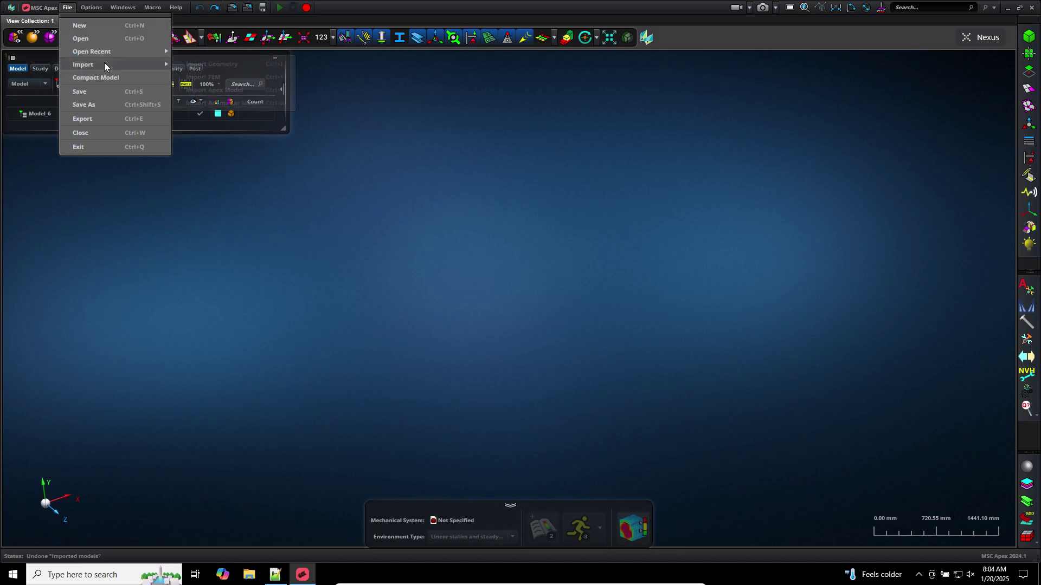
Import the Solid 1.x_t stiffened plate from Downloads as Part 1
mouse_move(104, 63)
click(182, 66)
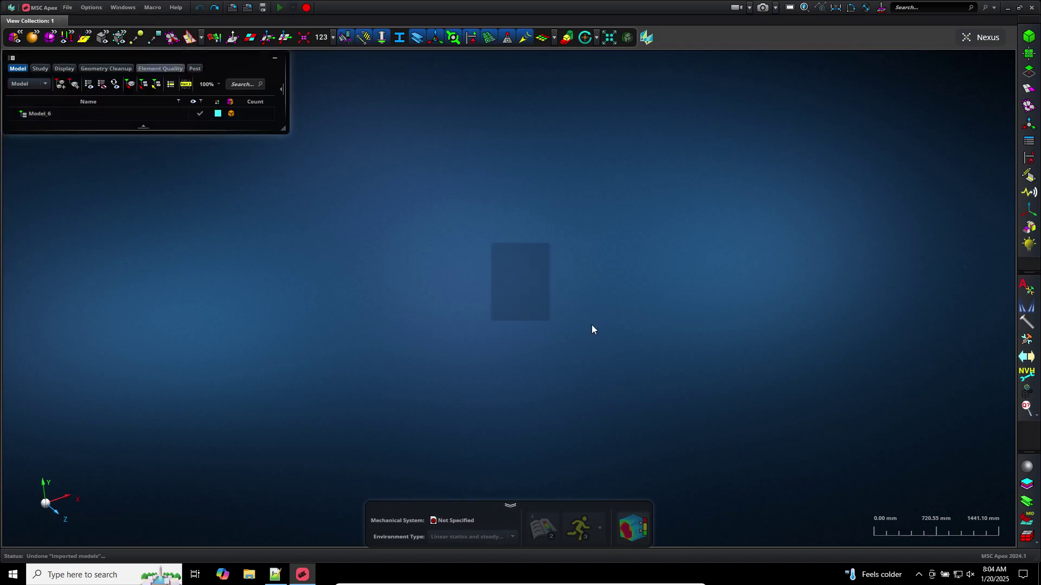
click(471, 166)
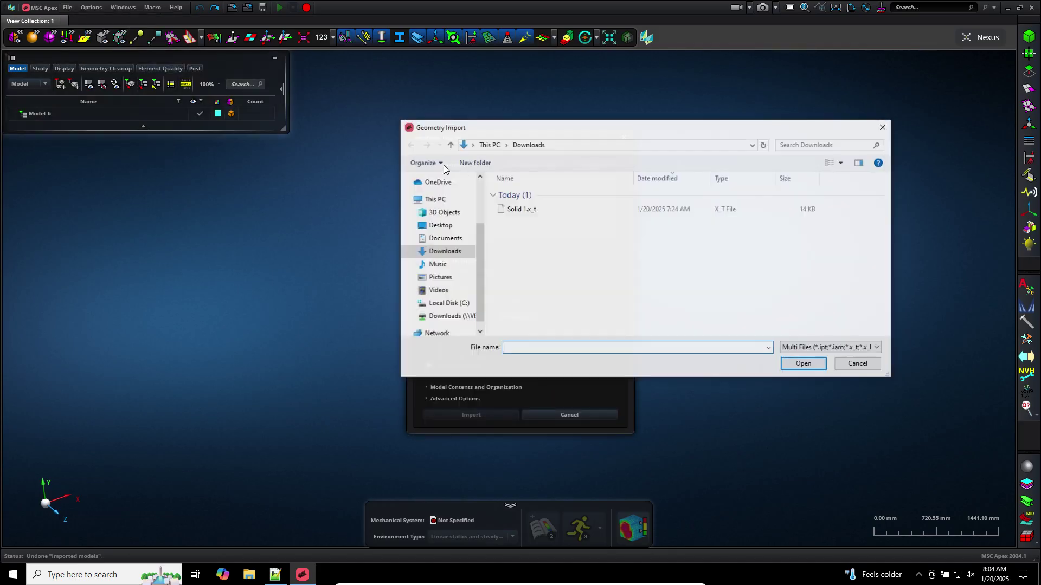
double_click(518, 213)
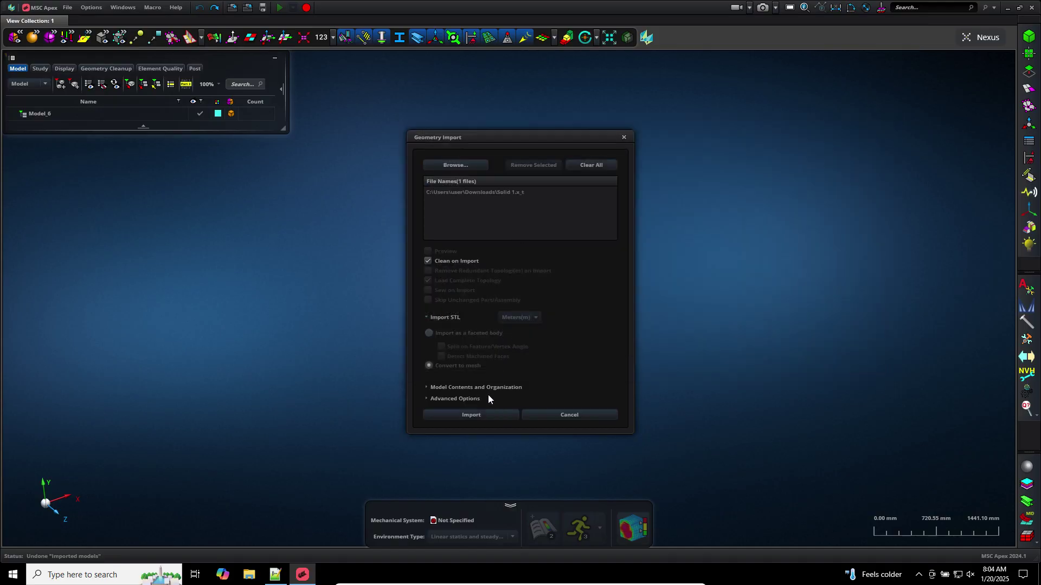
click(488, 417)
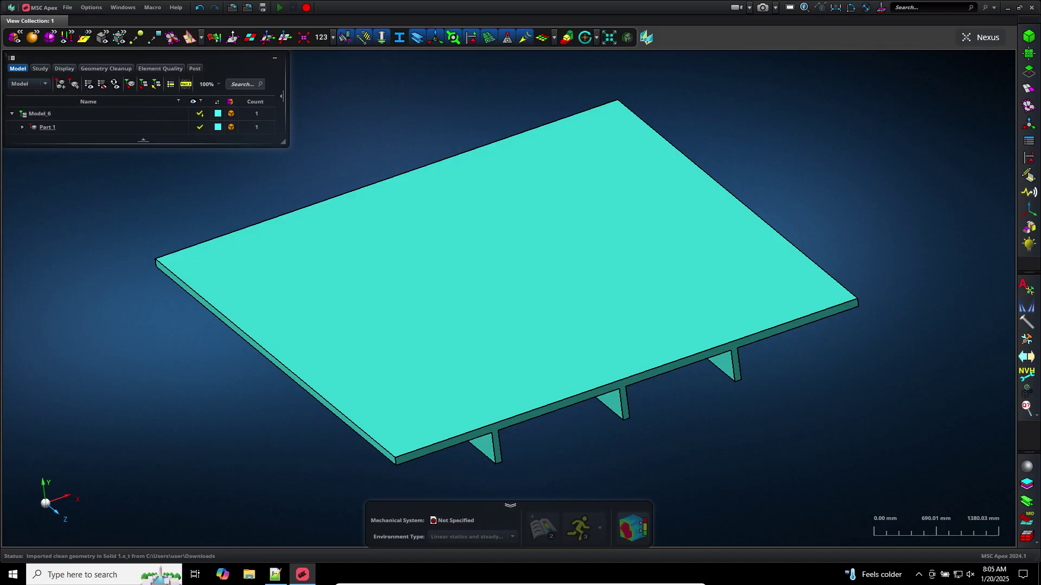
Solid-mesh Part 1 at a 10000 mm element size, producing a coarse 150-element tet mesh
click(1027, 89)
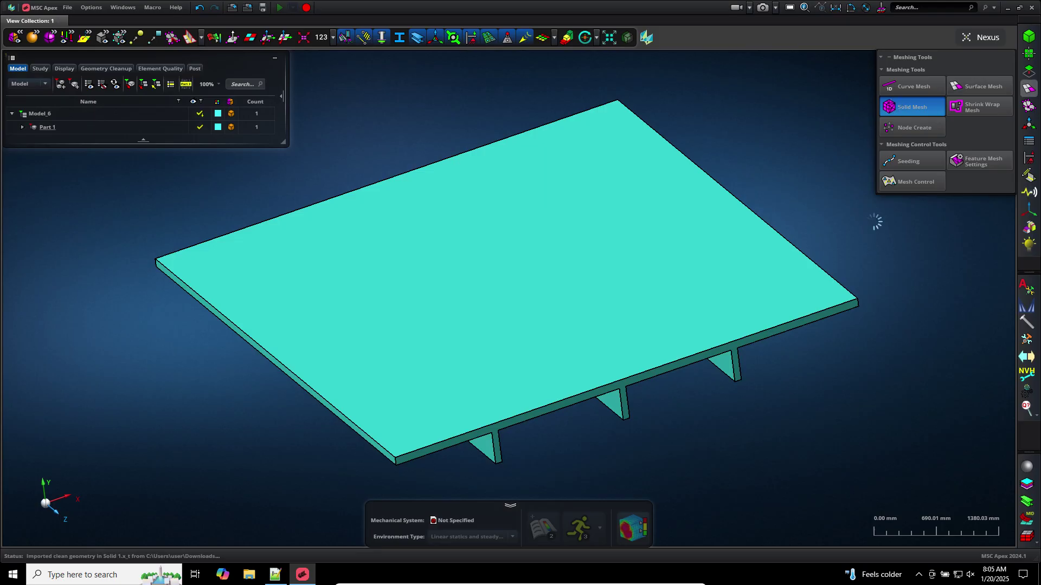
click(903, 252)
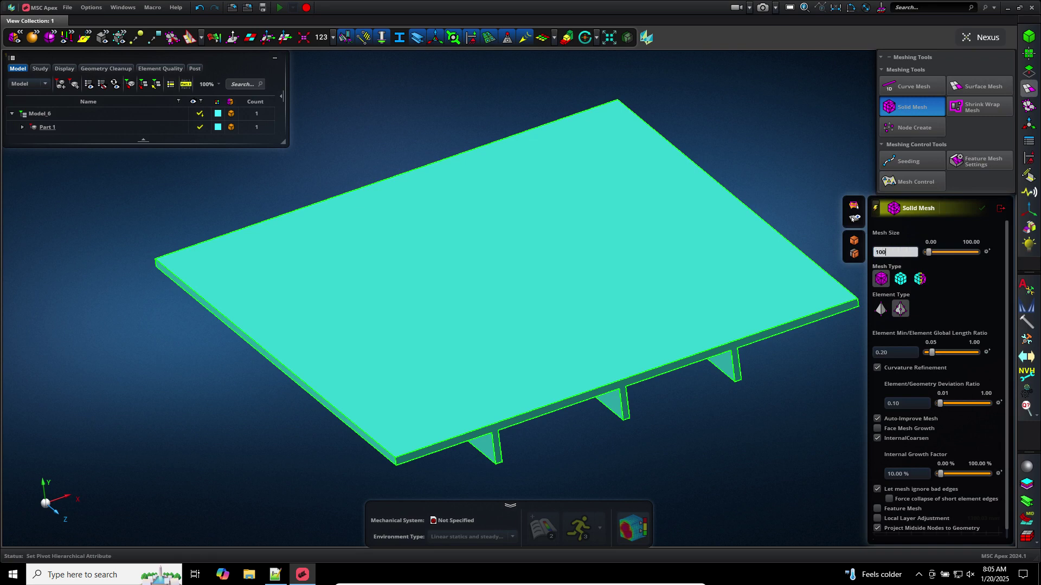
key(Return)
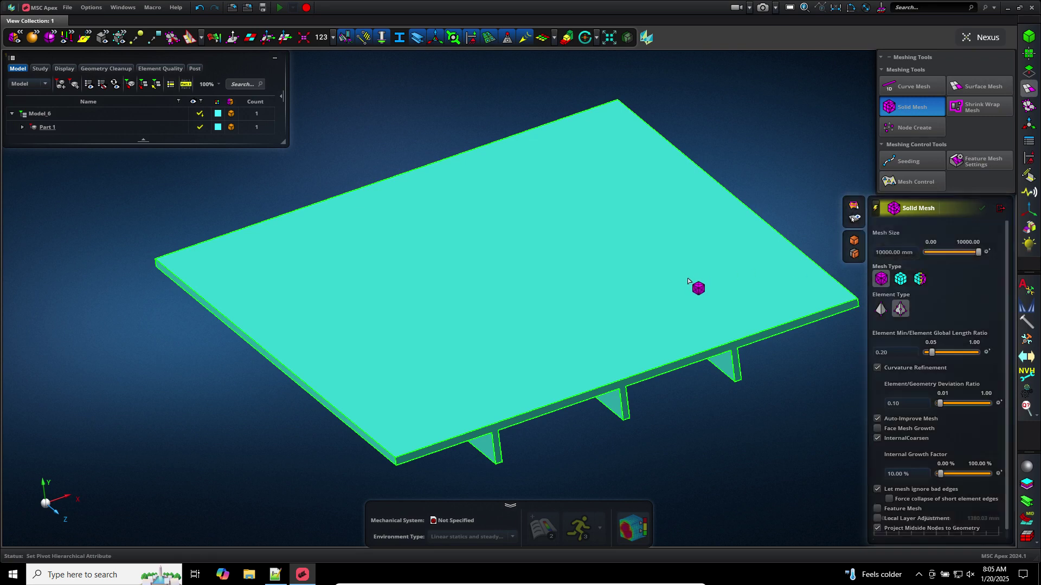
click(668, 428)
middle_click(667, 429)
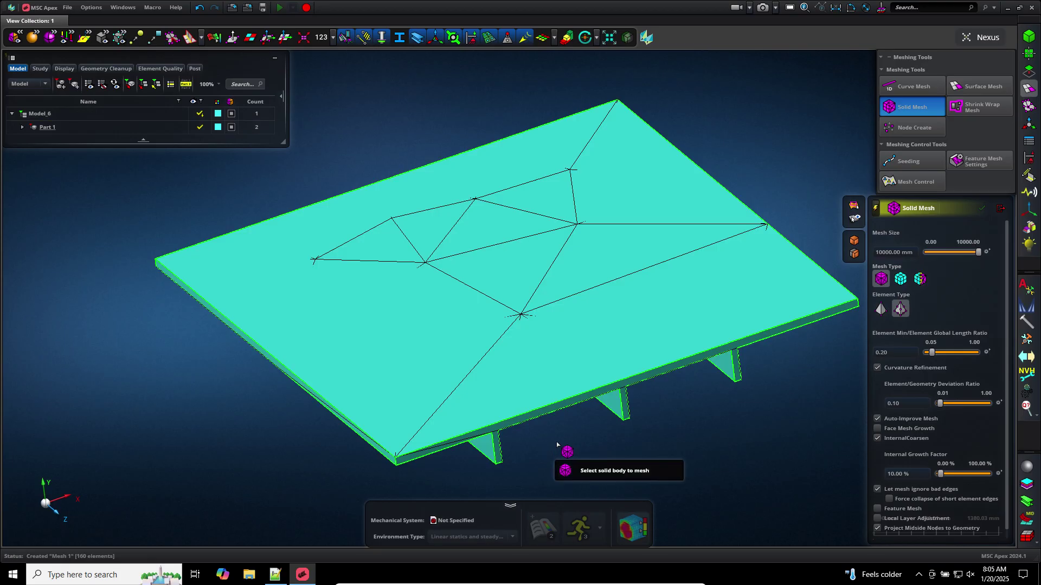
scroll(557, 445, down, 3)
middle_drag(557, 444, 575, 458)
scroll(602, 461, up, 4)
scroll(612, 462, down, 3)
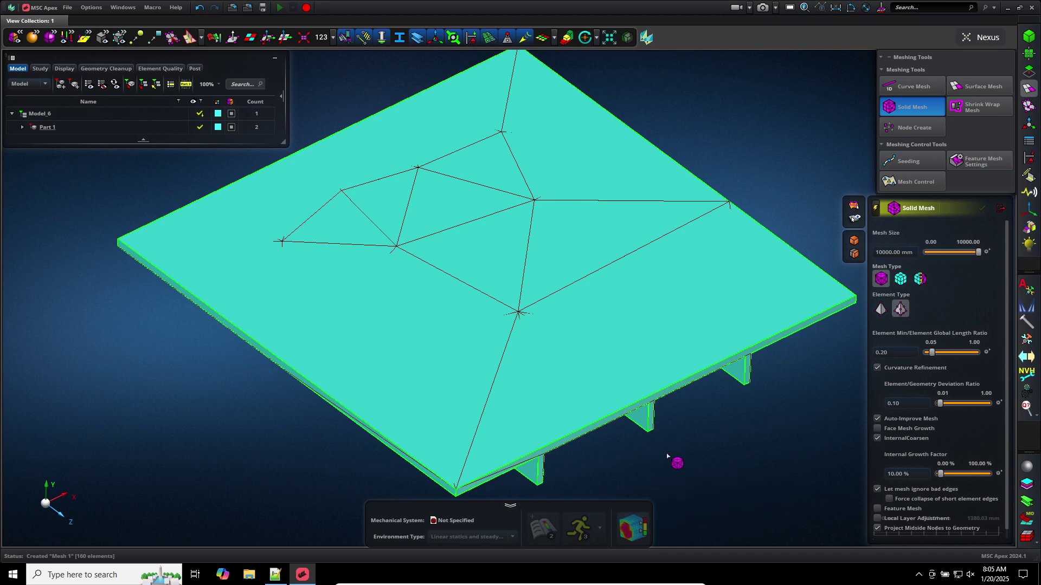
click(1000, 208)
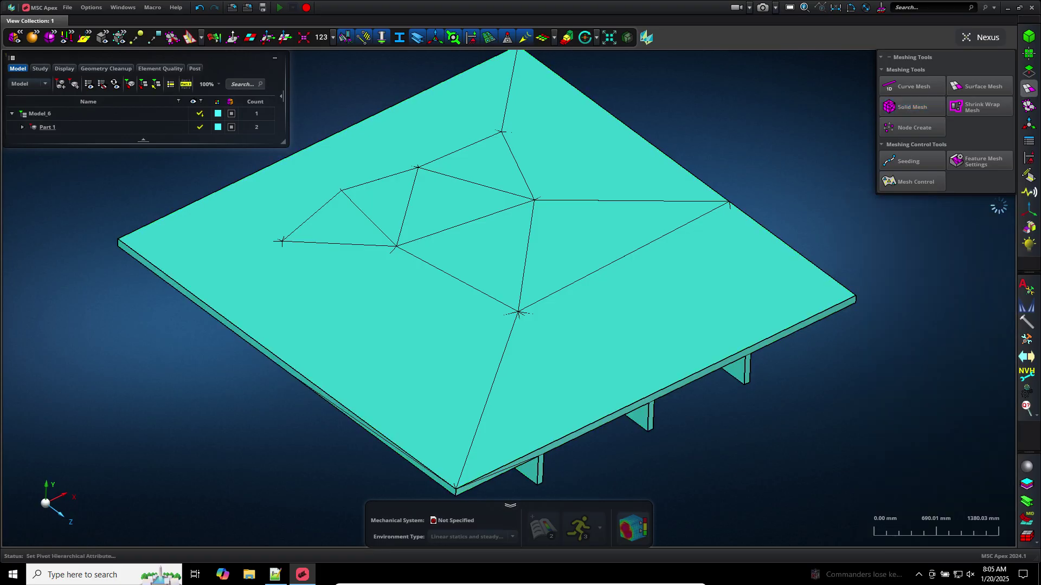
Undo the solid mesh, expand Part 1, and bring up the MidSurface tool
click(198, 8)
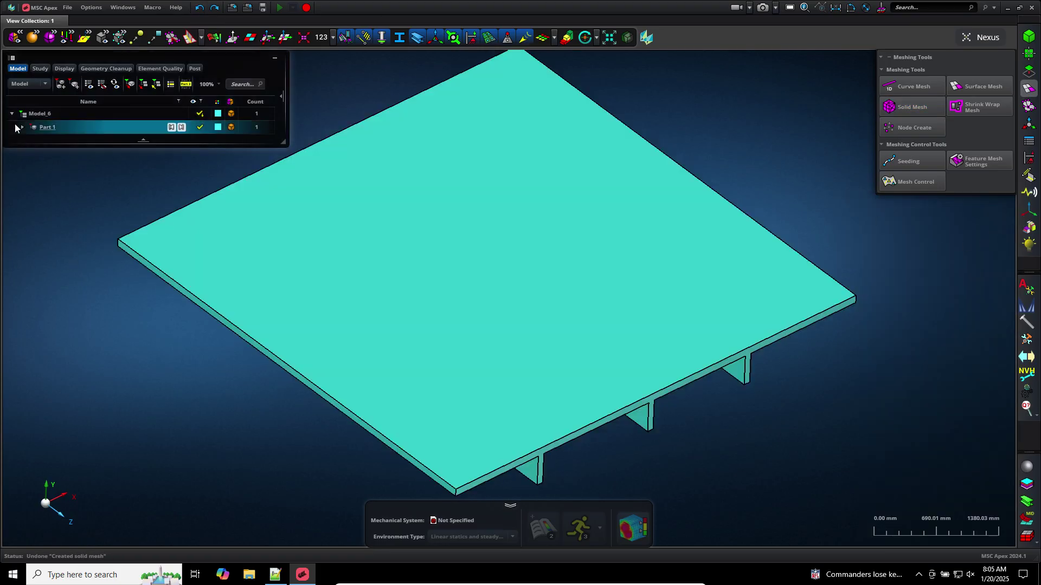
click(23, 127)
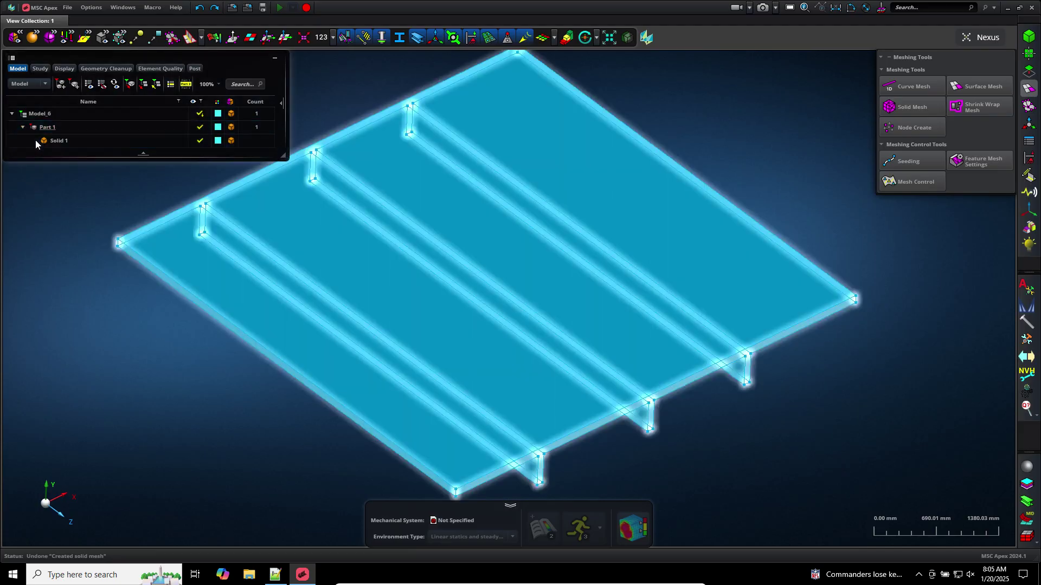
middle_drag(229, 464, 246, 445)
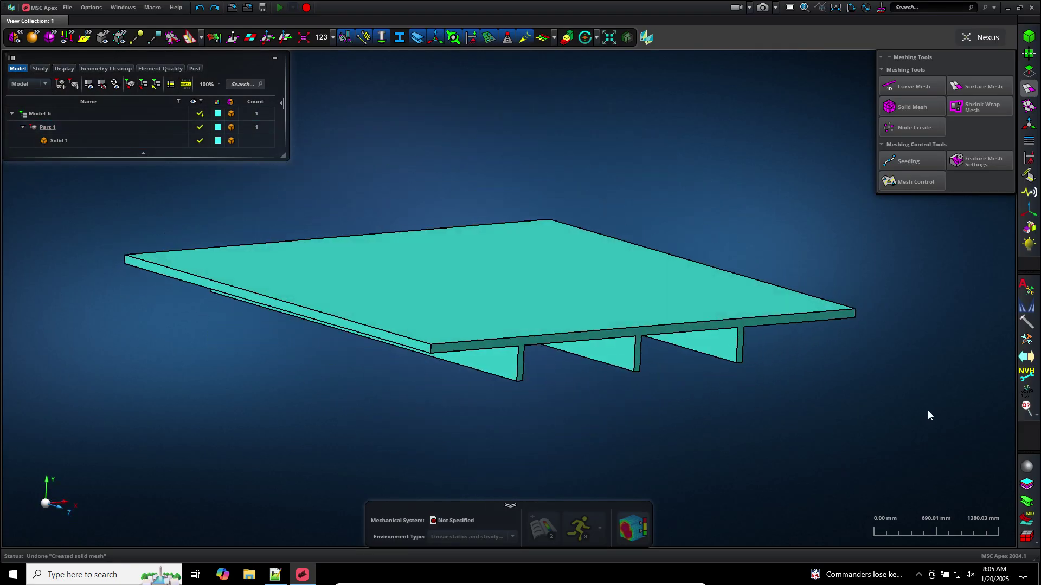
click(1030, 70)
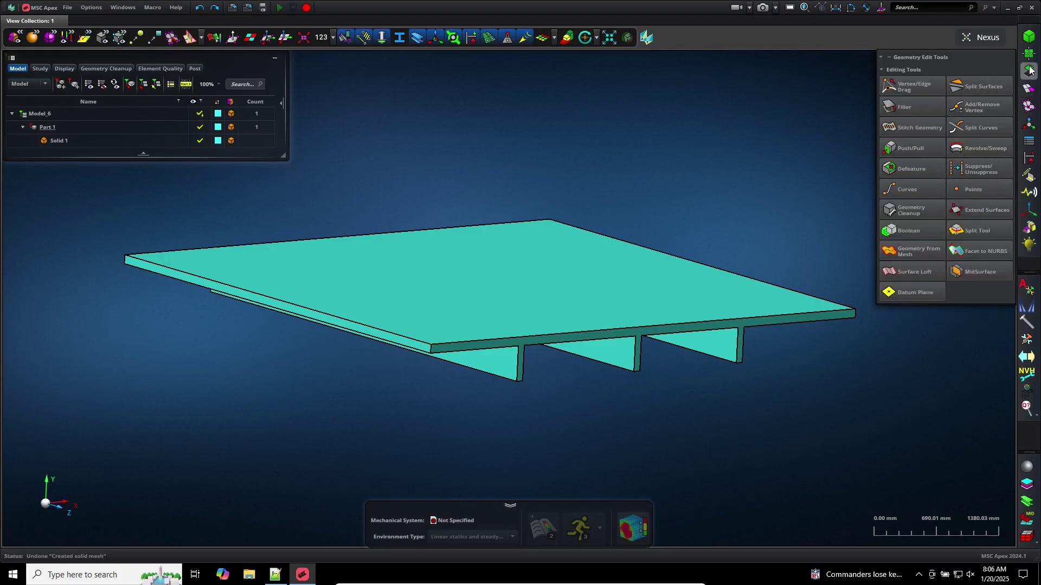
click(976, 274)
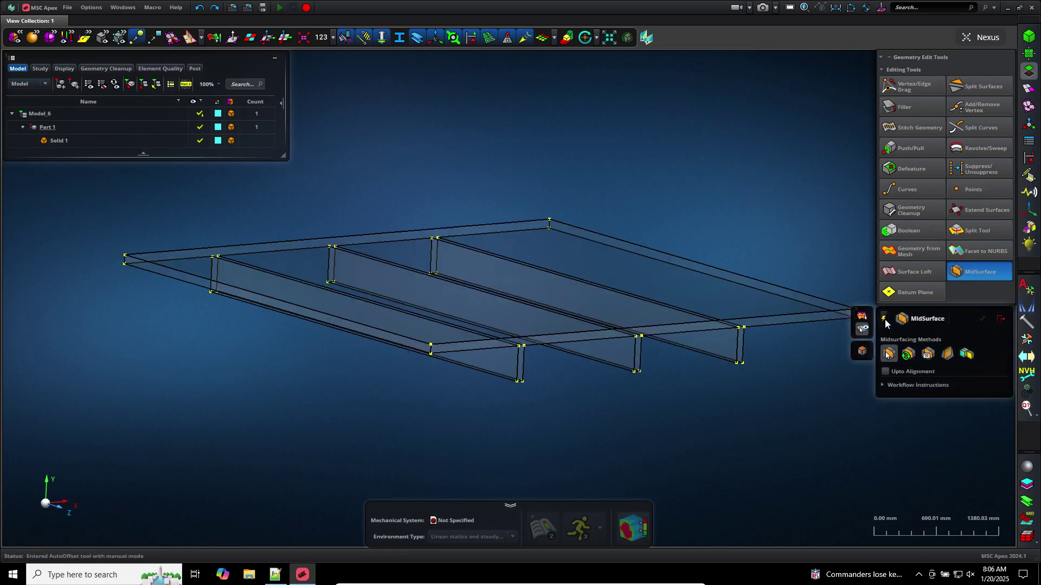
click(534, 313)
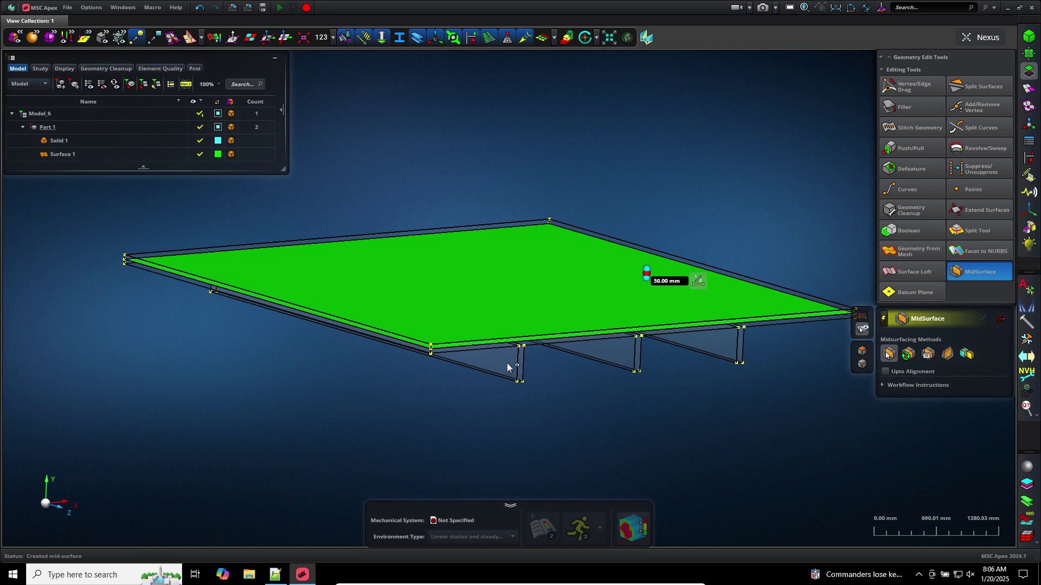
click(509, 366)
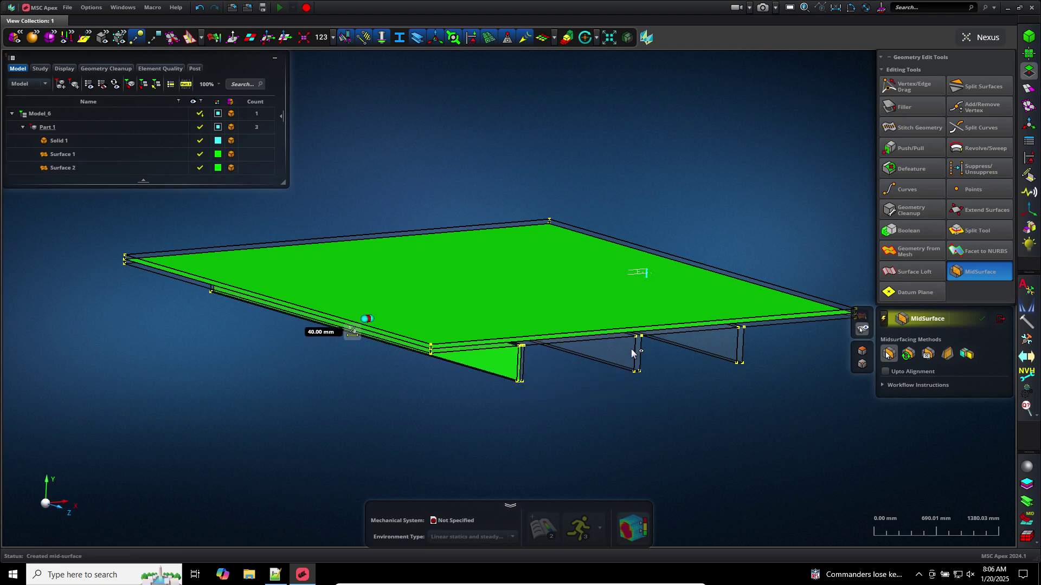
click(631, 351)
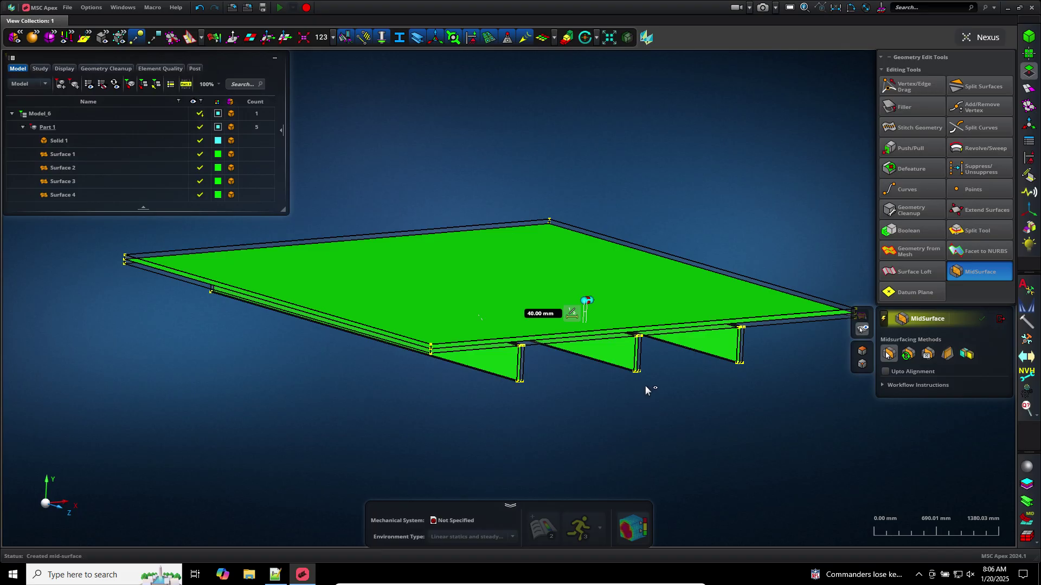
click(199, 7)
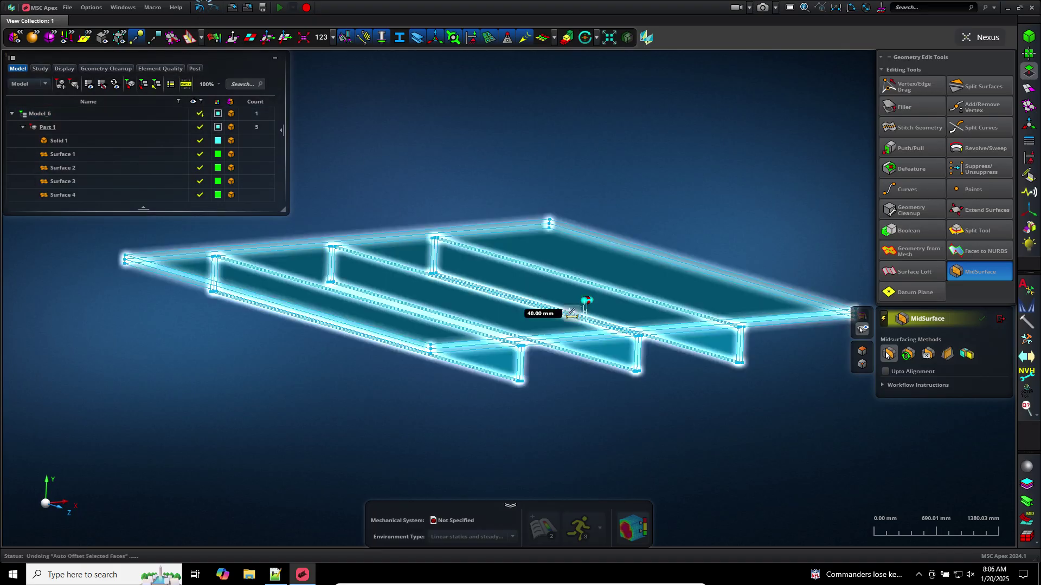
click(199, 7)
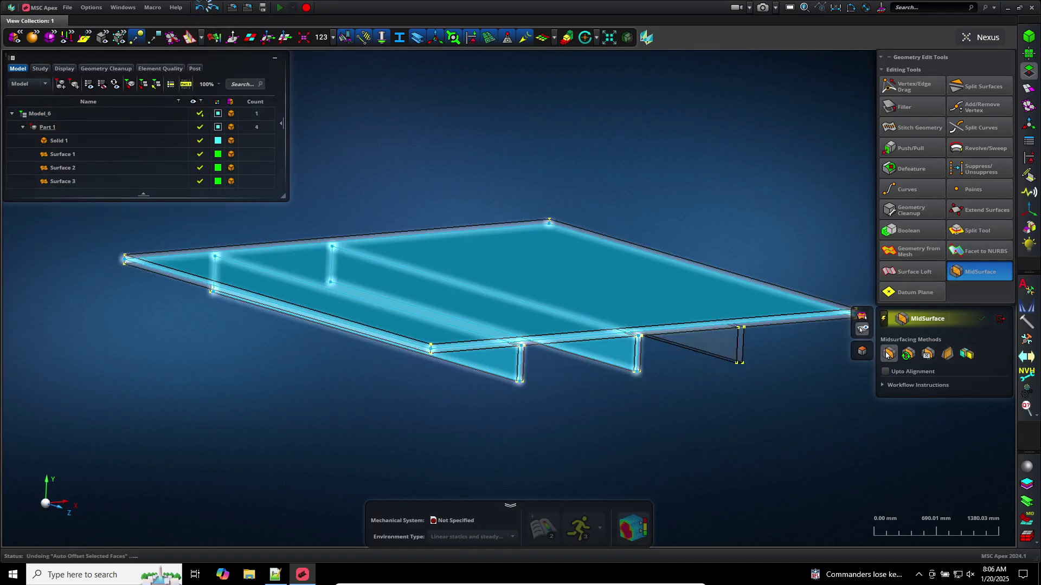
click(201, 7)
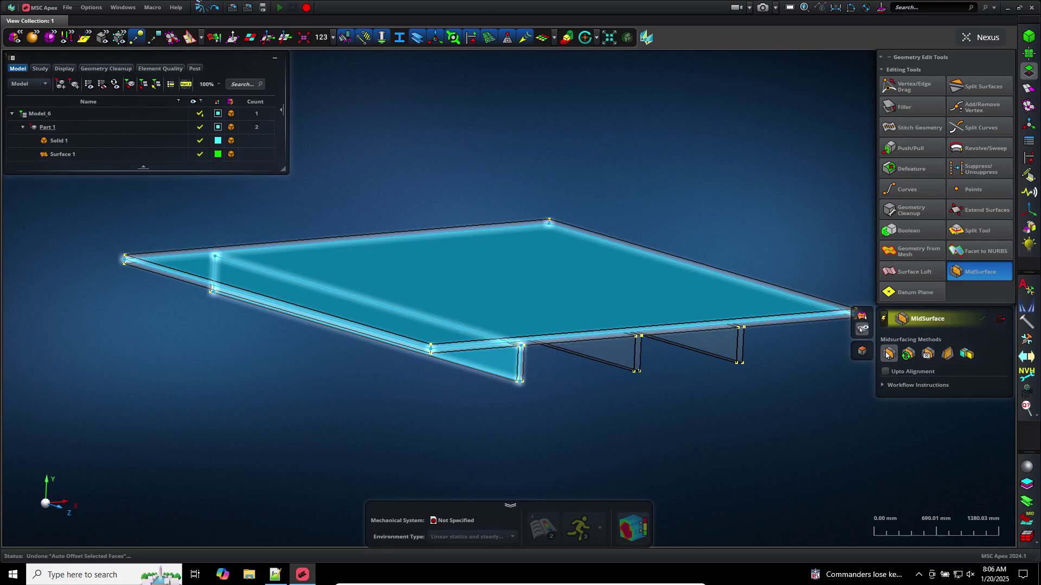
click(200, 7)
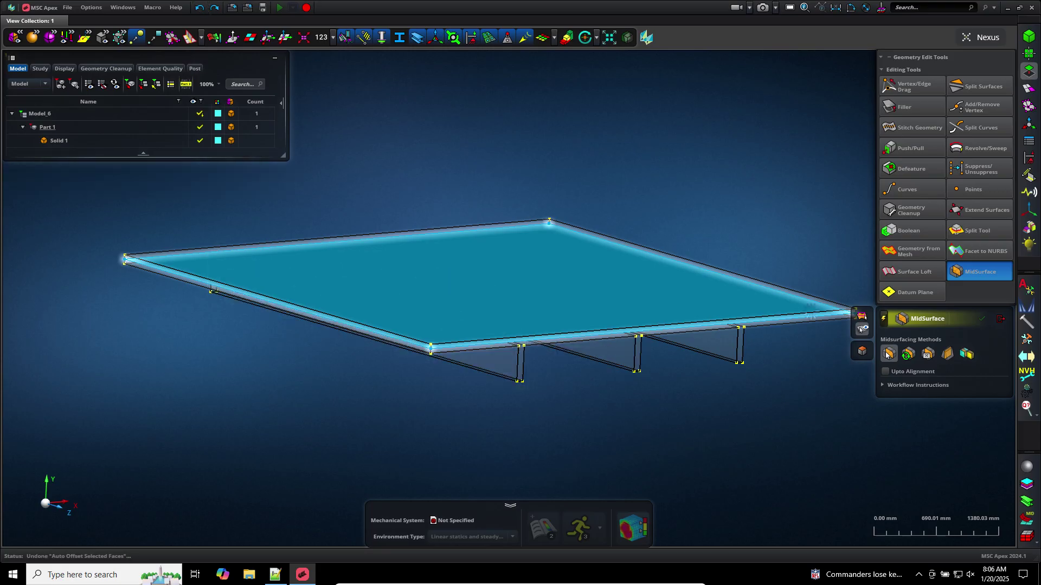
click(887, 354)
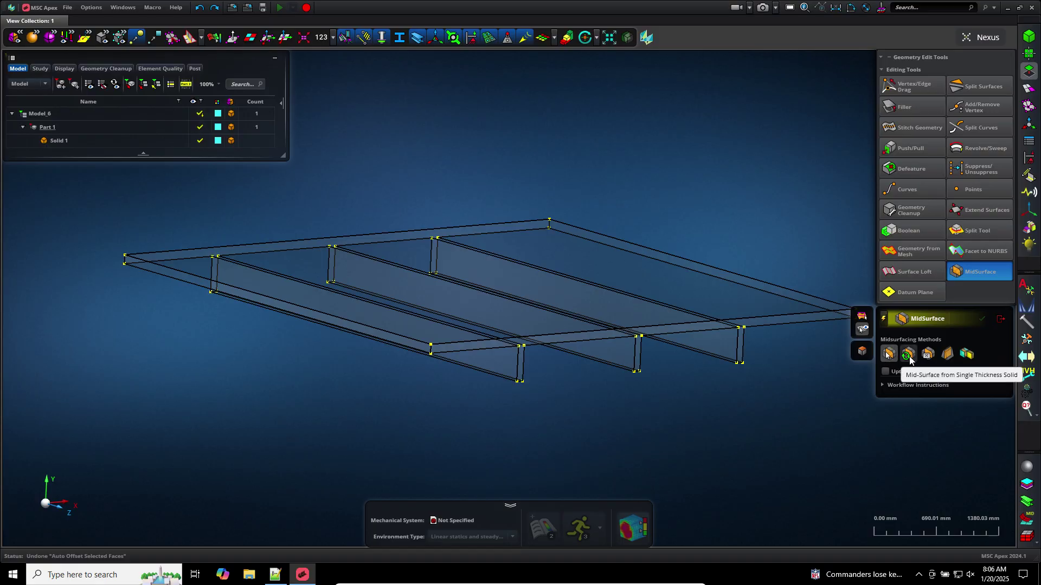
Extract single-thickness midsurfaces from Solid 1, producing Surfaces 1–4 with auto-assigned thicknesses
click(908, 355)
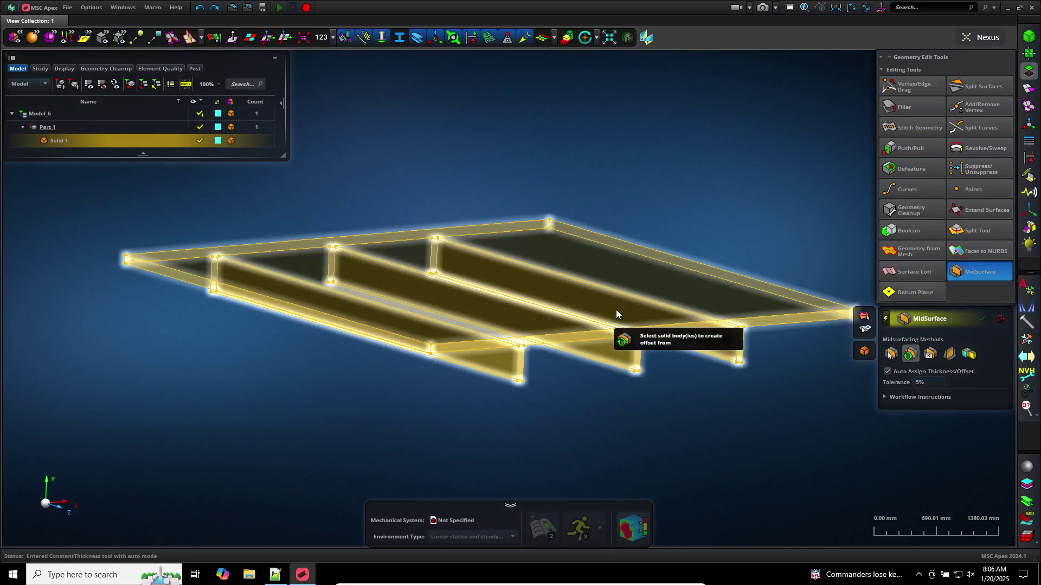
click(616, 310)
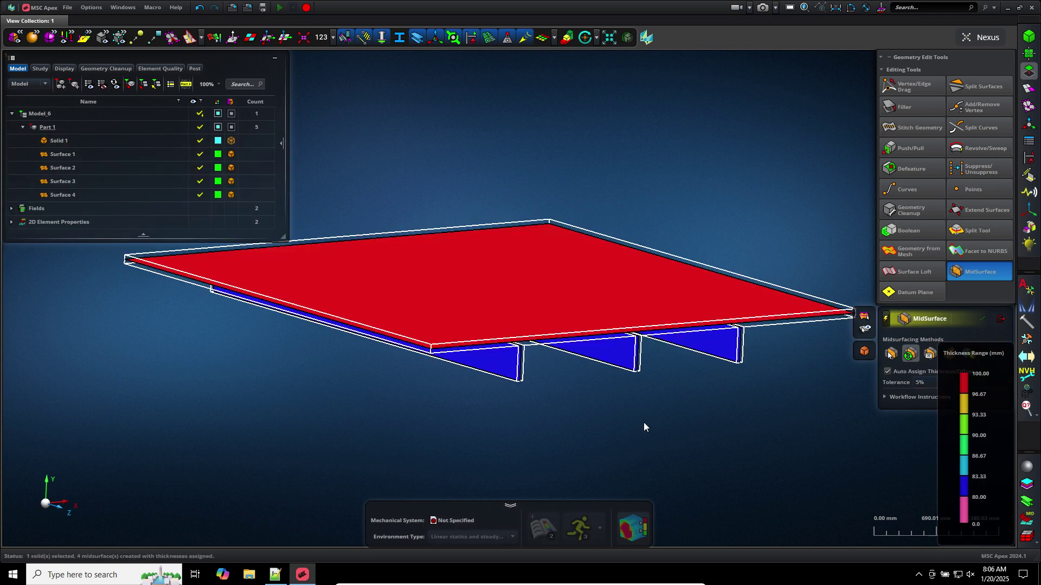
middle_drag(638, 401, 607, 373)
scroll(614, 396, up, 3)
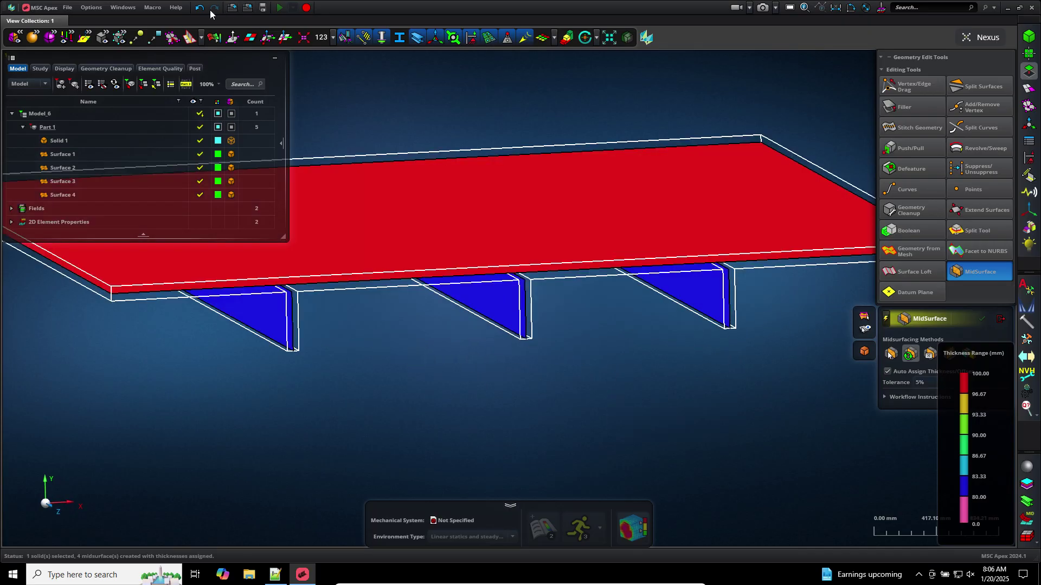
click(200, 7)
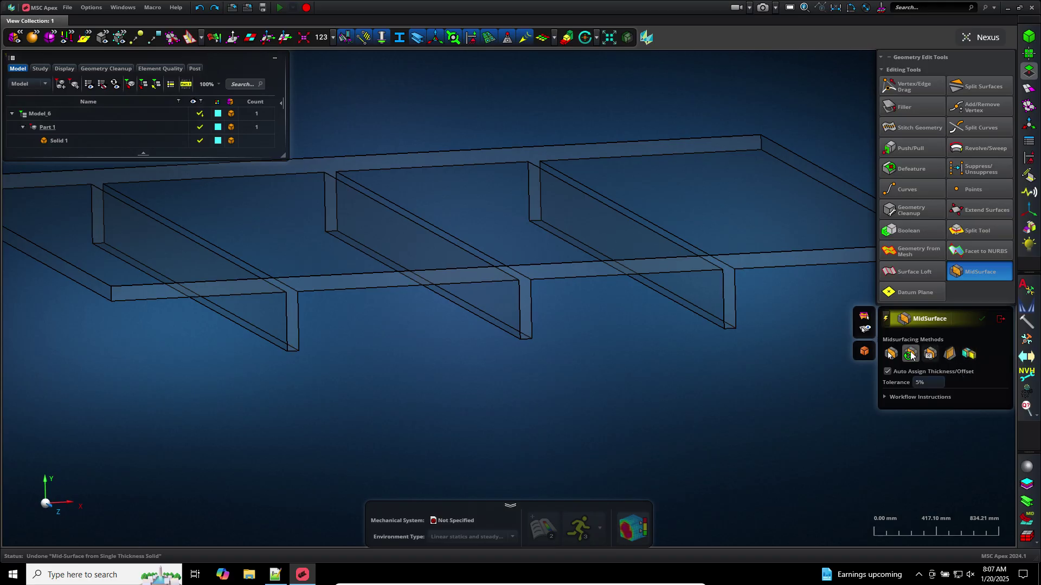
click(524, 263)
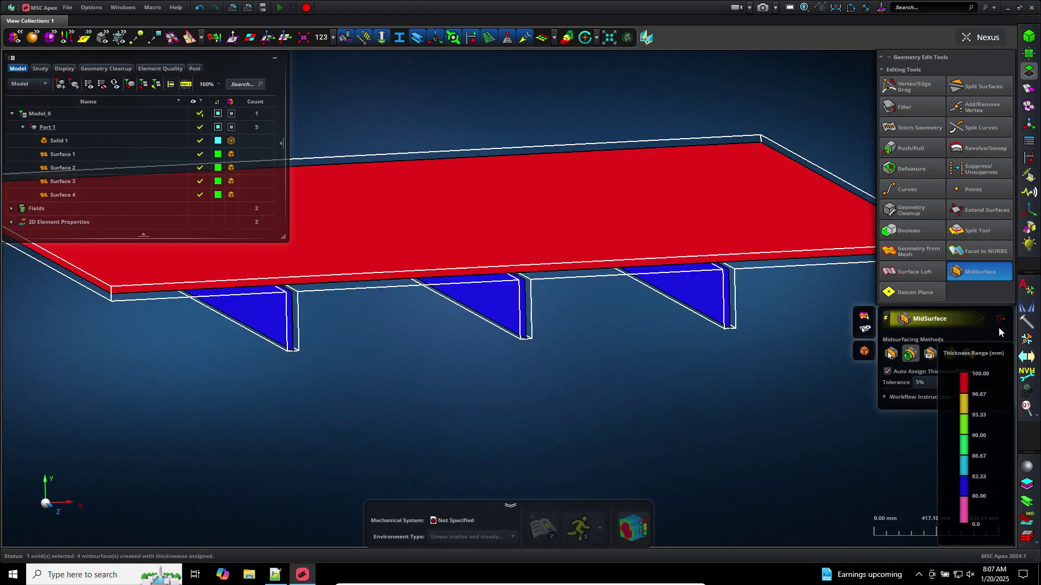
click(997, 321)
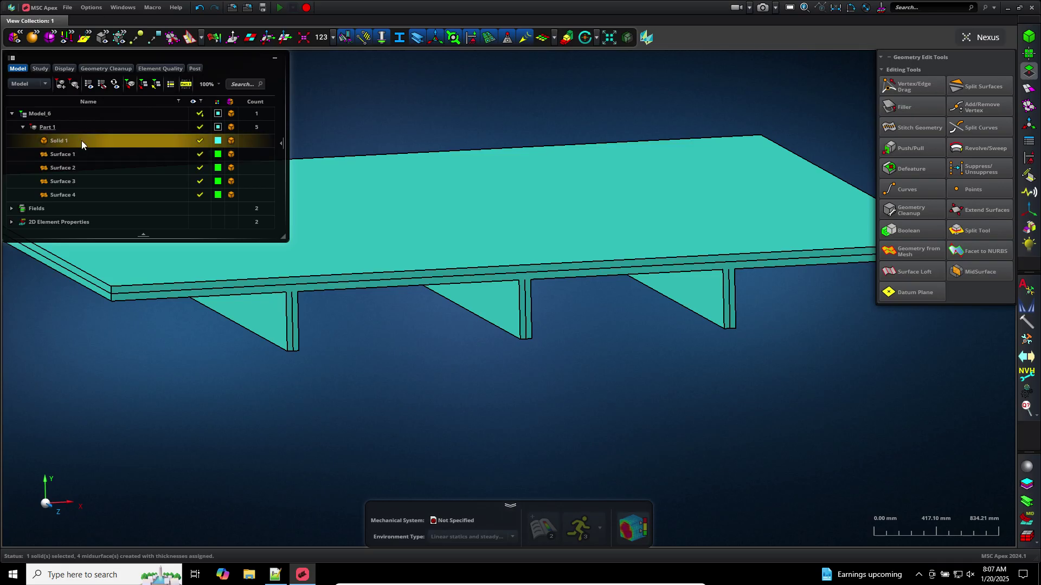
right_click(81, 141)
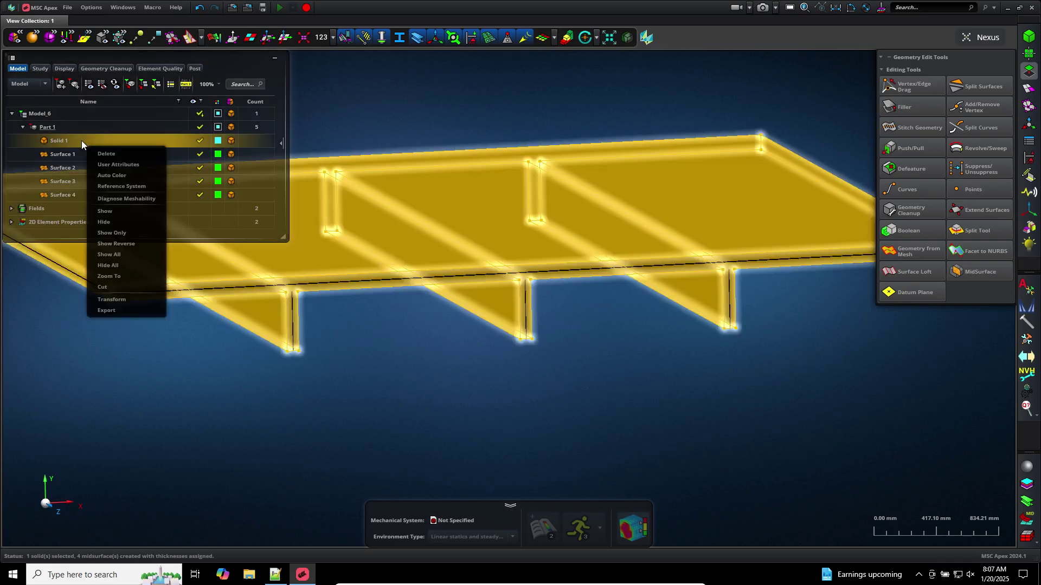
click(123, 219)
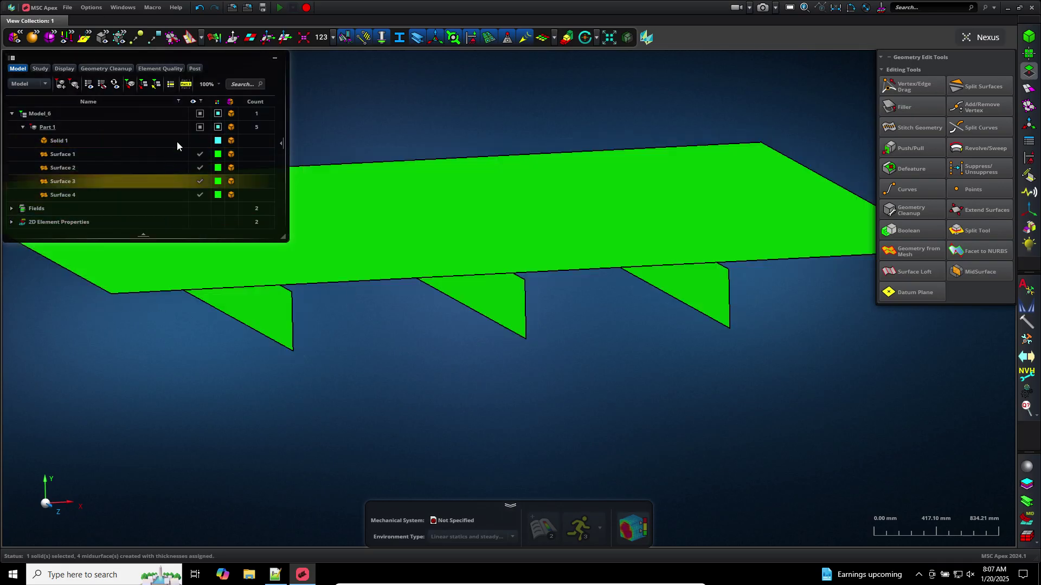
click(199, 141)
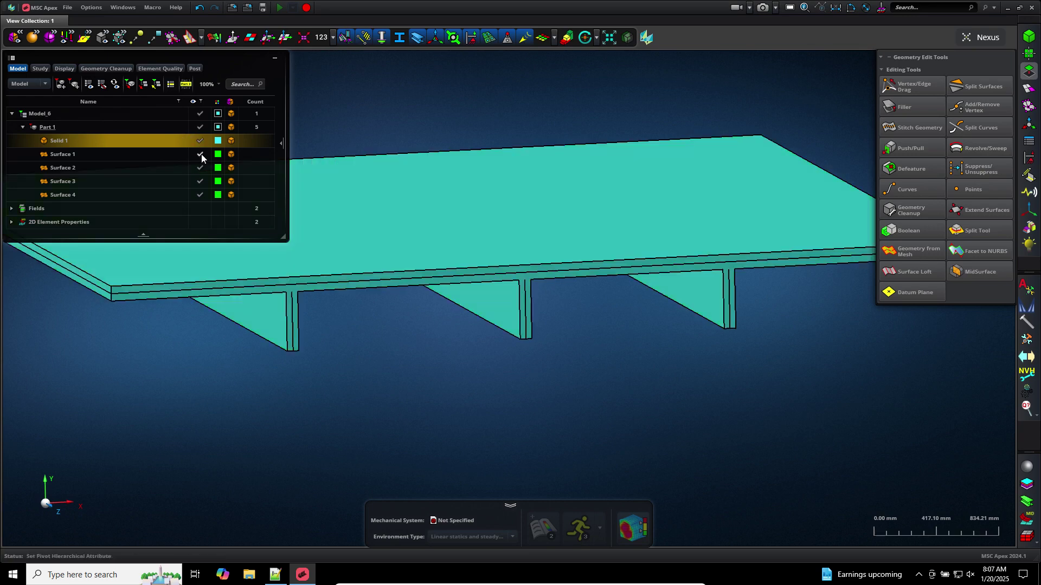
click(199, 186)
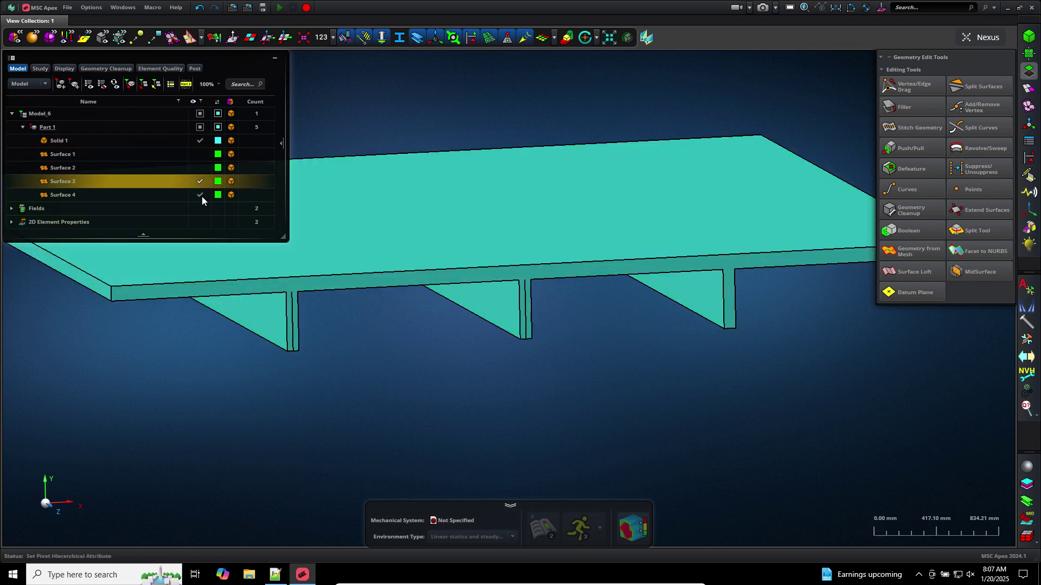
click(202, 195)
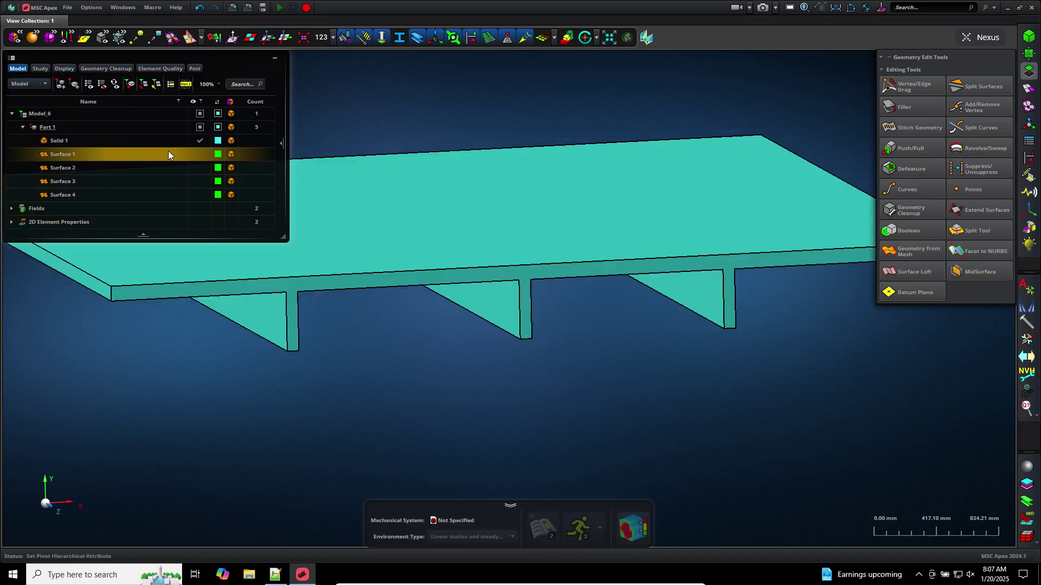
click(150, 154)
shift+click(124, 194)
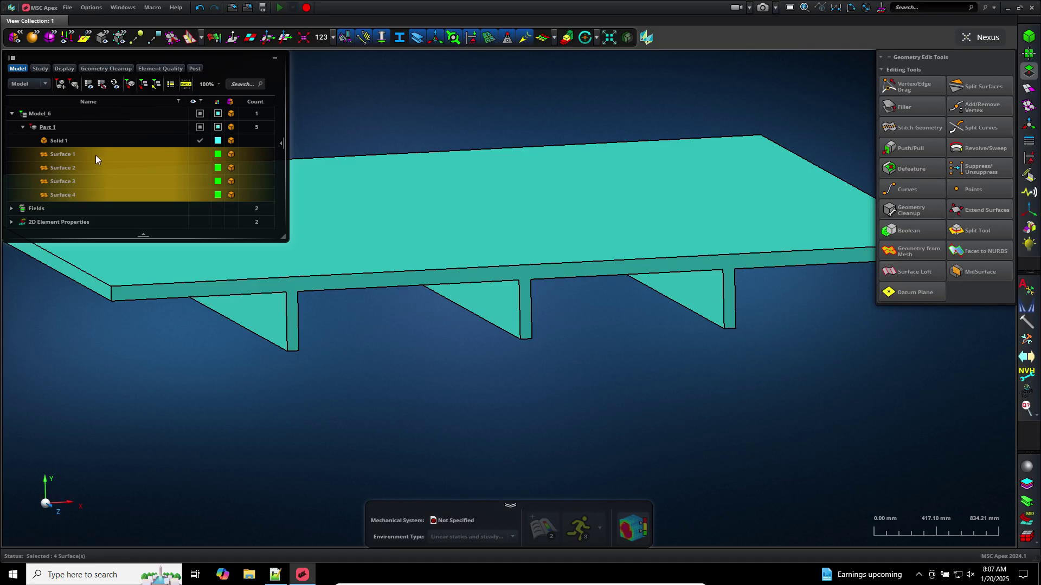
right_click(96, 155)
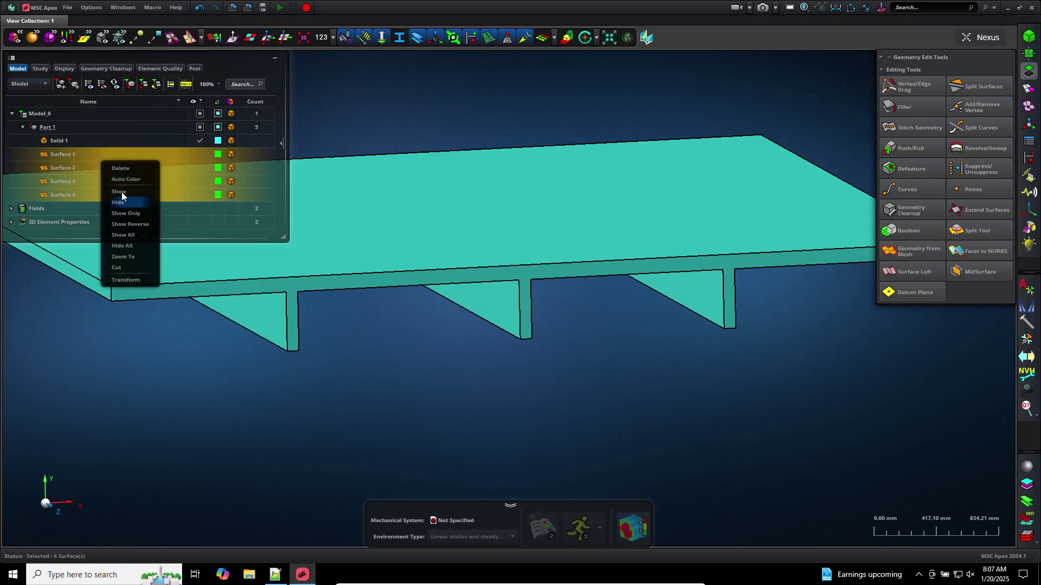
click(120, 193)
click(83, 141)
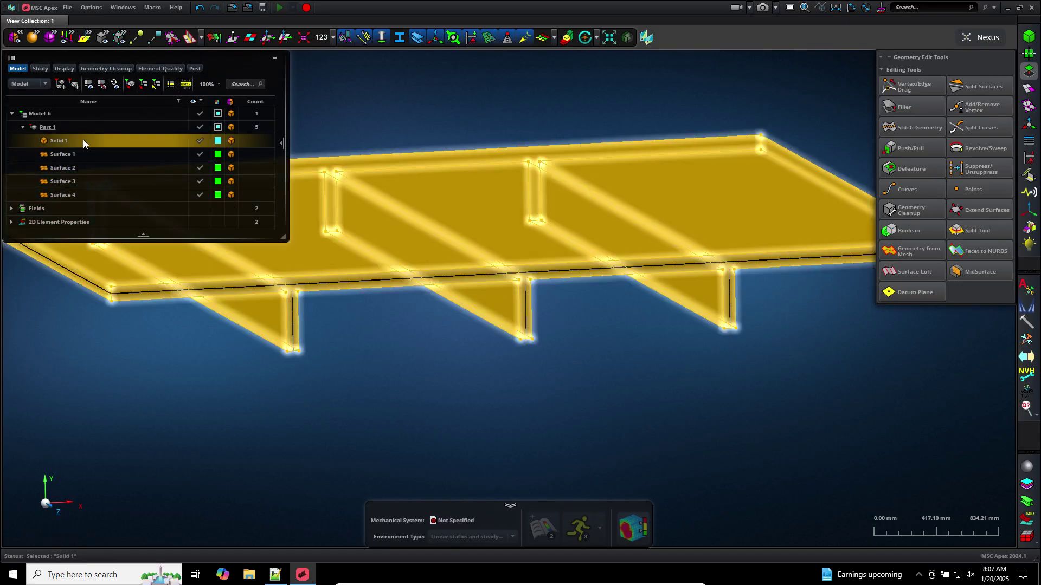
right_click(83, 140)
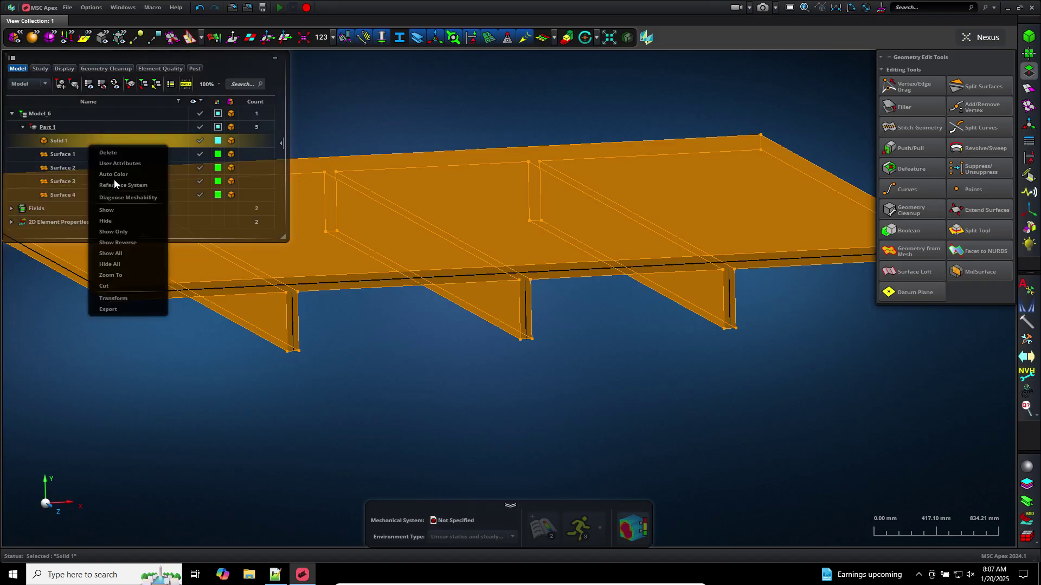
click(123, 220)
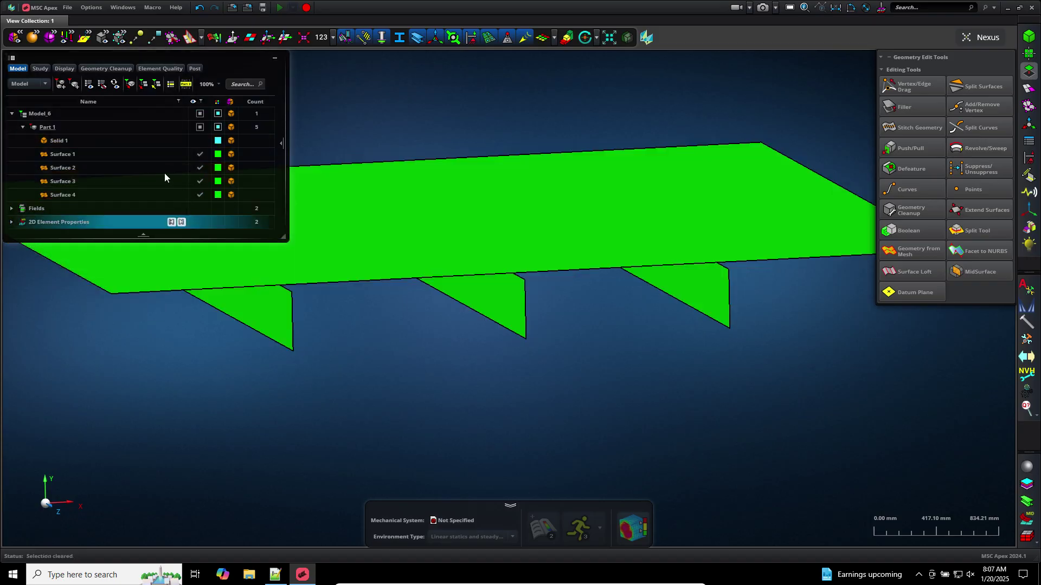
click(126, 147)
right_click(126, 147)
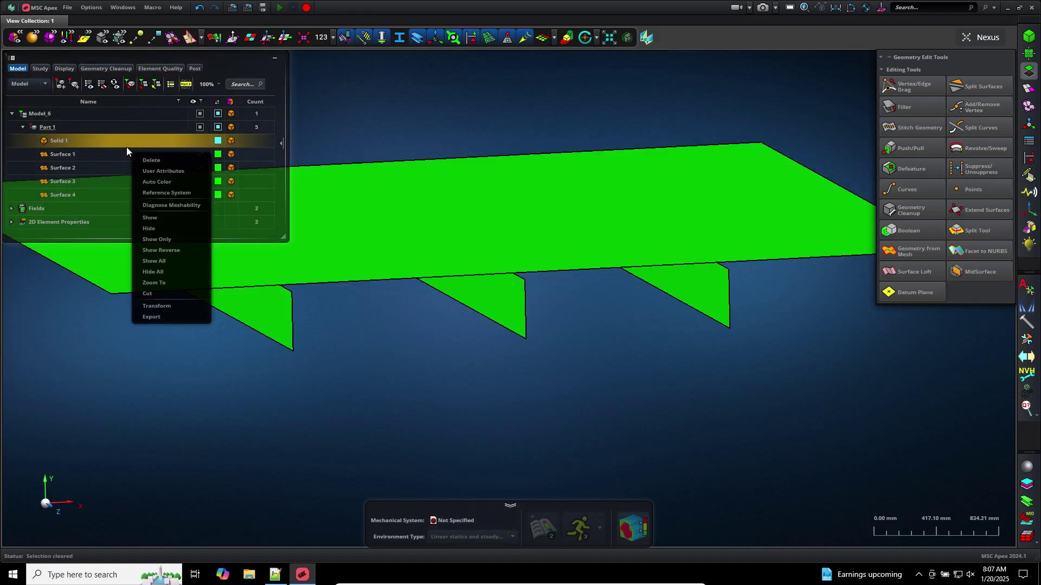
click(313, 120)
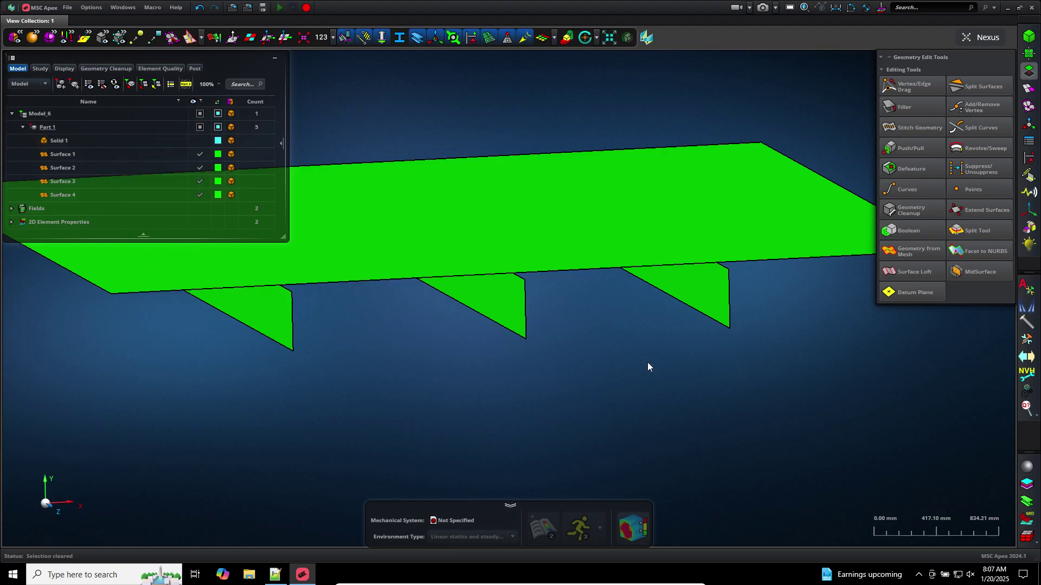
scroll(648, 362, down, 3)
middle_drag(647, 362, 650, 352)
Using Vertex/Edge Drag, snap one rib's top edge onto the plate to form GeneralBody 1
scroll(651, 351, up, 3)
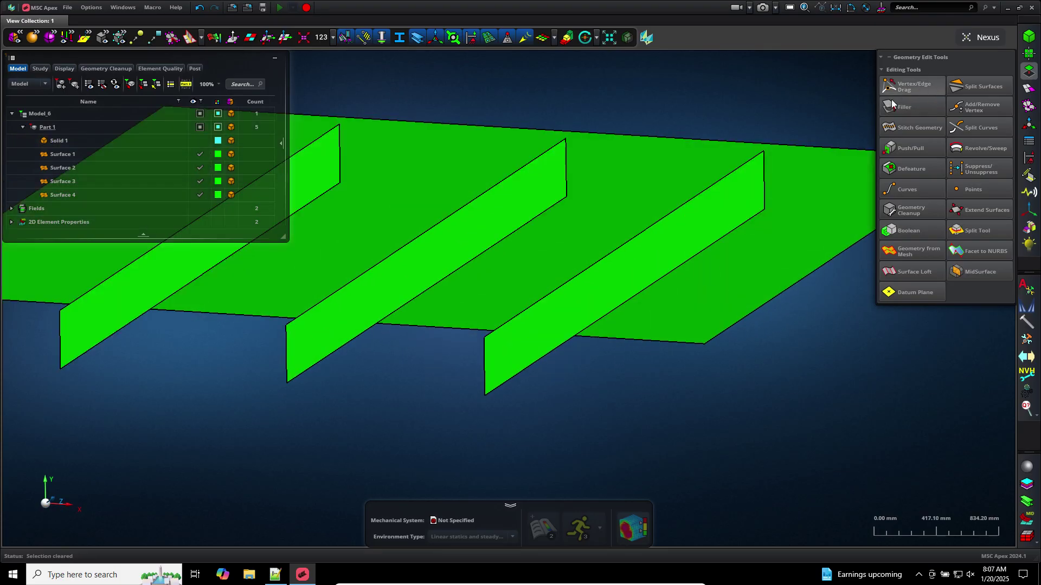
click(911, 87)
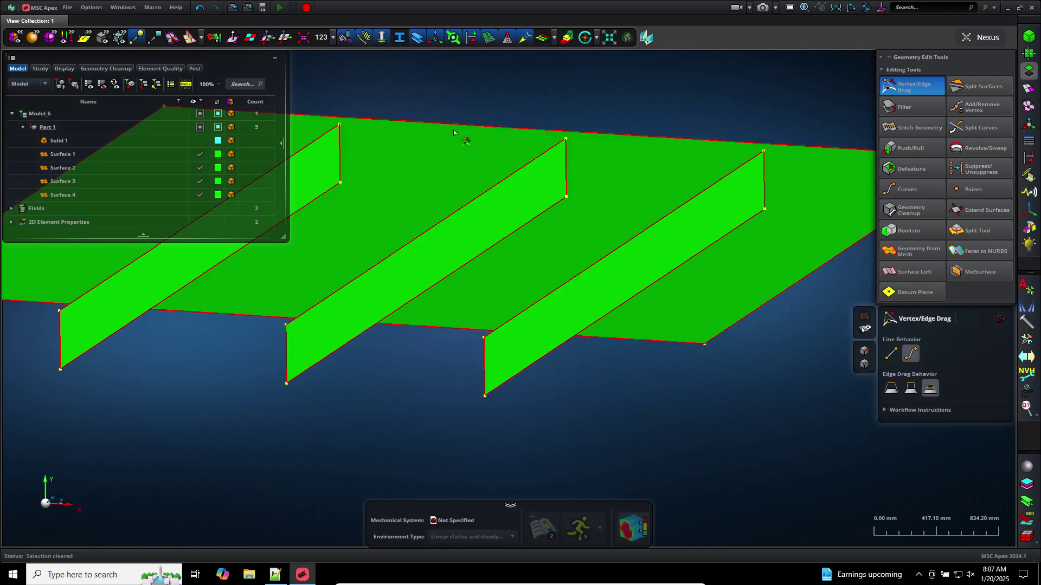
middle_drag(591, 119, 590, 119)
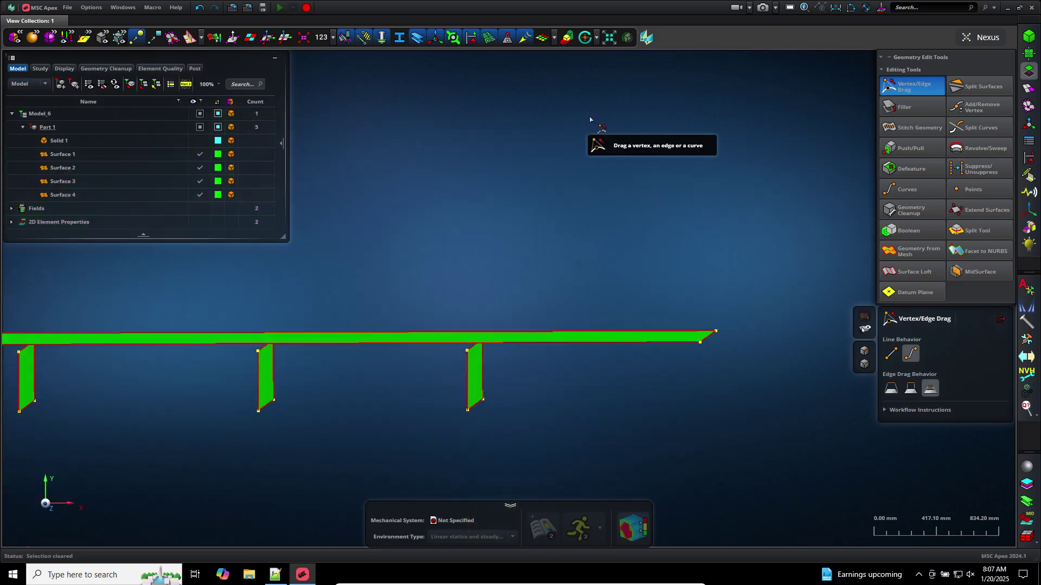
scroll(480, 343, up, 10)
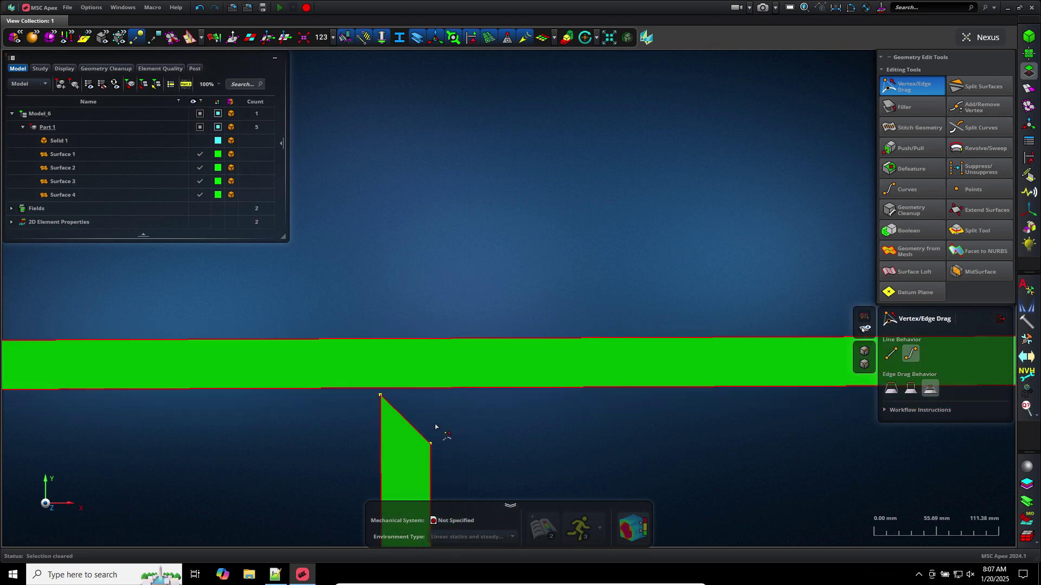
scroll(436, 426, up, 3)
mouse_move(432, 425)
middle_down()
mouse_move(471, 441)
mouse_move(463, 405)
mouse_move(453, 417)
middle_up()
scroll(454, 407, down, 5)
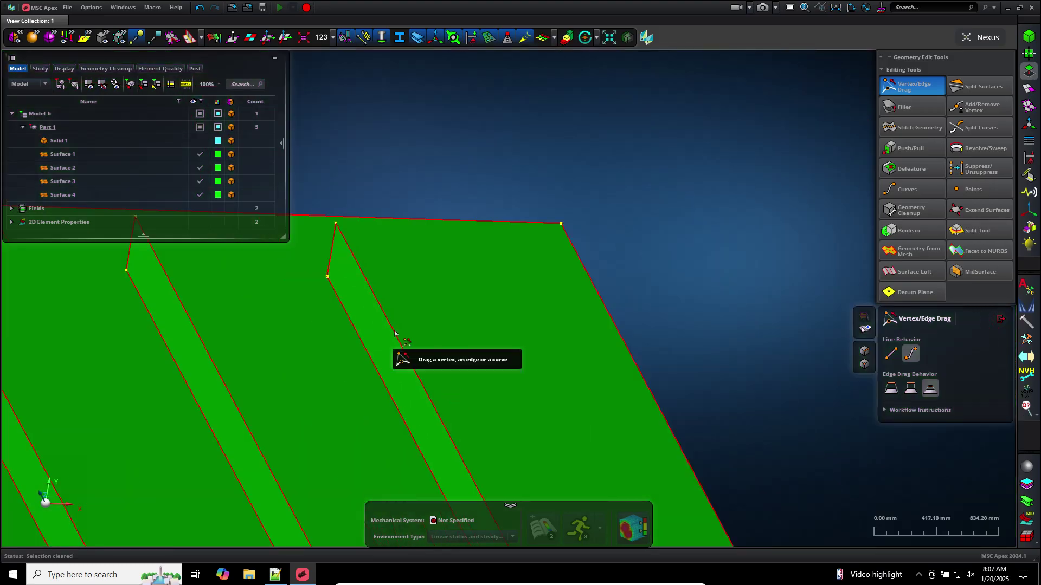
drag(395, 333, 413, 283)
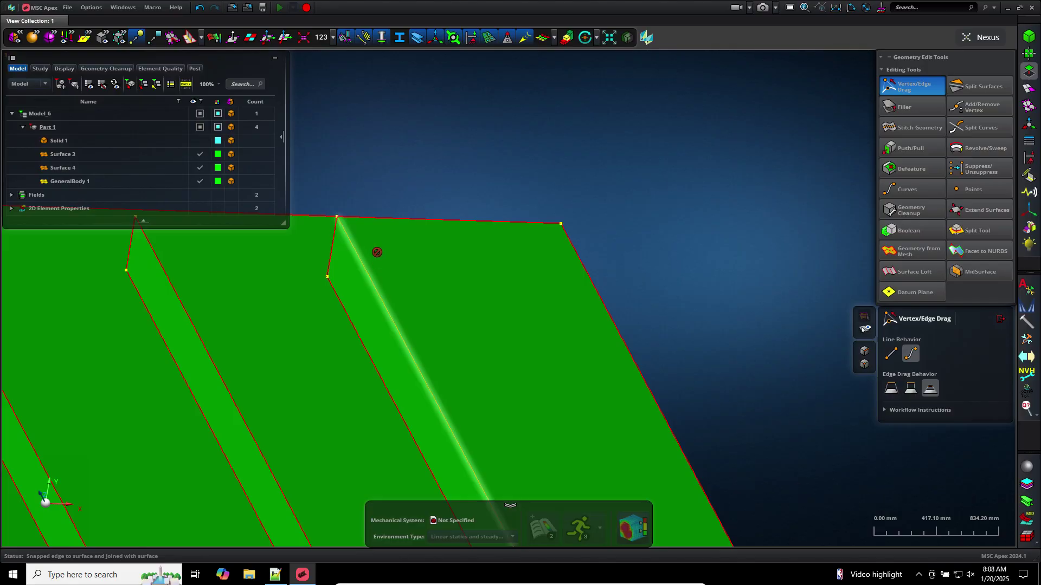
scroll(328, 216, up, 5)
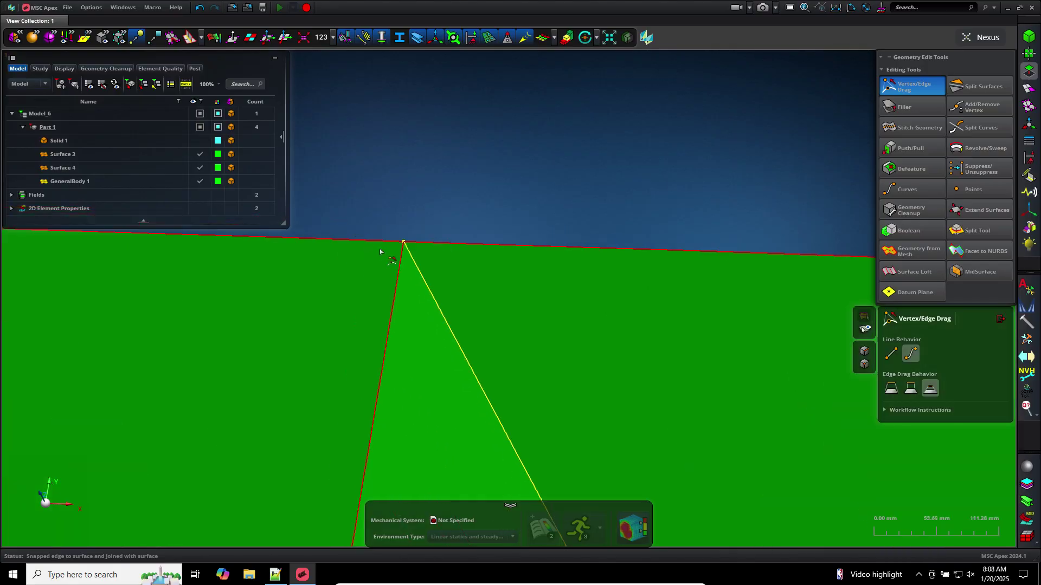
scroll(412, 243, up, 4)
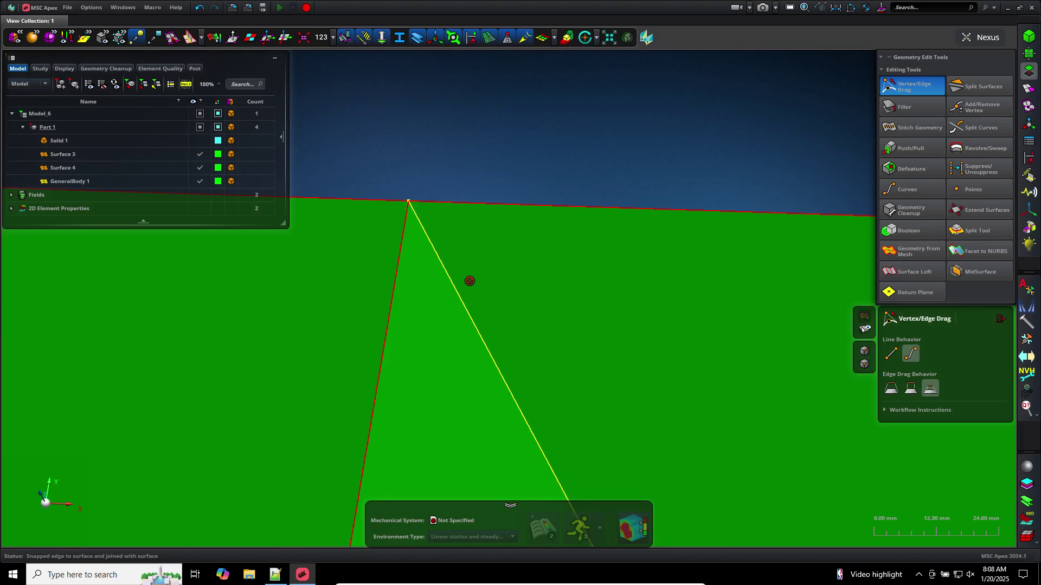
scroll(489, 321, down, 10)
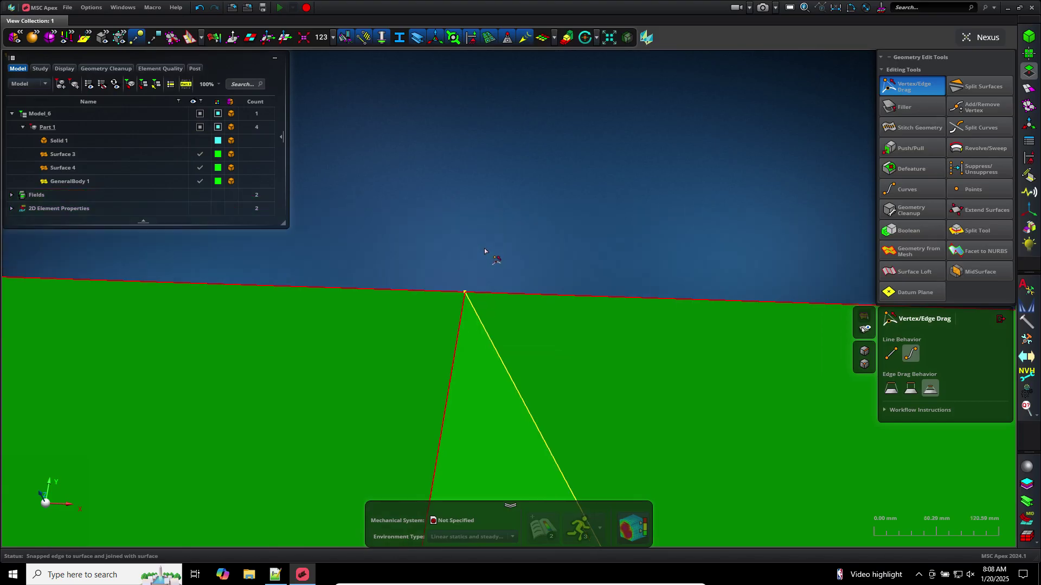
middle_drag(207, 292, 759, 262)
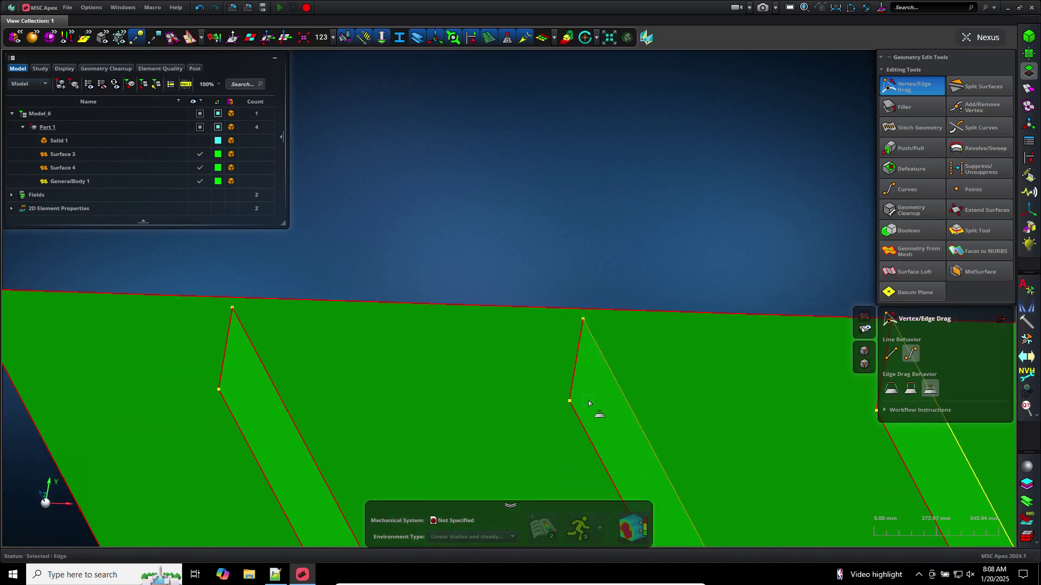
Snap the right rib's edge onto the plate, undoing an accidental edge move first
click(589, 438)
mouse_move(630, 204)
mouse_down()
mouse_move(655, 125)
mouse_move(648, 179)
mouse_move(627, 190)
mouse_move(631, 201)
mouse_up()
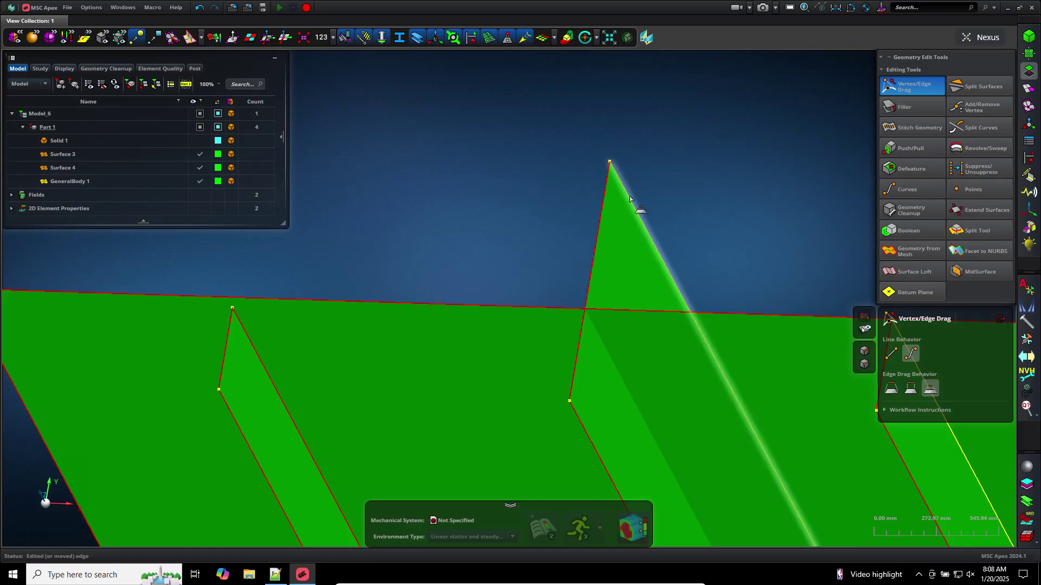
key(ctrl+z)
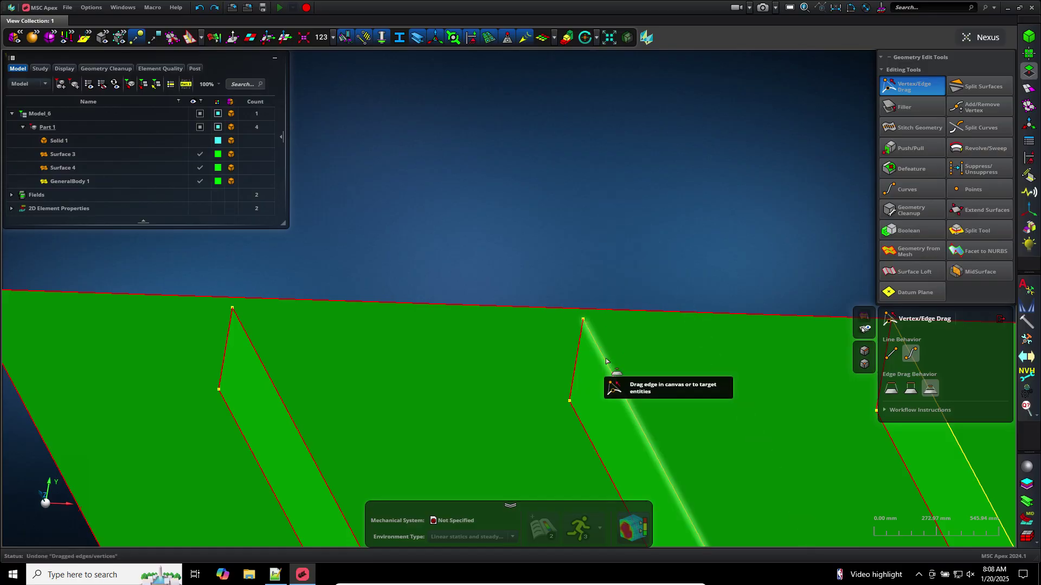
drag(603, 355, 640, 347)
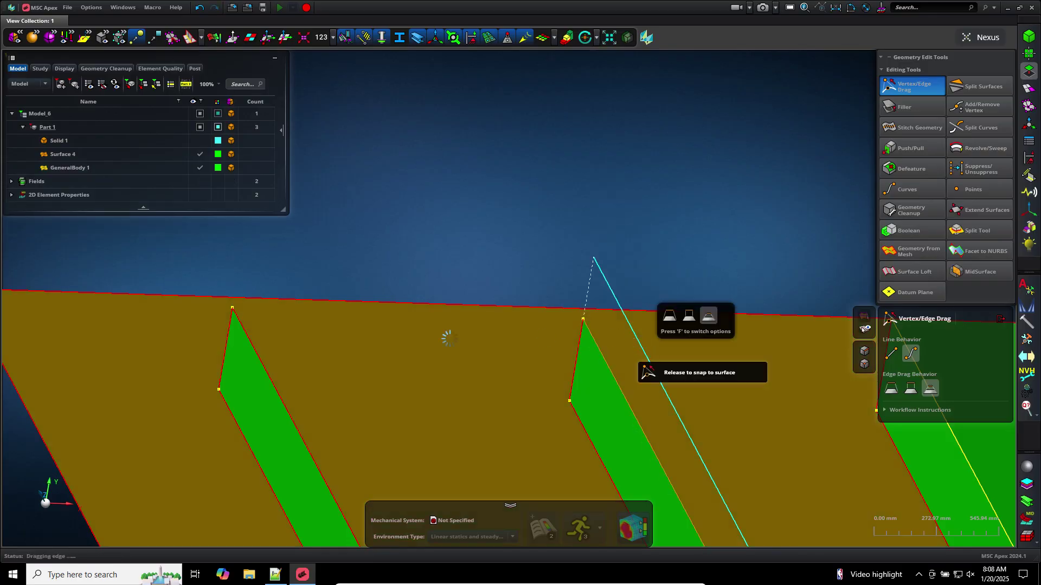
drag(249, 337, 411, 227)
scroll(435, 207, down, 5)
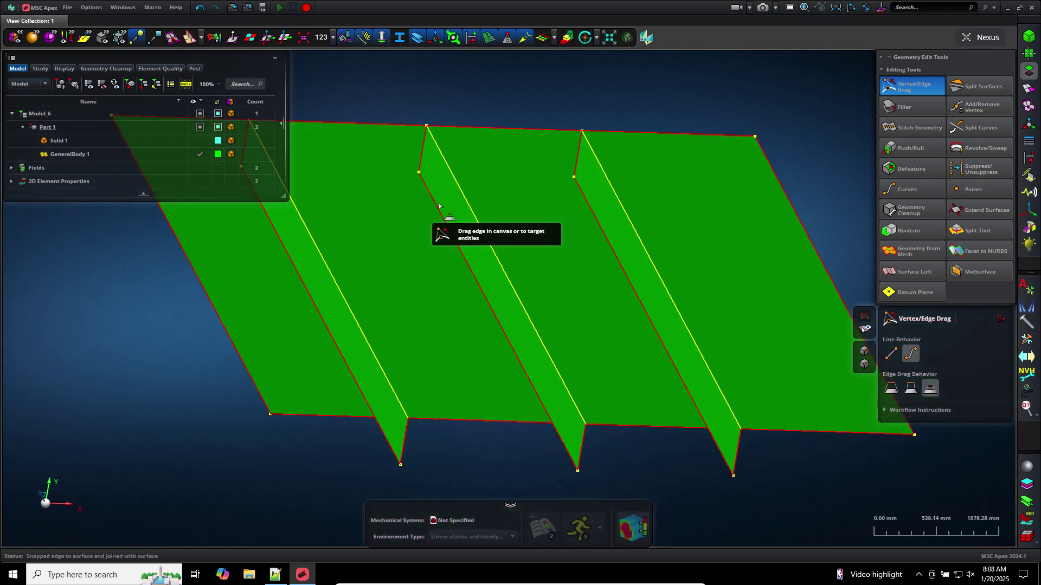
scroll(448, 443, down, 3)
middle_drag(447, 442, 484, 483)
Undo three times to restore the plate and ribs as separate Surfaces 1–4
click(197, 10)
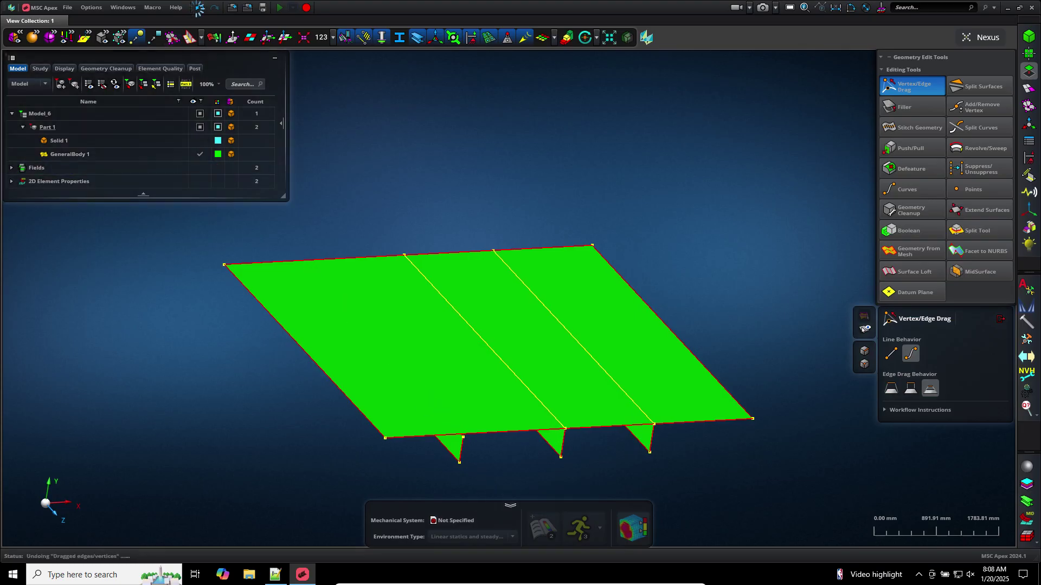
click(197, 9)
click(197, 10)
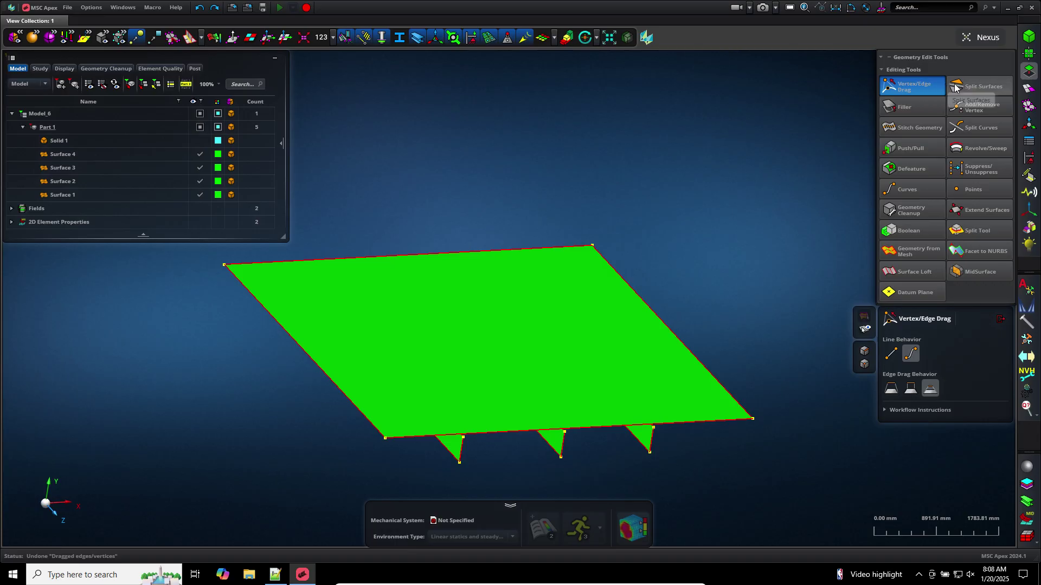
Measure the distance from a rib corner up to the plate
click(969, 214)
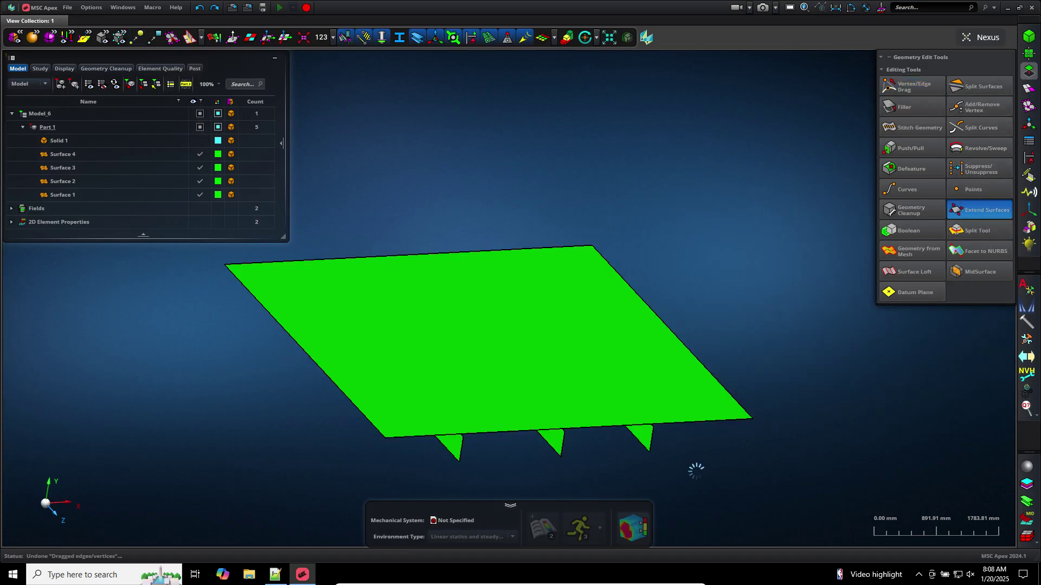
middle_drag(687, 458, 676, 370)
click(835, 6)
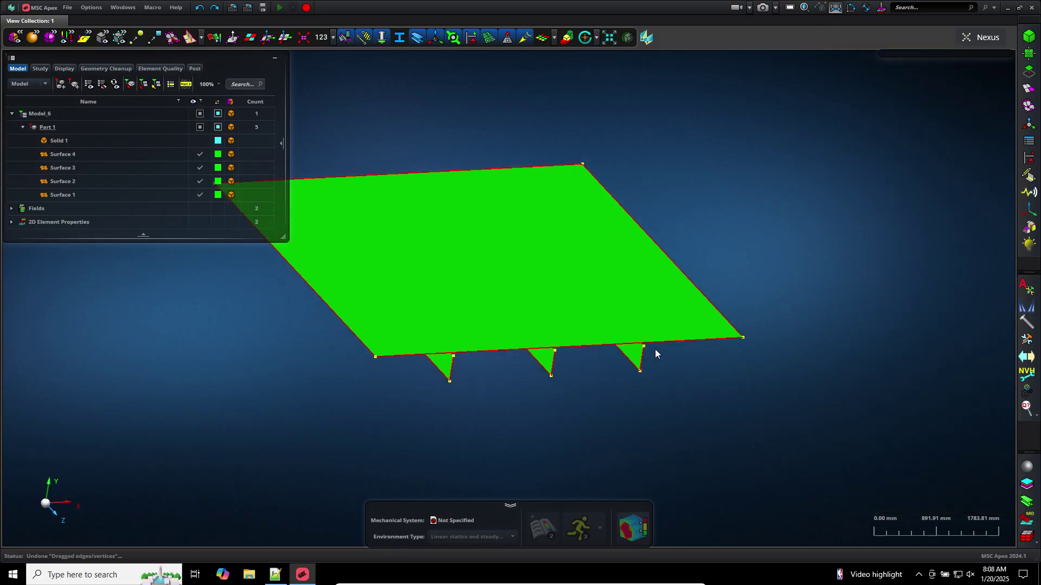
scroll(656, 350, up, 10)
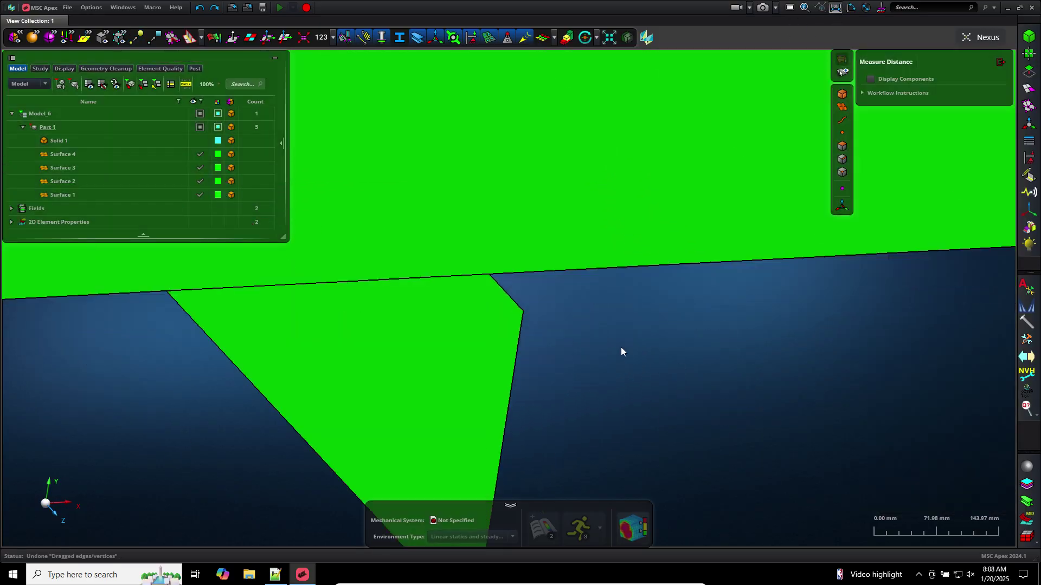
click(522, 310)
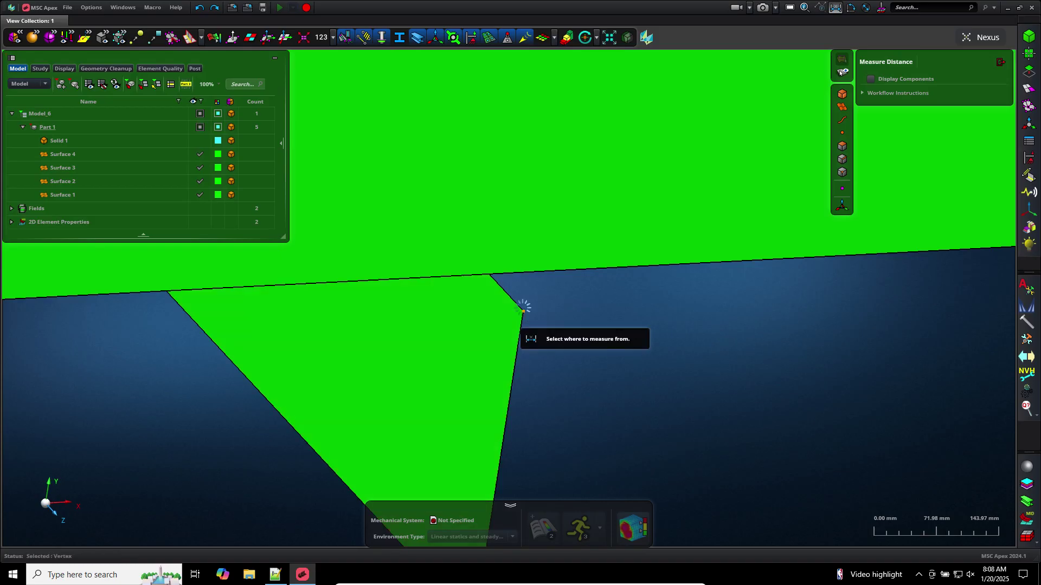
click(537, 229)
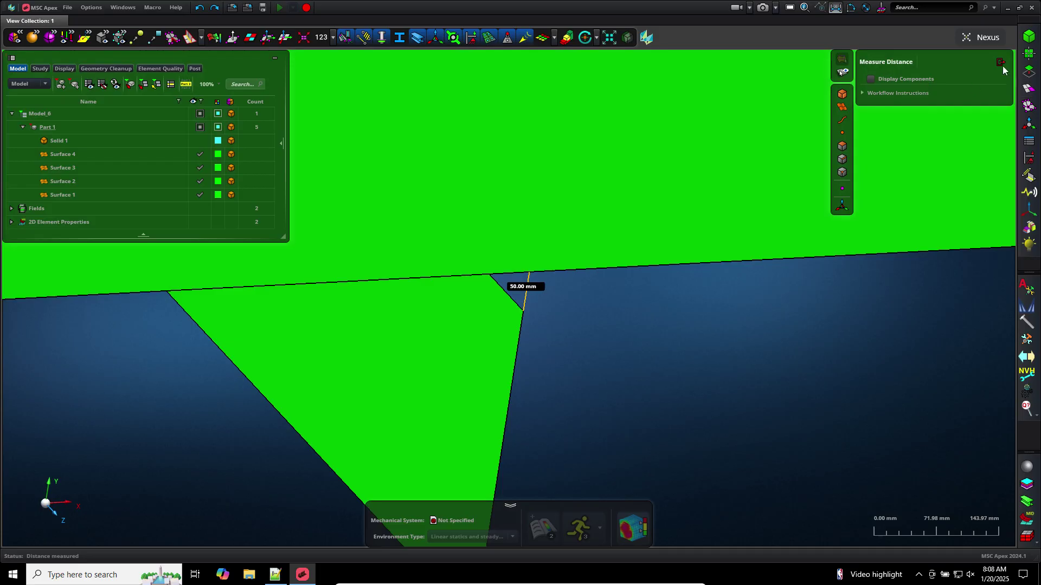
Re-measure the 50 mm stiffener-to-plate gap, then bring up Extend Surfaces
click(1029, 71)
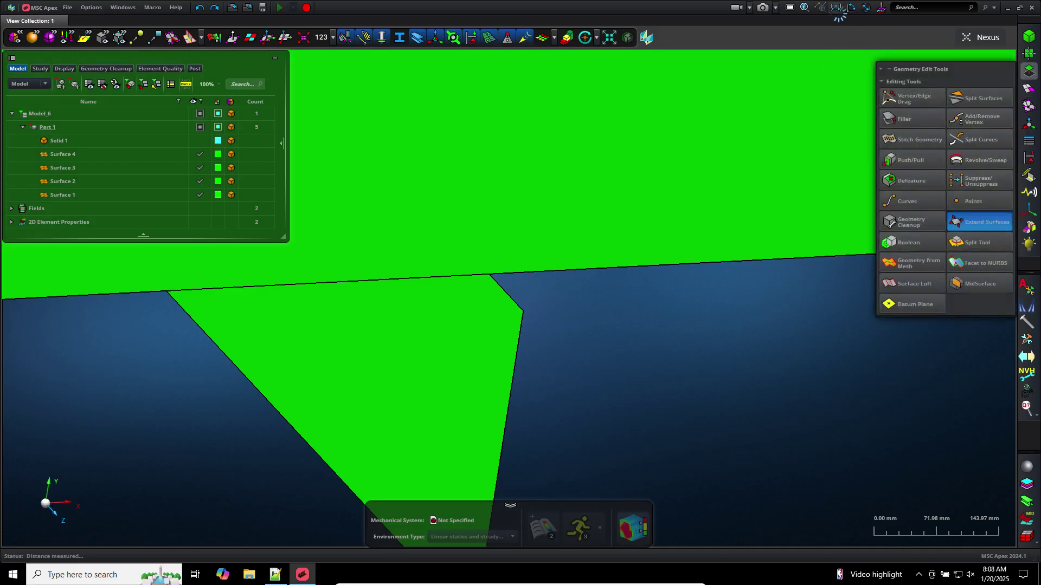
click(837, 9)
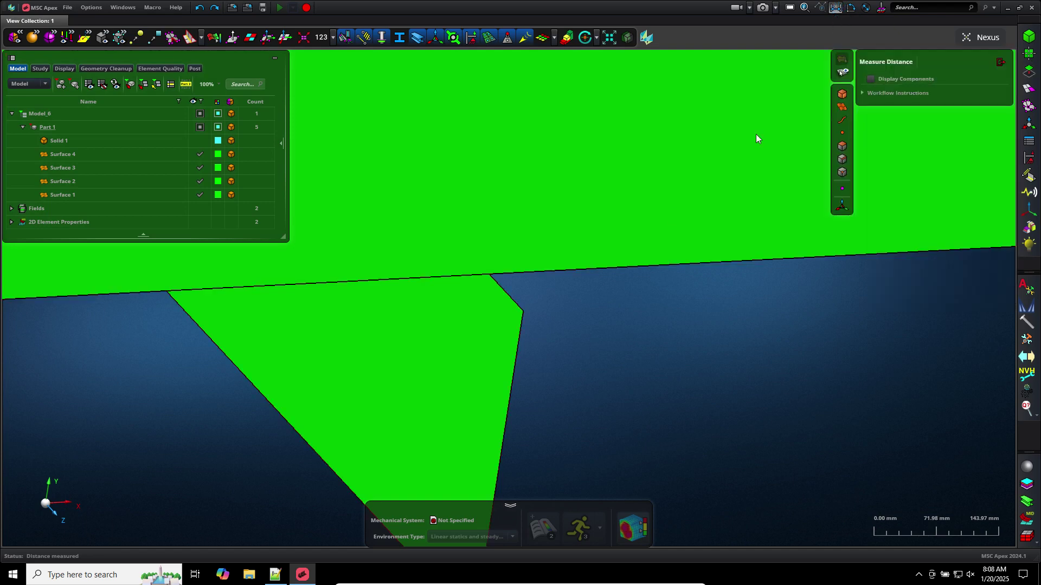
click(523, 312)
click(547, 272)
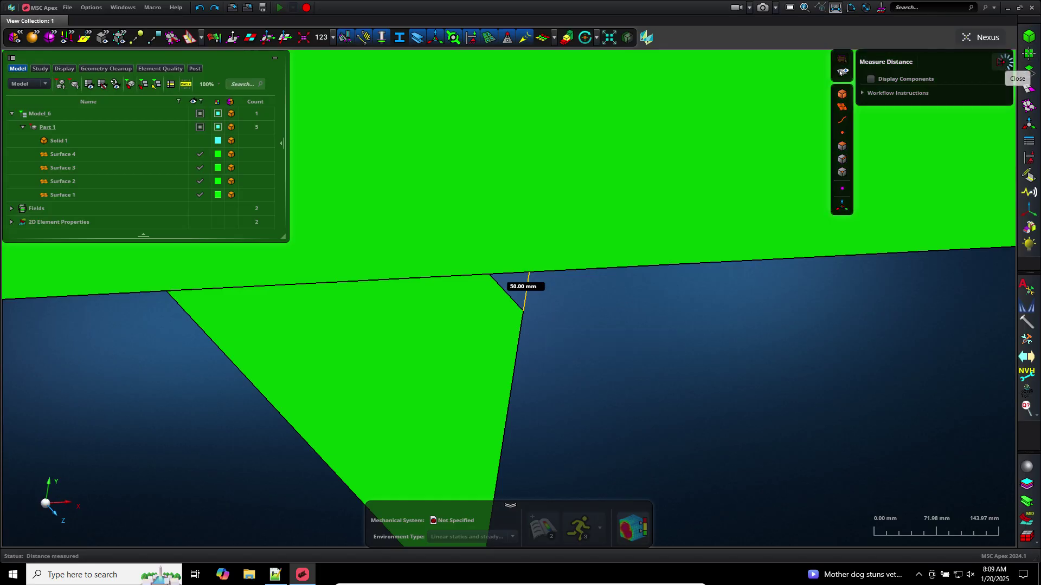
click(1030, 72)
click(984, 227)
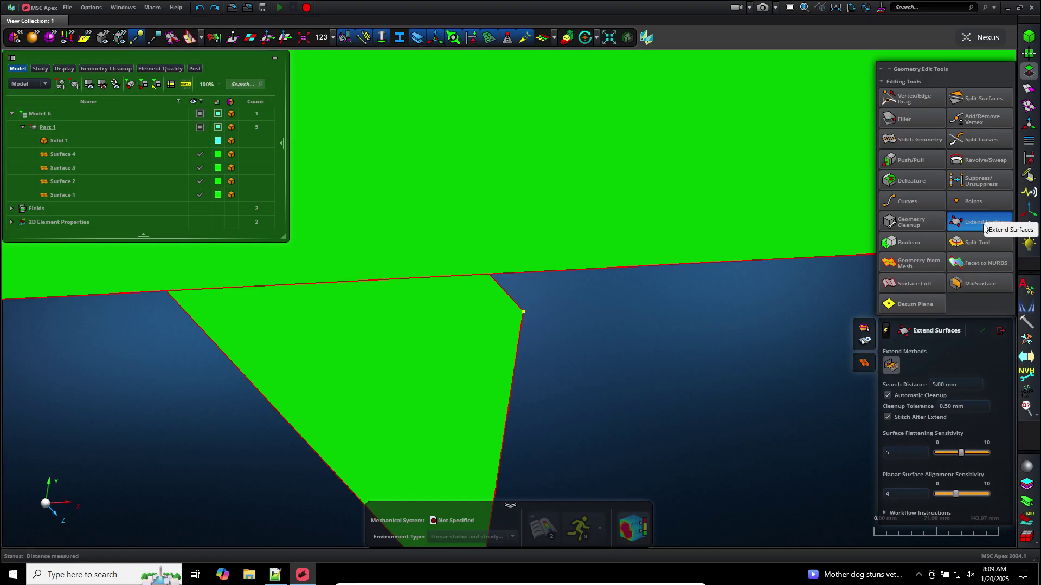
Set the extension search distance to 51 mm
click(947, 384)
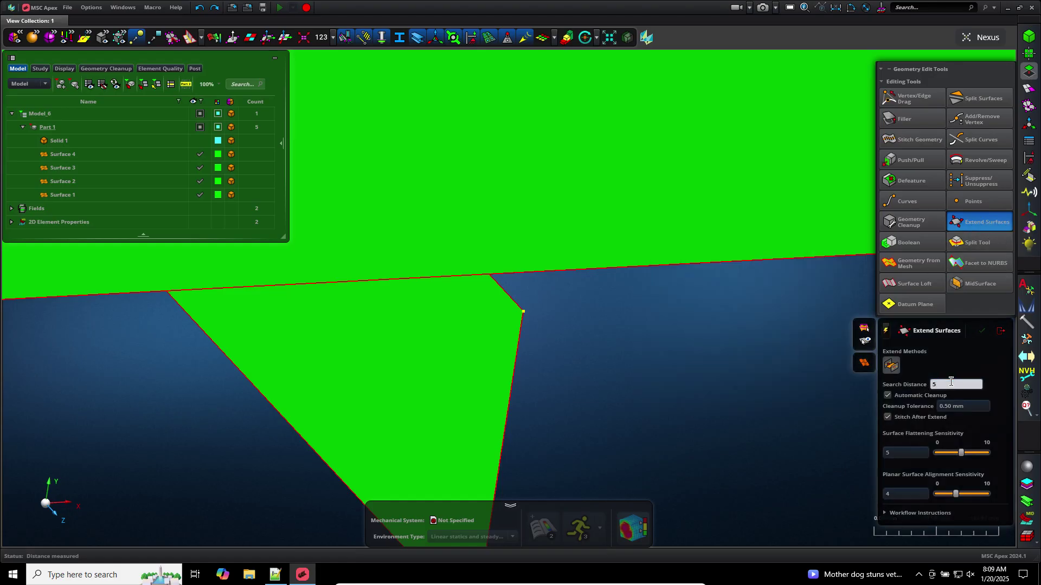
key(Return)
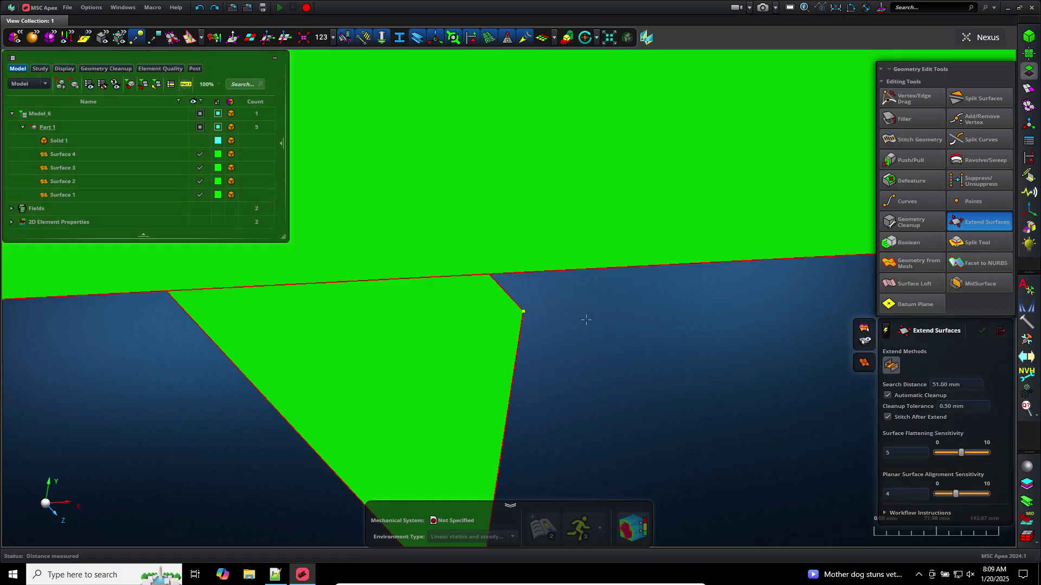
scroll(617, 350, down, 10)
scroll(617, 350, up, 2)
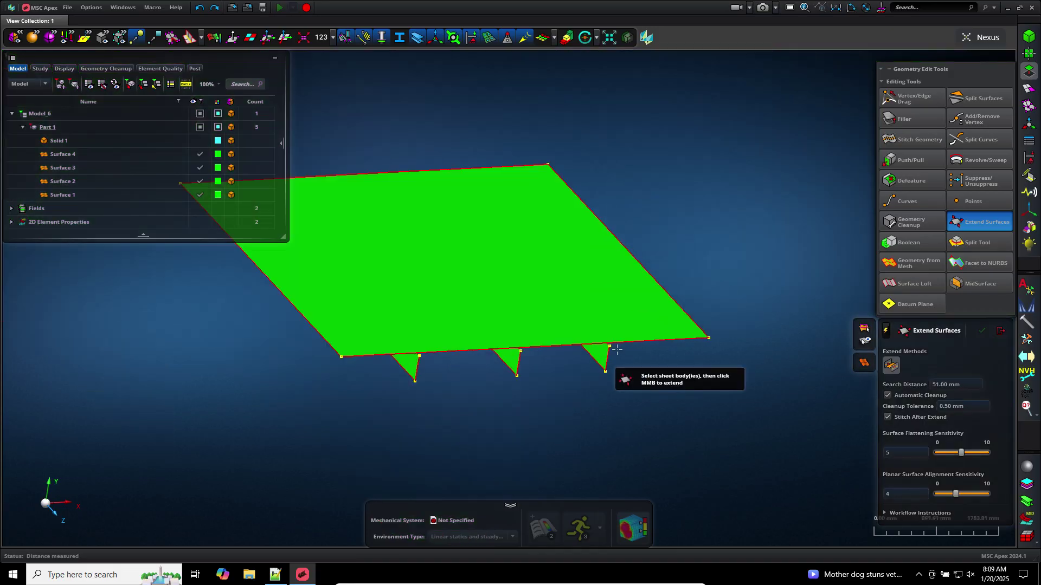
Auto-extend all four surfaces, undo the result, and switch execution to Manual
click(886, 331)
drag(684, 441, 298, 82)
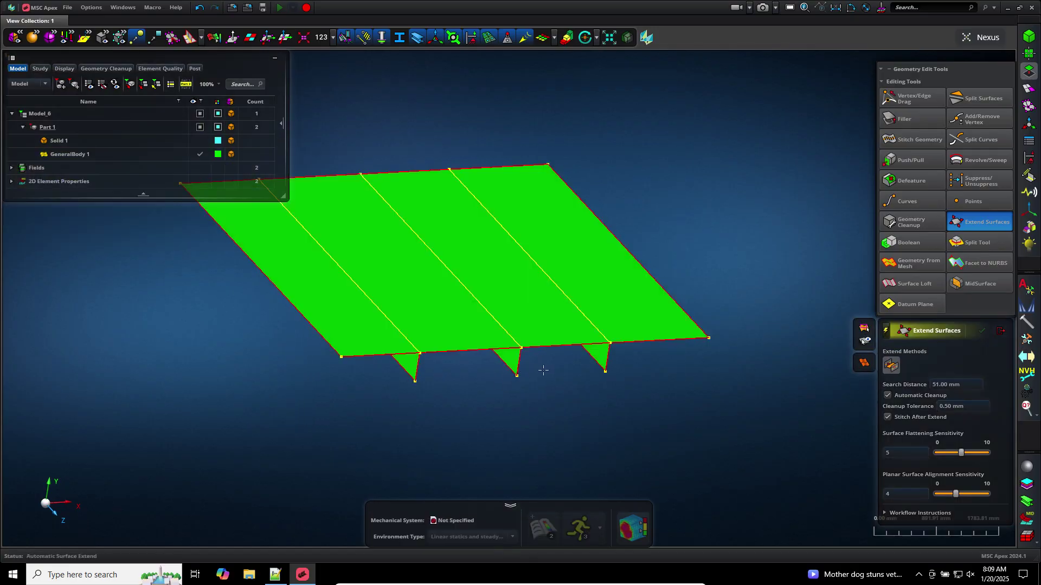
scroll(545, 370, up, 5)
mouse_move(544, 369)
middle_down()
mouse_move(535, 292)
mouse_move(537, 366)
middle_up()
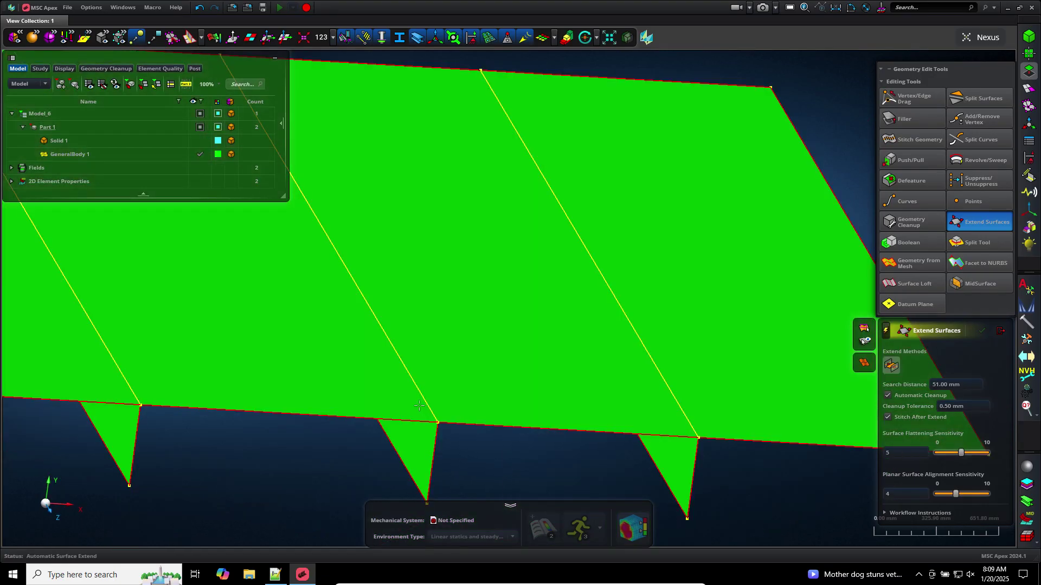
click(417, 383)
click(557, 450)
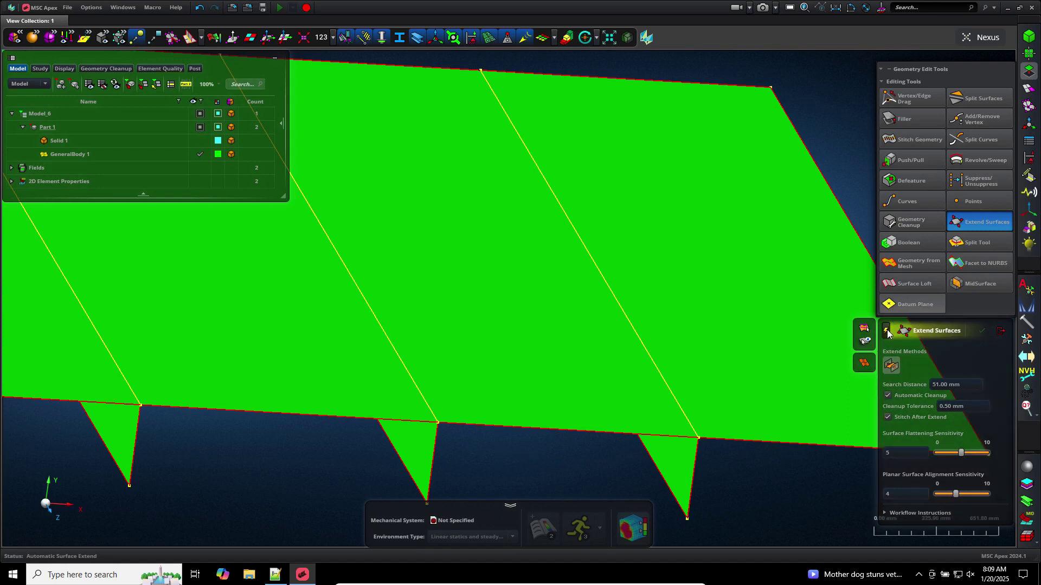
click(199, 7)
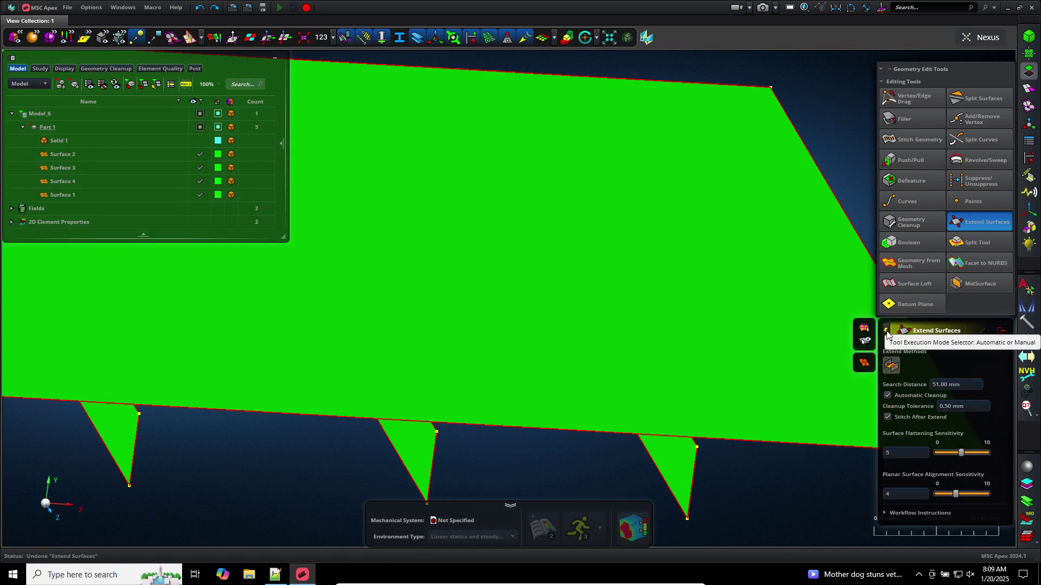
click(887, 333)
Box-select all four surfaces and extend the stiffeners up to the plate
scroll(774, 469, down, 3)
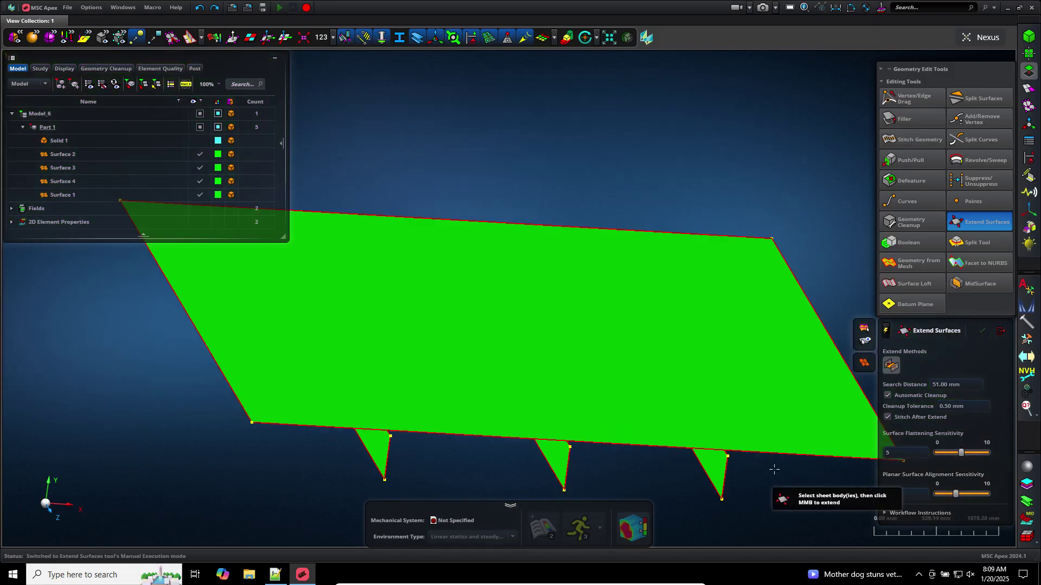
right_drag(760, 463, 735, 423)
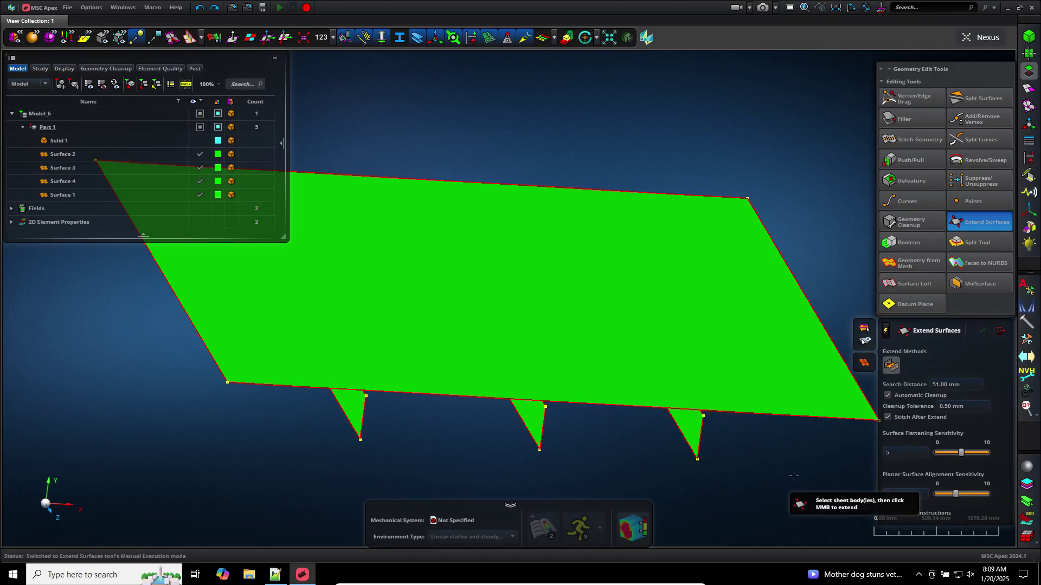
drag(801, 485, 279, 71)
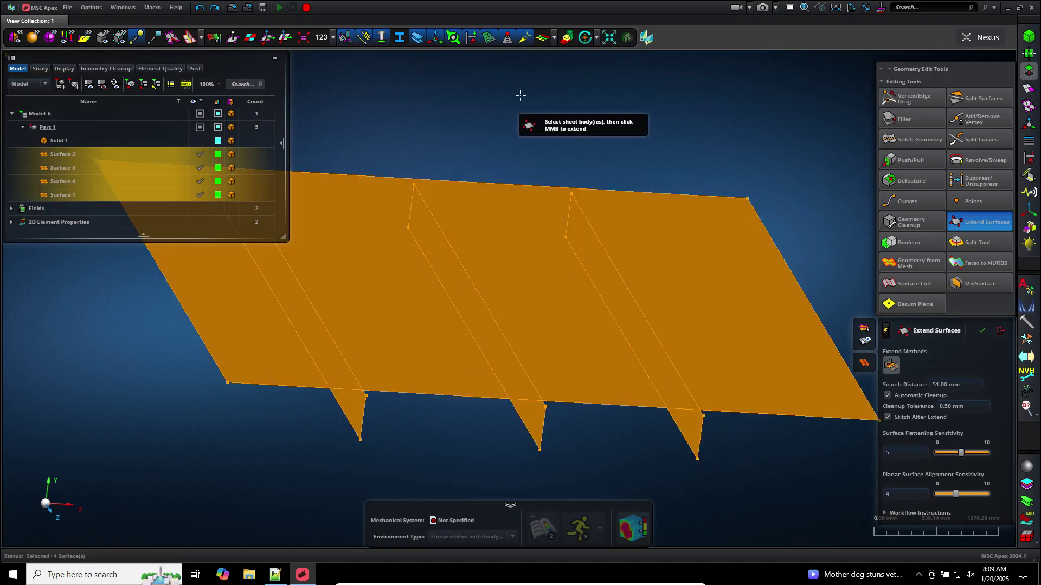
scroll(528, 120, up, 2)
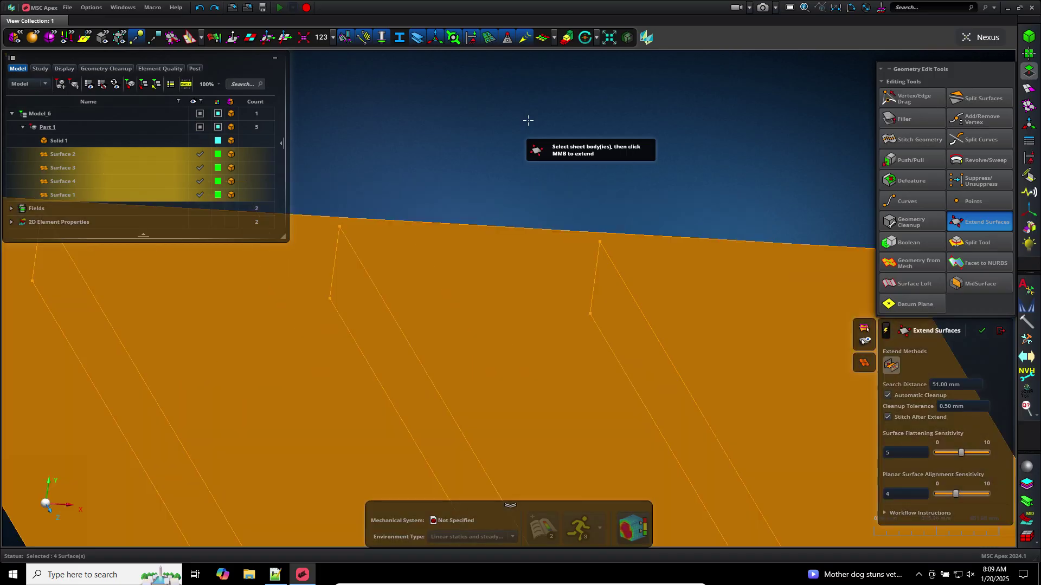
scroll(528, 120, down, 3)
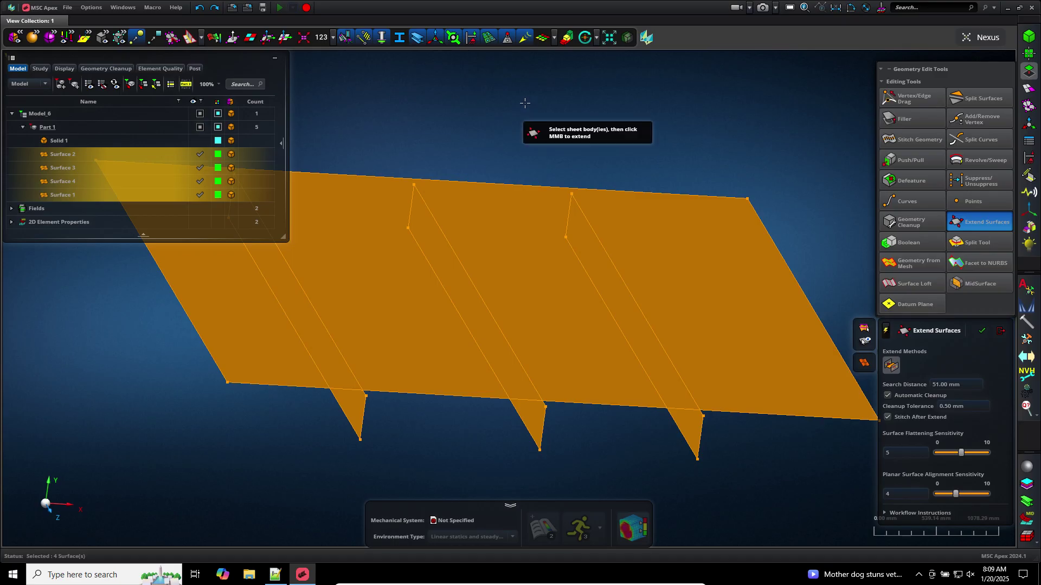
middle_click(525, 103)
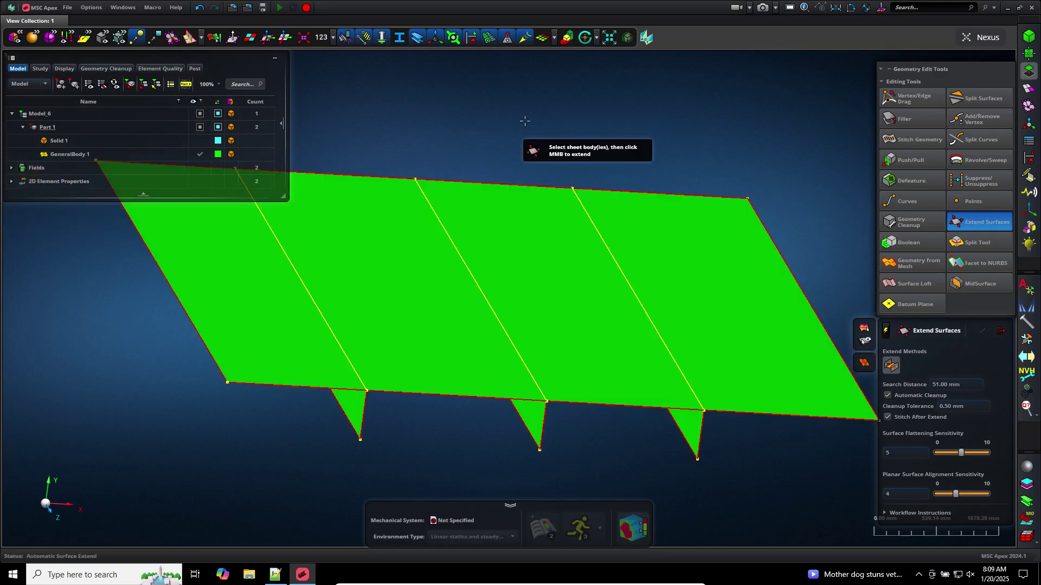
Fit the merged GeneralBody 1 in view and leave the extension tool for meshing
scroll(525, 120, up, 3)
click(887, 337)
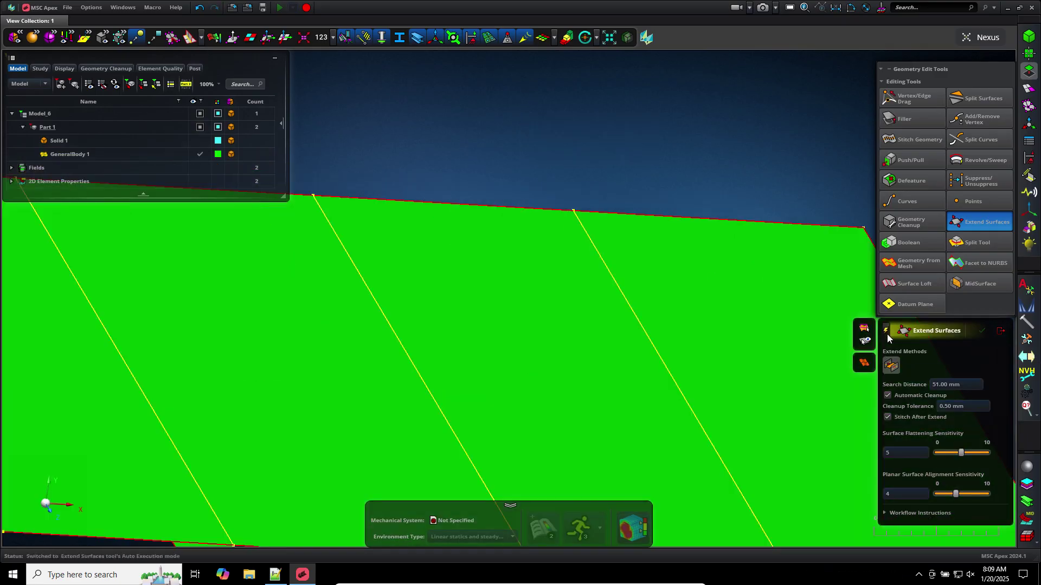
click(888, 336)
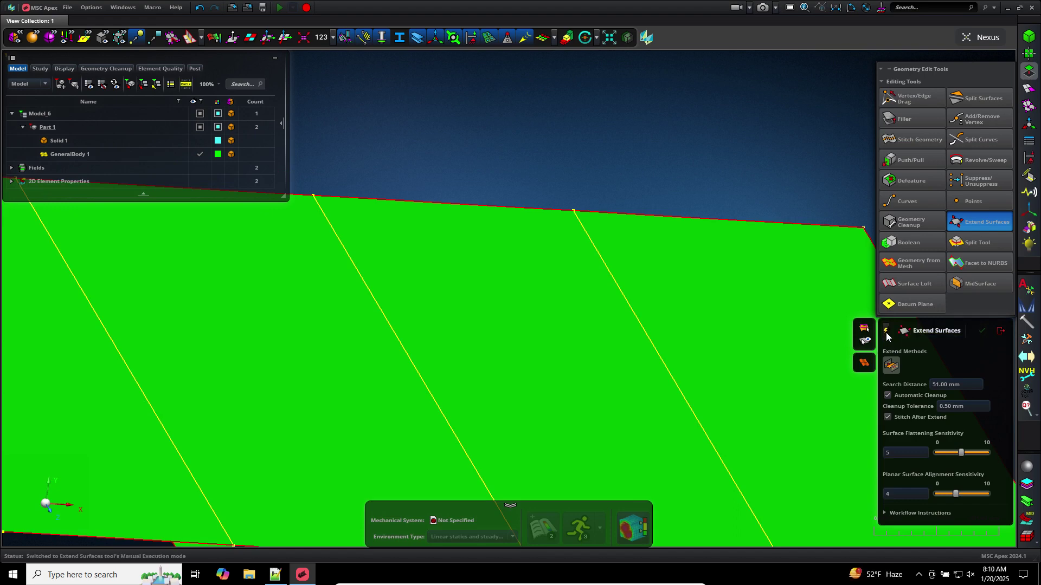
scroll(577, 149, down, 3)
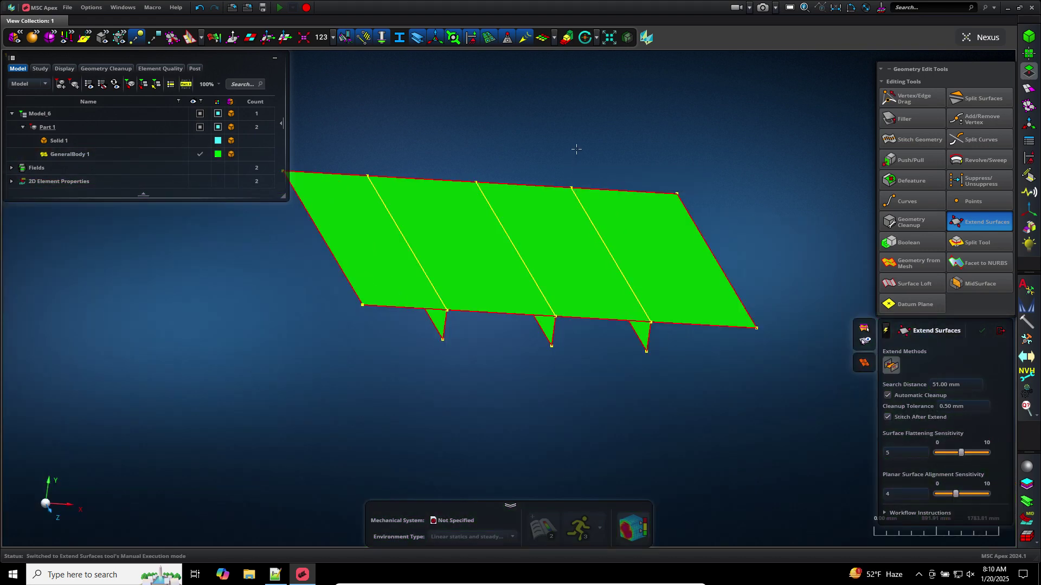
middle_drag(487, 361, 622, 394)
key(f)
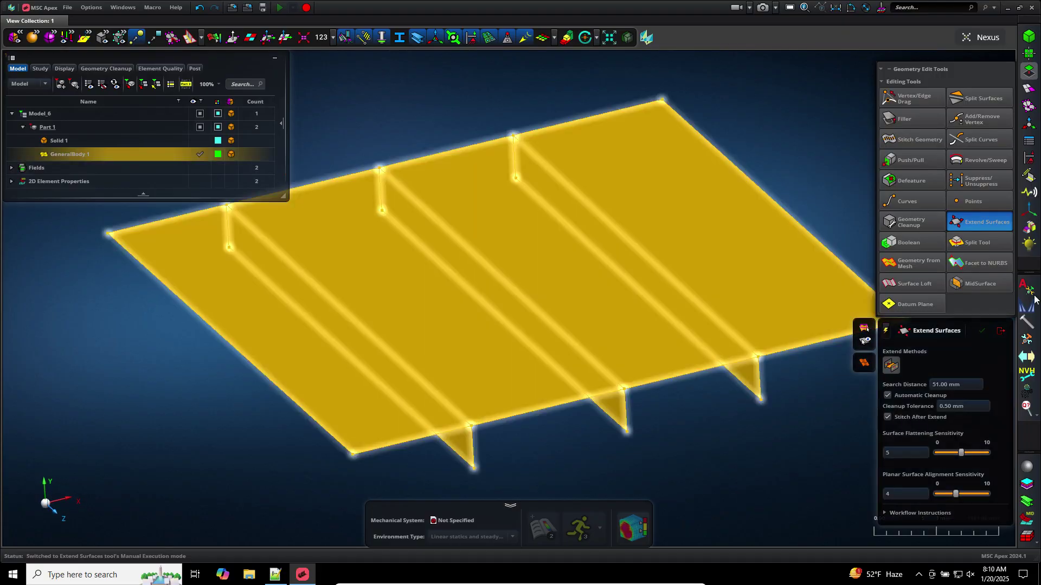
click(1001, 331)
click(1028, 89)
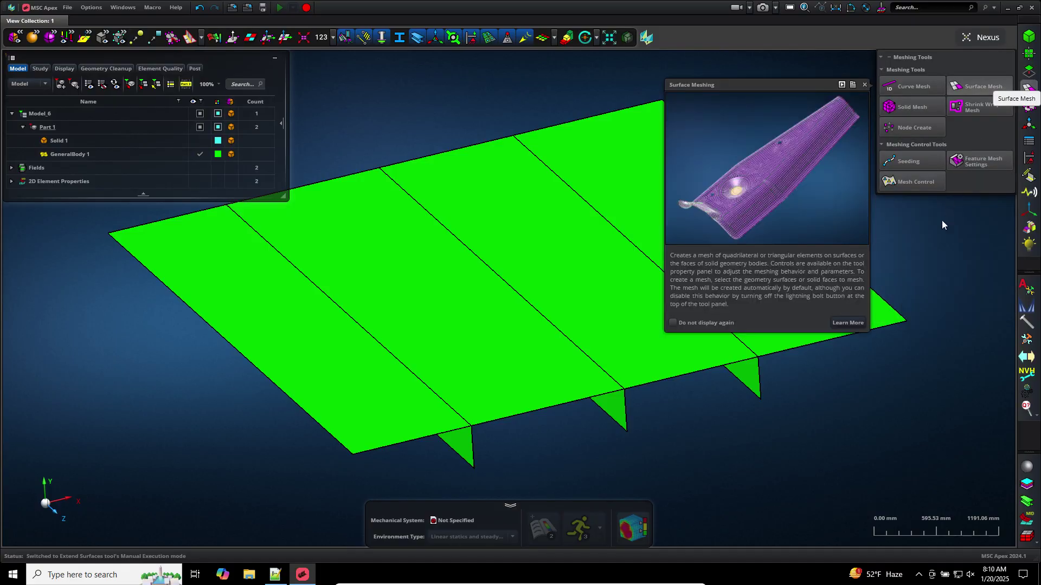
Surface-mesh GeneralBody 1 at a 5000 mm mesh size
click(1001, 82)
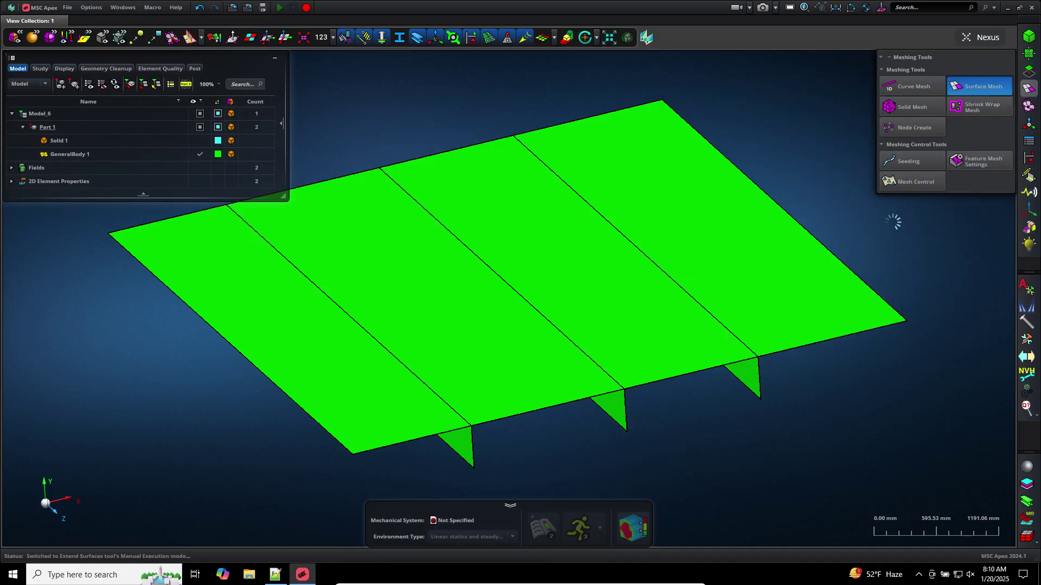
click(904, 286)
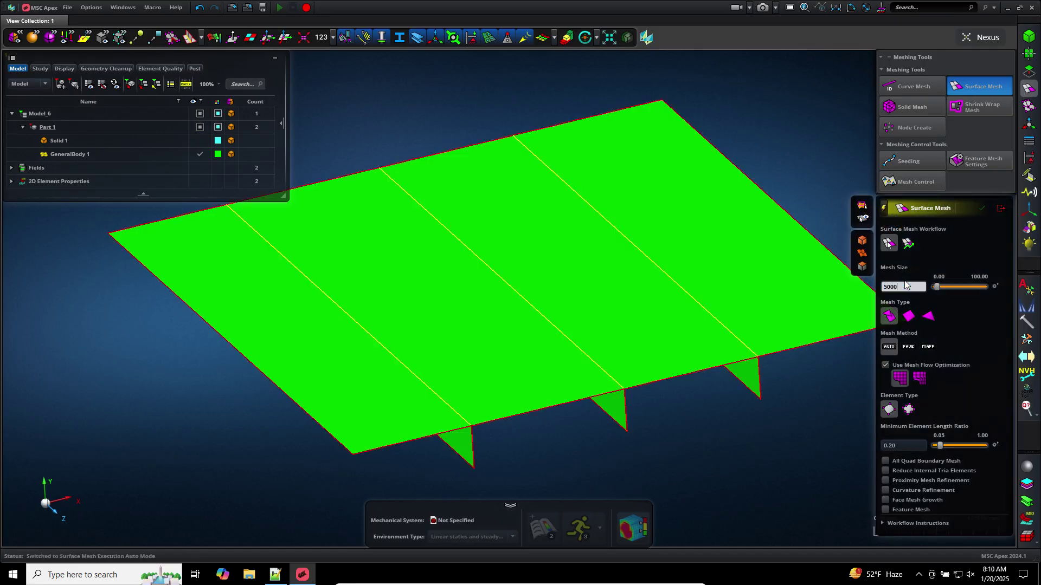
text(5000)
key(Return)
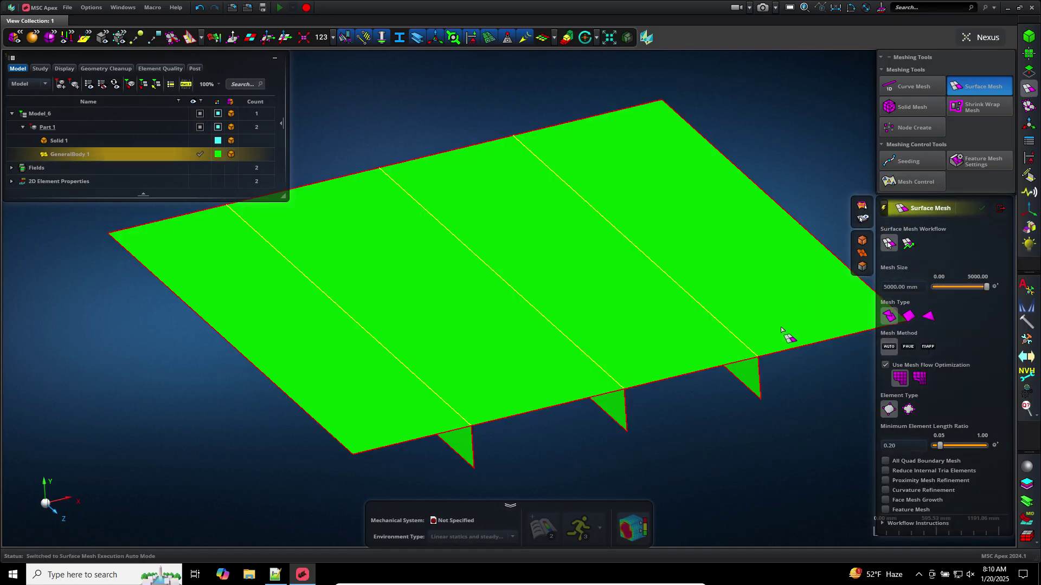
click(781, 329)
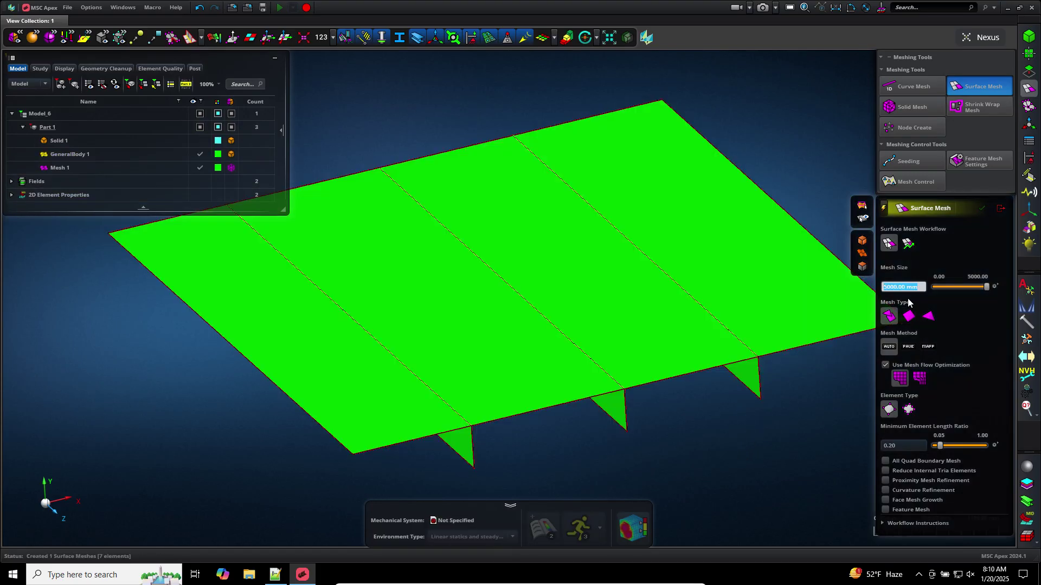
Remesh the body at 2000 mm into 21 elements, then enter a 500 mm mesh size
text(2000)
key(Return)
click(719, 374)
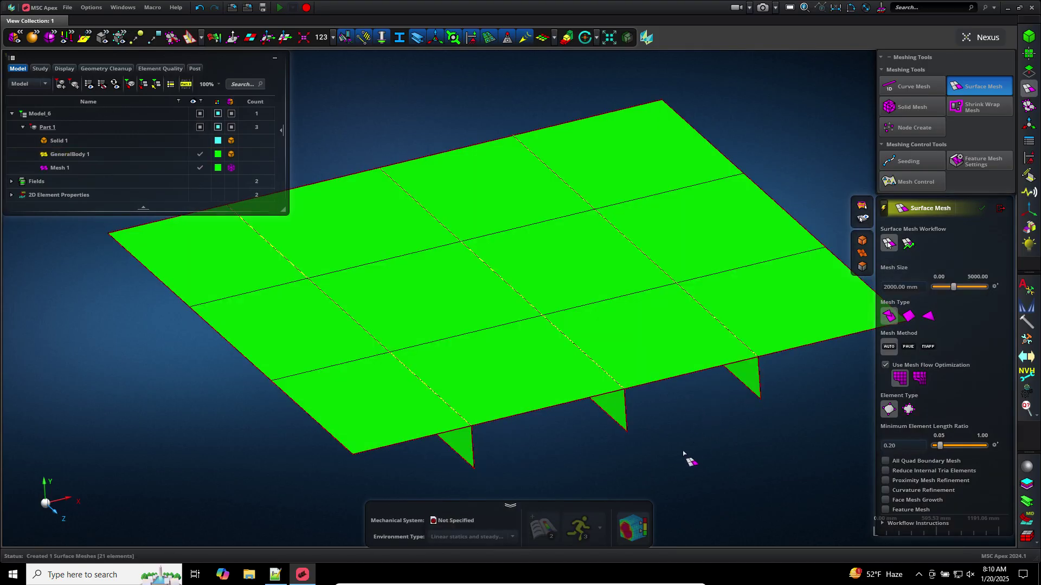
mouse_move(683, 453)
middle_down()
mouse_move(698, 432)
mouse_move(678, 434)
middle_up()
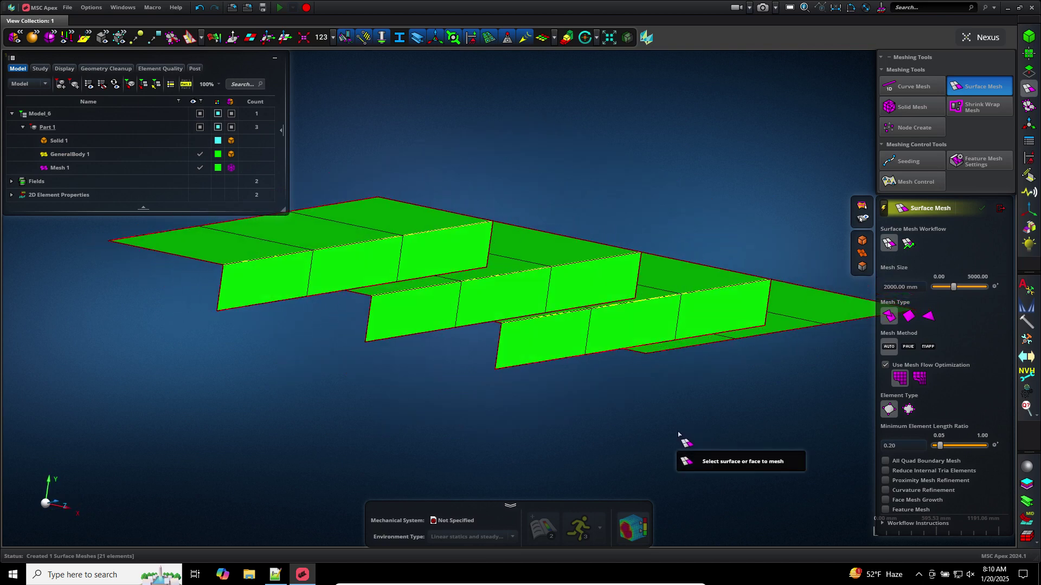
scroll(826, 342, up, 3)
click(916, 287)
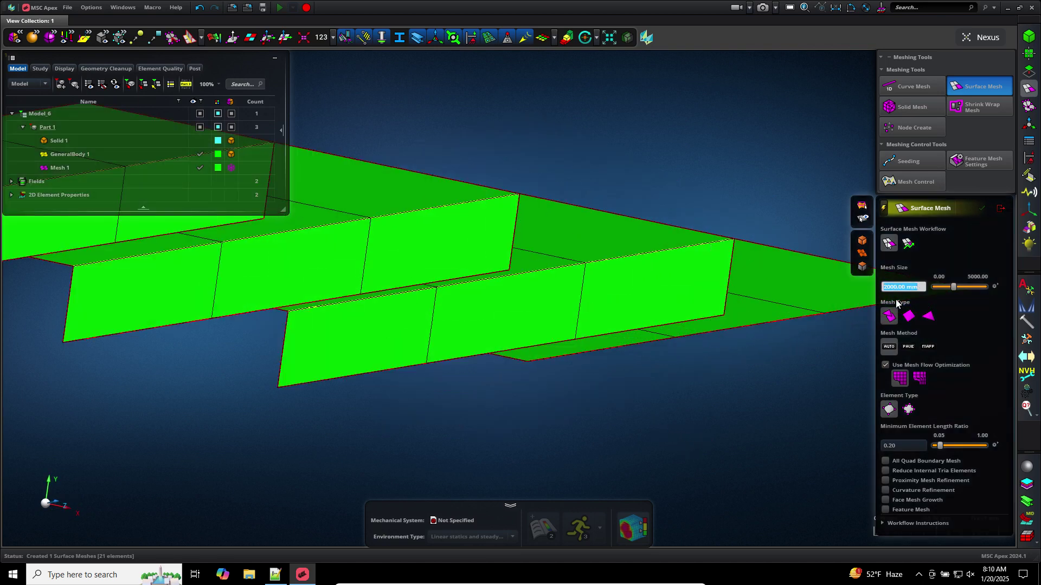
text(500)
key(Return)
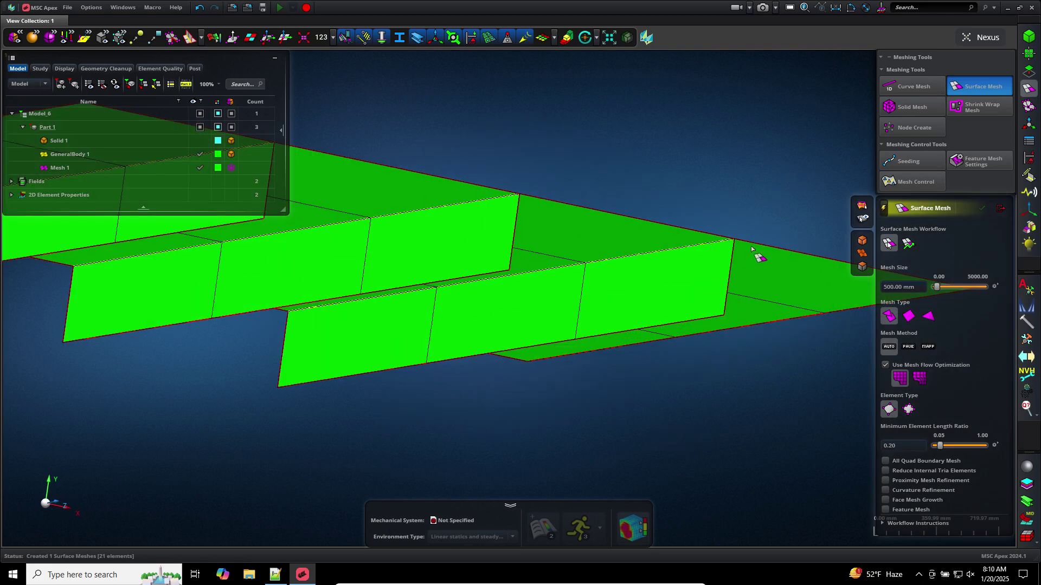
Surface-mesh the stiffened plate with a 100 mm mesh size
click(750, 249)
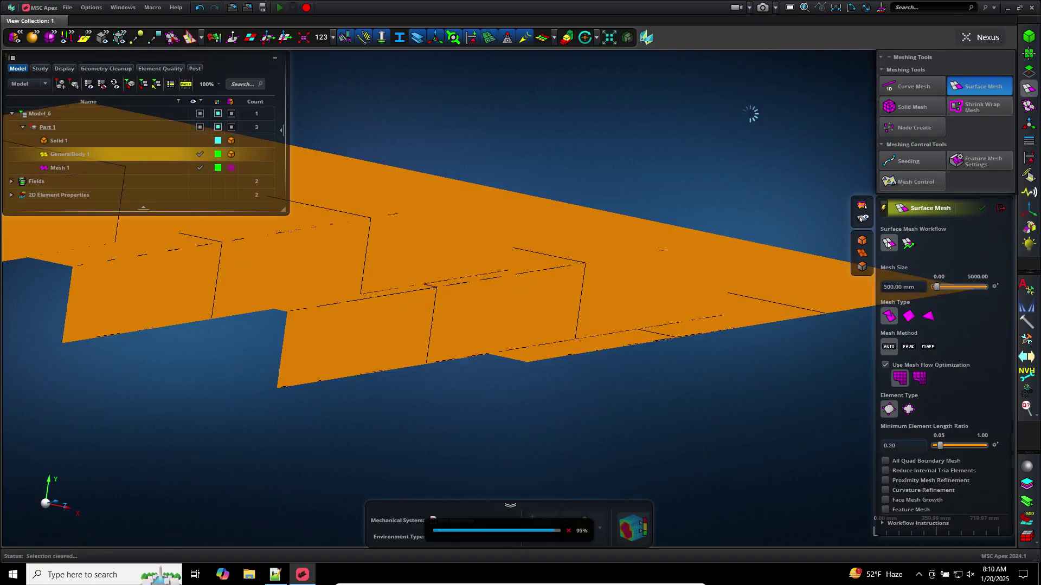
scroll(741, 113, down, 5)
middle_drag(742, 115, 743, 138)
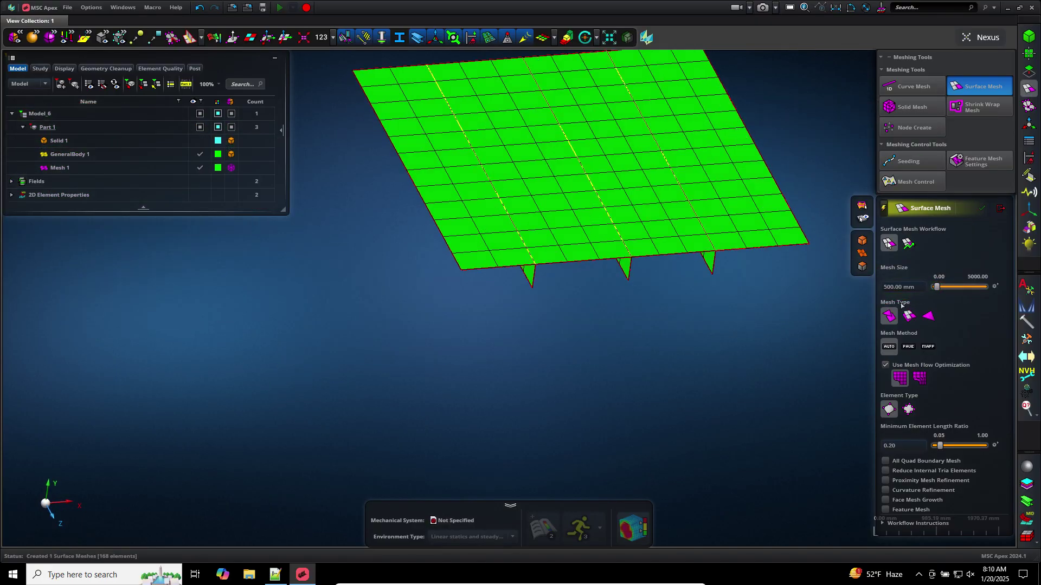
click(915, 287)
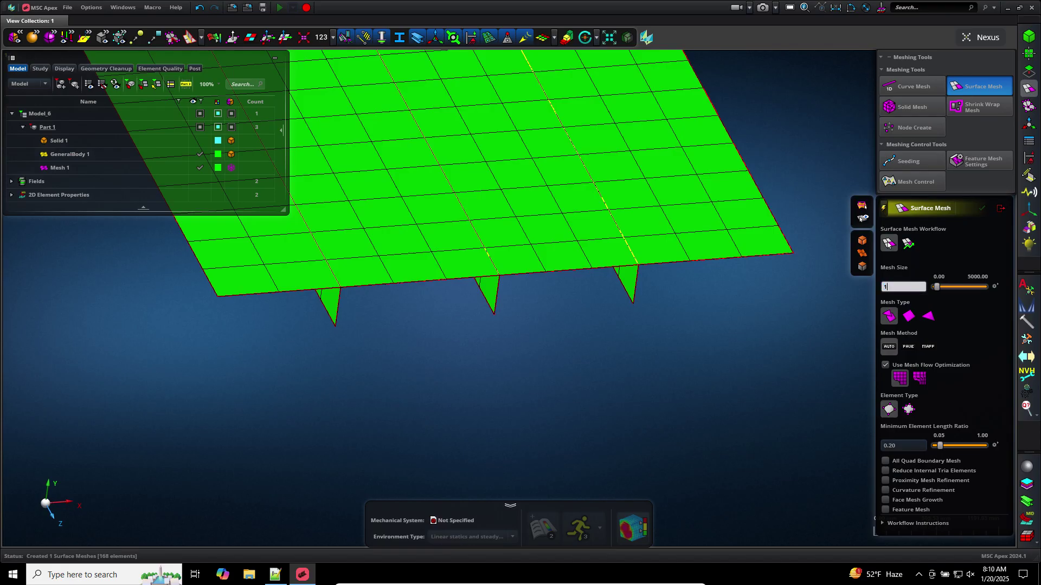
key(Return)
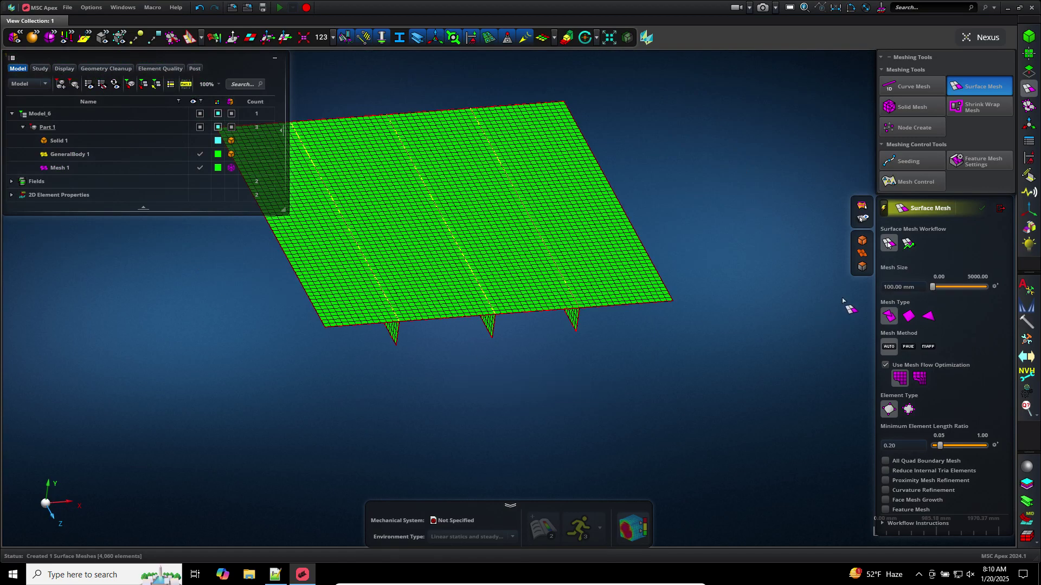
Remesh the plate at a 2000 mm size for a coarse 21-element mesh
click(898, 287)
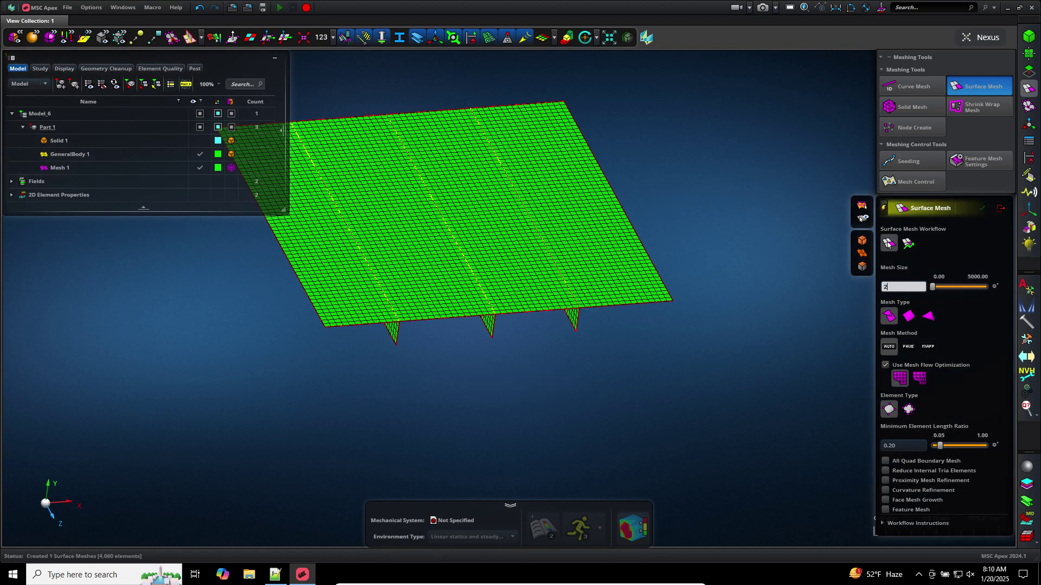
text(2000)
key(Return)
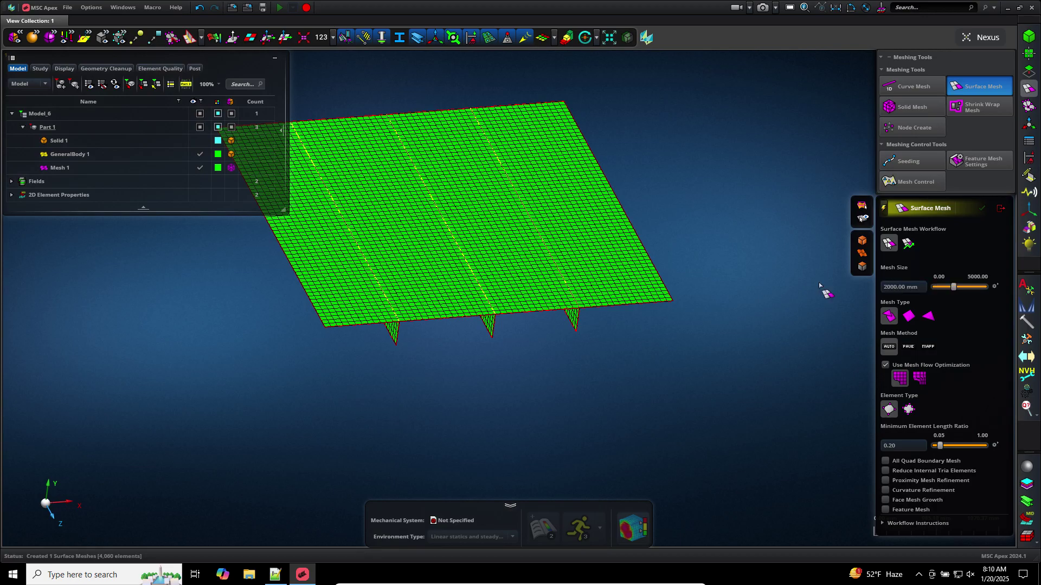
click(588, 353)
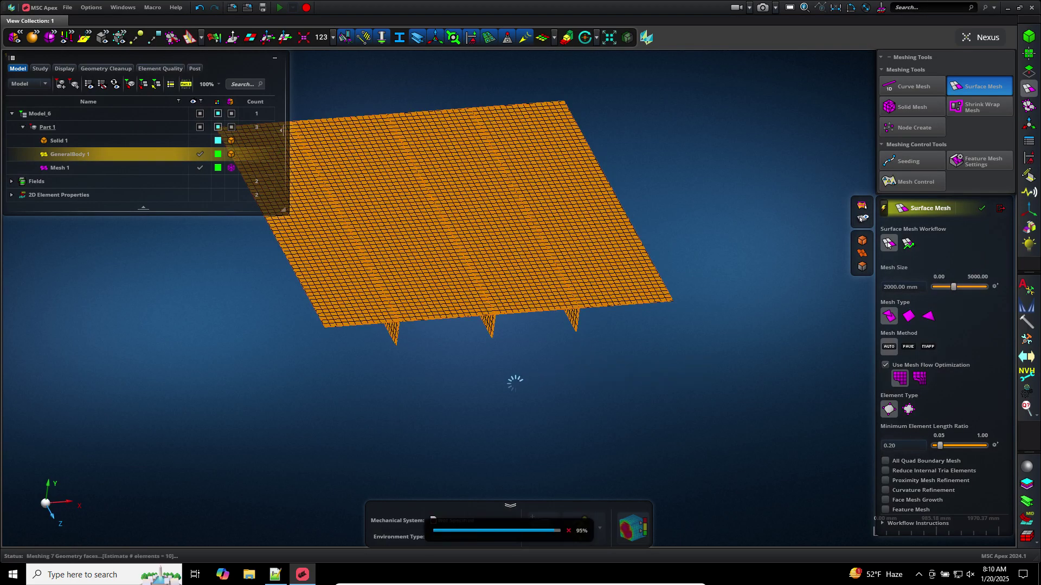
middle_drag(457, 376, 463, 355)
scroll(415, 332, up, 3)
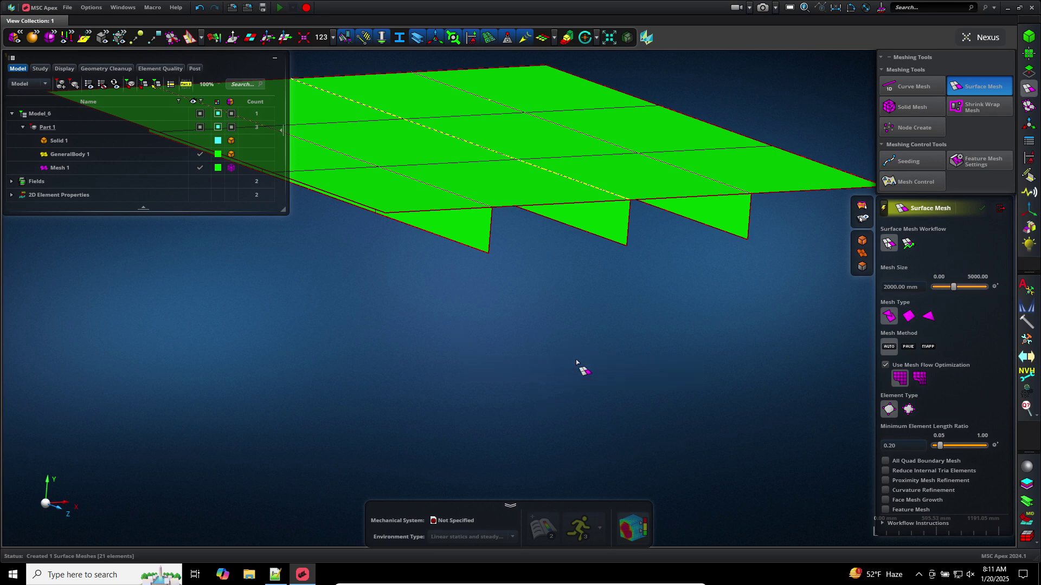
middle_drag(578, 362, 586, 436)
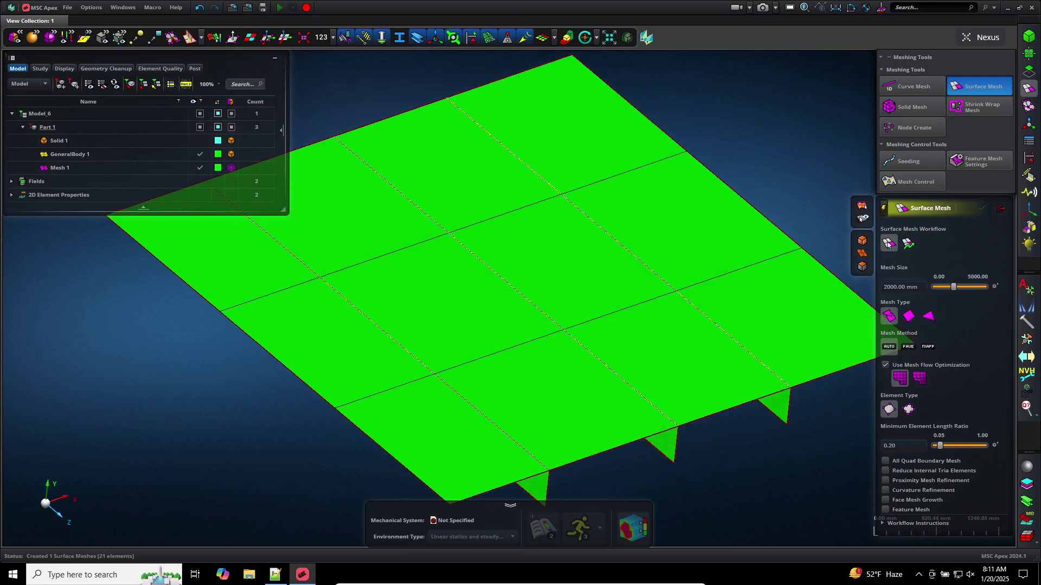
click(1001, 208)
Hide GeneralBody 1, make the Solid 1 plate visible, and open Model_6's context menu
scroll(916, 301, up, 3)
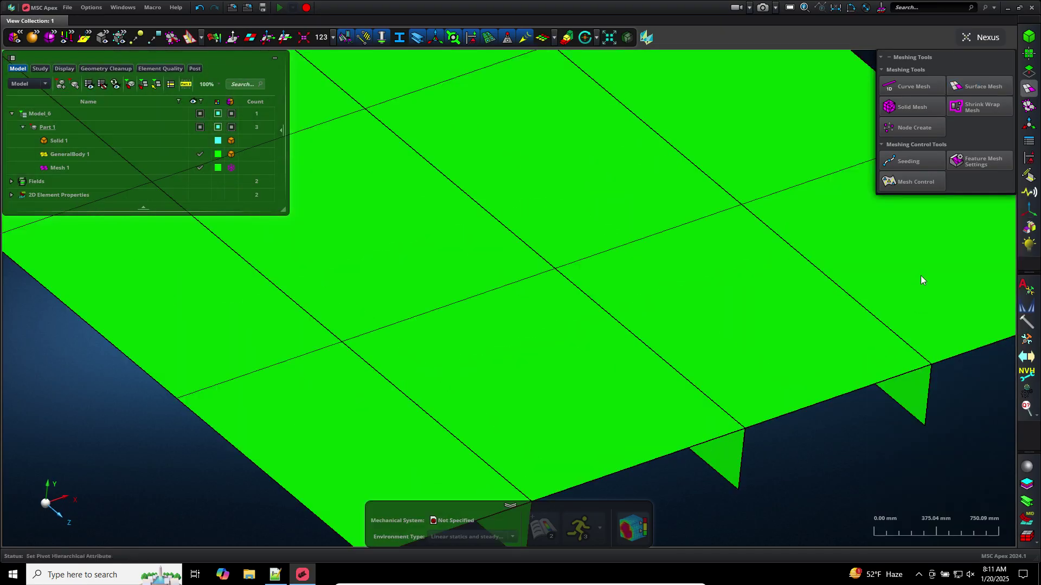
scroll(831, 406, down, 3)
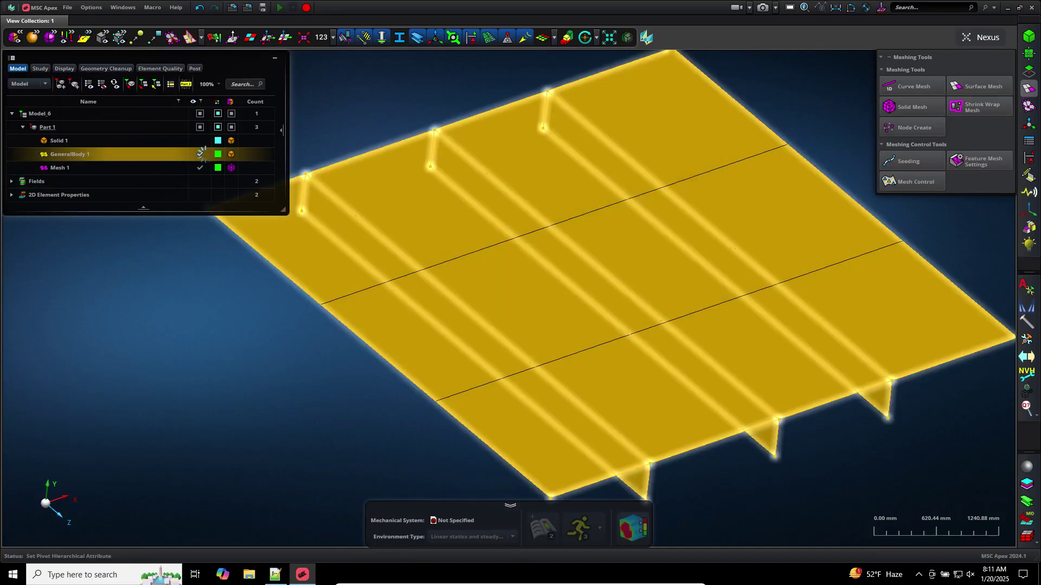
click(200, 154)
click(96, 142)
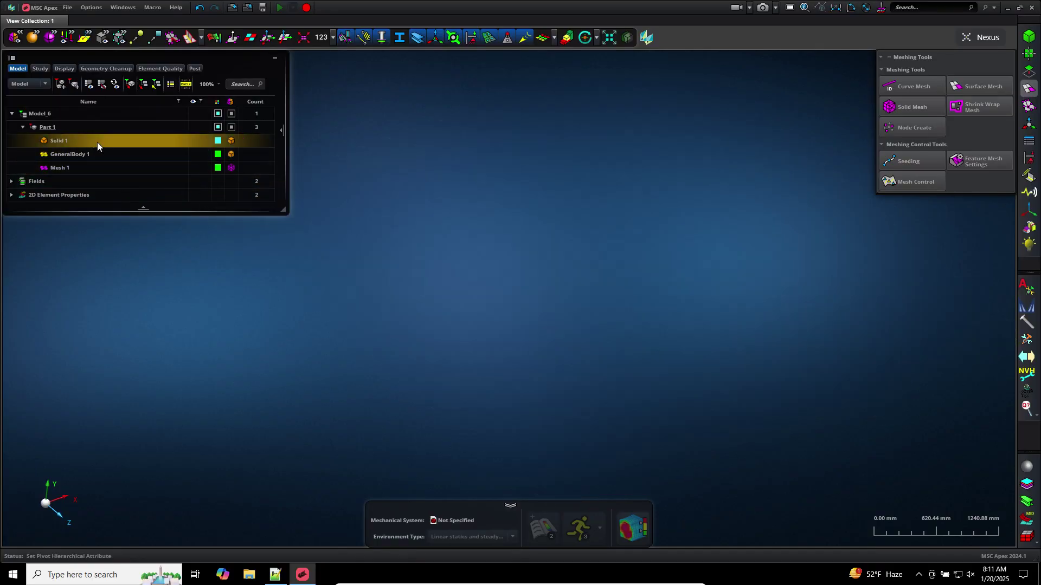
right_click(117, 147)
click(139, 215)
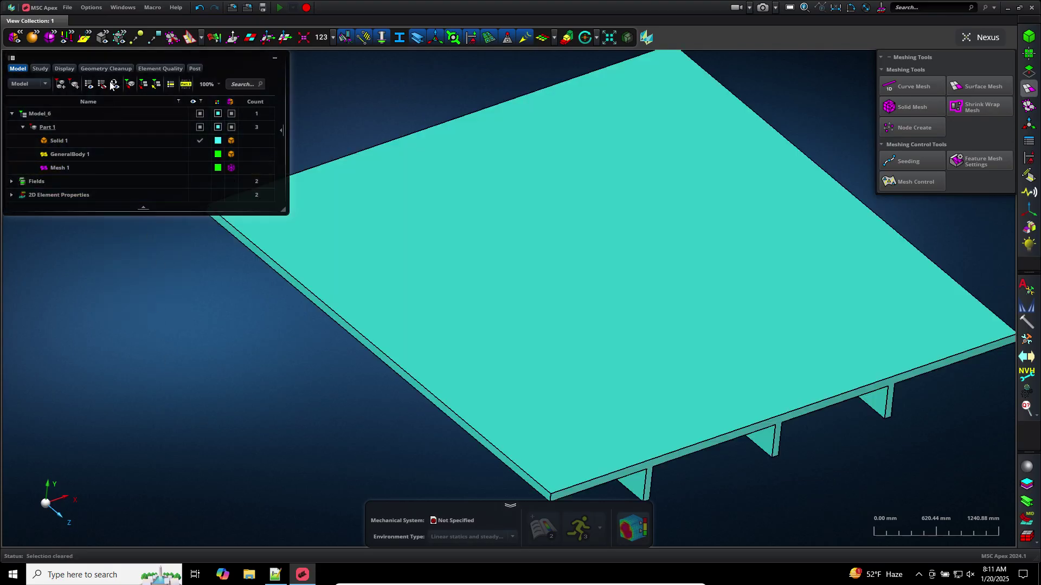
click(52, 115)
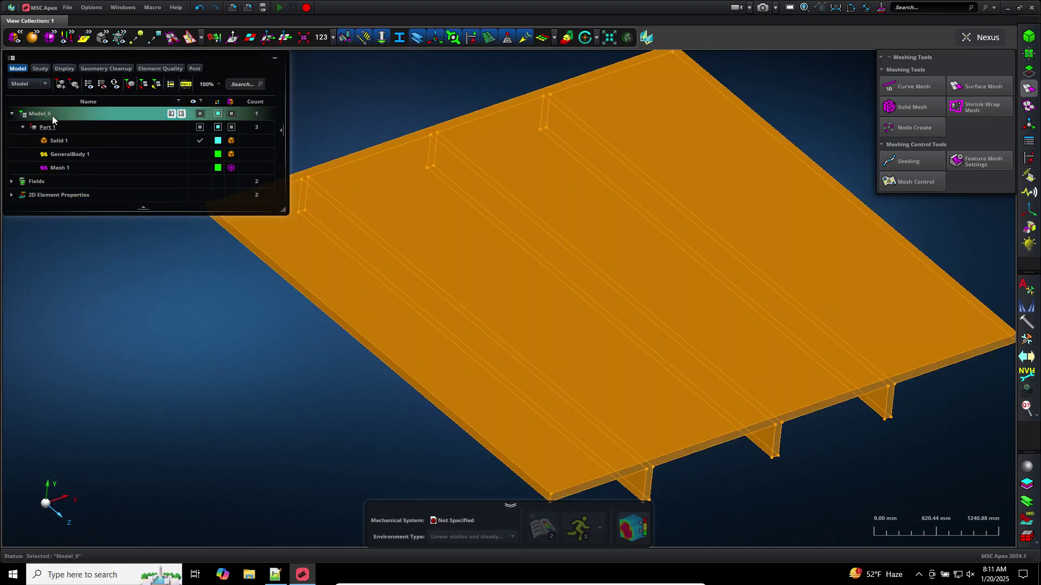
right_click(52, 115)
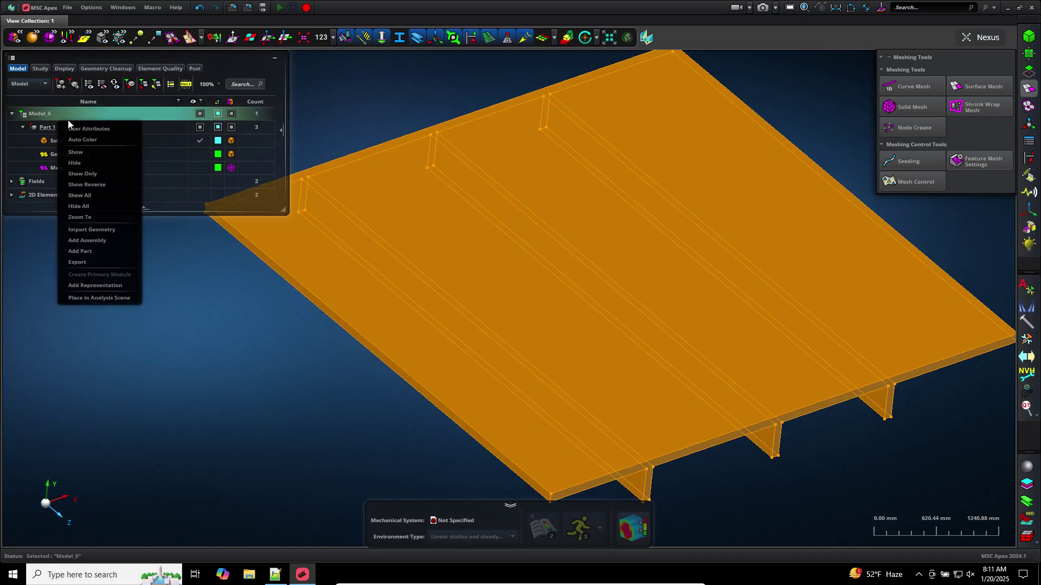
Add a new part, move Solid 1 into it, and rename it 'Part 2'
click(90, 252)
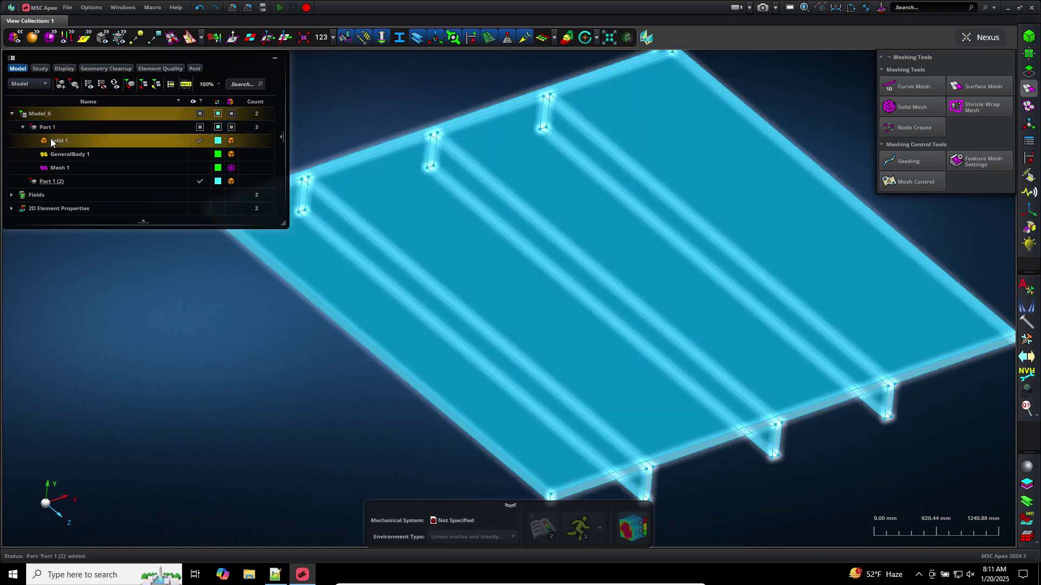
drag(58, 141, 52, 182)
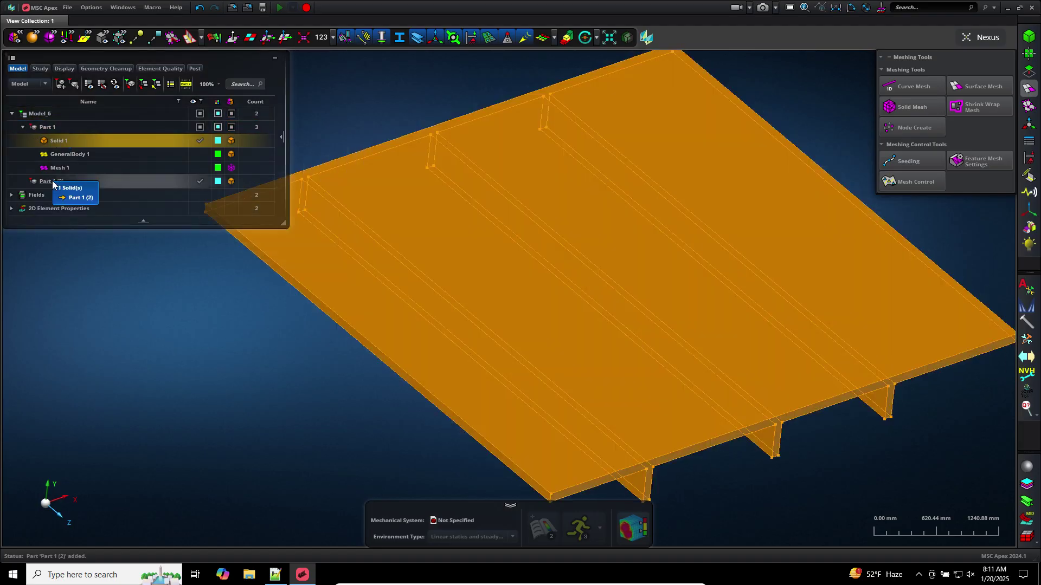
click(56, 231)
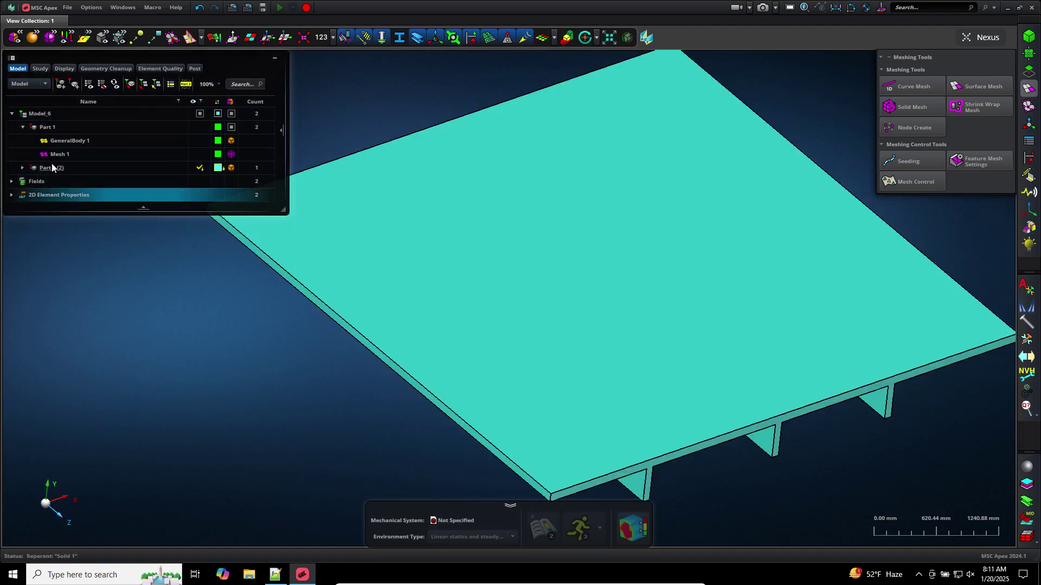
click(24, 168)
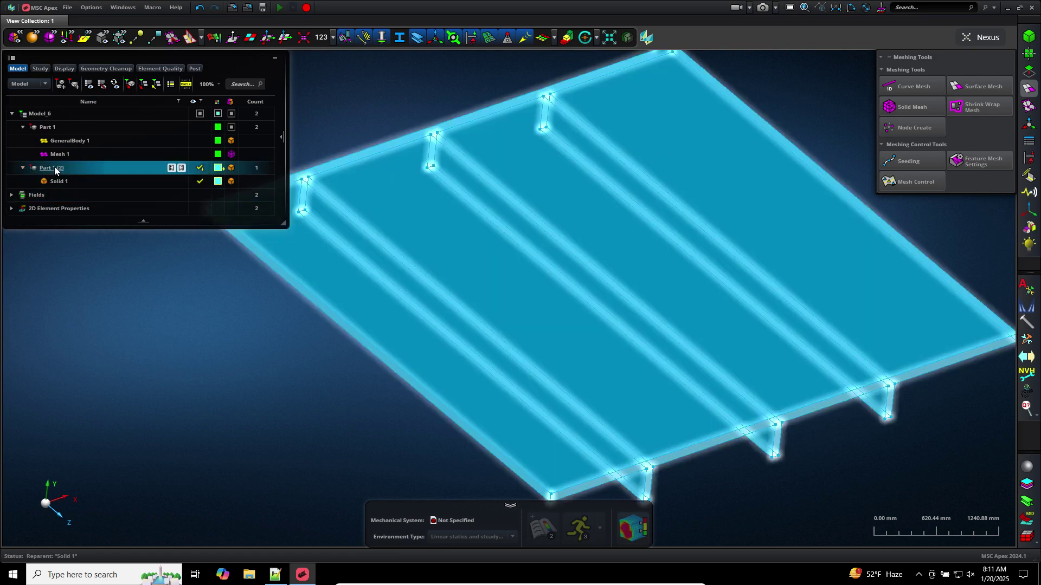
click(55, 170)
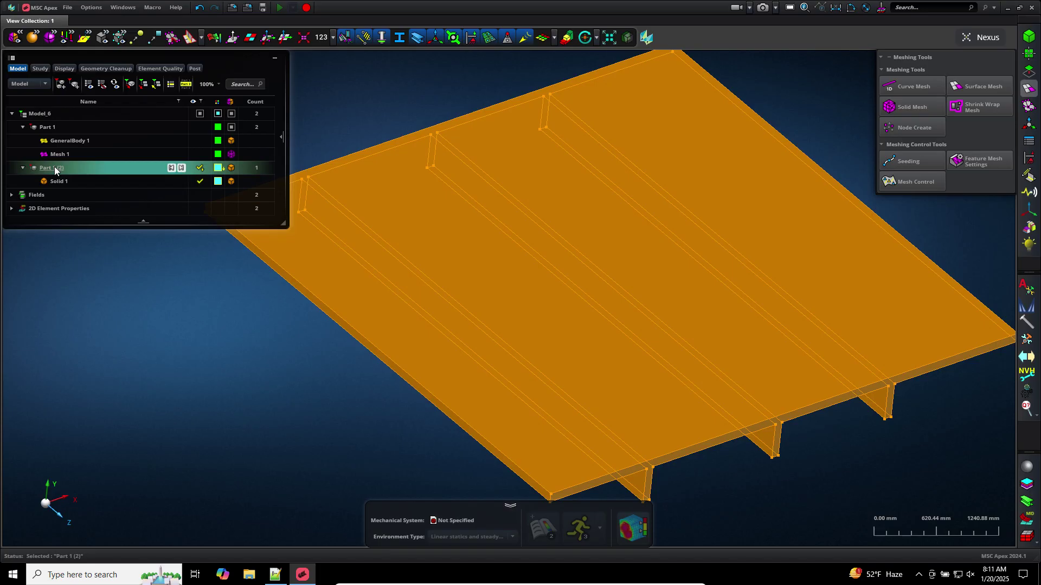
click(55, 168)
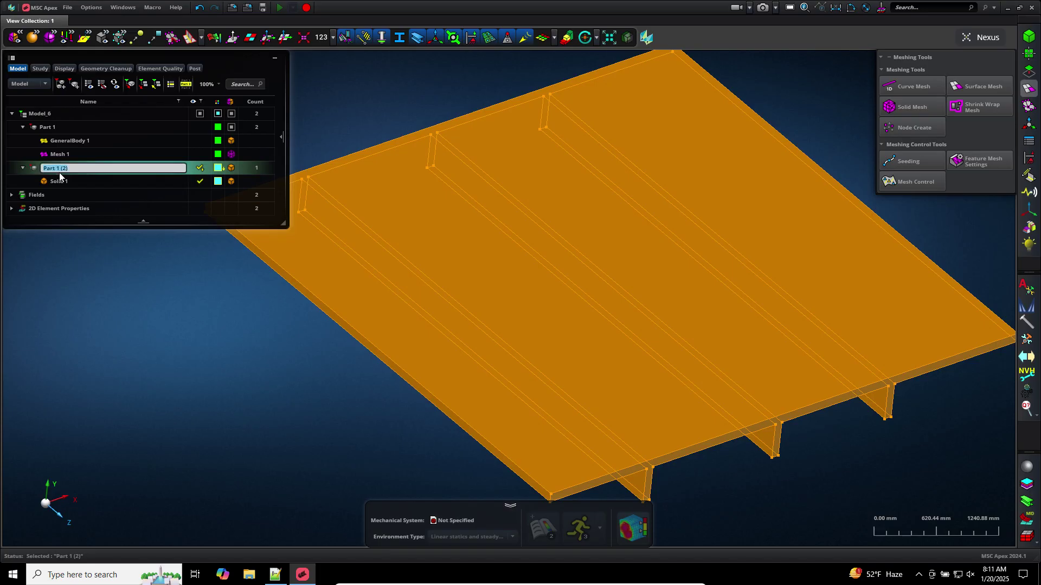
text(Part 2)
key(Return)
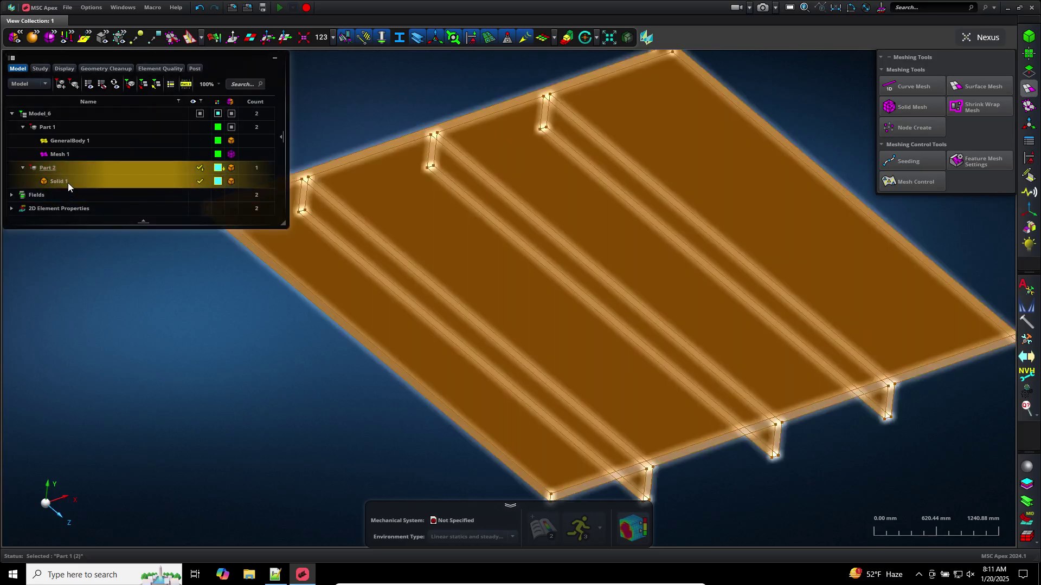
Isolate Solid 1, then show only the meshed GeneralBody 1
right_click(68, 185)
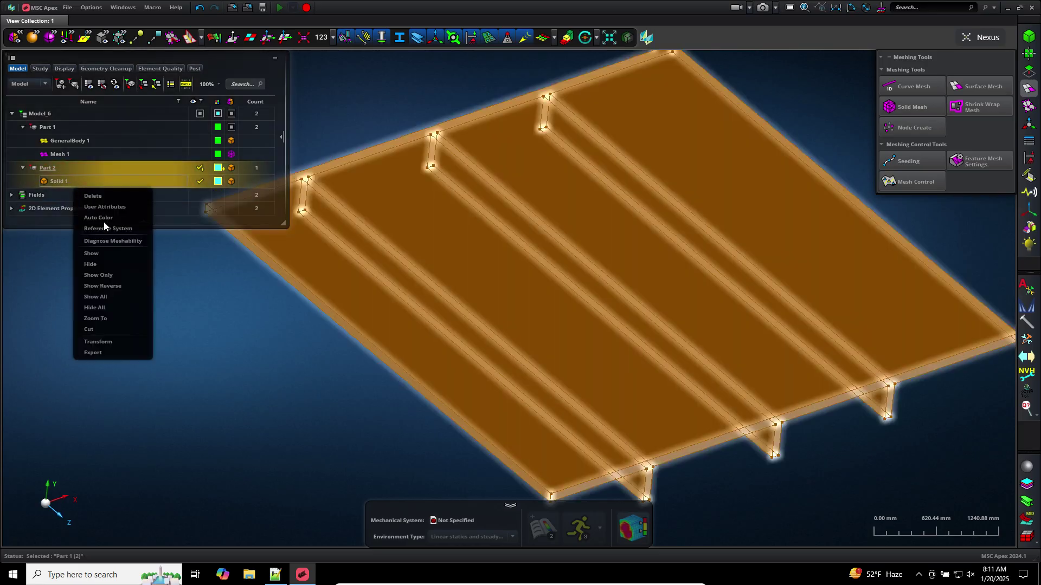
click(107, 273)
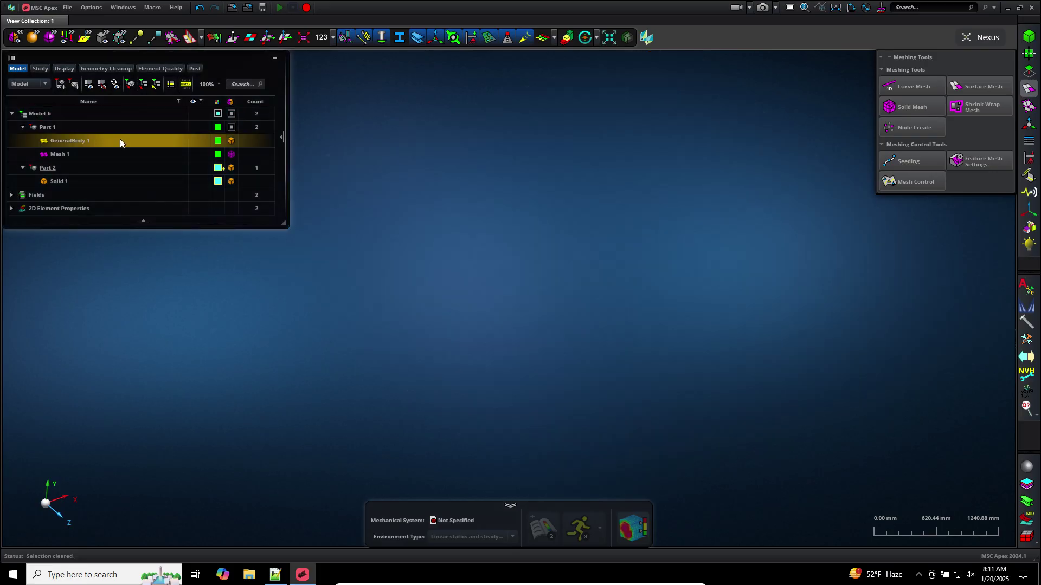
right_click(120, 141)
click(162, 211)
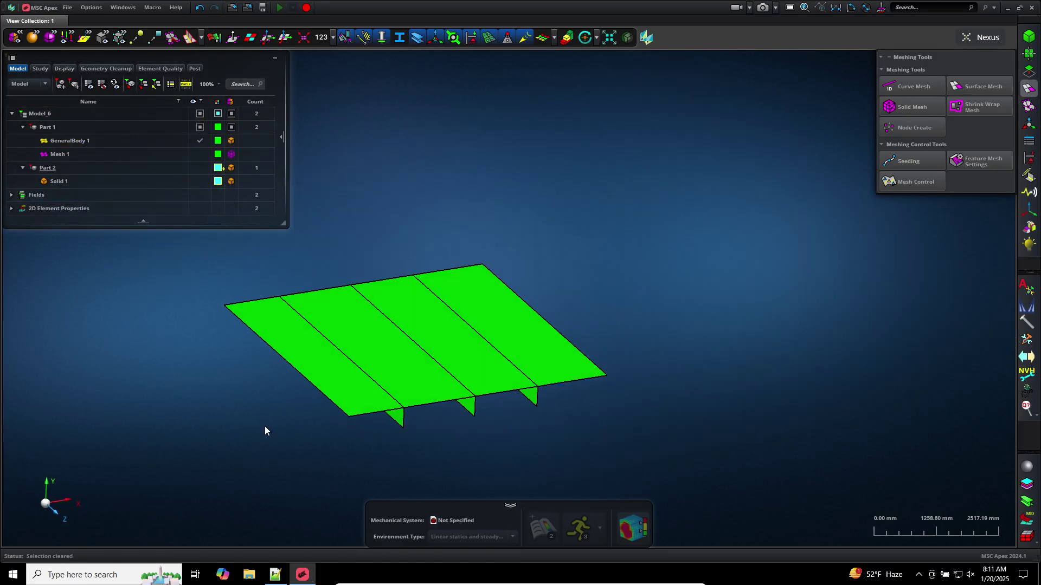
scroll(267, 430, up, 2)
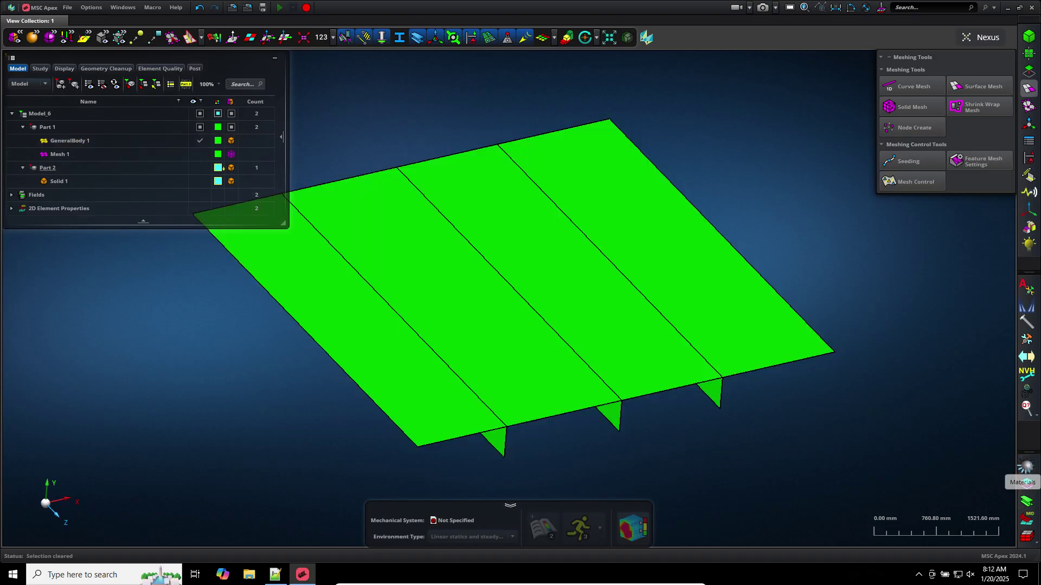
Create Material 1 with E 2.00E+11, Poisson's ratio 0.30 and density 1000
click(1032, 473)
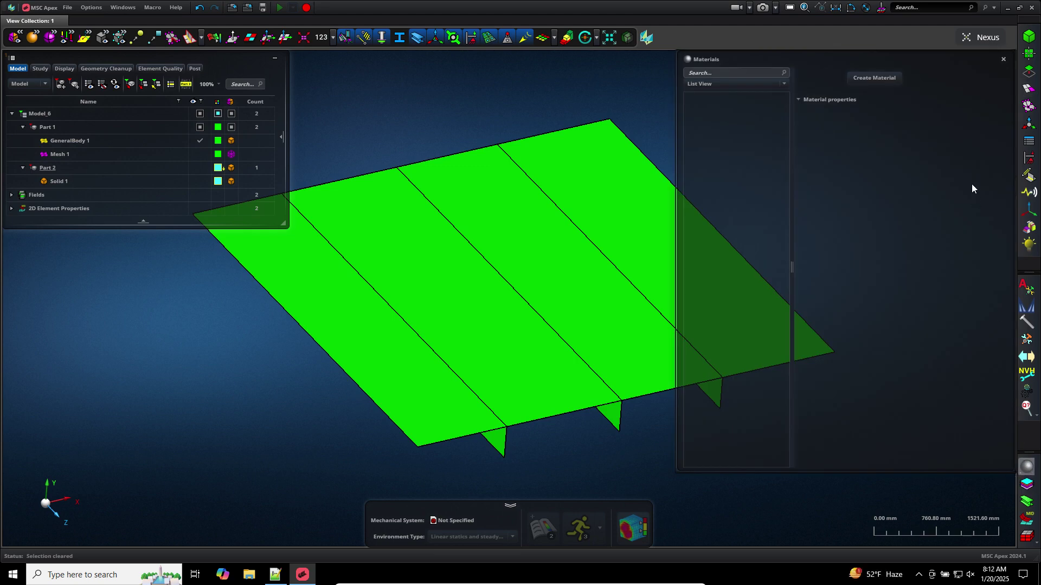
click(863, 78)
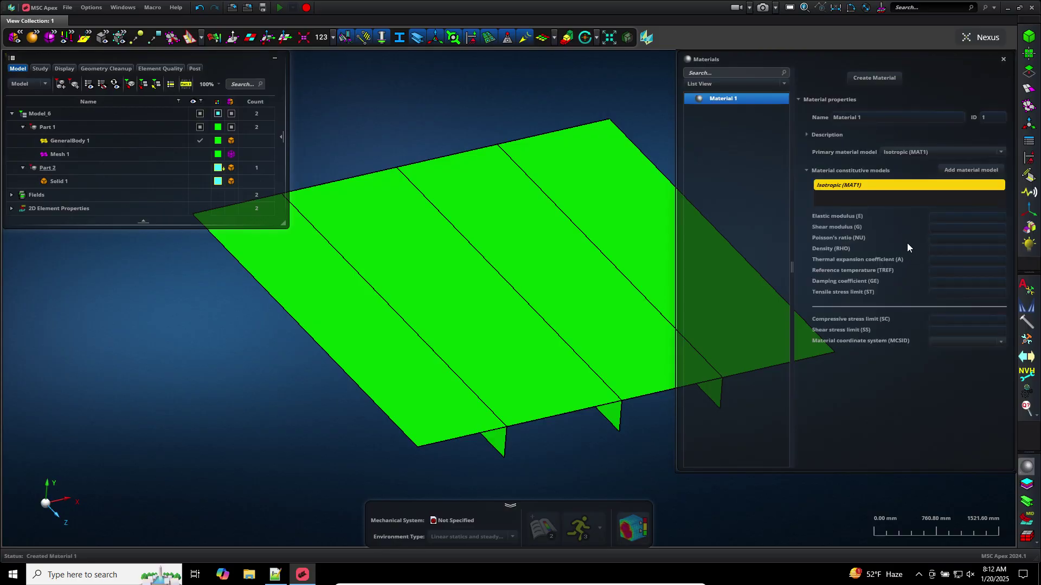
click(949, 217)
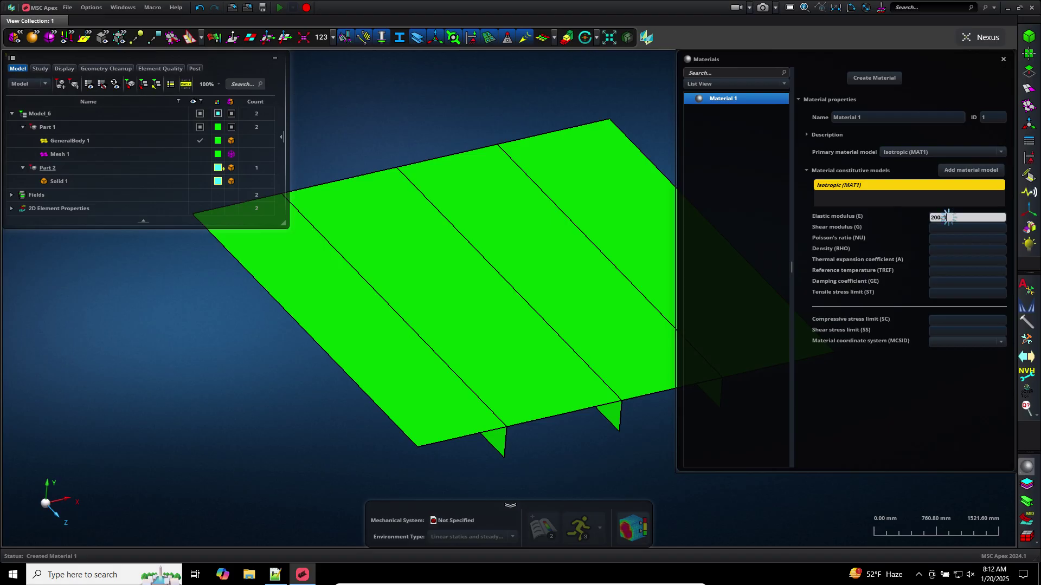
key(Tab)
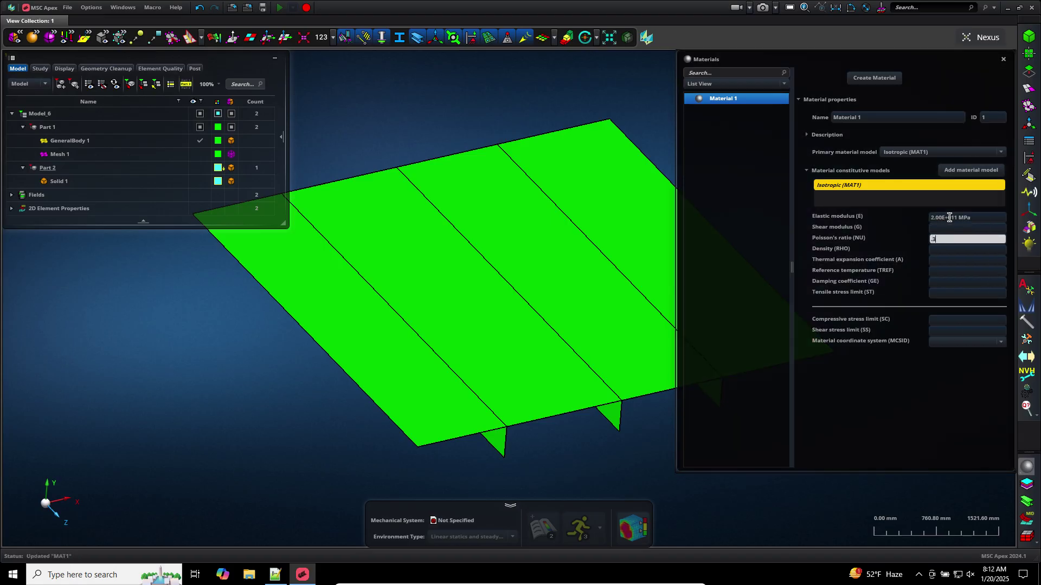
text(.3)
key(Tab)
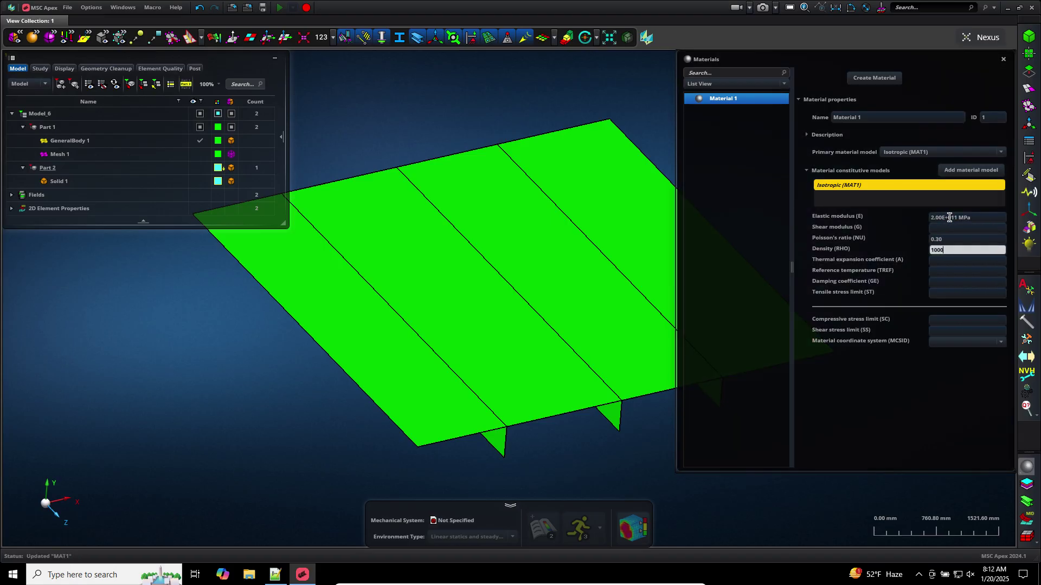
text(1000)
key(Tab)
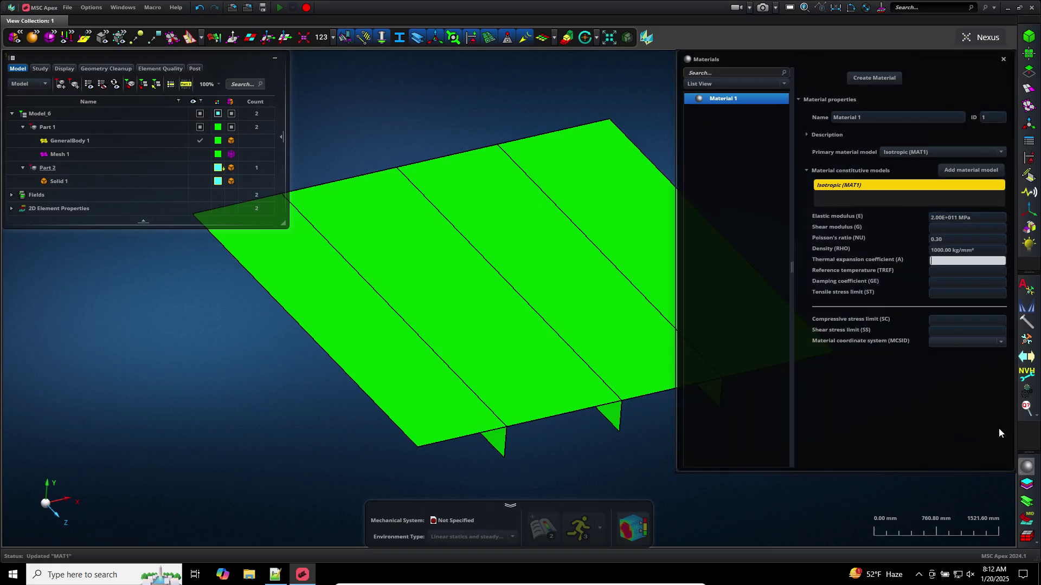
click(1028, 469)
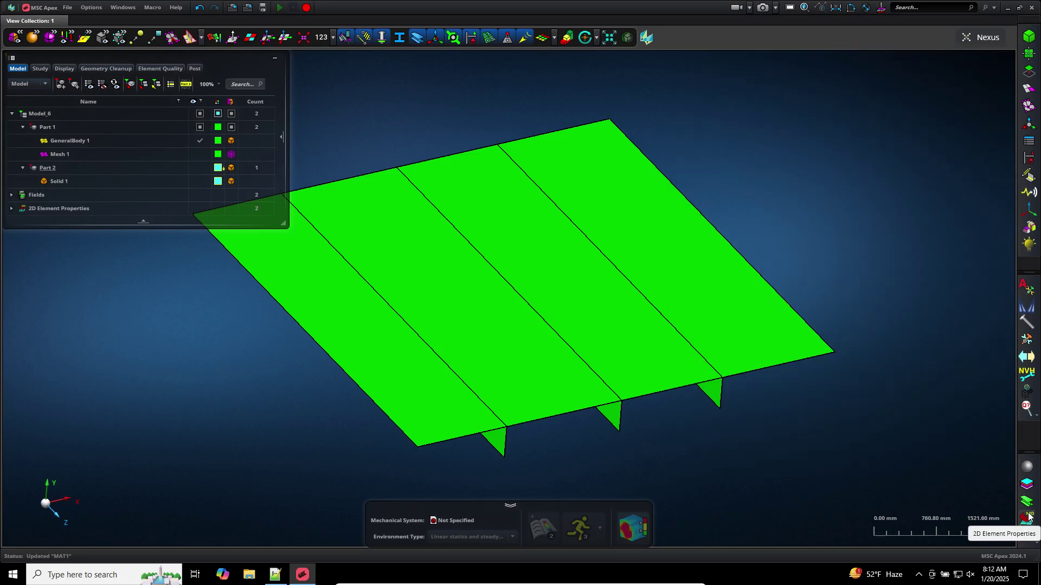
click(1027, 517)
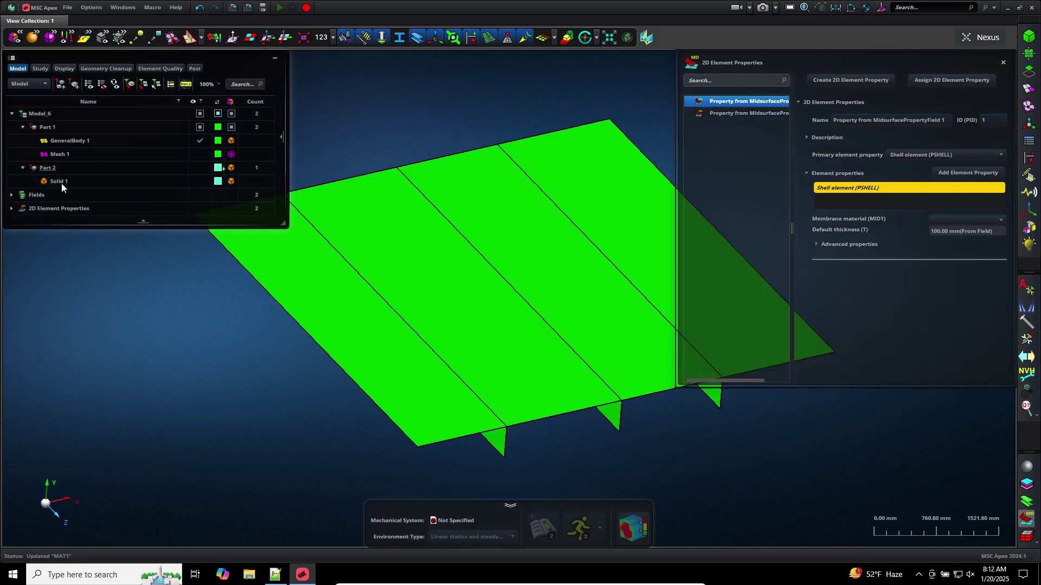
Unassign both midsurface-derived 2D element properties from the plate
click(21, 204)
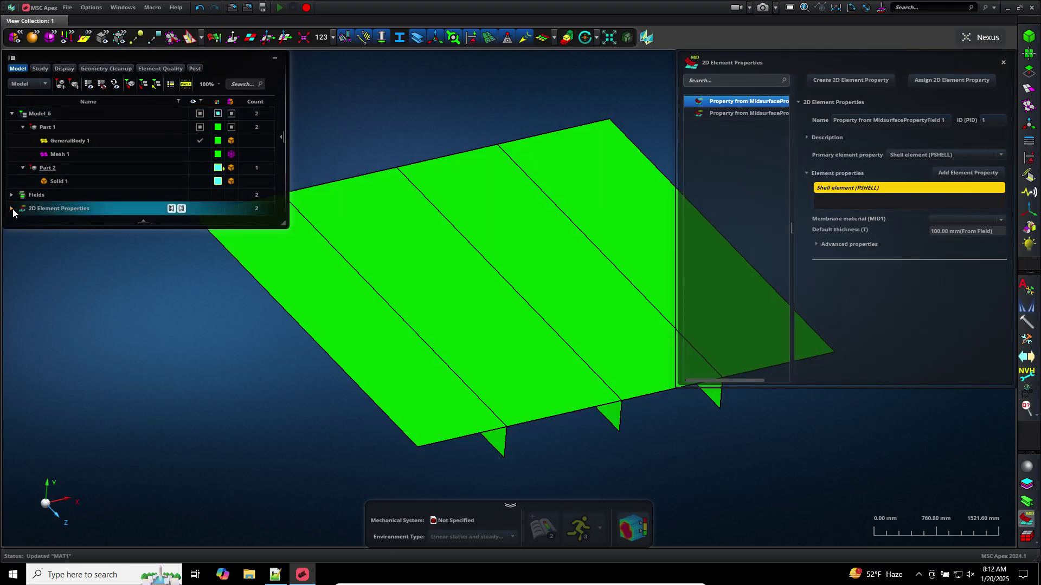
click(12, 209)
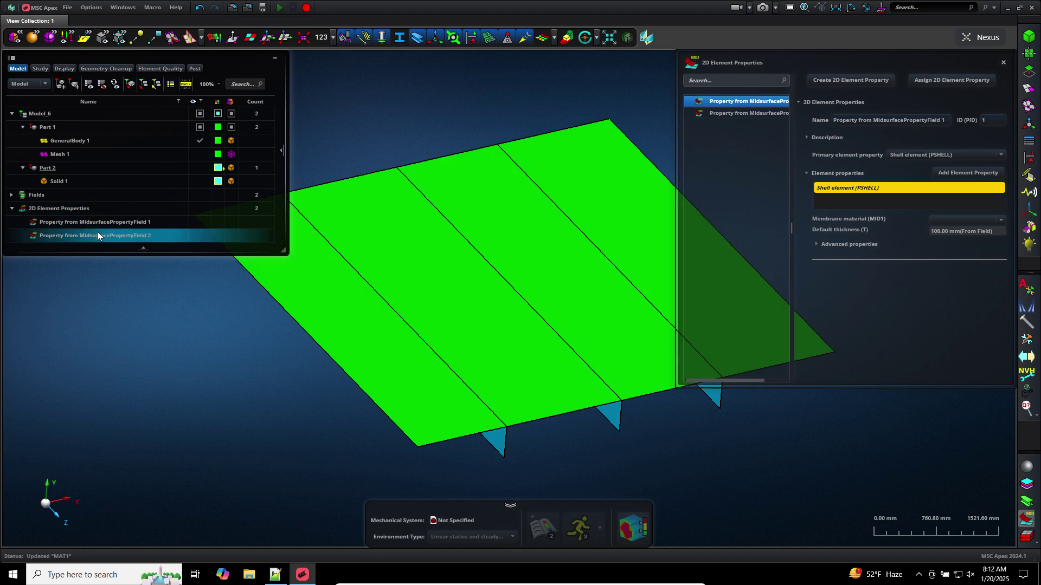
right_click(95, 225)
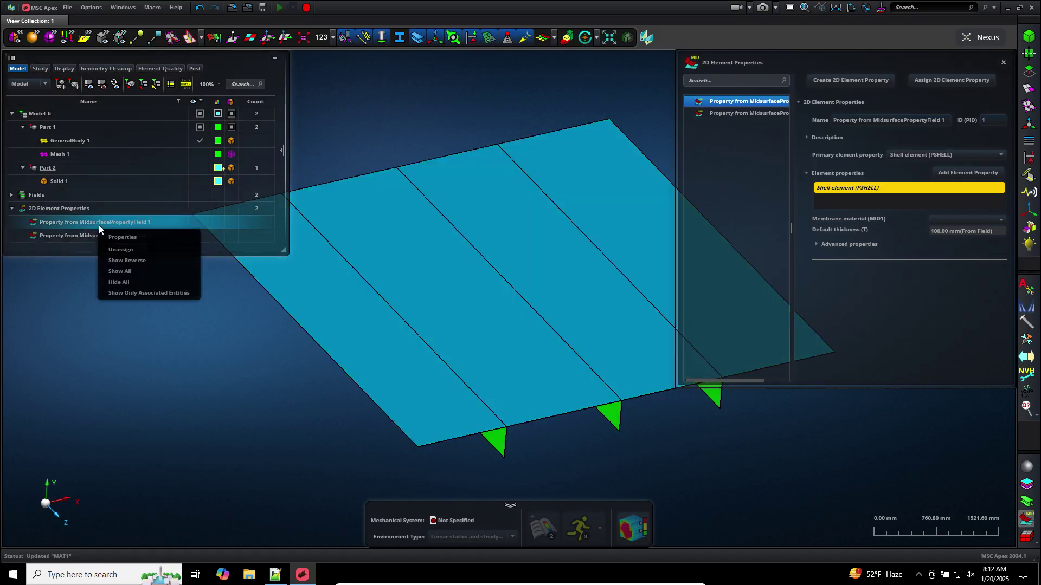
click(117, 250)
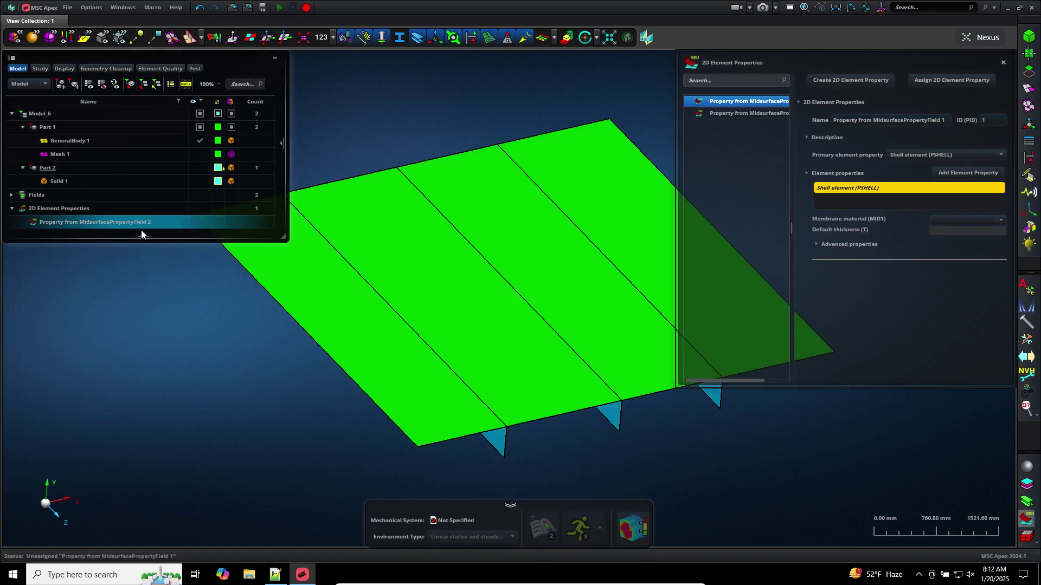
right_click(134, 224)
click(157, 246)
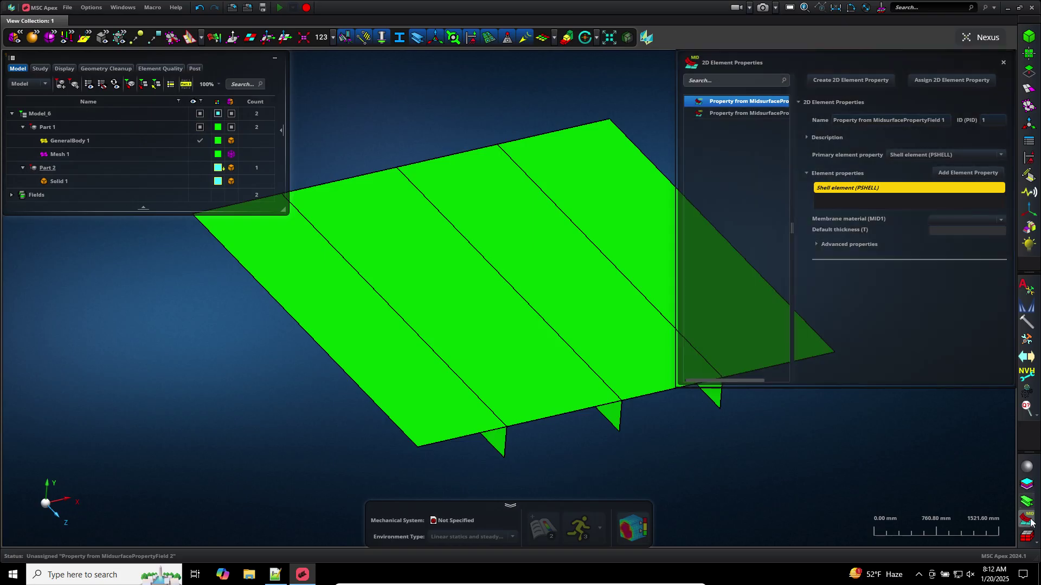
Delete both midsurface-derived properties from the 2D property list
right_click(712, 100)
click(726, 103)
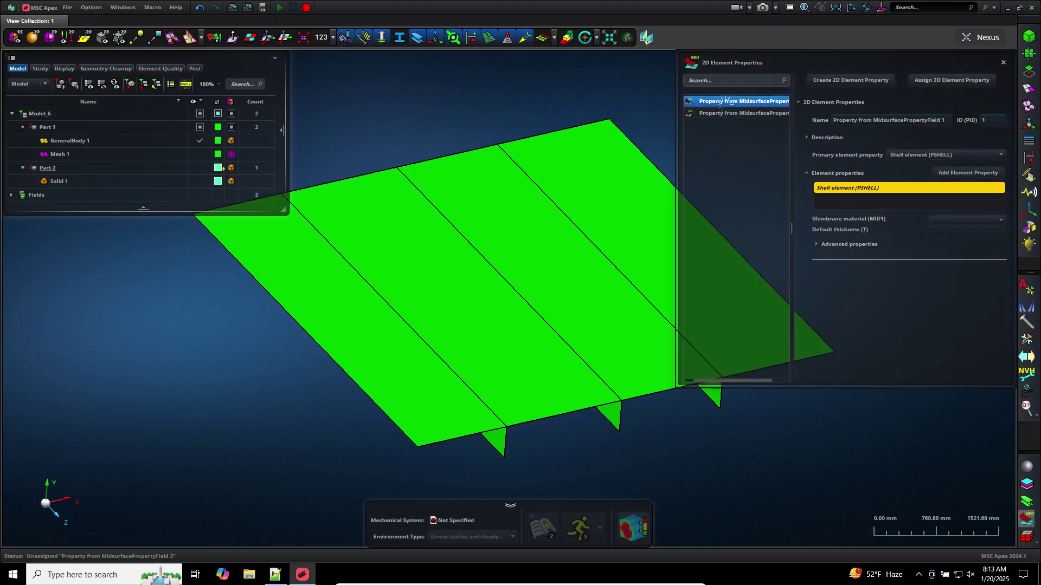
right_click(724, 103)
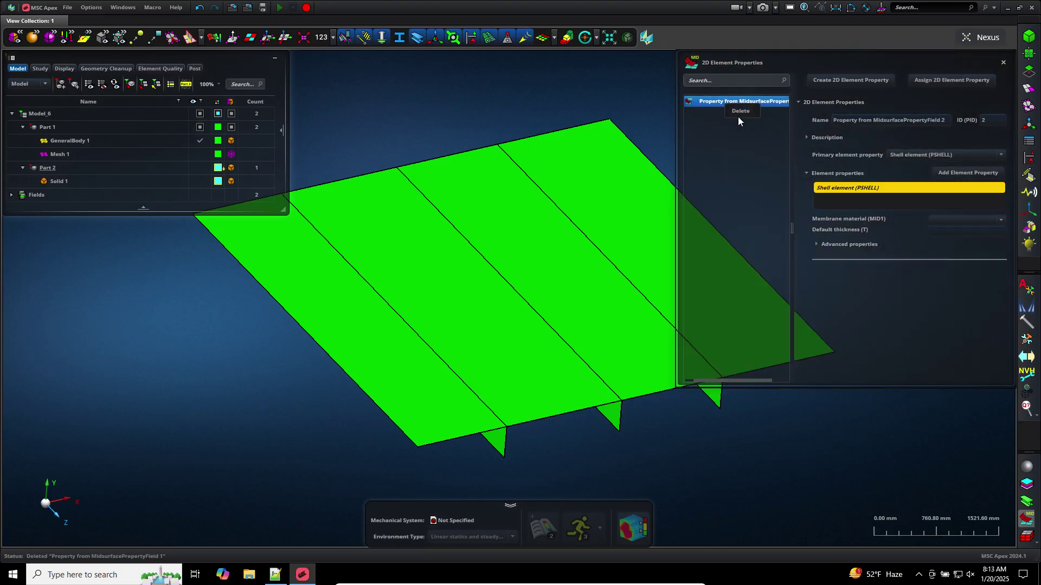
click(738, 112)
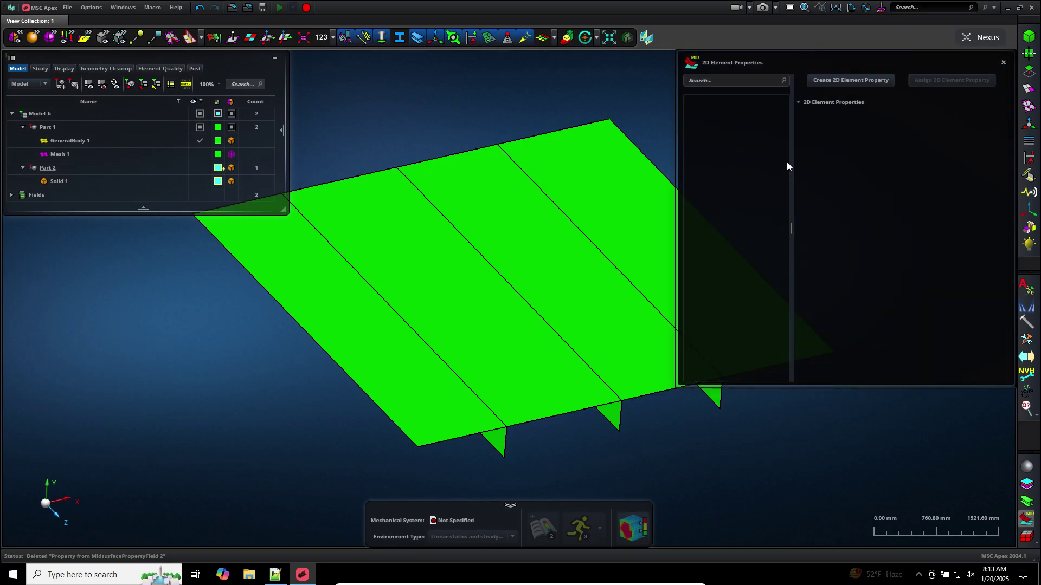
Create 2D Element Property 1 with a 10 mm default thickness and show Solid 1
click(836, 80)
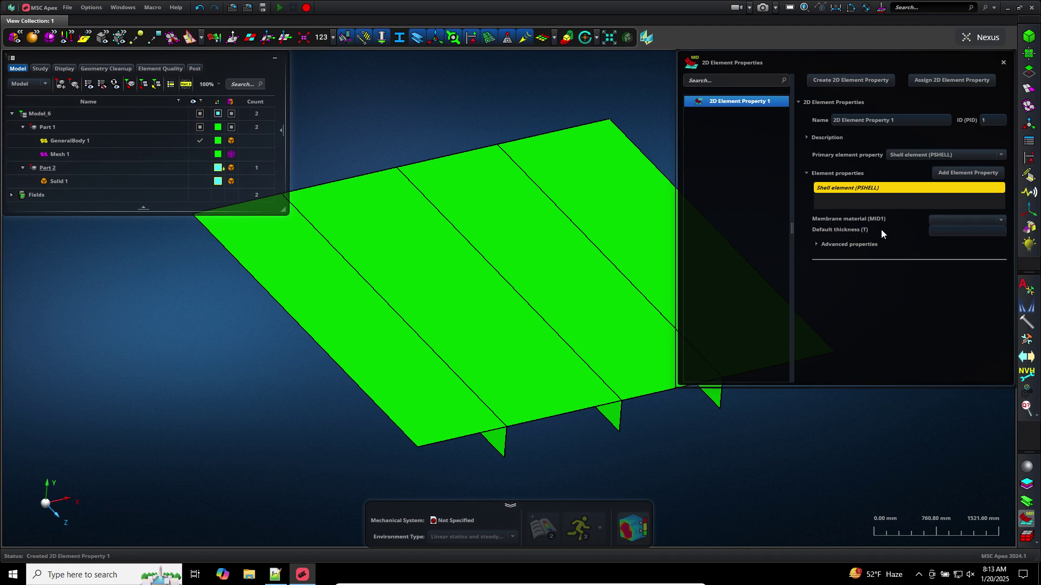
click(954, 232)
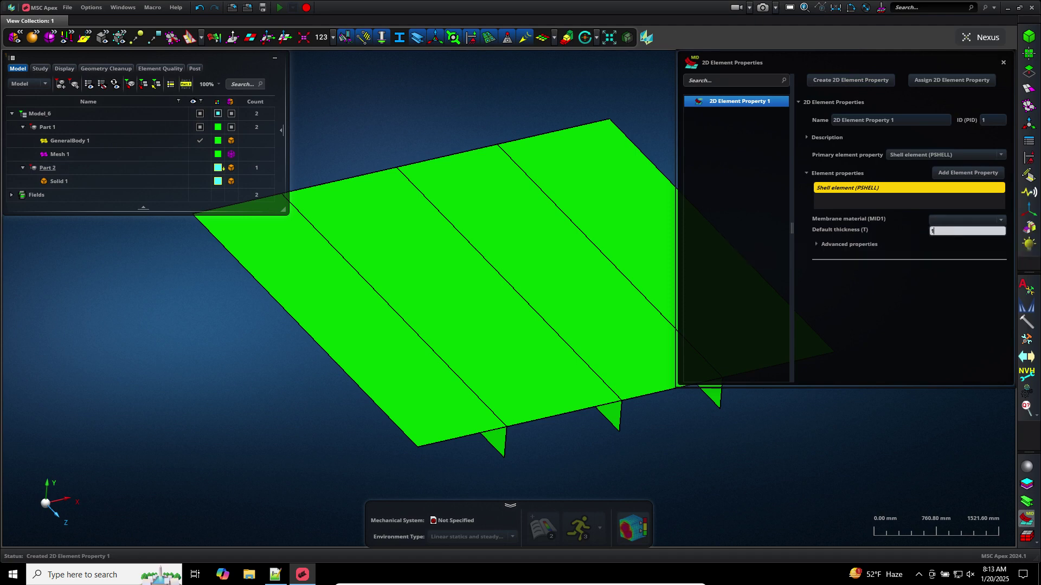
key(Return)
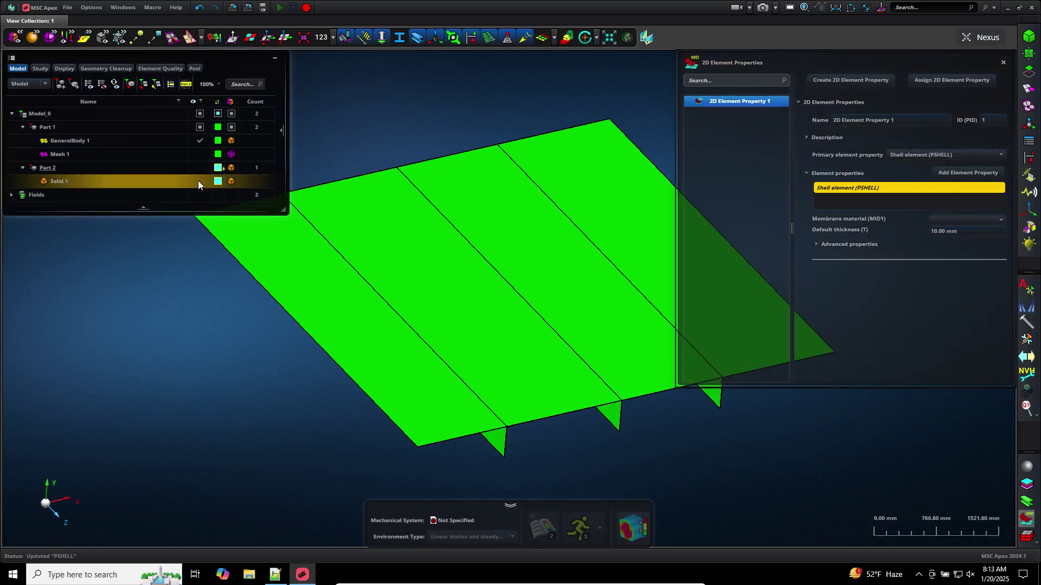
click(199, 181)
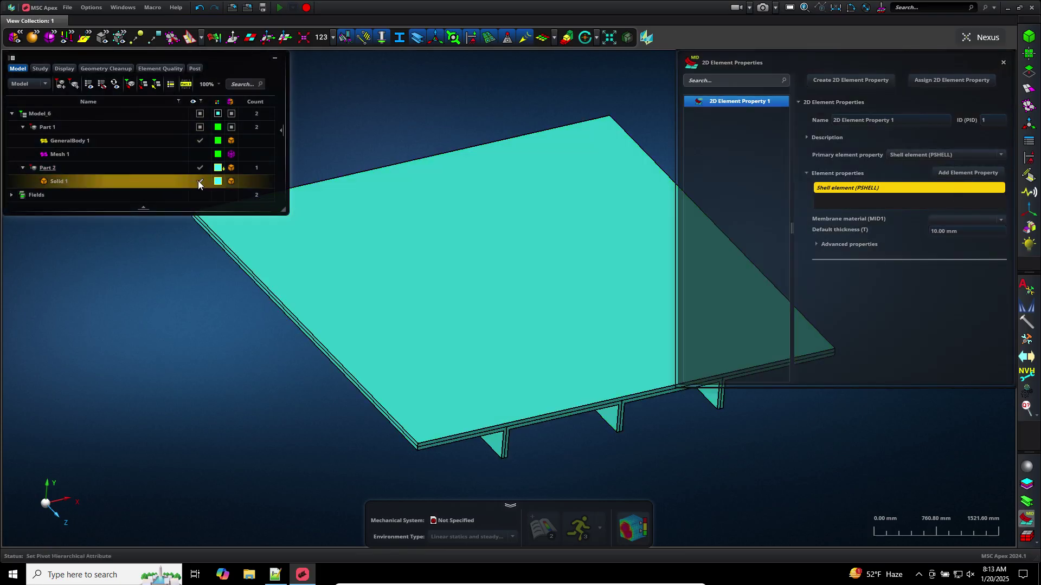
click(836, 8)
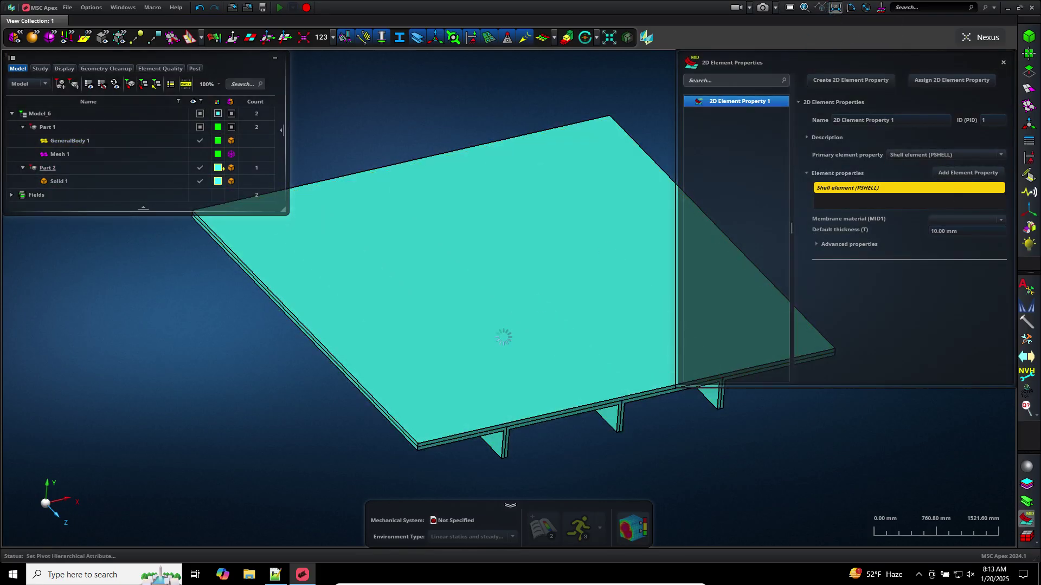
click(415, 447)
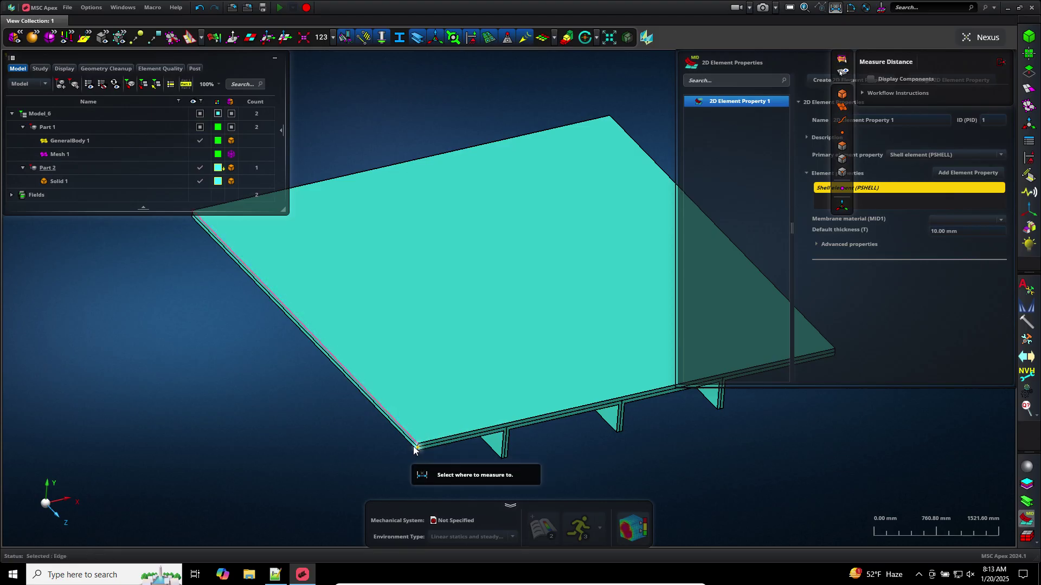
click(415, 451)
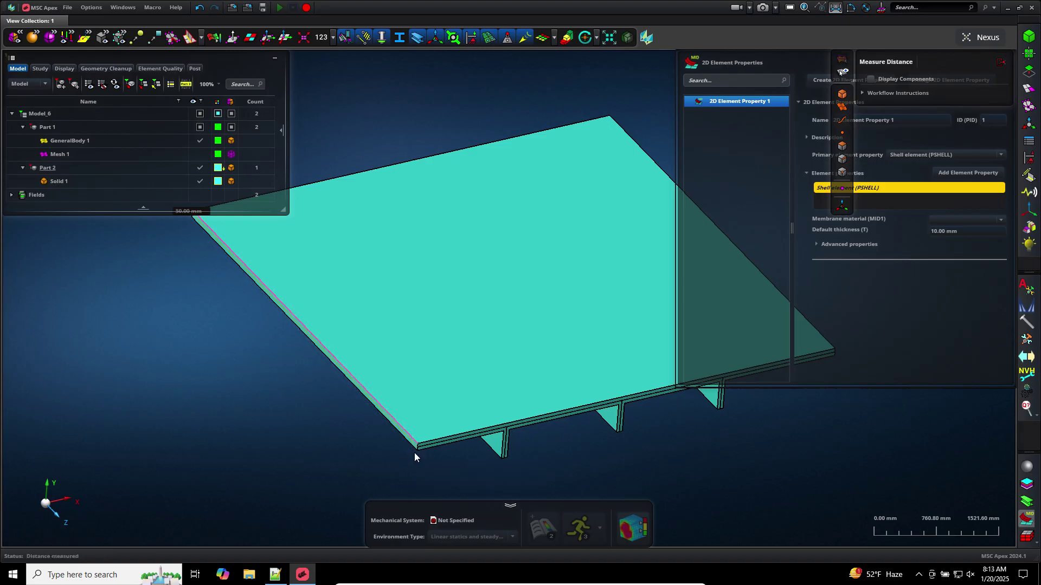
scroll(345, 440, down, 3)
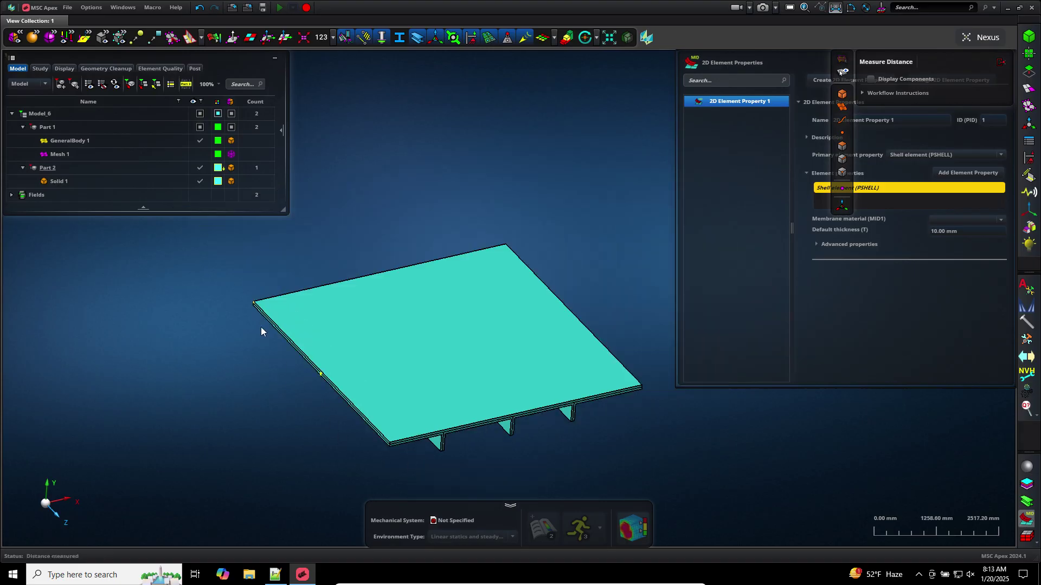
mouse_move(249, 301)
double_click(242, 301)
click(1002, 63)
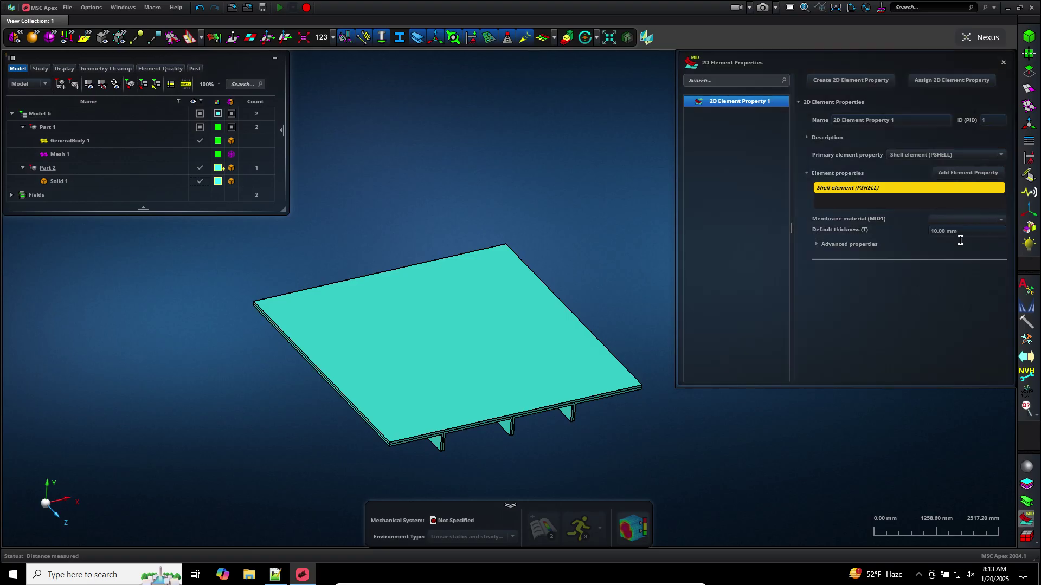
Set the shell property to 50 mm thickness with Material 1 as membrane material, then hide Solid 1
click(960, 233)
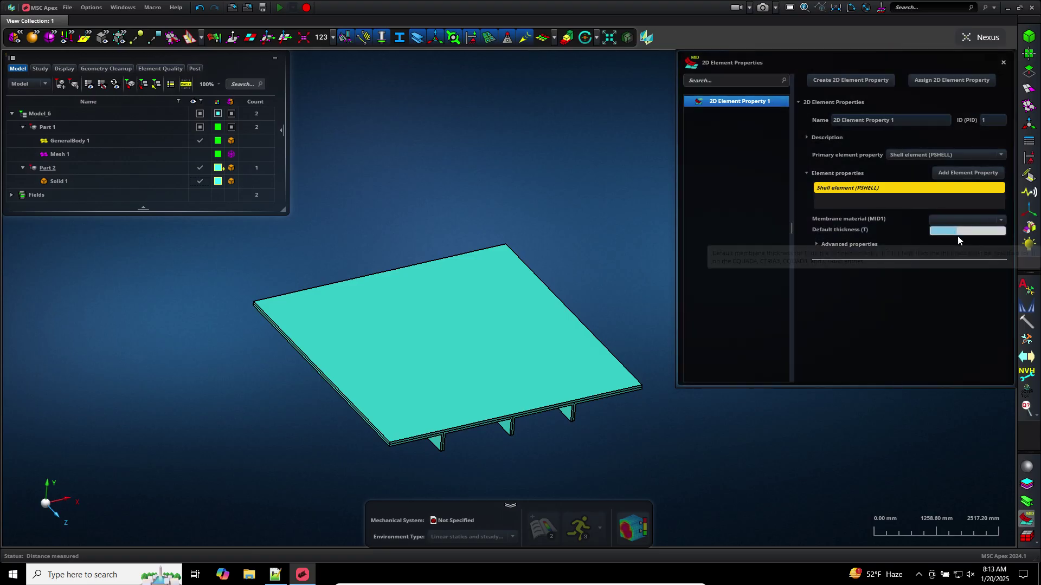
click(817, 239)
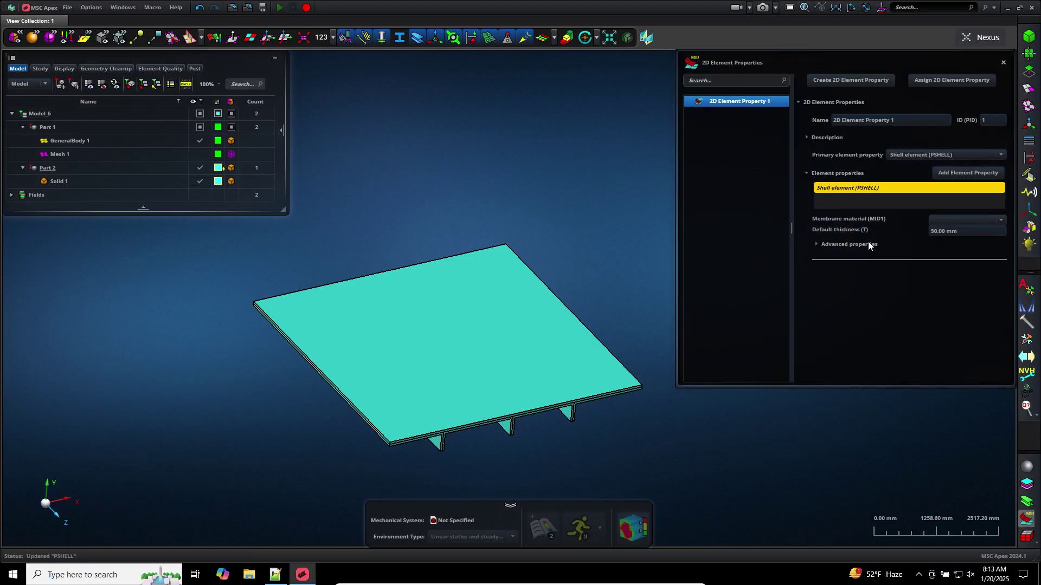
click(1001, 220)
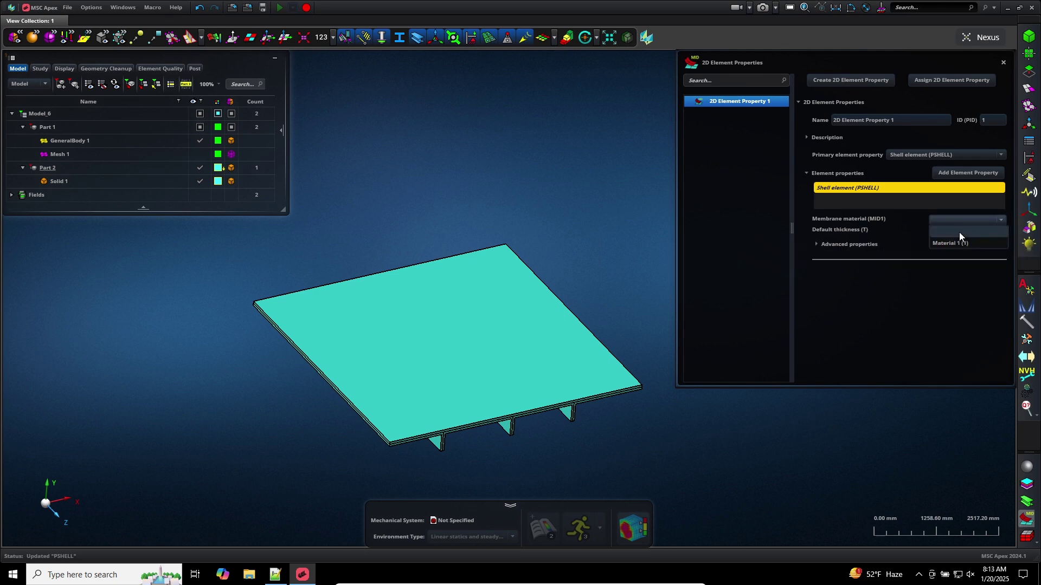
click(956, 243)
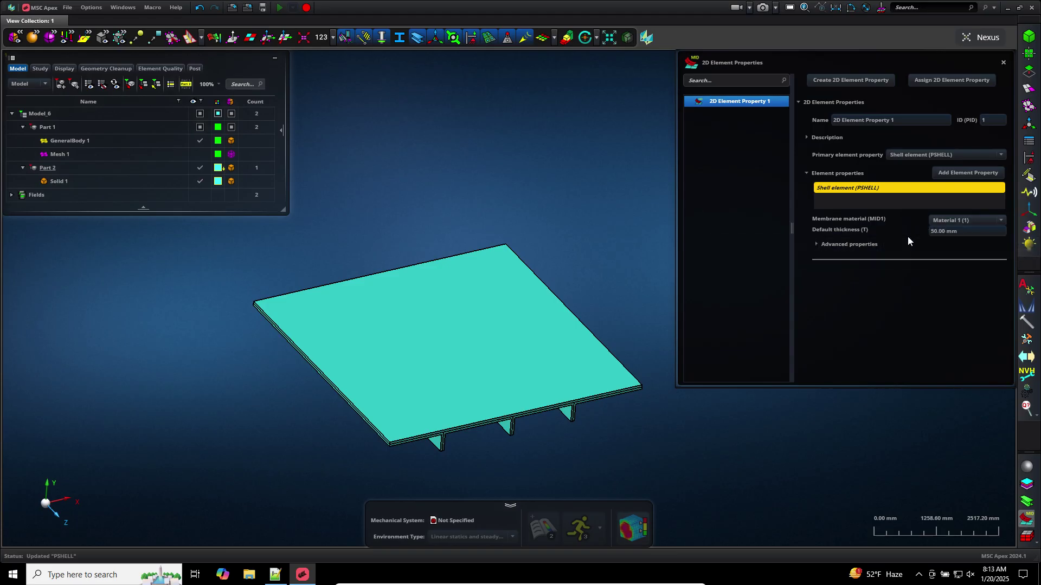
click(202, 181)
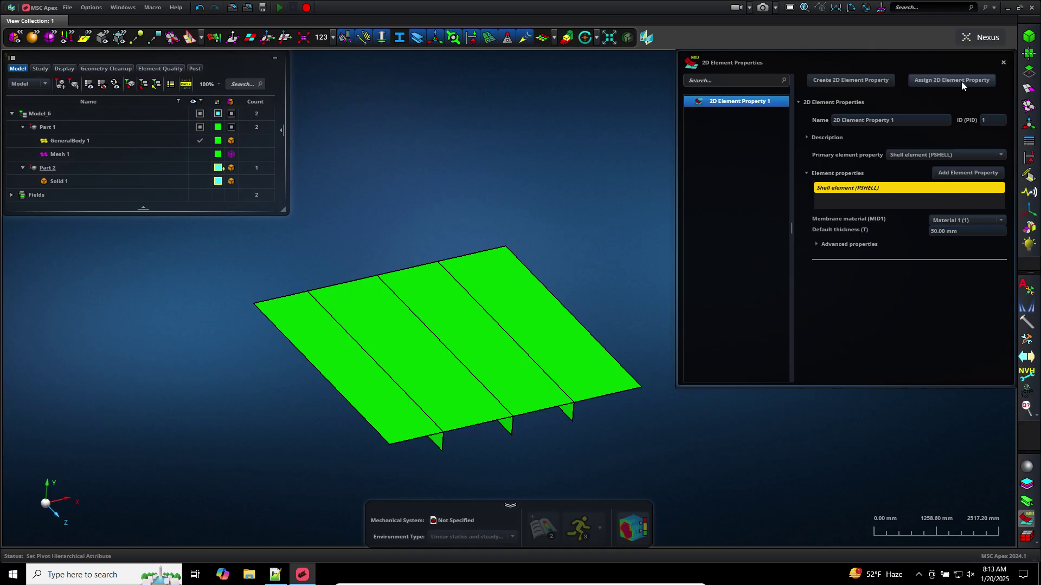
Assign 2D Element Property 1 to the plate, Part 1, continuing past the thickness warning
click(961, 82)
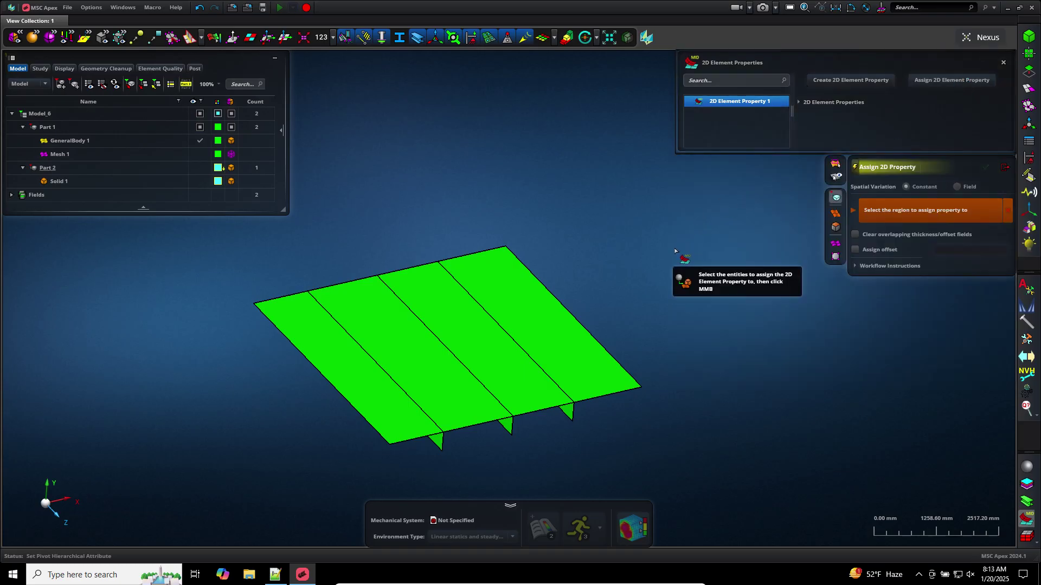
click(489, 321)
middle_click(489, 322)
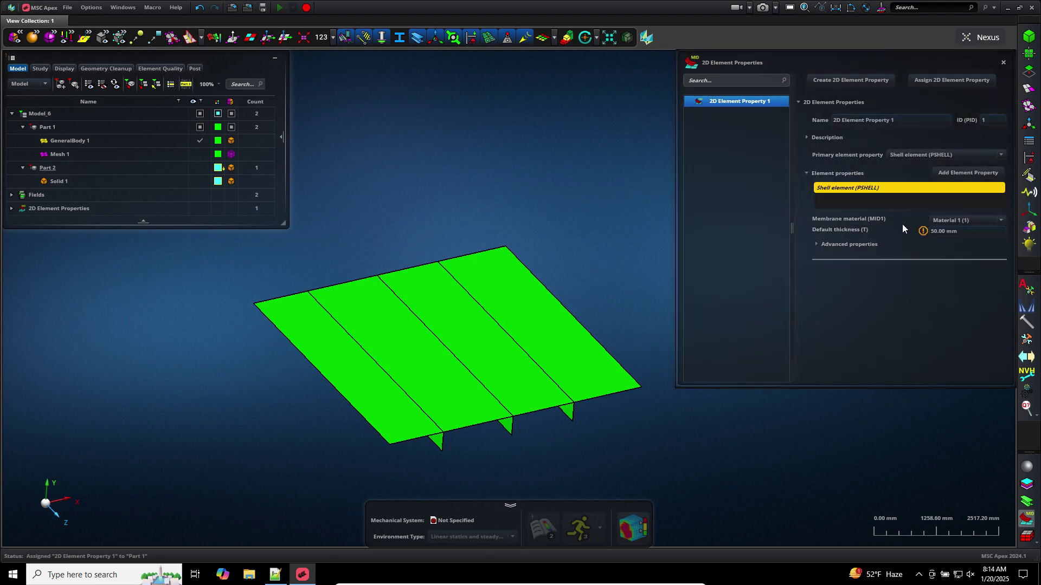
mouse_move(923, 231)
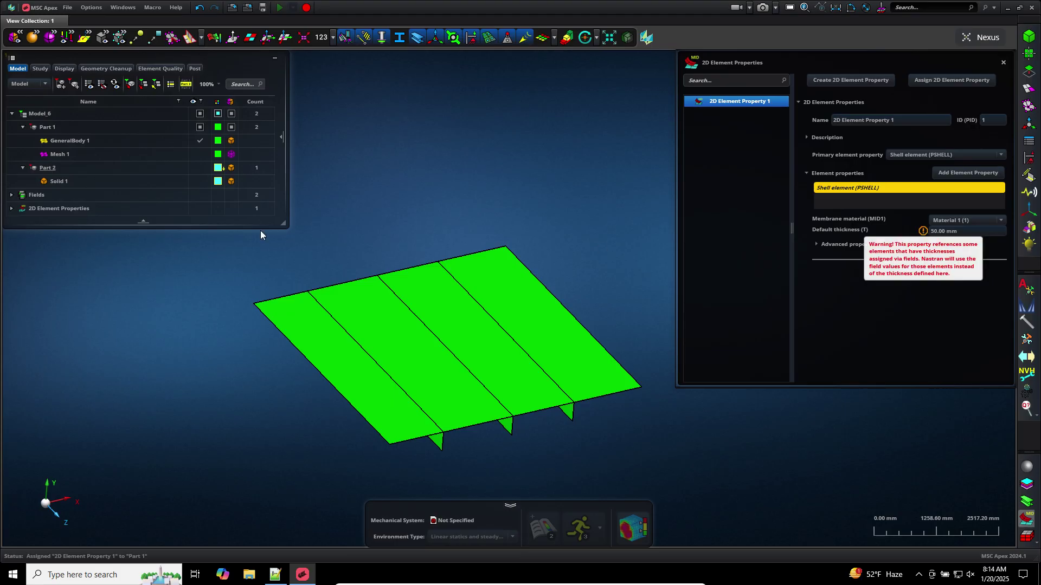
Delete MidsurfacePropertyField 1 and 2 from the model tree, then close the property panel
click(12, 209)
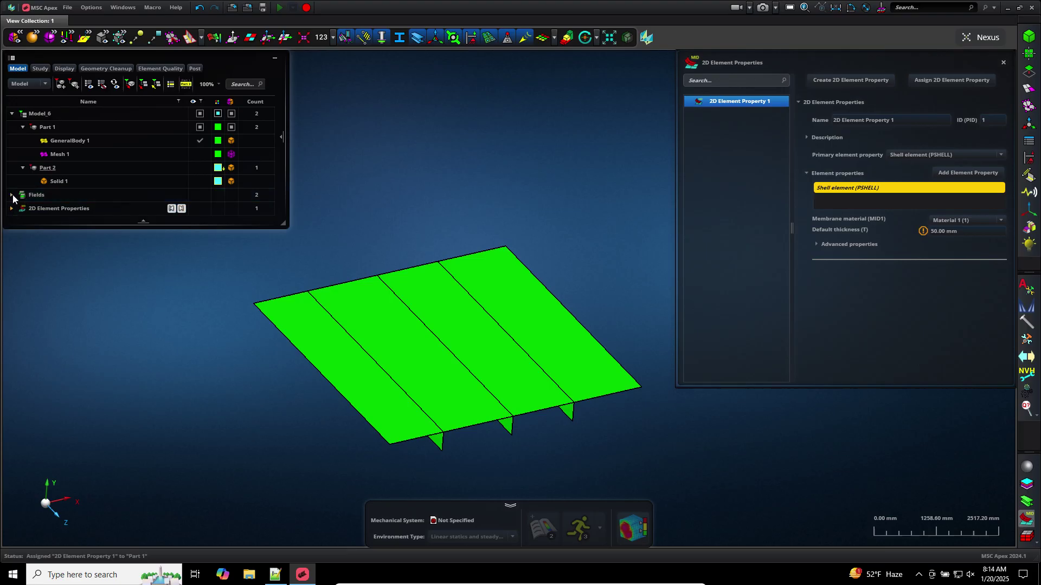
click(12, 195)
click(78, 209)
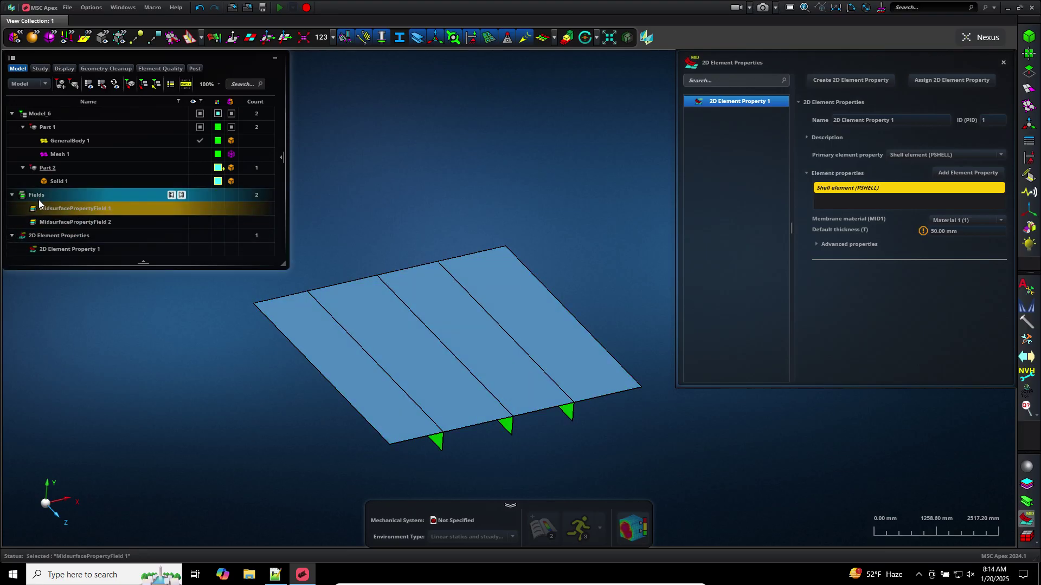
right_click(99, 214)
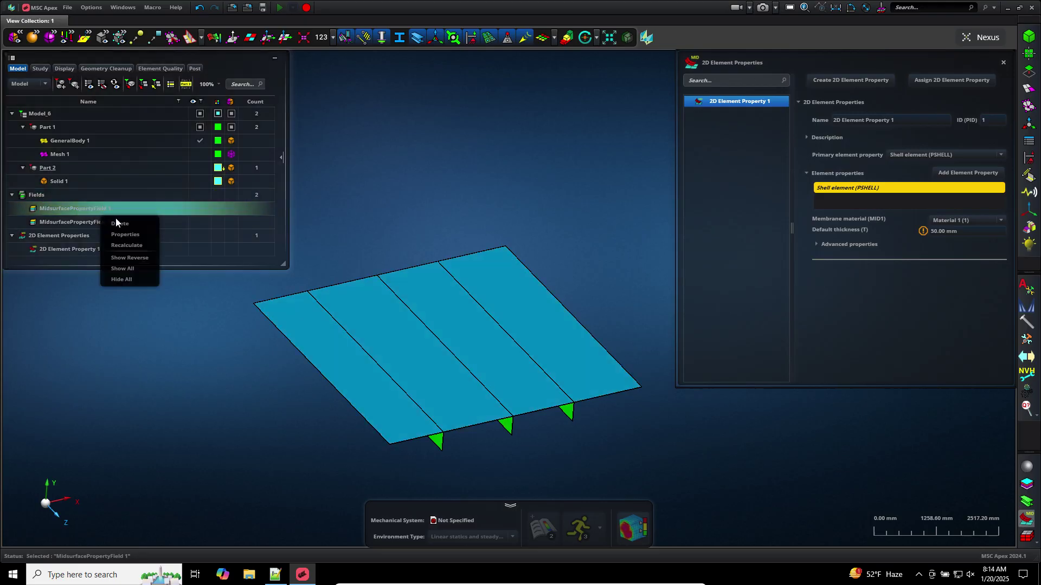
click(116, 220)
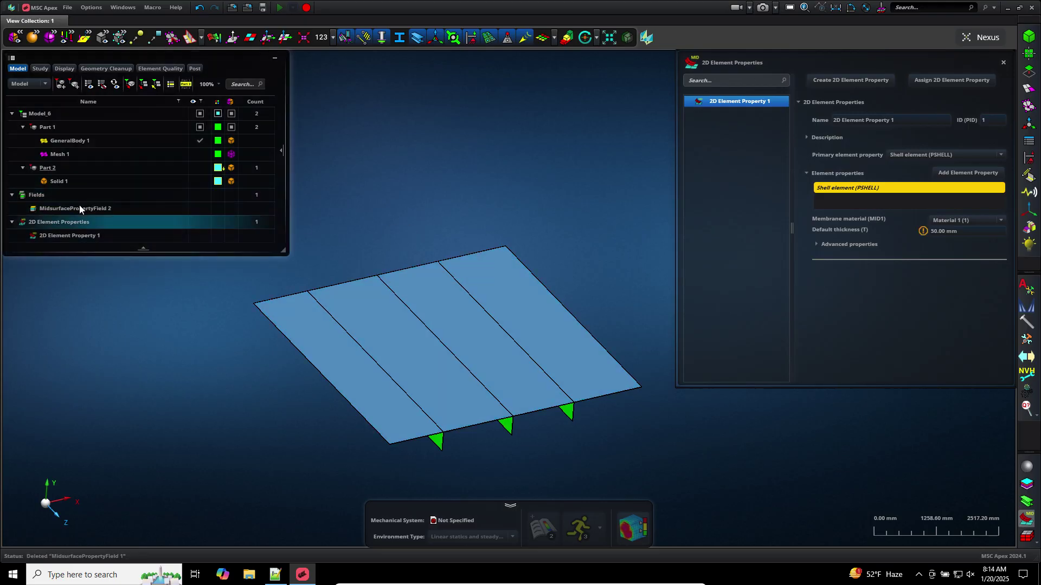
click(79, 205)
right_click(102, 212)
click(111, 218)
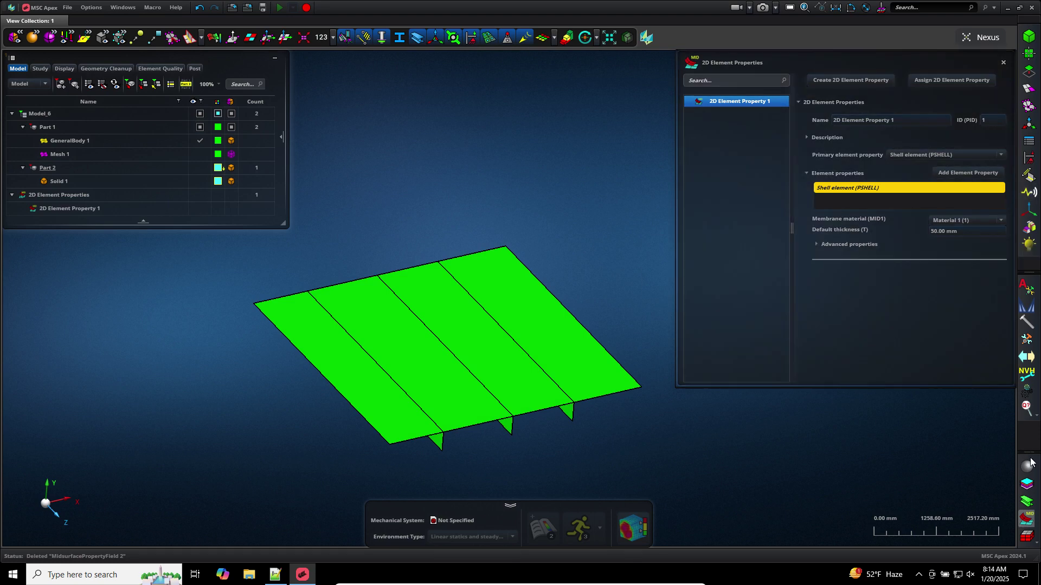
click(1028, 516)
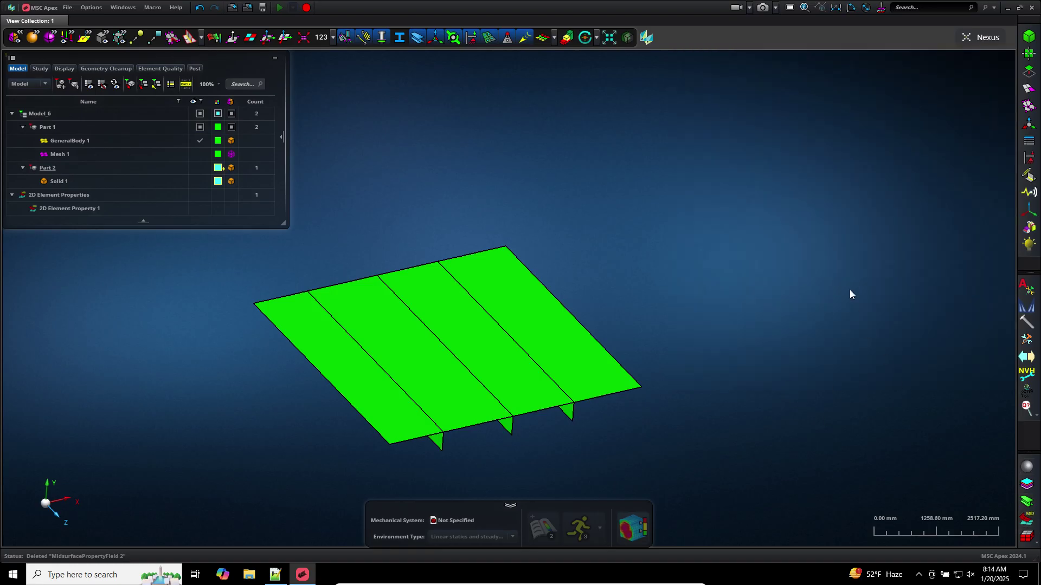
click(199, 154)
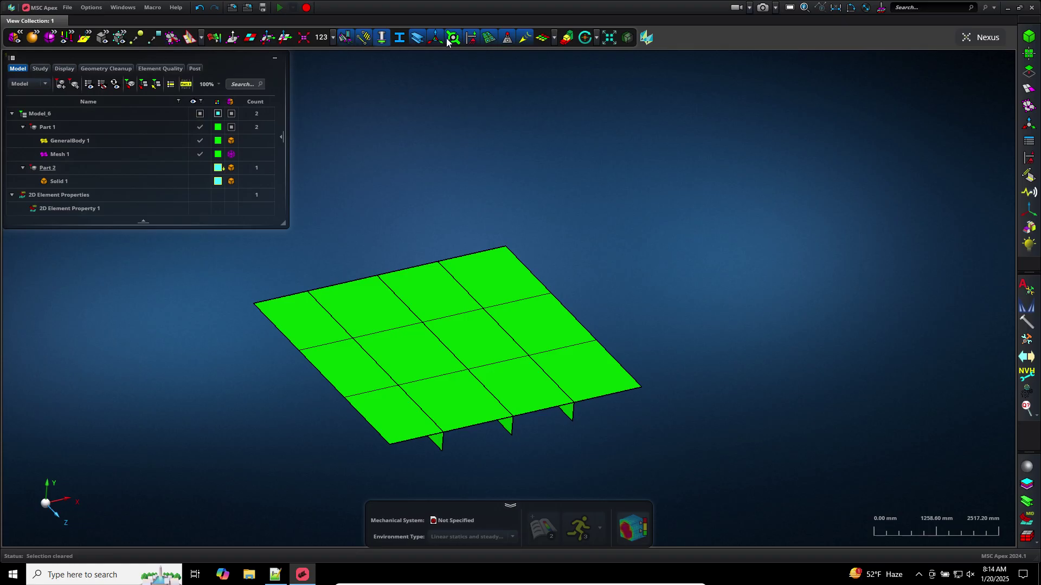
click(540, 41)
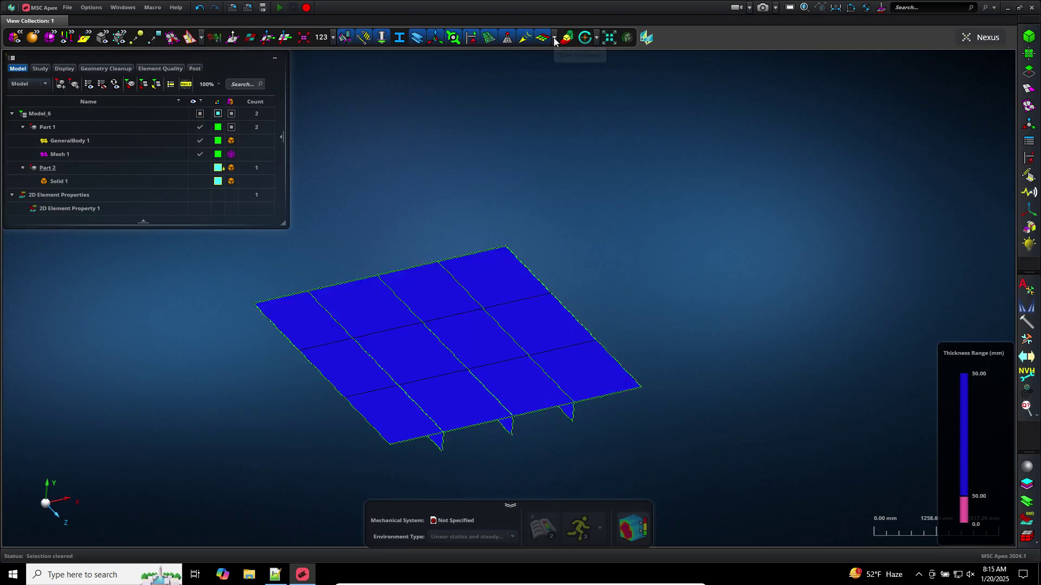
click(554, 38)
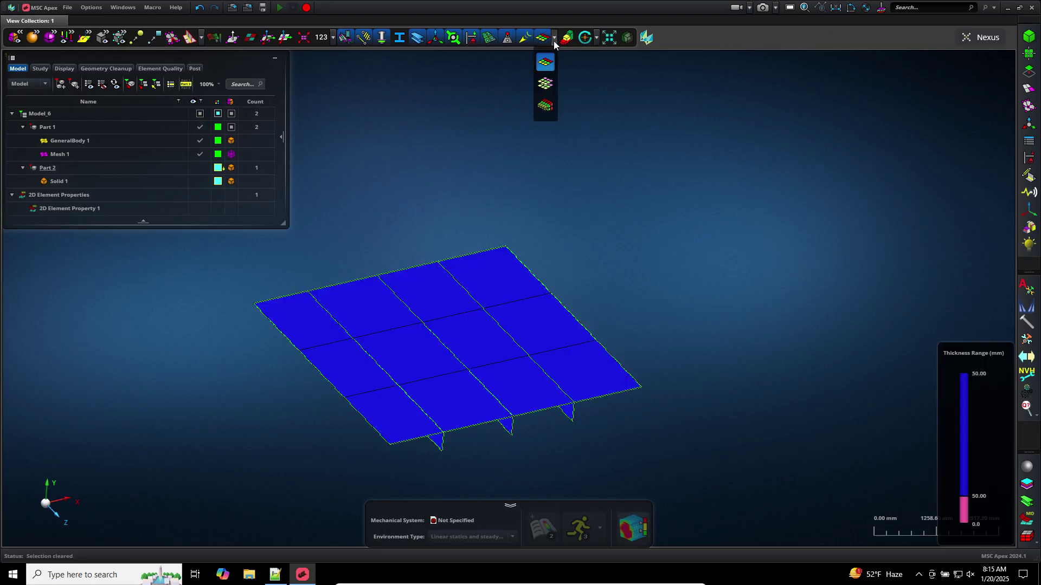
click(545, 106)
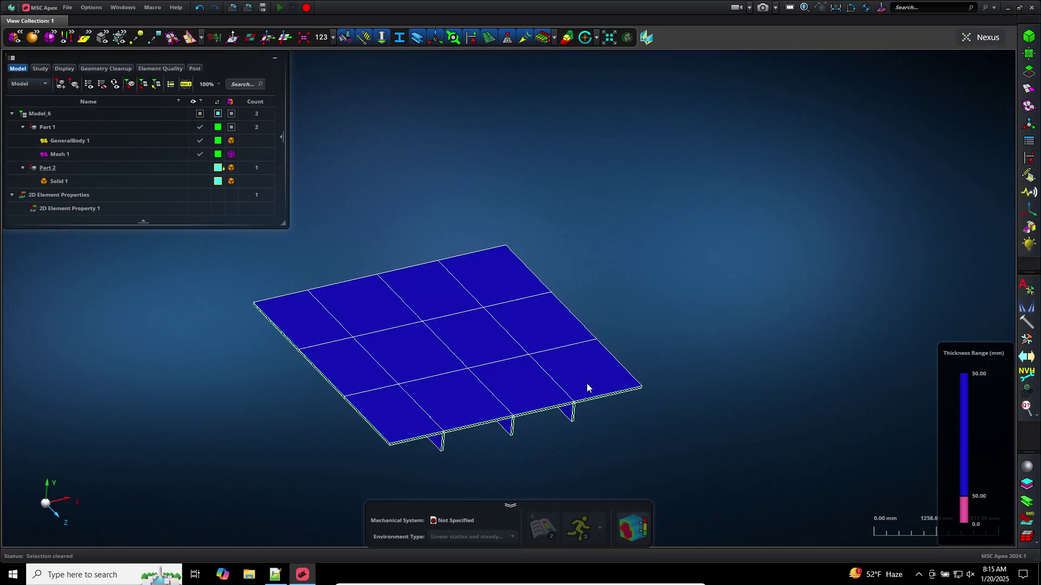
scroll(530, 444, up, 3)
mouse_move(477, 437)
middle_down()
mouse_move(476, 424)
mouse_move(417, 422)
mouse_move(480, 426)
mouse_move(439, 436)
mouse_move(462, 434)
middle_up()
scroll(462, 434, down, 3)
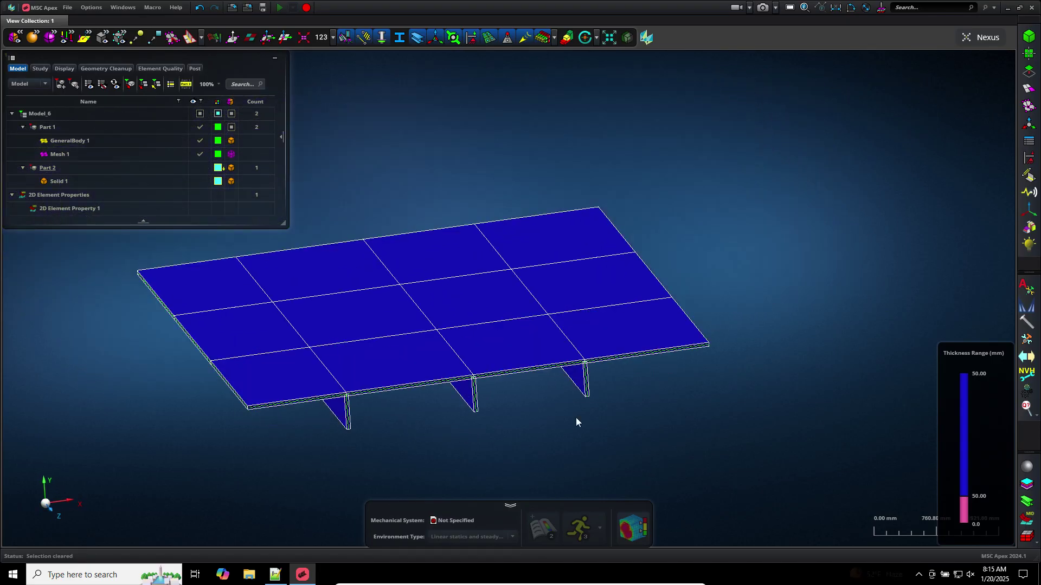
click(542, 38)
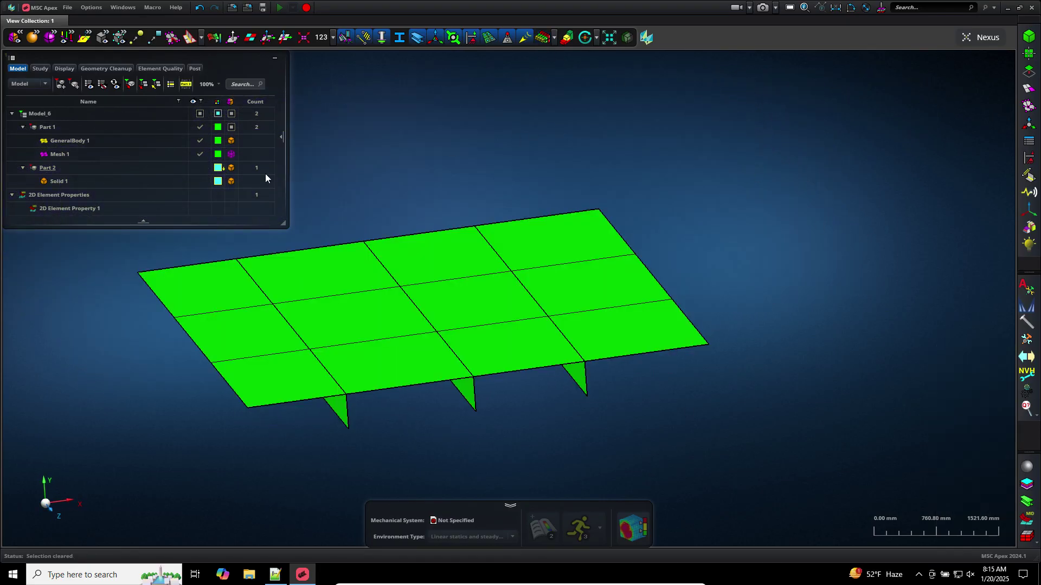
click(200, 154)
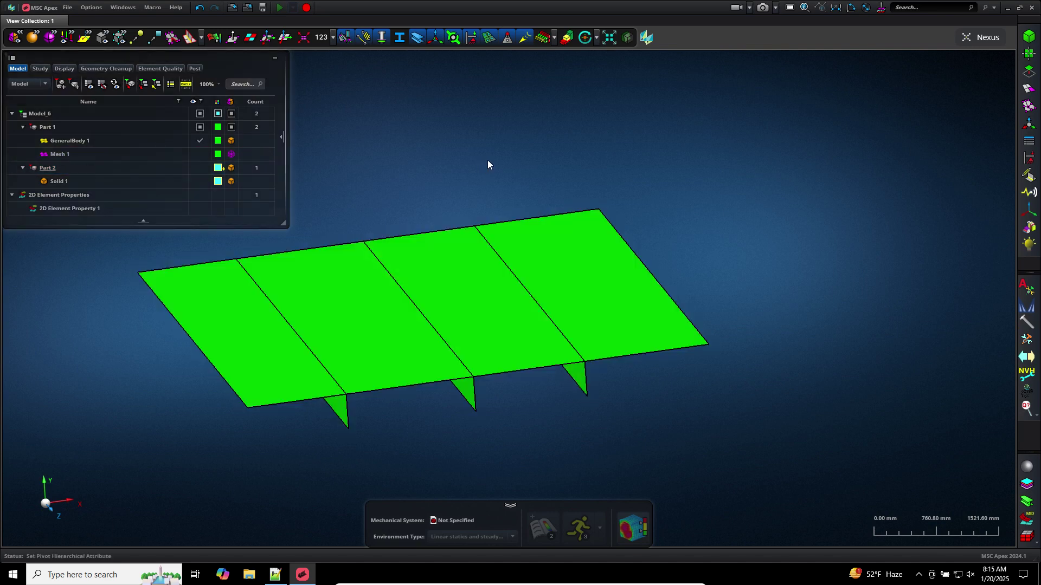
middle_drag(486, 160, 529, 170)
scroll(581, 162, down, 3)
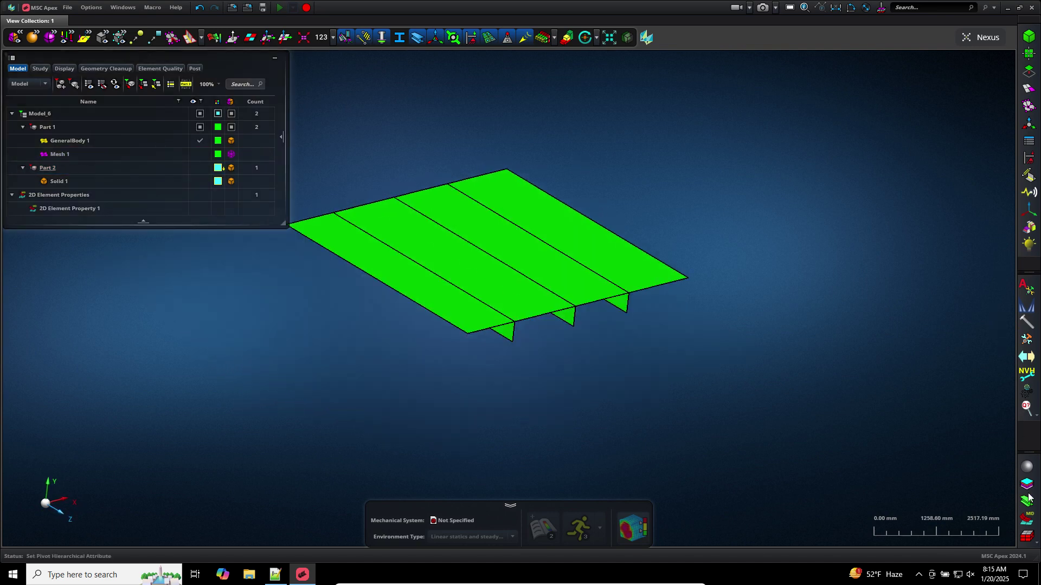
Create four SPC1 constraints on the plate's front edge segments, Constraints 1–4
click(1027, 159)
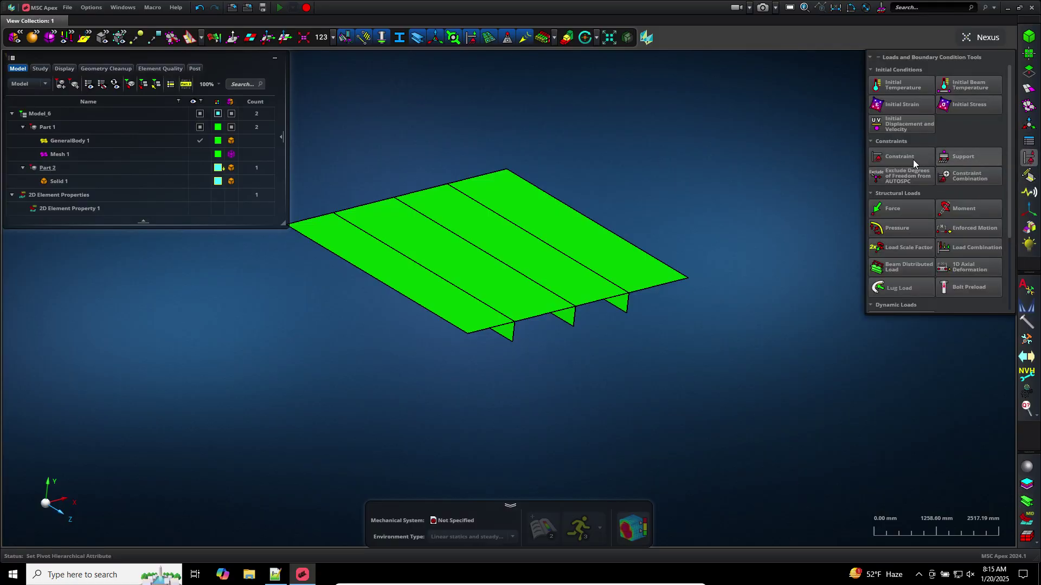
click(905, 158)
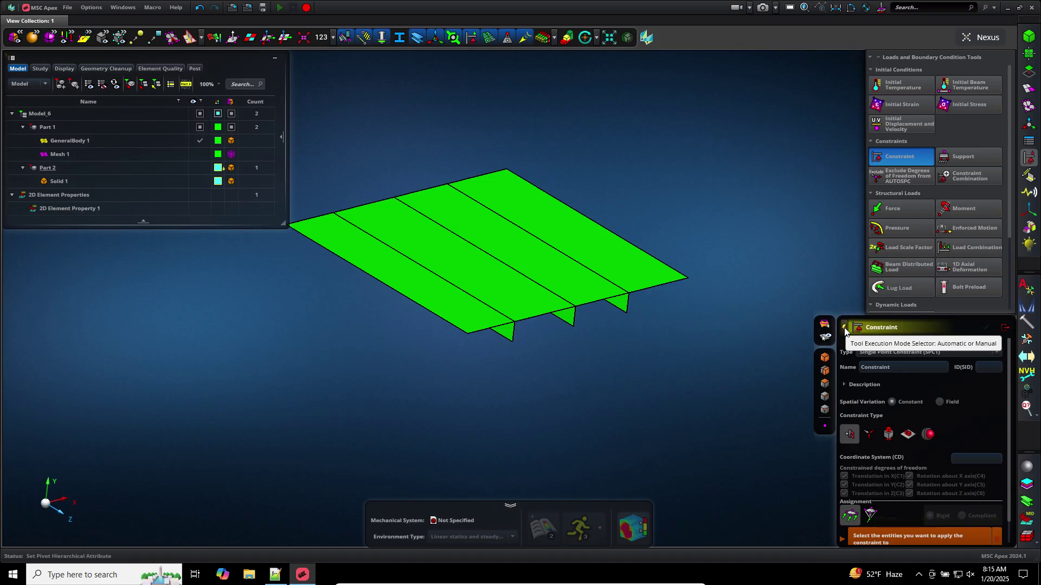
click(648, 291)
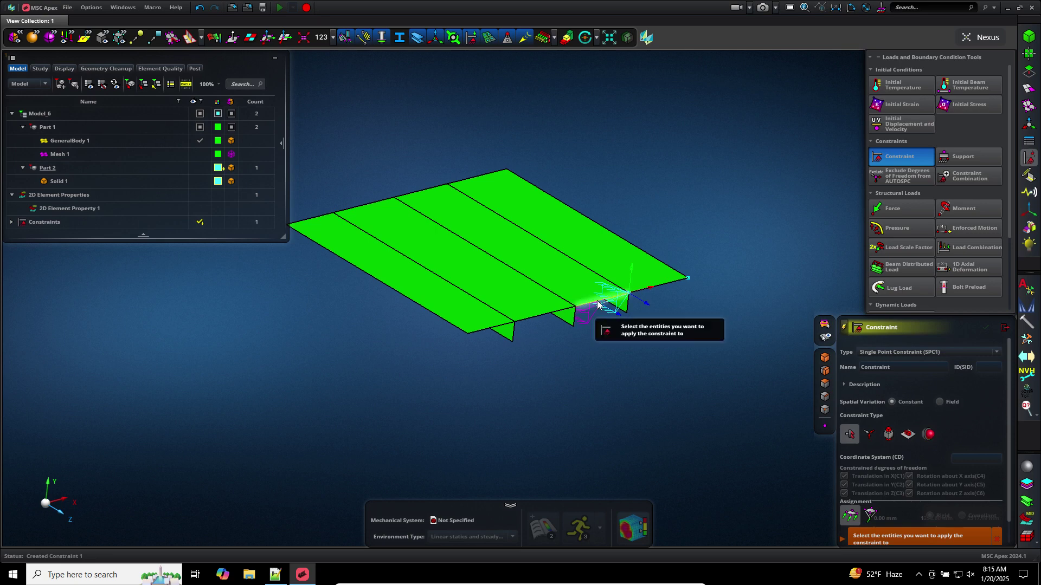
click(567, 314)
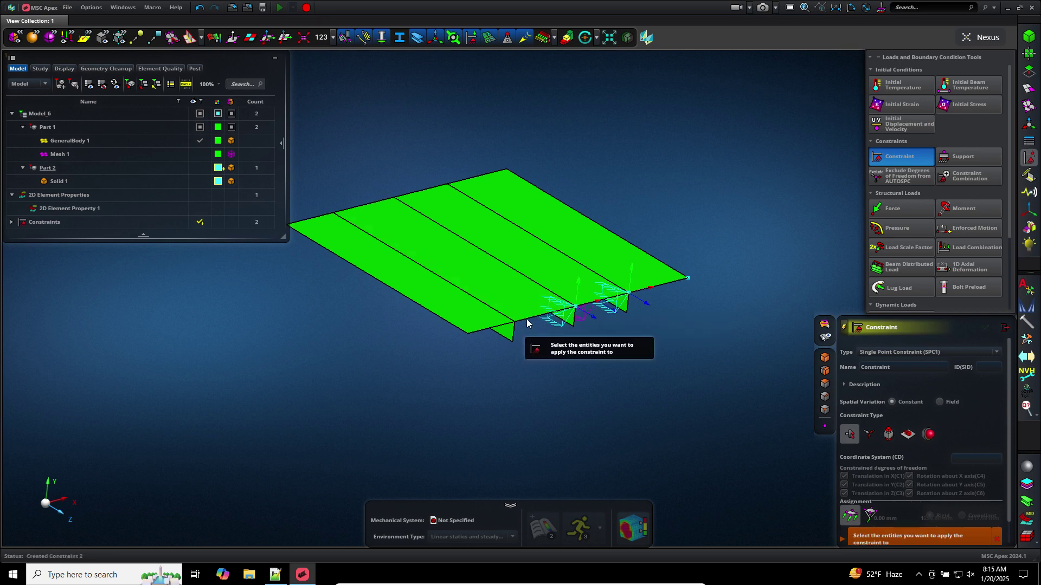
click(493, 332)
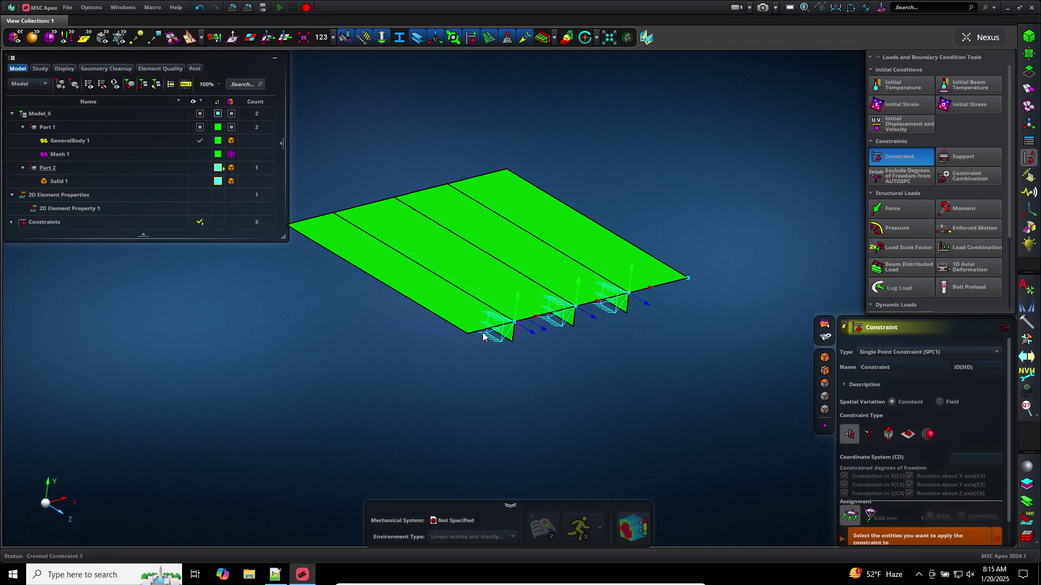
click(480, 332)
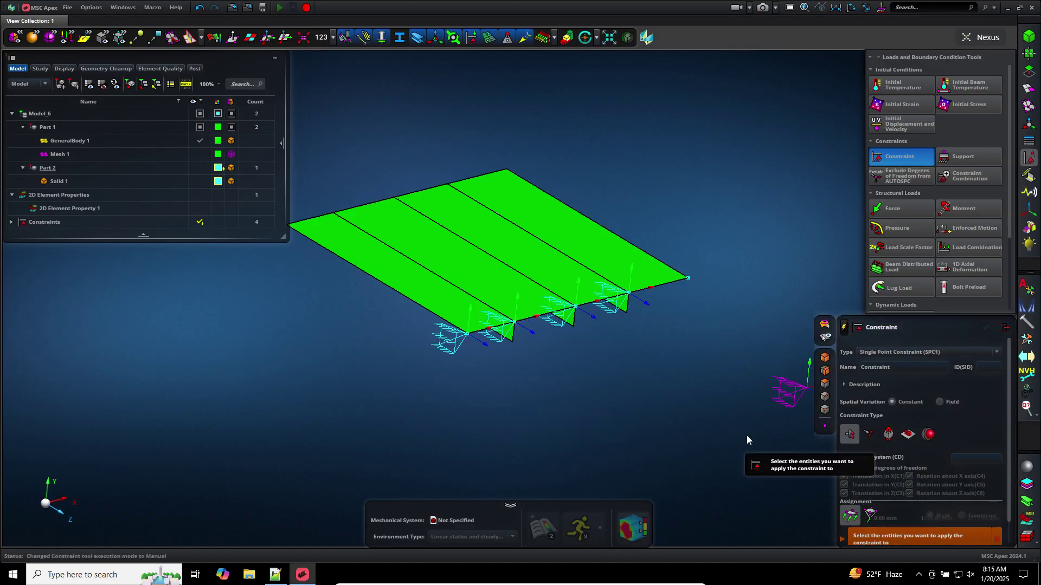
Constrain the four back-edge segments of the plate as Constraint 5 and close the Constraint tool
click(486, 176)
click(417, 194)
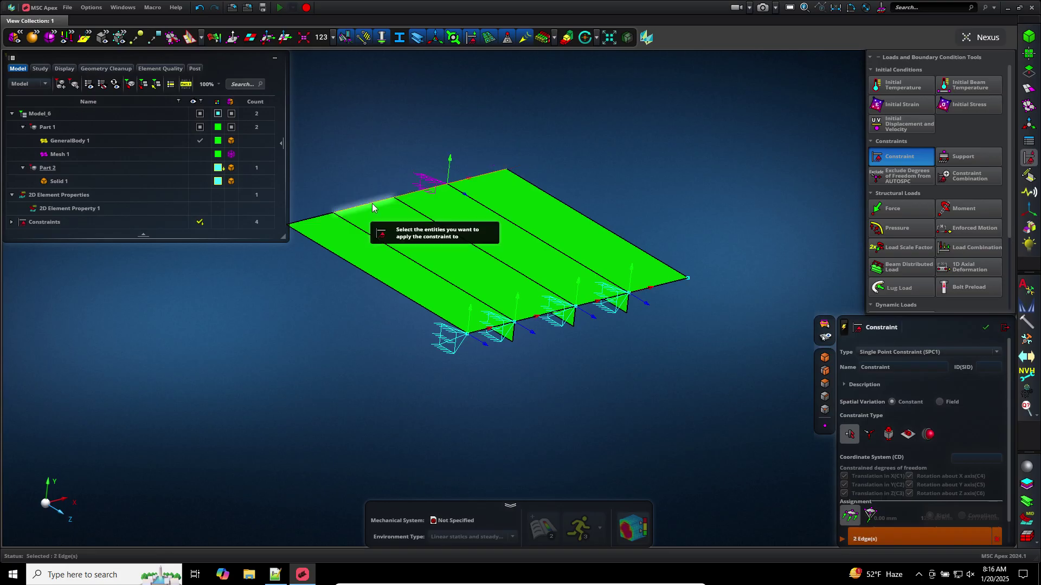
click(344, 211)
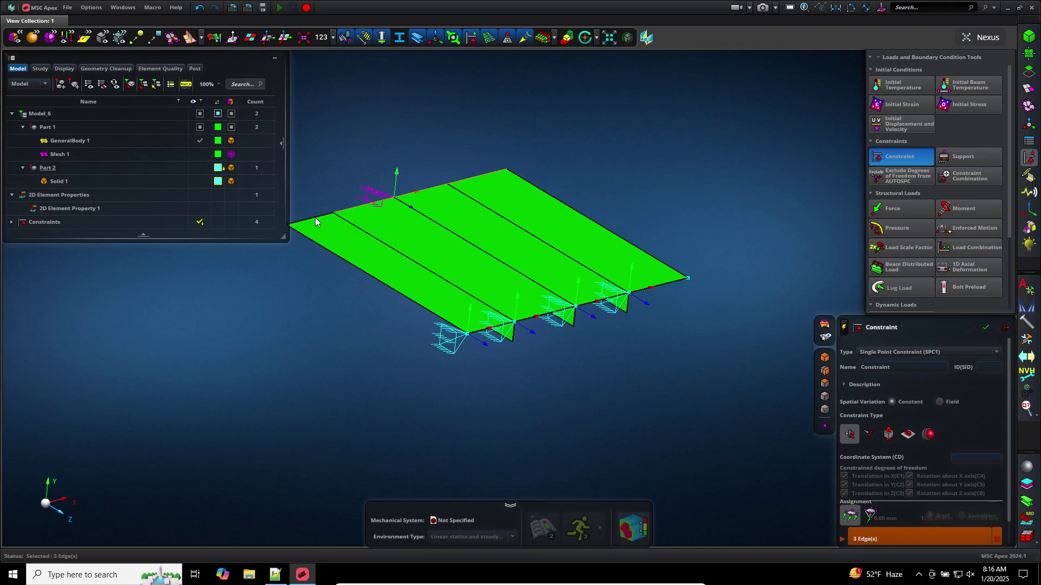
click(315, 219)
scroll(359, 178, up, 3)
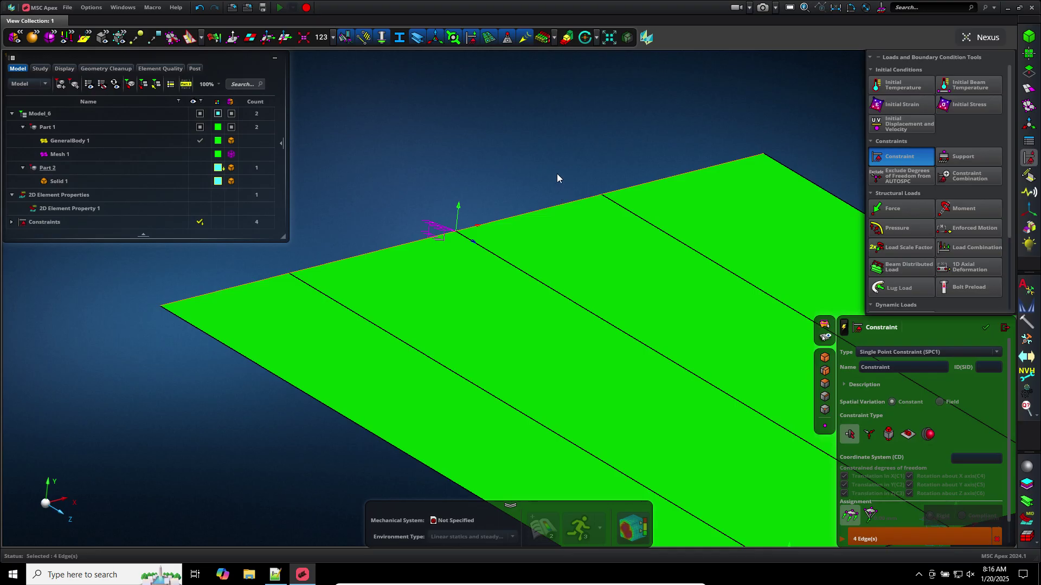
scroll(442, 140, down, 3)
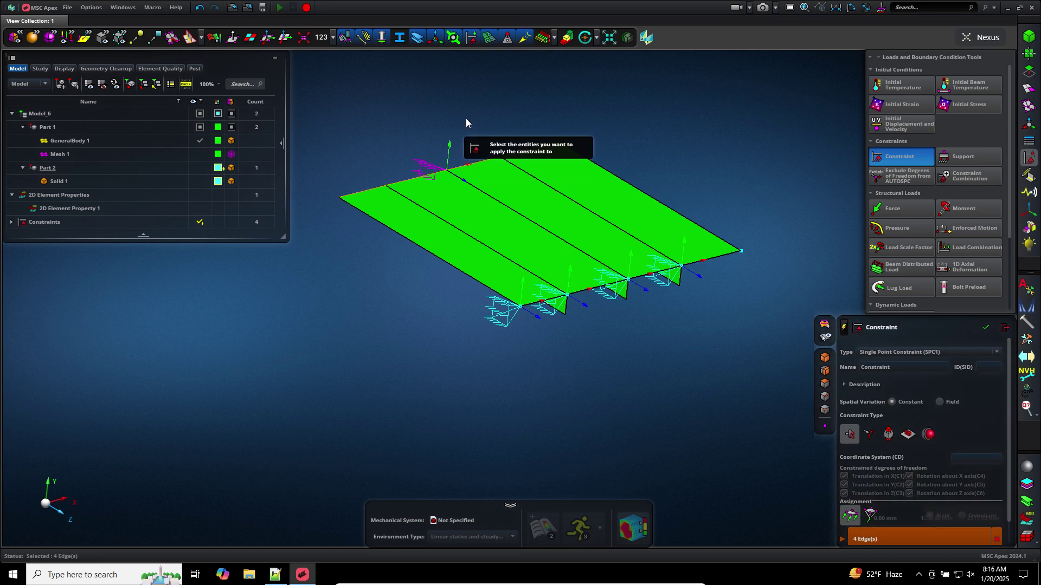
middle_click(466, 122)
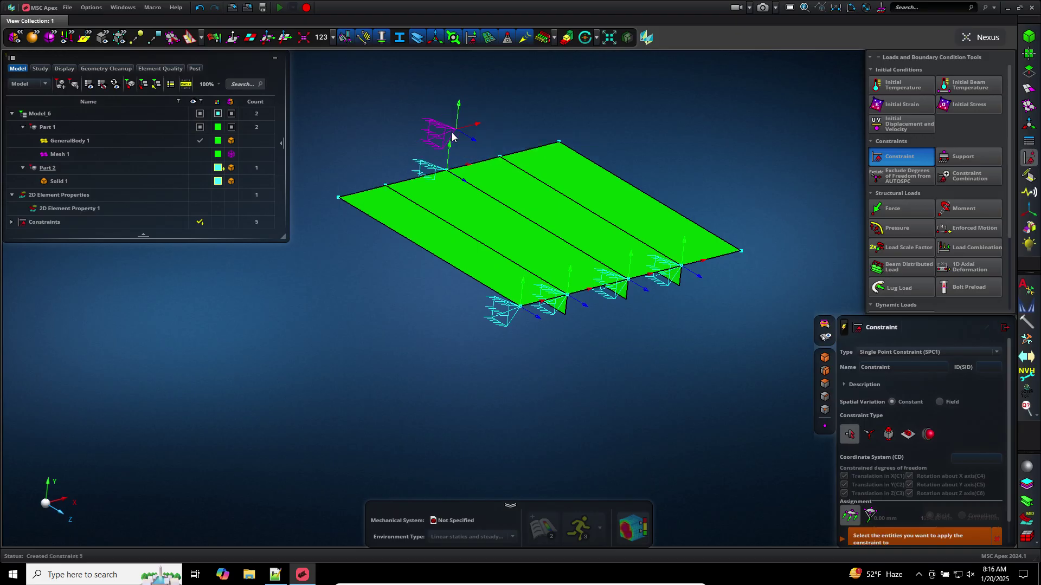
click(1005, 327)
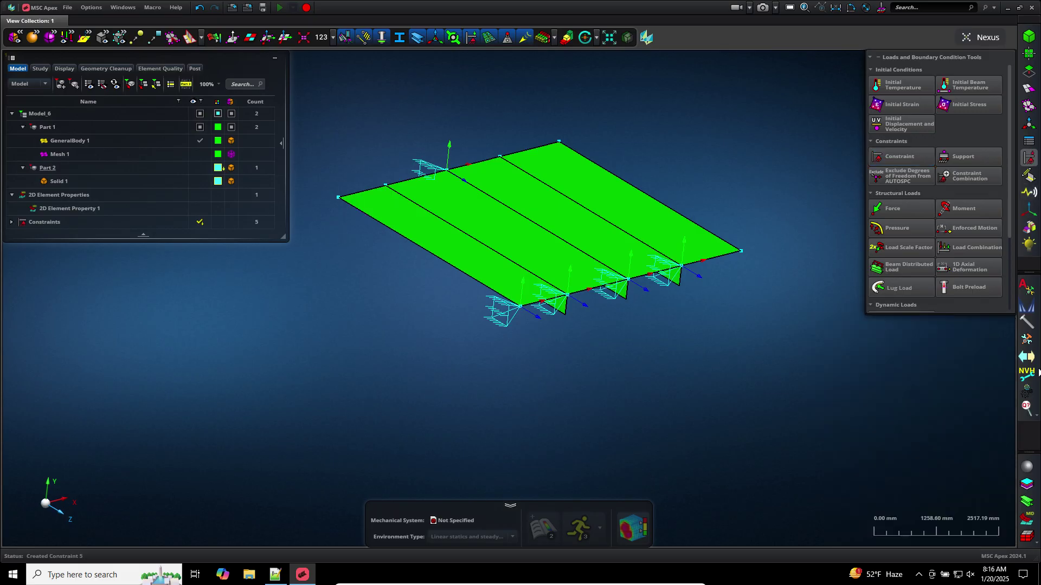
Start a new pressure load with magnitude P1 set to 100 MPa
click(891, 231)
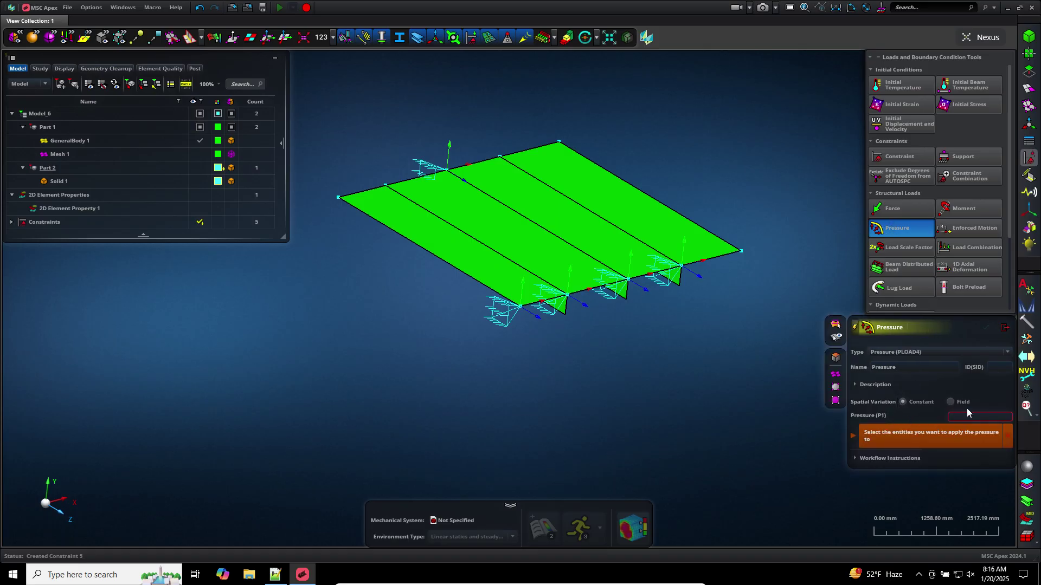
click(965, 416)
text(1)
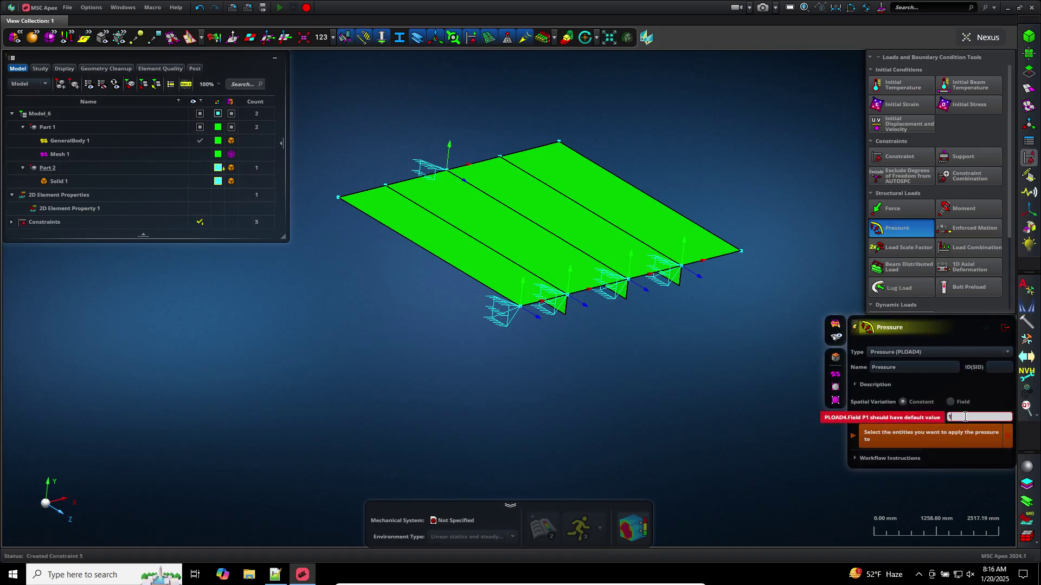
text(00)
key(Return)
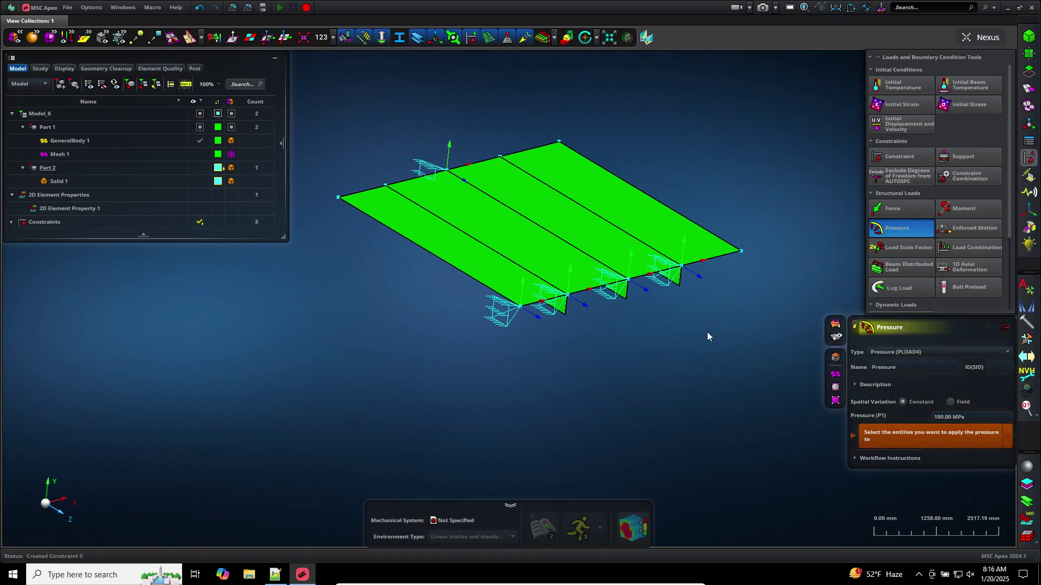
Apply it to the four plate strips as Pressure 1, then select Part 1
click(681, 231)
click(575, 226)
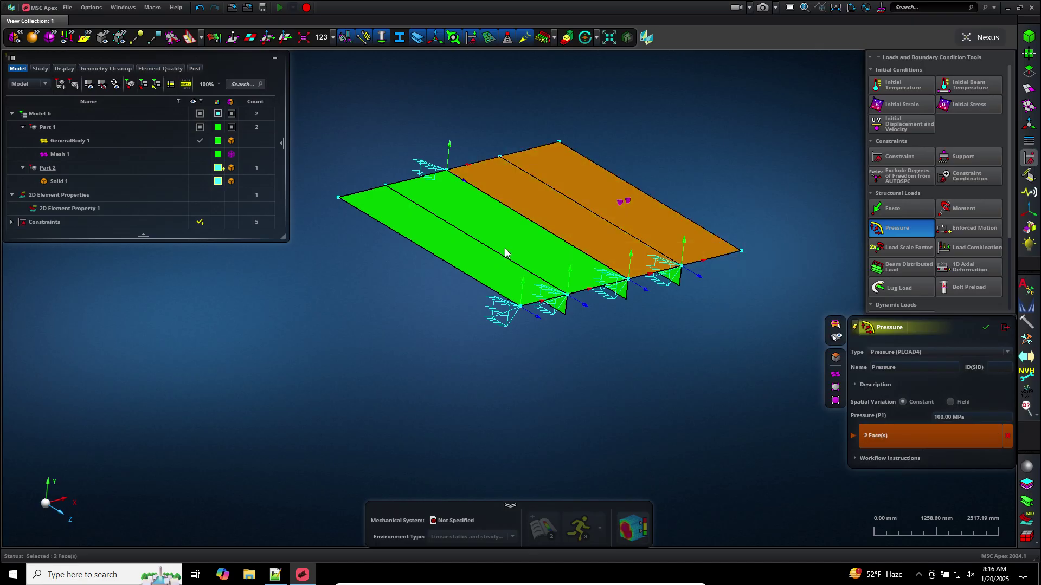
click(505, 248)
click(480, 262)
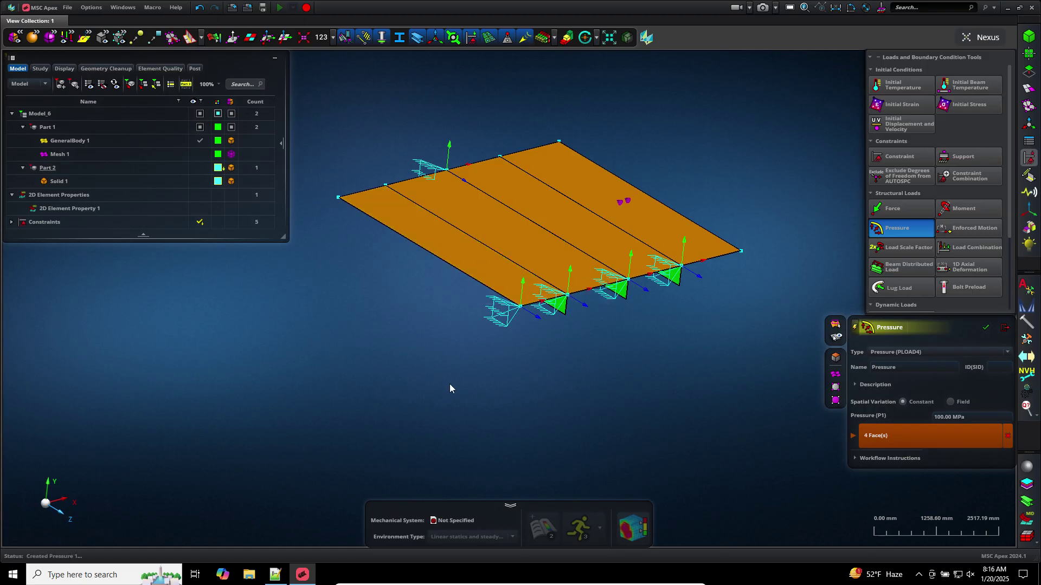
middle_click(450, 384)
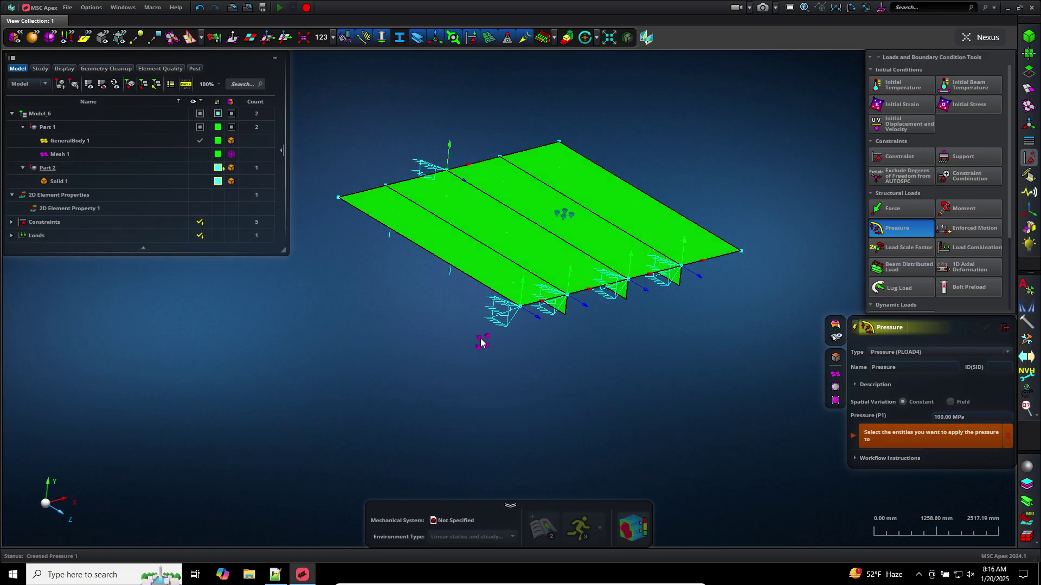
mouse_move(558, 374)
middle_down()
mouse_move(545, 343)
mouse_move(550, 372)
middle_up()
scroll(586, 404, up, 3)
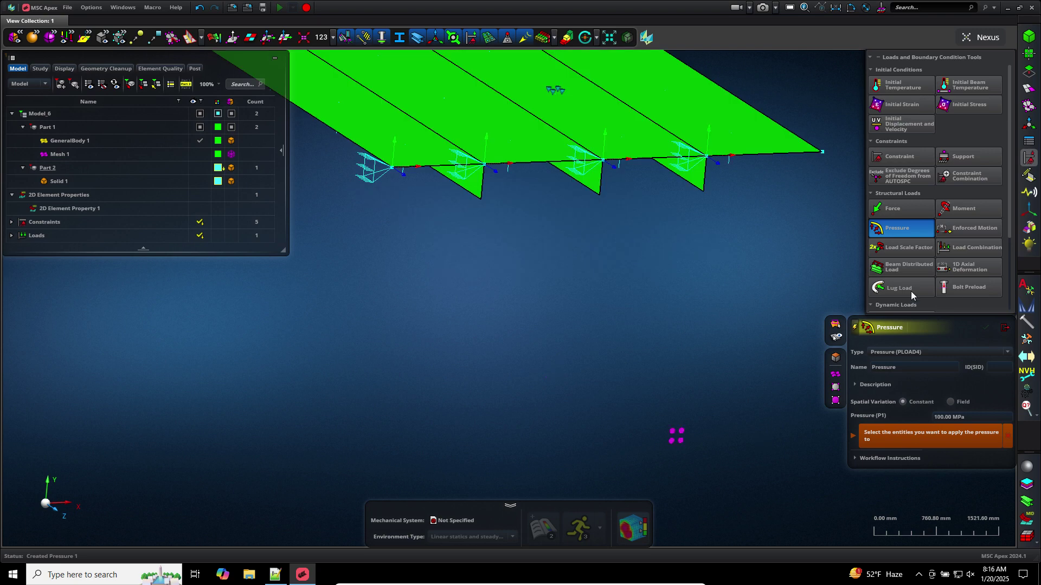
click(1003, 325)
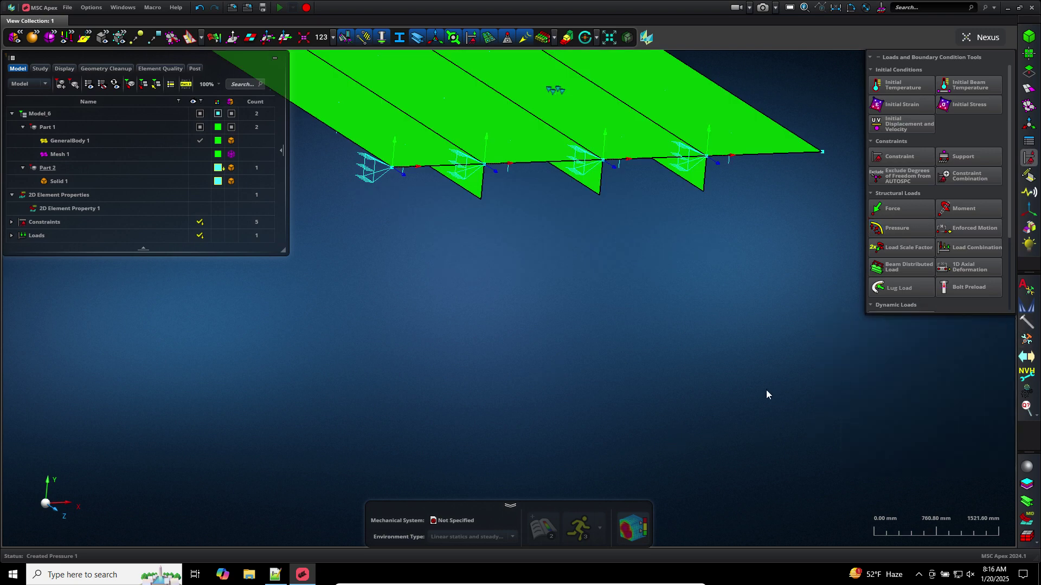
click(46, 127)
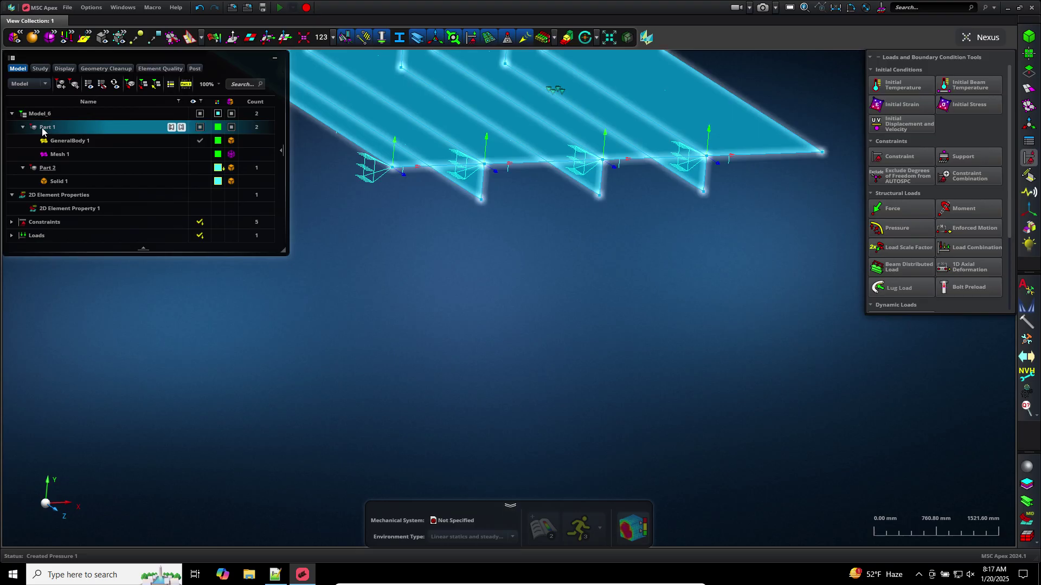
Make Part 1 the current mechanical system
right_click(42, 130)
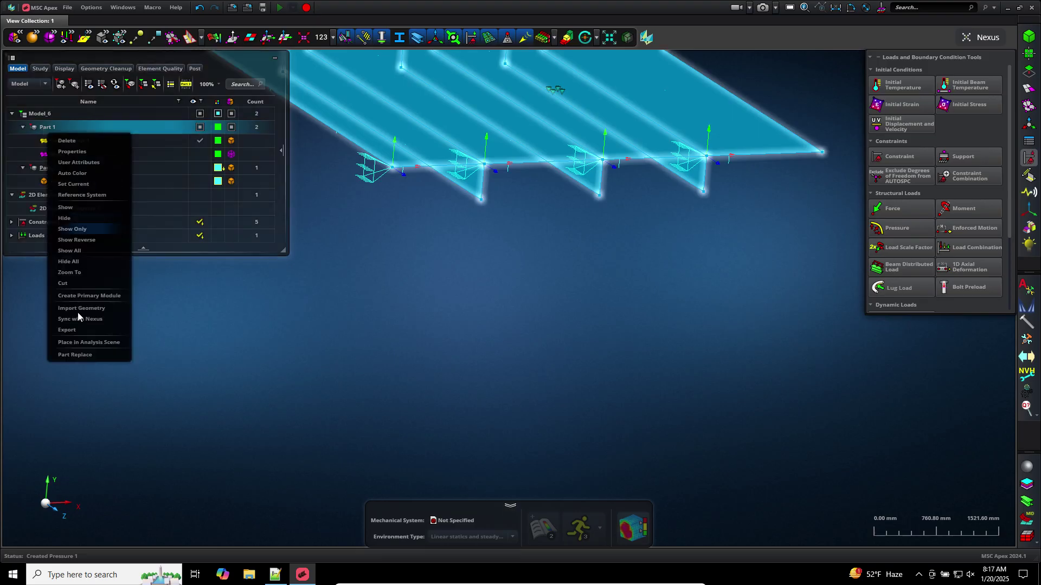
click(85, 345)
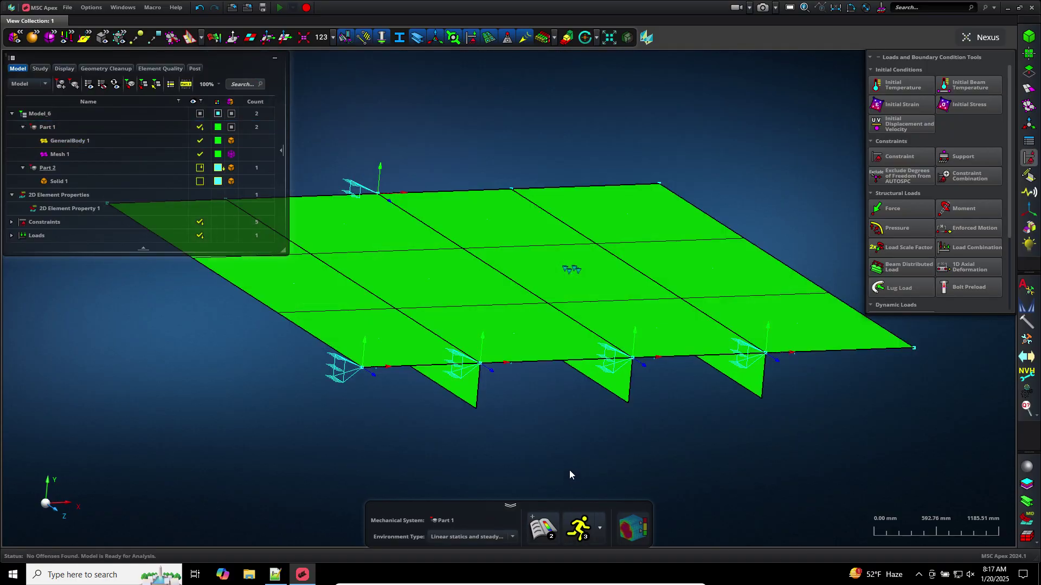
click(599, 529)
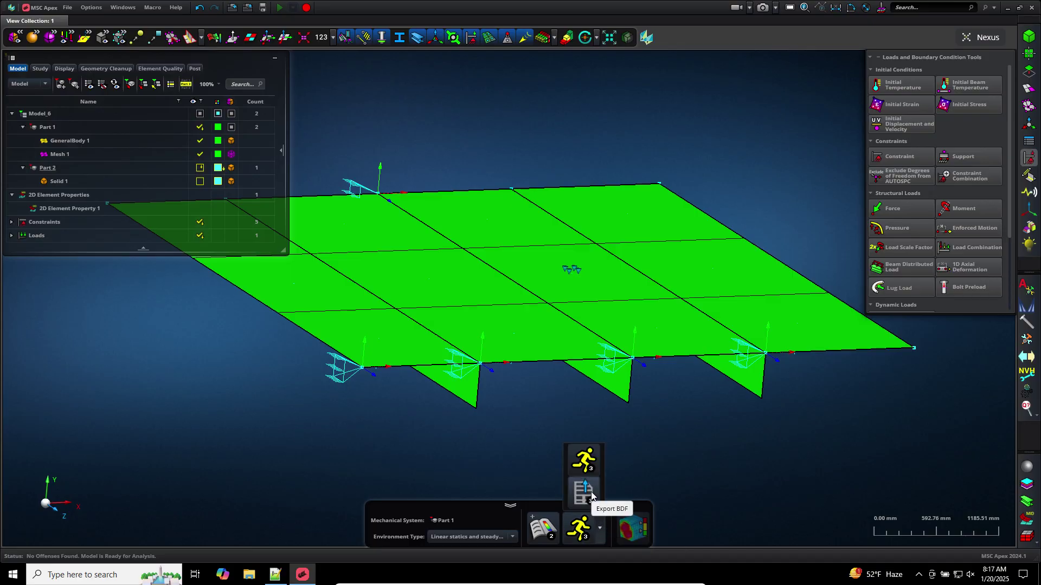
click(589, 493)
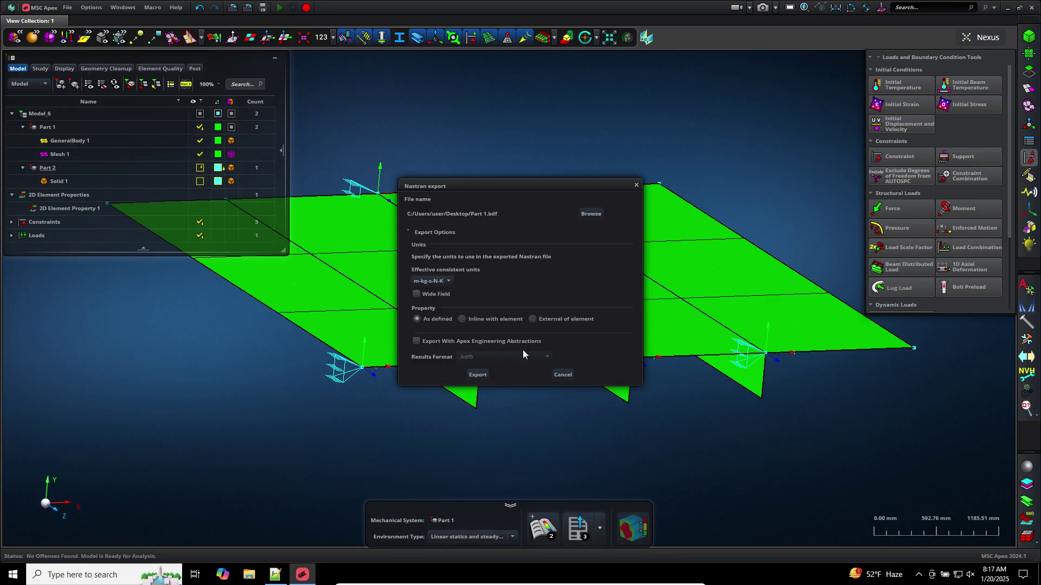
Export the Nastran deck as model.bdf into the Downloads folder
click(582, 214)
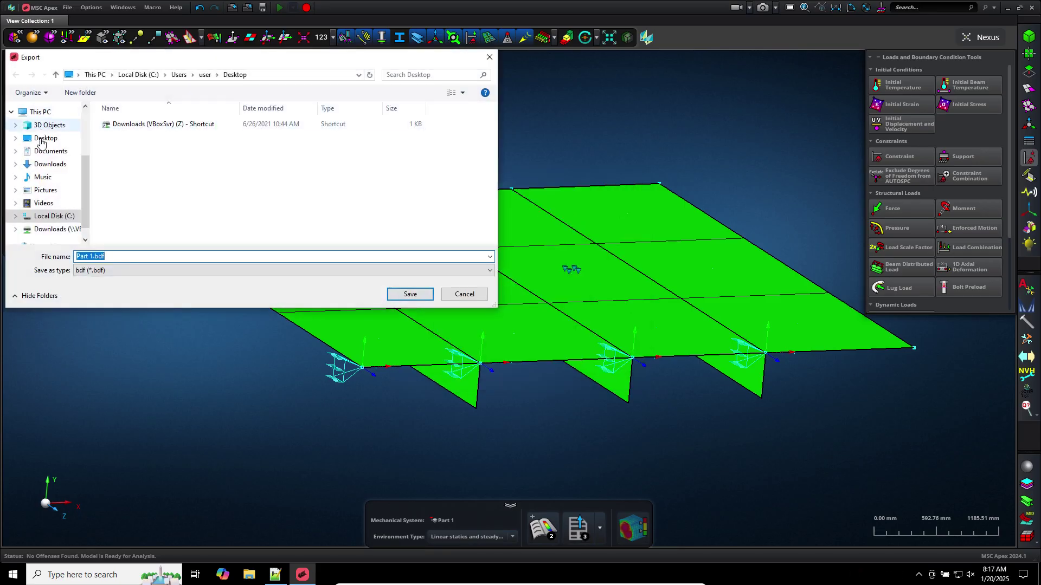
click(50, 164)
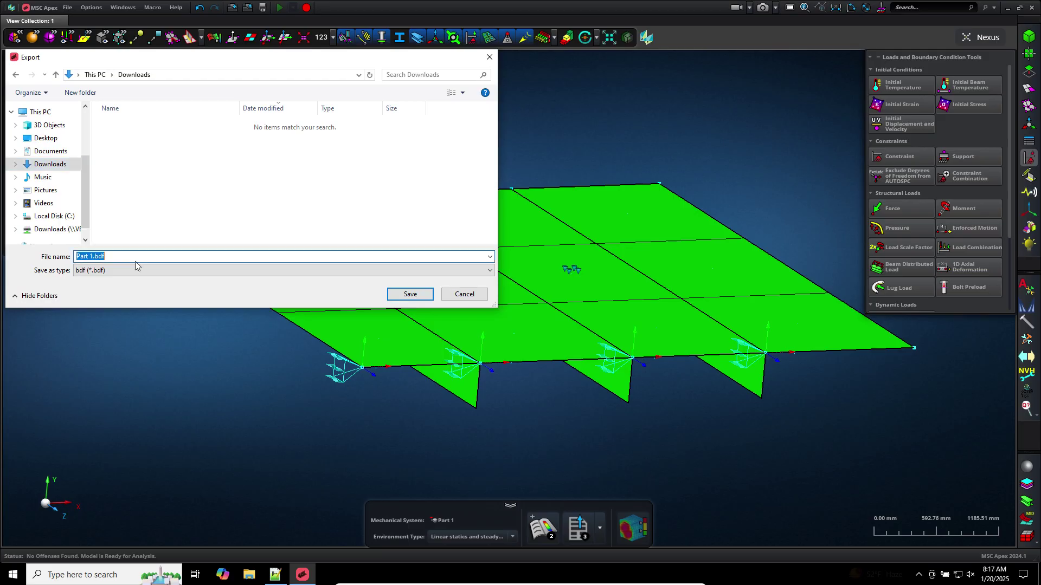
text(model)
key(Return)
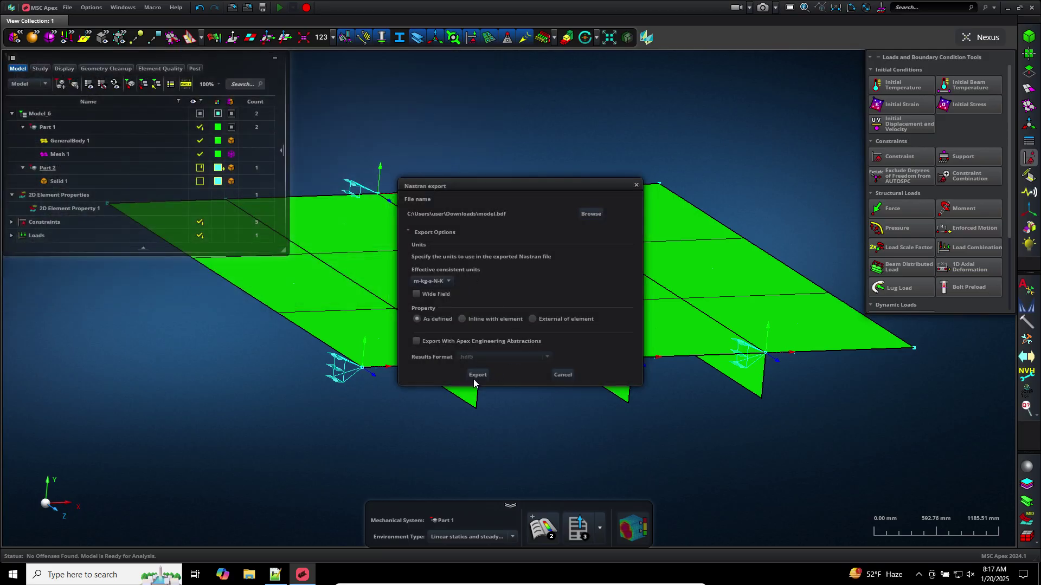
click(477, 375)
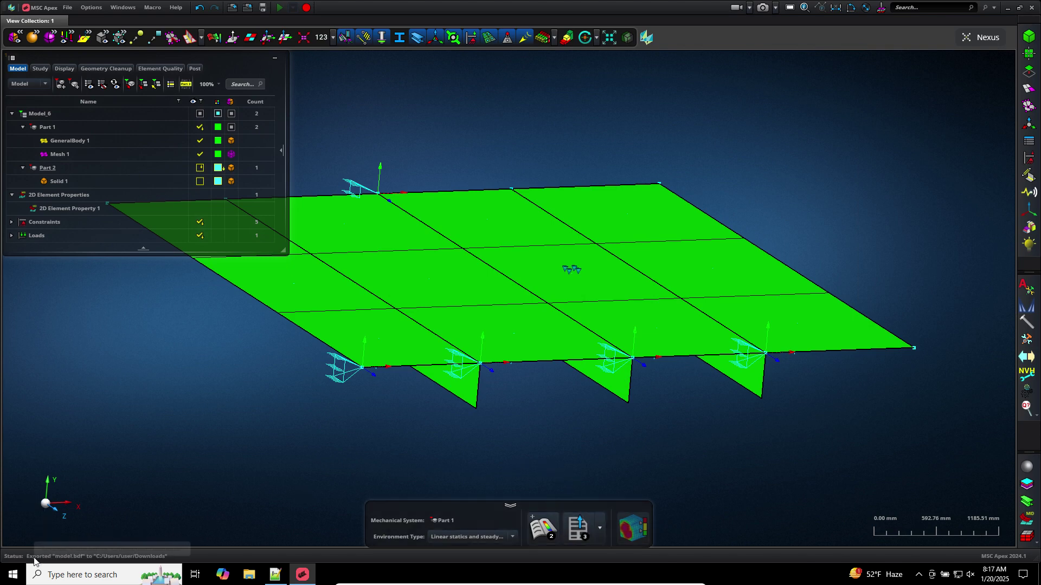
Open model.bdf from Downloads in Notepad++
click(302, 574)
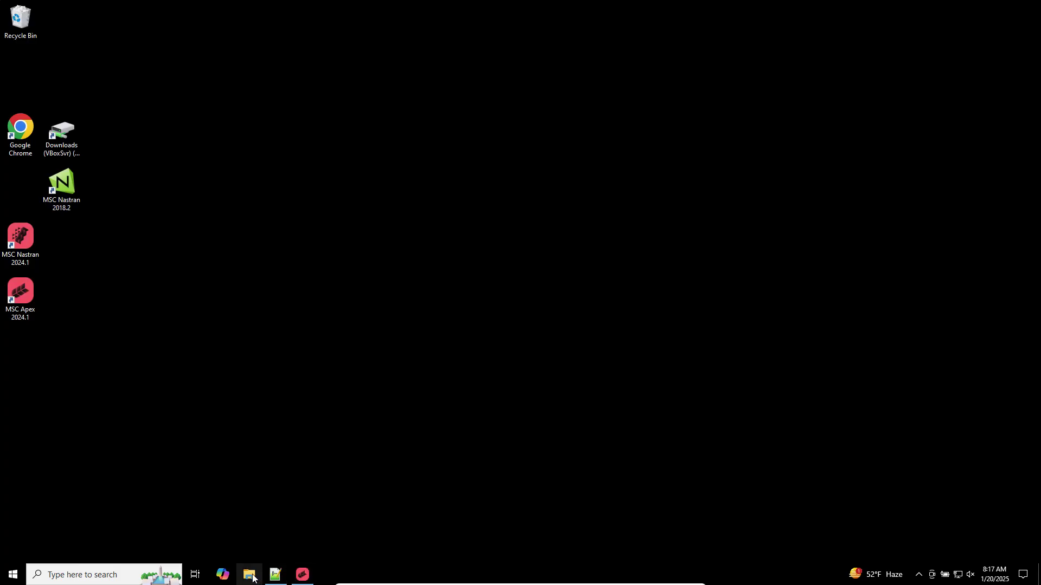
click(252, 578)
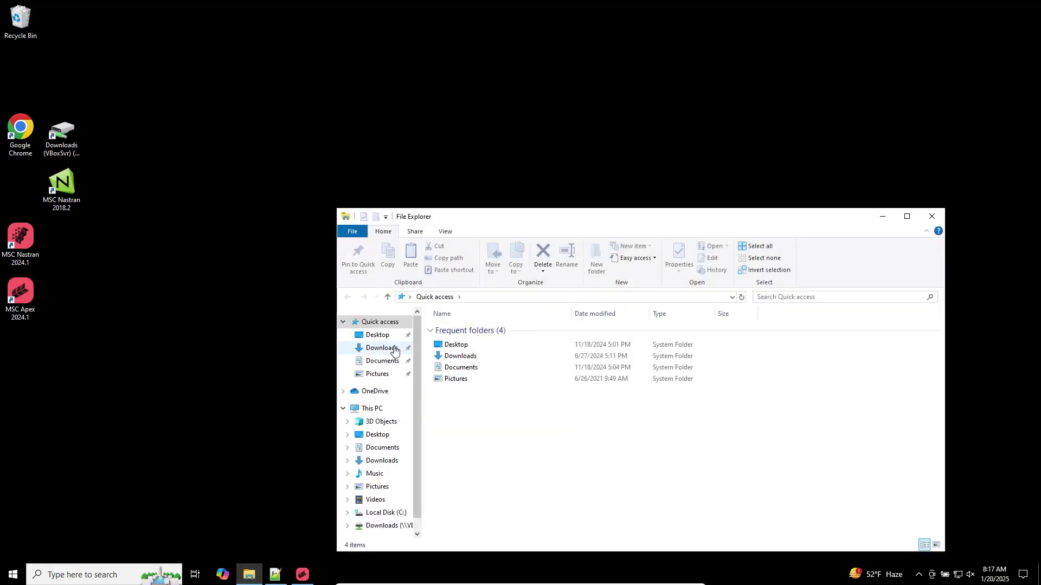
click(381, 348)
right_click(460, 330)
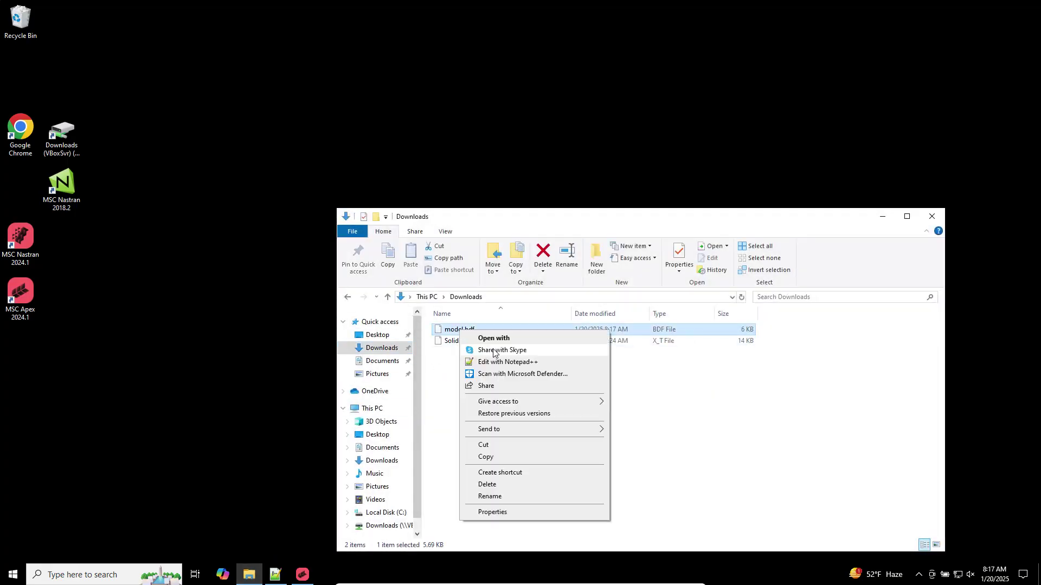
click(498, 364)
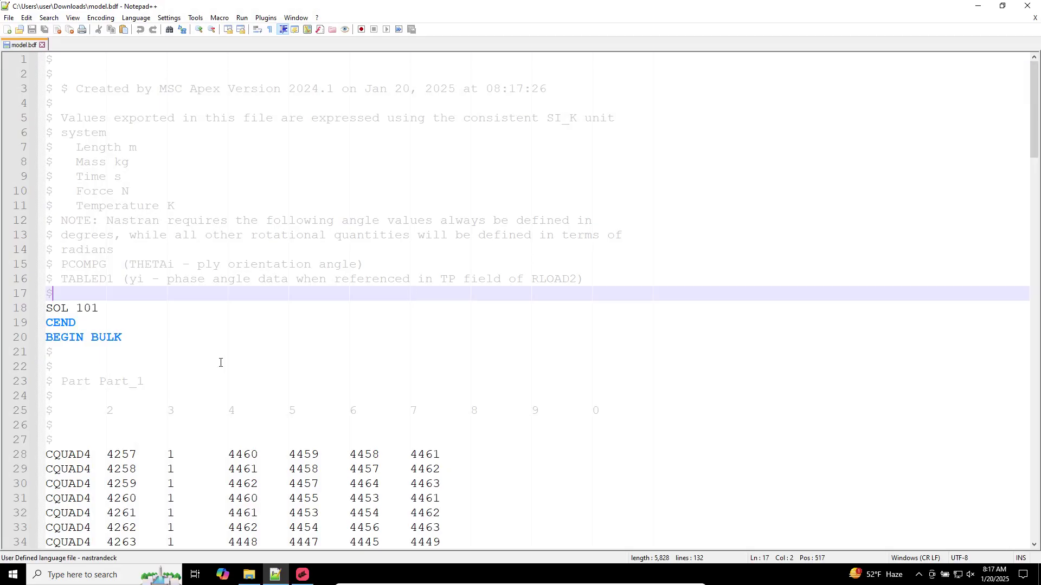
Select the SOL 101 to BEGIN BULK header lines, then return to MSC Apex
scroll(217, 333, down, 3)
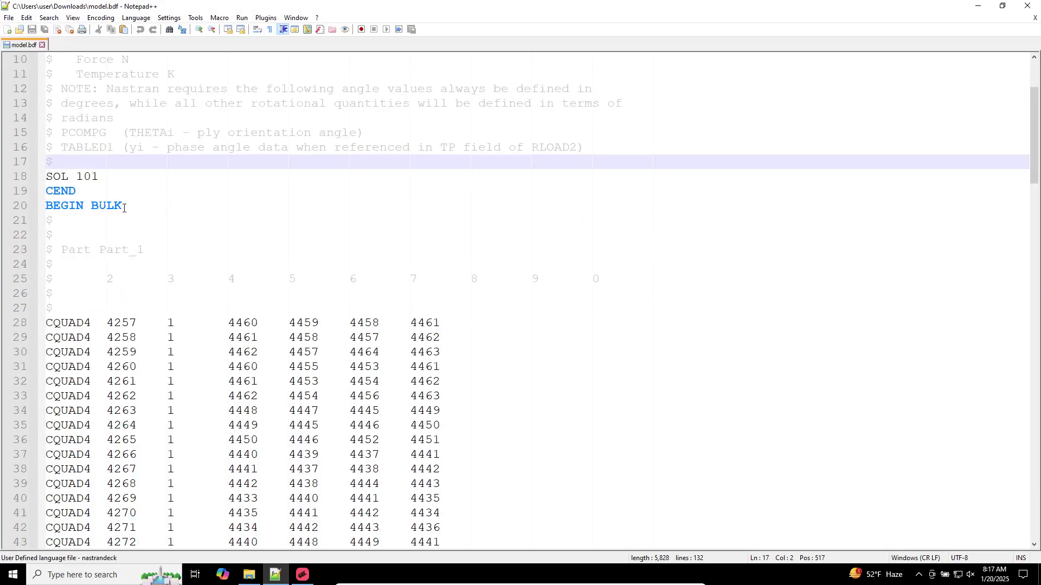
drag(123, 207, 37, 177)
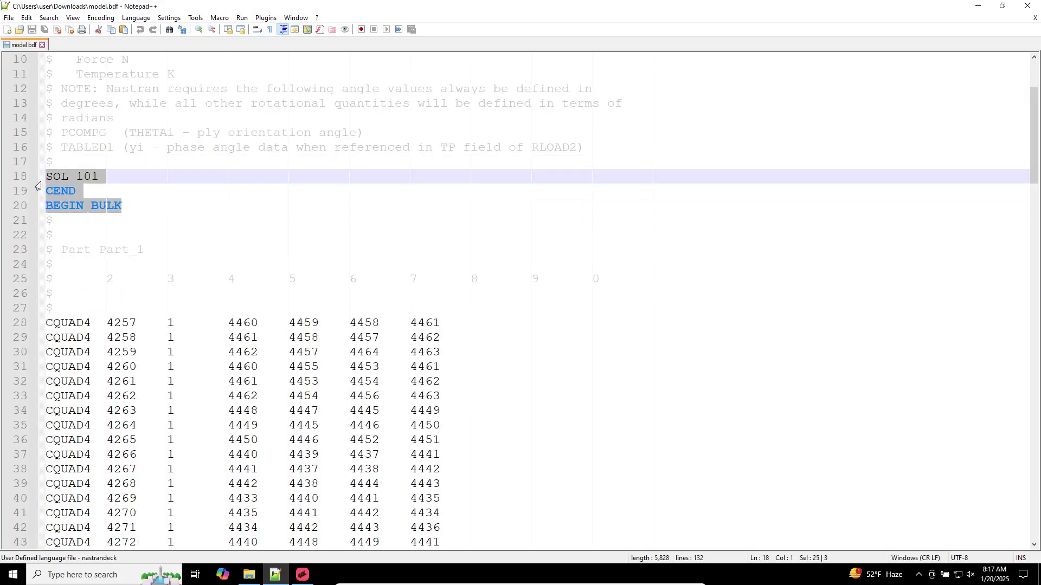
click(302, 574)
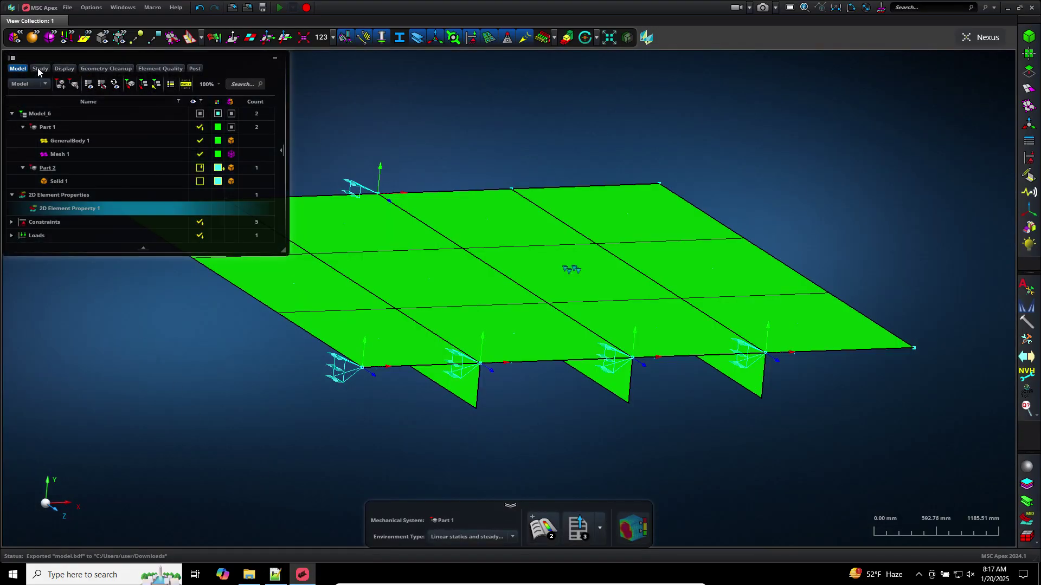
Generate Simulation Scenario 1 from the Study list
click(38, 69)
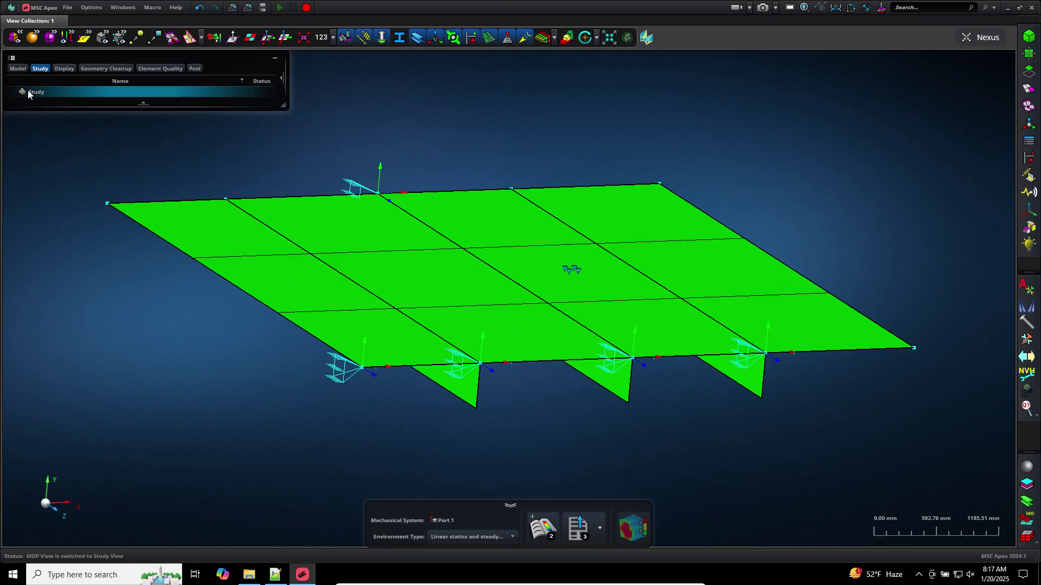
click(541, 528)
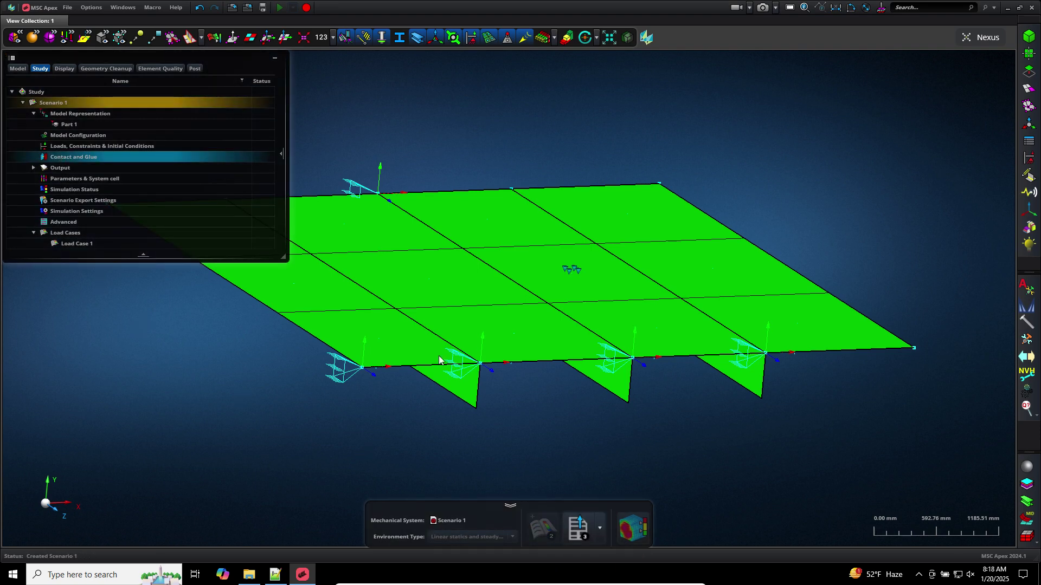
click(577, 529)
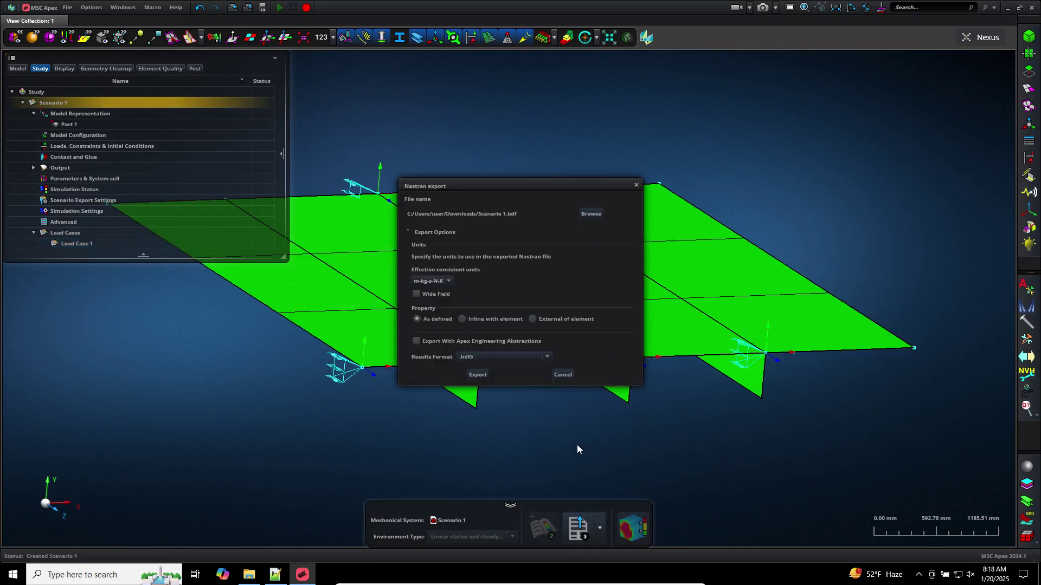
Re-export Scenario 1 over model.bdf and view its SUBCASE 1 in Notepad++
click(580, 214)
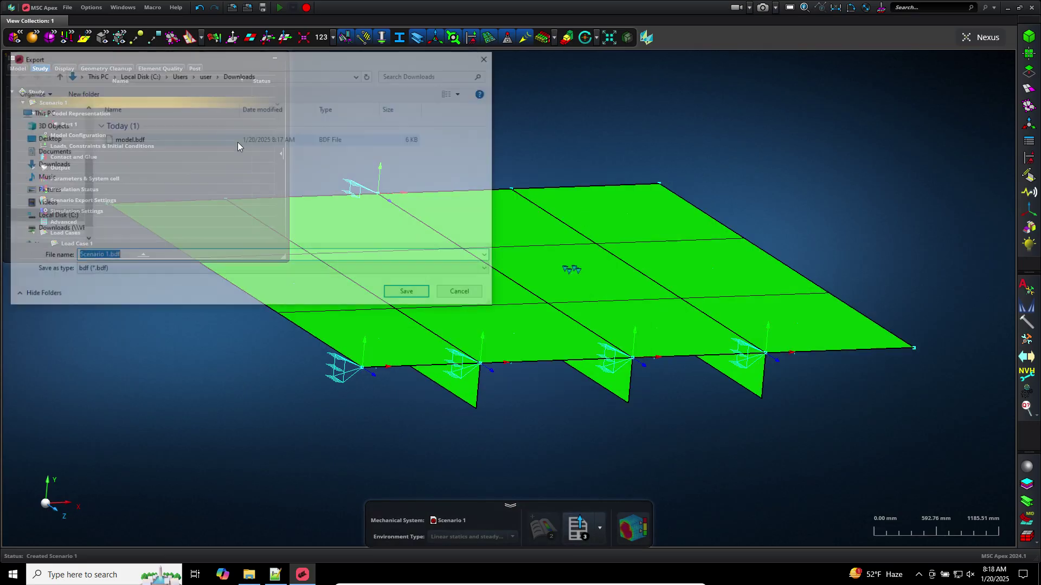
click(124, 140)
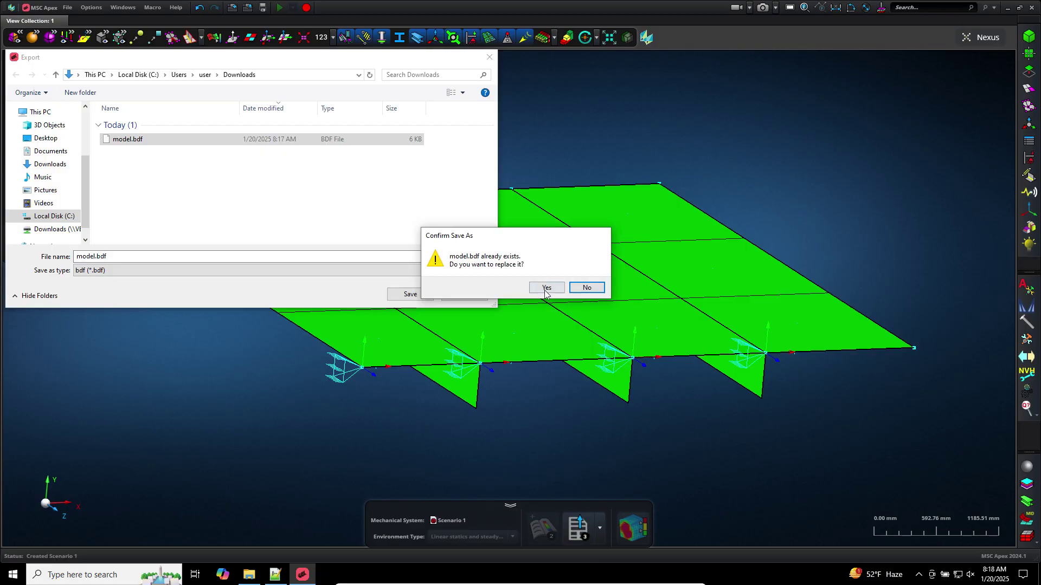
click(546, 287)
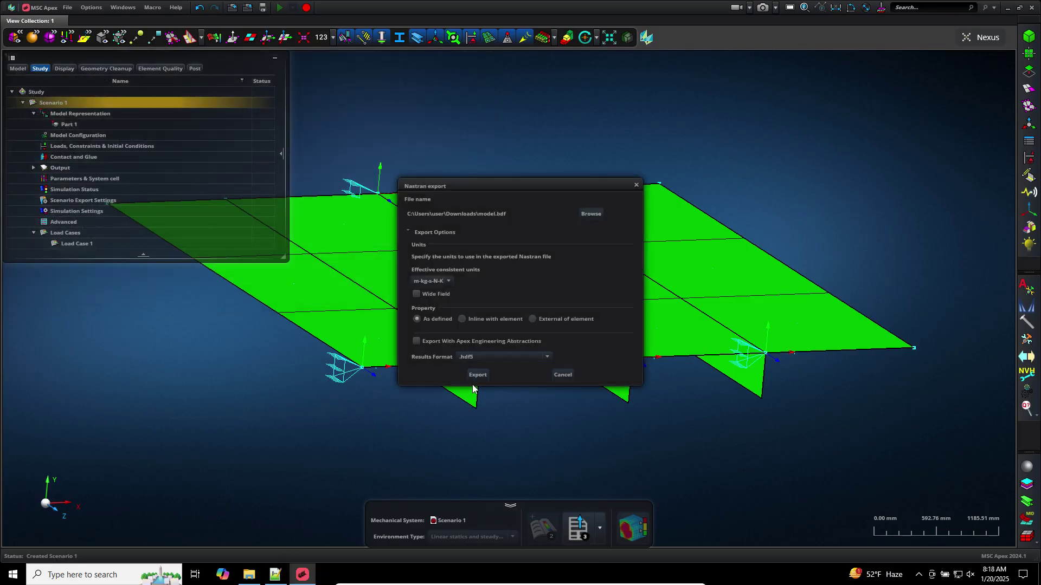
click(475, 375)
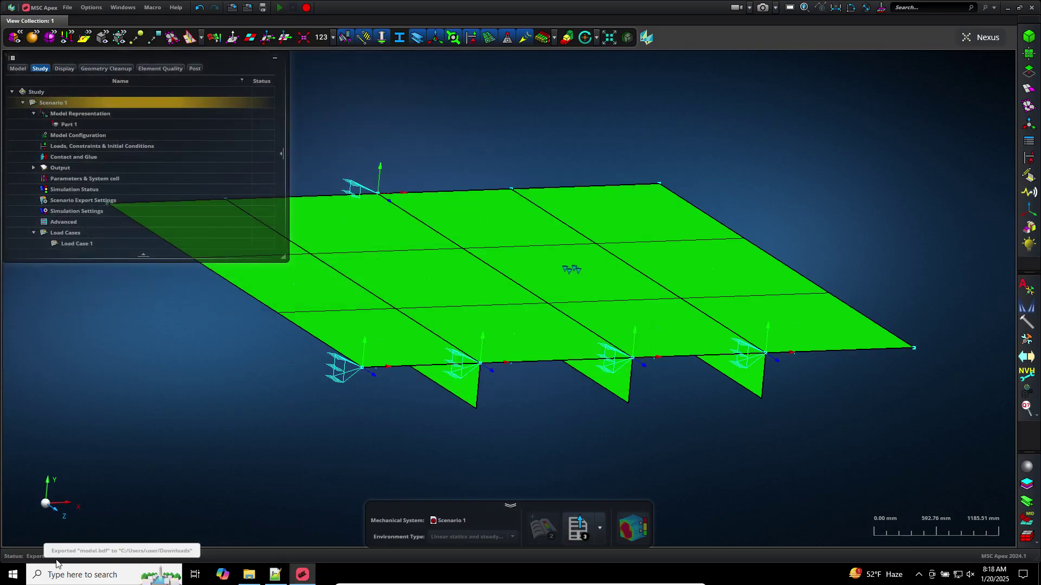
click(275, 576)
click(286, 339)
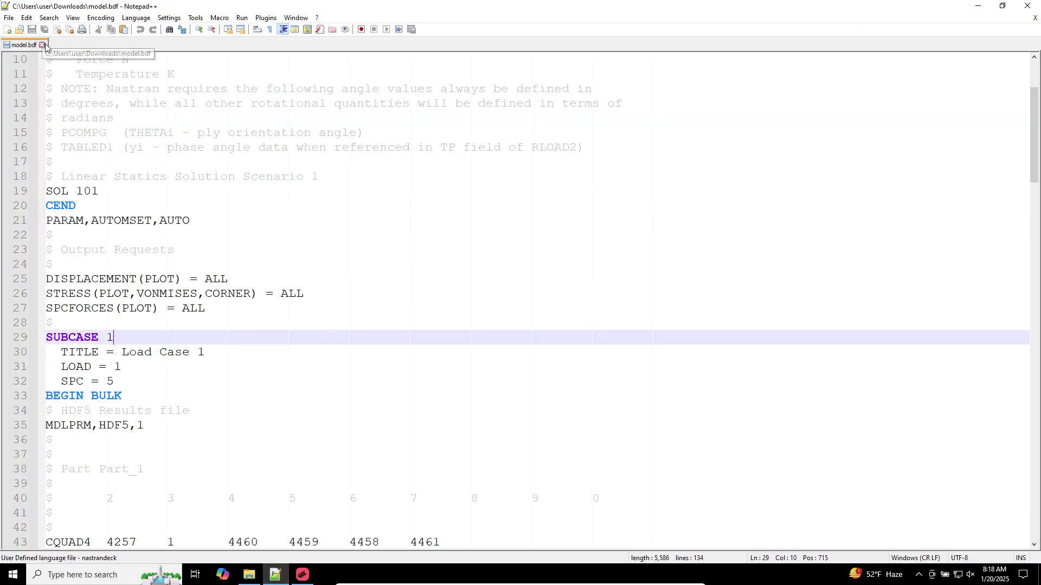
click(169, 17)
click(189, 31)
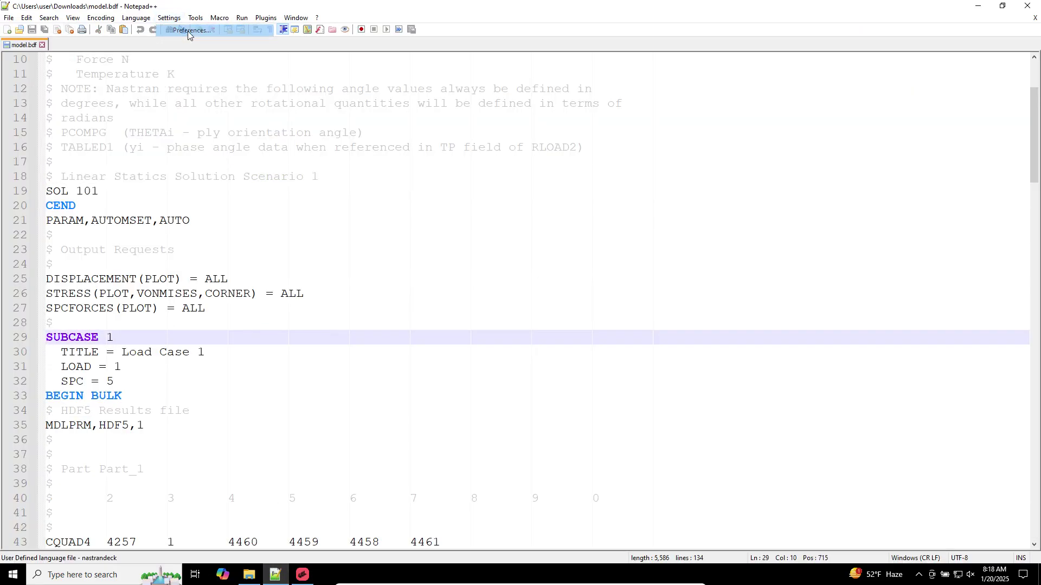
click(312, 336)
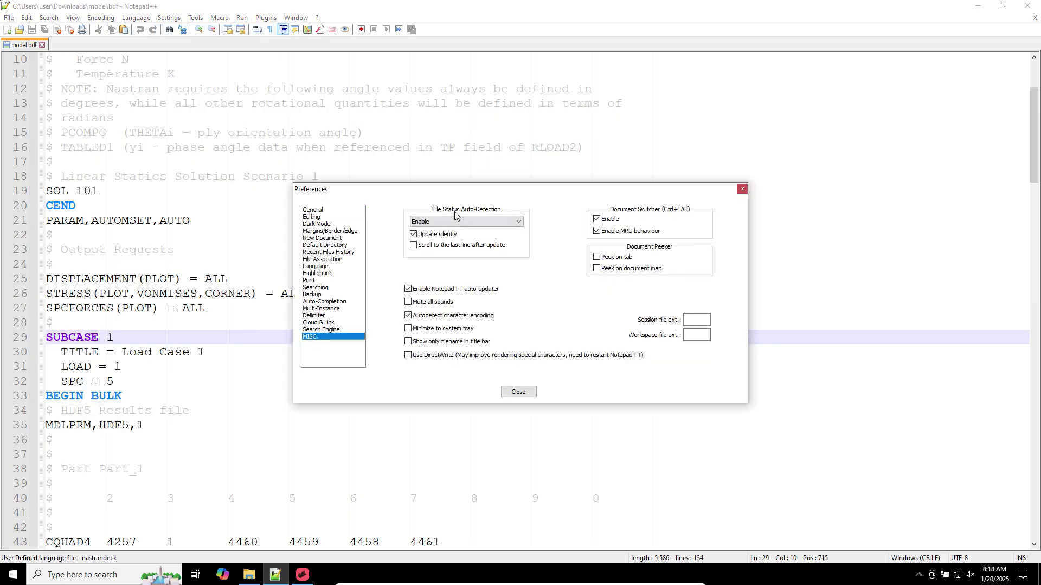
click(518, 392)
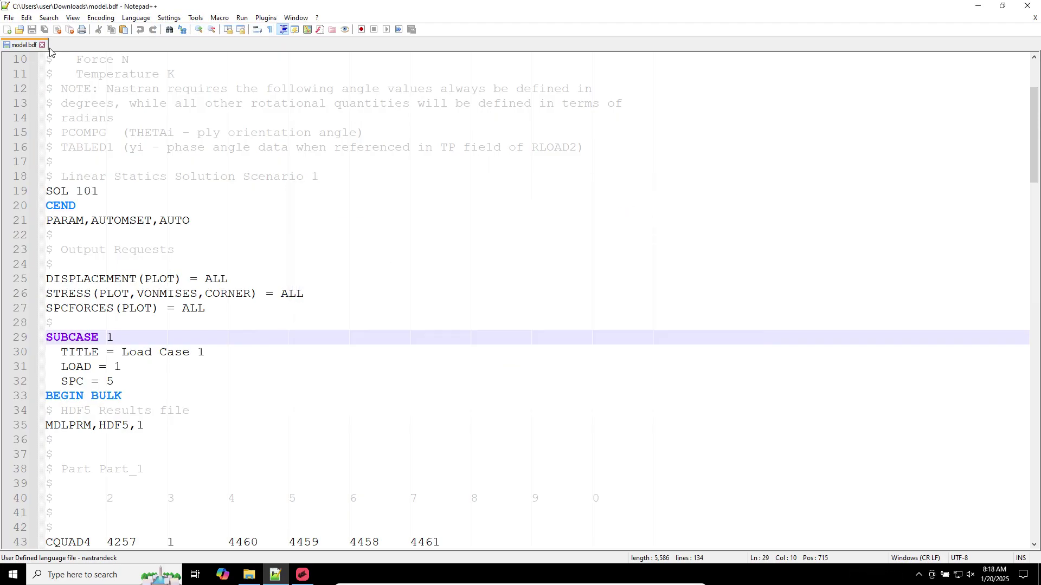
click(116, 367)
drag(189, 411, 11, 193)
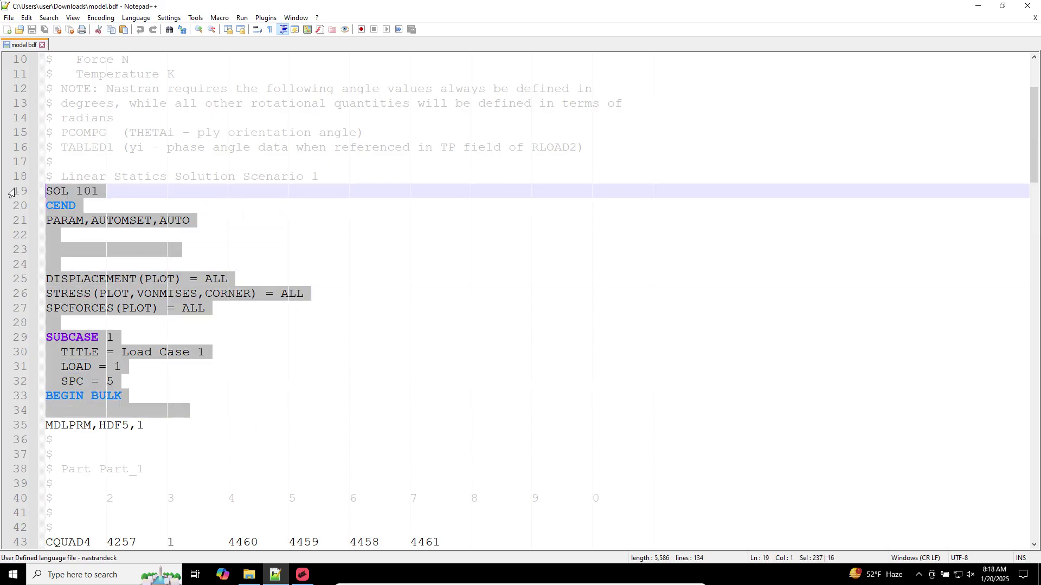
click(60, 323)
drag(115, 381, 18, 199)
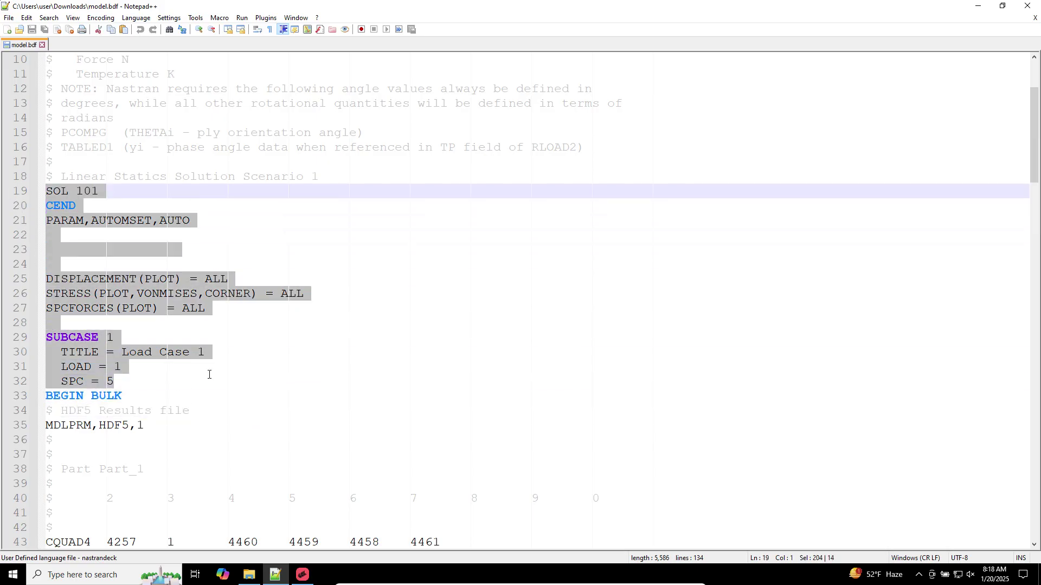
click(120, 271)
drag(124, 379, 54, 206)
click(76, 326)
triple_click(77, 336)
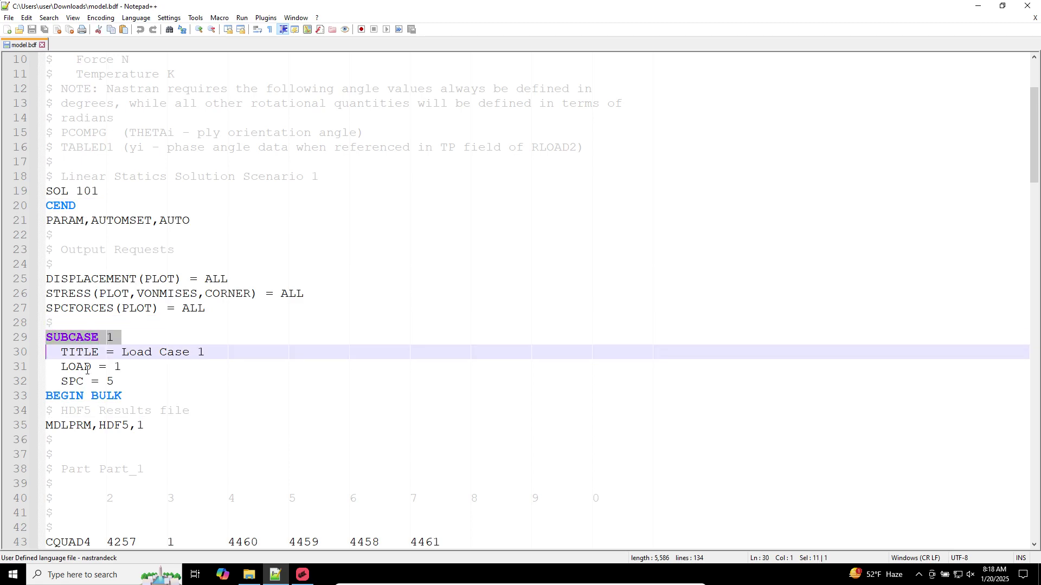
click(179, 381)
scroll(178, 379, down, 5)
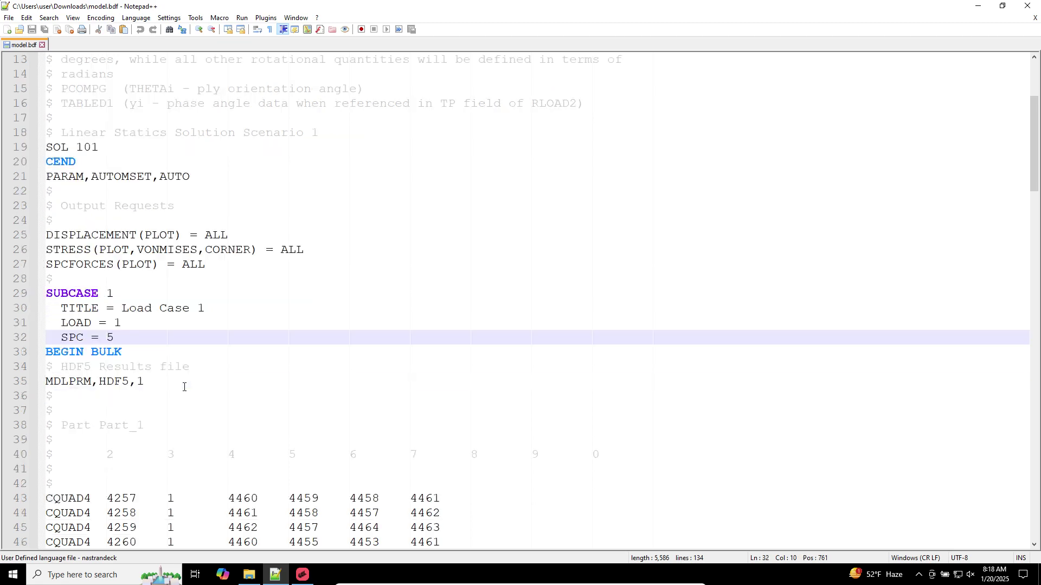
scroll(325, 286, down, 20)
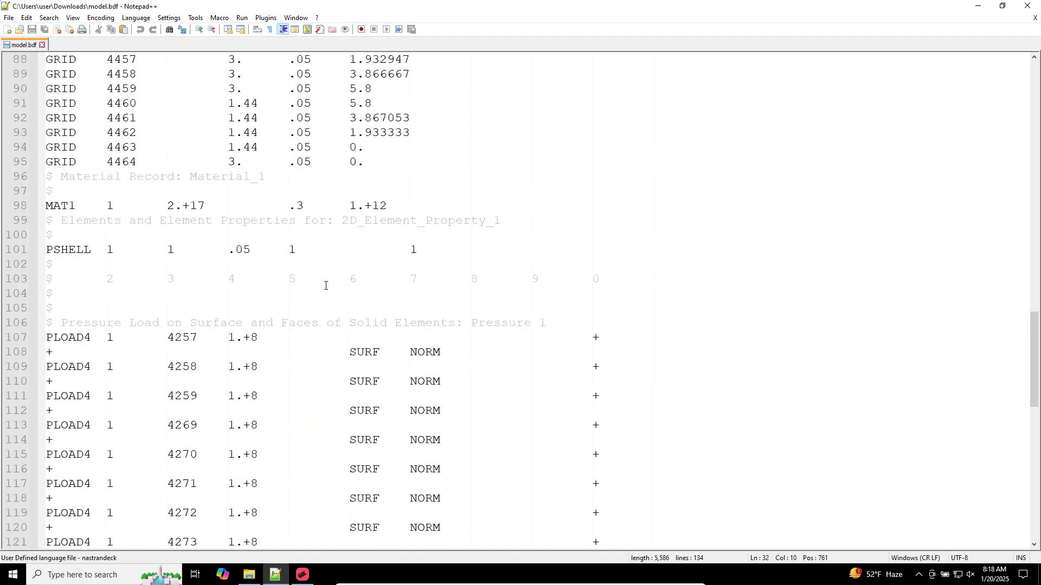
scroll(325, 286, up, 17)
scroll(325, 285, up, 4)
scroll(325, 285, down, 3)
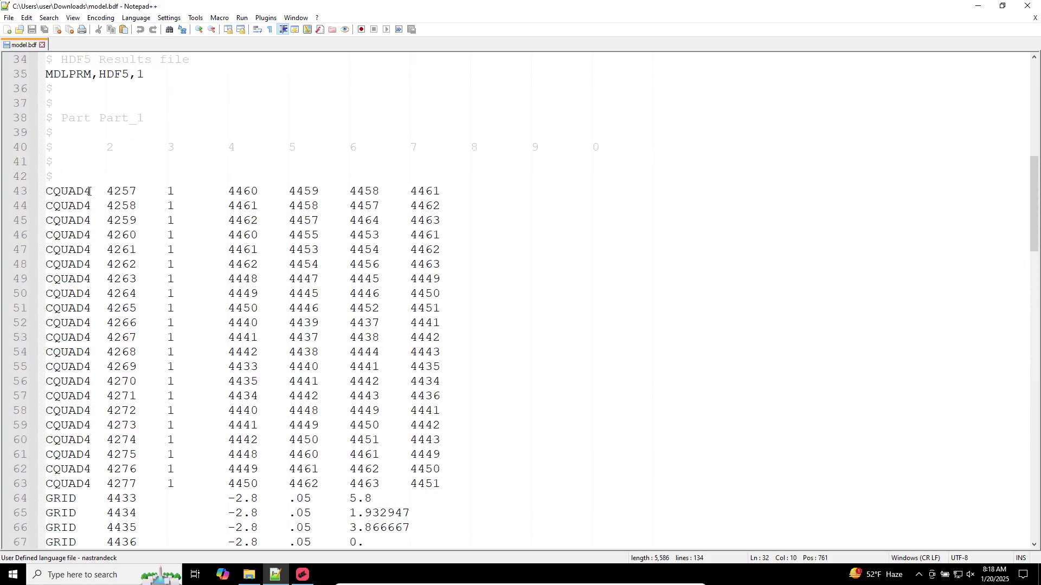
drag(79, 179, 515, 458)
scroll(516, 459, down, 6)
drag(138, 293, 479, 514)
scroll(478, 514, down, 11)
scroll(142, 275, down, 1)
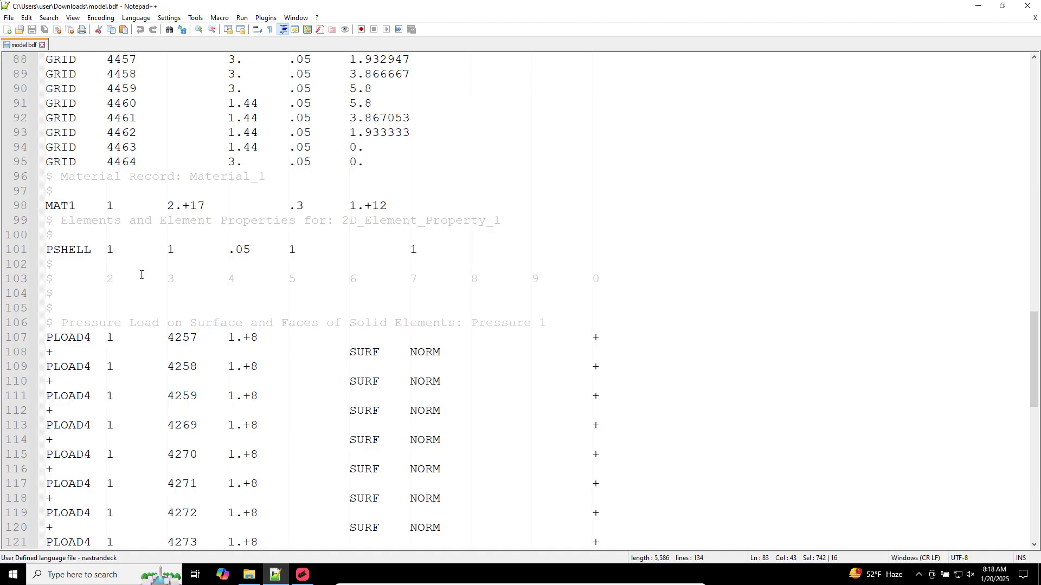
triple_click(89, 203)
triple_click(229, 252)
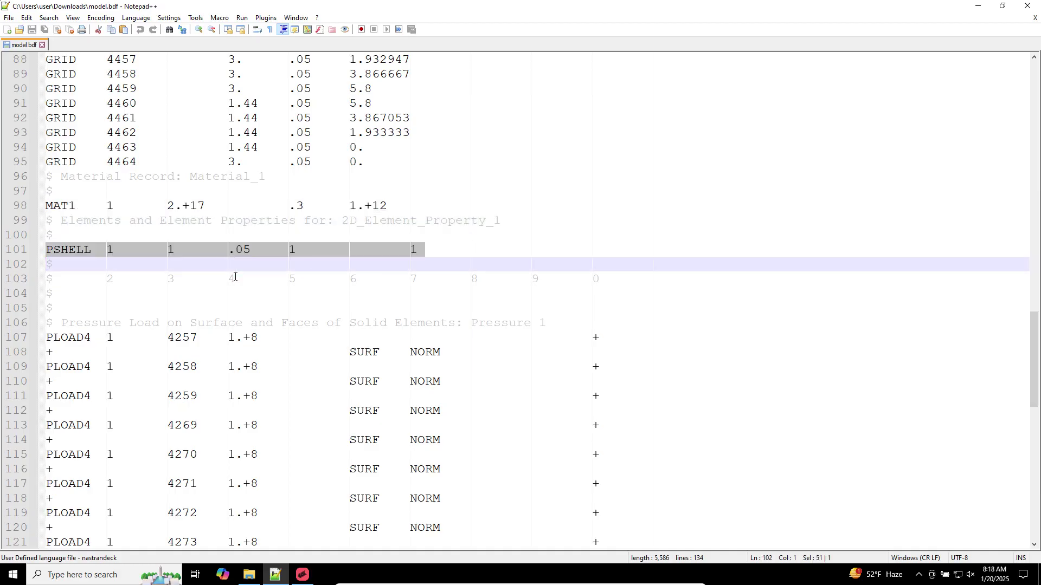
scroll(234, 277, down, 4)
drag(46, 162, 551, 465)
scroll(551, 464, down, 4)
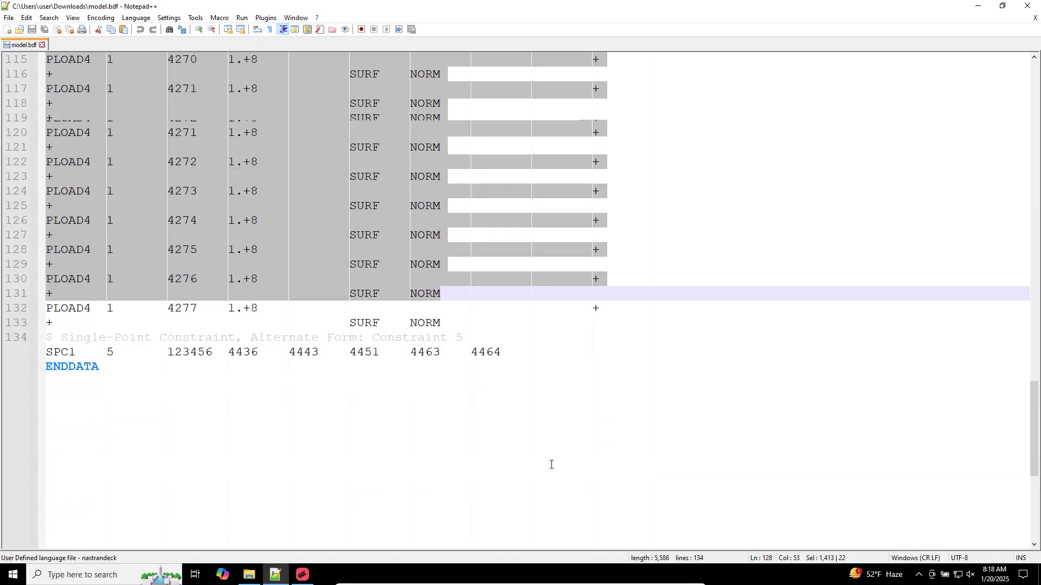
scroll(551, 465, down, 1)
triple_click(180, 263)
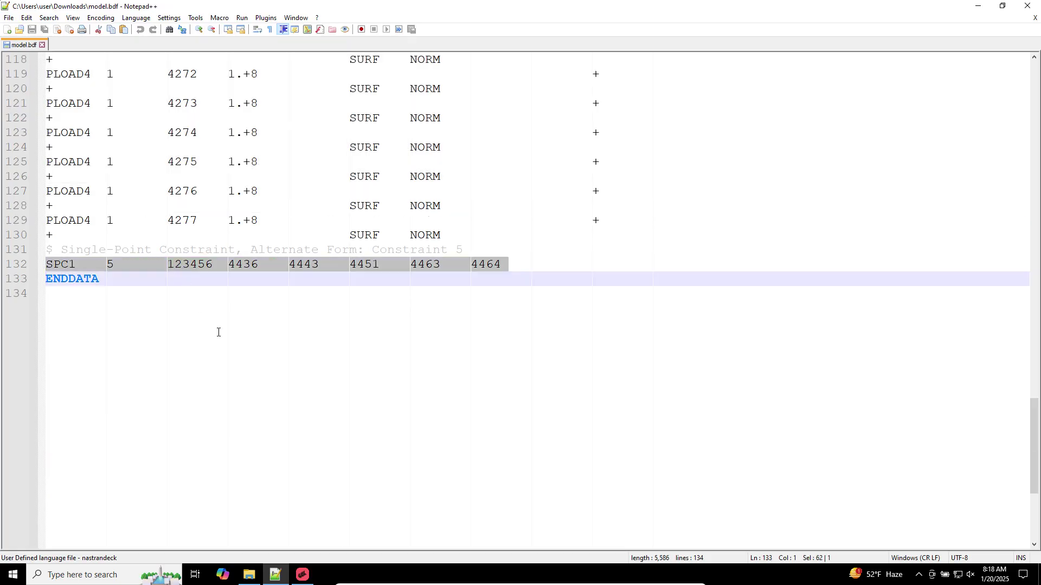
scroll(218, 332, up, 20)
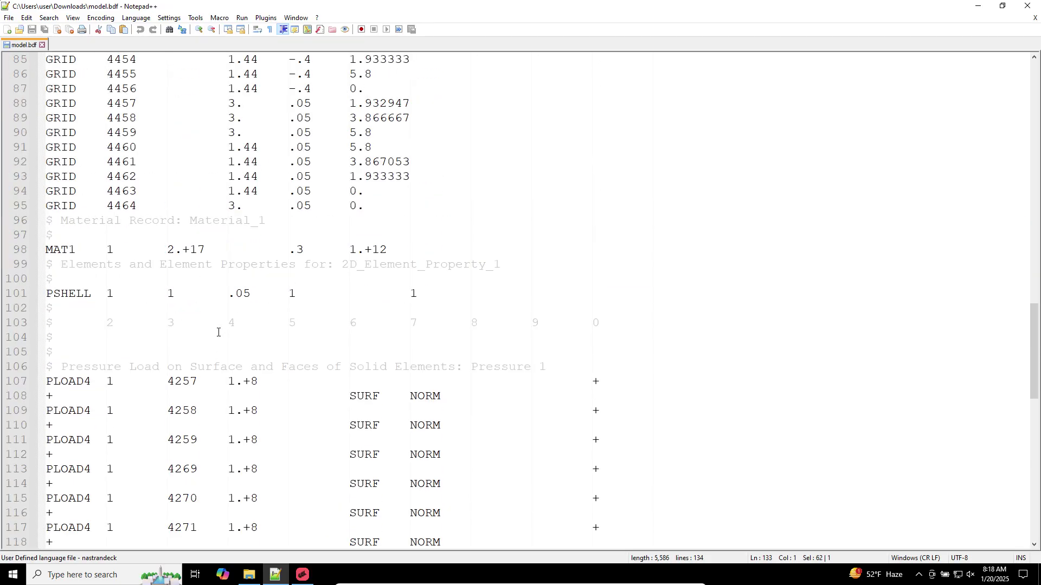
scroll(218, 332, up, 18)
scroll(218, 332, down, 4)
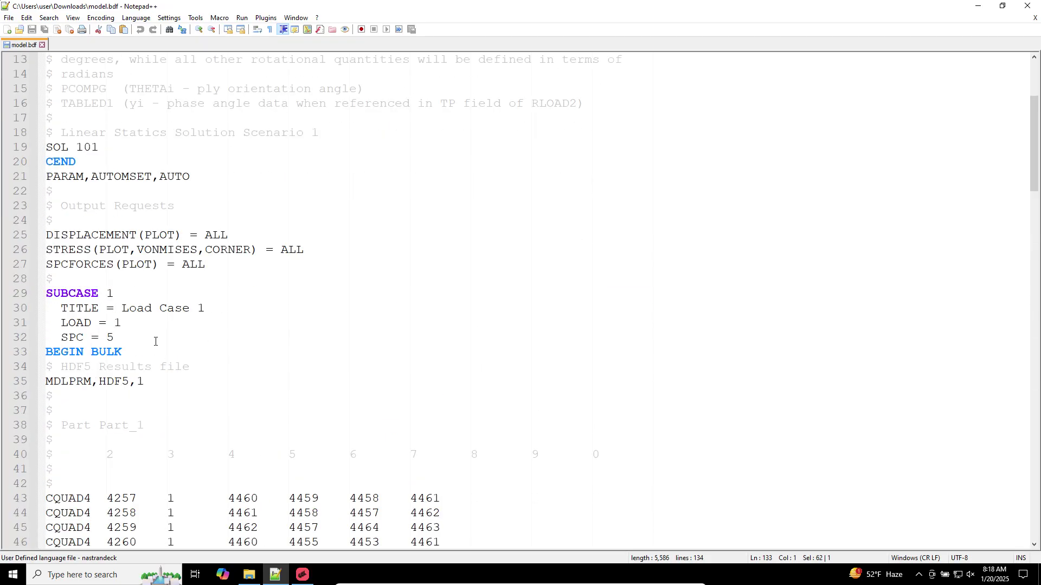
drag(218, 333, 12, 89)
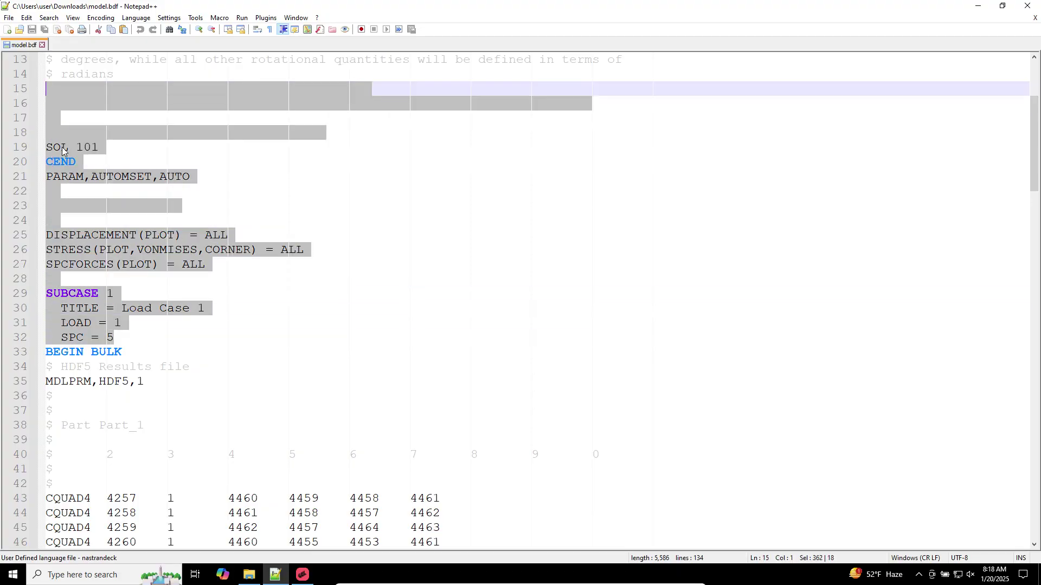
click(91, 147)
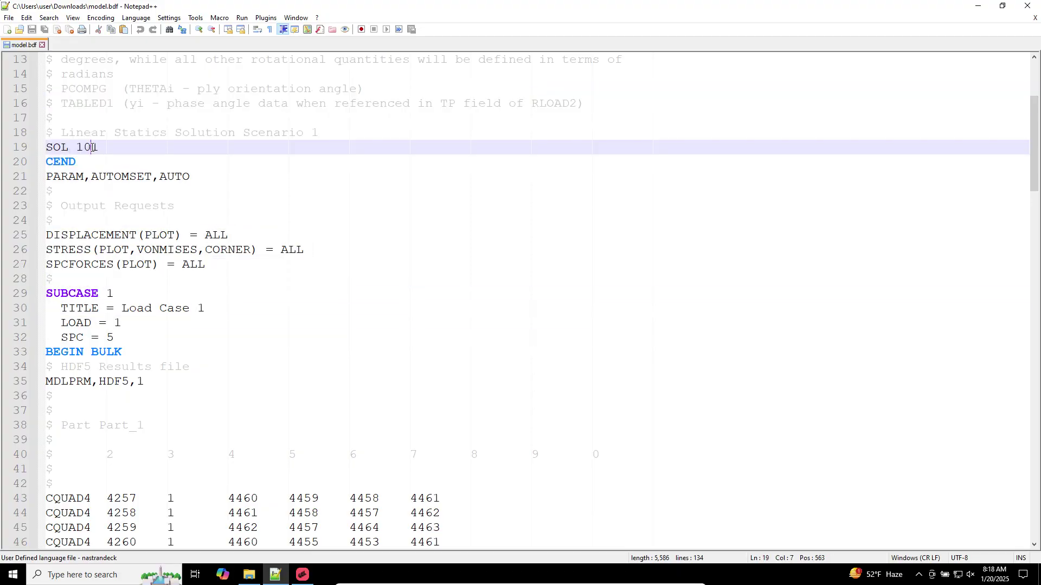
triple_click(92, 146)
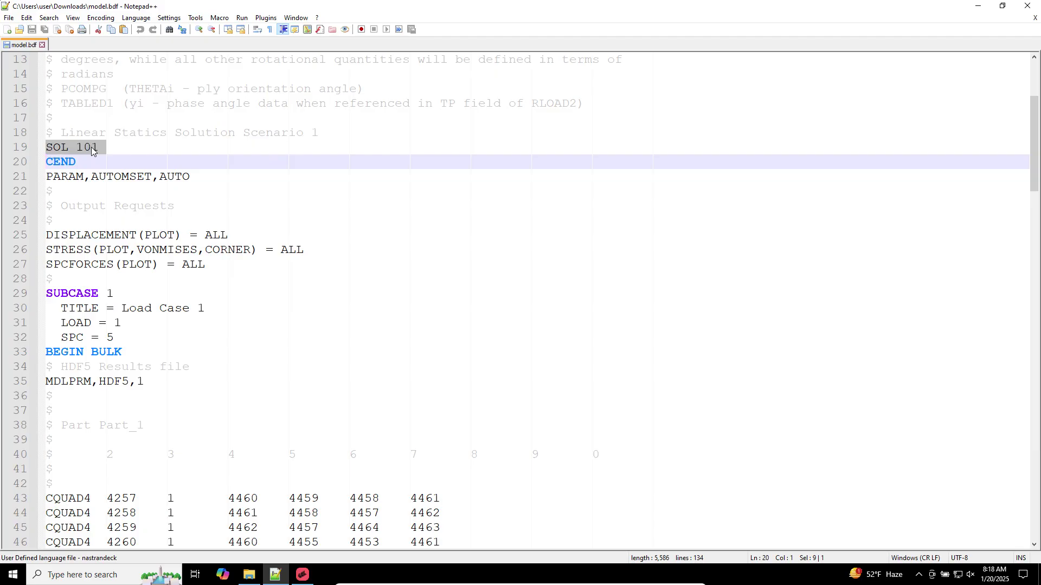
click(126, 192)
double_click(84, 235)
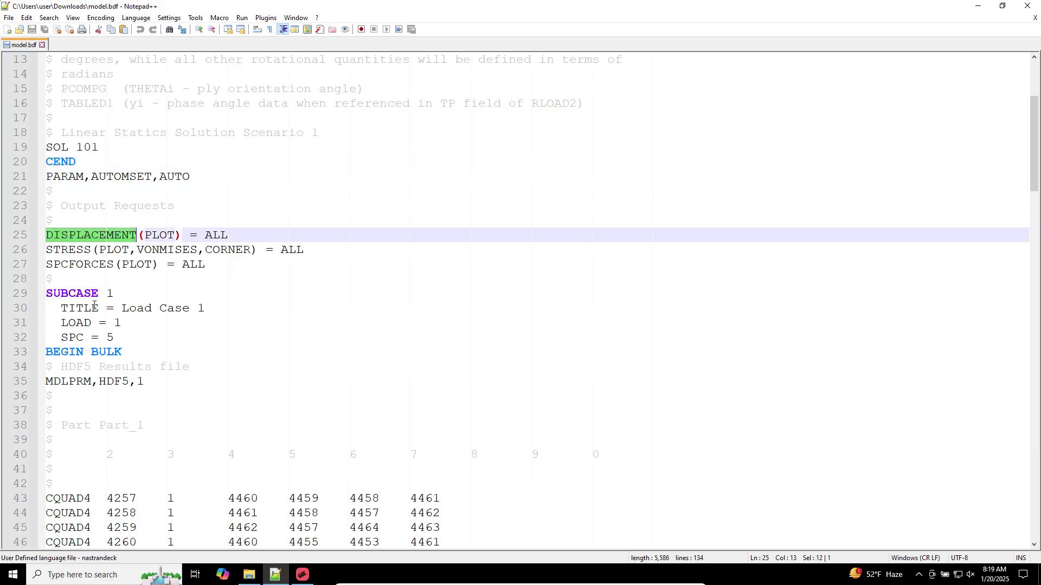
double_click(83, 250)
click(84, 264)
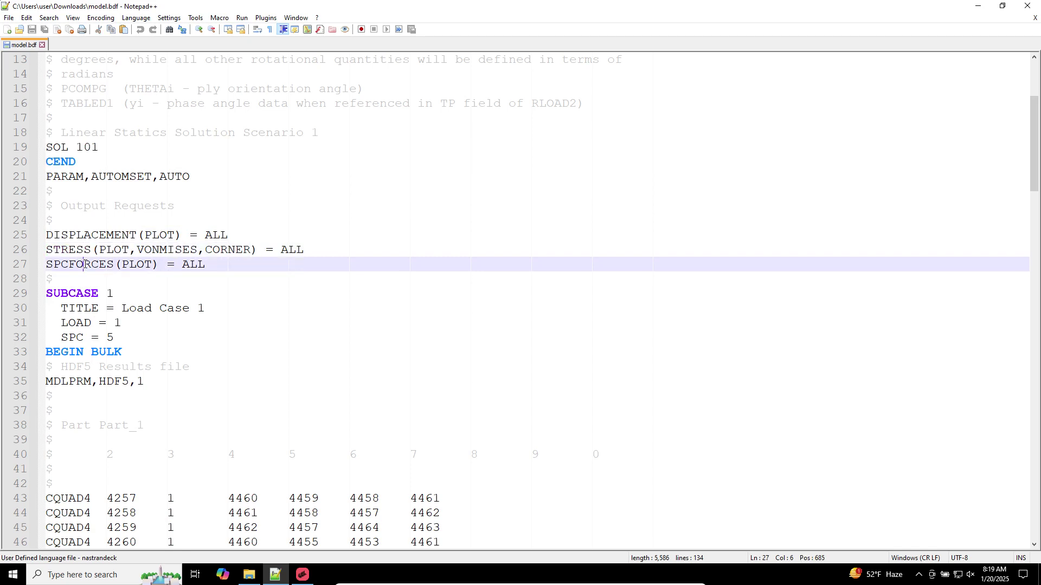
triple_click(89, 293)
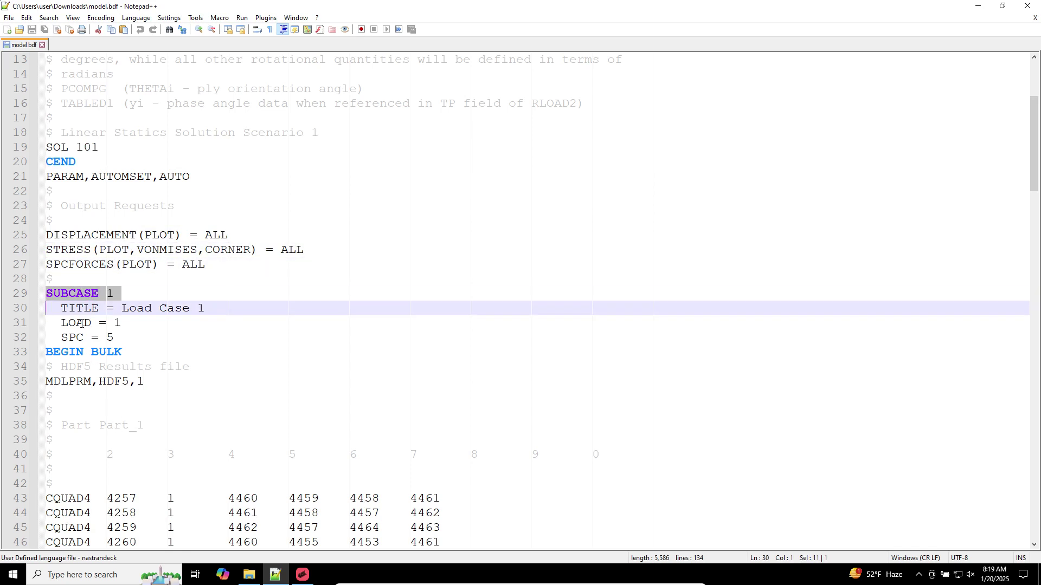
double_click(81, 324)
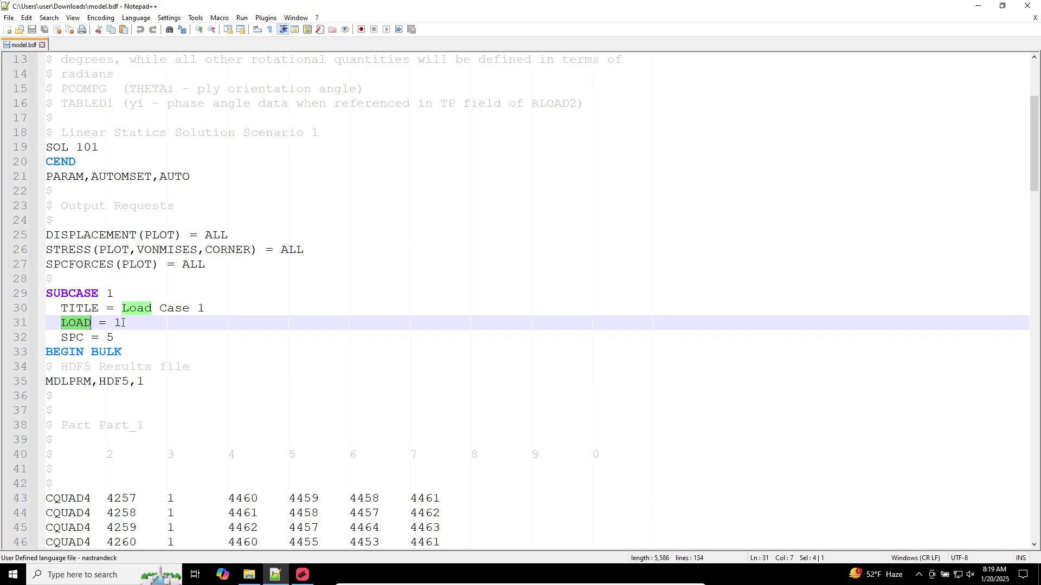
double_click(119, 323)
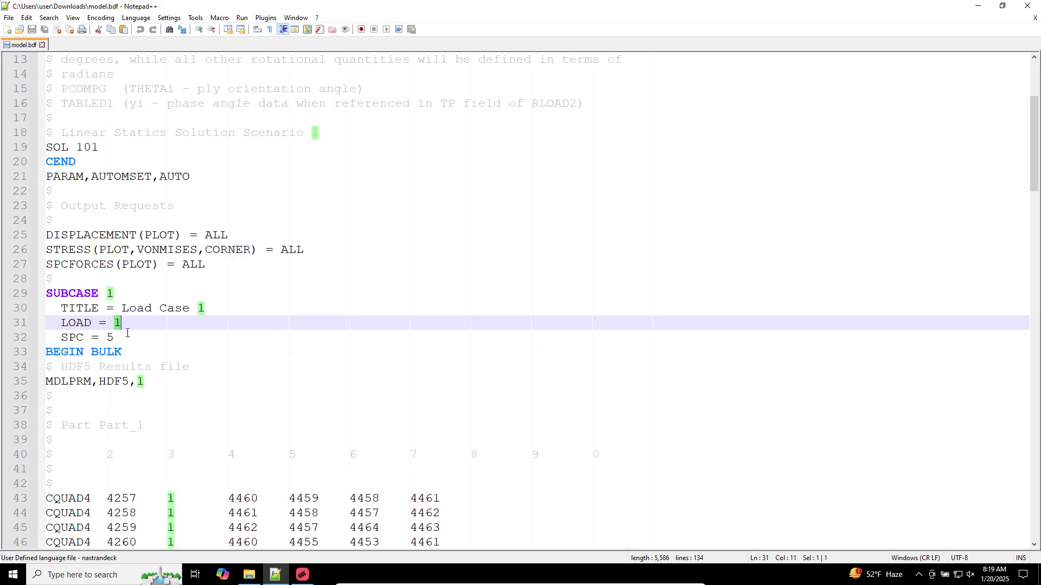
scroll(129, 345, down, 20)
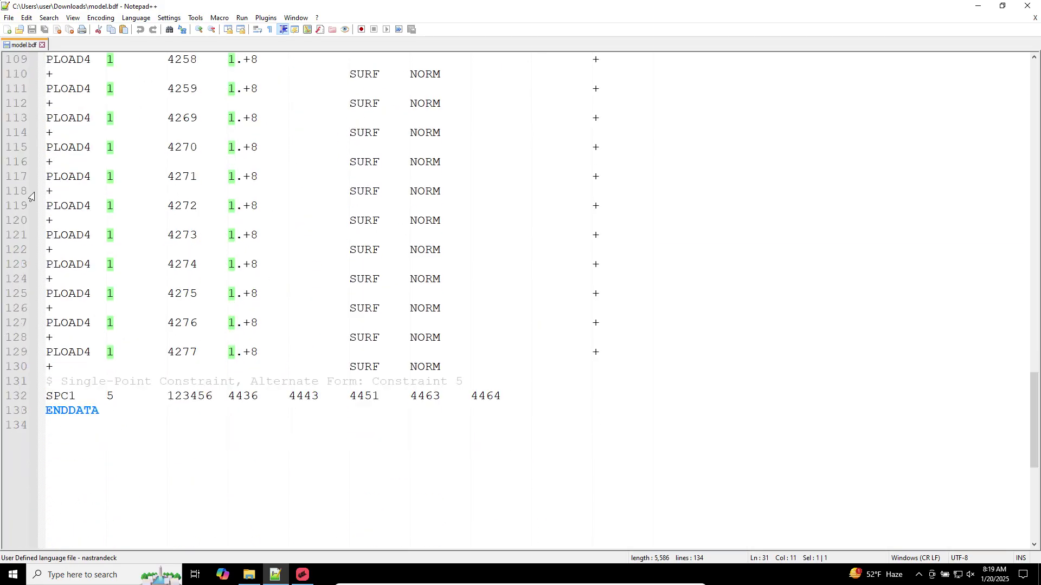
scroll(33, 209, up, 3)
scroll(32, 208, up, 1)
drag(62, 207, 563, 482)
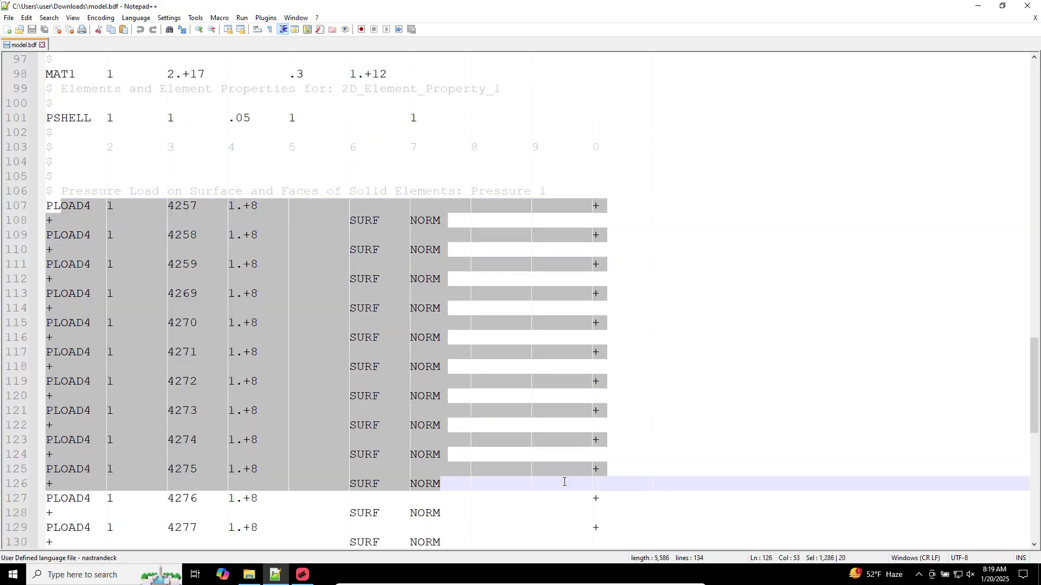
scroll(565, 484, up, 12)
scroll(113, 360, down, 3)
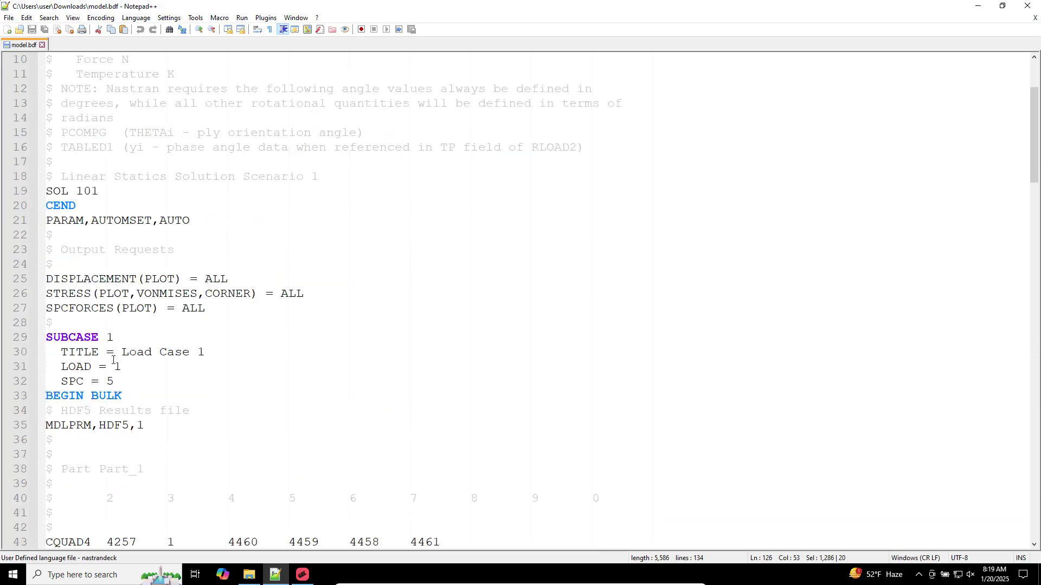
drag(105, 383, 114, 382)
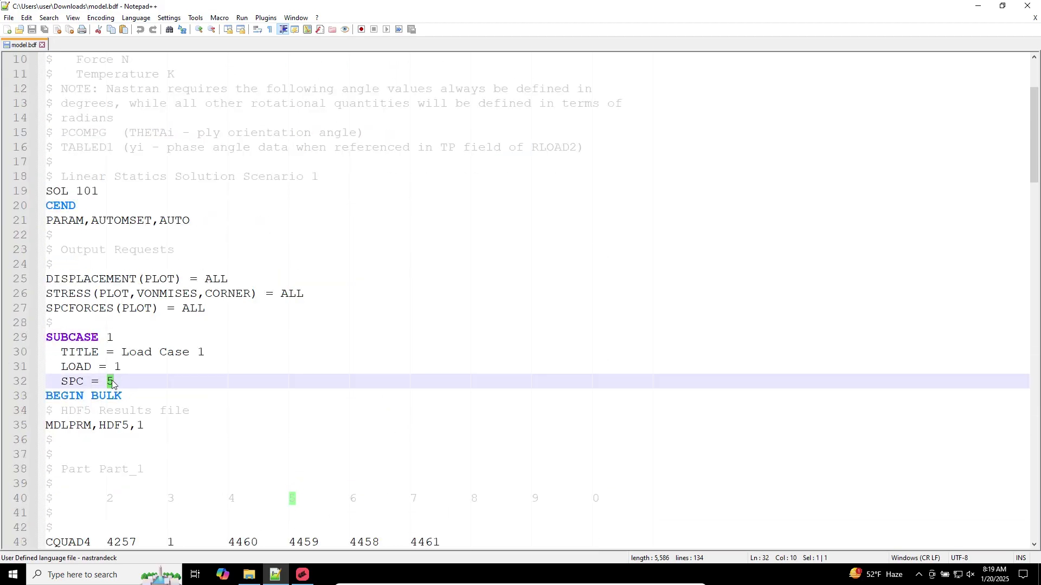
scroll(113, 379, down, 20)
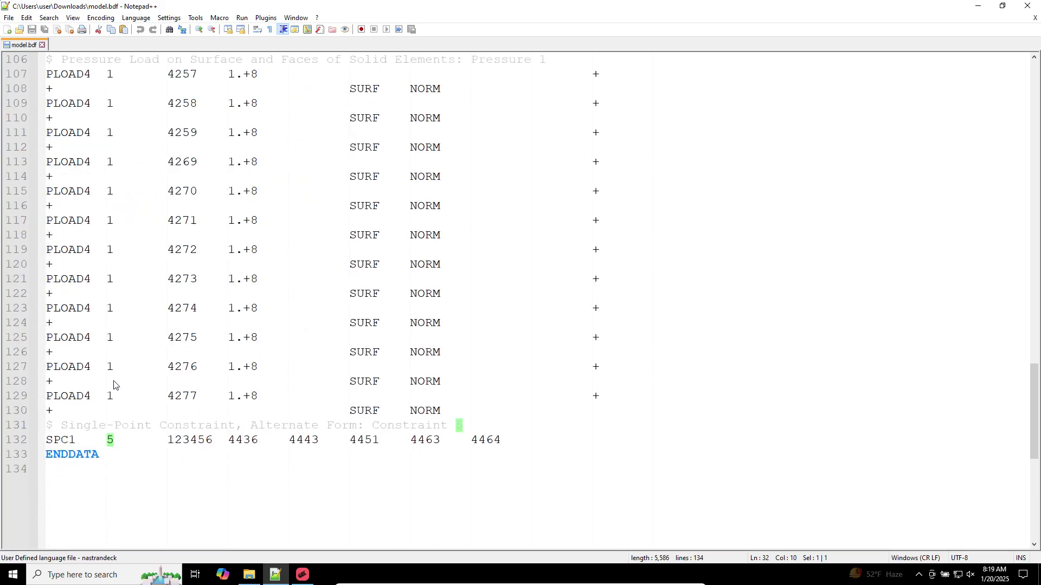
drag(105, 313, 132, 307)
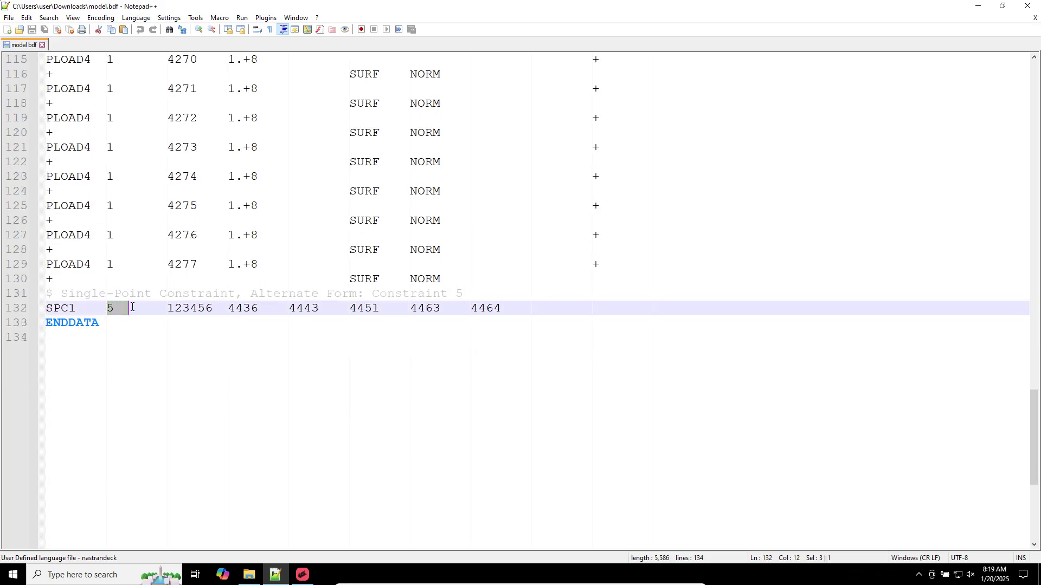
triple_click(170, 309)
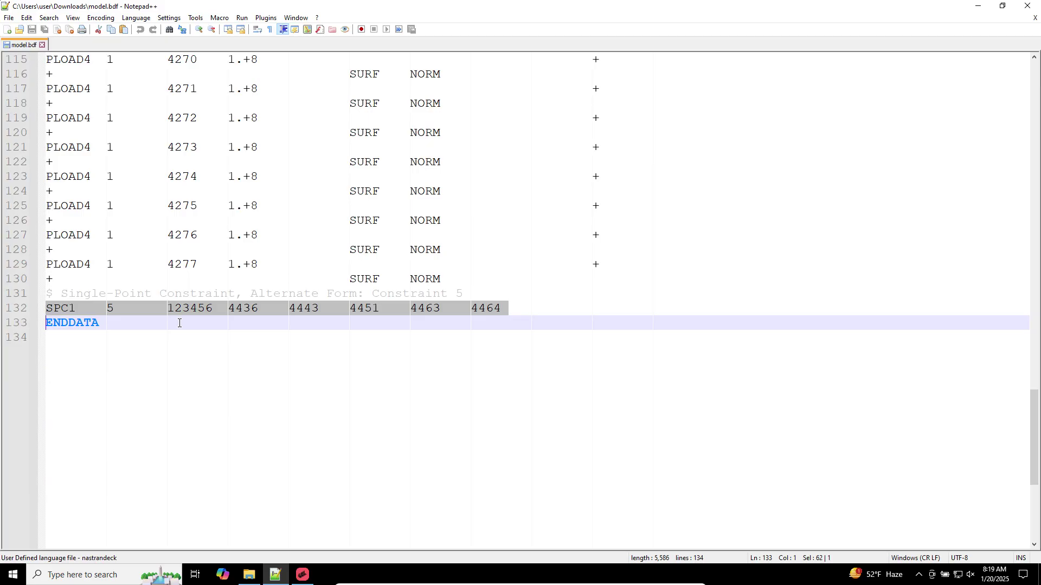
Open Load Case 1's Loads, Constraints & Initial Conditions and expand Constraints (SPC) to see Constraint 5
click(302, 575)
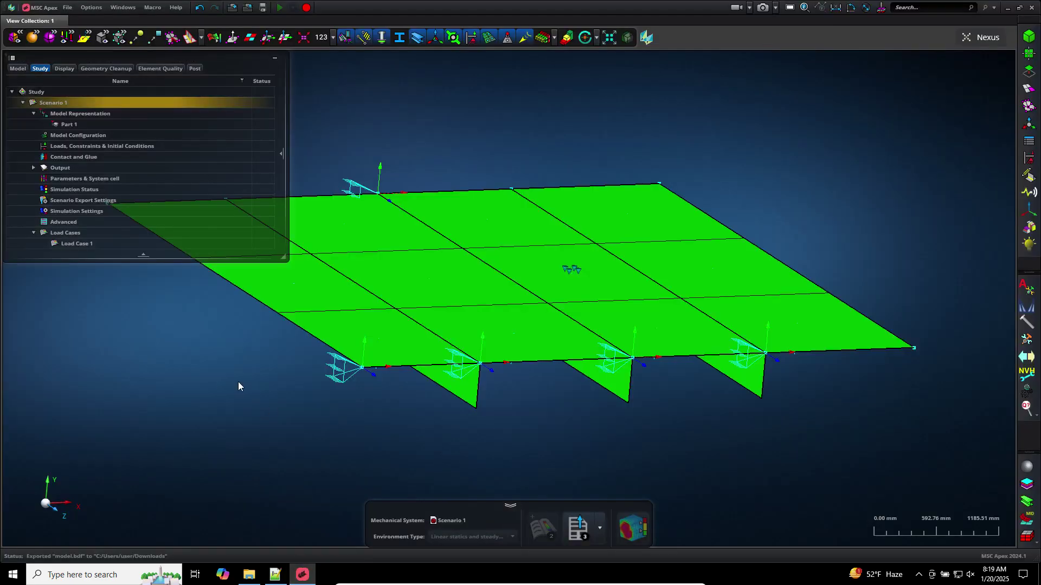
double_click(50, 148)
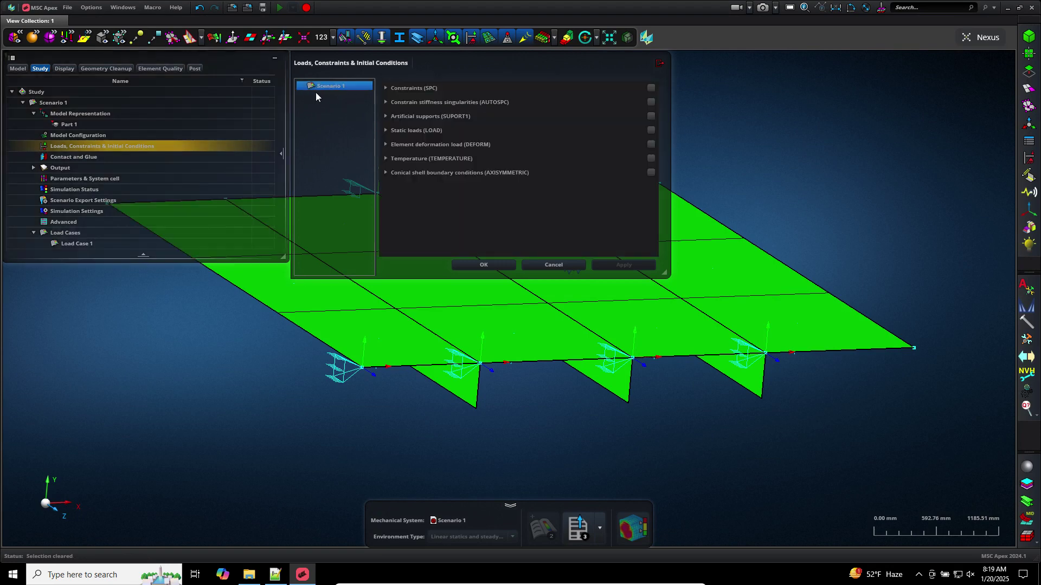
click(320, 96)
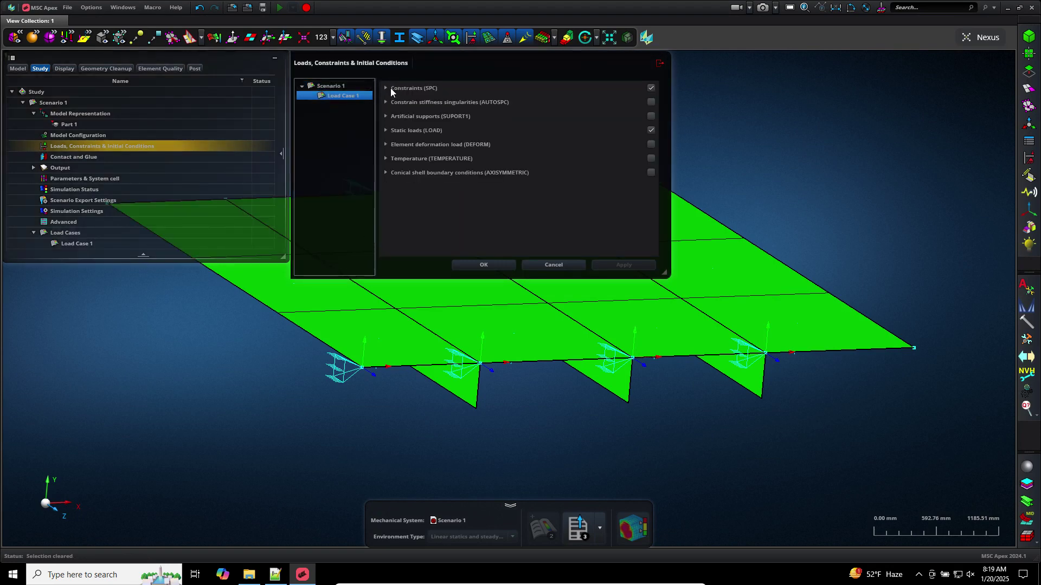
click(390, 88)
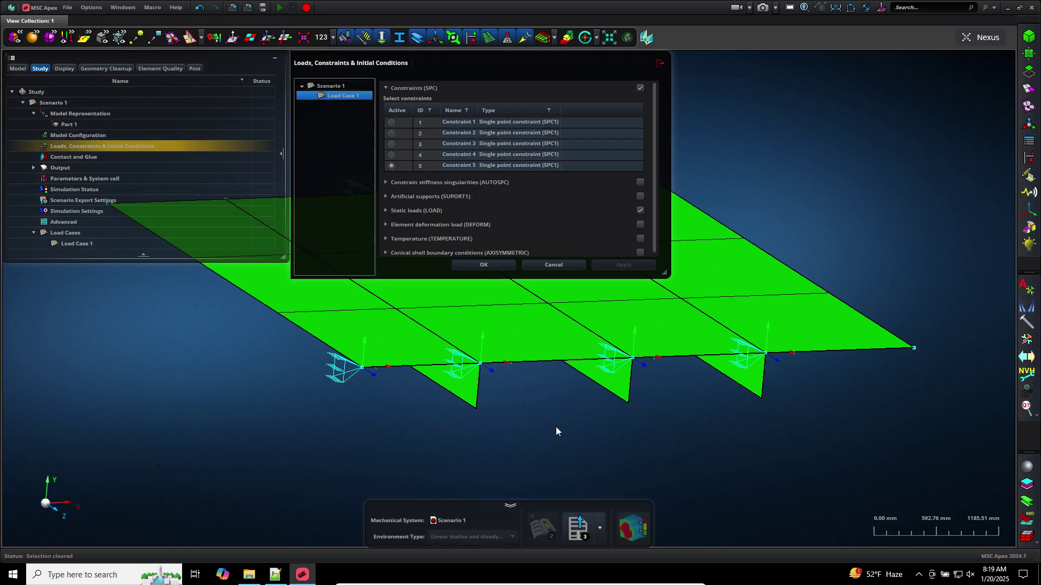
scroll(558, 440, down, 5)
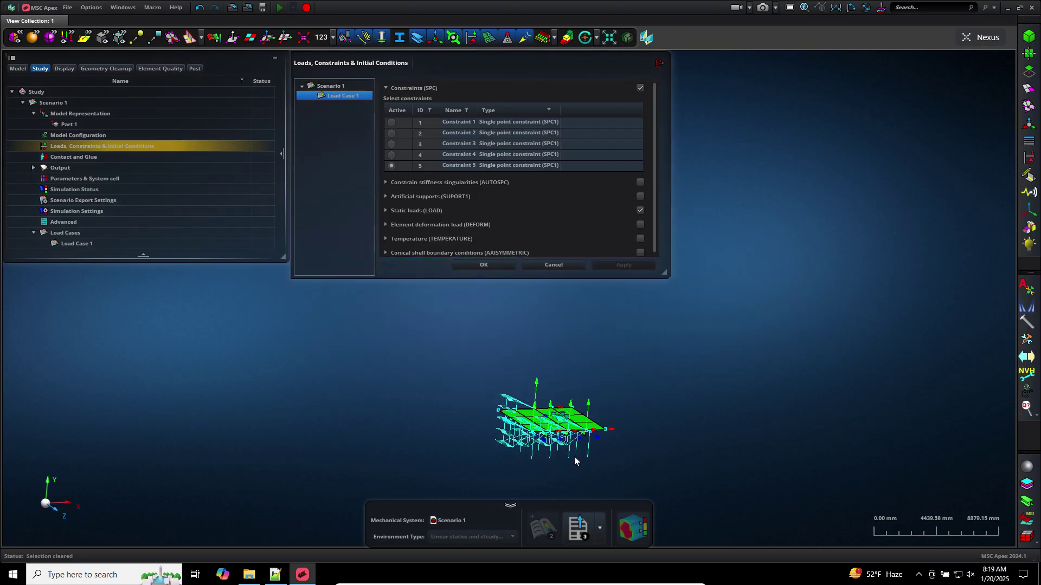
middle_drag(574, 456, 578, 458)
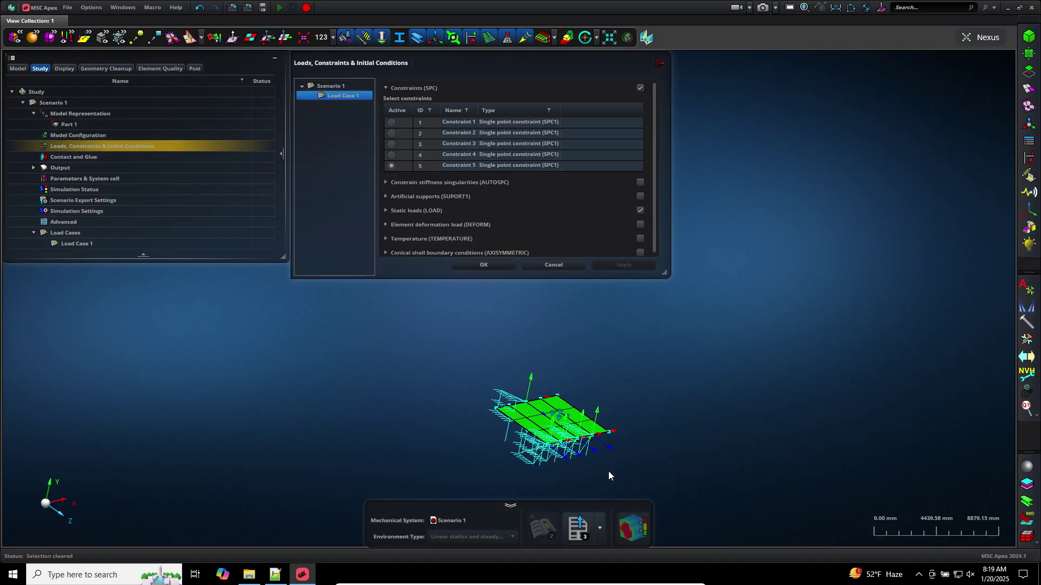
scroll(606, 469, up, 3)
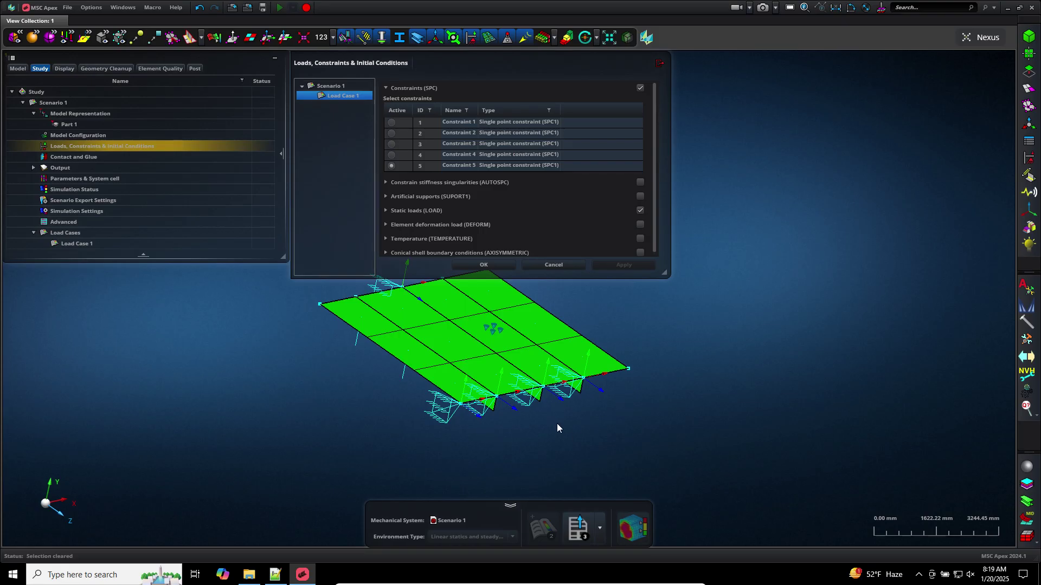
middle_drag(668, 401, 749, 458)
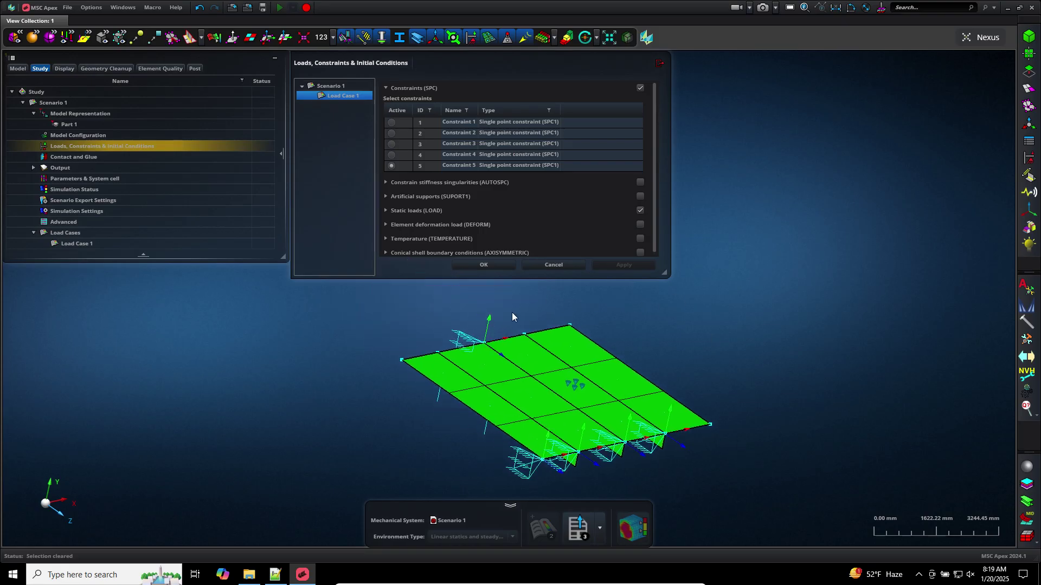
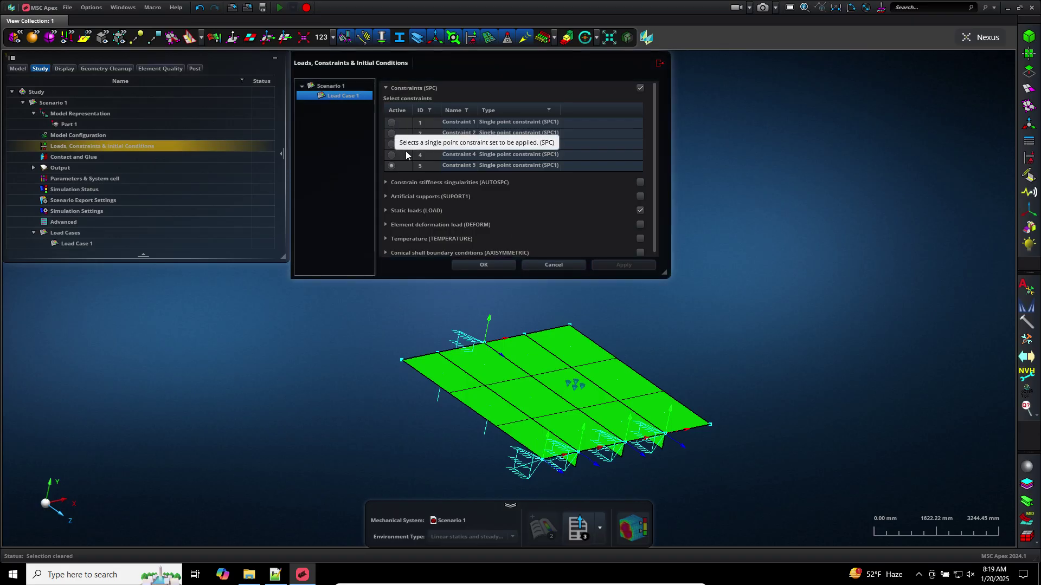
Cancel the Loads, Constraints & Initial Conditions dialog, leaving Load Case 1 unchanged
click(554, 265)
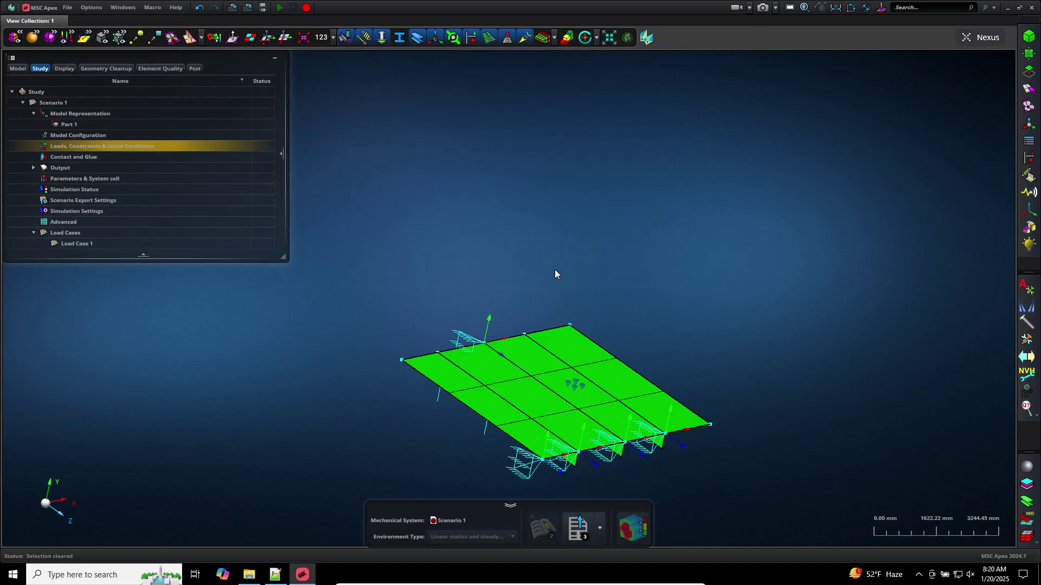
Create Constraint Combination 1 with Constraints 1, 2, 3, 4 and 5 marked Active
click(1028, 158)
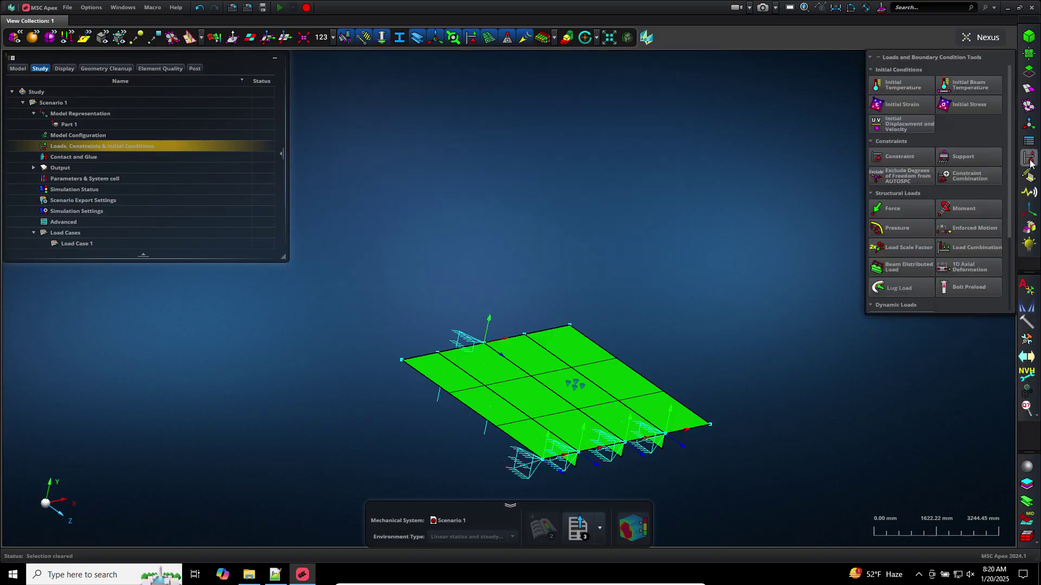
click(949, 178)
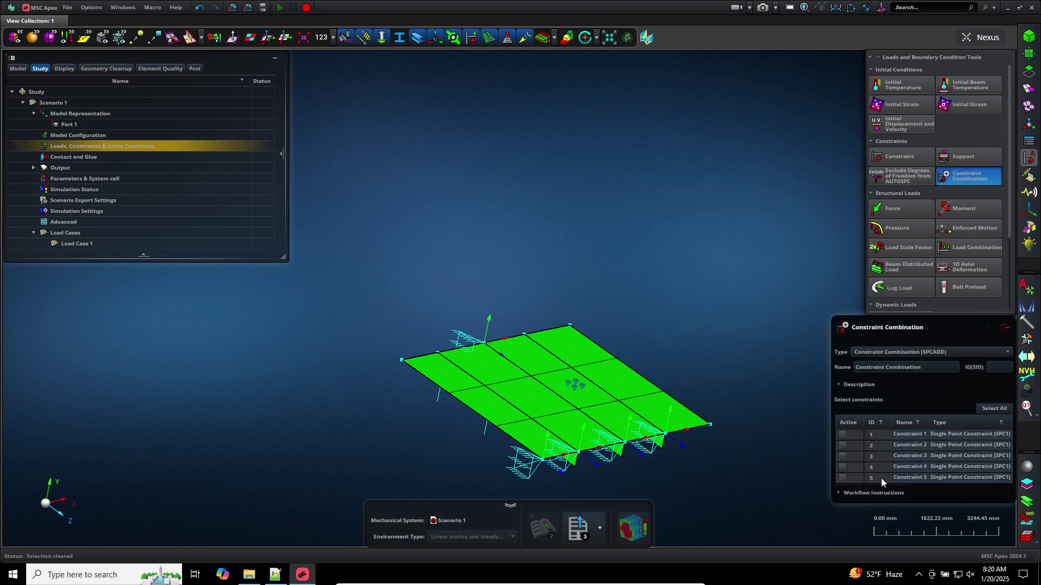
click(842, 478)
click(843, 468)
click(842, 456)
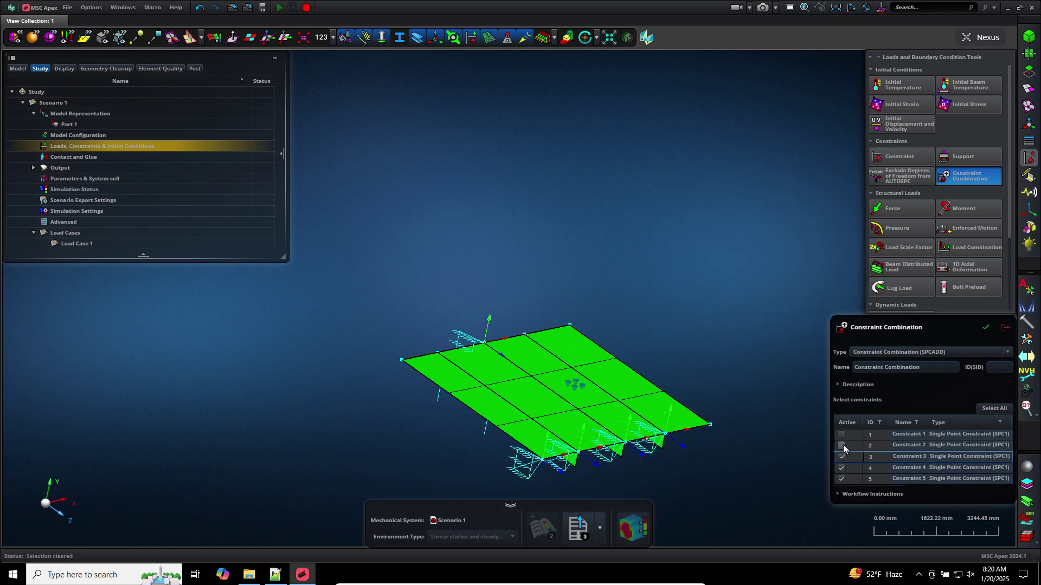
click(842, 446)
click(843, 436)
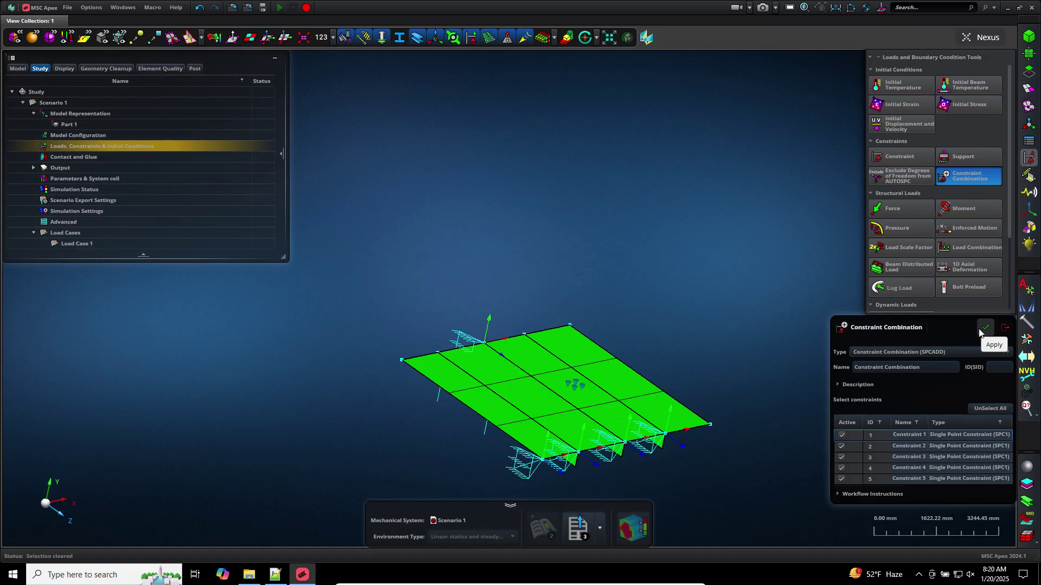
click(984, 328)
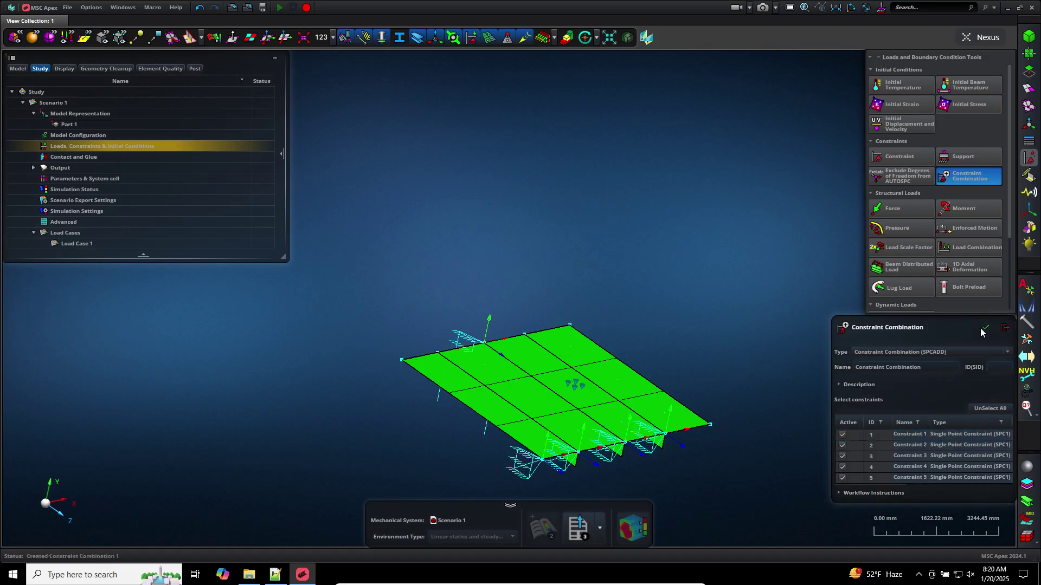
click(17, 69)
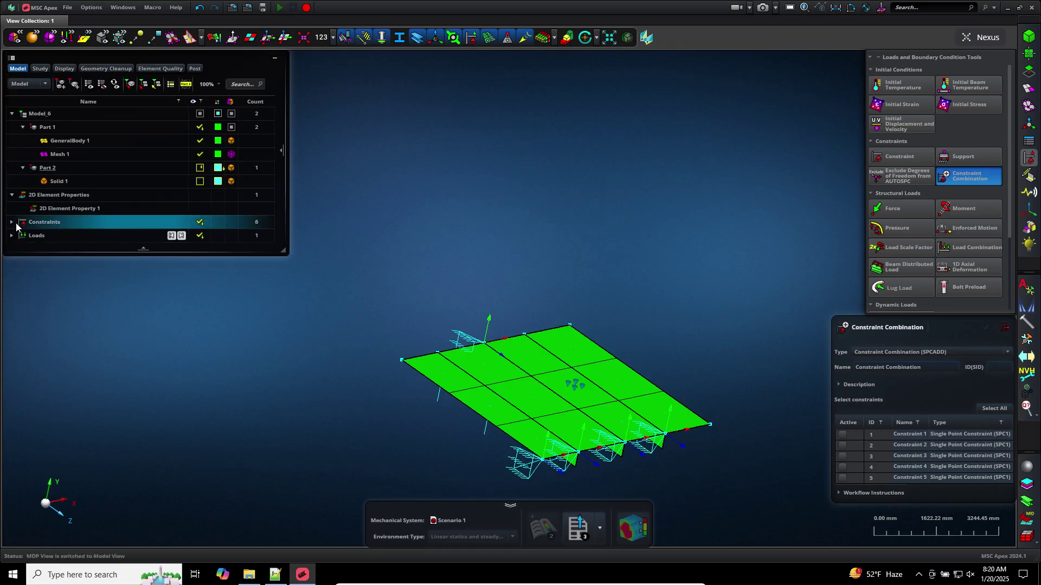
click(11, 222)
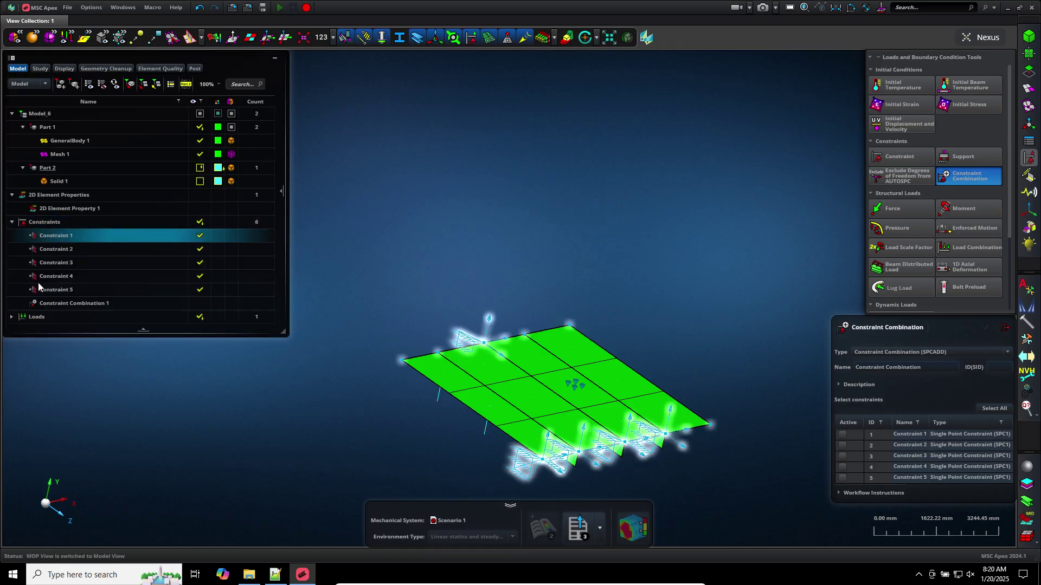
click(81, 226)
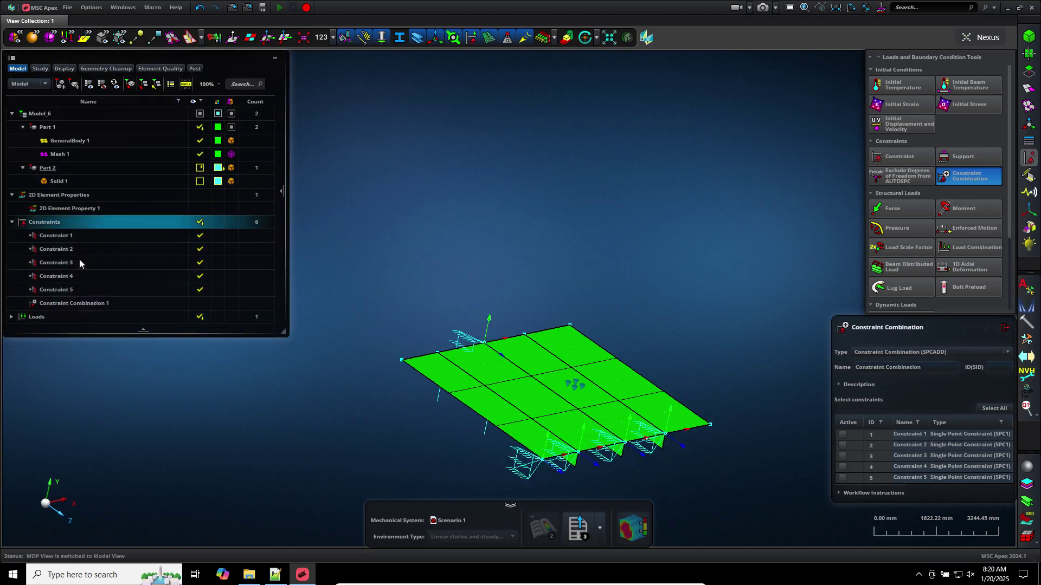
click(90, 304)
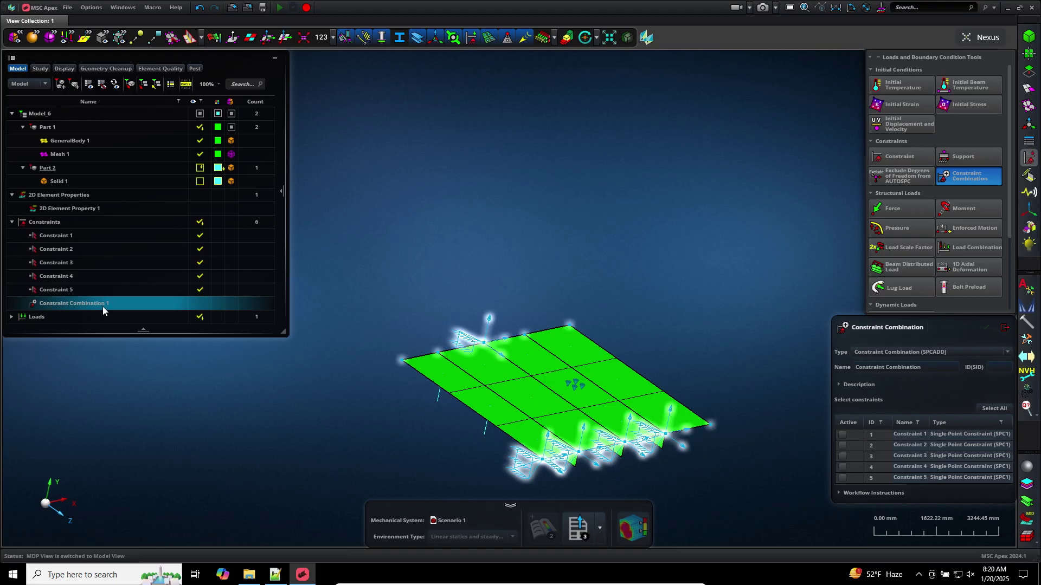
click(197, 304)
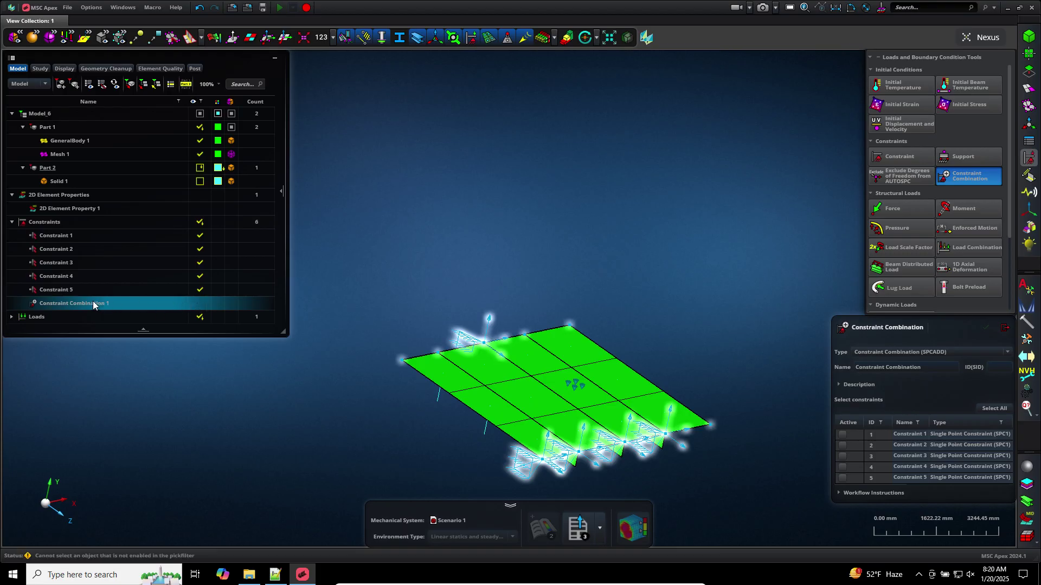
click(39, 68)
In Scenario 1's Loads, Constraints & Initial Conditions, set Constraint Combination 1 as the active SPC
click(56, 147)
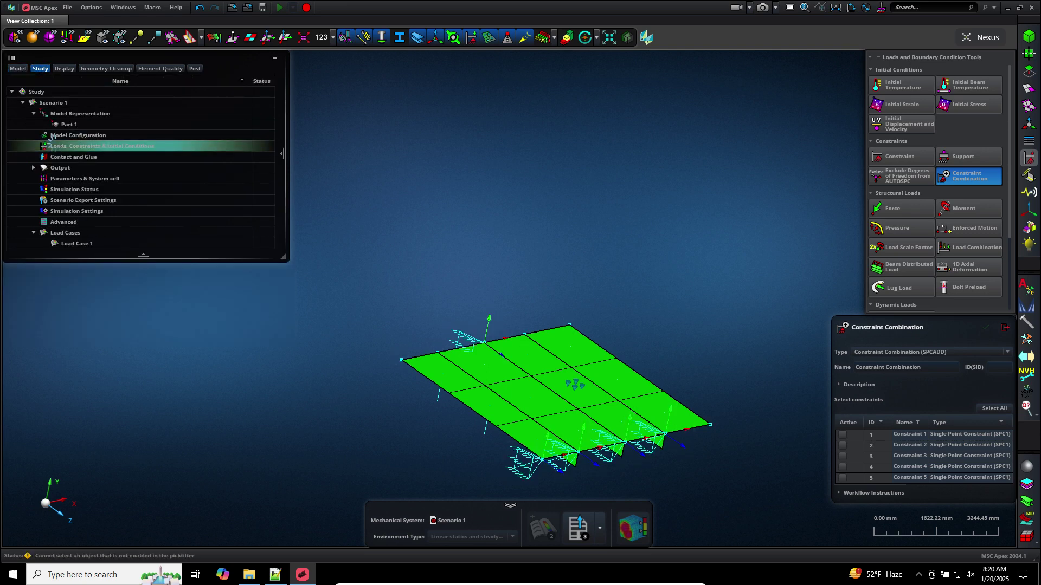
double_click(56, 147)
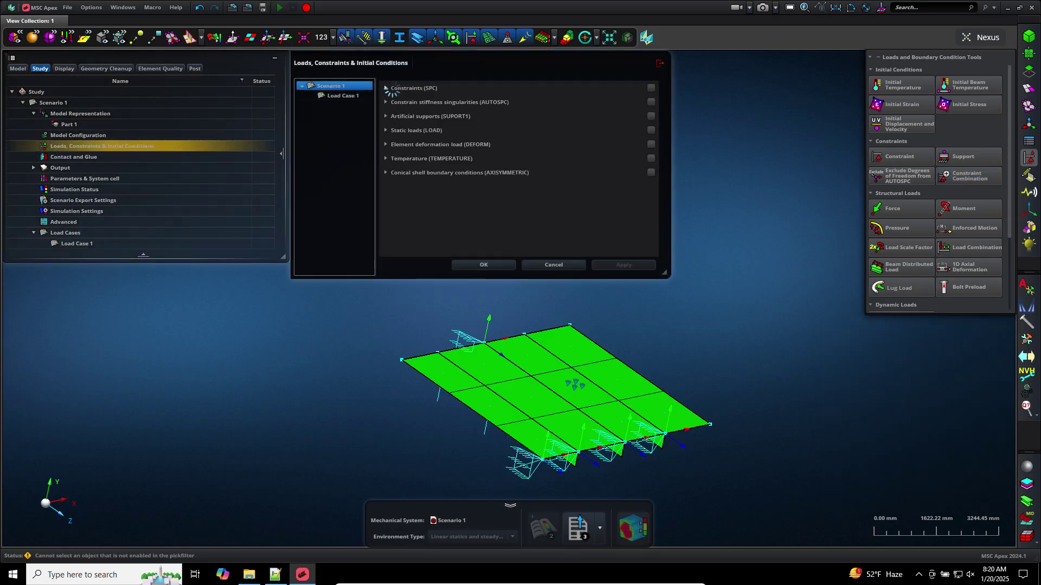
click(387, 88)
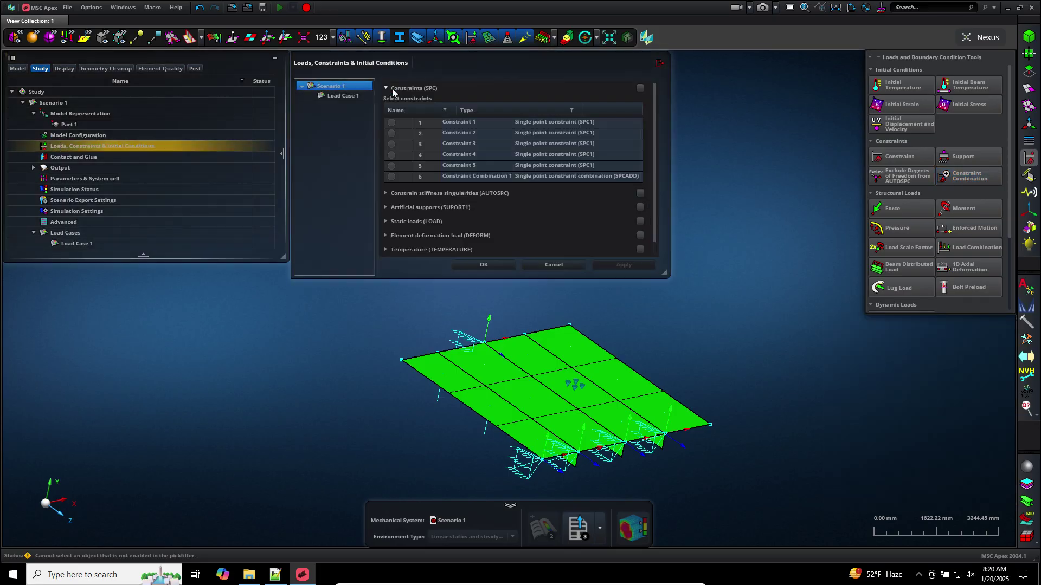
click(397, 177)
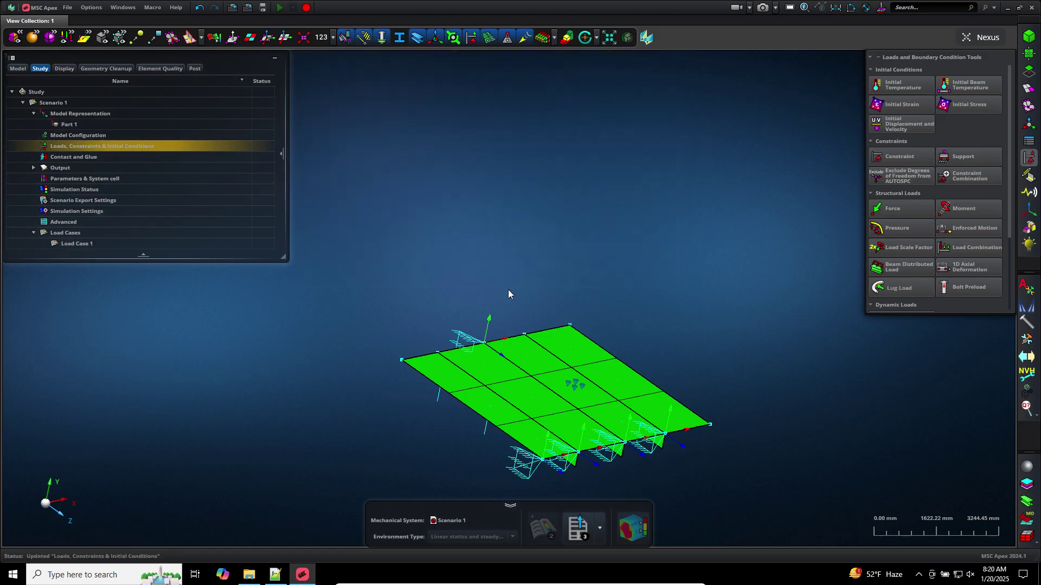
Export Scenario 1 as a Nastran deck, replacing model.bdf in Downloads
click(583, 526)
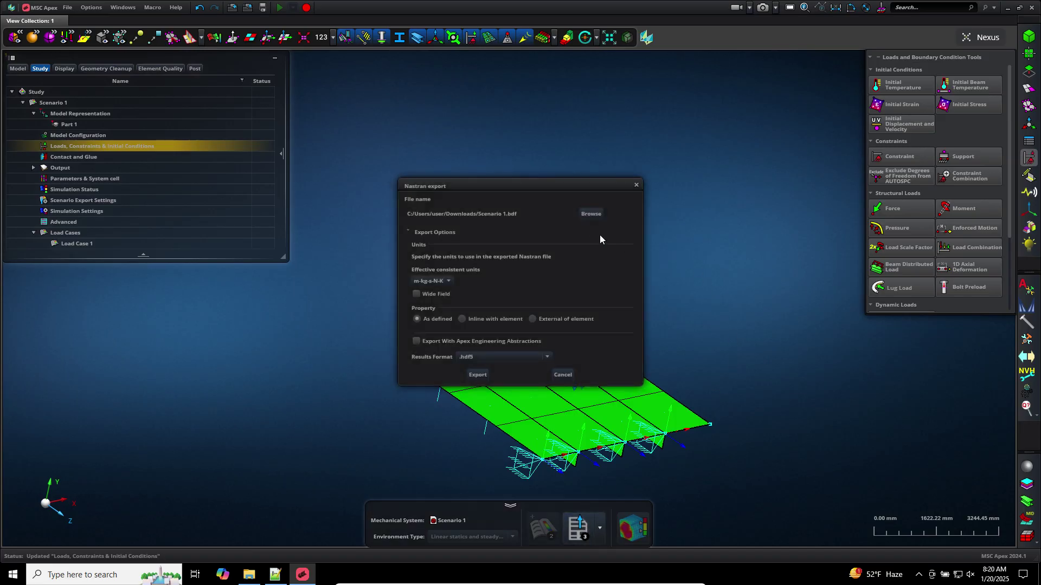
click(591, 214)
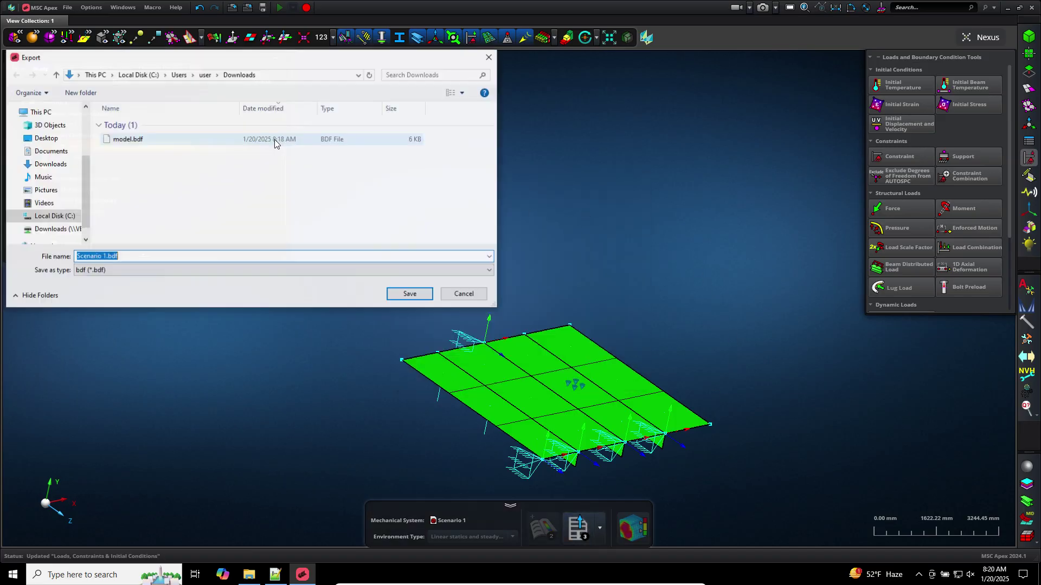
click(128, 139)
click(410, 294)
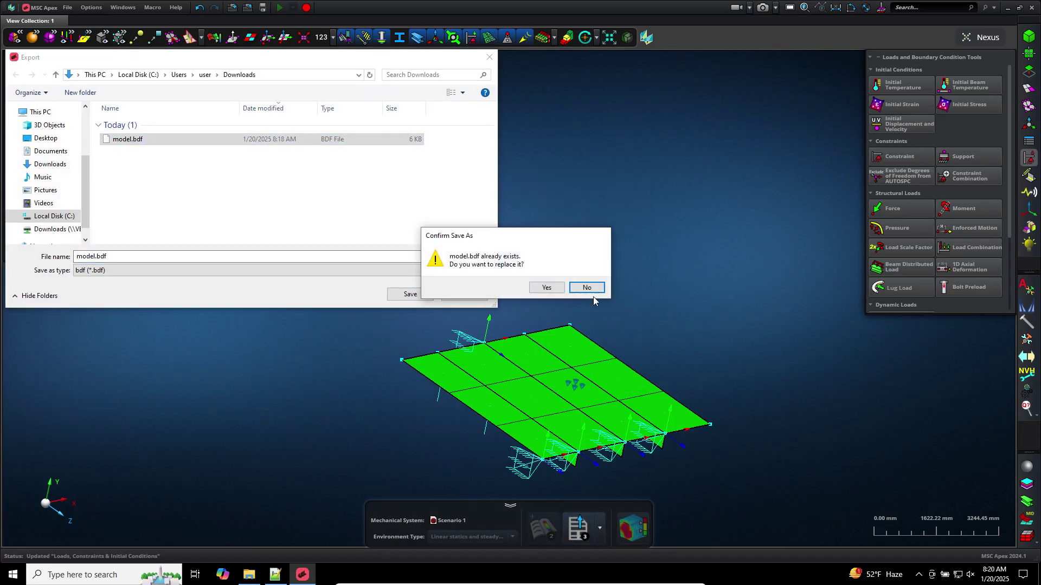
click(560, 293)
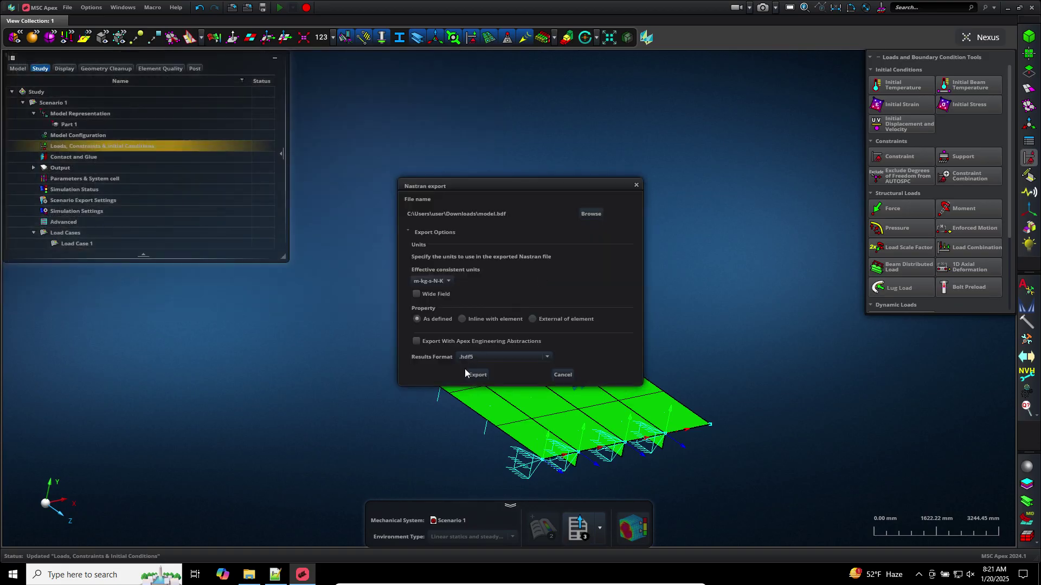
click(475, 374)
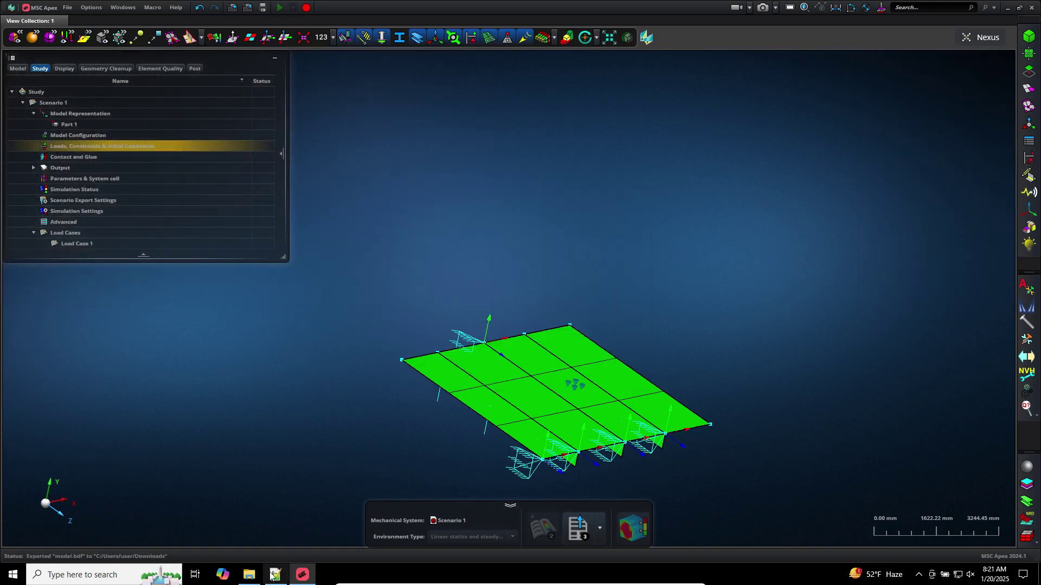
click(275, 574)
Scroll through model.bdf and highlight every occurrence of the value 5 to inspect the constraint sets
scroll(259, 382, up, 20)
scroll(260, 381, up, 9)
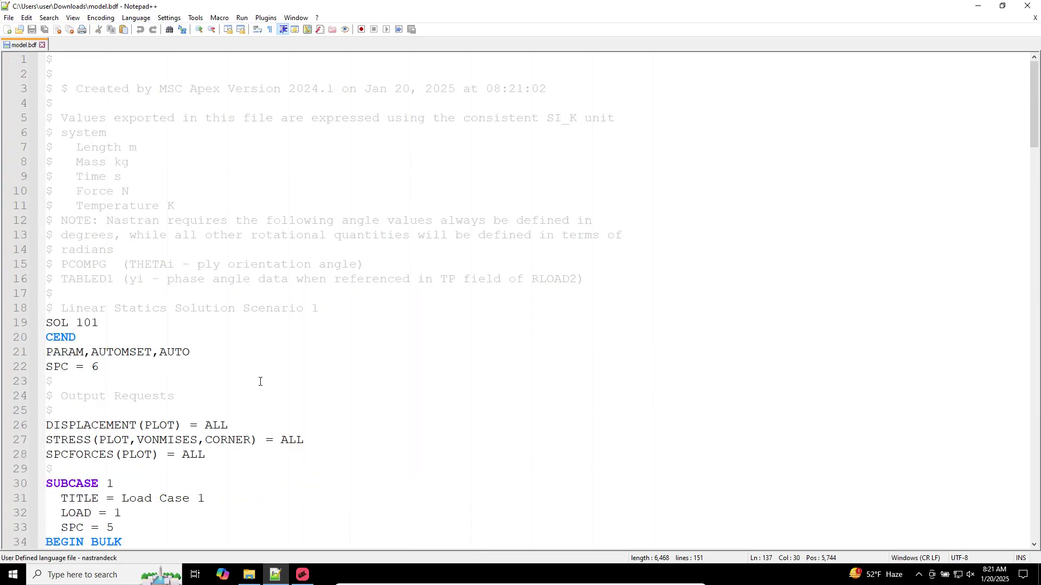
scroll(248, 376, down, 2)
scroll(249, 376, up, 1)
scroll(80, 455, down, 2)
scroll(93, 375, down, 1)
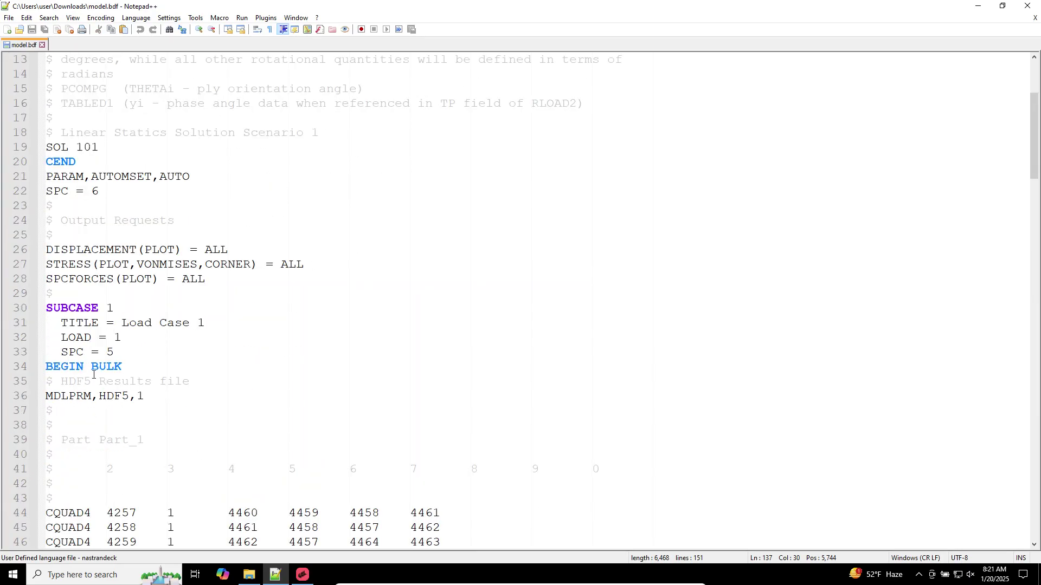
double_click(109, 352)
scroll(168, 363, down, 20)
scroll(167, 363, up, 3)
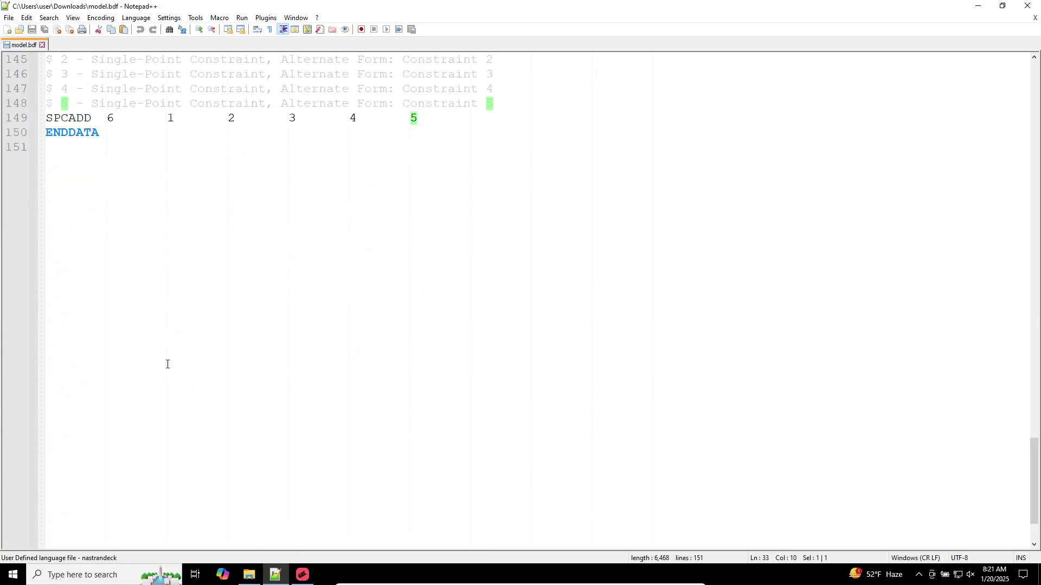
scroll(105, 185, up, 4)
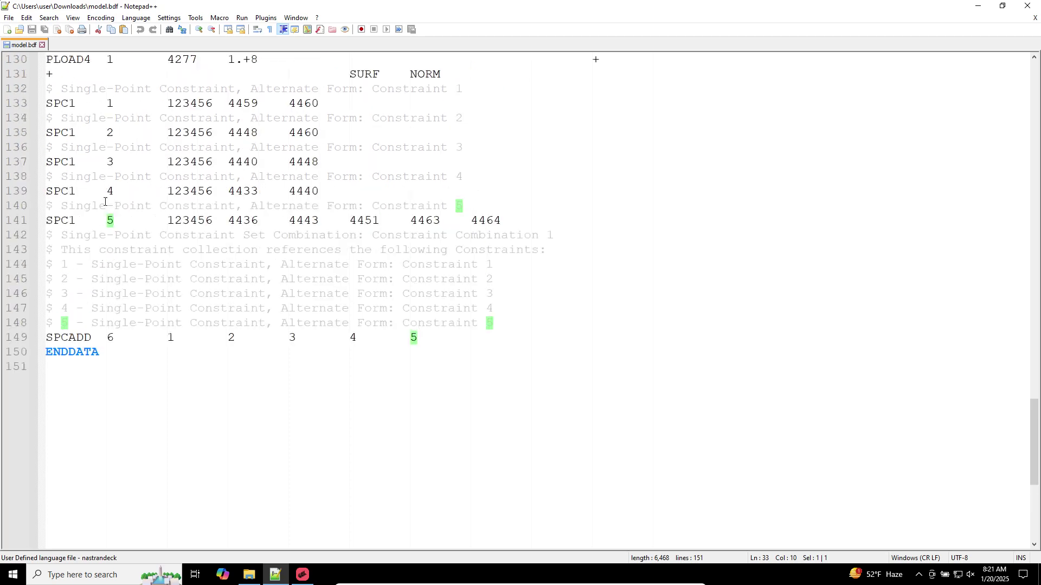
click(114, 236)
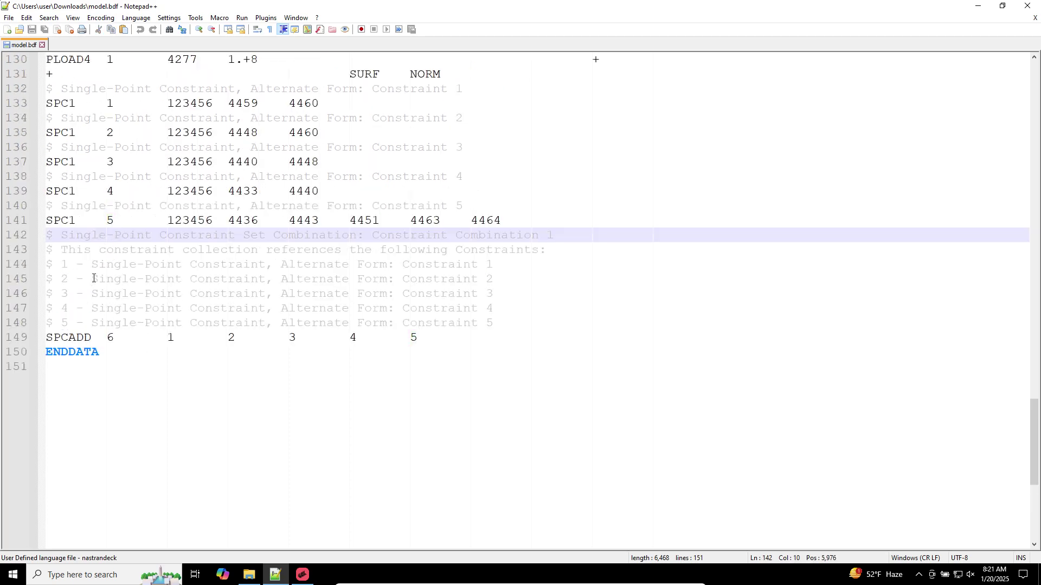
Highlight every SPC reference in model.bdf, then return to MSC Apex
scroll(231, 350, up, 20)
scroll(139, 355, down, 2)
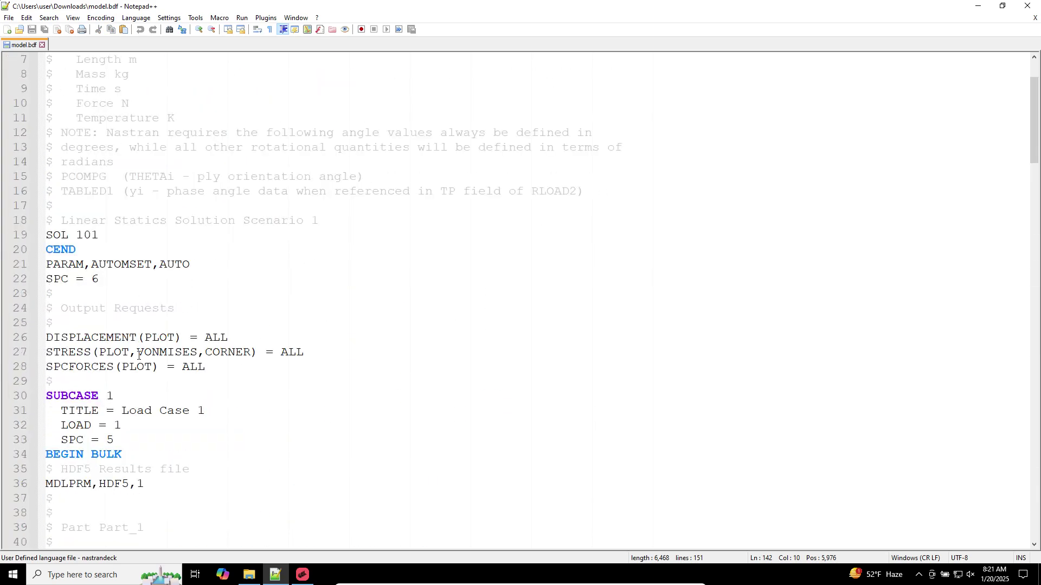
double_click(73, 439)
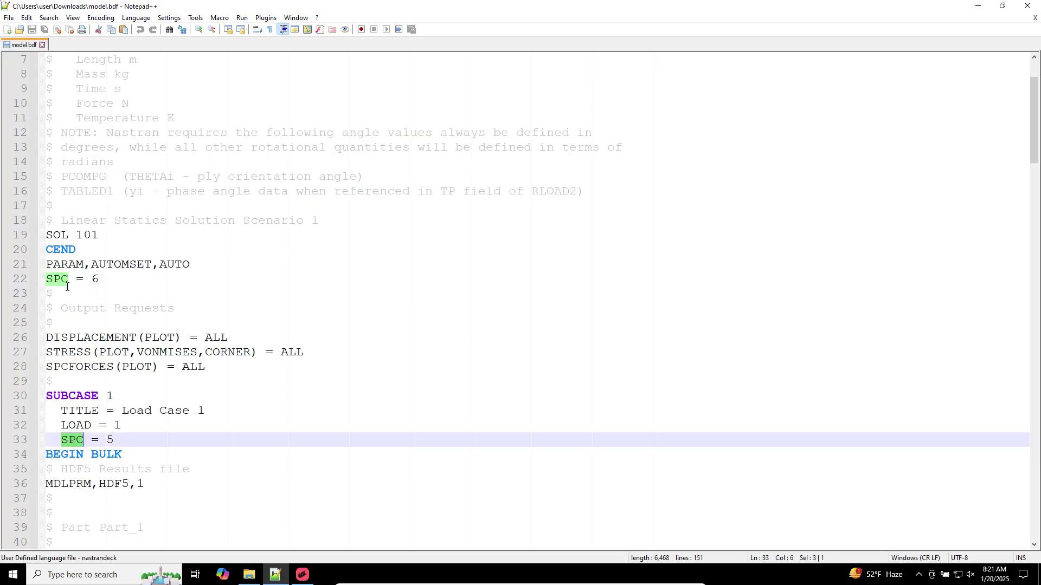
click(303, 575)
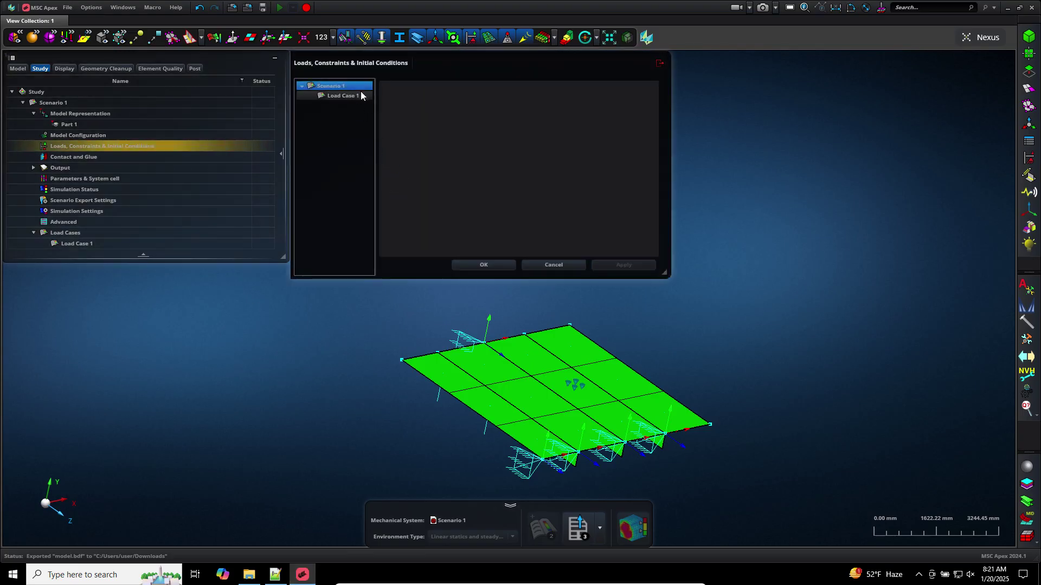
Turn off the scenario-level constraint set in Scenario 1 and apply
click(354, 94)
click(346, 86)
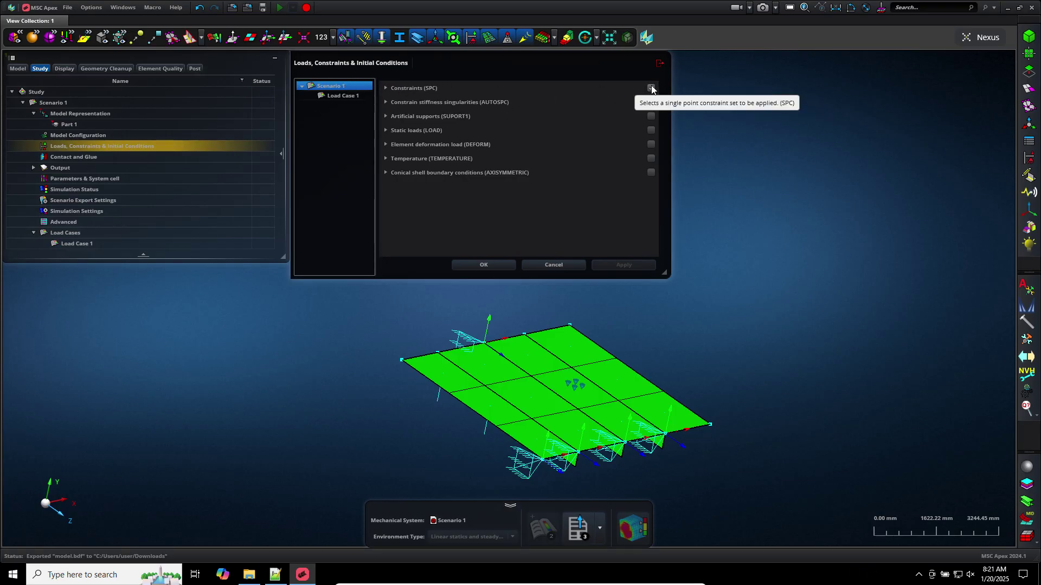
click(651, 88)
click(607, 264)
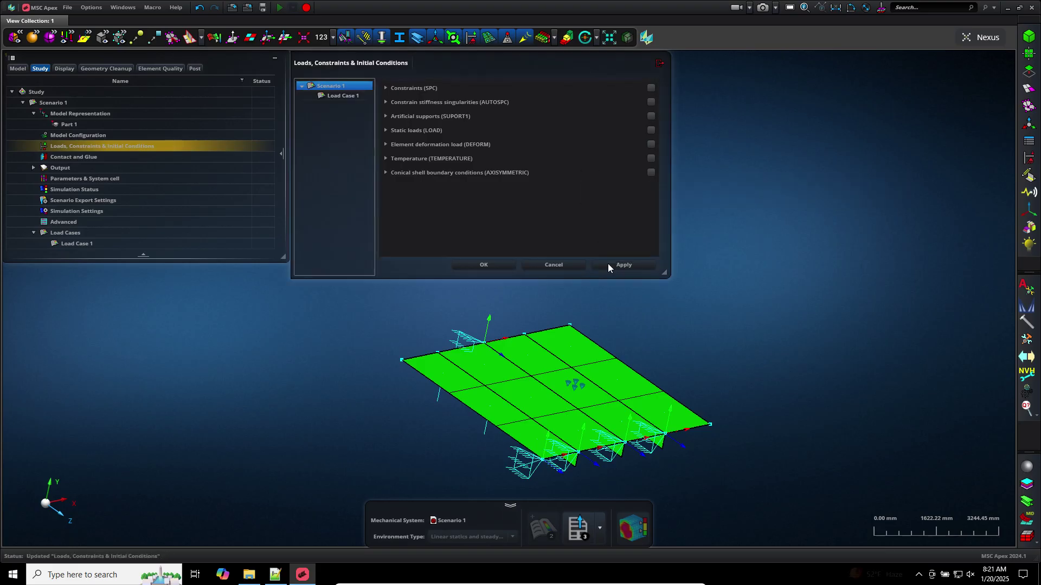
Make Constraint Combination 1 the active SPC set for Load Case 1
click(343, 96)
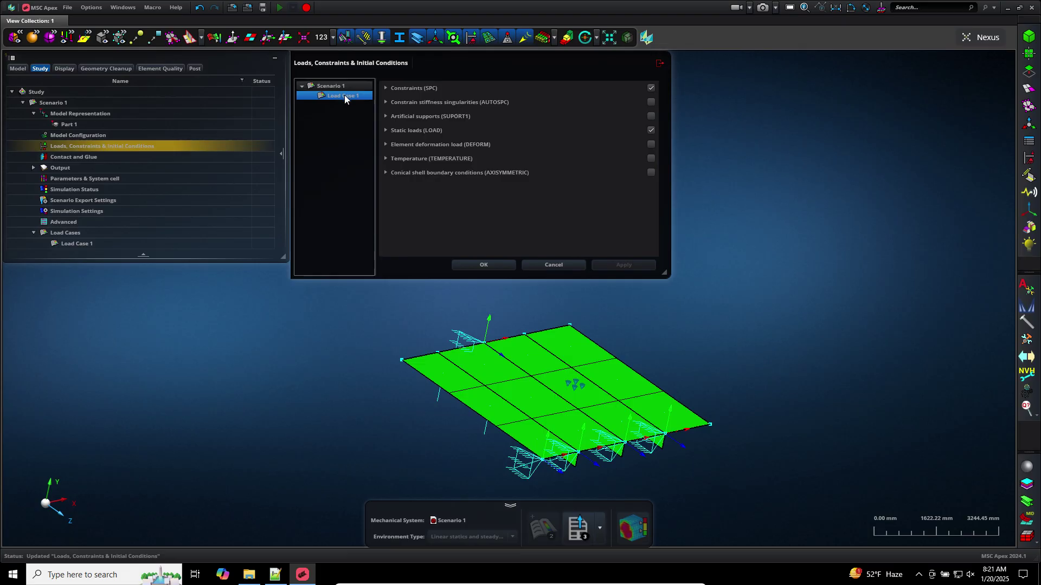
click(386, 88)
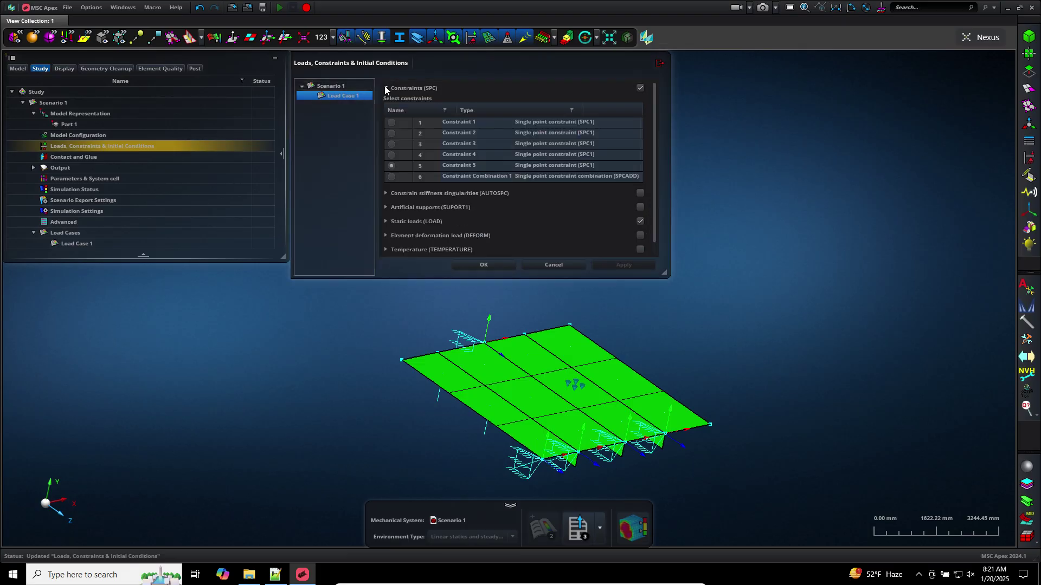
click(391, 177)
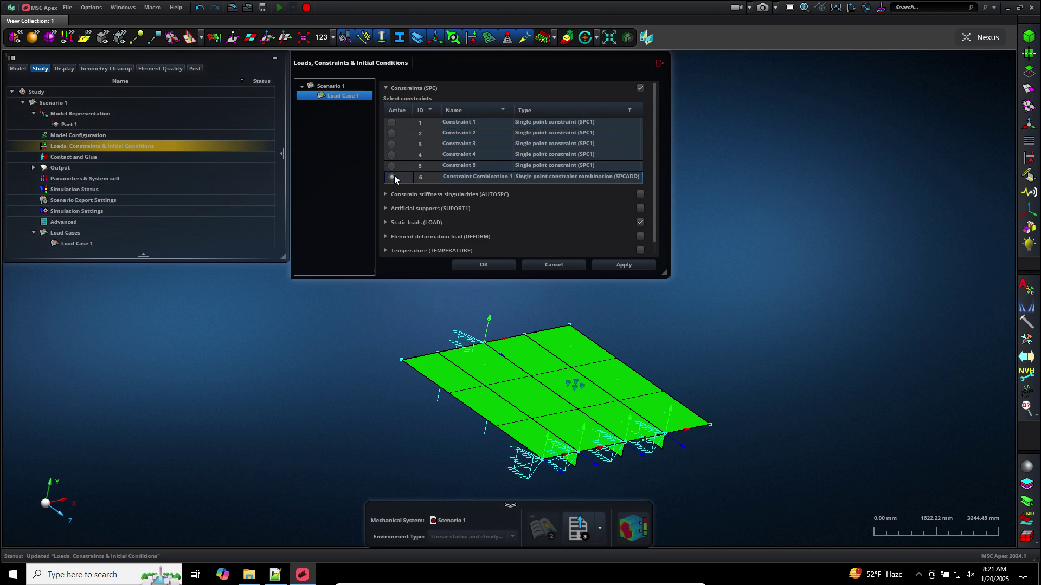
click(392, 177)
click(623, 264)
click(484, 265)
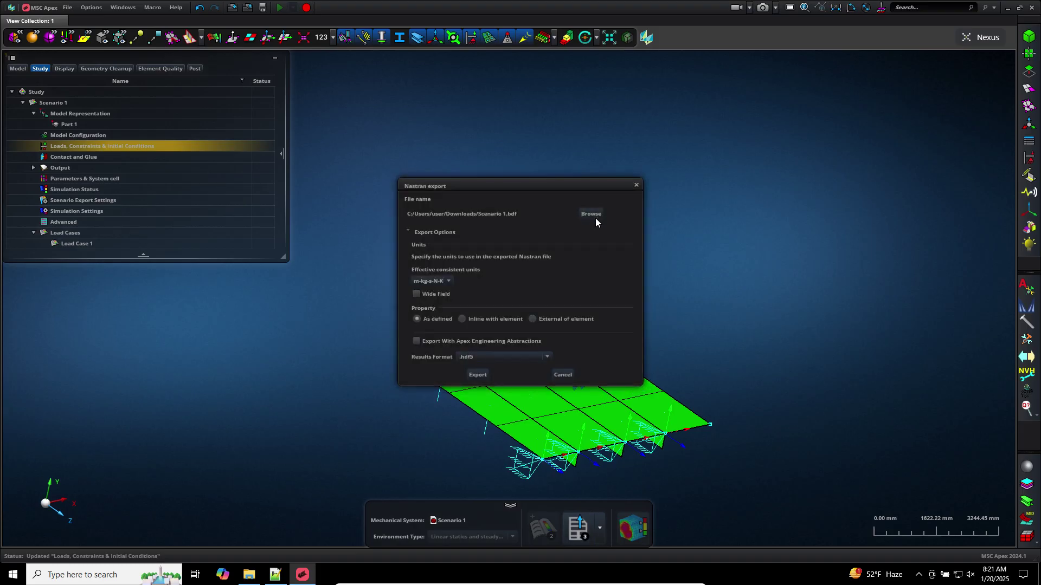
Re-export the Nastran deck, overwriting model.bdf in Downloads
click(596, 217)
double_click(137, 140)
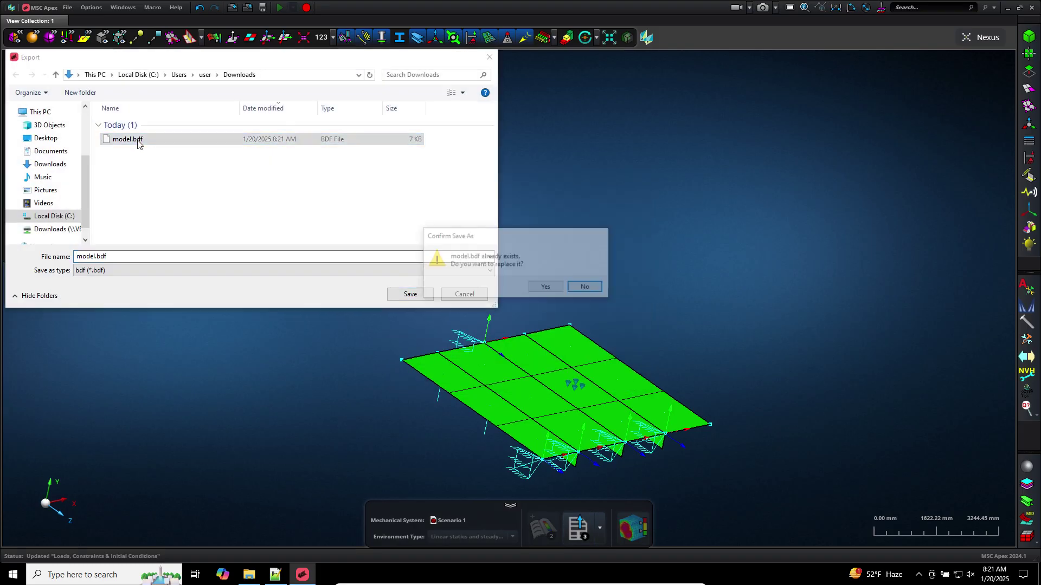
click(542, 285)
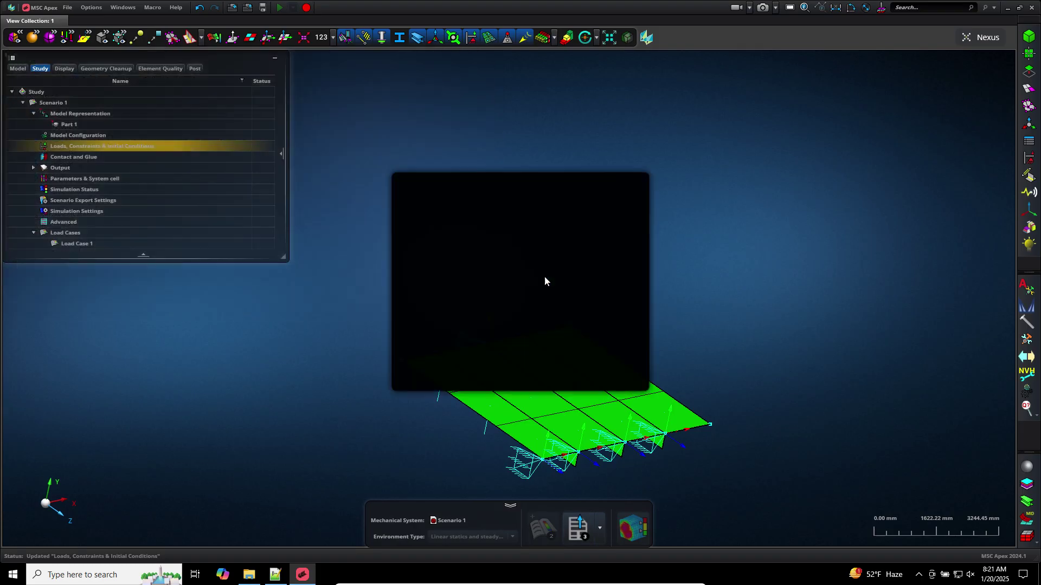
click(474, 372)
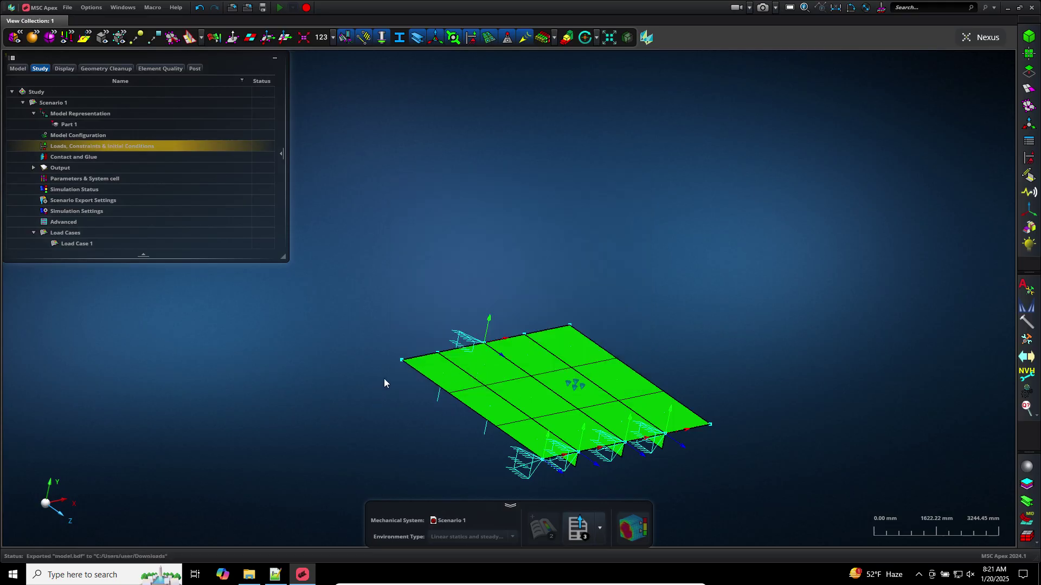
Copy the SUBCASE's SPC = 6 line from model.bdf into a new Notepad++ tab
click(275, 575)
click(154, 362)
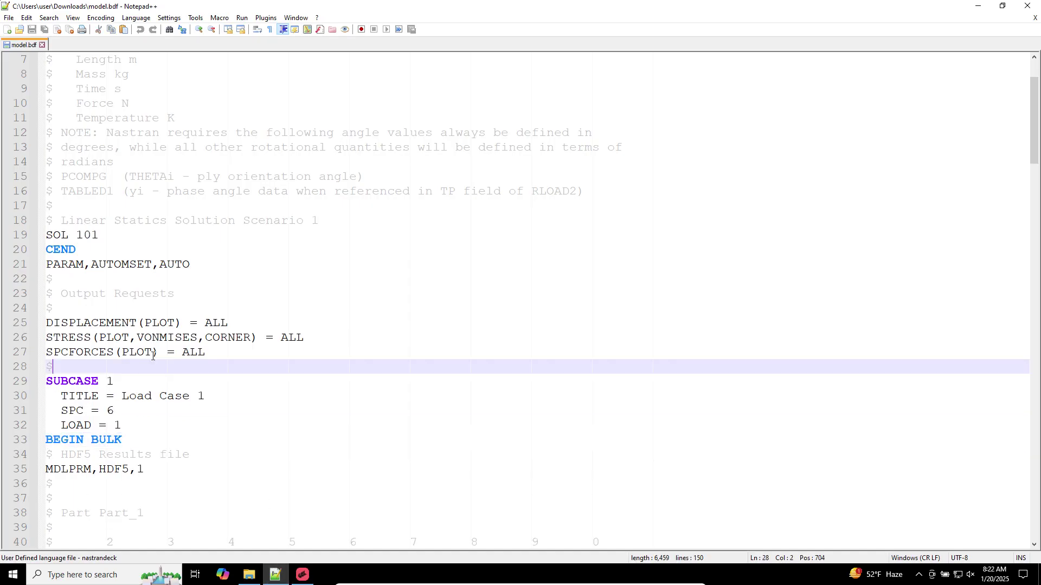
scroll(87, 454, down, 2)
drag(63, 322, 118, 321)
key(ctrl+c)
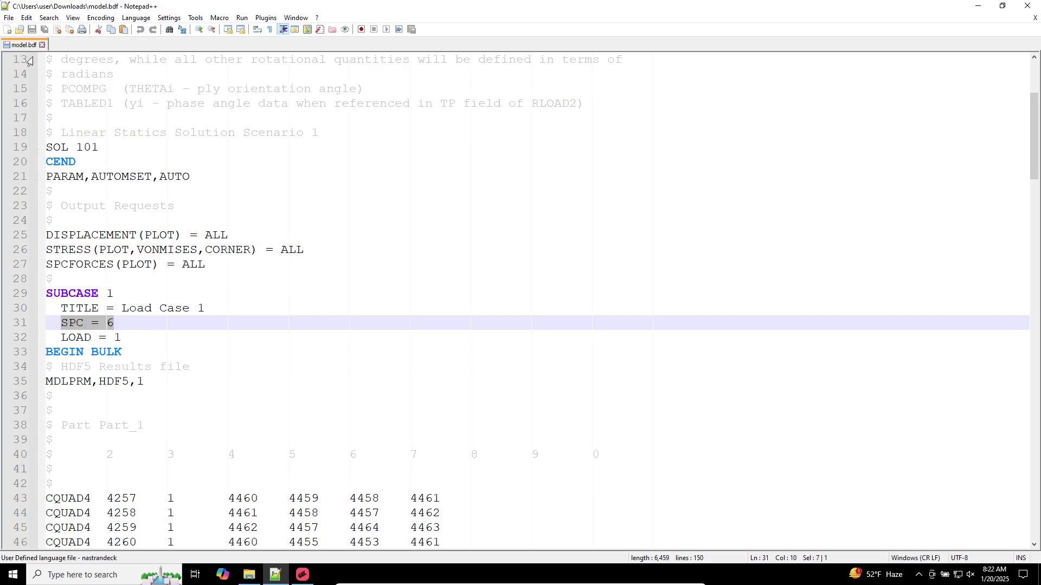
click(7, 29)
key(ctrl+v)
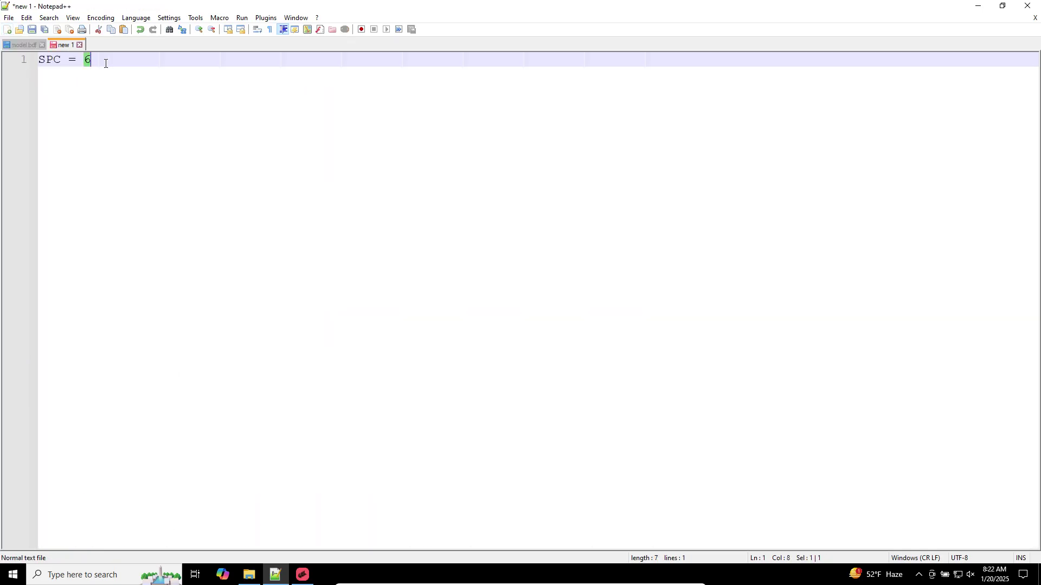
click(21, 45)
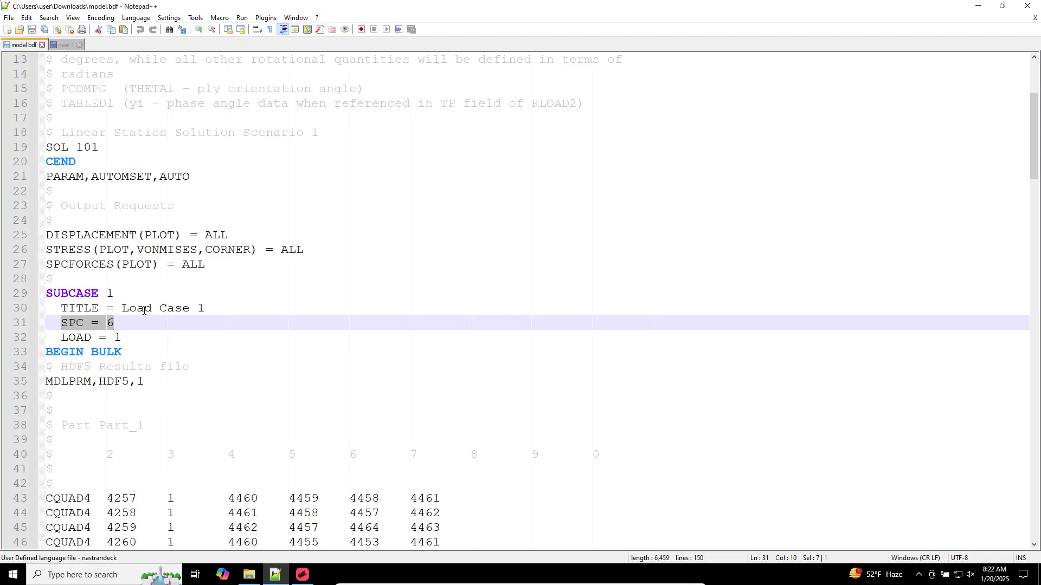
key(End)
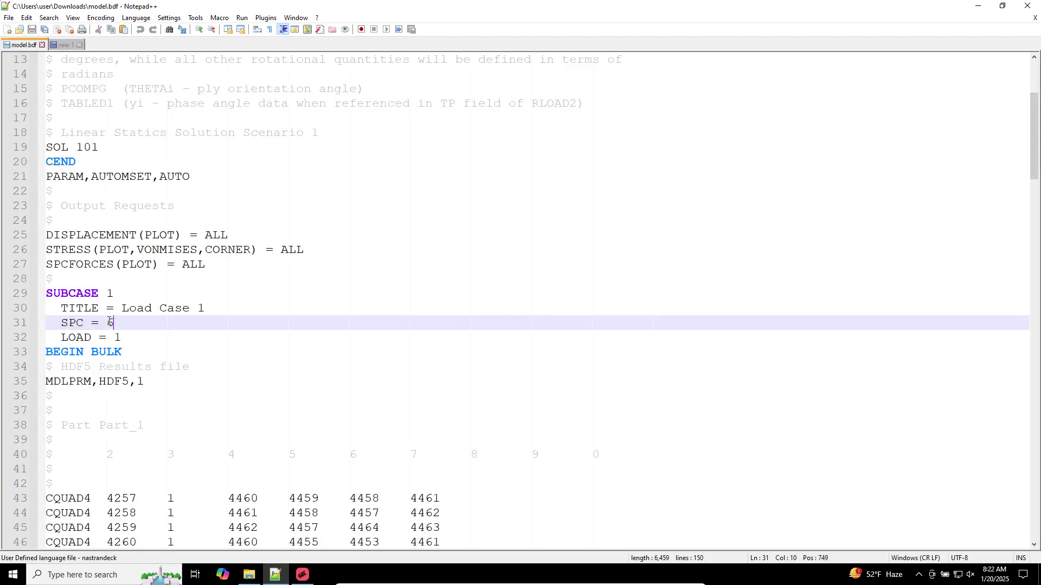
Inspect the SPCADD 6 card and its constraint ids 2, 3 and 4
drag(110, 322, 122, 322)
scroll(122, 322, down, 20)
triple_click(105, 320)
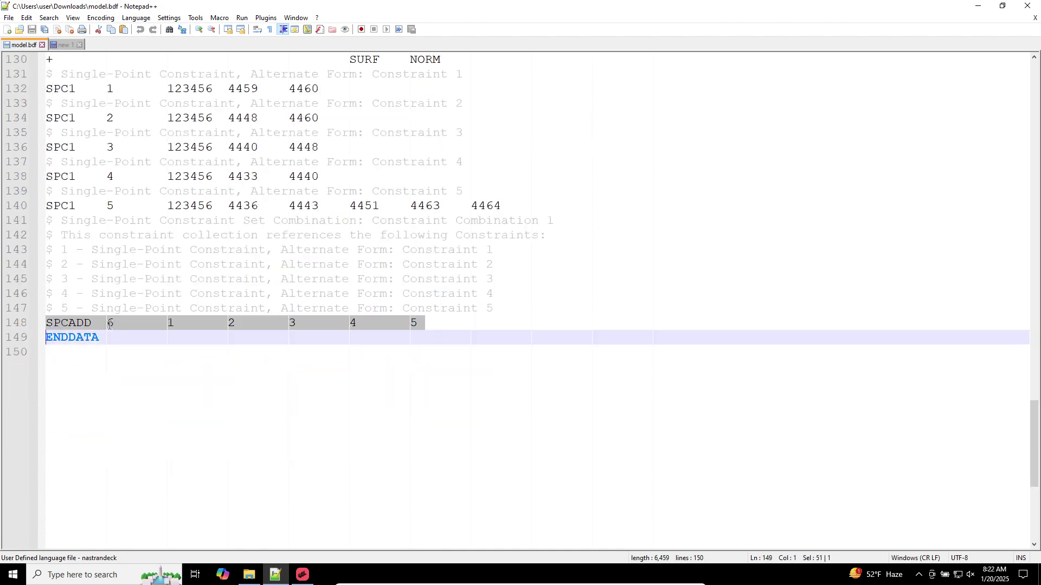
drag(108, 323, 356, 323)
click(235, 323)
click(342, 323)
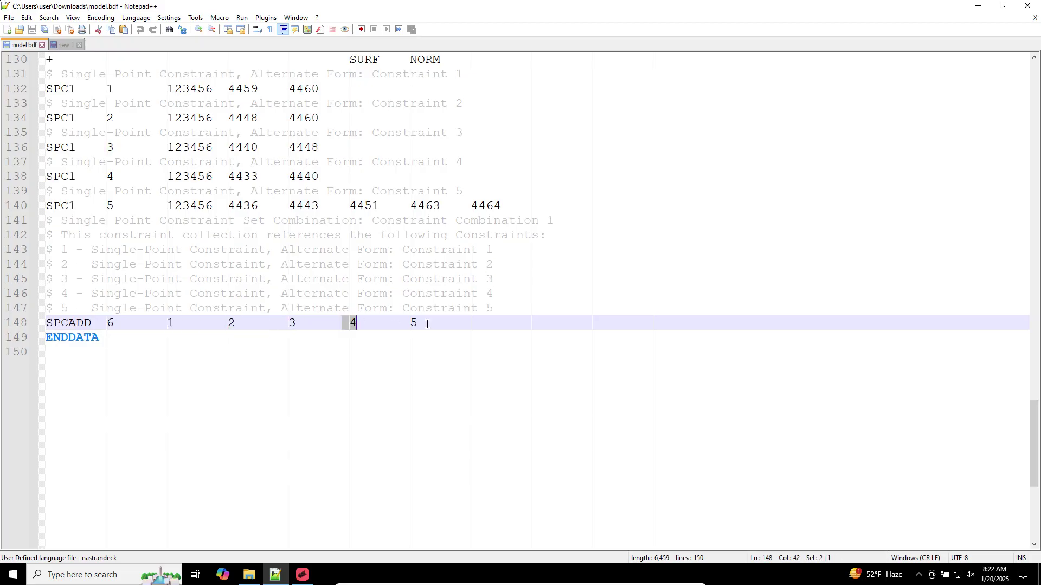
click(432, 323)
Column-select the SPC1 cards on lines 132–140, including their 123456 degree-of-freedom fields
scroll(241, 320, up, 2)
click(60, 179)
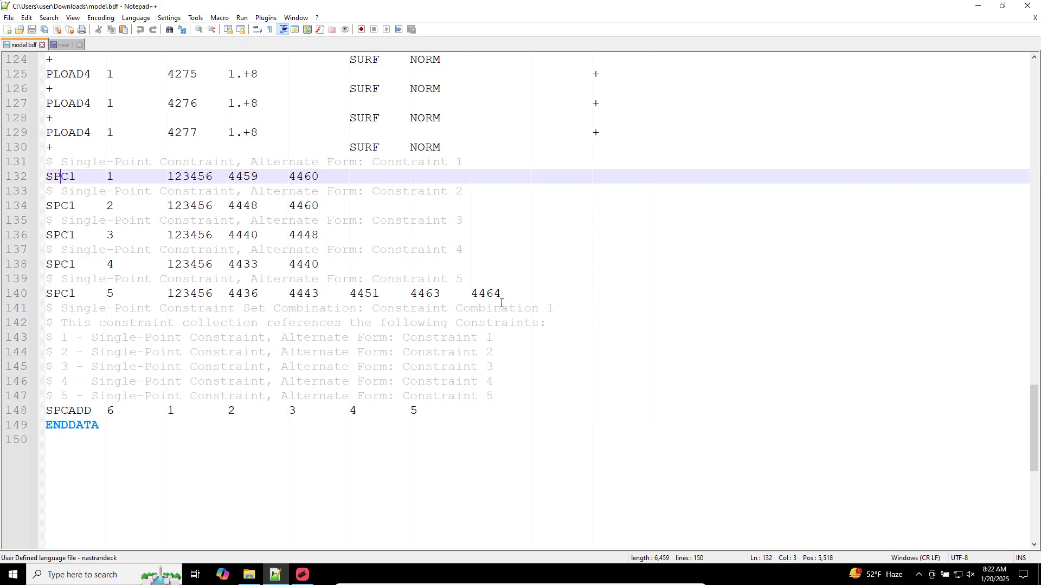
drag(501, 299, 159, 297)
click(105, 176)
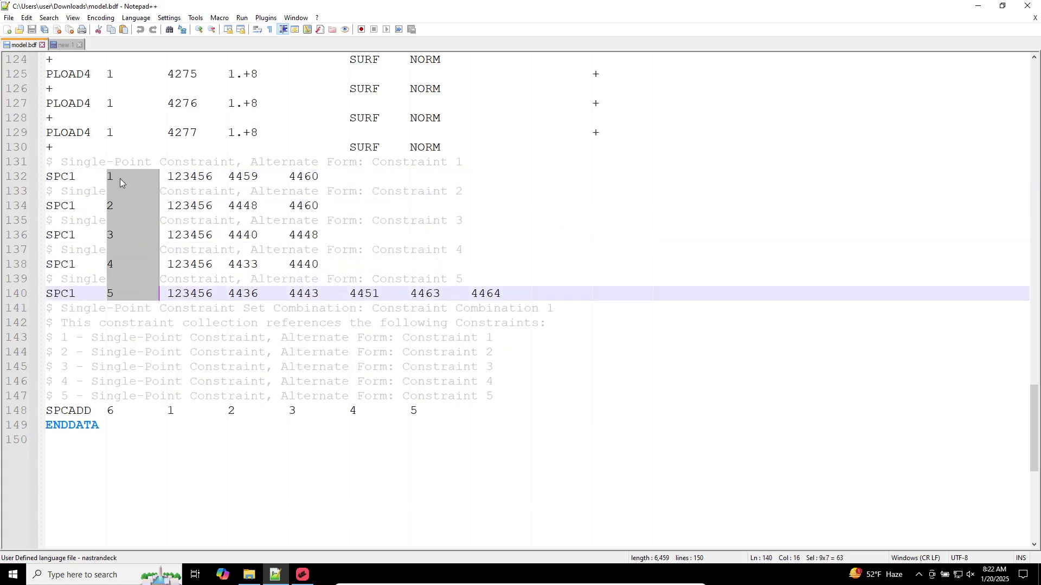
click(169, 246)
alt+drag(169, 179, 519, 296)
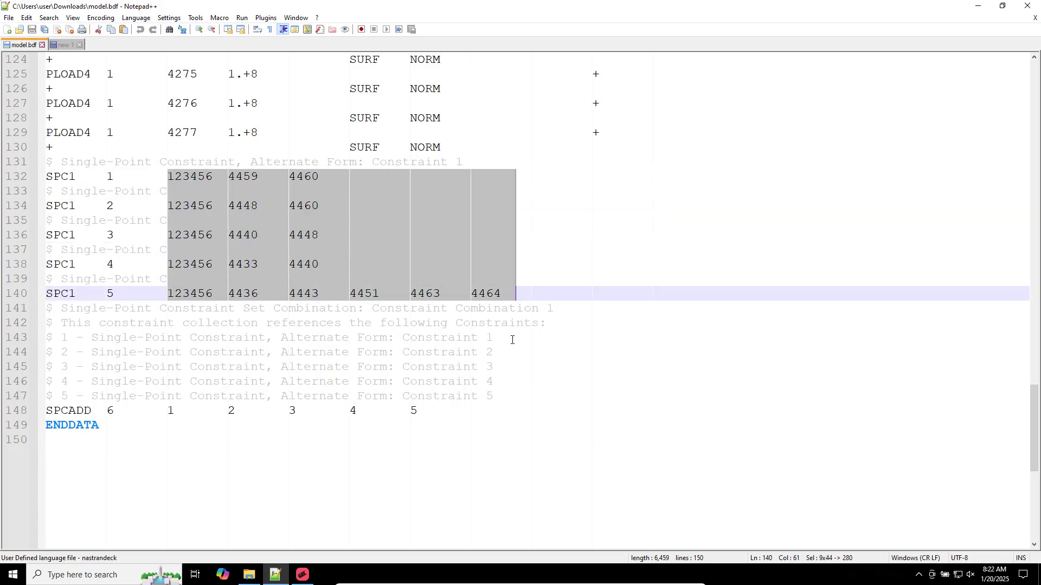
click(164, 177)
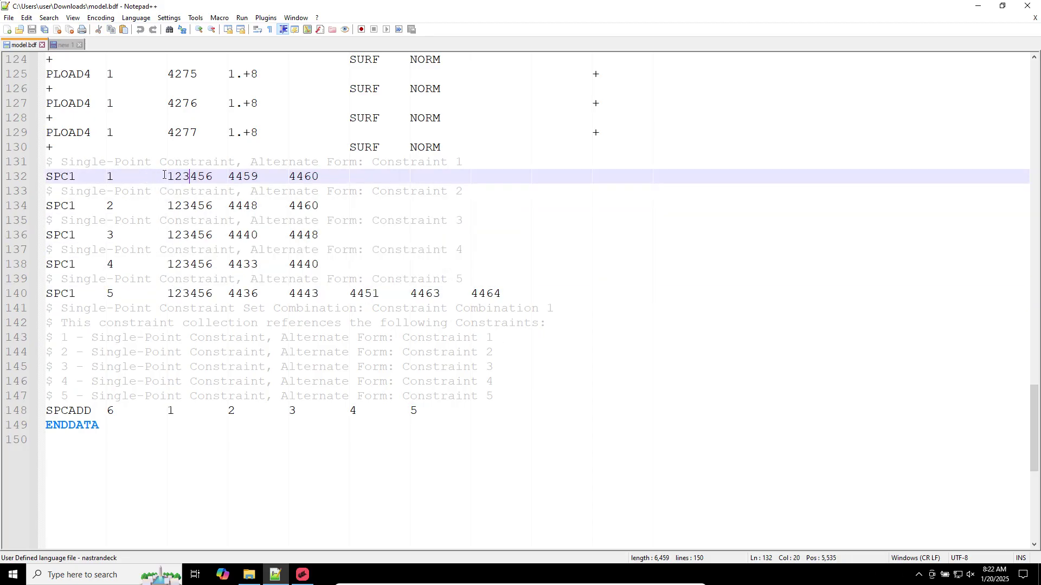
alt+drag(168, 177, 214, 295)
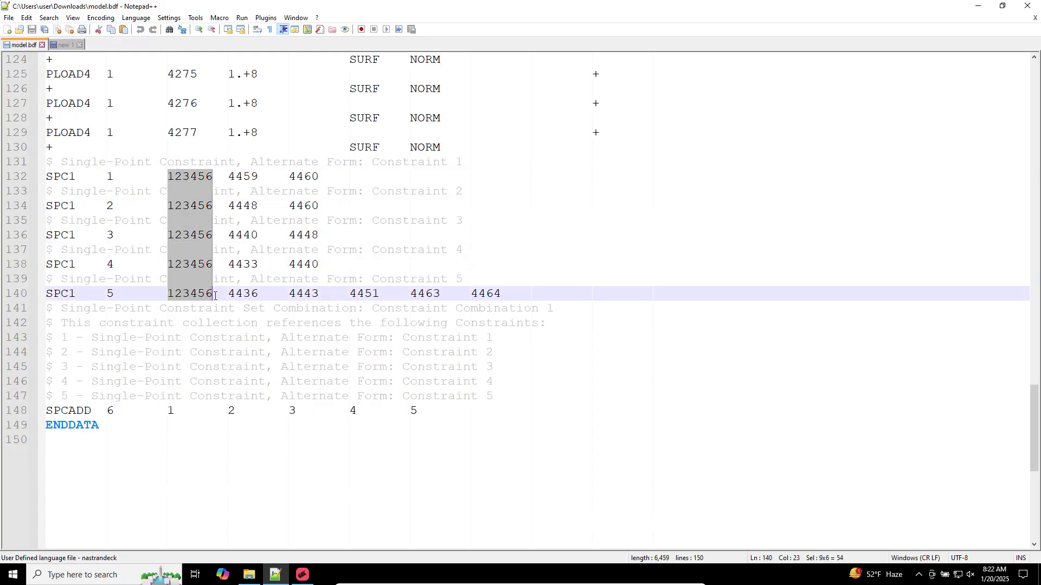
scroll(204, 295, up, 20)
scroll(204, 295, down, 3)
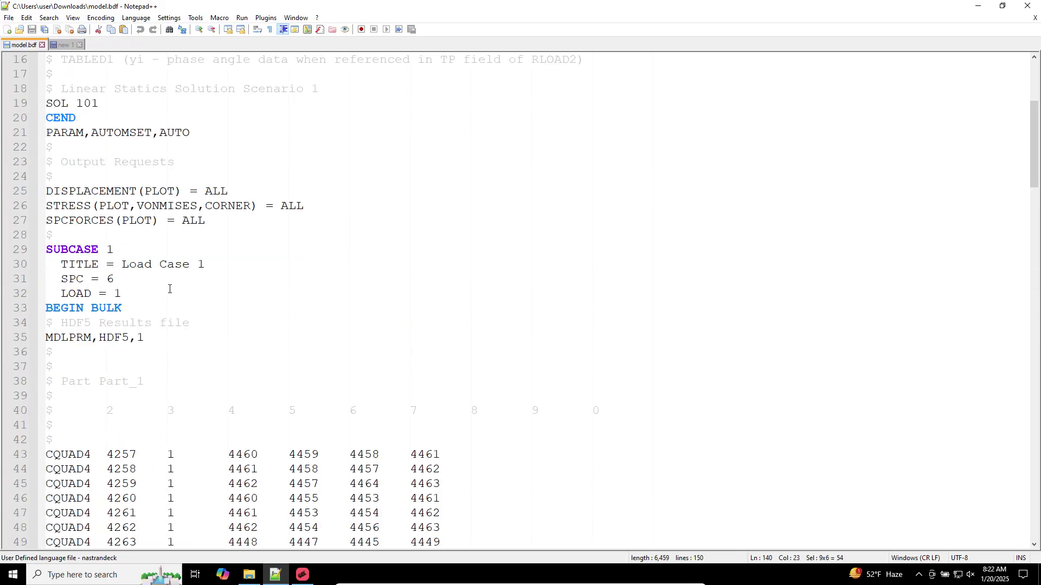
Launch MSC Nastran 2024.1 and run Downloads\model.bdf
click(1039, 574)
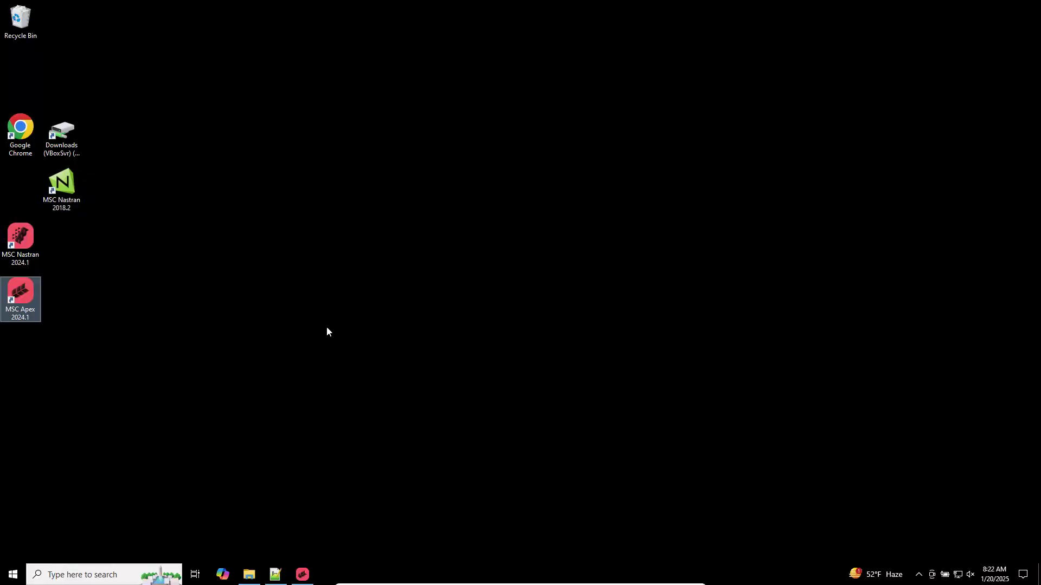
double_click(32, 256)
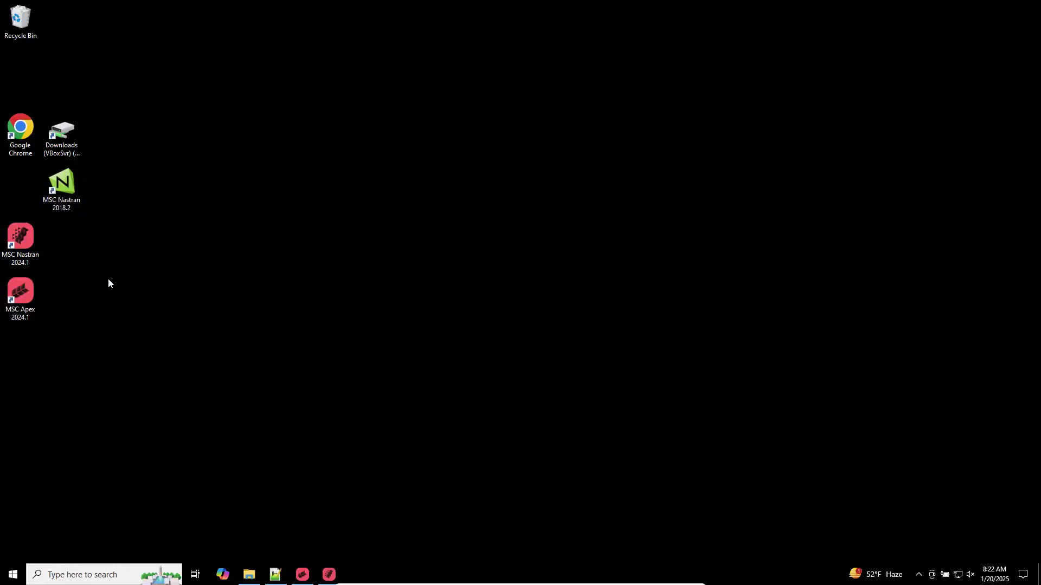
click(53, 133)
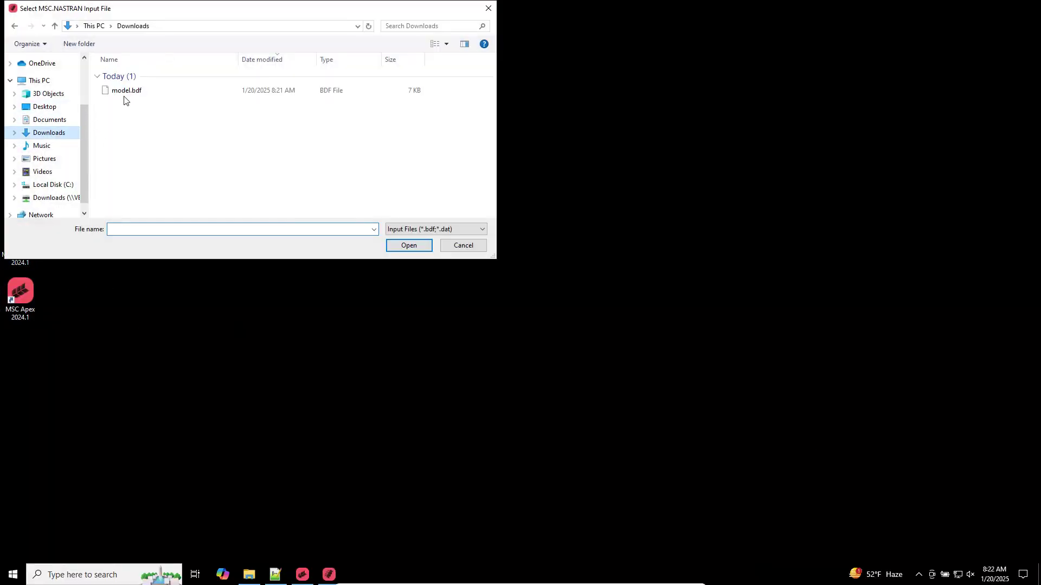
click(127, 92)
double_click(127, 92)
click(43, 112)
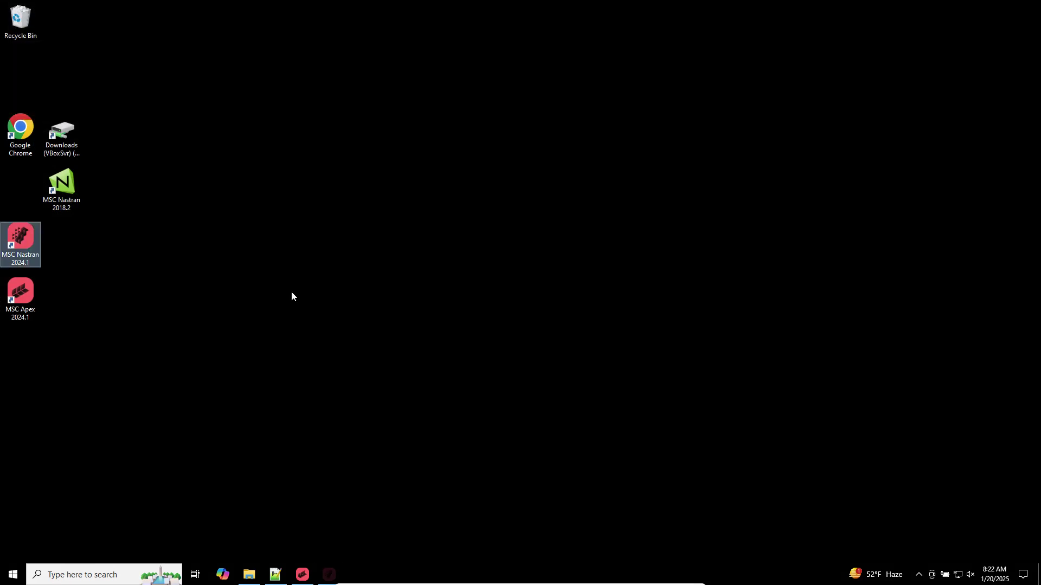
Bring the Nastran console to the centre of the screen and resume the paused job with Escape
mouse_move(327, 569)
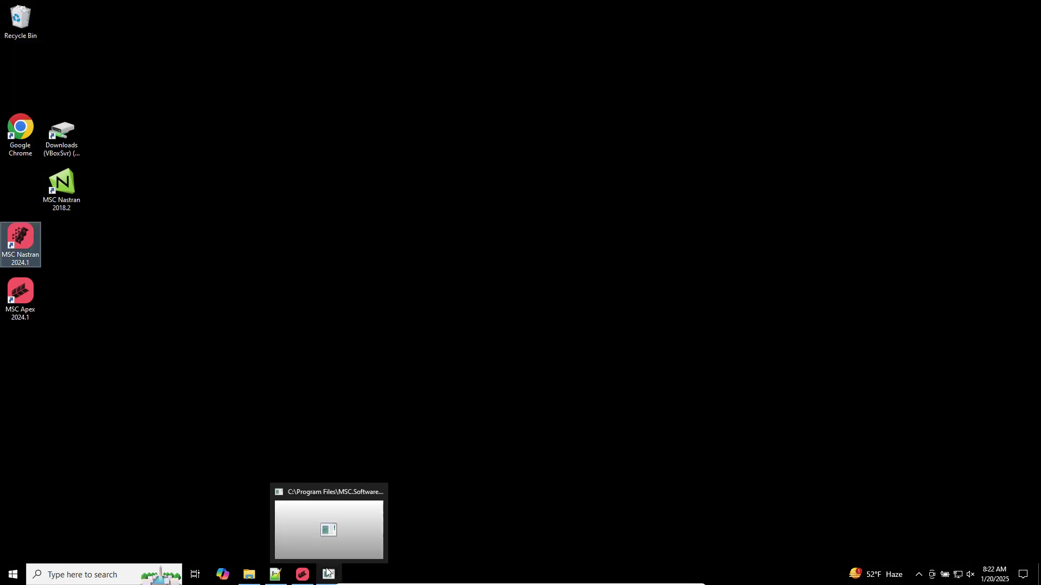
click(325, 548)
click(348, 311)
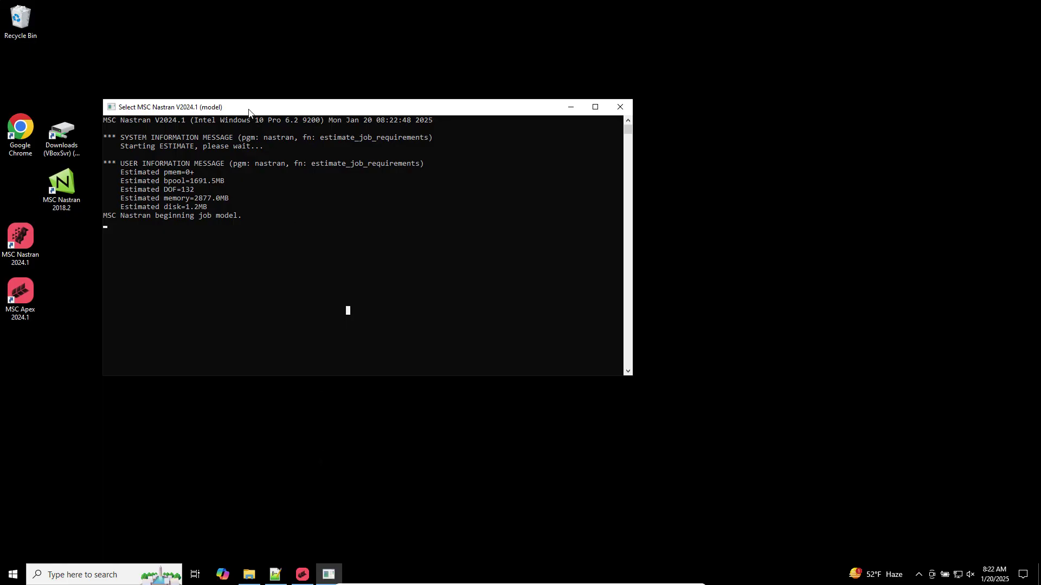
drag(221, 110, 333, 157)
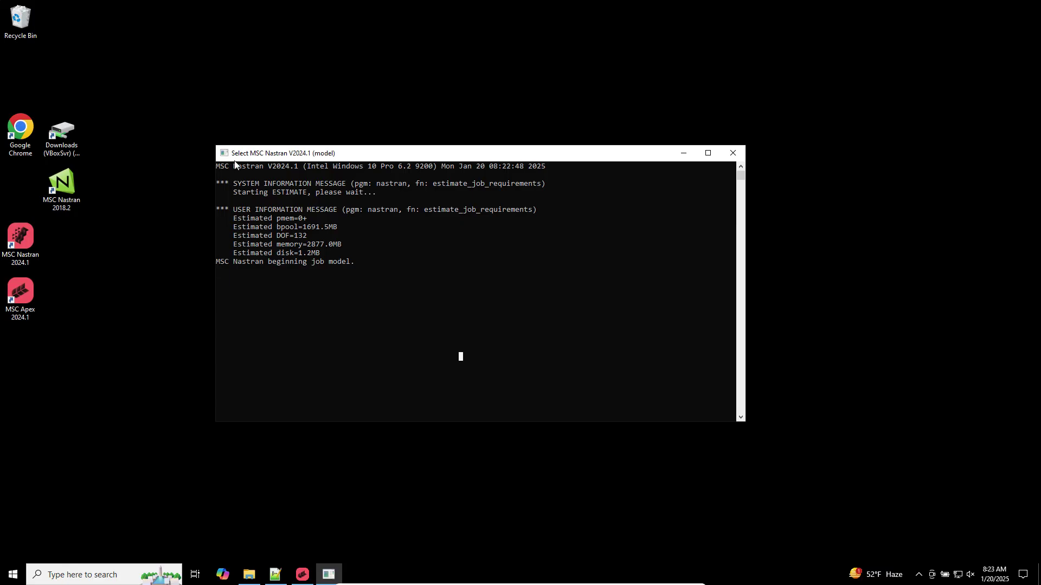
drag(351, 149, 351, 150)
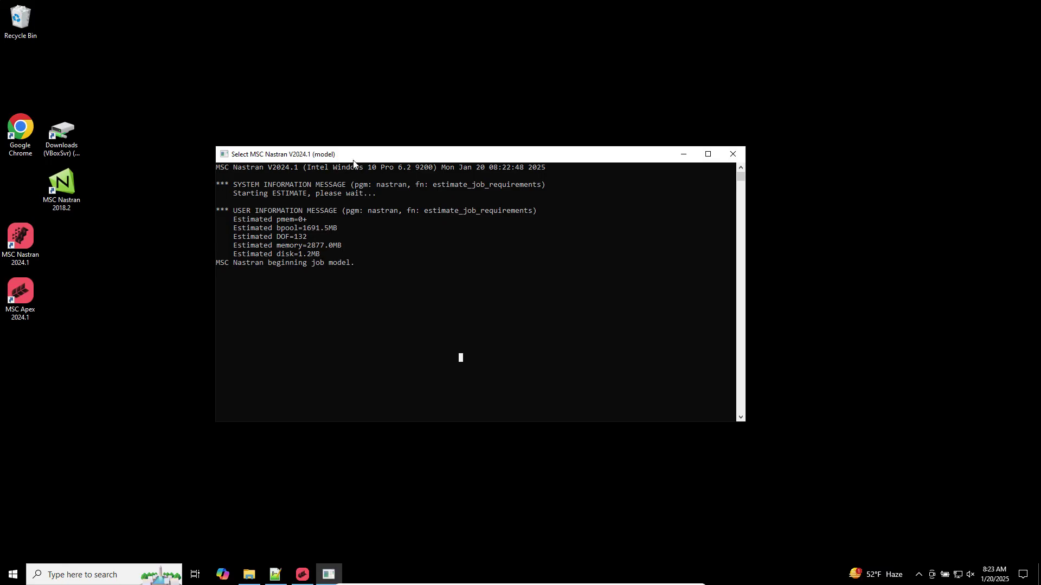
key(Escape)
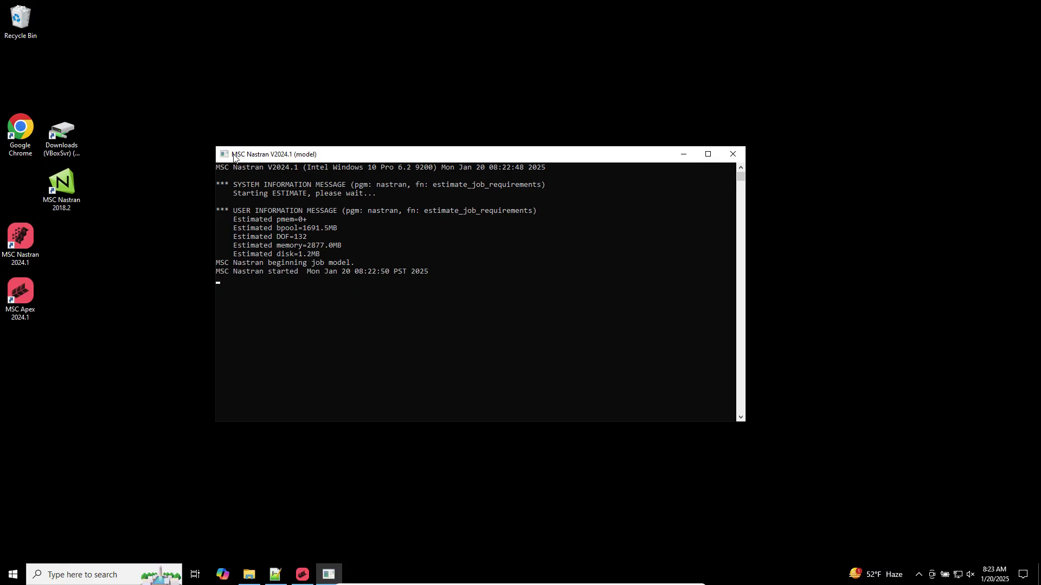
click(249, 574)
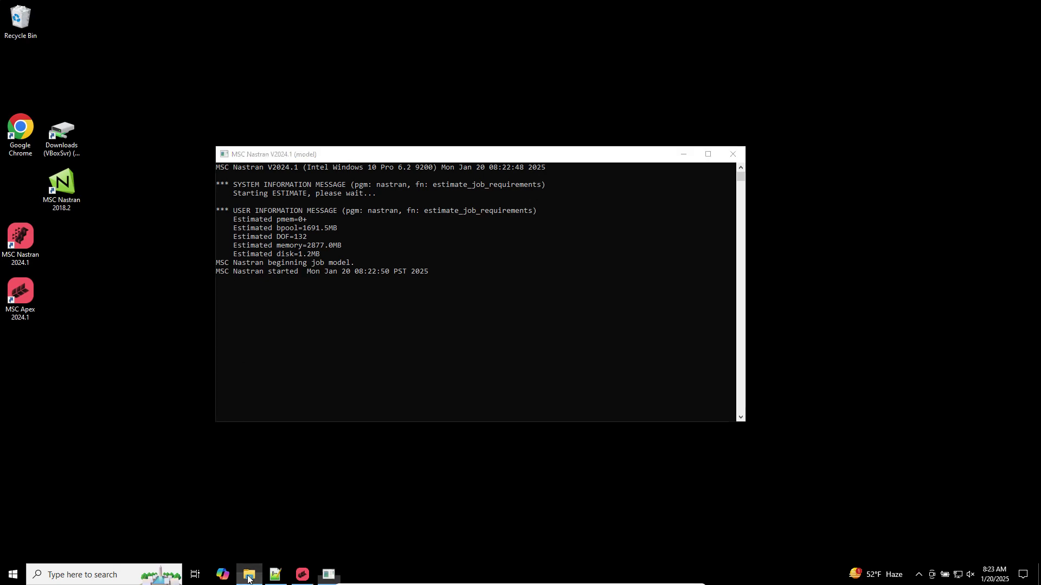
Dock the Downloads folder on the right and open model.f06 in Notepad++
drag(490, 223, 1040, 281)
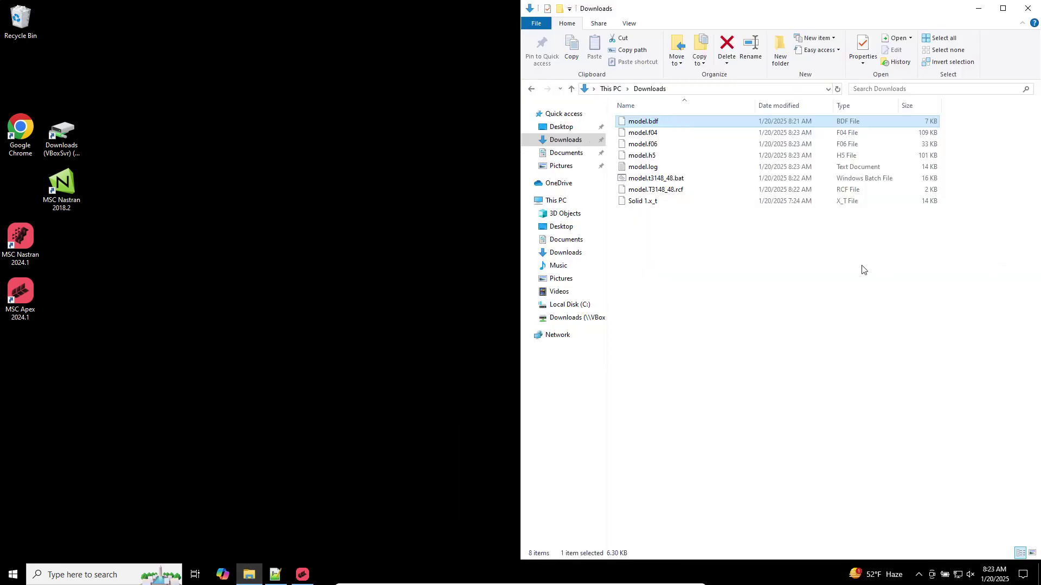
click(655, 145)
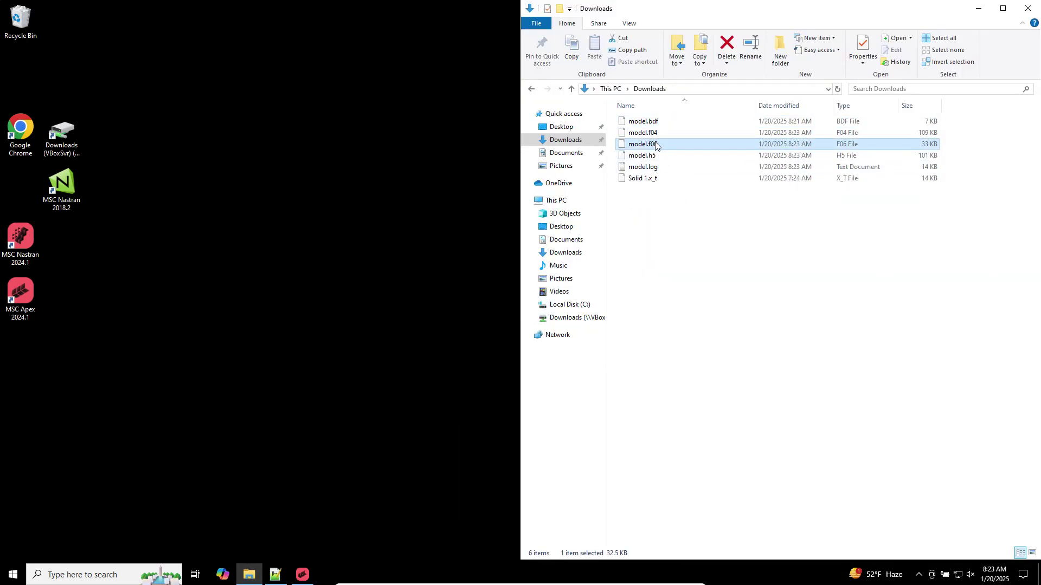
right_click(657, 150)
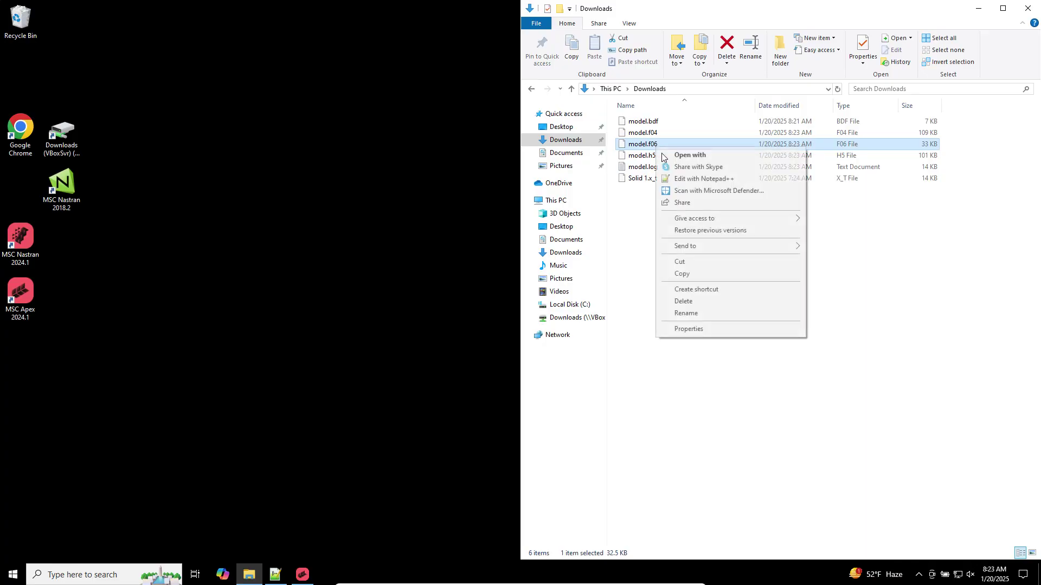
click(691, 182)
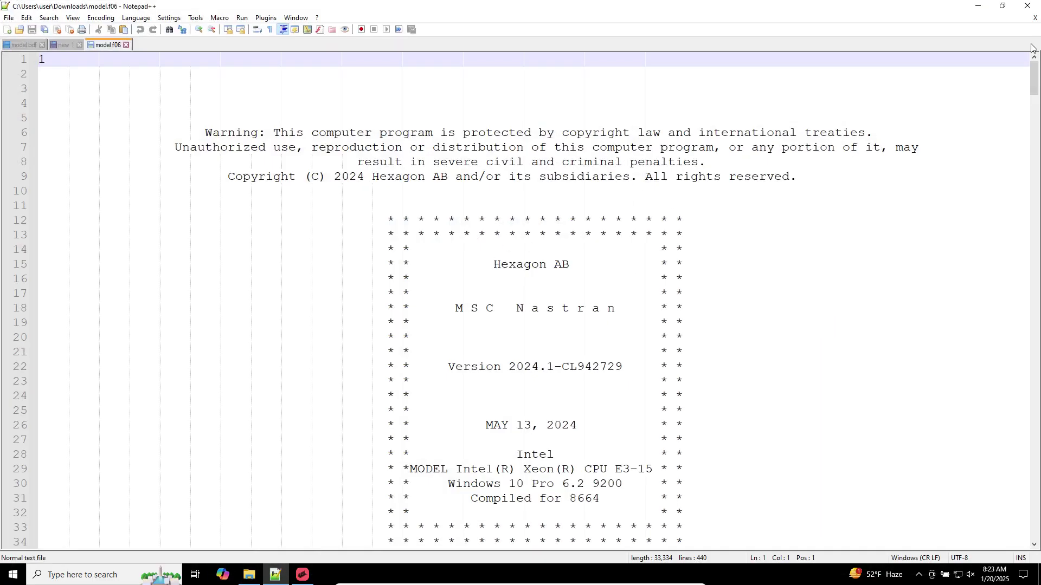
Review the epsilon and external work lines in model.f06
drag(1030, 73, 974, 499)
scroll(514, 407, up, 16)
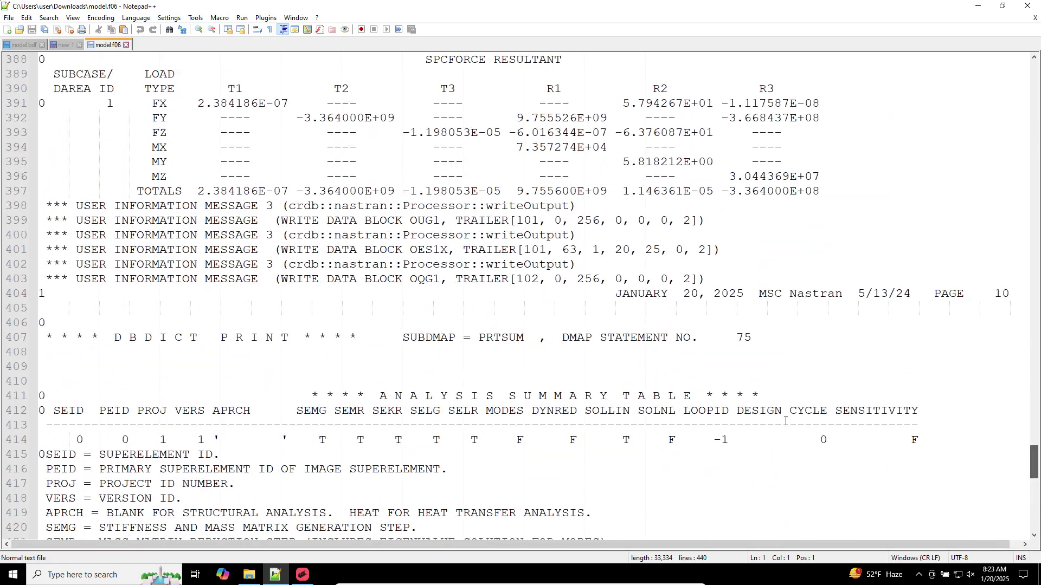
scroll(515, 406, up, 5)
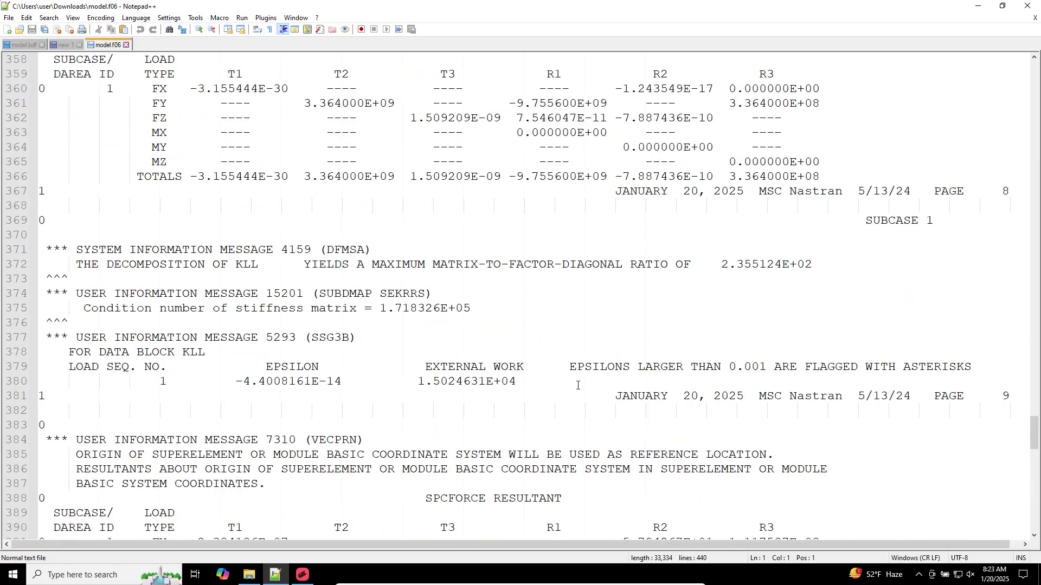
drag(578, 385, 40, 352)
click(426, 363)
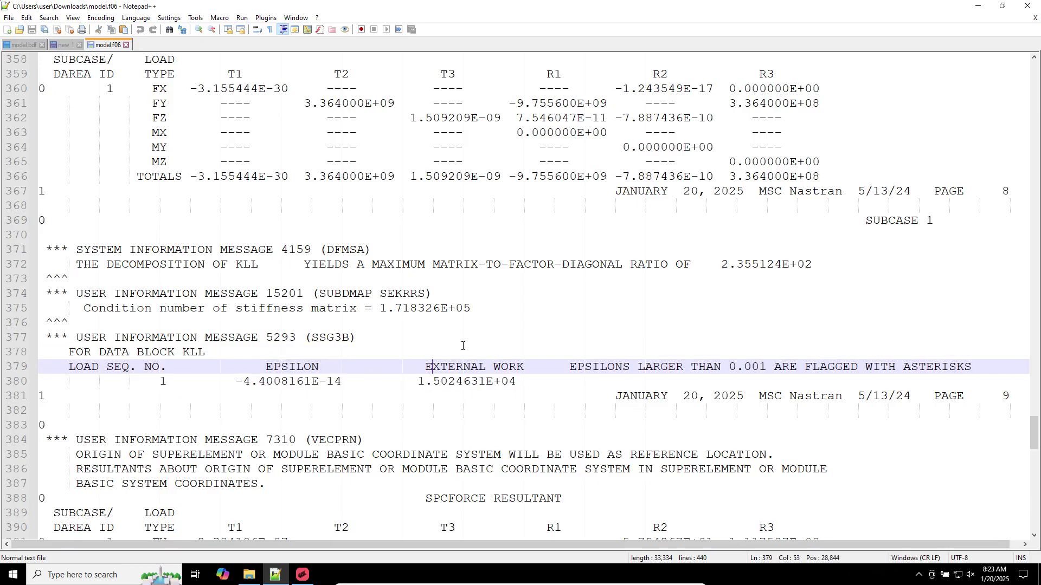
drag(1034, 432, 1034, 76)
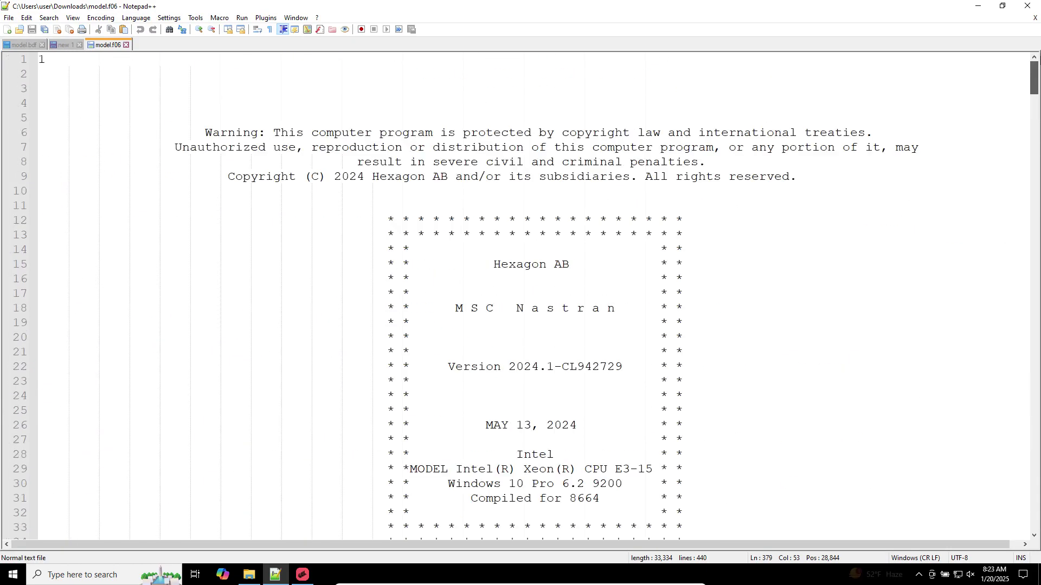
click(687, 123)
Find All 'USER FATAL MESSAGE' in model.f06, confirm zero hits, and minimize Notepad++
key(ctrl+f)
text(f)
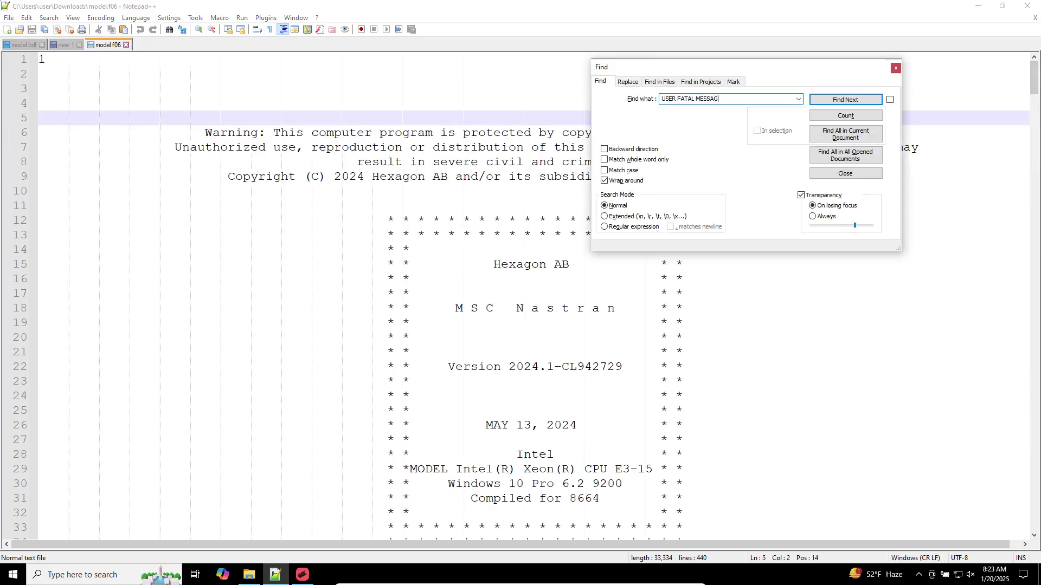
text(E)
key(Return)
click(852, 140)
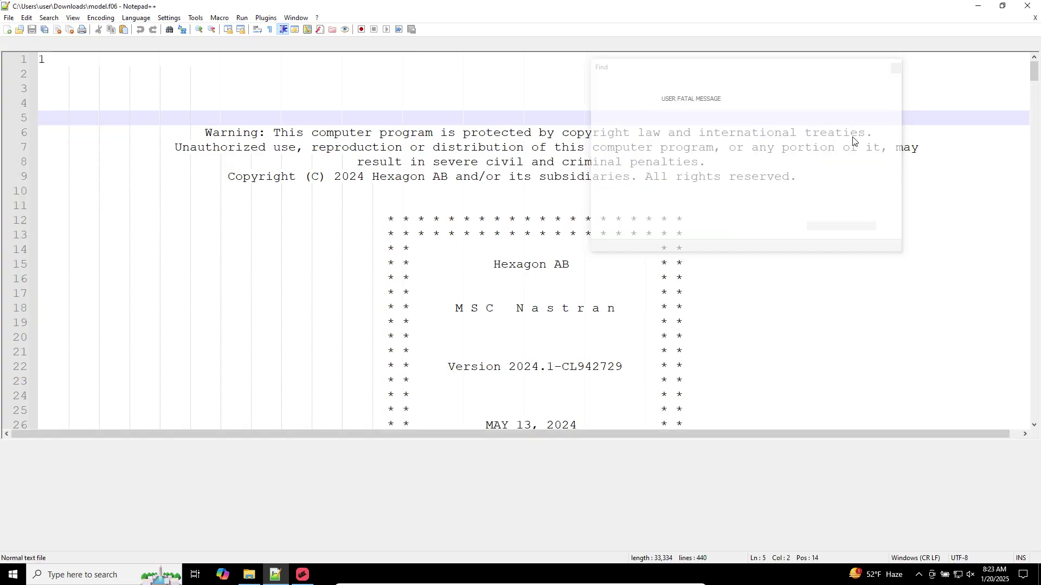
click(803, 66)
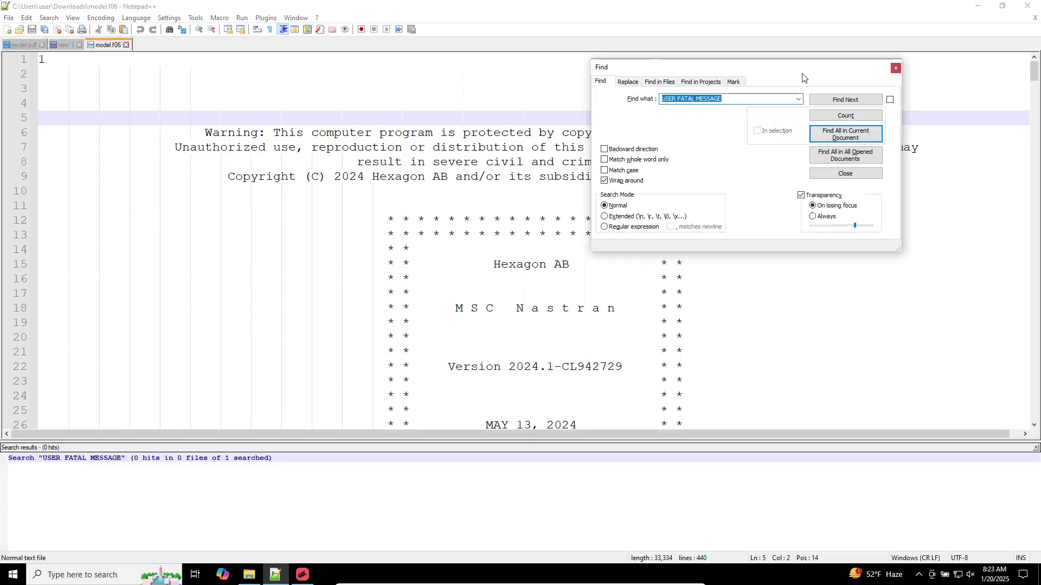
key(Escape)
click(427, 162)
click(440, 105)
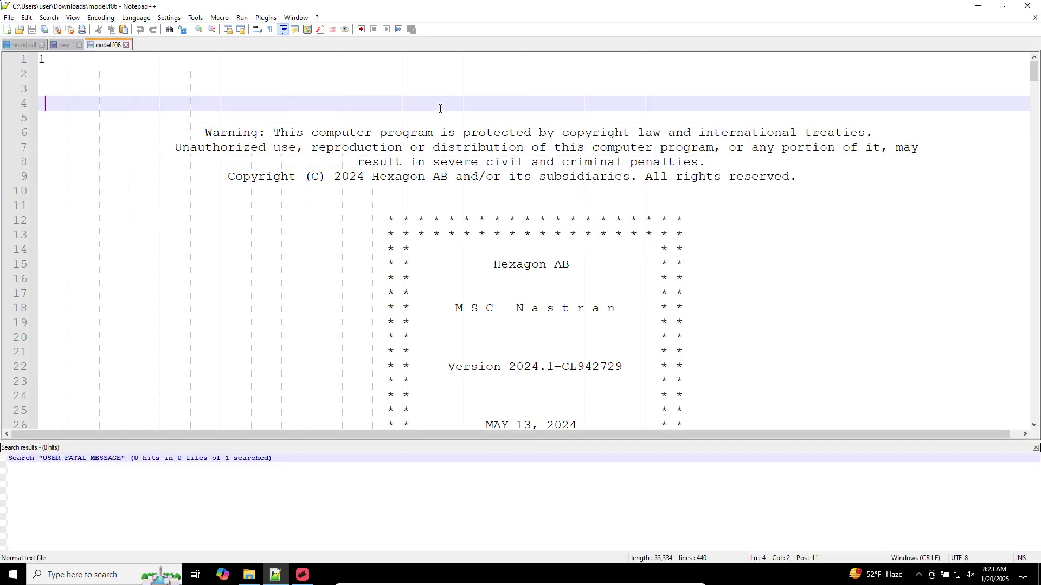
key(ctrl+f)
click(835, 135)
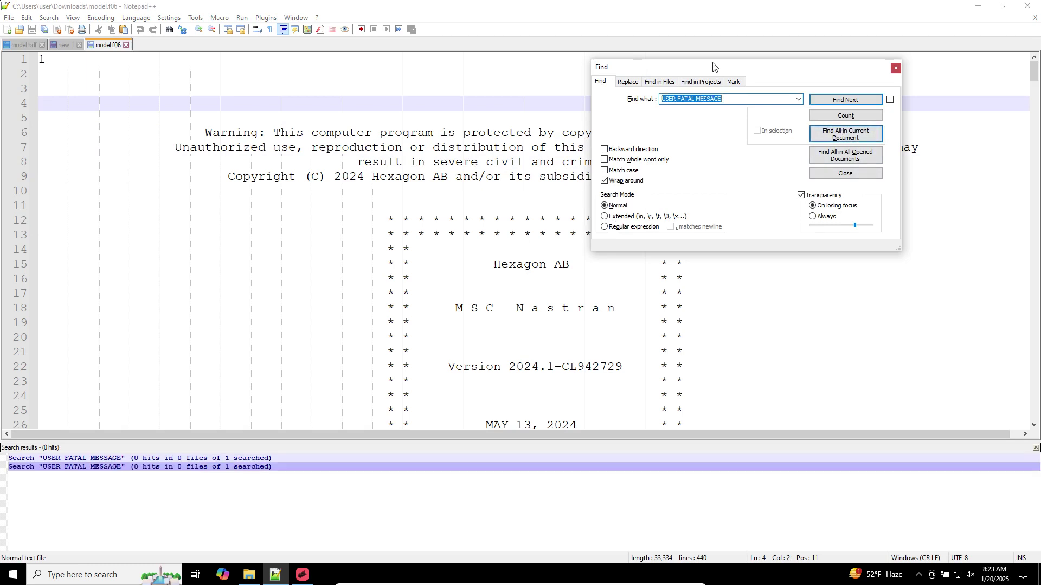
key(Escape)
click(978, 6)
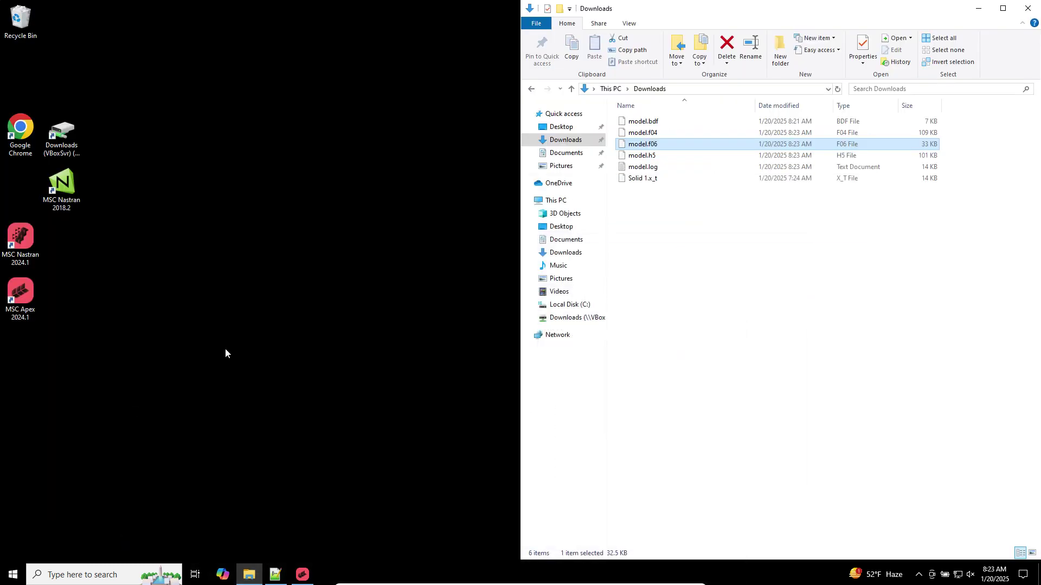
Locate the model.h5 results file in the Downloads folder
click(307, 573)
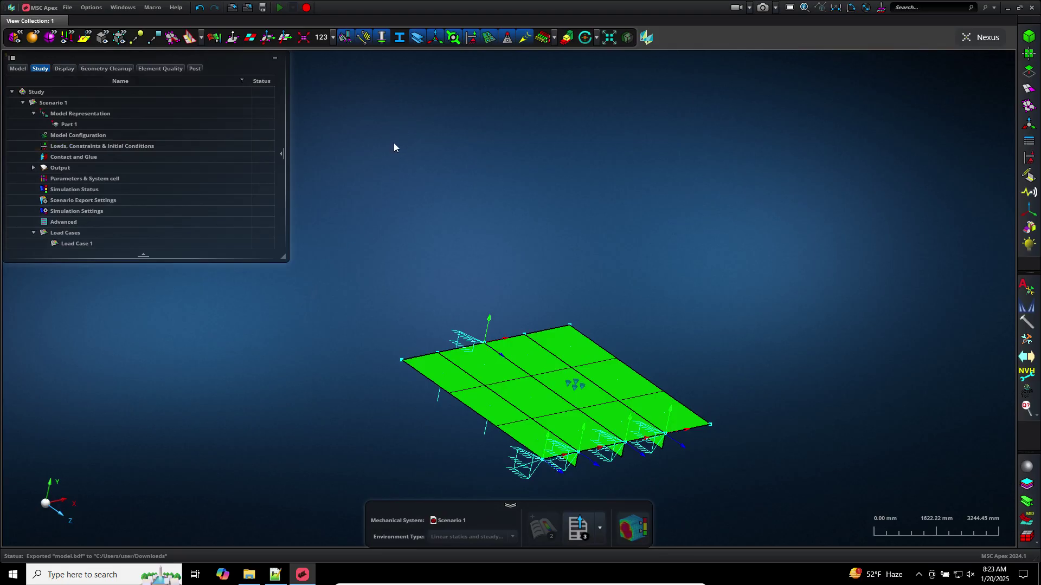
click(249, 574)
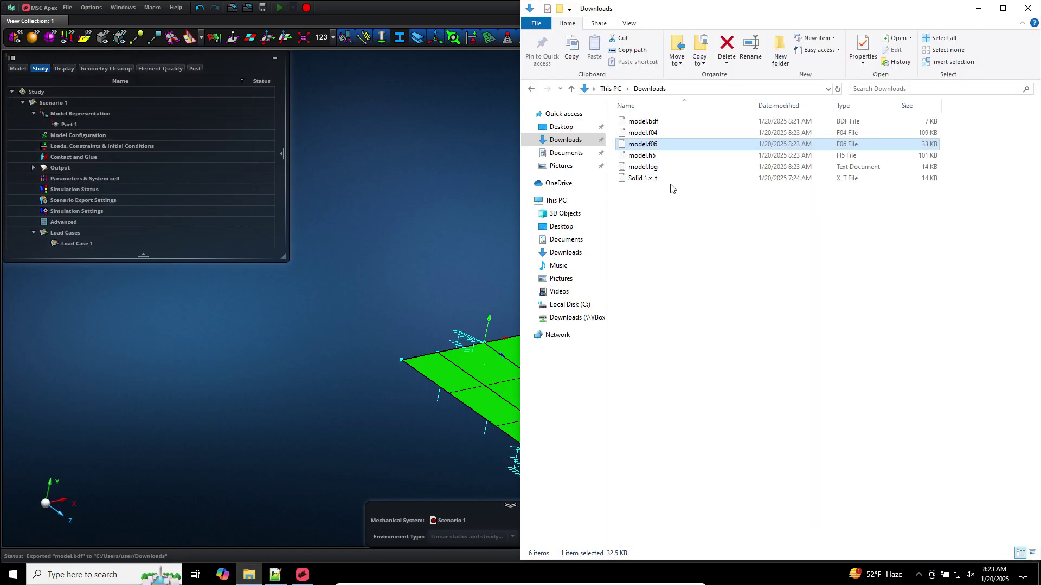
click(661, 157)
click(363, 208)
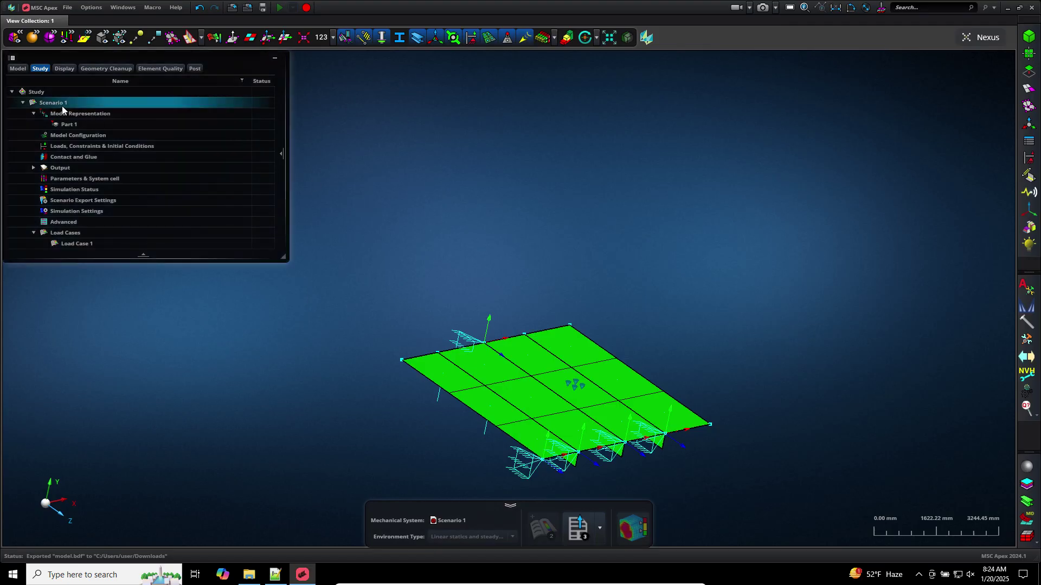
Attach Nastran results from Downloads\model.h5 to Scenario 1
right_click(62, 109)
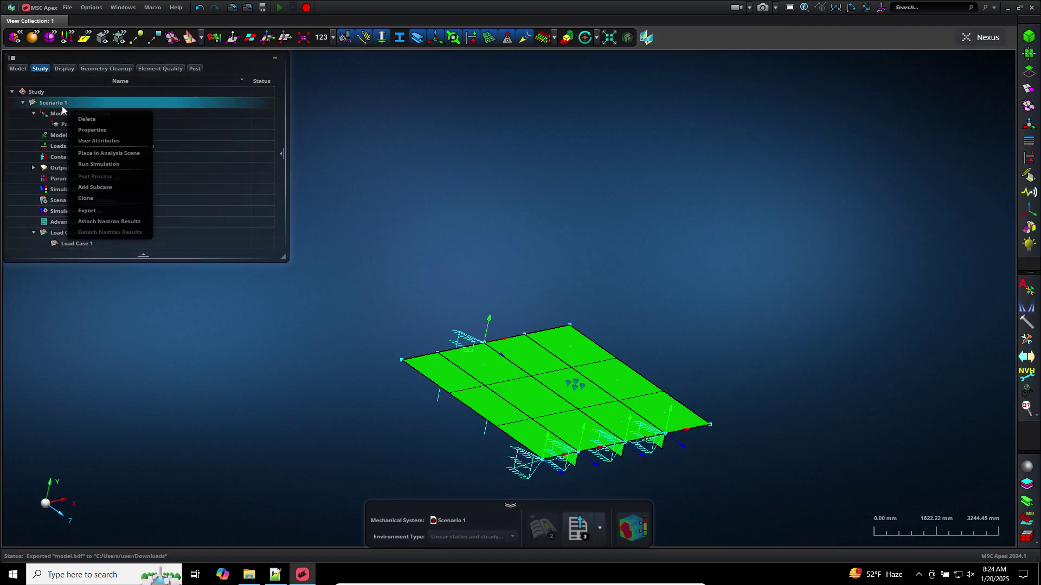
click(106, 222)
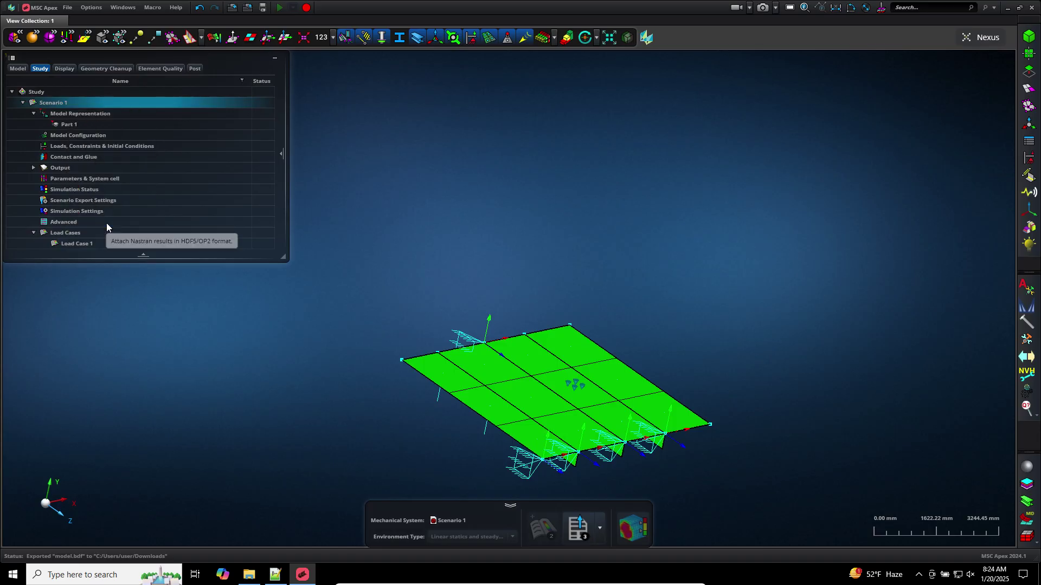
click(618, 241)
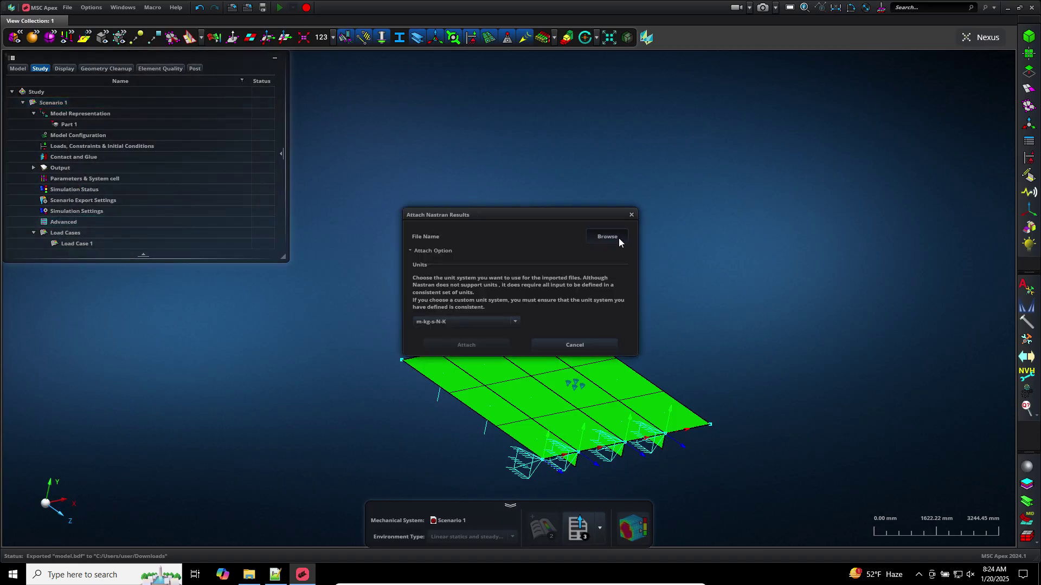
click(449, 291)
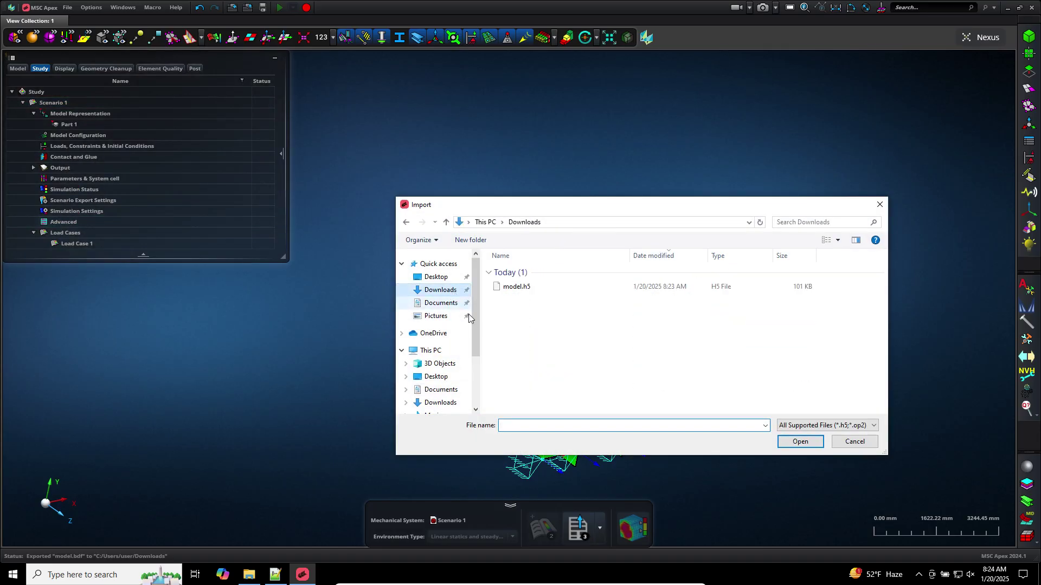
double_click(514, 285)
click(486, 347)
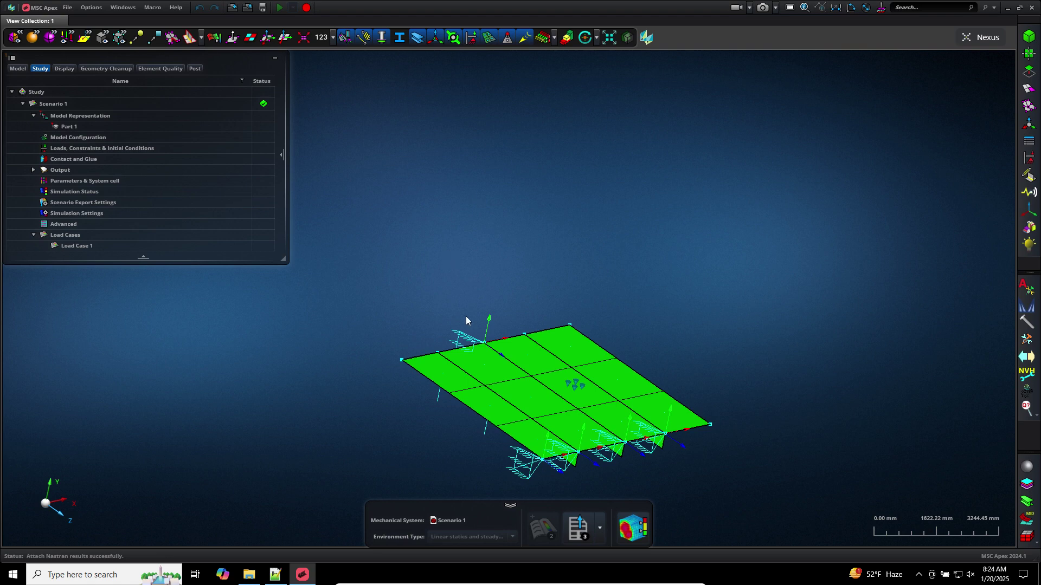
click(600, 529)
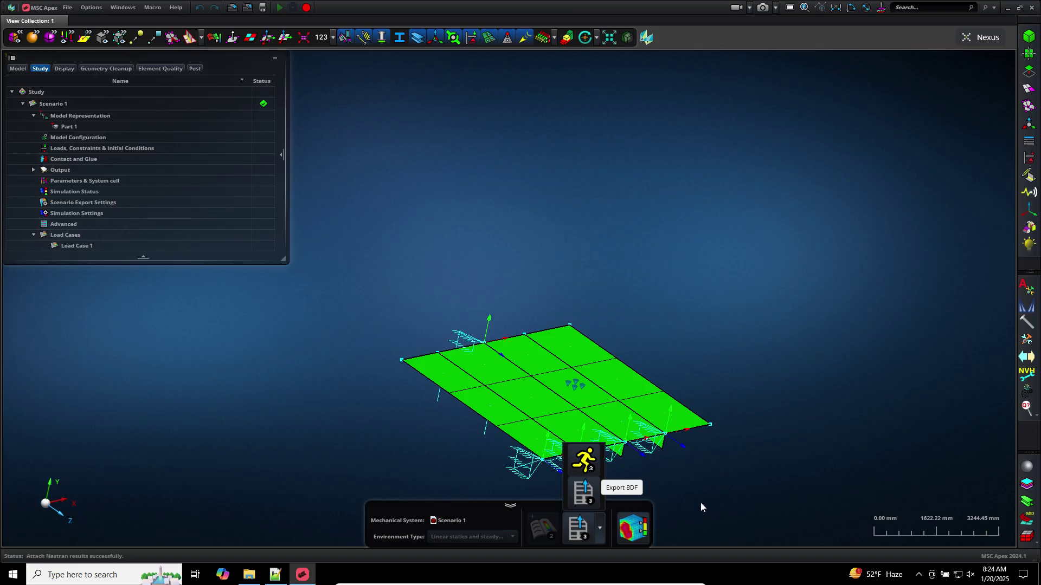
click(675, 501)
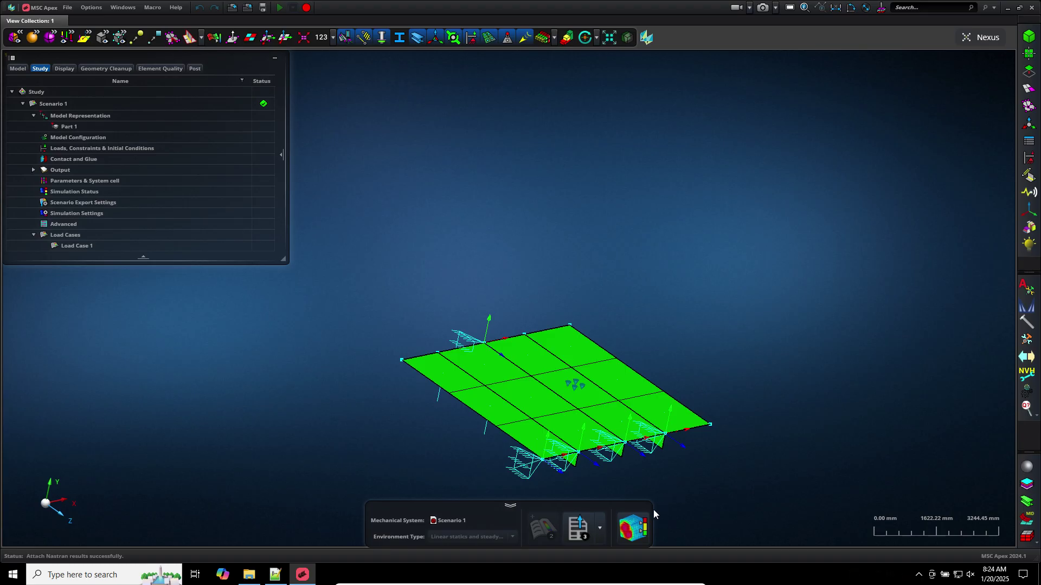
Enter post-processing and rotate the deformed plate to an edge-on view
click(638, 535)
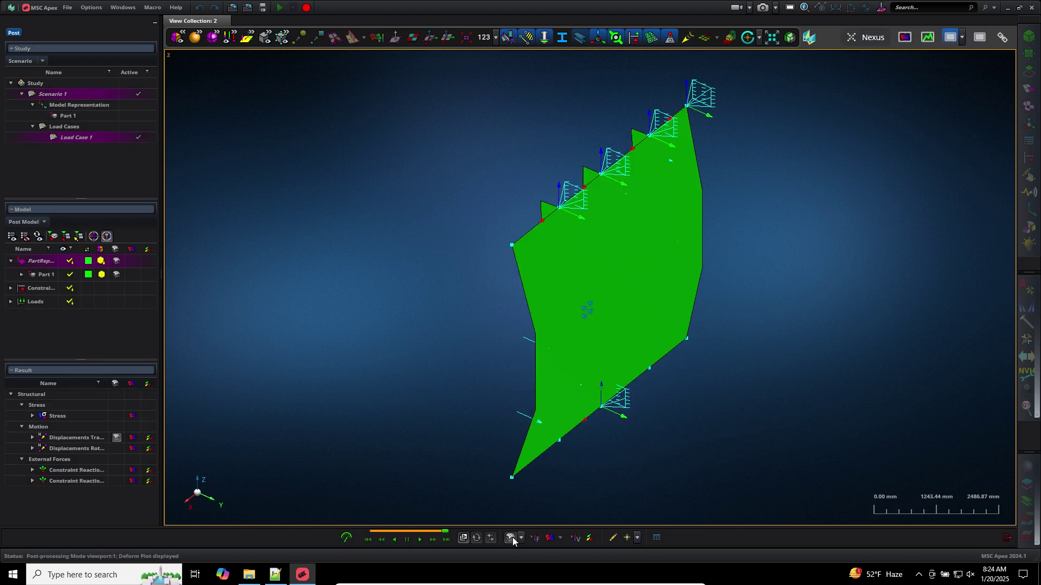
middle_drag(430, 440, 463, 425)
scroll(503, 464, down, 3)
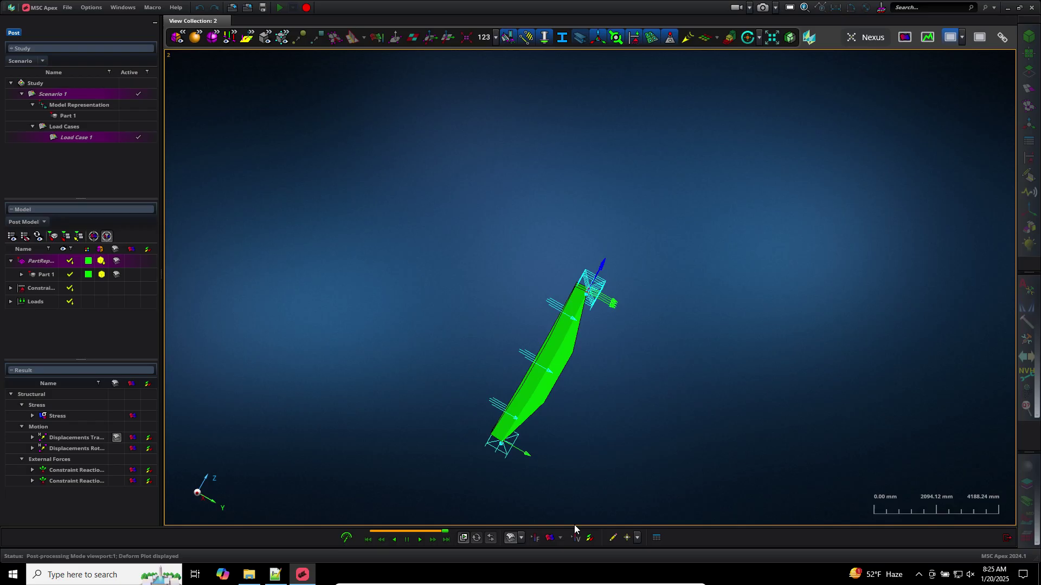
Turn off the deformed shape and show a von Mises stress fringe on the face-on plate
click(513, 538)
click(512, 538)
scroll(524, 493, down, 8)
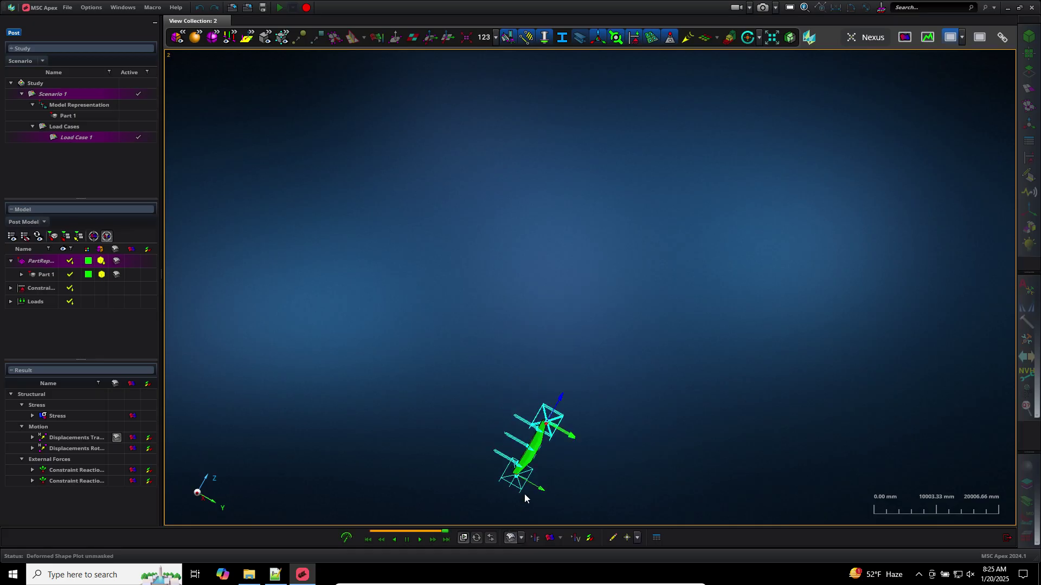
scroll(525, 493, up, 10)
scroll(525, 493, down, 3)
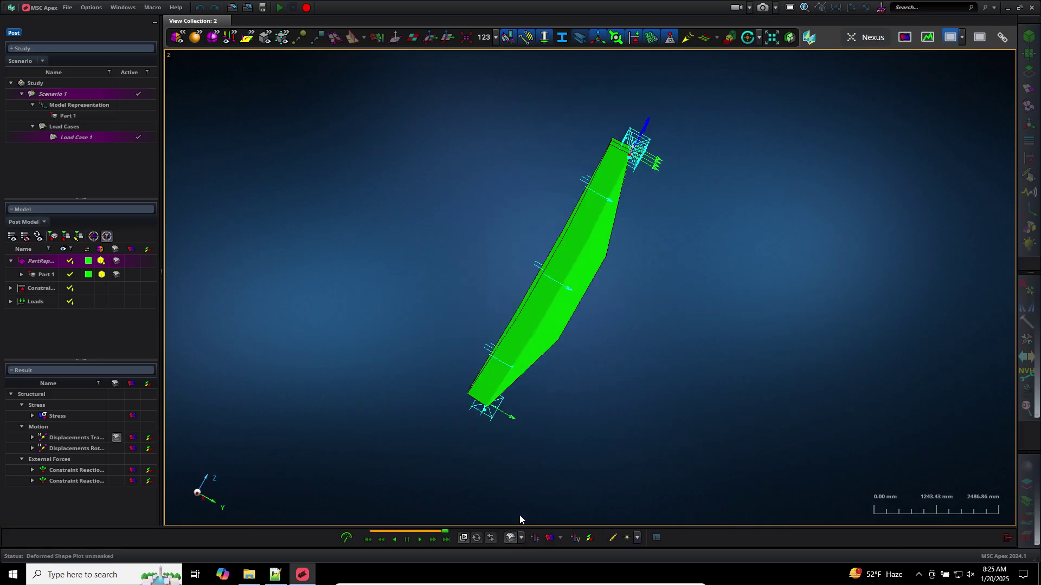
click(512, 539)
middle_drag(537, 508, 535, 488)
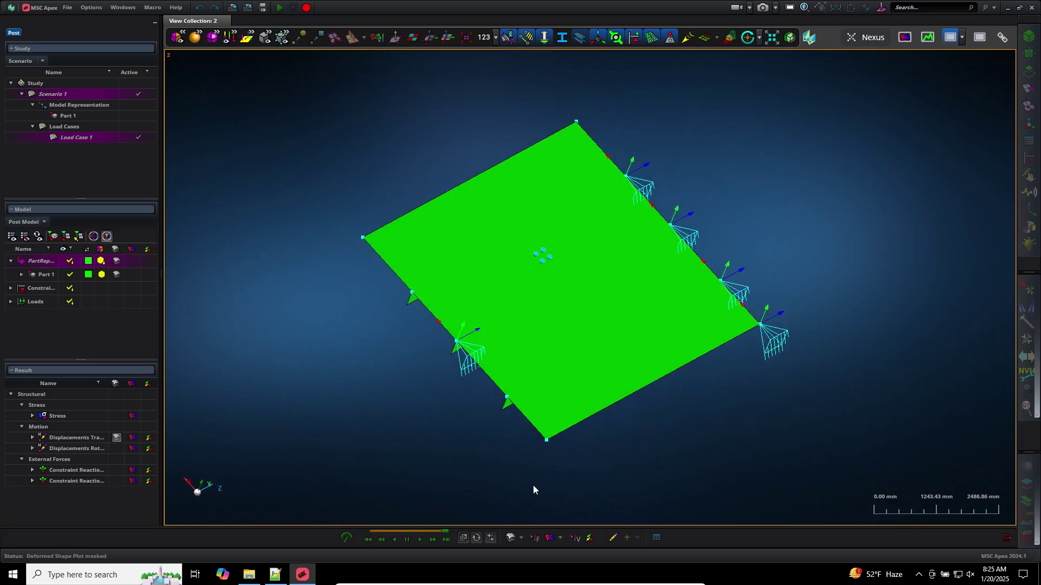
click(551, 539)
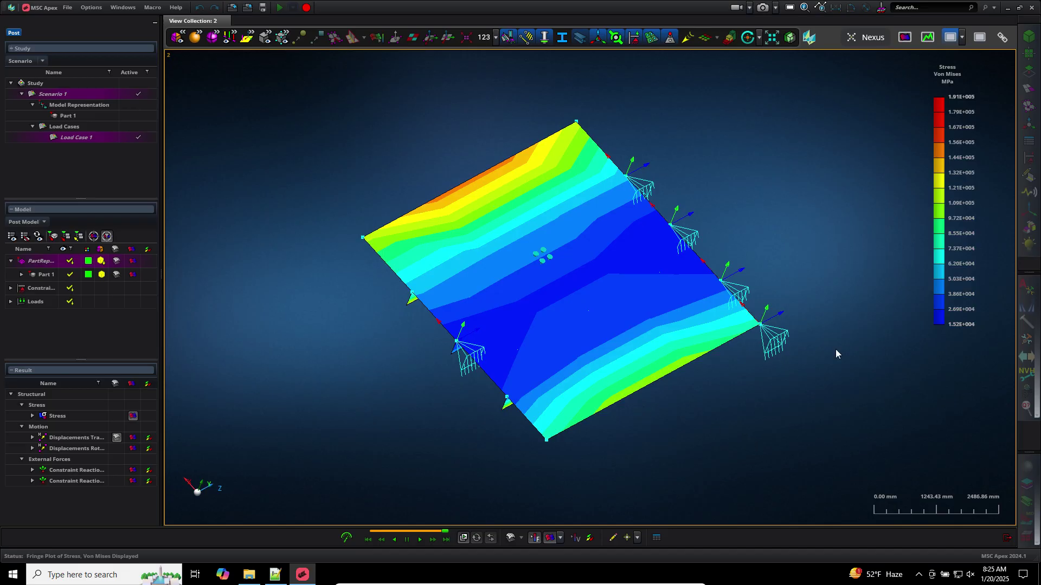
Switch the fringe quantity to Displacements Translational (0 to 4.14e-002 mm) and display hot spots
mouse_move(986, 105)
click(992, 62)
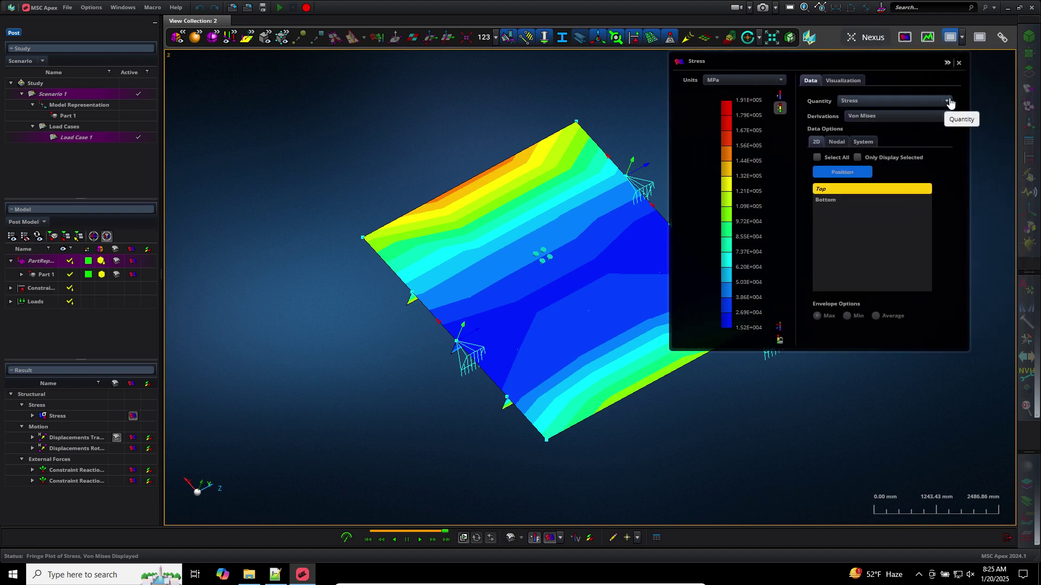
click(948, 101)
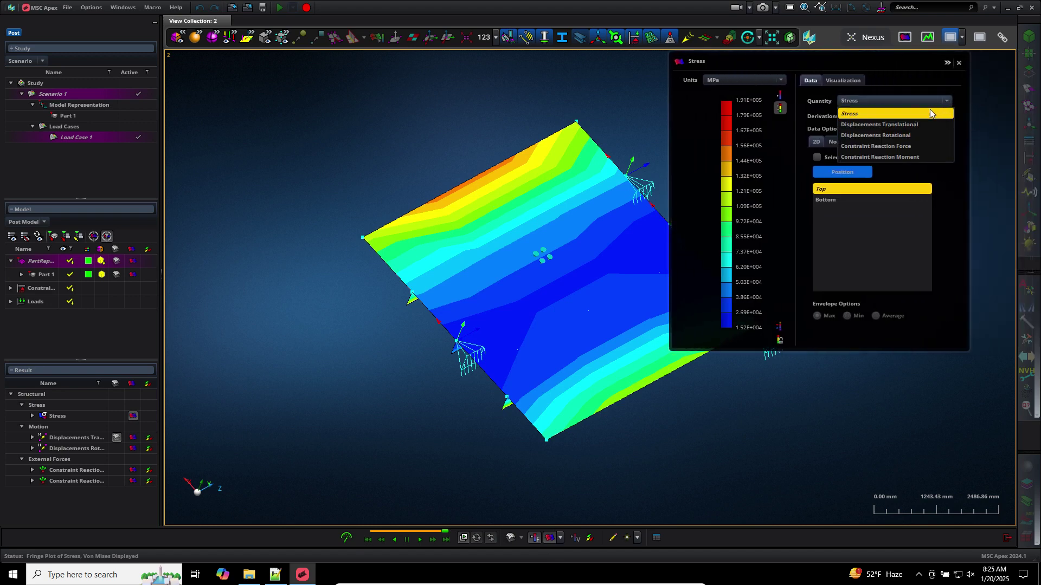
click(906, 125)
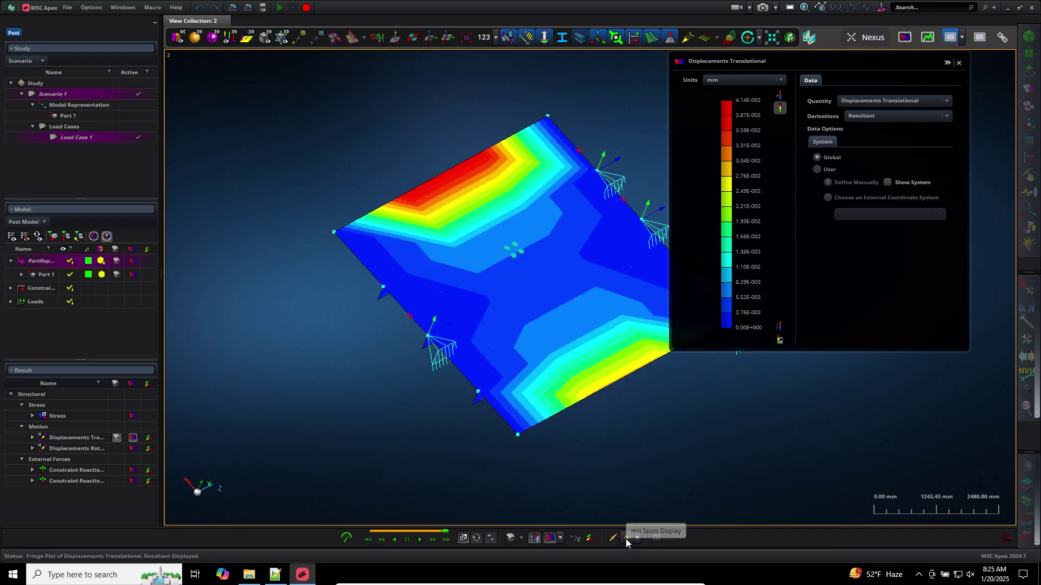
click(626, 539)
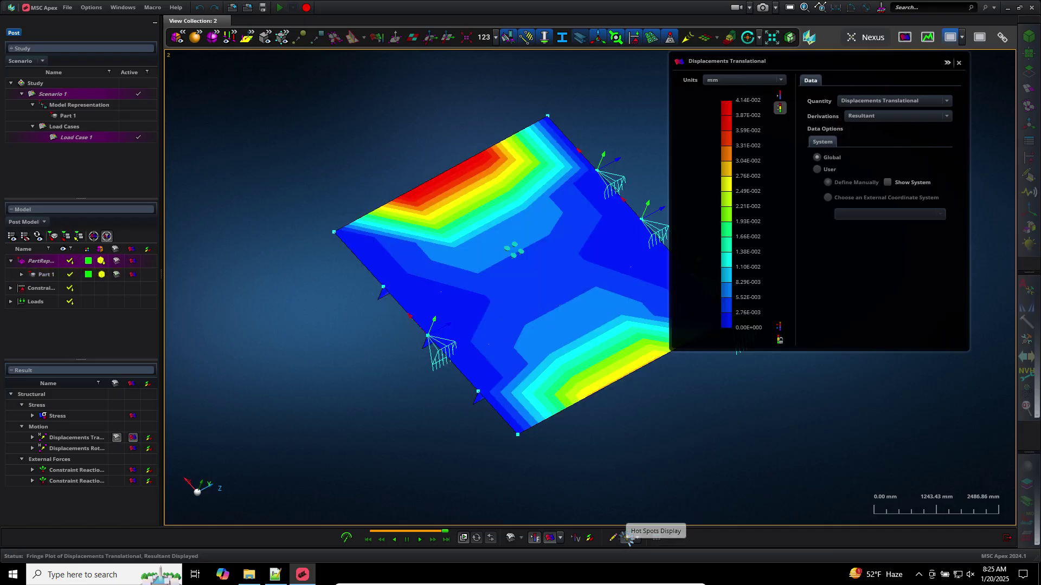
Pan and rotate the displacement plot to a near edge-on view with the mesh deselected
middle_drag(700, 440, 573, 436)
drag(552, 364, 552, 365)
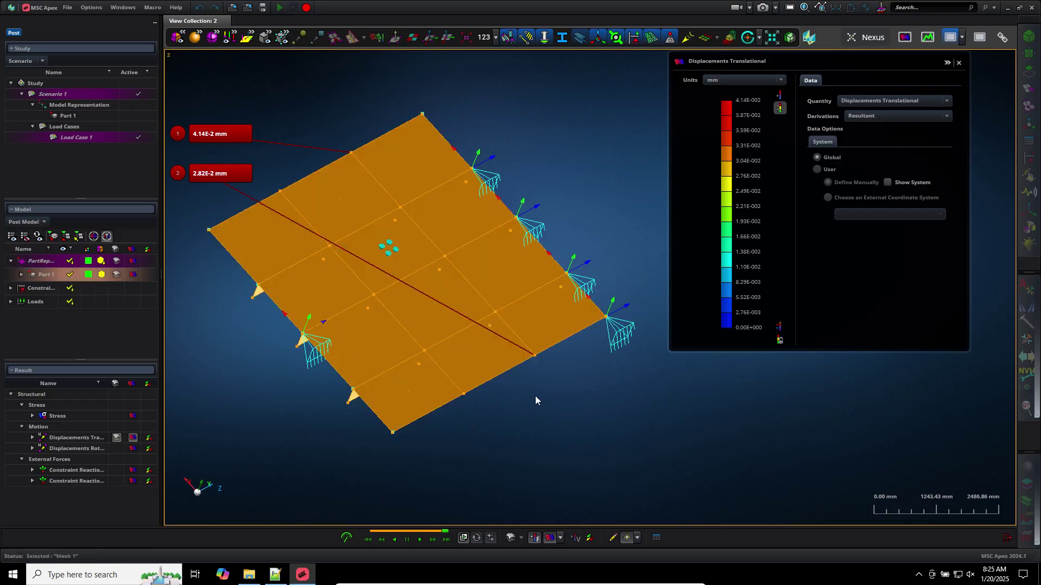
middle_drag(535, 396, 546, 355)
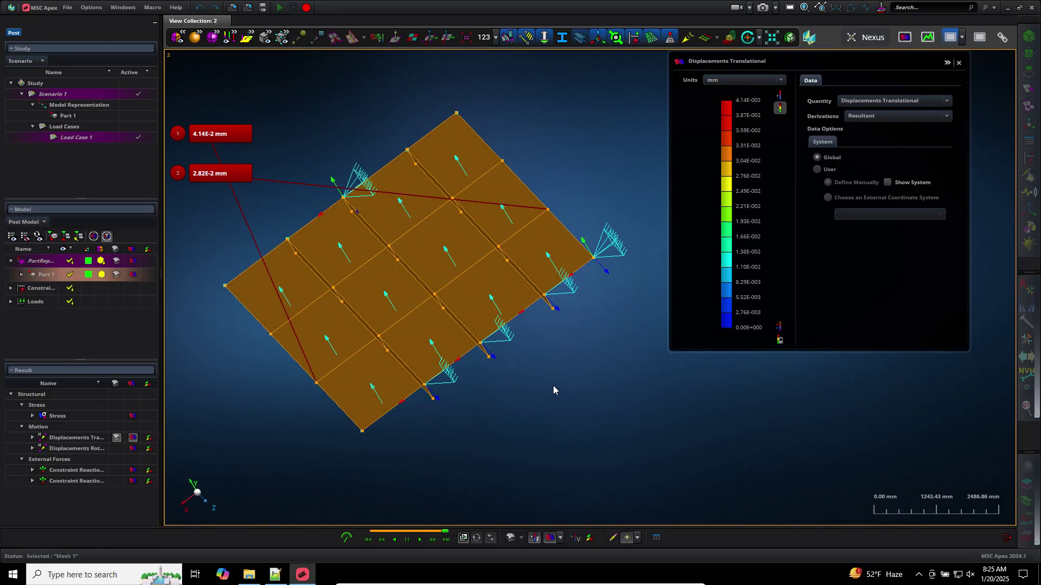
middle_drag(547, 383, 551, 400)
click(549, 401)
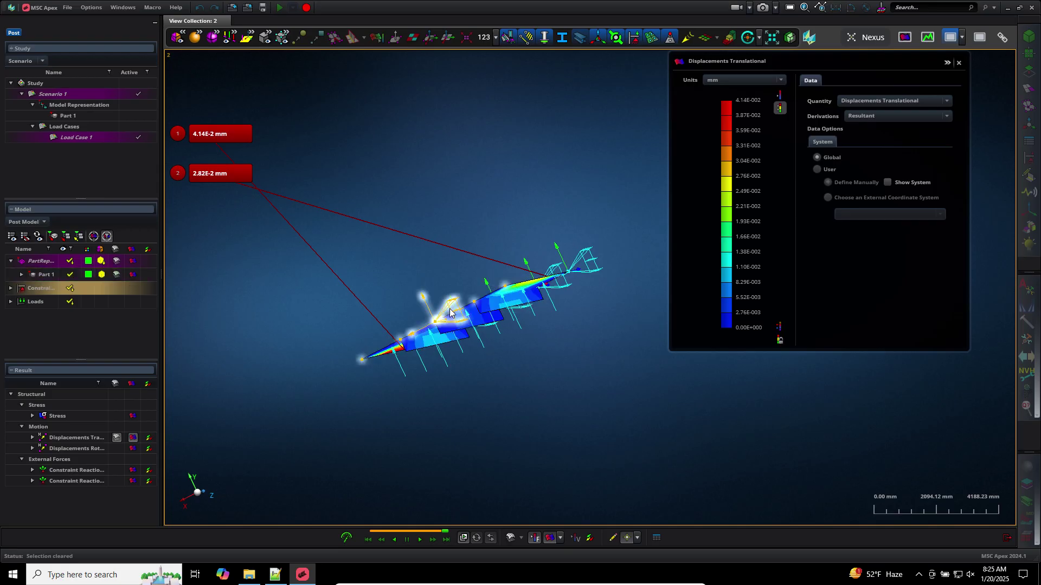
Filter picking to element faces, orbit to a face-on view, and exit post-processing
right_click(564, 151)
mouse_move(553, 170)
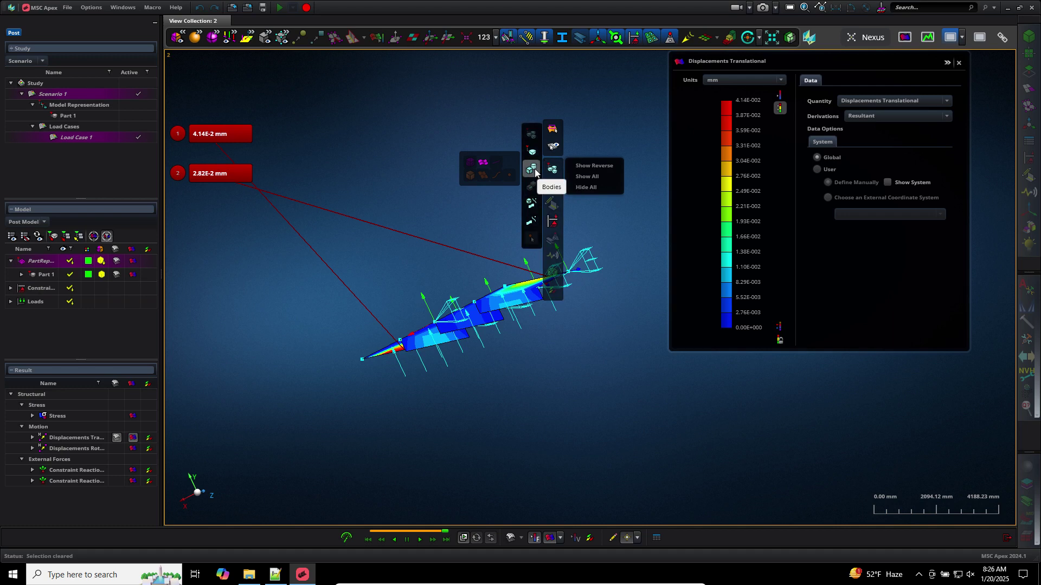
mouse_move(532, 222)
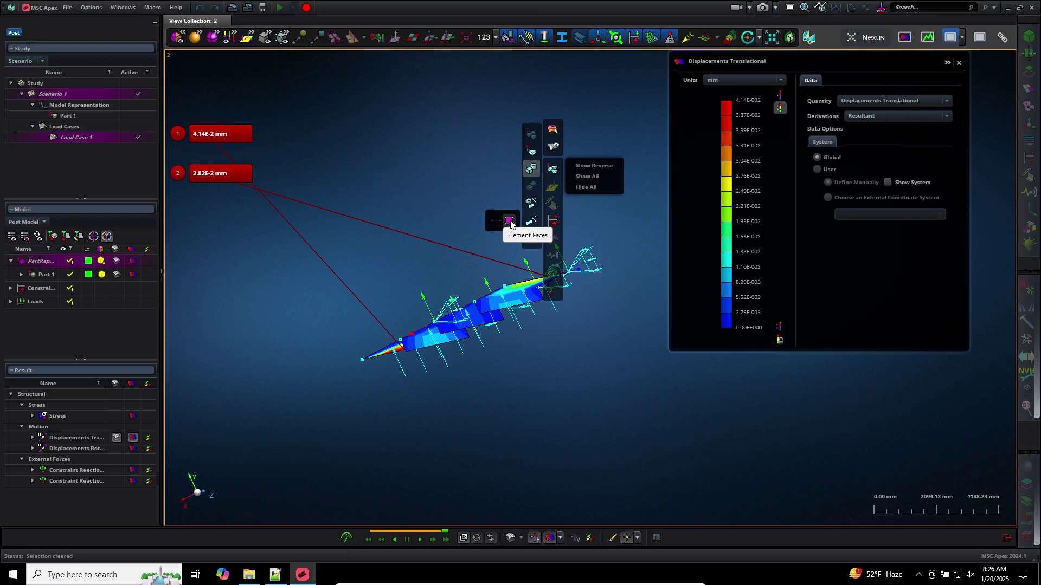
click(509, 221)
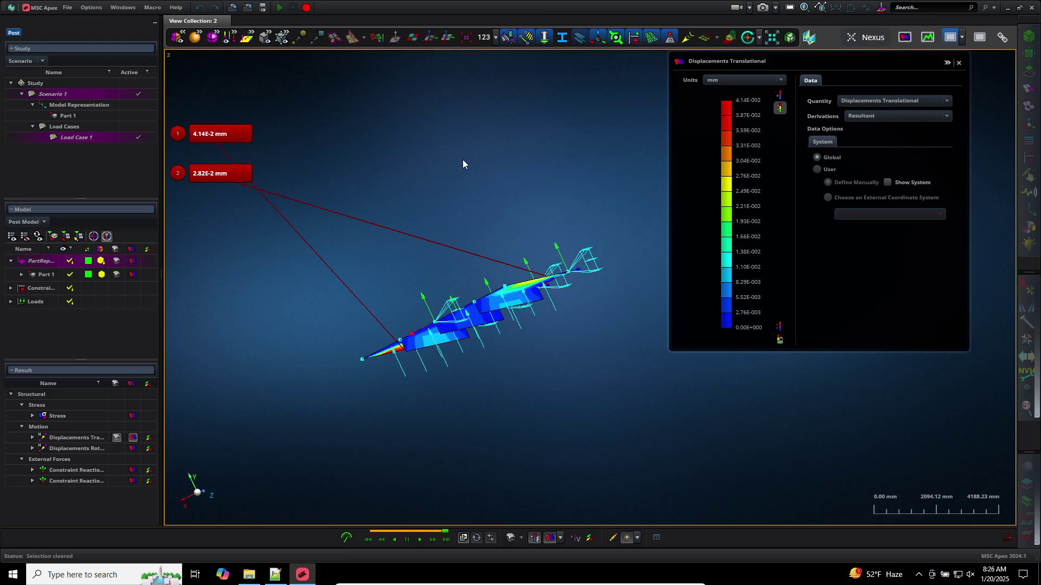
middle_drag(470, 164, 481, 179)
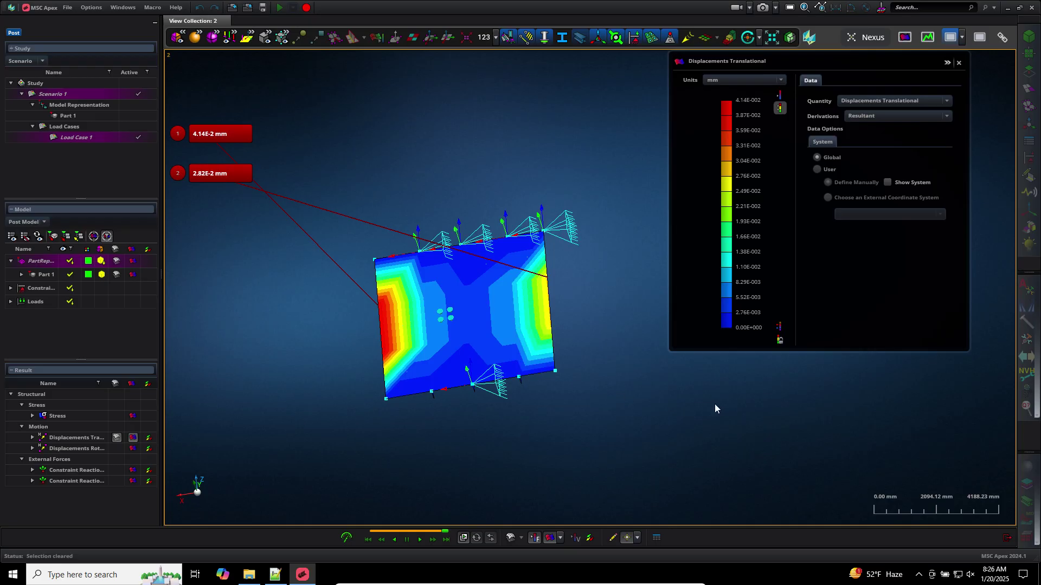
click(1006, 539)
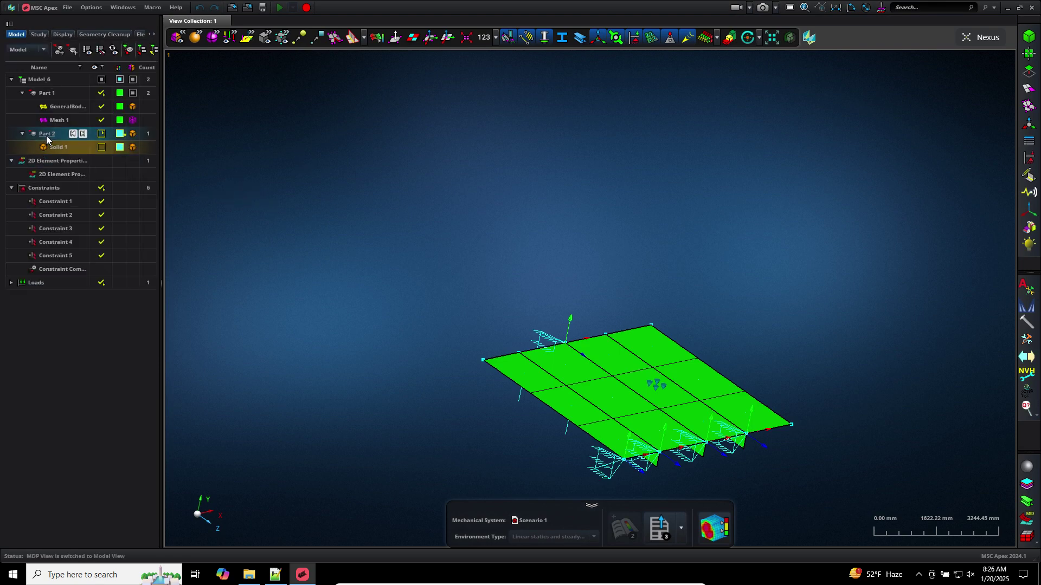
Show only Part 2 in the viewport
right_click(55, 140)
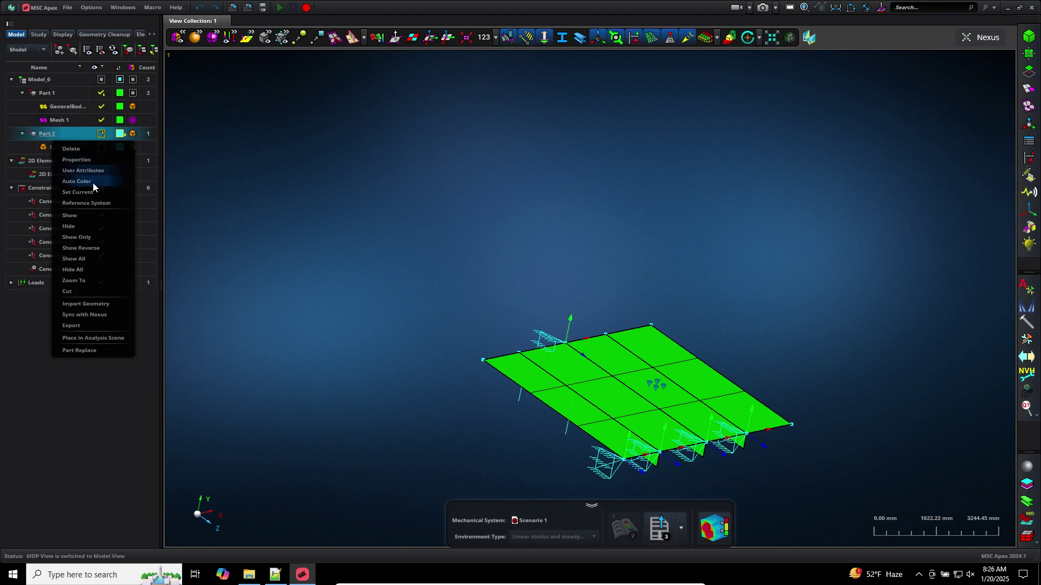
click(81, 237)
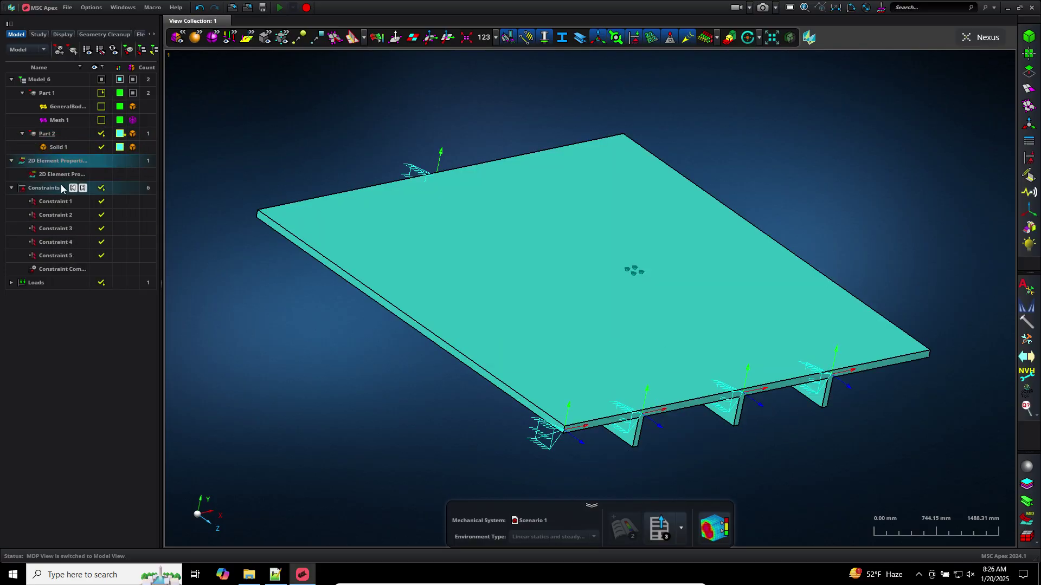
right_click(60, 184)
click(56, 138)
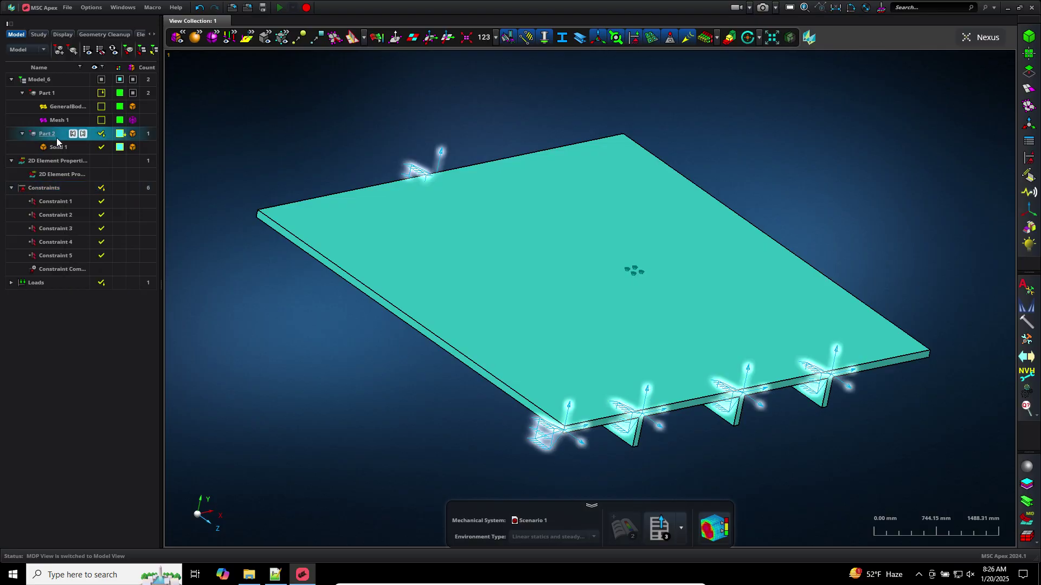
right_click(56, 135)
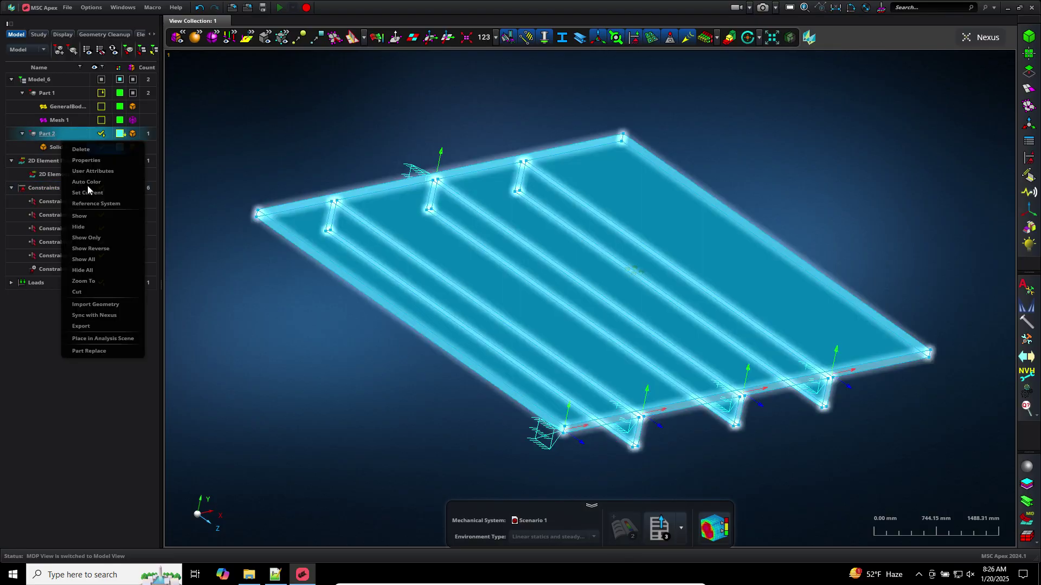
click(99, 237)
click(343, 319)
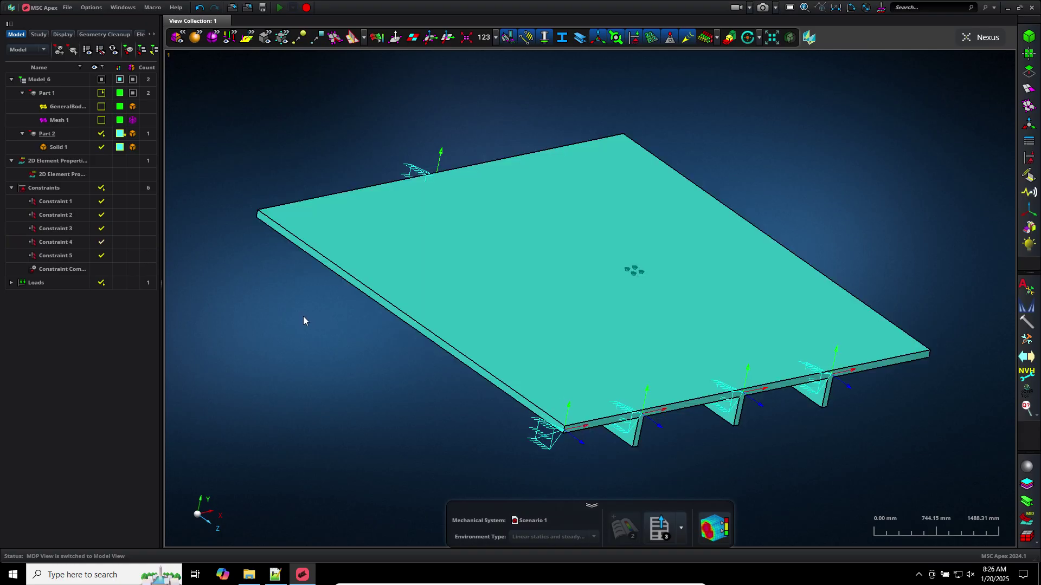
Hide the Constraints and Loads groups, then orbit and zoom out on the plate
click(46, 190)
right_click(46, 188)
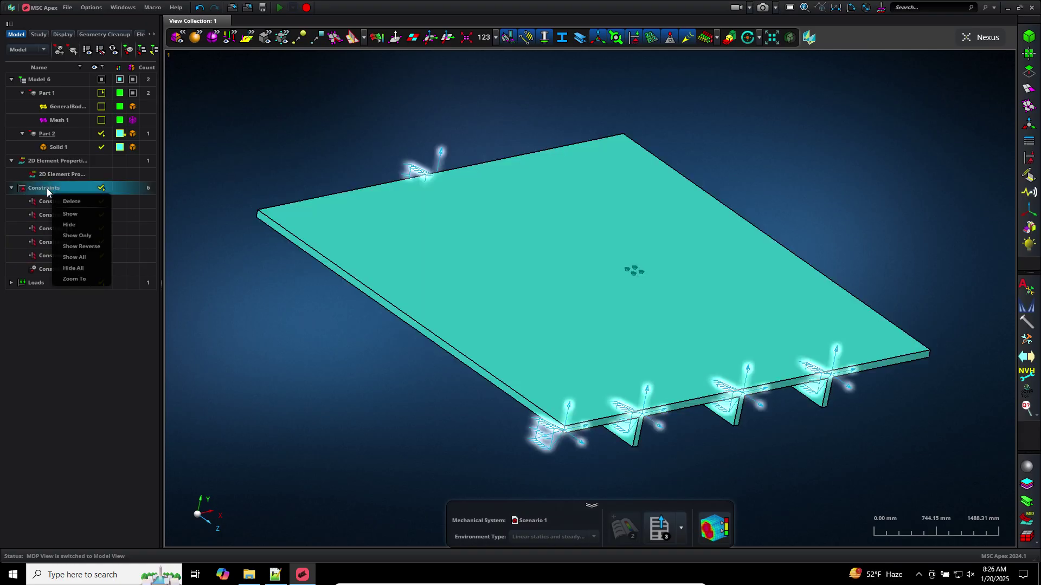
click(70, 224)
click(49, 283)
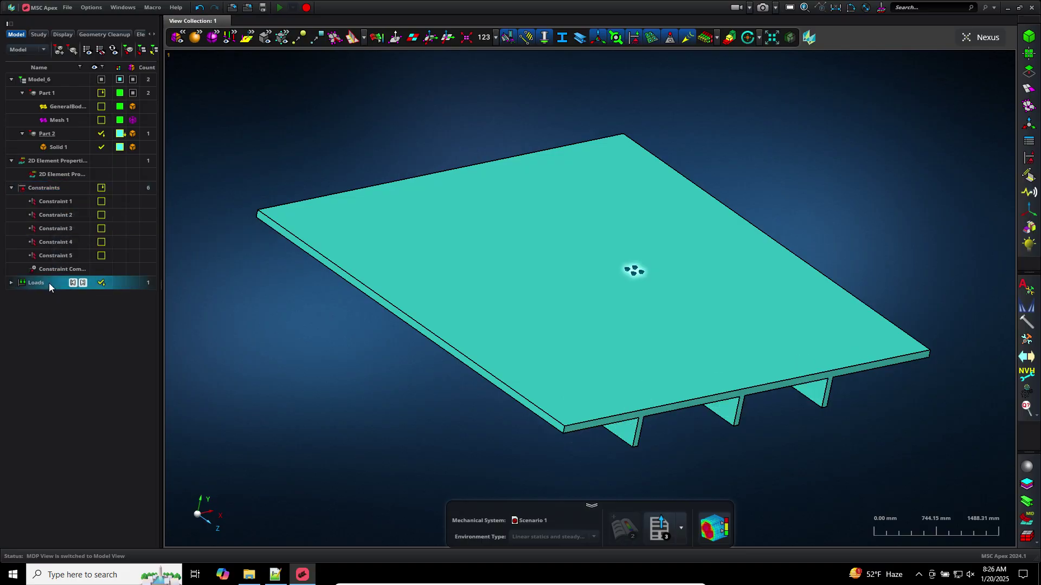
right_click(48, 283)
click(79, 321)
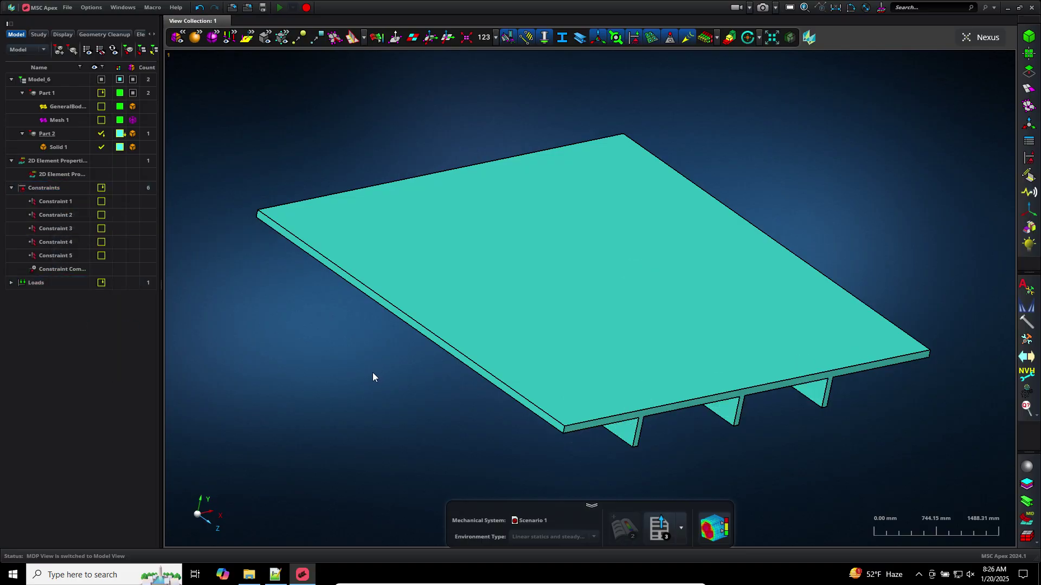
mouse_move(373, 376)
middle_down()
mouse_move(357, 376)
mouse_move(344, 353)
mouse_move(378, 375)
middle_up()
scroll(378, 376, down, 3)
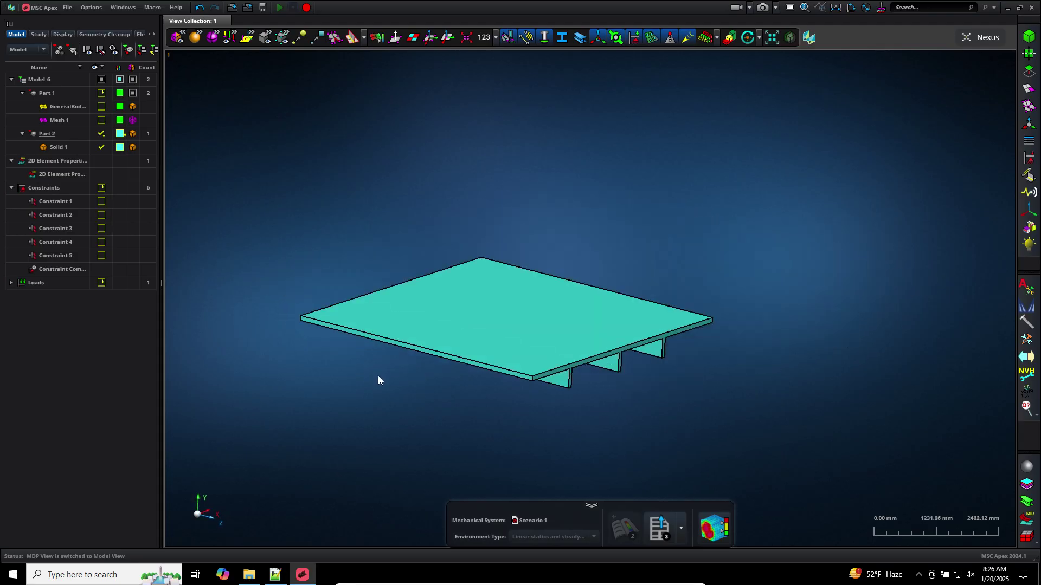
Solid-mesh the green stiffened plate with 2.5D Mesh (Hex, Penta), producing an 11-element Mesh 2
click(1030, 89)
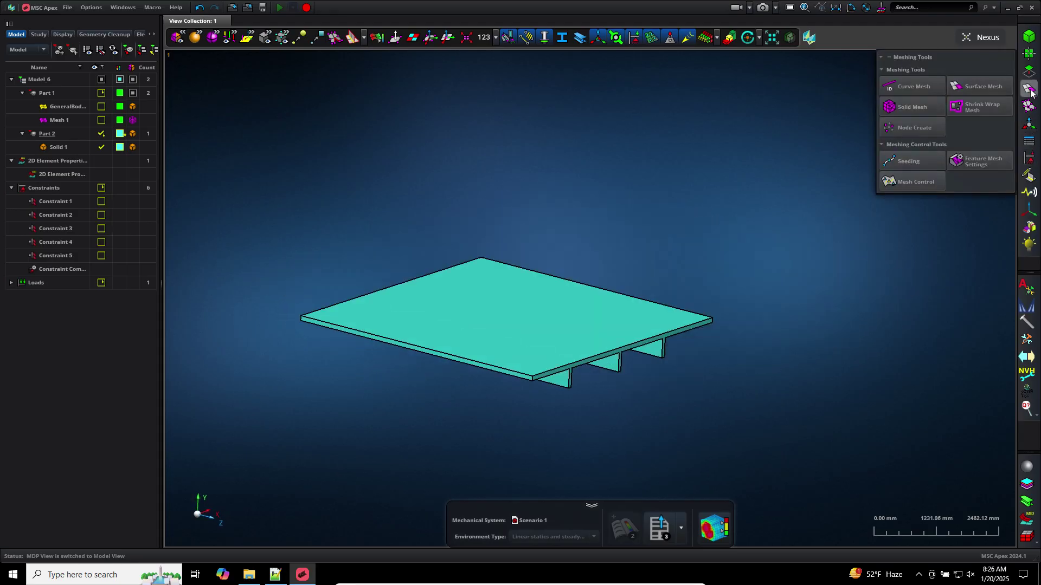
click(924, 106)
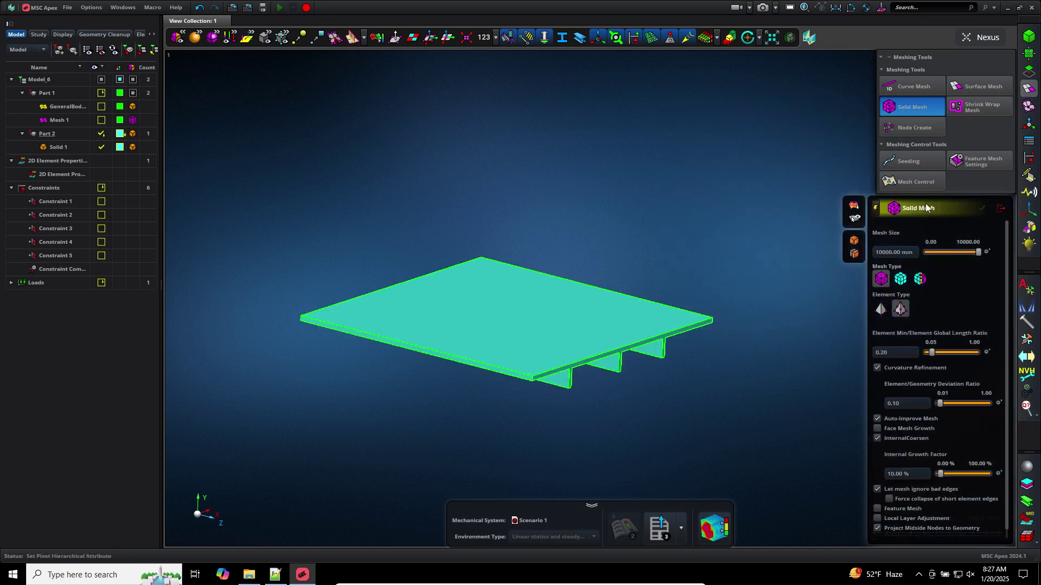
click(900, 280)
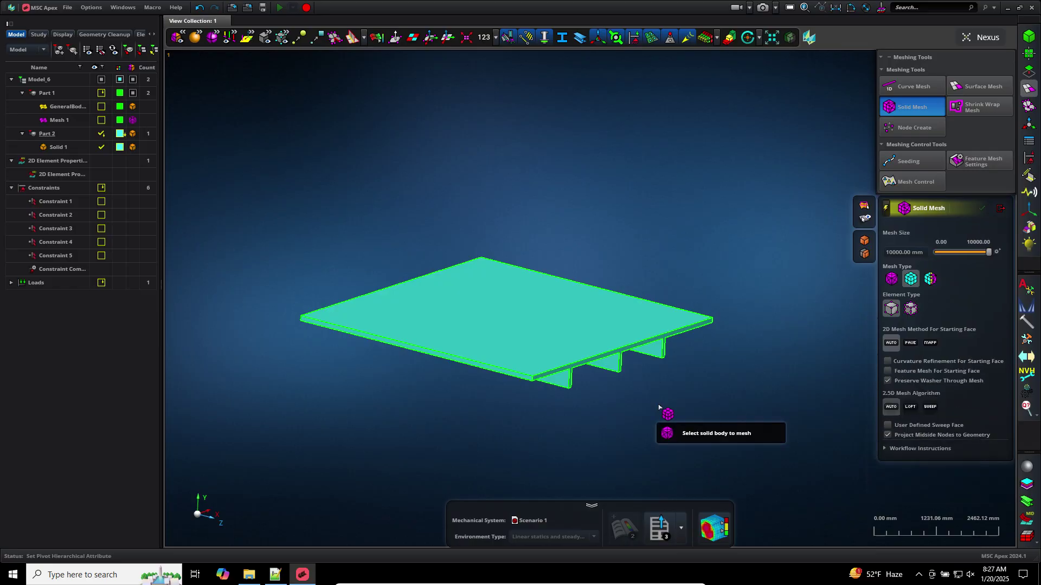
scroll(659, 407, up, 3)
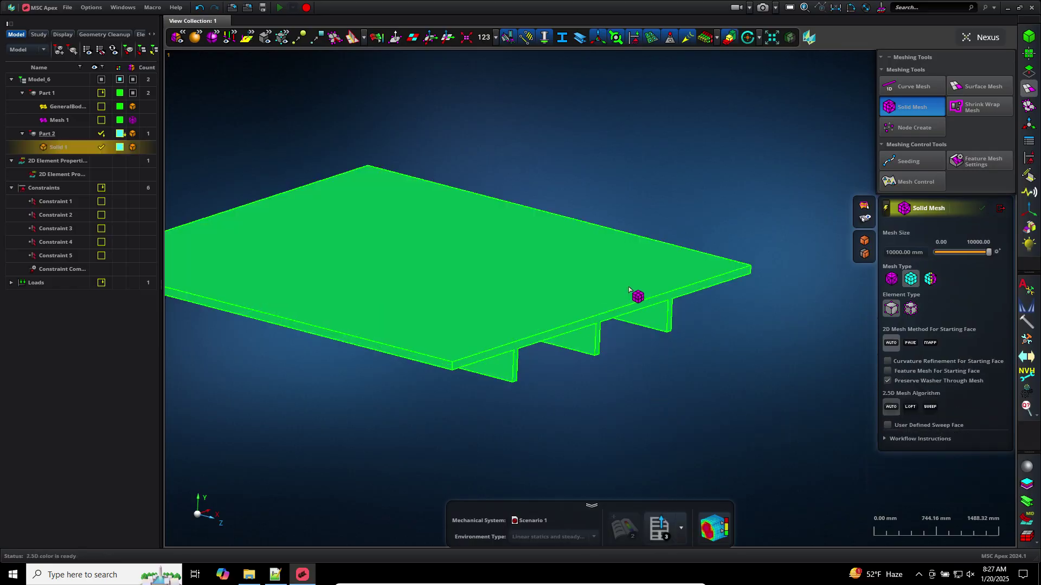
click(629, 290)
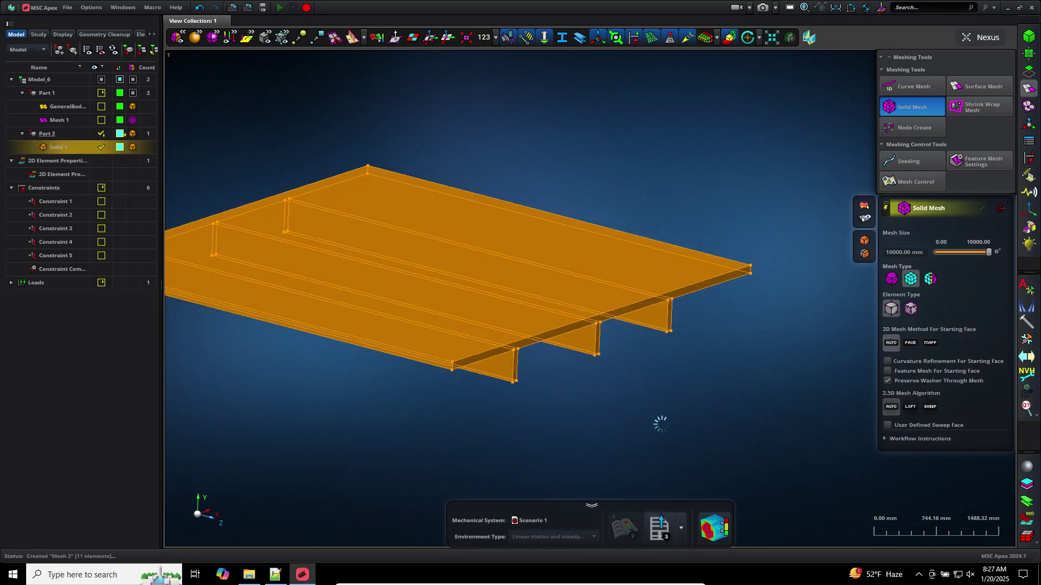
click(1000, 209)
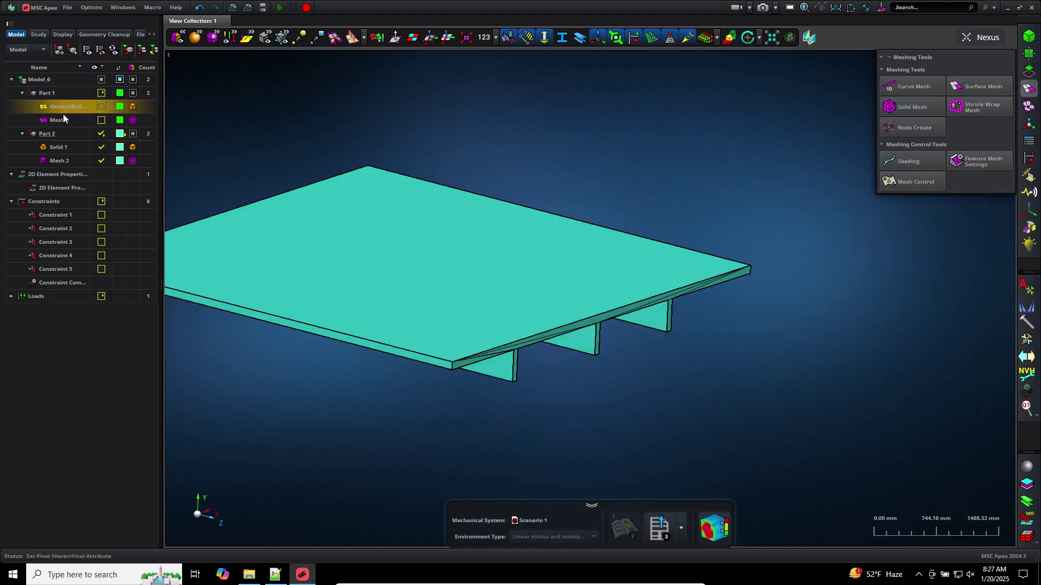
Make Part 1 visible again and show only Part 1
right_click(54, 95)
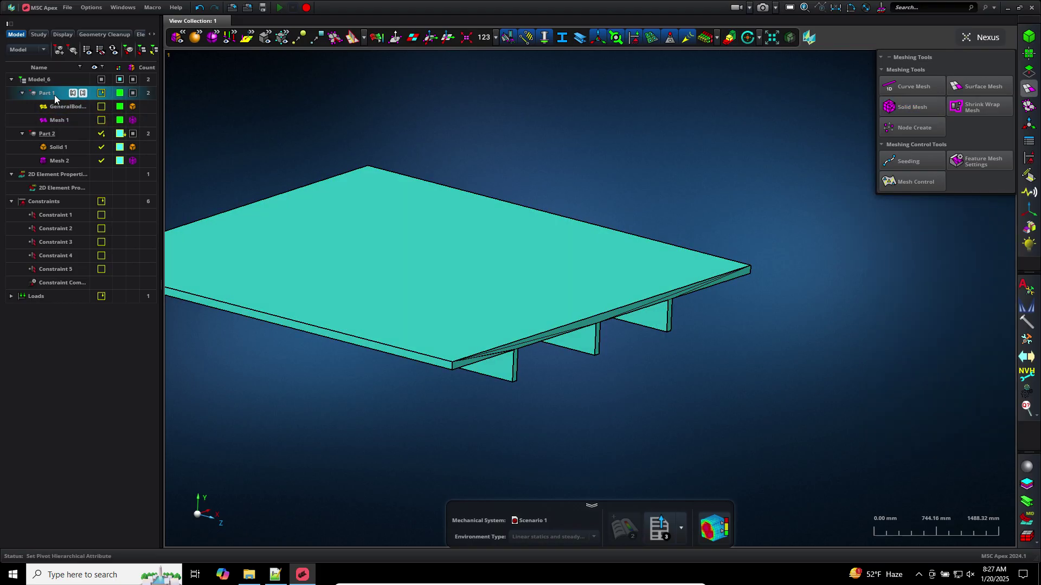
click(94, 176)
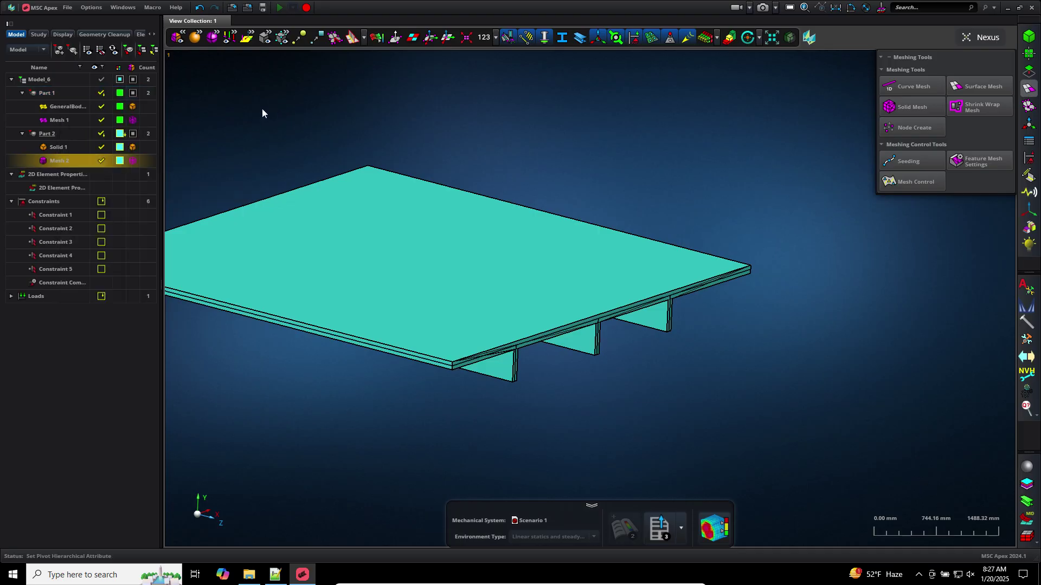
click(55, 93)
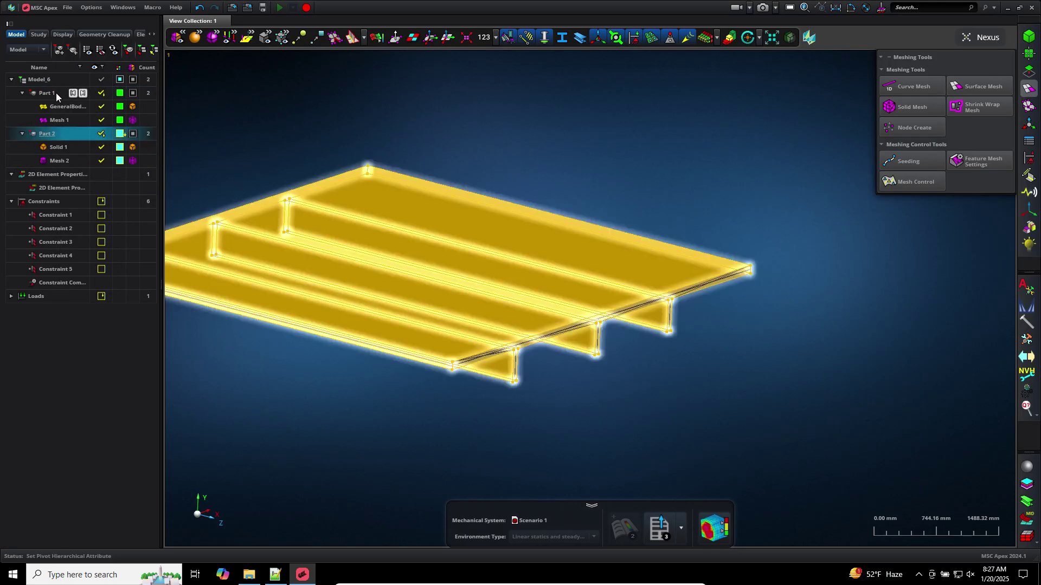
right_click(56, 93)
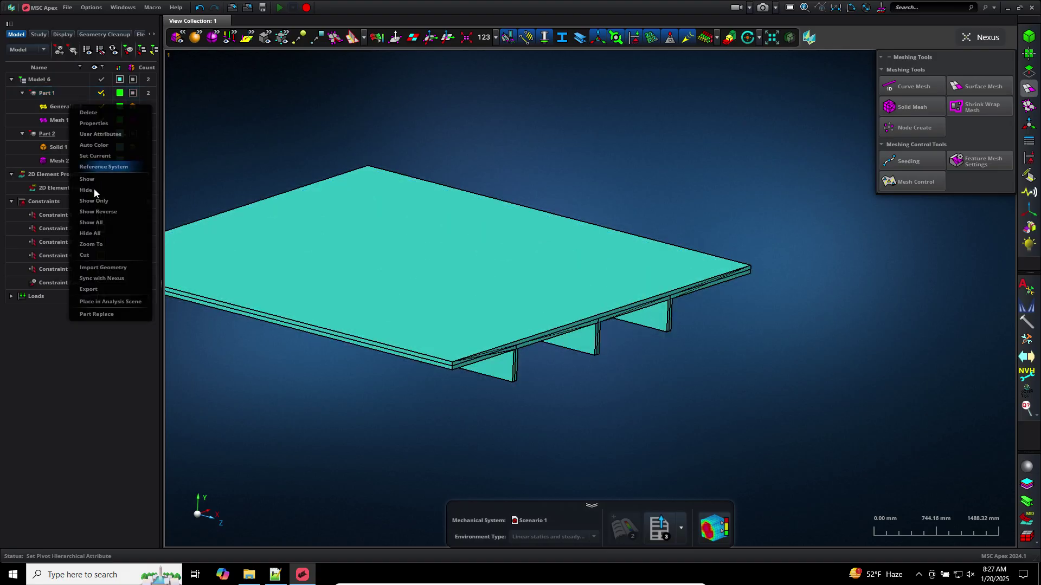
click(97, 202)
Bring the Apex window back to the front and tilt the shell mesh view
key(alt+Tab)
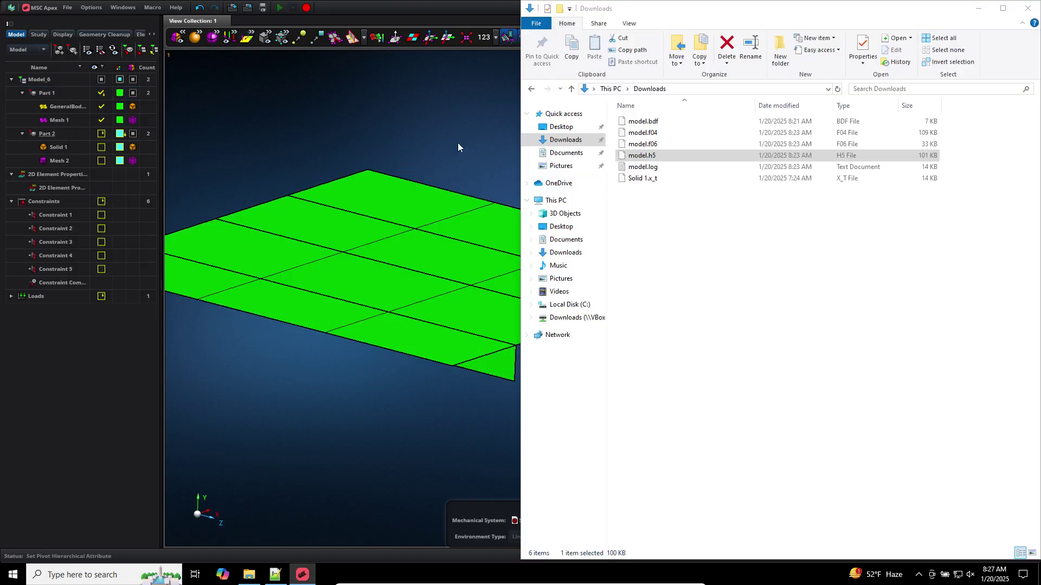
click(304, 573)
click(304, 574)
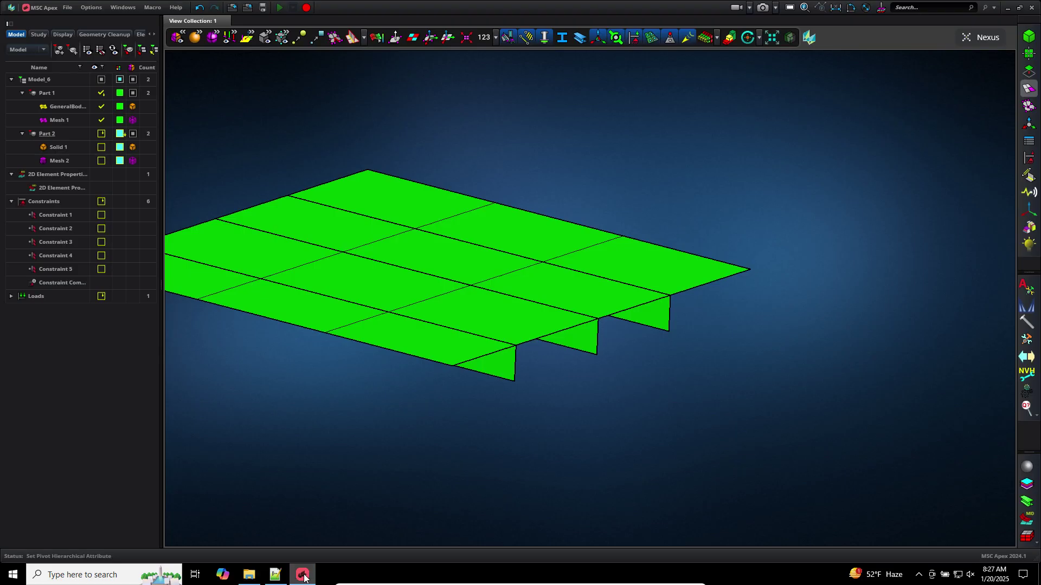
scroll(526, 447, down, 4)
middle_drag(526, 448, 515, 453)
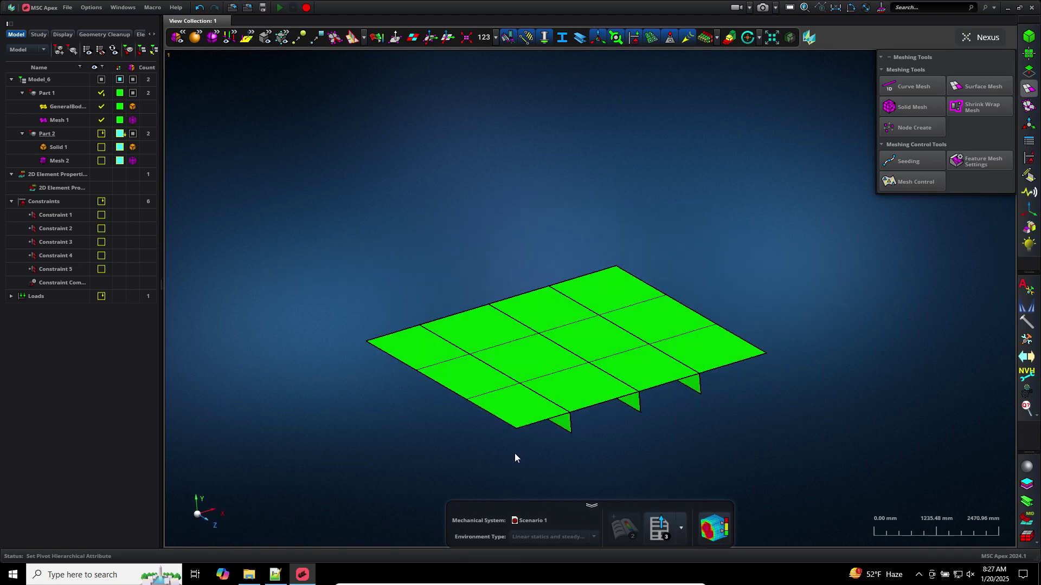
Fit the view and rerun surface meshing with a mesh size of 10
key(f)
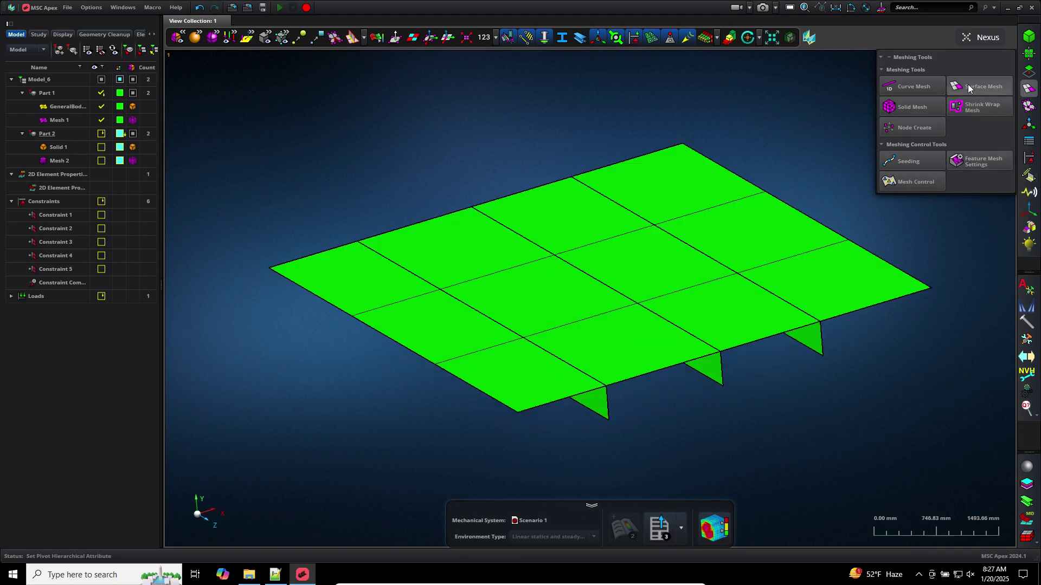
click(968, 85)
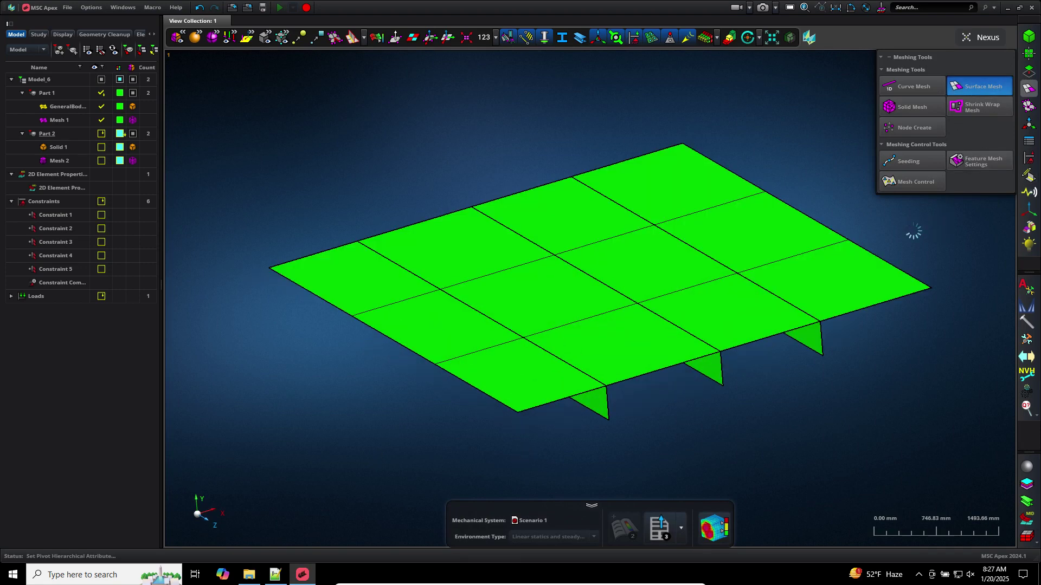
click(909, 290)
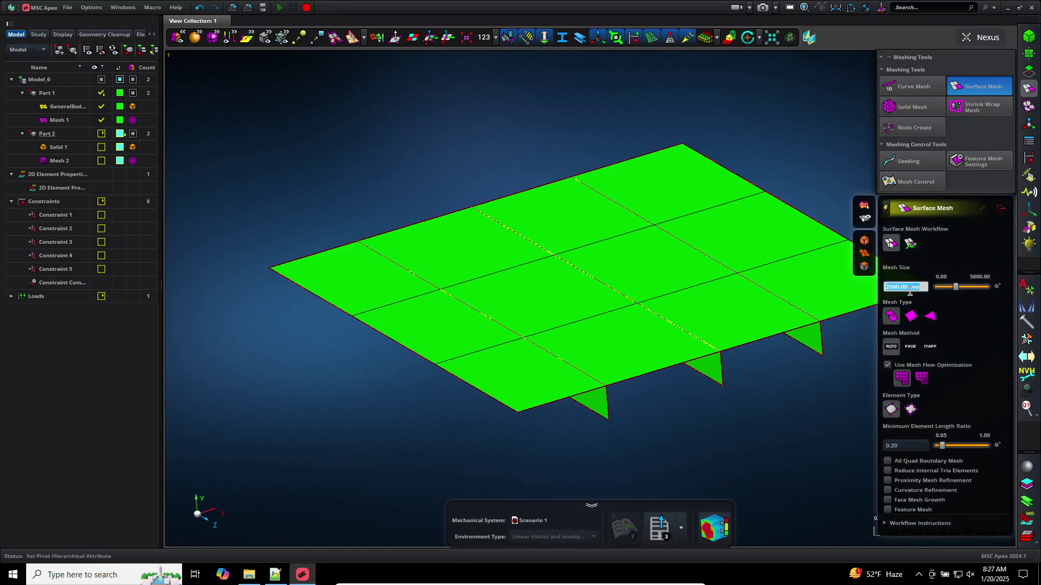
text(10)
key(Return)
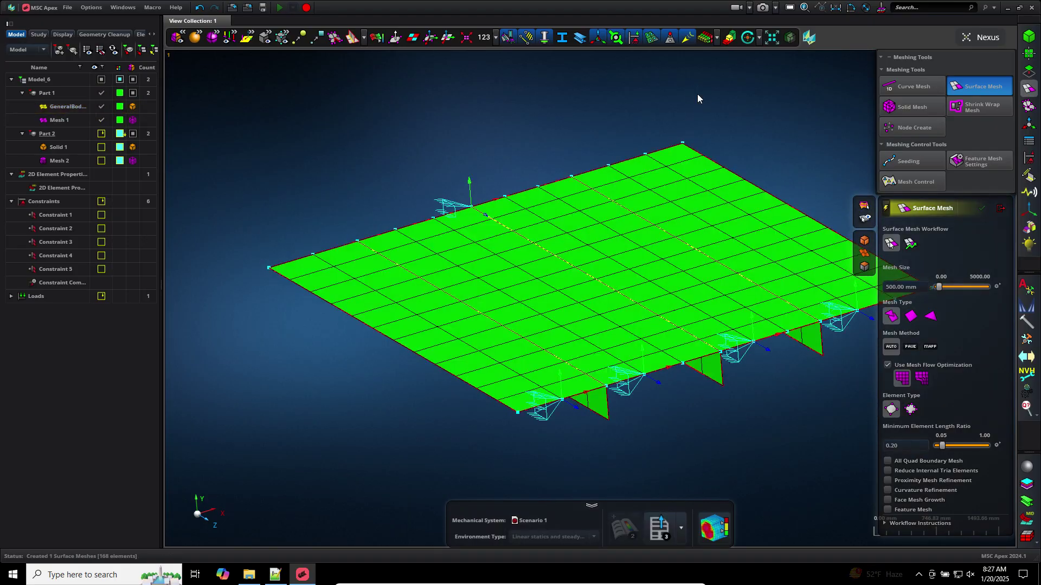
click(1001, 208)
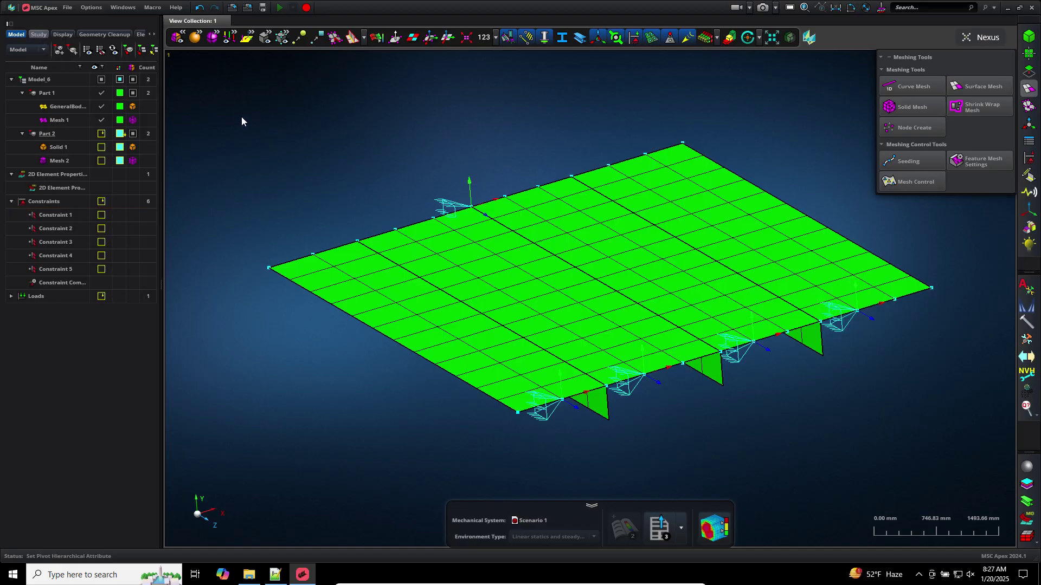
Open the Nastran BDF export settings and browse for a save location
mouse_move(143, 72)
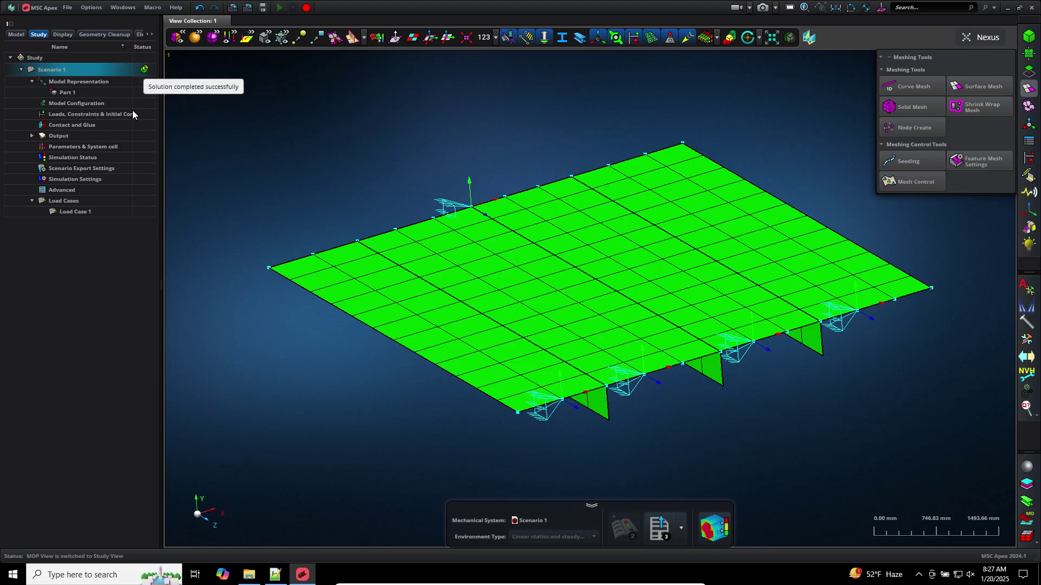
click(663, 526)
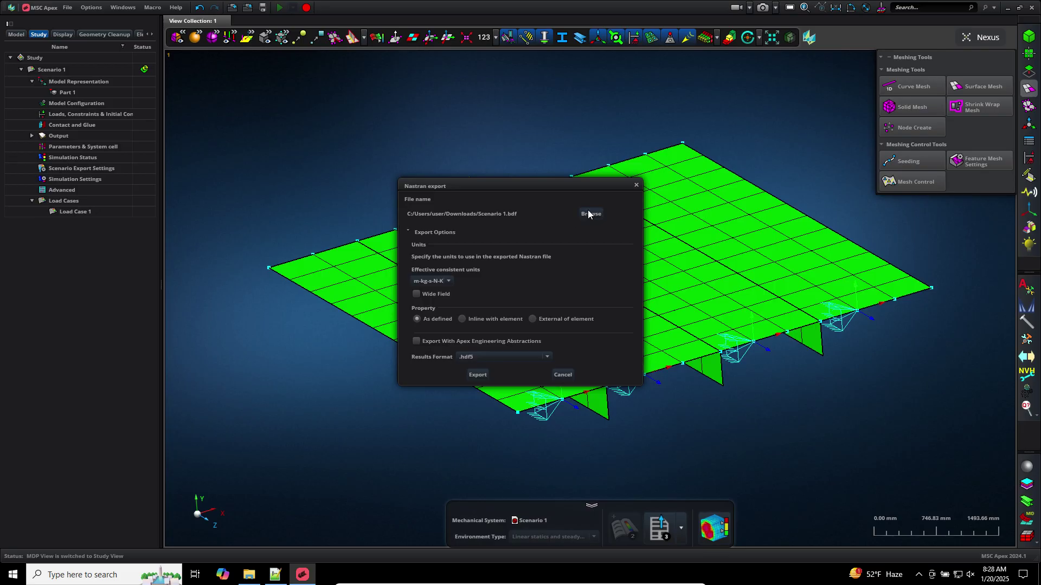
click(589, 213)
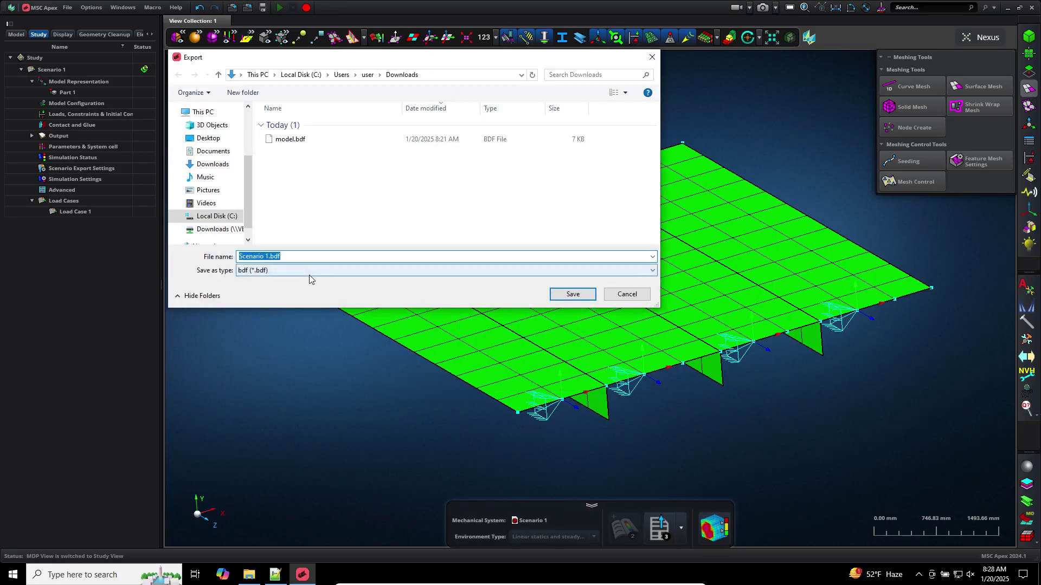
Name the export file and export the model as model_b.bdf to Downloads
text(model8)
key(Return)
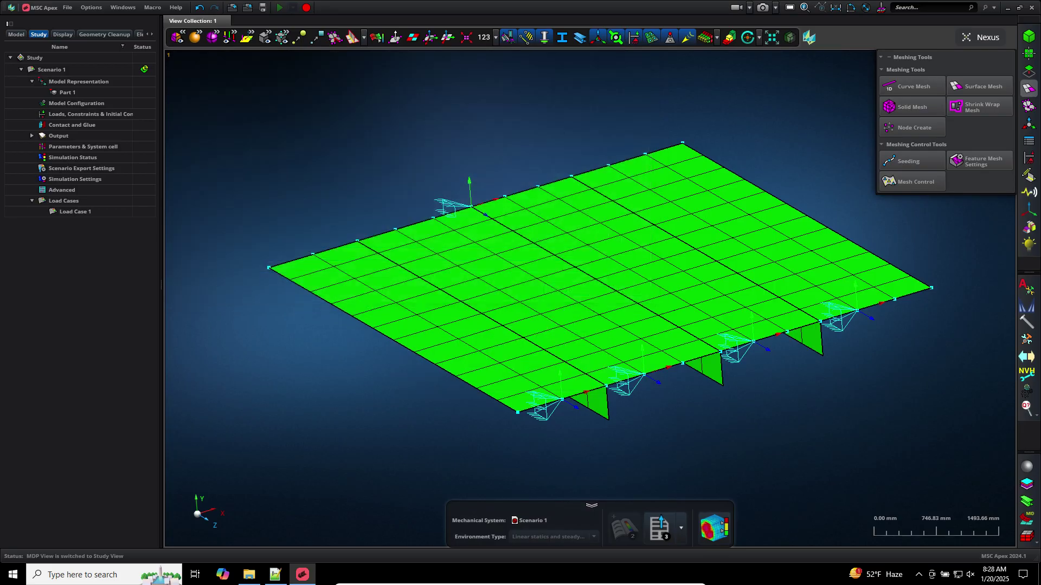
click(475, 373)
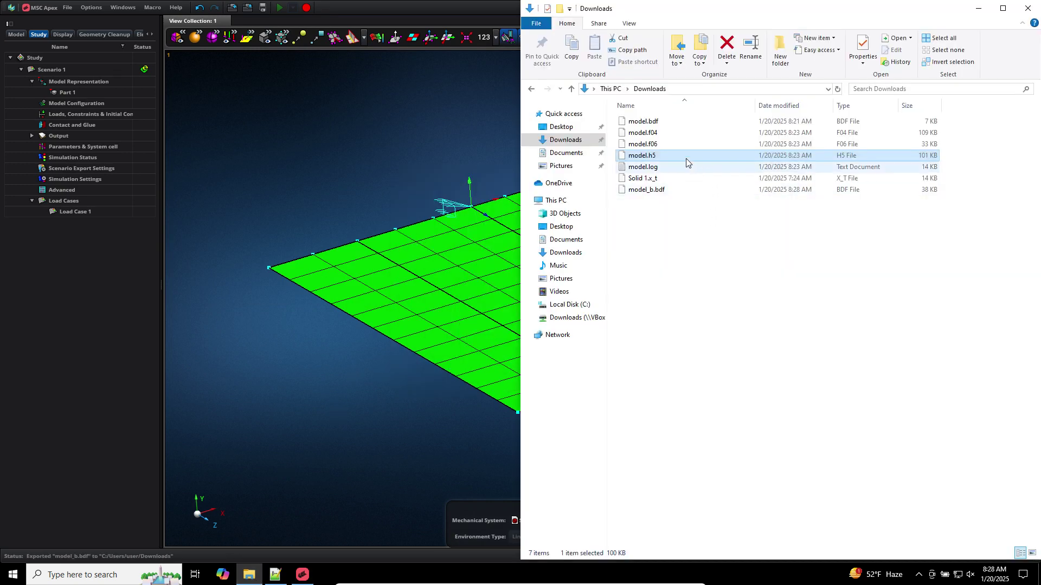
Open model_b.bdf from Explorer with Notepad++
click(650, 190)
right_click(649, 190)
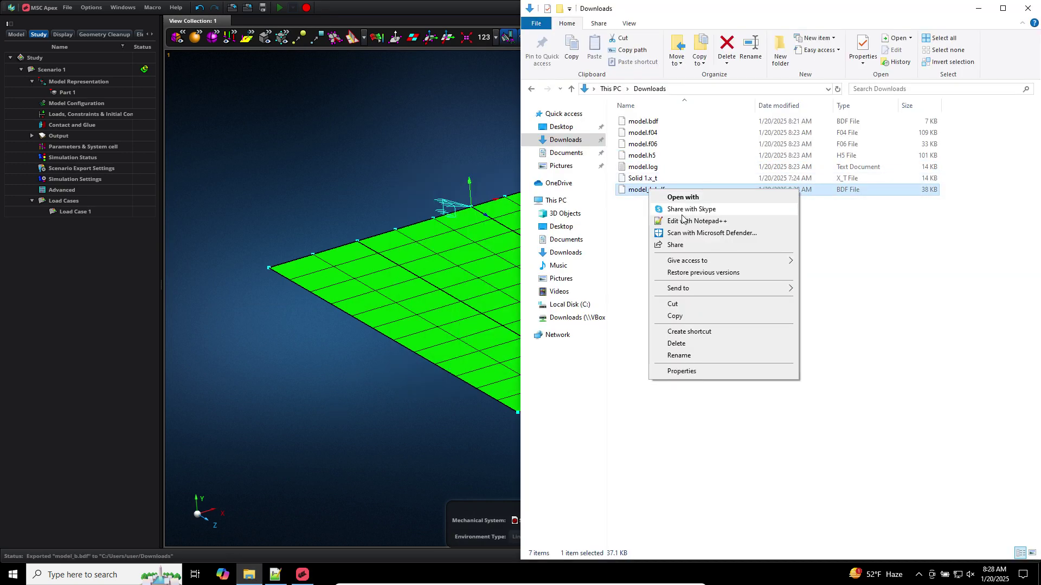
click(684, 221)
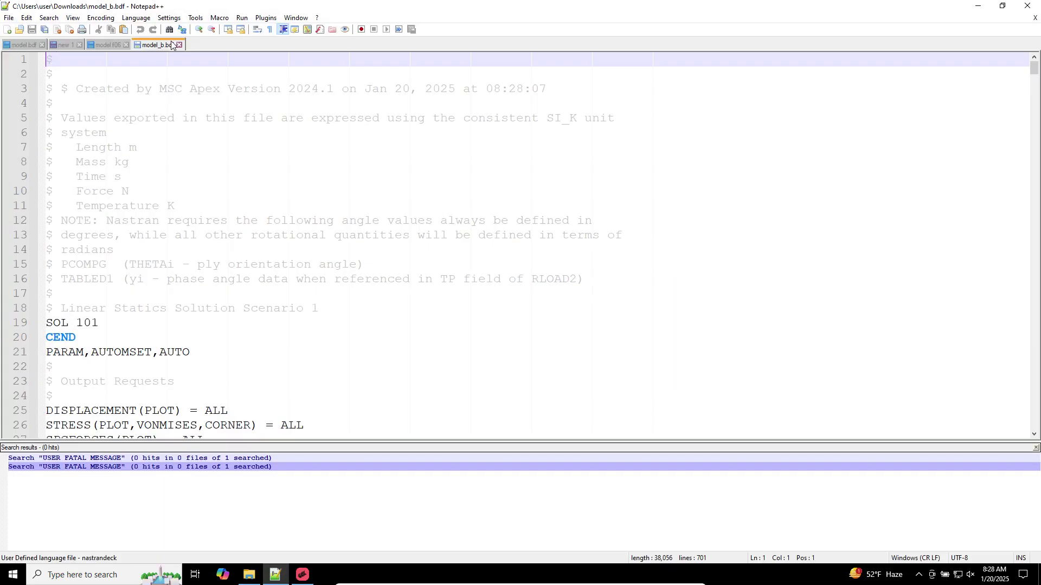
Place model_b.bdf in a second view beside the earlier model.bdf
right_click(172, 45)
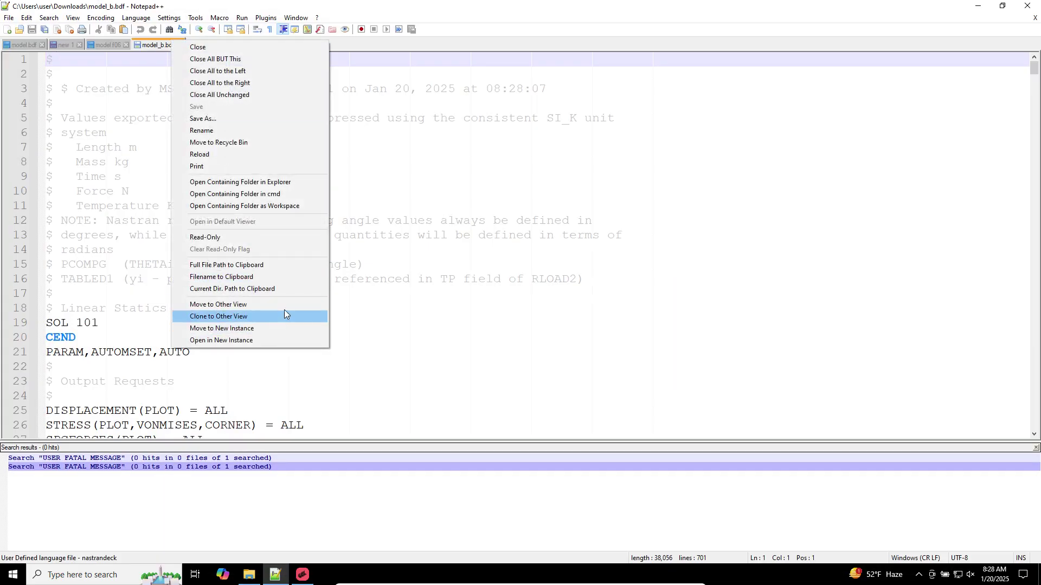
click(283, 304)
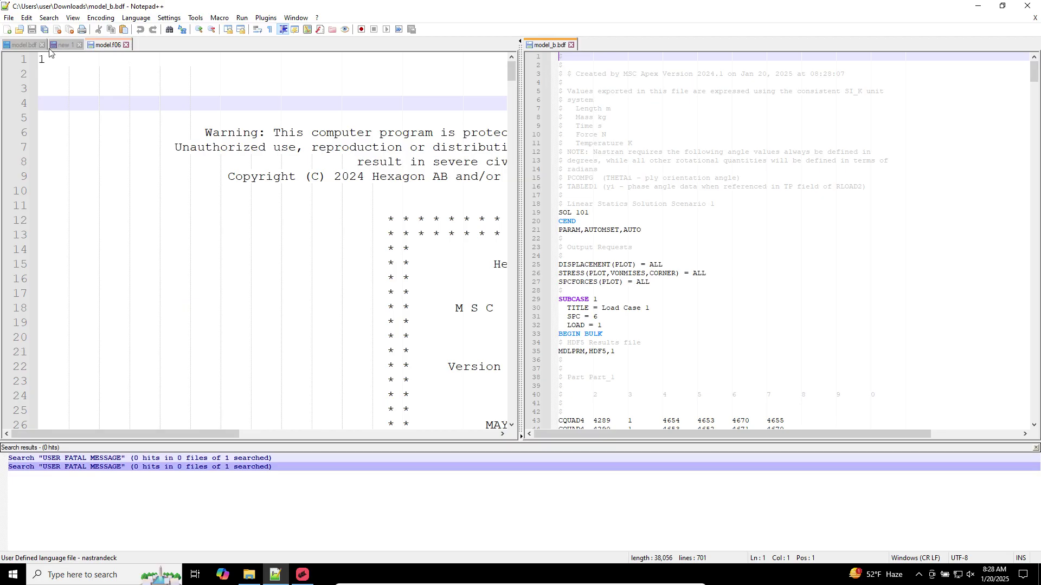
click(33, 44)
click(639, 230)
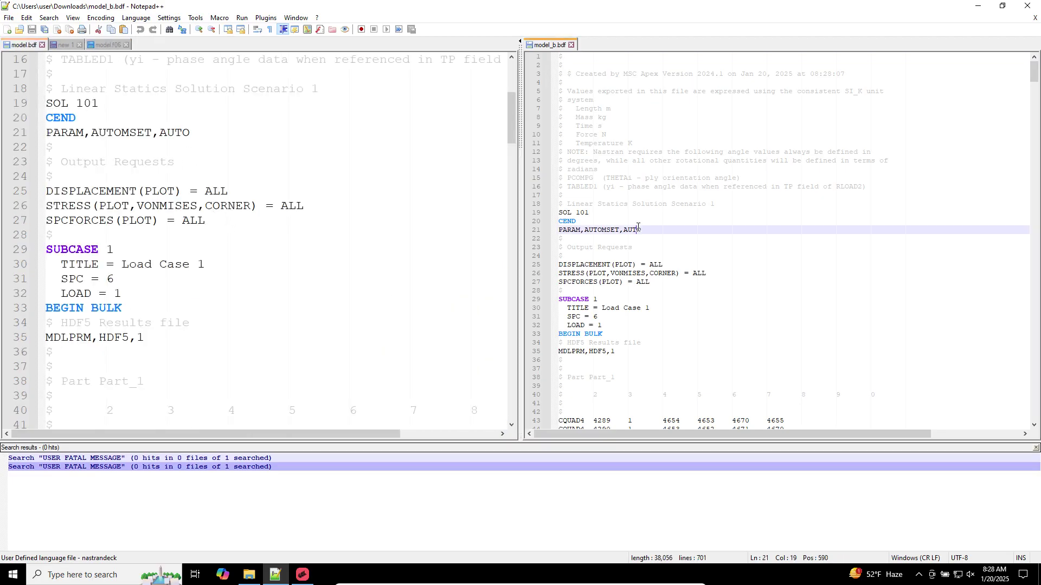
Compare case control lines, highlighting output requests, the SUBCASE block, SPC 6 and LOAD = 1
scroll(426, 280, up, 5)
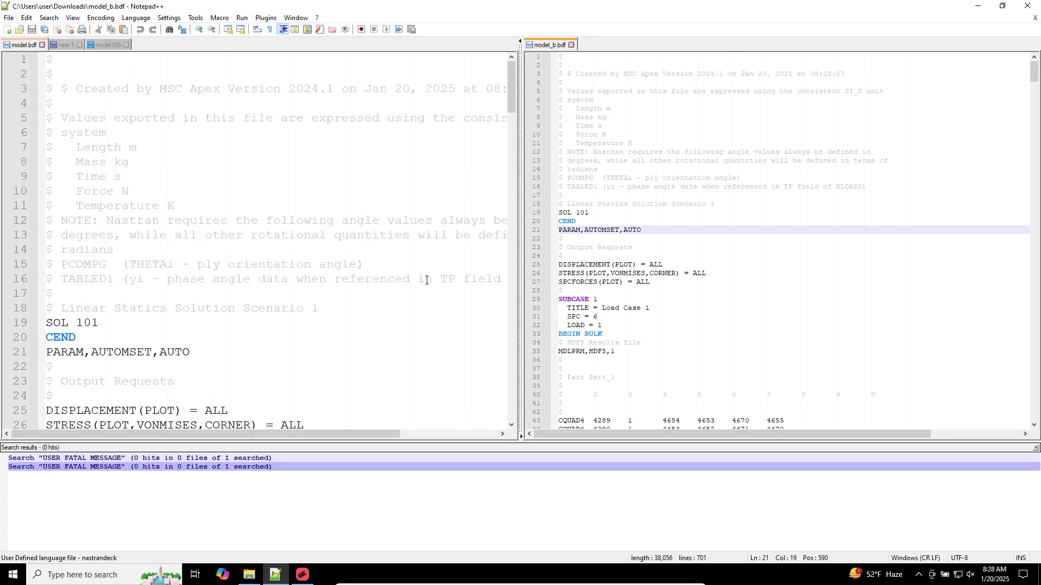
scroll(426, 280, down, 4)
scroll(435, 281, down, 2)
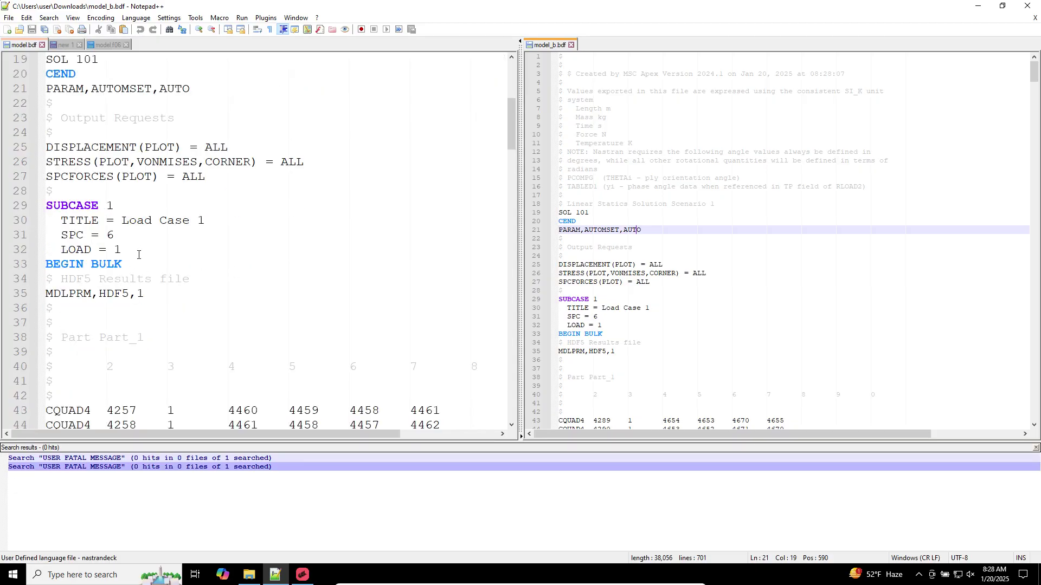
drag(138, 255, 34, 160)
drag(628, 324, 544, 210)
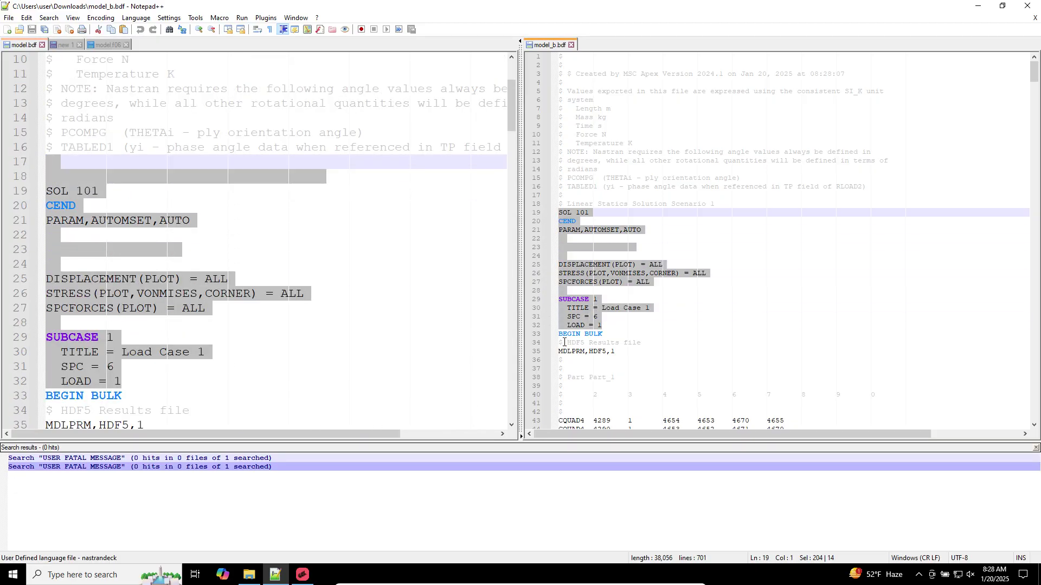
click(606, 312)
drag(664, 281, 495, 252)
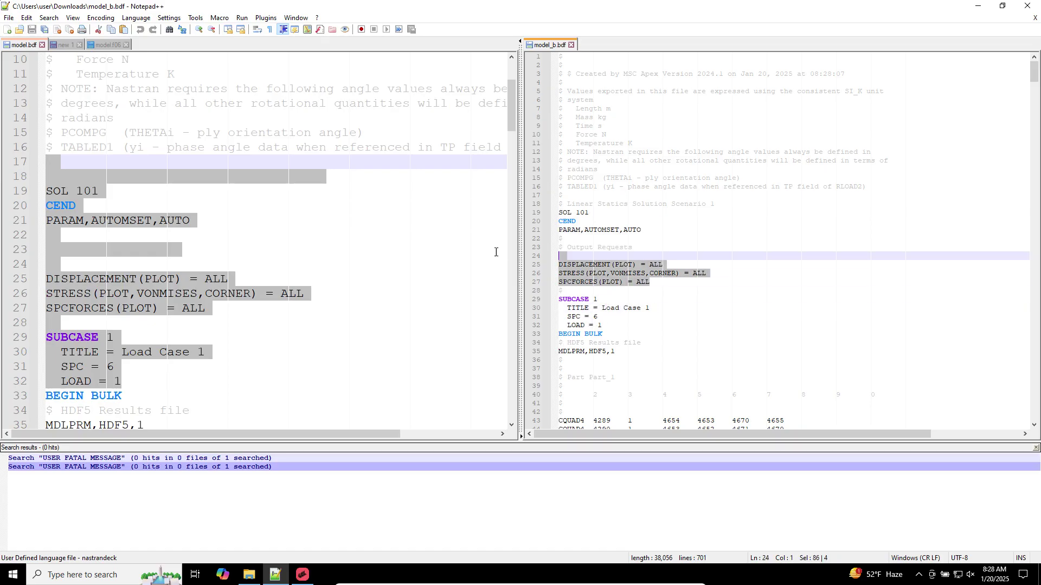
drag(617, 325, 542, 297)
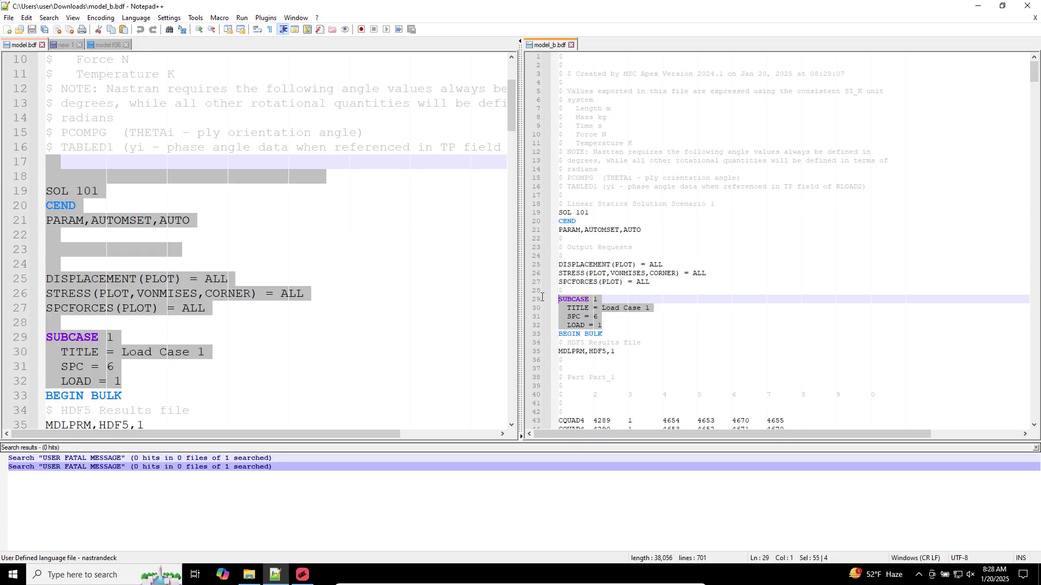
click(620, 331)
double_click(595, 317)
drag(604, 326, 588, 326)
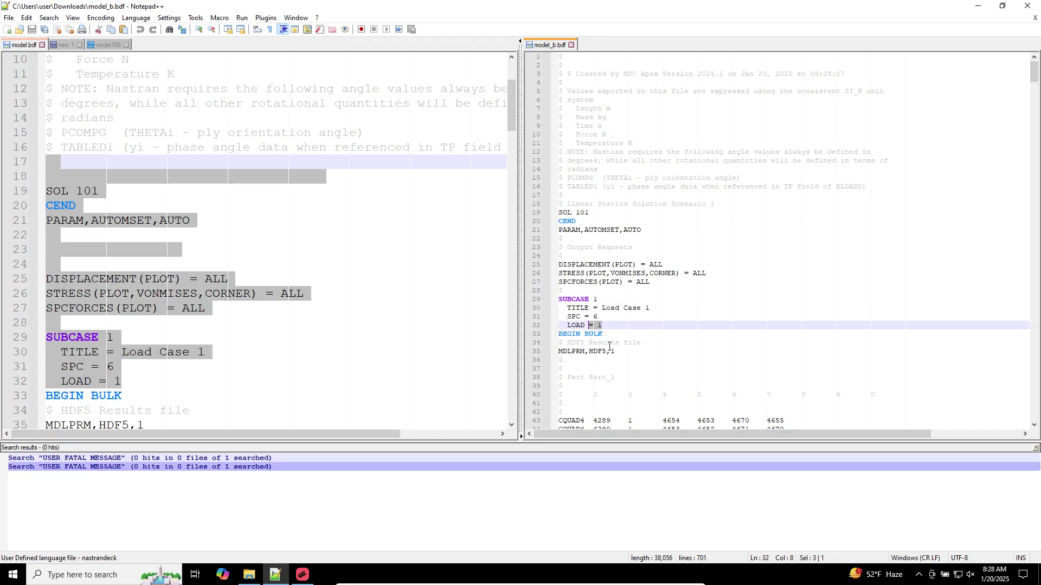
Select the constraint lines 689–700 at the end of model_b.bdf, then minimize Notepad++
scroll(610, 346, down, 16)
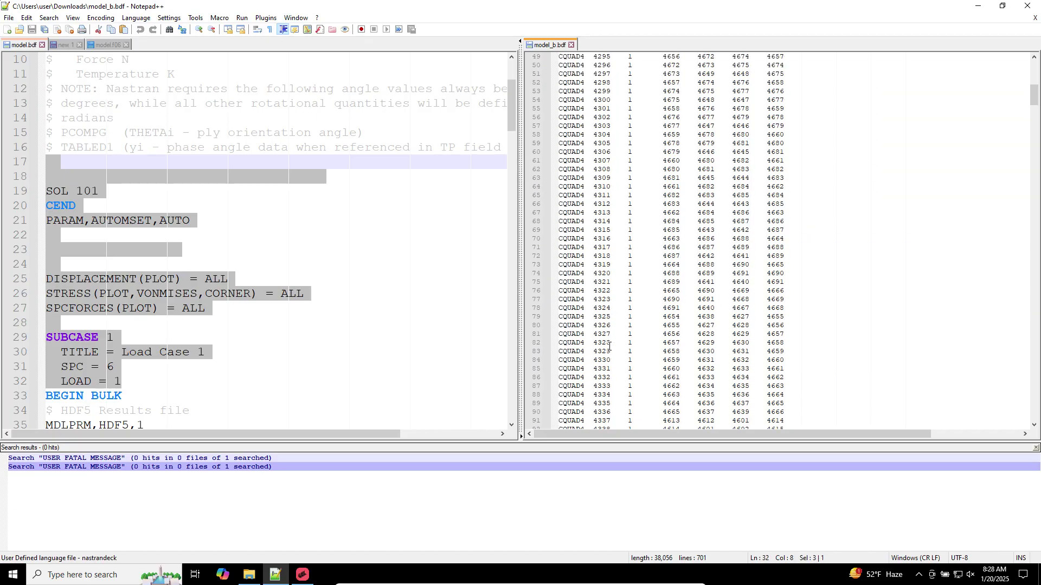
scroll(609, 345, down, 20)
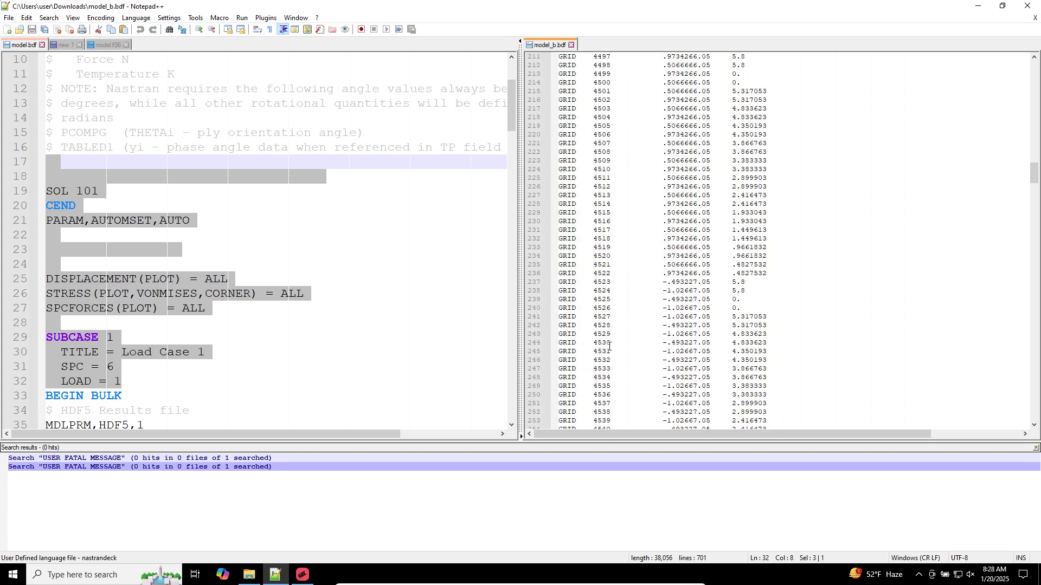
scroll(609, 345, down, 20)
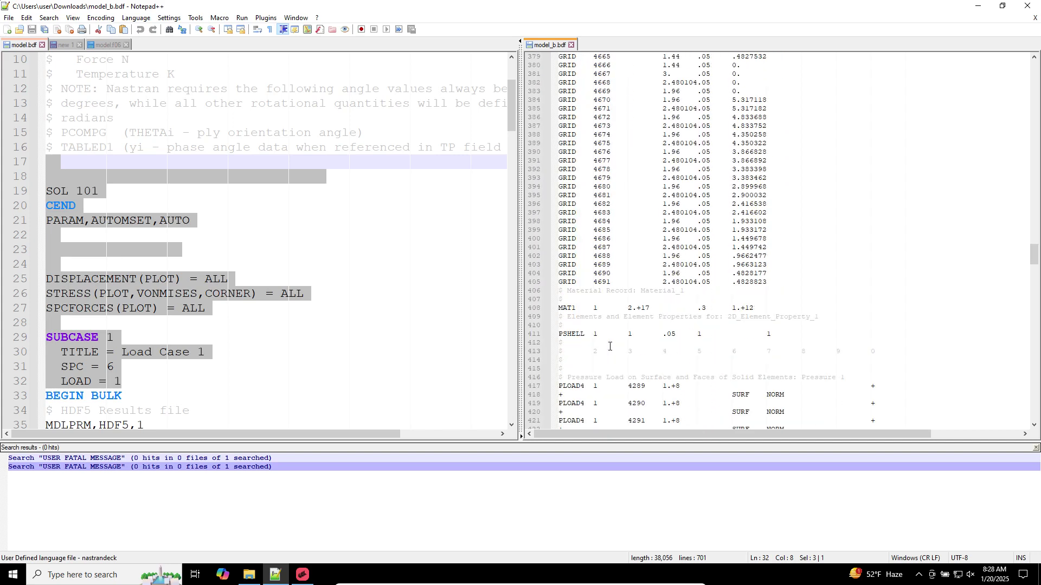
scroll(609, 346, down, 7)
drag(598, 134, 657, 323)
scroll(627, 261, down, 2)
click(627, 260)
scroll(627, 261, down, 20)
scroll(656, 319, down, 20)
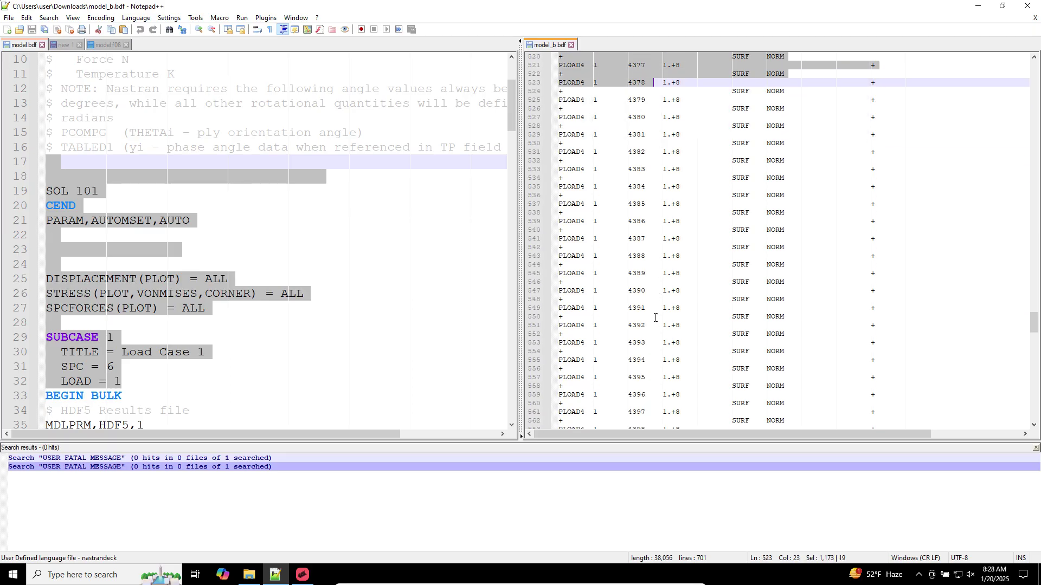
drag(654, 314, 521, 195)
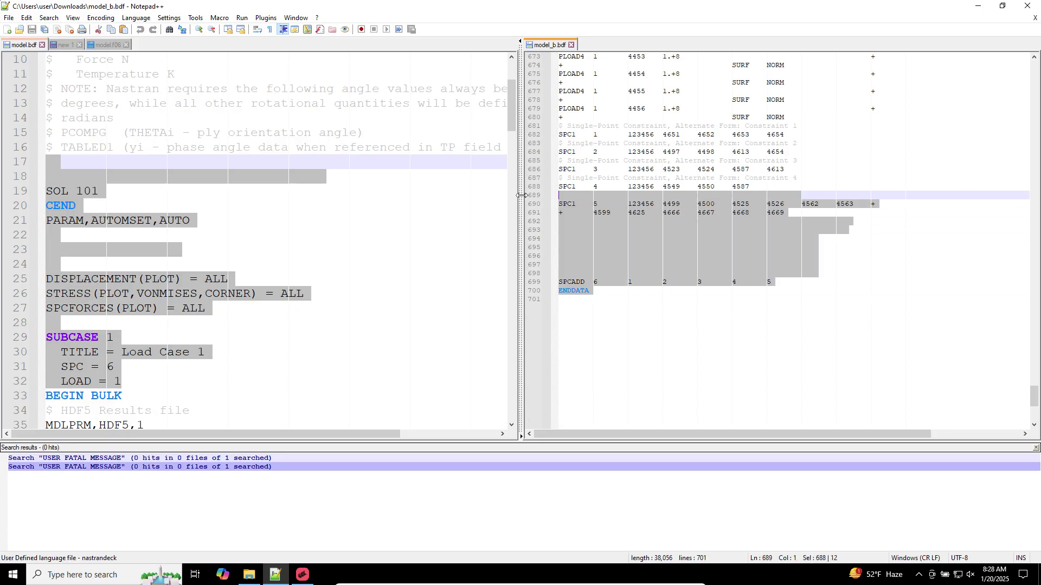
click(1038, 575)
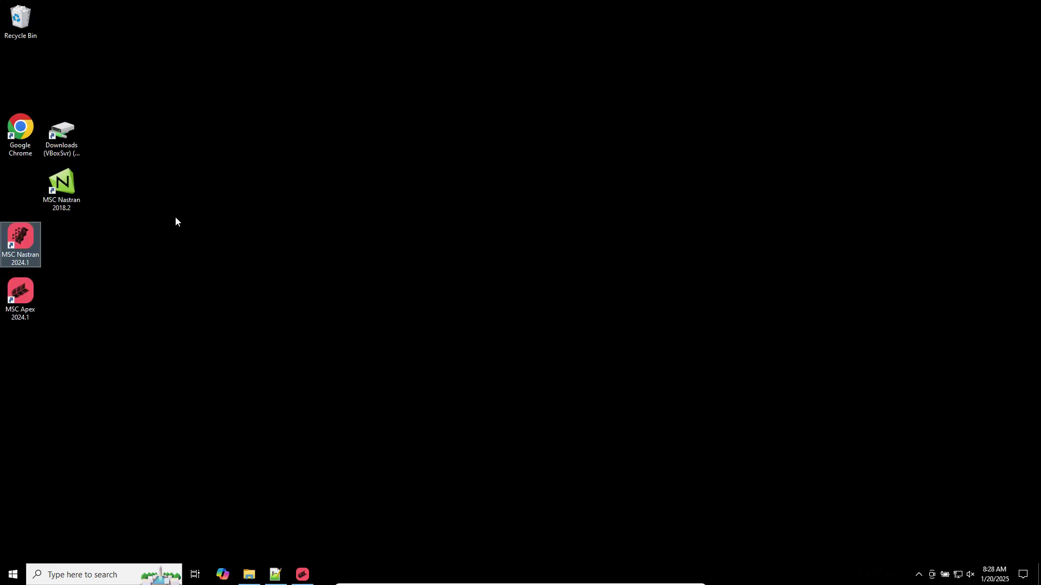
Run model_b.bdf in MSC Nastran 2024.1 and return to the Downloads folder
double_click(39, 237)
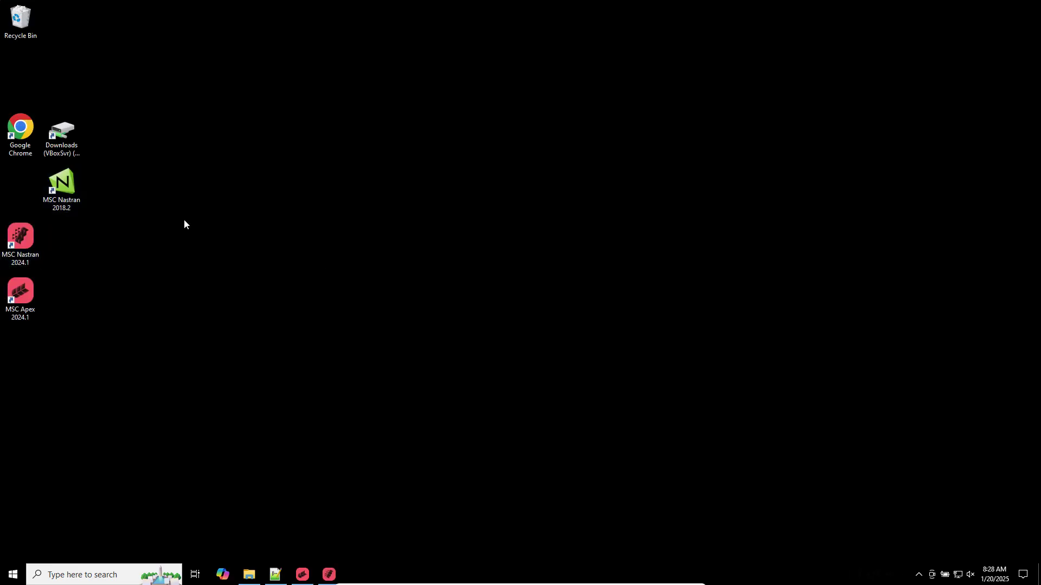
double_click(155, 92)
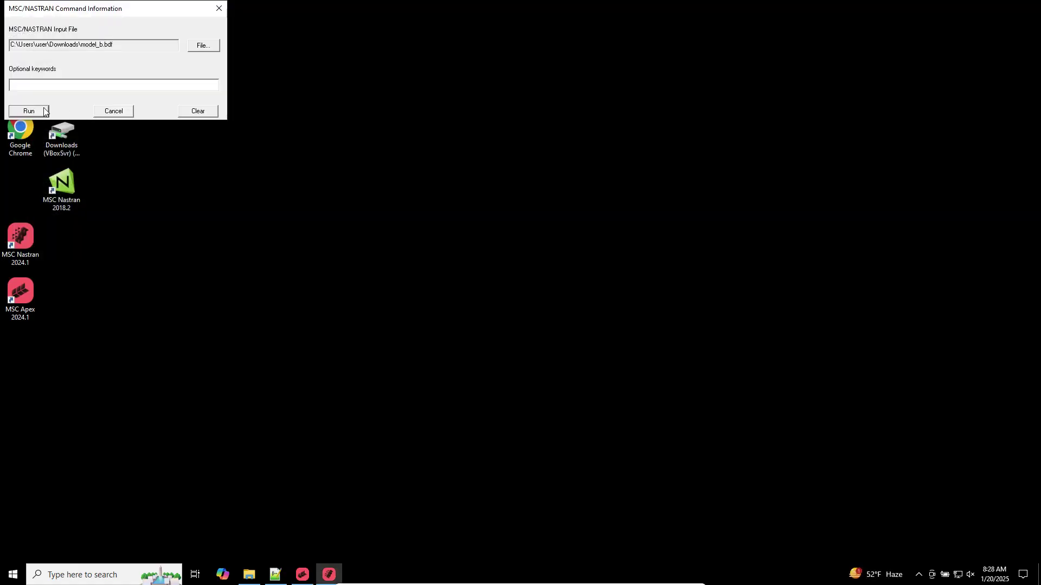
click(28, 109)
click(249, 575)
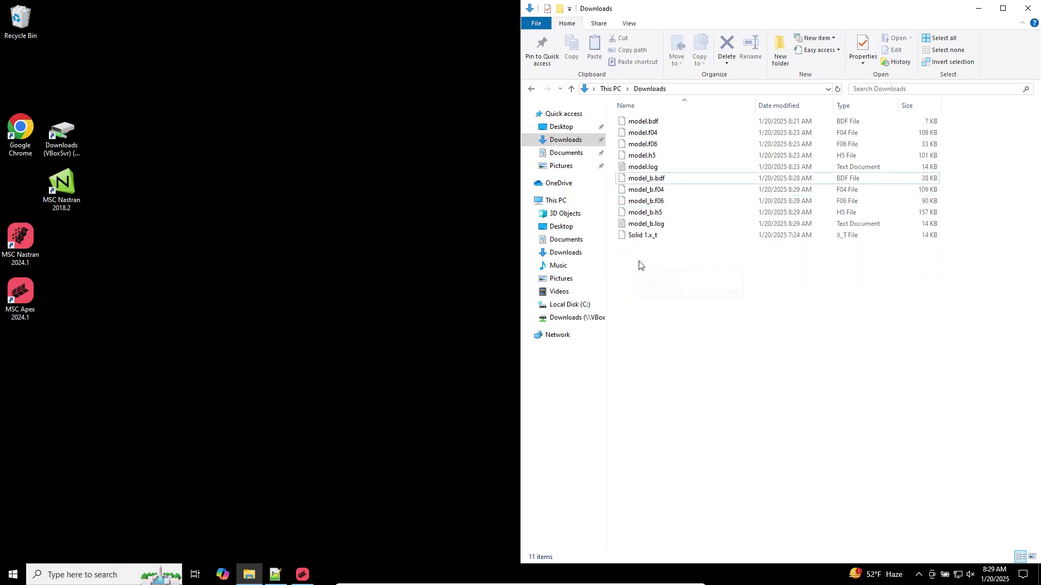
Open model_b.f06 in Notepad++ and scroll through the file
right_click(651, 201)
click(691, 232)
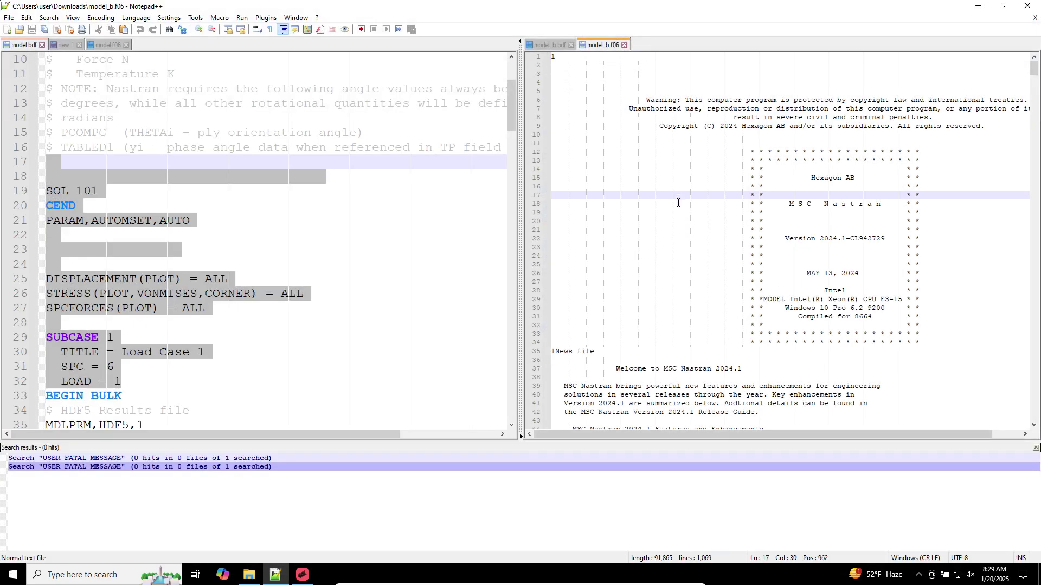
drag(1033, 70, 1036, 386)
drag(850, 273, 569, 248)
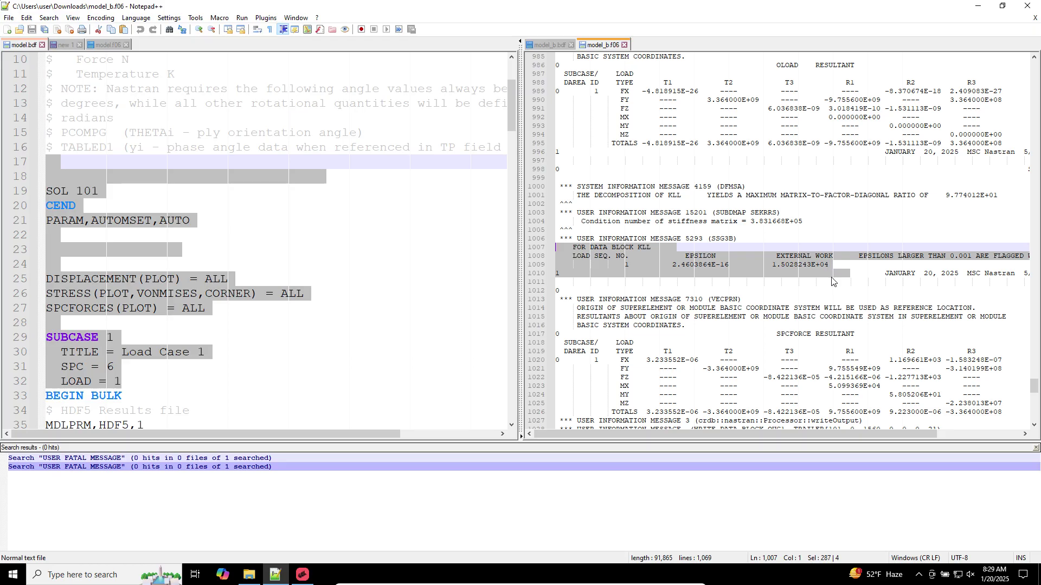
drag(1035, 386, 1036, 65)
Search the f06 for 'USER FATAL MESSAGE', find no match, and return to MSC Apex
click(775, 56)
key(ctrl+f)
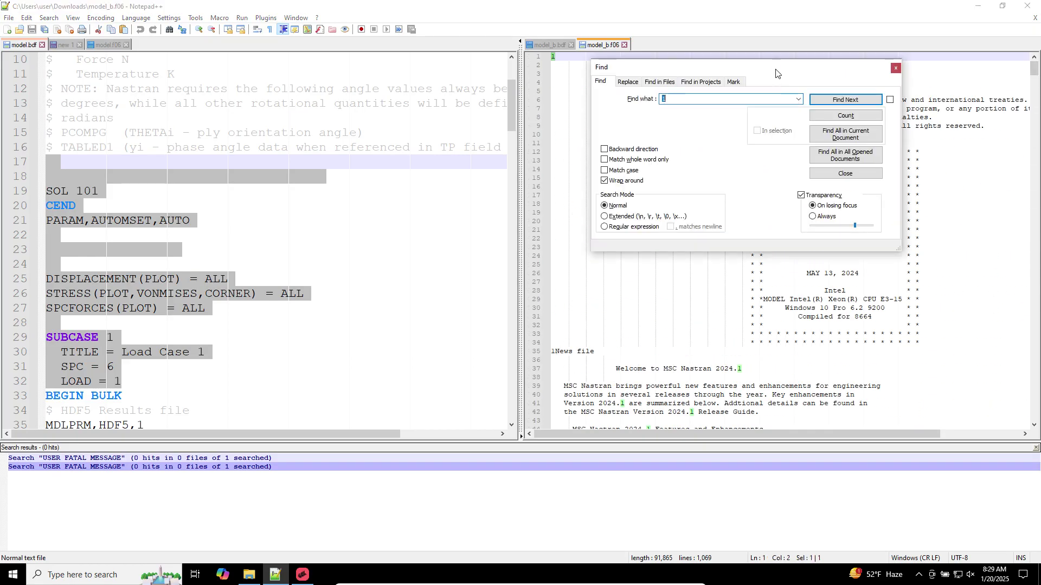
text(USER FATAL MESSAGE)
key(Return)
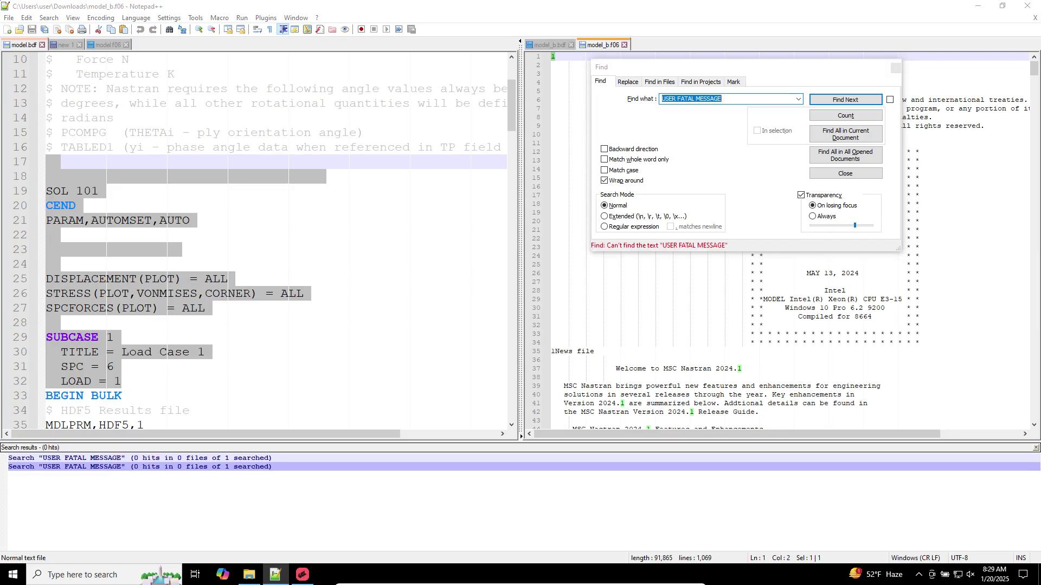
key(Escape)
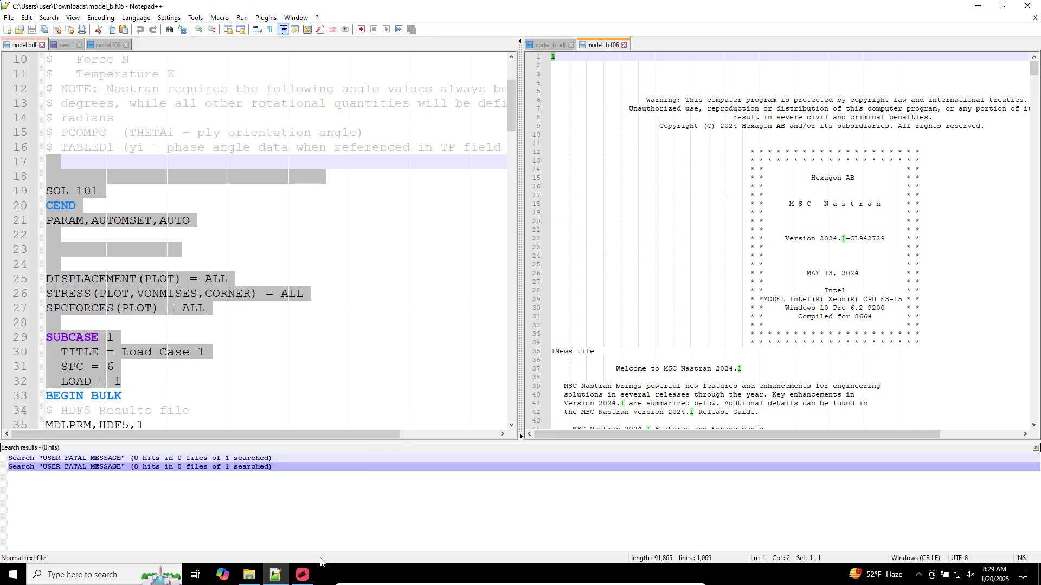
click(304, 575)
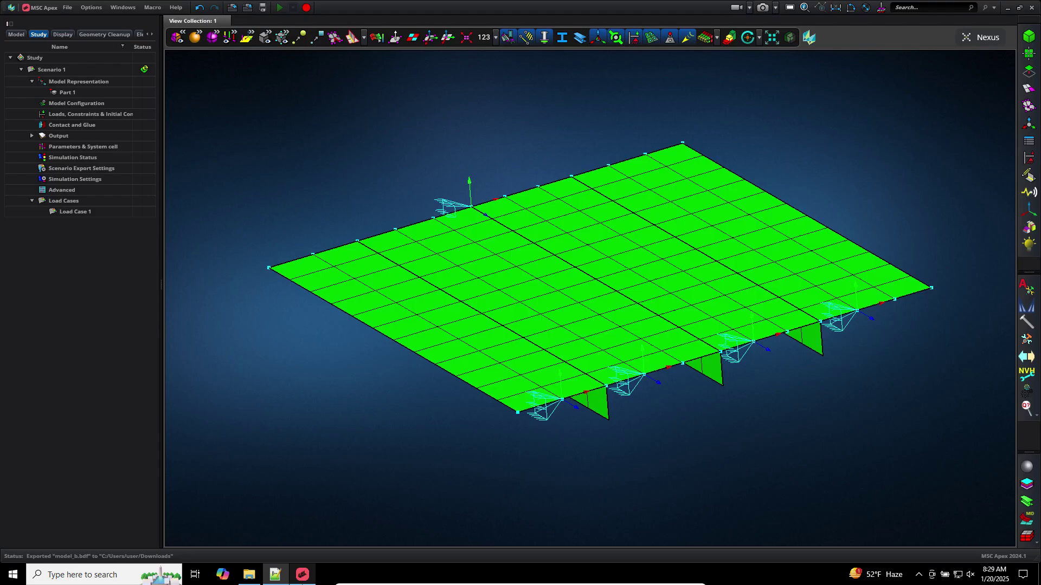
Start attaching Nastran results to Scenario 1, then cancel the file browse and close the dialog
click(55, 72)
right_click(54, 74)
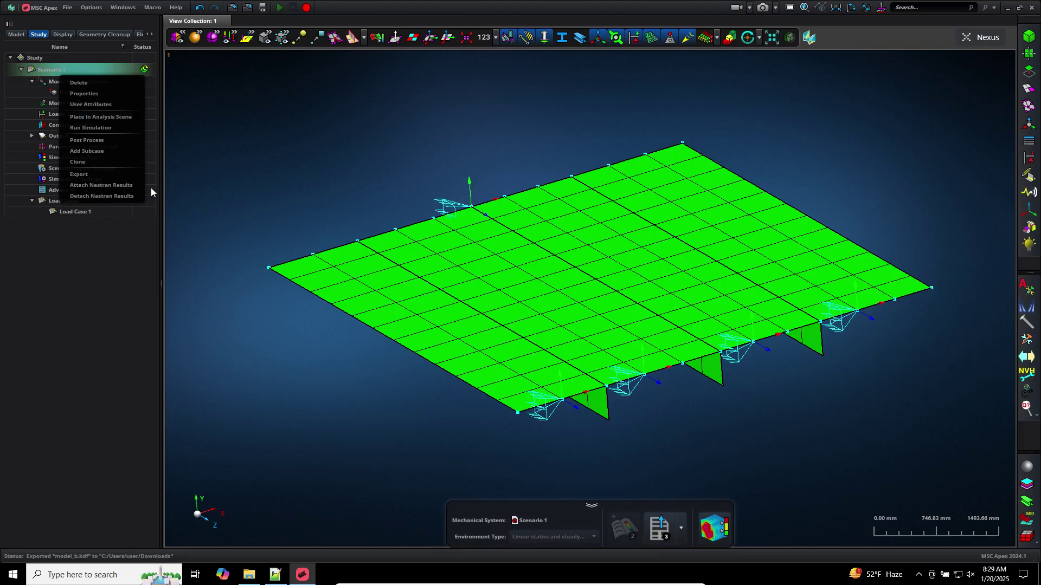
click(136, 186)
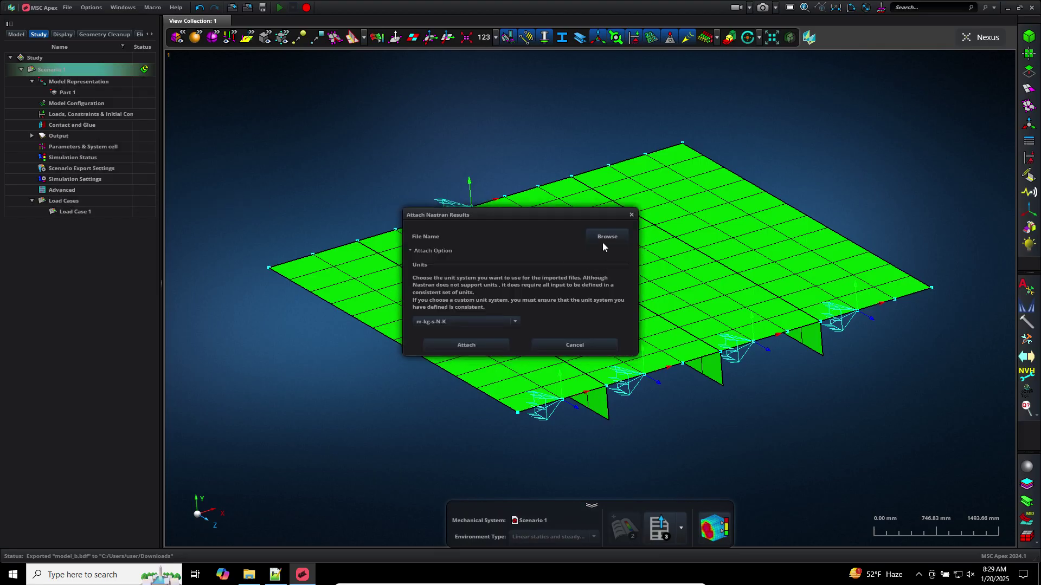
click(595, 238)
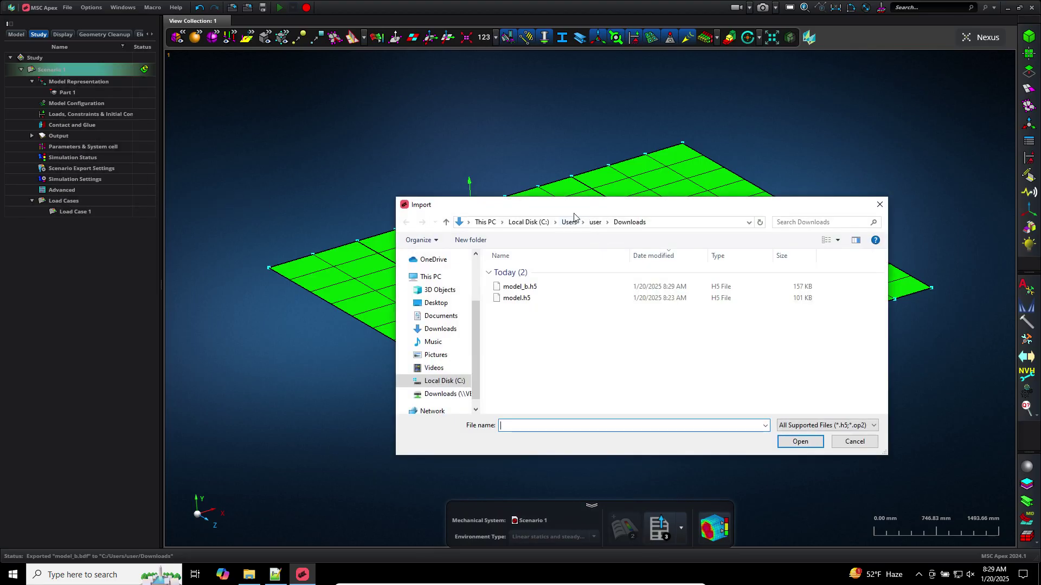
key(Escape)
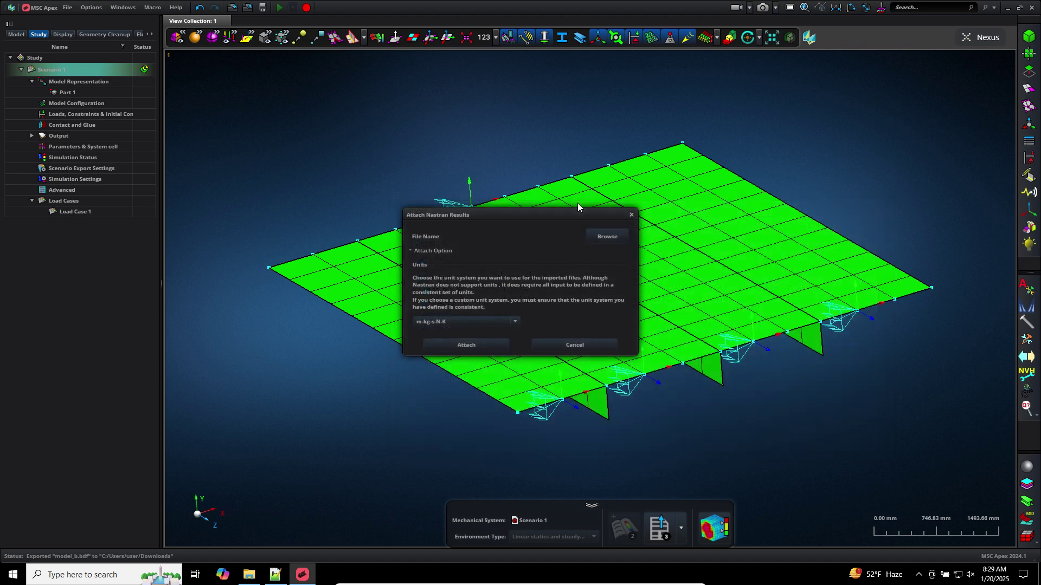
click(630, 215)
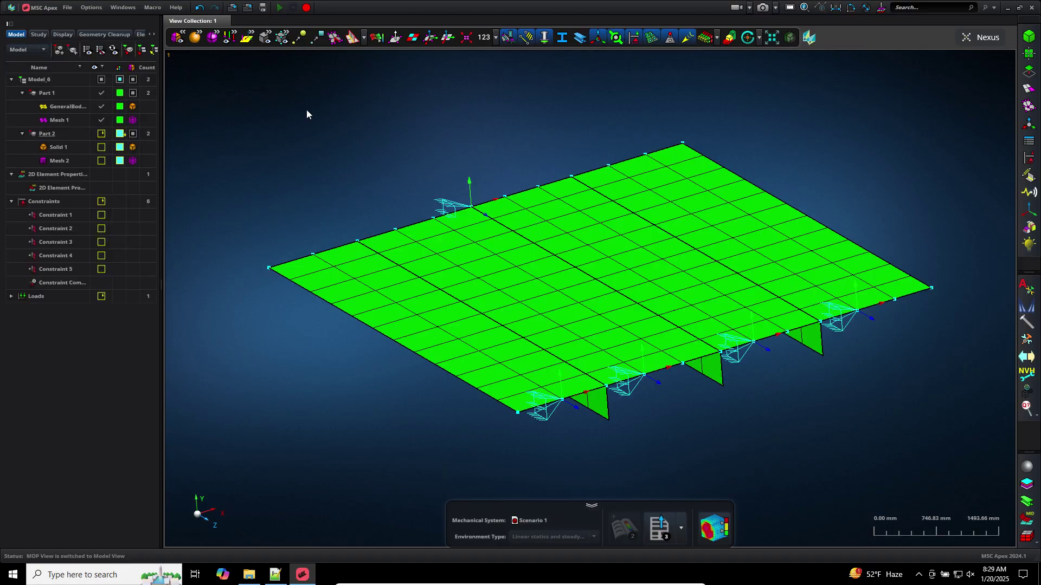
Show only Part 2's ribbed plate and hide all constraint markers
right_click(52, 138)
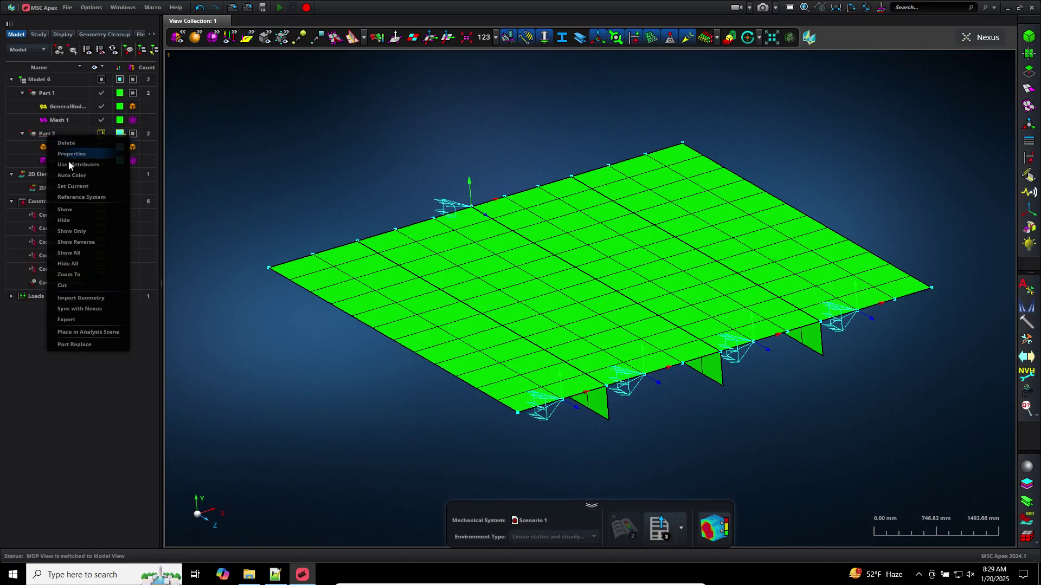
click(79, 225)
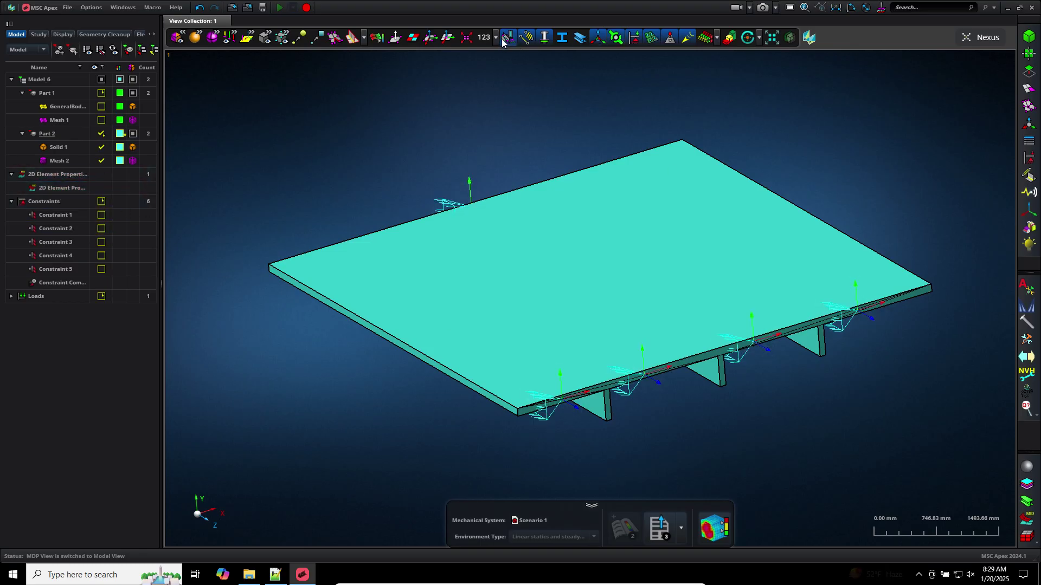
right_click(46, 202)
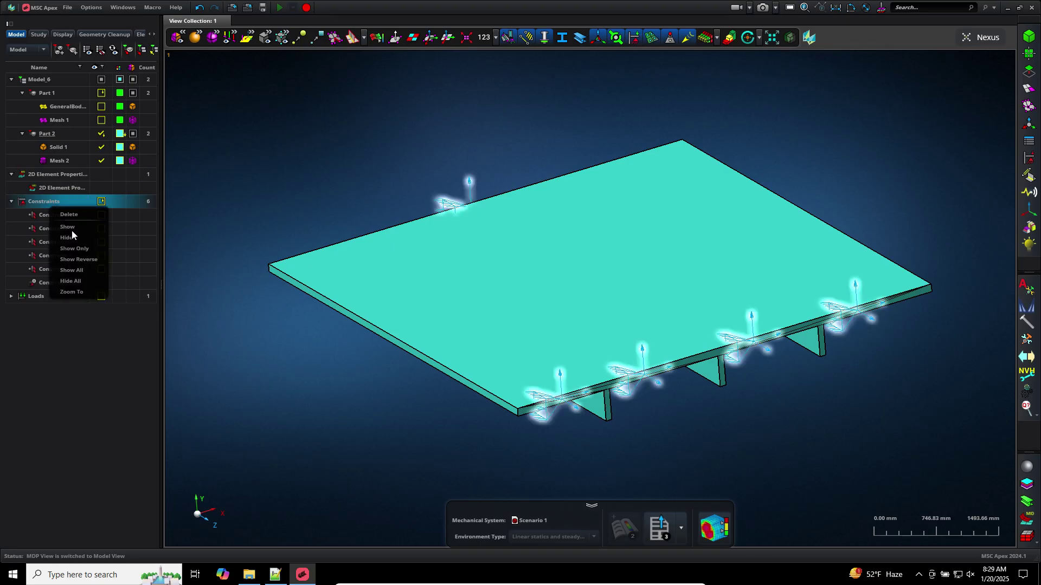
click(73, 227)
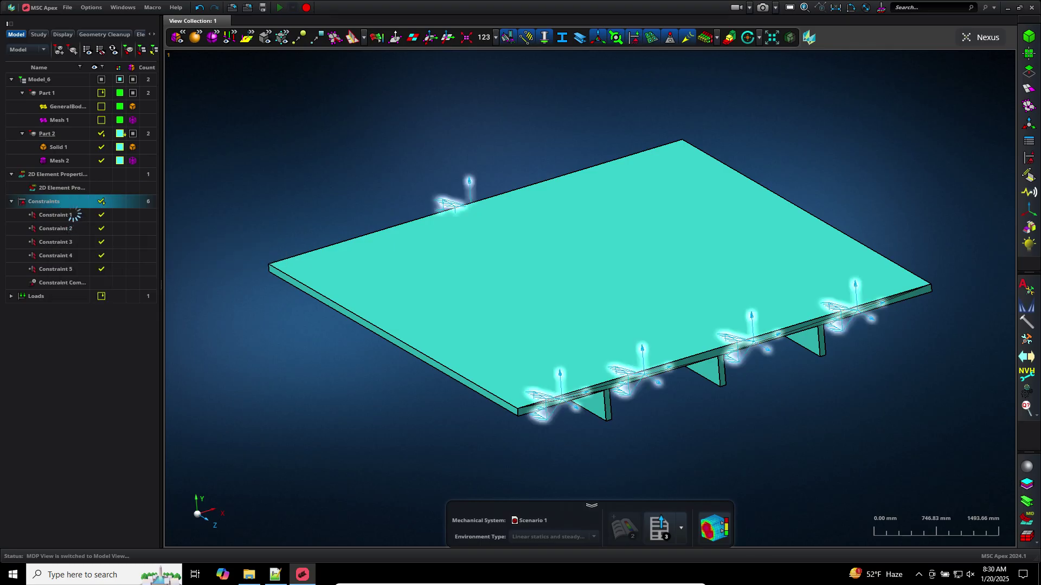
right_click(75, 206)
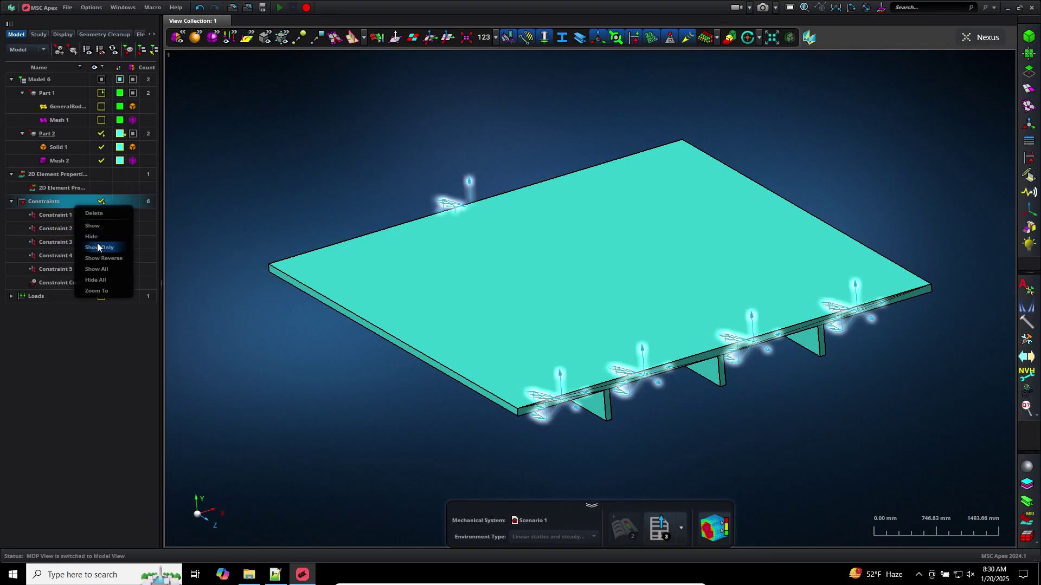
click(91, 237)
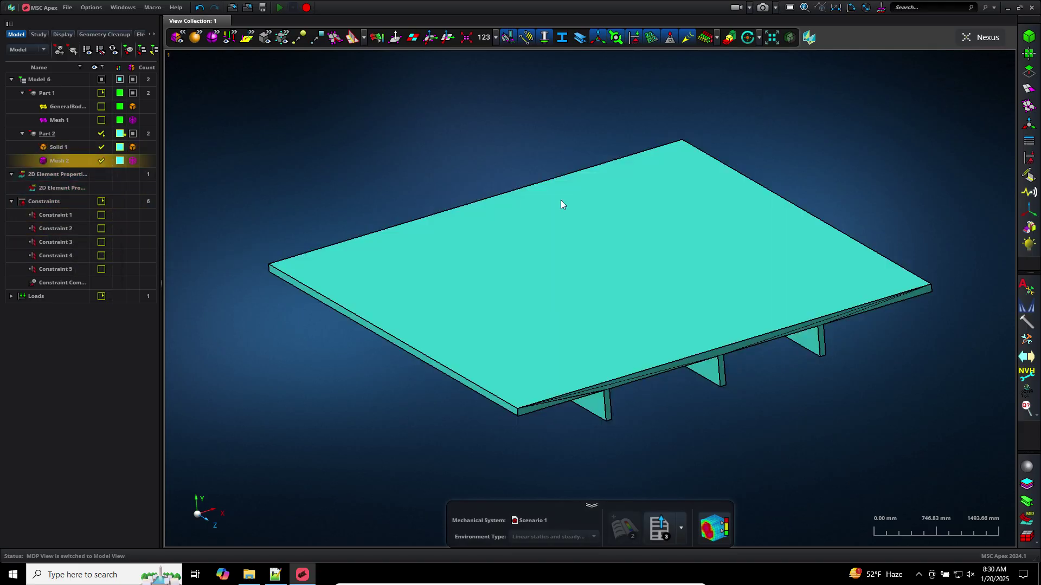
Solid-mesh Solid 1 with a 500 mm element size
click(1030, 91)
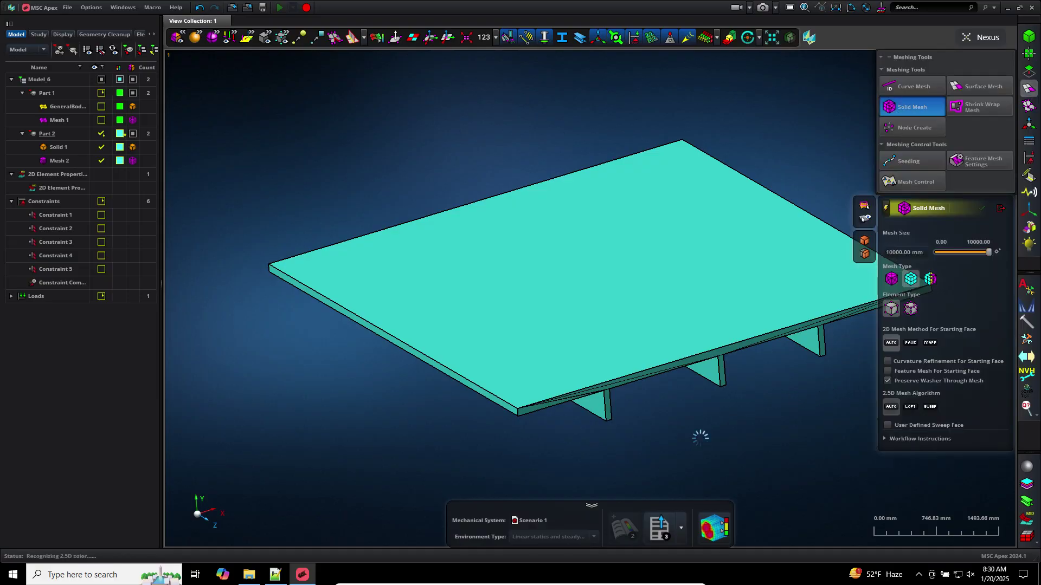
mouse_move(697, 425)
middle_down()
mouse_move(694, 404)
mouse_move(689, 429)
middle_up()
click(914, 252)
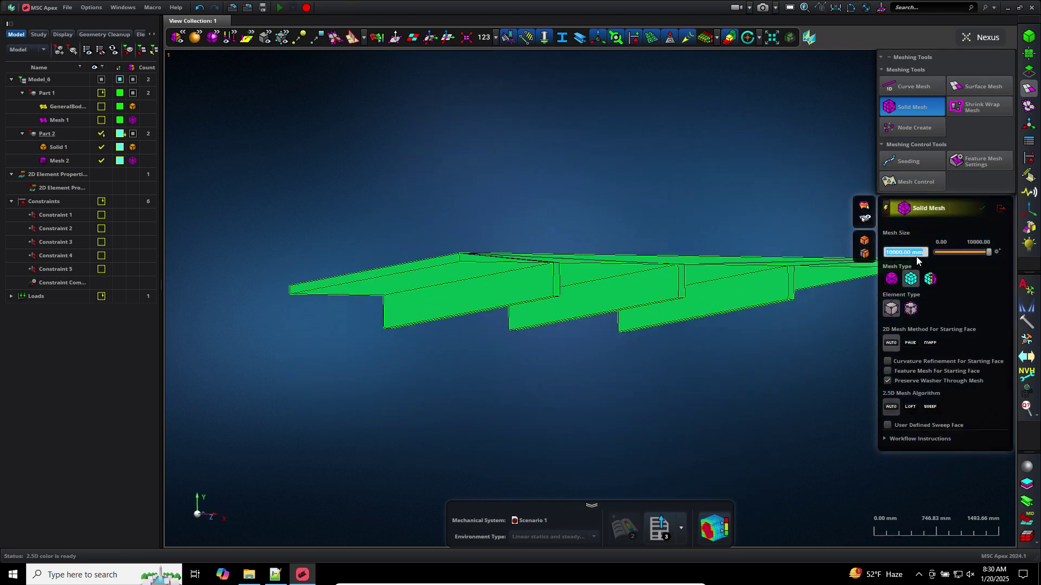
text(500)
key(Return)
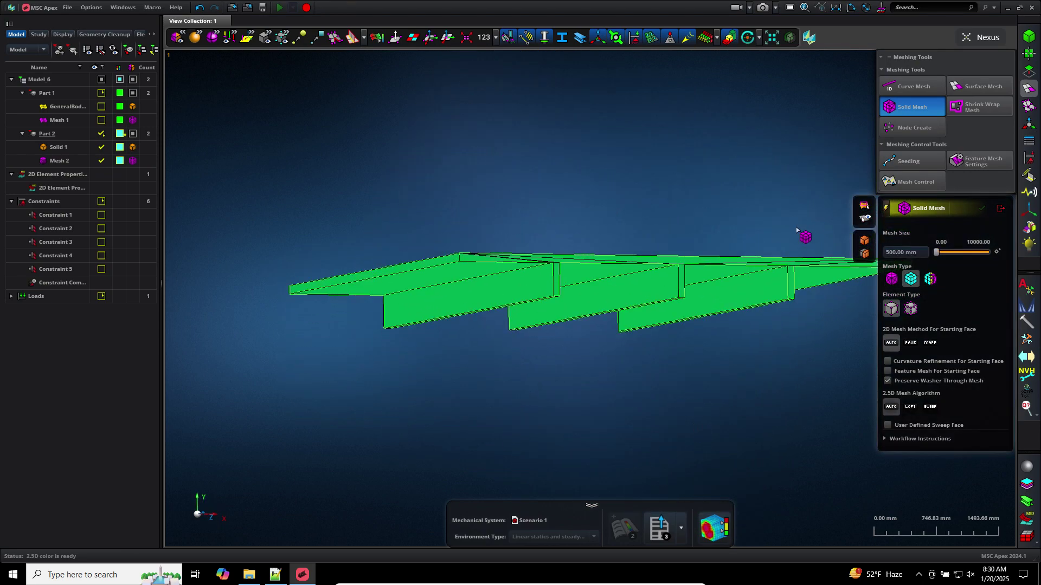
click(744, 271)
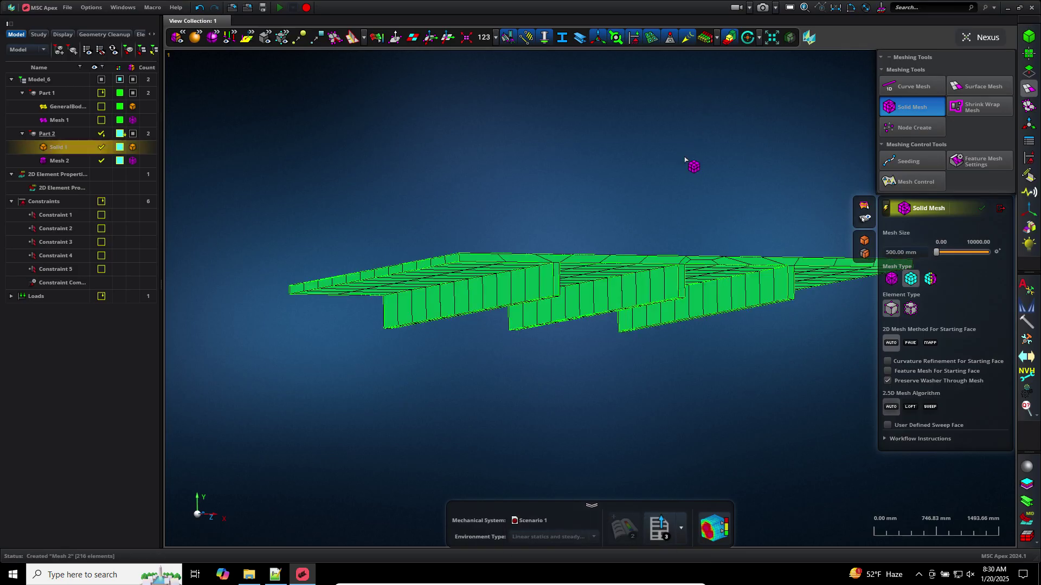
Change the mesh size to 100 mm, remesh Solid 1, and open Seeding
middle_drag(685, 160, 682, 211)
scroll(644, 393, up, 5)
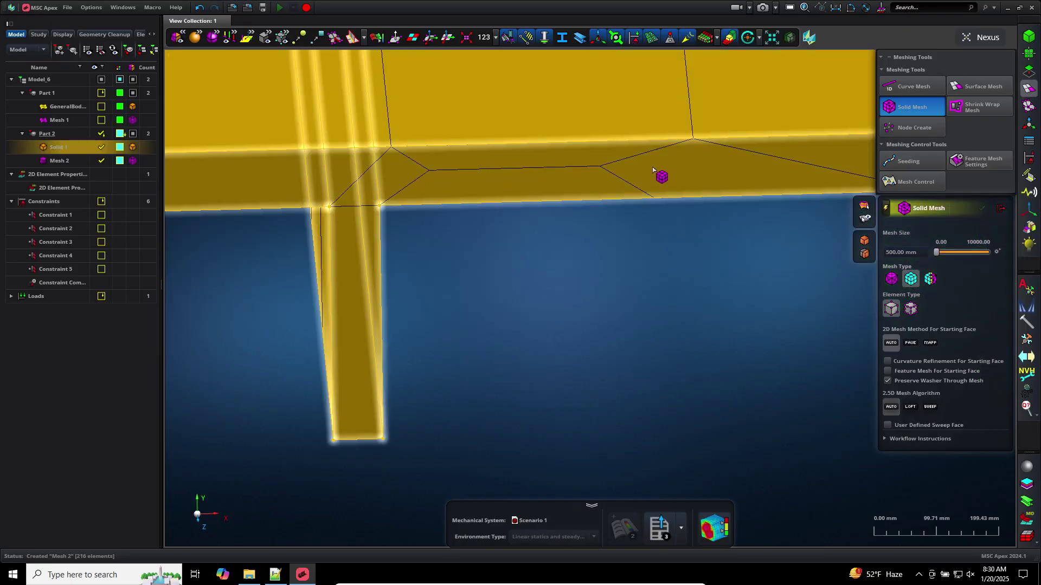
scroll(632, 239, down, 5)
scroll(596, 324, down, 2)
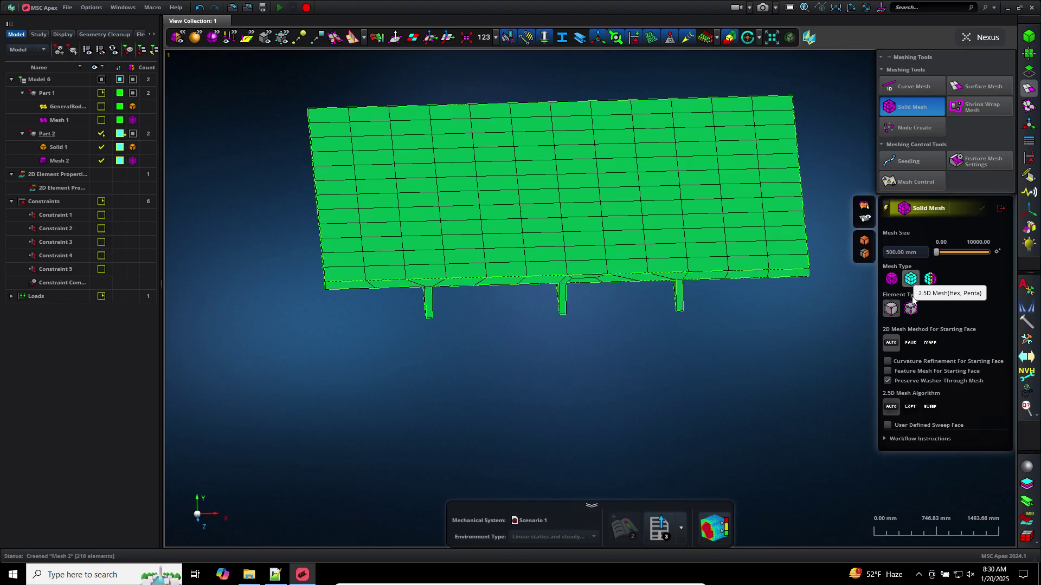
click(911, 252)
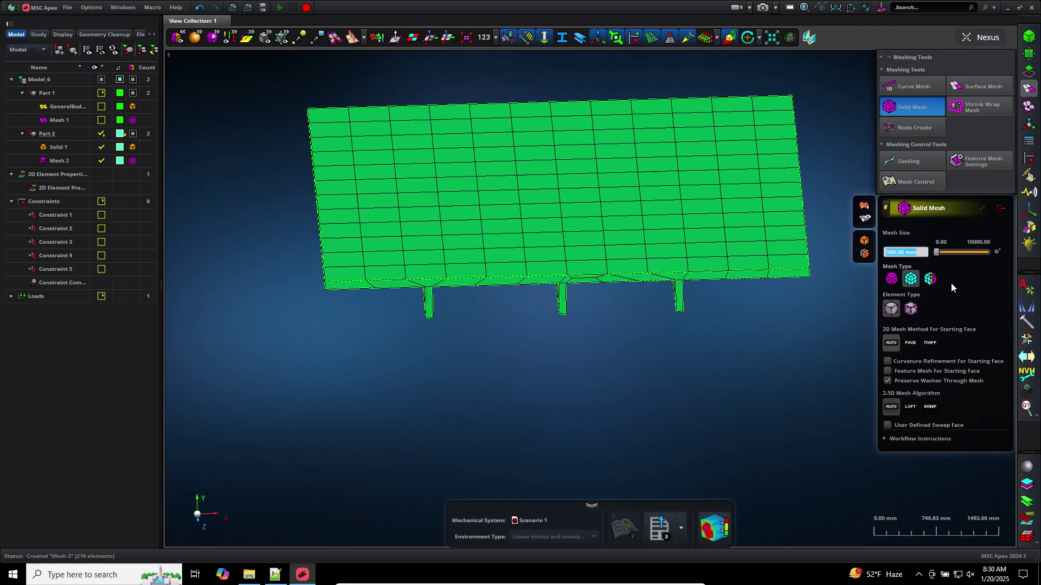
text(100)
key(Return)
click(658, 261)
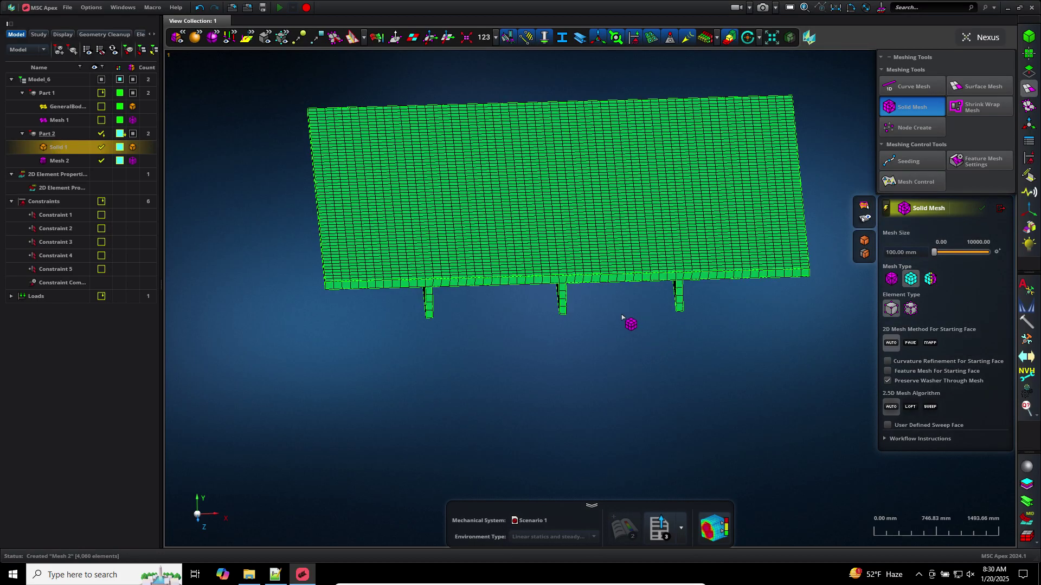
scroll(618, 315, up, 3)
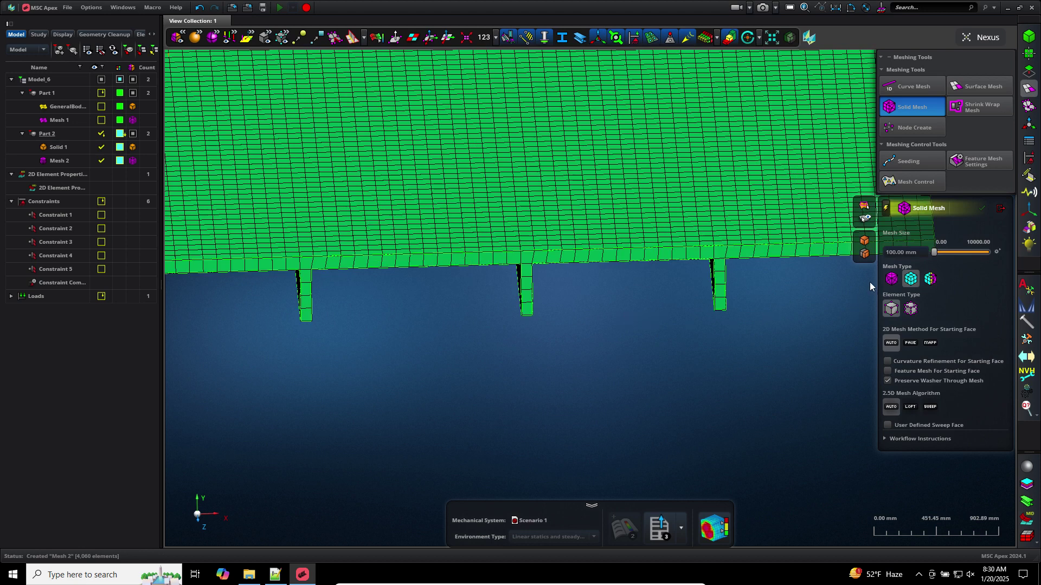
scroll(668, 330, down, 3)
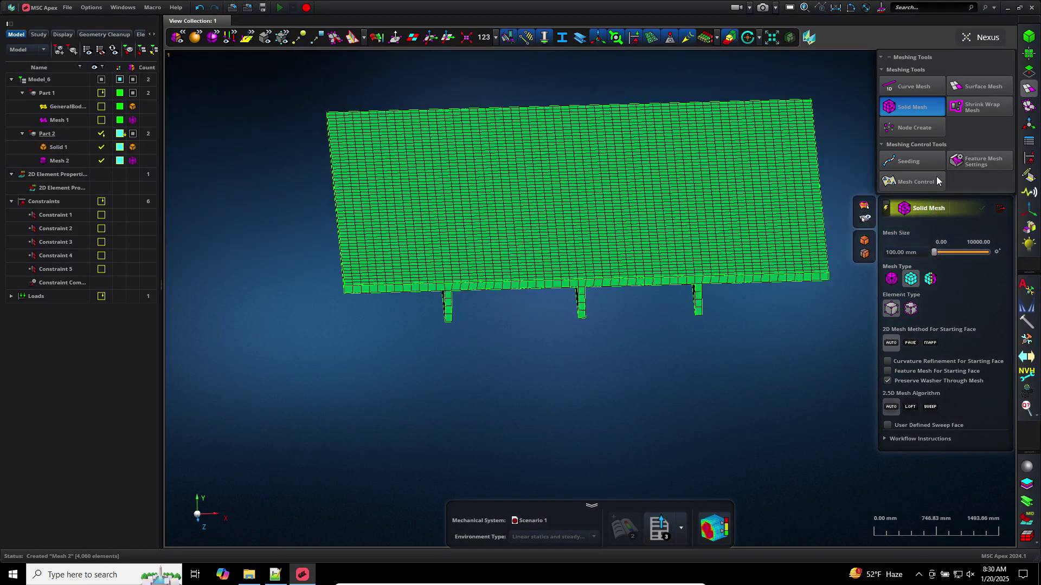
click(927, 160)
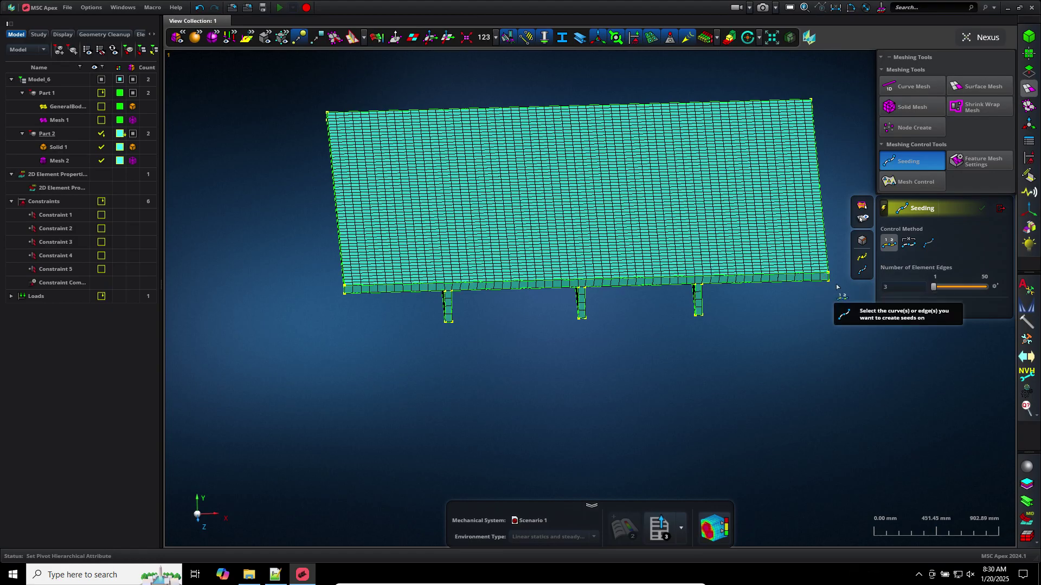
Seed the plate's right edge with 3 element edges, then undo it
scroll(836, 286, up, 3)
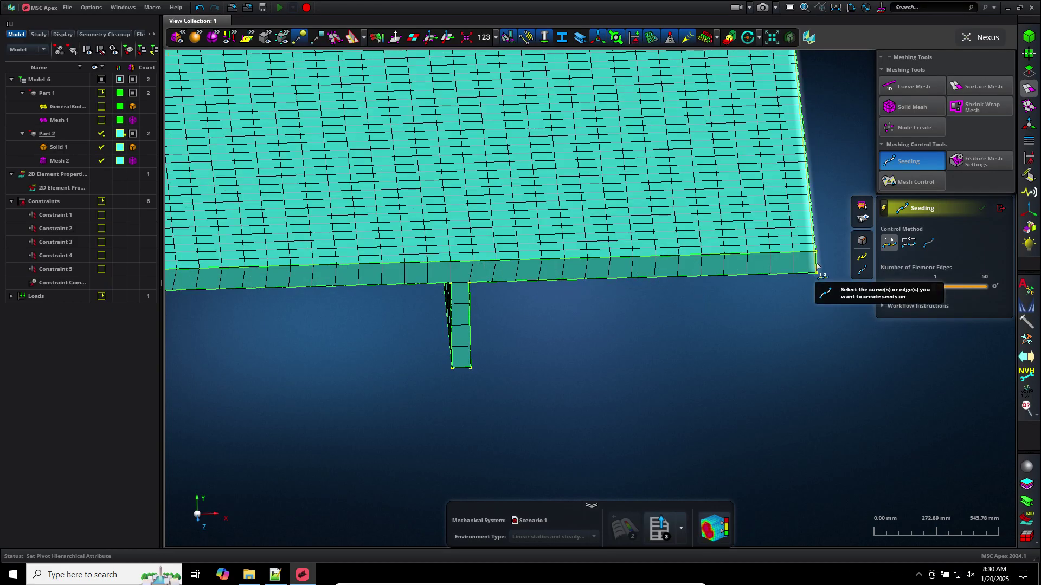
scroll(816, 265, up, 10)
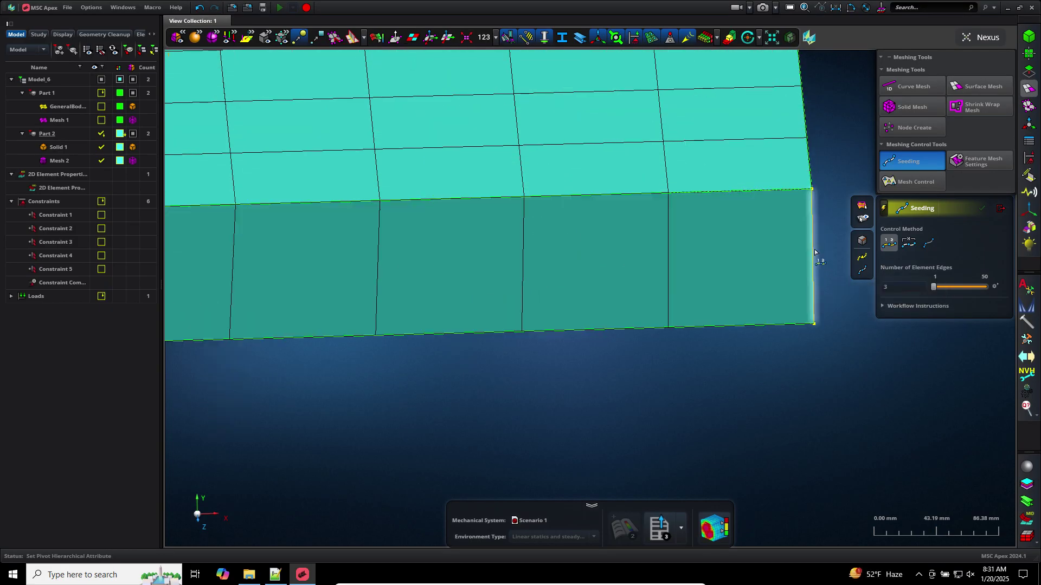
click(827, 307)
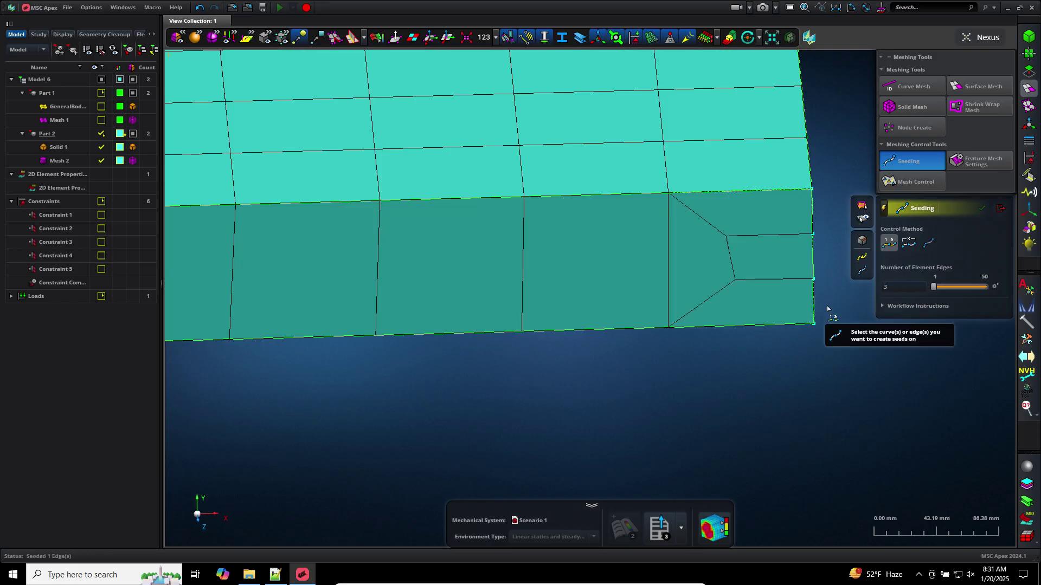
scroll(827, 294, down, 15)
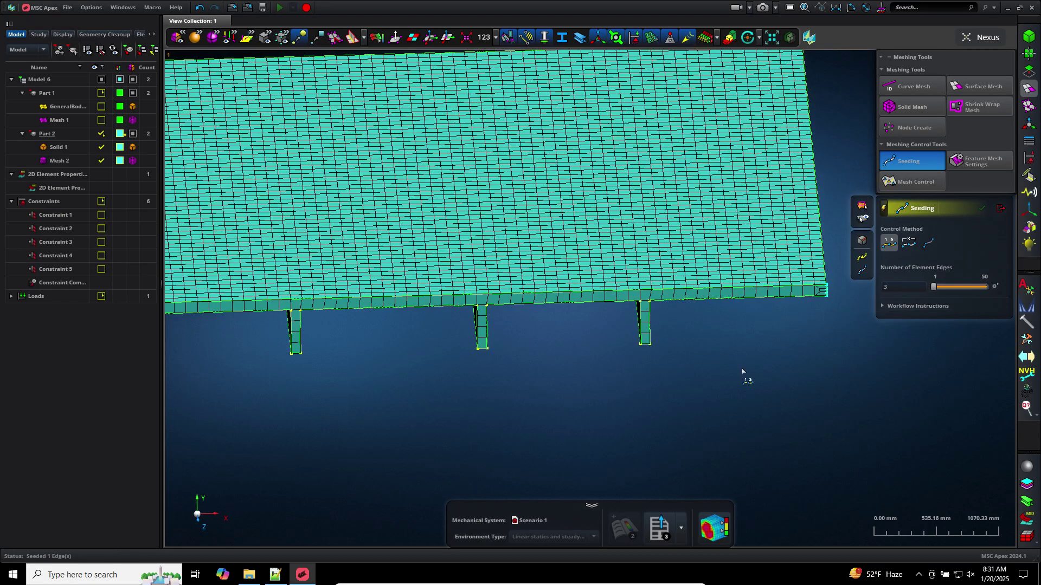
scroll(673, 340, down, 3)
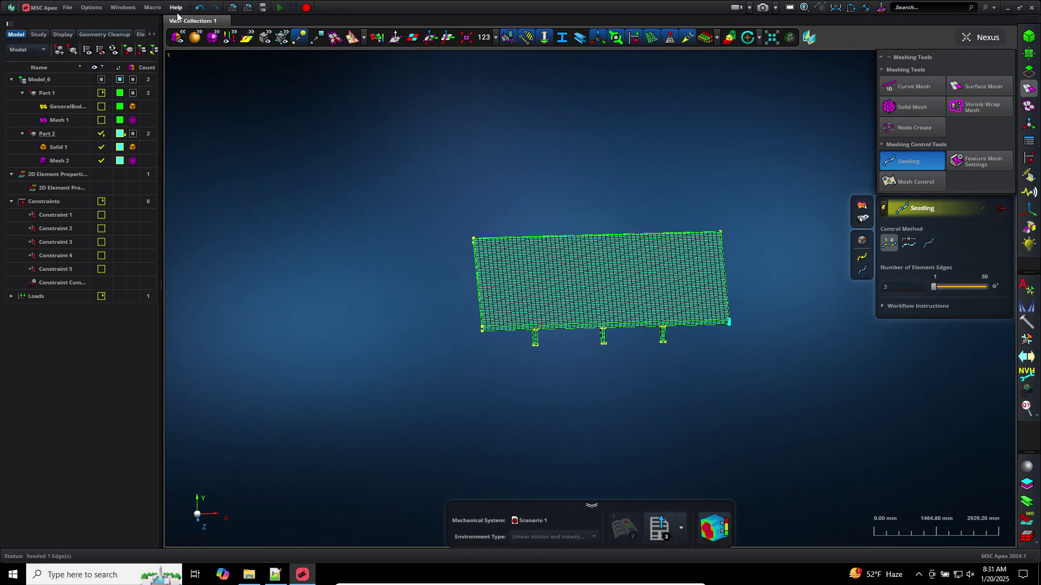
click(200, 7)
scroll(765, 267, up, 7)
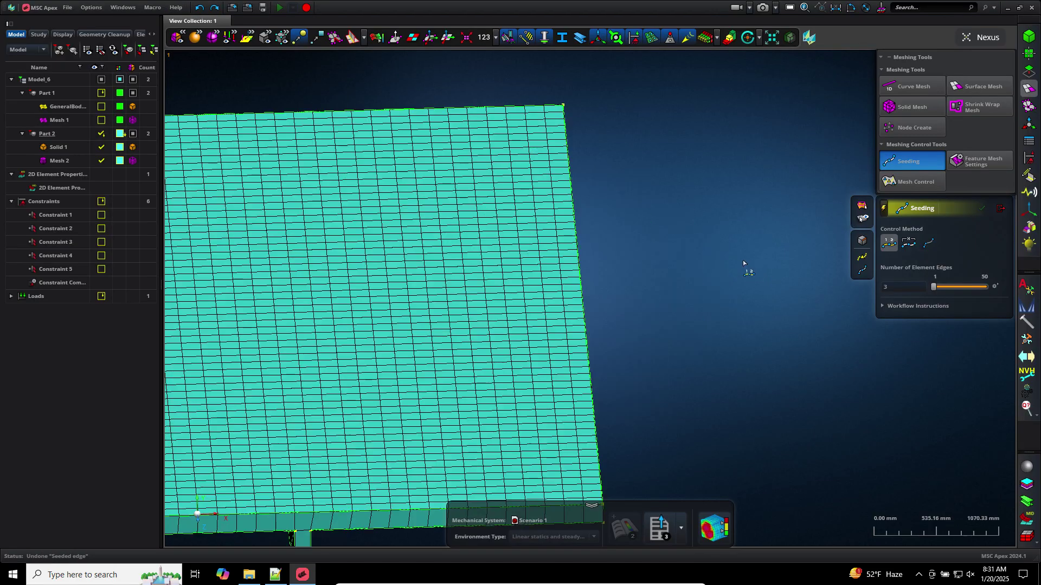
middle_drag(742, 260, 708, 352)
scroll(789, 325, down, 4)
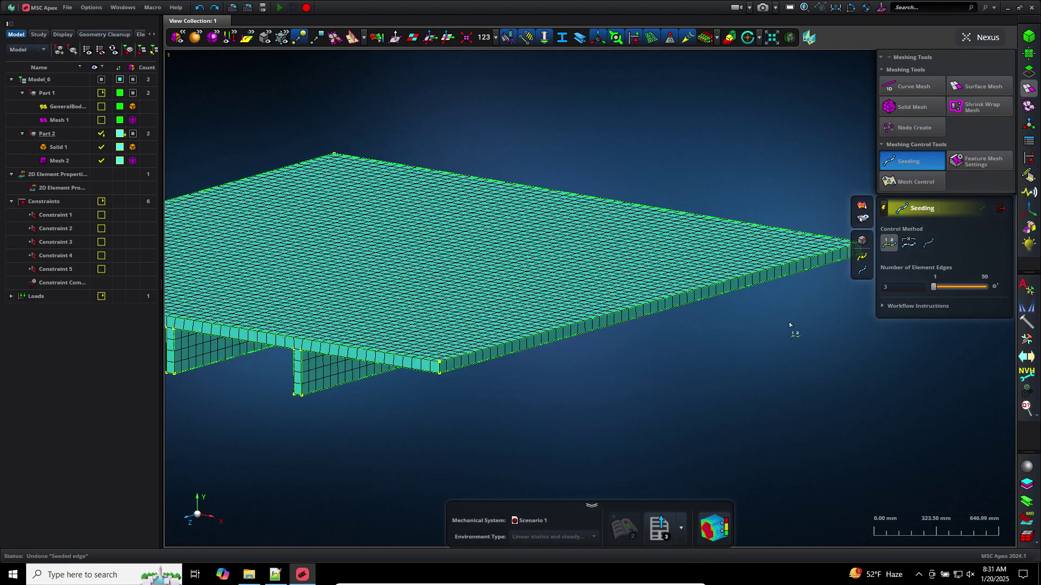
scroll(794, 325, up, 10)
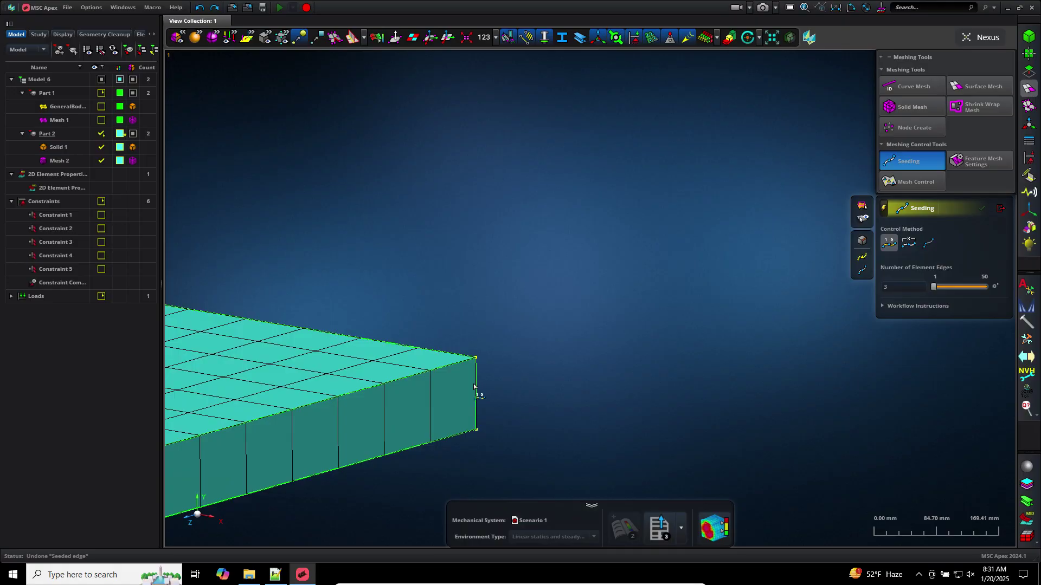
Seed the right vertical edge, then undo the seeding steps to restore the coarser mesh
click(475, 389)
scroll(529, 367, down, 8)
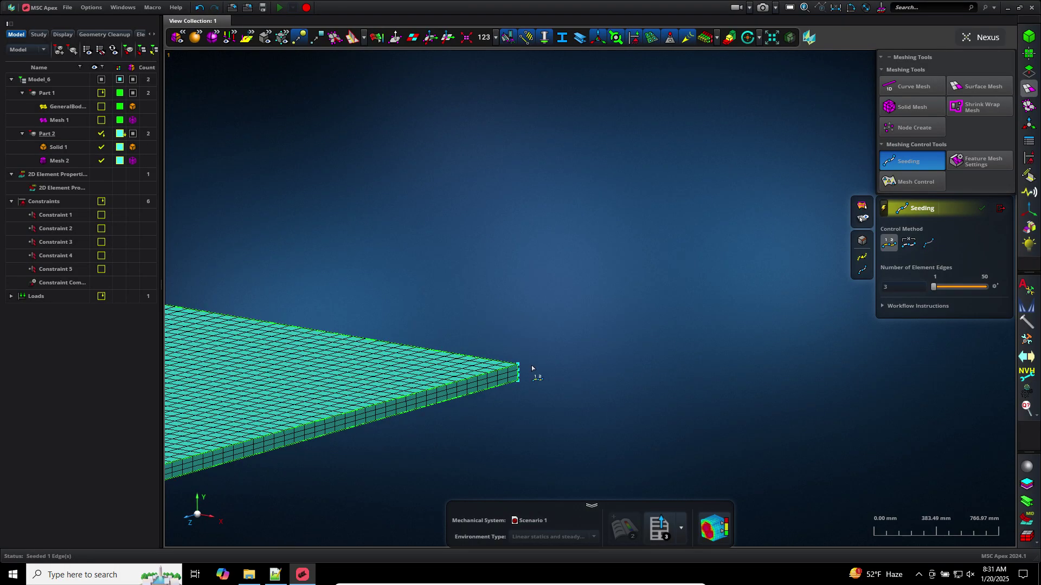
scroll(531, 369, down, 5)
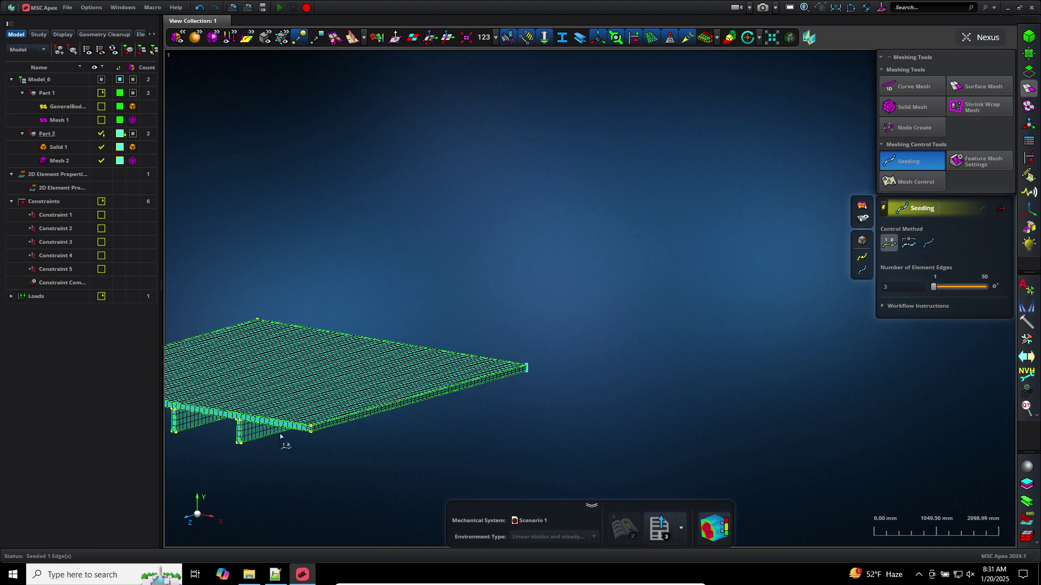
scroll(295, 448, up, 5)
middle_drag(613, 366, 496, 368)
scroll(497, 369, up, 3)
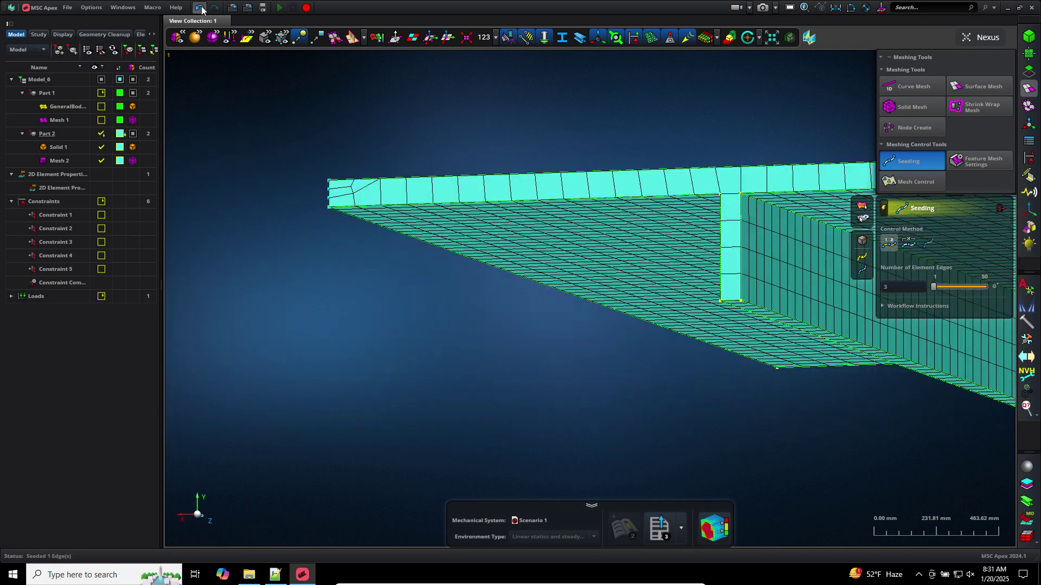
click(200, 8)
scroll(325, 310, down, 6)
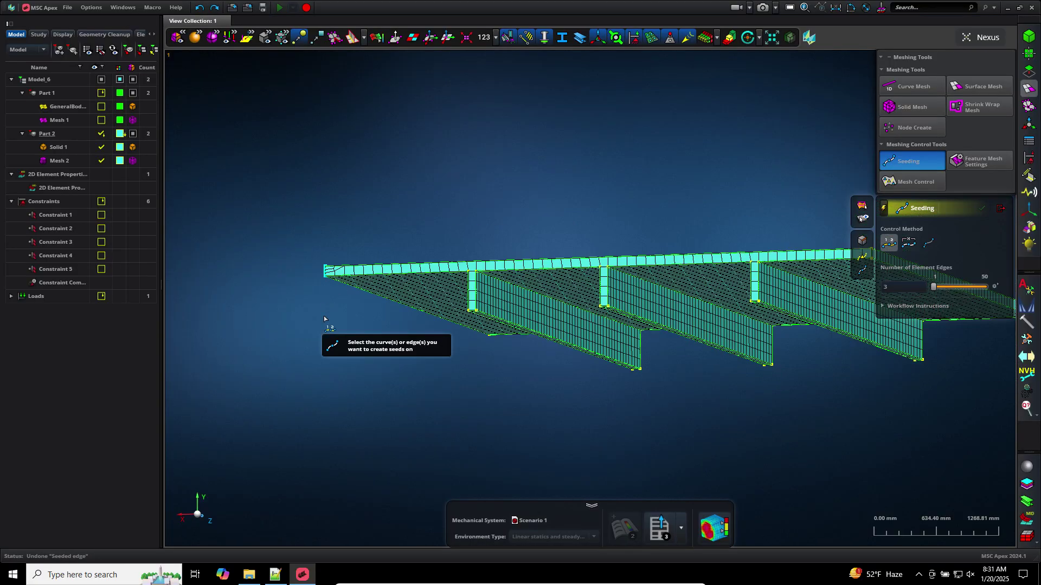
middle_drag(532, 373, 538, 375)
scroll(536, 375, up, 3)
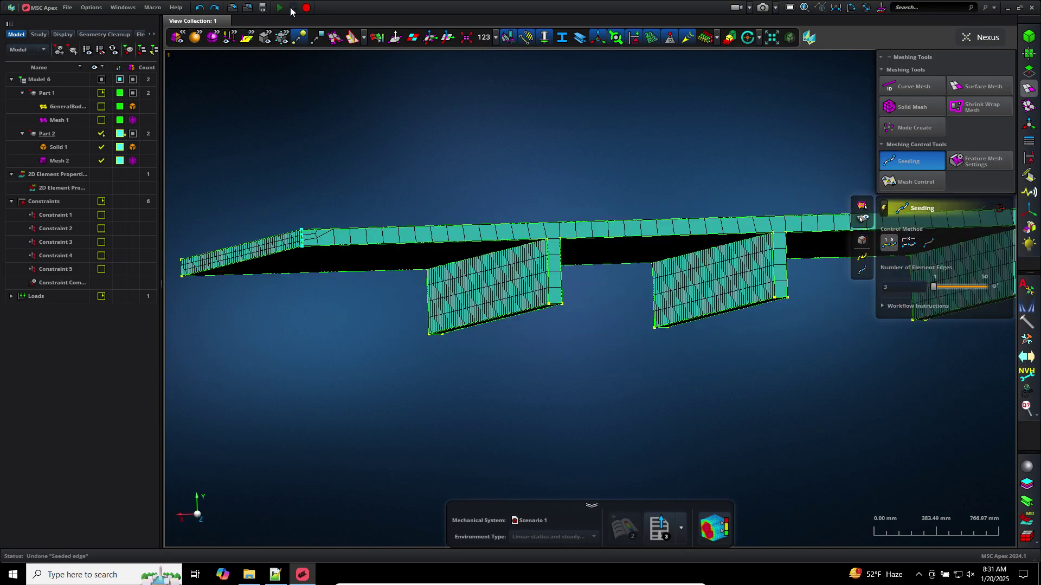
click(197, 8)
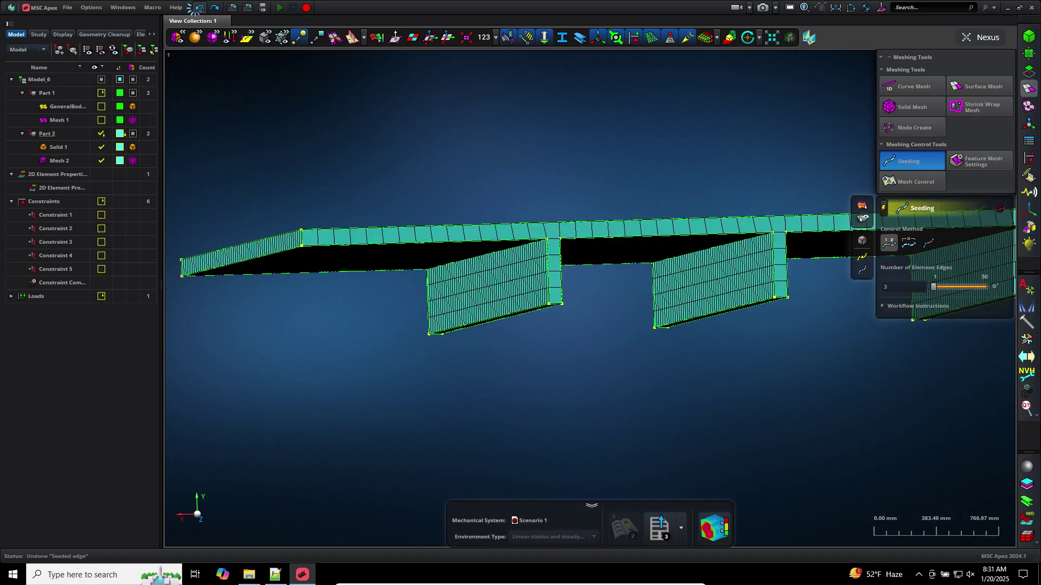
click(1001, 209)
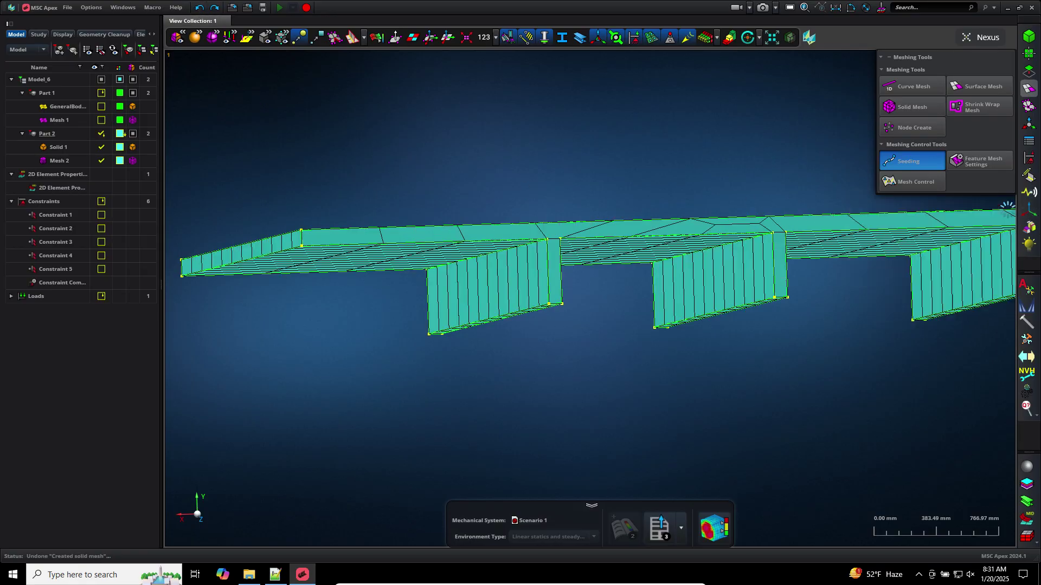
Delete Mesh 2 from the model tree, leaving Solid 1 unmeshed
click(102, 146)
click(73, 158)
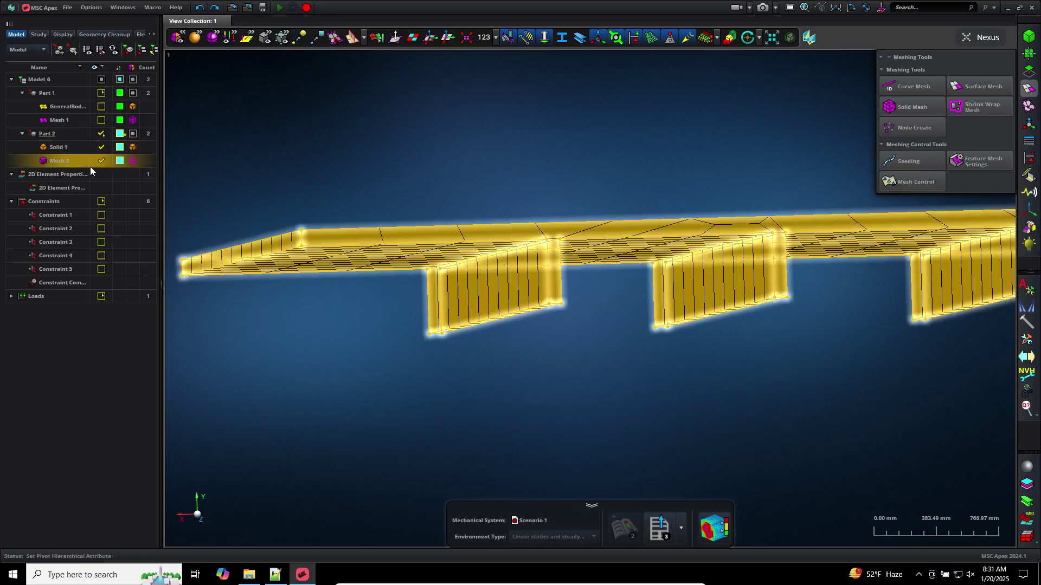
right_click(95, 172)
click(108, 182)
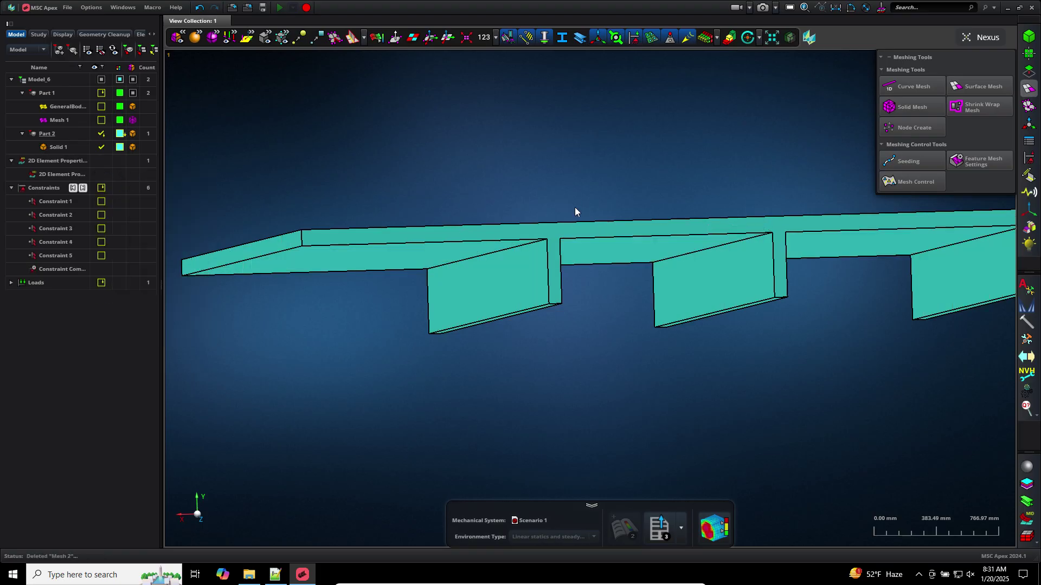
scroll(606, 179, down, 3)
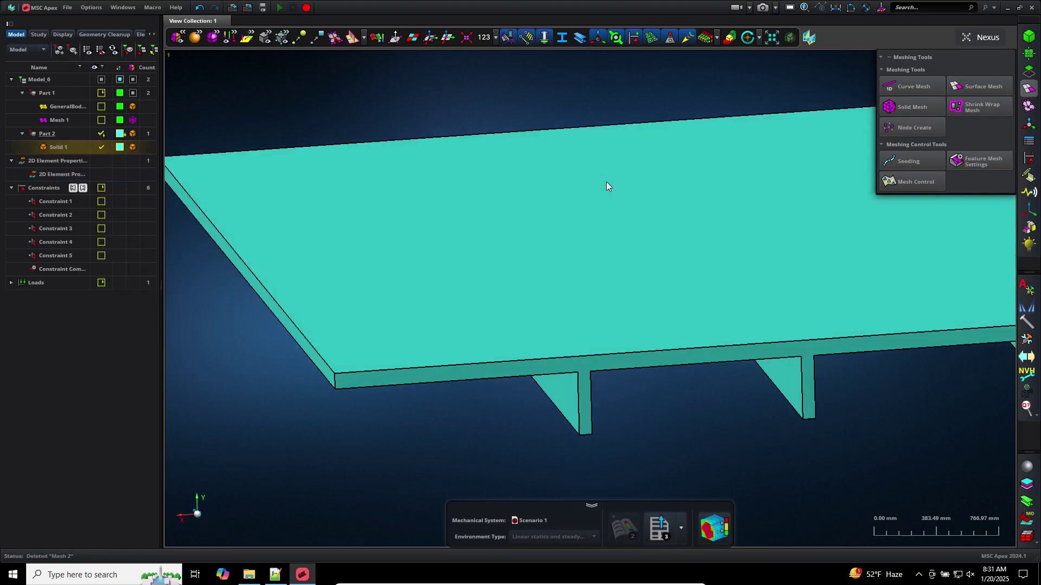
scroll(606, 181, down, 3)
click(786, 196)
click(849, 203)
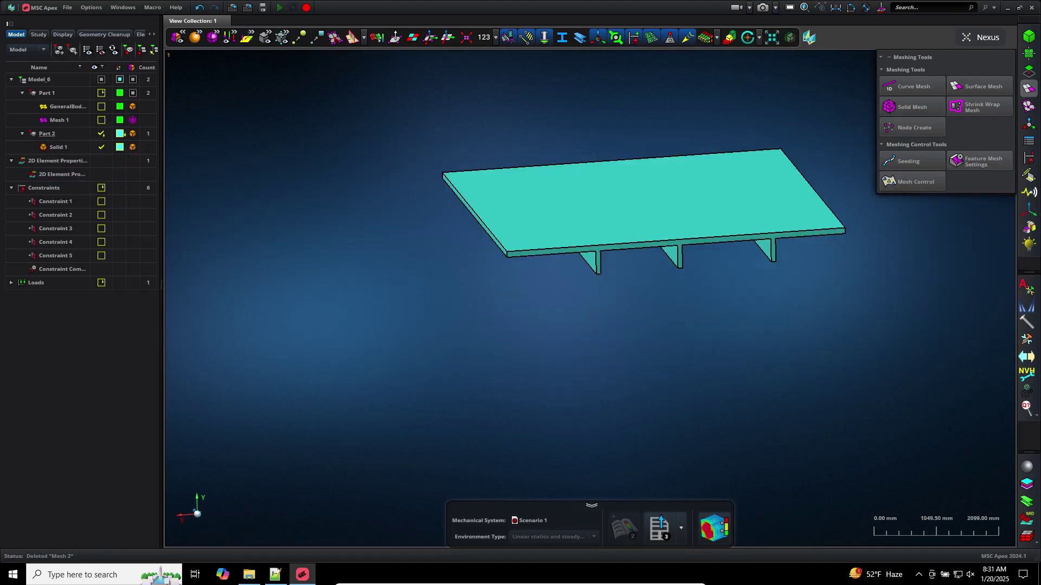
click(1029, 72)
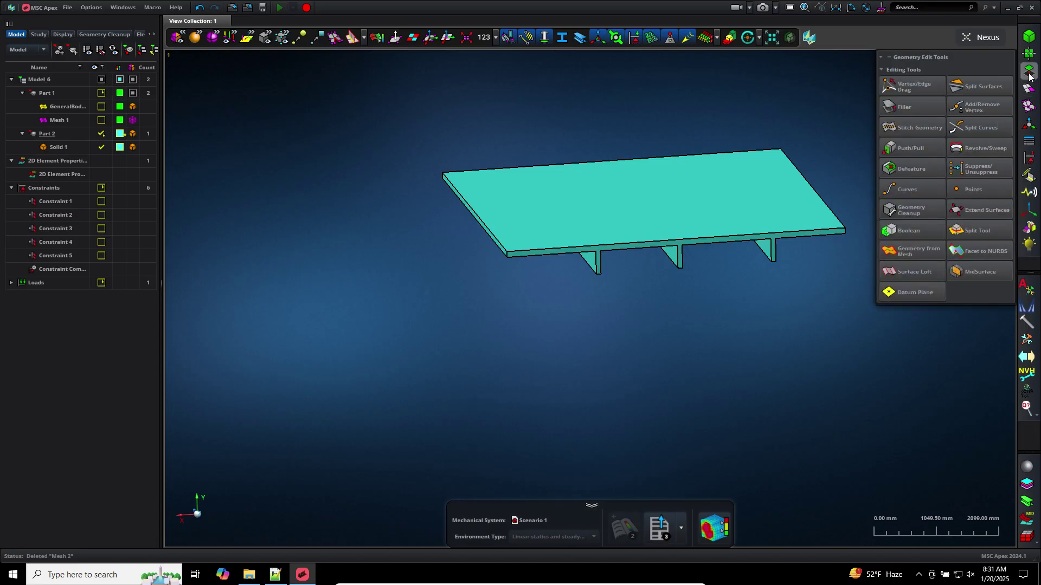
Split Solid 1 with a cutting plane placed at the picked plate face
click(971, 230)
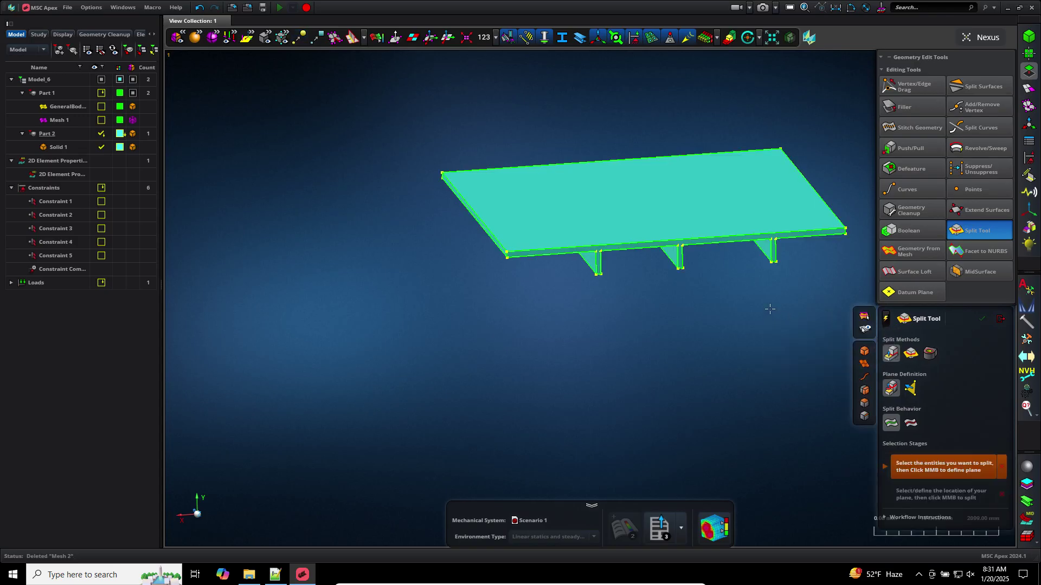
middle_drag(769, 309, 766, 302)
scroll(835, 335, up, 3)
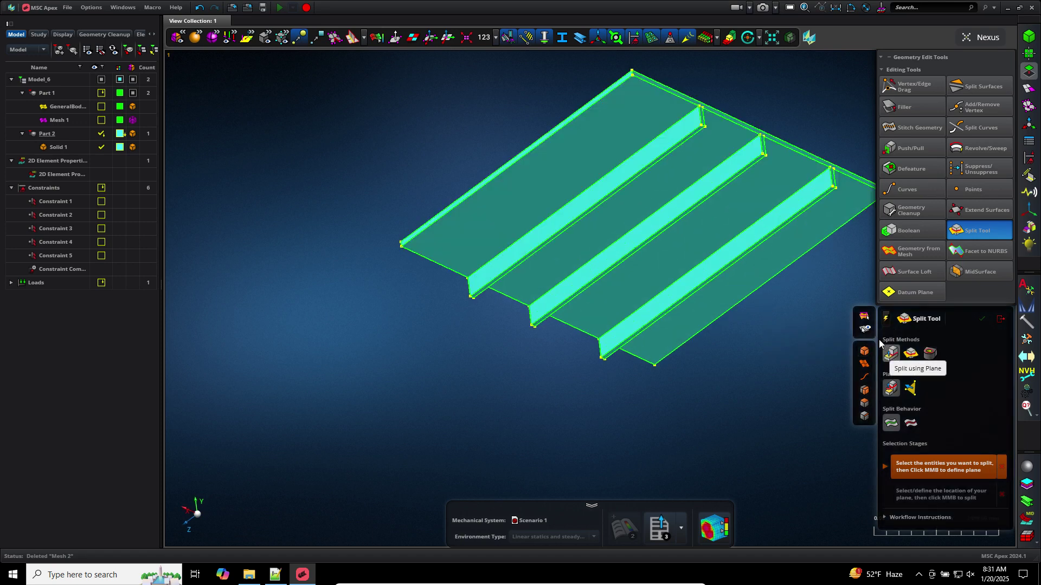
click(849, 218)
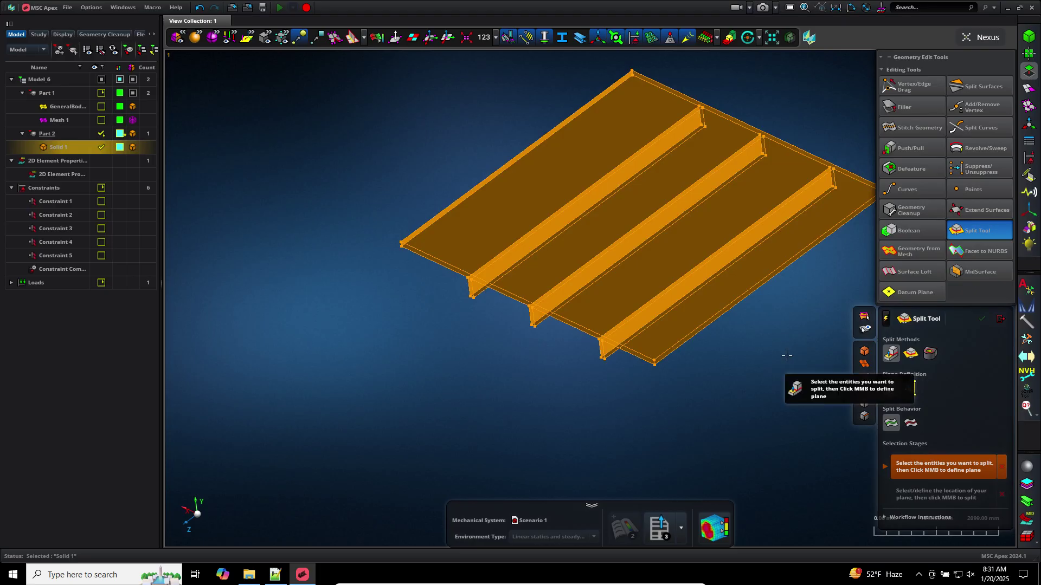
middle_click(783, 356)
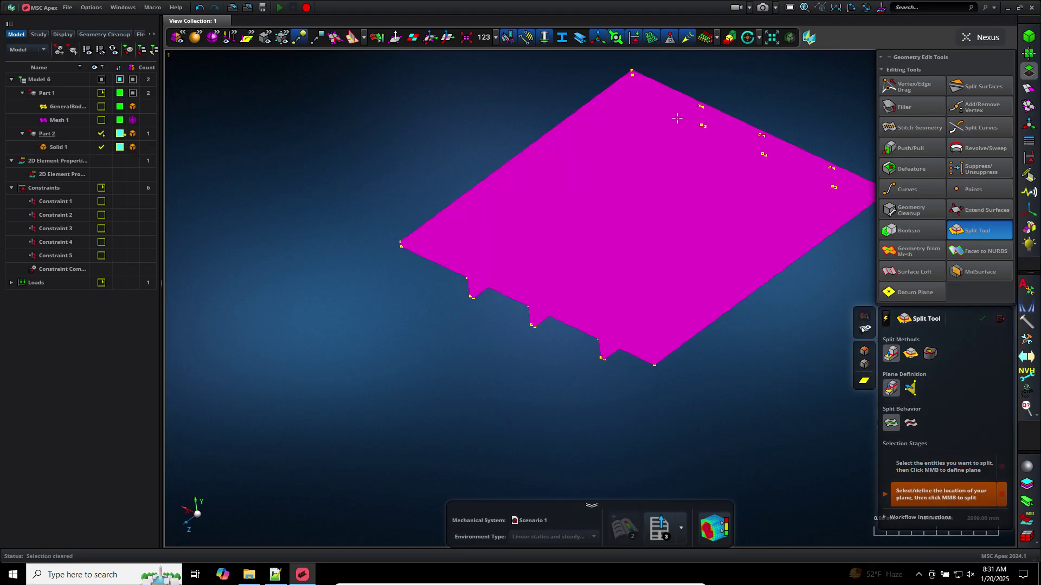
click(632, 120)
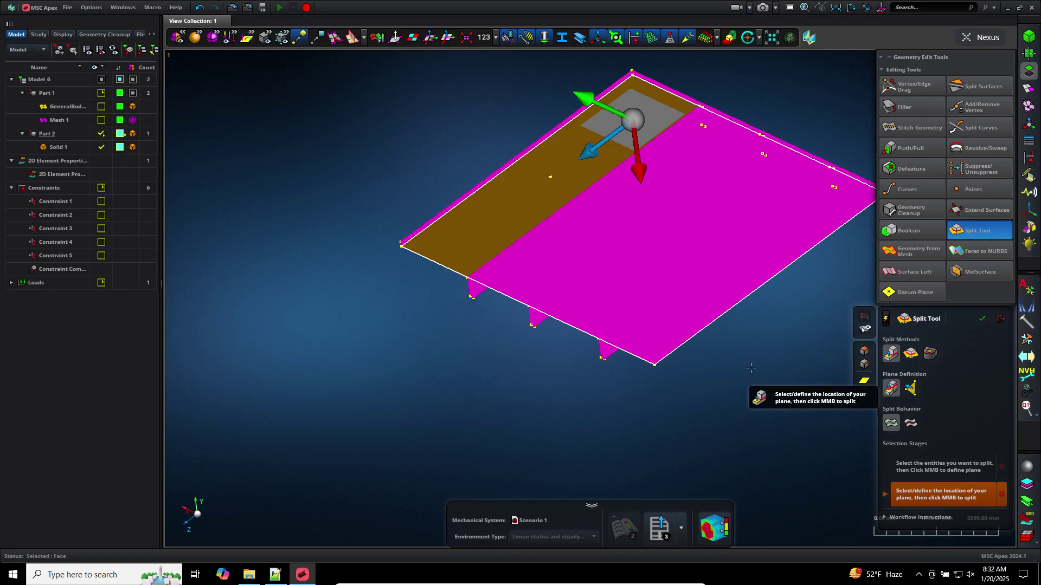
middle_click(751, 368)
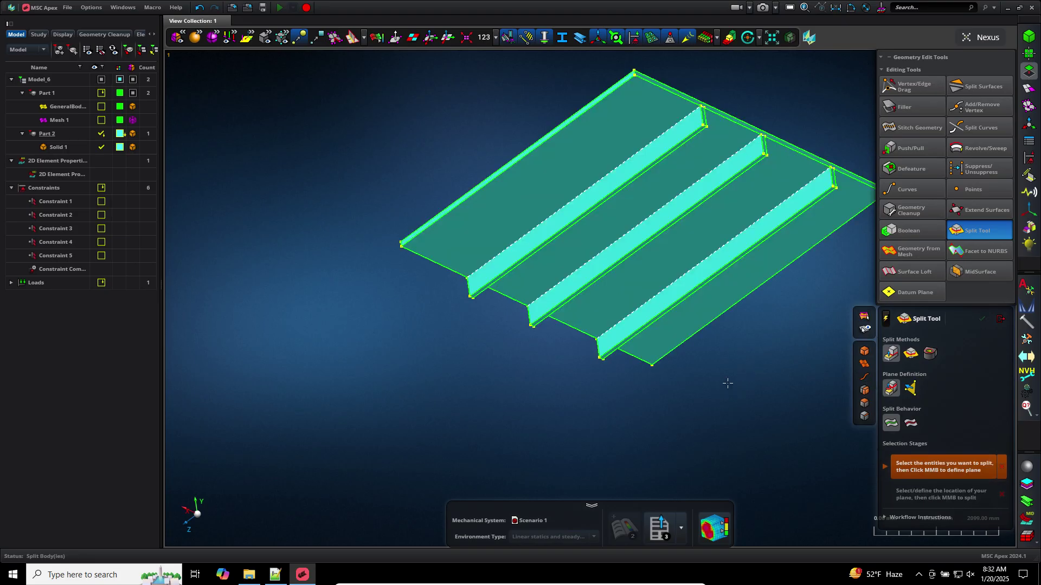
middle_drag(787, 298, 759, 328)
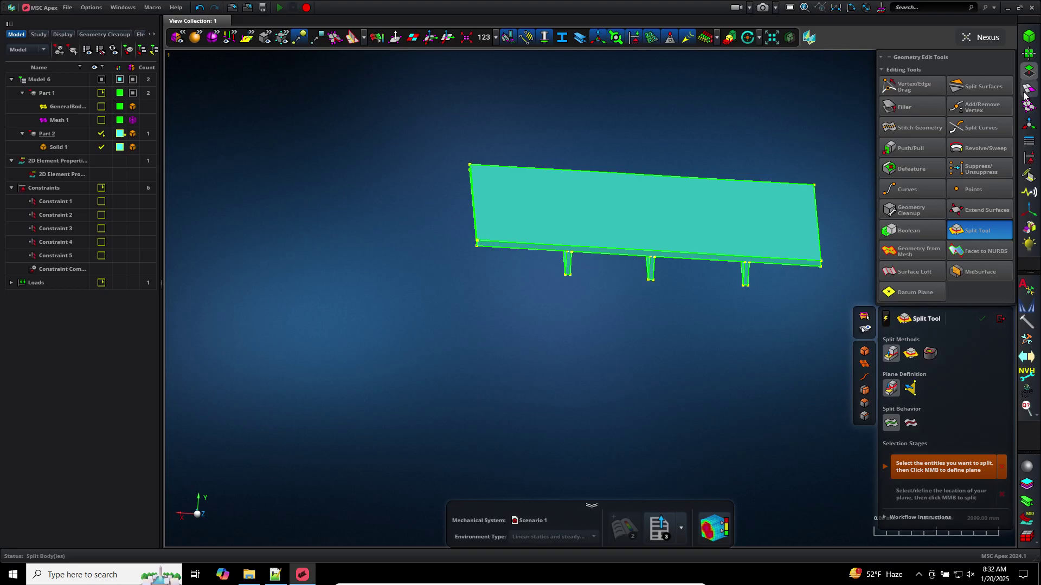
click(1028, 88)
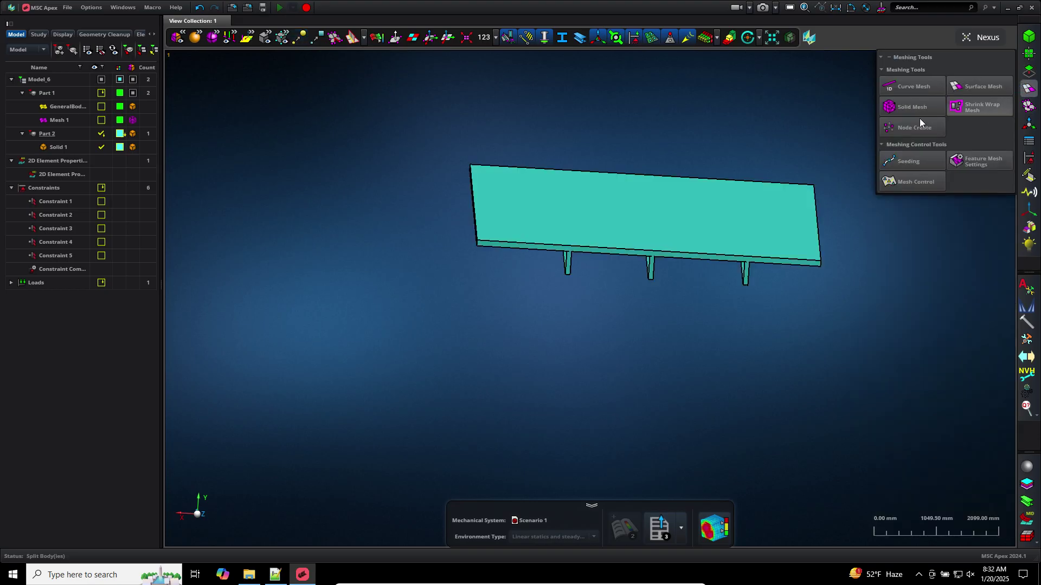
Create Mesh 3 on the split solid with 100 mm 2.5D hex elements
click(908, 106)
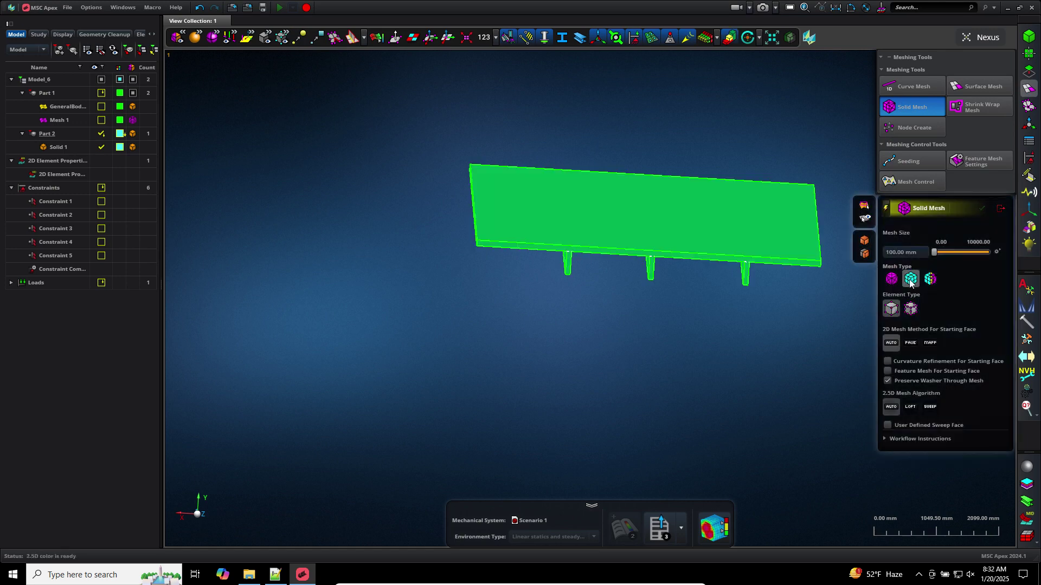
scroll(778, 290, up, 4)
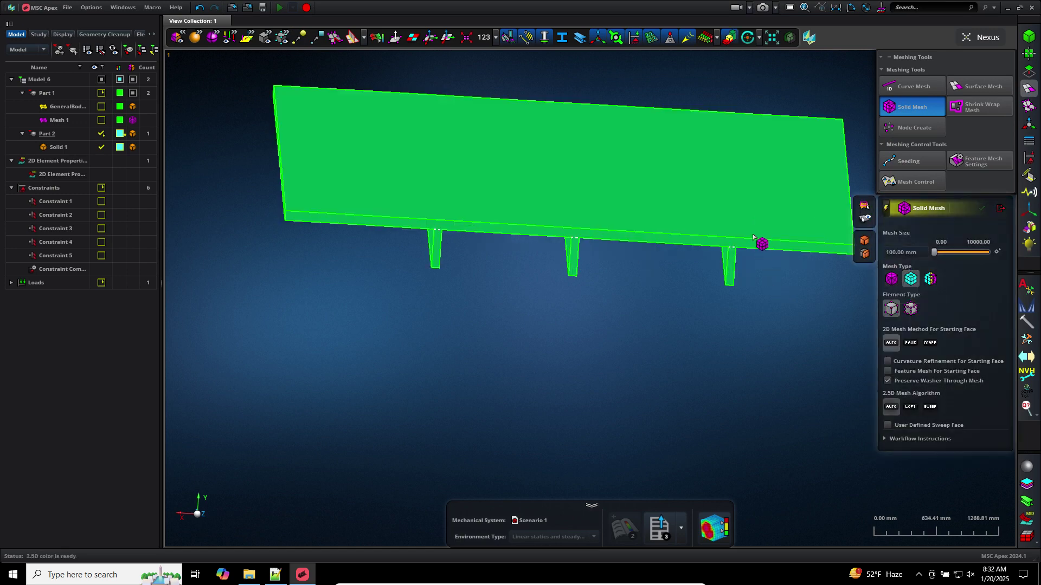
middle_click(609, 333)
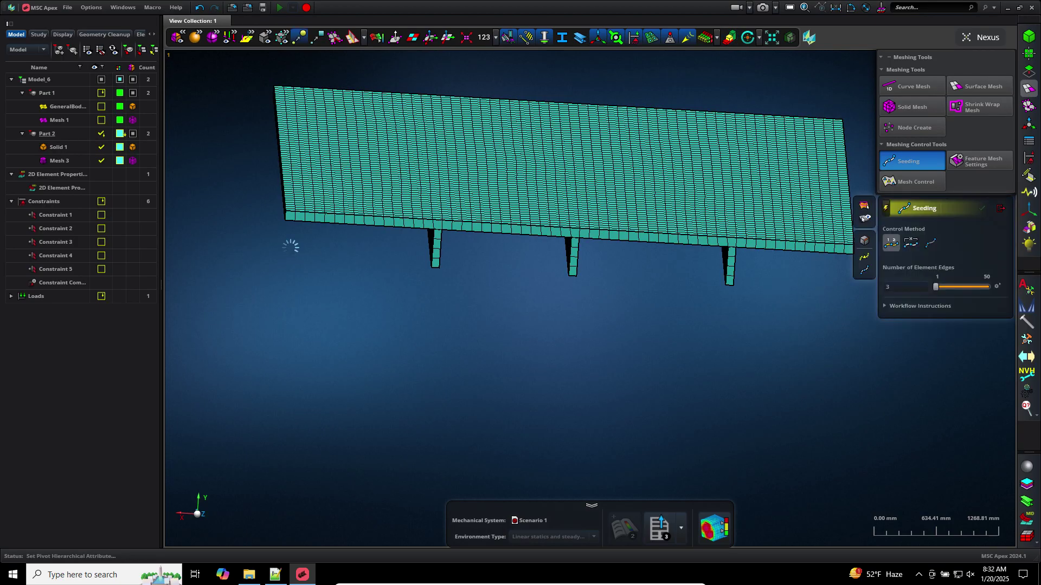
Seed the plate corner edge and a rib's short end edge with 3 element edges each
middle_drag(293, 248, 302, 248)
scroll(301, 248, up, 3)
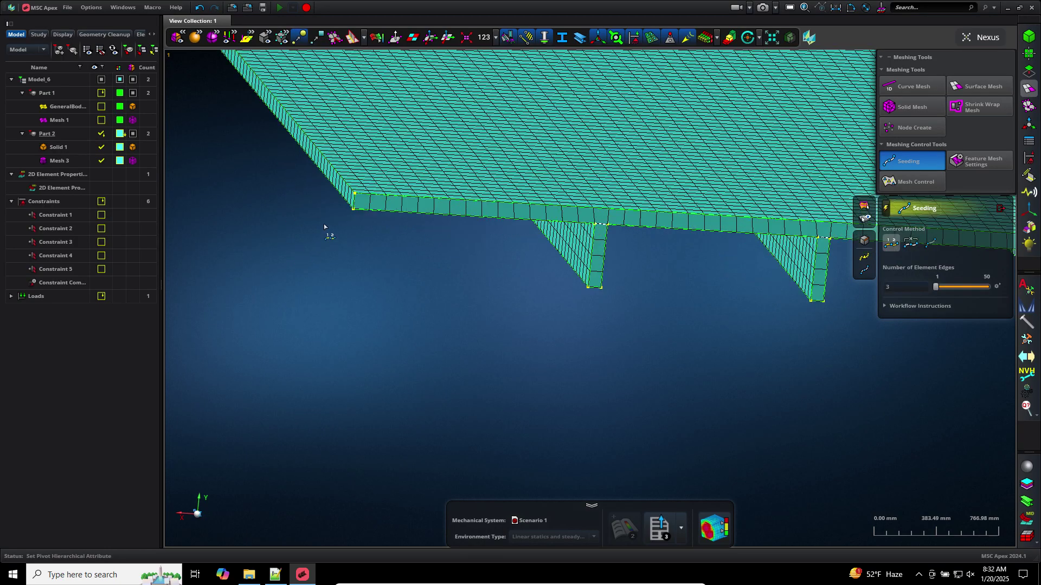
click(355, 203)
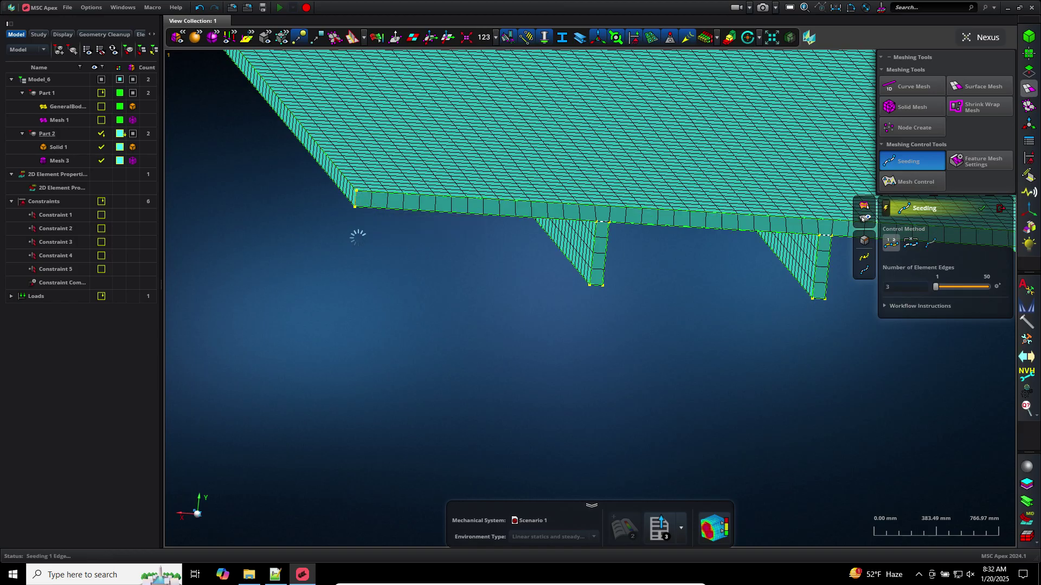
scroll(358, 239, down, 5)
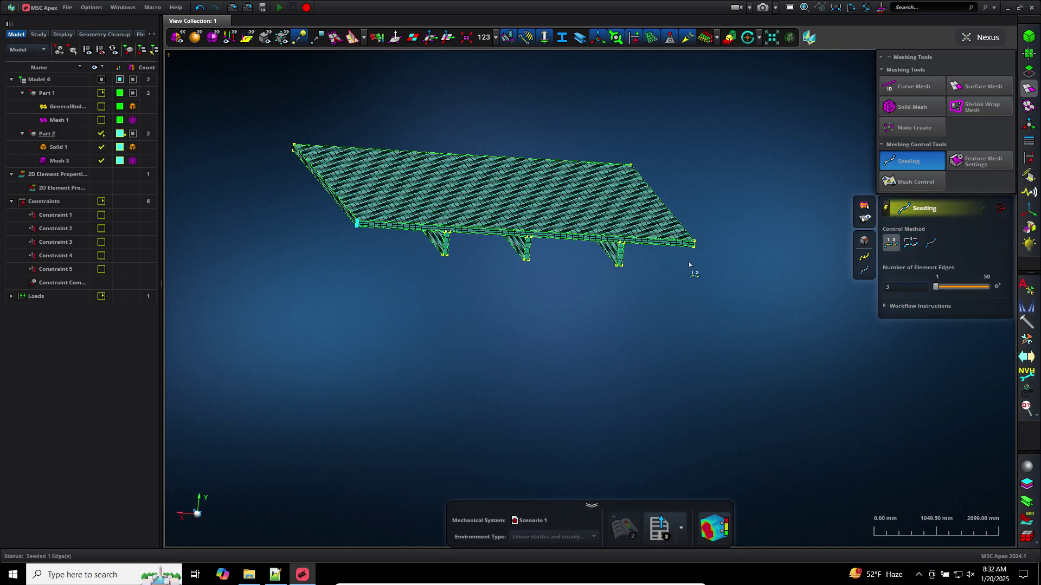
scroll(689, 263, up, 5)
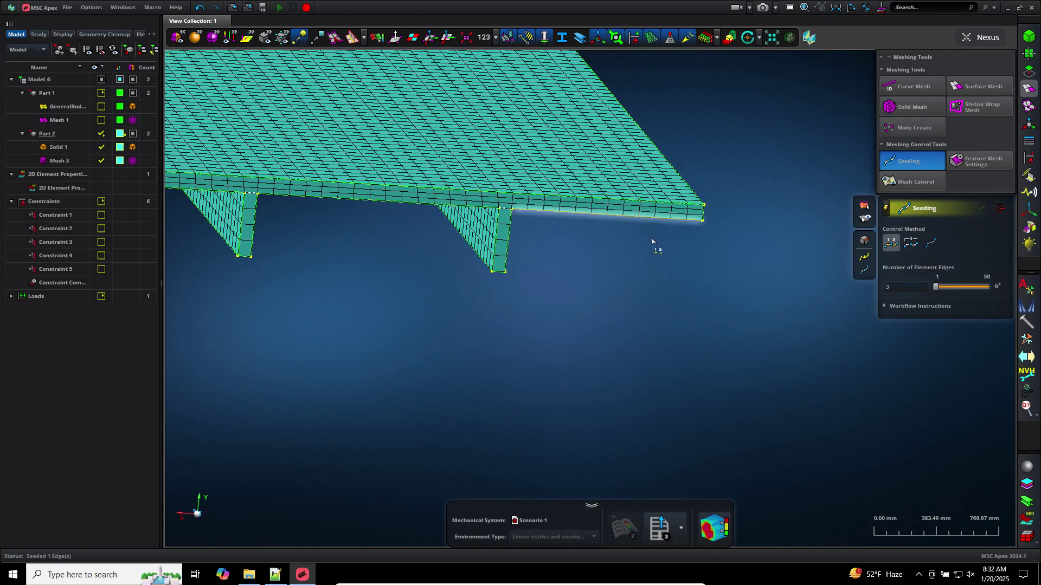
scroll(649, 239, down, 2)
middle_drag(650, 239, 527, 281)
scroll(363, 230, up, 6)
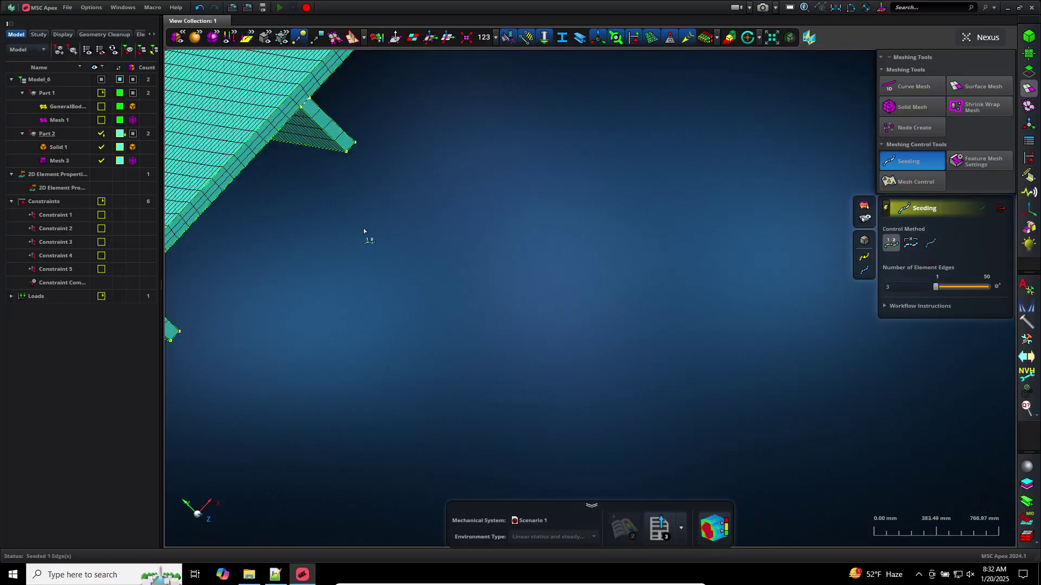
middle_drag(385, 220, 772, 463)
middle_drag(622, 290, 654, 142)
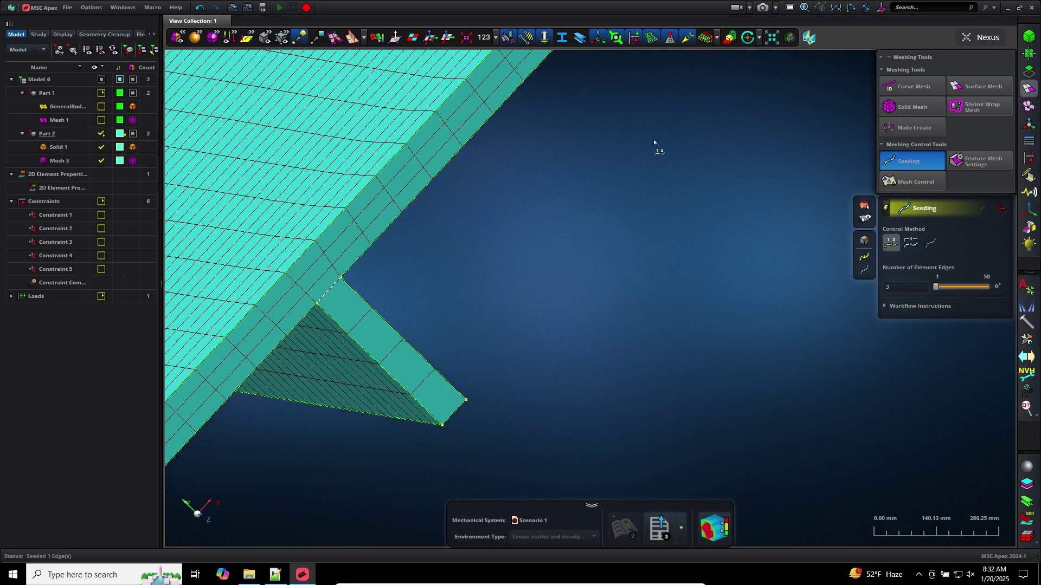
click(454, 414)
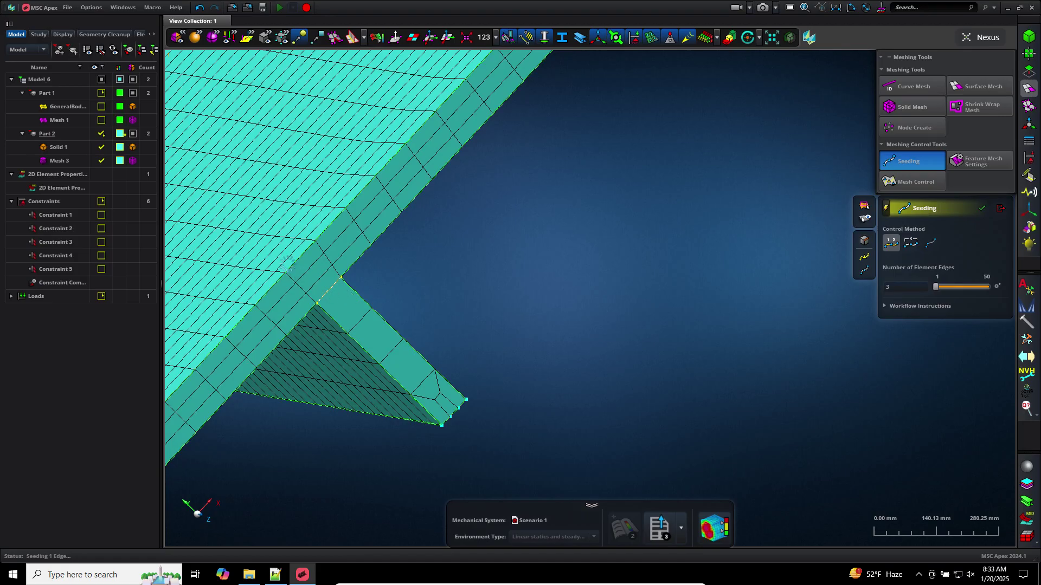
Undo the 3-element edge seeding on Mesh 3
scroll(463, 283, down, 5)
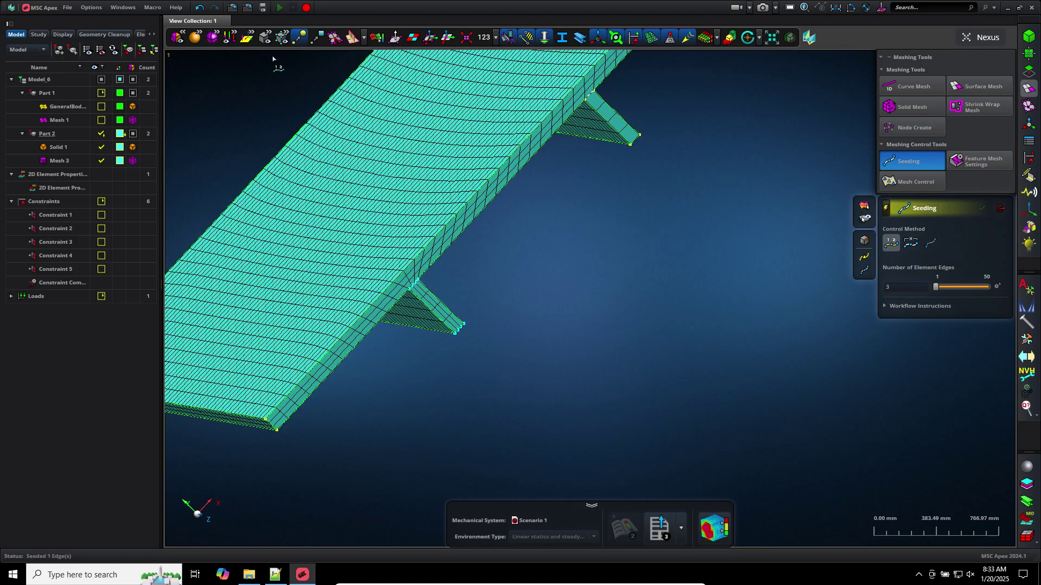
click(200, 8)
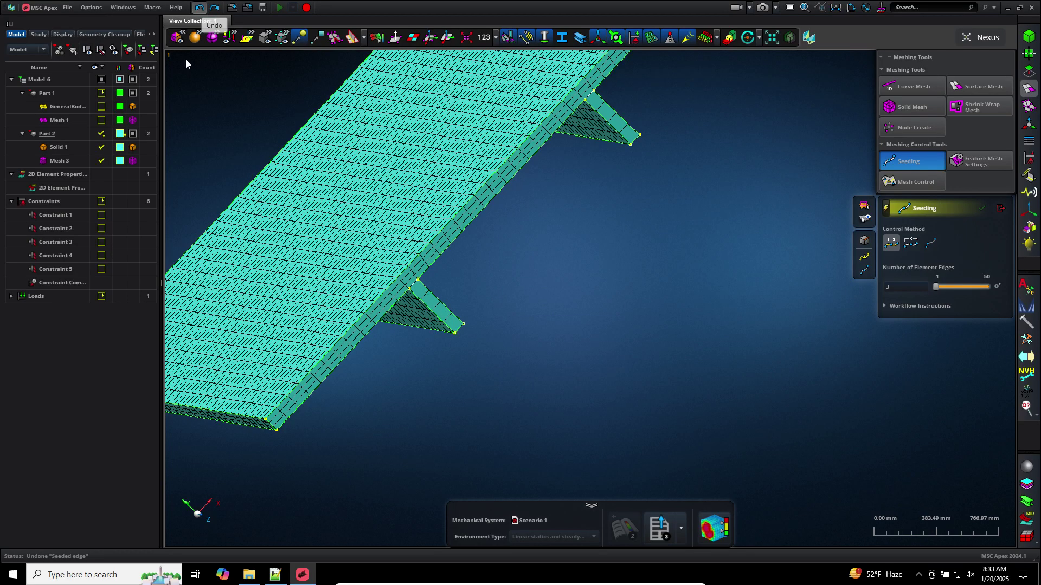
Delete Mesh 3 and position a cutting plane through Solid 1 at the rib and top strip
right_click(88, 169)
click(93, 172)
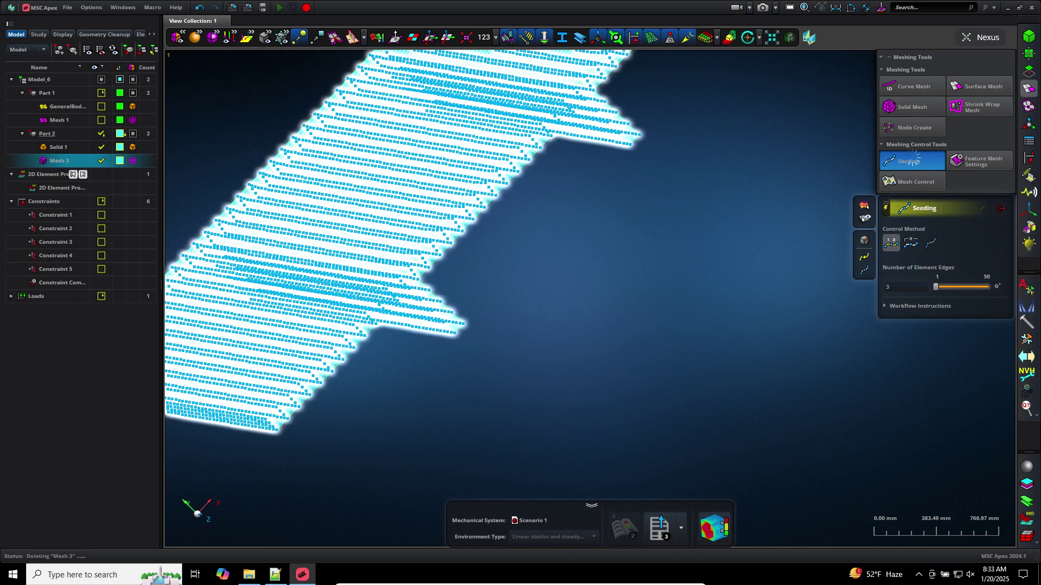
click(1028, 71)
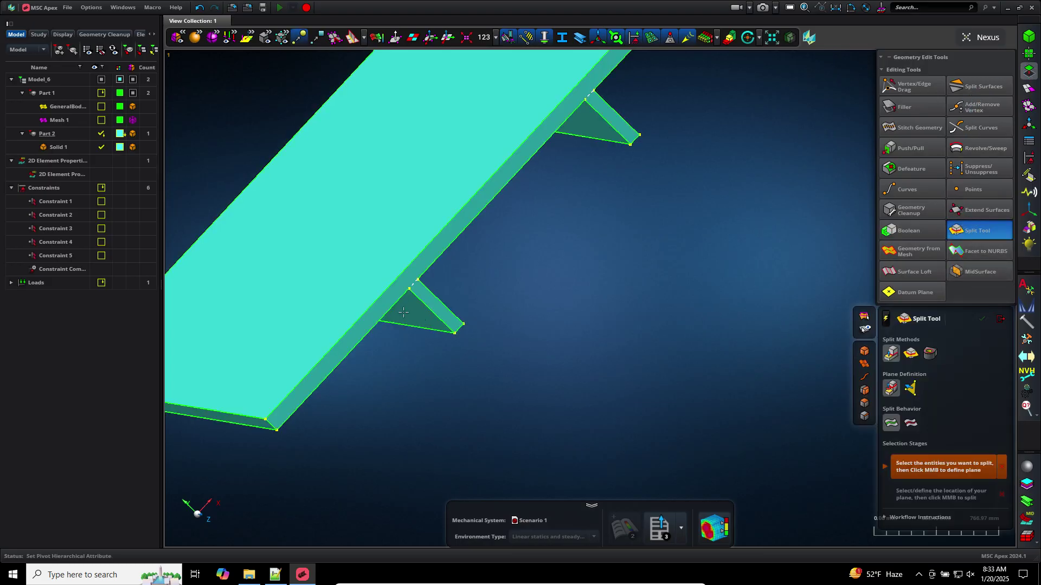
click(391, 288)
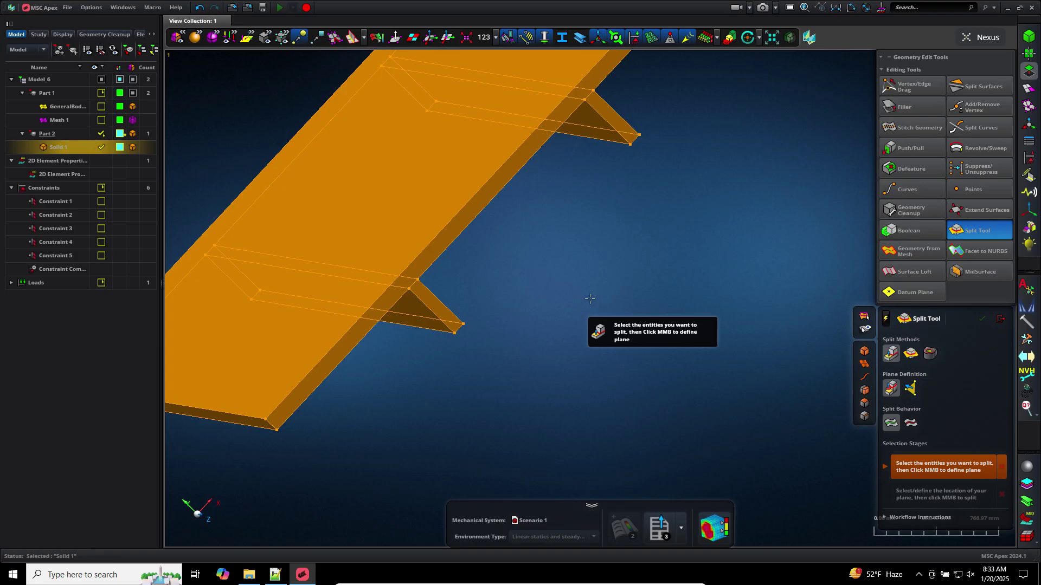
middle_click(589, 299)
click(405, 311)
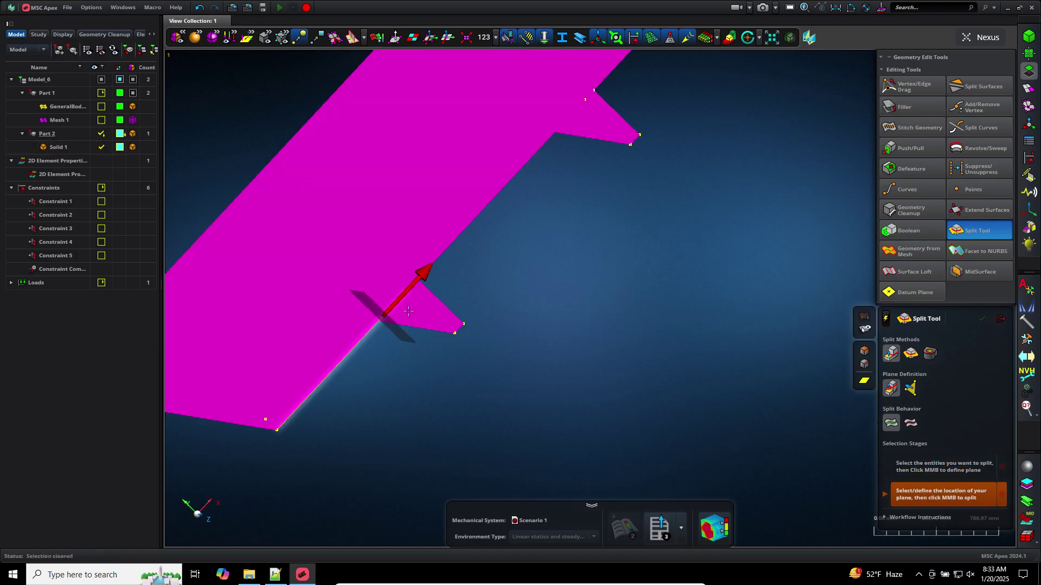
click(414, 309)
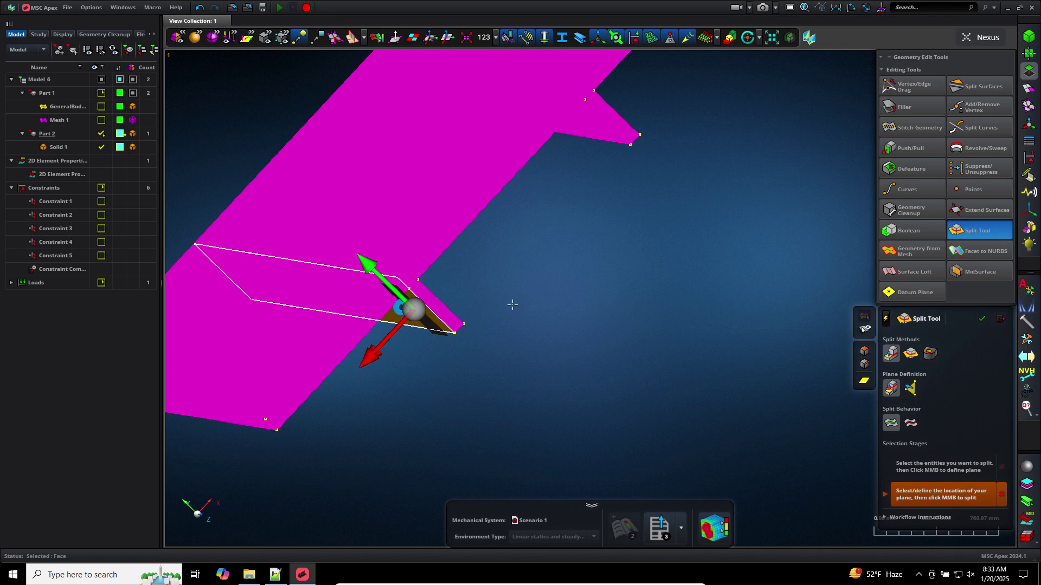
middle_drag(511, 305, 577, 301)
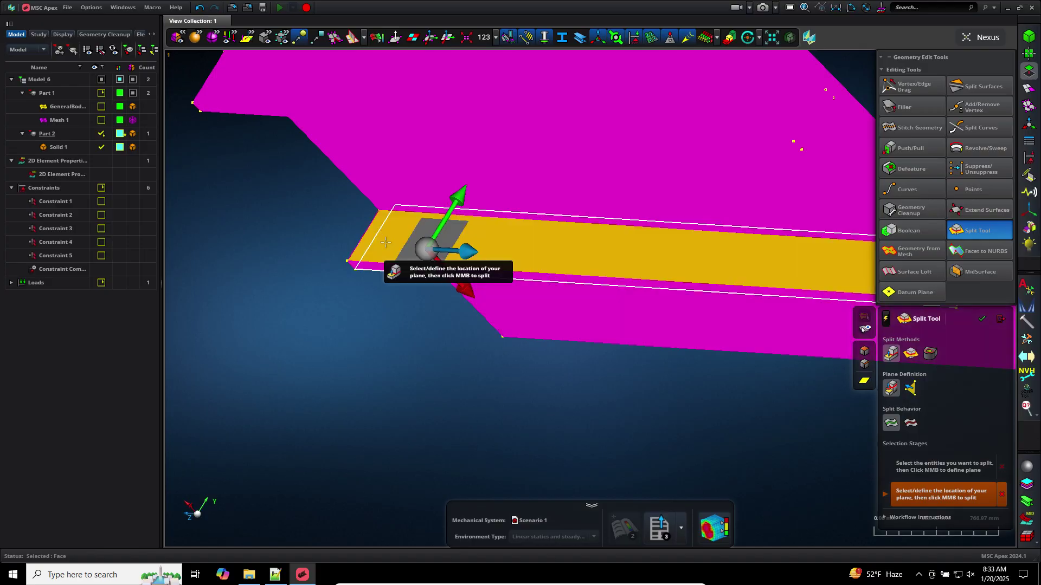
click(385, 242)
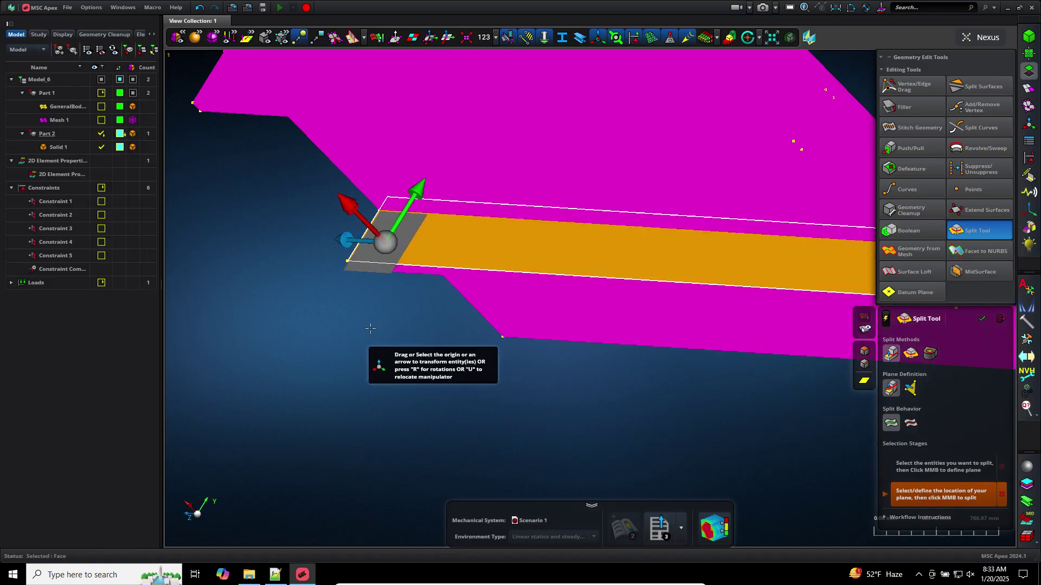
click(370, 327)
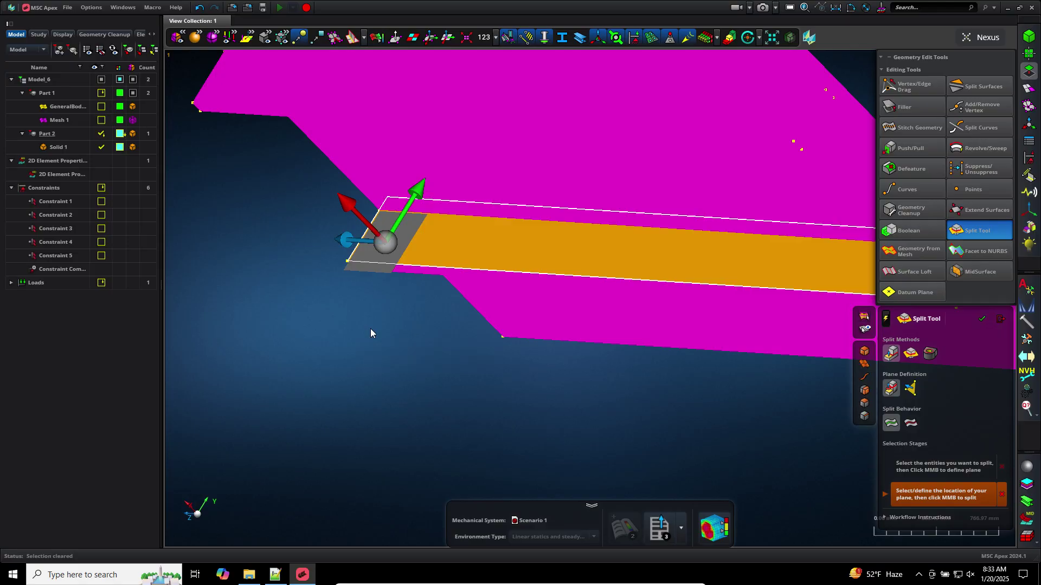
Split Solid 1 with a cutting plane placed on a rib face
scroll(492, 356, down, 3)
middle_drag(490, 356, 445, 354)
scroll(600, 313, down, 3)
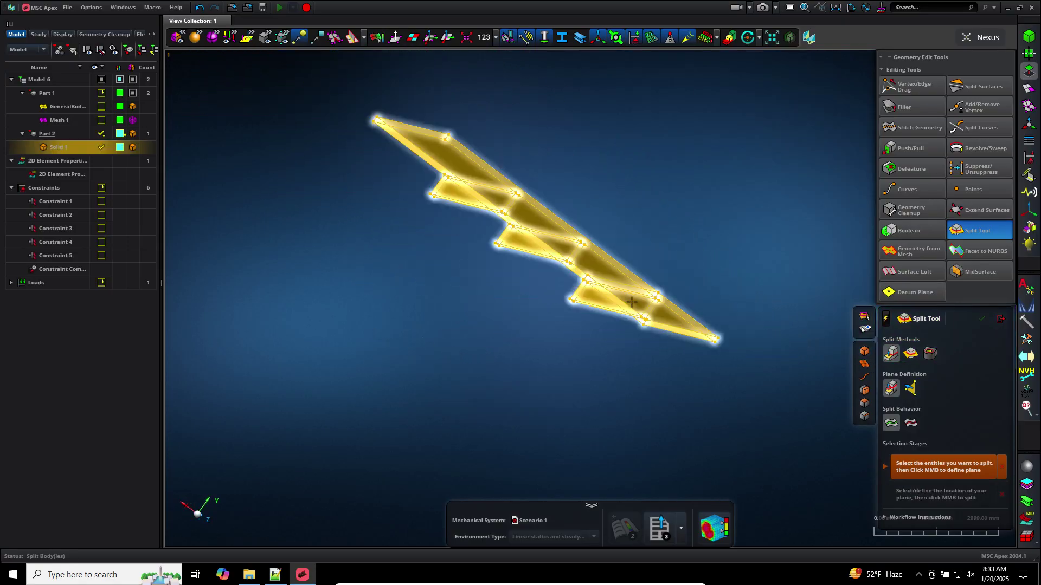
click(616, 333)
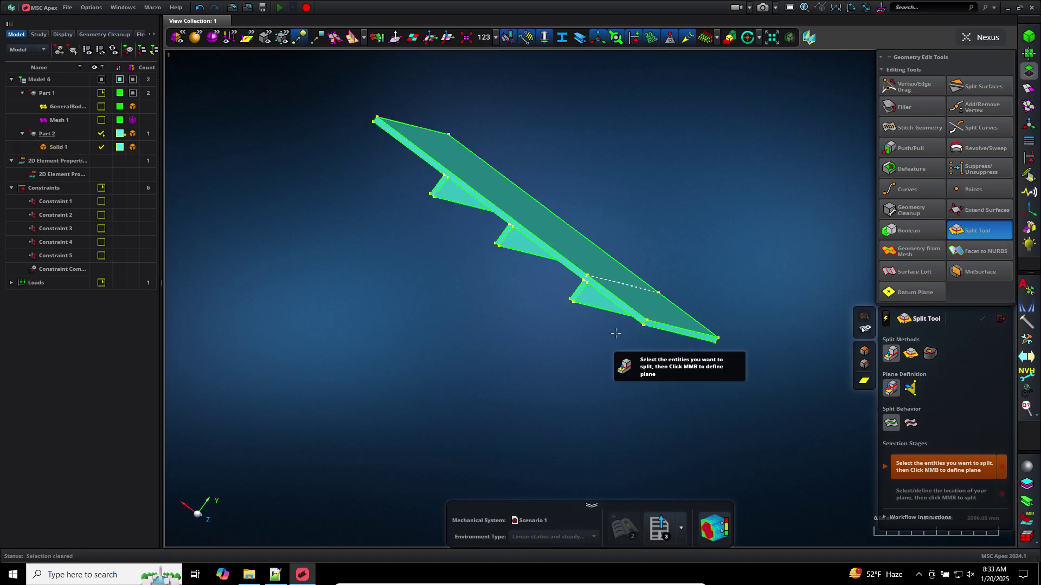
middle_click(615, 331)
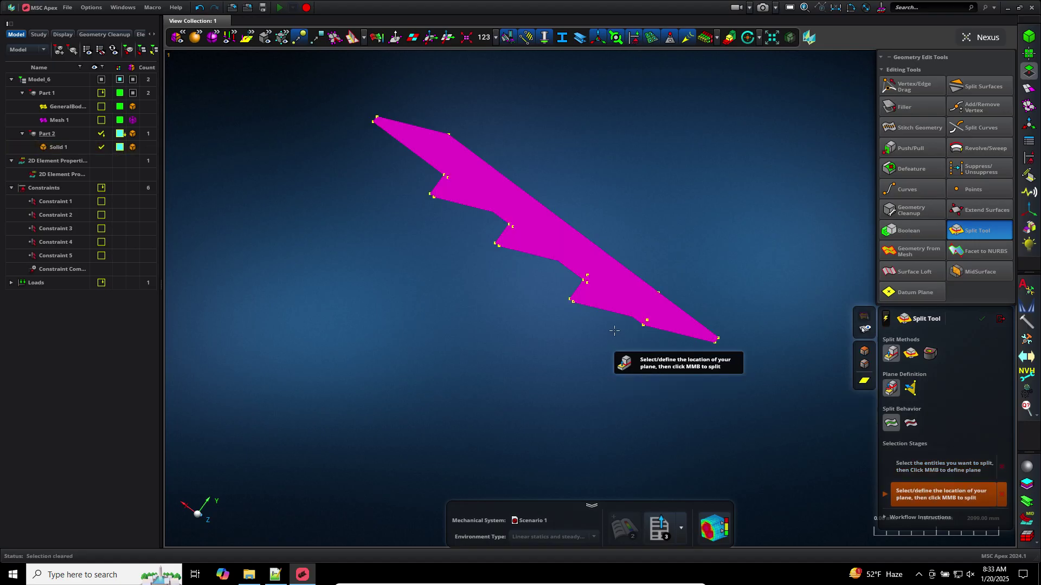
click(528, 349)
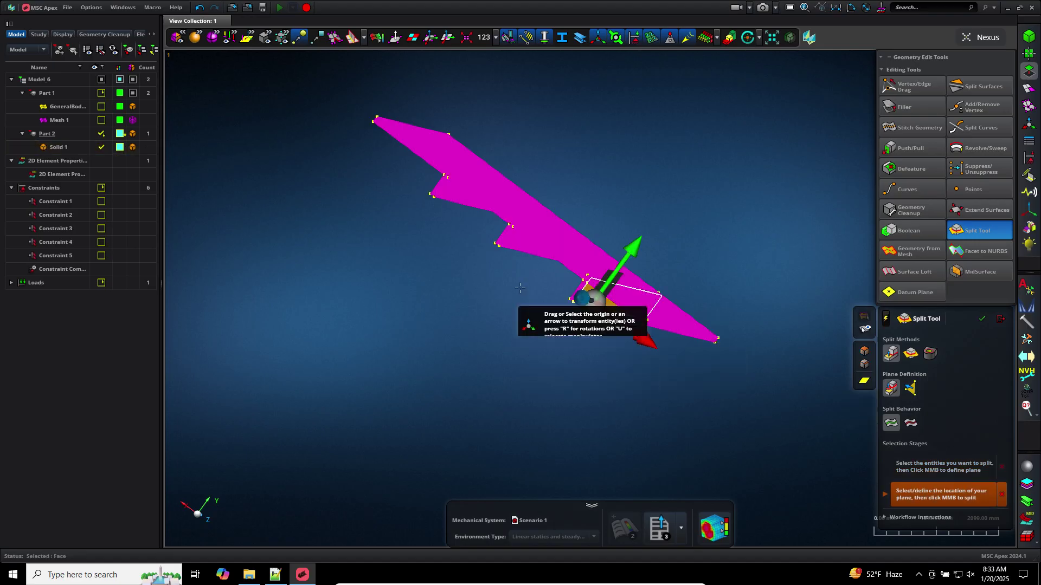
click(519, 288)
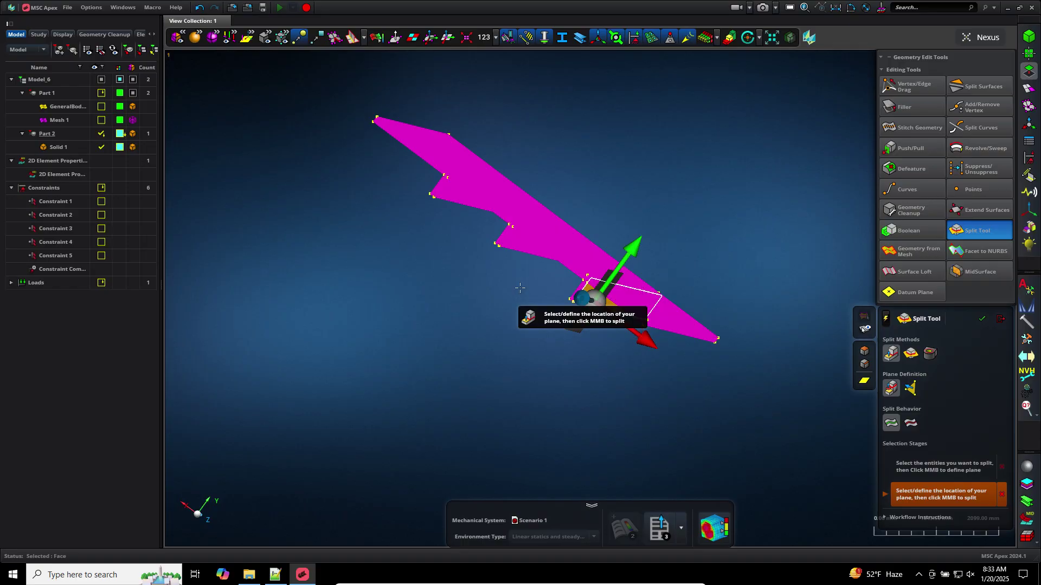
middle_click(670, 275)
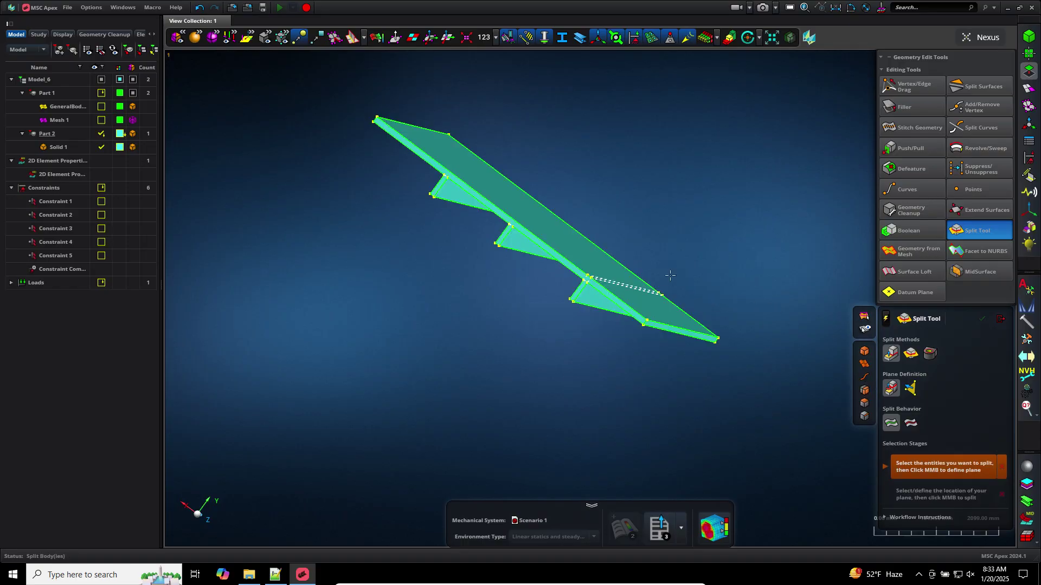
click(1001, 319)
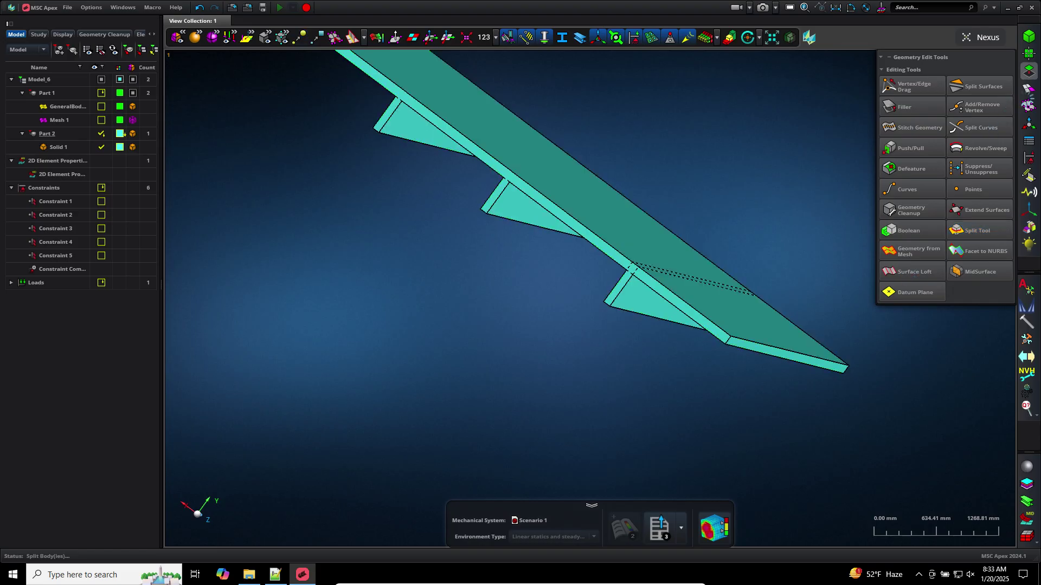
click(1028, 89)
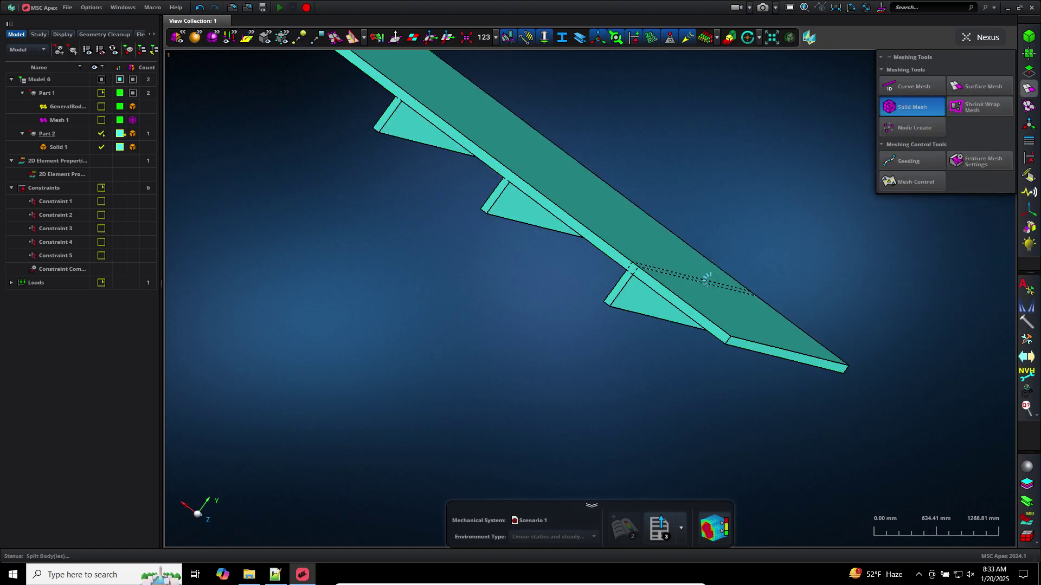
Solid-mesh the split plate as Mesh 4 and seed a rib-corner edge with 3 element edges
click(706, 301)
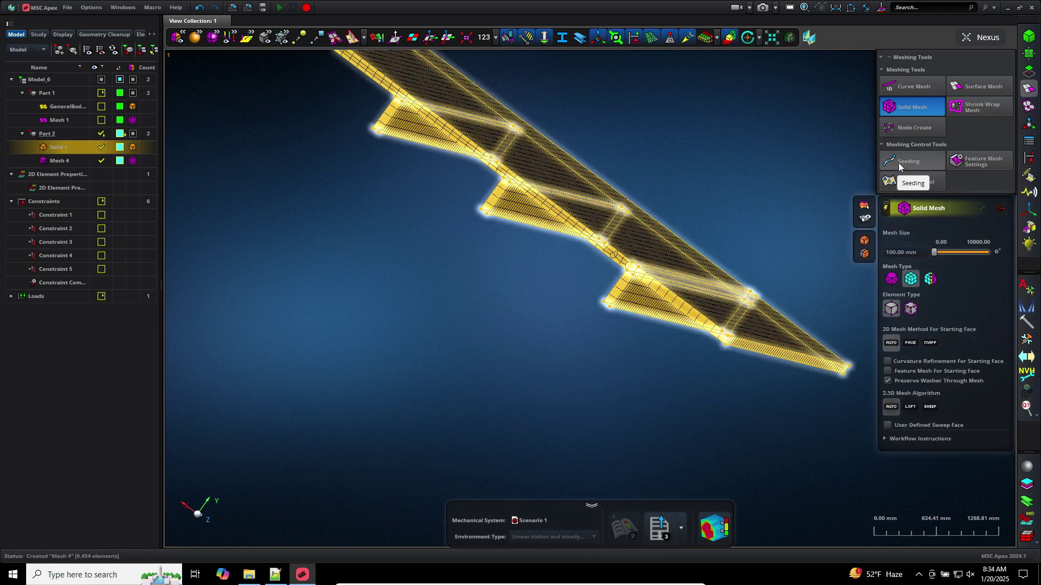
click(899, 163)
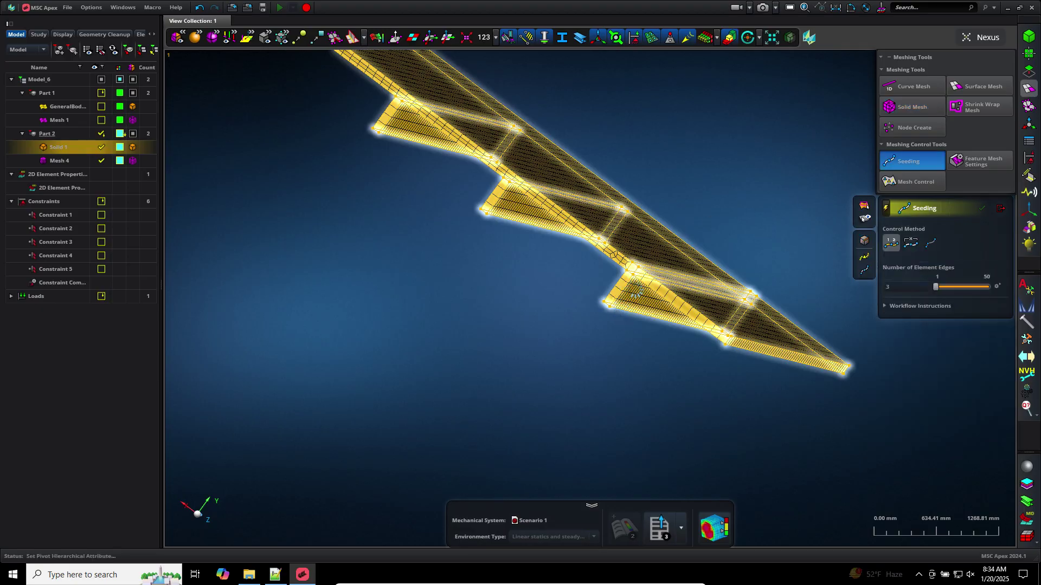
key(Escape)
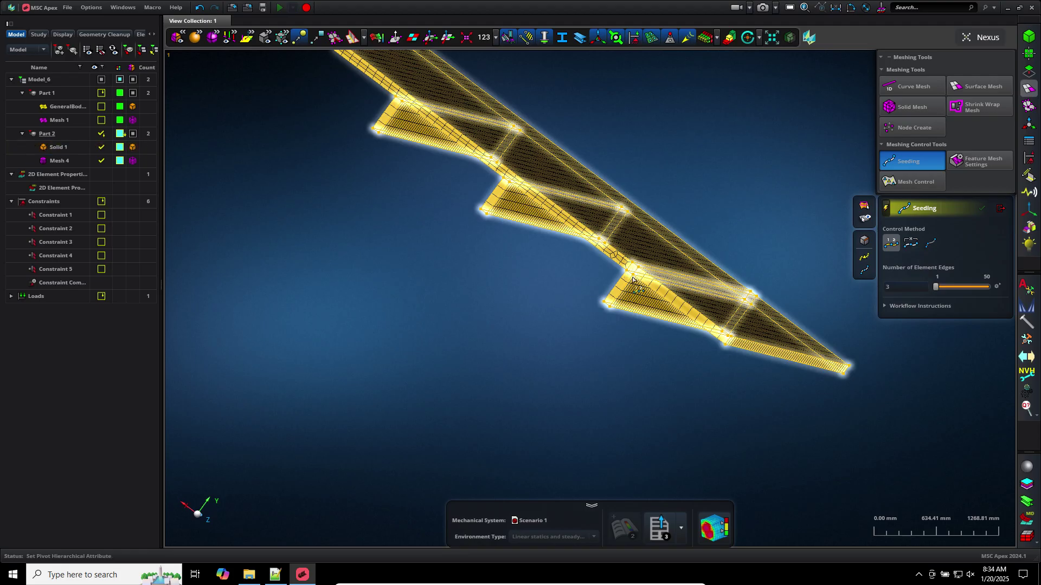
scroll(632, 278, up, 2)
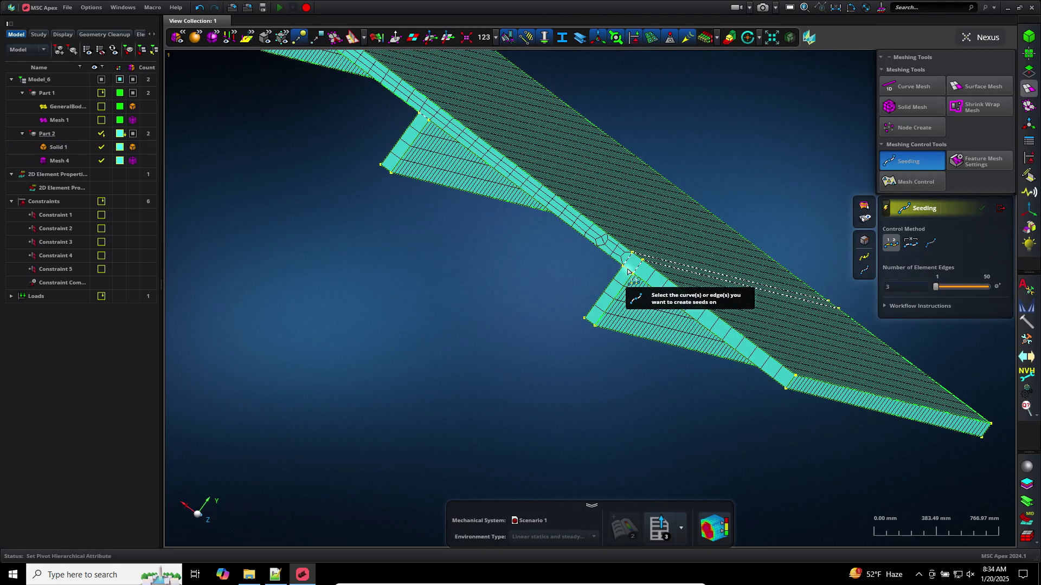
click(628, 271)
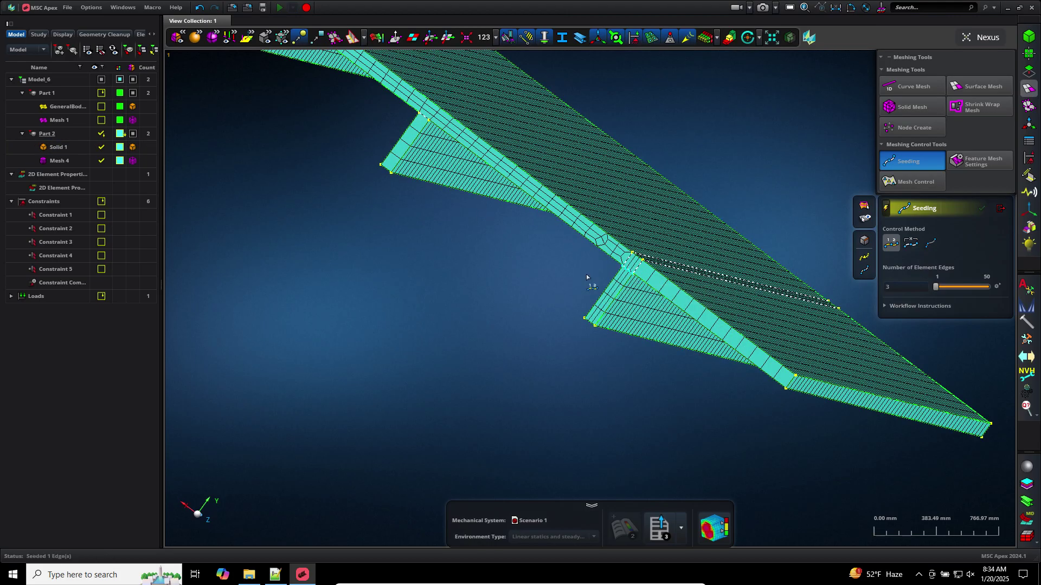
scroll(587, 274, up, 2)
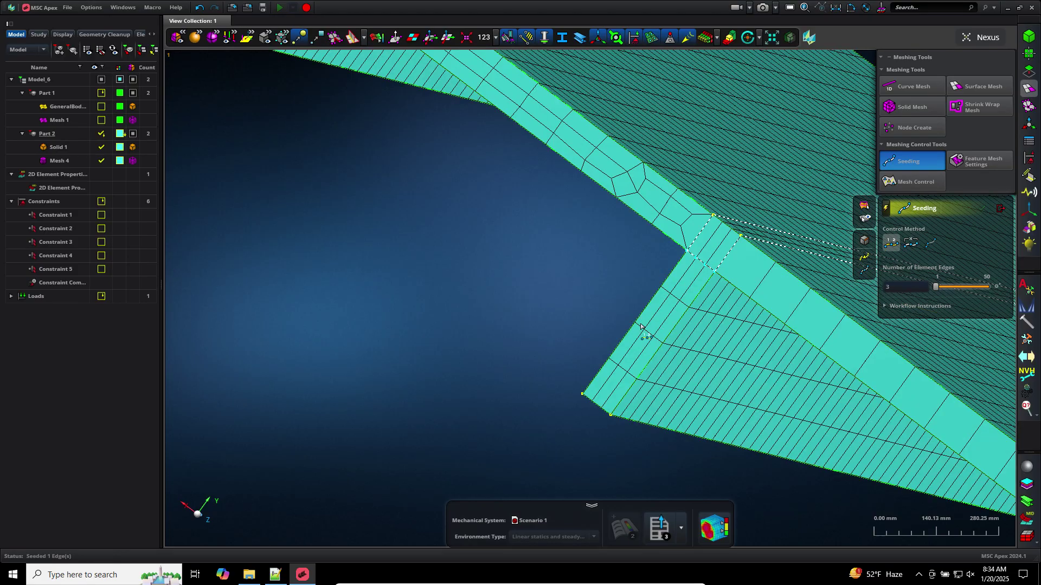
scroll(546, 298, down, 1)
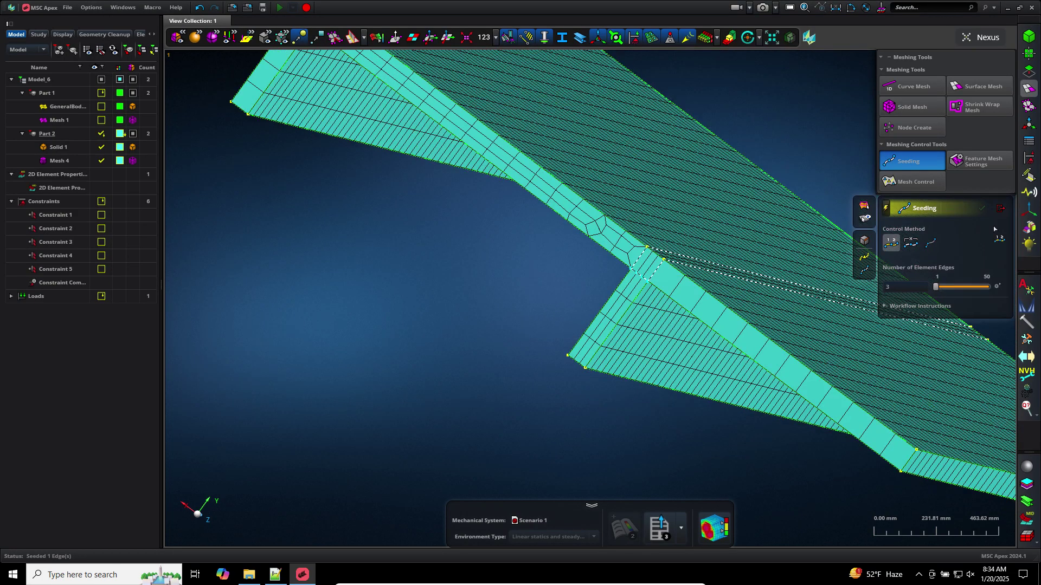
click(1000, 209)
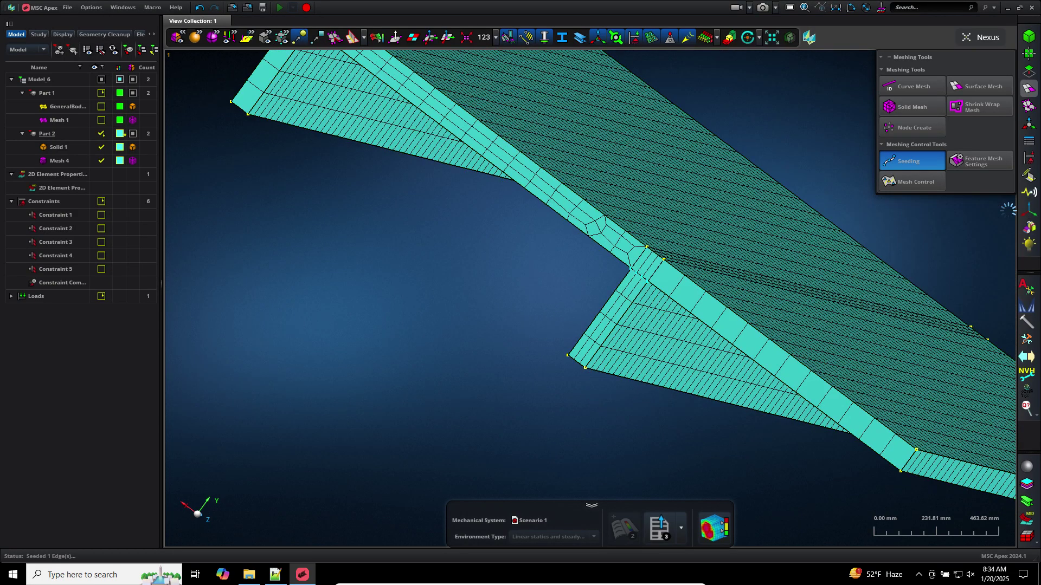
click(70, 161)
Delete Mesh 4 and split Solid 1 at the first stiffener's triangular face
right_click(83, 167)
click(90, 174)
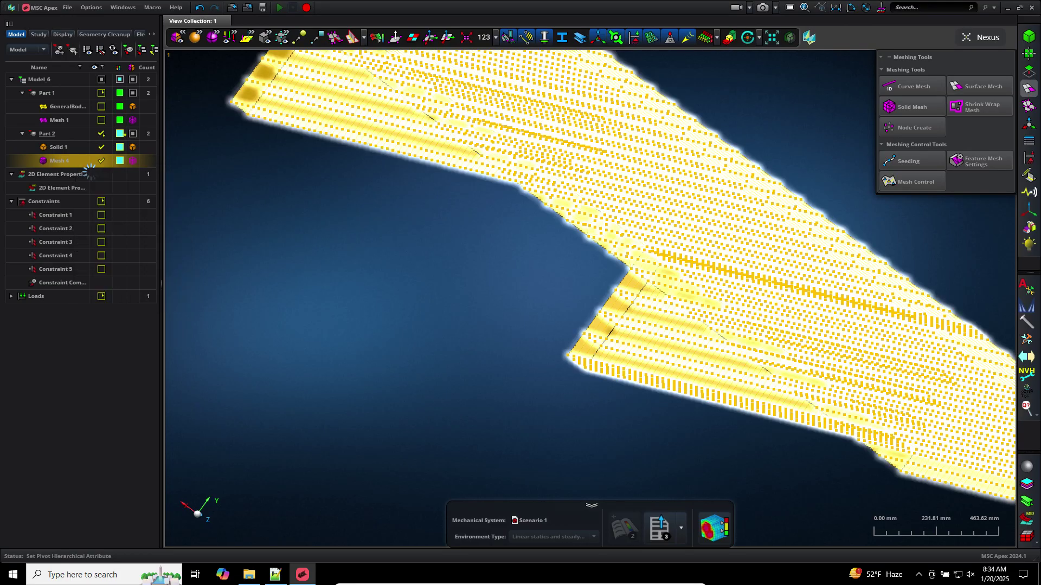
middle_drag(323, 189, 531, 379)
click(1028, 71)
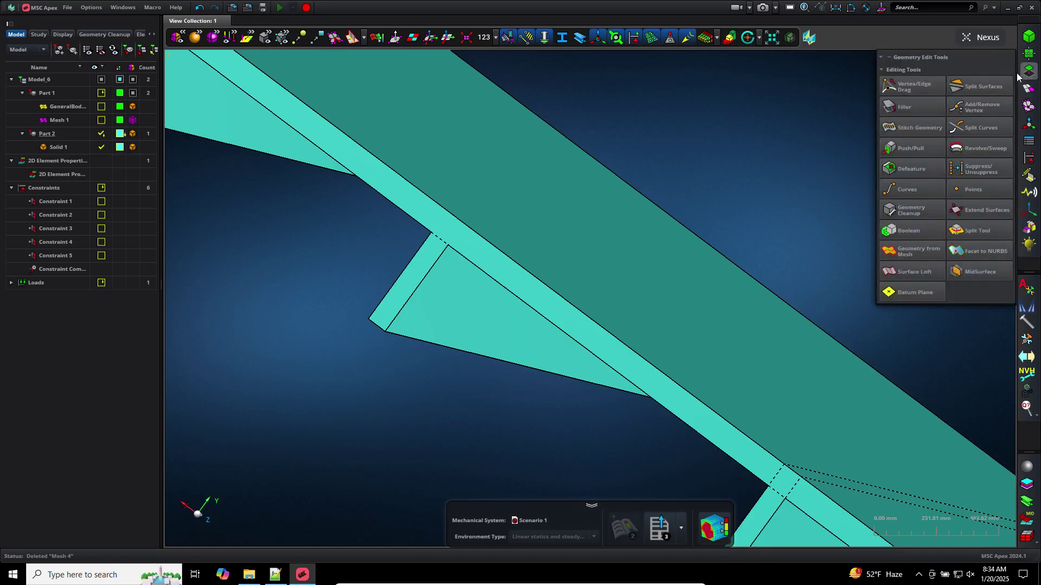
click(967, 229)
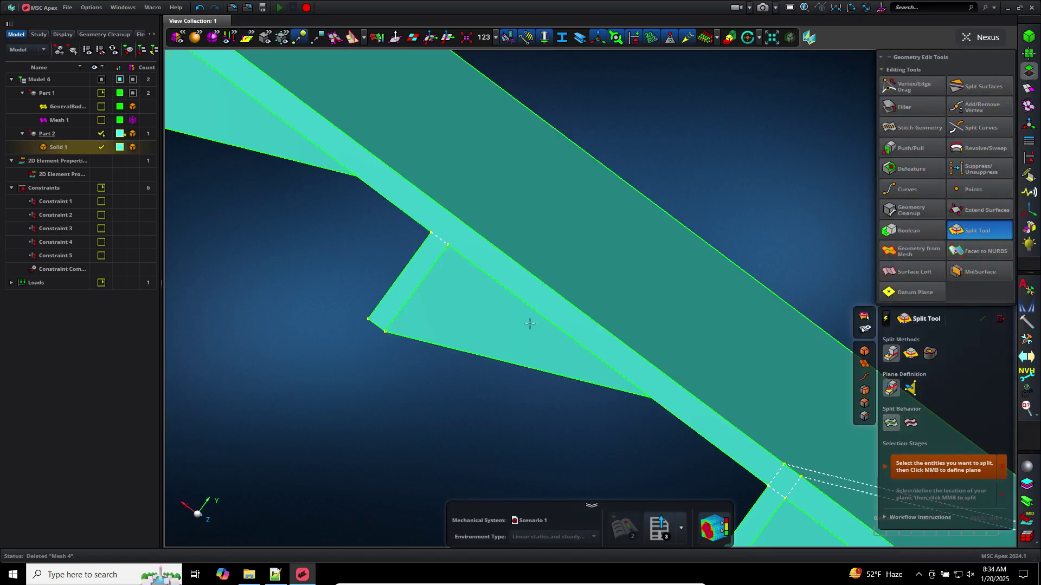
click(517, 307)
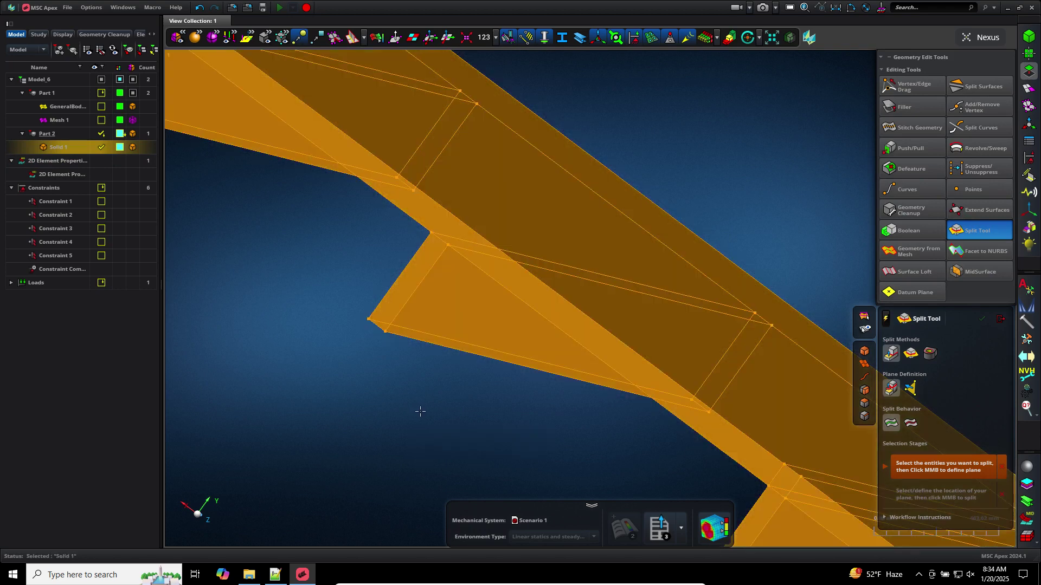
middle_click(419, 411)
click(454, 332)
middle_click(455, 333)
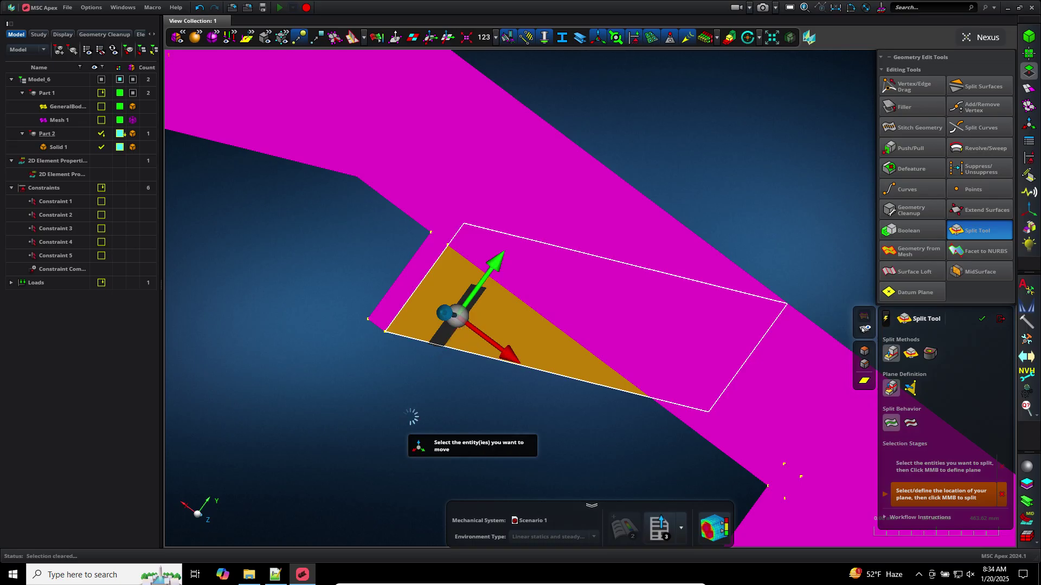
middle_click(409, 416)
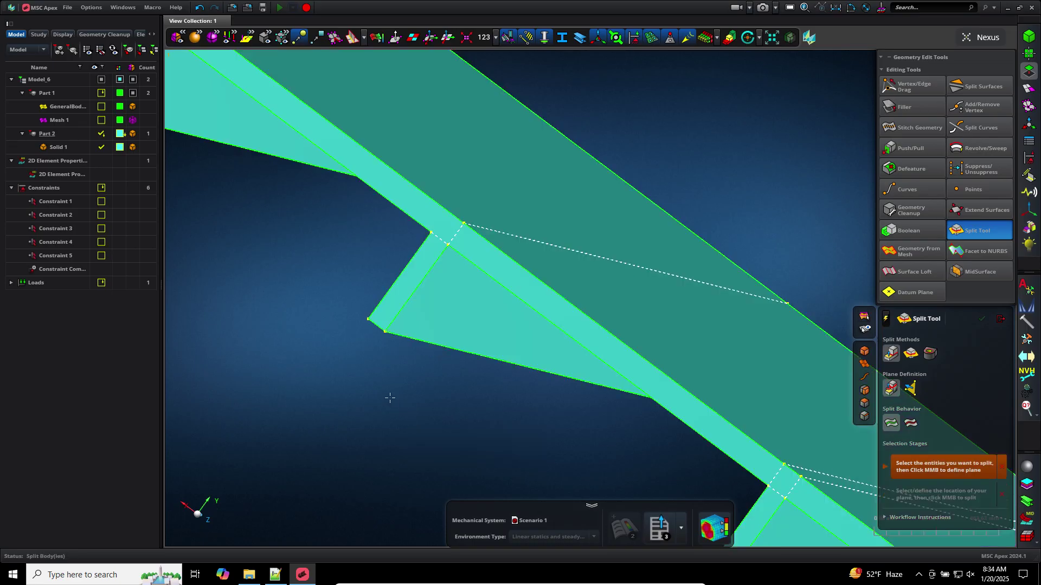
Split the plate solid again at the second stiffener face
middle_drag(390, 398, 418, 407)
click(455, 320)
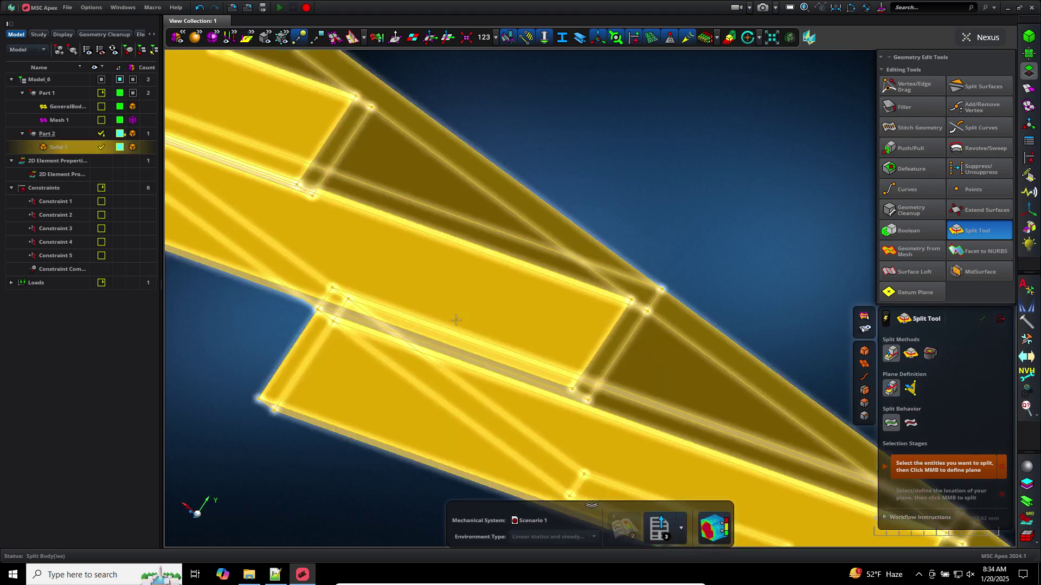
middle_drag(675, 204, 675, 203)
middle_click(675, 204)
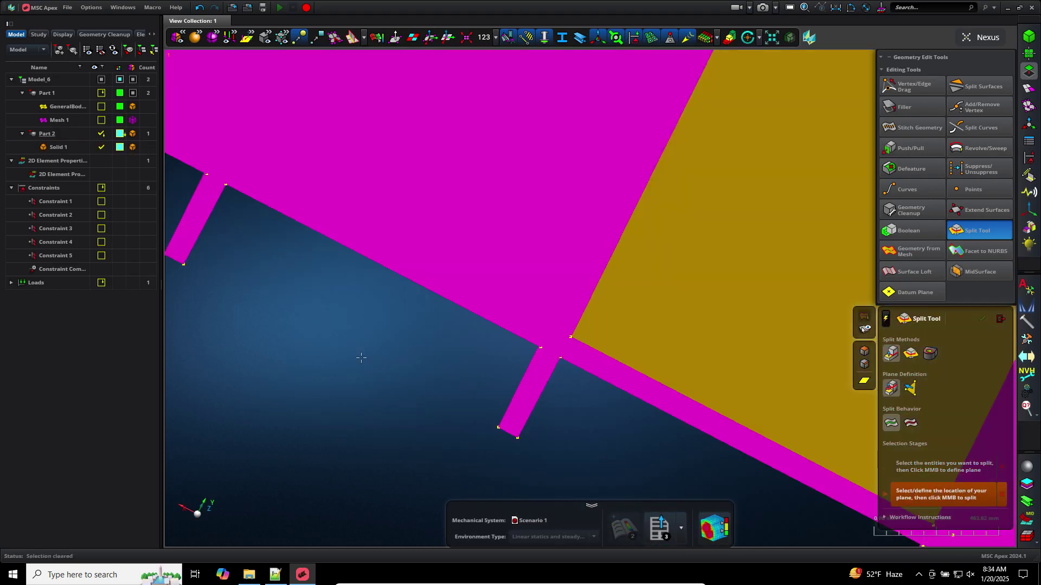
scroll(362, 359, down, 3)
scroll(377, 372, down, 5)
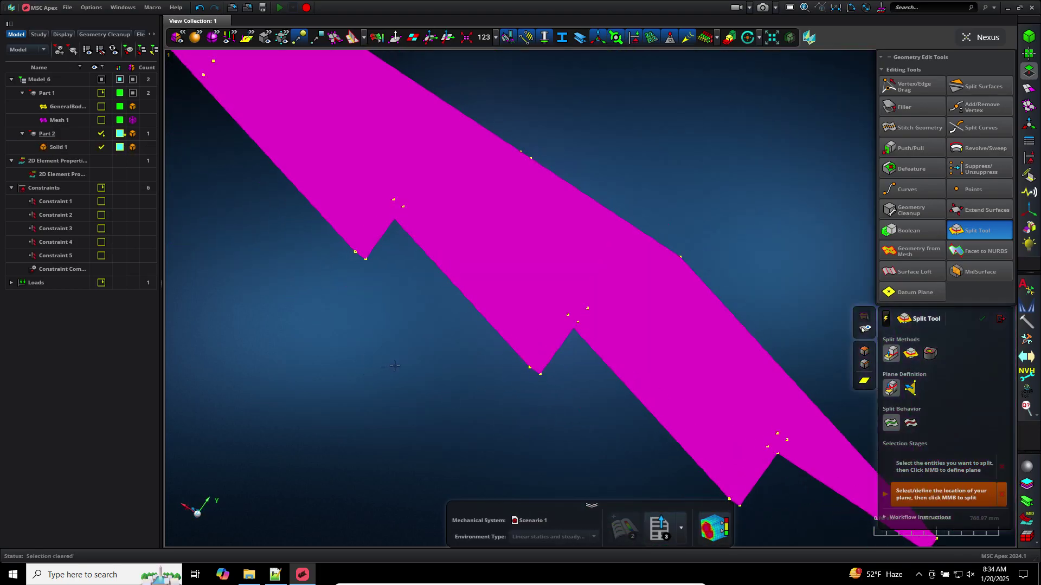
click(535, 324)
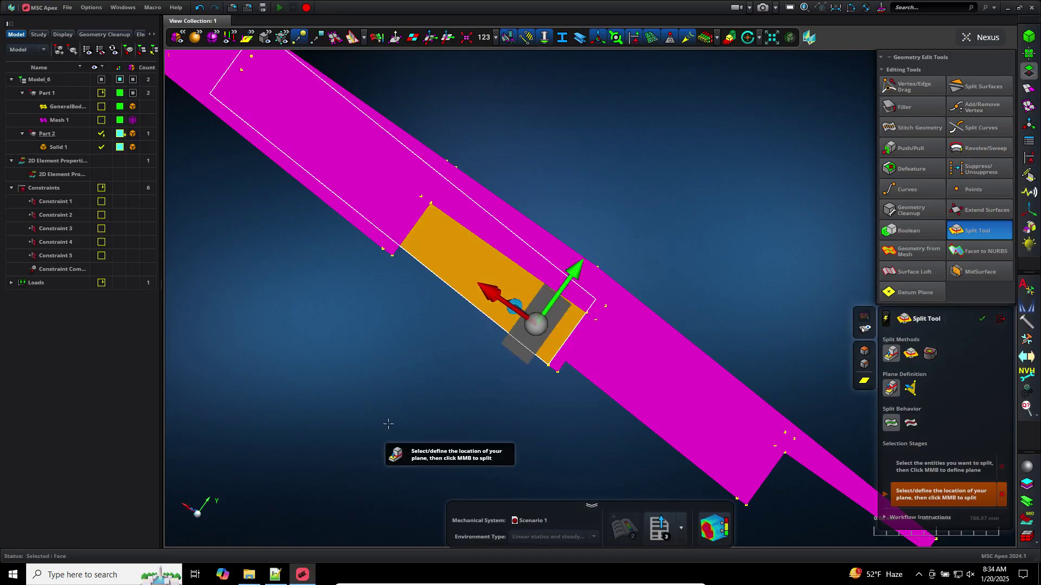
click(428, 400)
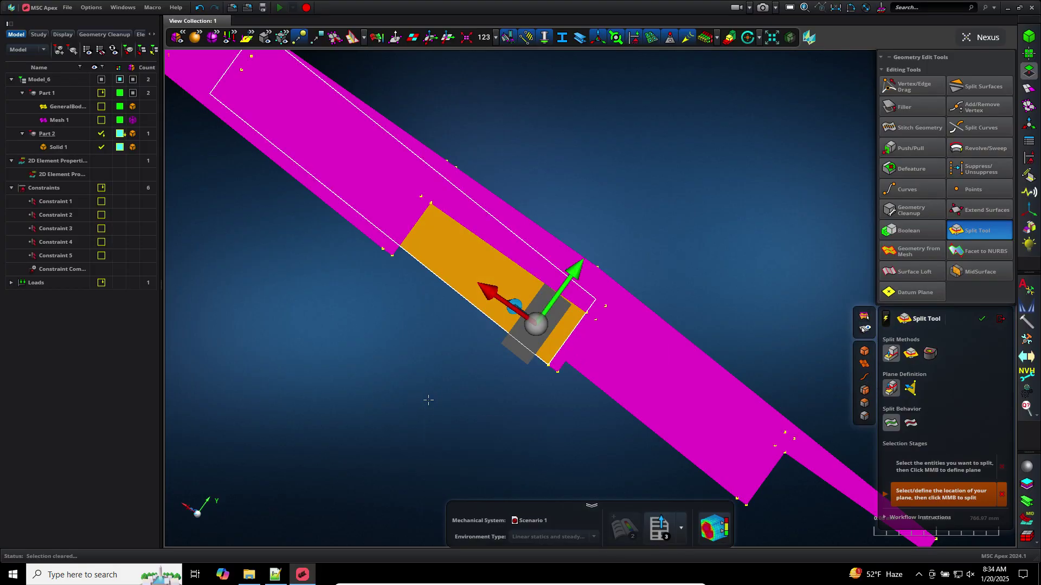
middle_click(428, 400)
Split the plate solid at the third stiffener junction
scroll(412, 325, up, 3)
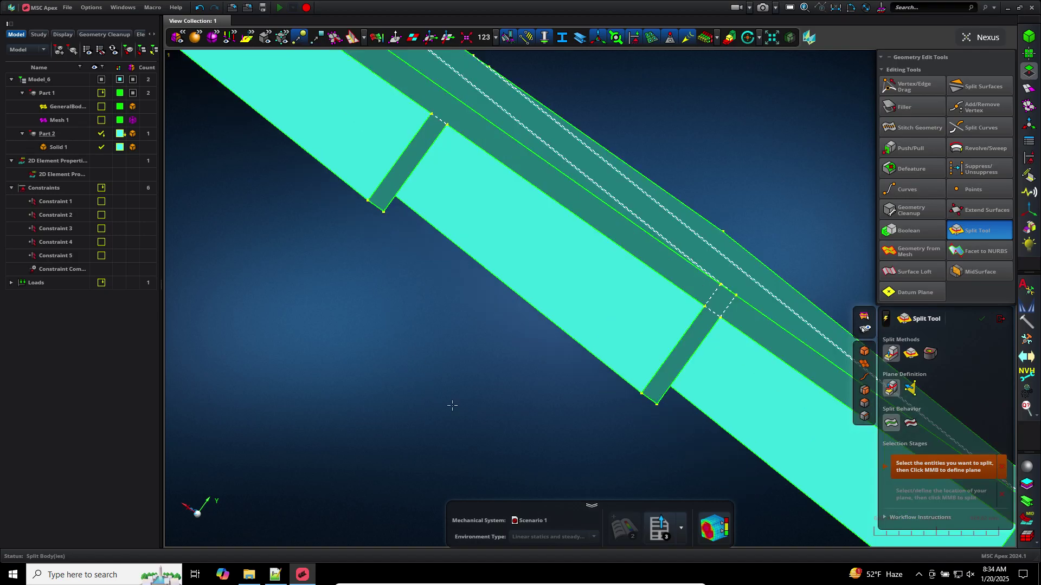
right_drag(452, 406, 522, 507)
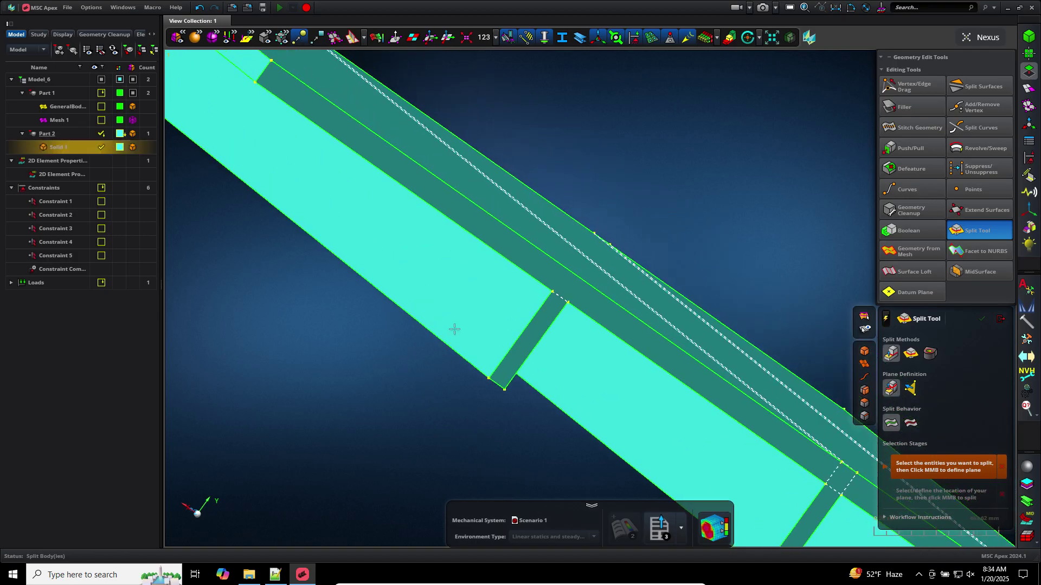
click(453, 336)
middle_click(414, 396)
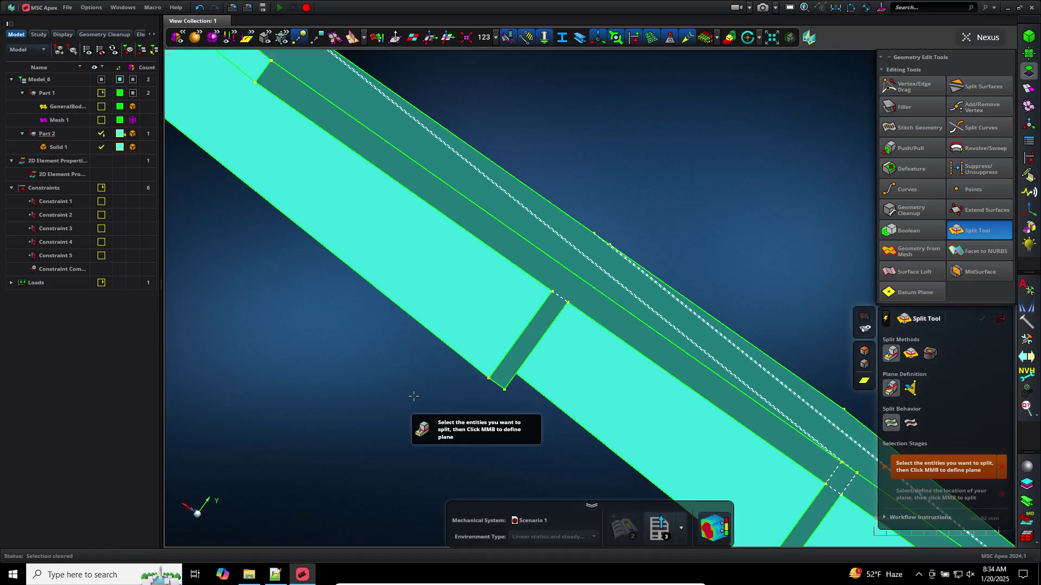
click(516, 282)
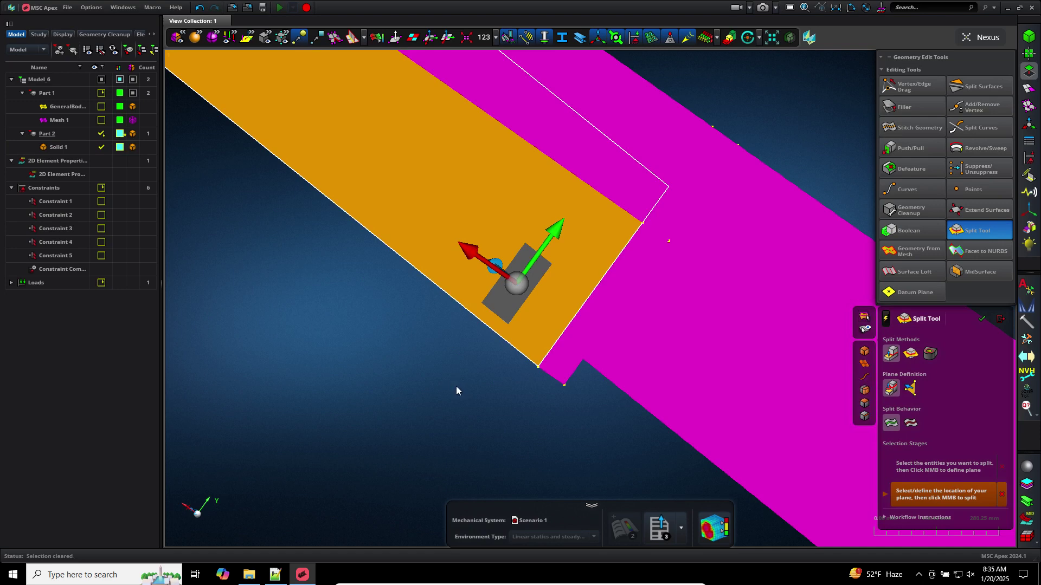
middle_click(456, 386)
Make the final split at the remaining stiffener and close the Split tool
middle_drag(451, 386, 413, 367)
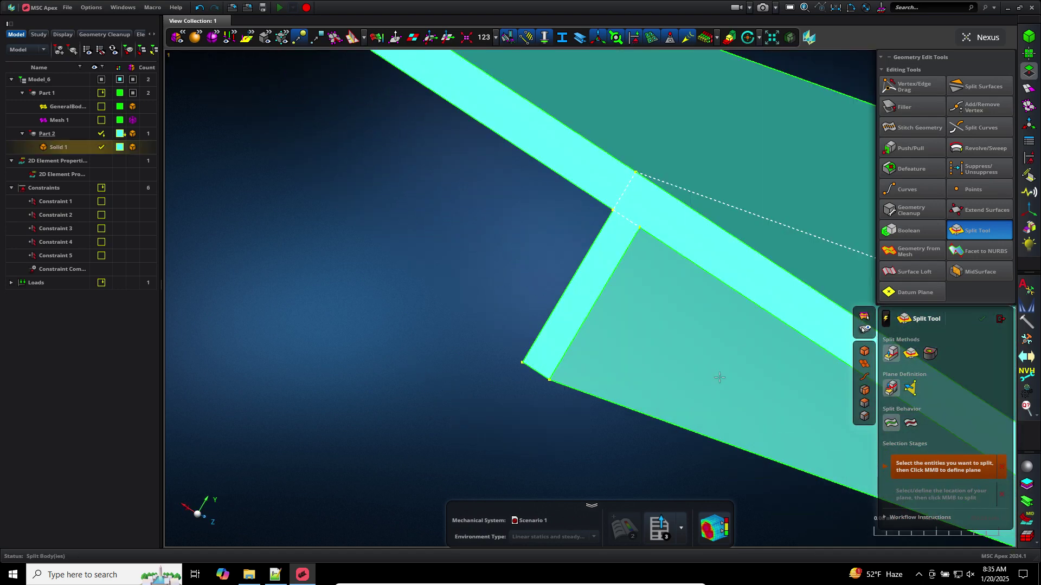
click(640, 345)
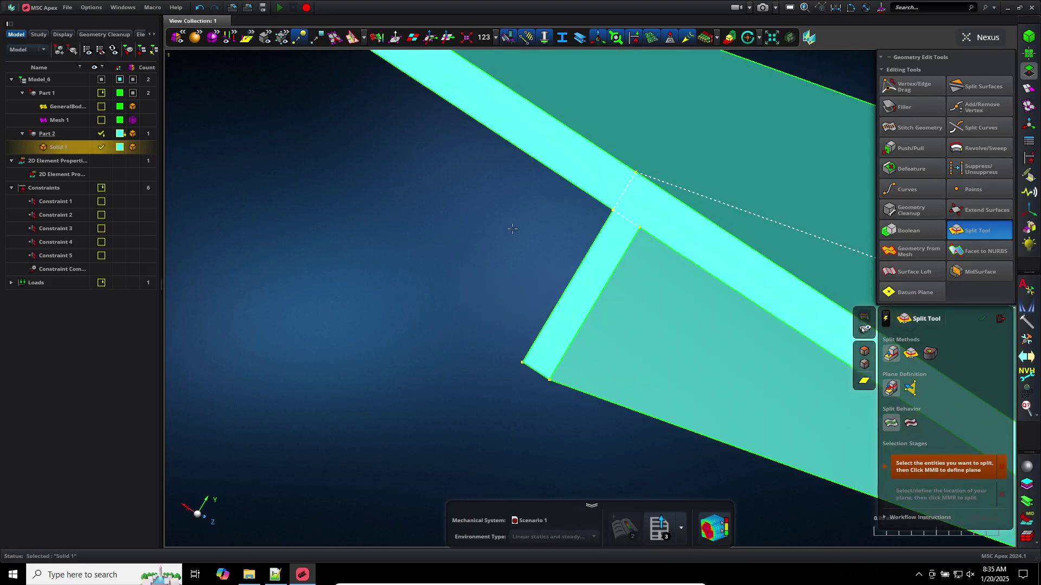
middle_click(558, 227)
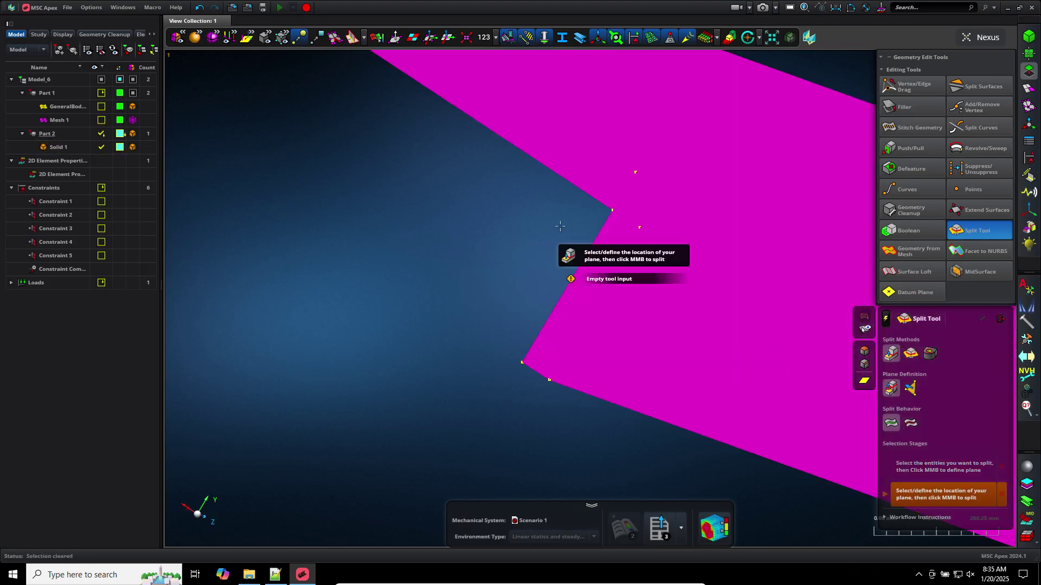
click(671, 313)
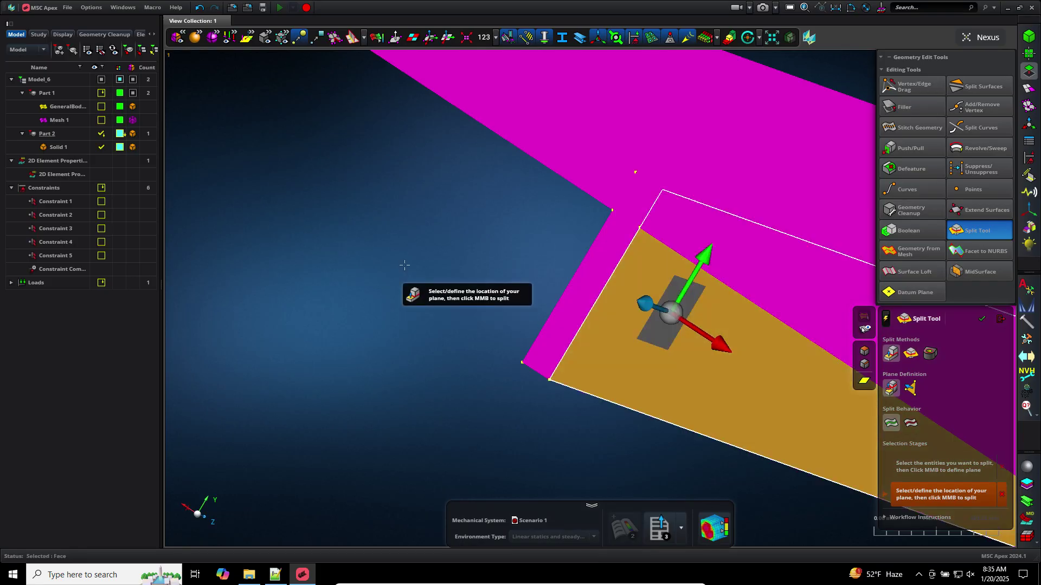
middle_click(405, 265)
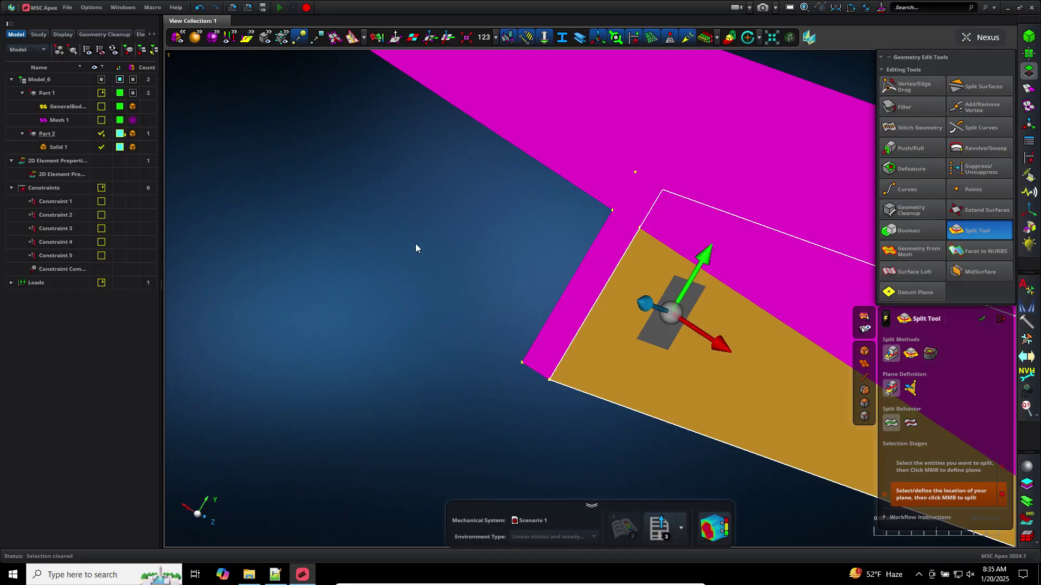
click(999, 319)
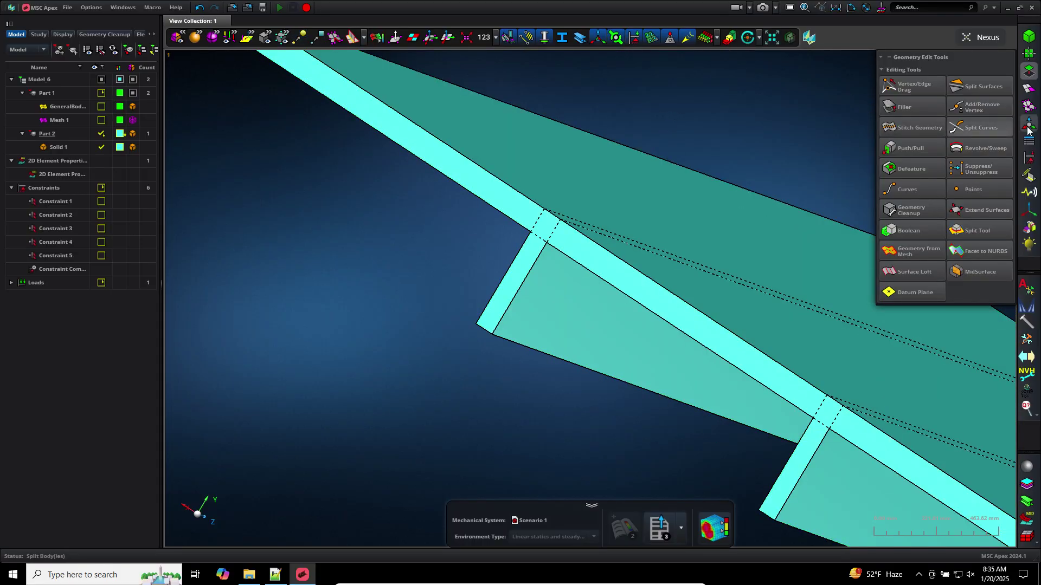
click(1028, 91)
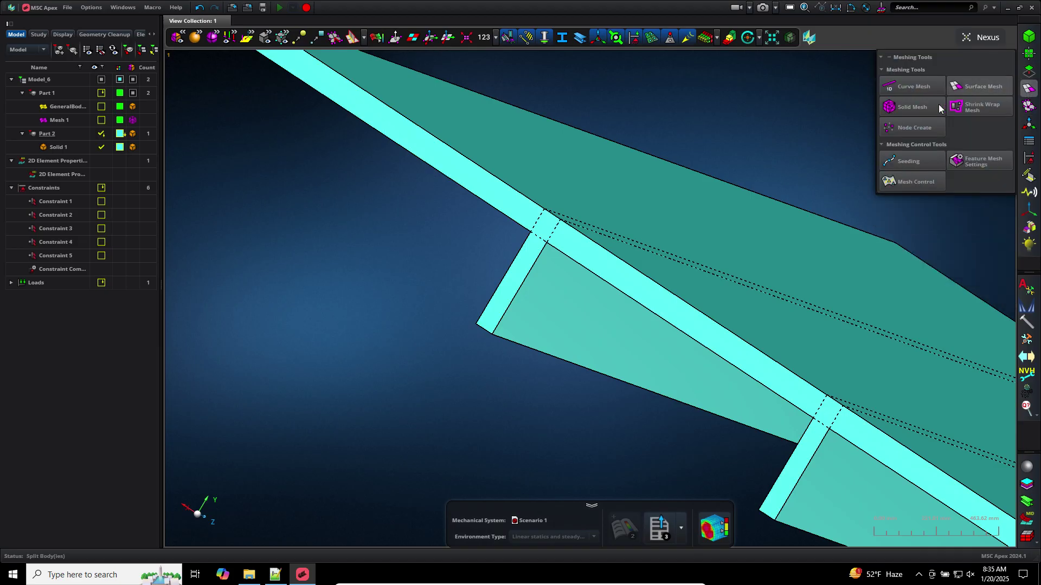
Solid-mesh individual cells: the top, lower-left, small corner and long strip cells
click(928, 111)
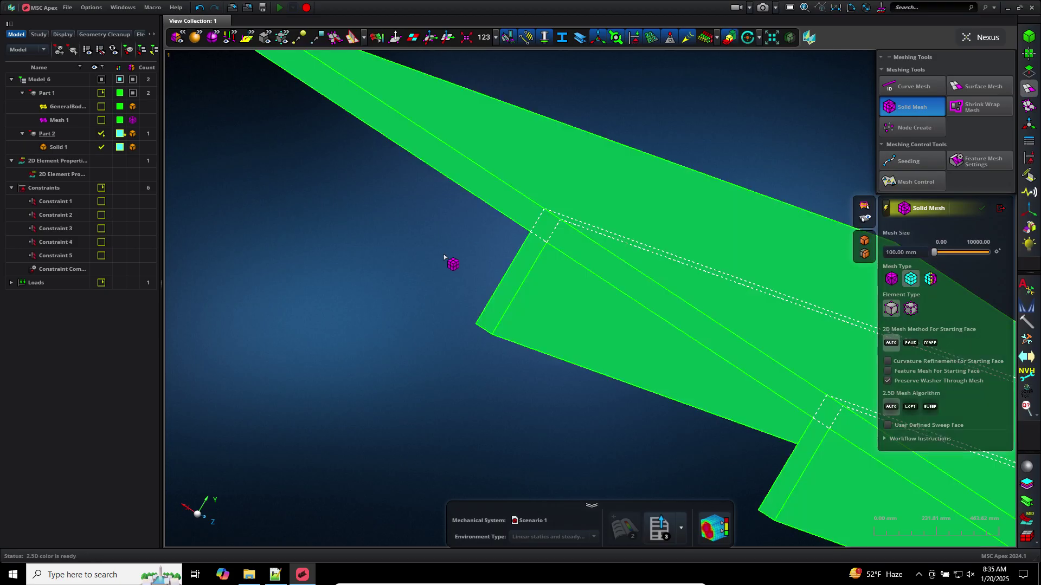
scroll(425, 267, down, 3)
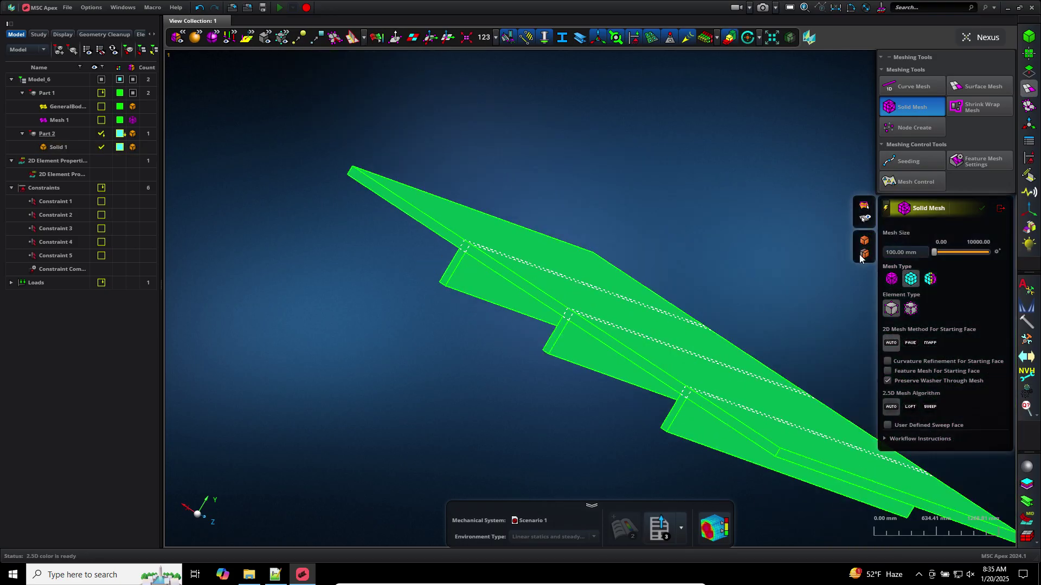
middle_drag(682, 231, 567, 186)
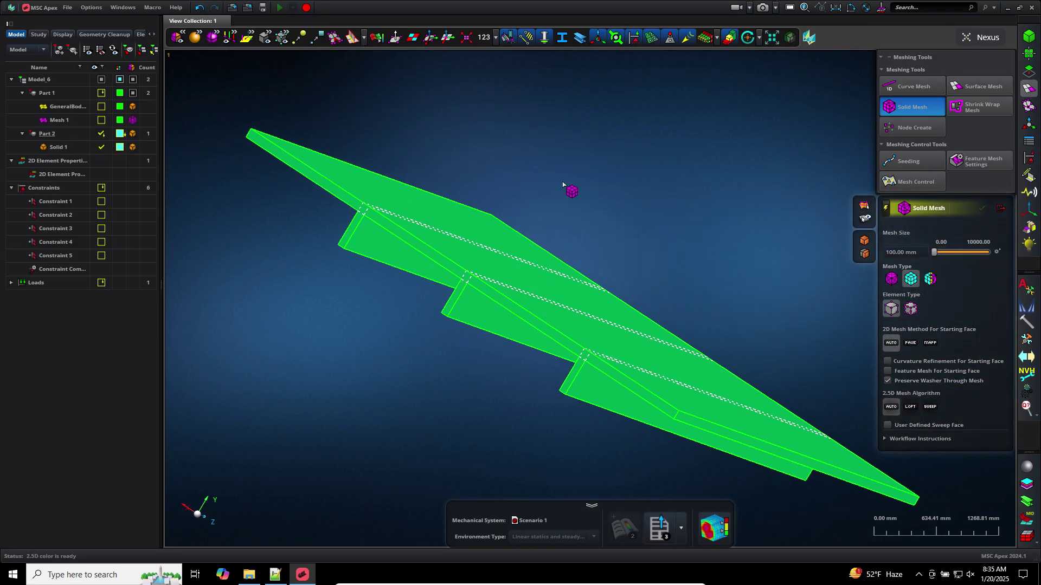
click(866, 253)
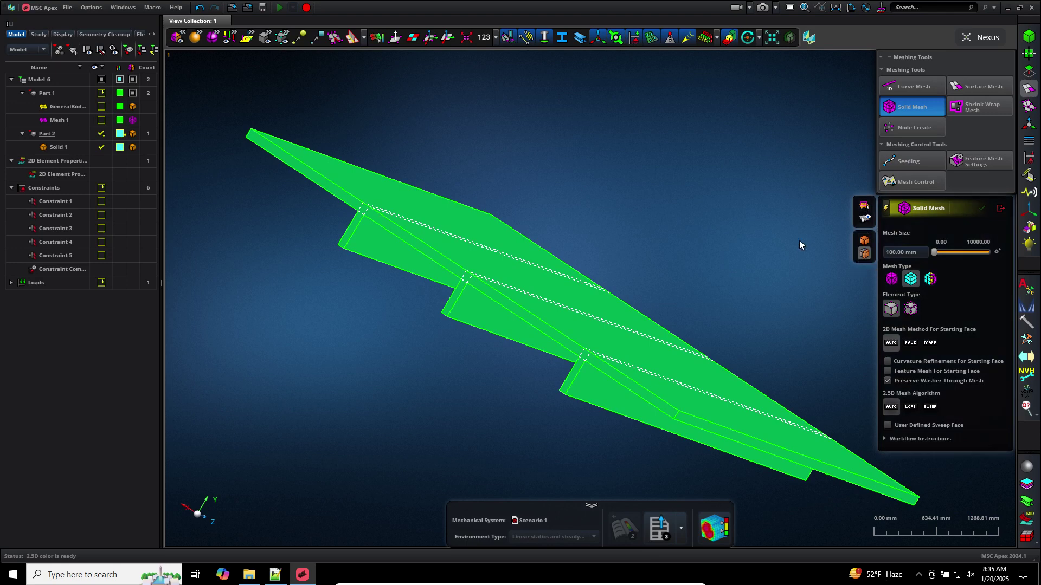
click(353, 191)
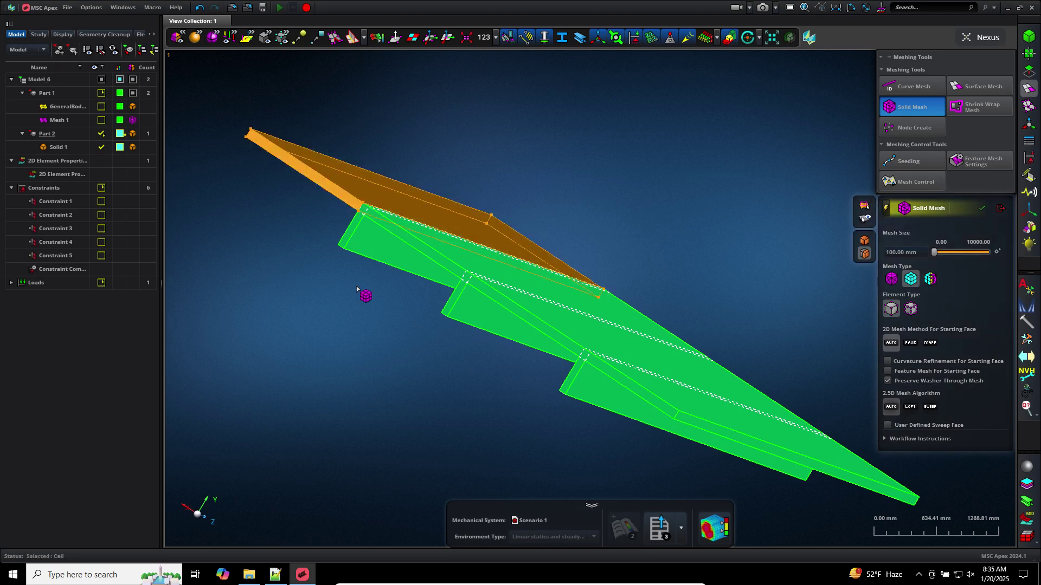
click(357, 239)
scroll(341, 219, up, 3)
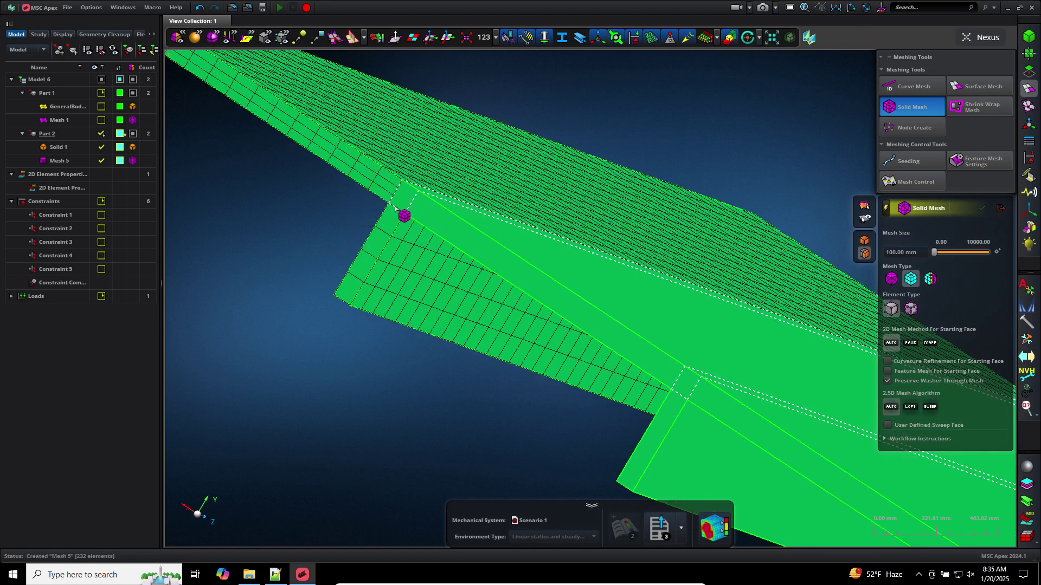
click(401, 203)
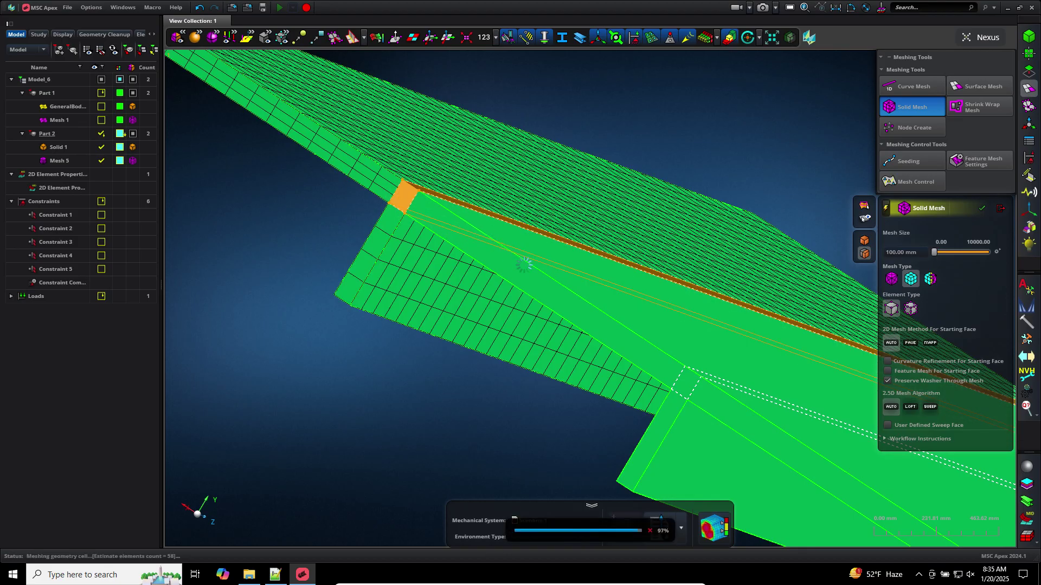
click(547, 286)
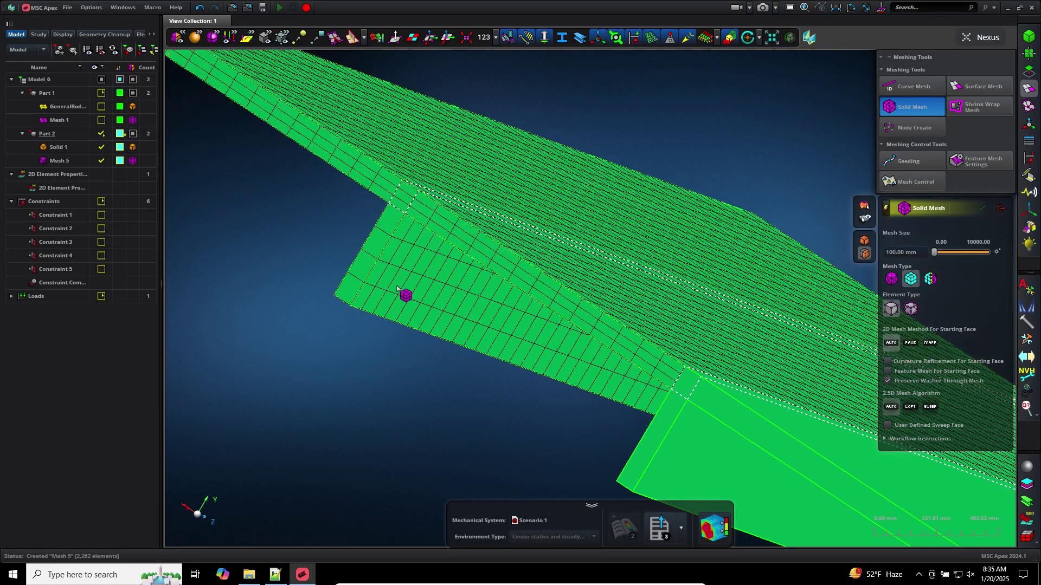
scroll(407, 295, down, 4)
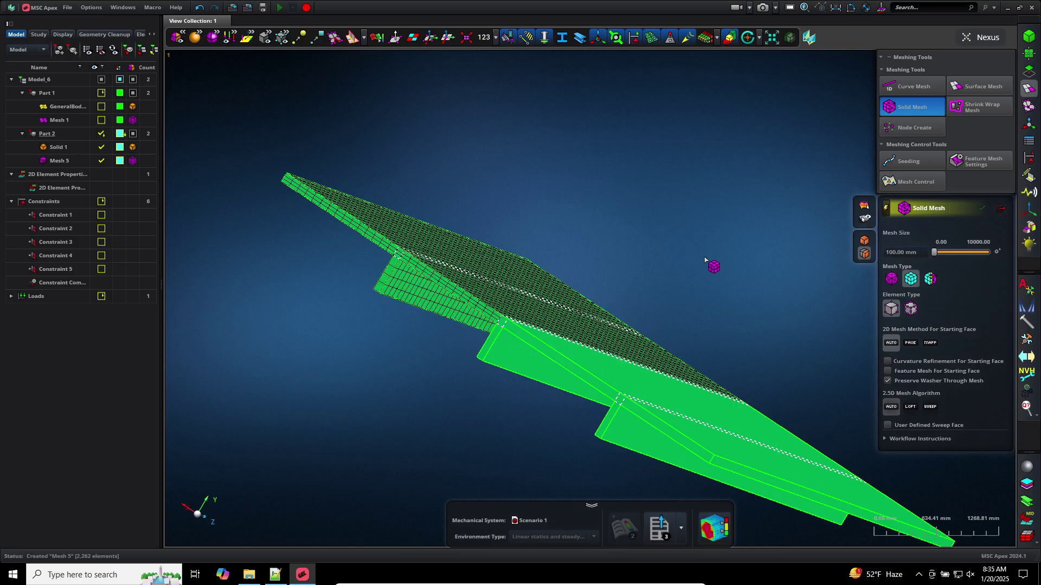
Undo the cell meshes and solid-mesh all of Solid 1 at once as Mesh 5
click(199, 8)
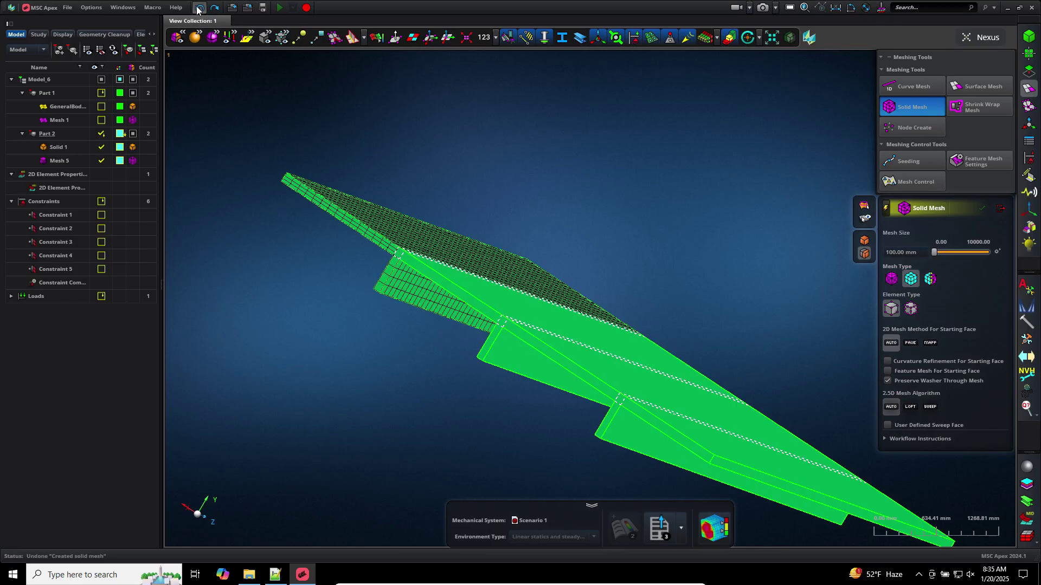
click(198, 8)
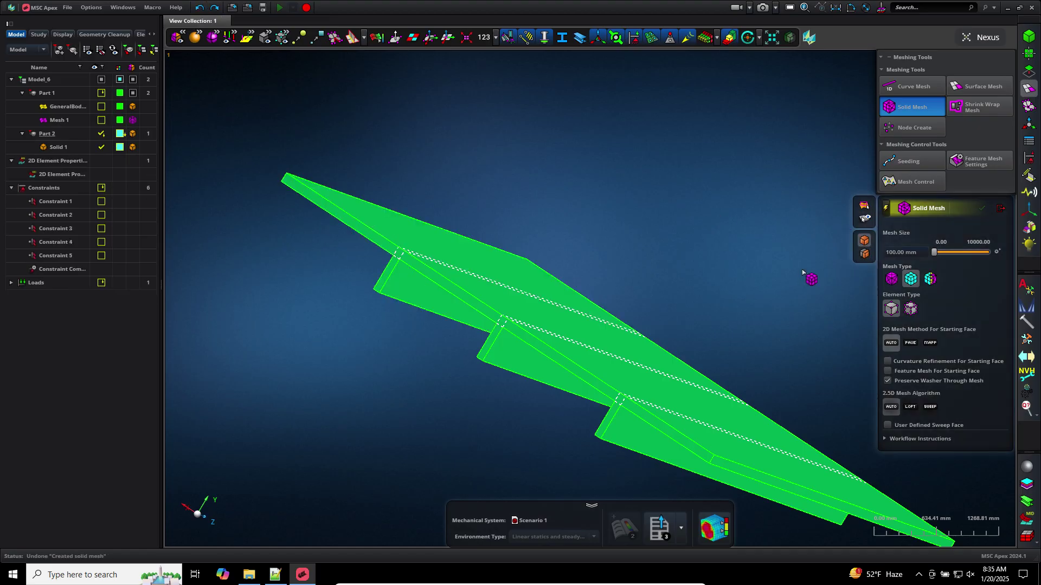
click(638, 343)
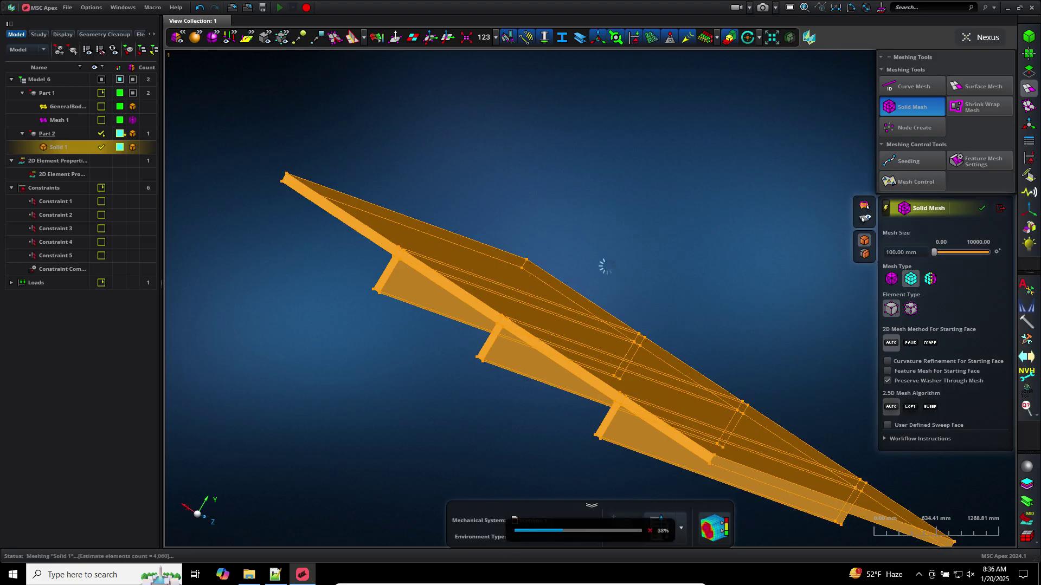
scroll(679, 265, down, 3)
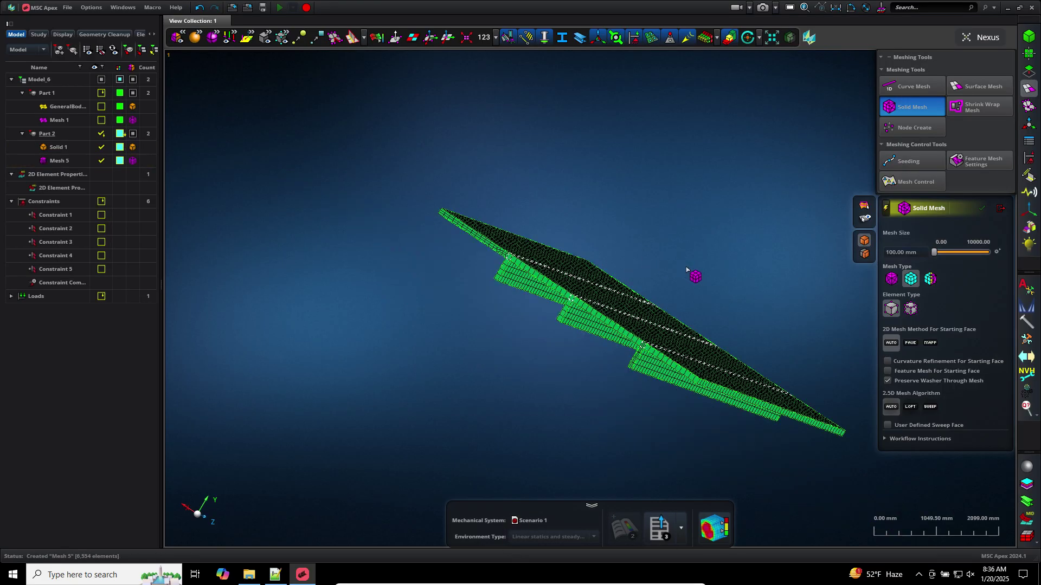
mouse_move(686, 270)
middle_down()
mouse_move(704, 281)
mouse_move(682, 283)
middle_up()
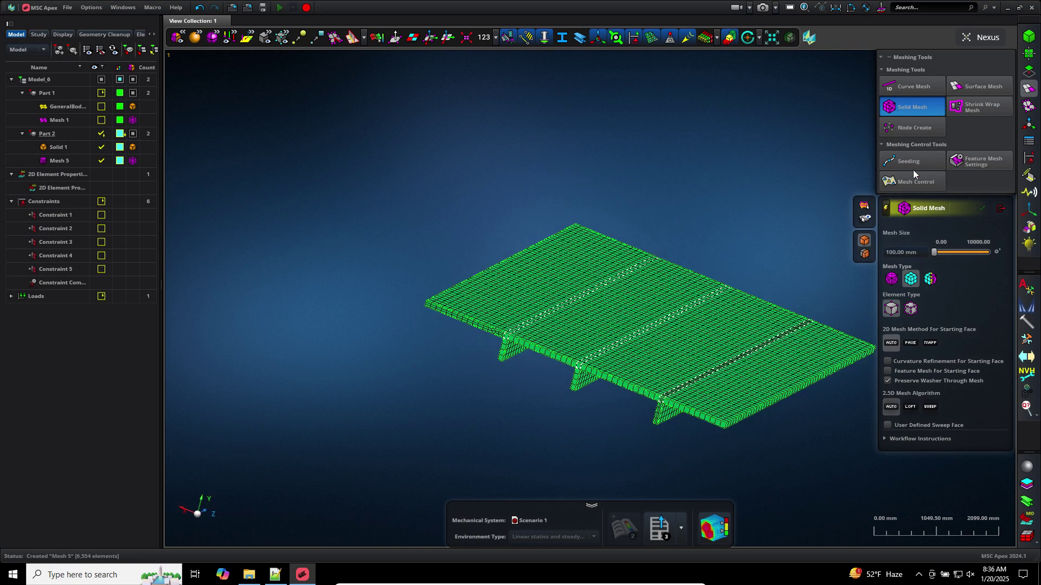
scroll(916, 161, up, 3)
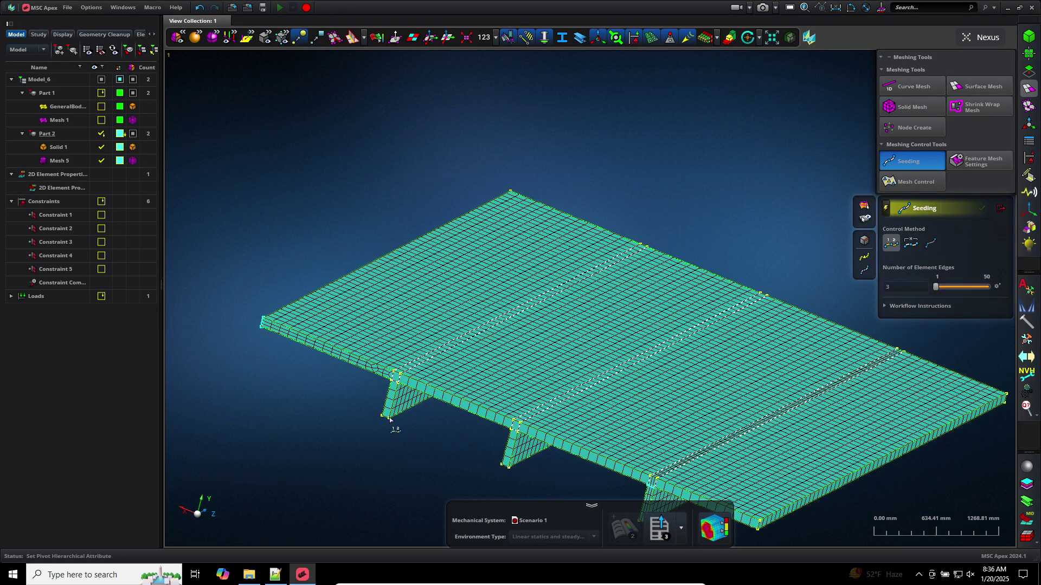
Seed the short web top edges and a rib corner edge with 3 element edges each
scroll(383, 408, up, 5)
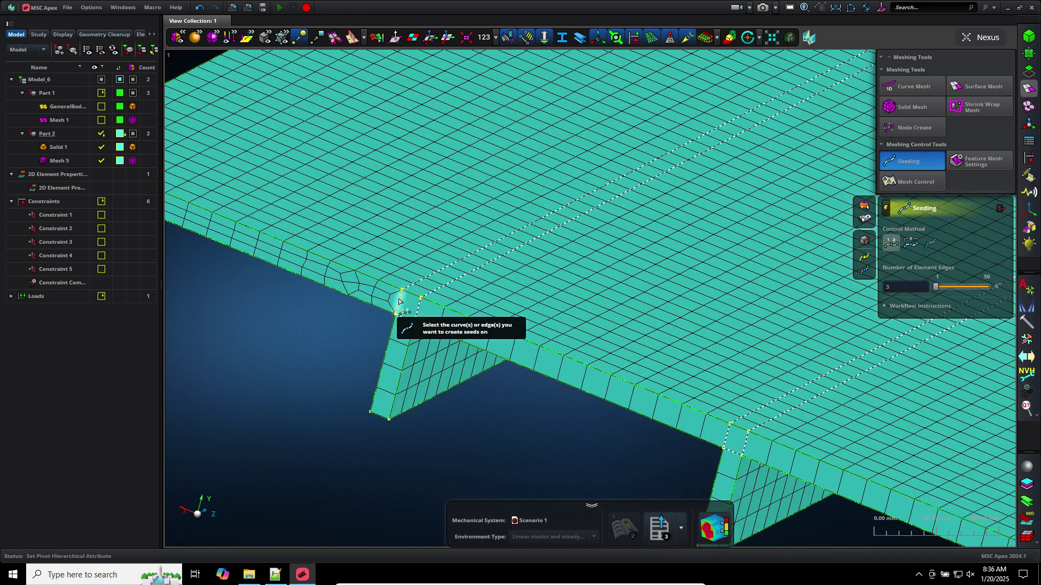
click(399, 302)
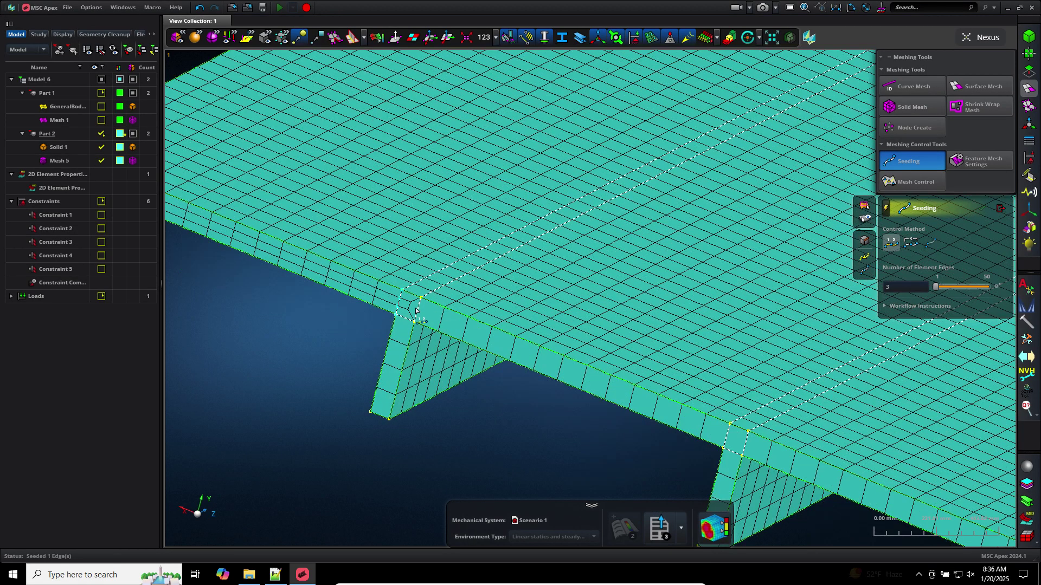
click(416, 310)
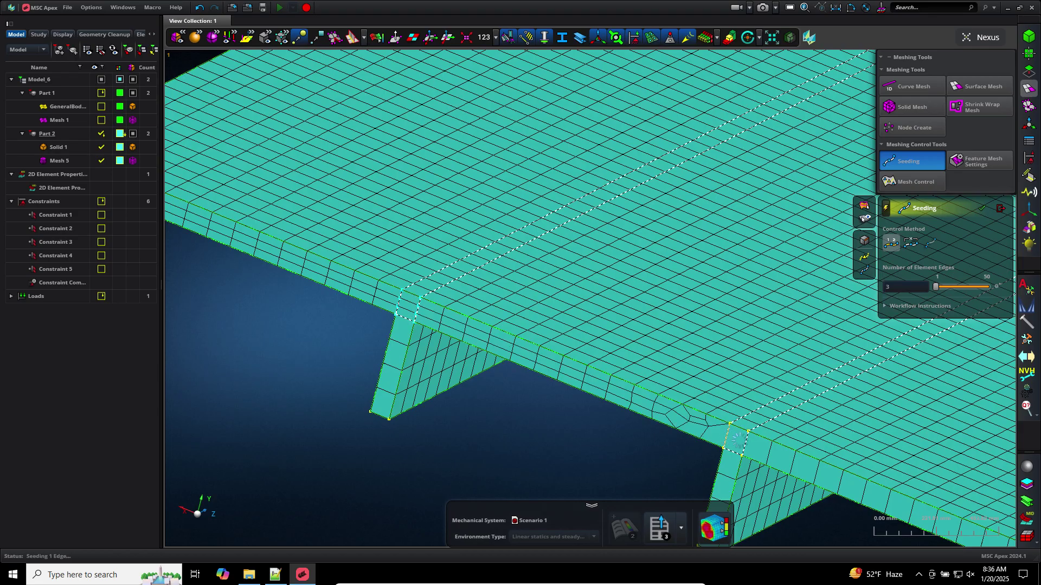
click(745, 443)
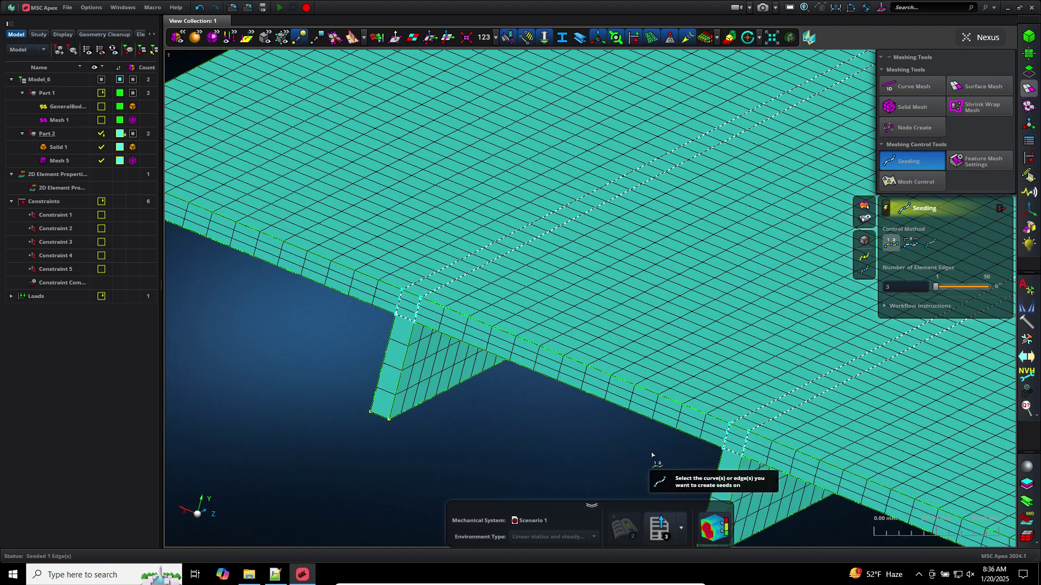
middle_drag(546, 378, 399, 290)
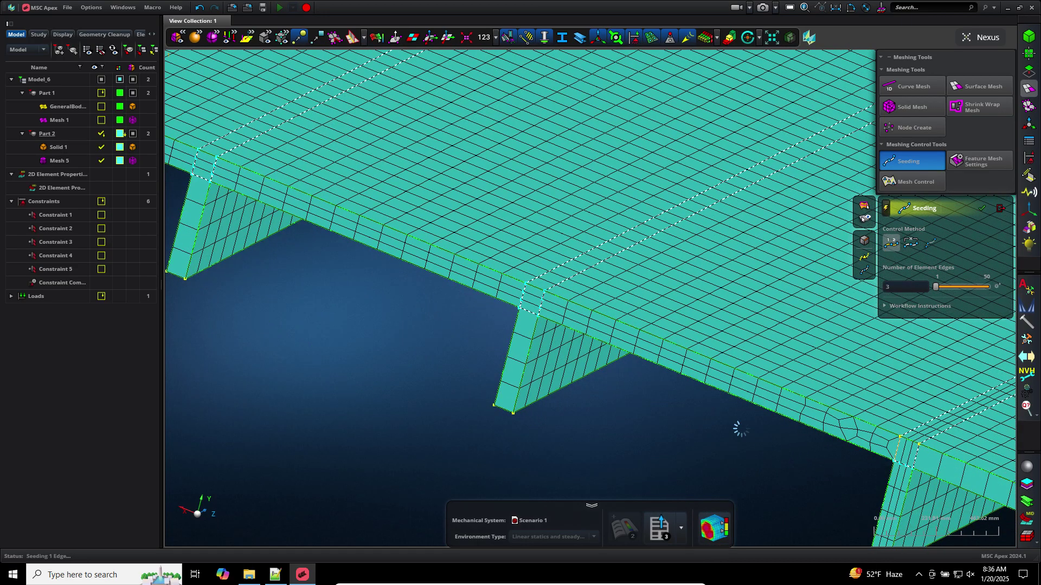
click(568, 341)
middle_drag(568, 341, 490, 286)
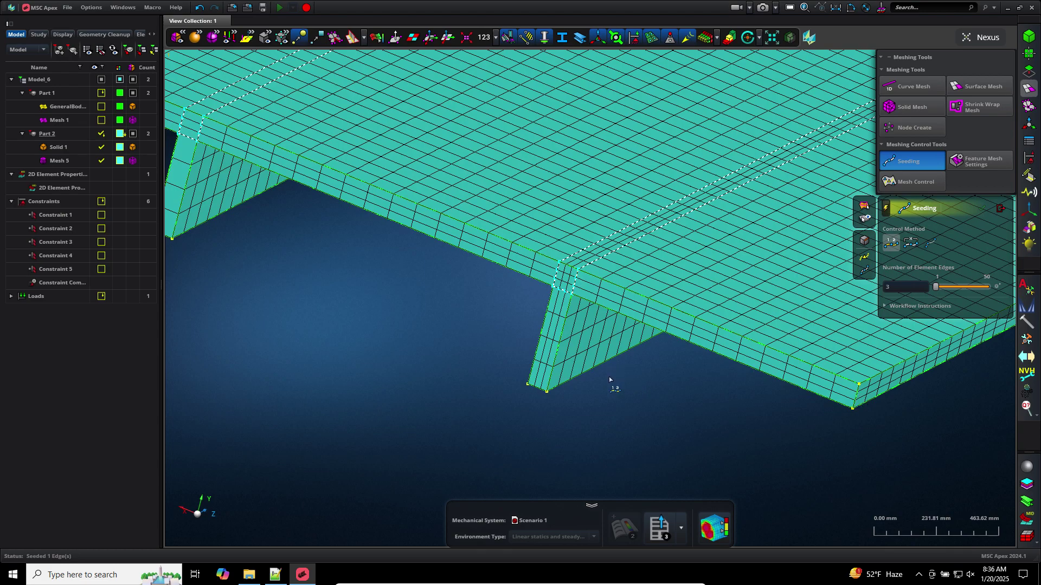
right_drag(613, 365, 772, 417)
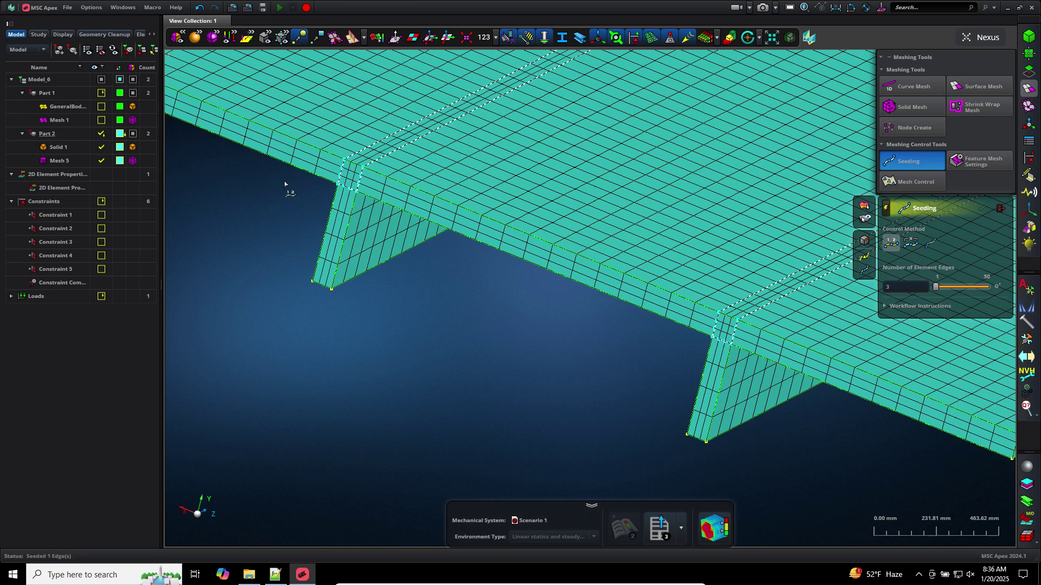
right_drag(406, 227, 867, 412)
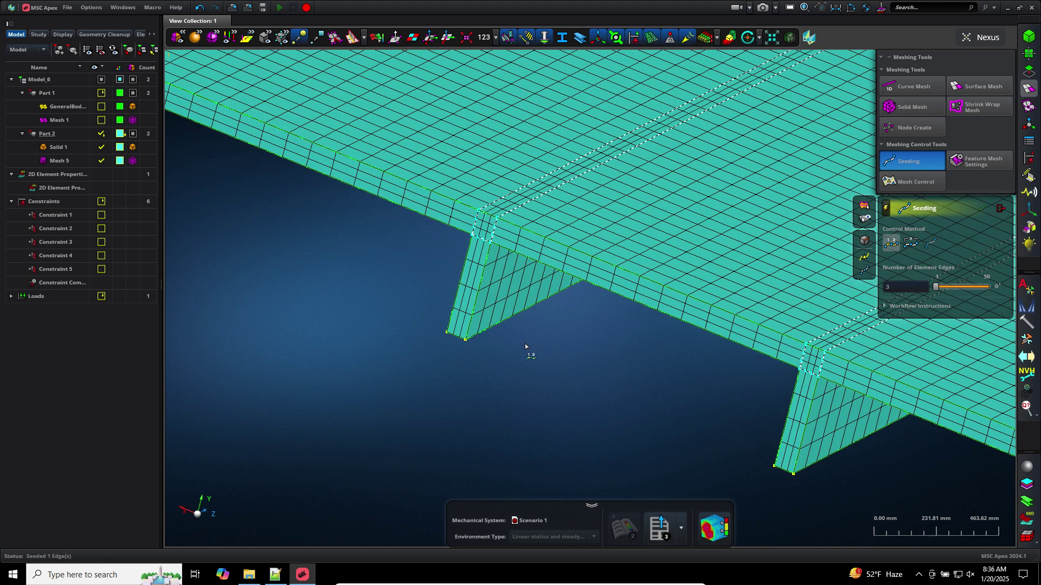
key(f)
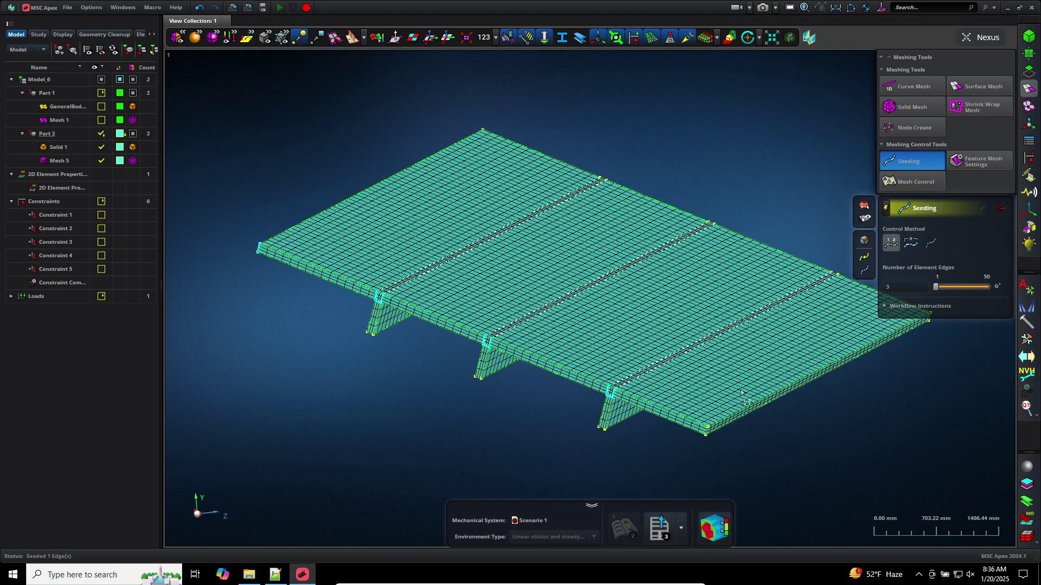
middle_drag(778, 409, 671, 392)
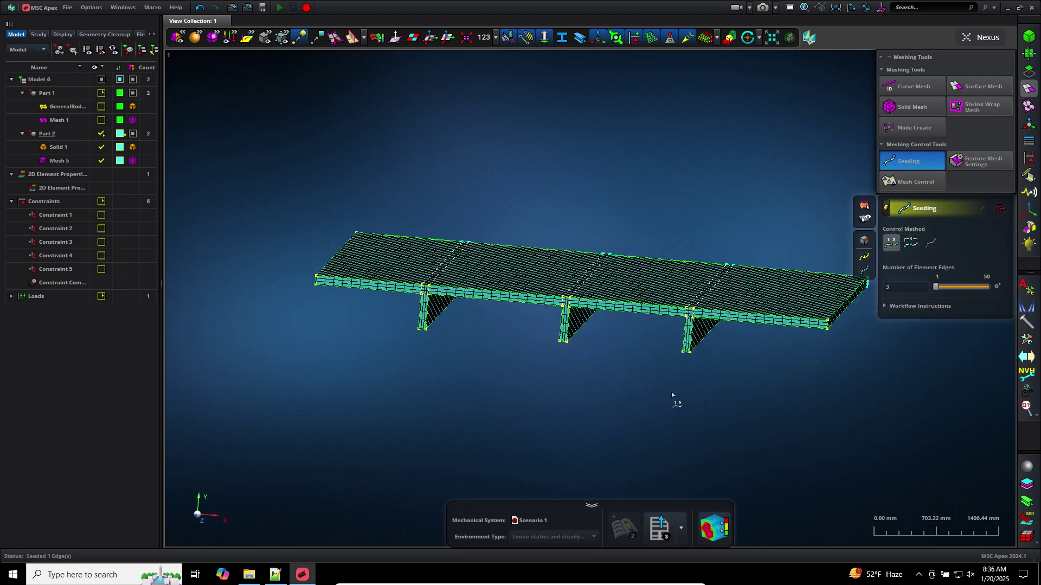
scroll(671, 391, up, 6)
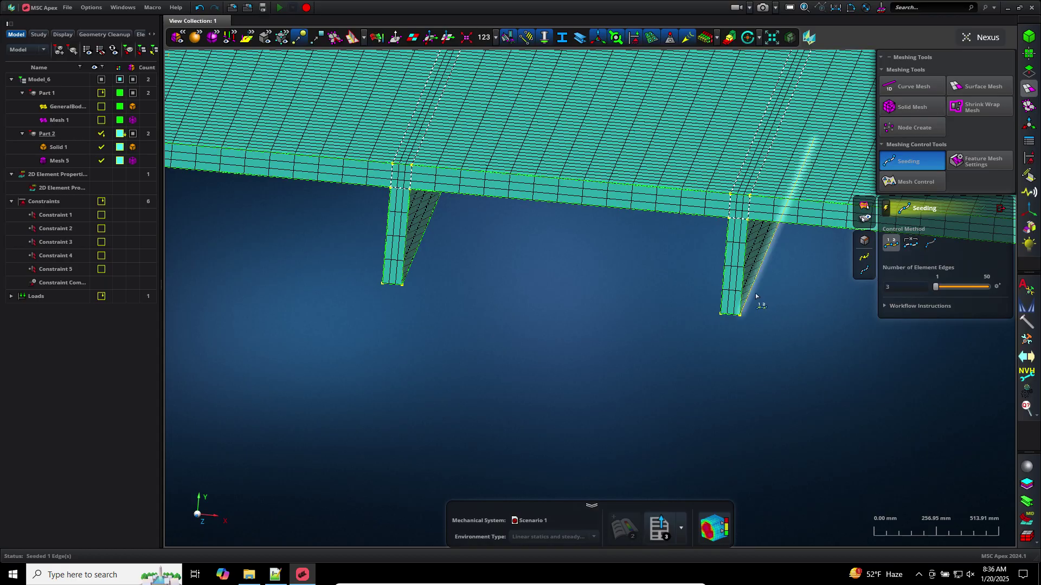
middle_drag(755, 297, 483, 336)
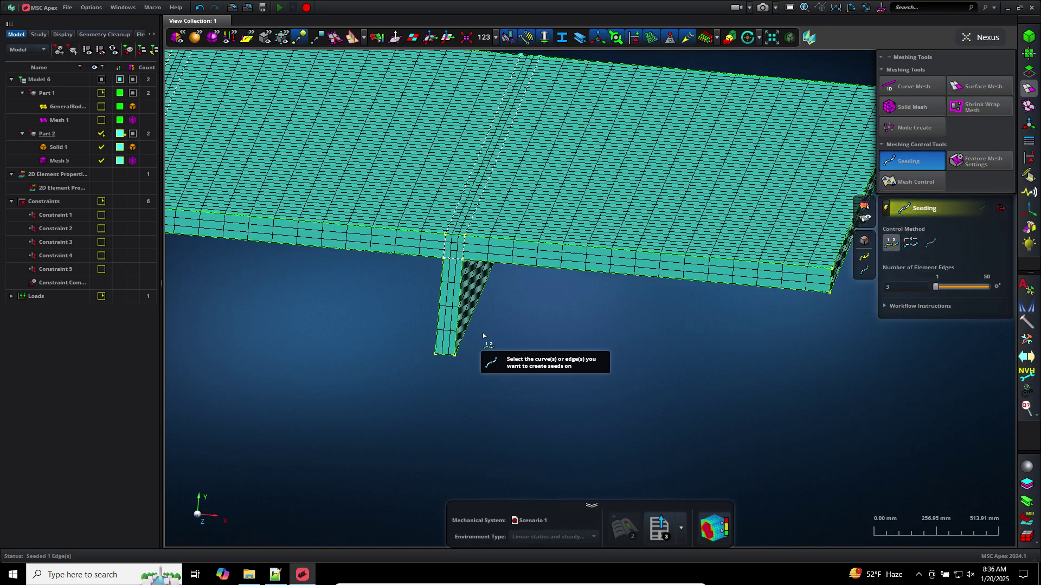
click(1002, 208)
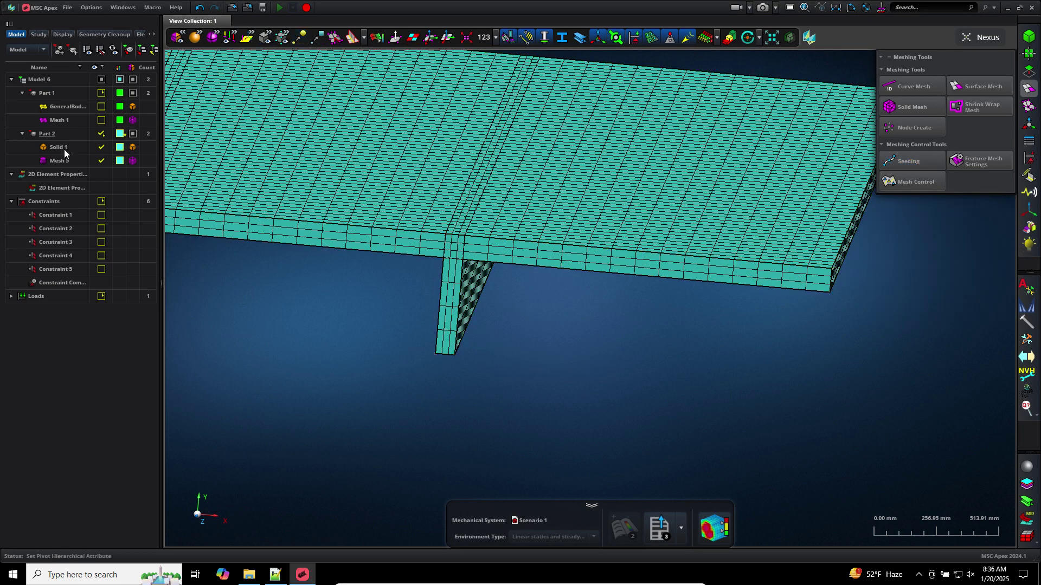
Hide Mesh 5 and fit the split plate geometry in the view
click(81, 160)
right_click(86, 163)
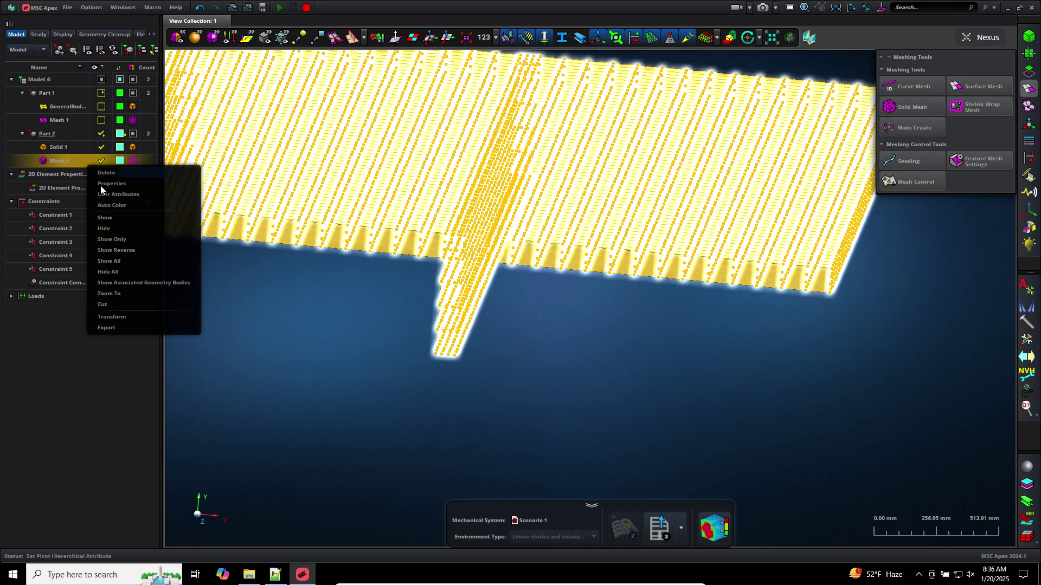
click(108, 228)
key(f)
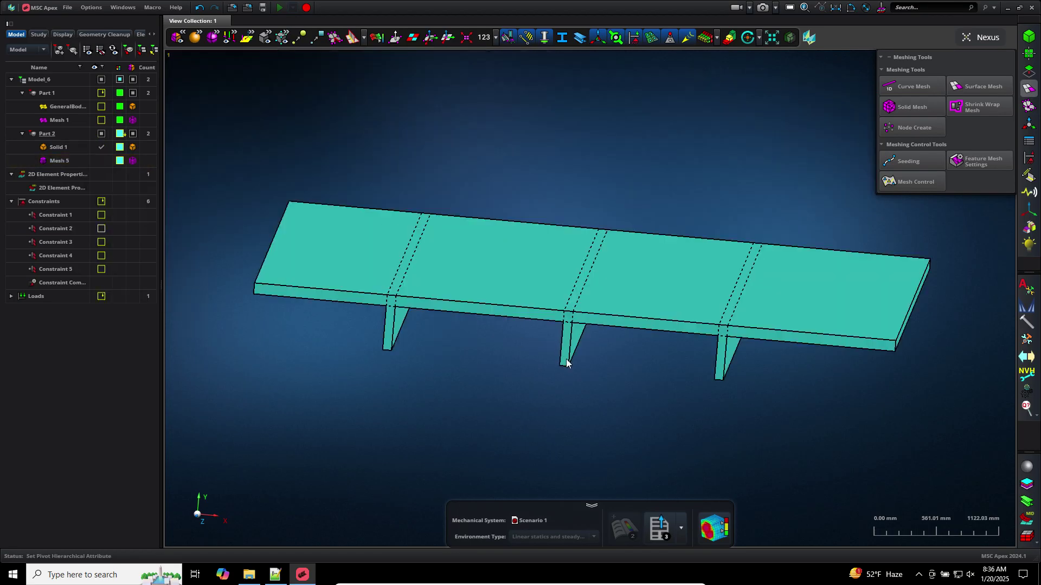
middle_drag(567, 363, 684, 428)
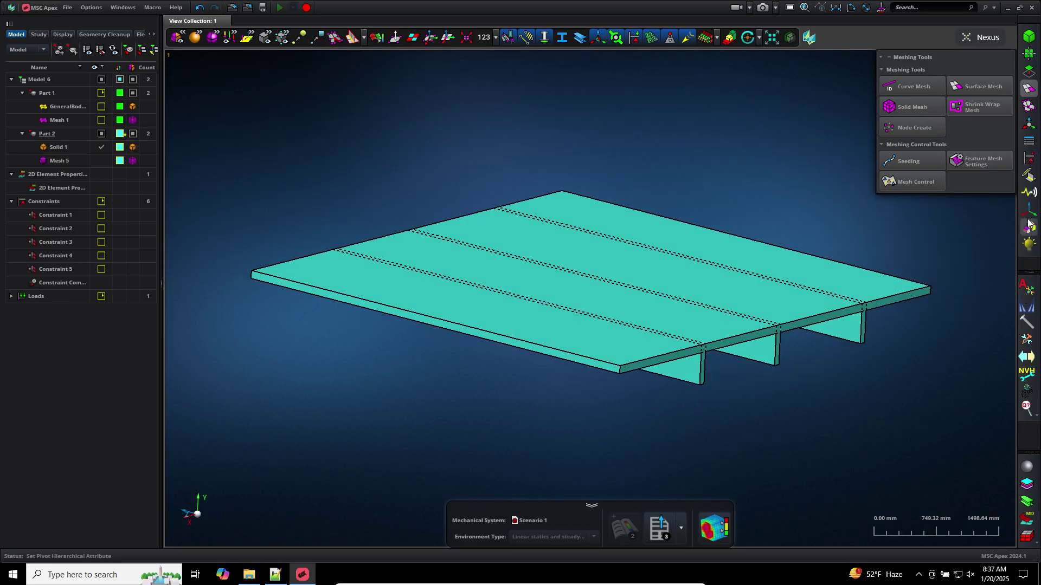
Review the material definitions, then bring up the loads and constraints tools
click(1026, 467)
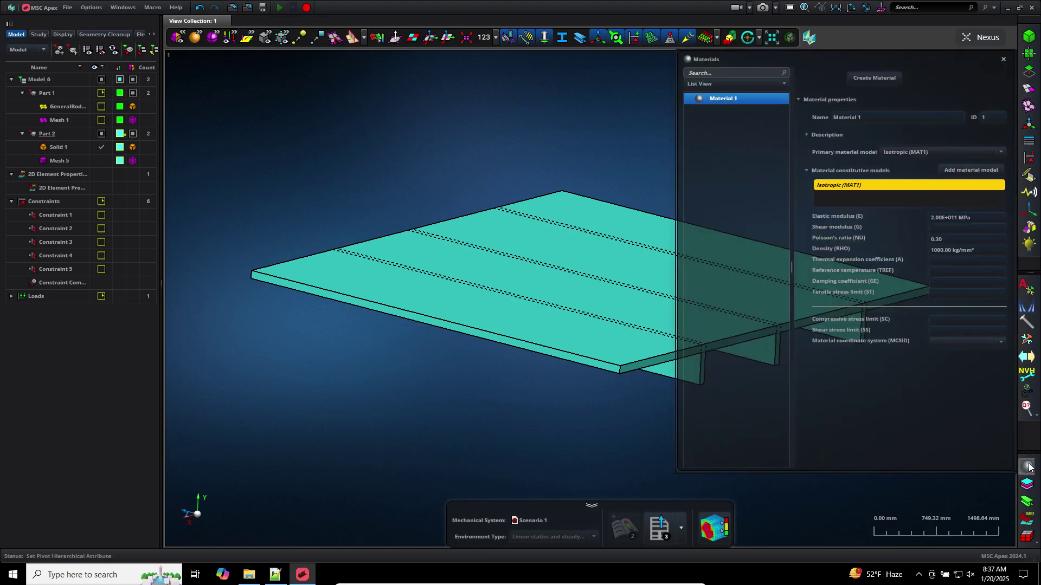
click(1029, 467)
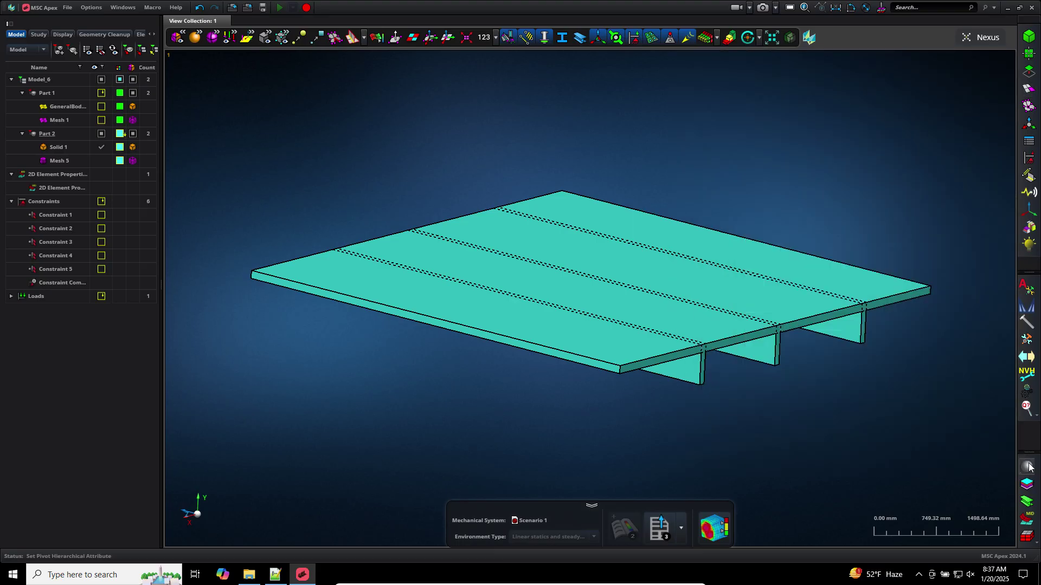
click(1028, 158)
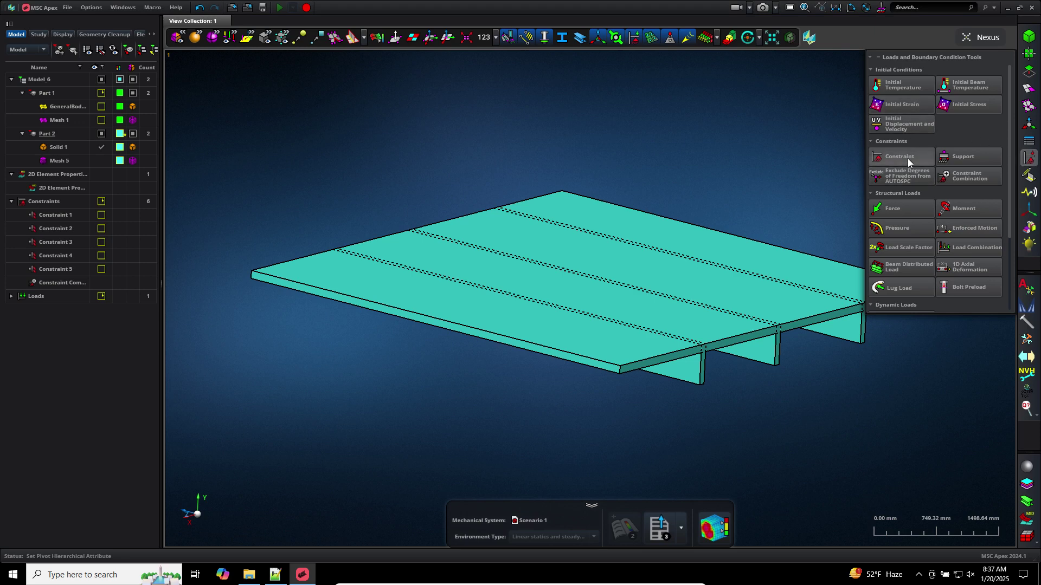
Start a new constraint, picking the plate's front face strip
click(904, 157)
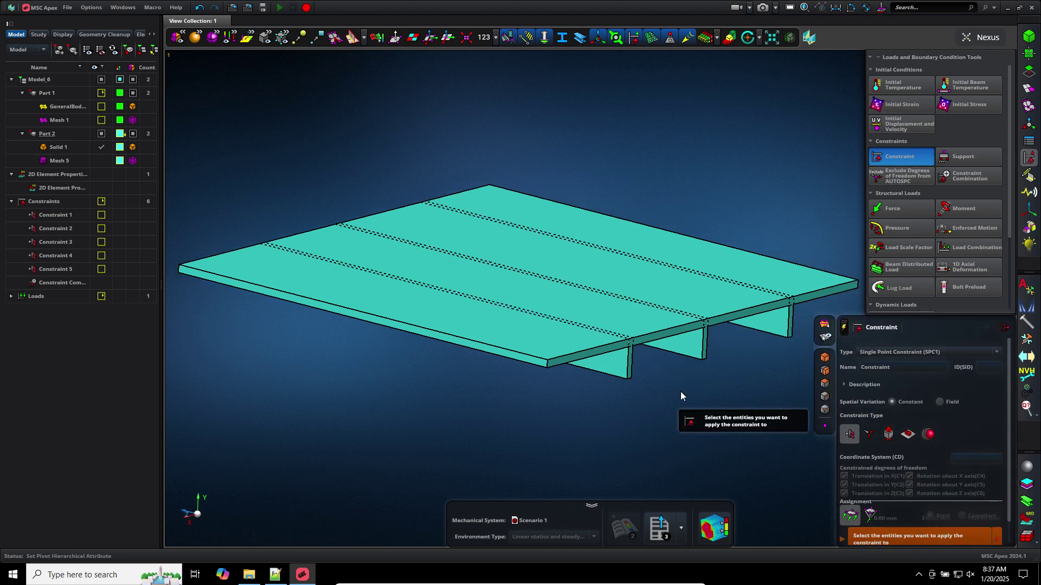
middle_drag(681, 391, 660, 392)
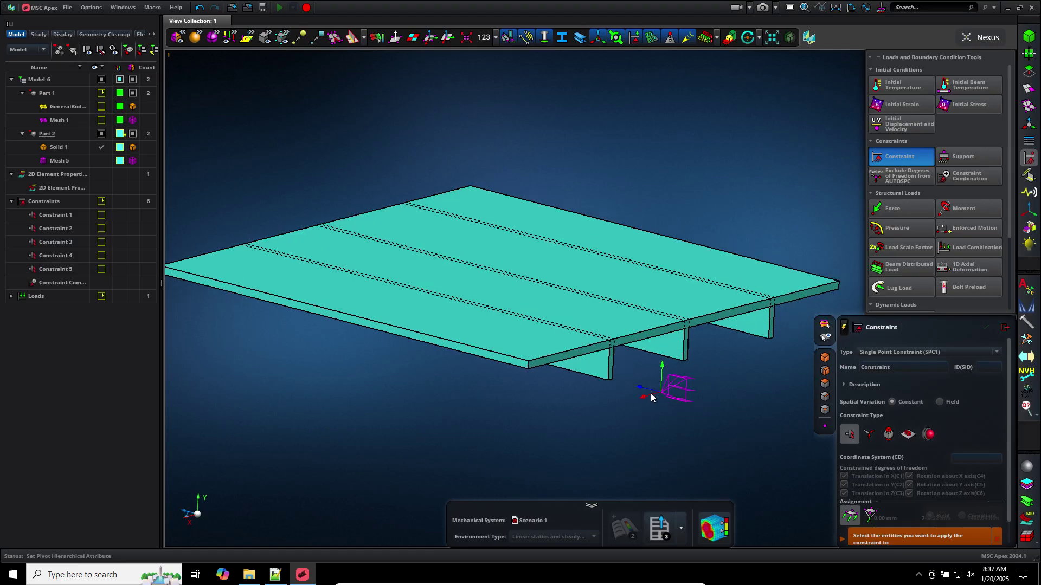
click(595, 350)
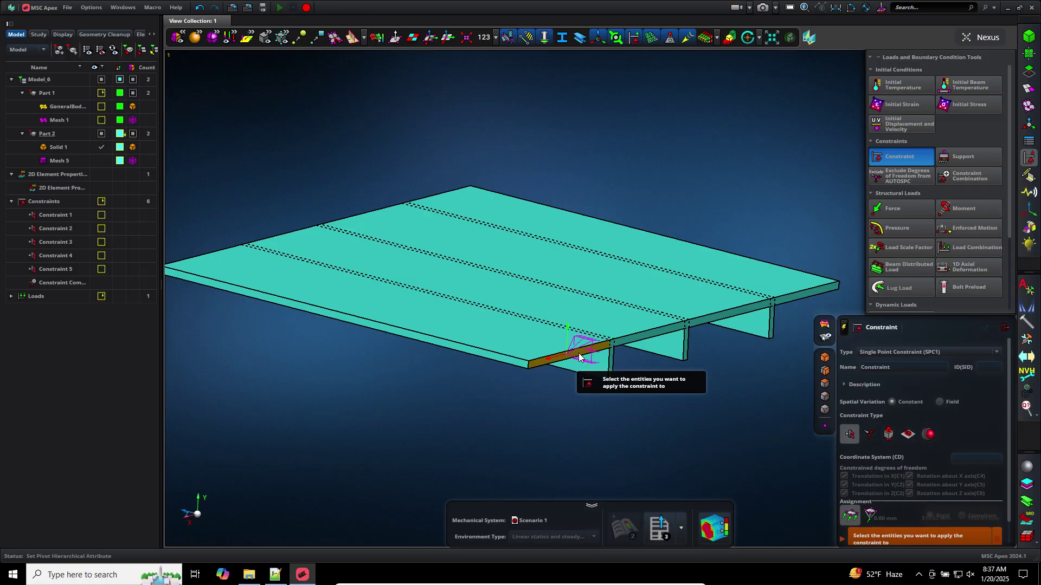
click(522, 326)
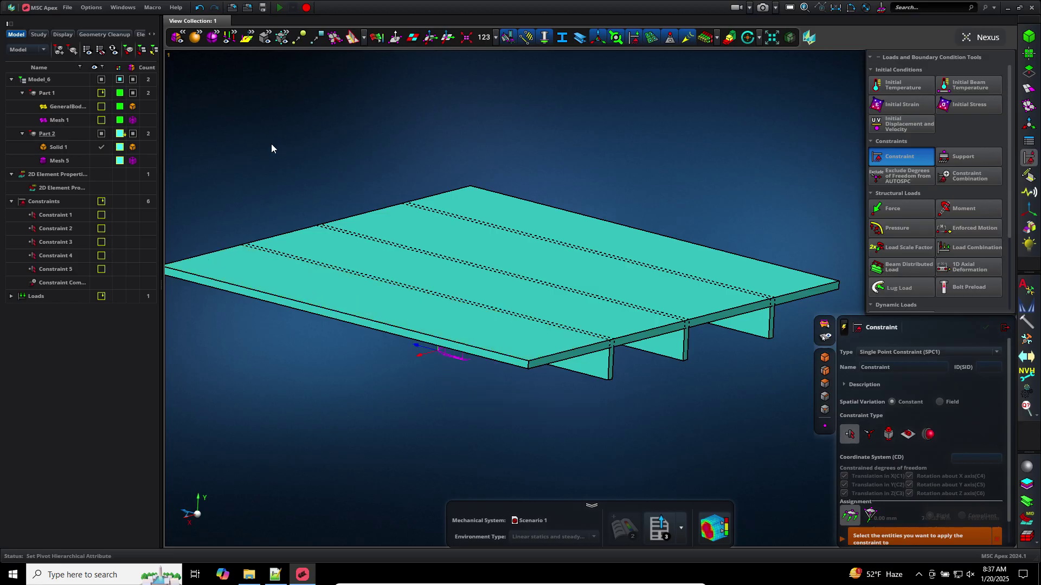
Toggle between wireframe and shaded display and restrict picking to visible entities
click(196, 37)
click(237, 39)
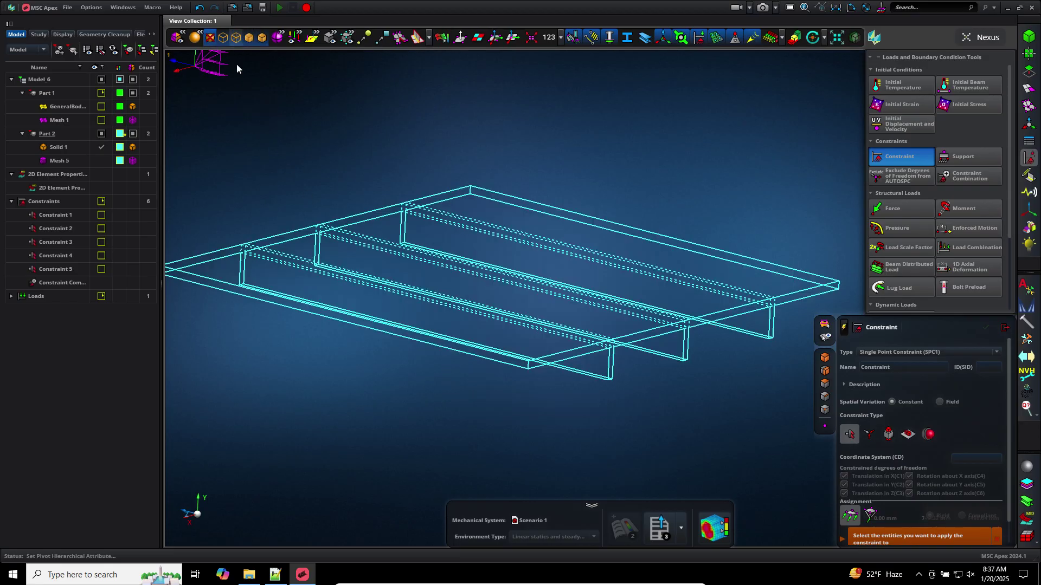
mouse_move(321, 184)
middle_down()
mouse_move(323, 83)
mouse_move(325, 92)
middle_up()
middle_click(355, 315)
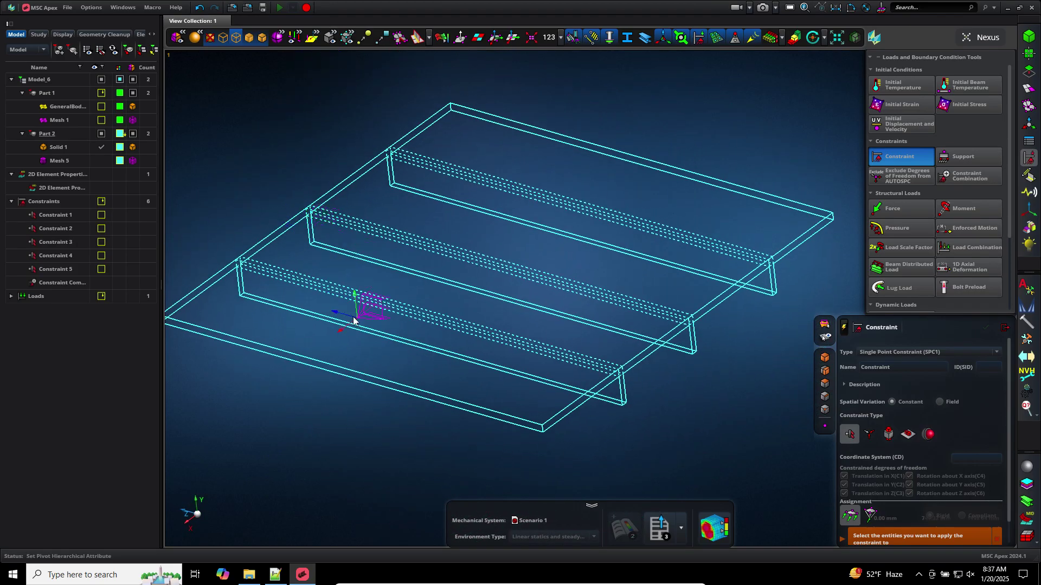
click(262, 38)
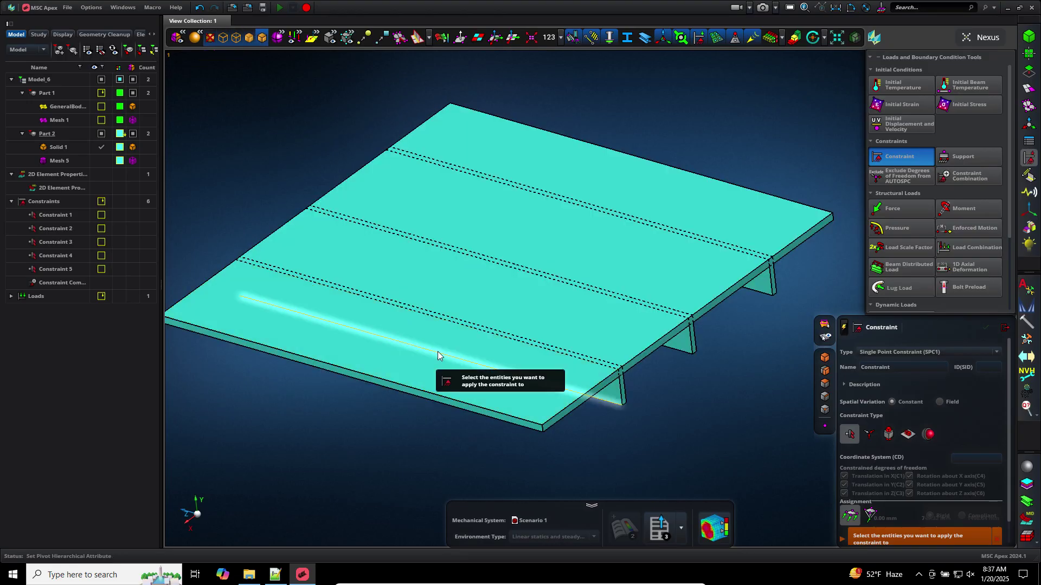
click(236, 38)
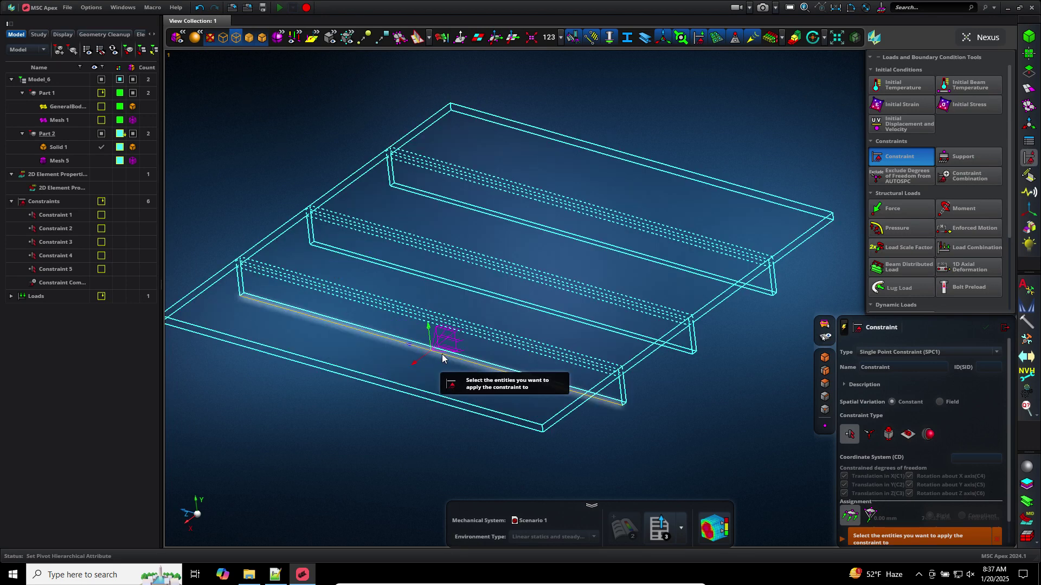
click(261, 39)
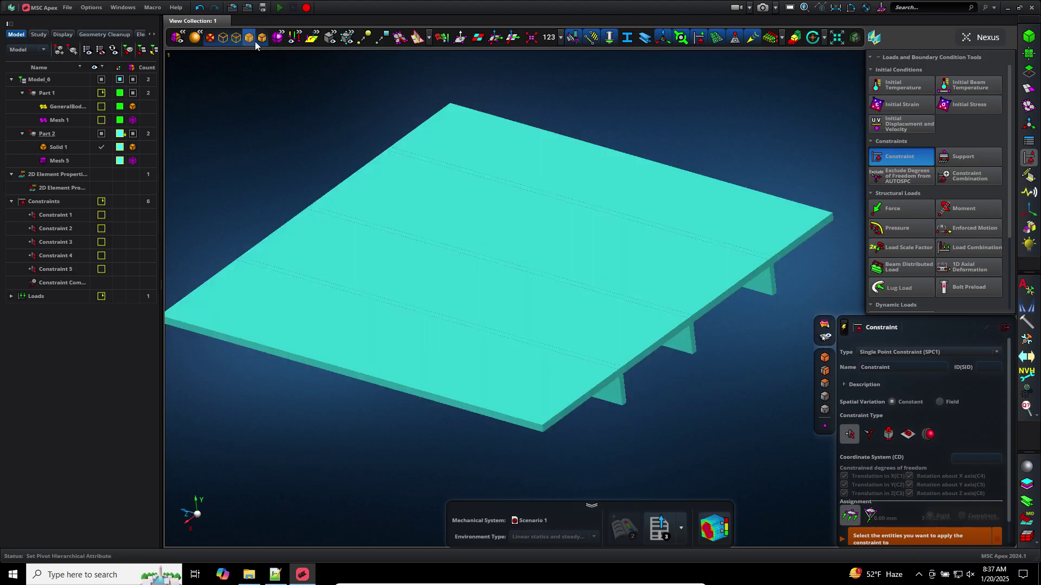
click(826, 338)
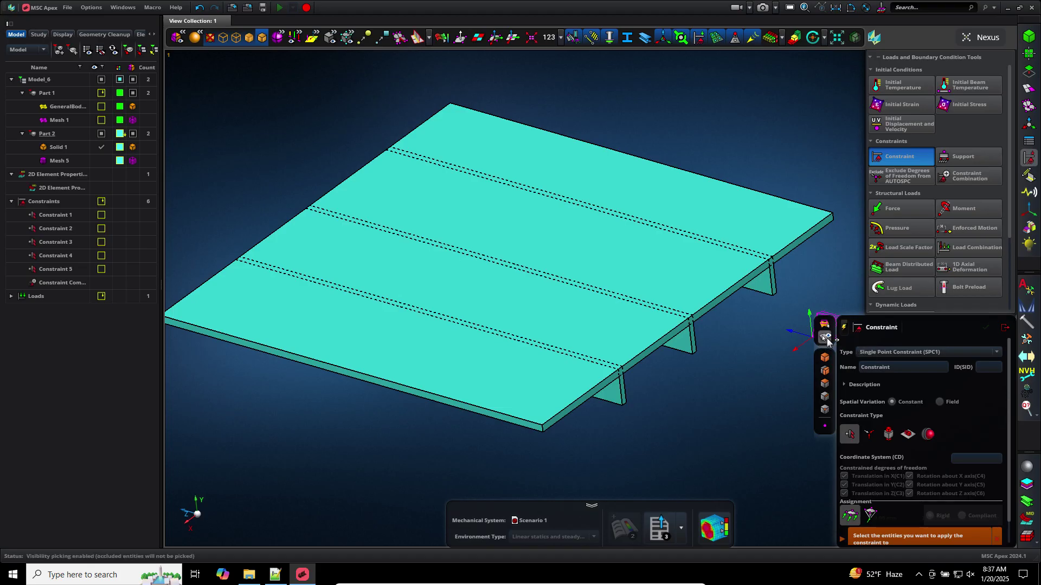
Select seven plate top faces for the new constraint
click(517, 381)
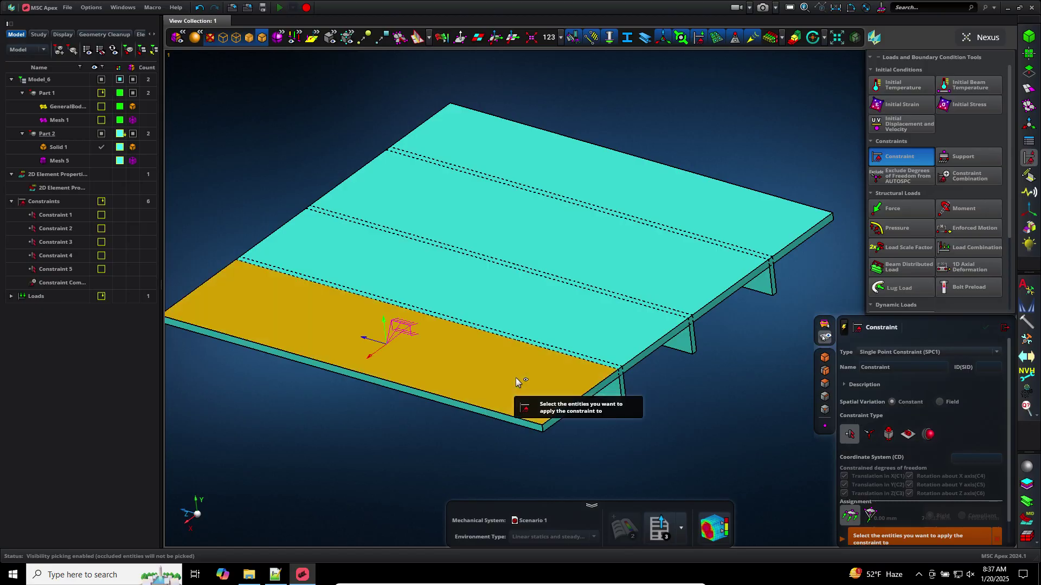
key(ctrl+z)
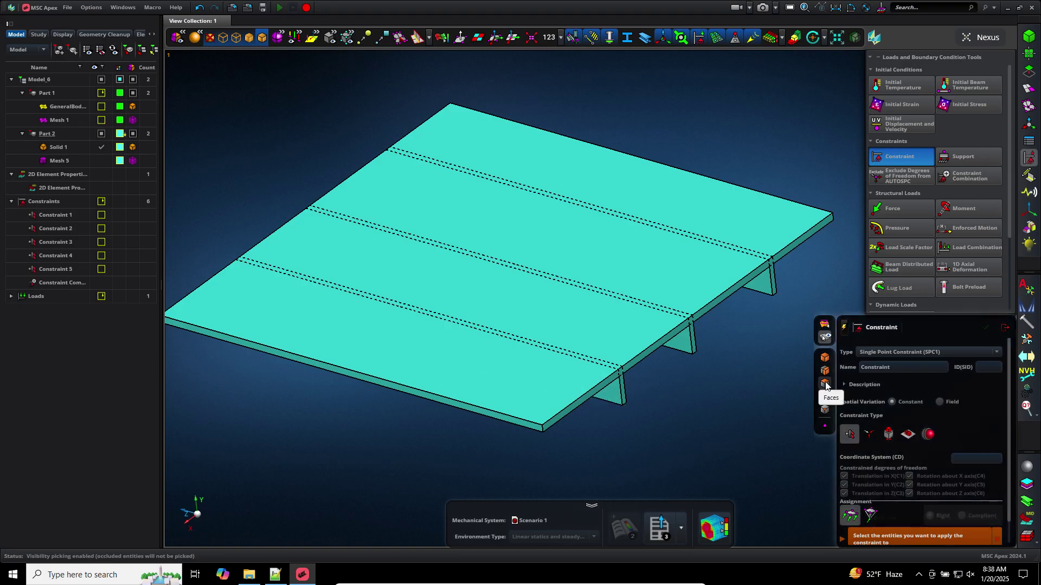
click(532, 372)
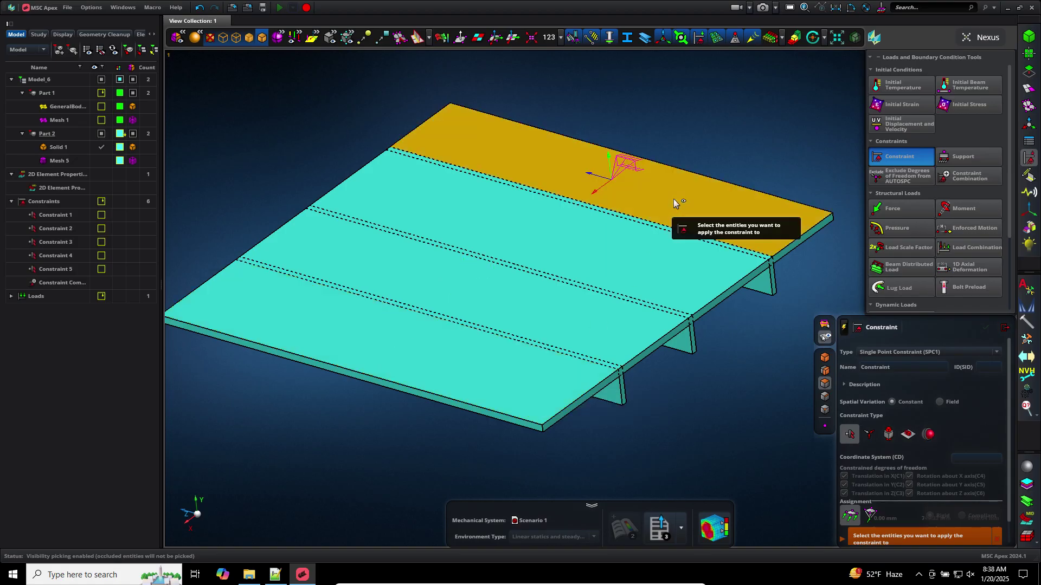
scroll(674, 199, up, 3)
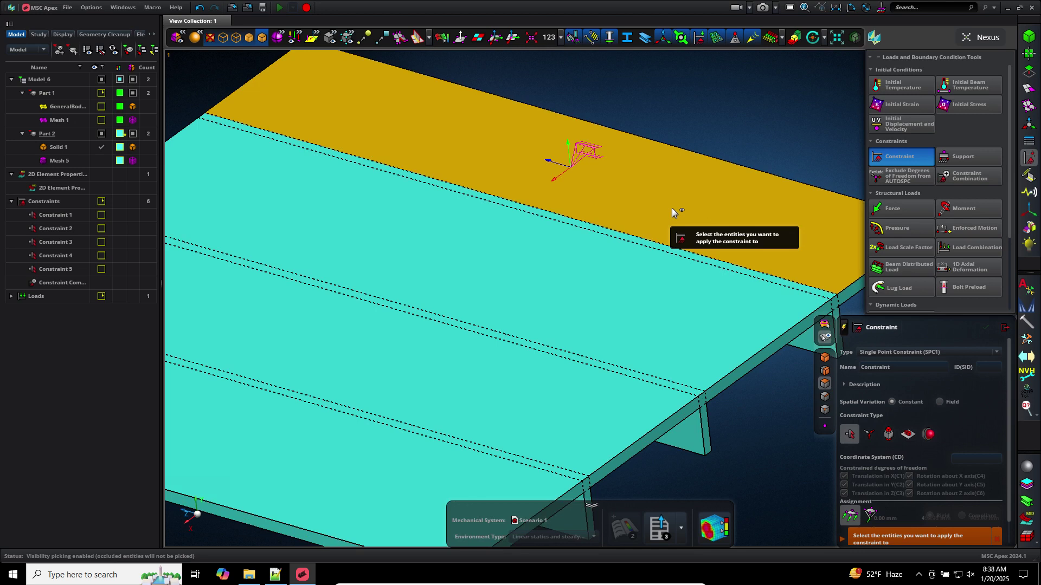
click(660, 246)
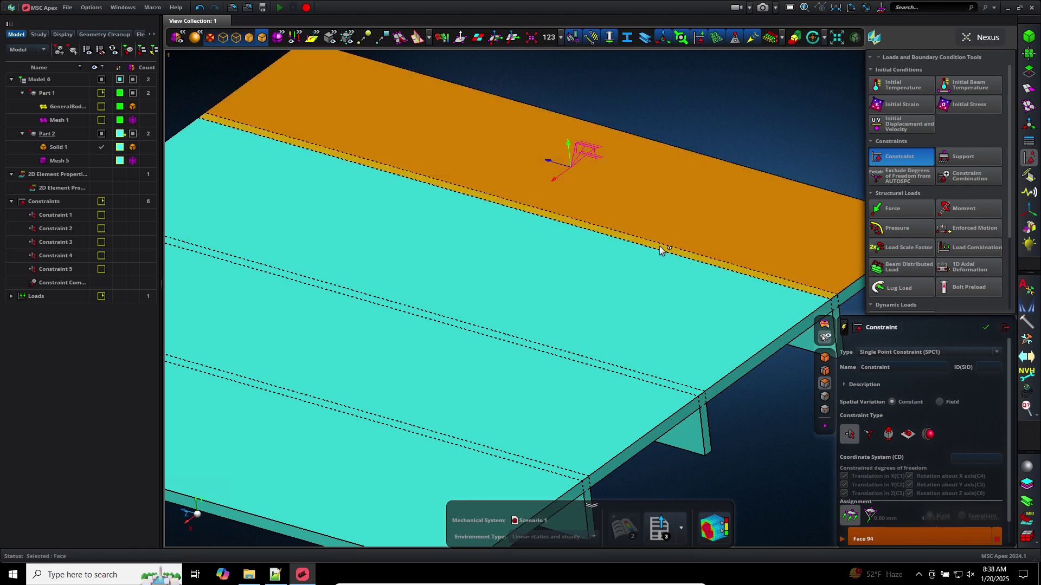
click(557, 358)
click(560, 357)
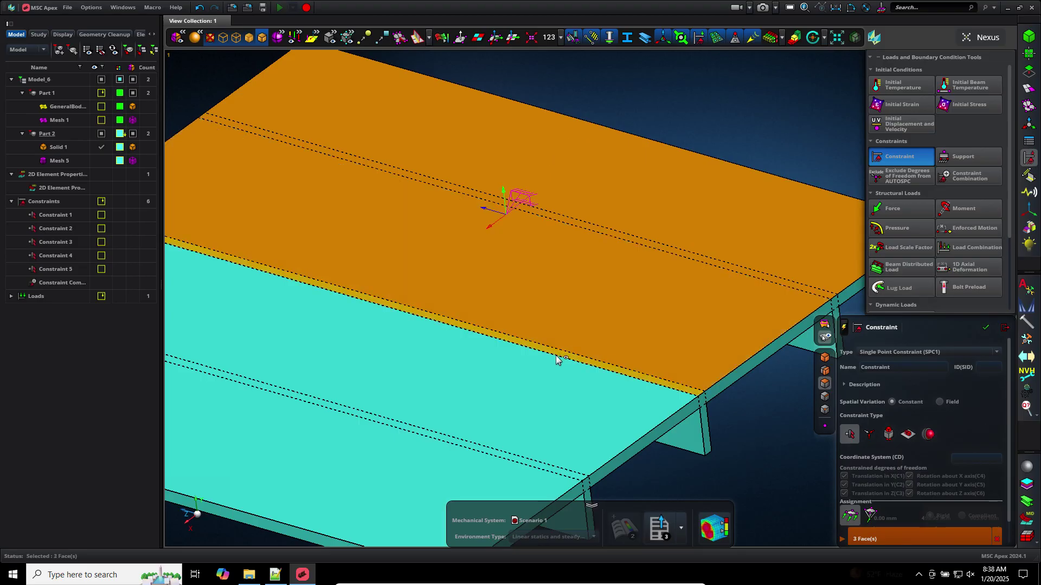
click(501, 436)
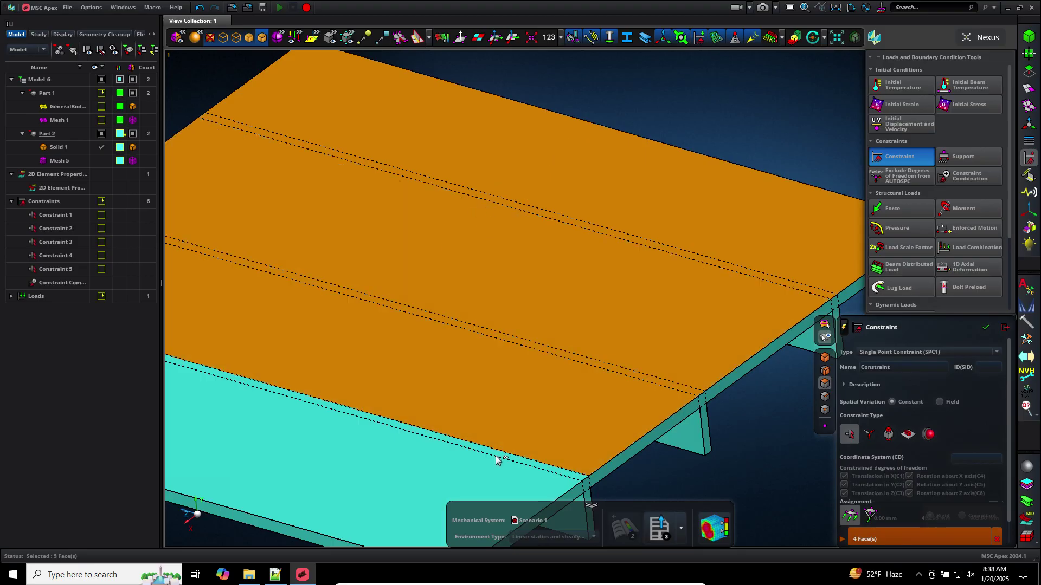
click(496, 460)
click(496, 458)
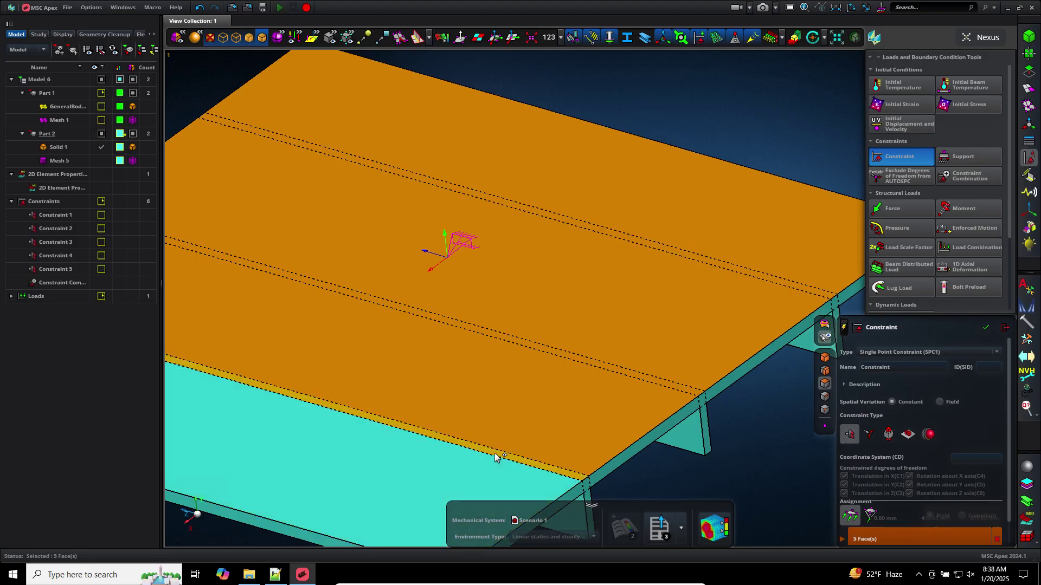
click(467, 477)
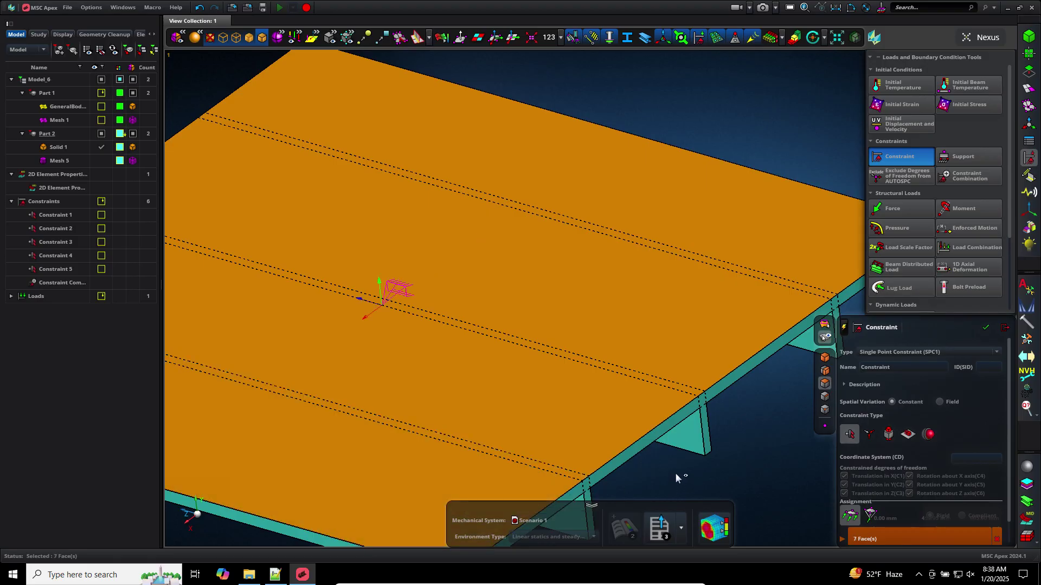
scroll(679, 467, down, 3)
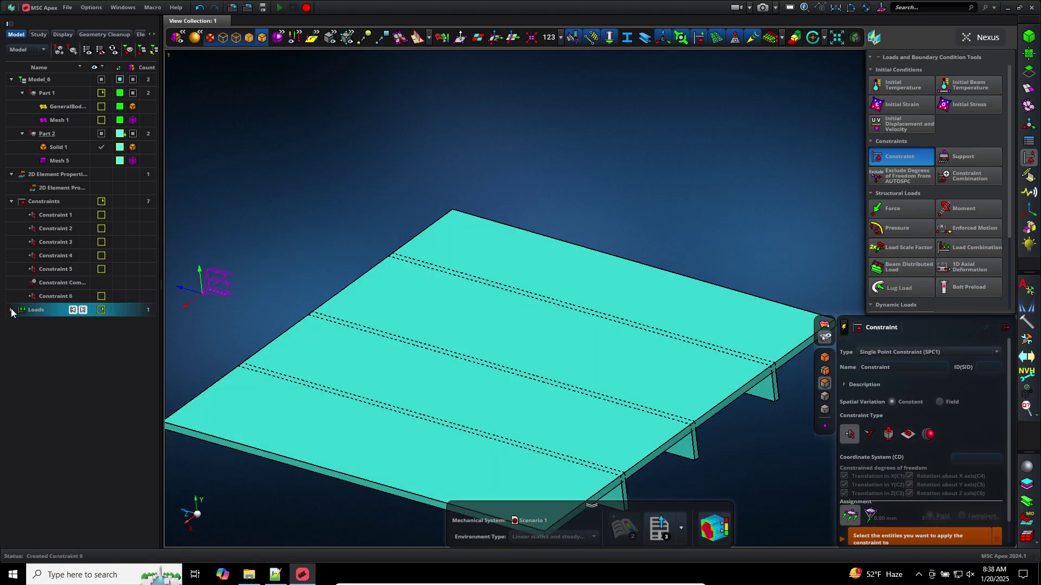
Expand Loads to show Pressure 1 and delete Constraint 6 from the model tree
click(12, 310)
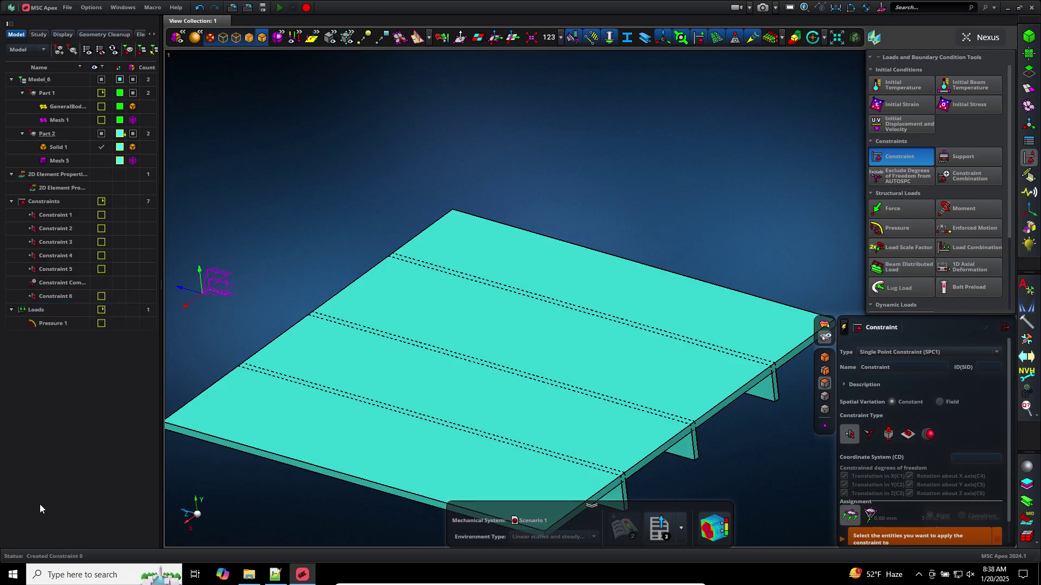
click(97, 282)
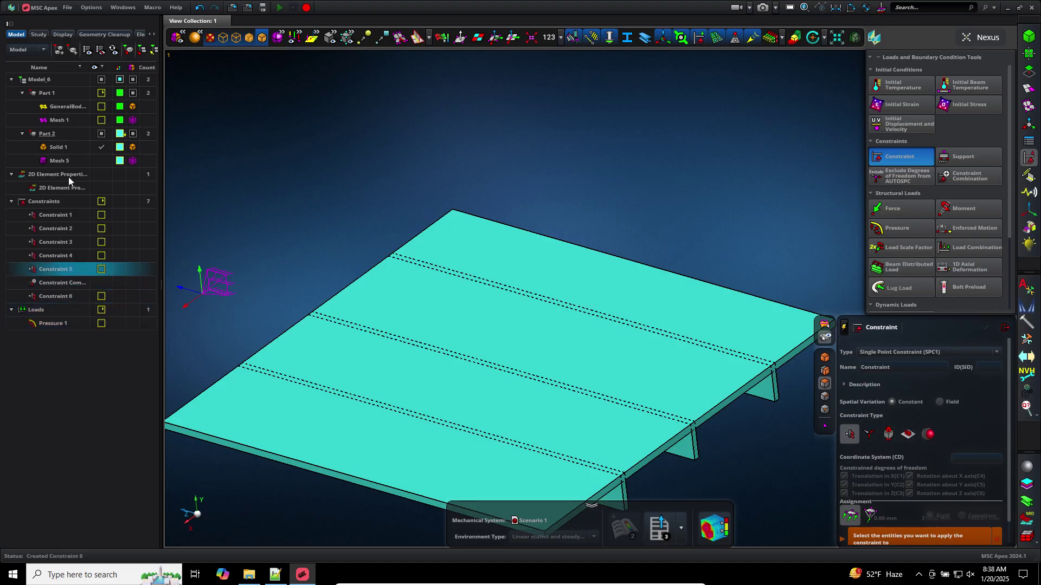
click(73, 296)
right_click(76, 299)
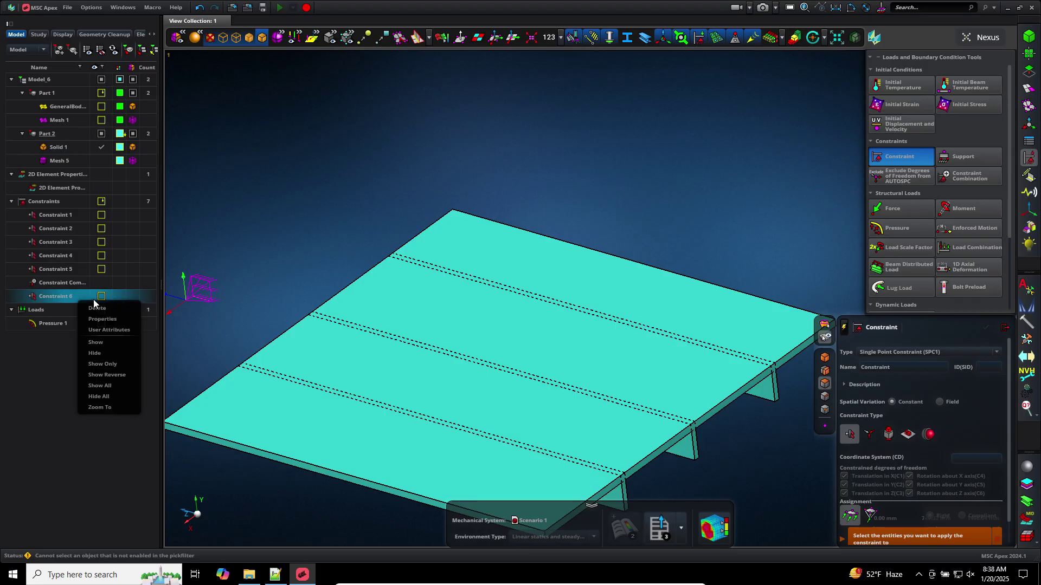
click(96, 308)
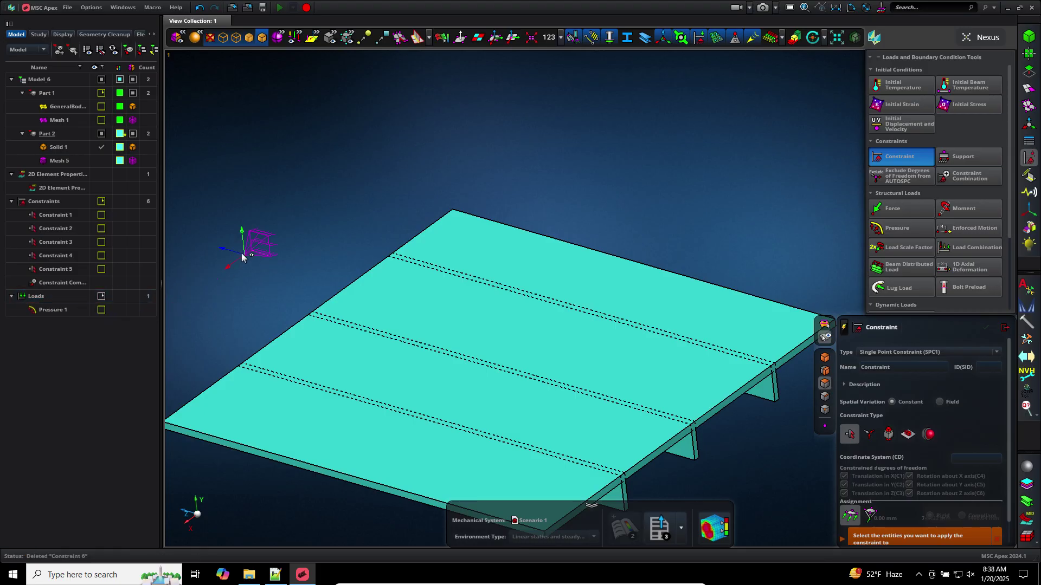
Fix the ten plate side-edge faces and rib end faces as Constraint 7
middle_drag(255, 193, 246, 151)
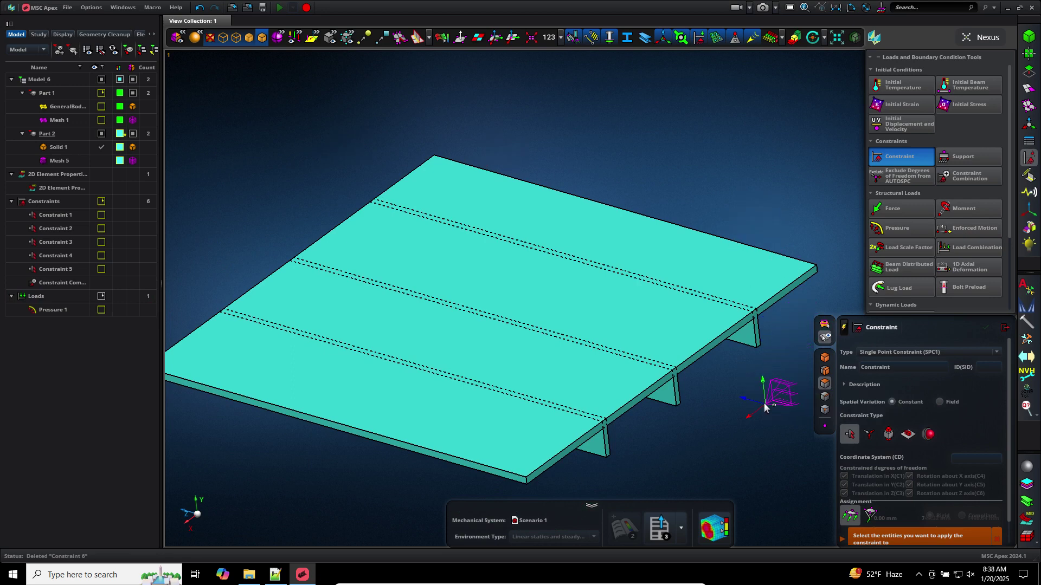
middle_drag(745, 375, 721, 348)
scroll(750, 334, up, 3)
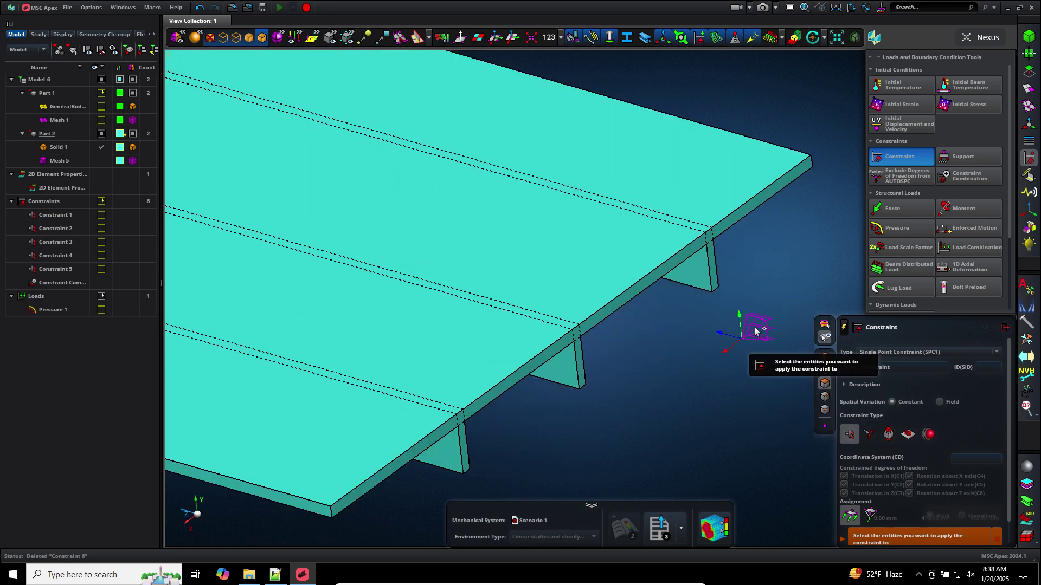
click(757, 204)
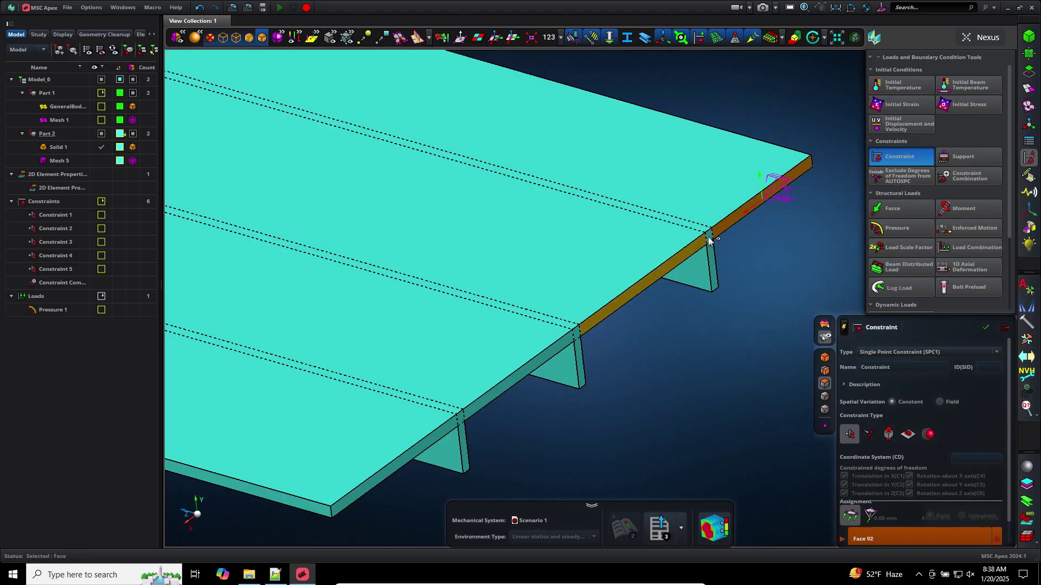
click(678, 264)
click(586, 329)
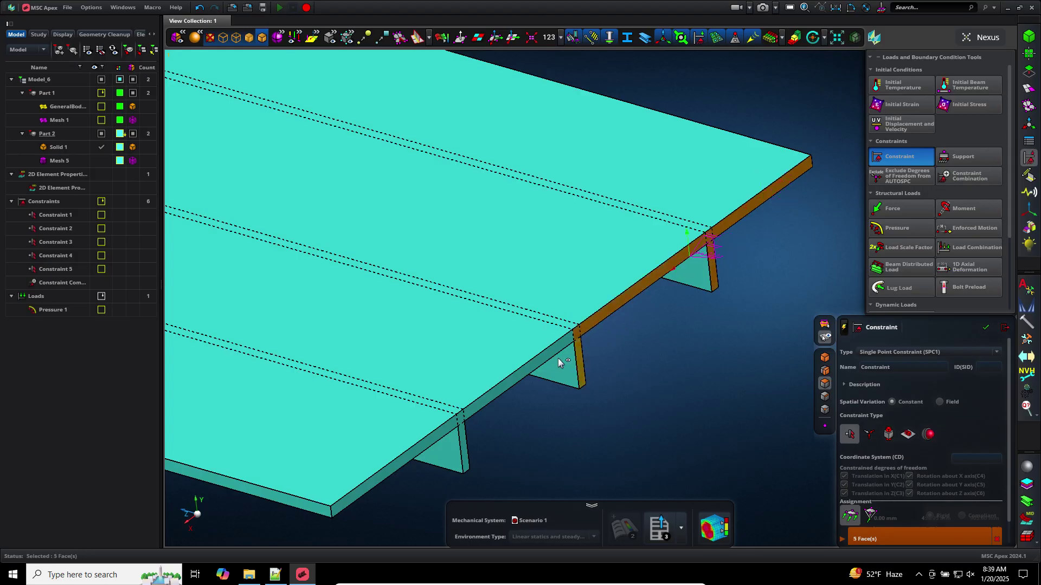
click(469, 409)
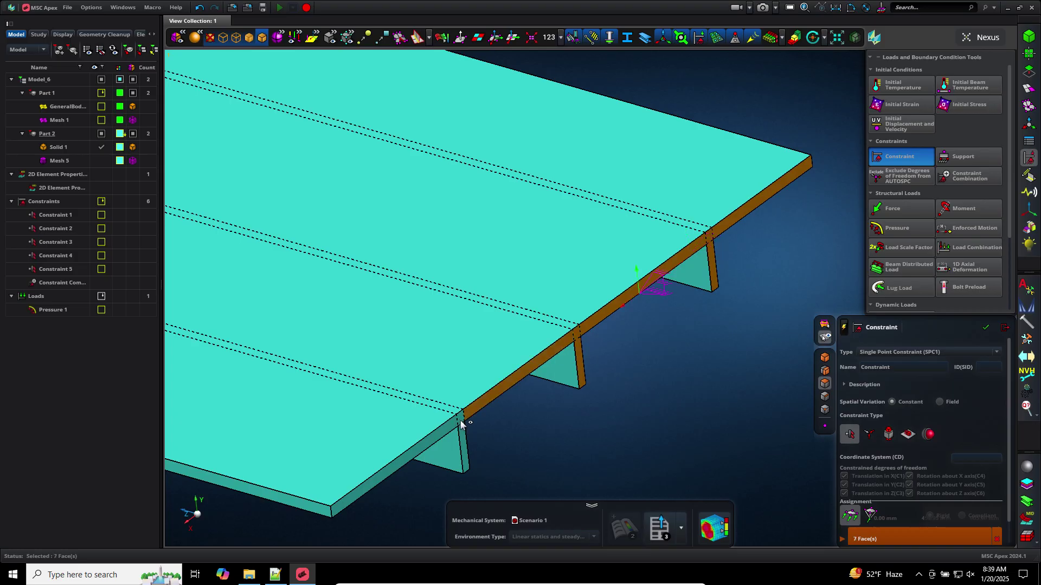
click(443, 434)
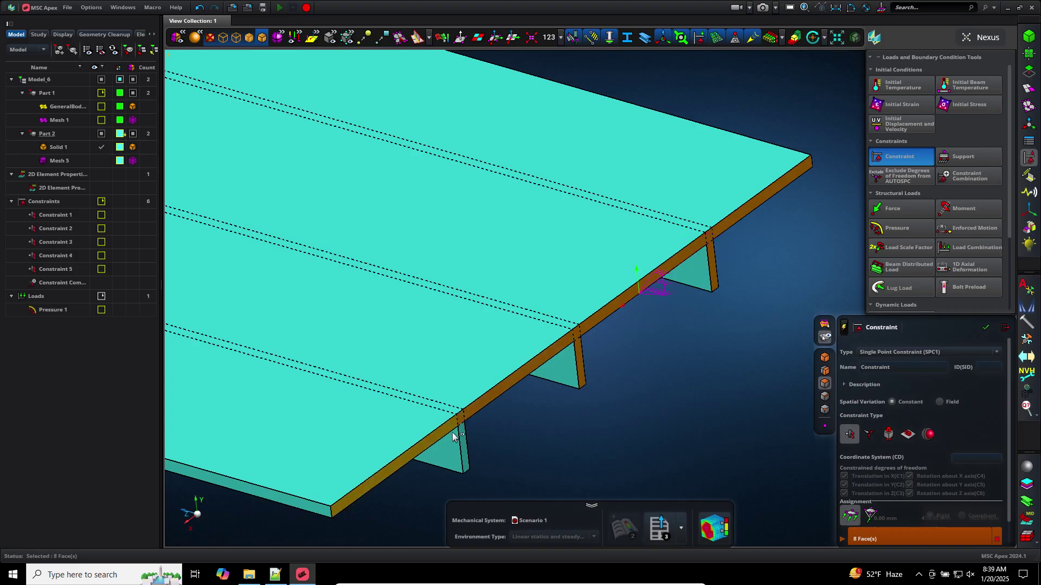
click(463, 437)
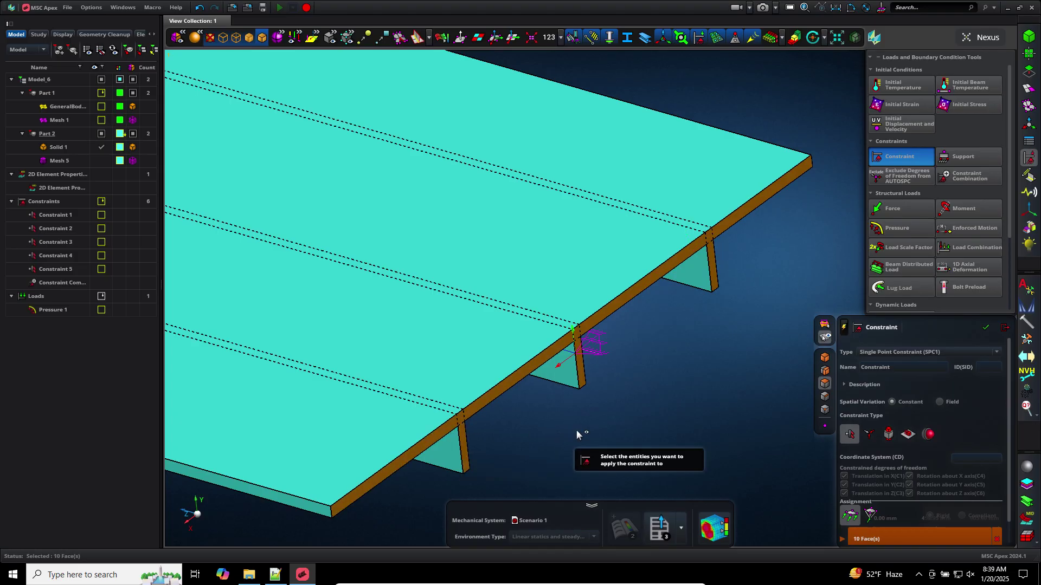
scroll(576, 432, down, 3)
middle_click(577, 432)
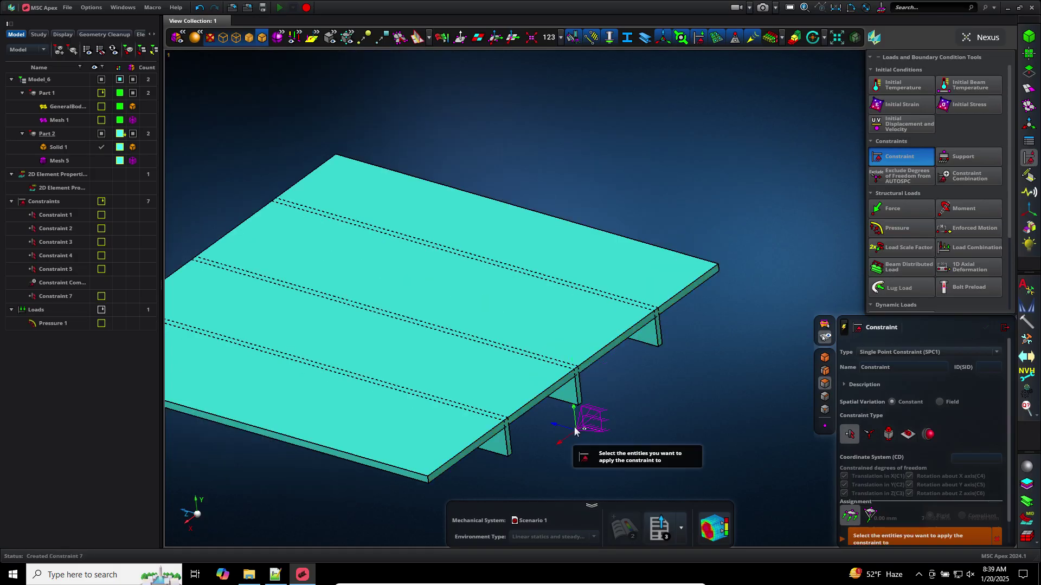
scroll(576, 431, down, 3)
Display Constraint 7's symbols and turn the plate to an angled top view
middle_drag(576, 431, 685, 333)
click(101, 296)
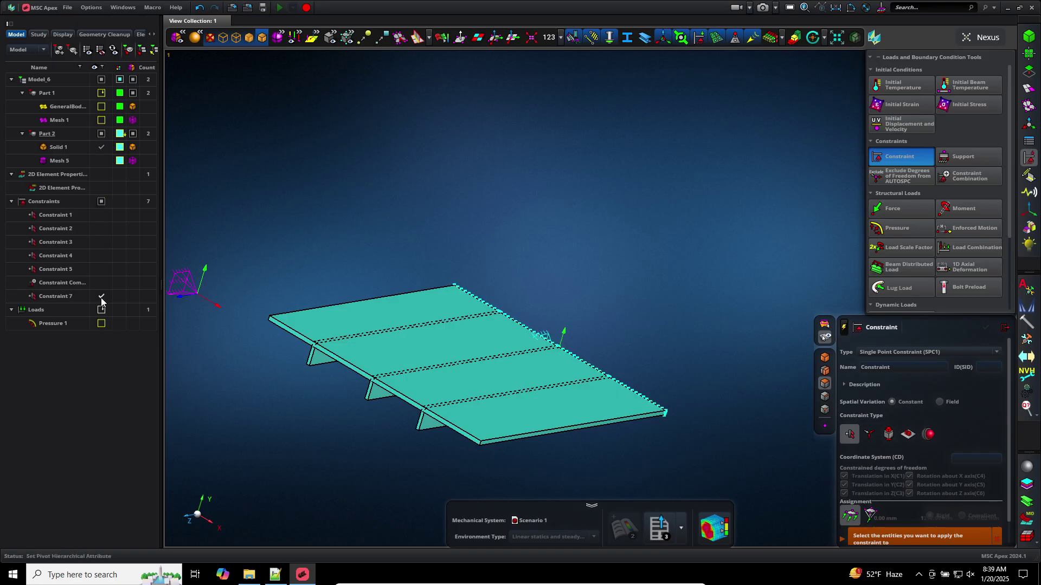
middle_drag(635, 334, 666, 326)
scroll(667, 326, up, 3)
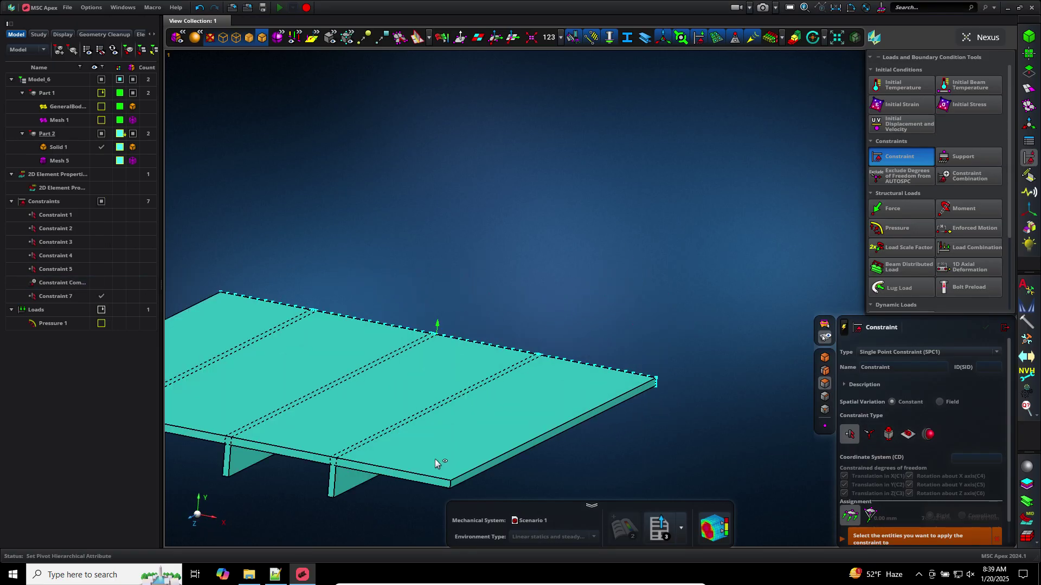
right_drag(462, 441, 615, 324)
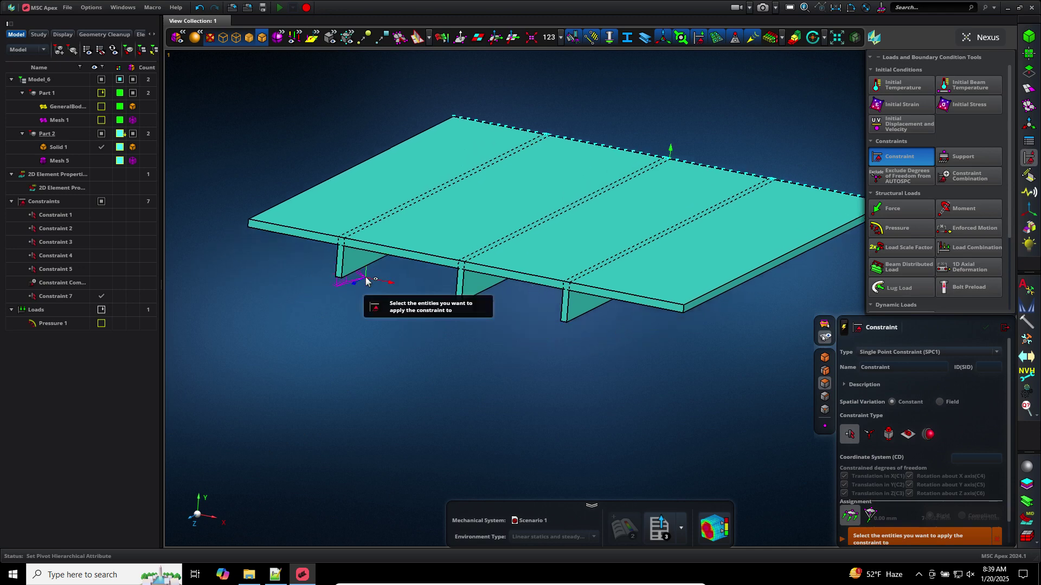
scroll(365, 278, up, 2)
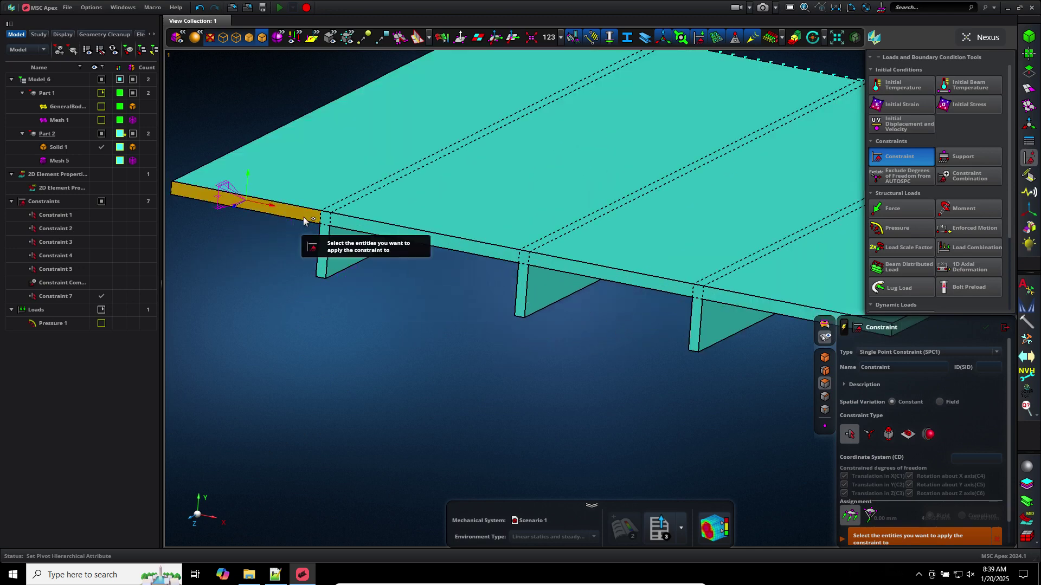
Fix the ten front plate-edge and rib end faces as Constraint 8
click(321, 219)
click(326, 220)
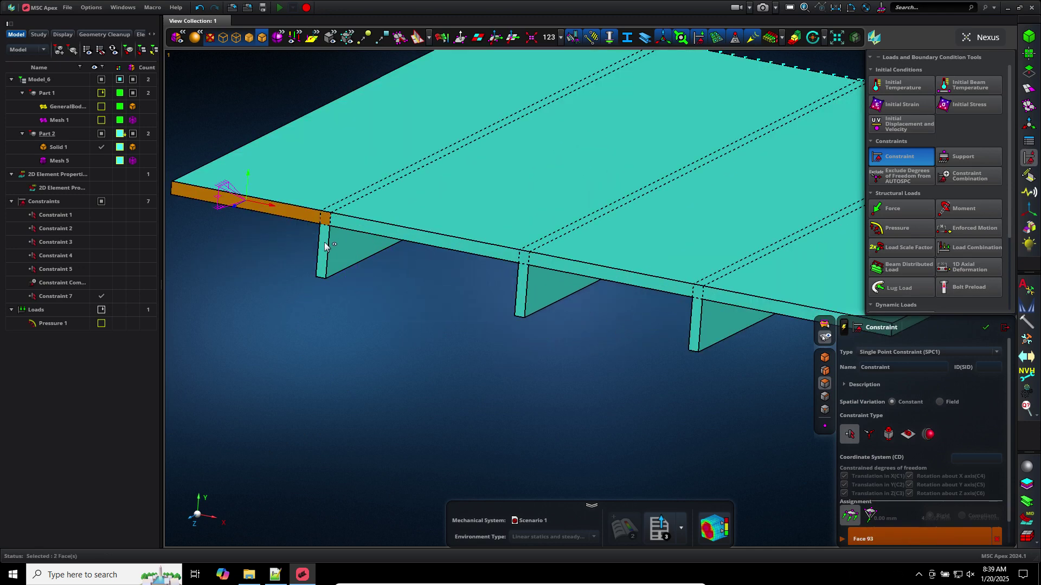
click(360, 232)
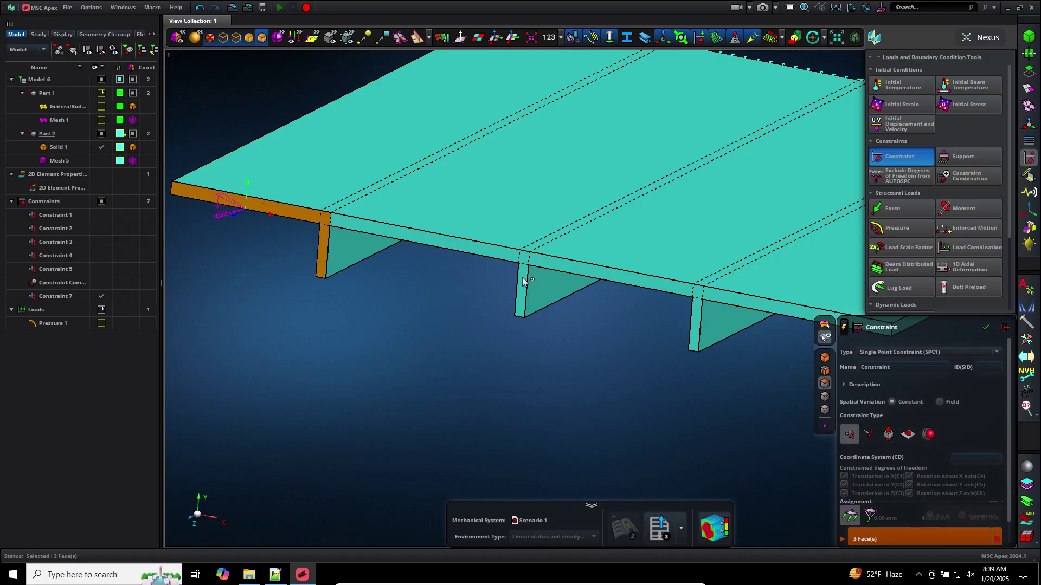
click(525, 265)
click(526, 265)
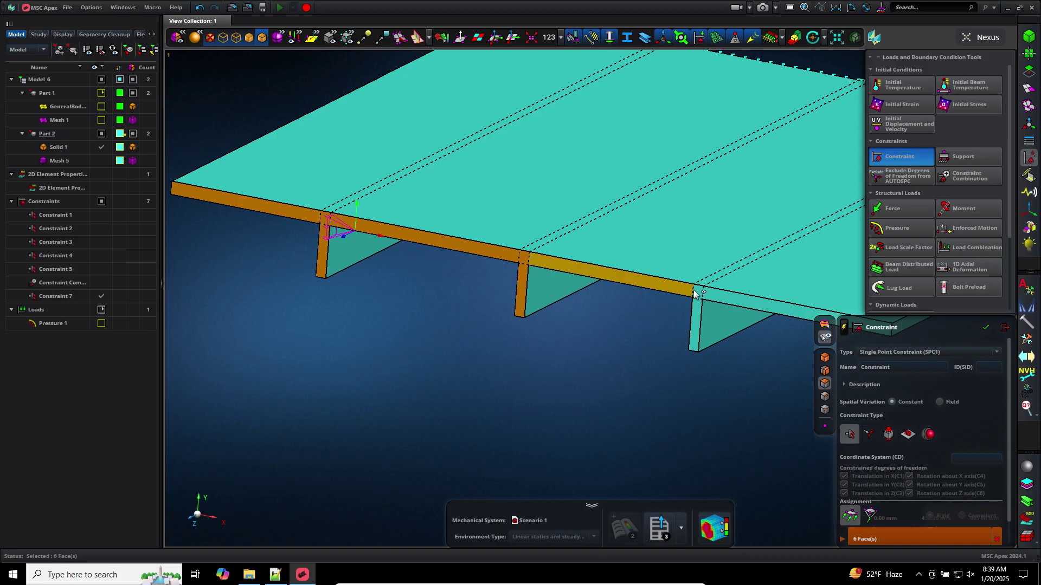
click(672, 288)
click(707, 298)
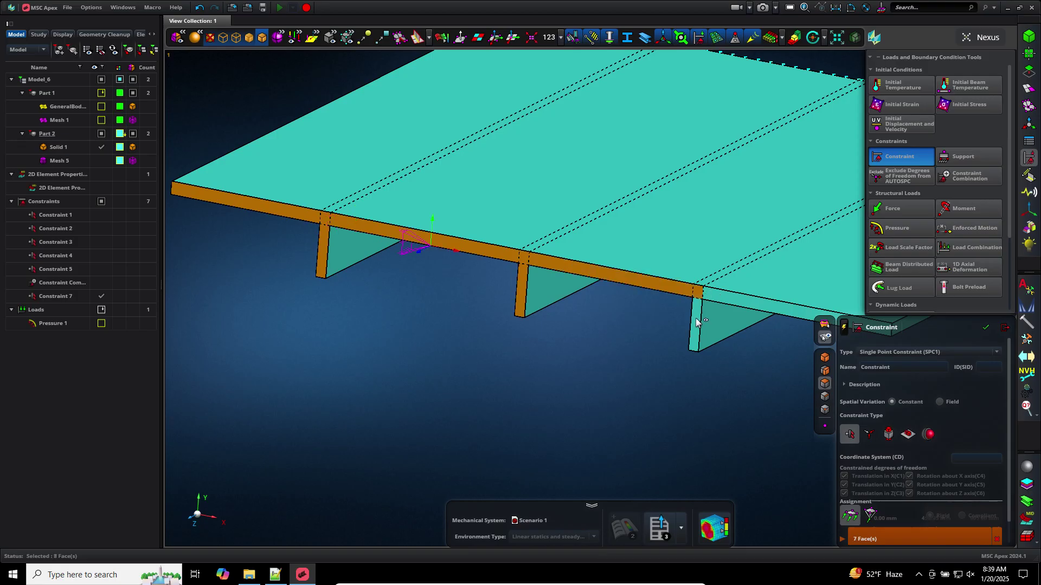
click(696, 325)
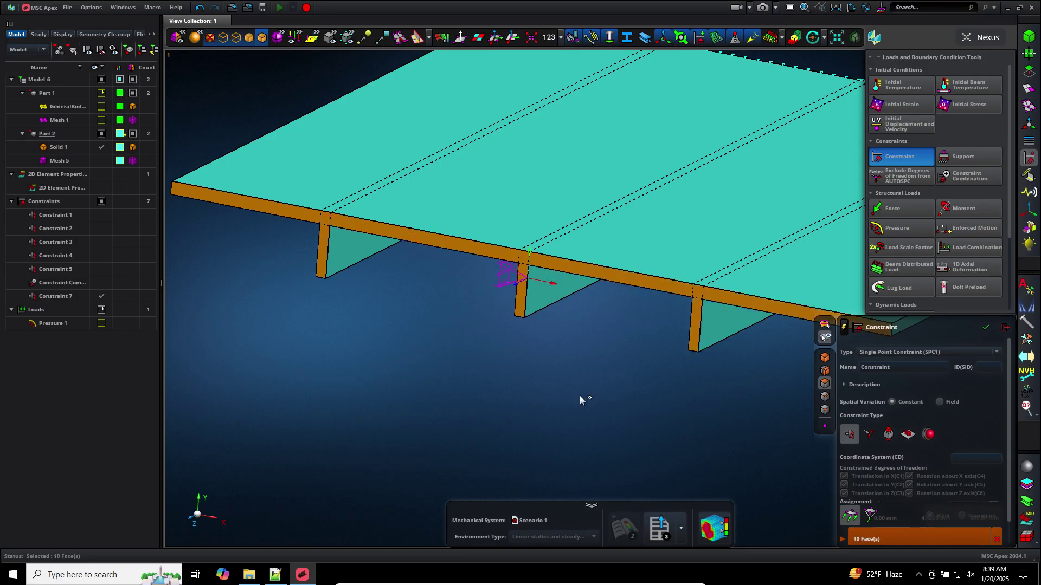
scroll(561, 401, down, 3)
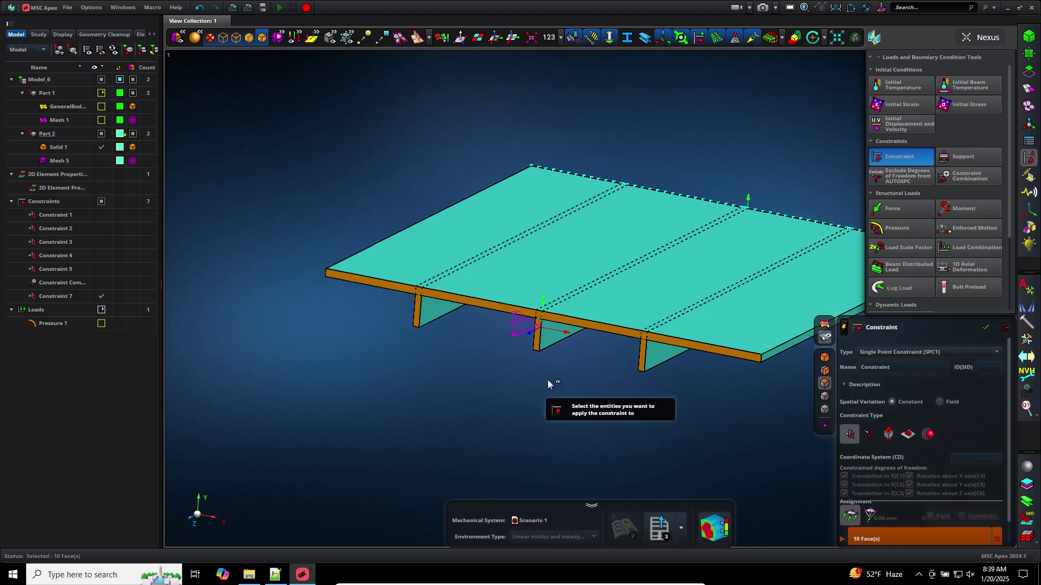
middle_click(548, 383)
scroll(594, 387, up, 3)
middle_drag(594, 386, 754, 403)
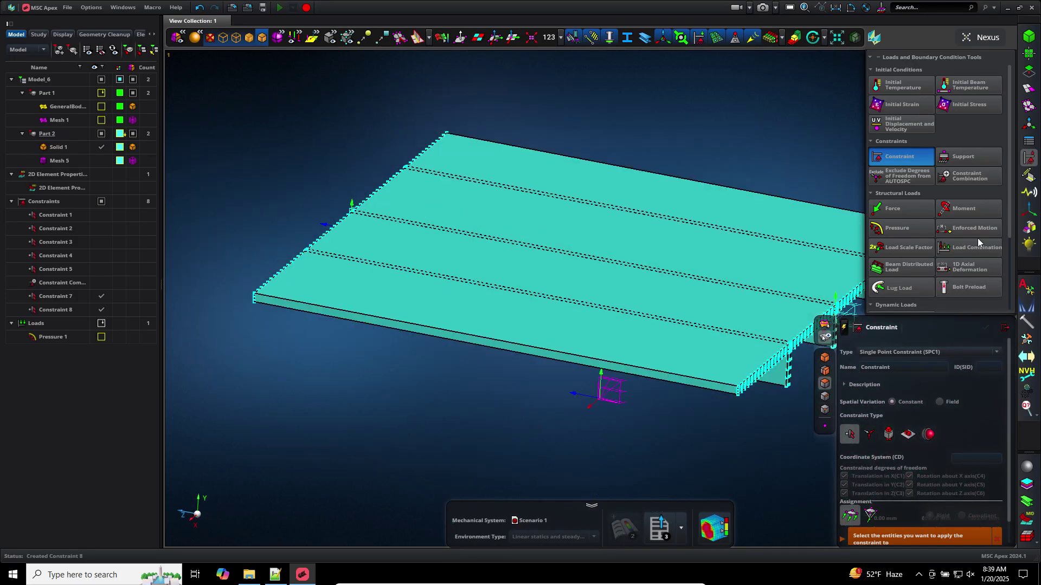
Apply a 100.00 MPa pressure to the seven top plate faces as Pressure 2
click(896, 227)
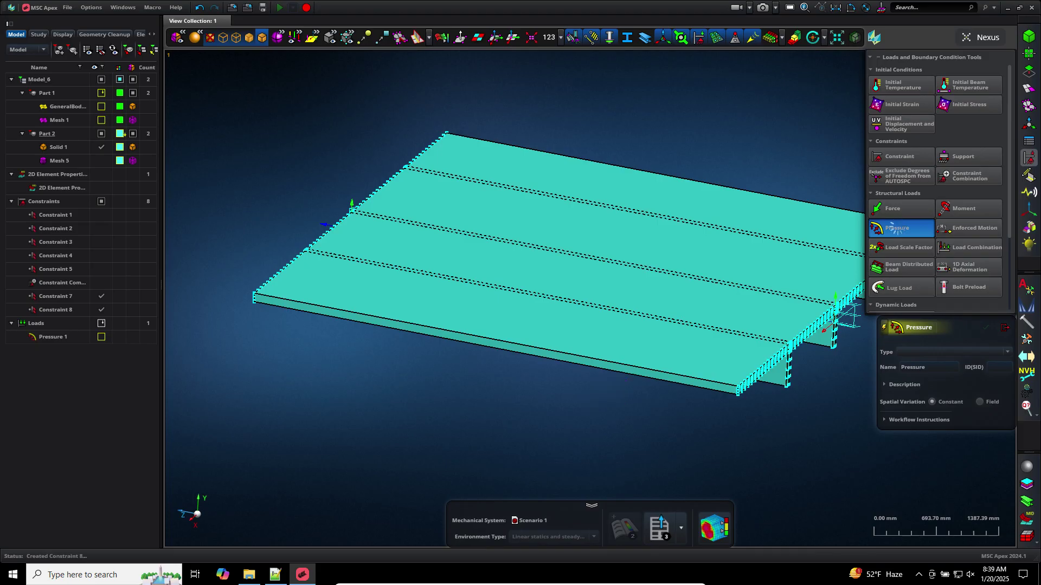
middle_drag(759, 458, 717, 381)
scroll(962, 417, up, 3)
click(963, 416)
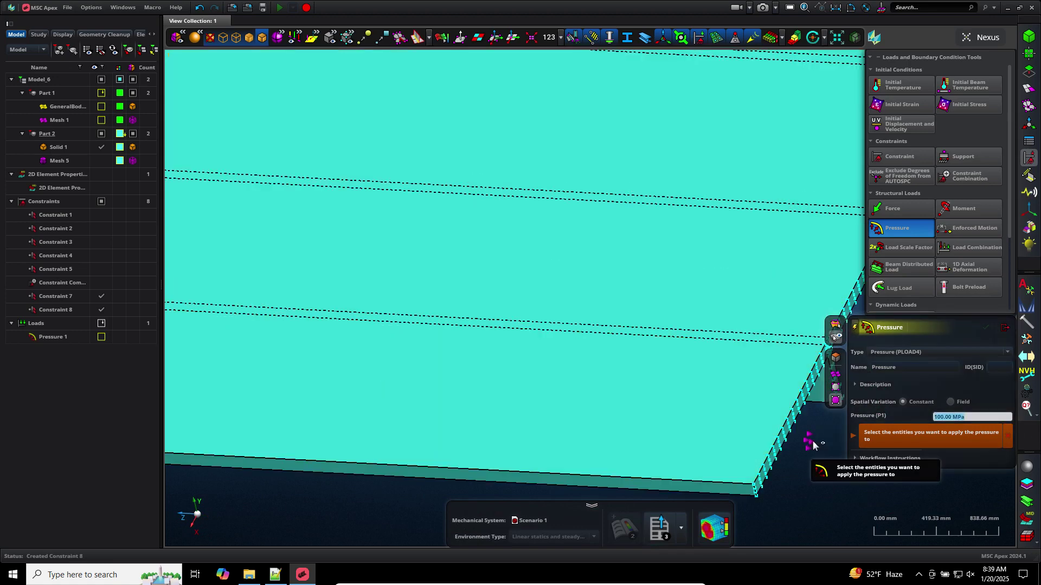
scroll(783, 497, down, 3)
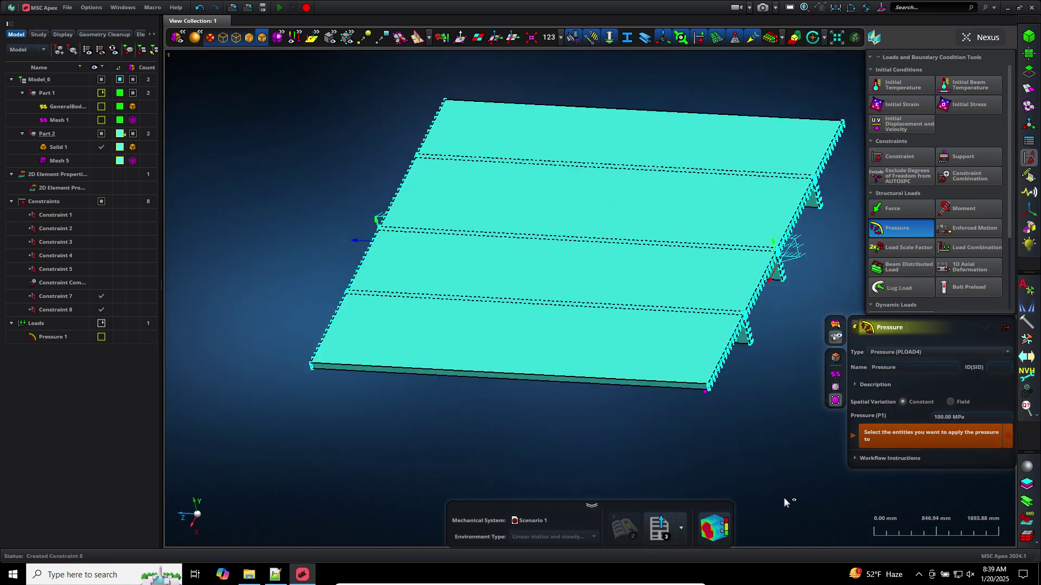
scroll(731, 145, up, 3)
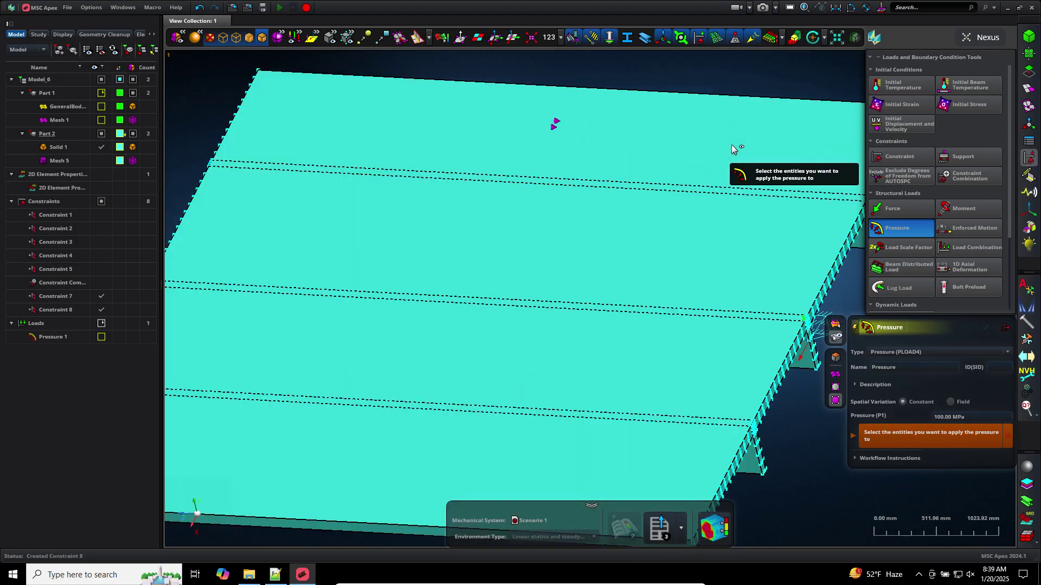
scroll(731, 145, down, 3)
scroll(730, 145, up, 2)
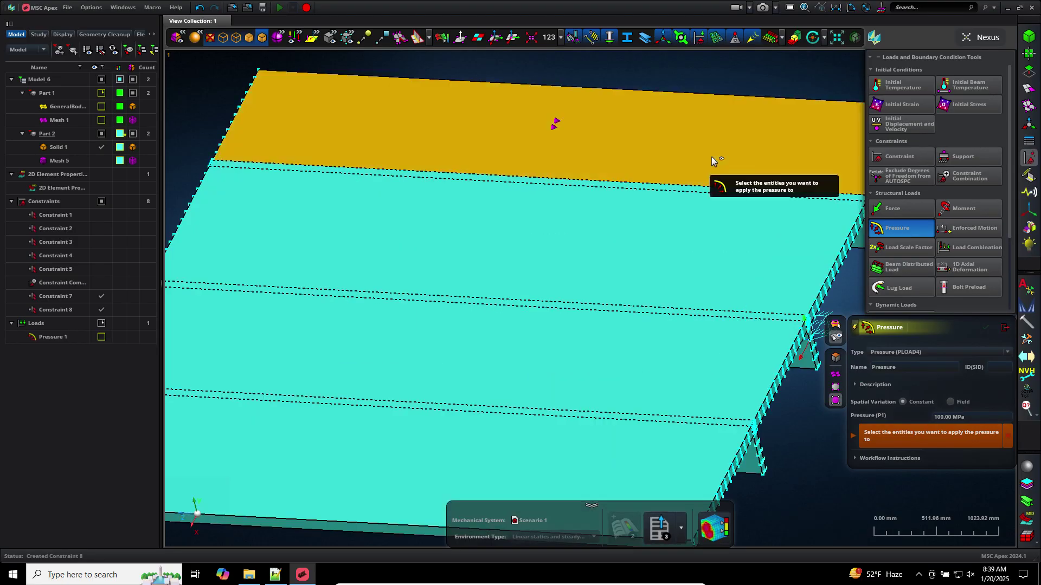
click(711, 158)
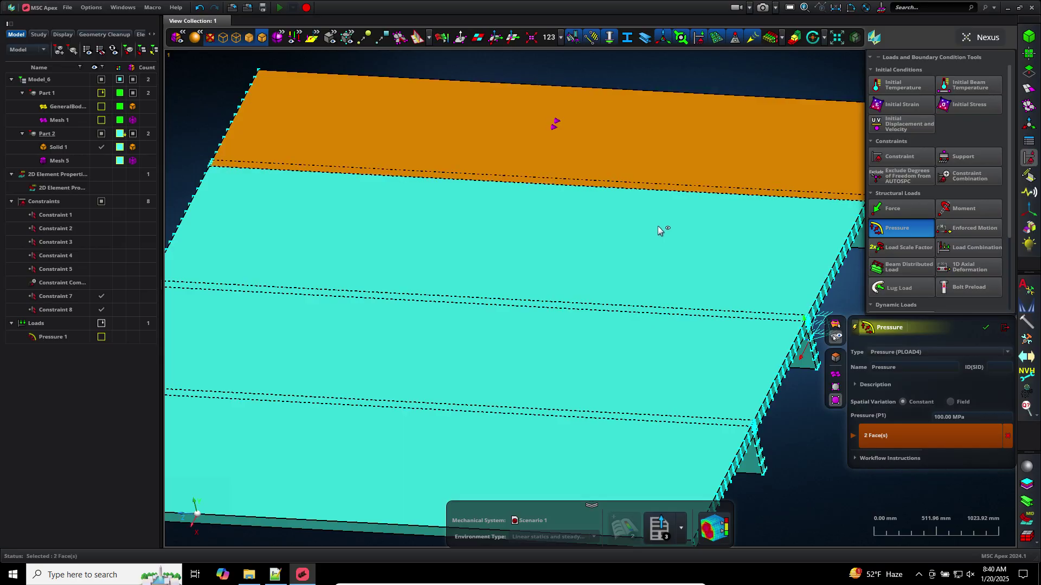
click(618, 305)
click(617, 304)
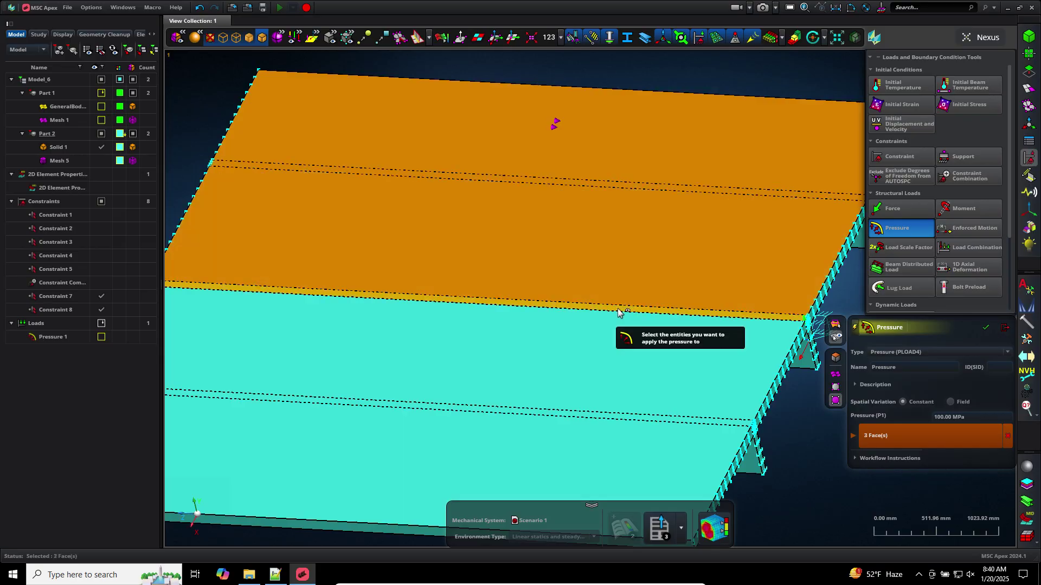
click(591, 342)
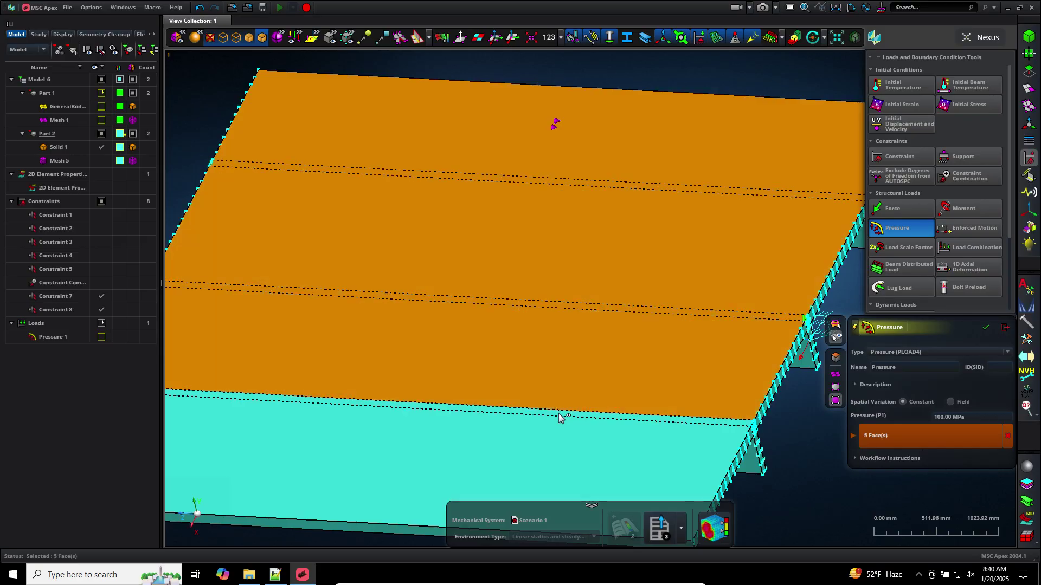
click(553, 447)
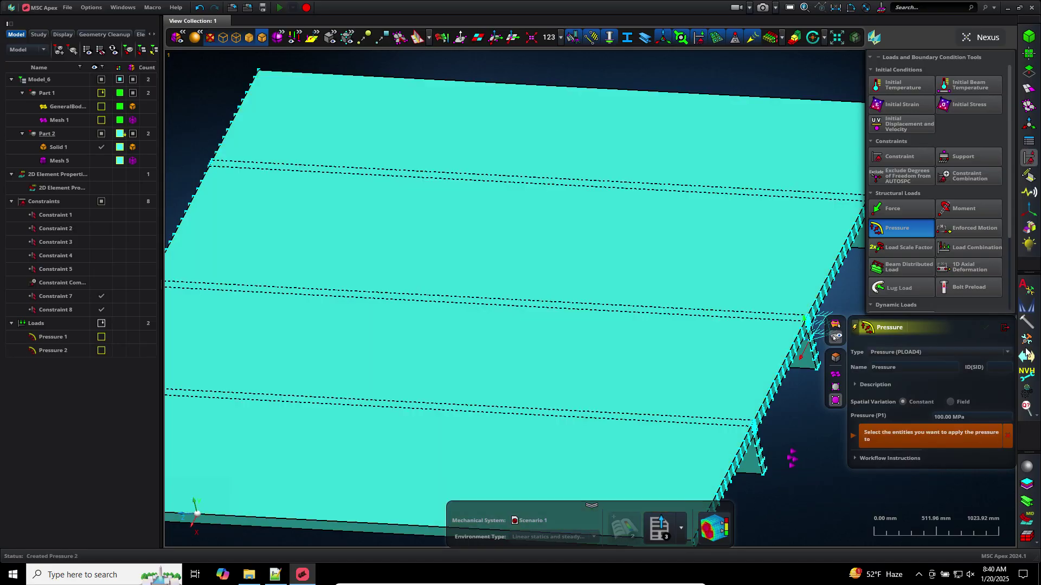
click(1004, 328)
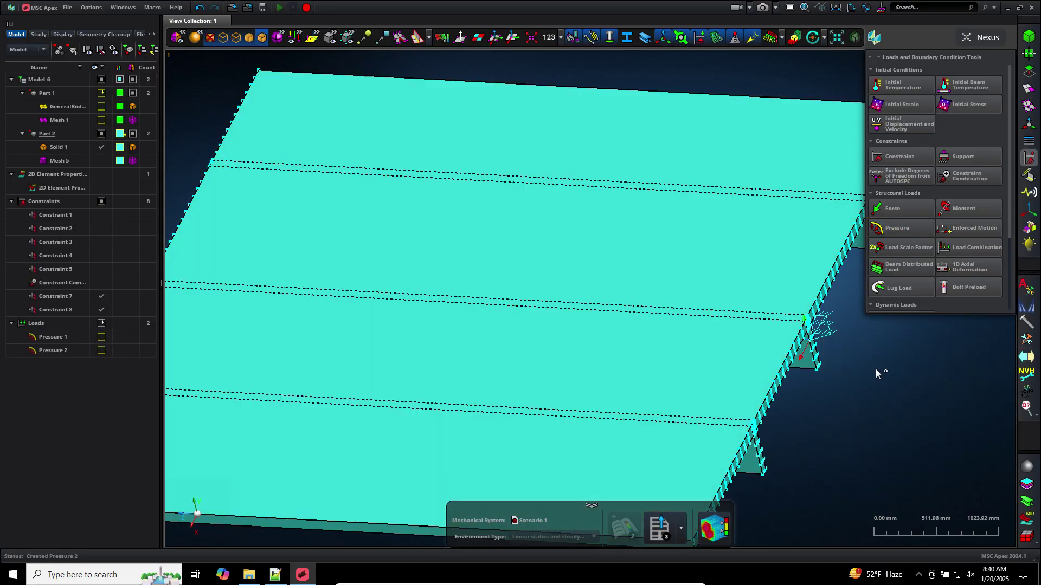
Turn on the Pressure 2 arrows and inspect them on the plate
scroll(875, 368, down, 3)
middle_drag(863, 396, 857, 374)
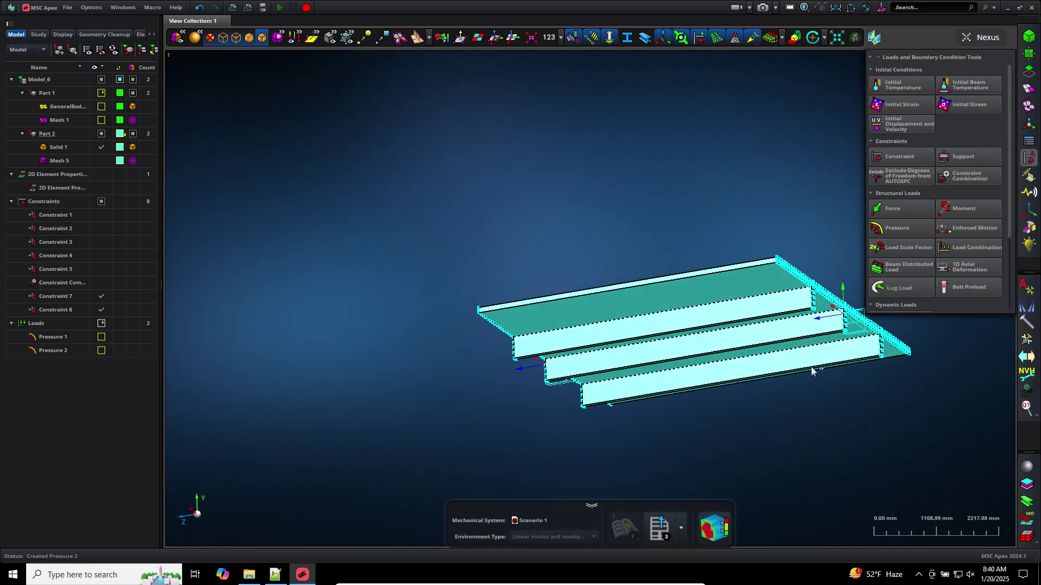
scroll(857, 376, up, 2)
click(101, 351)
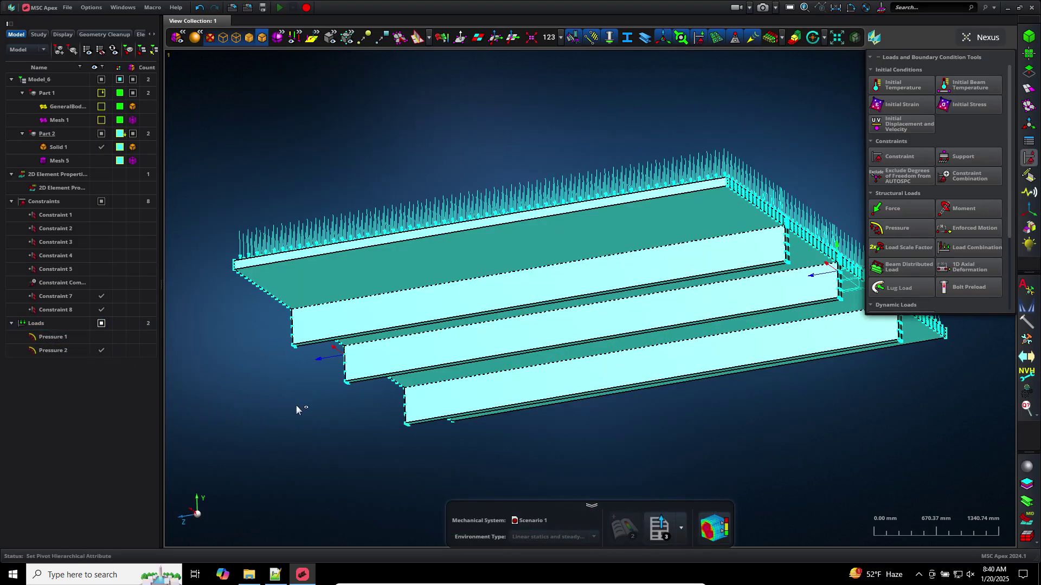
middle_drag(295, 405, 284, 422)
scroll(284, 421, up, 2)
scroll(299, 420, down, 2)
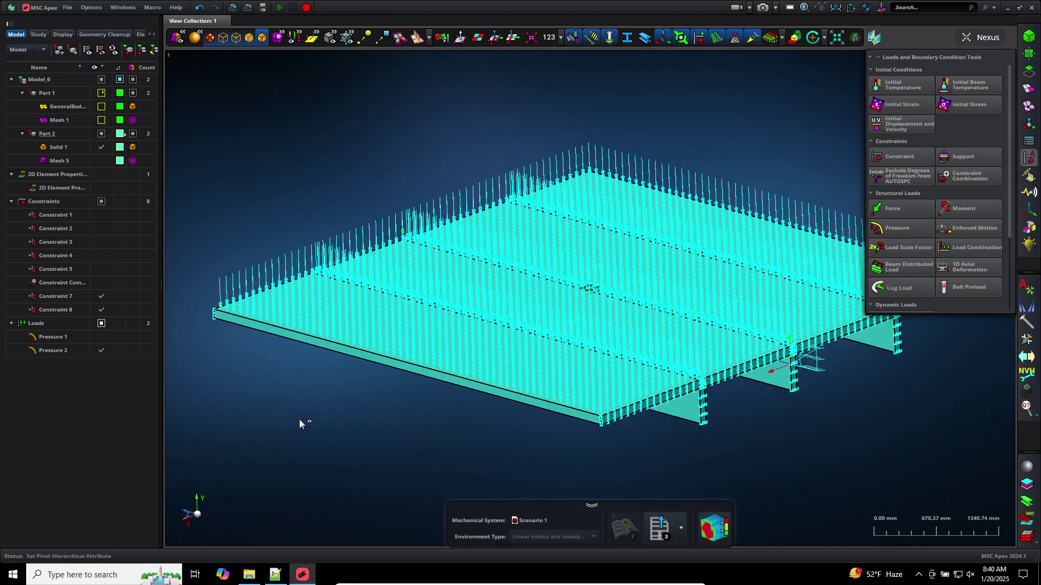
scroll(452, 434, down, 2)
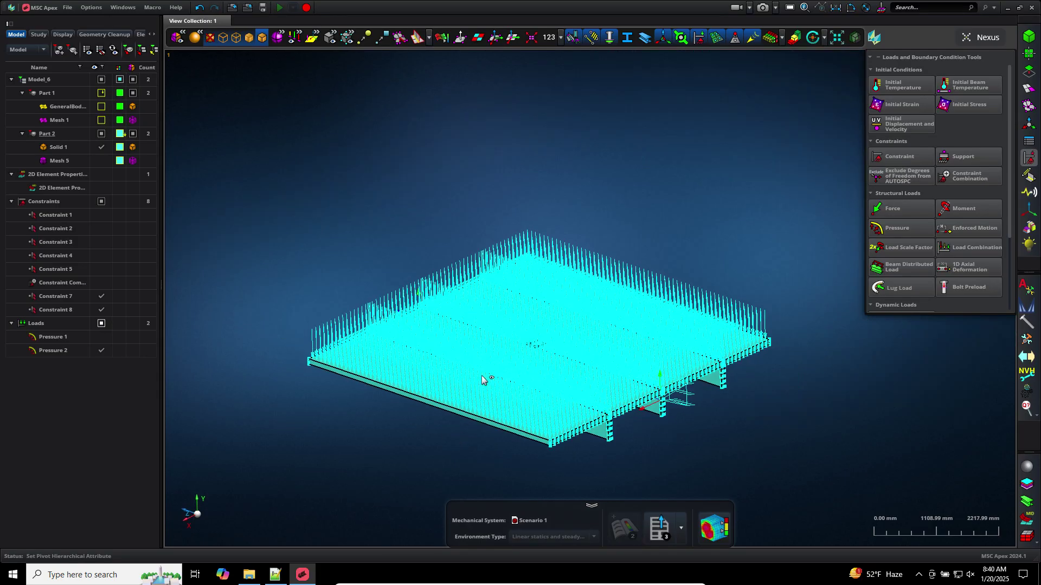
scroll(749, 339, up, 3)
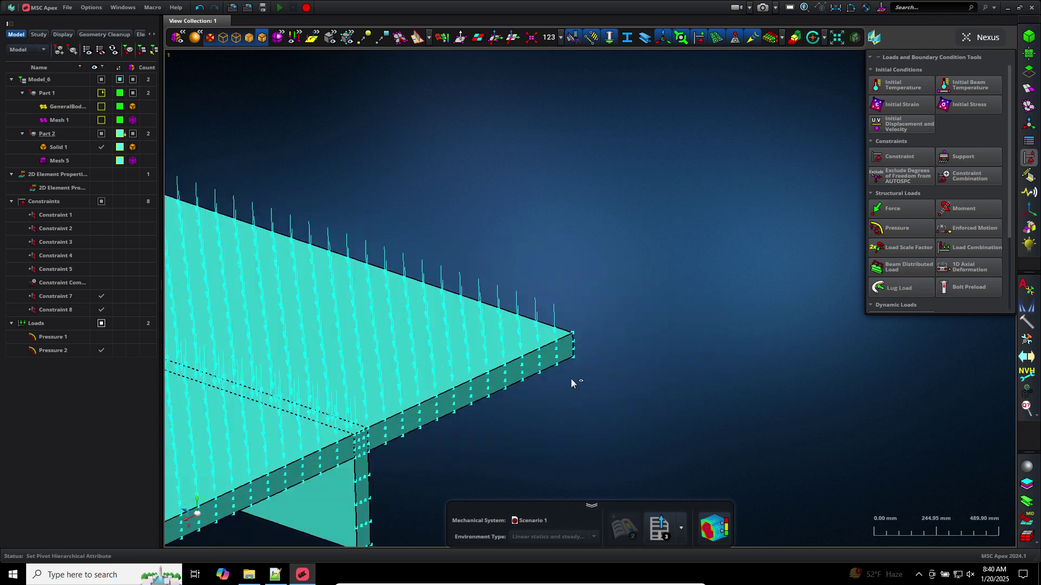
scroll(570, 379, up, 1)
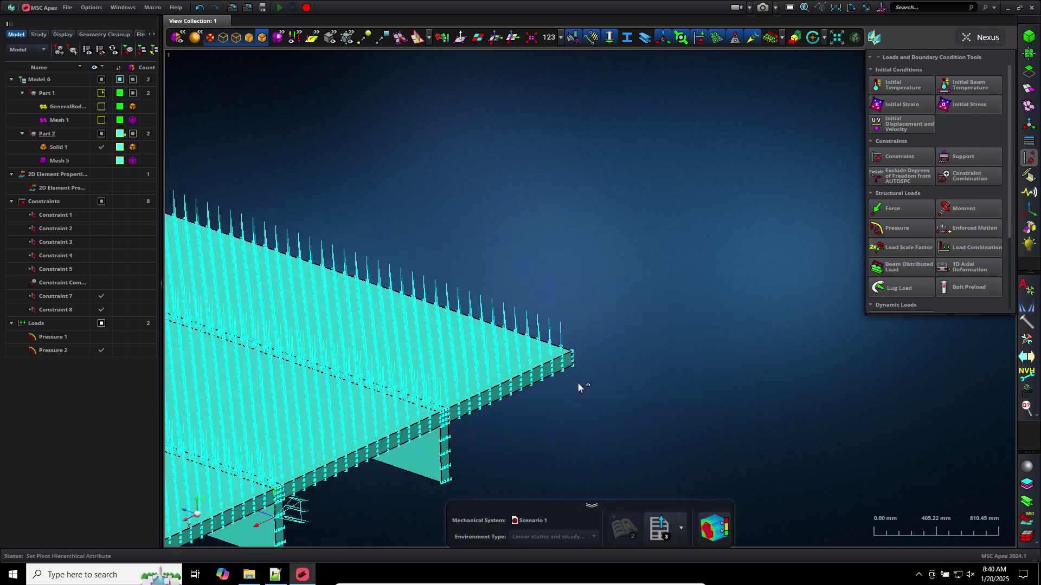
scroll(578, 382, up, 1)
scroll(615, 415, up, 1)
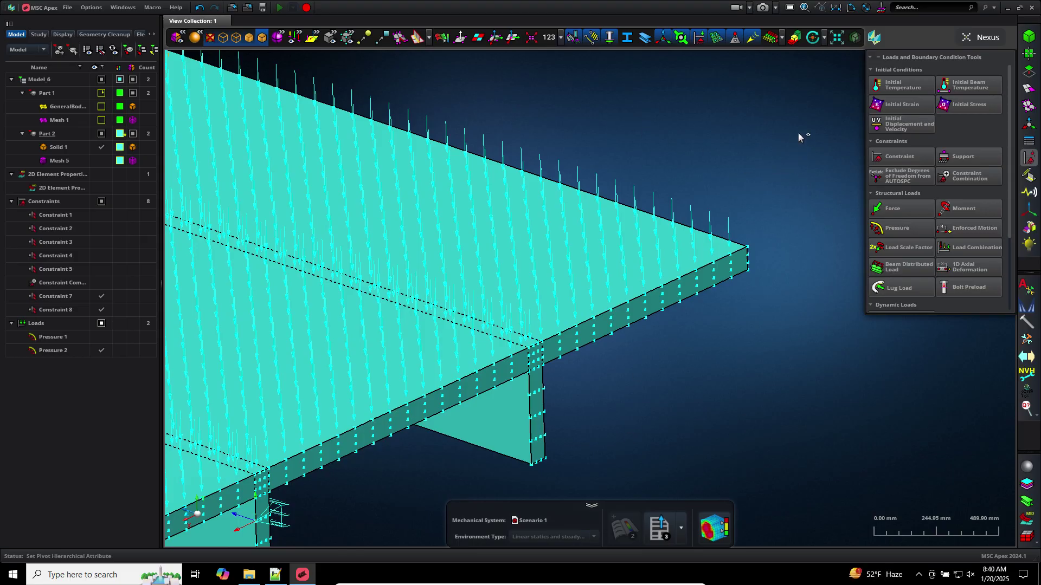
Reverse Pressure 2 to -100.00 MPa and check its direction on the fitted model
double_click(70, 353)
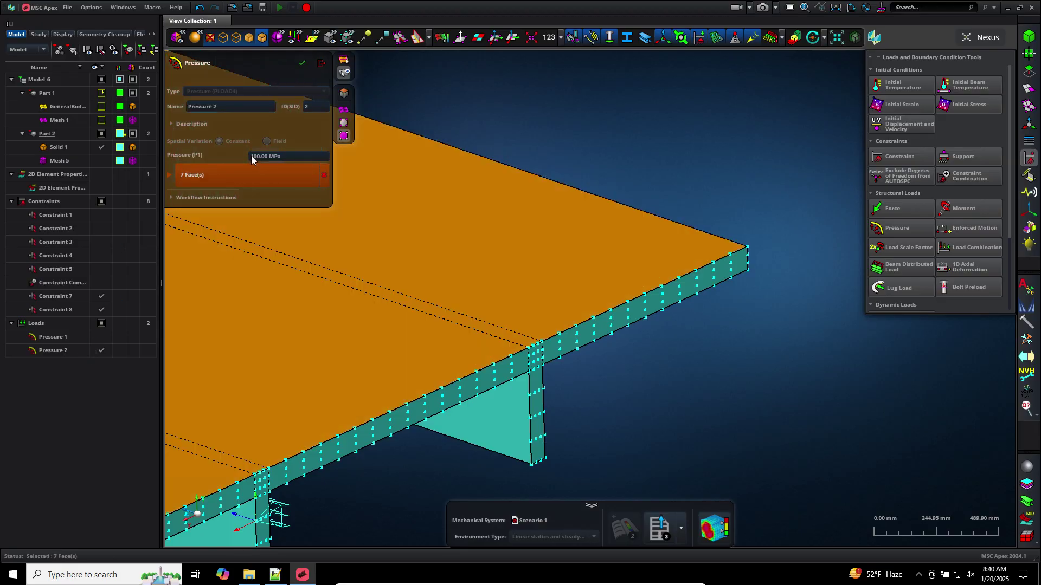
click(251, 156)
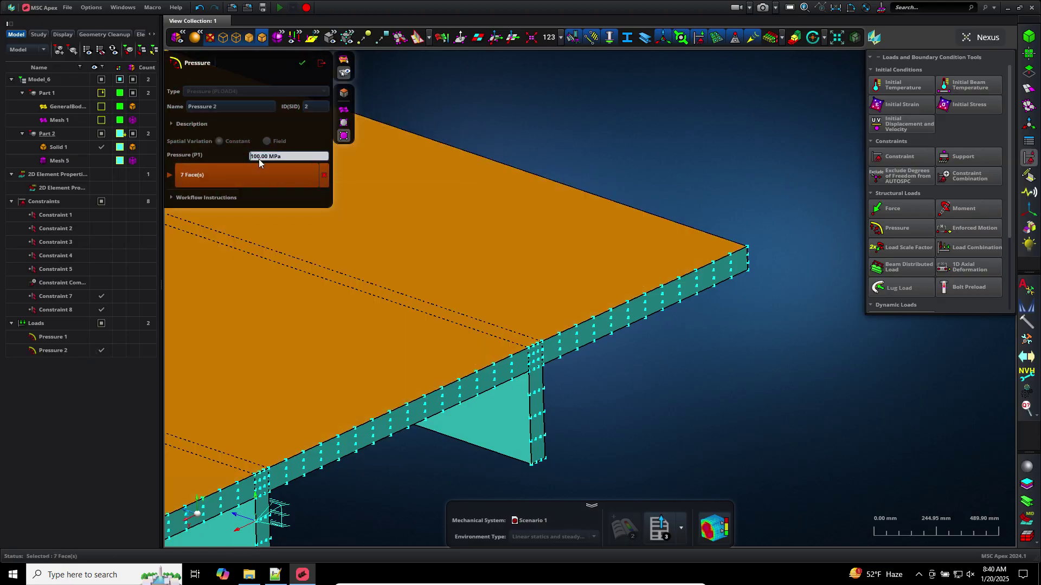
text(-)
key(Return)
click(302, 63)
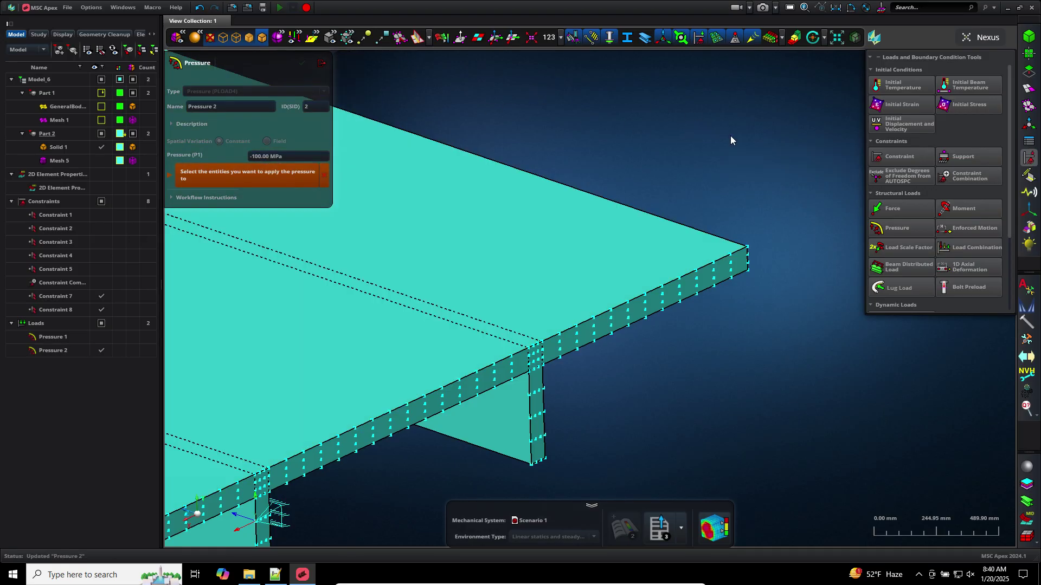
key(f)
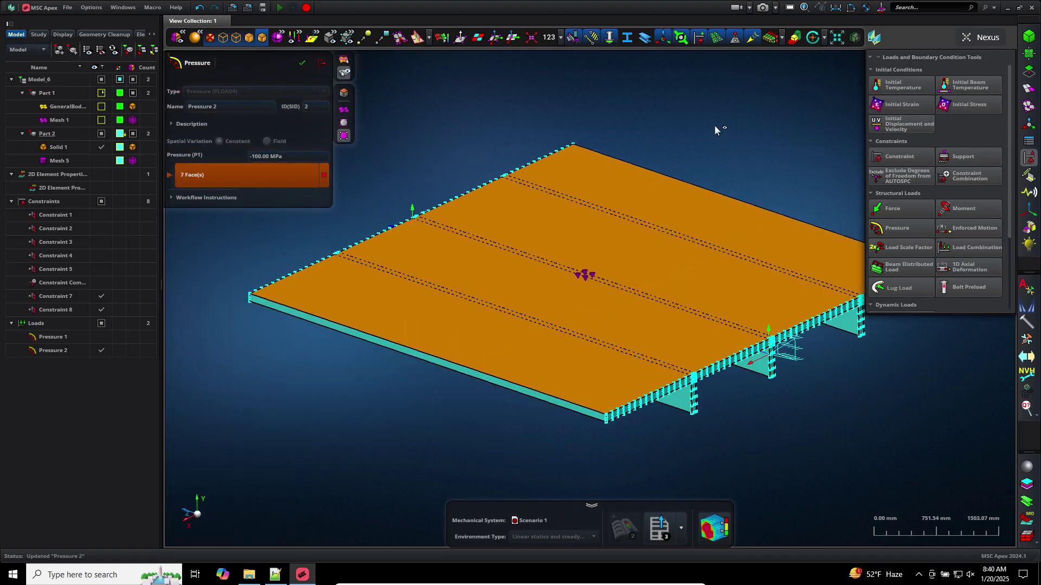
middle_drag(730, 413, 724, 396)
scroll(724, 396, up, 5)
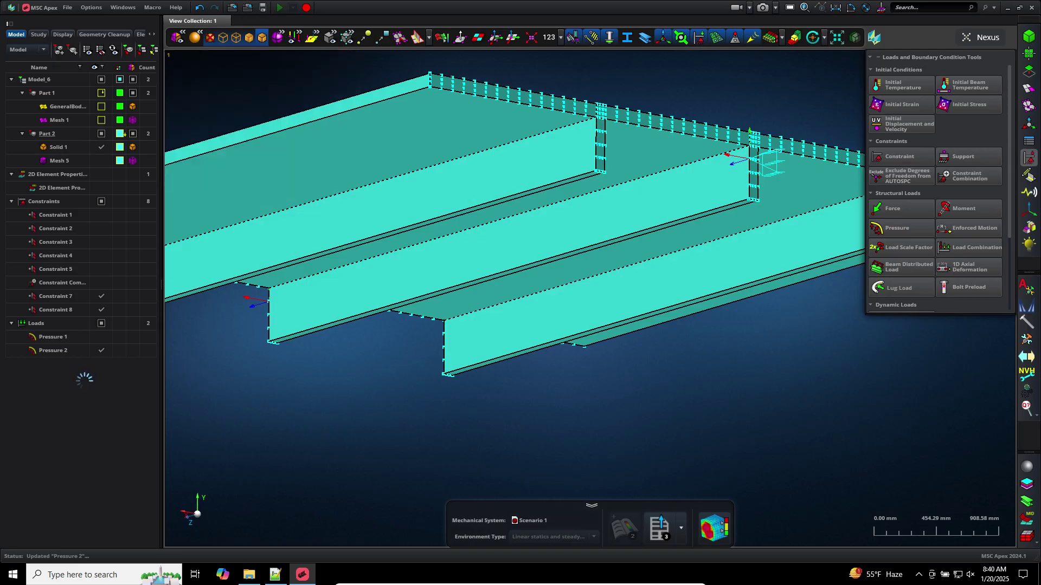
click(322, 63)
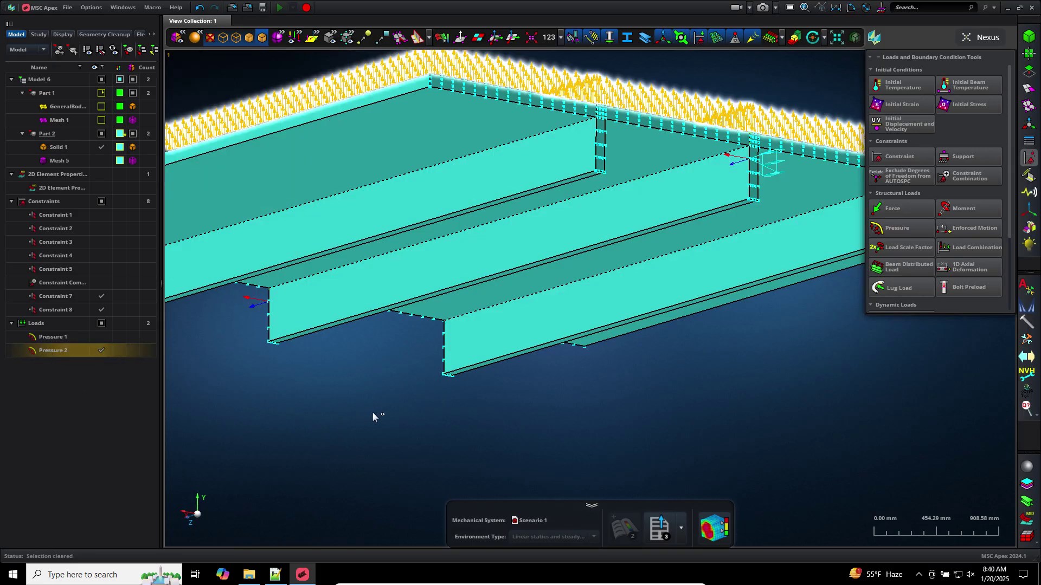
scroll(369, 416, down, 3)
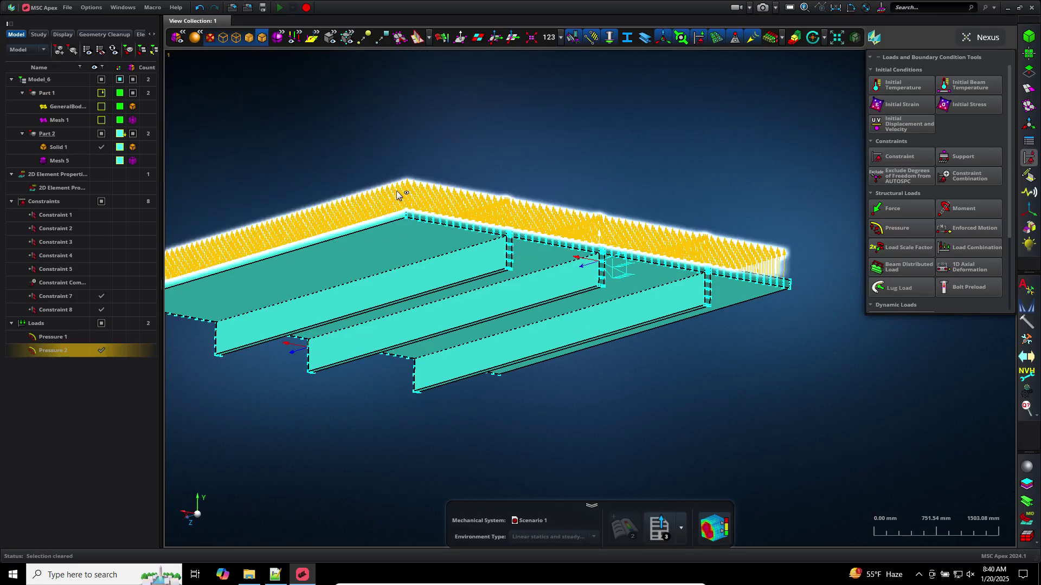
scroll(455, 252, up, 10)
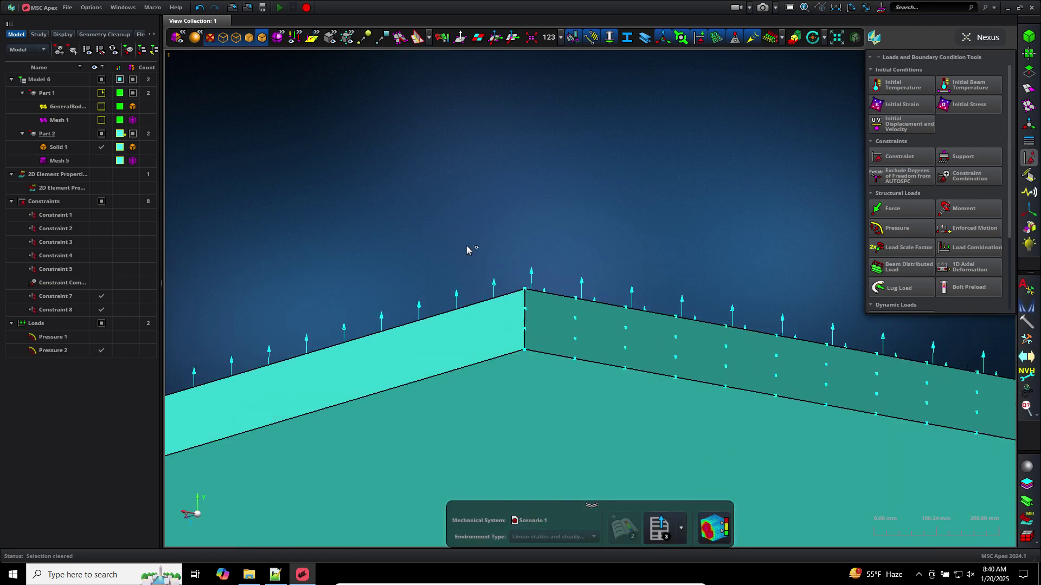
scroll(468, 249, down, 6)
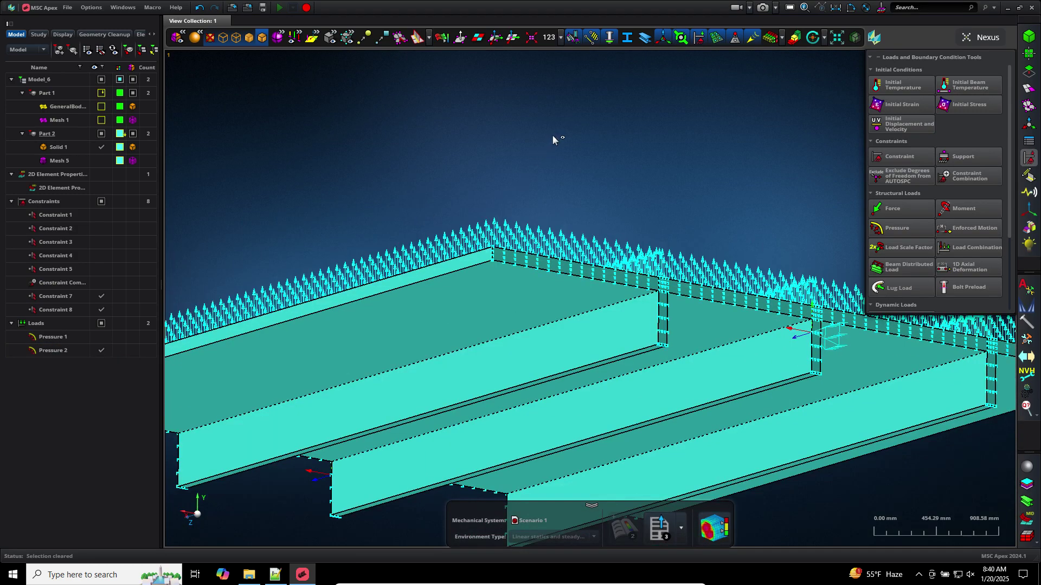
scroll(553, 140, down, 6)
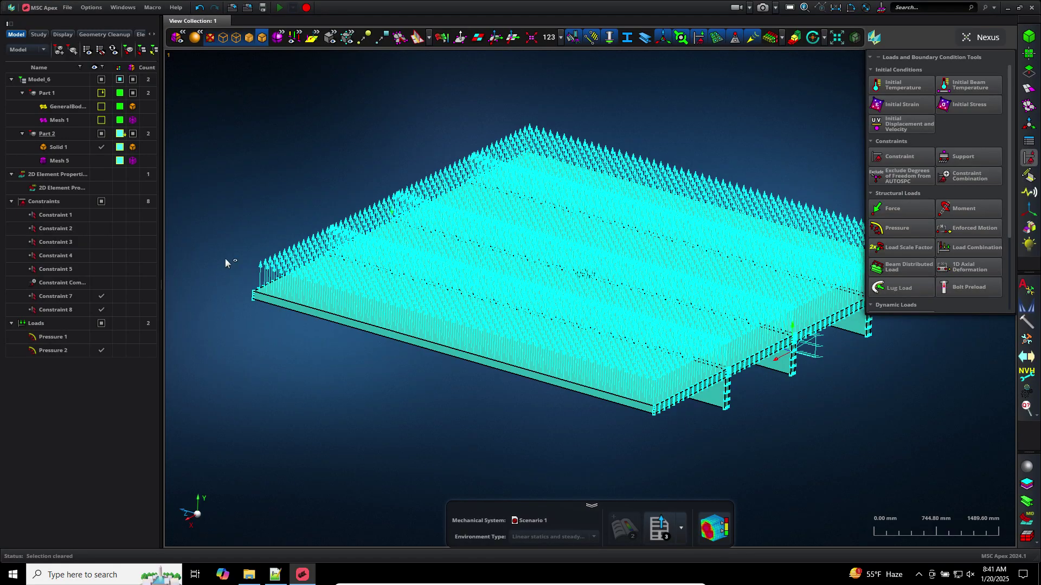
Place Part 2 in the analysis scene as the linear statics system
mouse_move(87, 137)
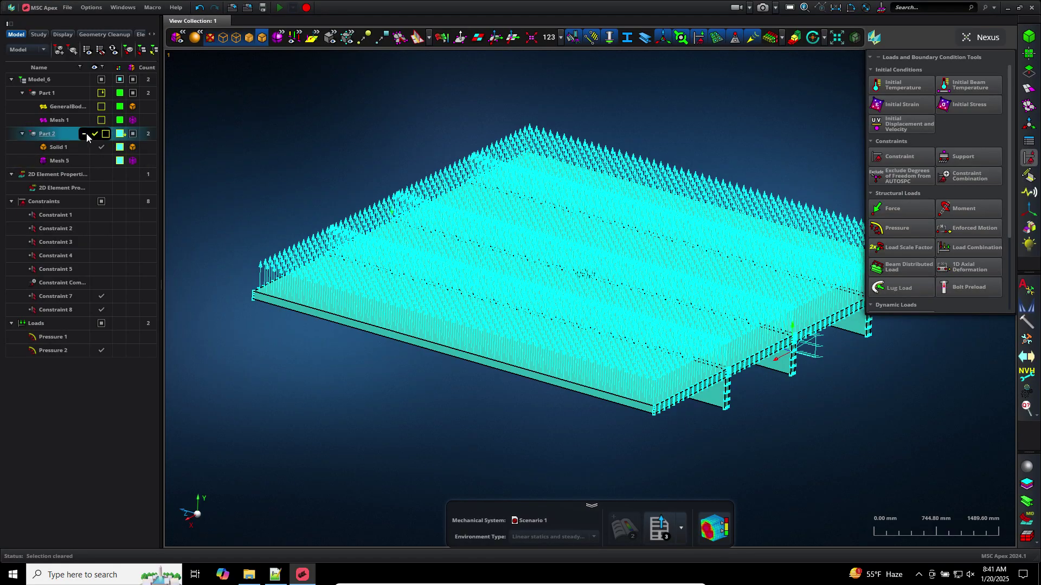
right_click(50, 139)
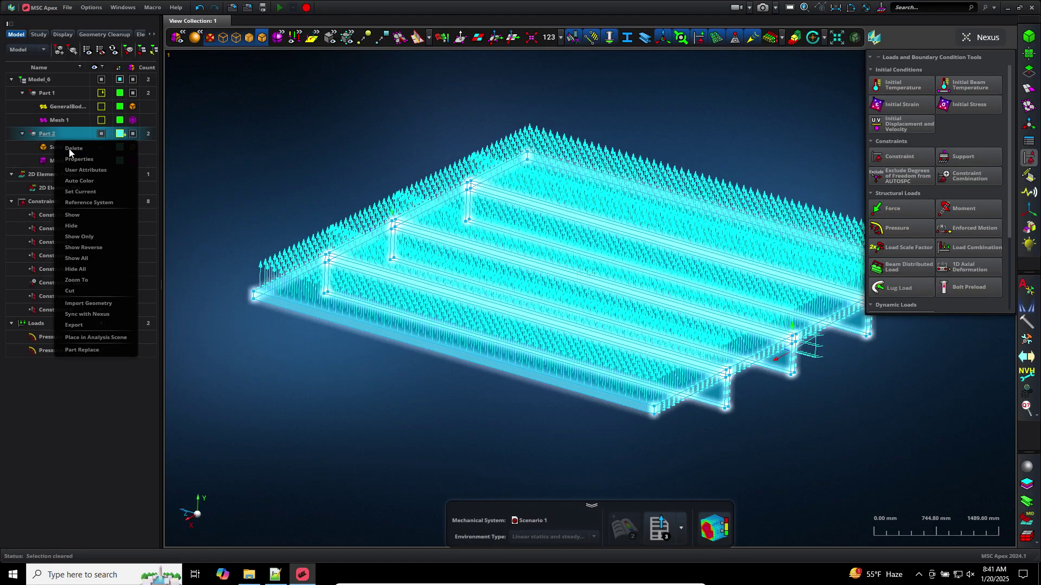
click(94, 337)
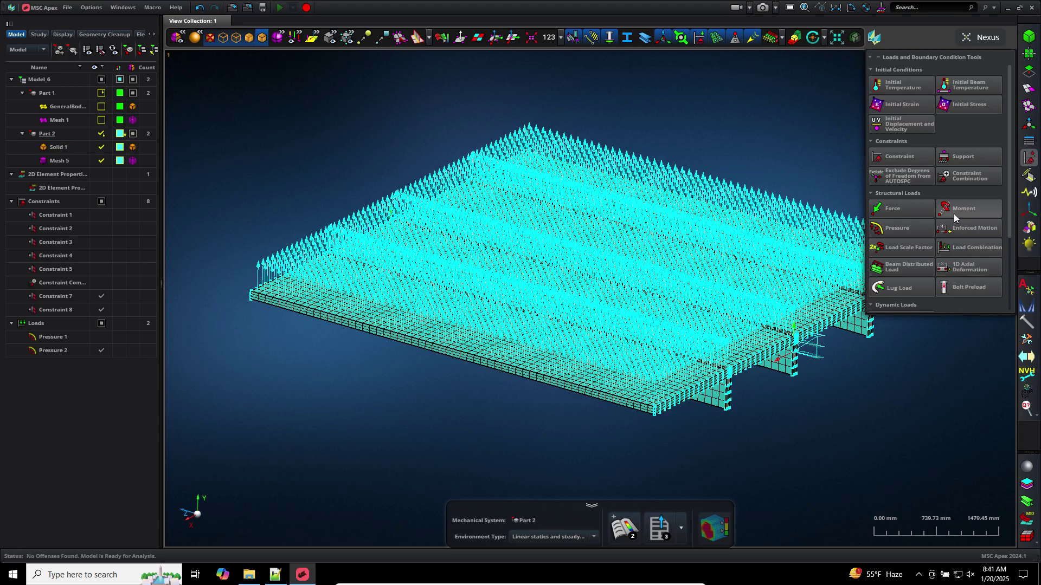
Combine Constraints 7 and 8 into a new constraint combination
mouse_move(974, 180)
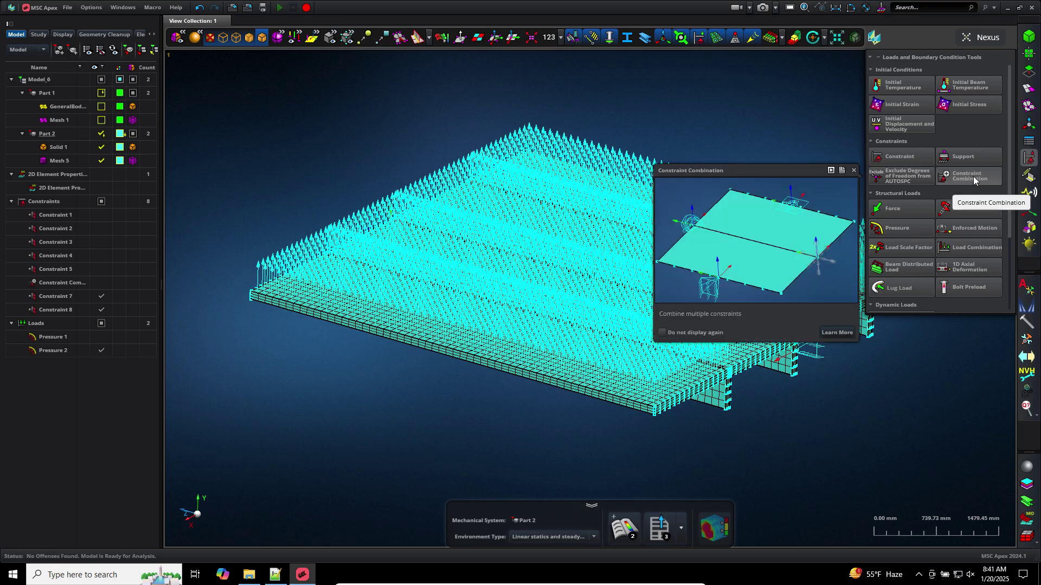
click(974, 180)
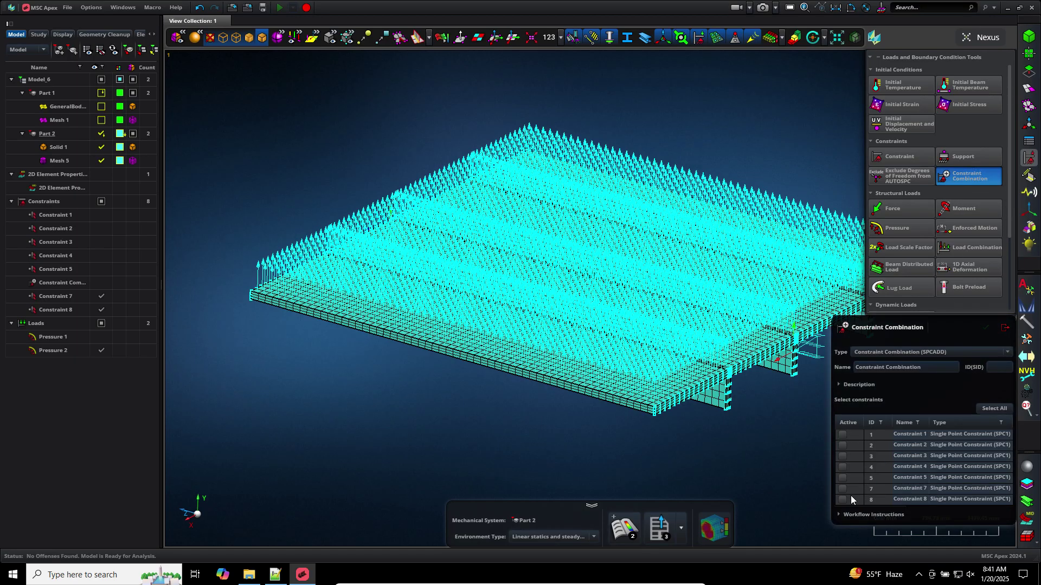
click(843, 489)
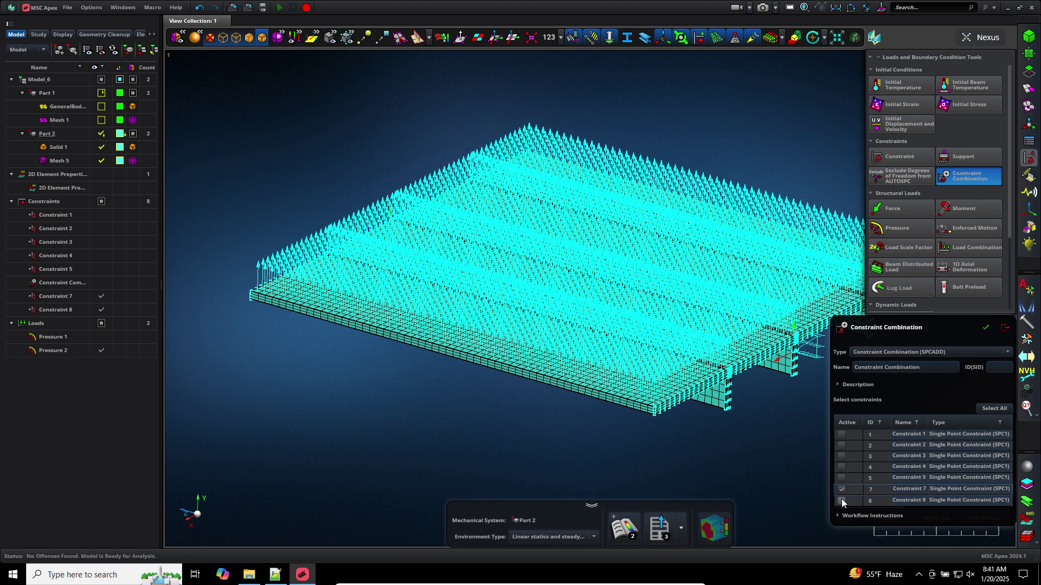
click(982, 327)
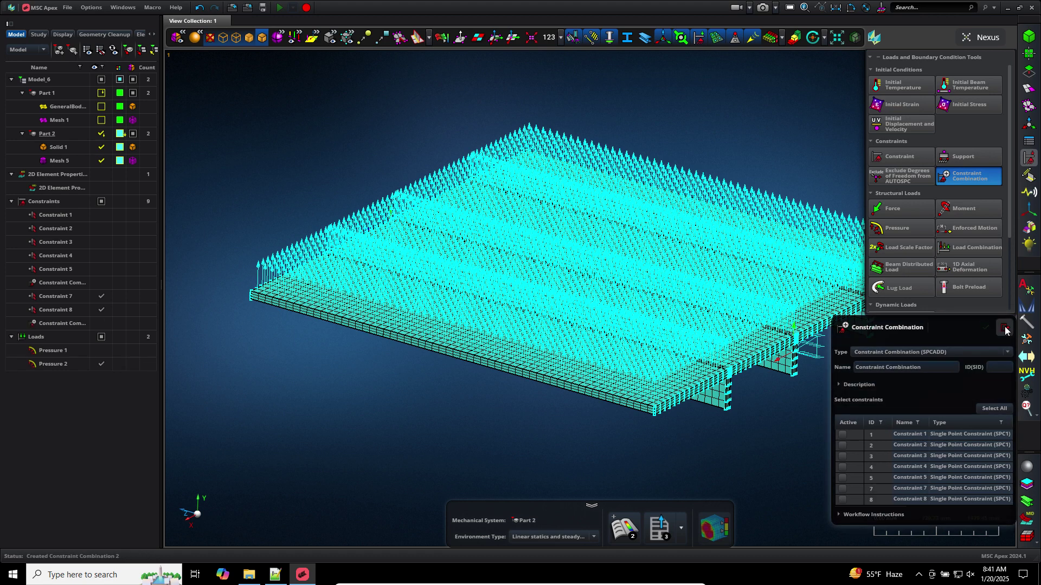
click(1005, 327)
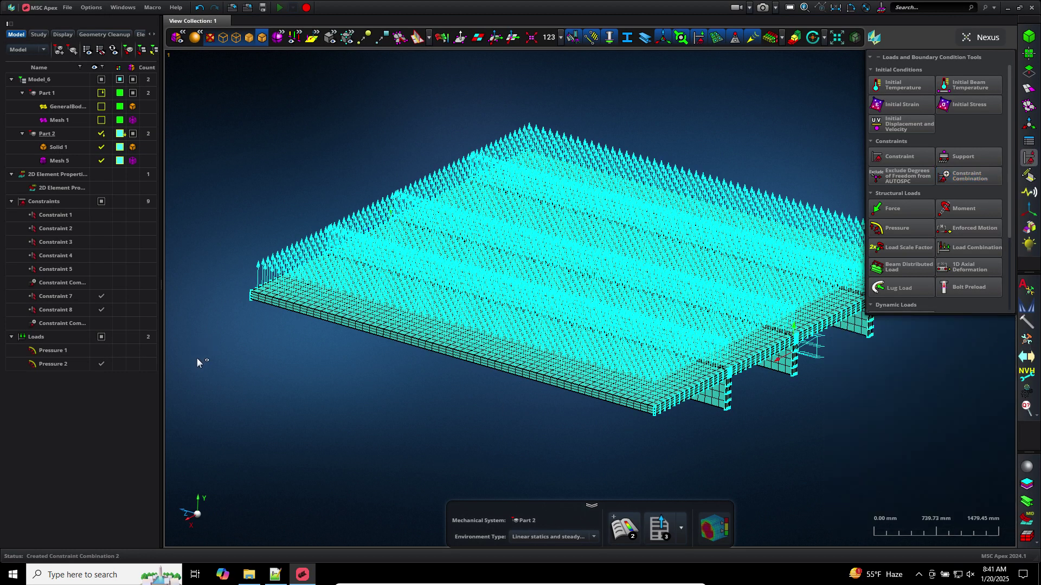
Hide the Pressure 2 arrows and check where the new combination acts
click(102, 364)
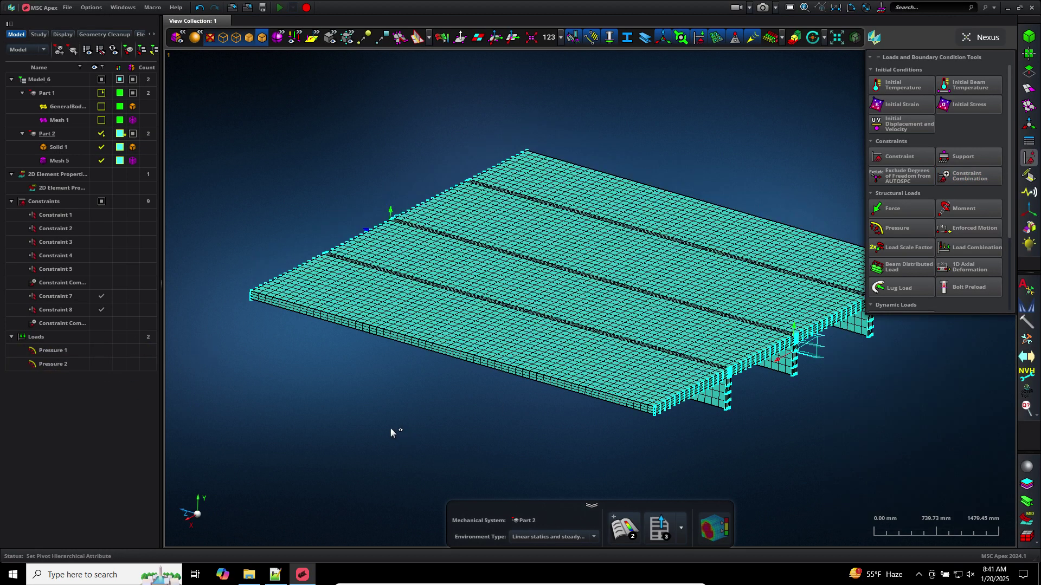
middle_drag(390, 432, 316, 309)
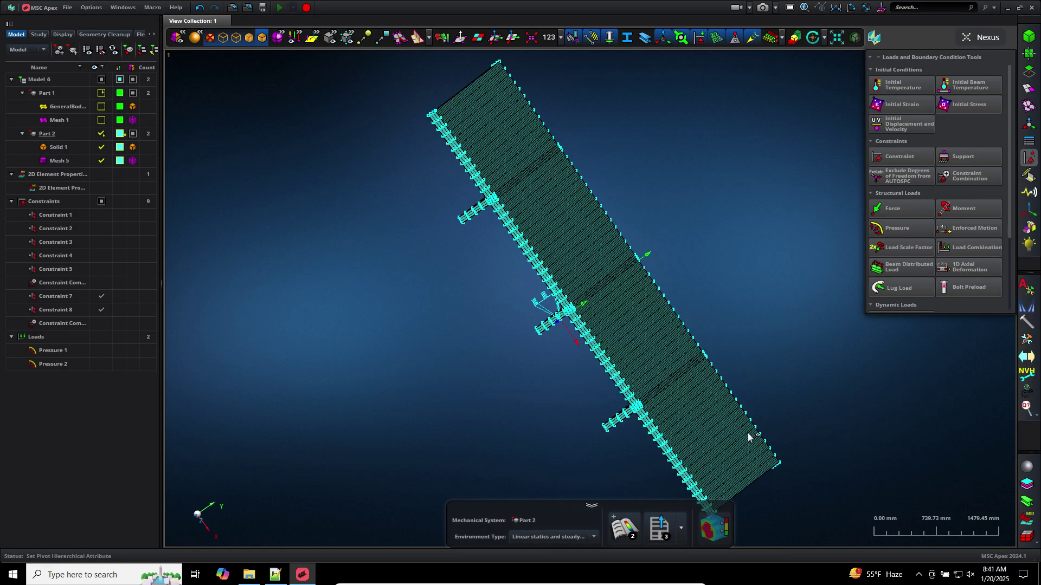
middle_drag(779, 413, 425, 281)
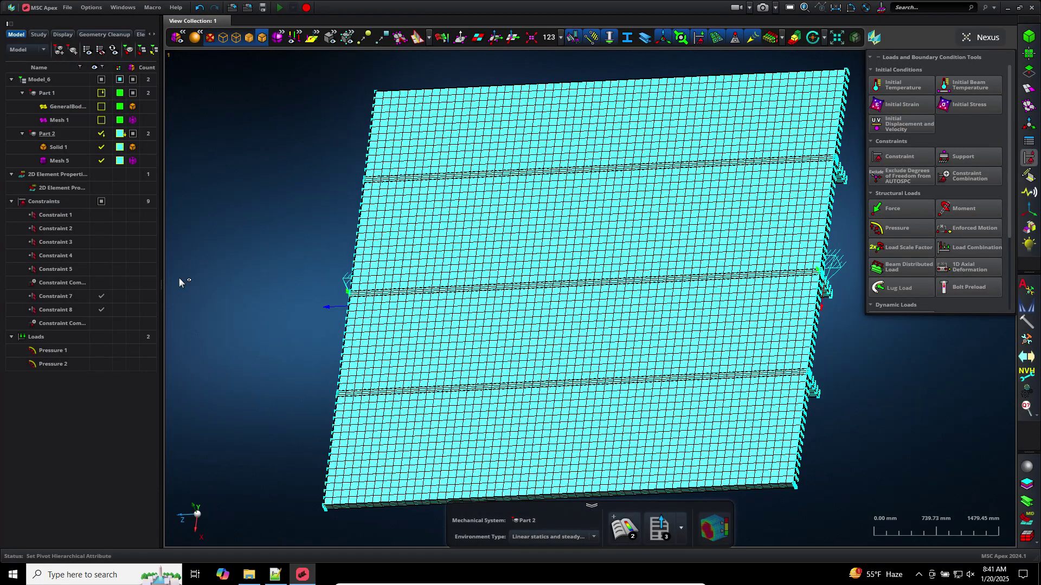
click(64, 323)
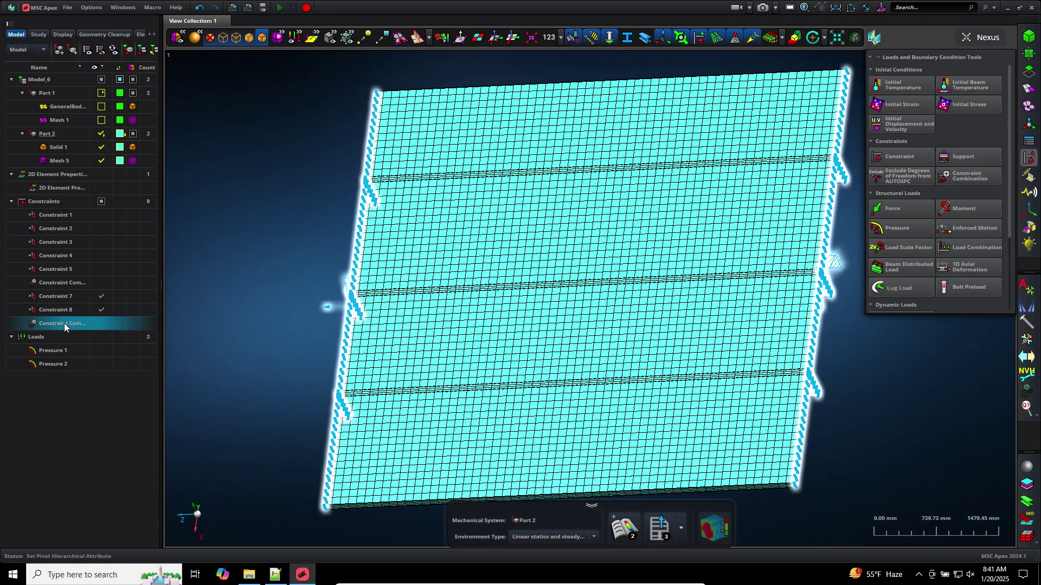
click(67, 326)
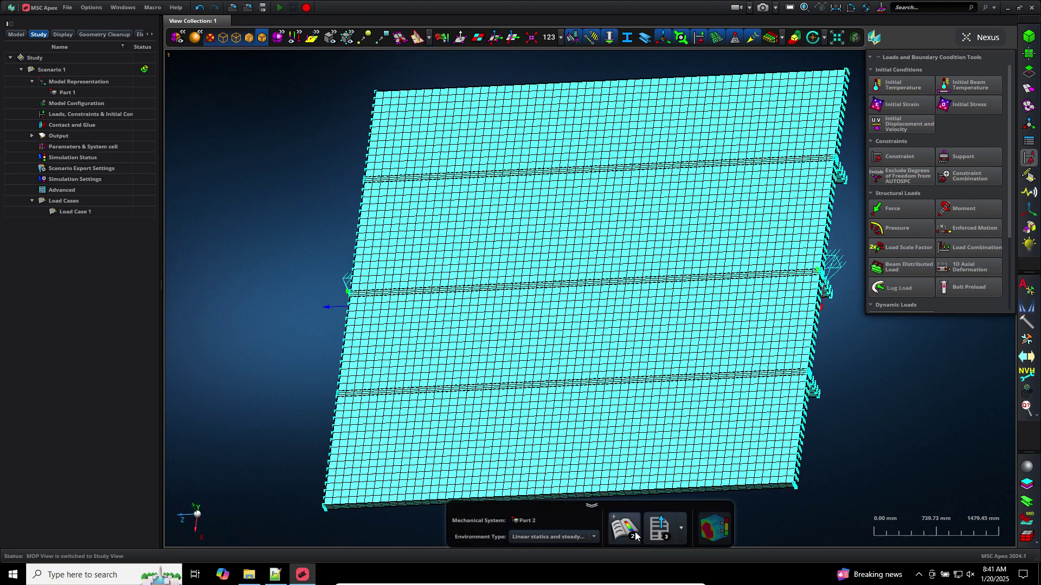
Generate a linear statics Scenario 2 from Part 2 and select it
click(75, 71)
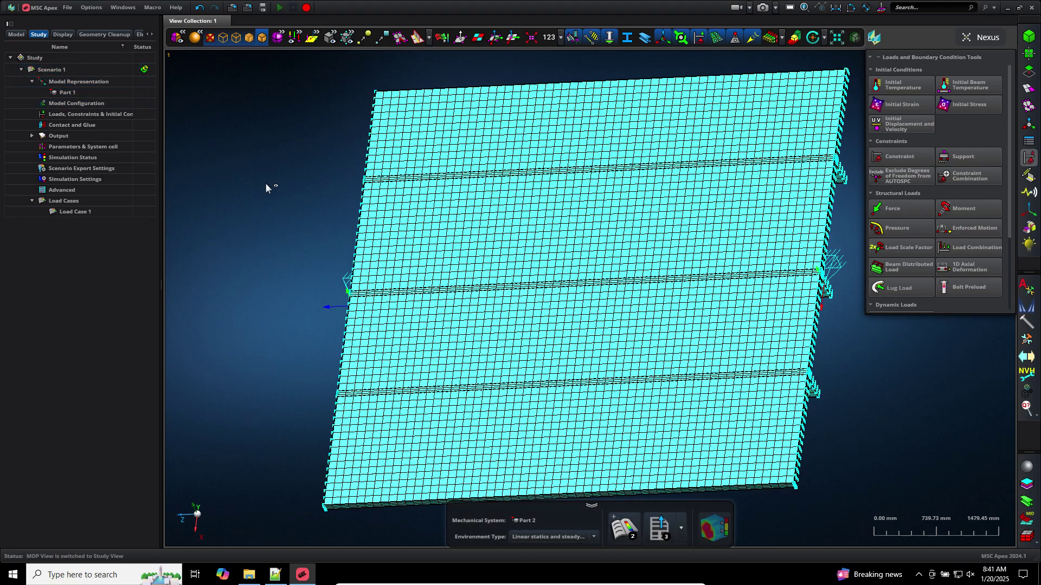
middle_drag(267, 186, 264, 122)
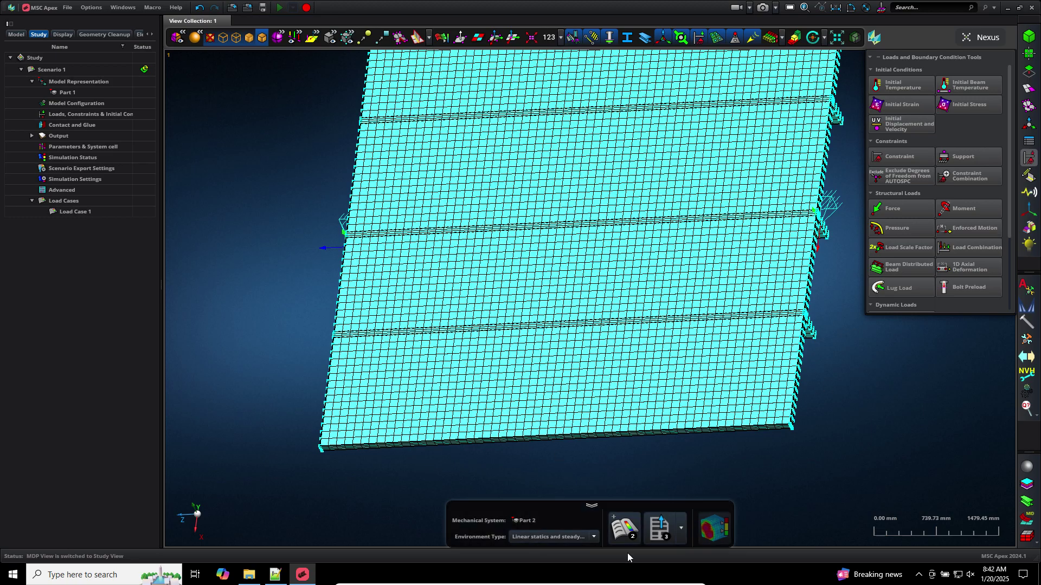
click(593, 538)
click(594, 538)
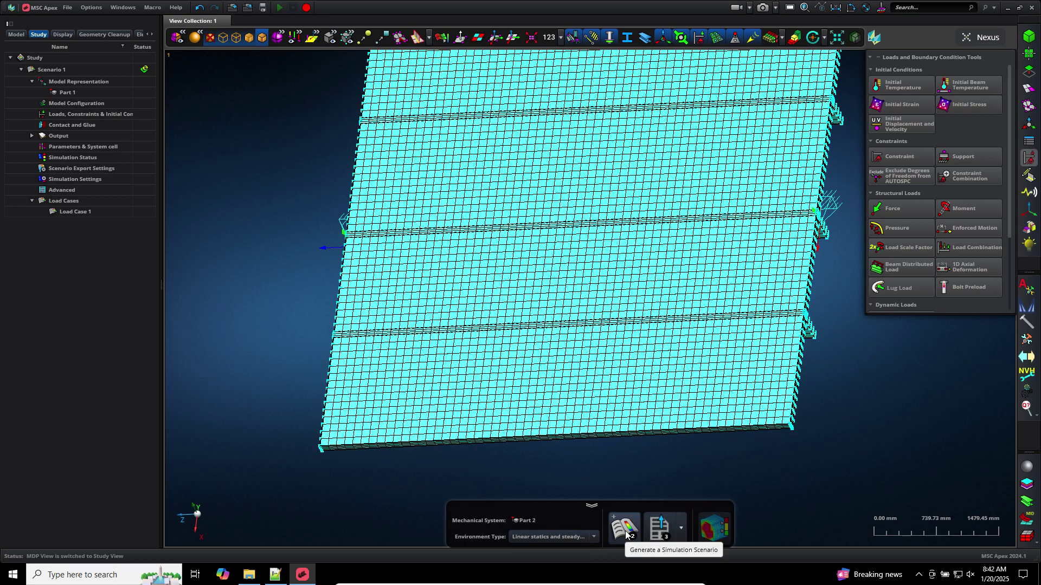
click(626, 534)
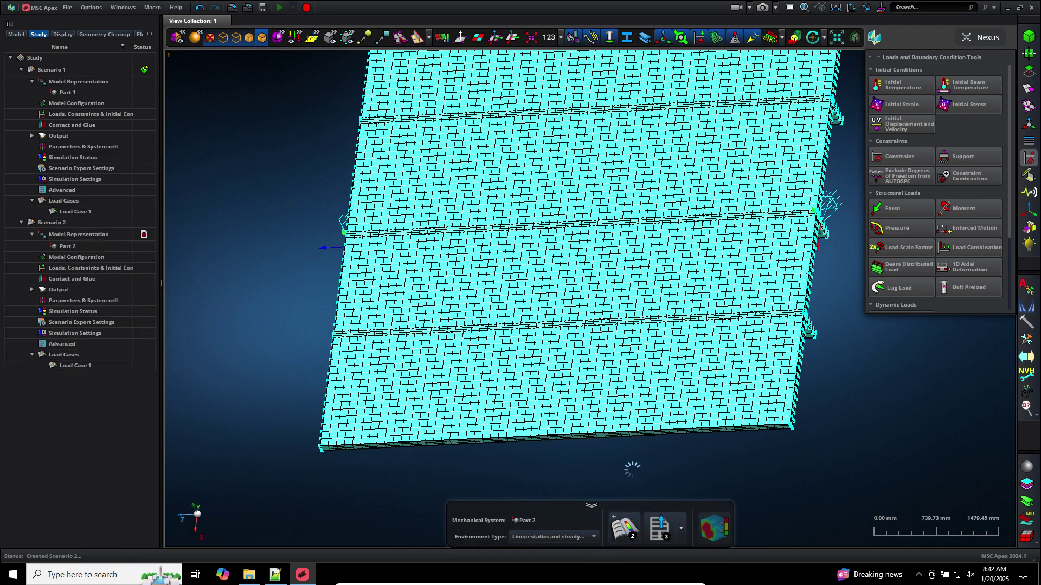
click(58, 226)
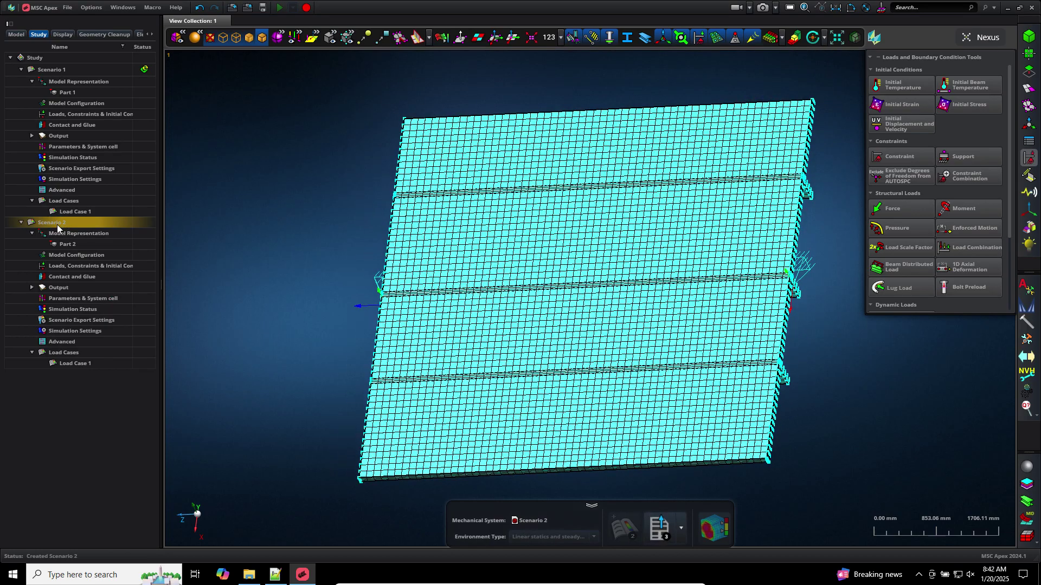
Set Load Case 1 to use Constraint Combination 2 and Pressure 2, dropping Constraint 7
double_click(80, 267)
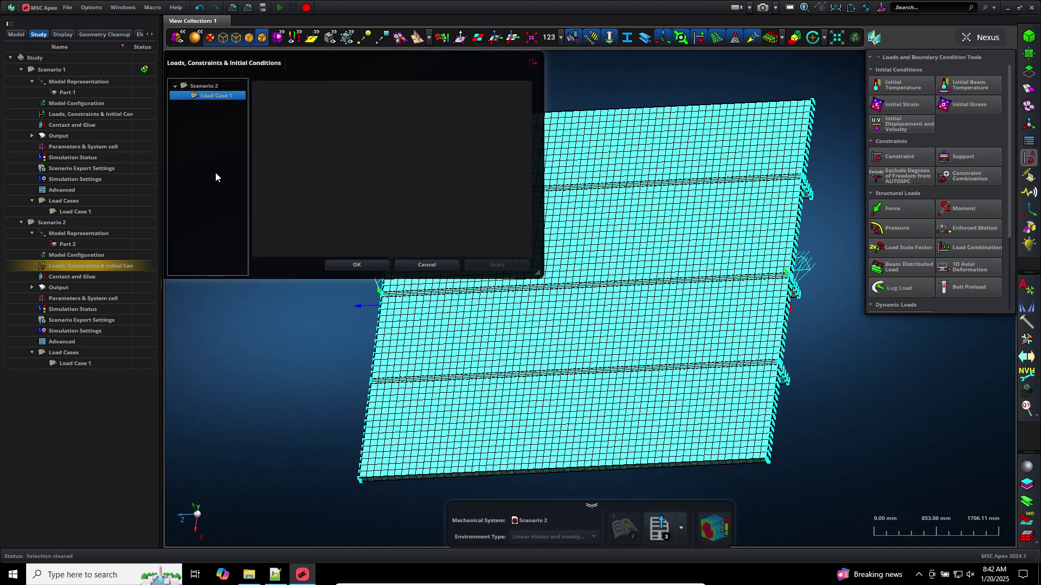
click(260, 88)
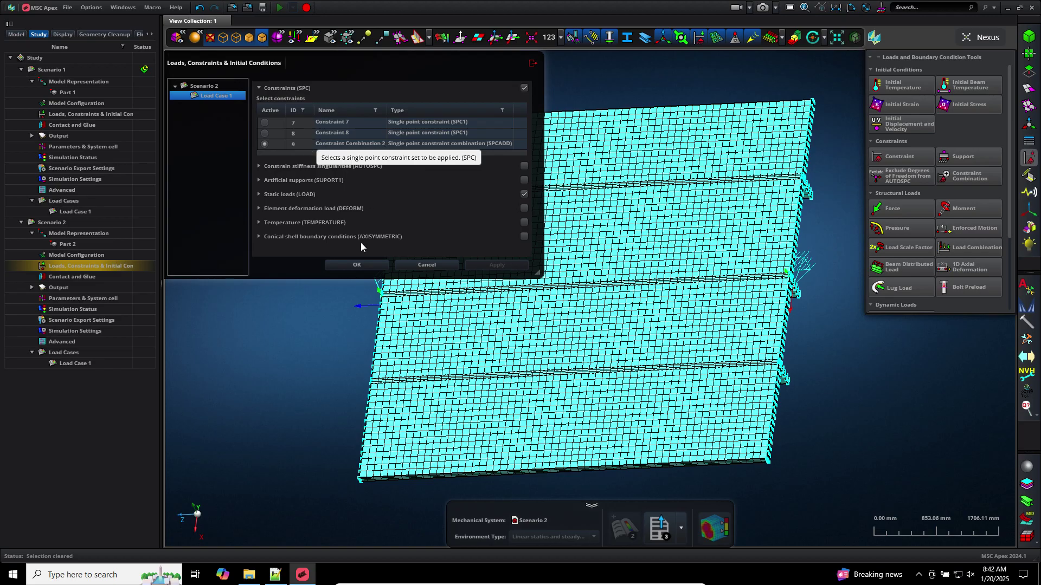
click(259, 194)
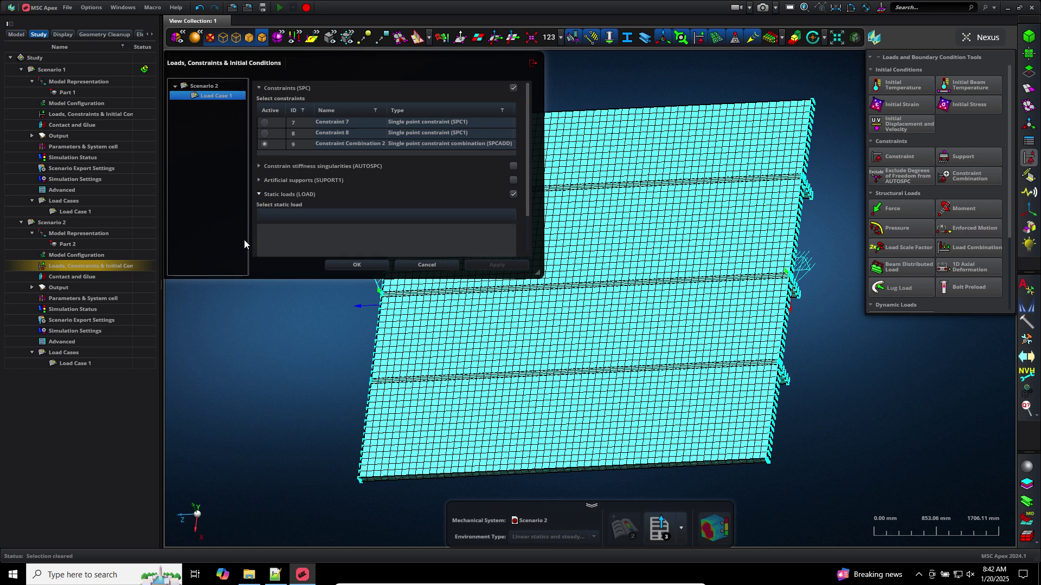
click(357, 268)
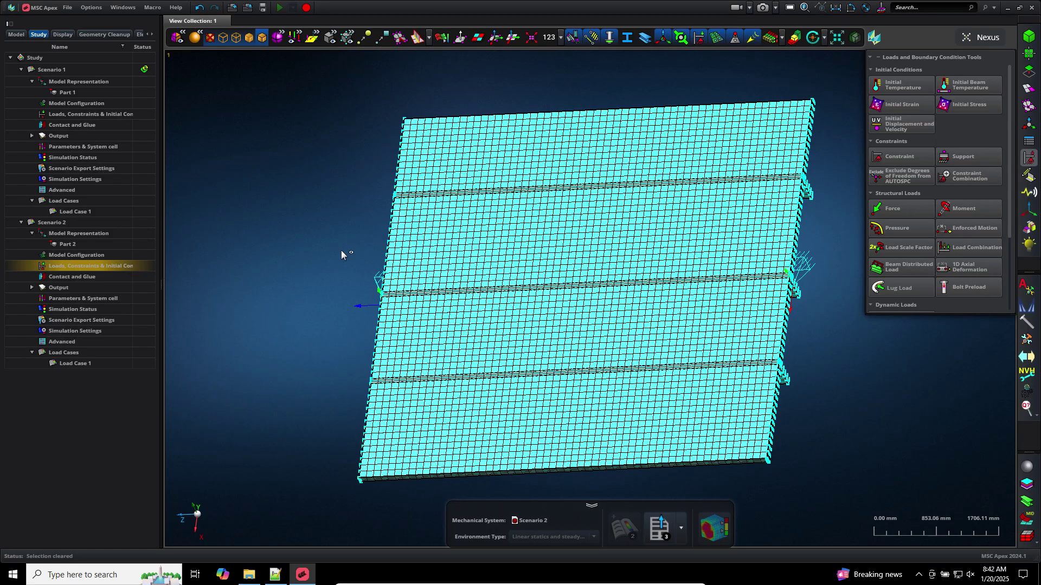
double_click(93, 267)
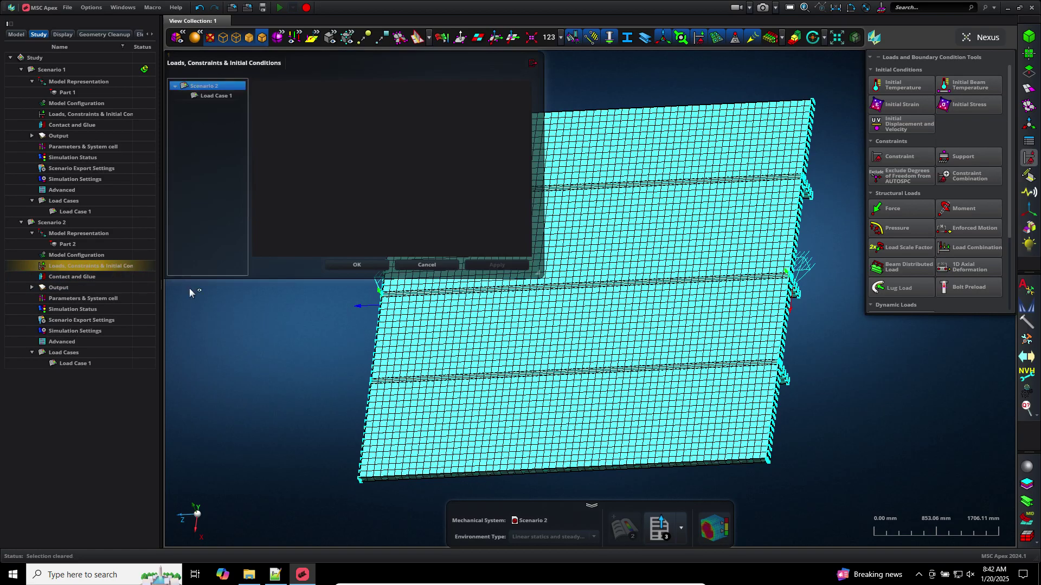
click(216, 99)
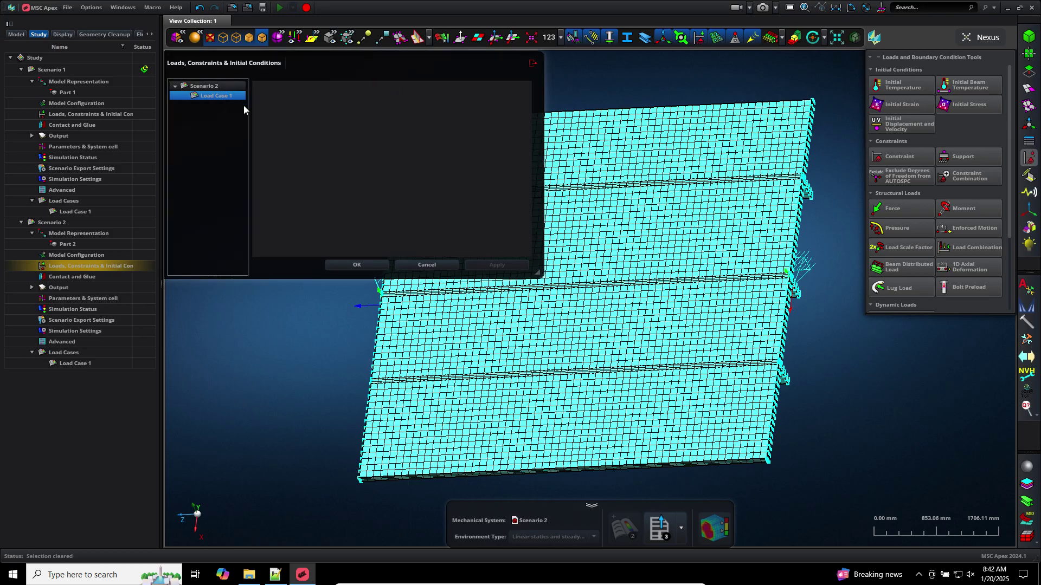
click(259, 88)
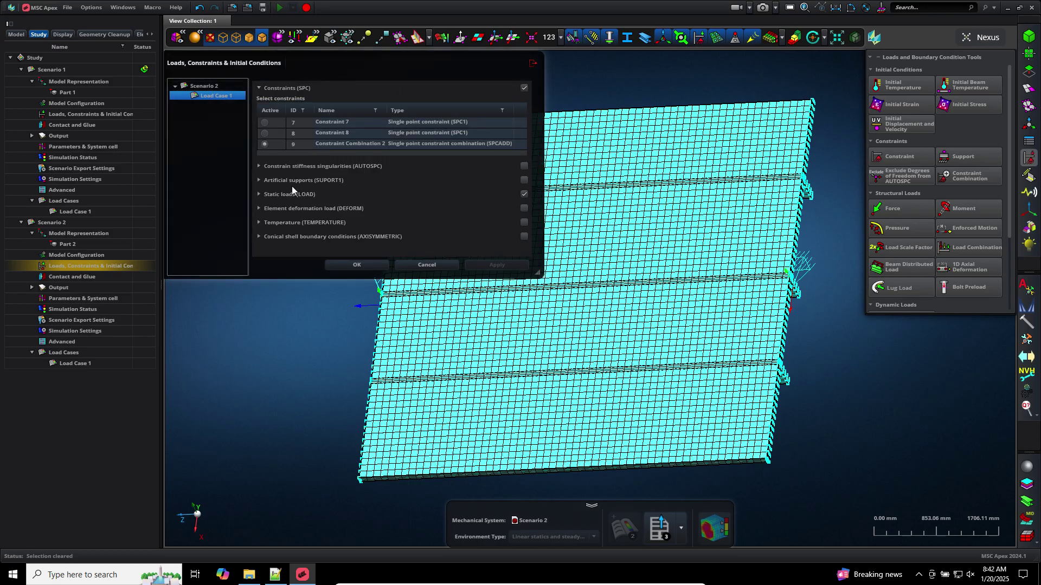
click(258, 194)
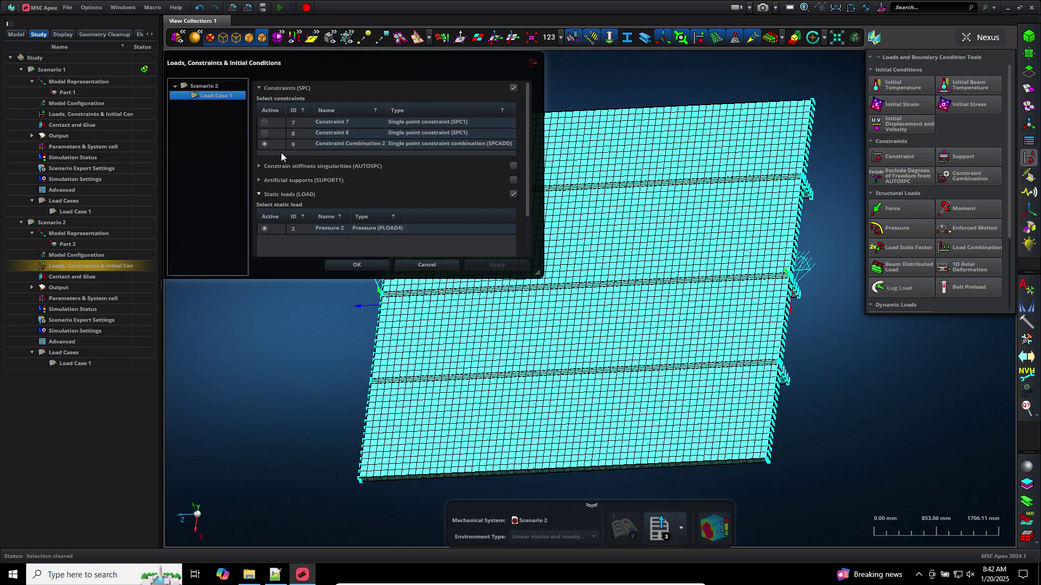
click(265, 122)
click(358, 265)
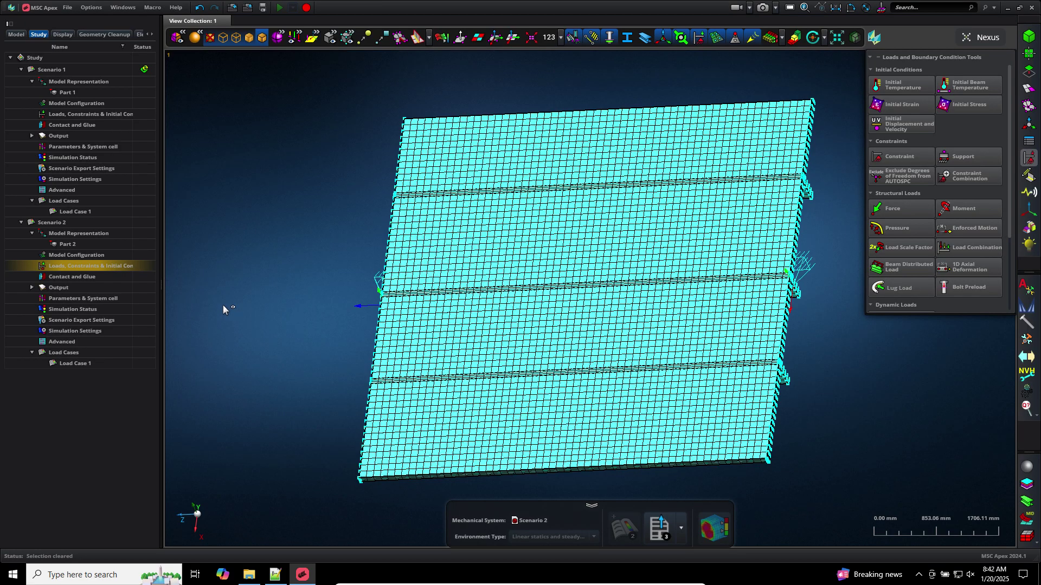
Reopen Load Case 1's settings to verify its constraints and static loads
double_click(130, 265)
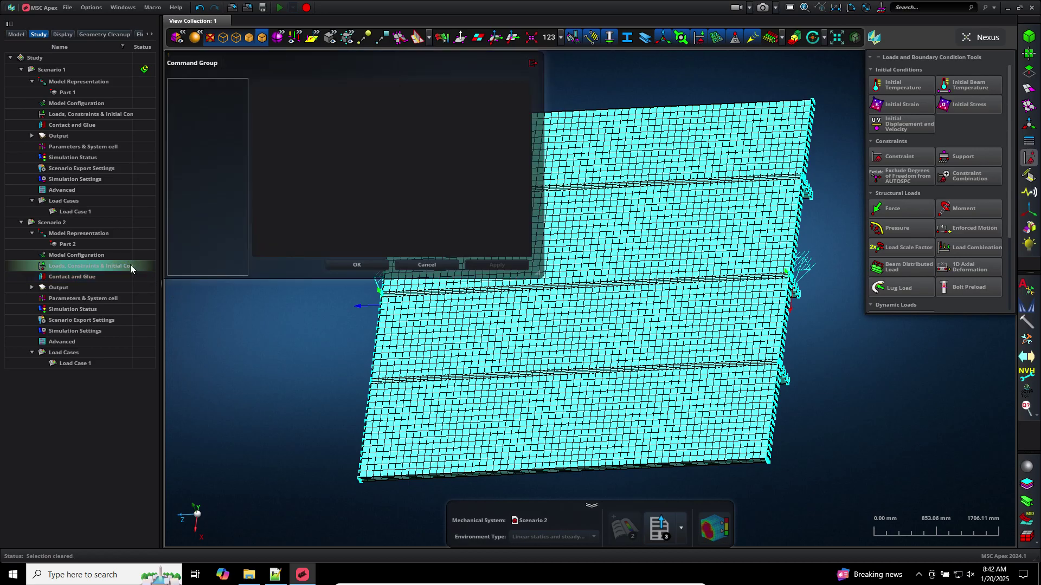
click(207, 97)
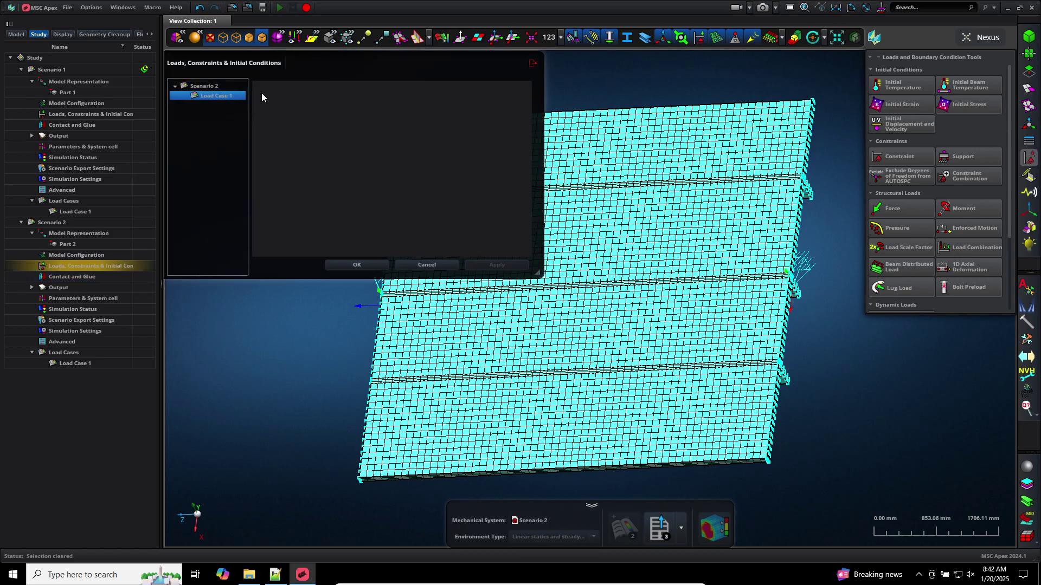
click(259, 88)
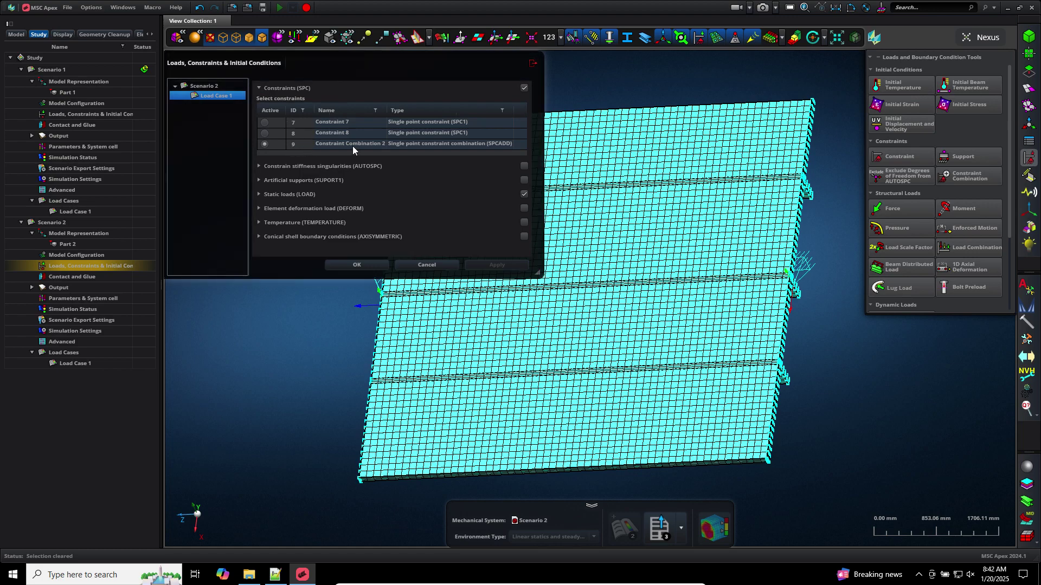
click(274, 195)
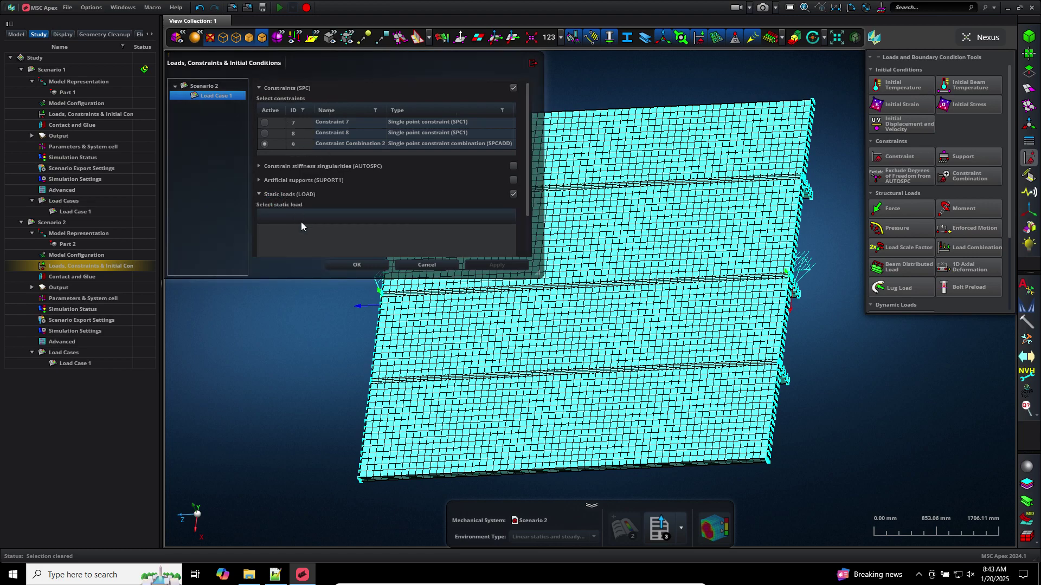
Export Scenario 2 to Nastran as model_c_hex.bdf in Downloads
click(378, 264)
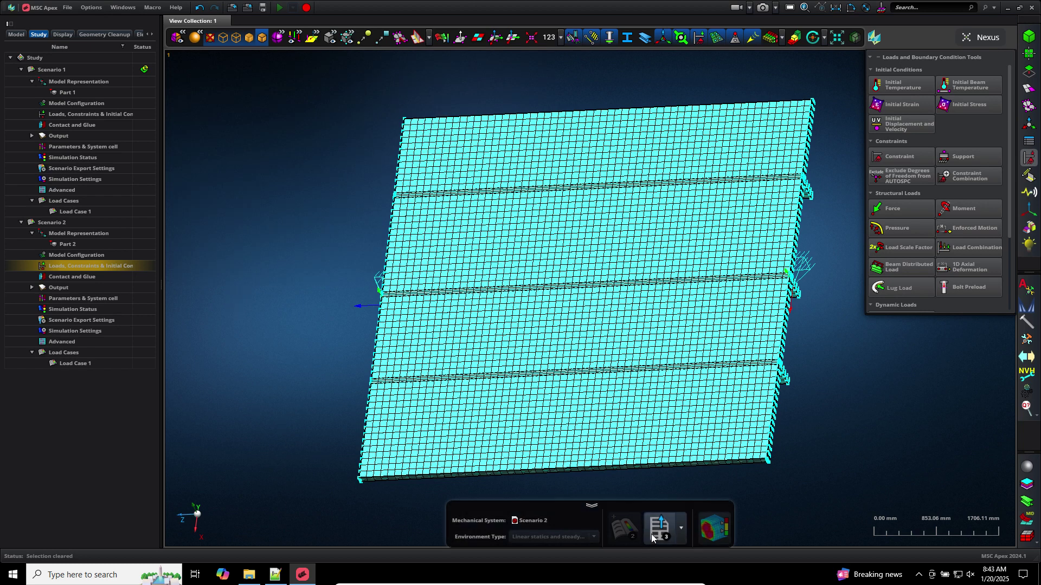
click(682, 533)
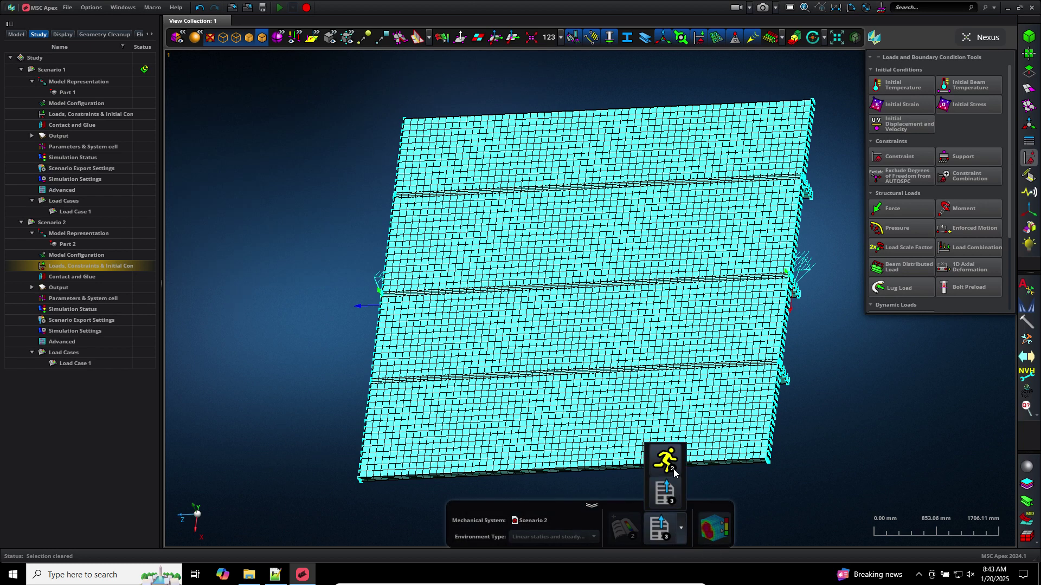
click(666, 533)
click(667, 534)
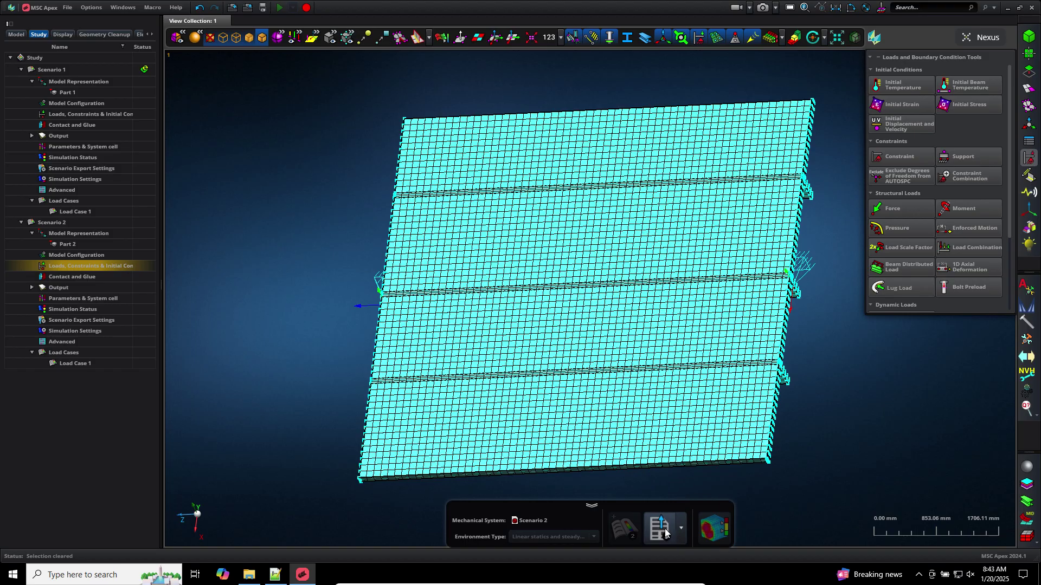
click(586, 214)
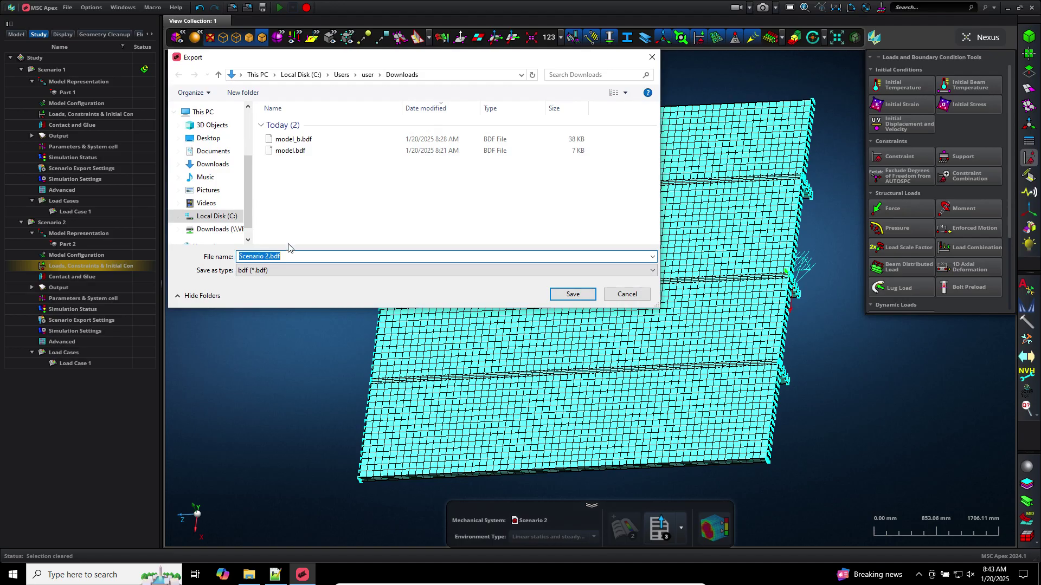
text(model_c_hex)
key(Return)
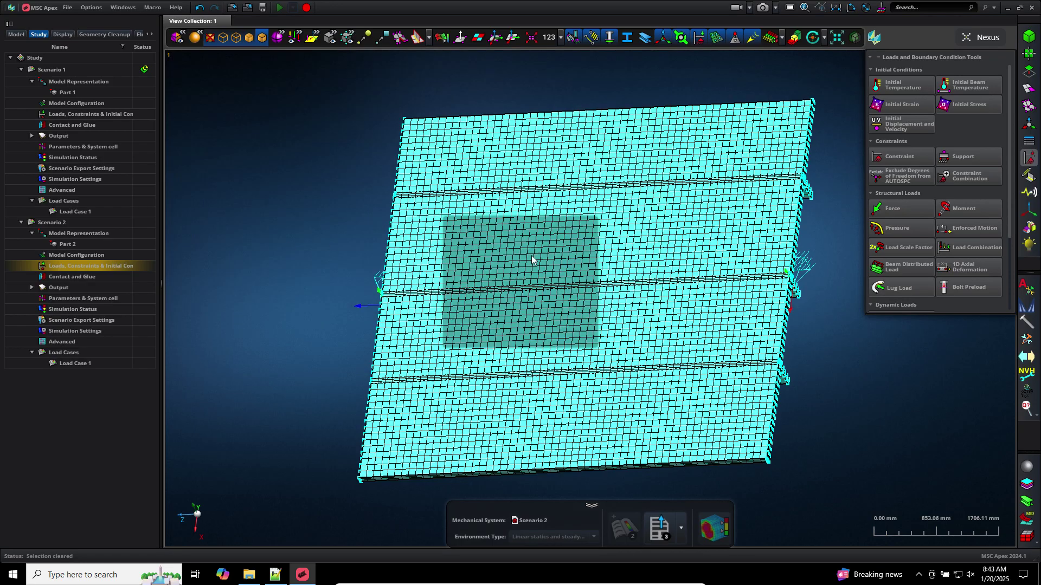
click(478, 375)
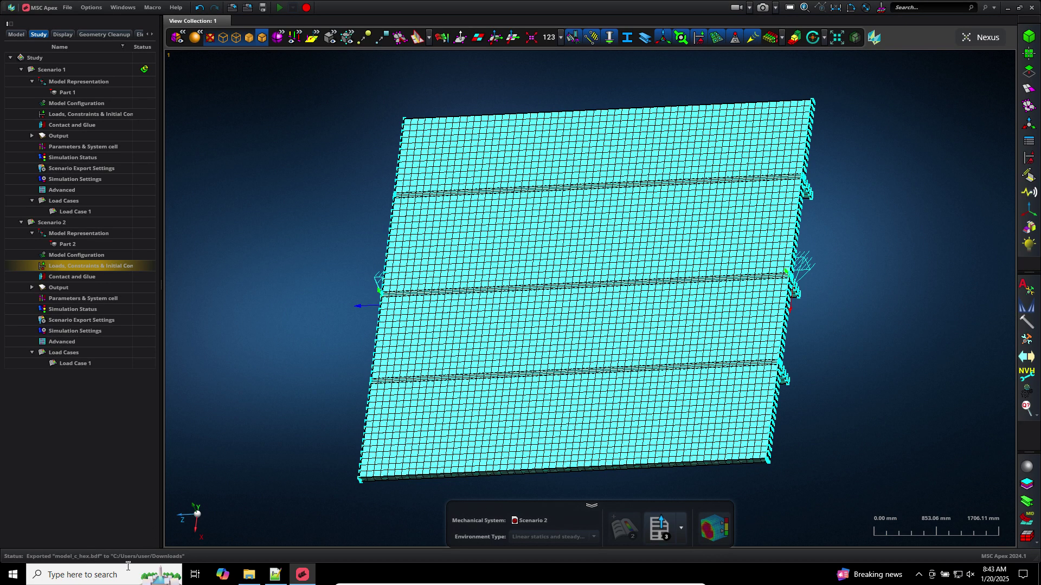
Run model_c_hex.bdf in MSC Nastran 2024.1 and check its outputs in Downloads
click(1038, 574)
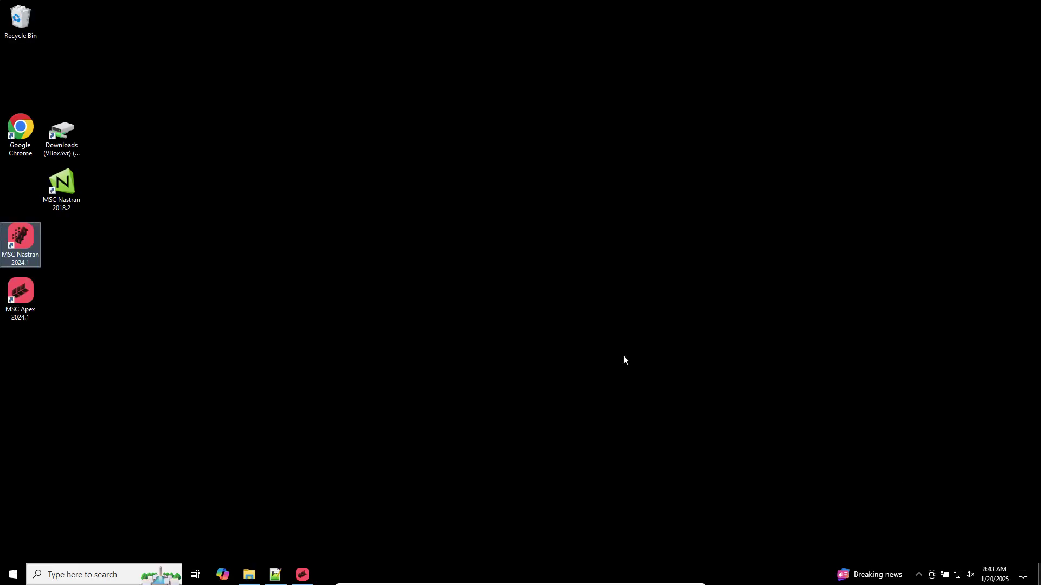
double_click(22, 238)
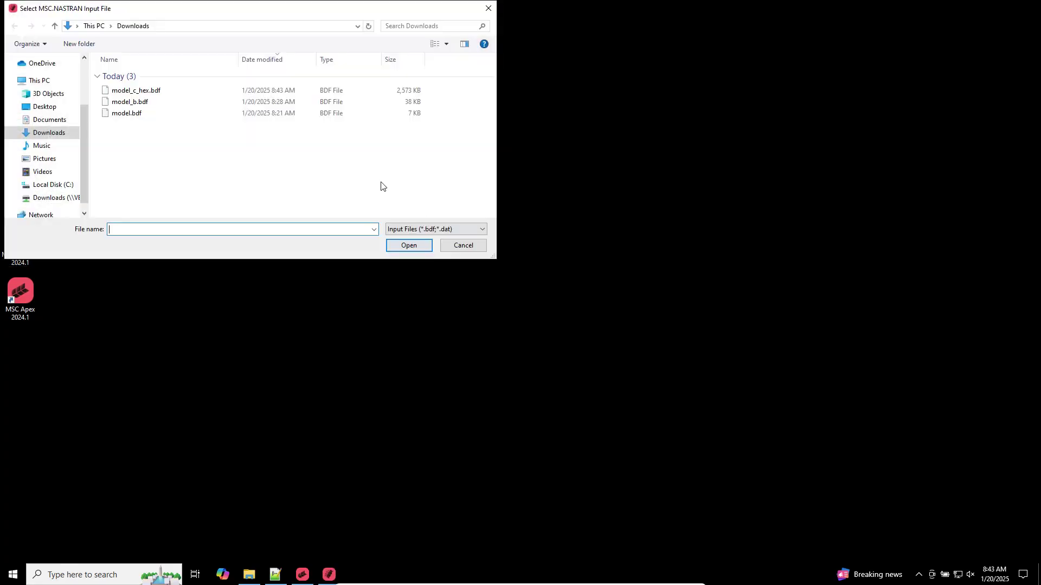
double_click(136, 90)
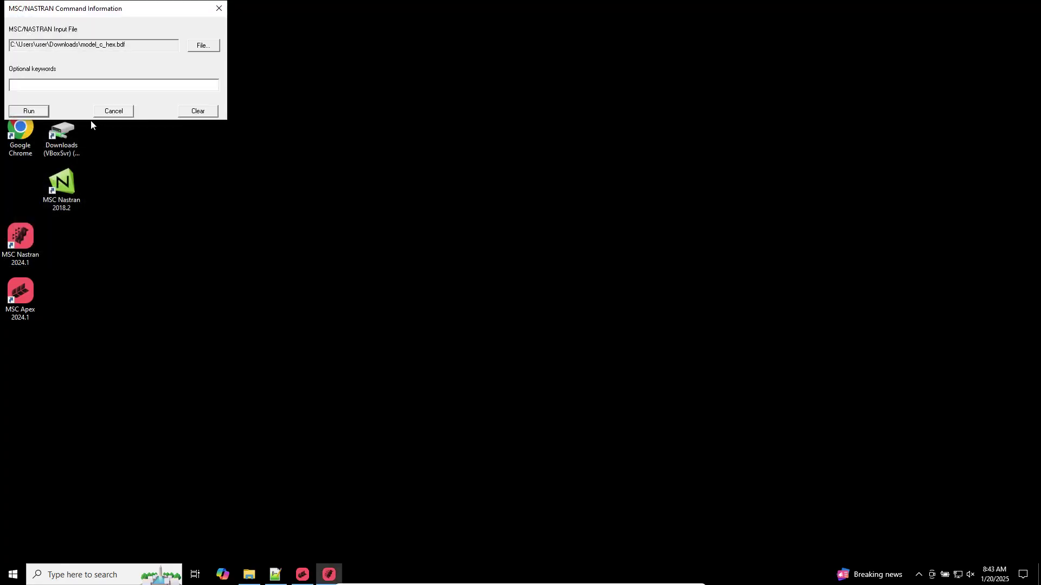
click(30, 110)
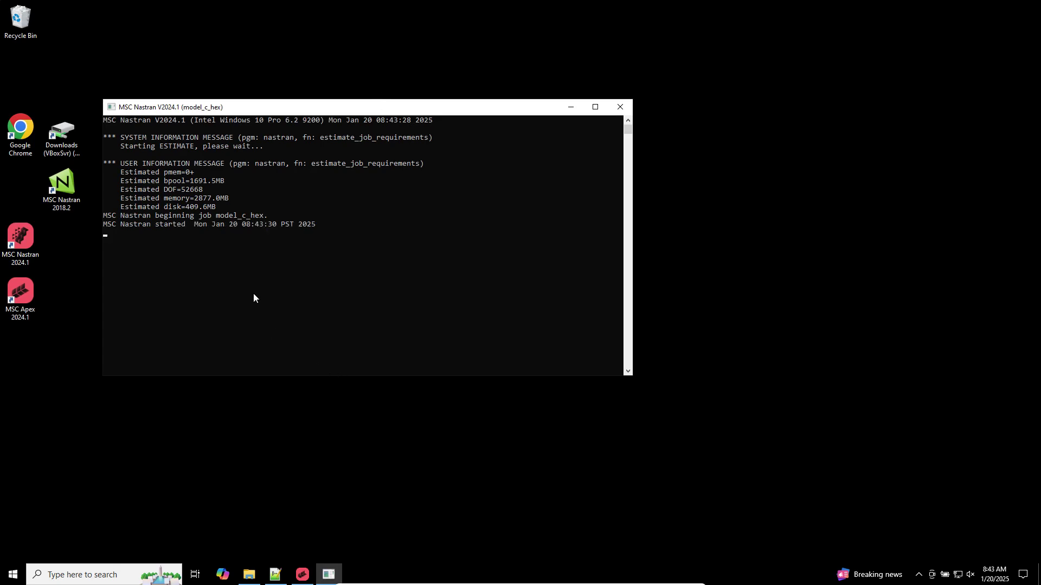
click(249, 573)
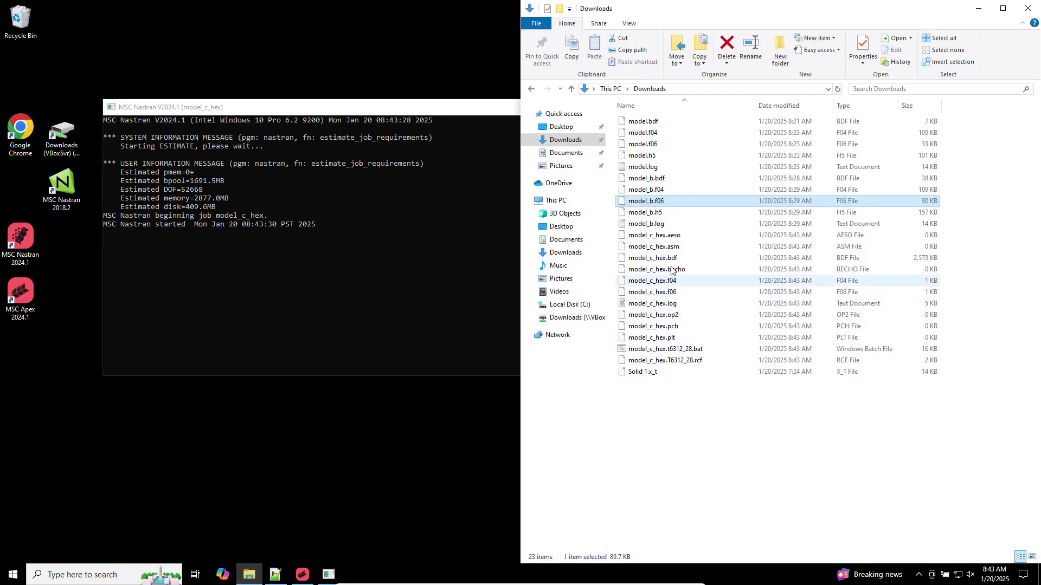
Open model_c_hex.bdf in Notepad++ with the file filling the editor width
right_click(659, 238)
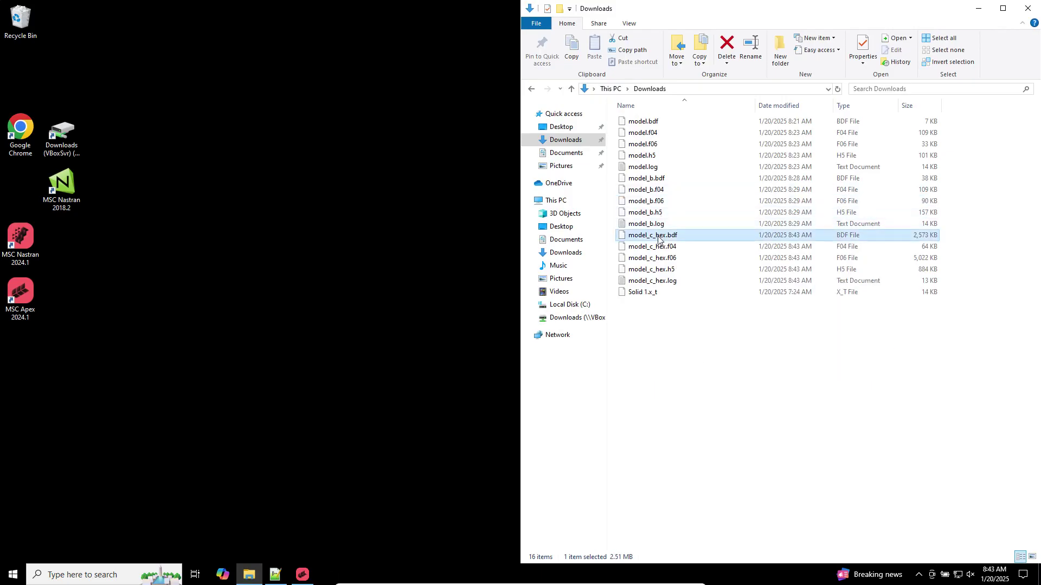
click(695, 268)
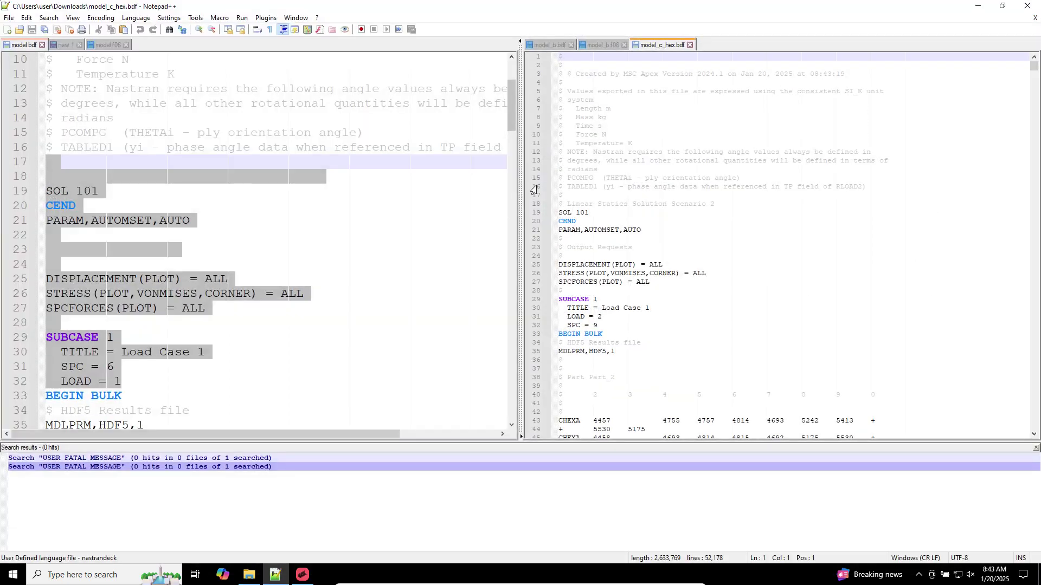
drag(520, 98, 78, 129)
Check the case control: SOL 101, output requests, and SUBCASE 1 with LOAD = 2, SPC = 9
click(86, 227)
scroll(83, 194, down, 2)
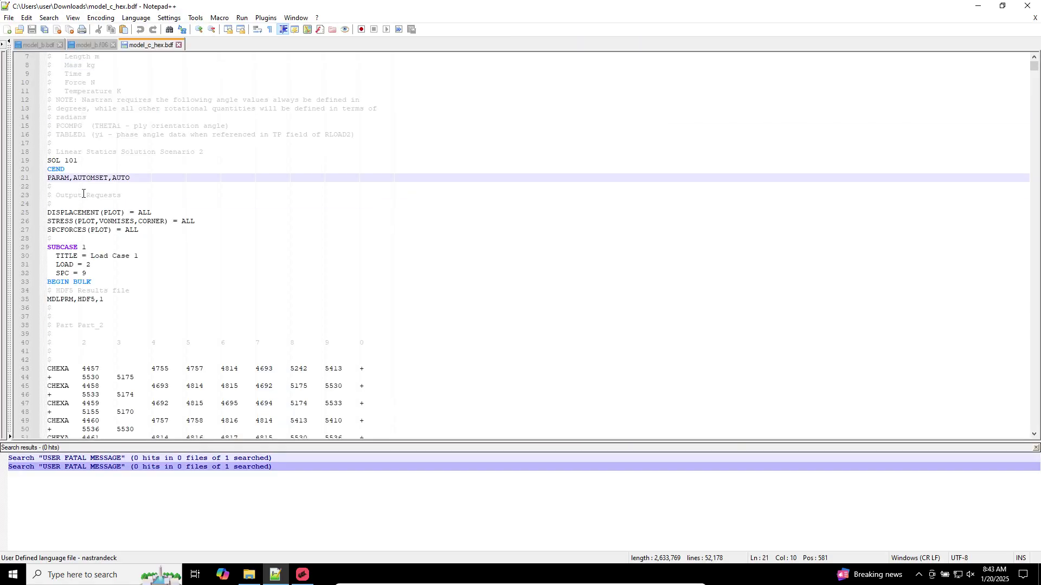
ctrl+scroll(82, 197, up, 3)
triple_click(86, 208)
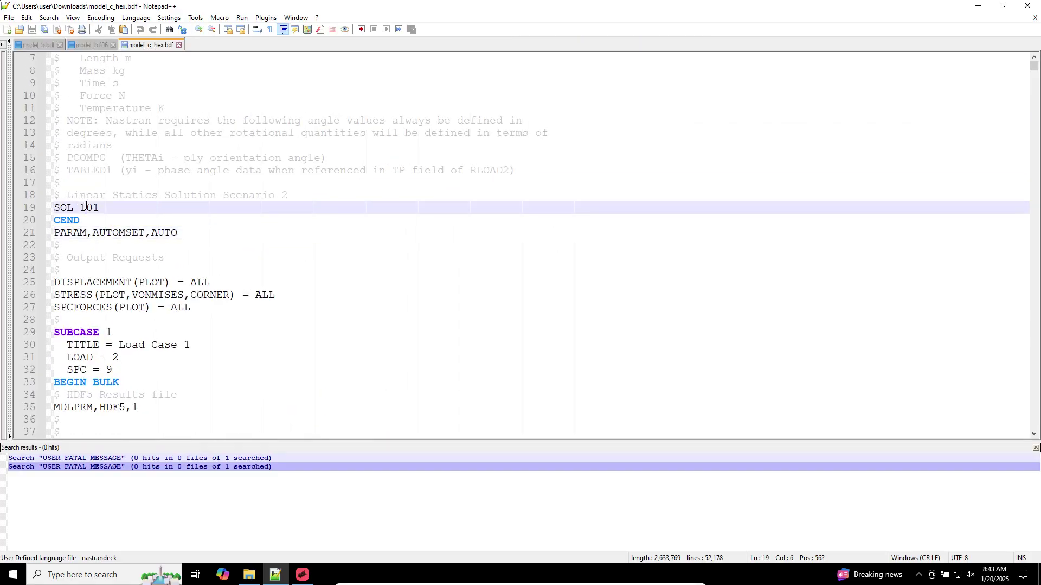
double_click(120, 284)
double_click(83, 295)
click(87, 310)
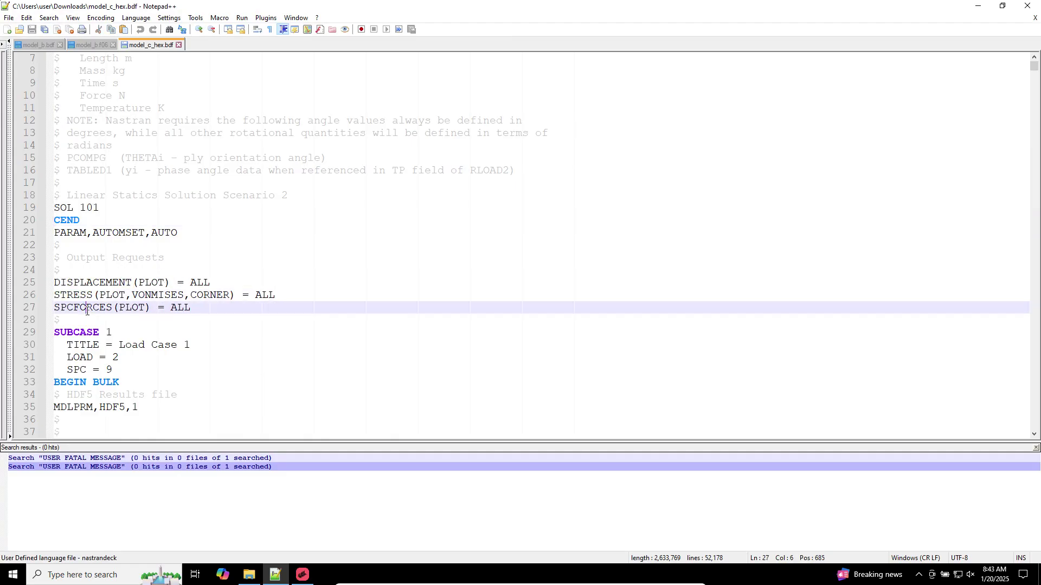
drag(114, 370, 22, 335)
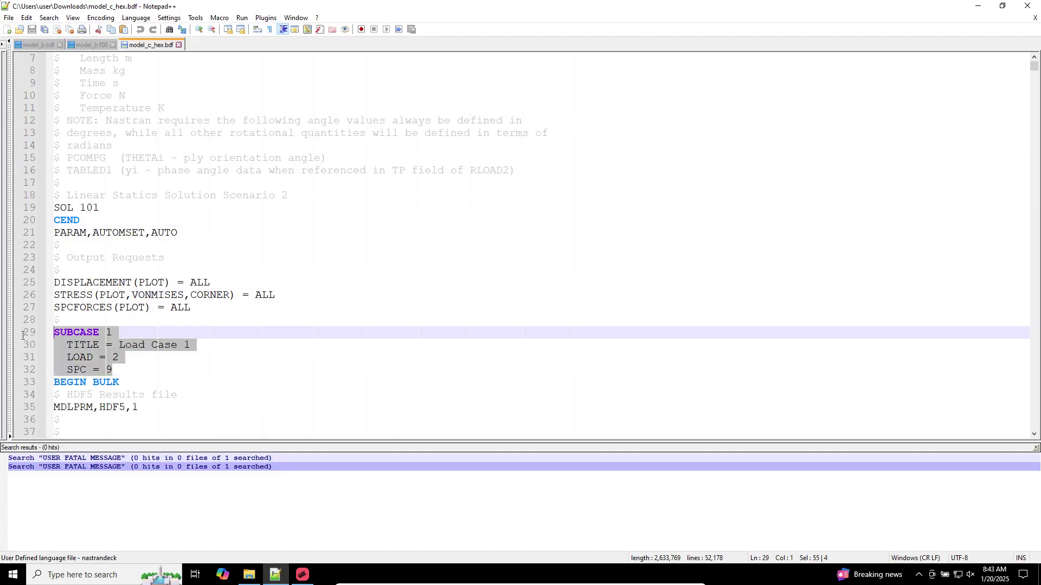
click(87, 357)
Scroll through the bulk data to review the CHEXA and PLOAD4 pressure cards
scroll(112, 360, down, 1)
scroll(112, 361, down, 9)
scroll(112, 360, up, 1)
drag(74, 170, 119, 257)
drag(1034, 72, 1008, 399)
scroll(319, 201, down, 20)
scroll(320, 202, down, 20)
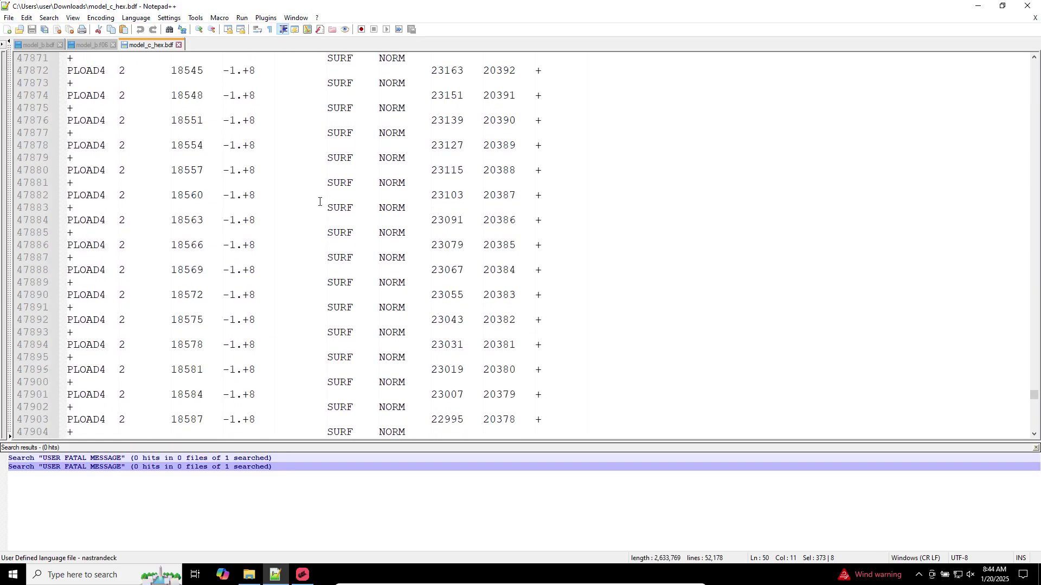
scroll(320, 202, up, 20)
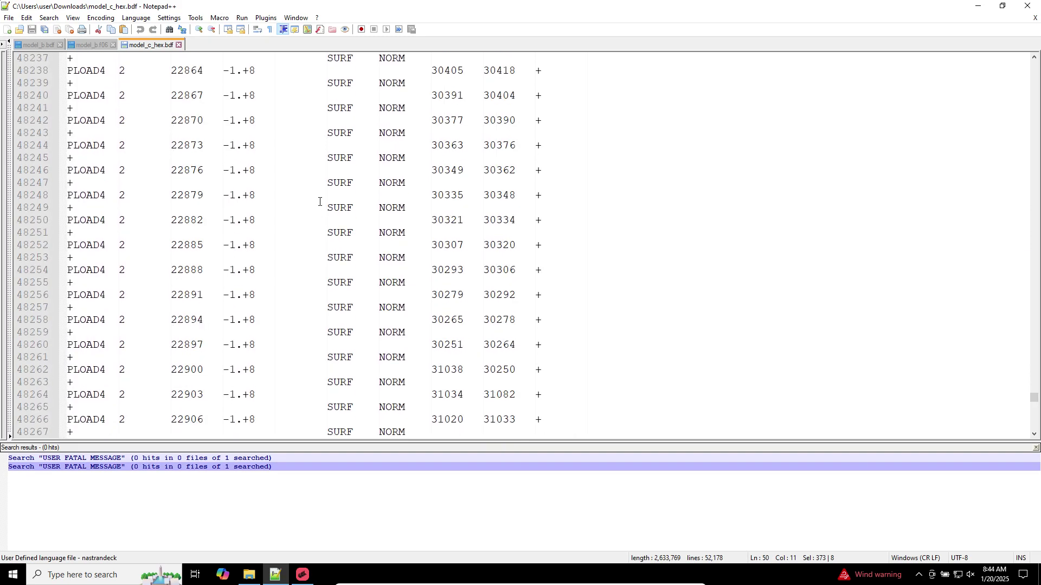
scroll(312, 190, up, 20)
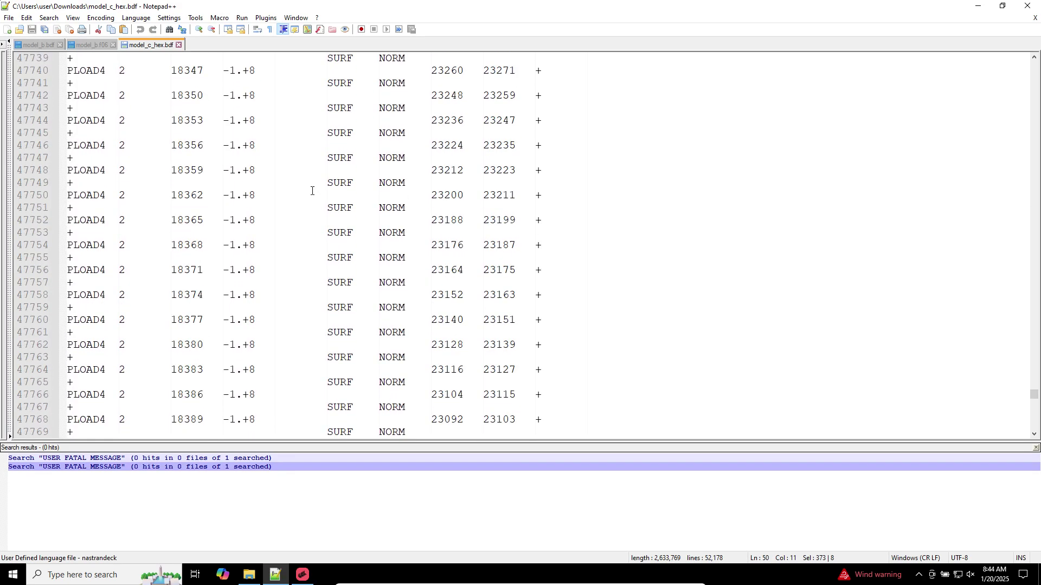
scroll(312, 191, up, 20)
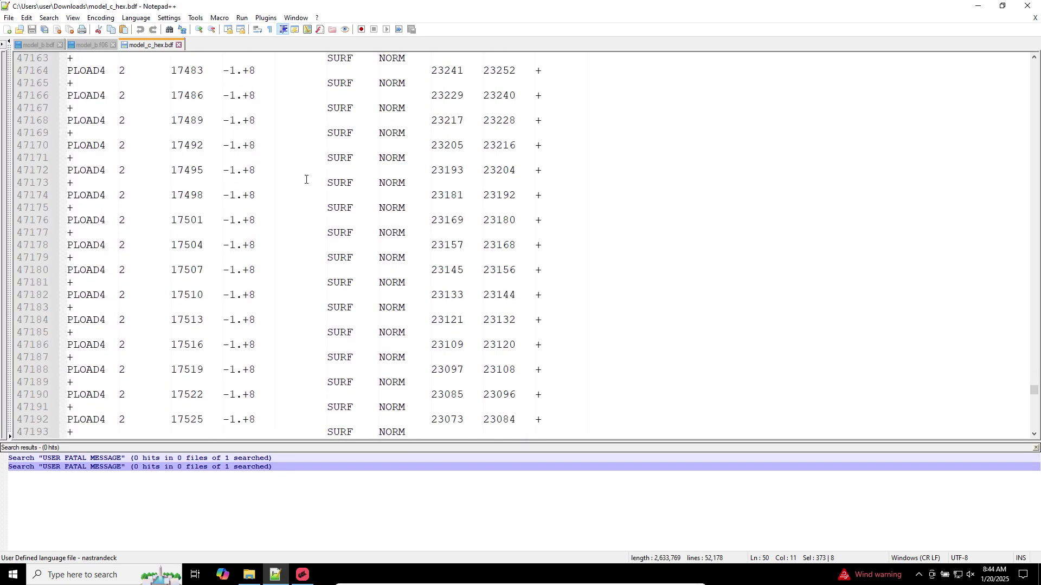
click(249, 574)
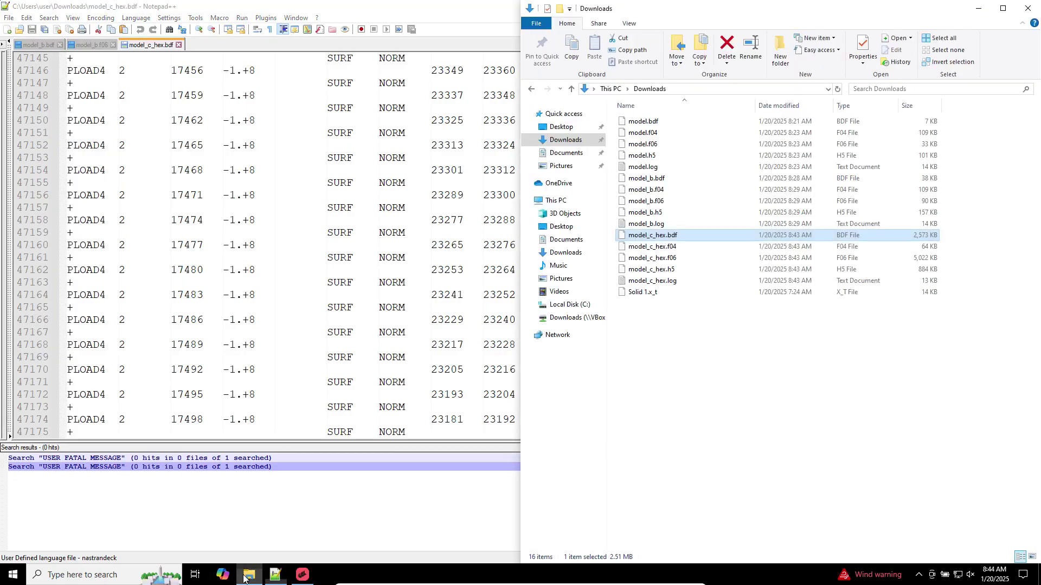
Open model_c_hex.f06 in Notepad++ and list every USER FATAL MESSAGE hit
click(652, 258)
drag(392, 94, 365, 46)
click(373, 92)
key(ctrl+f)
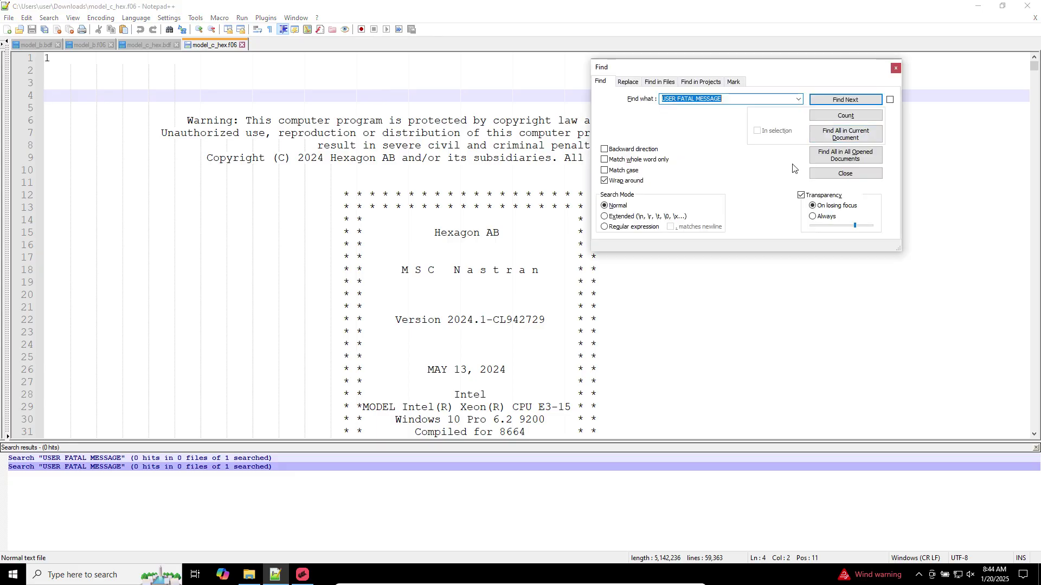
click(845, 134)
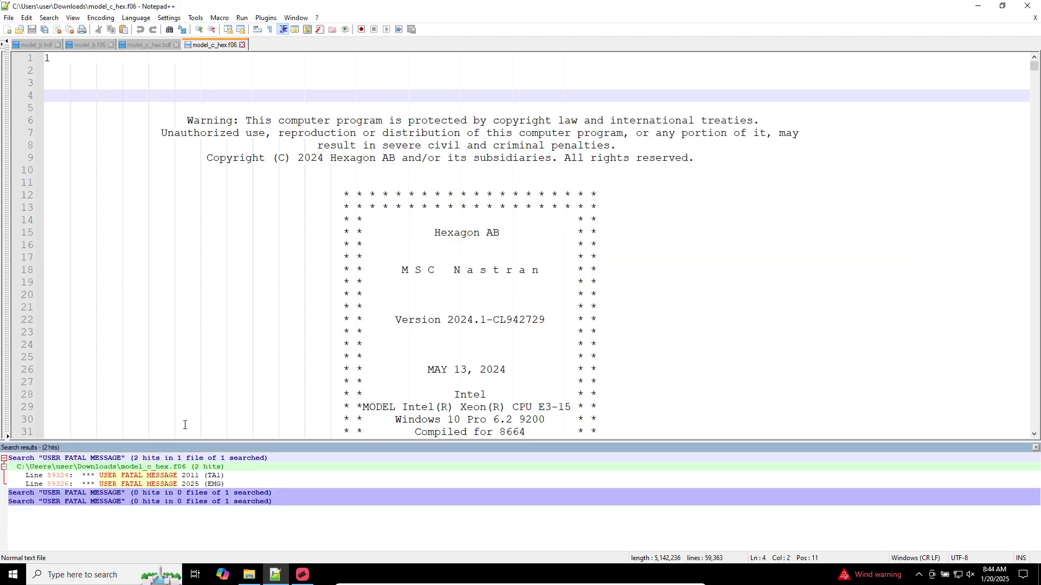
double_click(178, 474)
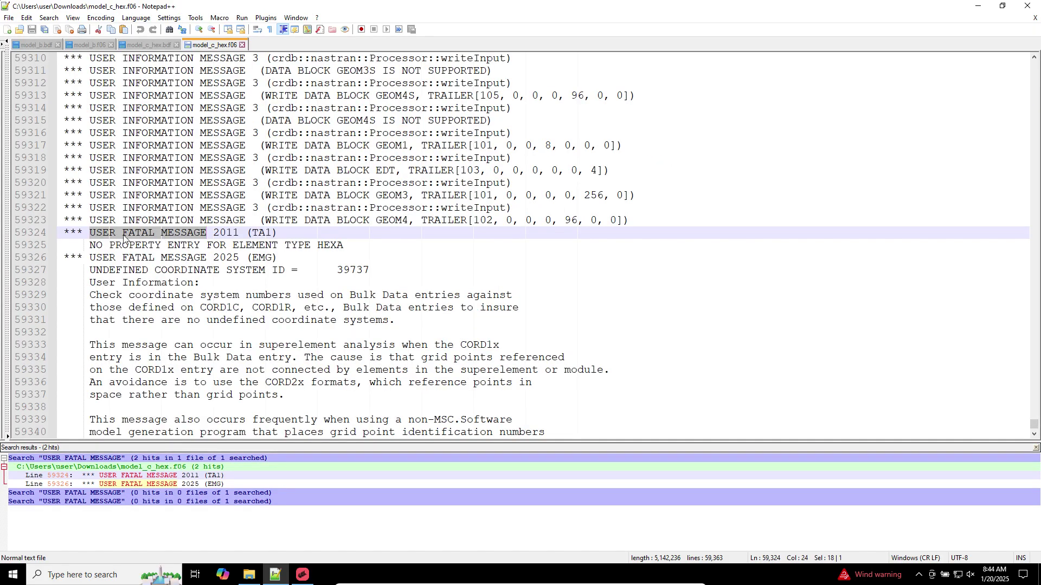
Highlight the missing HEXA property and undefined coordinate system 39737 fatal messages
drag(103, 245, 481, 260)
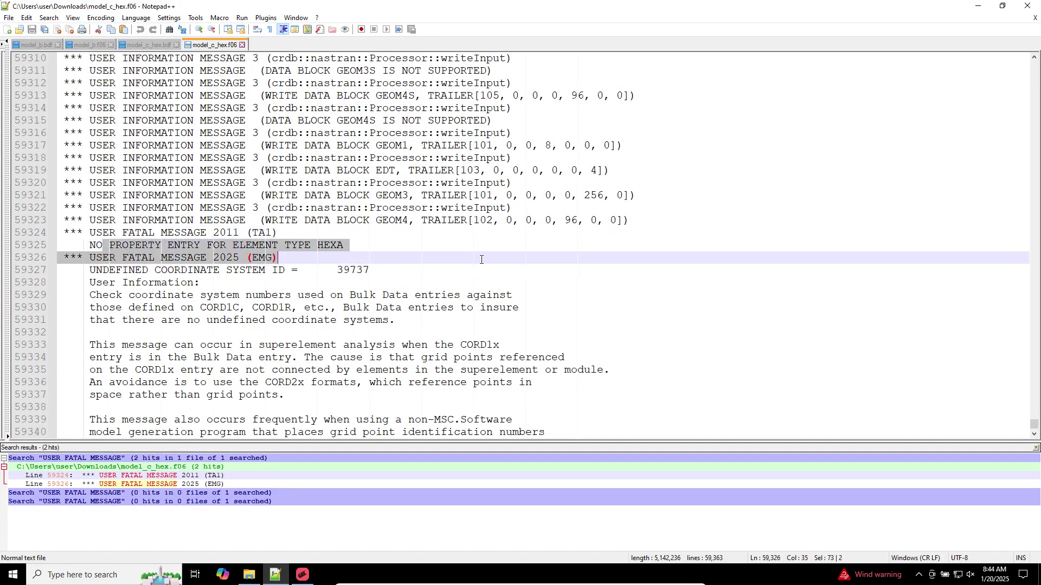
click(227, 273)
drag(130, 270, 243, 299)
scroll(243, 299, down, 11)
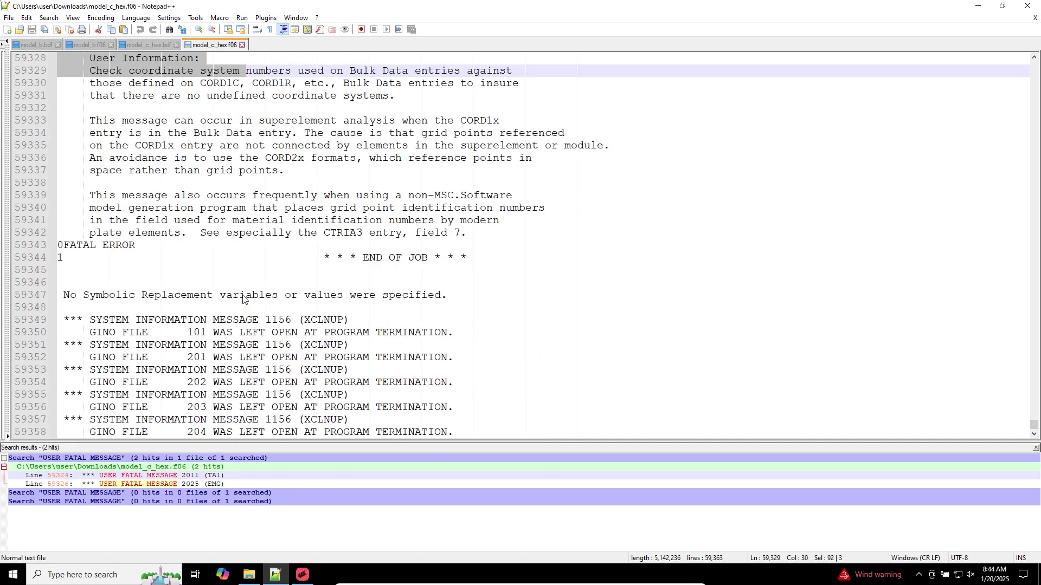
scroll(161, 295, up, 4)
scroll(161, 296, up, 3)
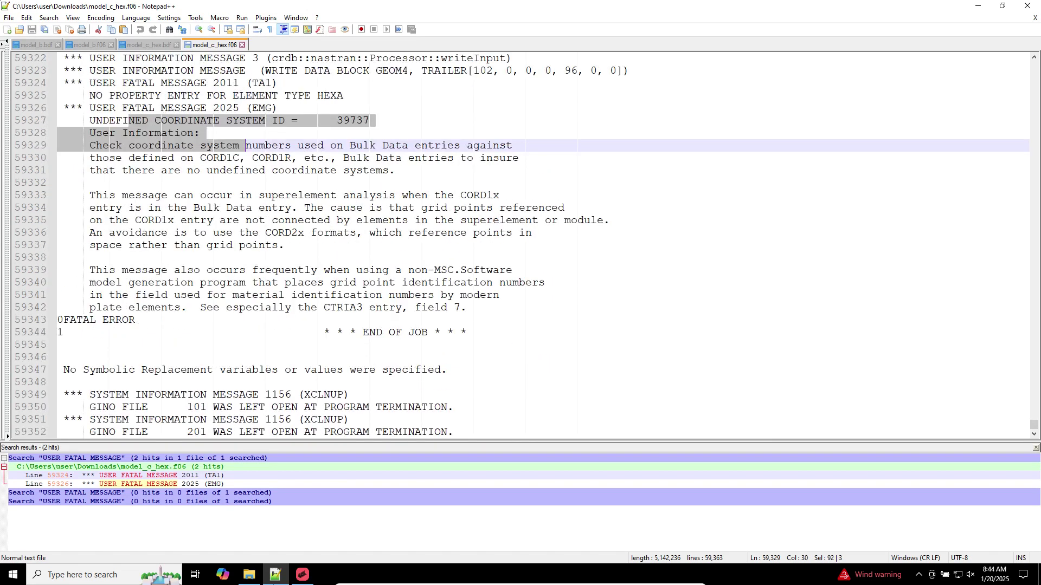
click(303, 575)
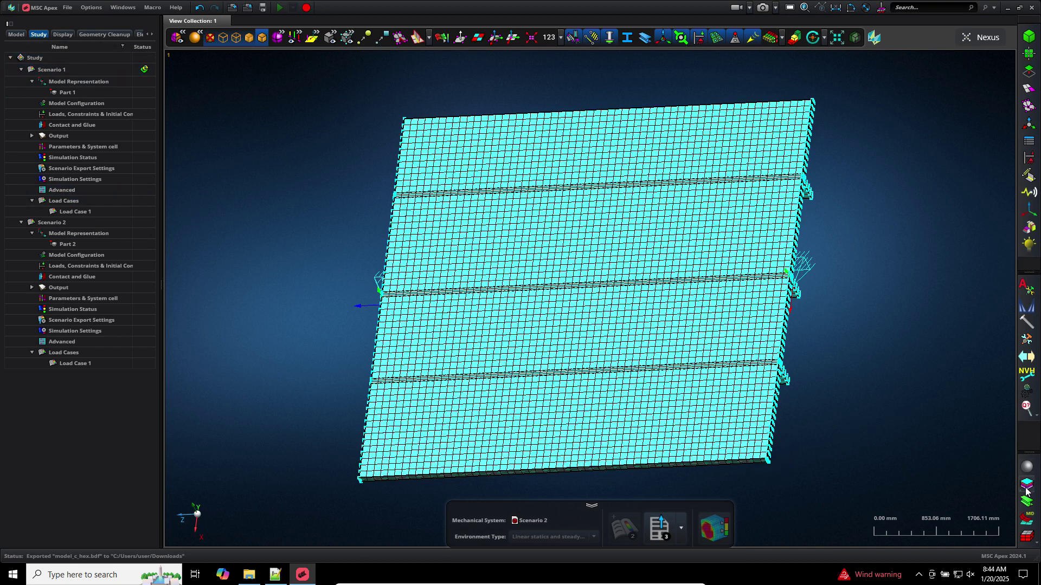
Create a Solid (PSOLID) 3D element property using Material 1
click(1030, 536)
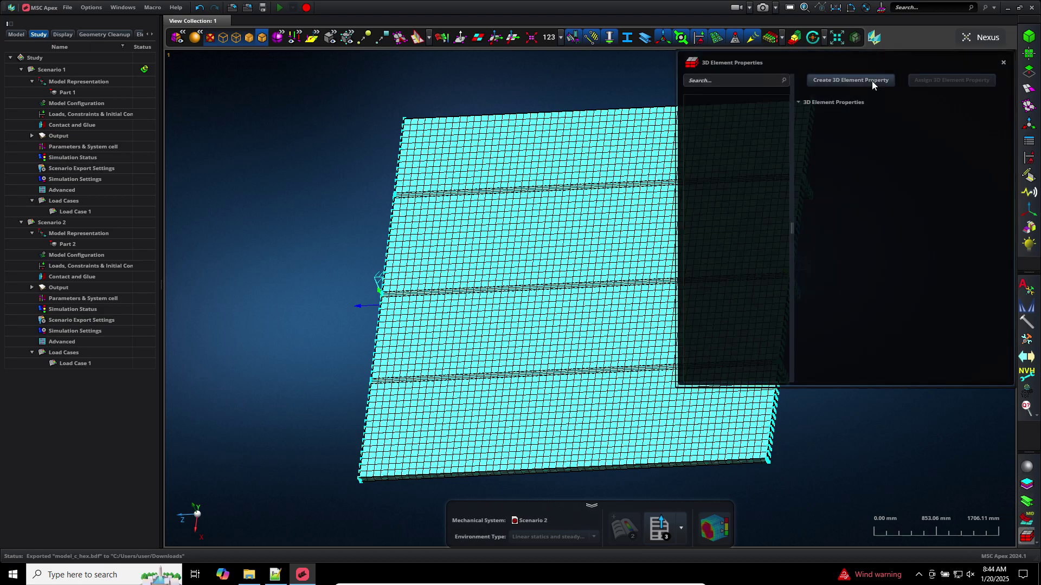
click(871, 81)
click(953, 175)
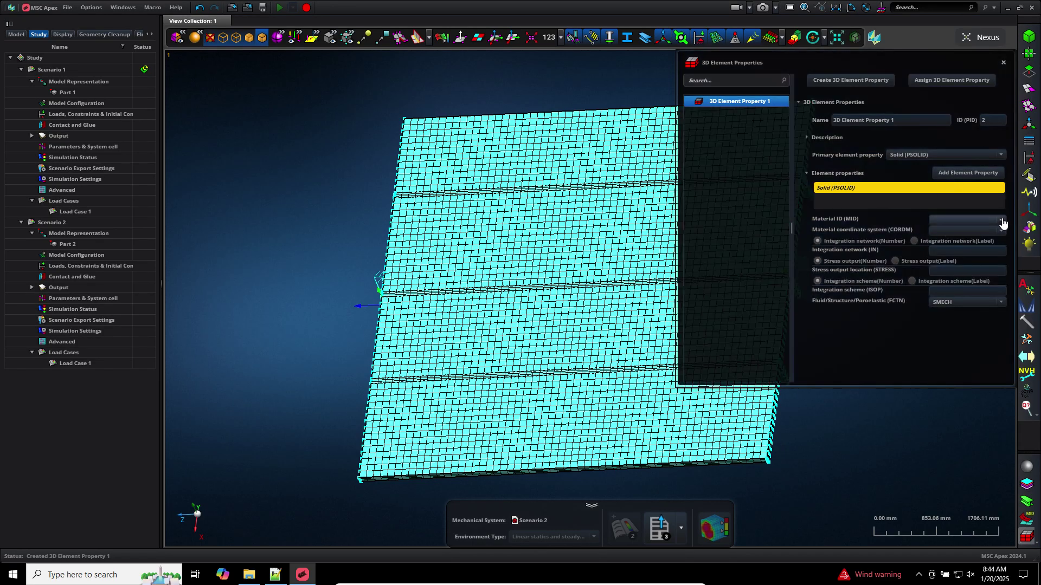
click(973, 220)
click(973, 243)
Assign the new solid element property to Part 2
click(933, 79)
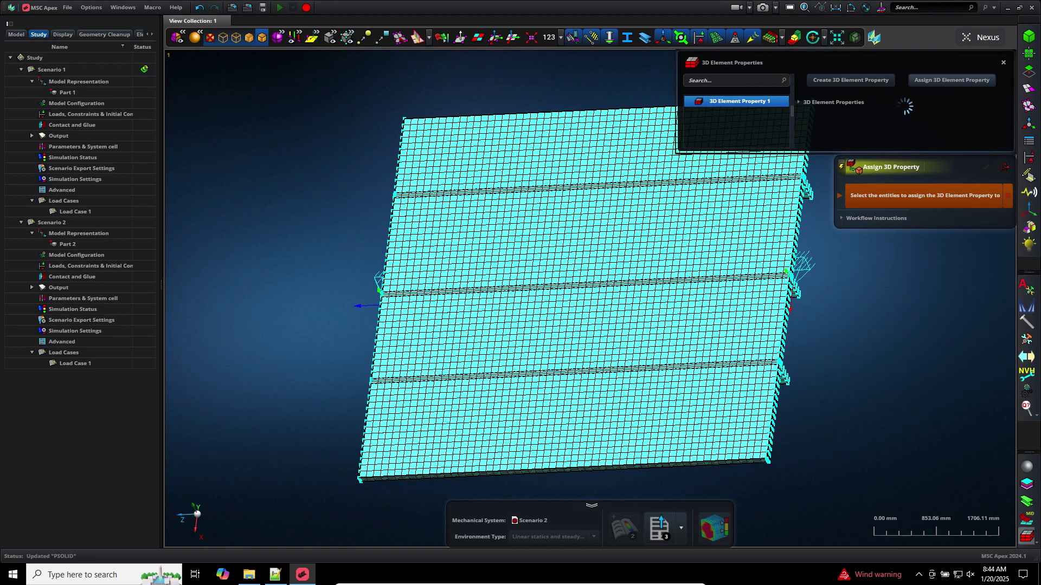
click(515, 235)
middle_click(293, 206)
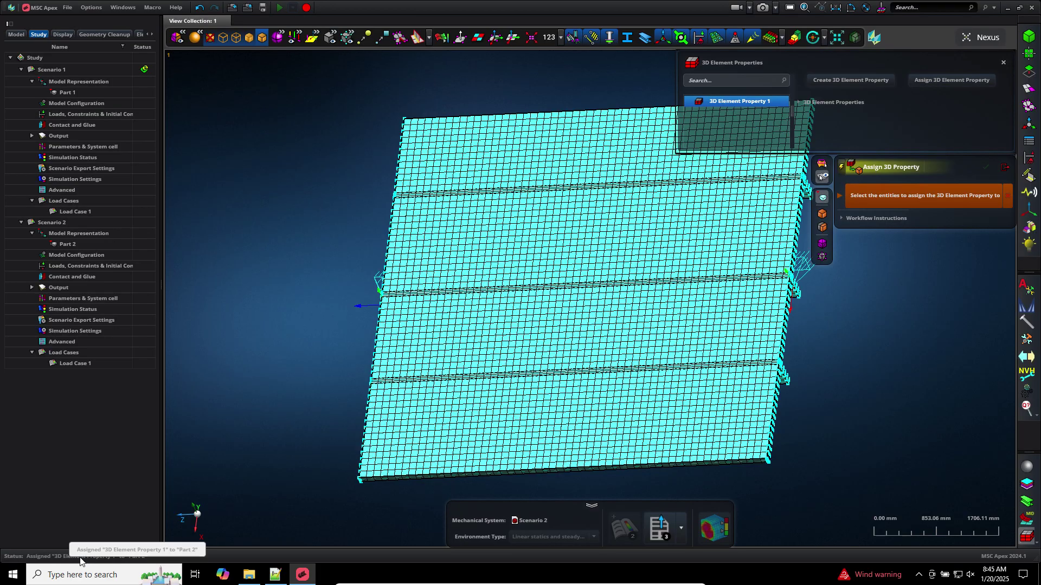
click(1004, 168)
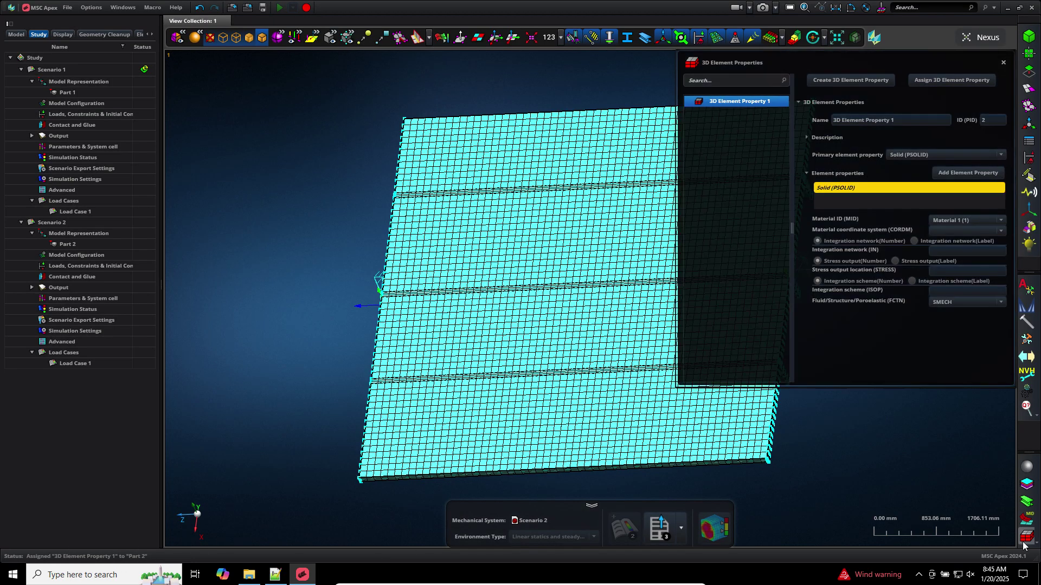
click(1025, 541)
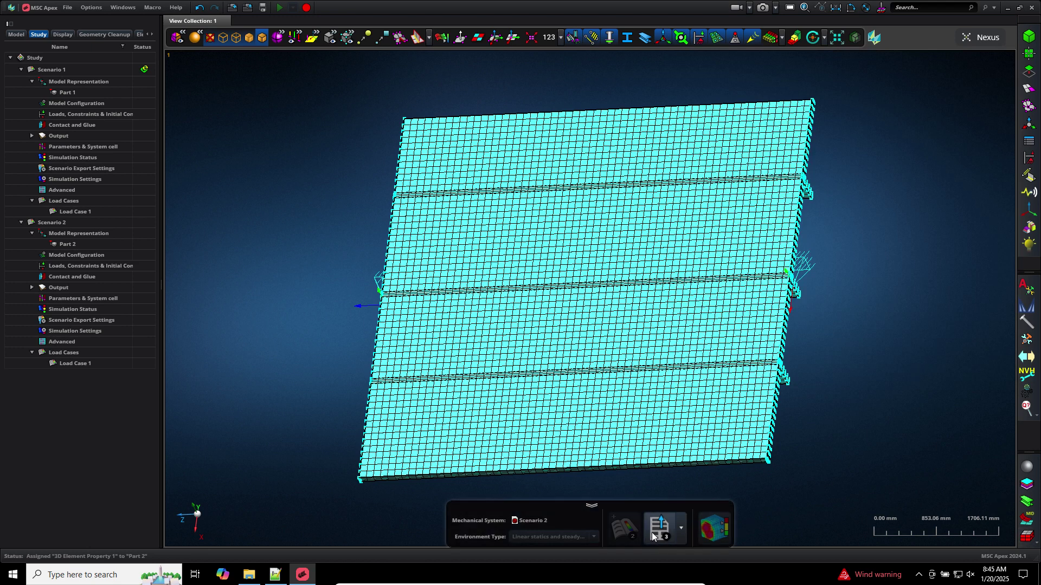
Open the Nastran export settings for Scenario 2
click(653, 533)
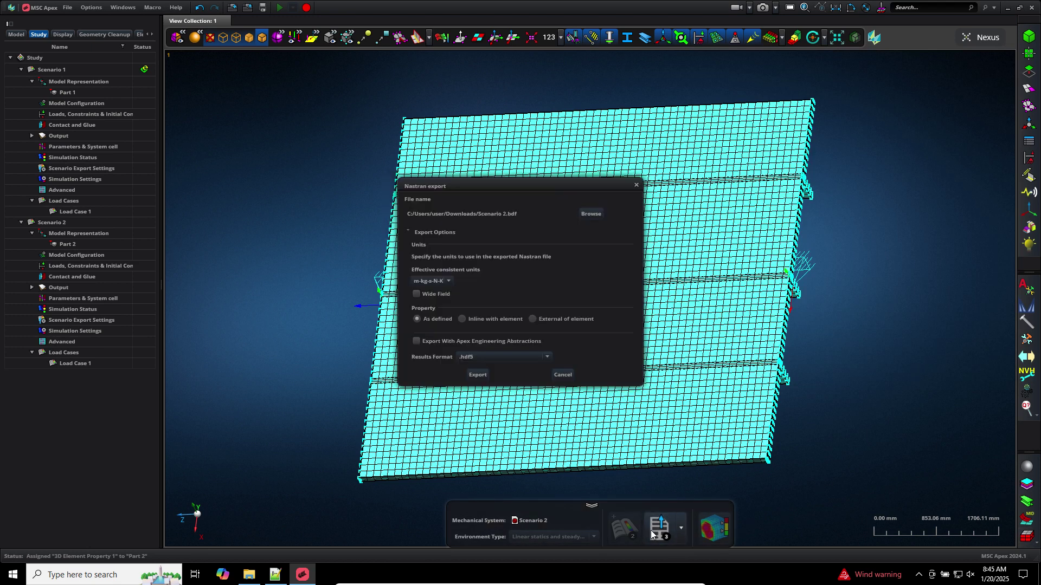
mouse_move(276, 574)
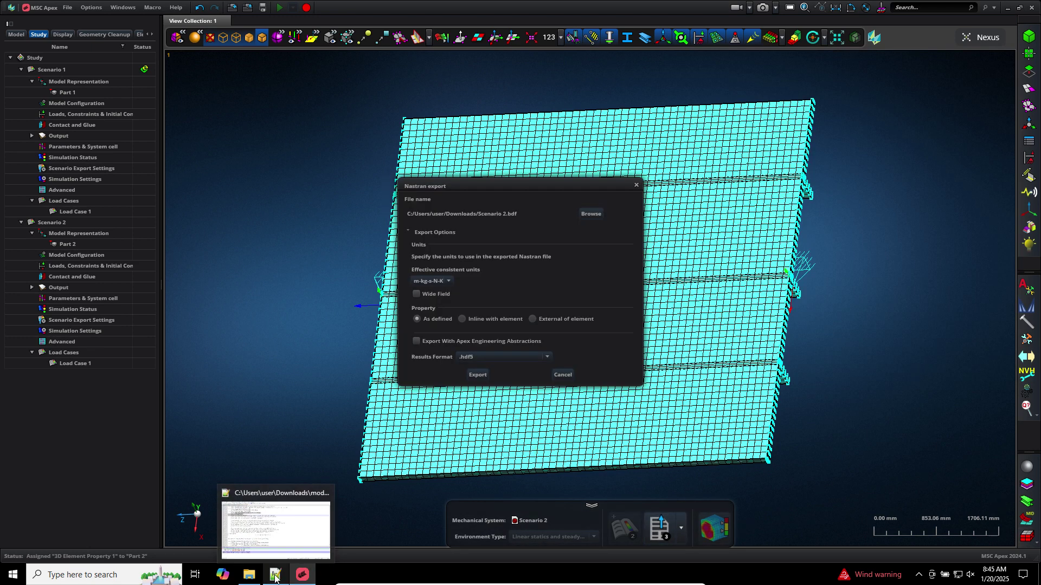
click(304, 524)
Search model_c_hex.bdf for 'mat1', finding no material card
click(142, 45)
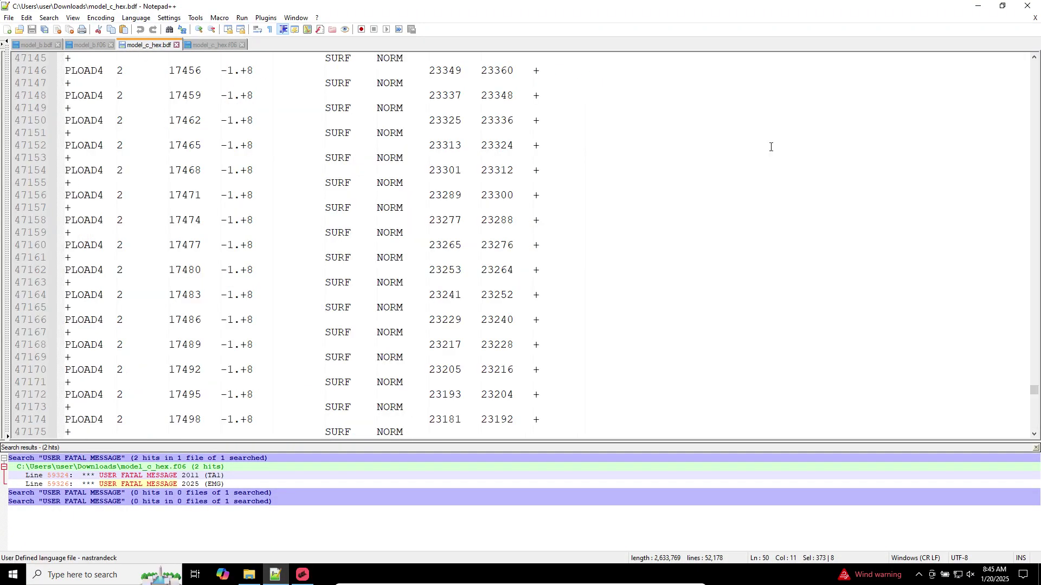
drag(1034, 401, 1034, 60)
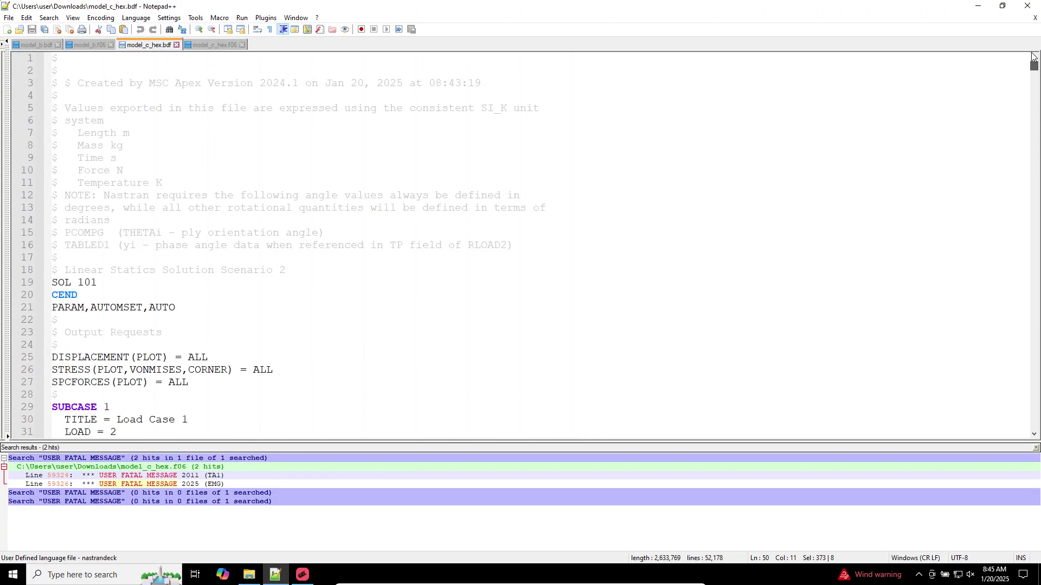
click(781, 134)
key(ctrl+f)
text(mat1)
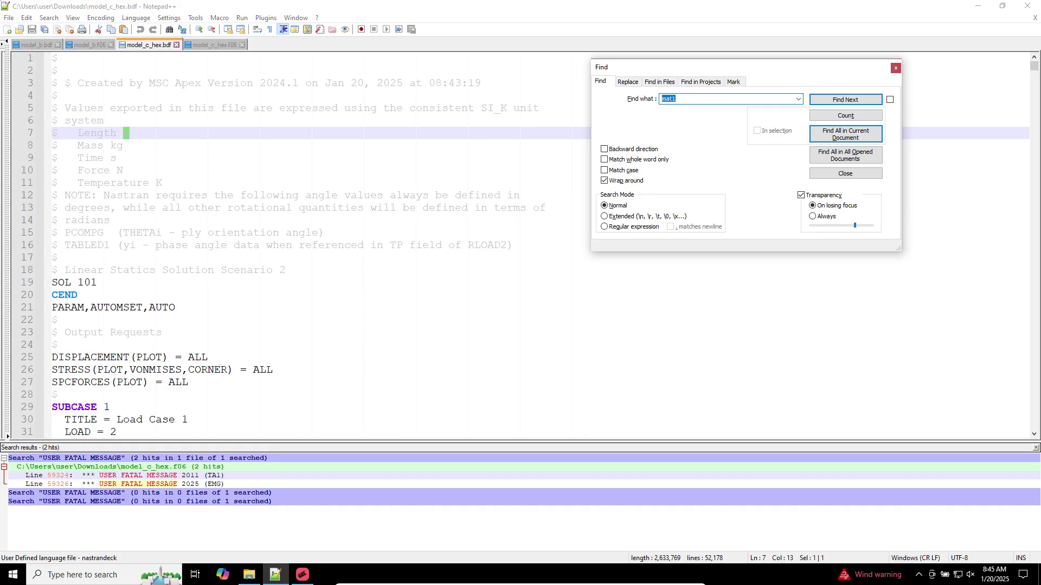
key(Return)
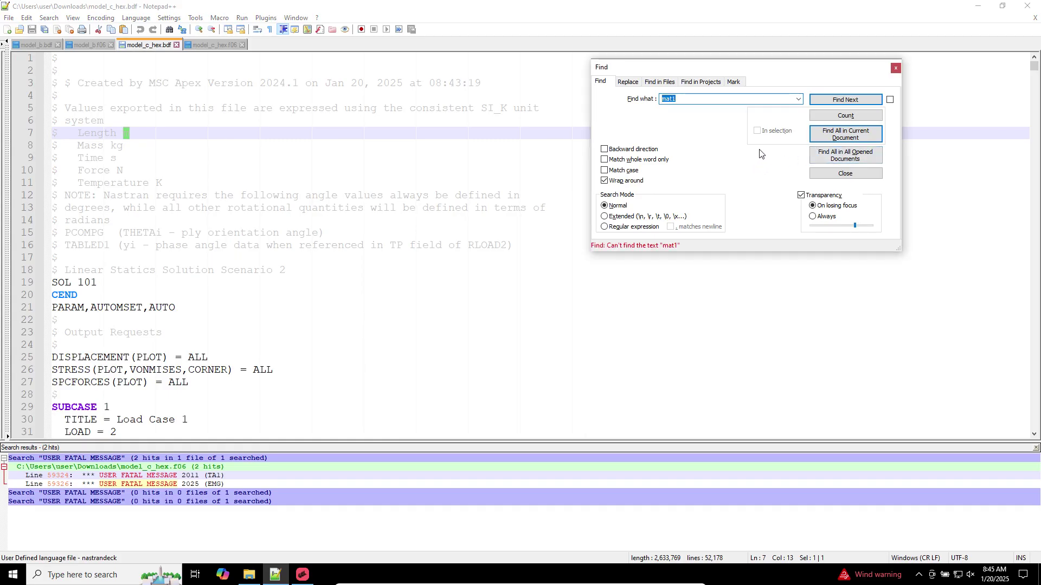
click(896, 68)
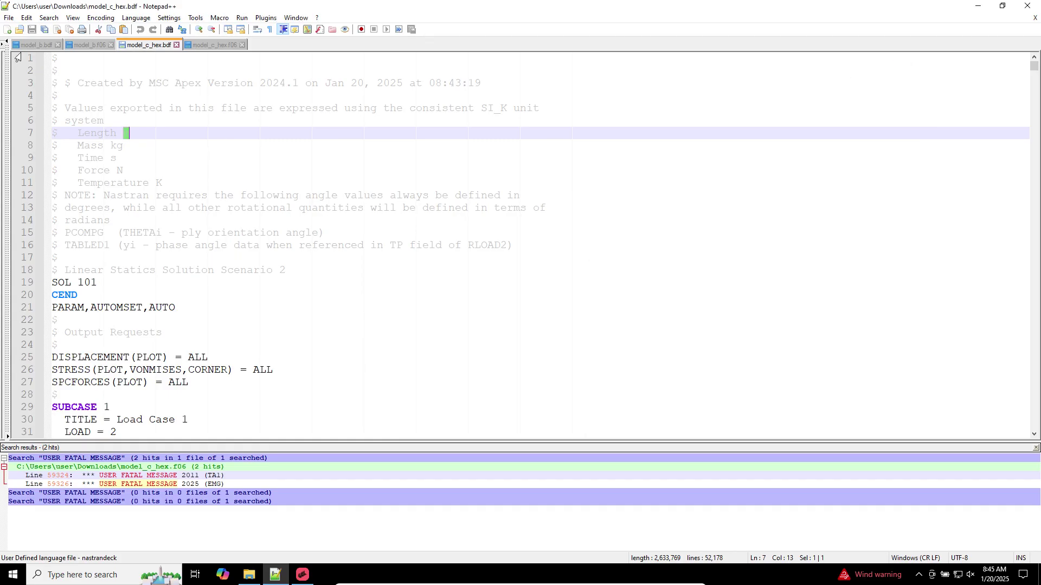
Find all mat1 matches in model_b.bdf and select the MAT1 line 408
click(36, 45)
key(ctrl+f)
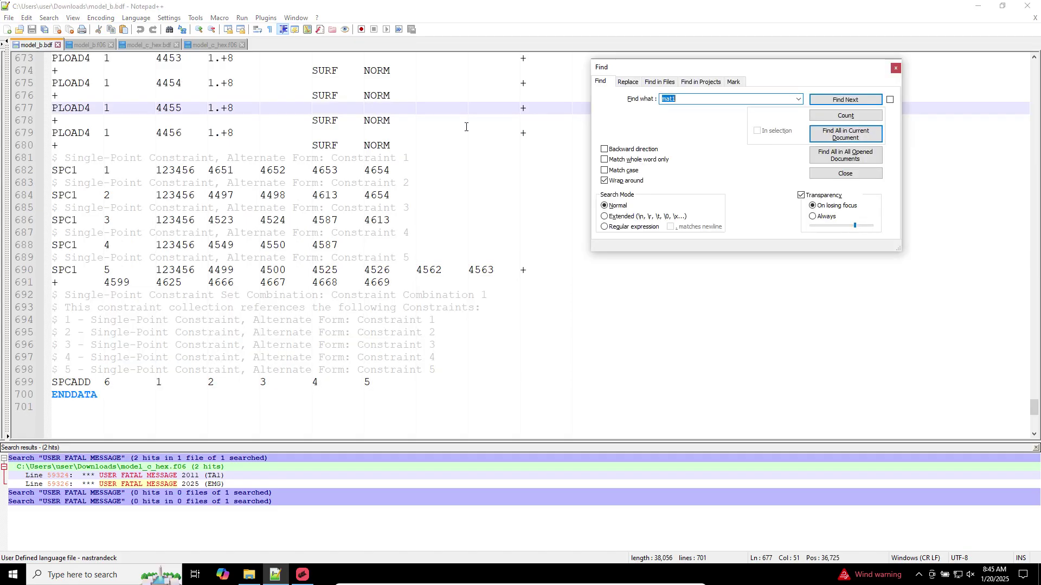
click(843, 136)
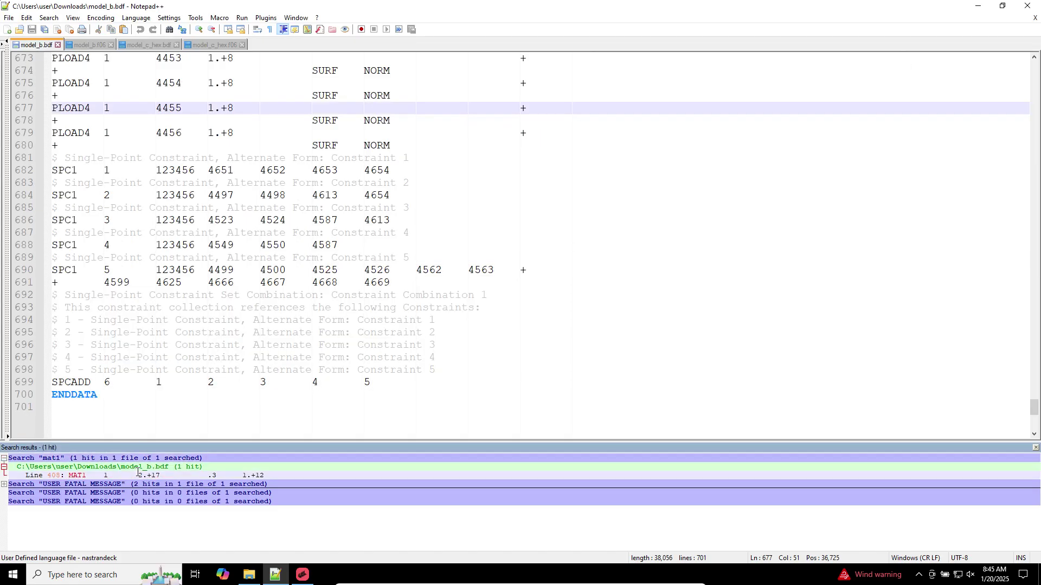
double_click(137, 473)
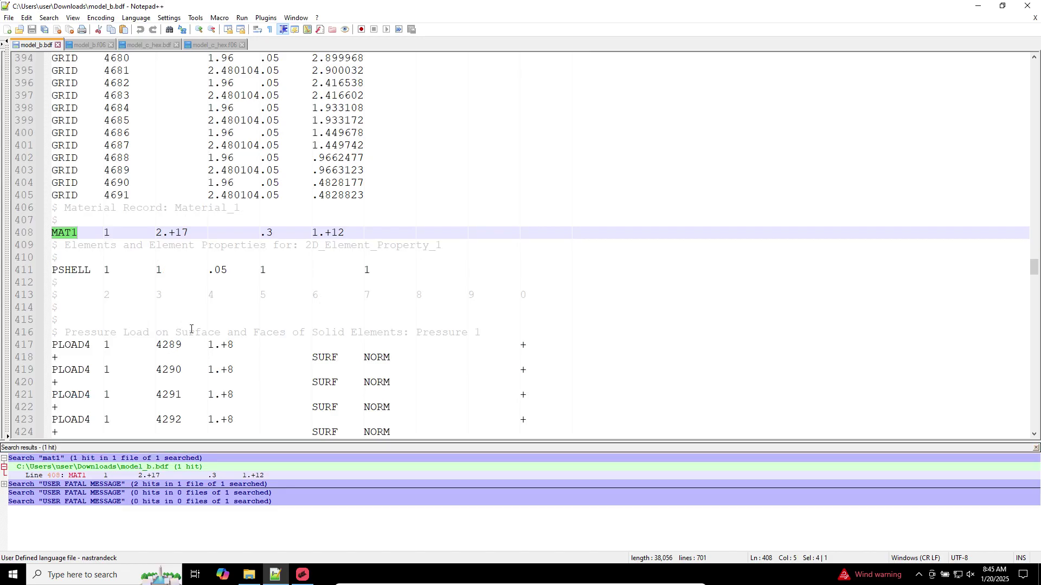
triple_click(157, 237)
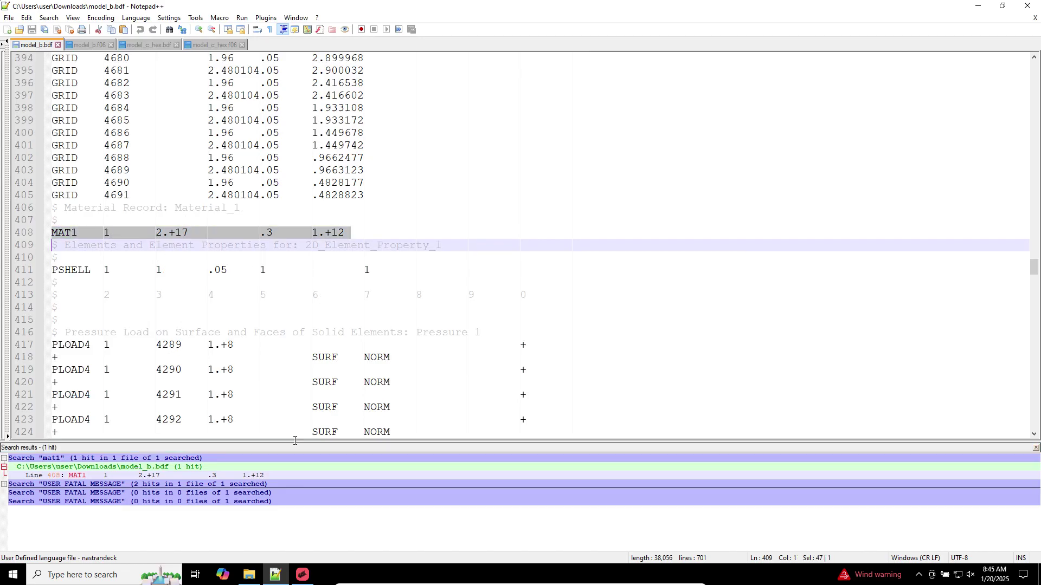
click(304, 573)
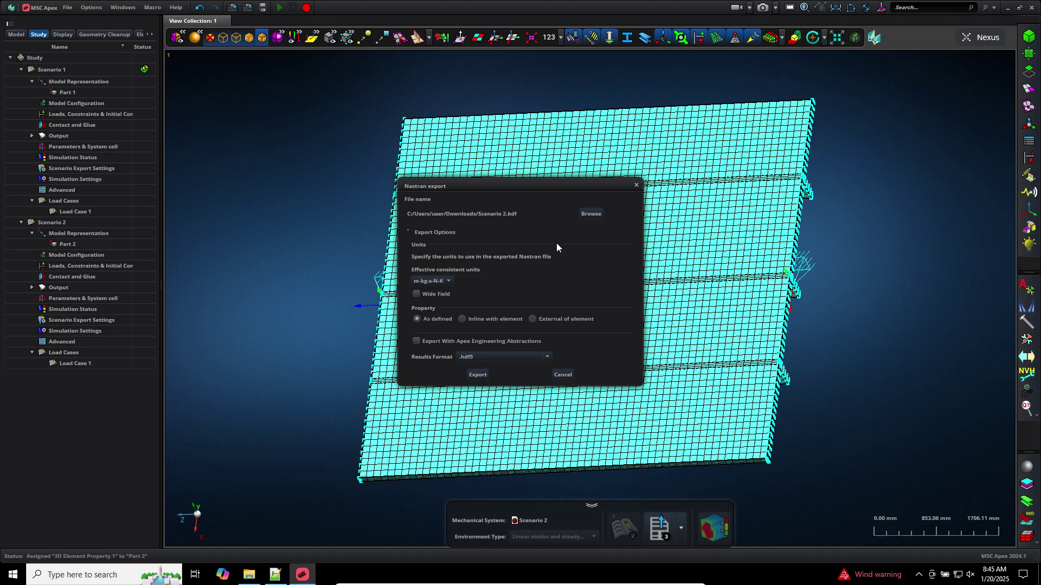
Export the Nastran deck as Scenario 2.bdf, then re-export it renamed to model_d_hex.bdf
click(478, 375)
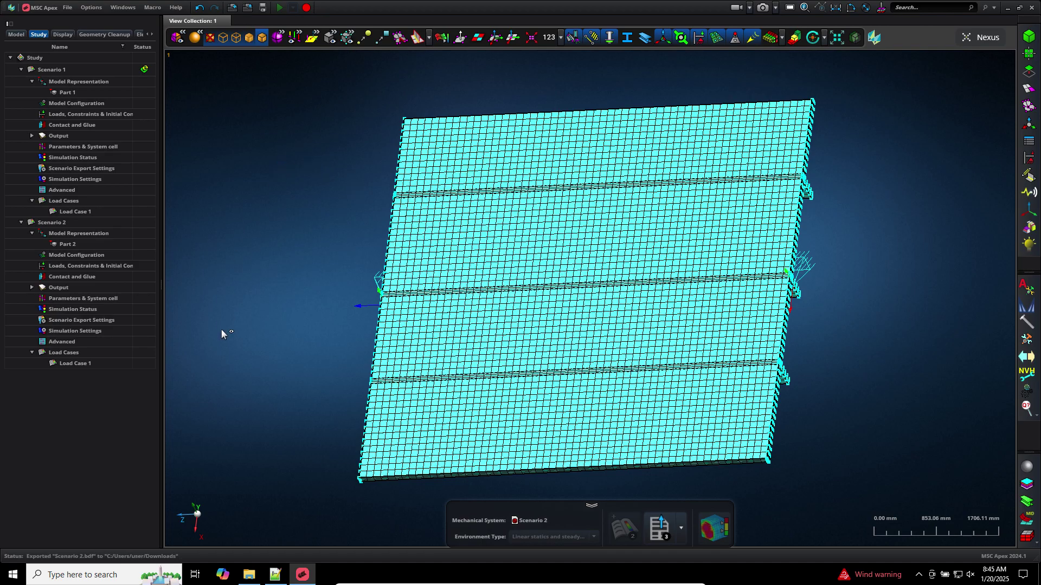
click(658, 529)
click(591, 215)
click(300, 151)
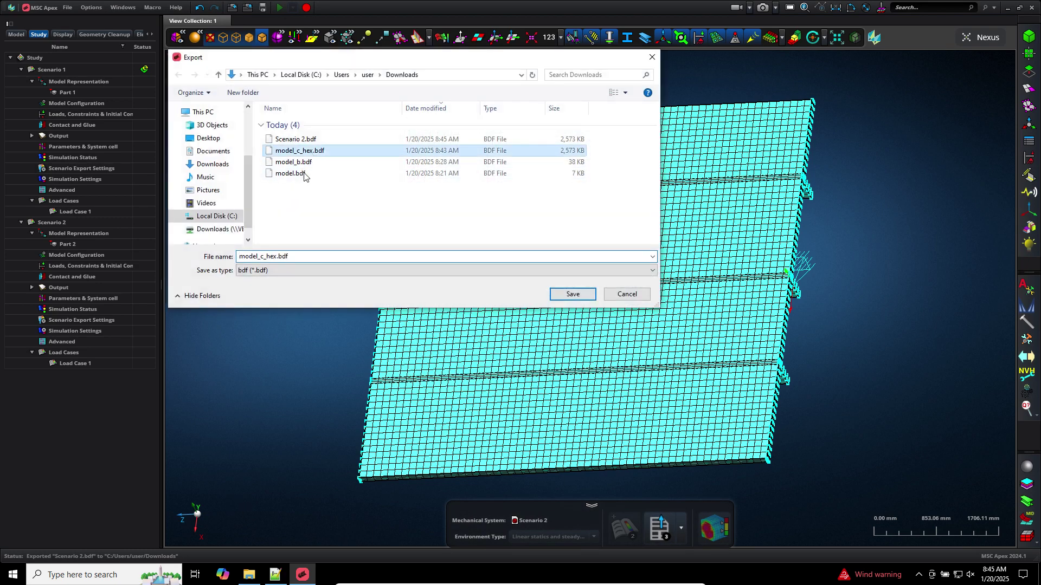
double_click(264, 258)
click(264, 258)
key(BackSpace)
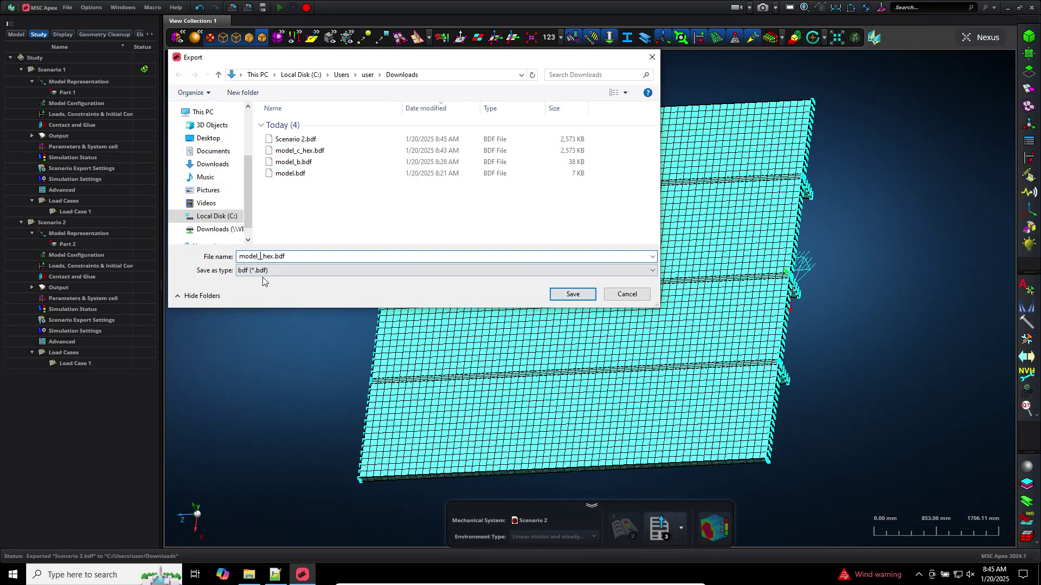
text(d)
key(Return)
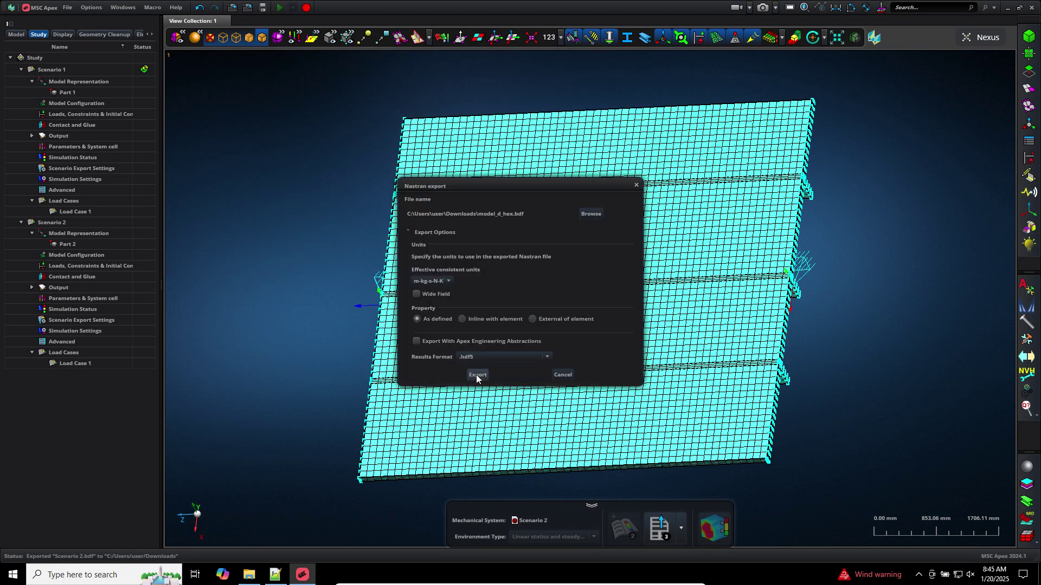
click(474, 373)
click(286, 574)
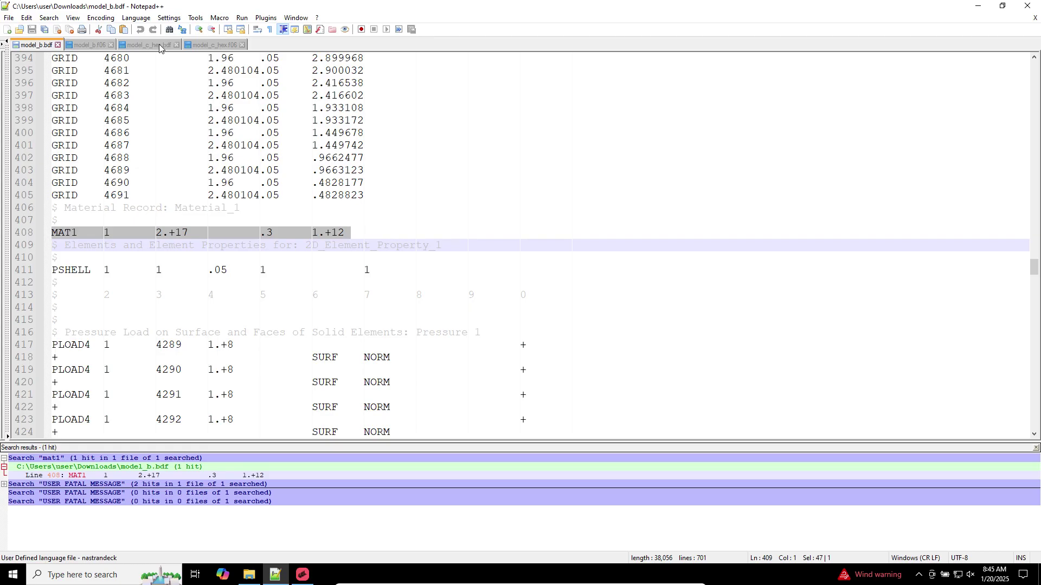
Search model_c_hex.bdf for all mat1 matches
click(159, 44)
click(372, 71)
key(ctrl+f)
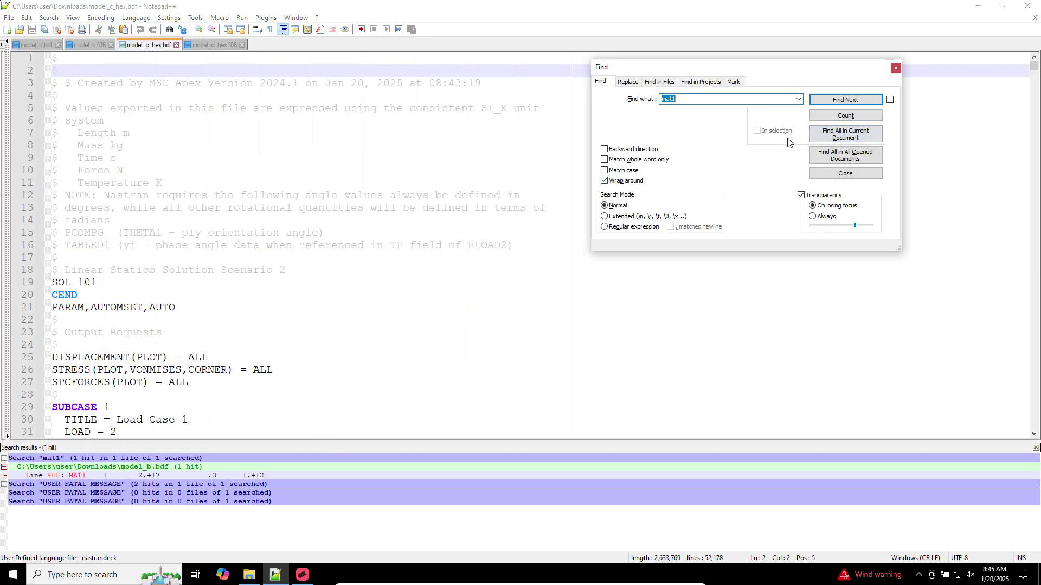
click(846, 134)
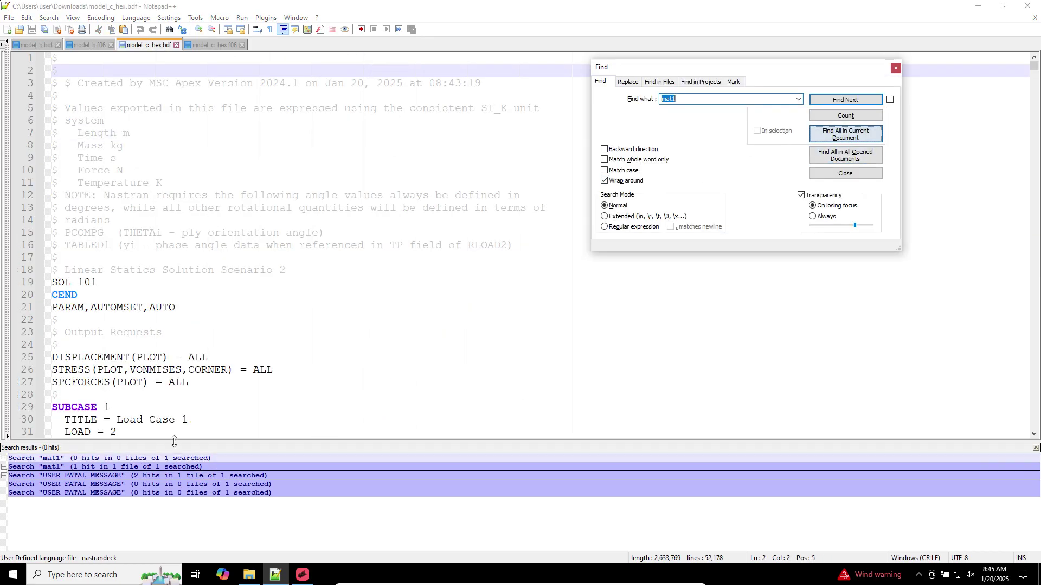
click(896, 69)
Open model_d_hex.bdf, locate its MAT1 card at line 44665, then launch MSC Nastran 2024.1
click(248, 574)
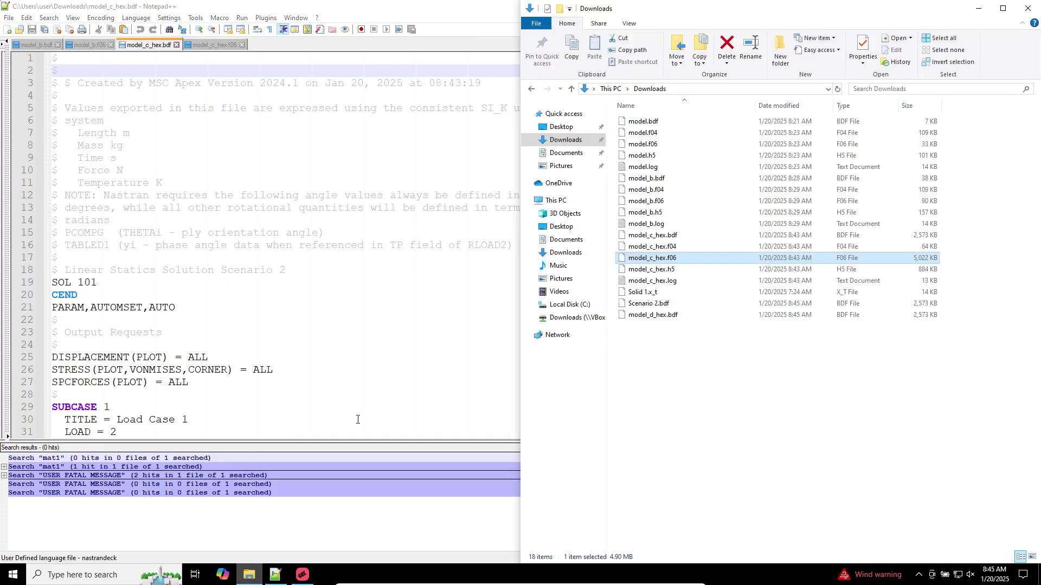
click(672, 315)
key(Return)
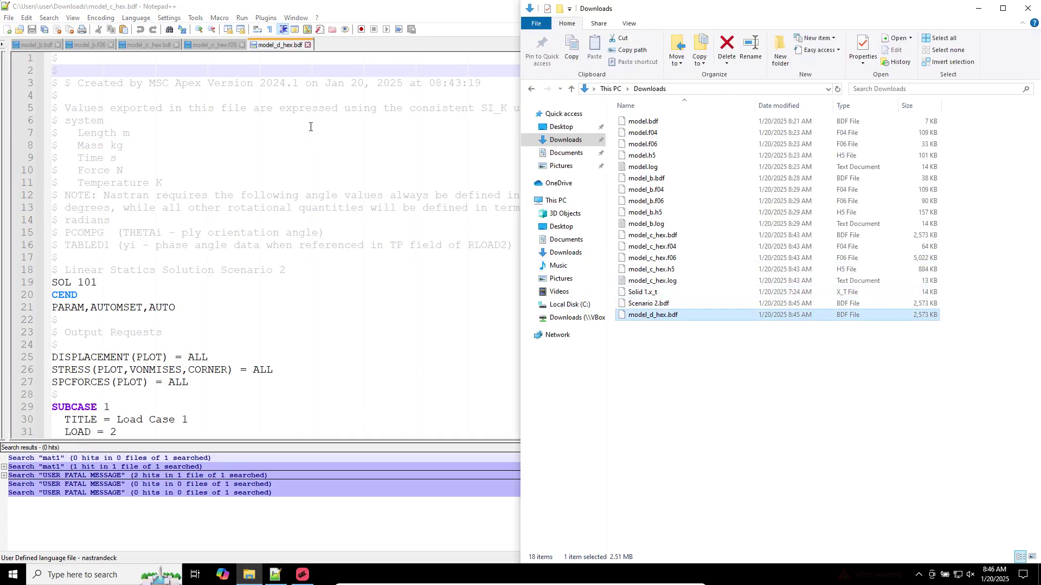
key(ctrl+f)
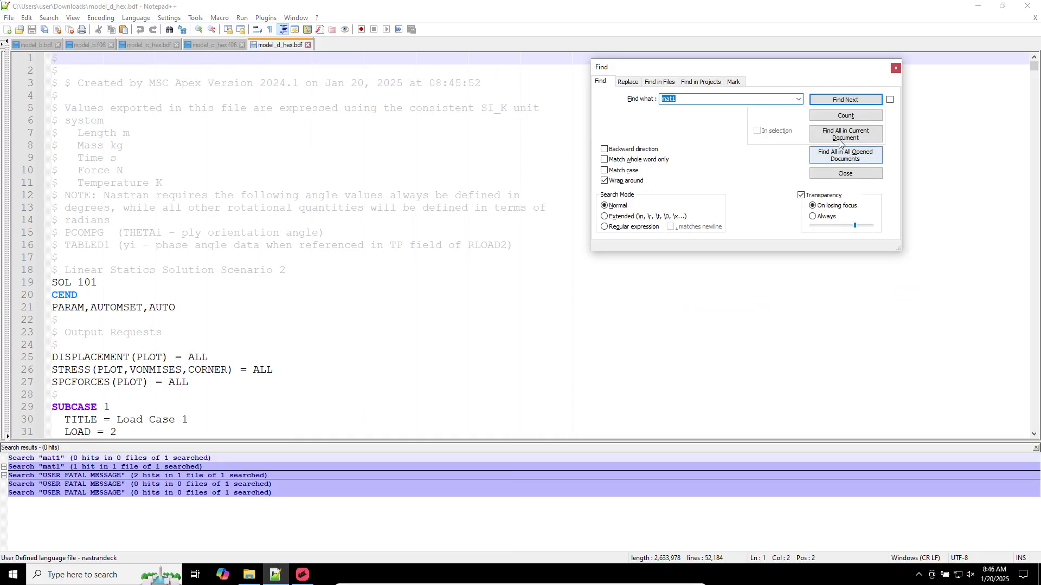
click(846, 135)
double_click(97, 475)
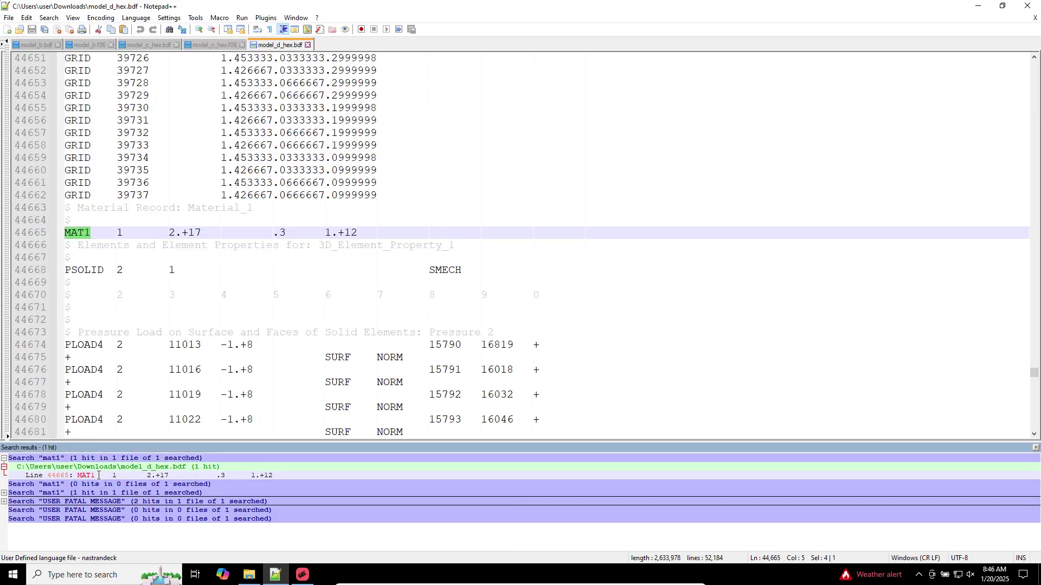
click(1039, 575)
double_click(23, 245)
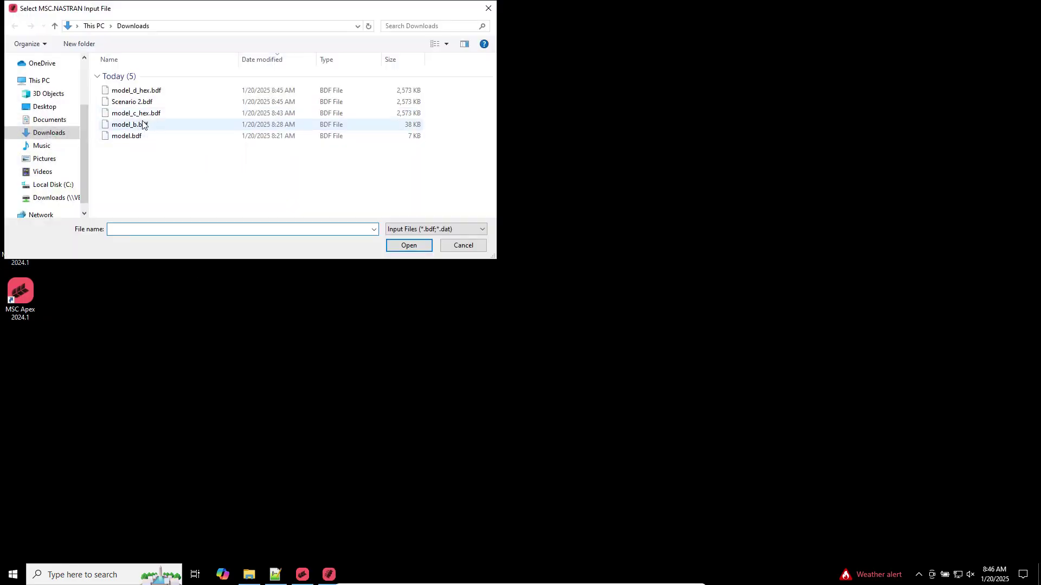
Select model_d_hex.bdf as the input file and start the Nastran run
double_click(136, 94)
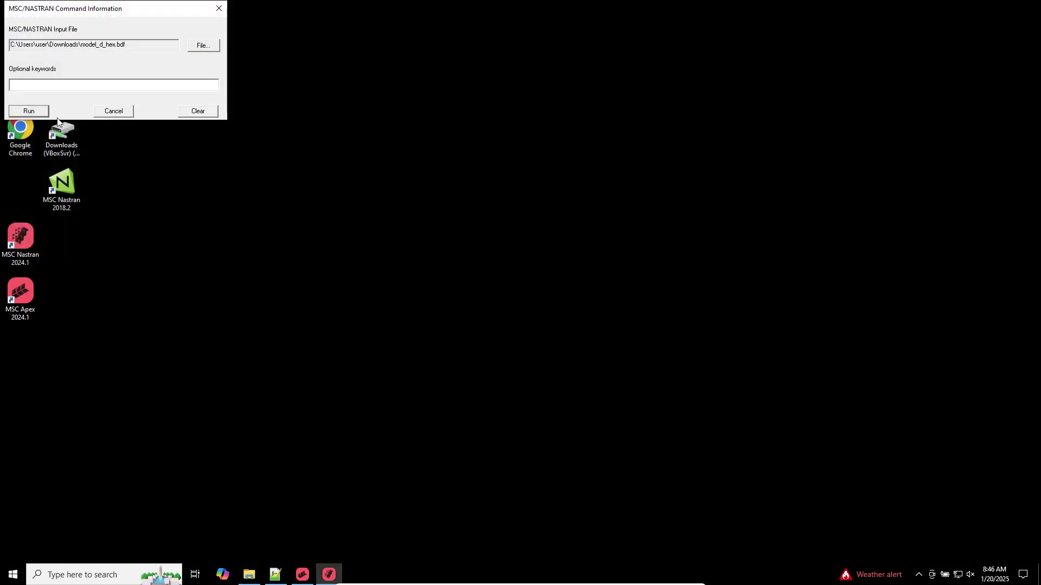
click(43, 113)
click(326, 570)
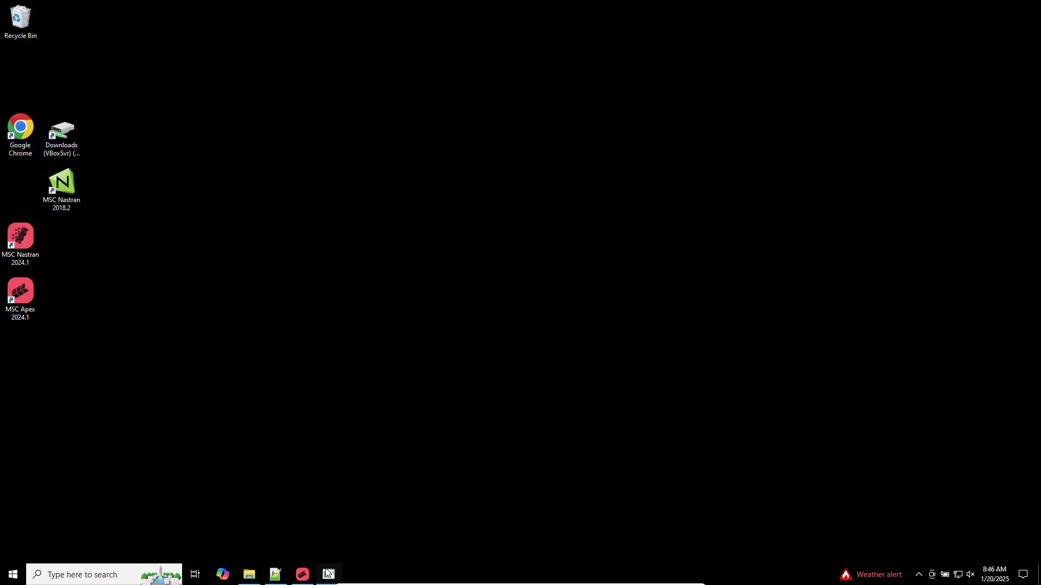
Open model_d_hex.f06 from Downloads in Notepad++
click(250, 576)
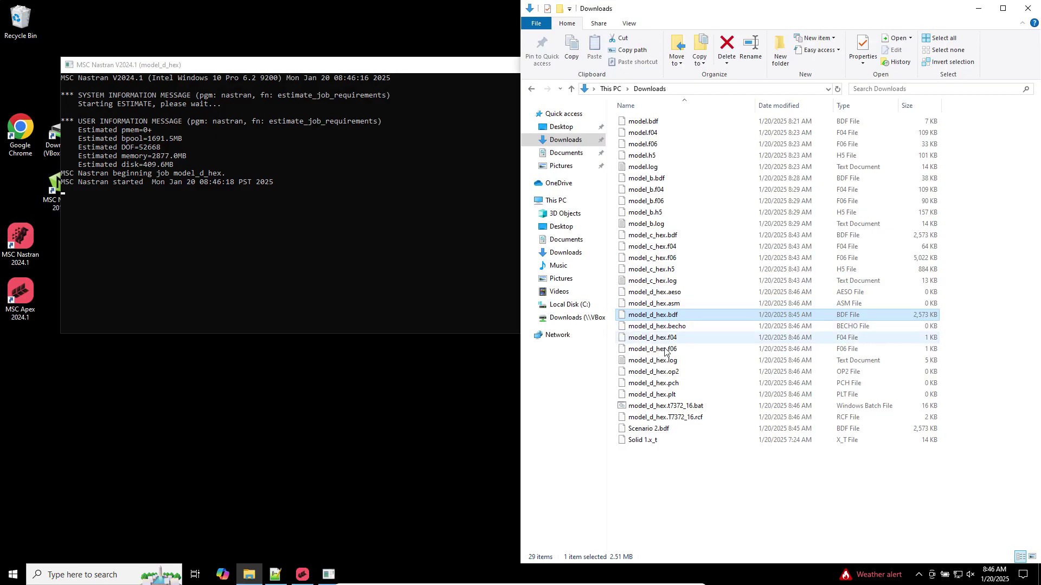
click(665, 351)
right_click(666, 350)
click(691, 381)
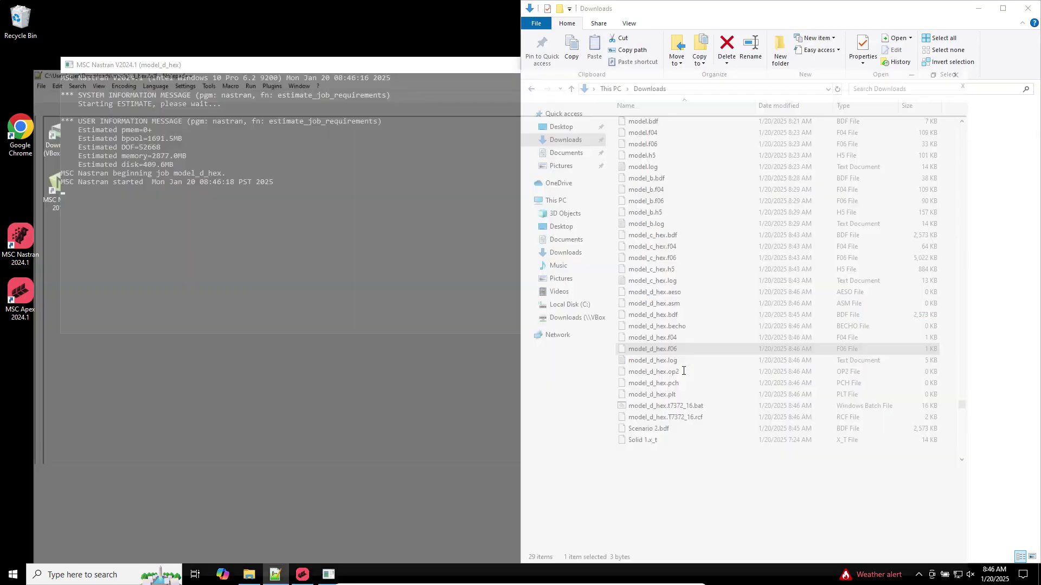
Search model_d_hex.f06 for USER FATAL, finding none, and list all EXTERNAL matches
click(518, 93)
key(ctrl+f)
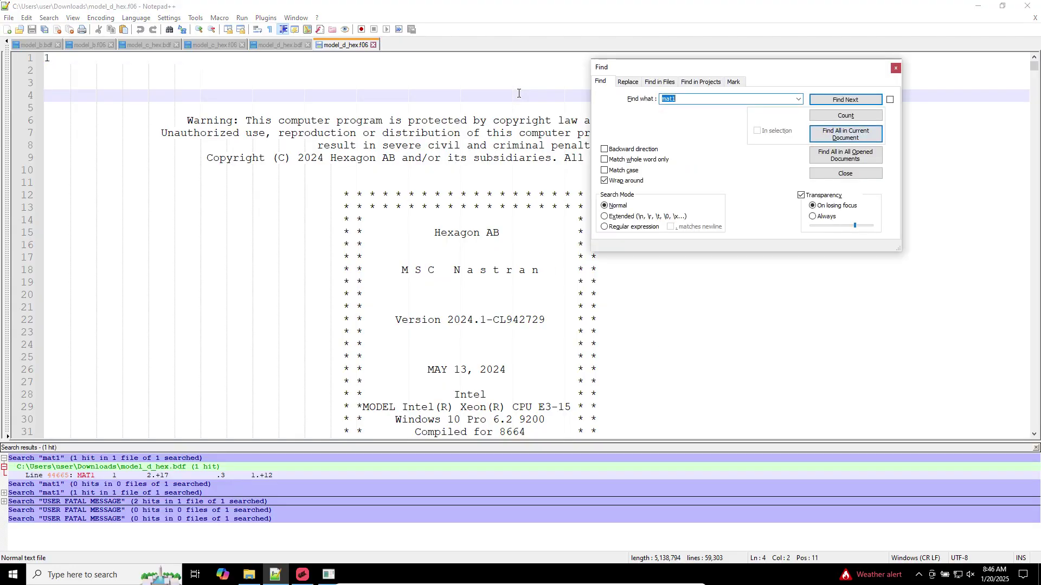
text(USER)
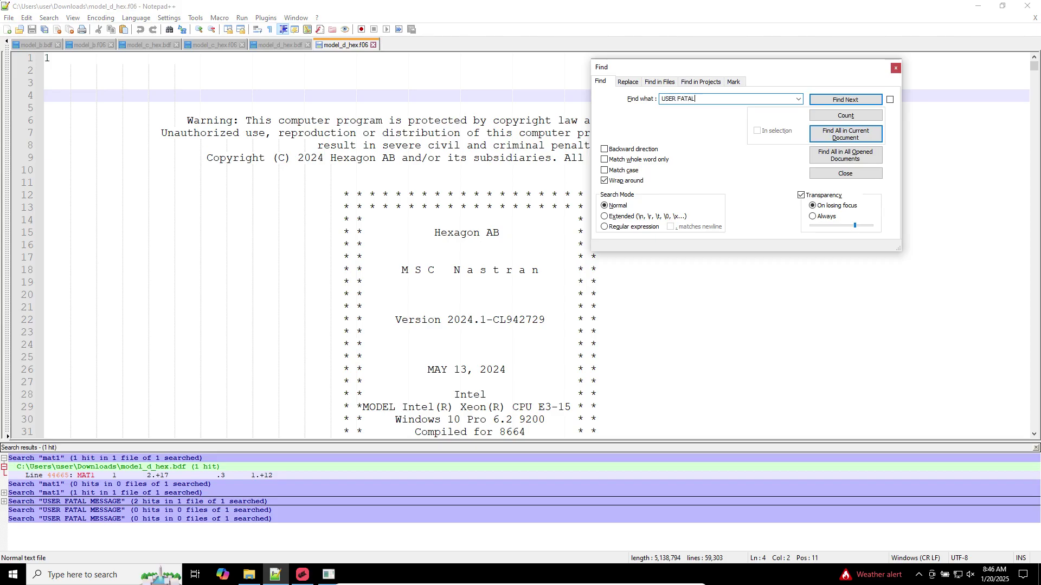
text( FATAL)
key(Return)
click(838, 139)
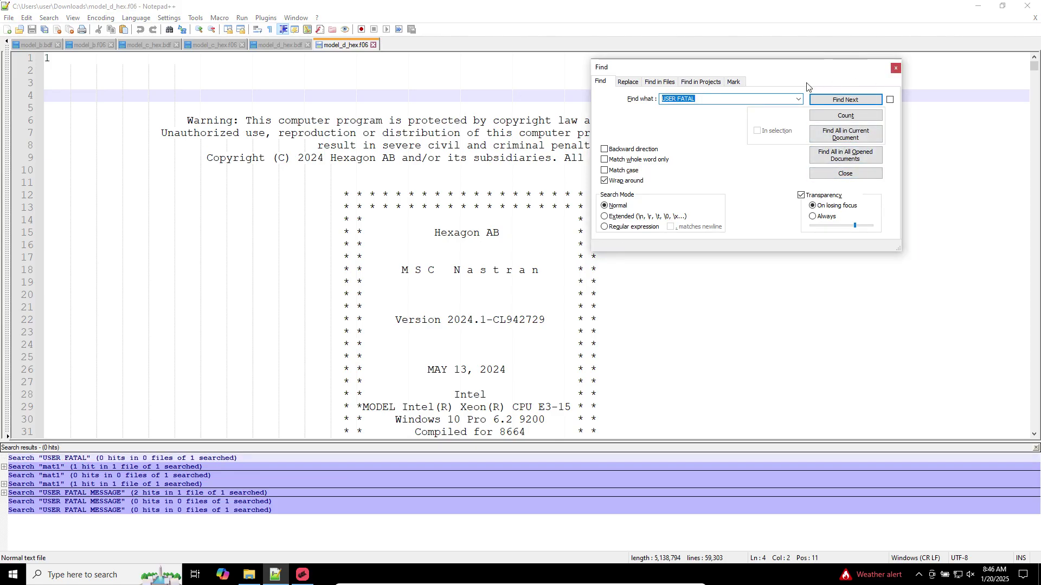
text(EXTERNAL WORK)
key(Return)
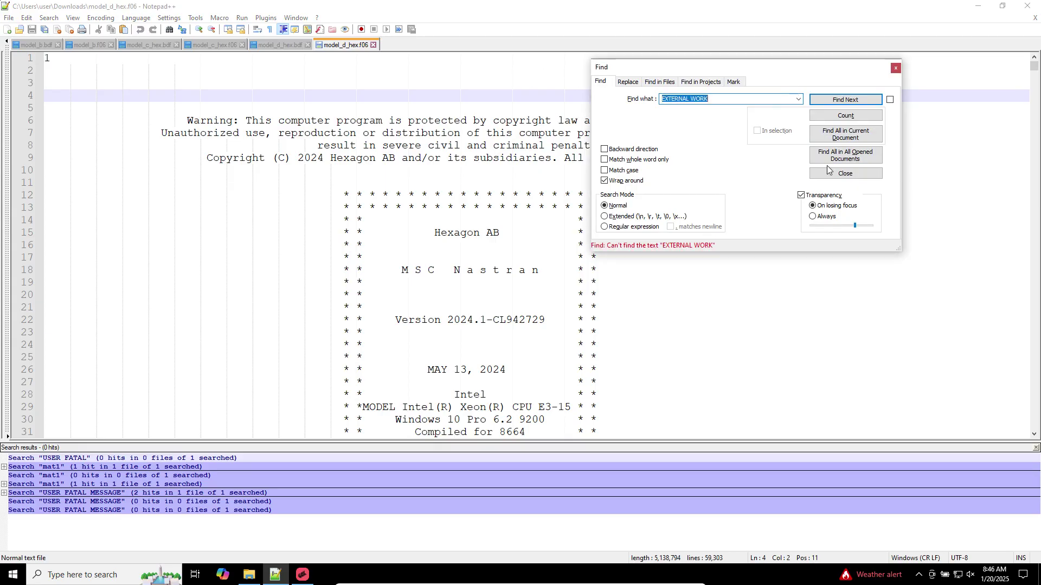
click(699, 102)
double_click(699, 99)
key(BackSpace)
key(BackSpace)
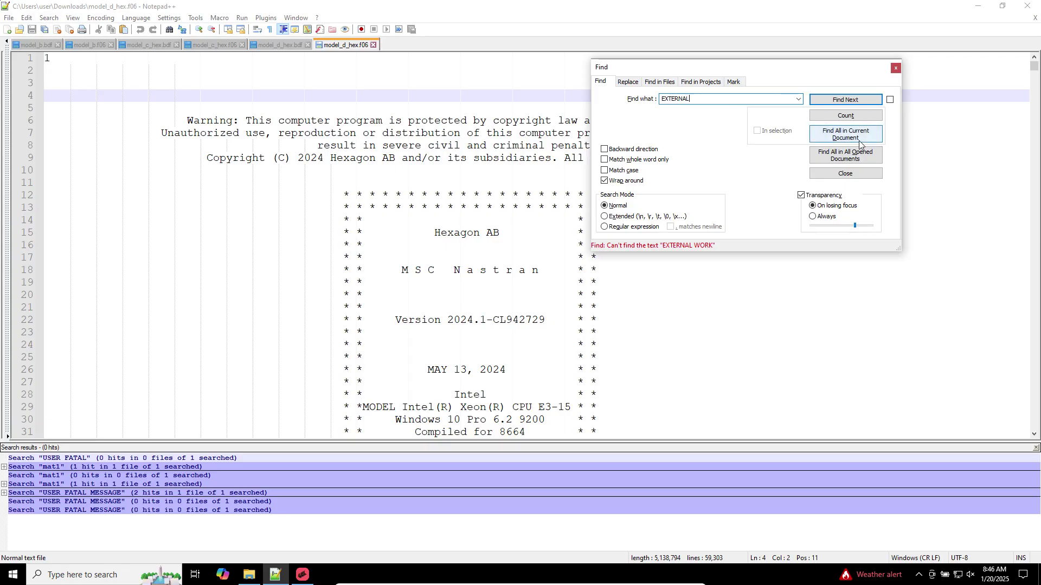
click(845, 134)
double_click(219, 496)
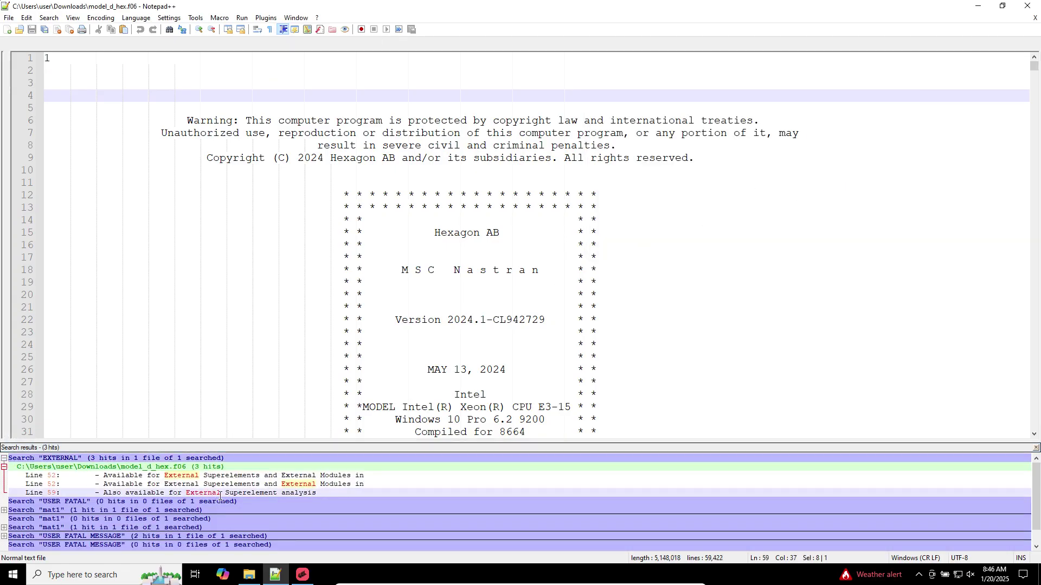
Re-search from the top and select the EXTERNAL WORK value 2.1628657E+03 at line 59361
click(289, 46)
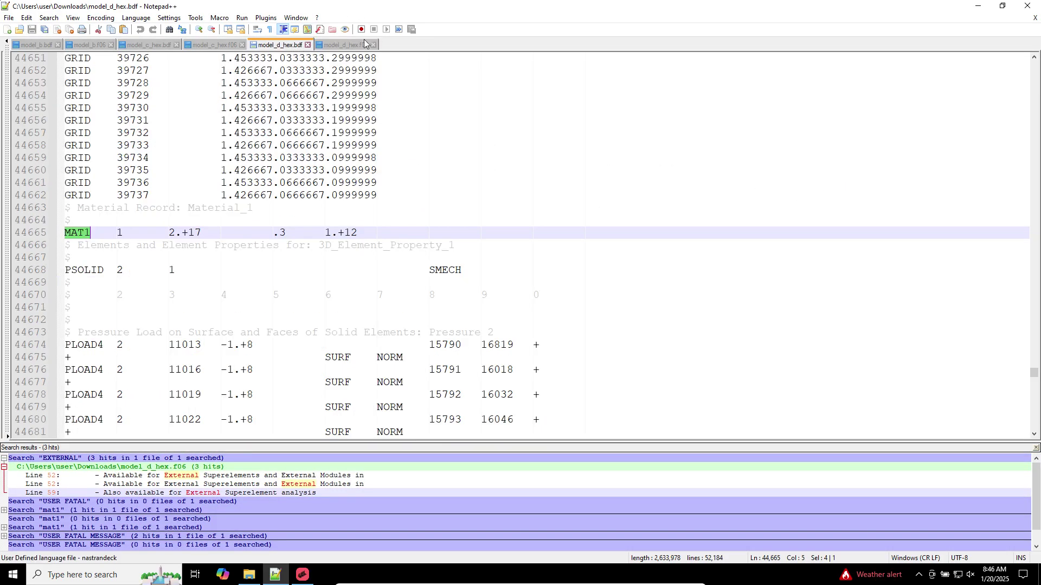
click(364, 46)
key(ctrl+Home)
click(571, 96)
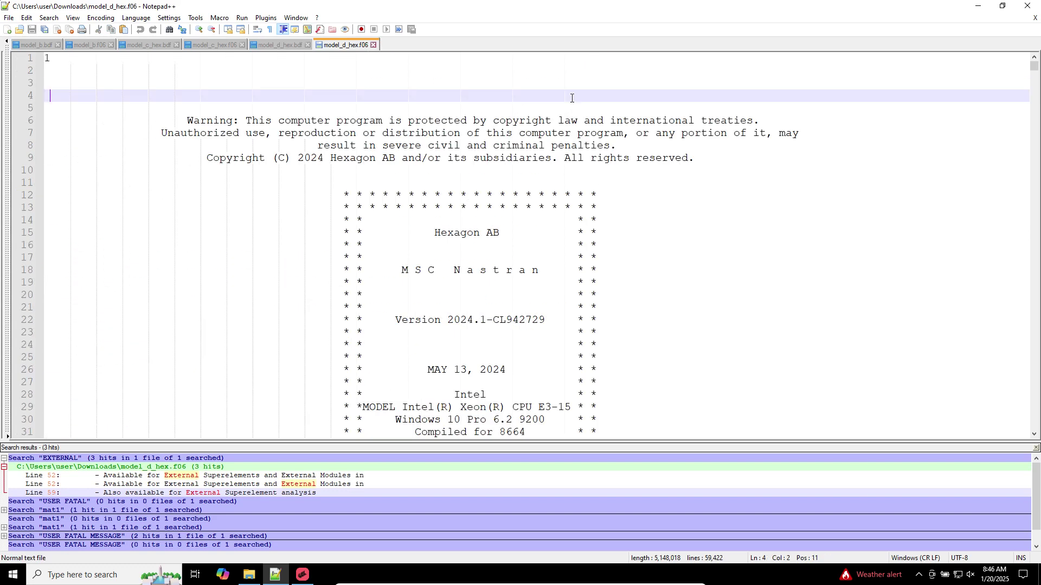
key(ctrl+f)
text(USER)
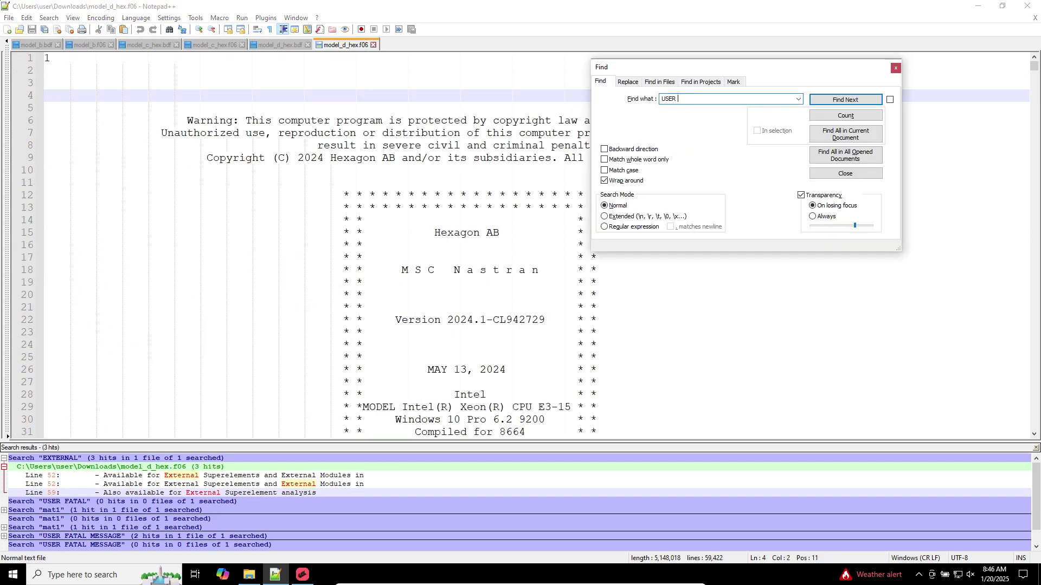
text( FATAL)
key(Return)
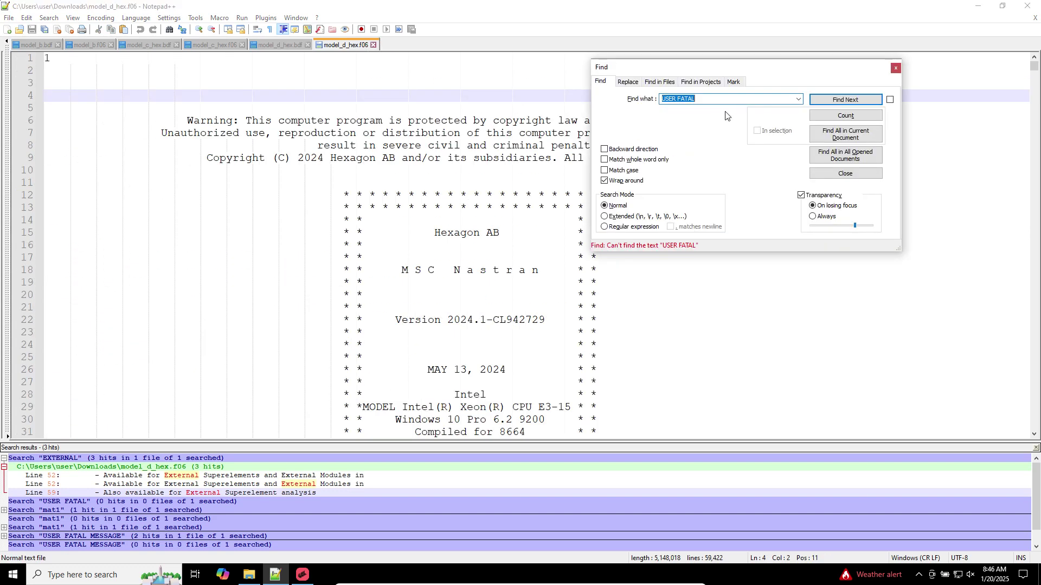
text(EXTERNAL)
key(Return)
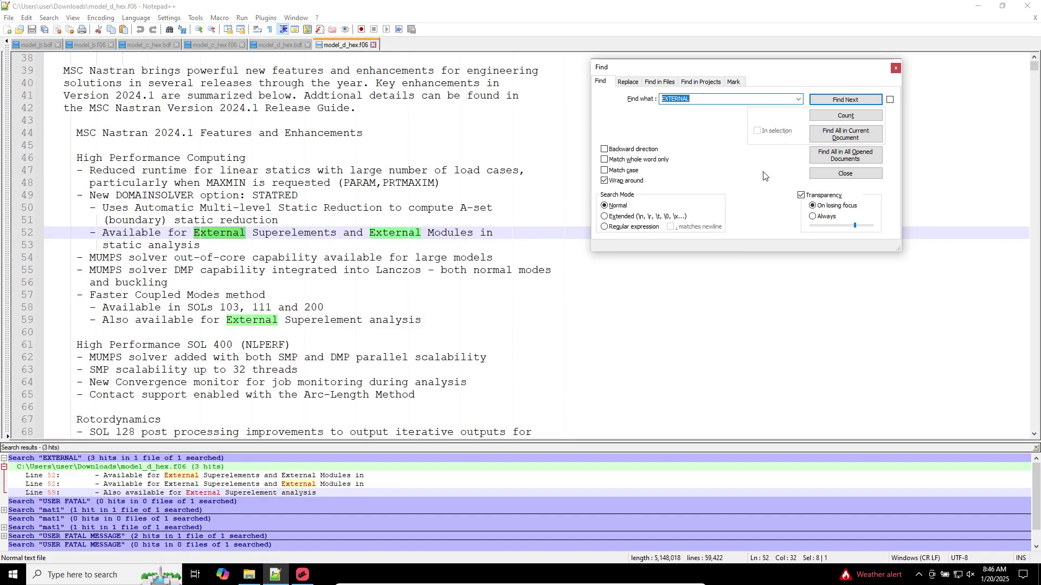
click(845, 134)
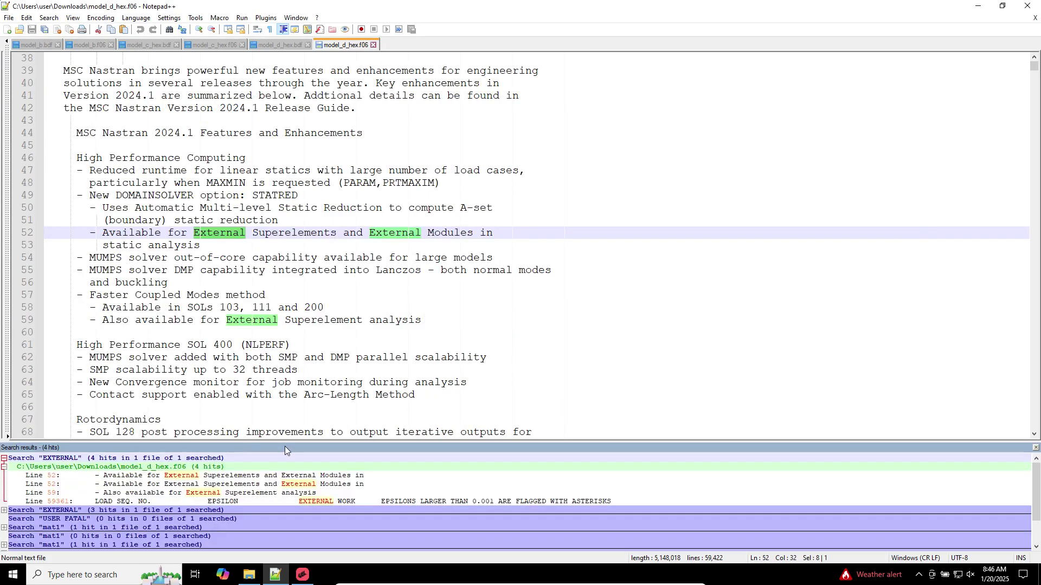
double_click(324, 500)
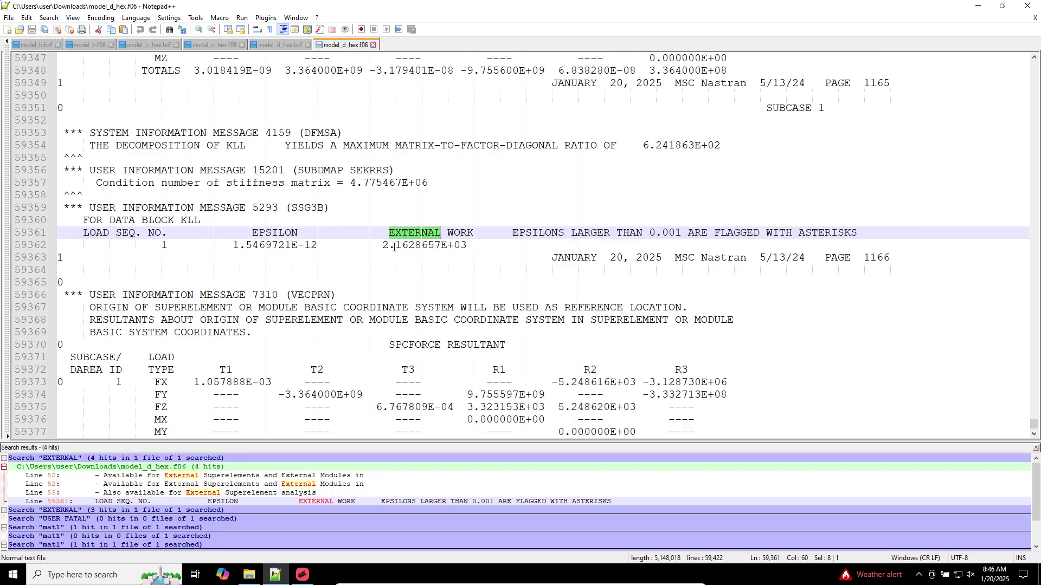
alt+drag(376, 232, 486, 244)
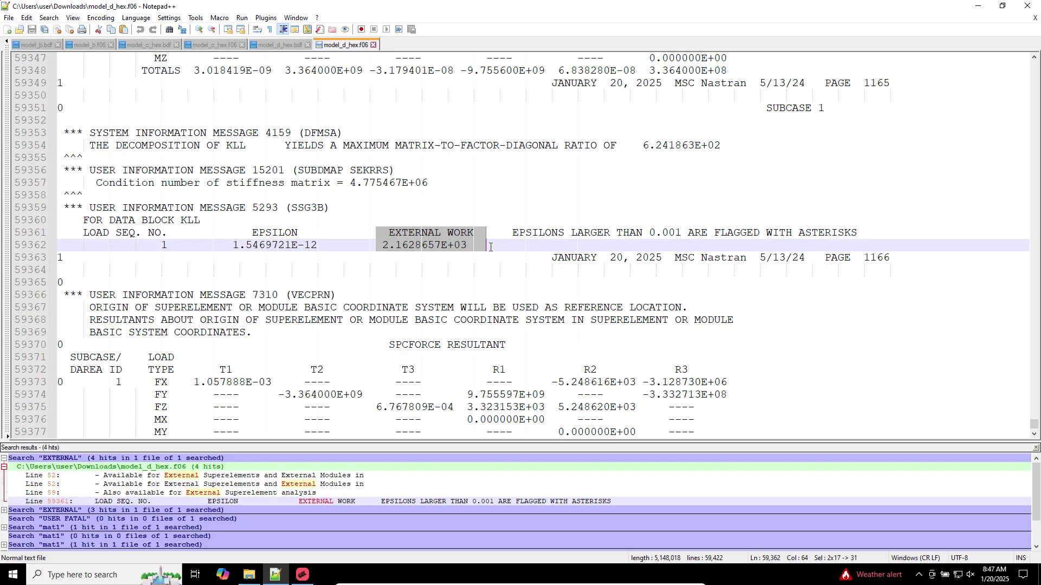
click(312, 569)
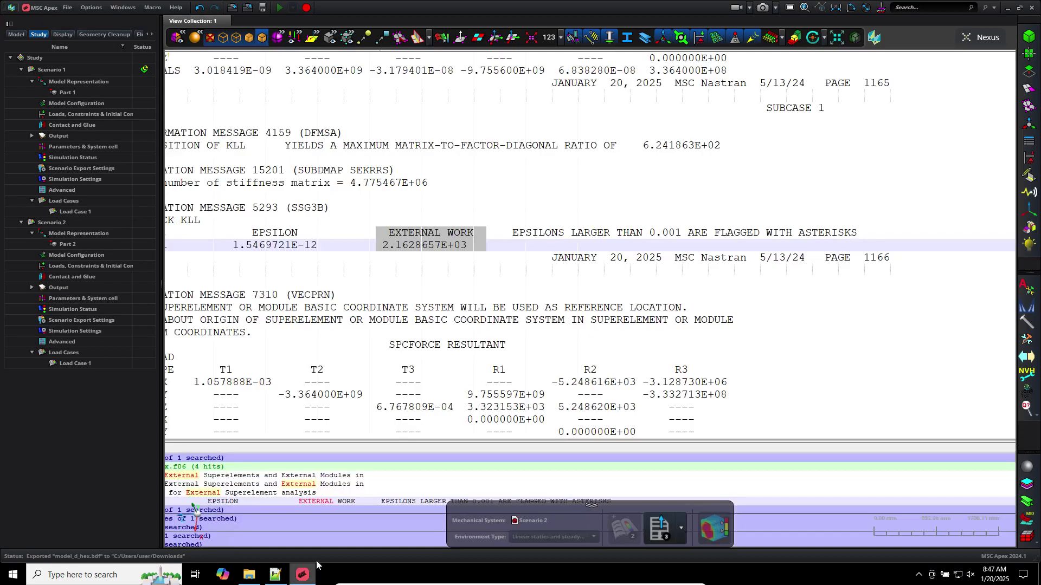
Attach model_d_hex.h5 as Nastran results on Scenario 2 and enter Post Process
right_click(61, 228)
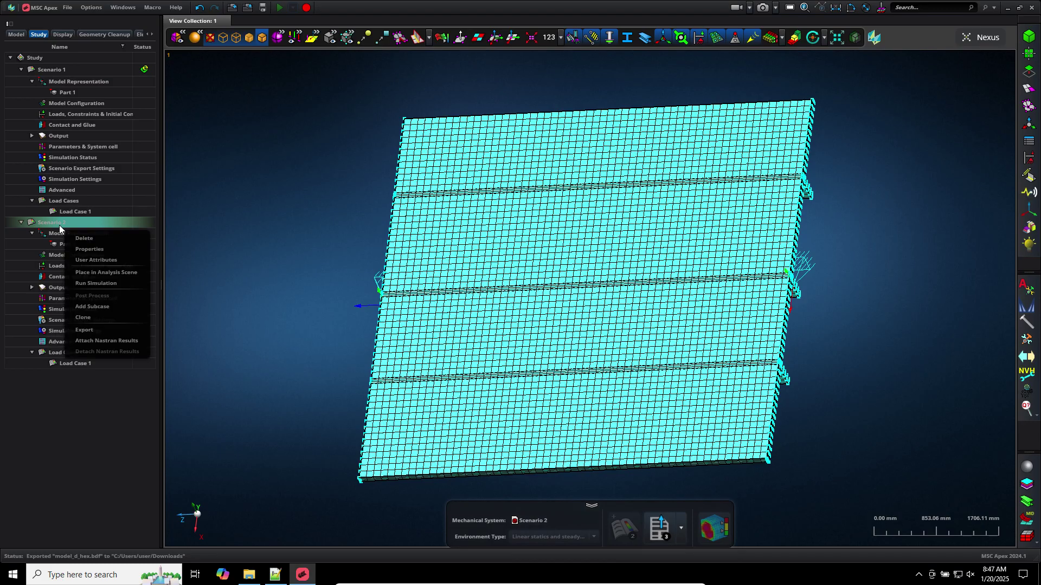
click(111, 340)
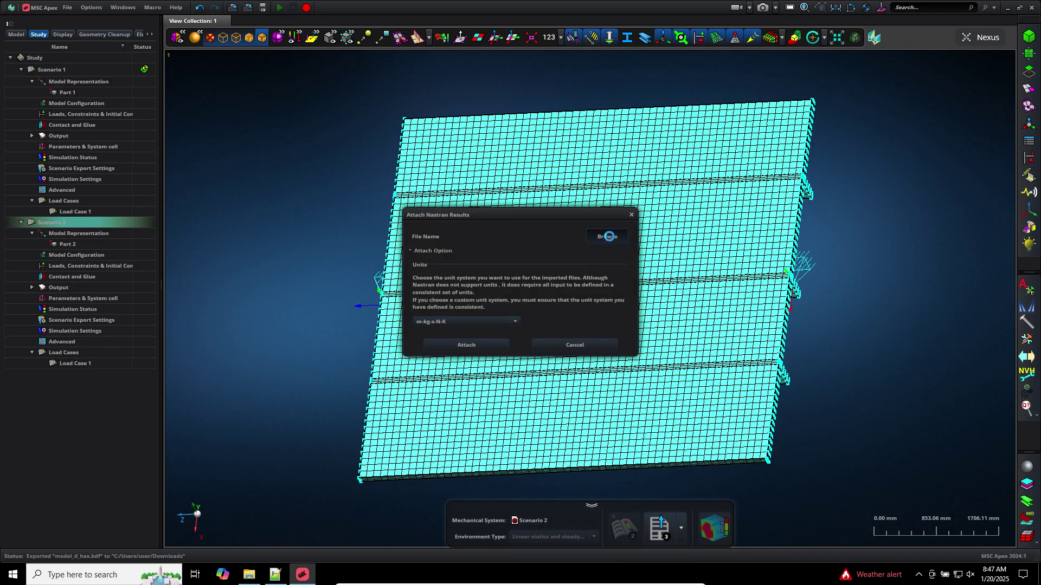
click(608, 237)
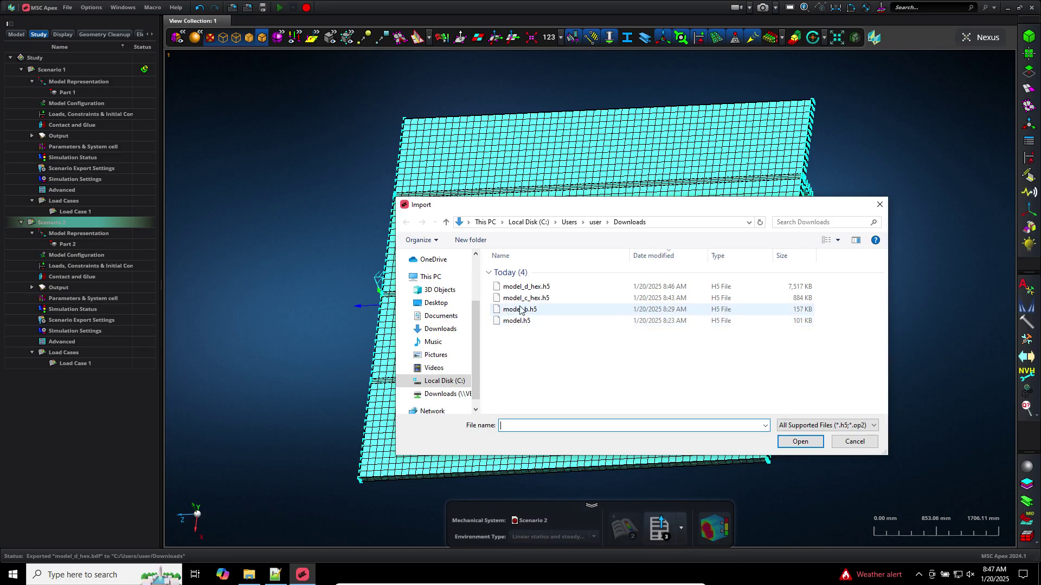
click(528, 256)
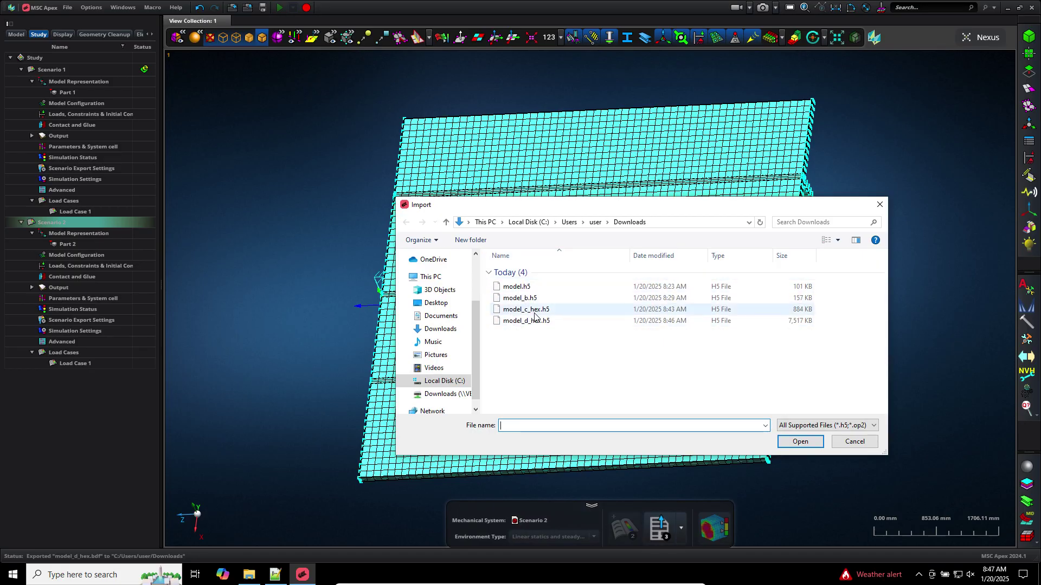
click(534, 321)
double_click(536, 322)
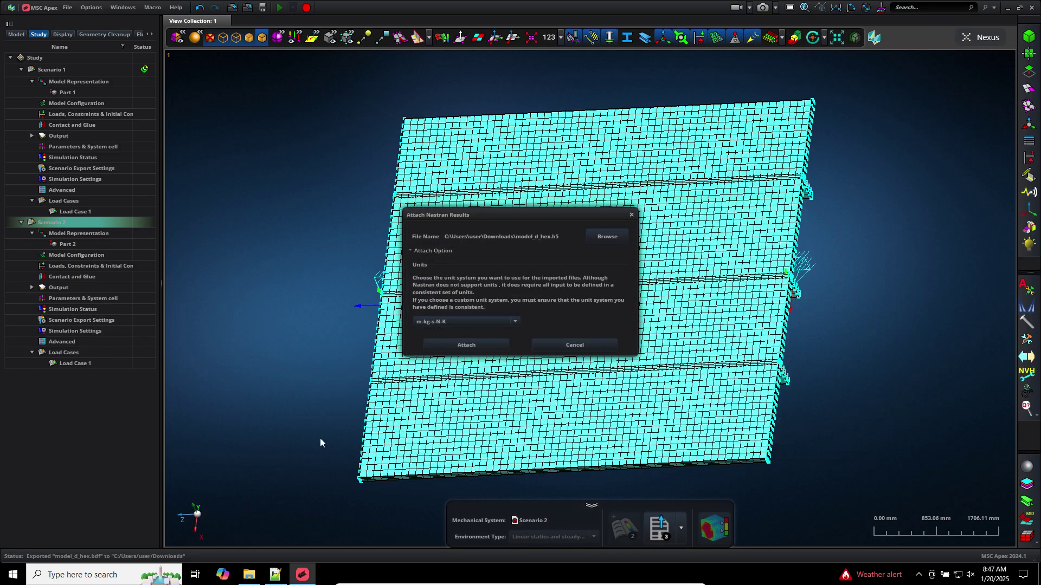
click(481, 347)
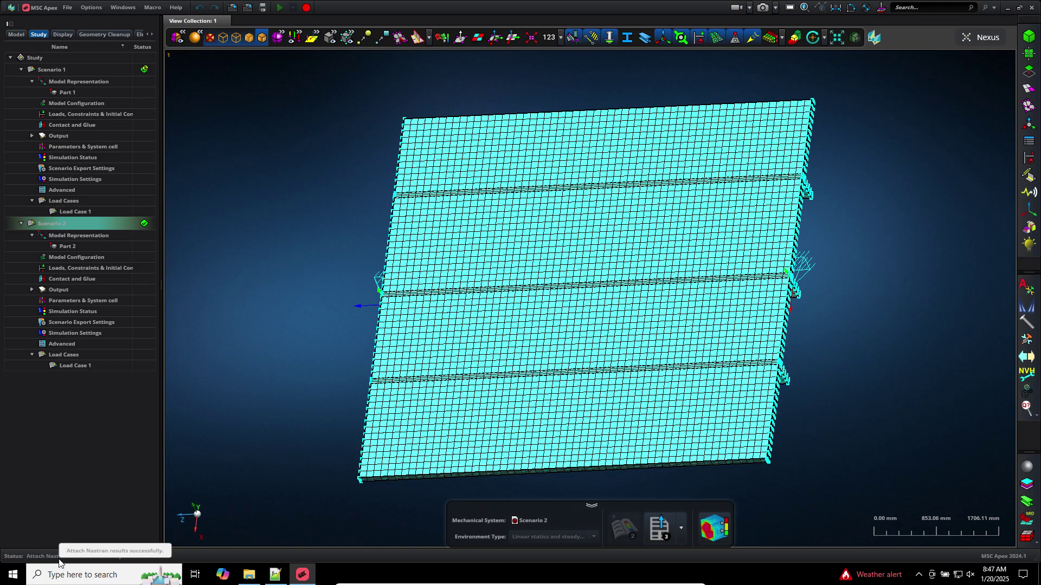
click(722, 526)
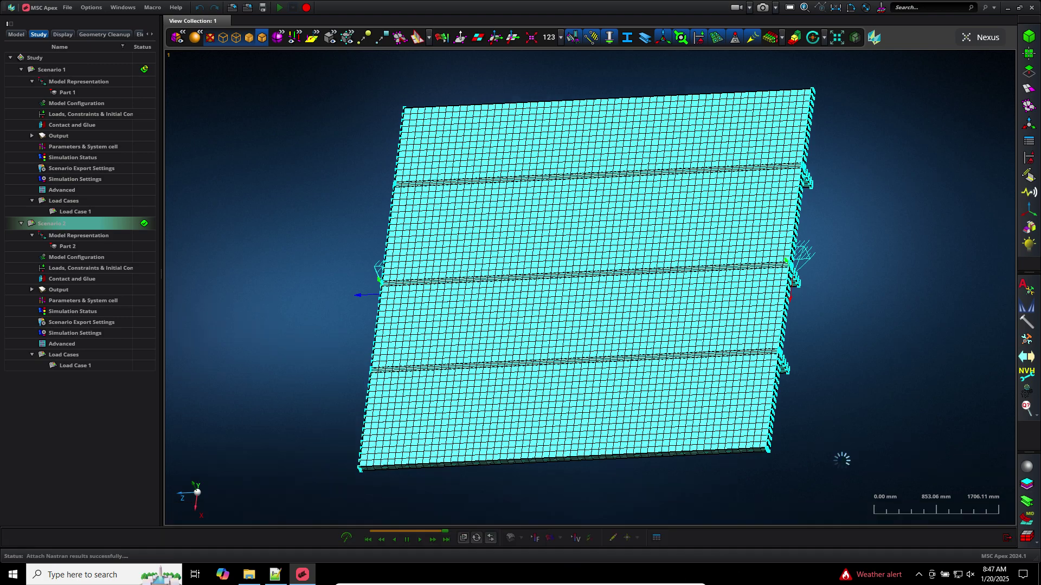
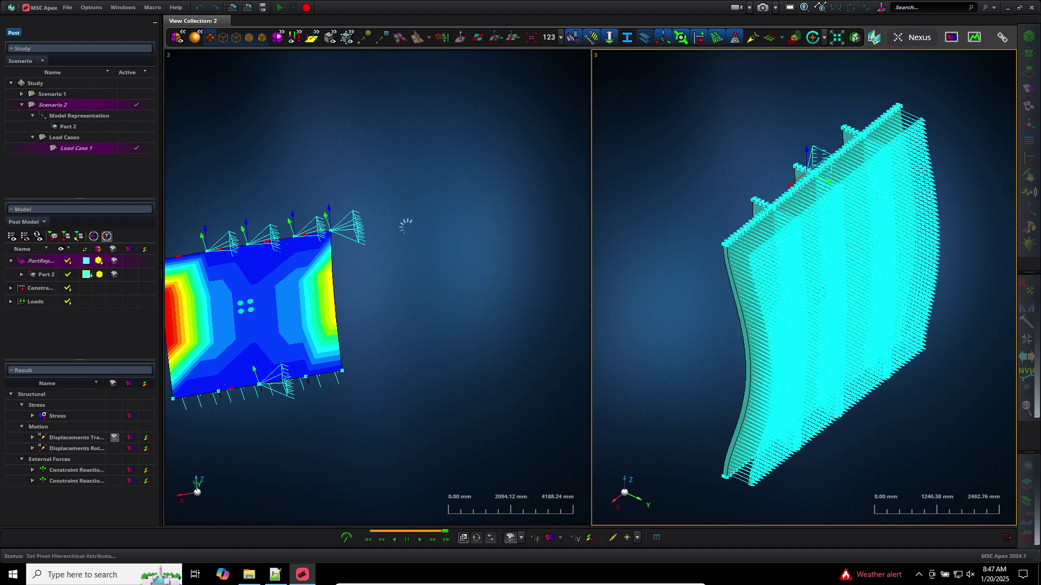
Orbit and zoom both result views so the Scenario 1 and Scenario 2 plates face the screen
click(269, 119)
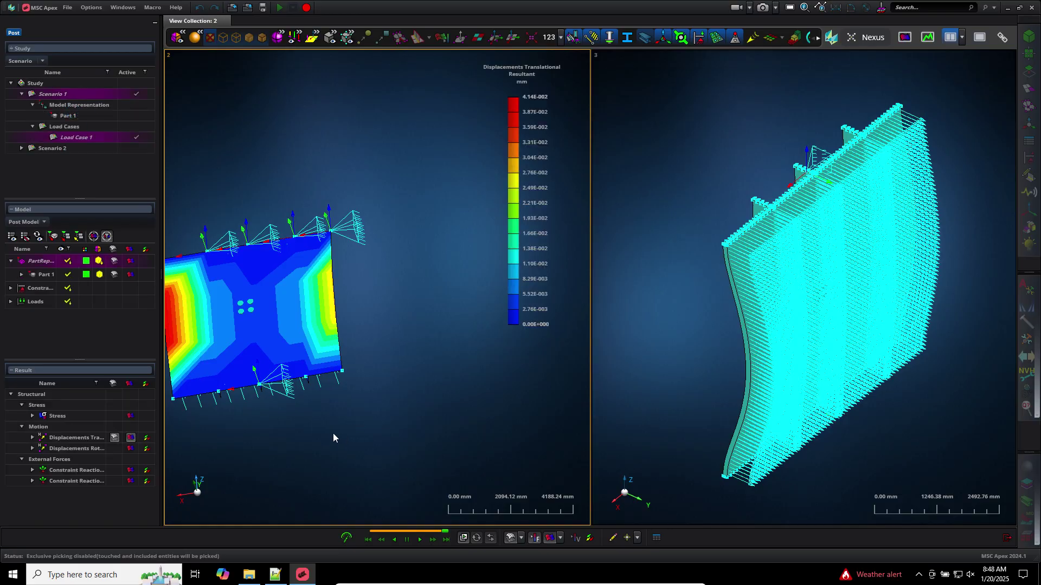
middle_drag(318, 424, 363, 421)
scroll(247, 400, up, 4)
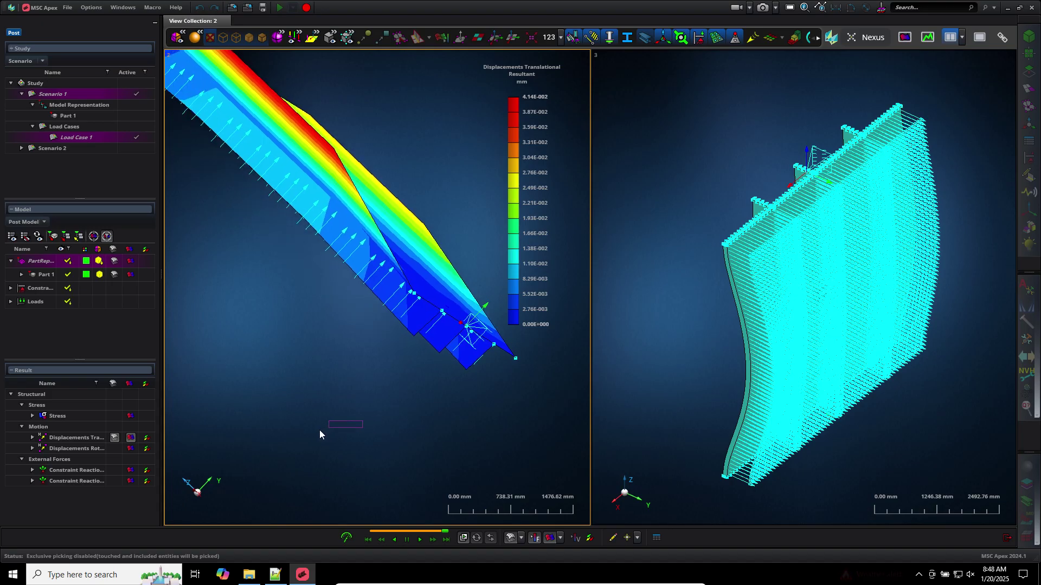
middle_drag(399, 417, 379, 423)
scroll(559, 409, down, 3)
middle_drag(713, 437, 701, 415)
scroll(701, 415, down, 3)
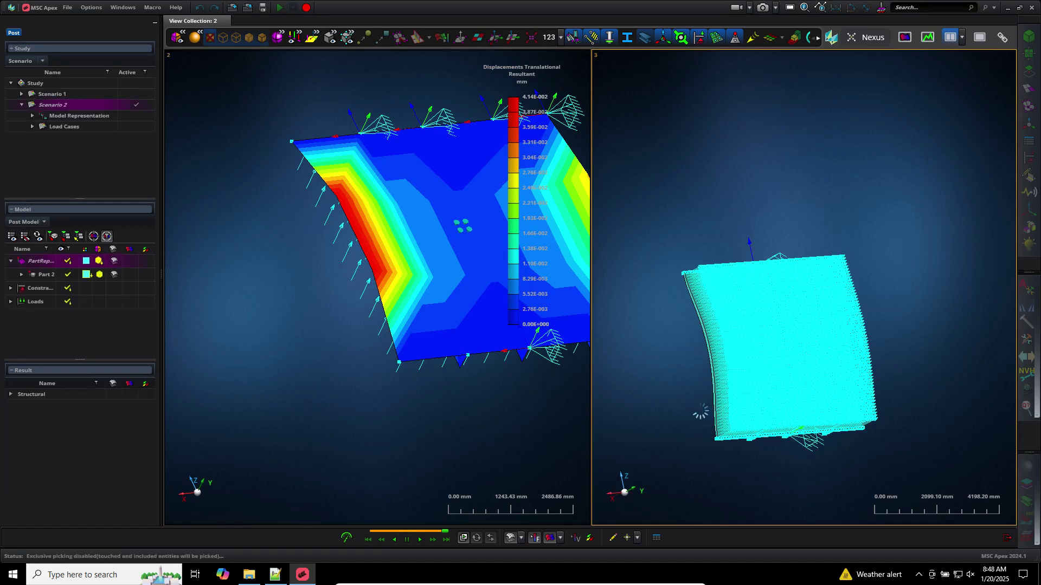
mouse_move(606, 498)
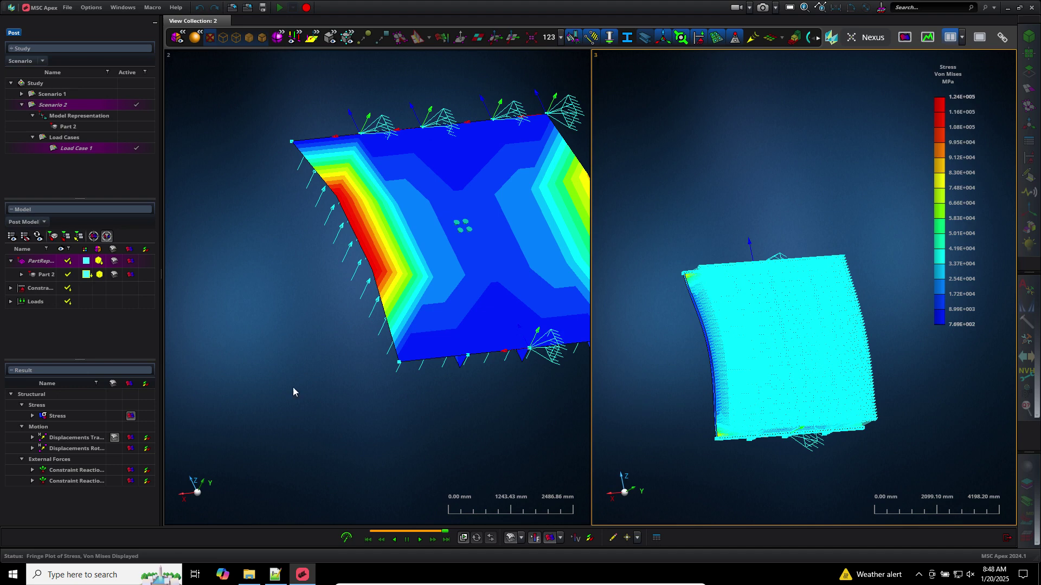
Shift the left plot and turn on hotspot labels marking the peak result values
middle_drag(374, 381, 305, 389)
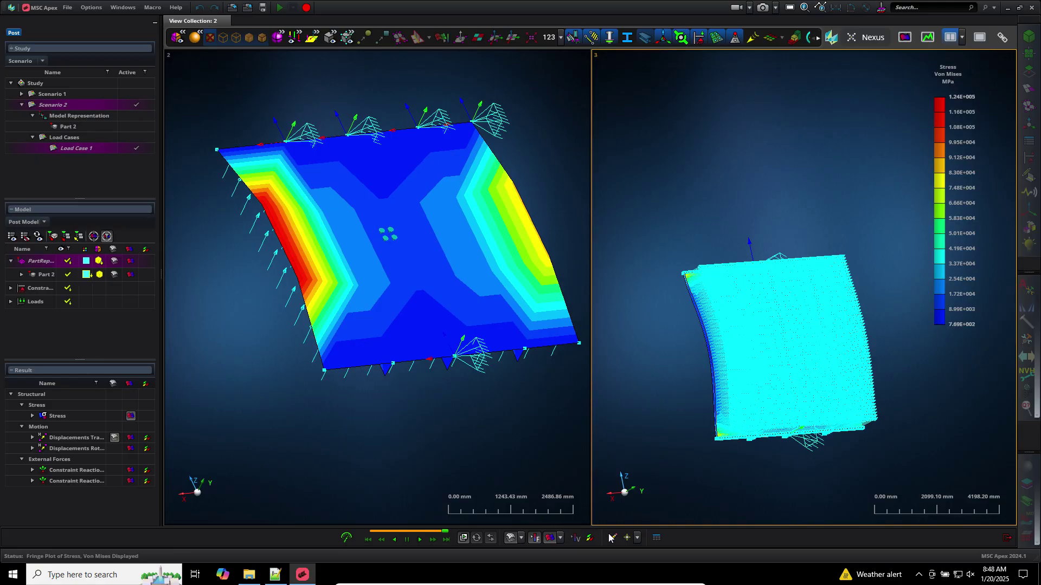
click(628, 538)
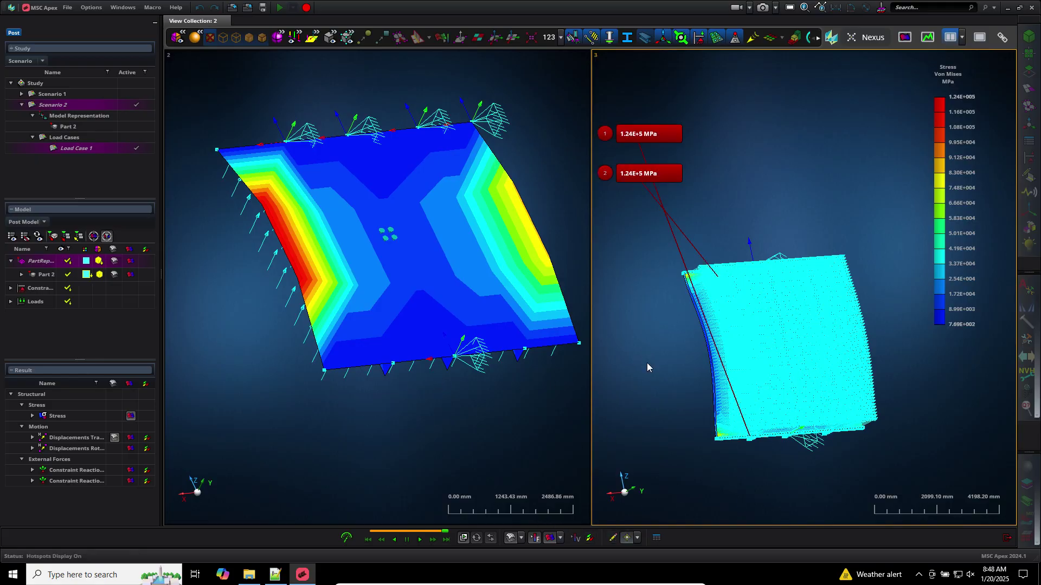
click(484, 412)
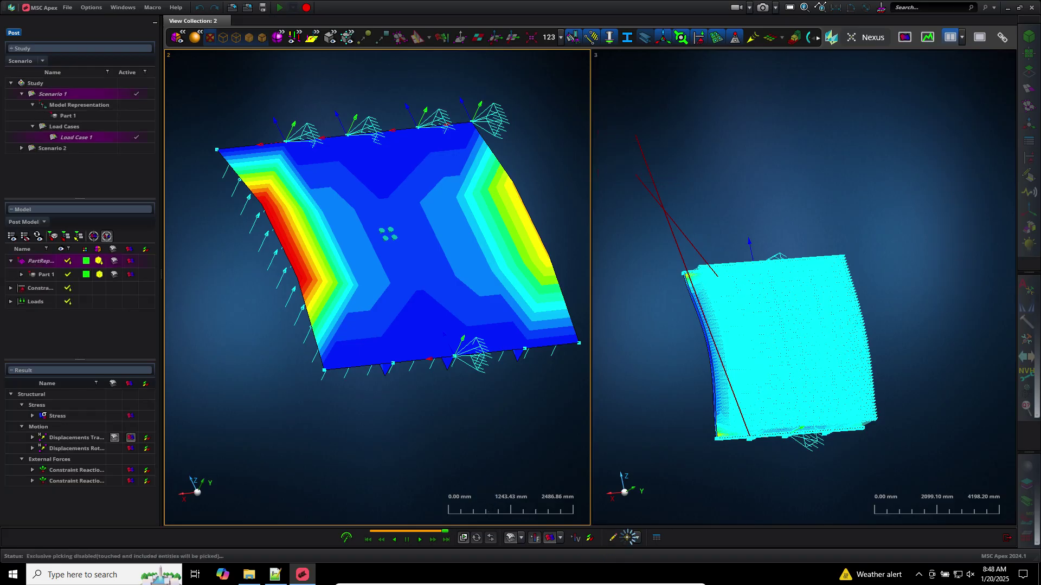
click(628, 538)
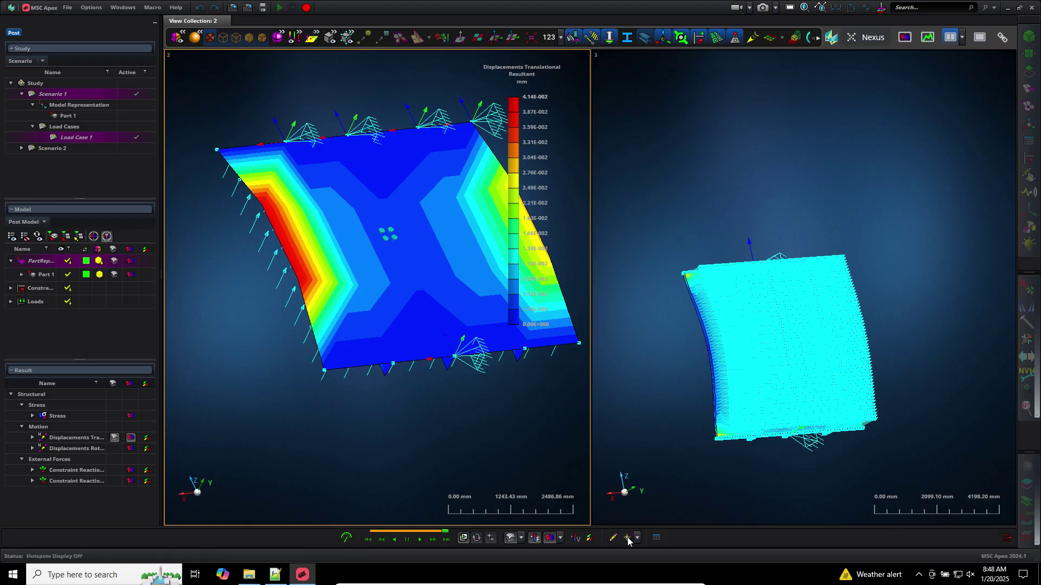
click(628, 537)
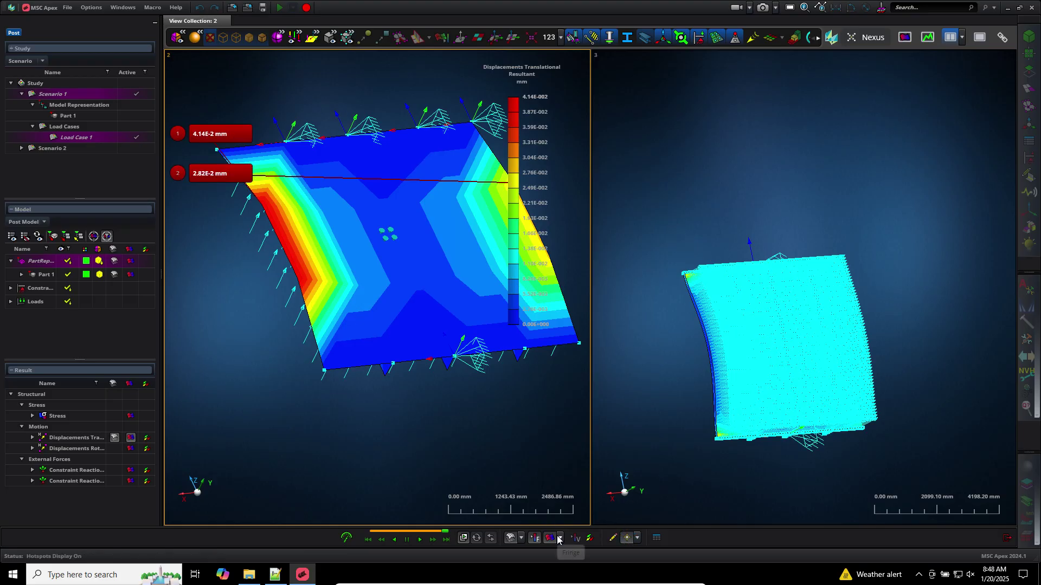
Switch Scenario 1's plot to bottom-layer Von Mises stress, ranging 1.06E+004 to 1.86E+005 MPa
mouse_move(537, 101)
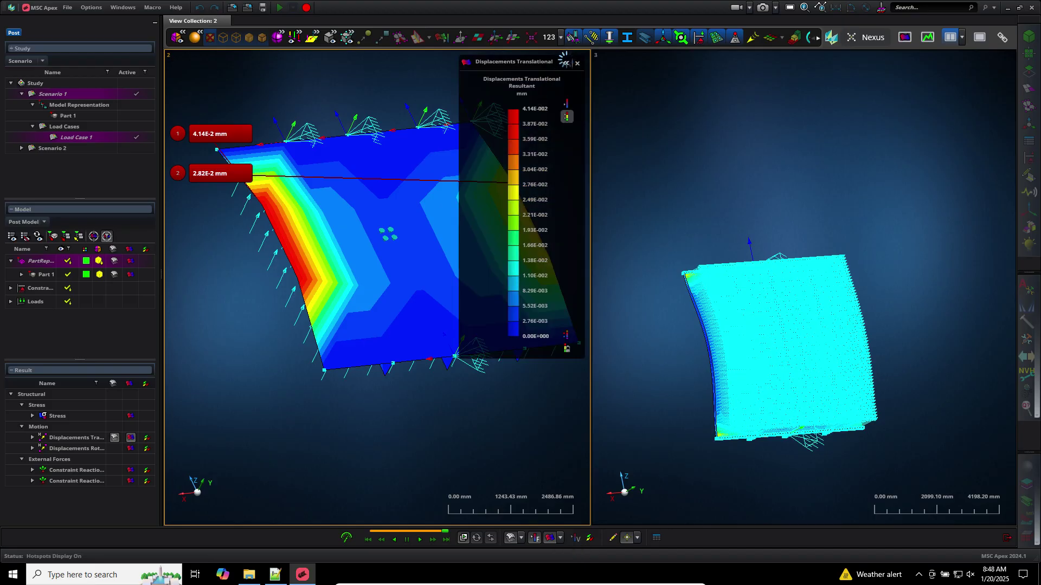
click(564, 63)
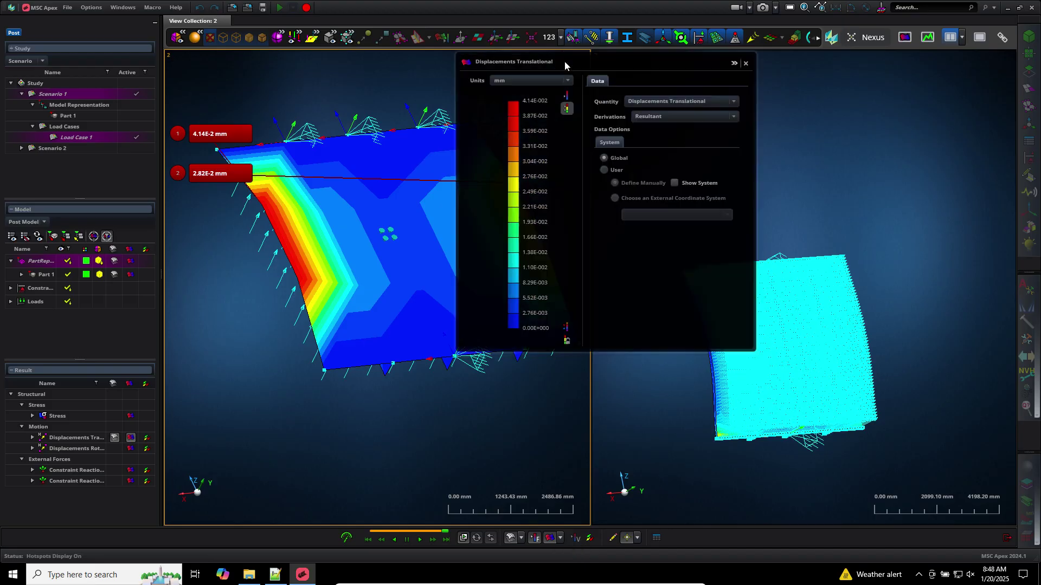
click(697, 102)
click(685, 115)
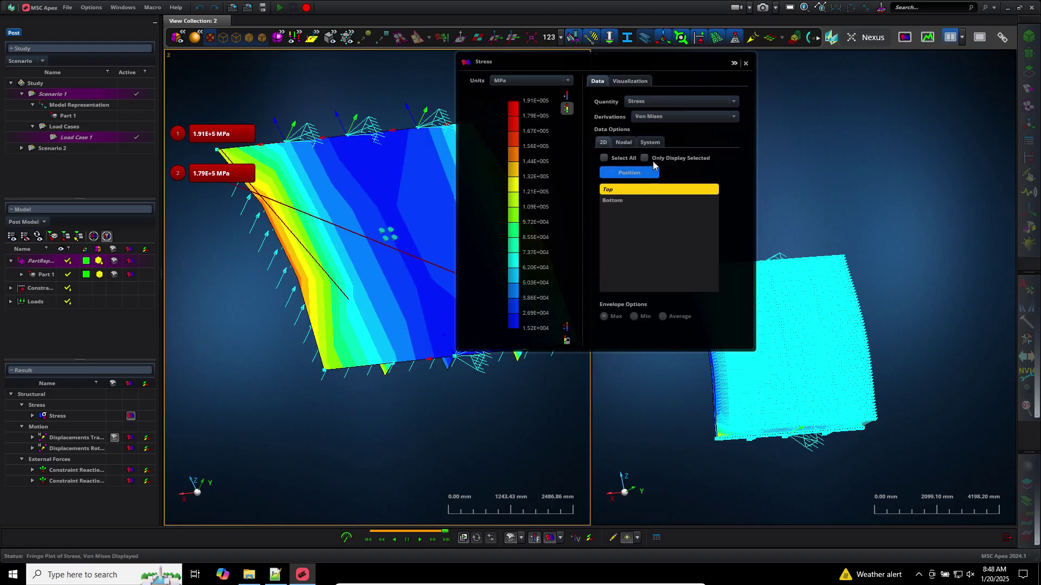
click(612, 200)
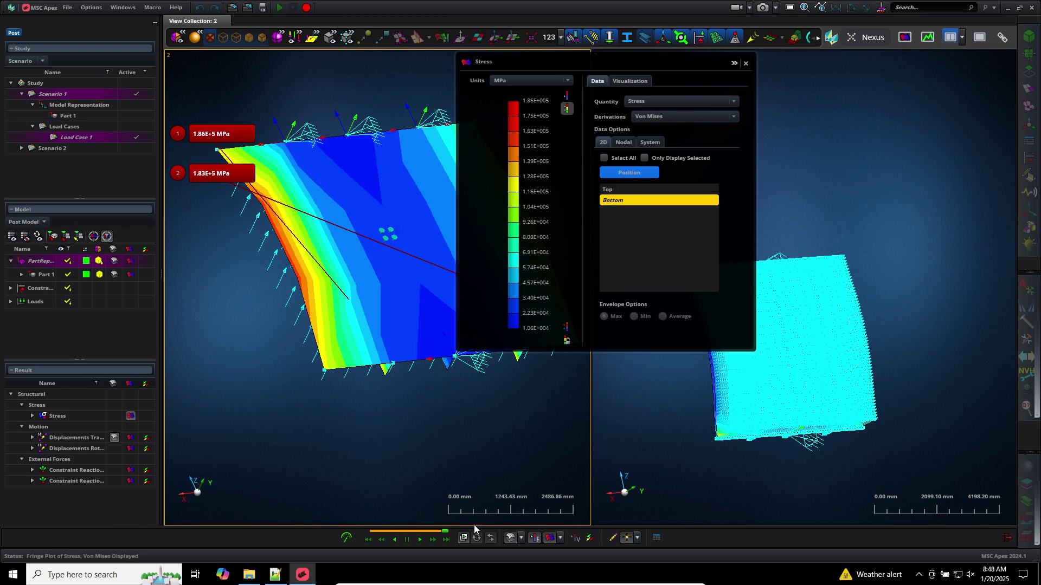
click(746, 63)
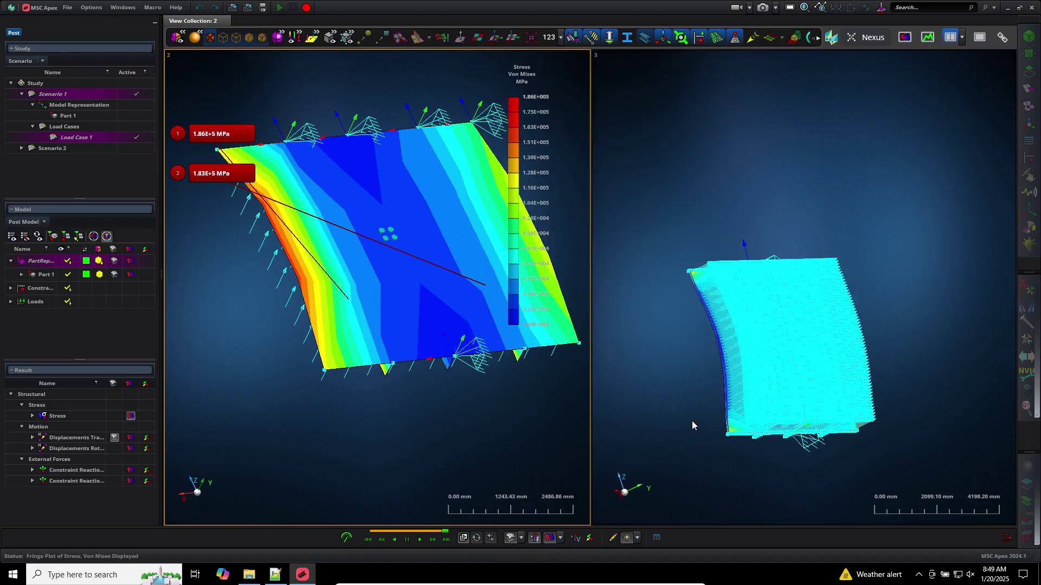
Orbit both stress plots to show the plate ribs and fit the left model in its view
middle_drag(691, 421, 714, 381)
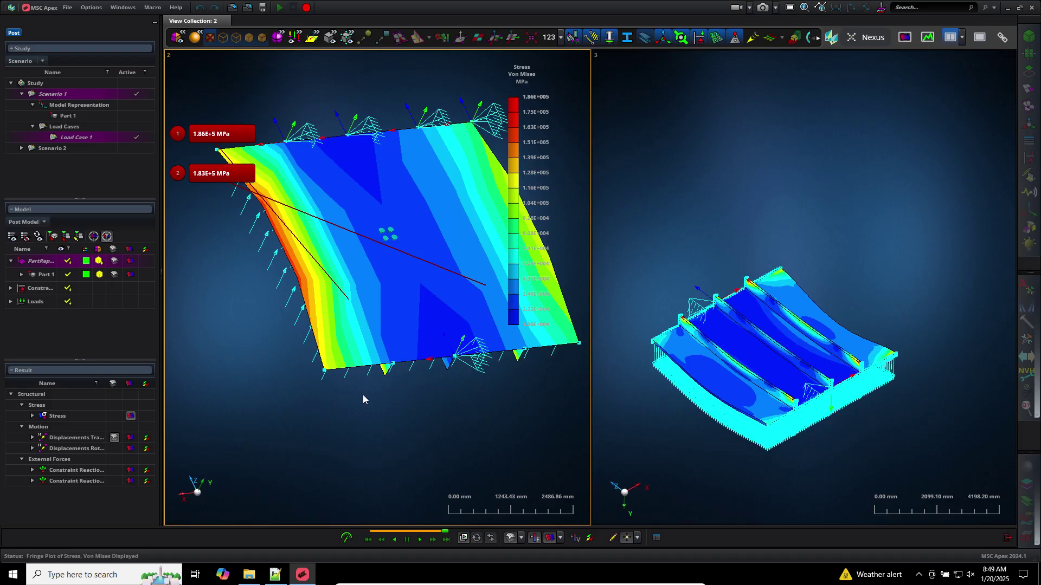
middle_drag(363, 399, 404, 363)
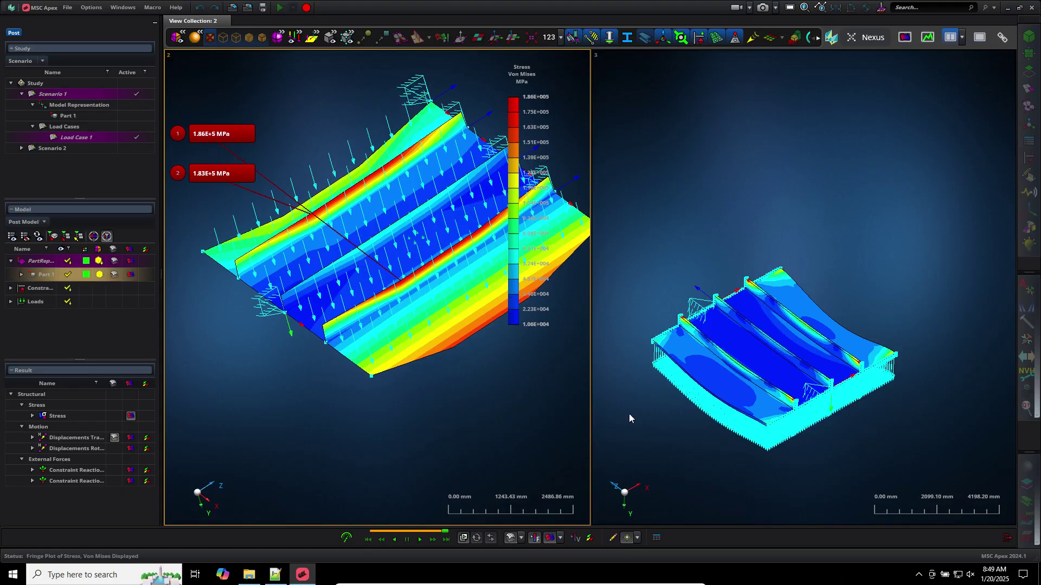
key(f)
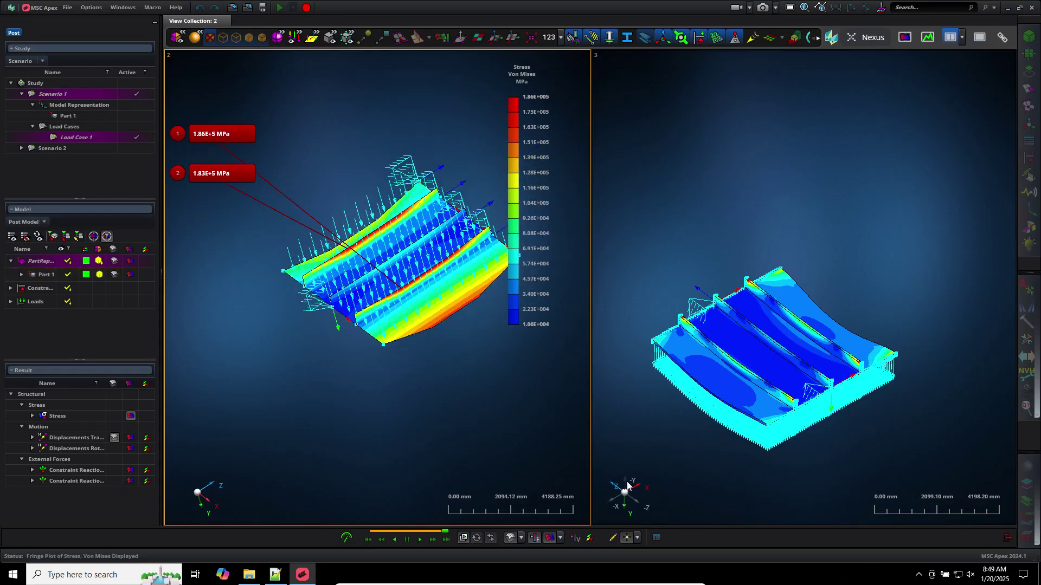
click(643, 453)
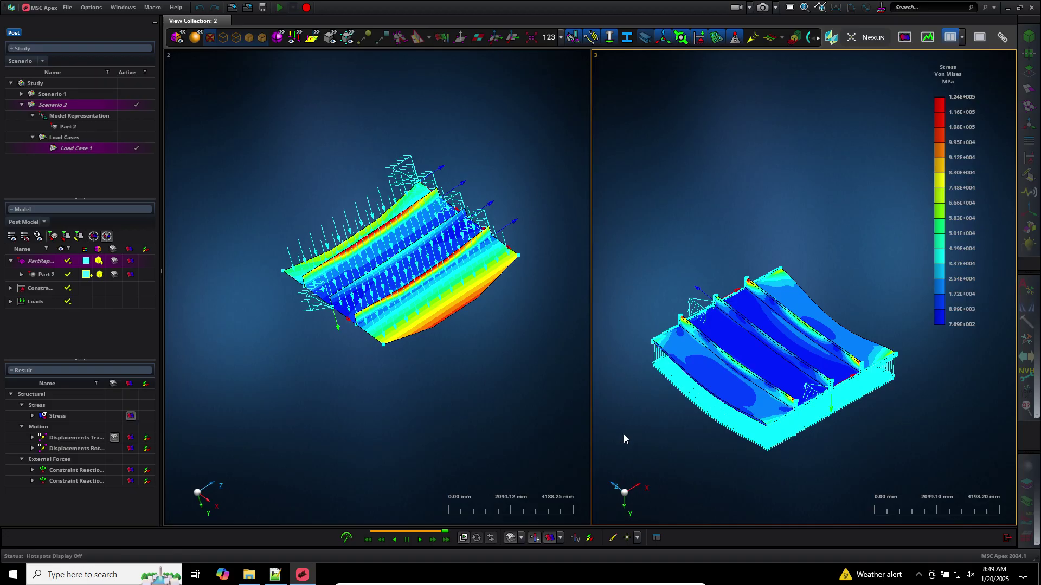
click(502, 433)
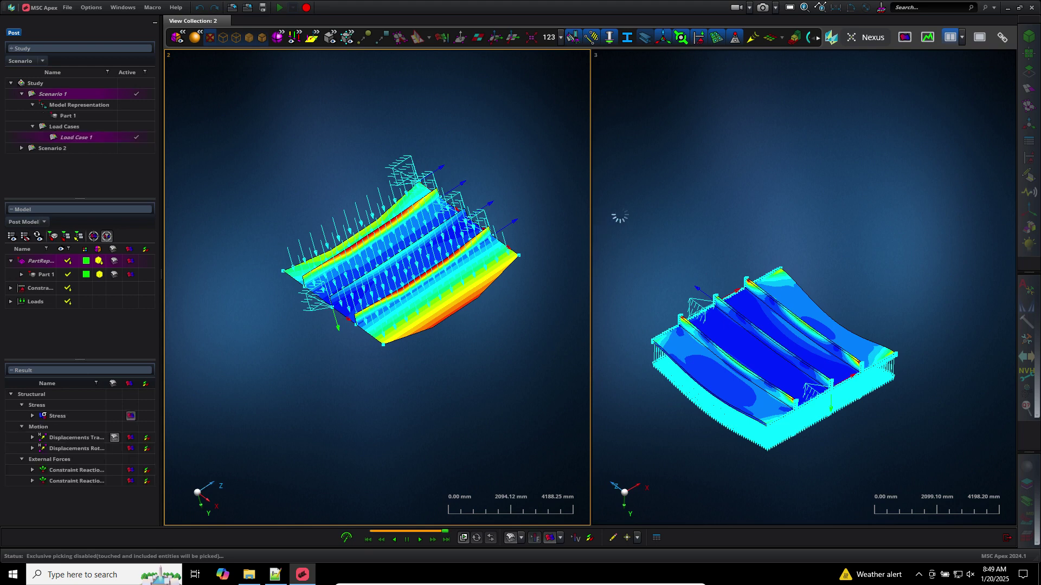
click(961, 37)
click(962, 37)
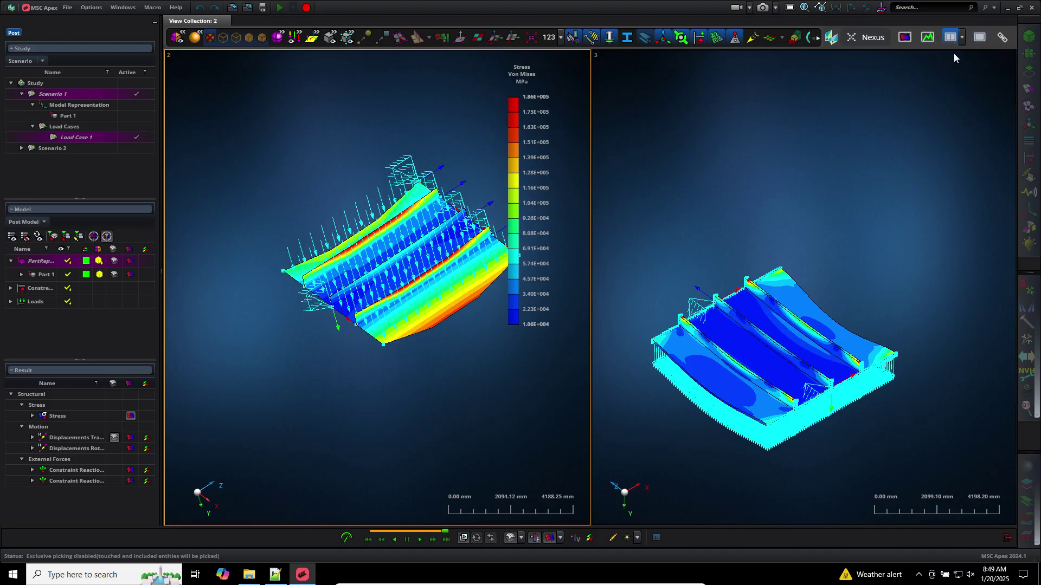
Maximize View 2 to fill the graphics area
click(980, 37)
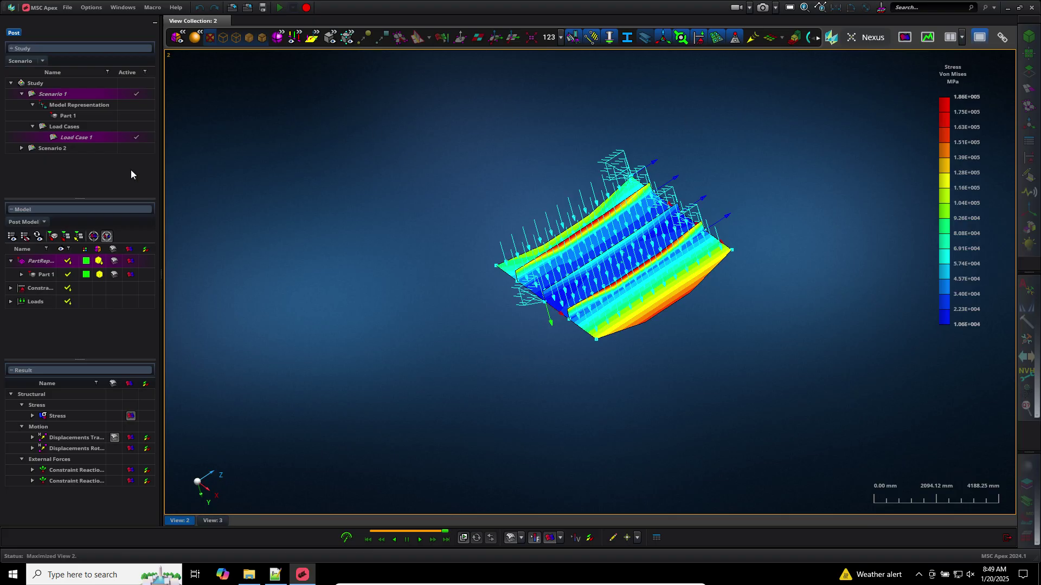
right_click(73, 149)
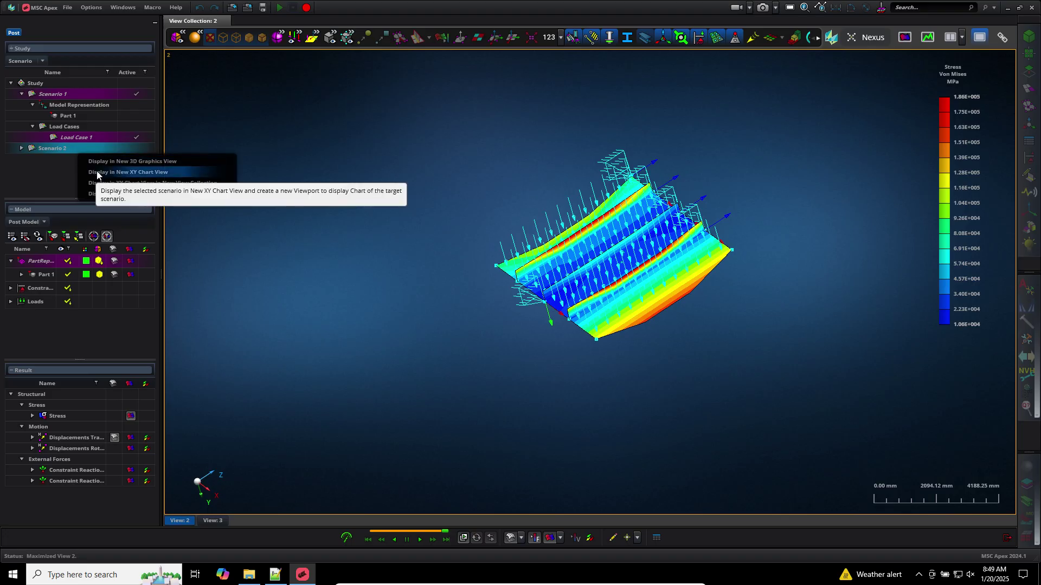
click(202, 123)
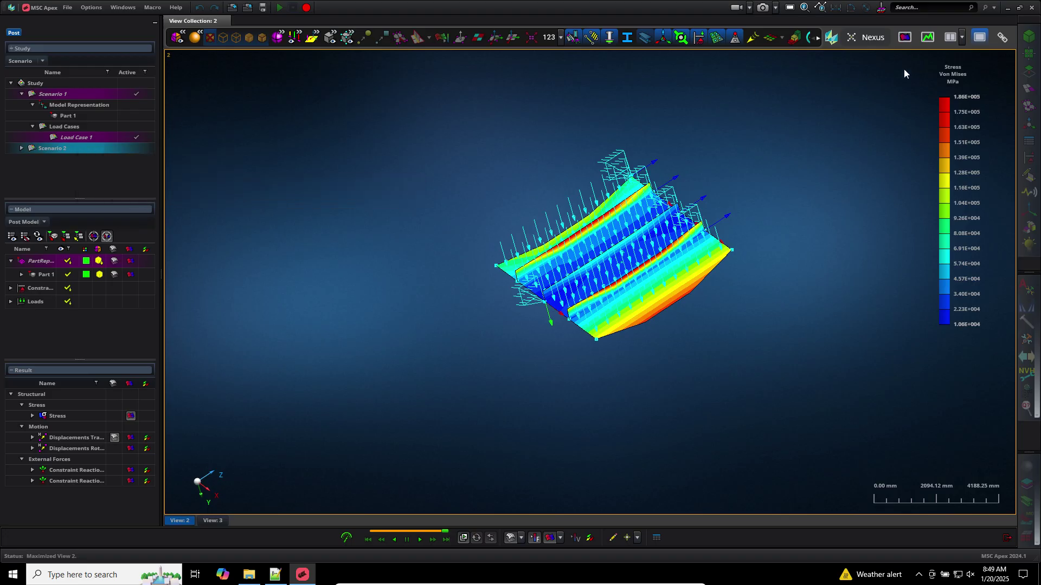
click(963, 37)
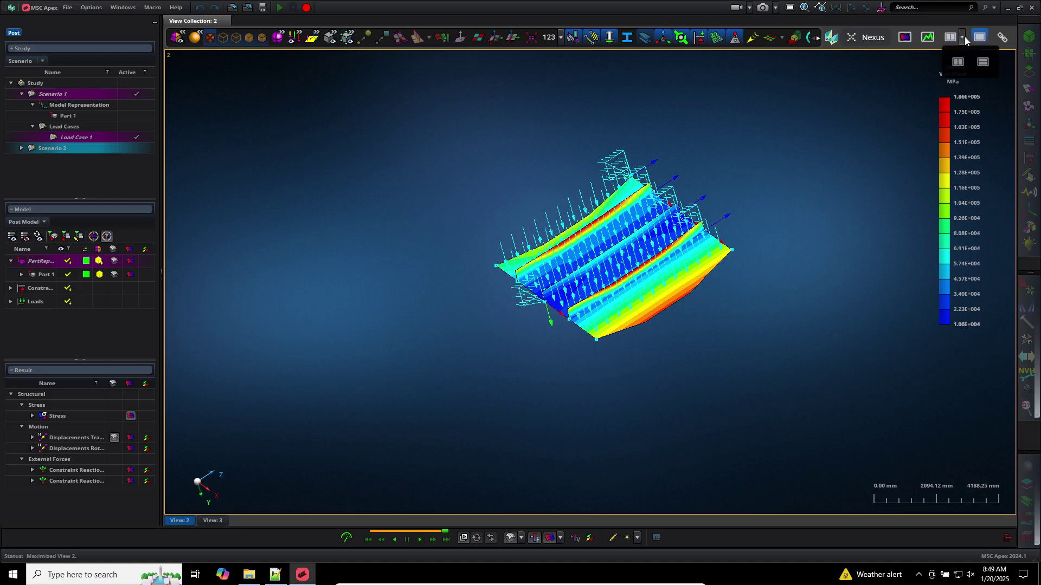
click(964, 37)
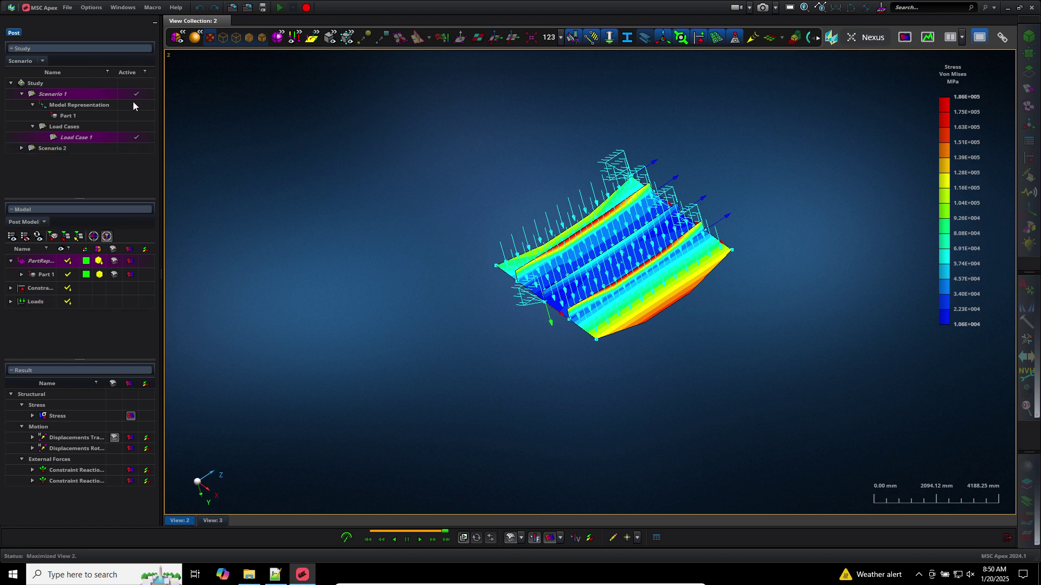
Tip Scenario 2's model over in View 3, then exit post-processing to the Study tree
click(213, 521)
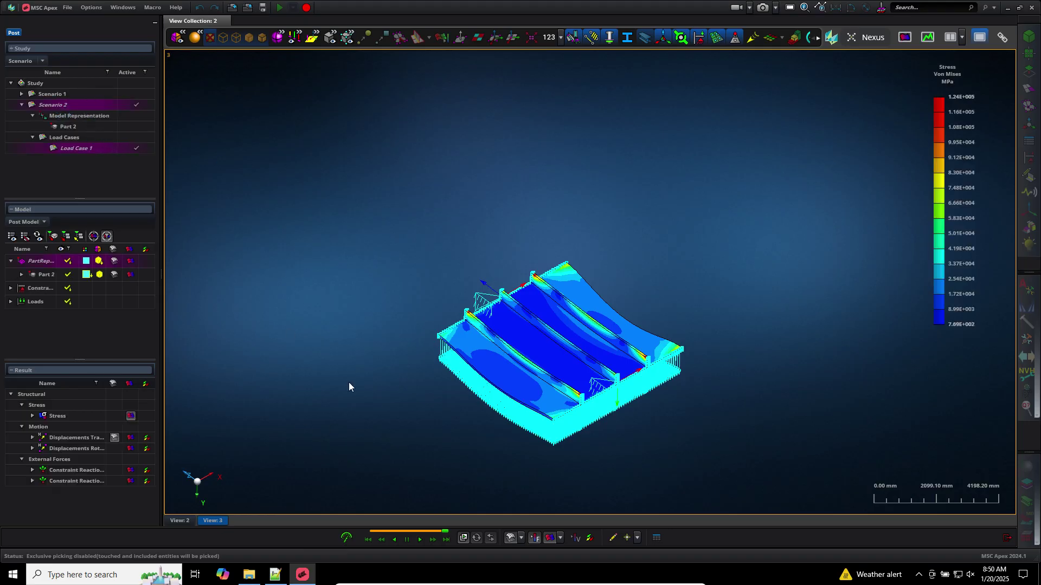
middle_drag(388, 235, 398, 298)
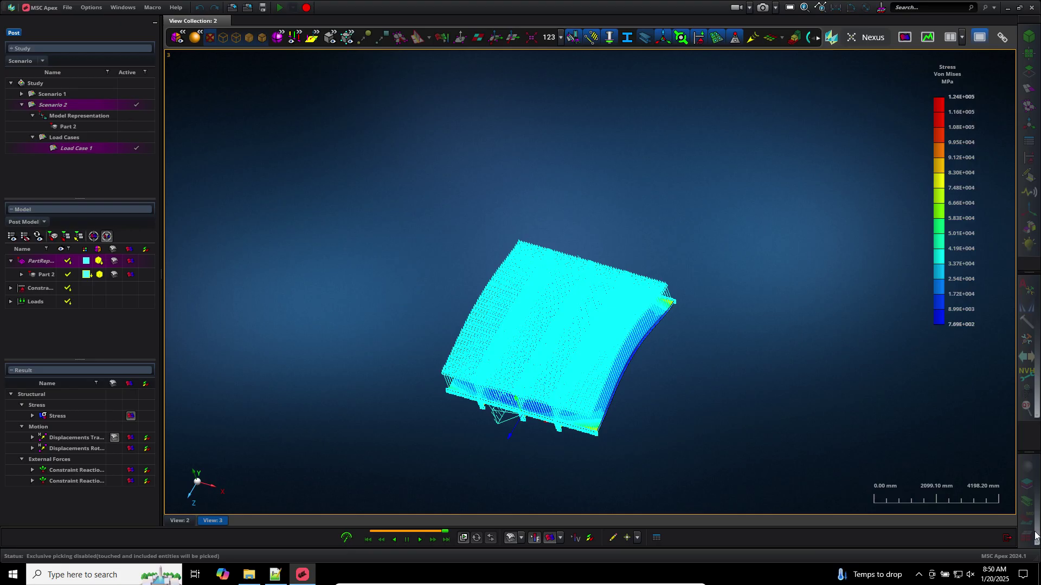
click(1008, 538)
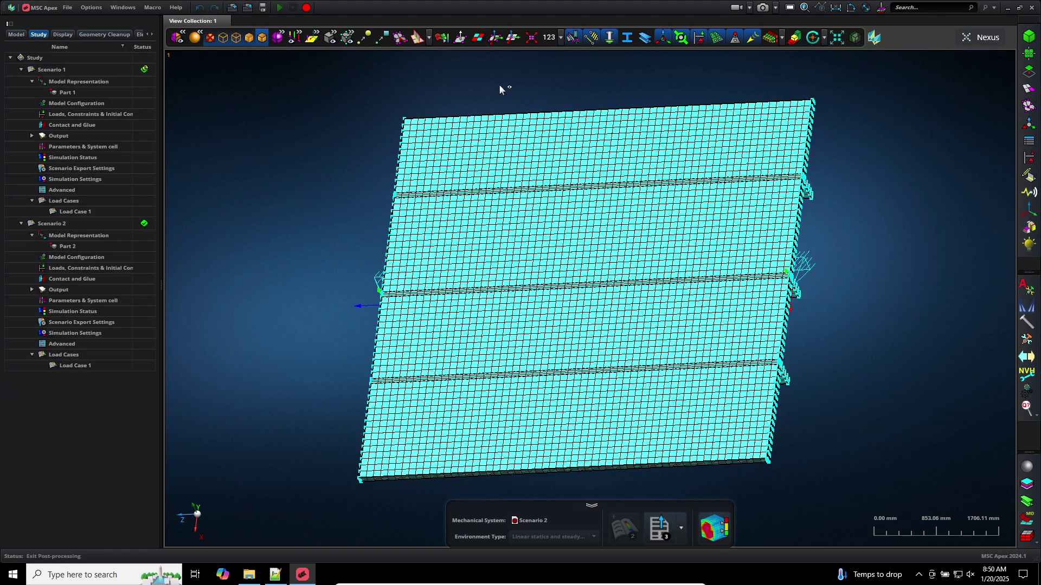
Inspect Constraint 7's edge from the model tree, then close the constraint editor
click(19, 35)
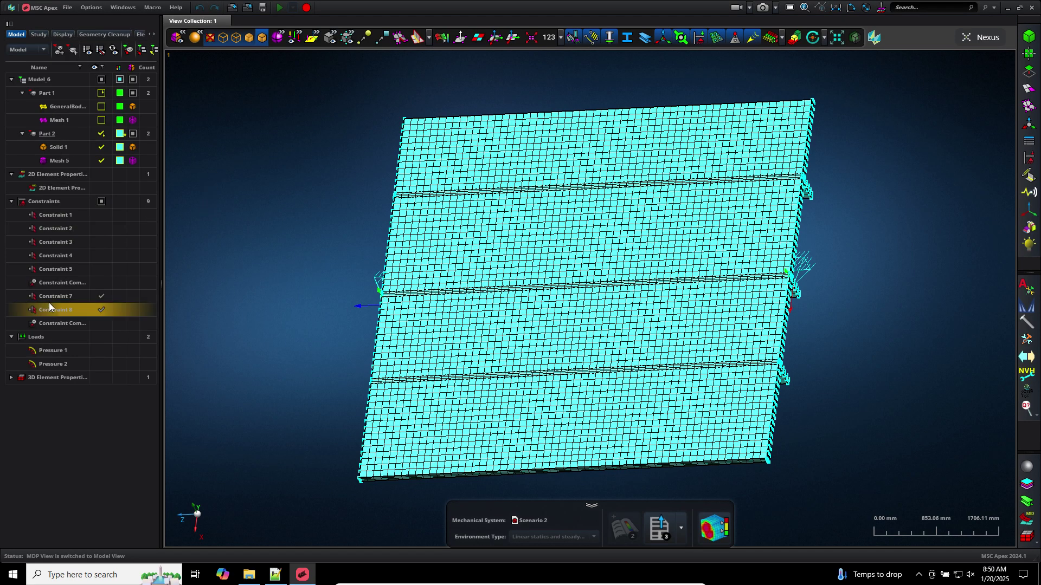
click(51, 299)
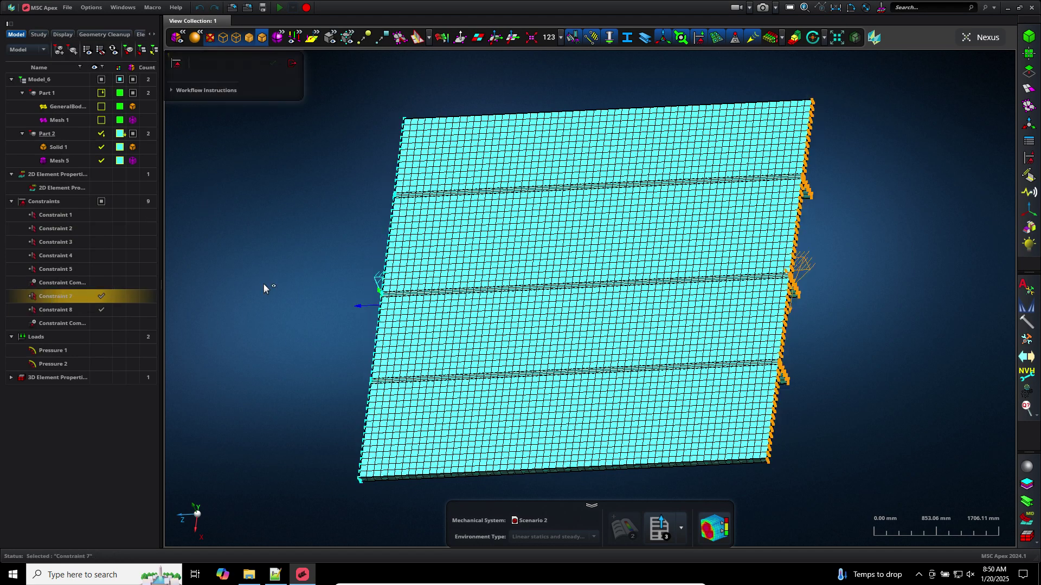
click(262, 283)
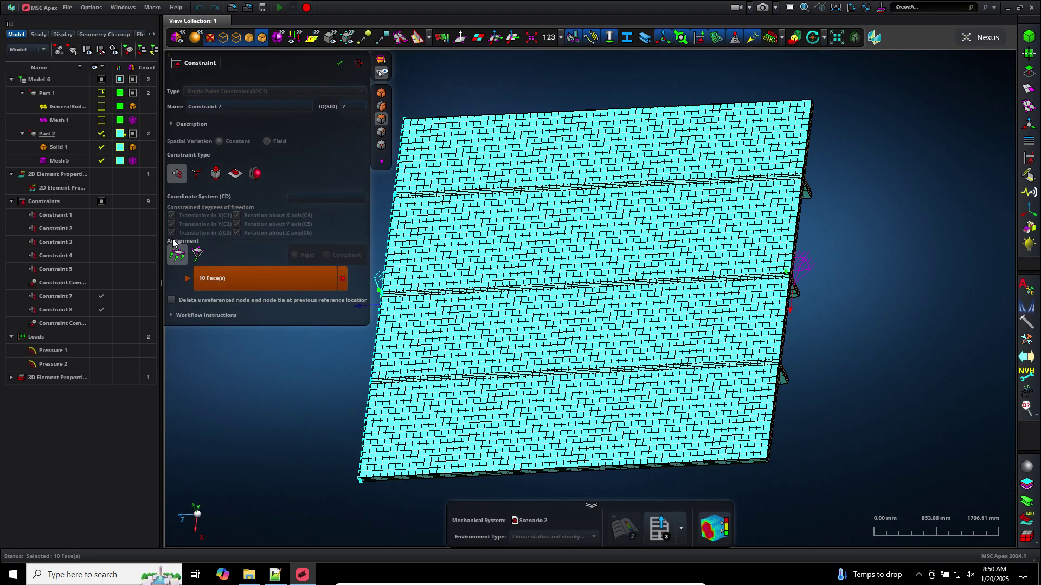
click(359, 63)
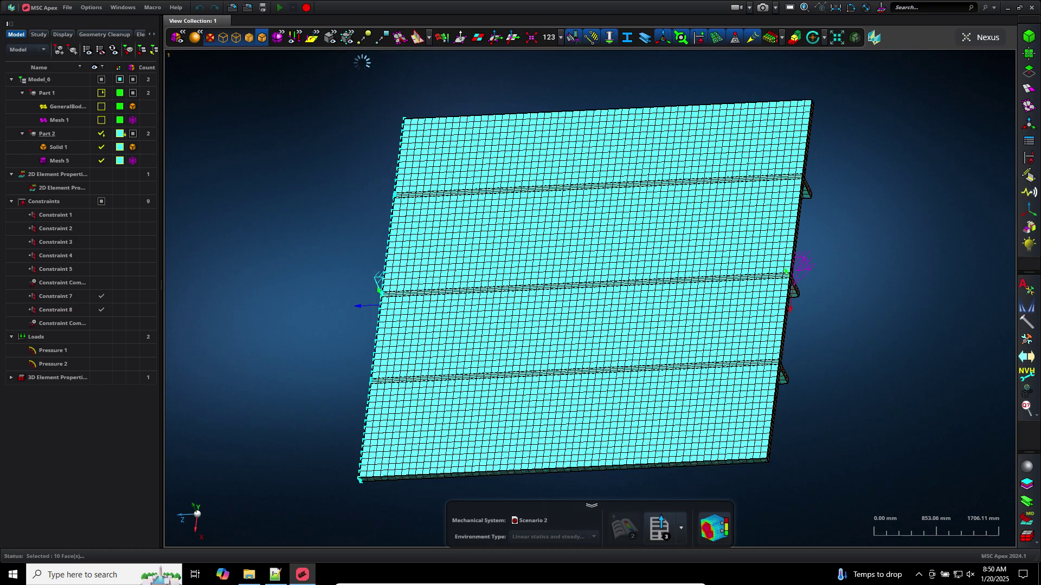
Hide the Constraint 7 and Constraint 8 markers and start a new single point constraint
click(105, 295)
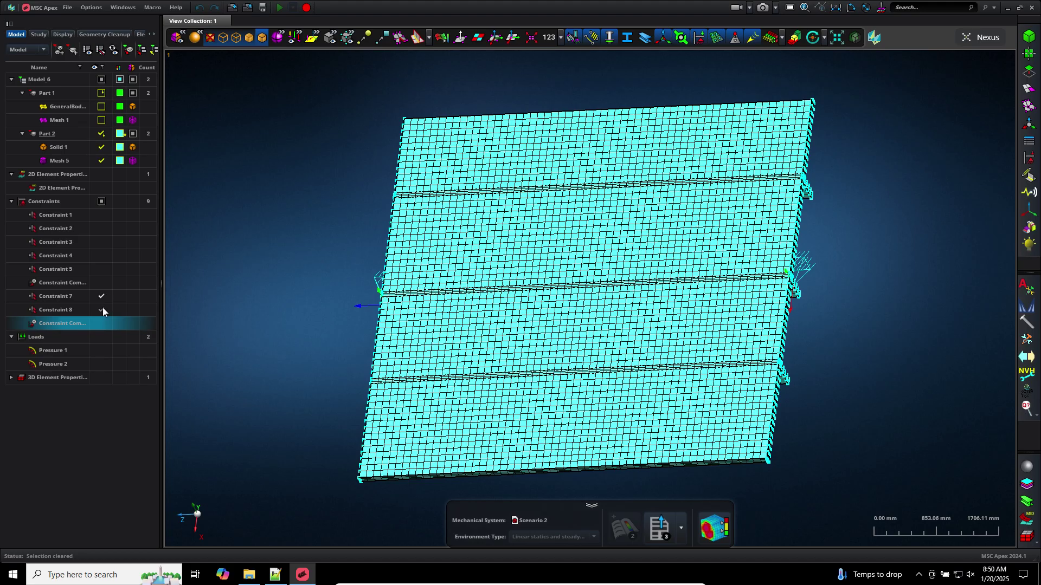
click(103, 308)
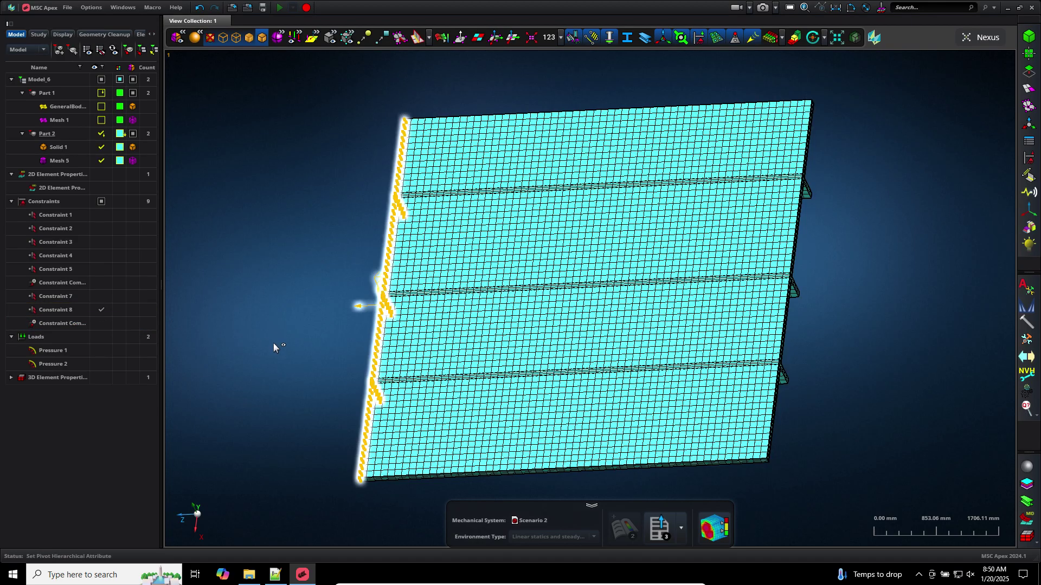
click(102, 310)
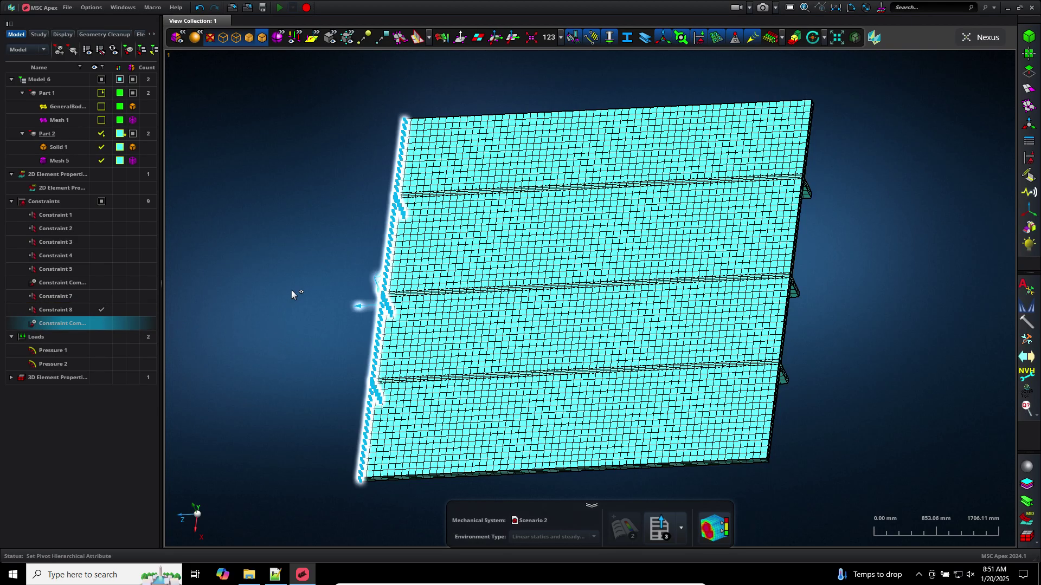
scroll(302, 298, down, 3)
middle_drag(302, 298, 253, 294)
scroll(490, 379, down, 3)
scroll(511, 371, down, 2)
scroll(489, 367, up, 10)
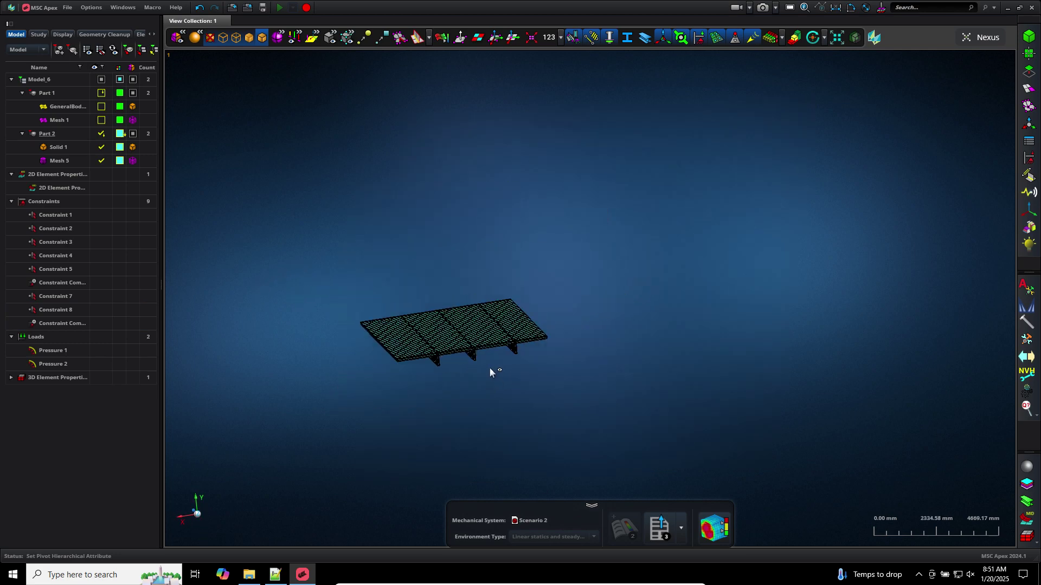
scroll(494, 362, down, 5)
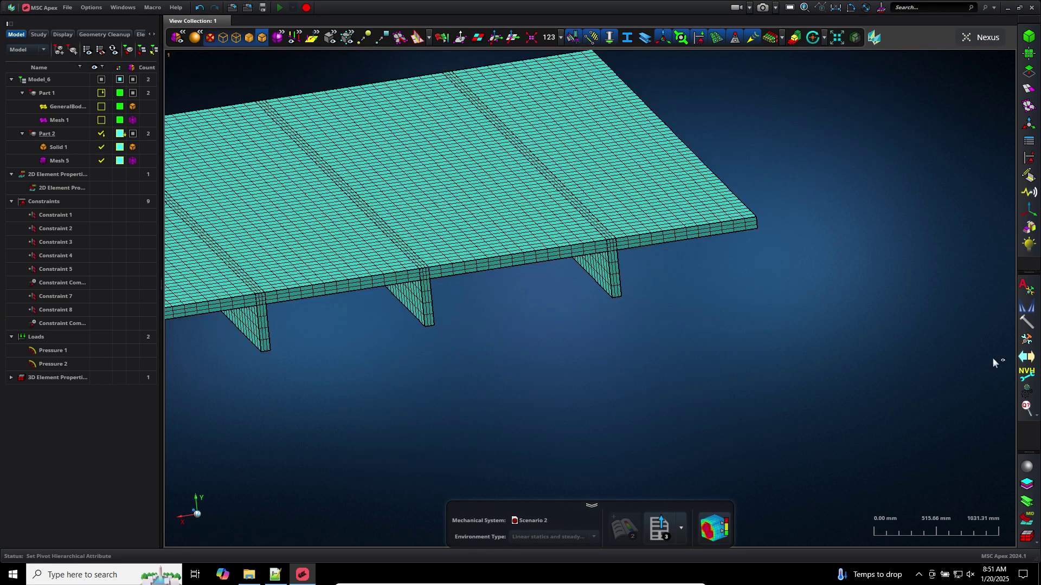
click(1028, 158)
click(925, 160)
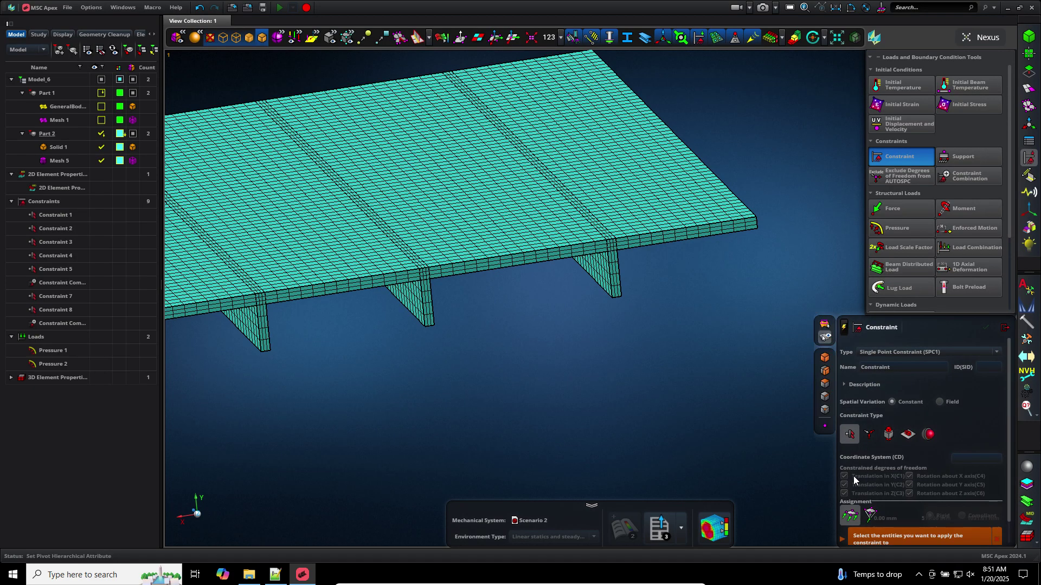
Set the constraint to a DOF type fixing X, Y and the rotational degrees of freedom
click(867, 436)
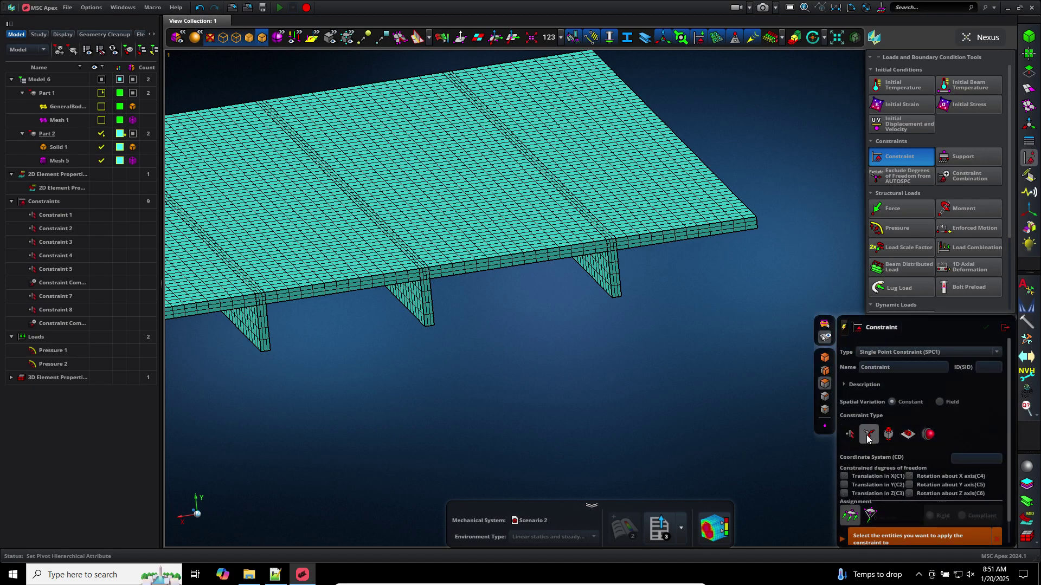
click(874, 477)
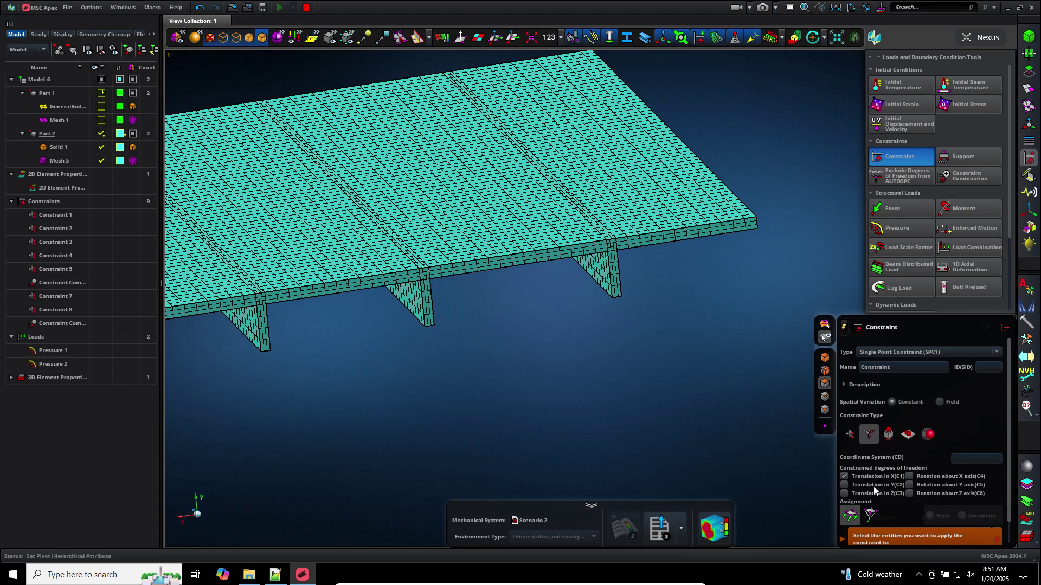
click(872, 484)
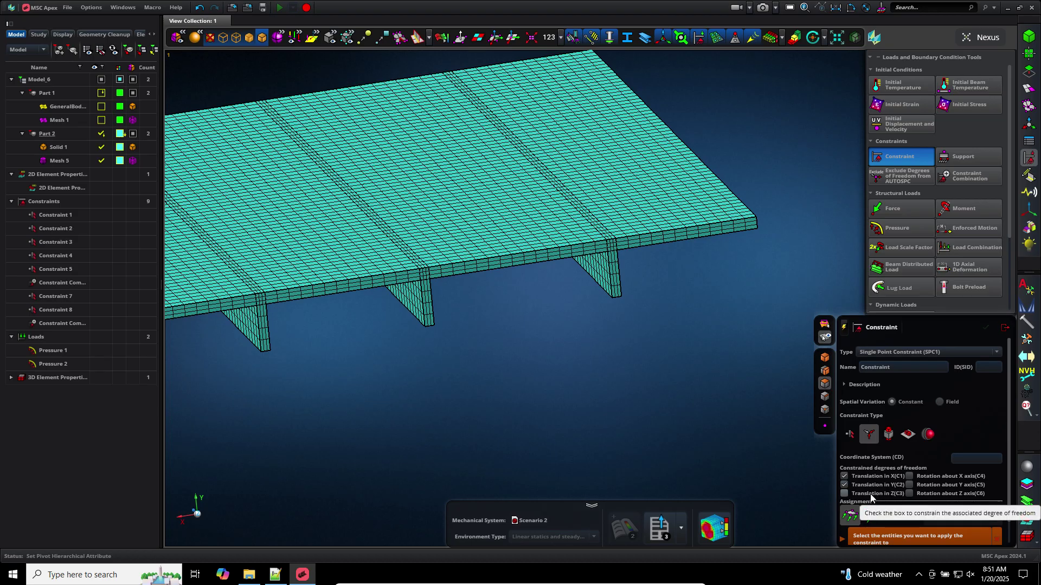
click(923, 486)
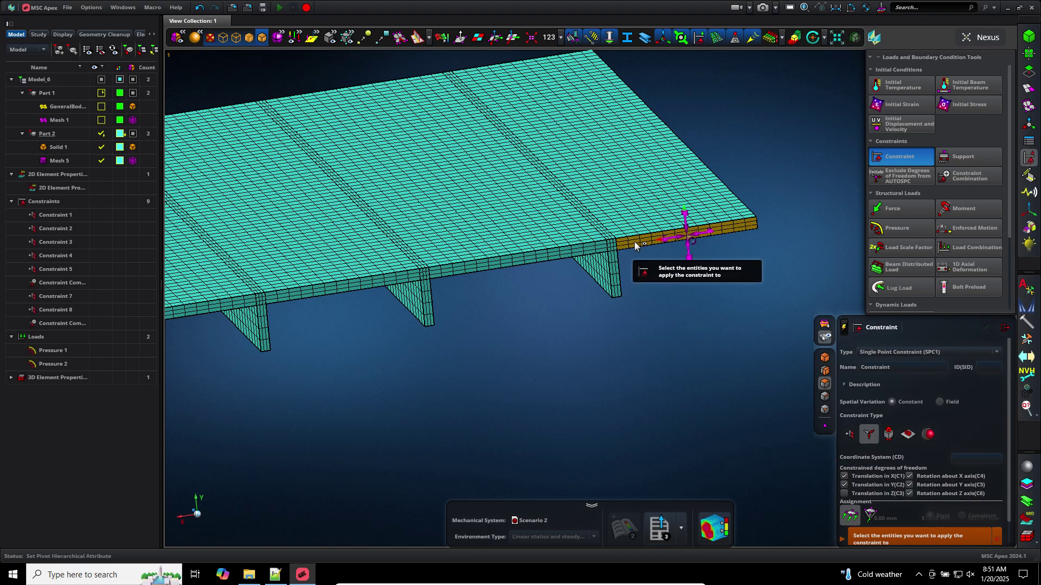
scroll(538, 369, down, 5)
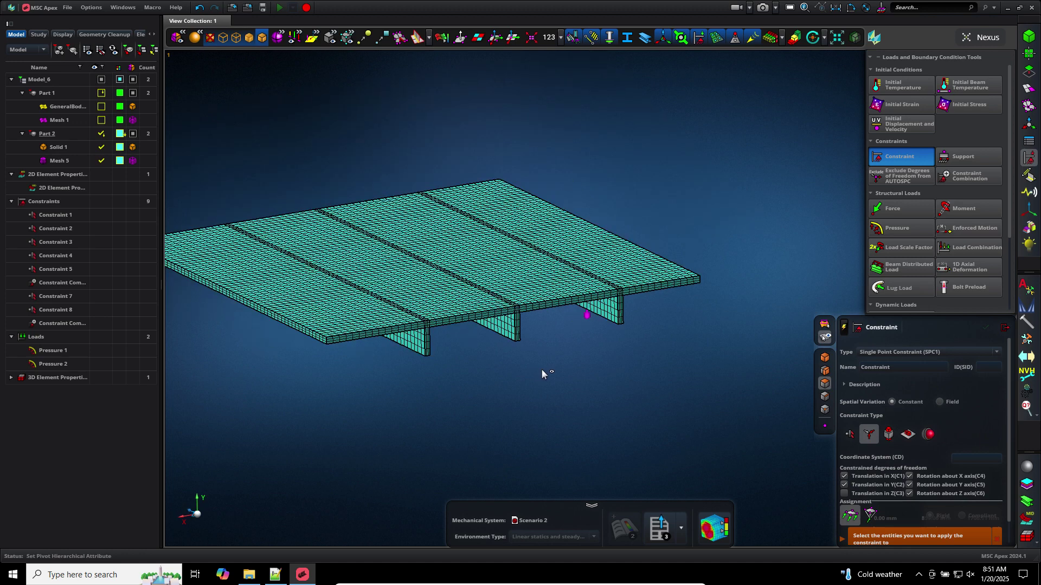
scroll(542, 368, up, 5)
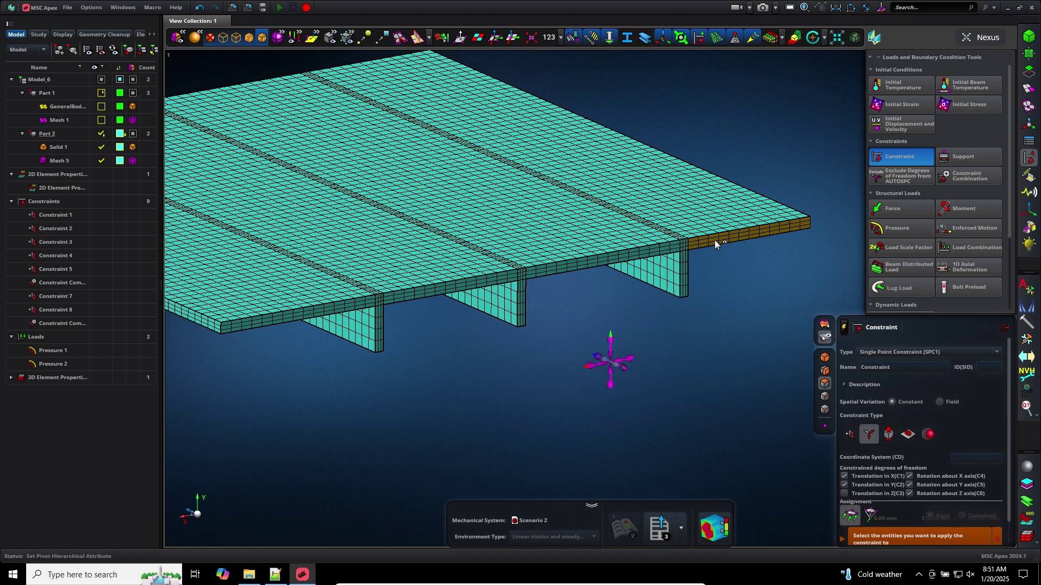
Assign the ten side faces along the plate edge and ribs to the constraint
click(686, 248)
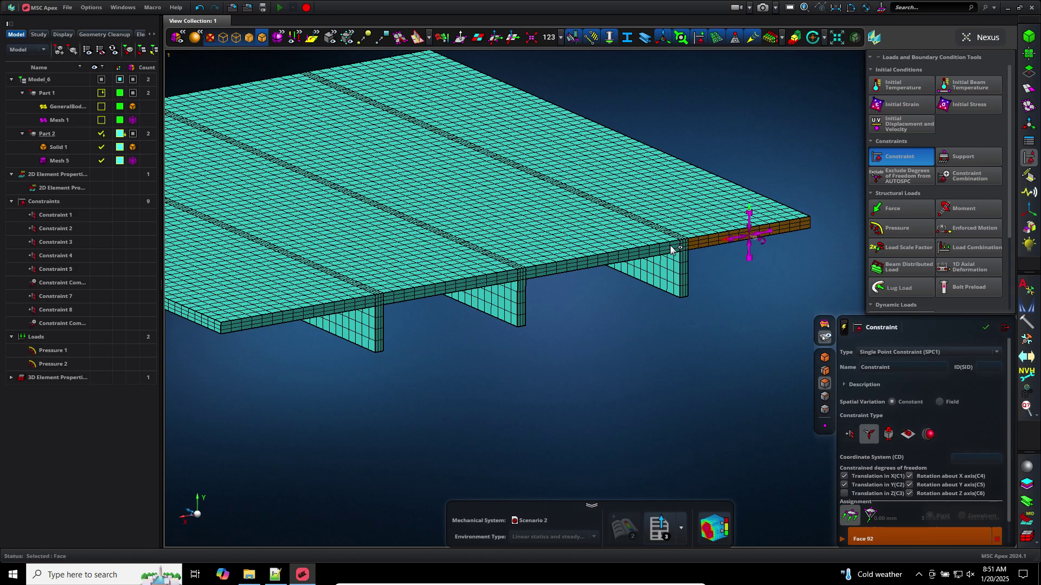
click(681, 247)
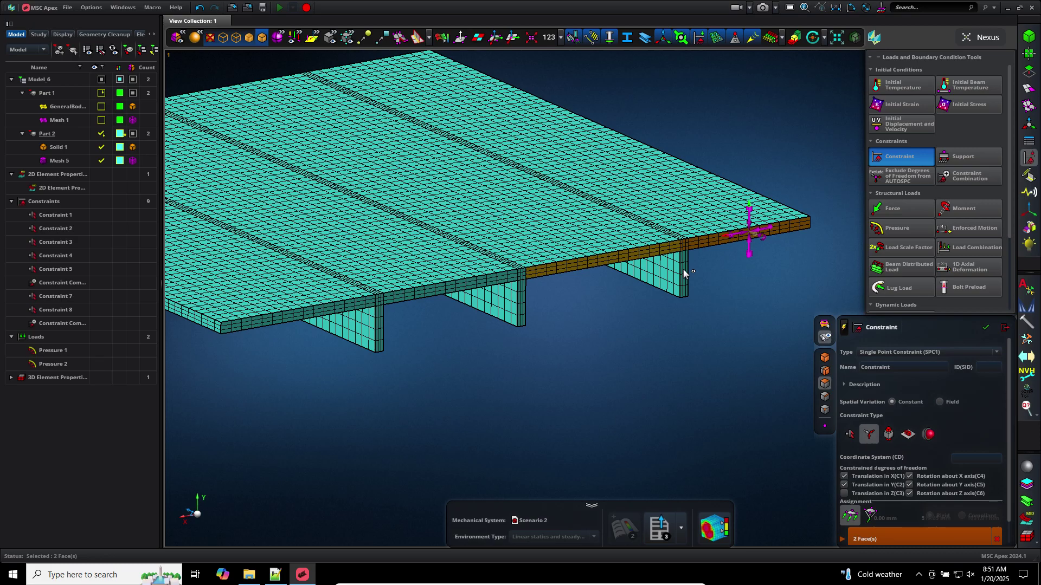
click(683, 269)
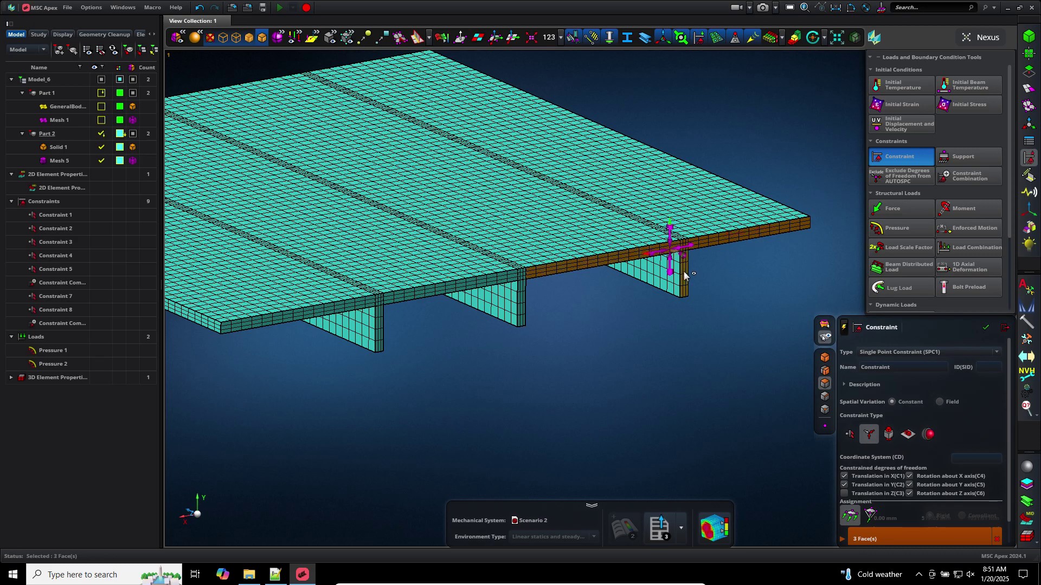
click(509, 280)
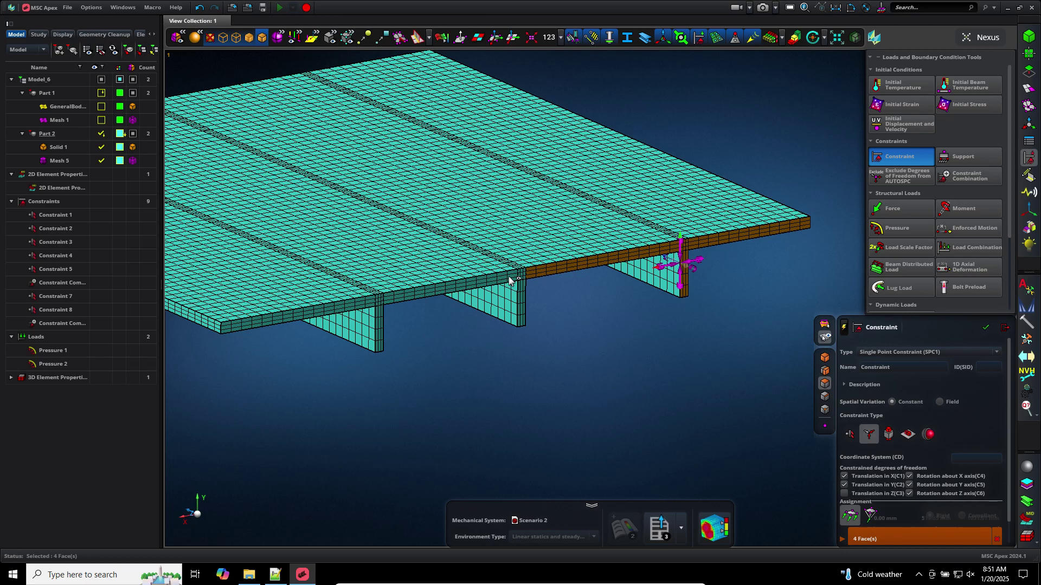
click(521, 280)
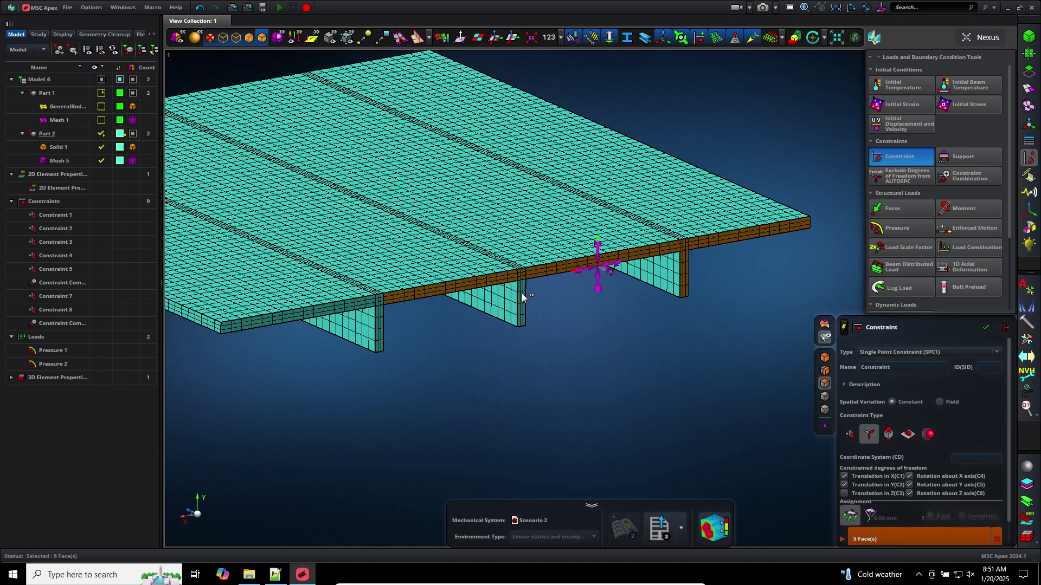
click(380, 323)
click(379, 302)
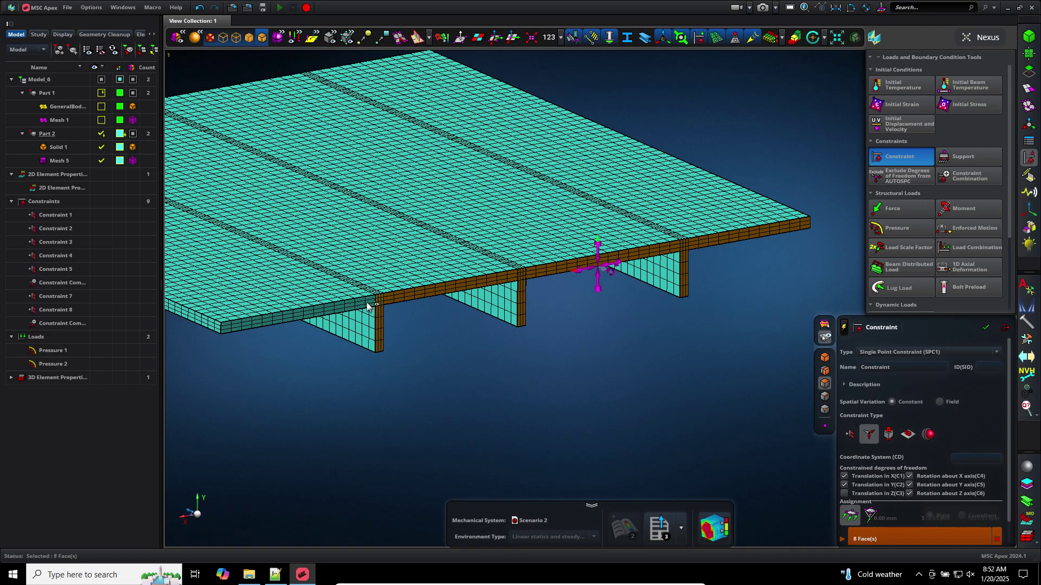
click(373, 303)
click(431, 324)
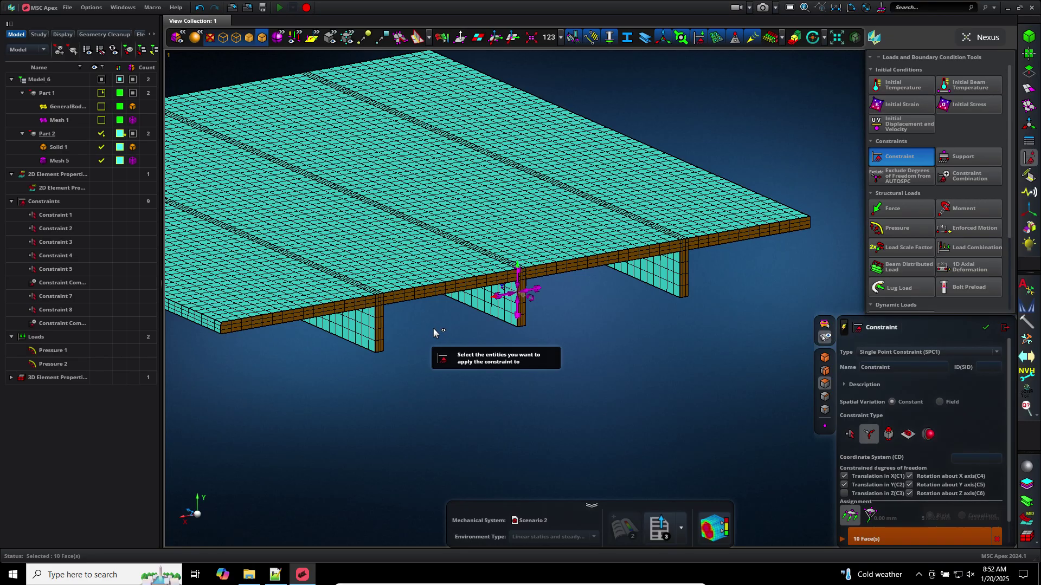
Create the constraint as Constraint 9, pan to check it, and close the constraint editor
middle_click(582, 358)
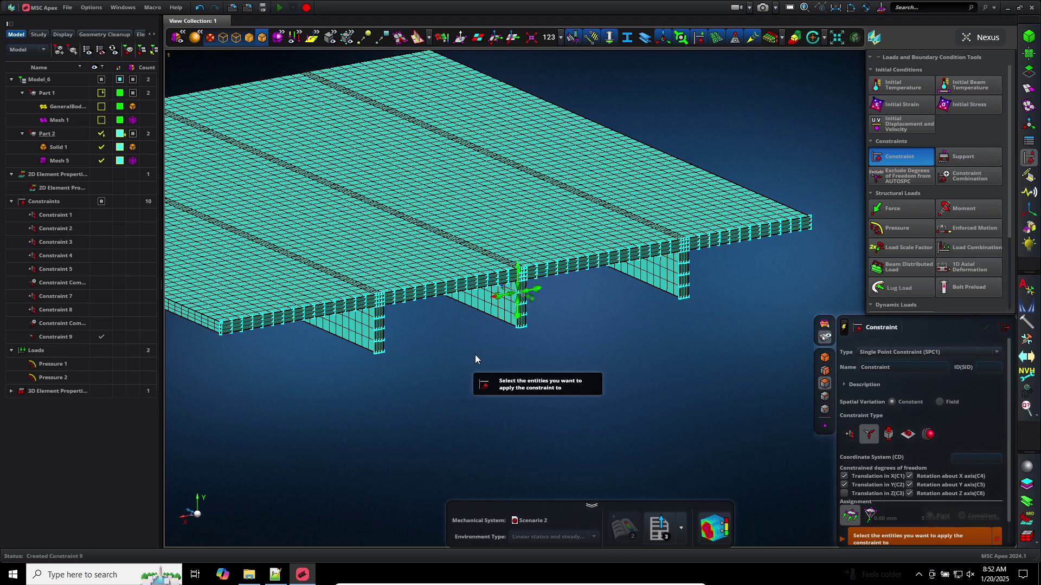
middle_drag(407, 369, 481, 350)
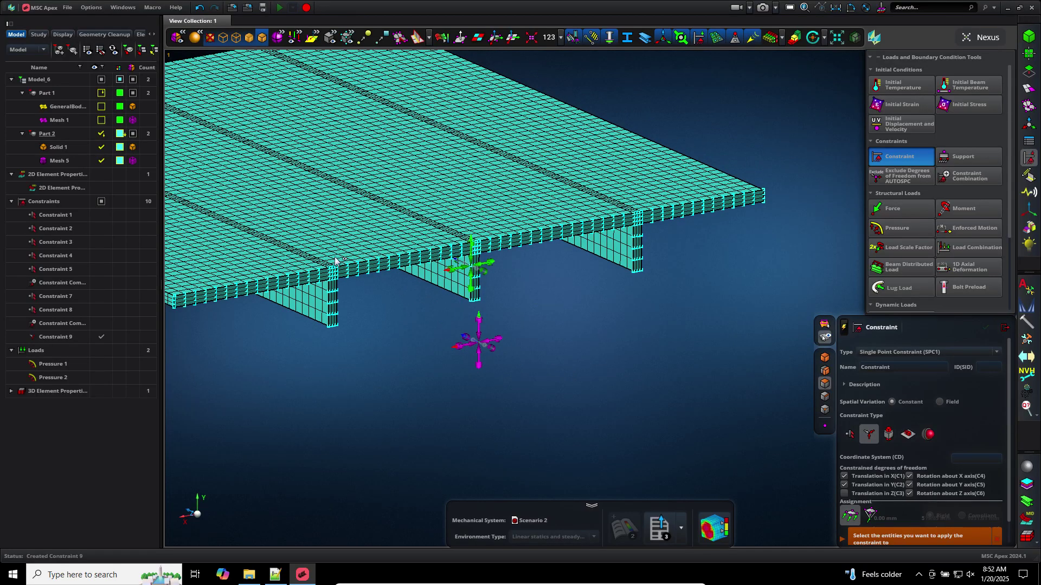
middle_drag(362, 273, 442, 332)
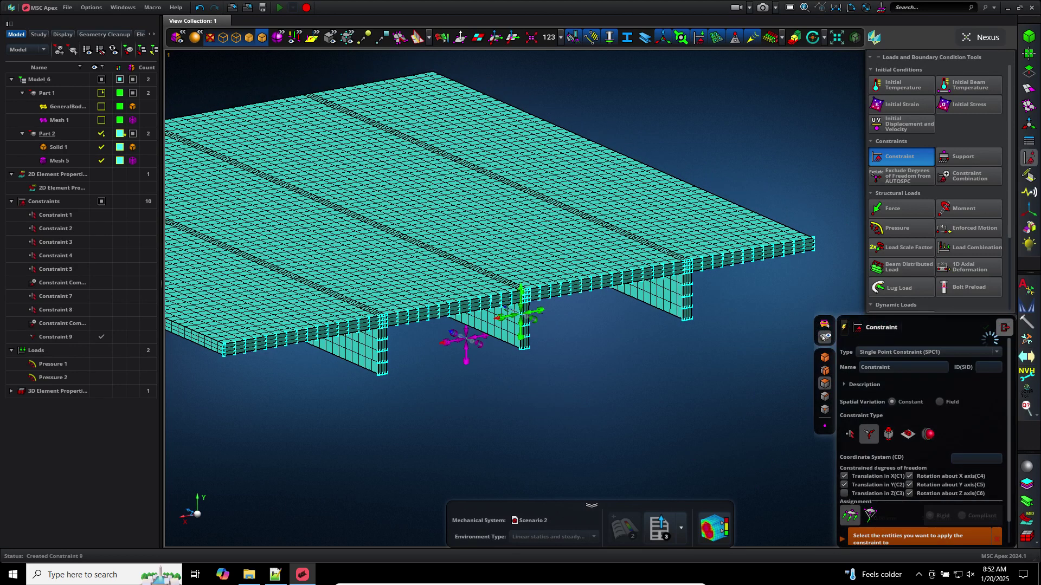
click(1006, 327)
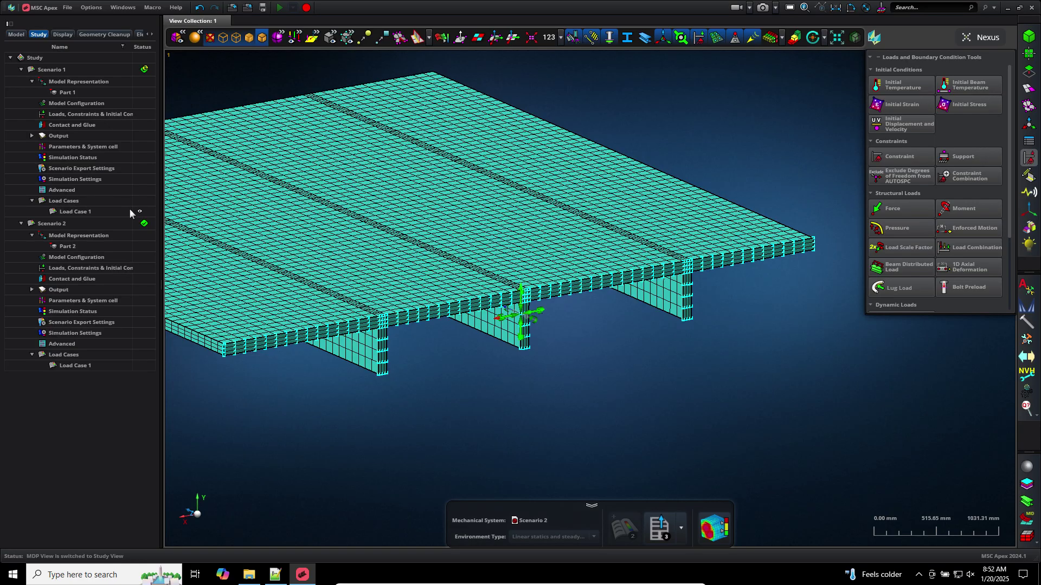
Make Constraint 9 the active single point constraint for Scenario 2's Load Case 1
double_click(86, 267)
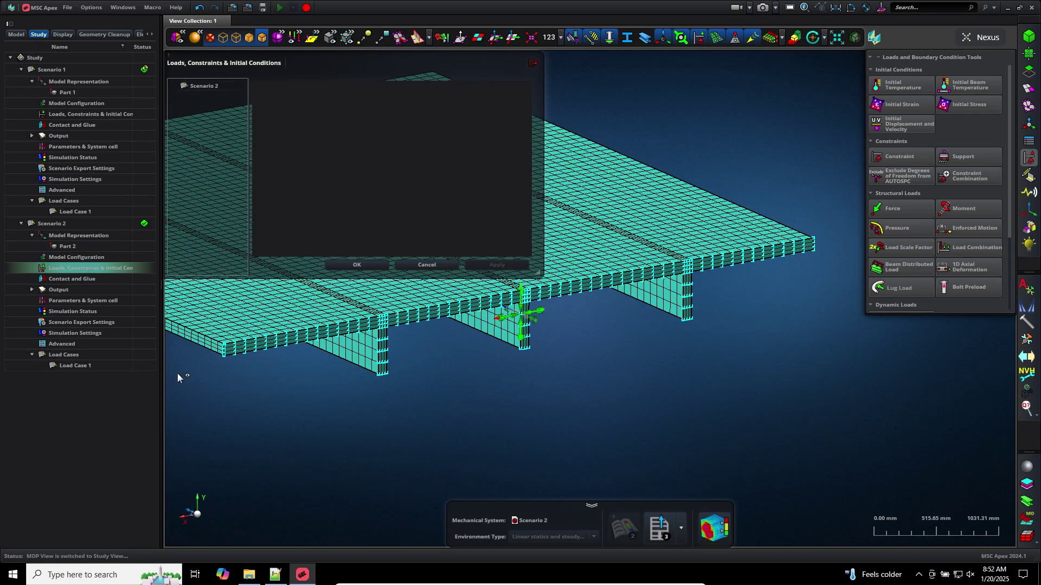
click(238, 96)
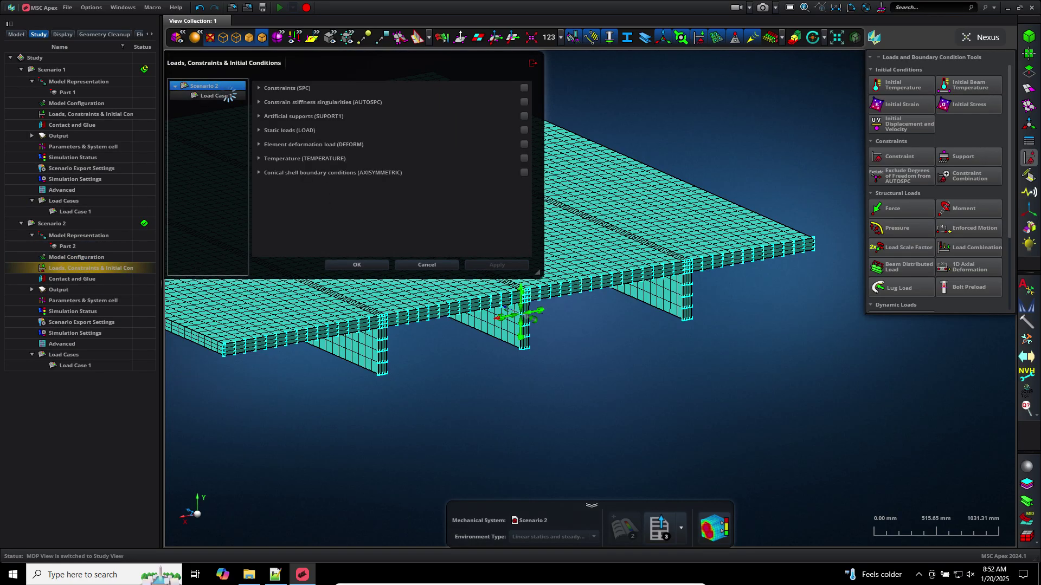
click(259, 88)
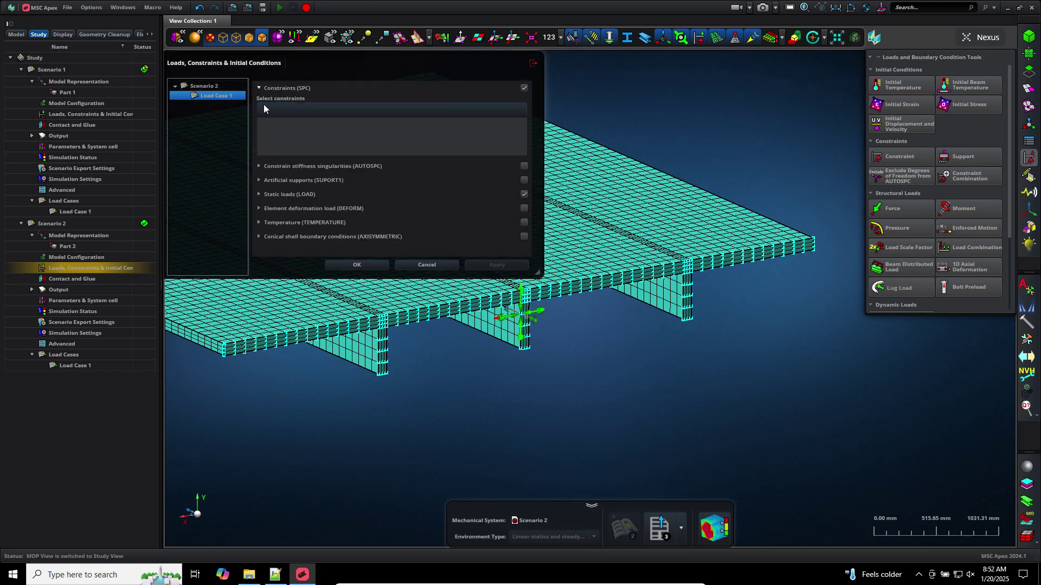
click(265, 157)
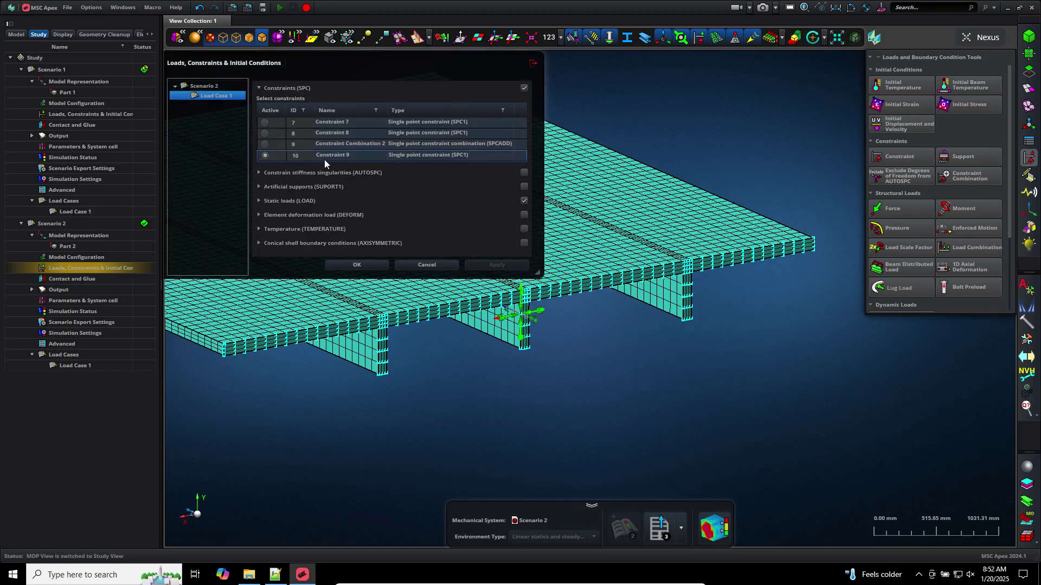
click(365, 265)
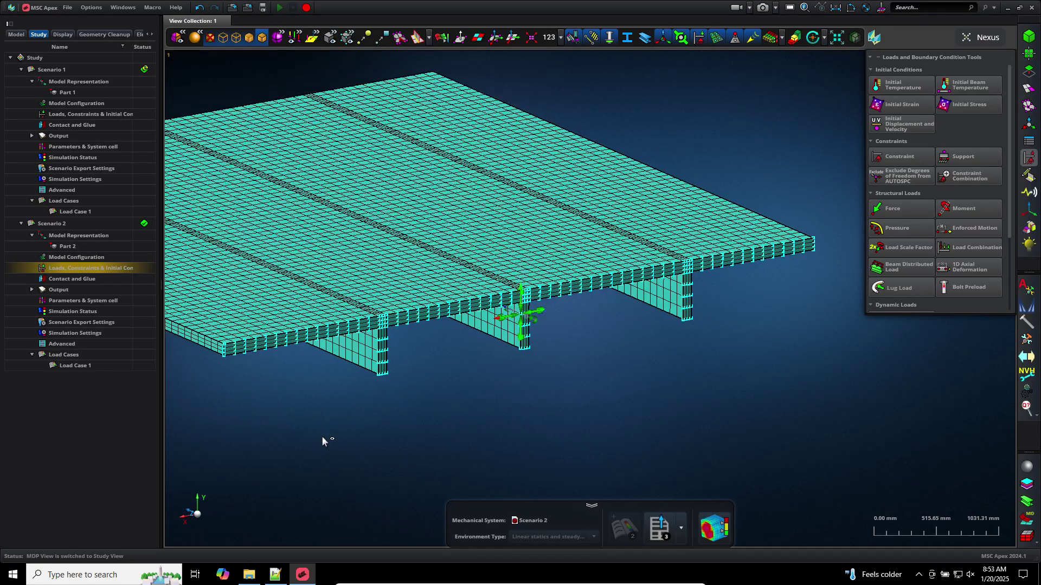
click(668, 523)
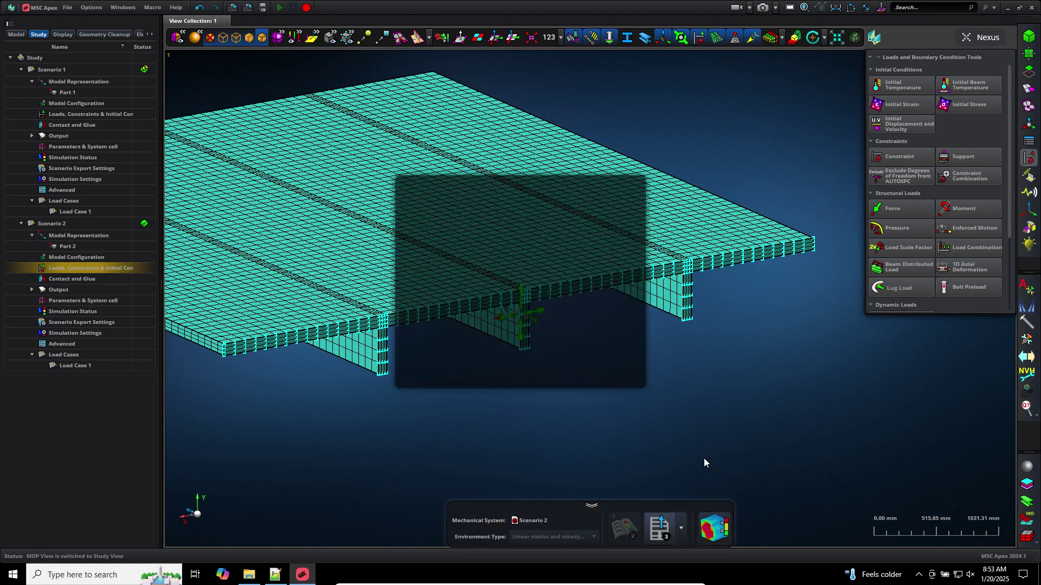
Export Scenario 2 to Downloads as the Nastran deck model_e_not_in_equilibrium.bdf
click(591, 213)
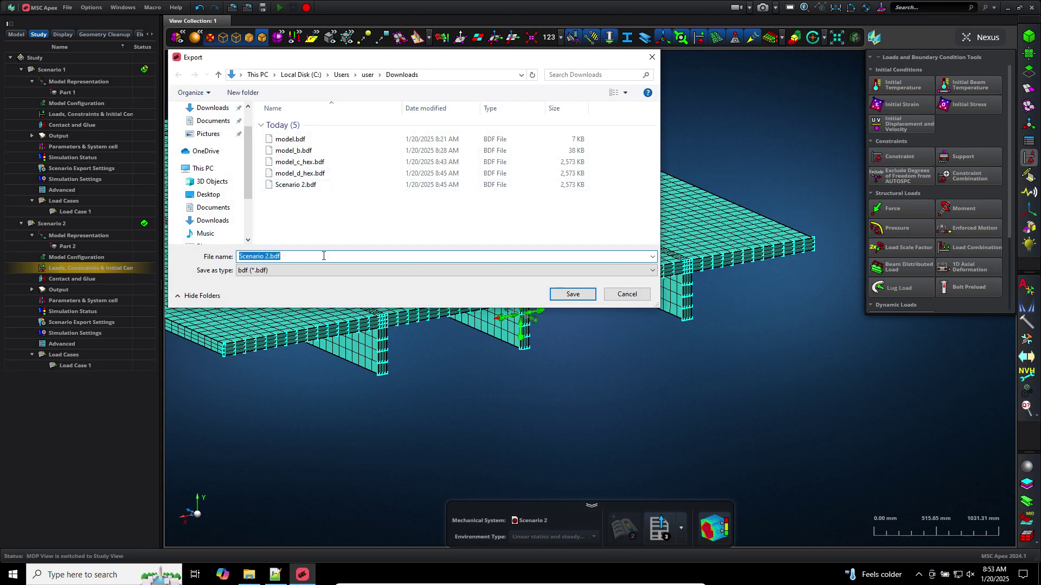
text(model_)
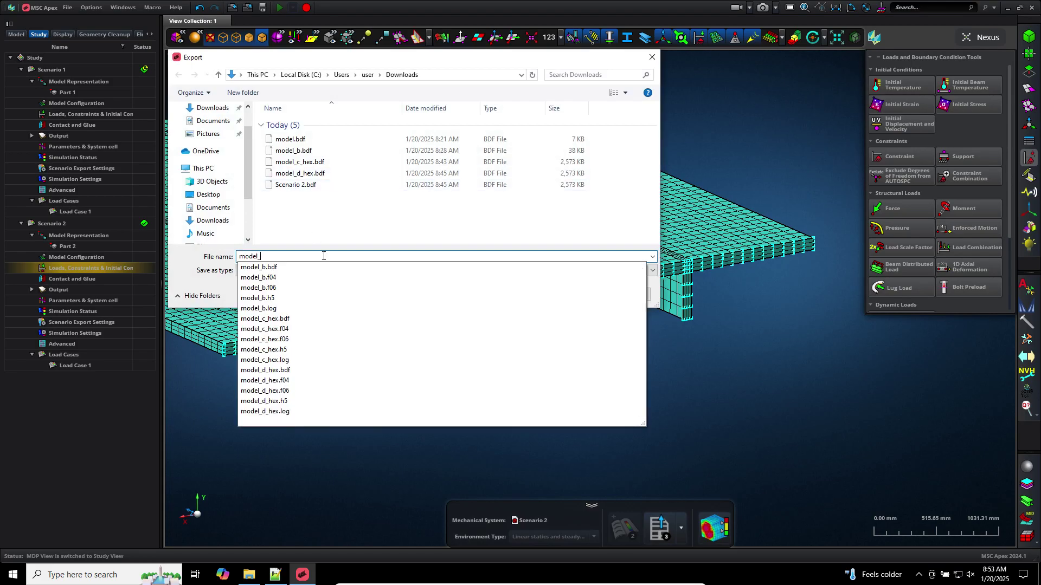
text(e_not_in_equilibr)
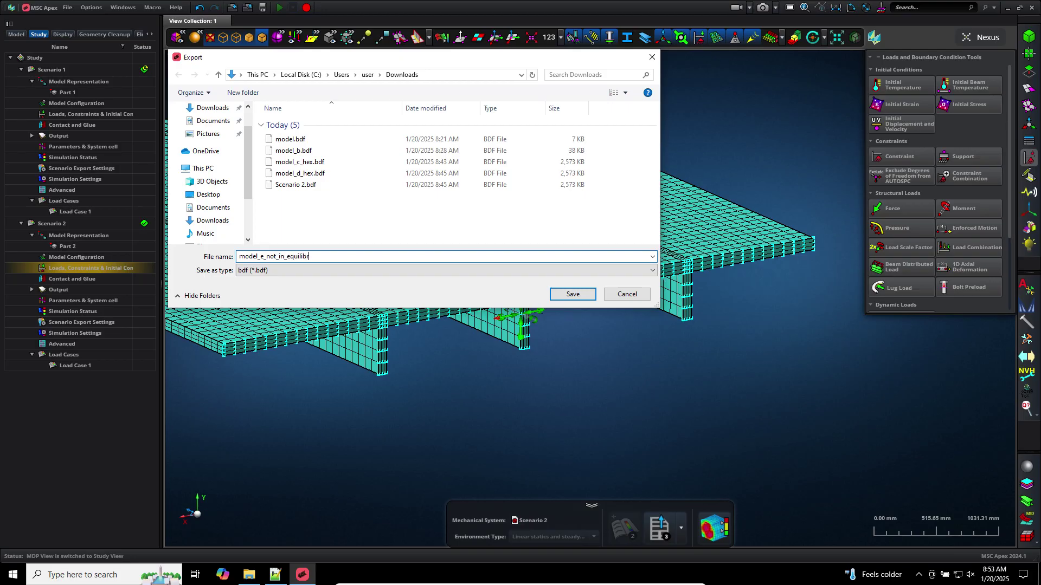
text(ium)
key(Return)
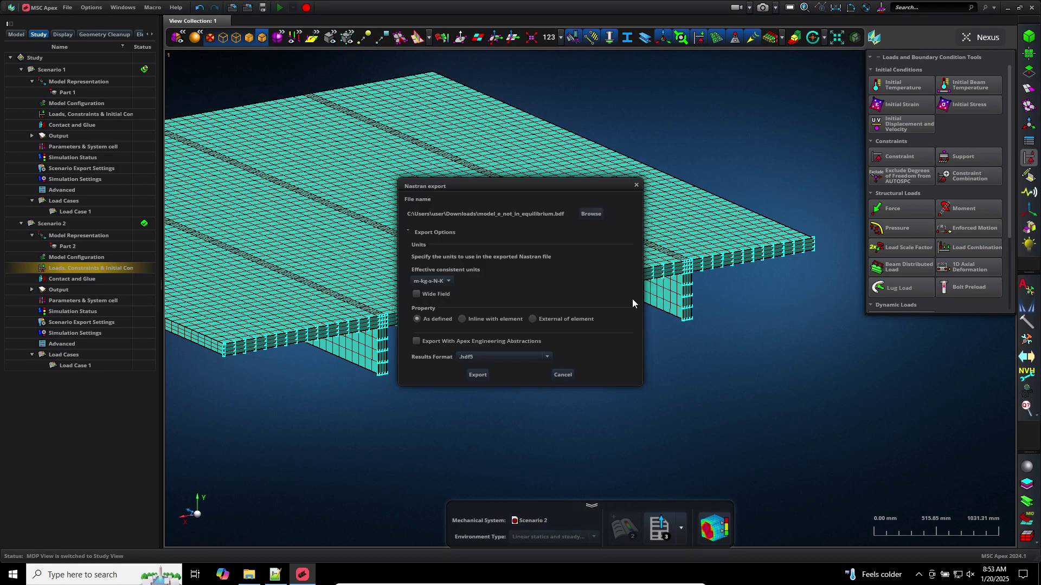
click(489, 377)
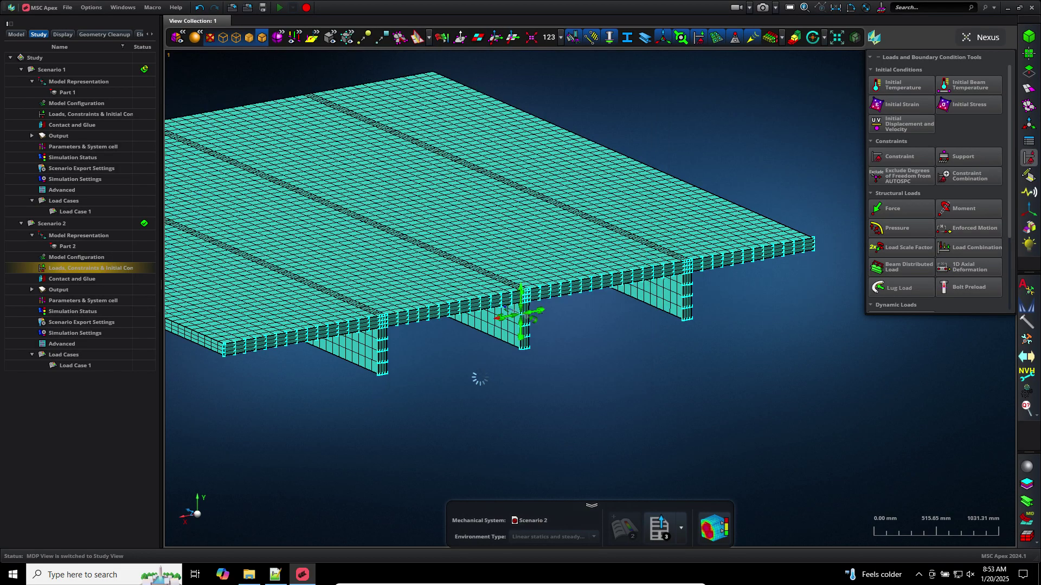
click(1038, 574)
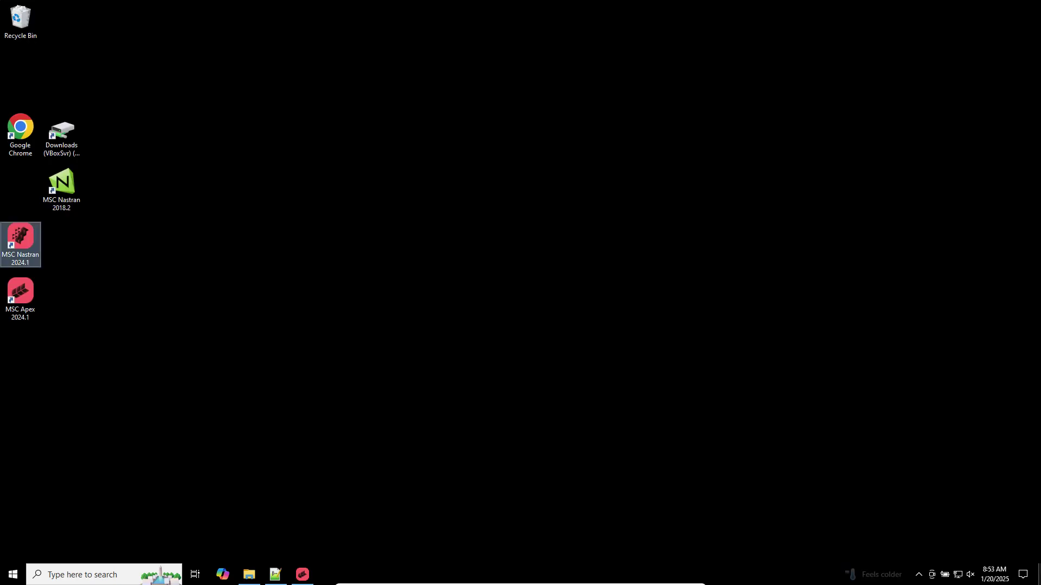
Run MSC Nastran 2024.1 on model_e_not_in_equilibrium.bdf and open the Downloads folder
double_click(26, 232)
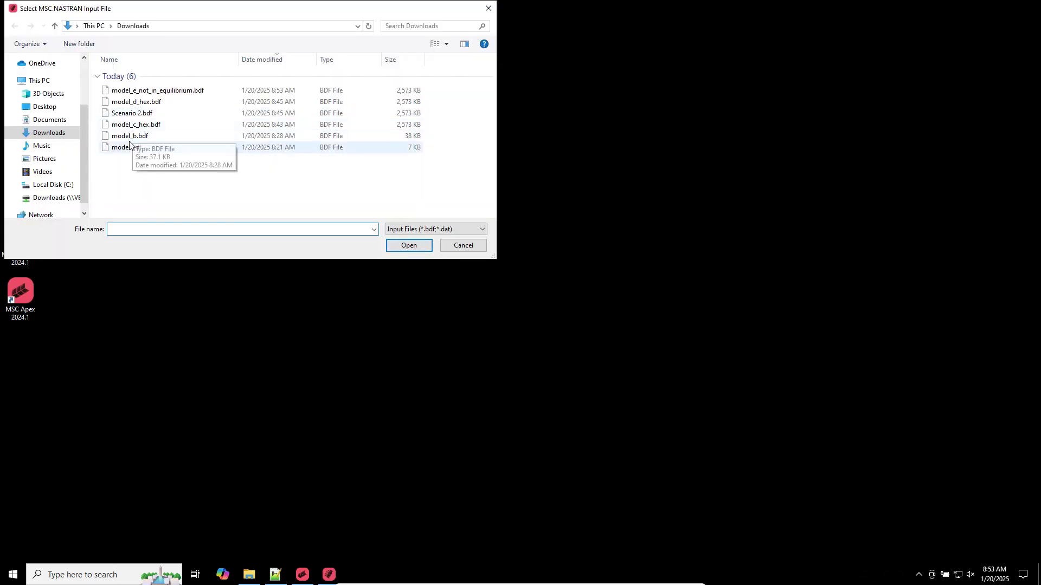
click(145, 60)
double_click(146, 136)
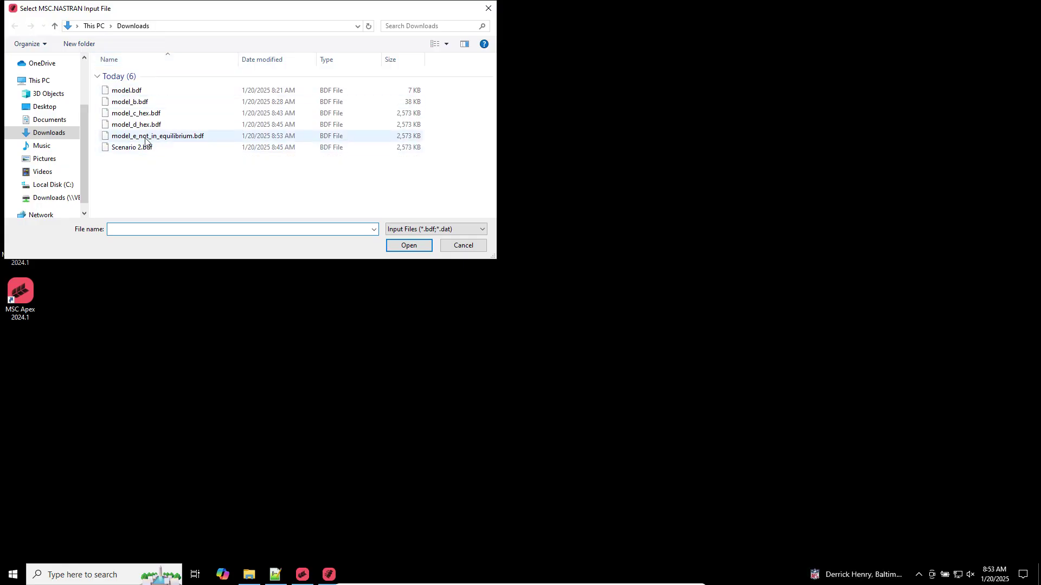
click(29, 111)
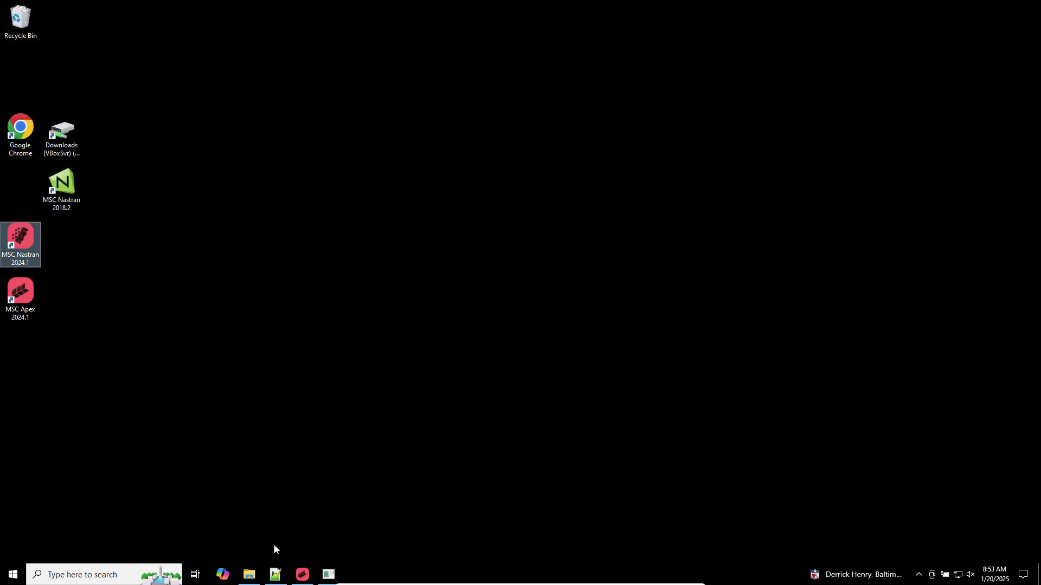
click(251, 575)
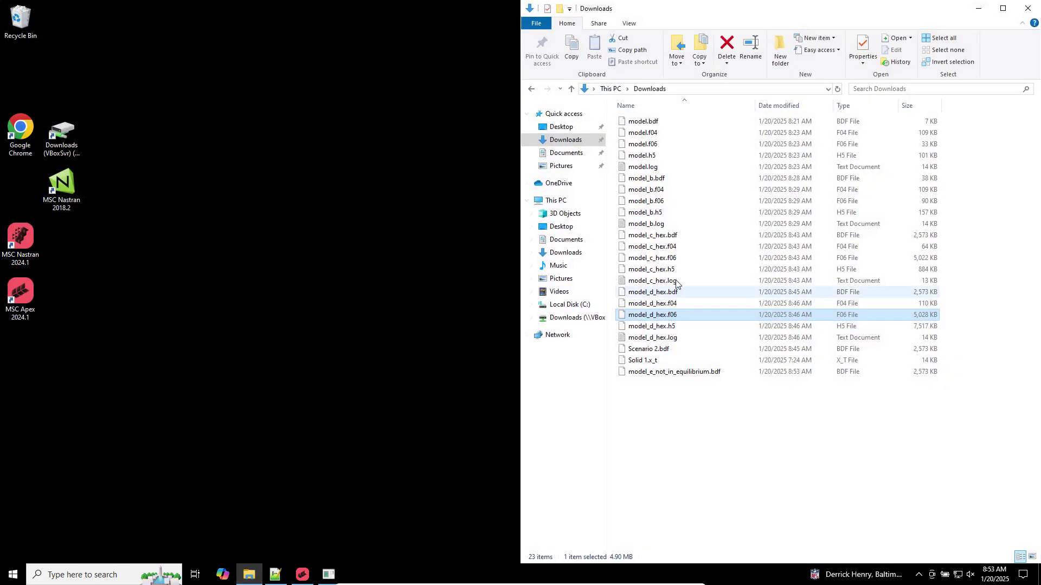
Delete the leftover Scenario 2.bdf and open model_e_not_in_equilibrium.f06 in Notepad++
click(654, 351)
key(Delete)
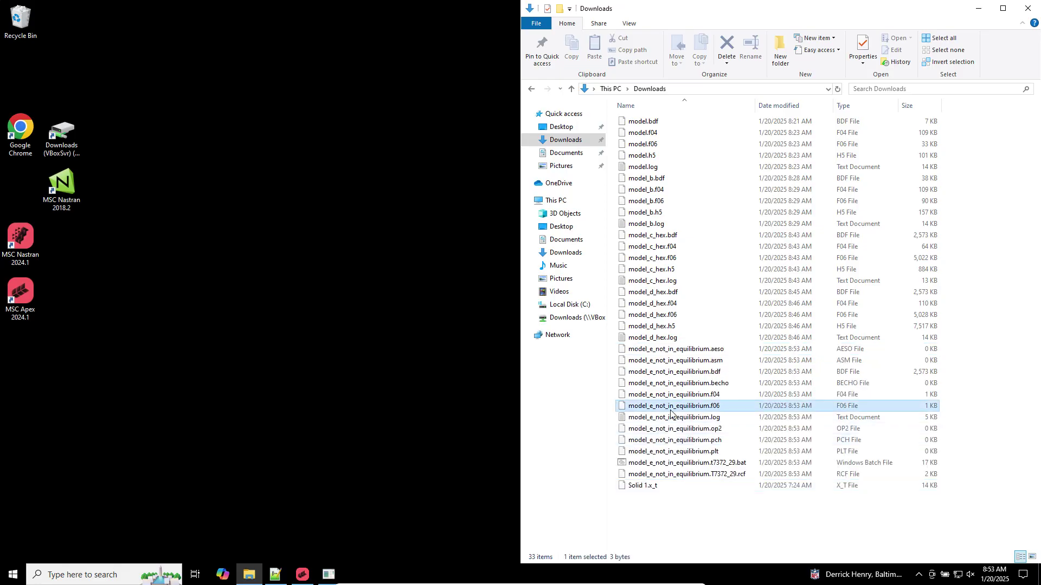
right_click(684, 408)
click(718, 251)
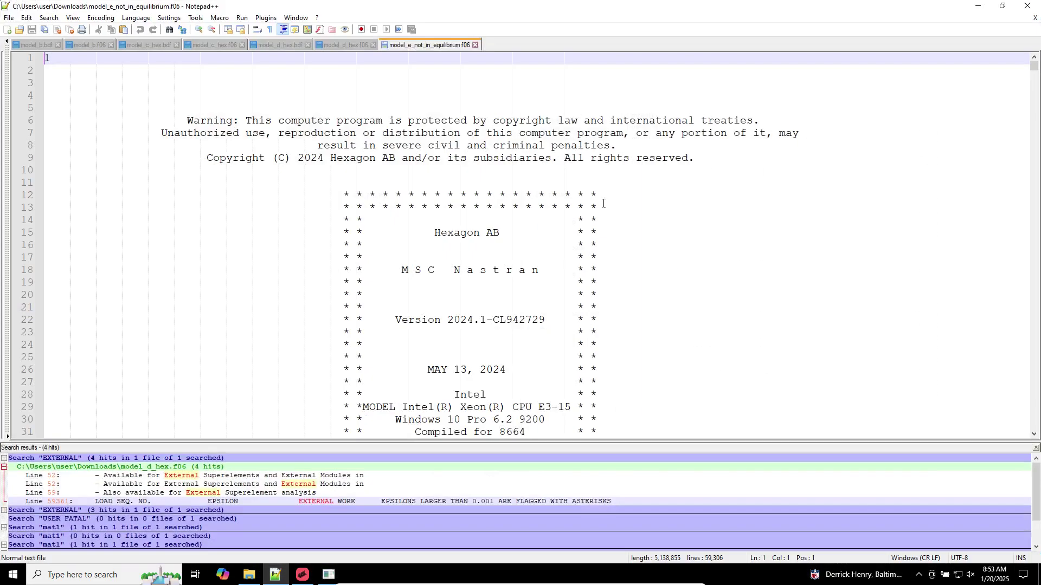
List all FATAL occurrences in the f06, then move to the end of the file
click(490, 102)
key(ctrl+f)
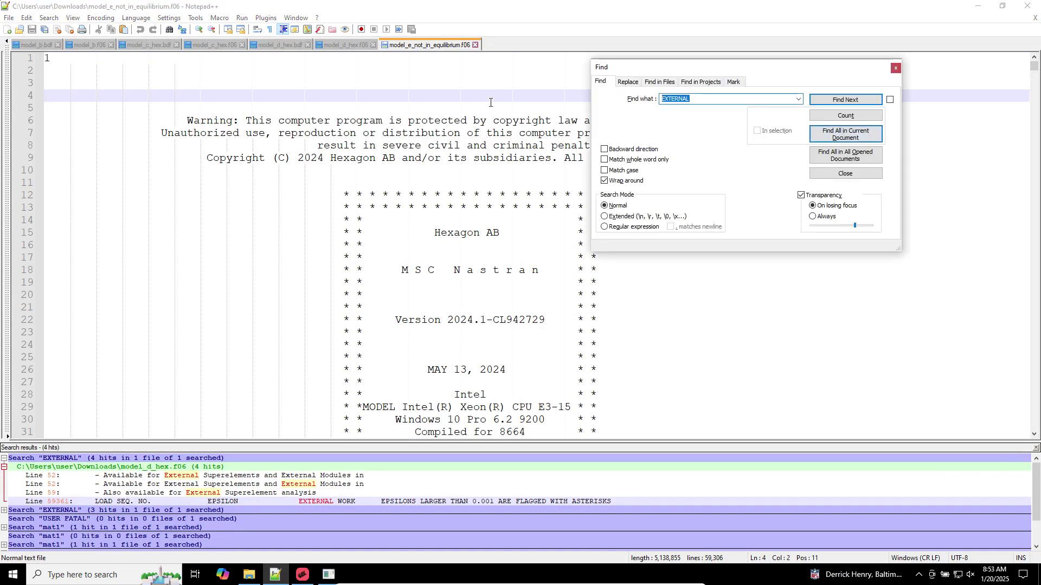
text(U)
click(854, 137)
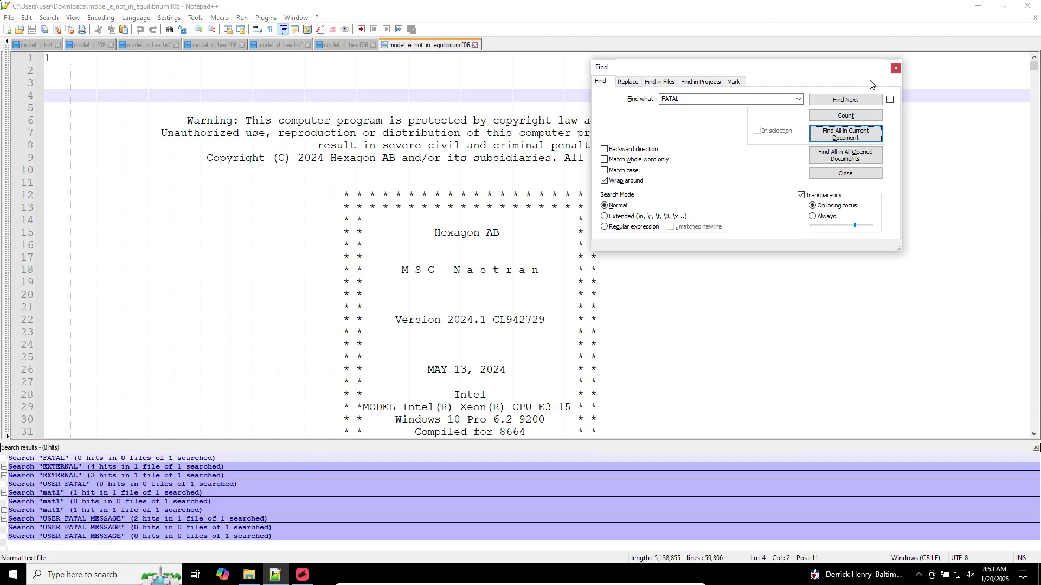
key(Escape)
drag(1034, 68, 1014, 440)
scroll(451, 344, up, 5)
click(451, 344)
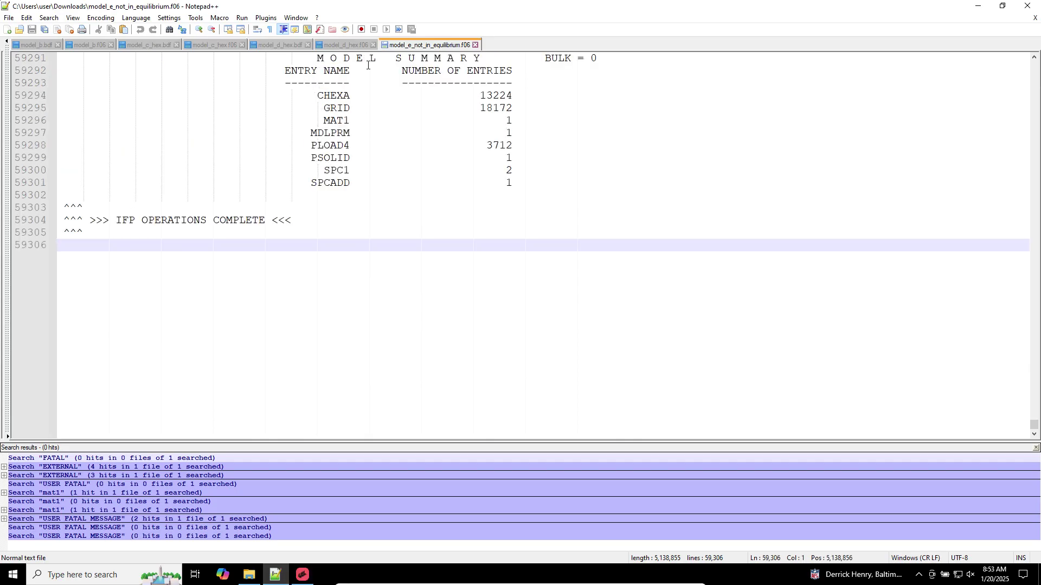
Compare against model_d_hex.f06, then scroll back through model_e_not_in_equilibrium.f06
click(350, 46)
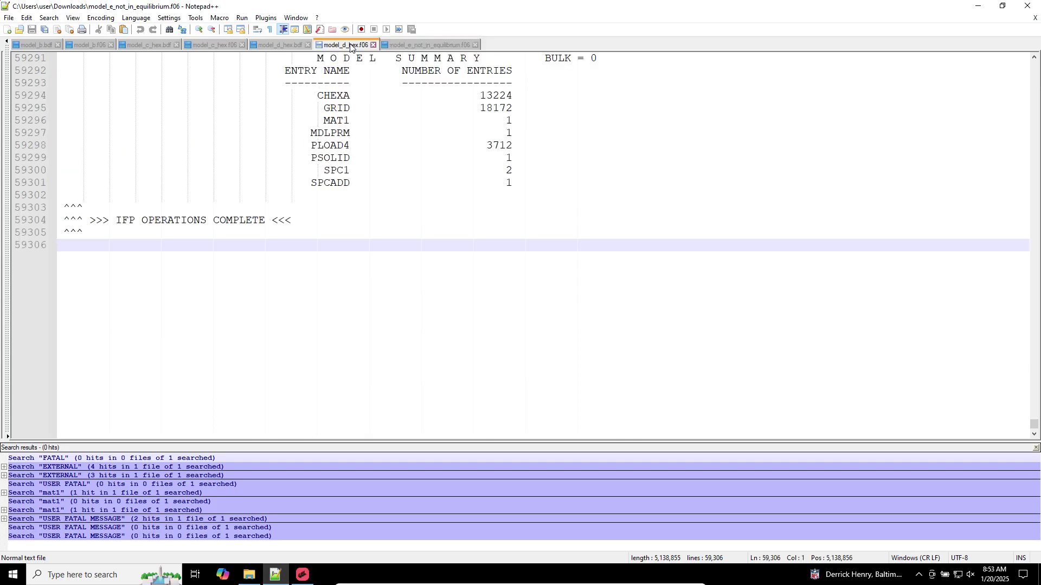
click(410, 43)
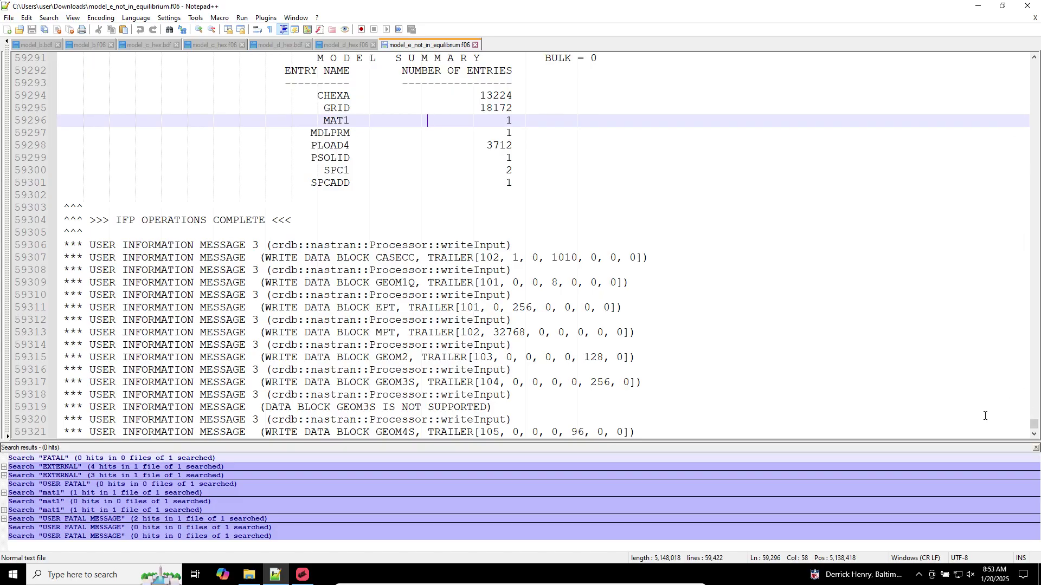
scroll(985, 416, down, 20)
scroll(976, 414, up, 12)
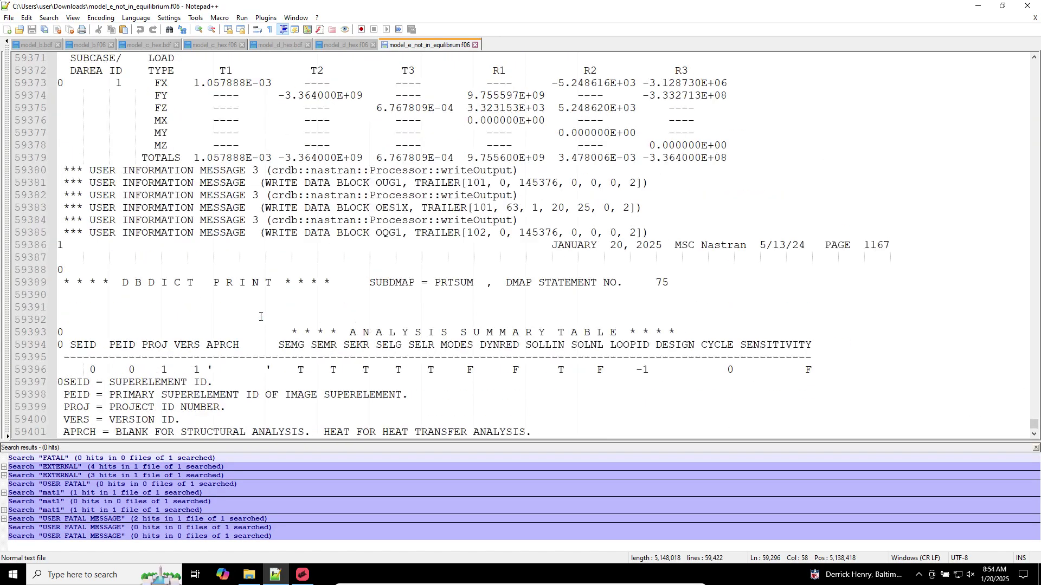
scroll(261, 317, up, 10)
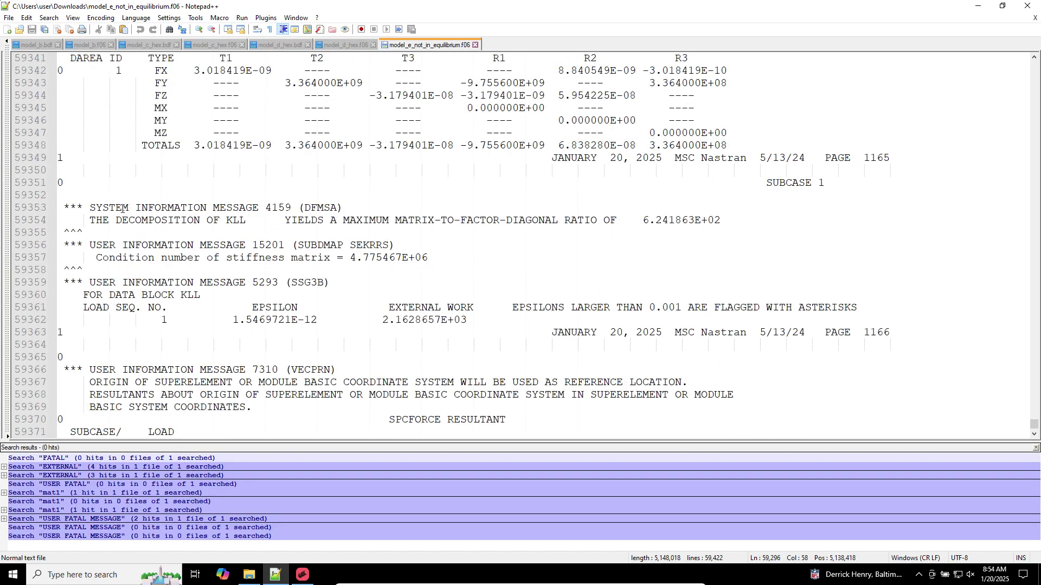
scroll(121, 208, up, 9)
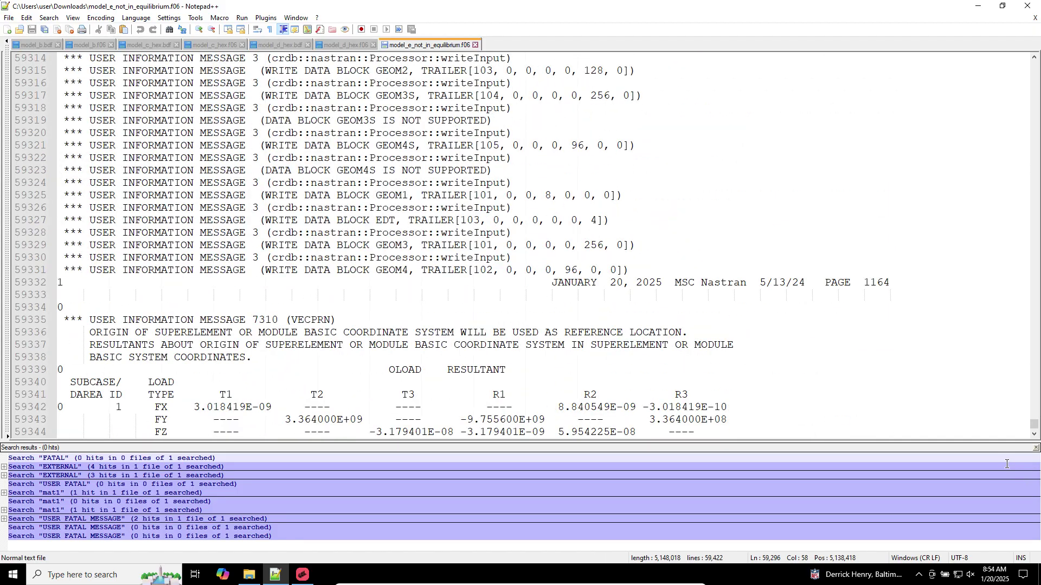
drag(1034, 424, 1010, 65)
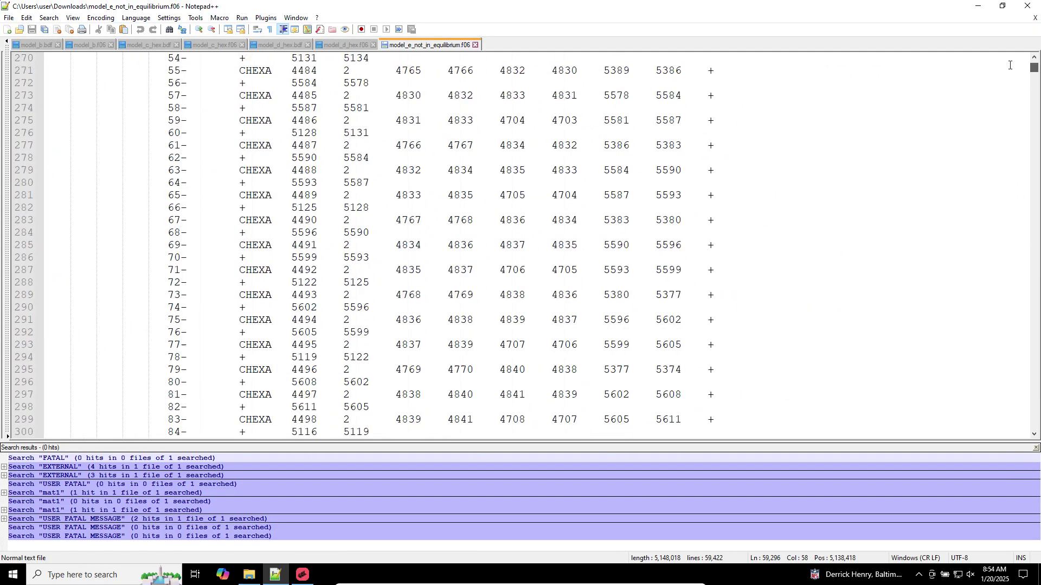
scroll(614, 174, up, 20)
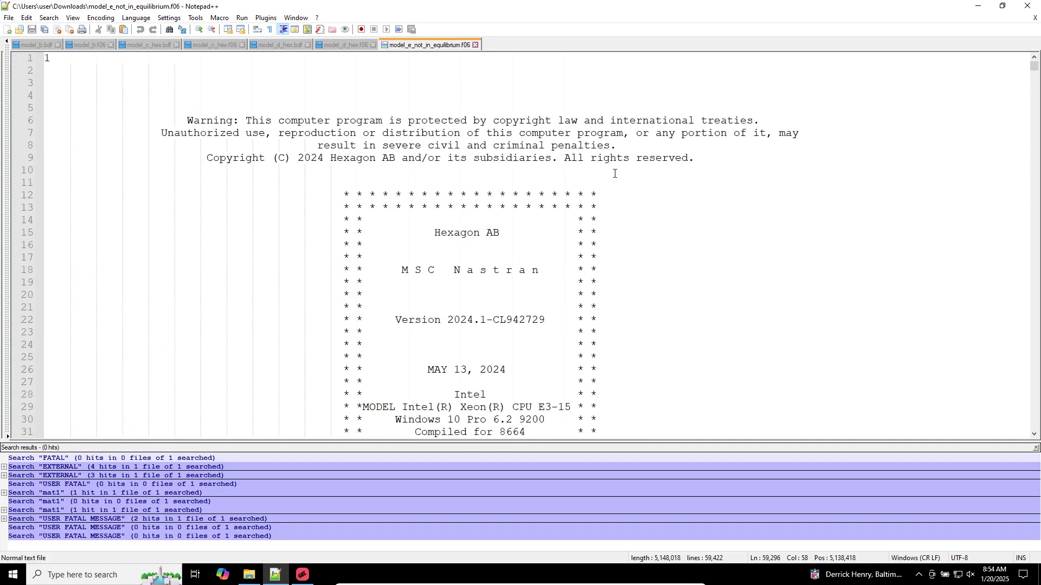
Search the f06 for USER FATAL and confirm there is no match
drag(568, 96, 564, 86)
key(ctrl+f)
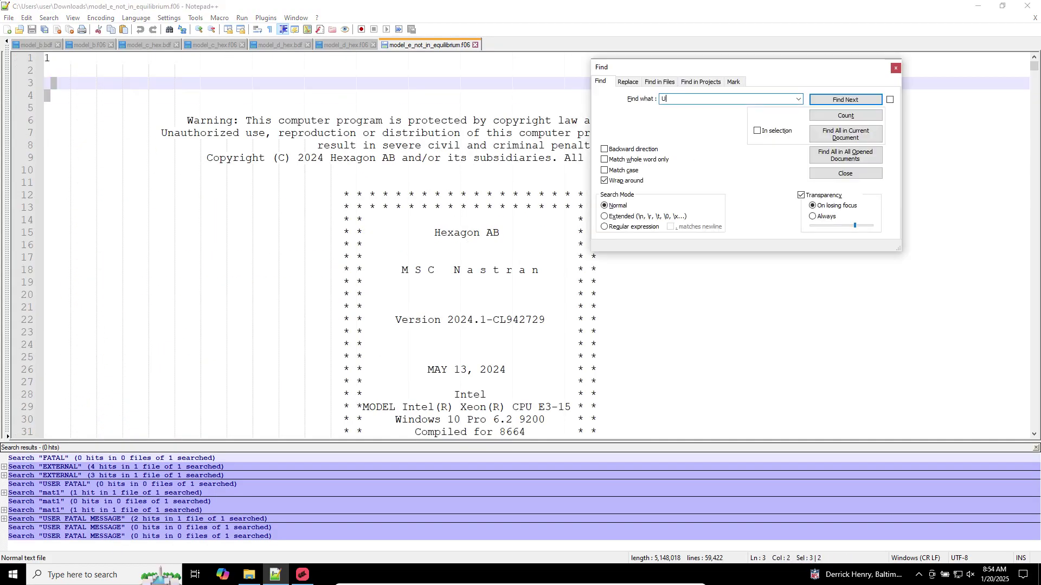
text(USER FATAL)
key(Return)
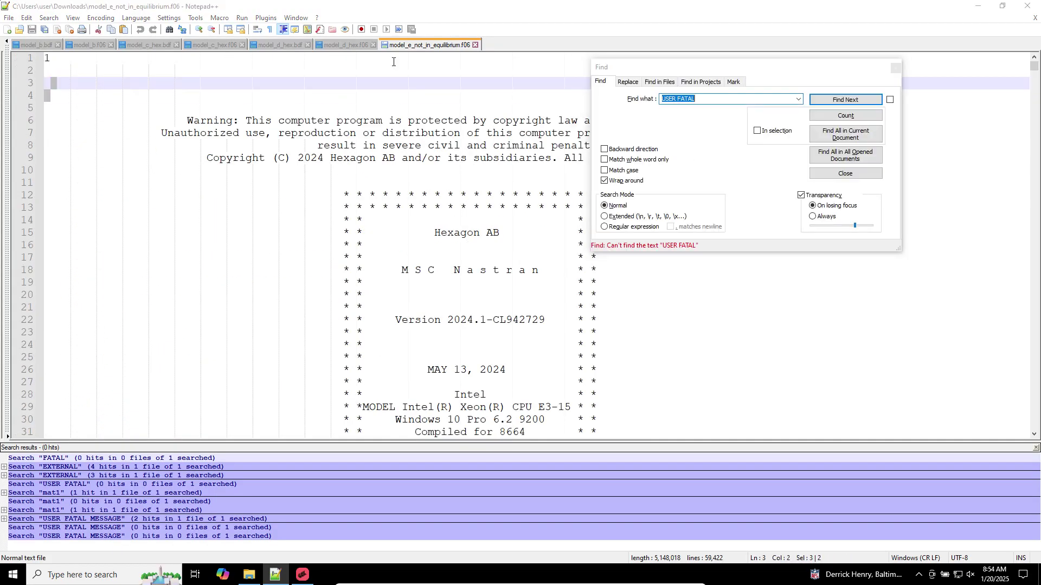
key(Escape)
Find all EXTERNAL hits and jump to EXTERNAL WORK line 59361 showing epsilon 1.5469721E-12
click(857, 101)
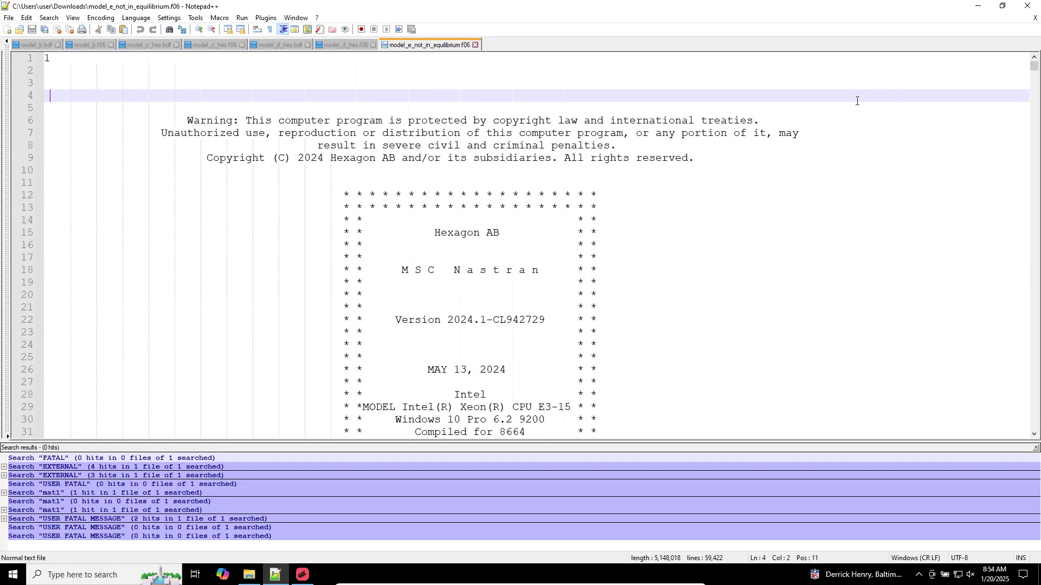
key(ctrl+f)
text(EXTERNAL)
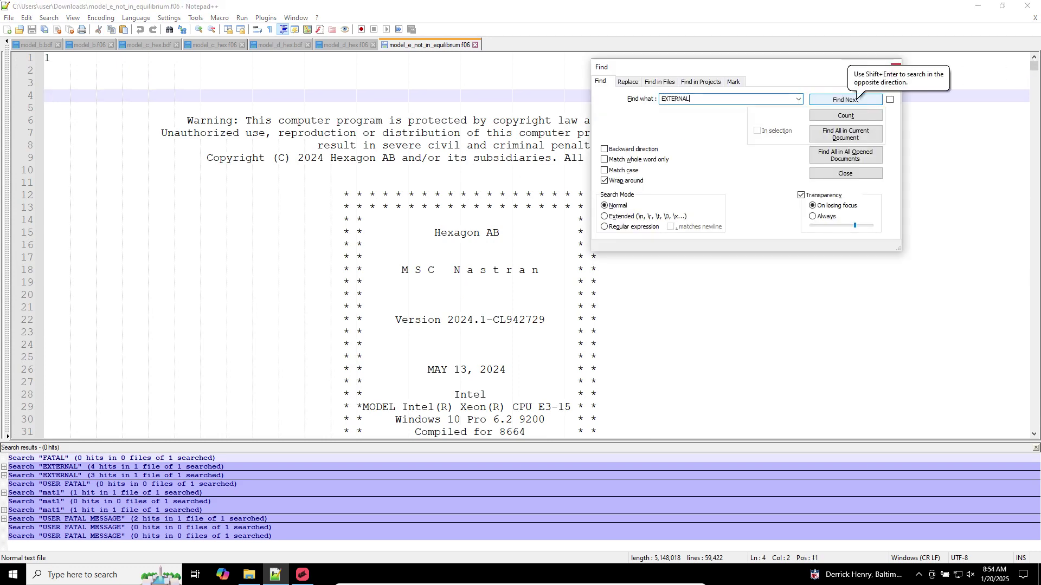
click(845, 135)
double_click(288, 500)
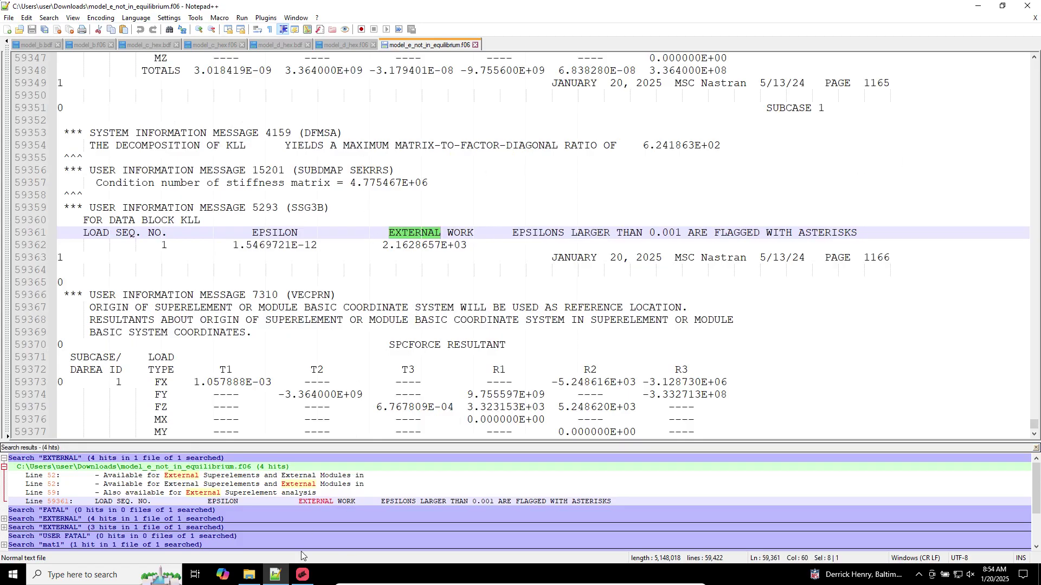
click(249, 575)
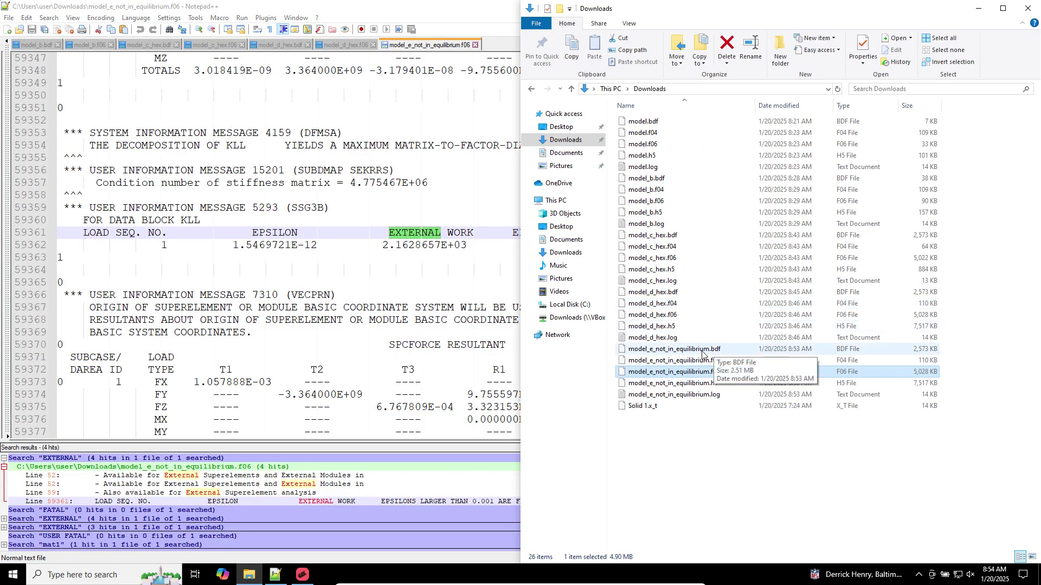
Open model_e_not_in_equilibrium.bdf in Notepad++ and verify SPC = 9 is an SPCADD of constraints 7 and 8
drag(702, 355, 305, 190)
click(305, 189)
scroll(103, 293, down, 5)
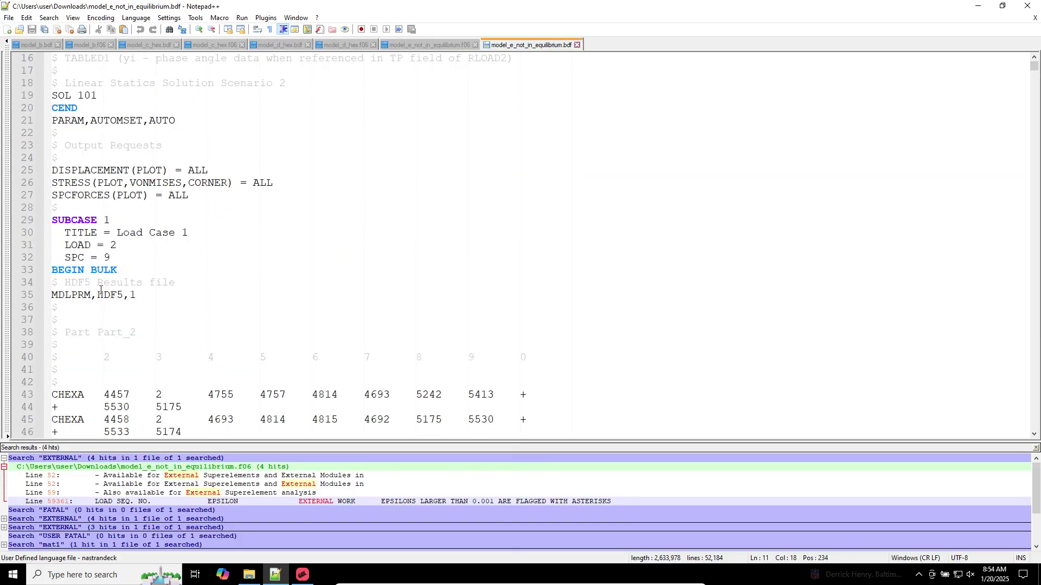
click(109, 259)
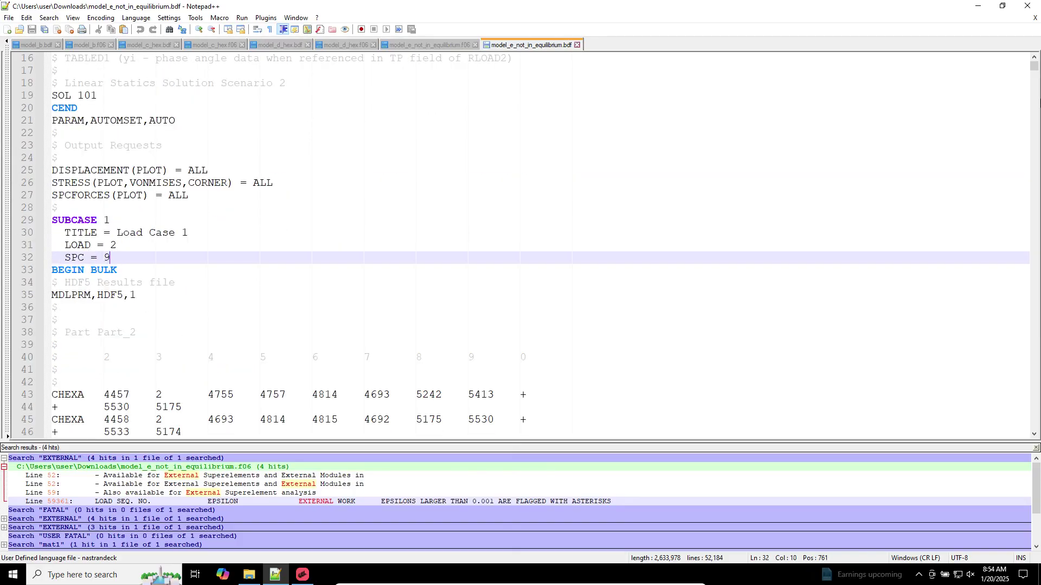
drag(1034, 66, 1035, 161)
drag(1033, 346, 1033, 423)
scroll(146, 297, down, 20)
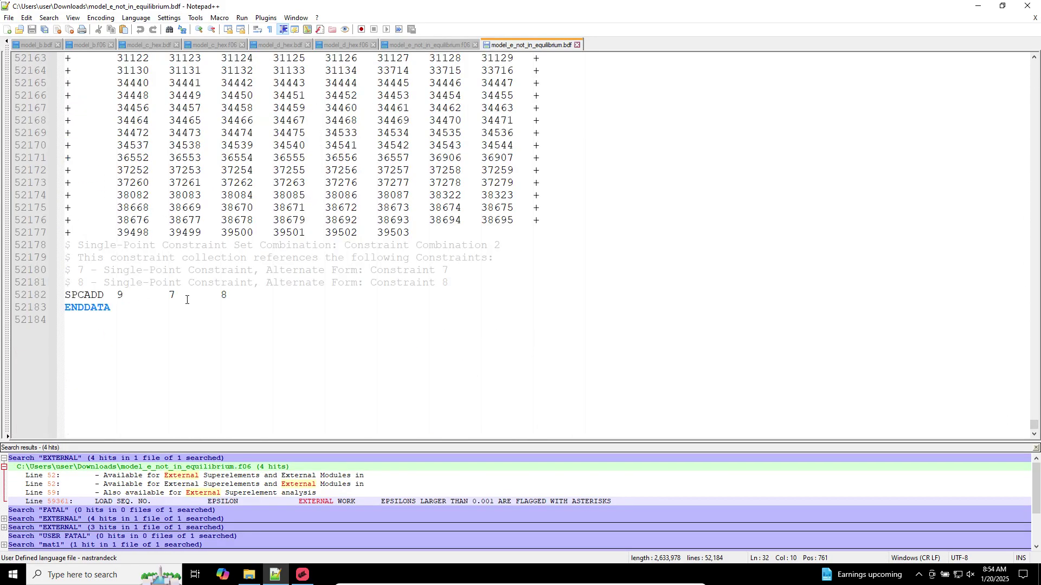
click(302, 575)
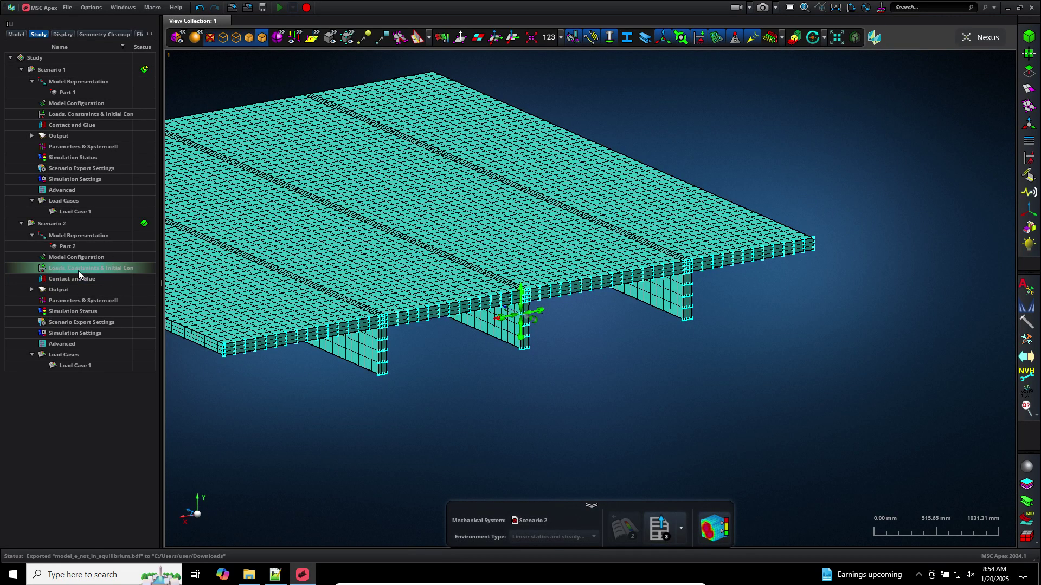
Make Constraint 9 the active SPC set for Scenario 2's Load Case 1 and apply it
double_click(78, 269)
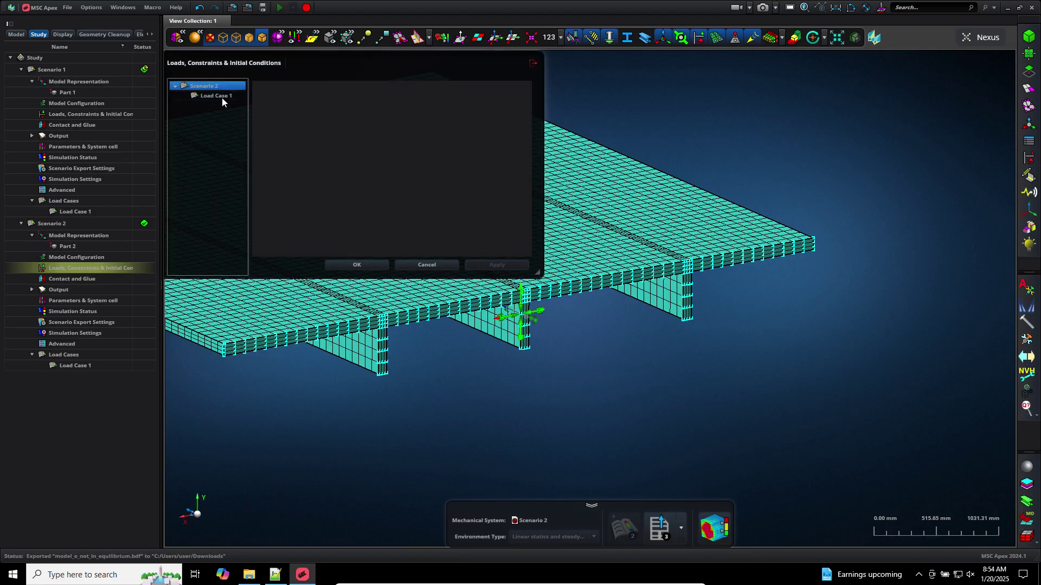
click(220, 96)
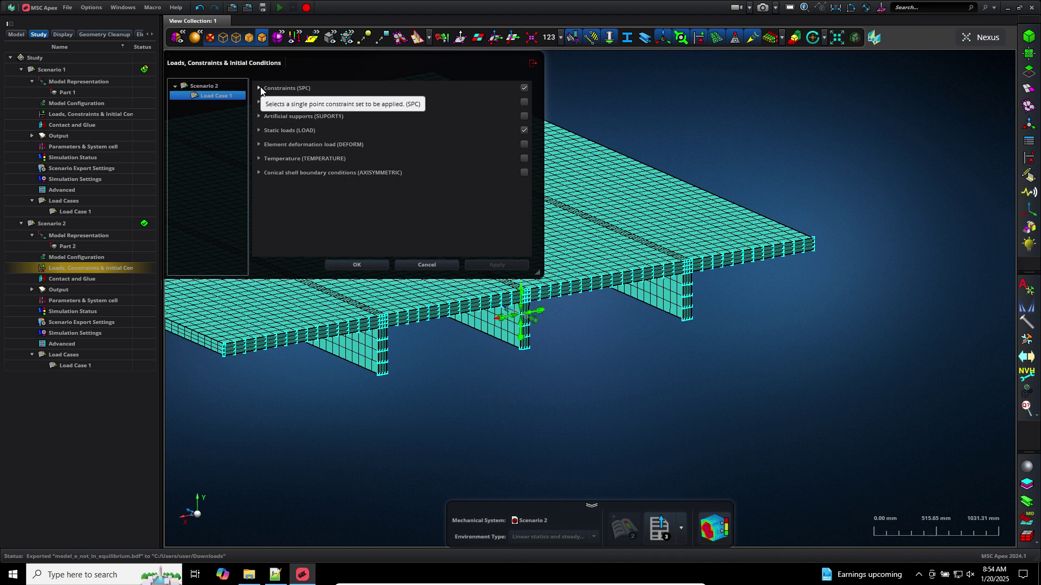
click(260, 88)
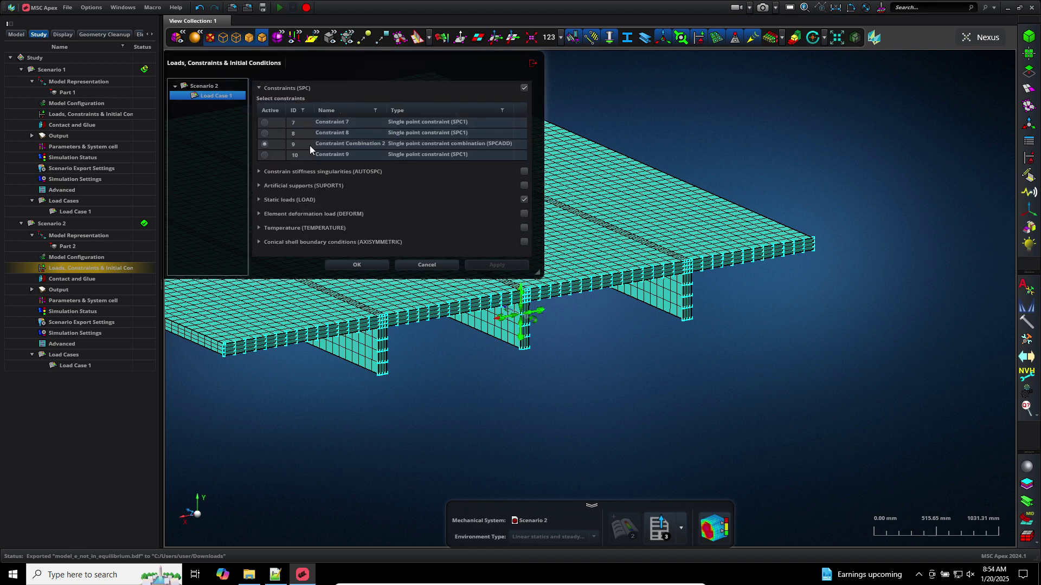
click(266, 155)
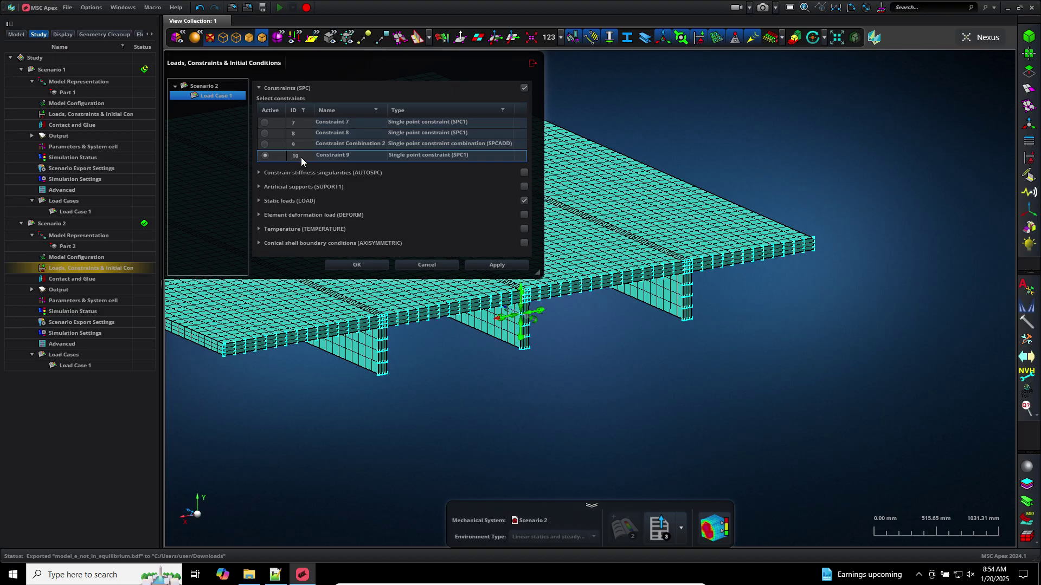
click(494, 265)
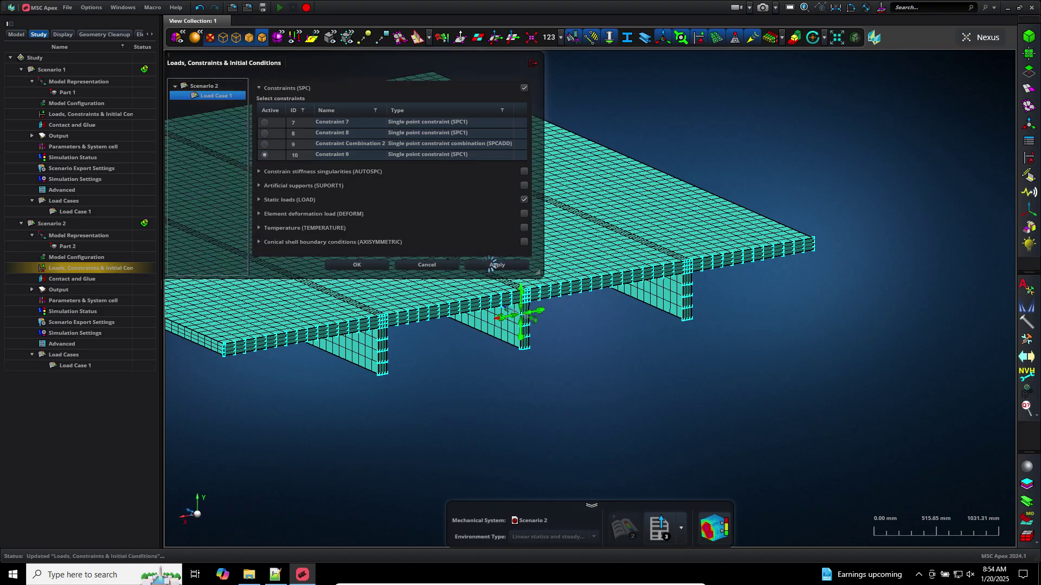
click(359, 264)
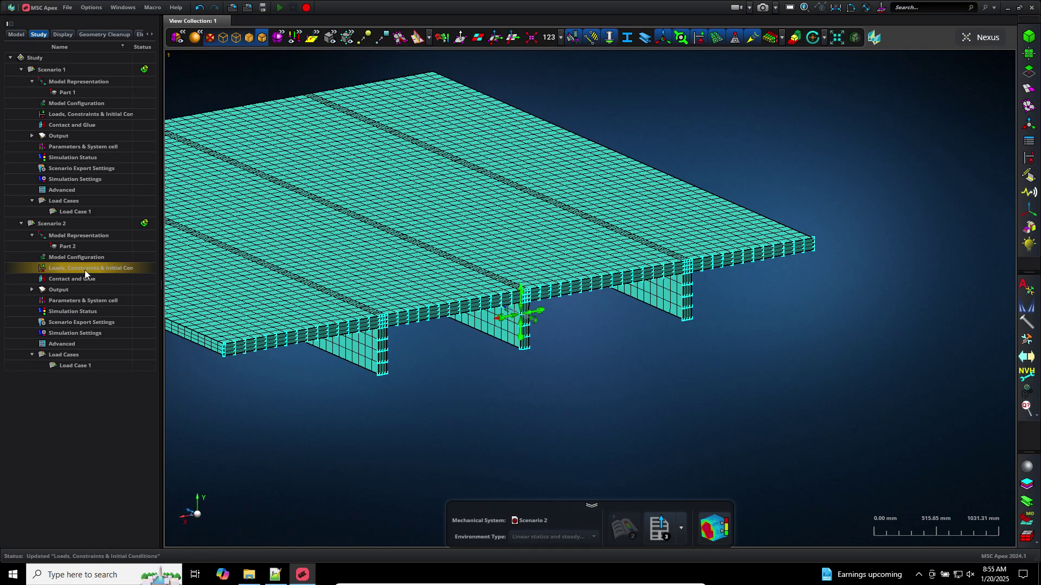
Verify Load Case 1 now uses Constraint 9, then bring up the Nastran export dialog
double_click(85, 268)
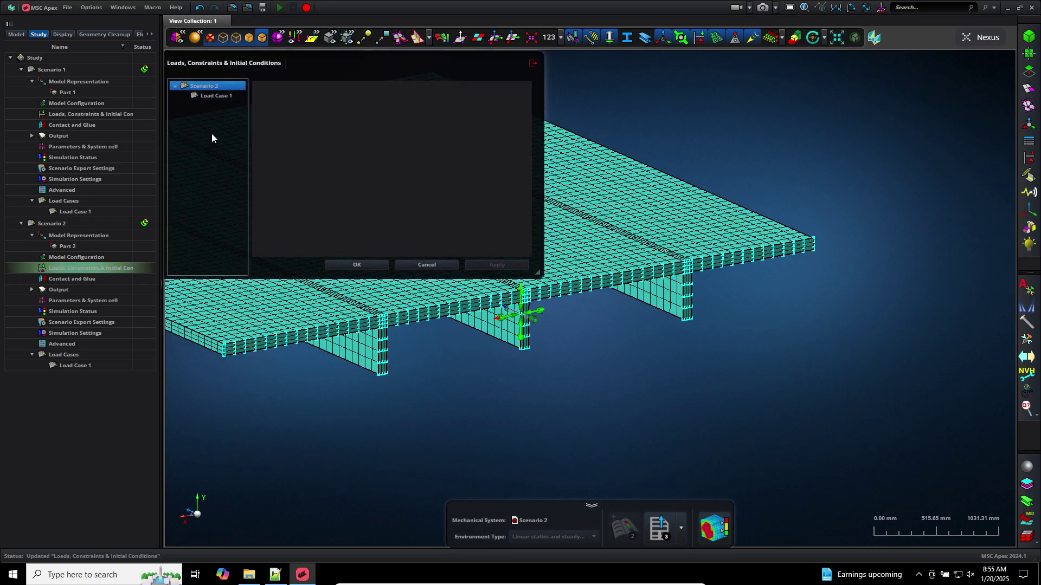
click(216, 95)
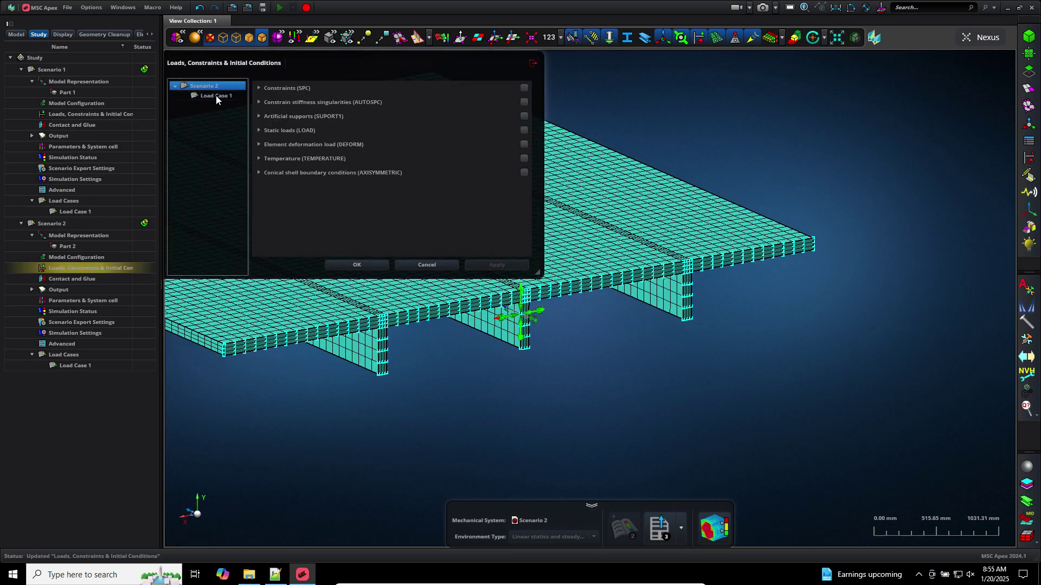
click(260, 87)
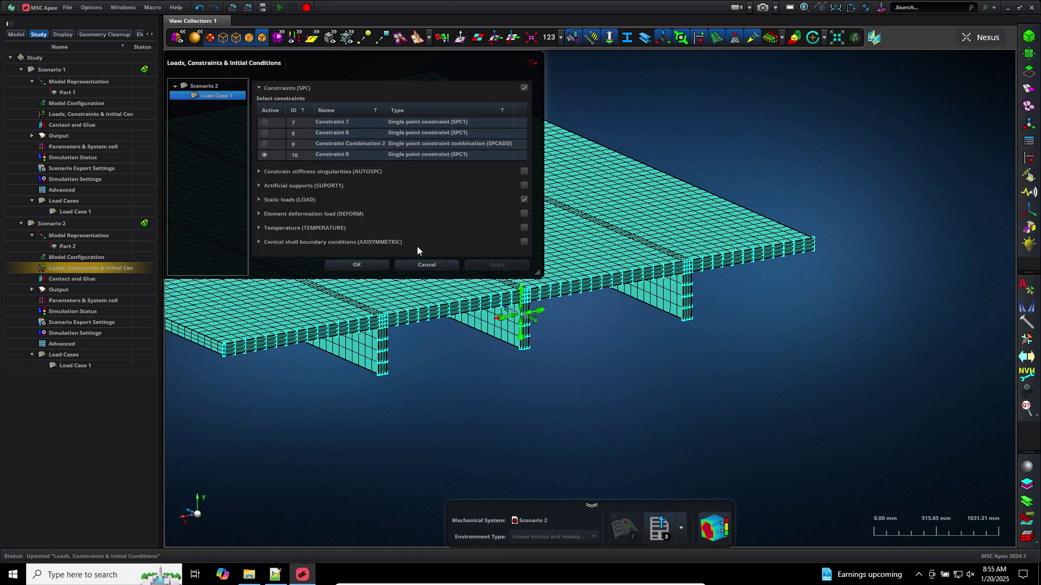
click(426, 265)
click(670, 536)
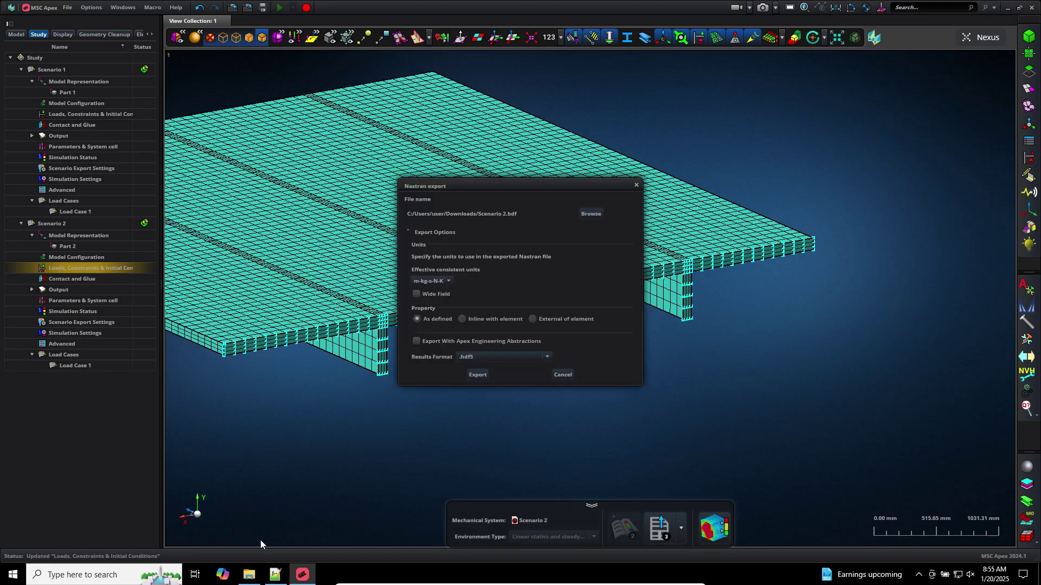
Copy the old SUBCASE 1 block (LOAD = 2, SPC = 9) into a new Notepad++ tab
click(276, 574)
drag(1034, 424, 1011, 63)
scroll(165, 229, down, 2)
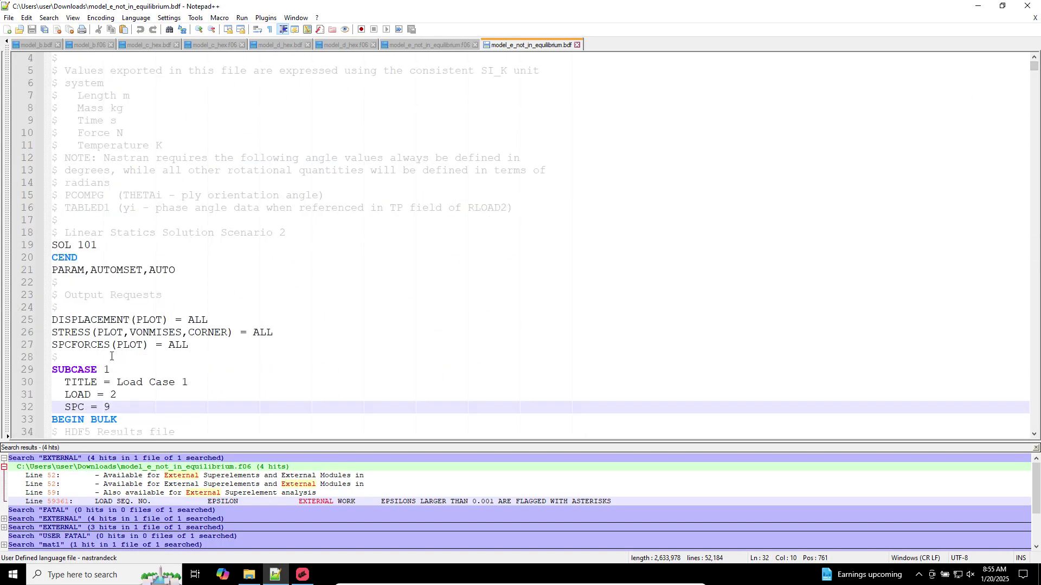
drag(111, 369, 38, 321)
key(ctrl+c)
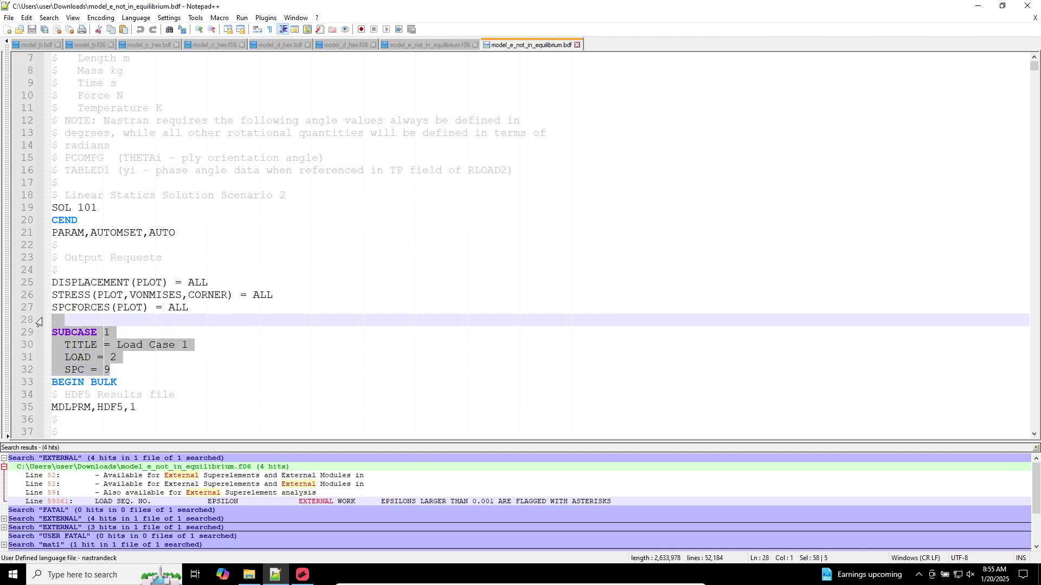
click(7, 30)
key(ctrl+v)
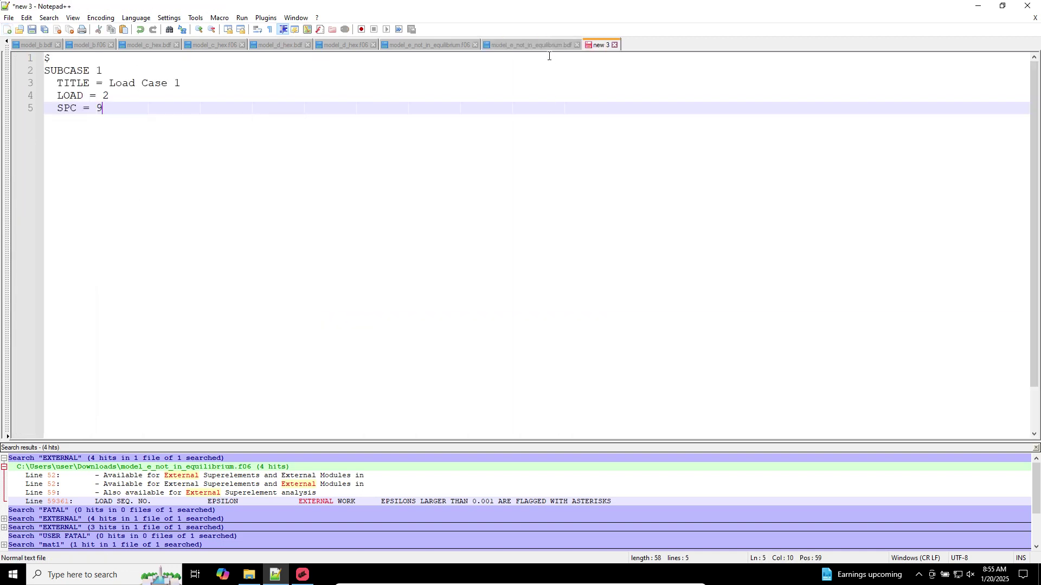
Export the Nastran deck from Apex, overwriting model_e_not_in_equilibrium.bdf
click(302, 574)
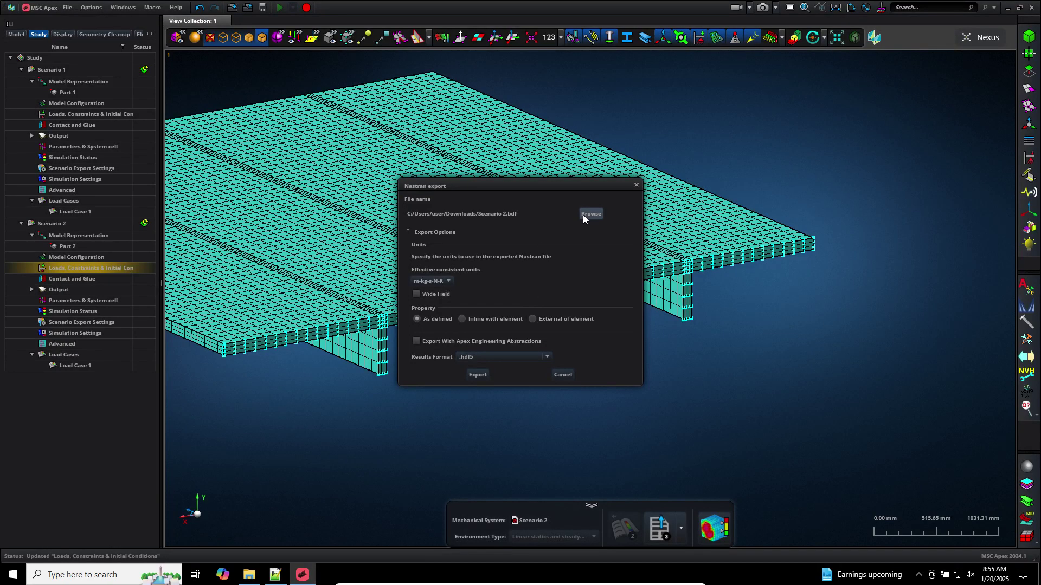
click(589, 213)
click(285, 187)
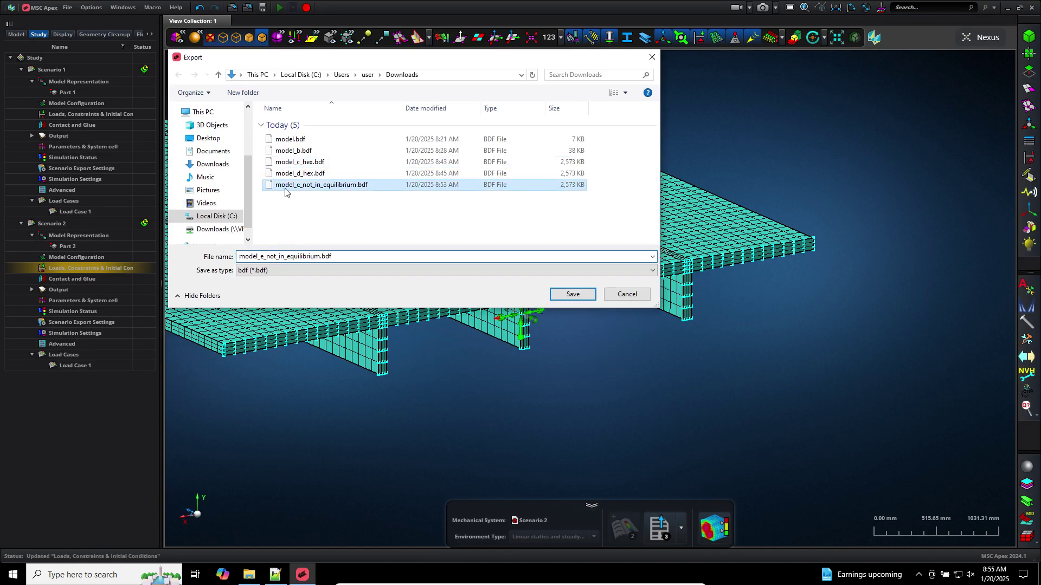
click(573, 294)
click(543, 290)
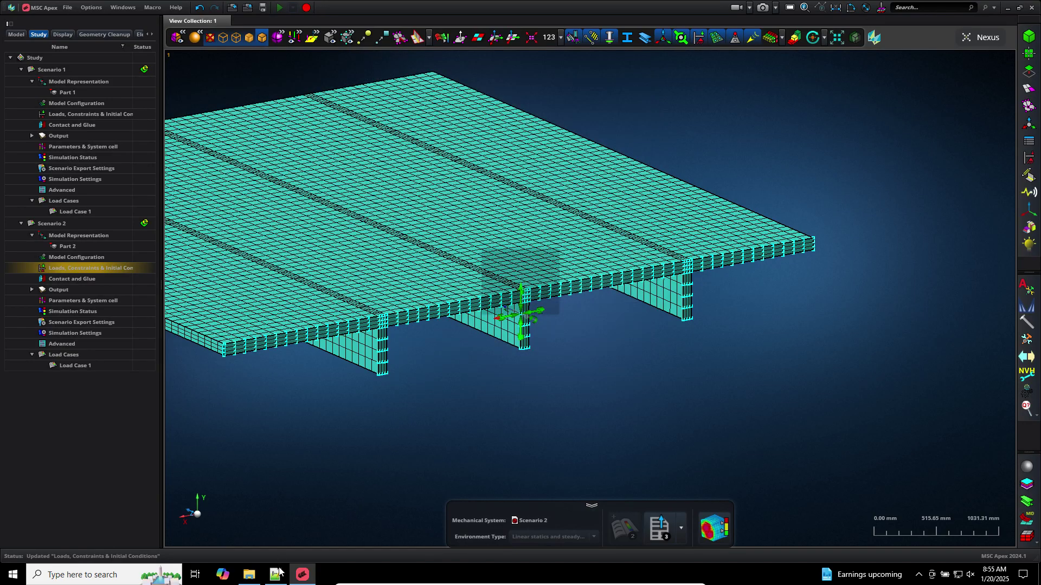
click(275, 575)
click(302, 574)
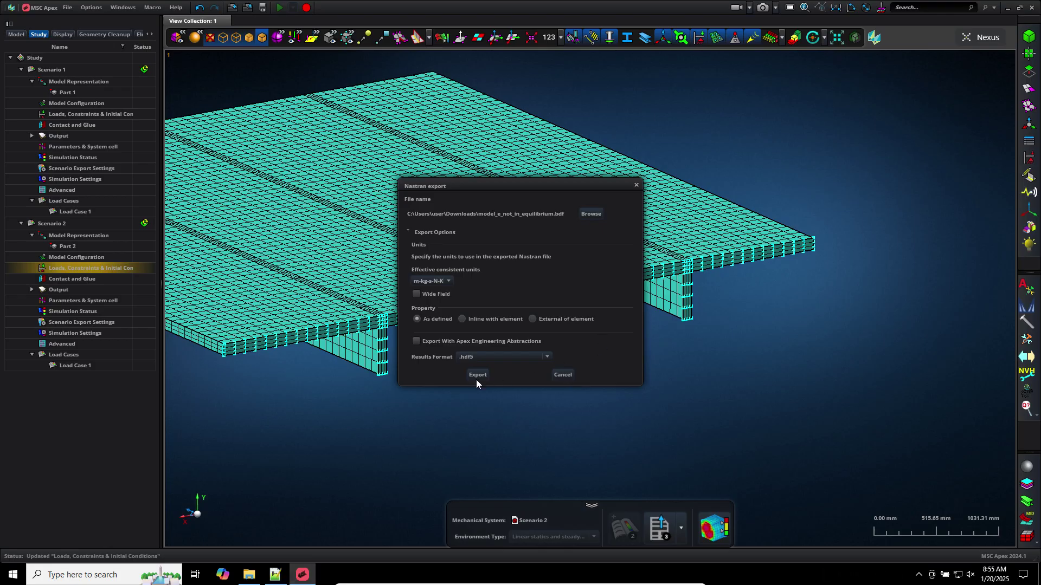
click(476, 376)
key(alt+Tab)
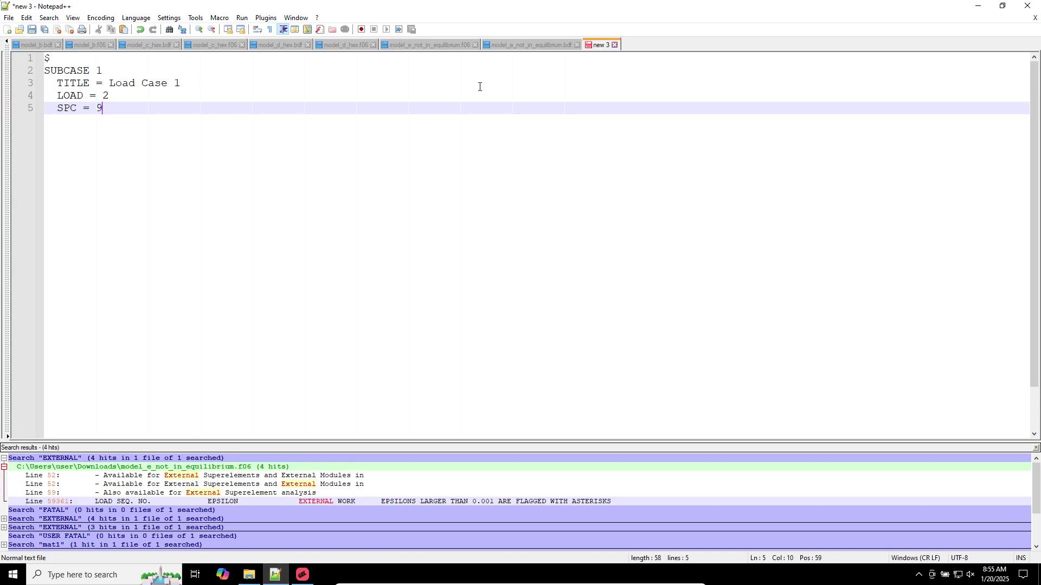
Paste the re-exported SUBCASE block (SPC = 10) under the old SPC = 9 block in the note
click(510, 47)
click(124, 332)
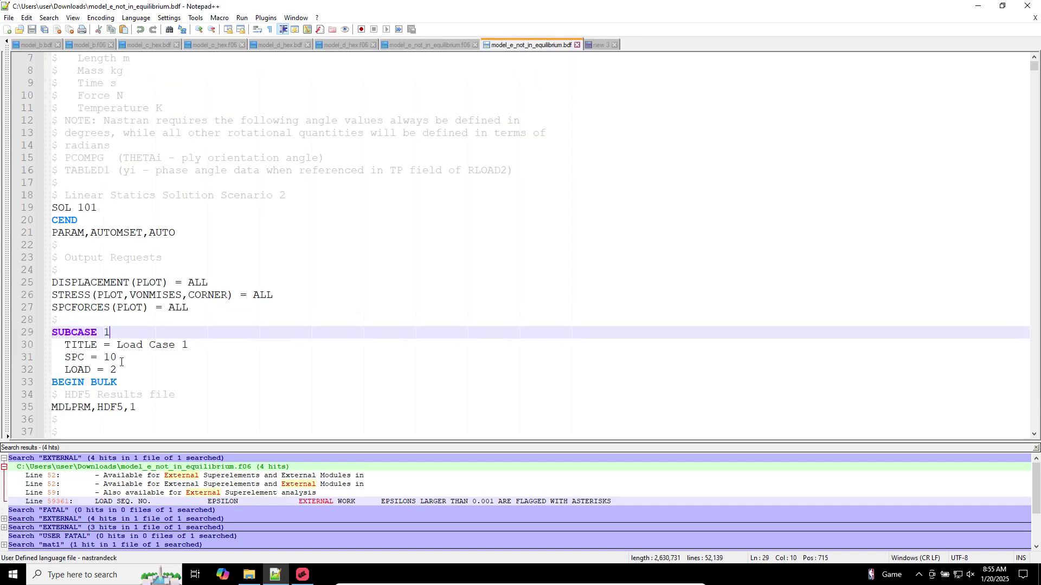
drag(121, 369, 14, 334)
key(ctrl+c)
click(600, 46)
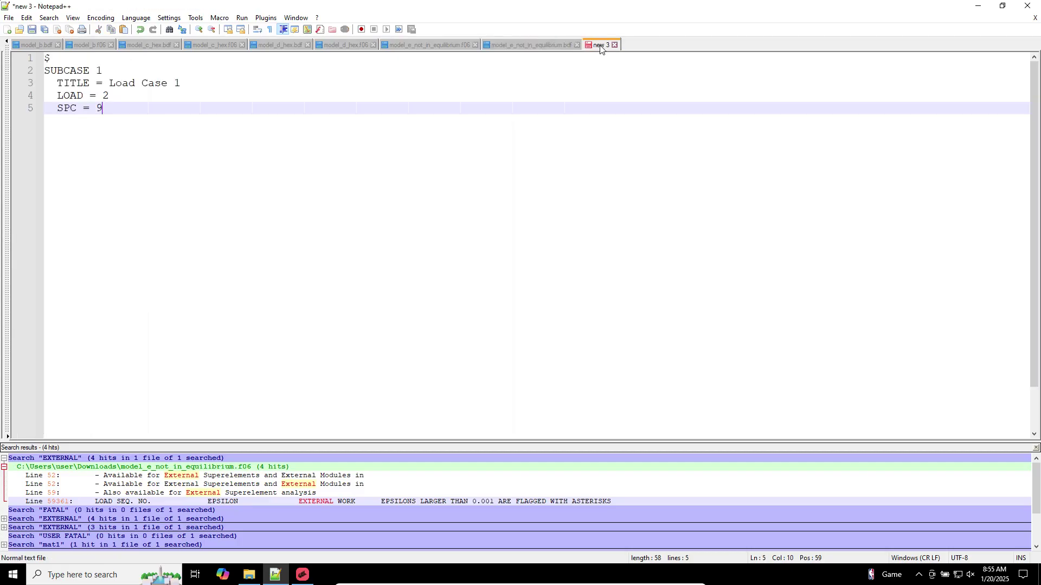
key(Return)
key(Return)
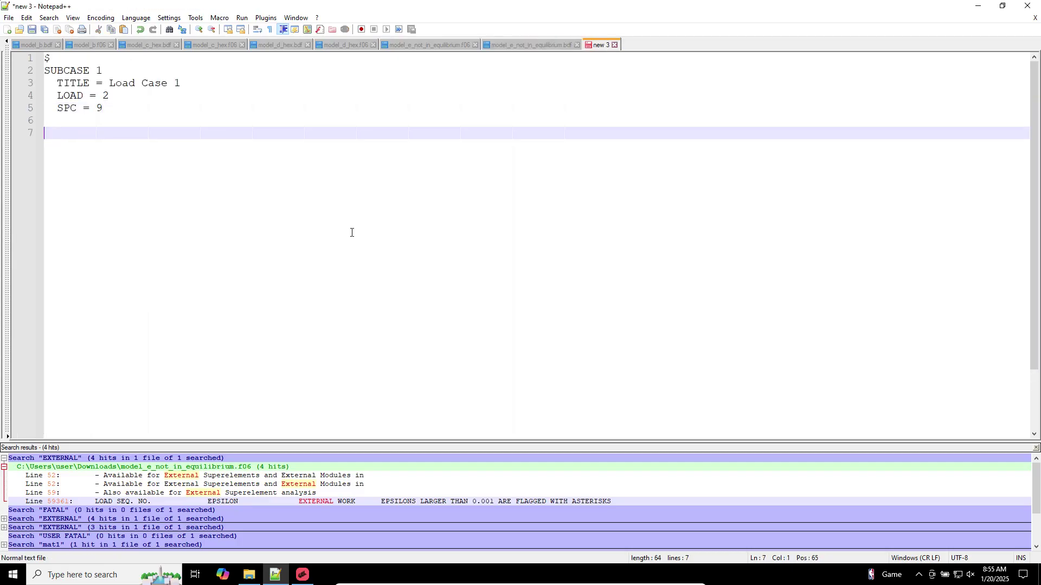
key(ctrl+v)
double_click(102, 108)
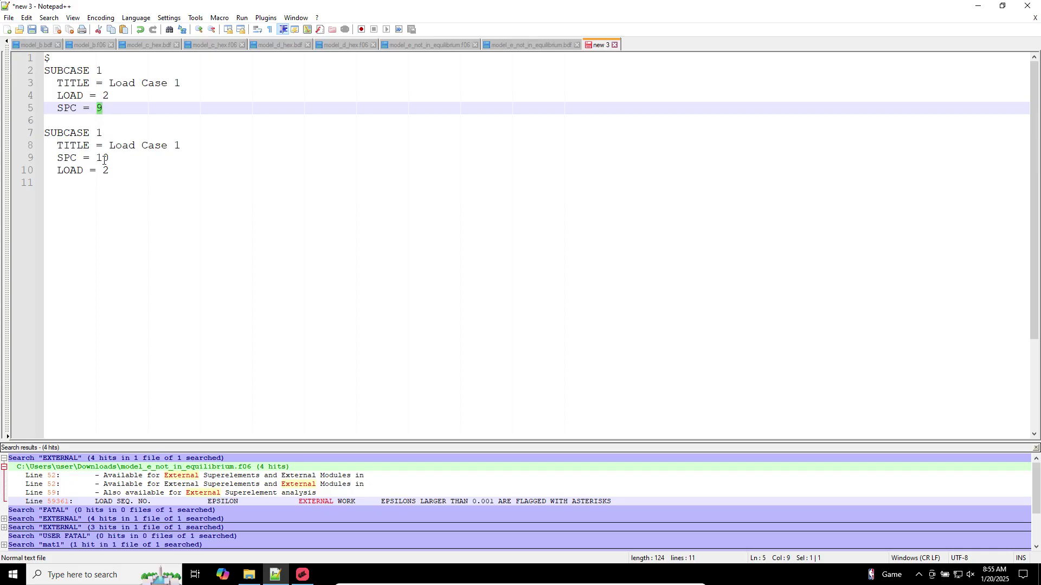
drag(109, 158, 84, 160)
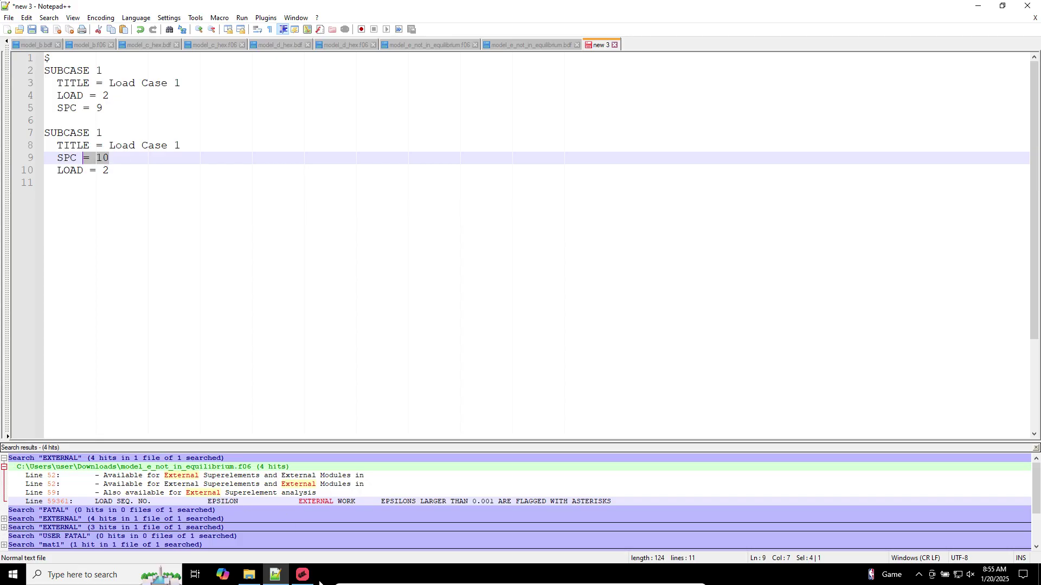
click(1037, 576)
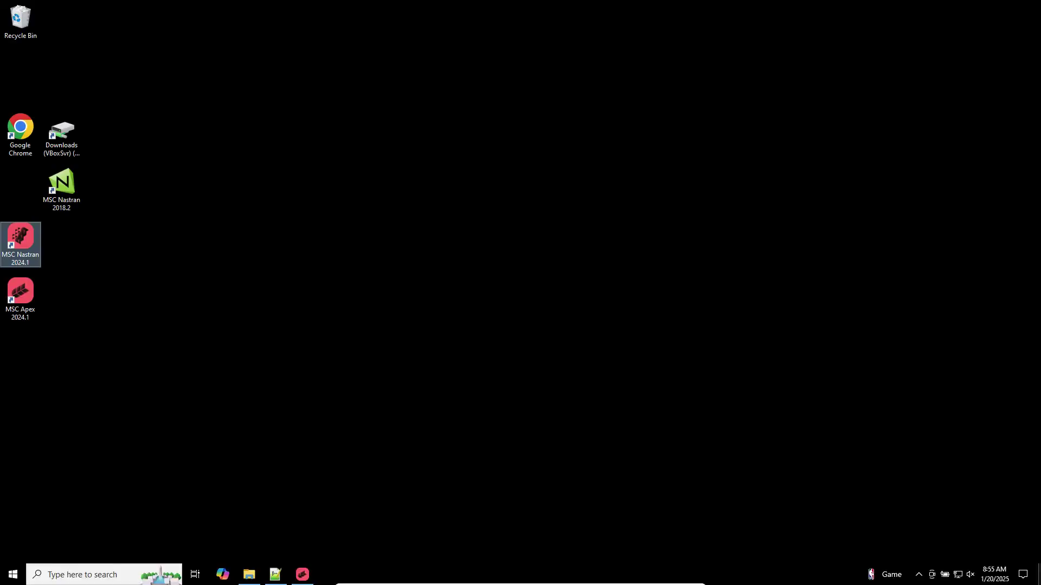
Run MSC Nastran 2024.1 on model_e_not_in_equilibrium.bdf, then return to the .f06 tab in Notepad++
double_click(33, 255)
double_click(139, 136)
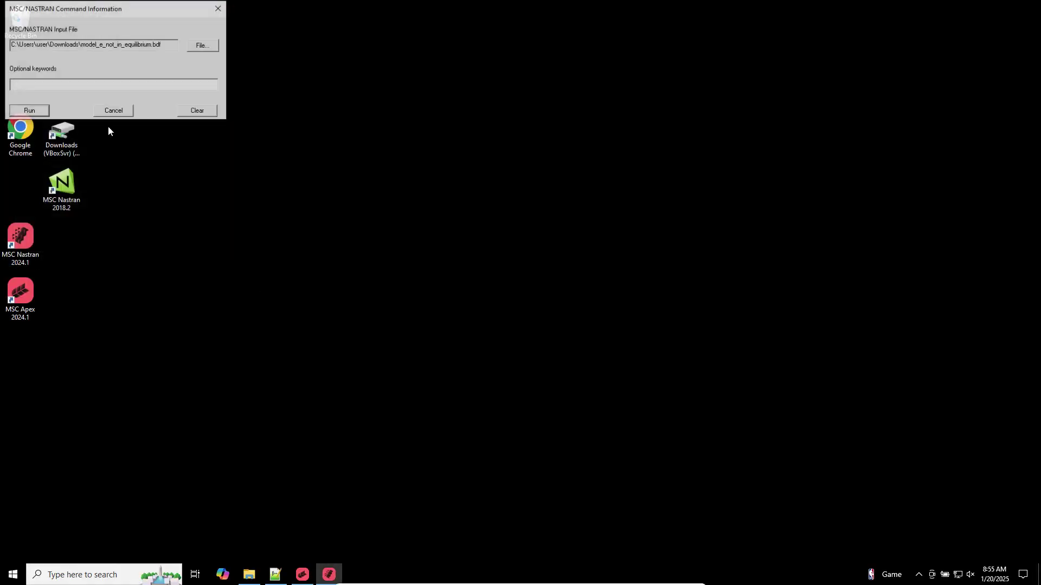
click(29, 110)
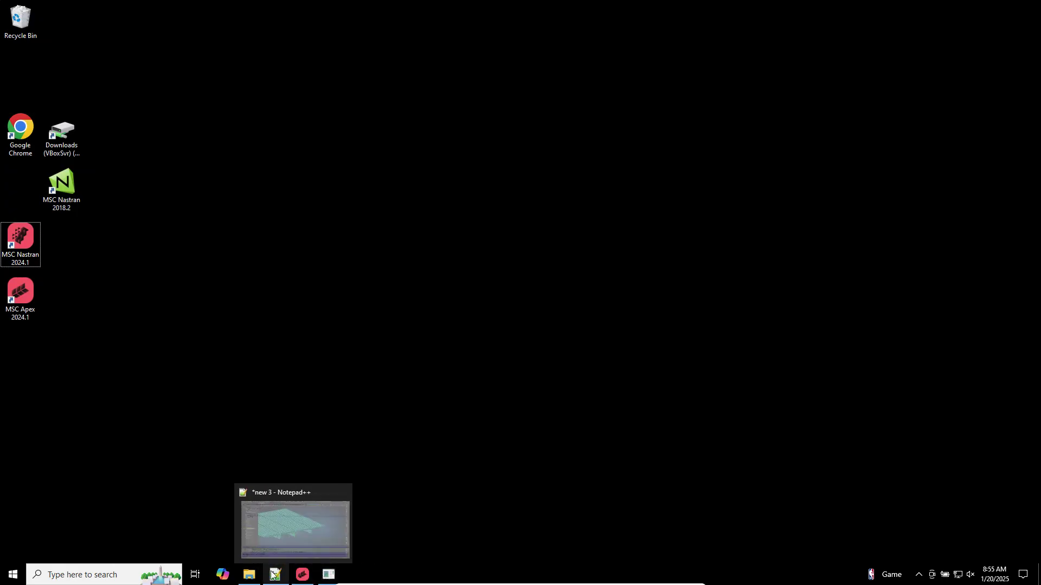
click(274, 574)
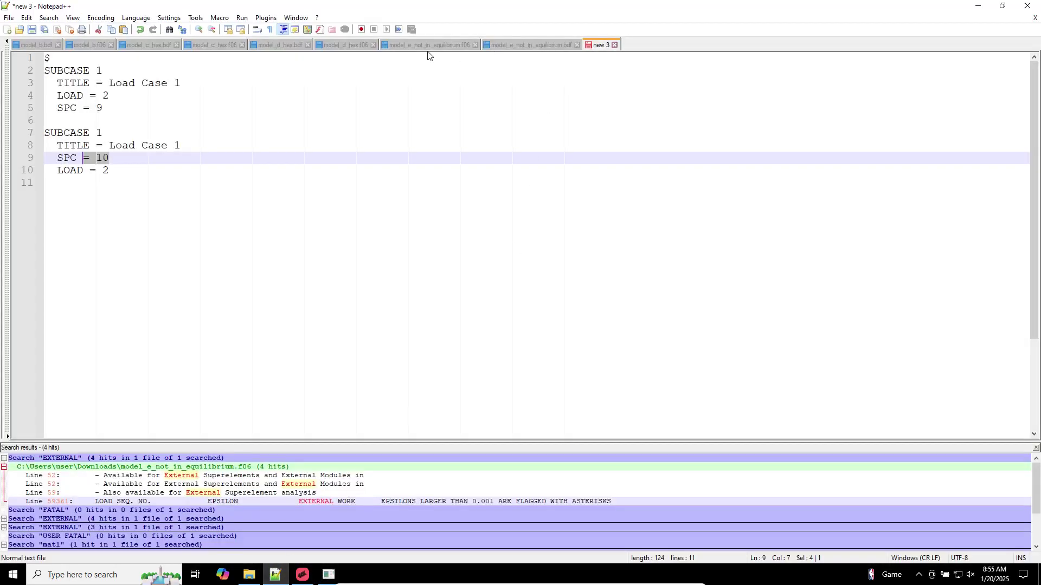
click(428, 46)
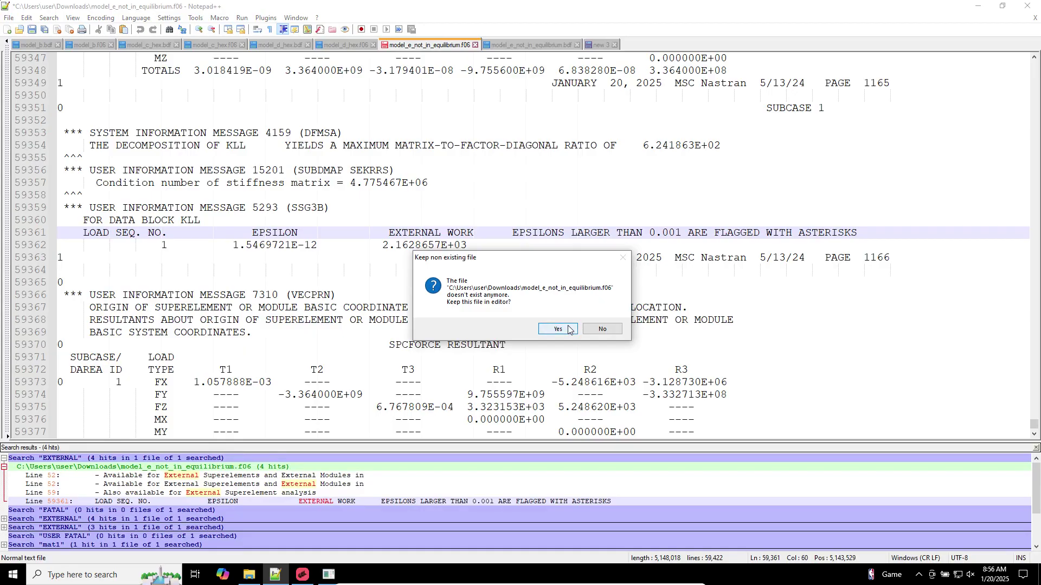
Reload the updated model_e_not_in_equilibrium.f06 once the Nastran rerun finishes
click(569, 330)
click(328, 574)
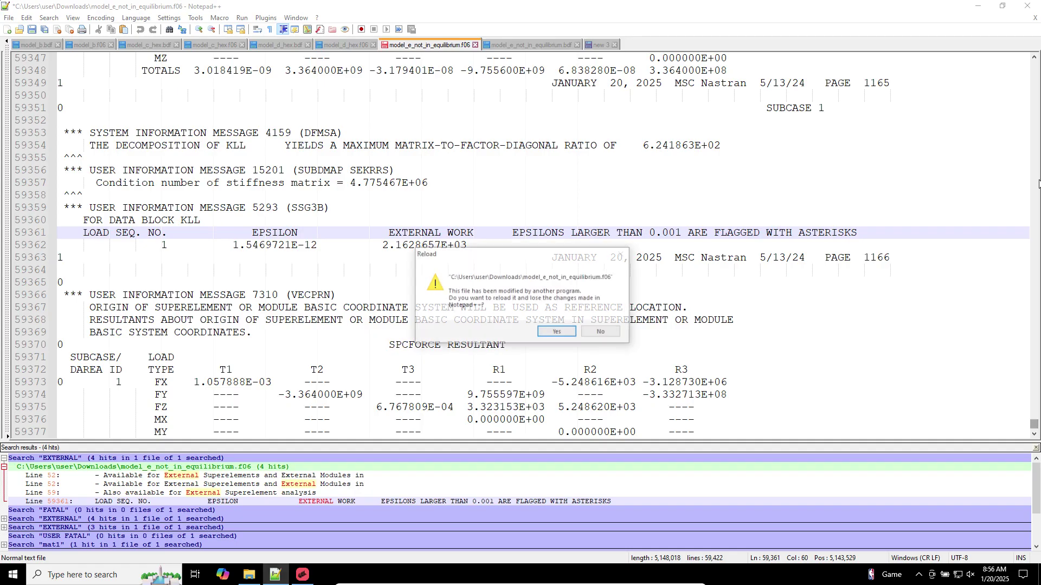
click(569, 333)
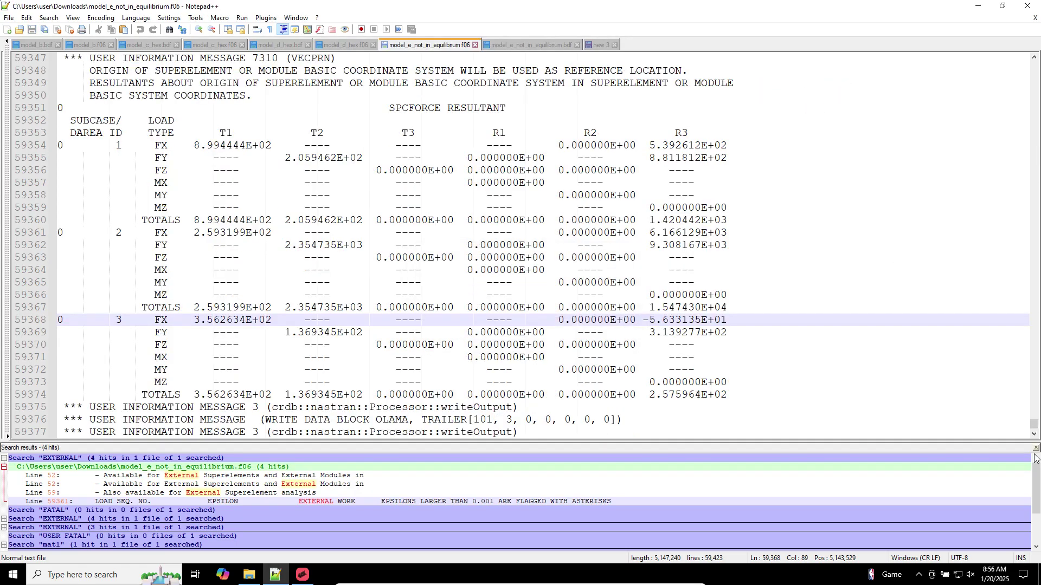
drag(1036, 427, 1036, 64)
Find the USER FATAL message and select its block, lines 59333–59343
click(602, 107)
key(ctrl+f)
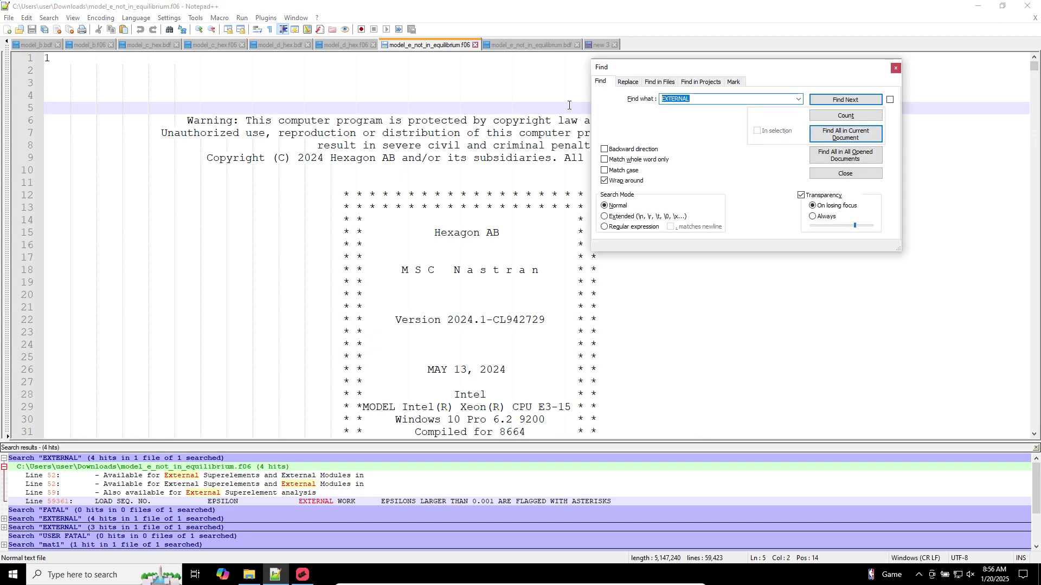
text(FATAL)
key(Return)
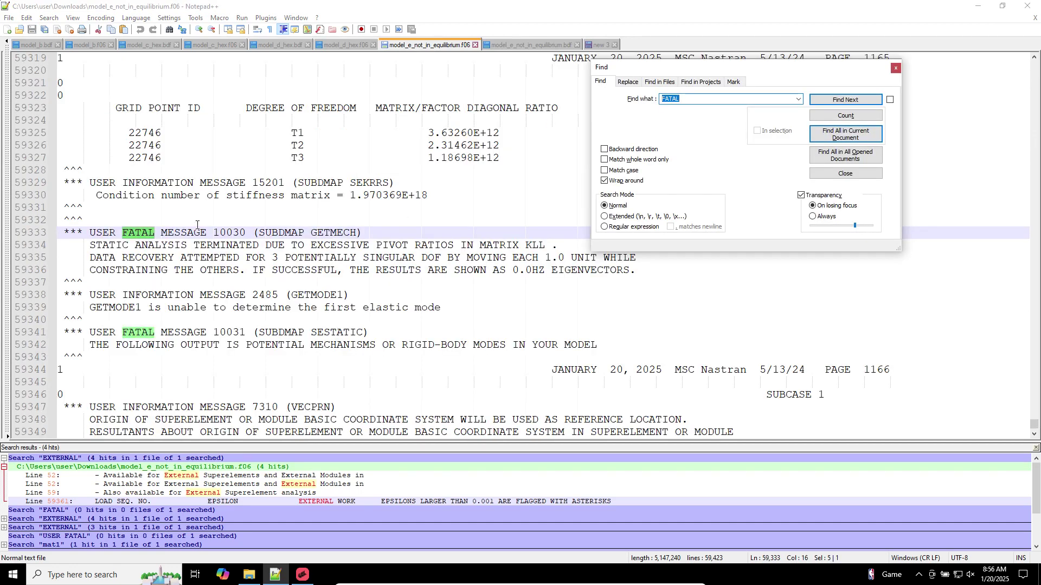
key(Escape)
drag(333, 353, 45, 234)
key(ctrl+c)
click(598, 44)
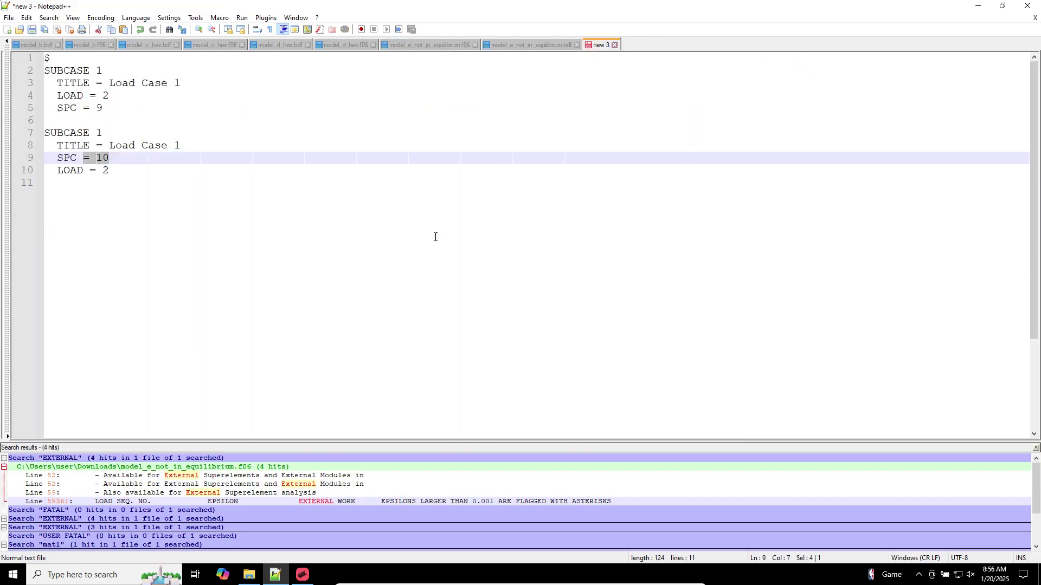
Replace the new 3 note's contents with the copied fatal-message block
key(ctrl+a)
key(ctrl+v)
ctrl+scroll(245, 264, up, 2)
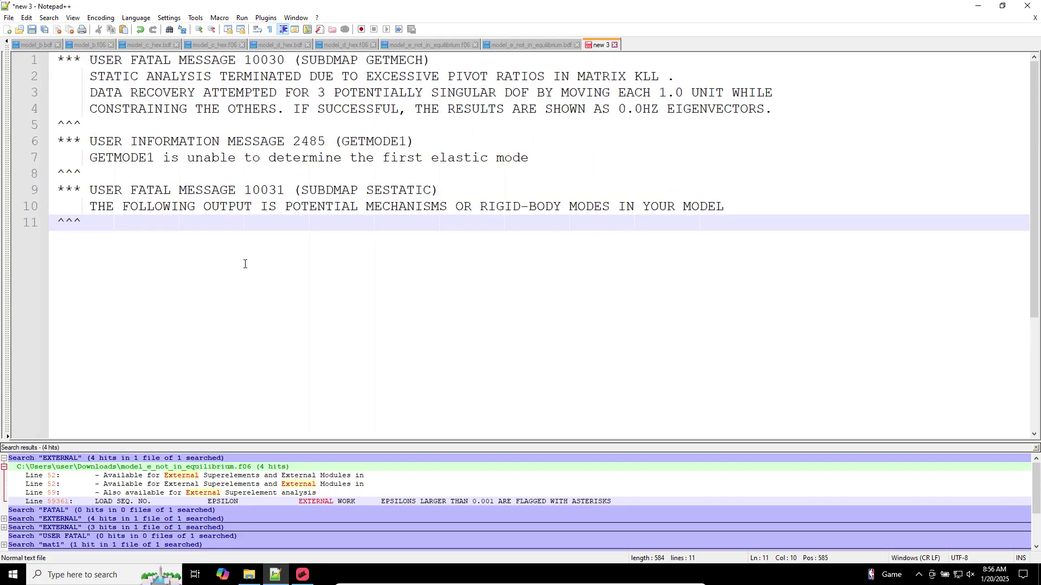
Add a USER FATAL MESSAGE 9050 heading on line 15 with an Fx=0 line below
drag(284, 190, 49, 190)
key(ctrl+c)
click(98, 289)
key(Return)
key(Return)
key(Return)
key(Return)
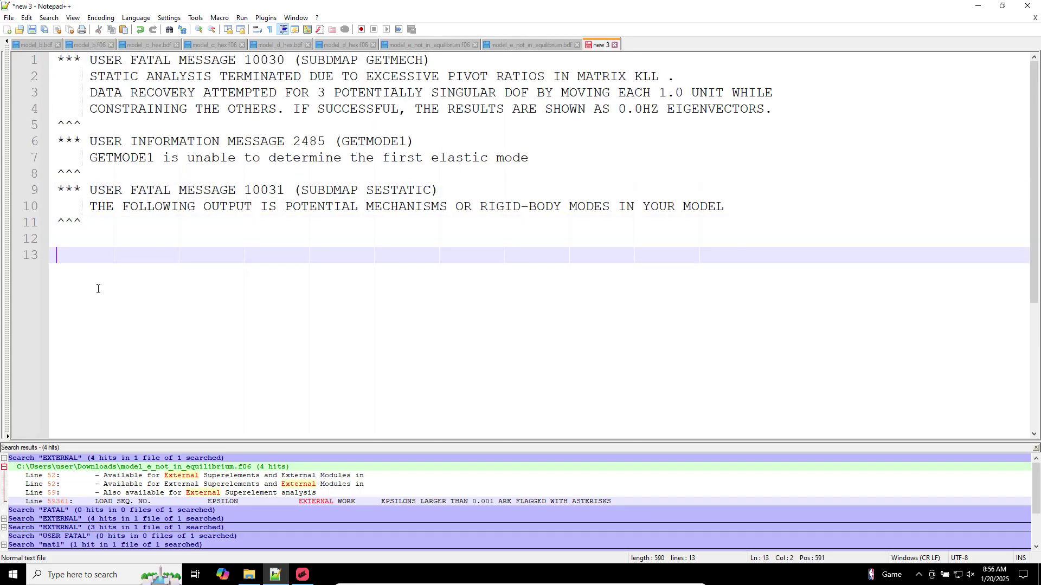
key(ctrl+v)
double_click(264, 289)
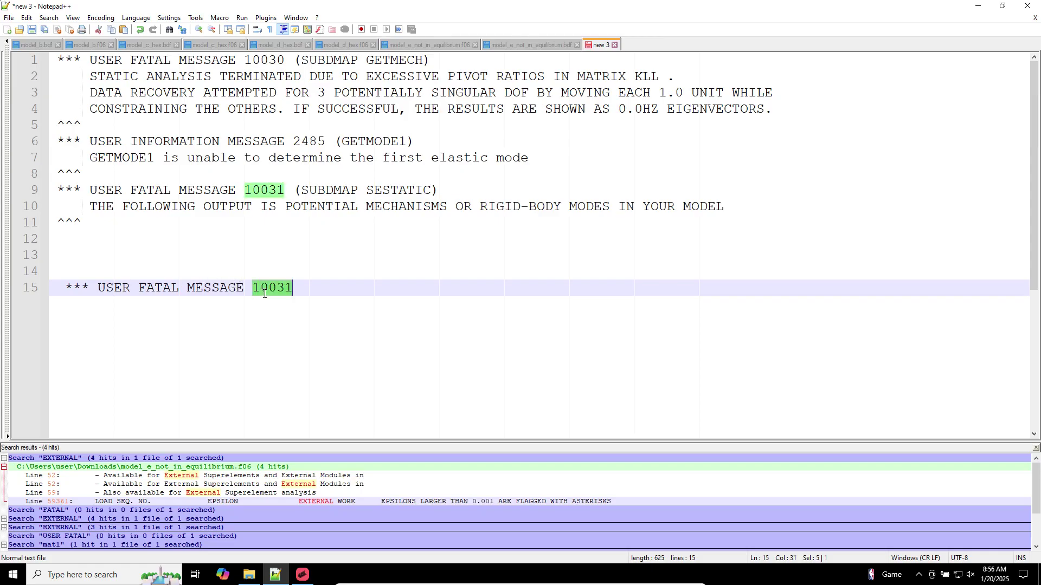
text(9050)
key(Return)
key(Return)
key(Return)
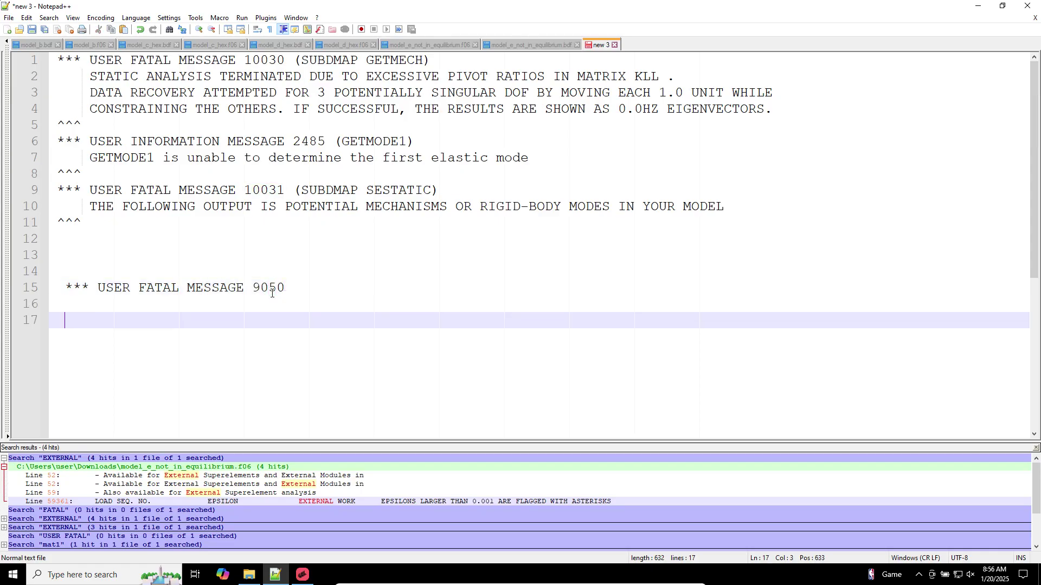
text(Fx=0)
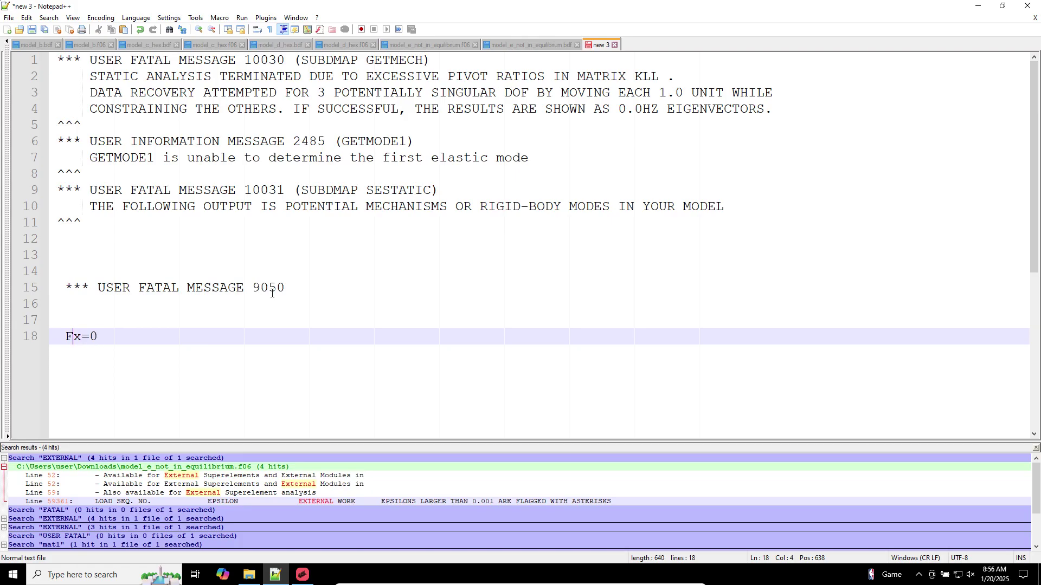
text(Si)
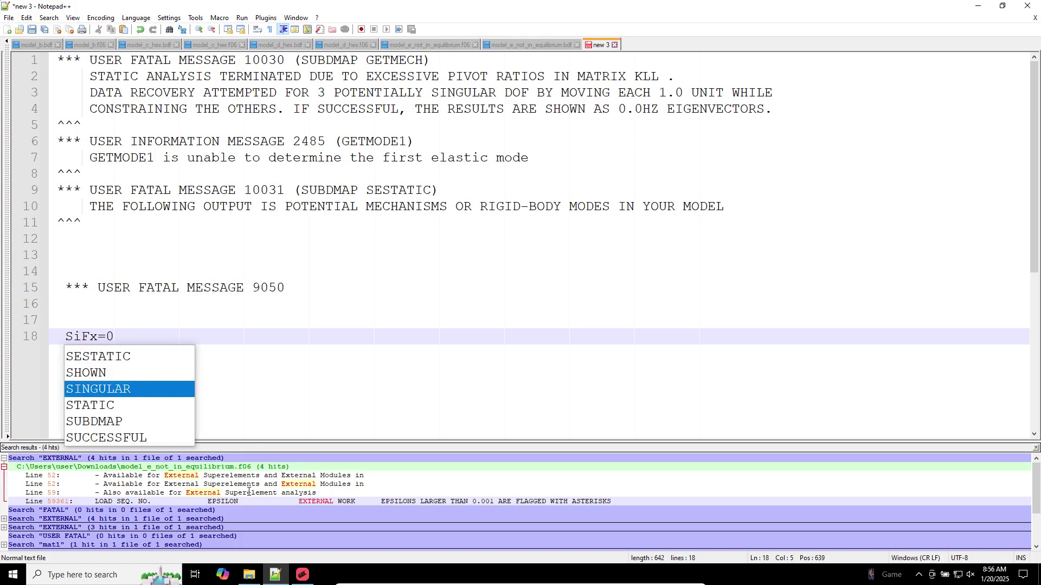
click(302, 573)
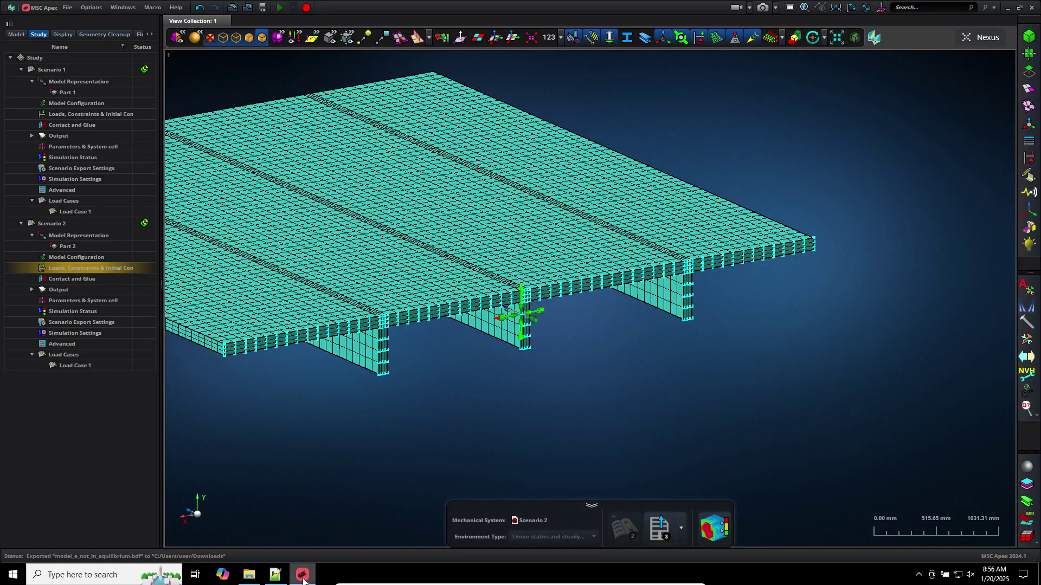
Search 'sigma symbol' in Google Chrome and copy the uppercase Σ from the Greek alphabet table
click(302, 575)
click(275, 574)
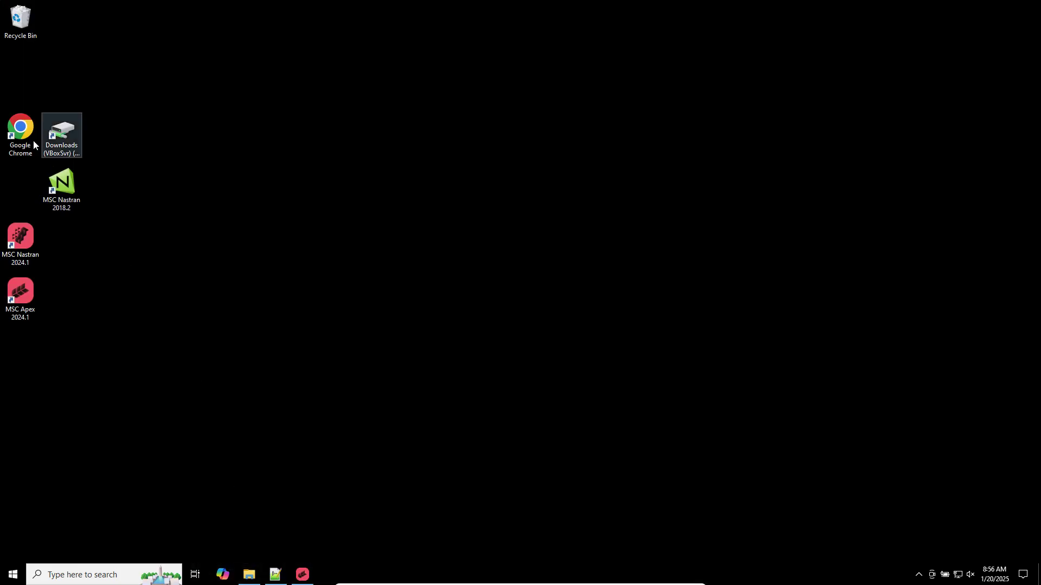
double_click(20, 130)
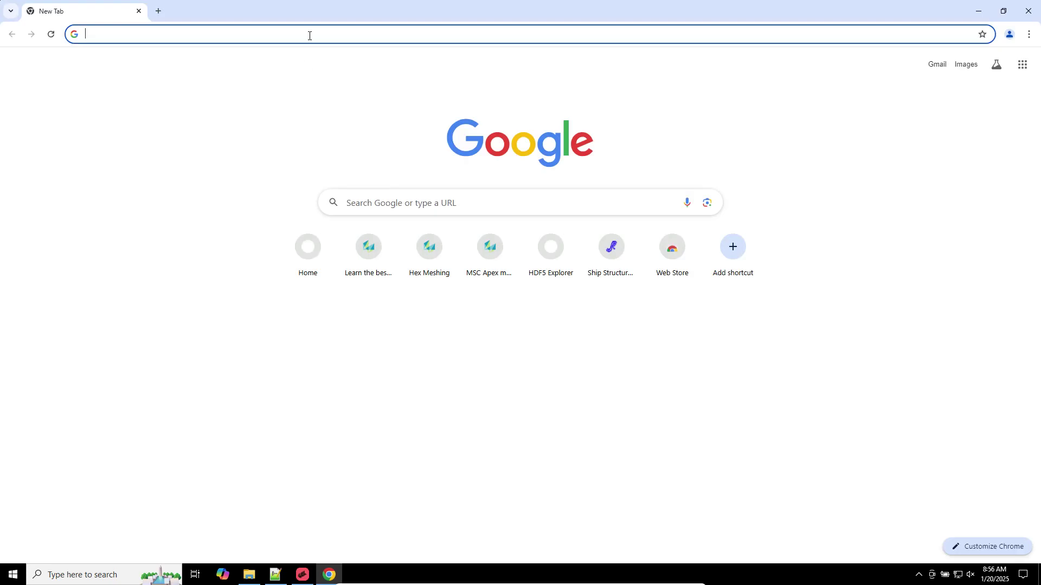
click(309, 35)
text(sigma)
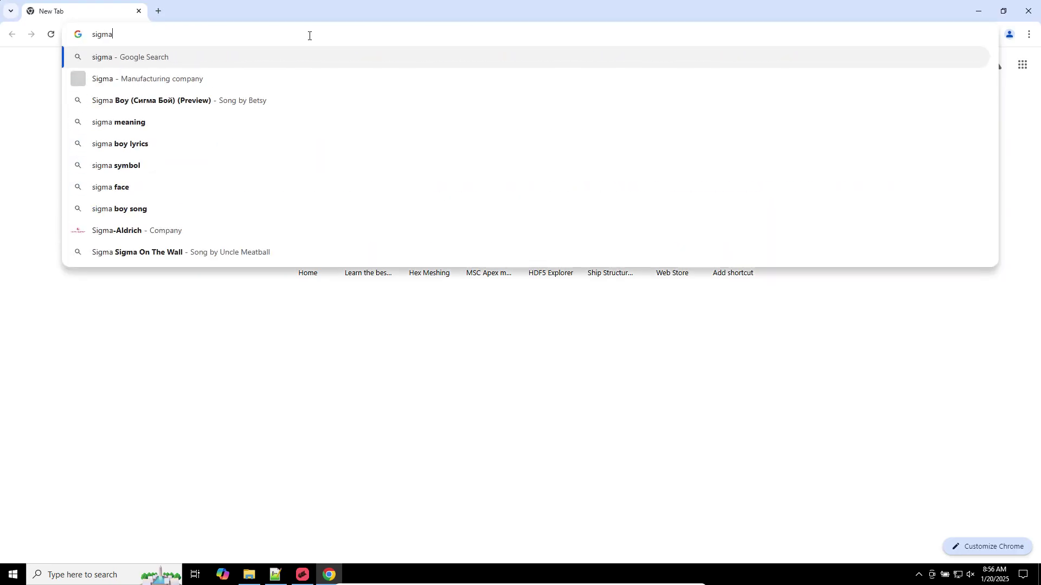
text( symbol)
key(Return)
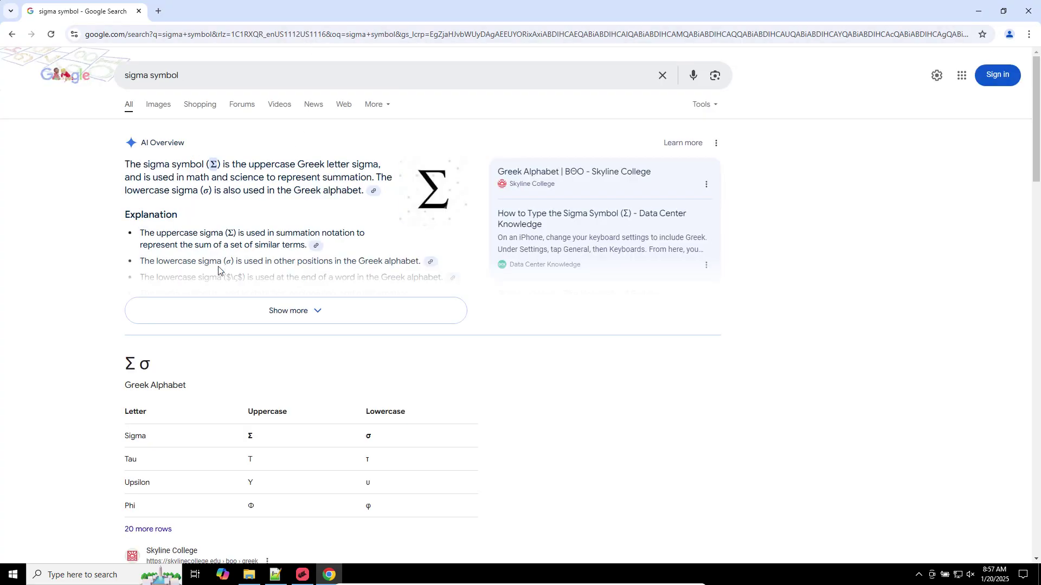
scroll(175, 340, down, 4)
double_click(250, 221)
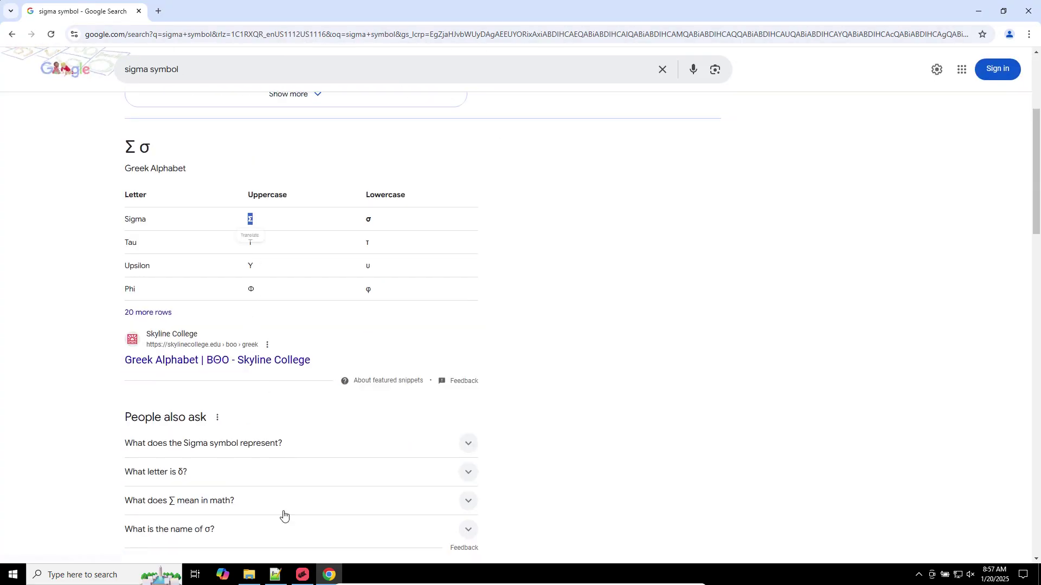
click(275, 575)
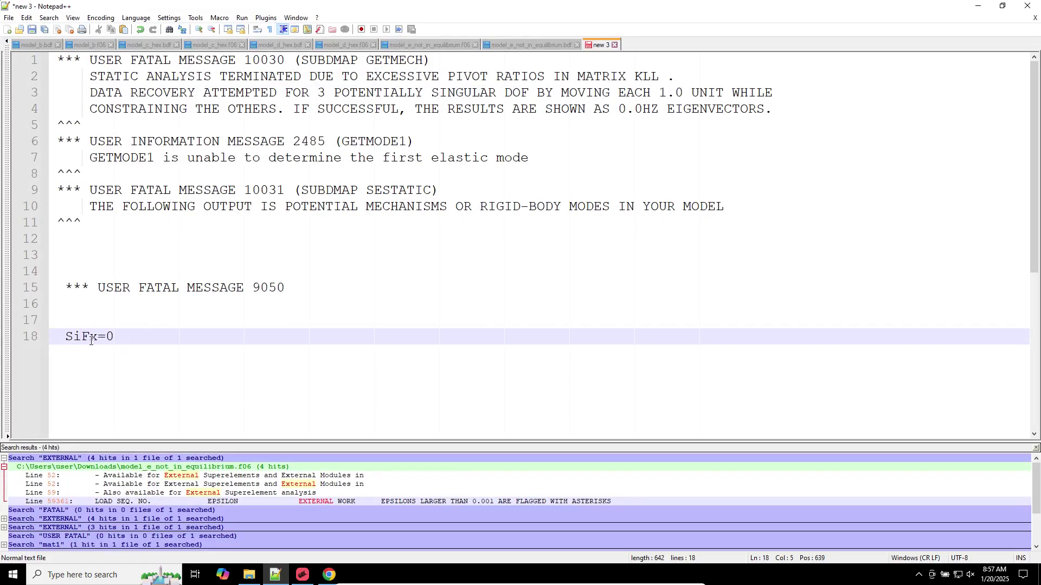
Write the force equations ΣFx=0, ΣFy=0 and ΣFz=0, using the copied Σ symbol
drag(81, 337, 65, 337)
key(ctrl+v)
key(ctrl+d)
key(ctrl+d)
click(88, 358)
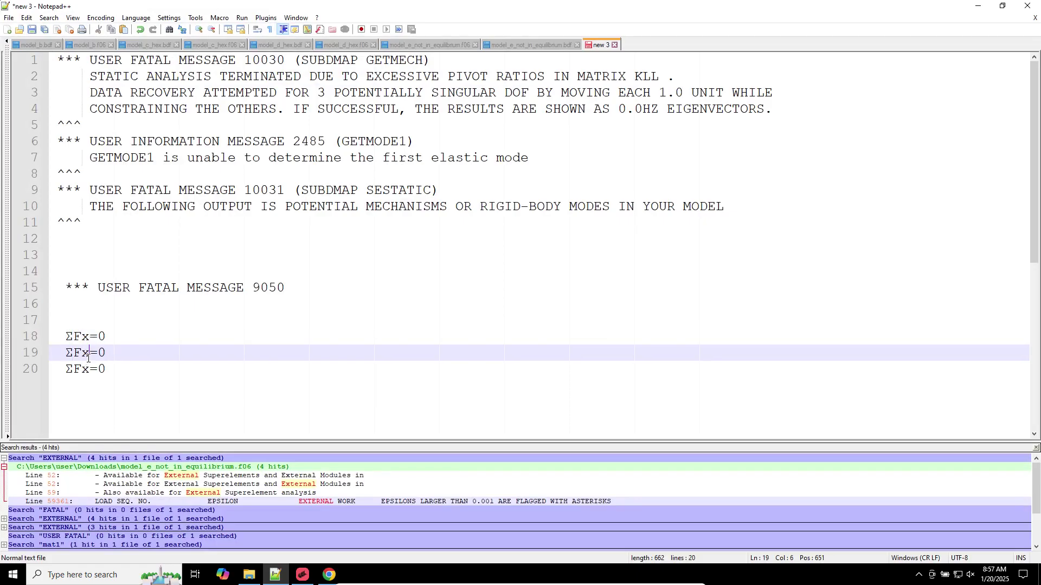
key(BackSpace)
text(y)
key(Down)
key(BackSpace)
text(z)
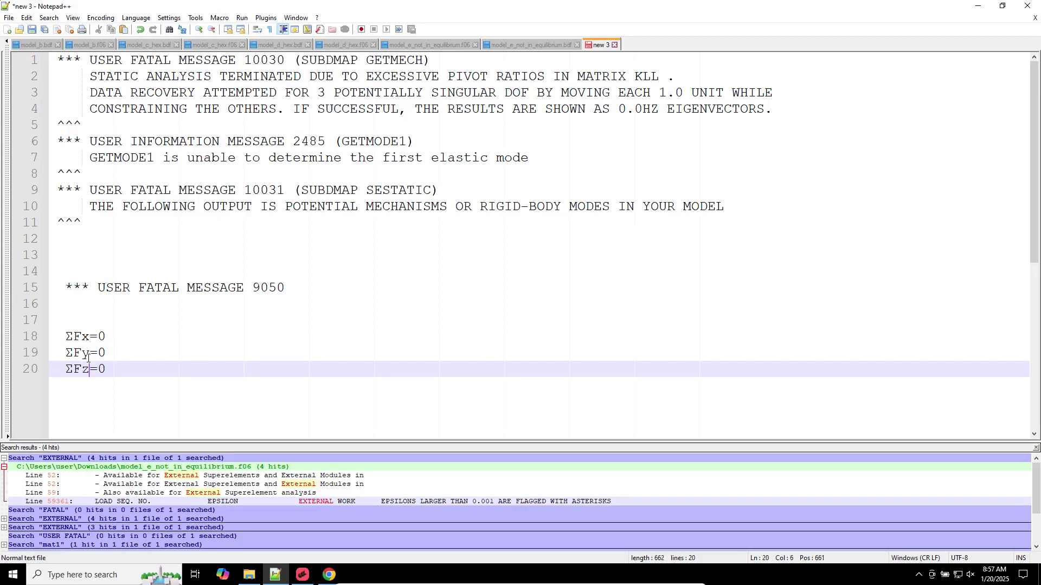
Add the moment equations ΣMx=0, ΣMy=0 and ΣMz=0 below, then show model_e_not_in_equilibrium.bdf
drag(114, 373, 23, 337)
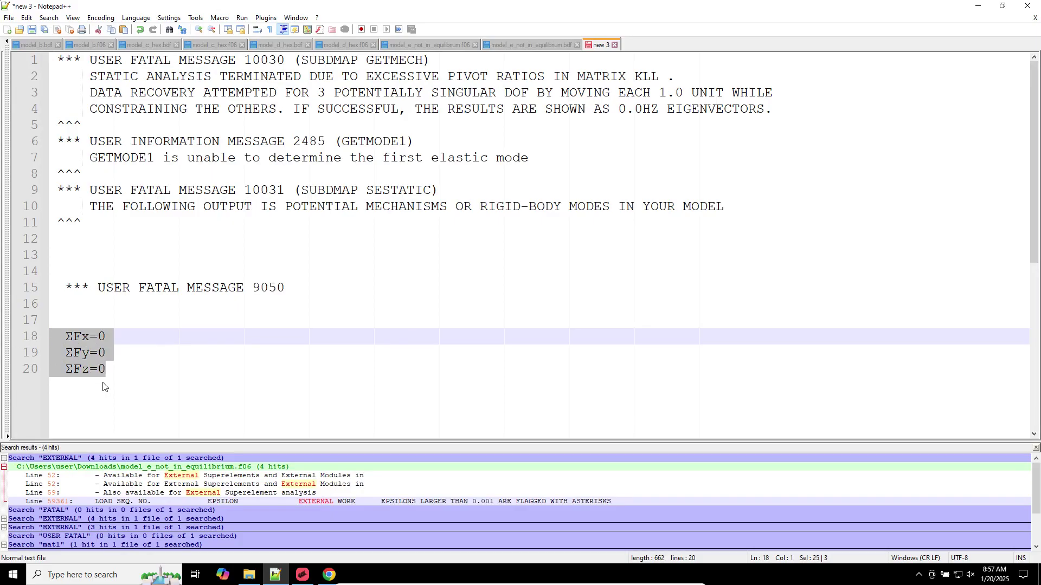
click(116, 373)
key(Return)
key(ctrl+v)
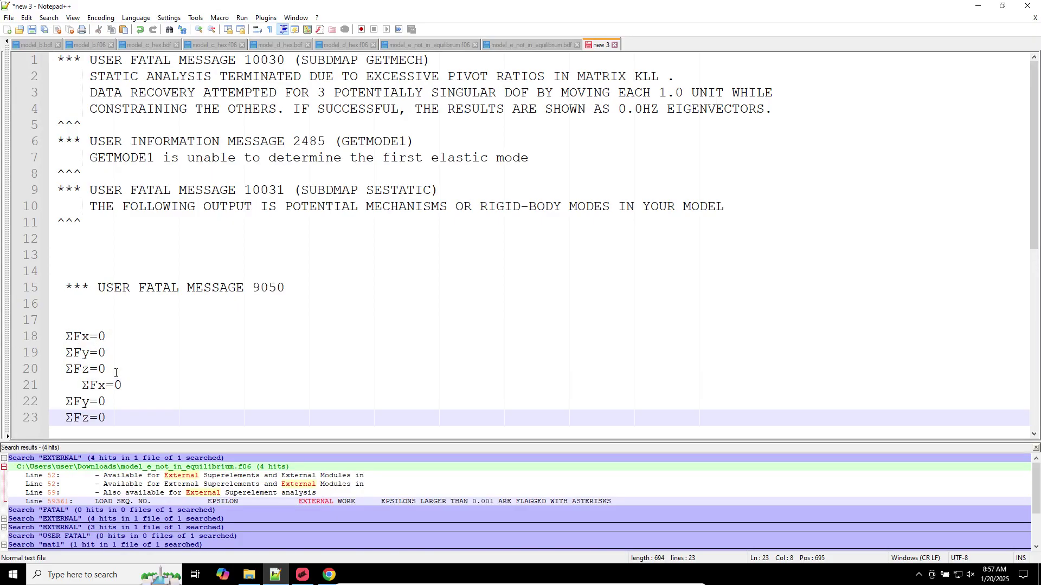
click(81, 386)
key(BackSpace)
key(BackSpace)
key(BackSpace)
key(BackSpace)
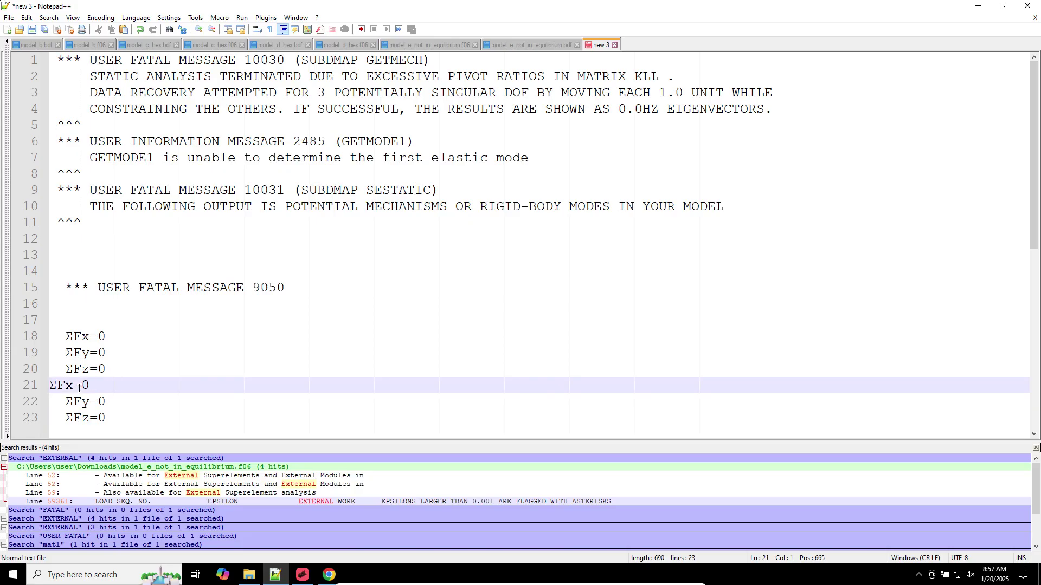
key(BackSpace)
key(Delete)
text(M)
key(Down)
key(Delete)
text(M)
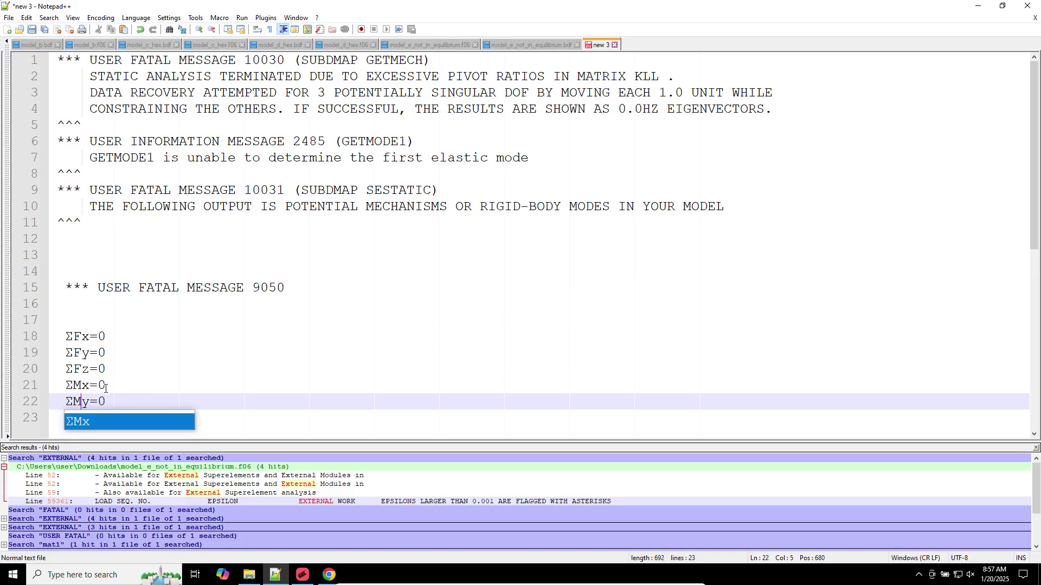
key(Escape)
key(Down)
key(Delete)
text(Mz=0)
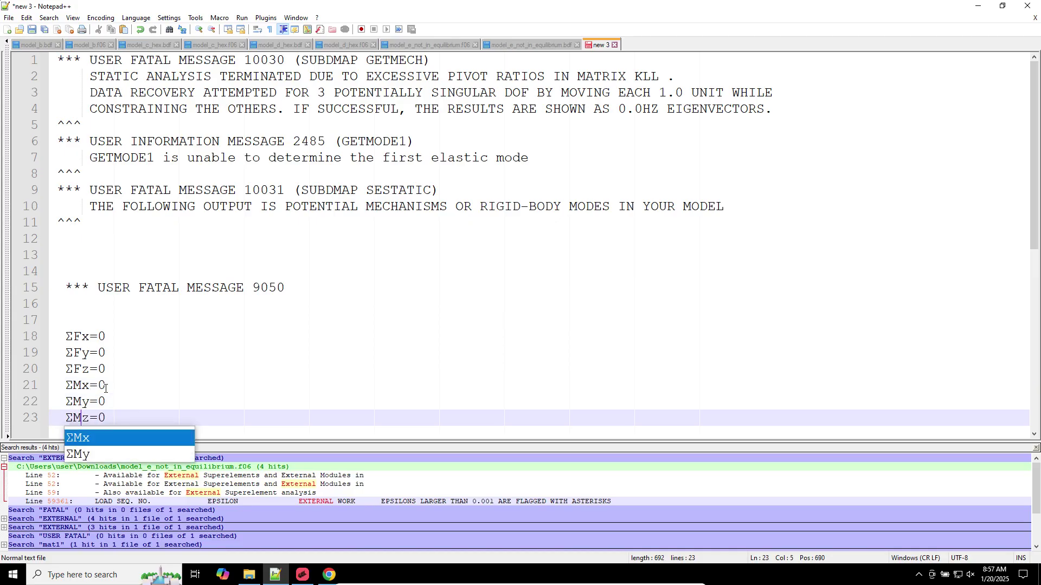
click(153, 347)
click(160, 337)
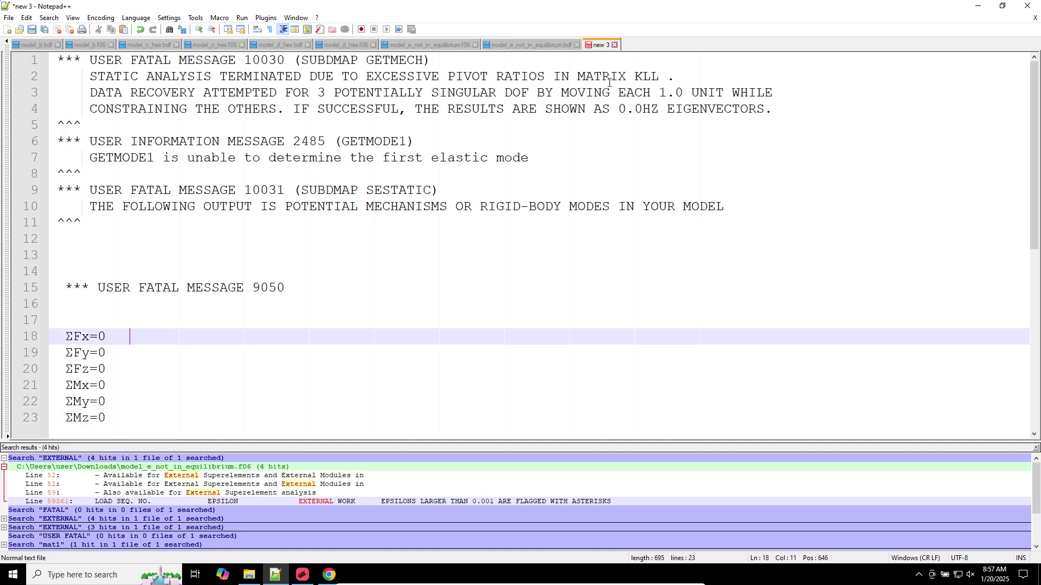
click(546, 43)
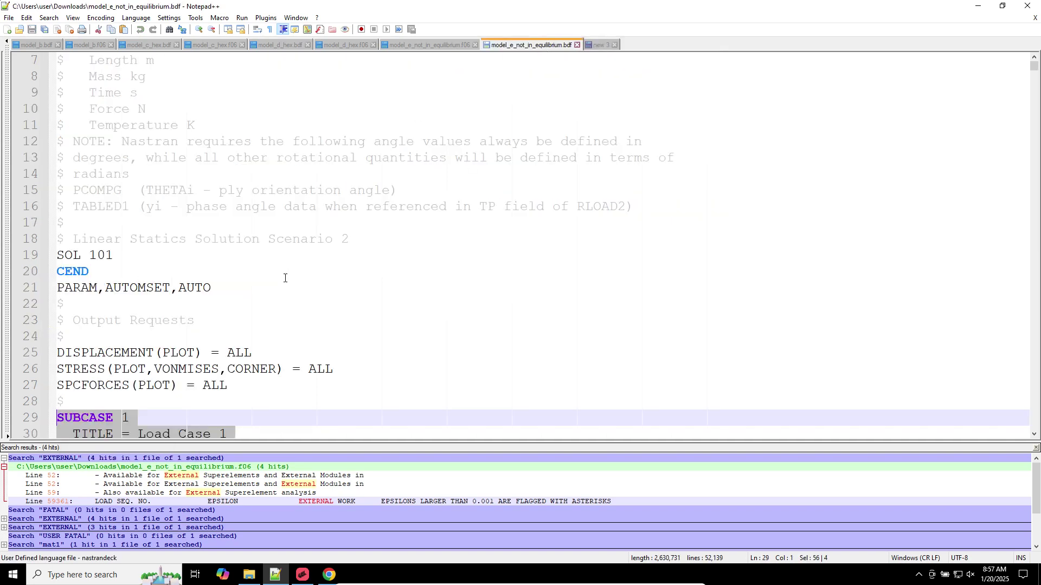
Copy the SPC1 block with DOF code 12456 from the .bdf into the notes below ΣMz=0
drag(1034, 67, 1013, 440)
scroll(158, 301, up, 20)
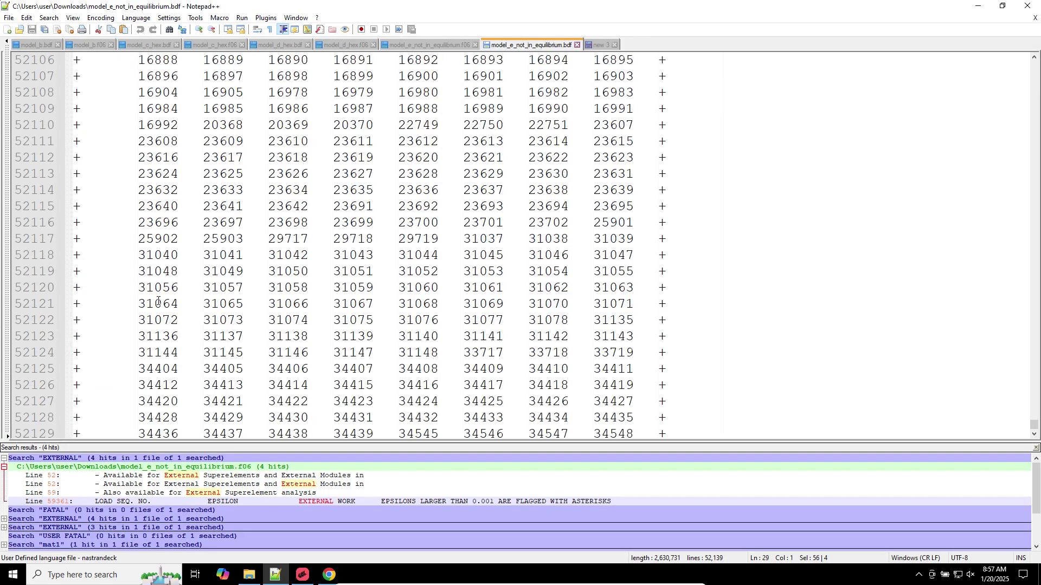
scroll(158, 301, down, 20)
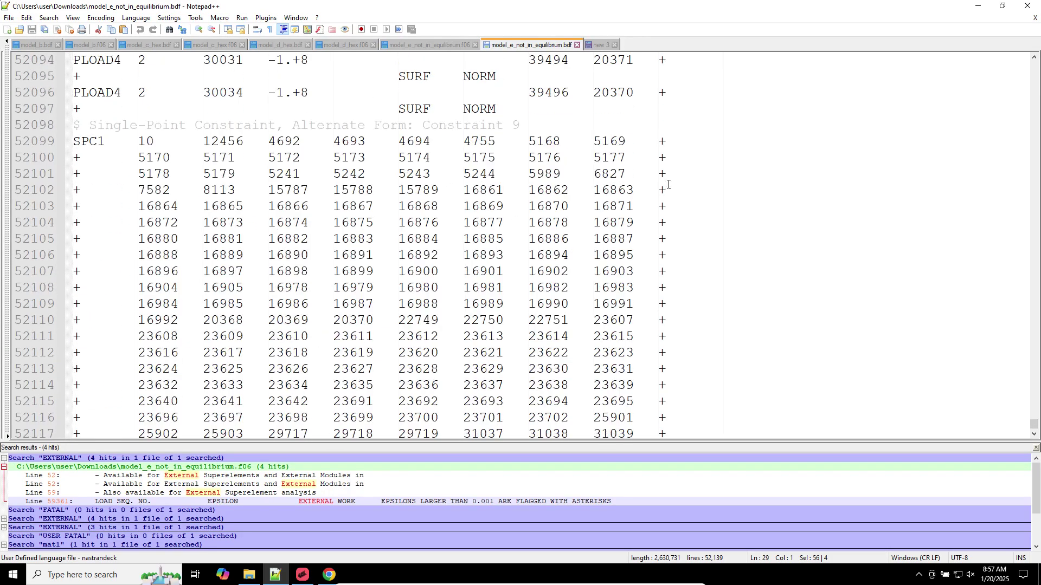
drag(669, 182, 72, 142)
key(ctrl+c)
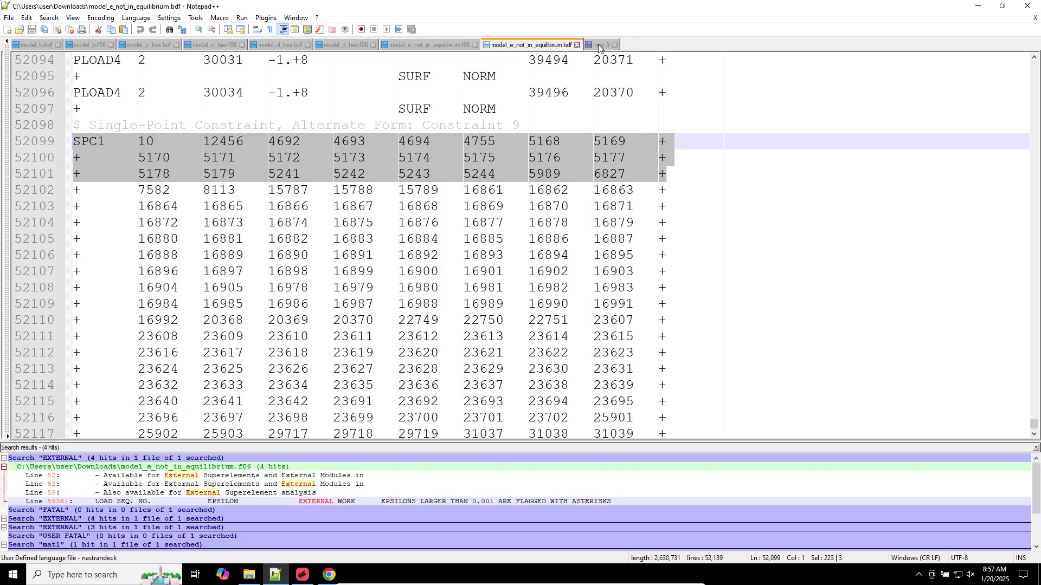
click(599, 45)
click(200, 344)
scroll(200, 343, down, 3)
scroll(200, 344, up, 2)
click(200, 344)
scroll(182, 337, up, 1)
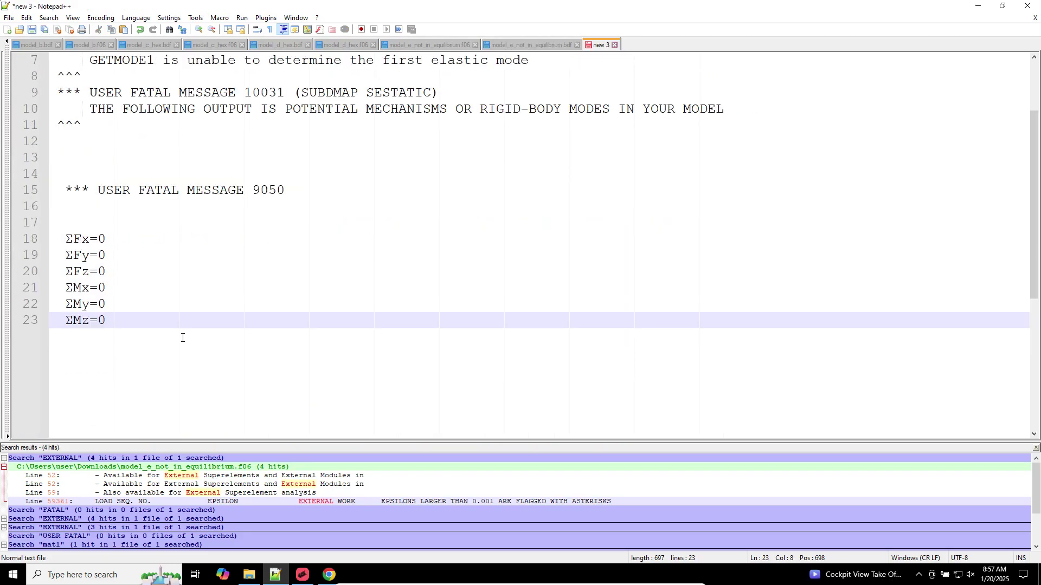
key(Return)
key(Return)
key(Return)
key(ctrl+v)
scroll(201, 353, down, 2)
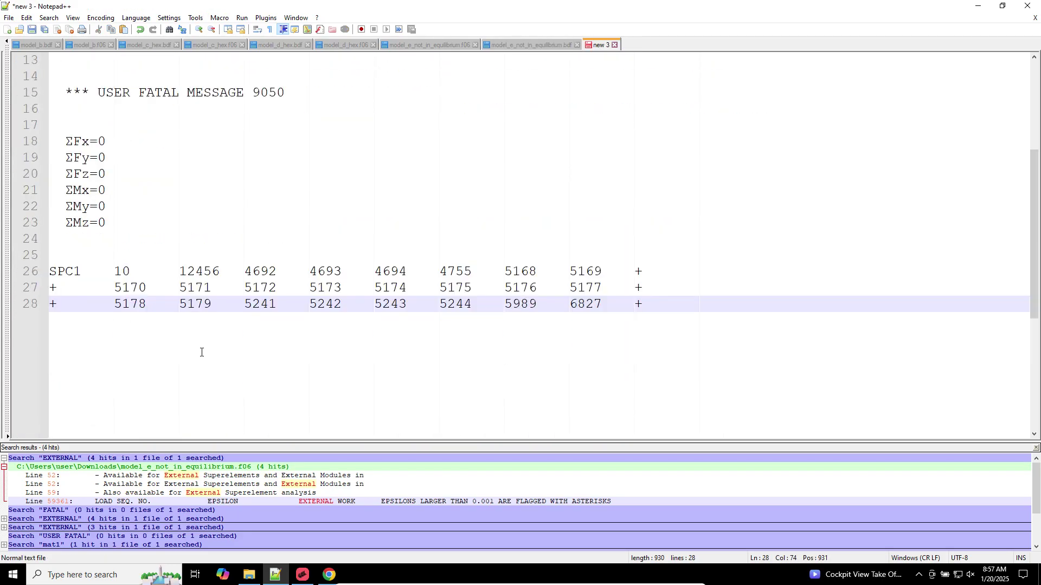
click(187, 271)
drag(178, 271, 220, 281)
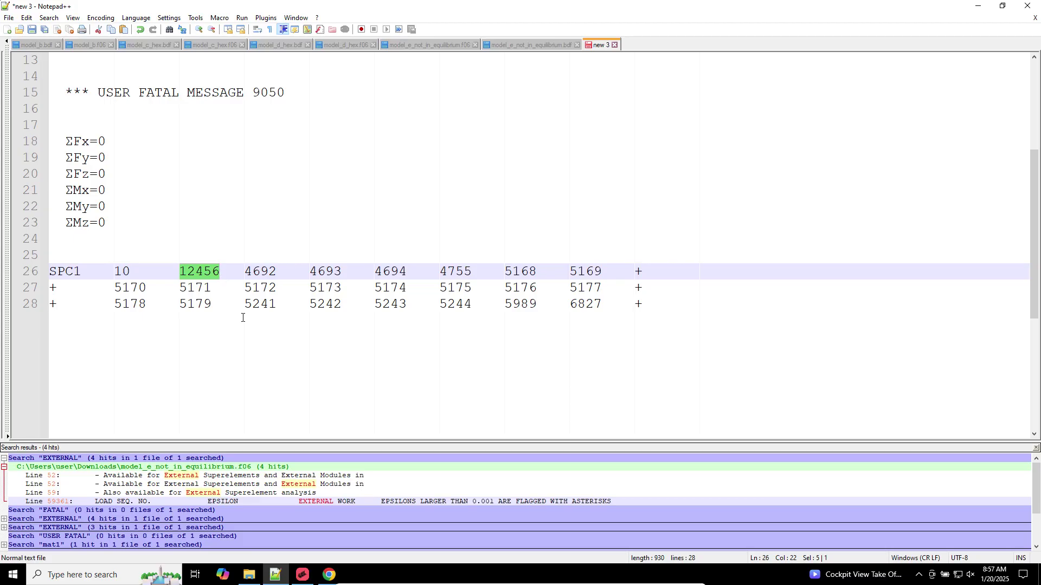
click(196, 270)
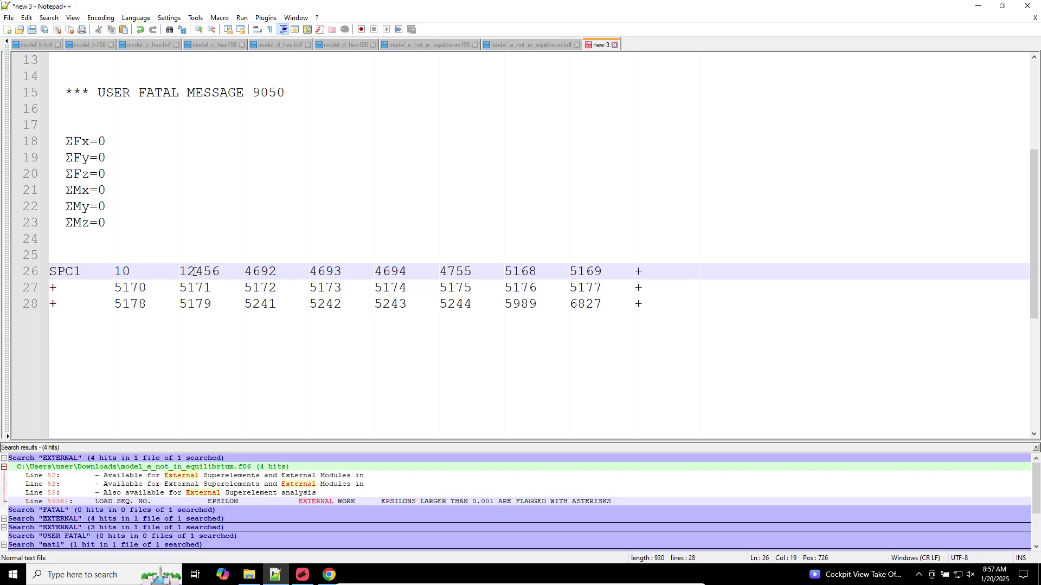
Number the equations 1–6 and note 'What about DOF 3' beside ΣFz=0
click(113, 139)
key(Tab)
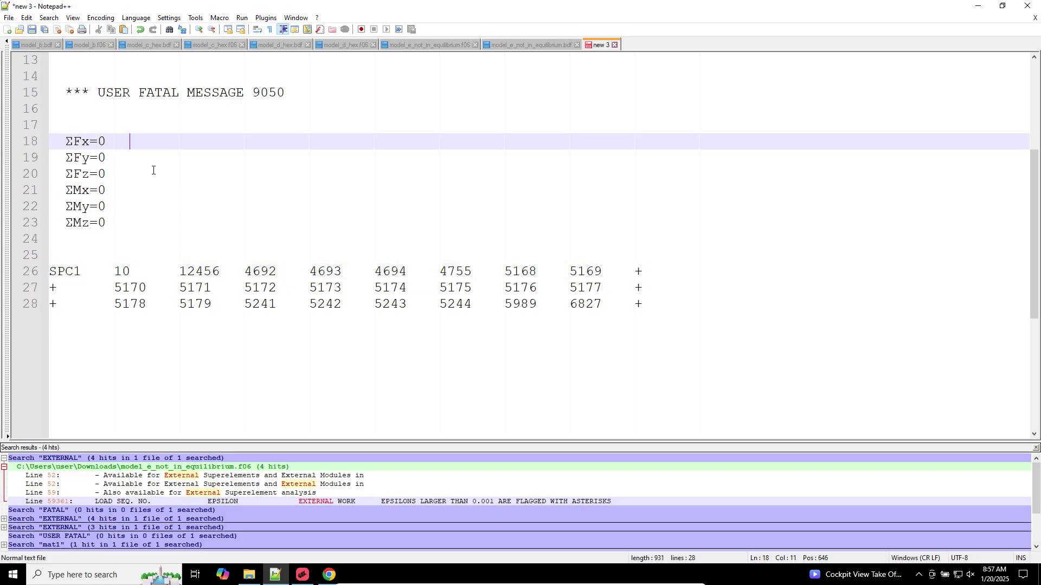
text(1)
key(Down)
key(Right)
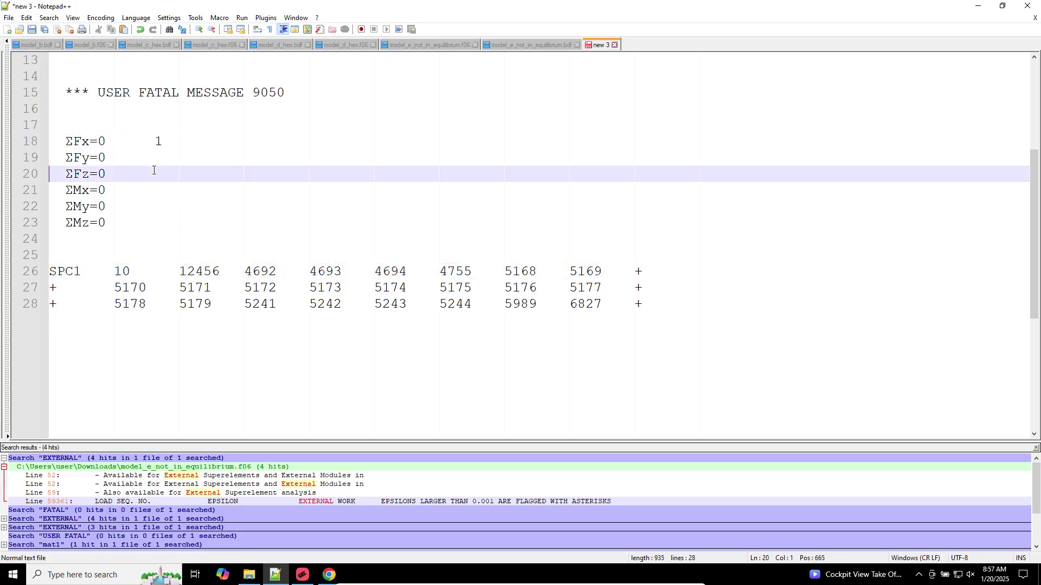
key(Up)
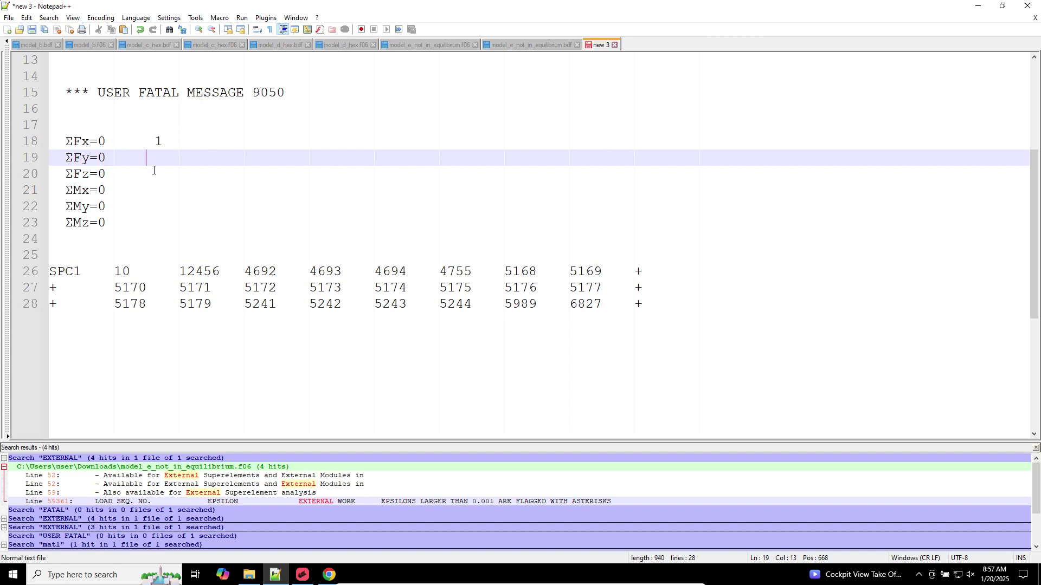
text(2)
key(Down)
text(3)
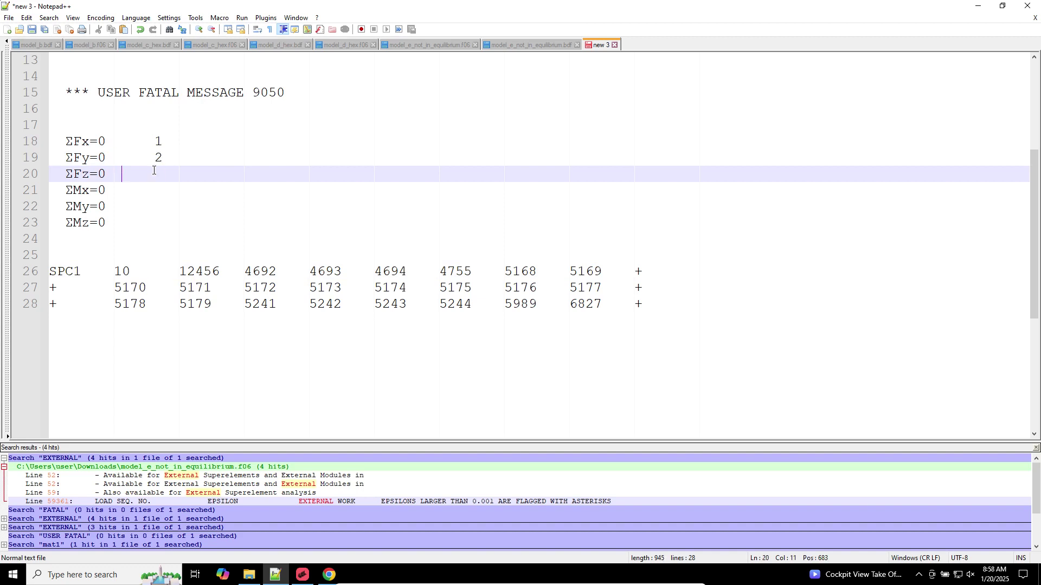
key(Down)
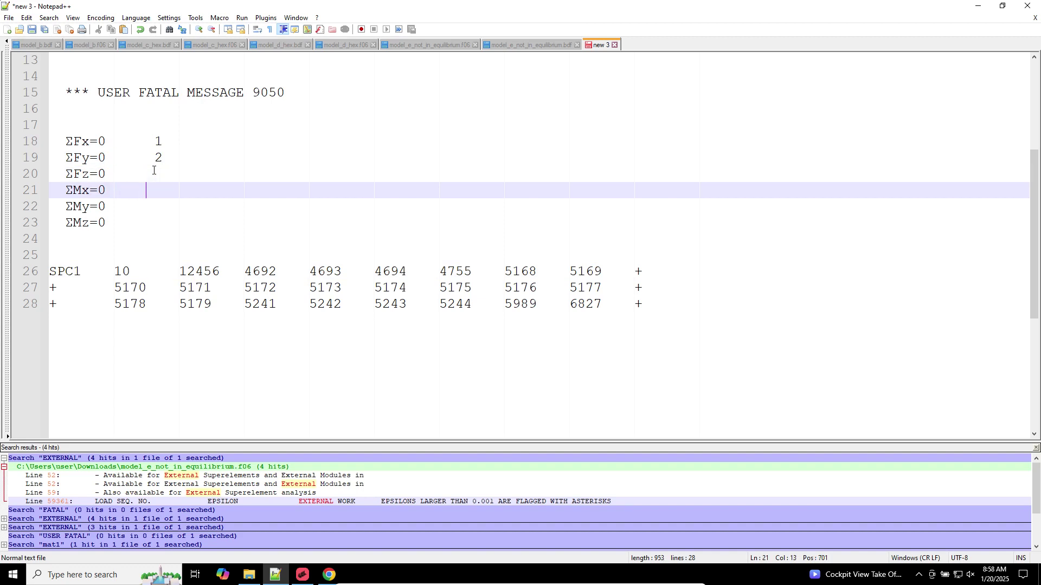
text(4)
key(Down)
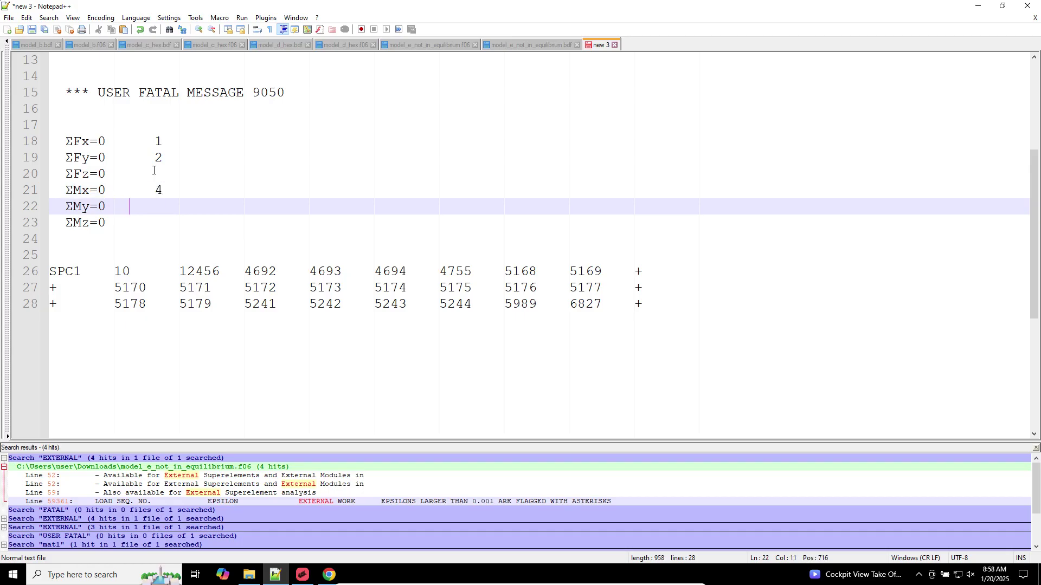
text(5)
key(Down)
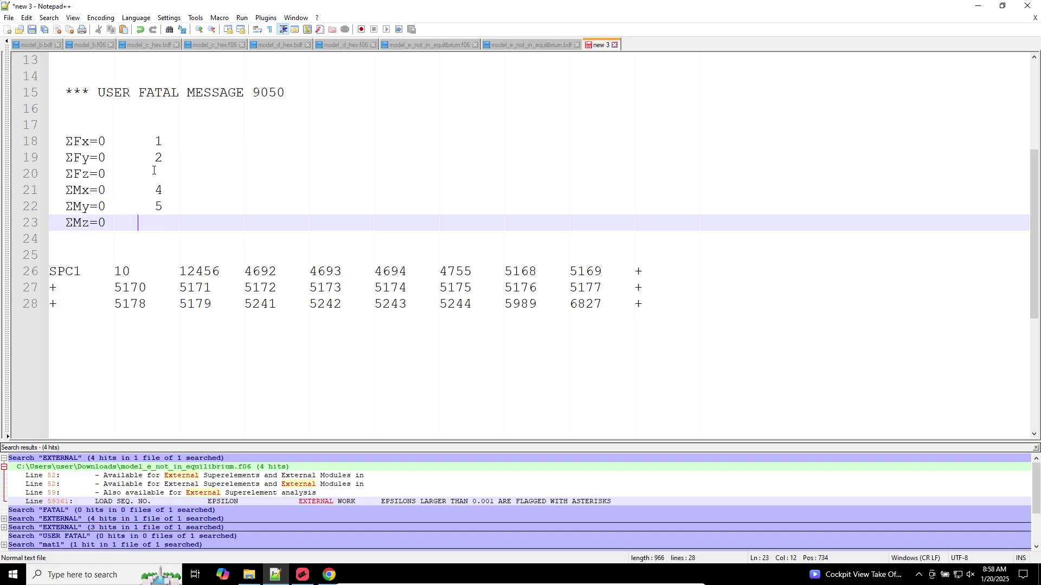
text(5)
text(6)
key(Up)
key(Up)
key(Up)
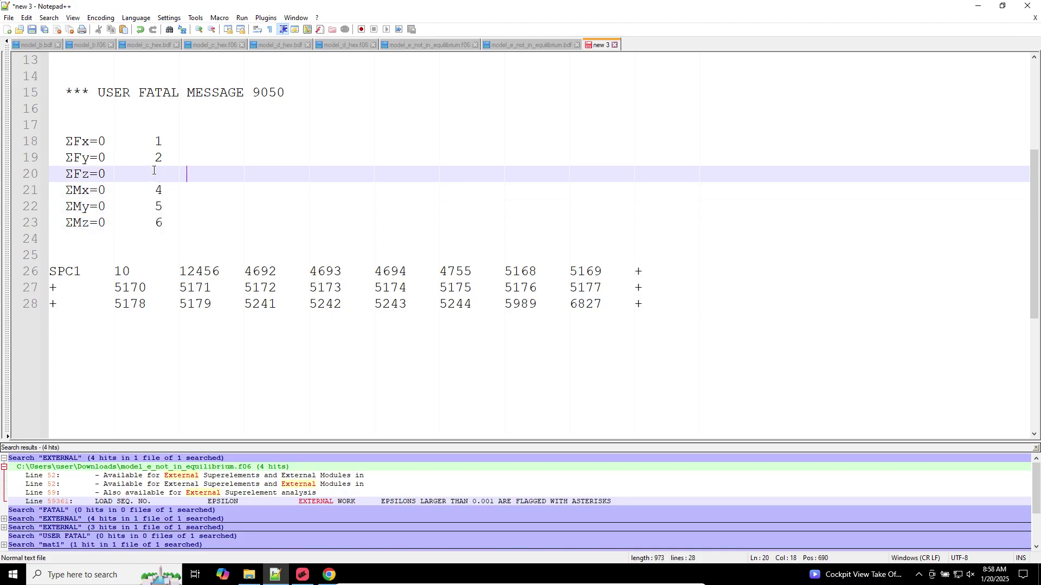
text(What about DOF 3 (z)
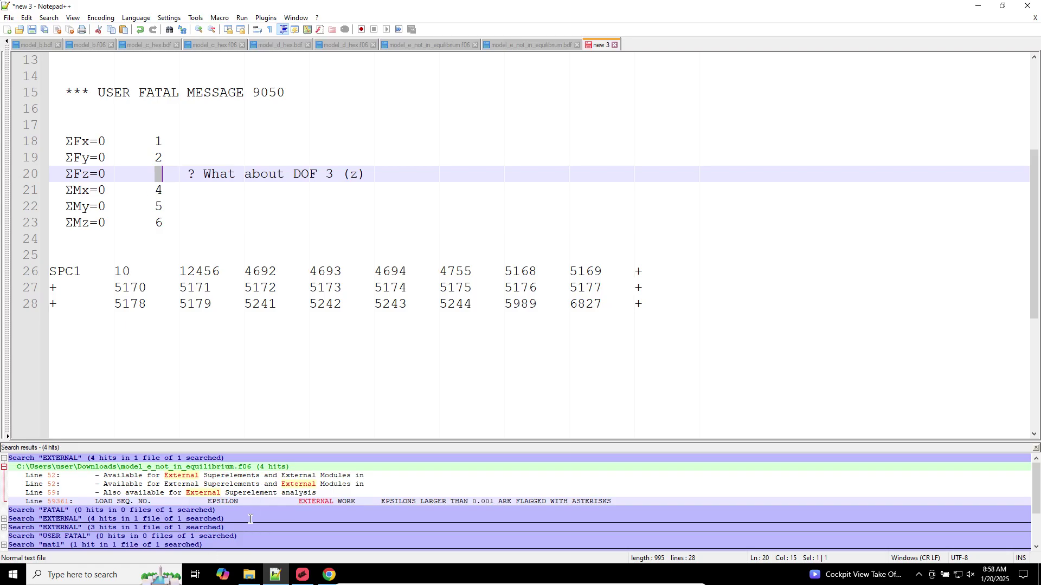
Show the Downloads folder and select the model_e_not_in_equilibrium.h5 results file
click(249, 574)
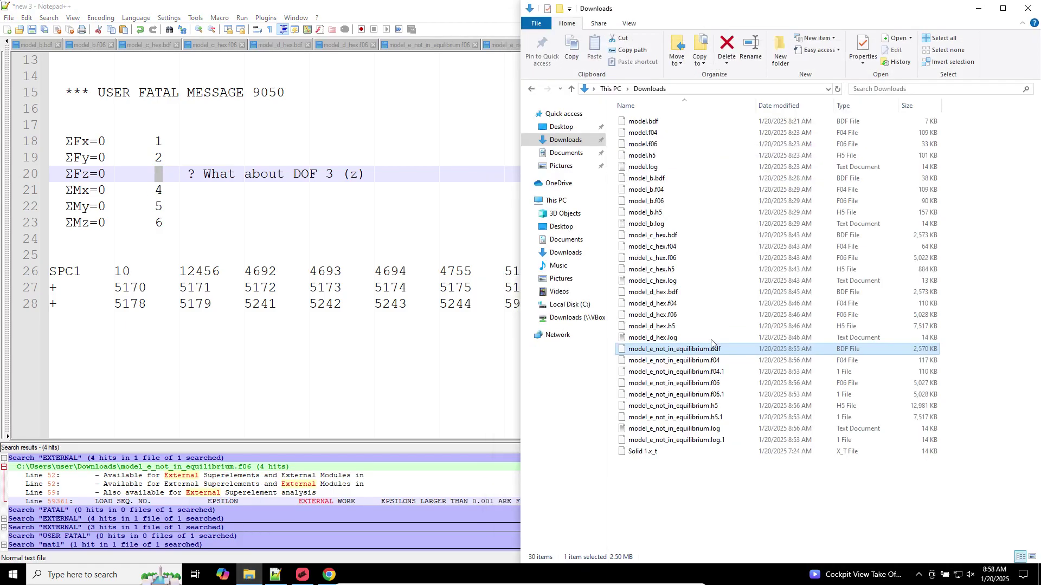
click(692, 407)
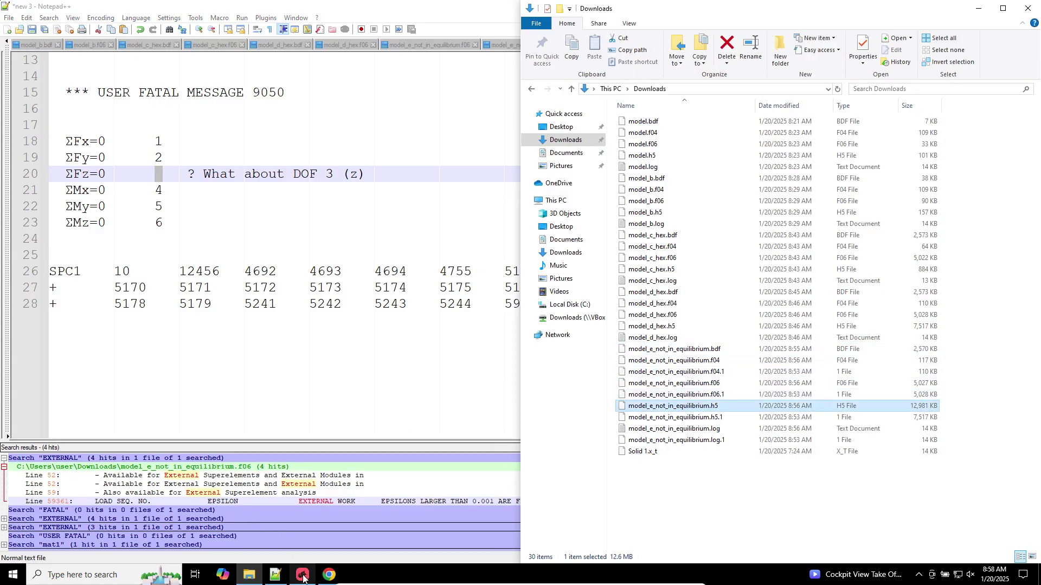
click(303, 575)
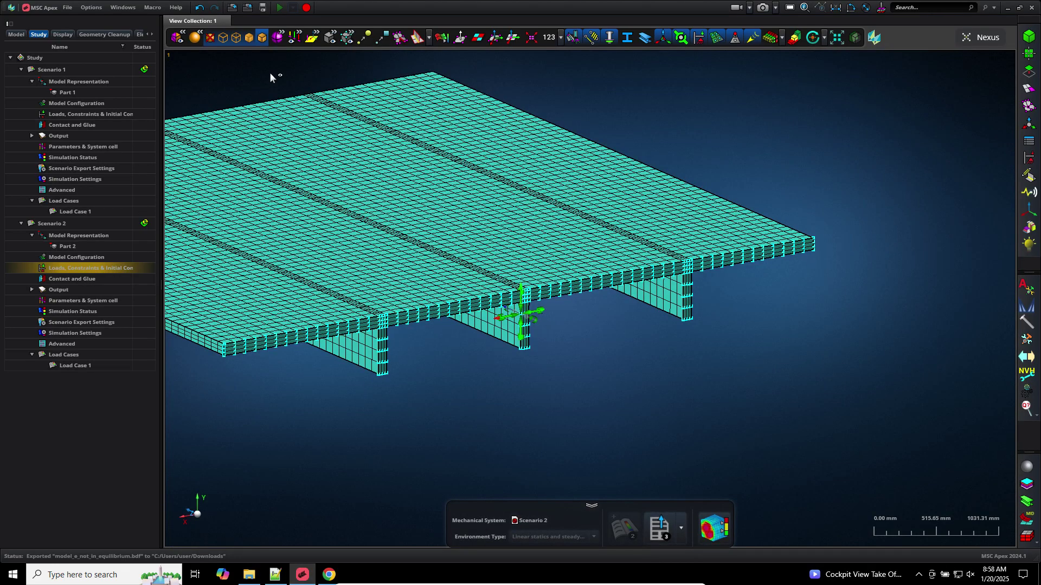
Save, then attach model_e_not_in_equilibrium.h5 to Scenario 2 via Attach Nastran Results, replacing old results
key(ctrl+s)
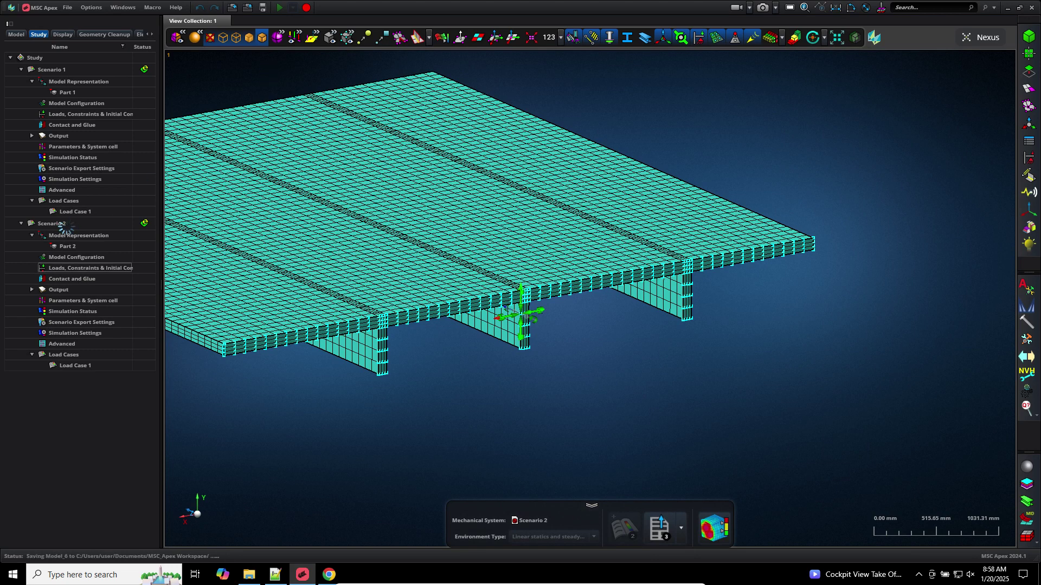
right_click(67, 229)
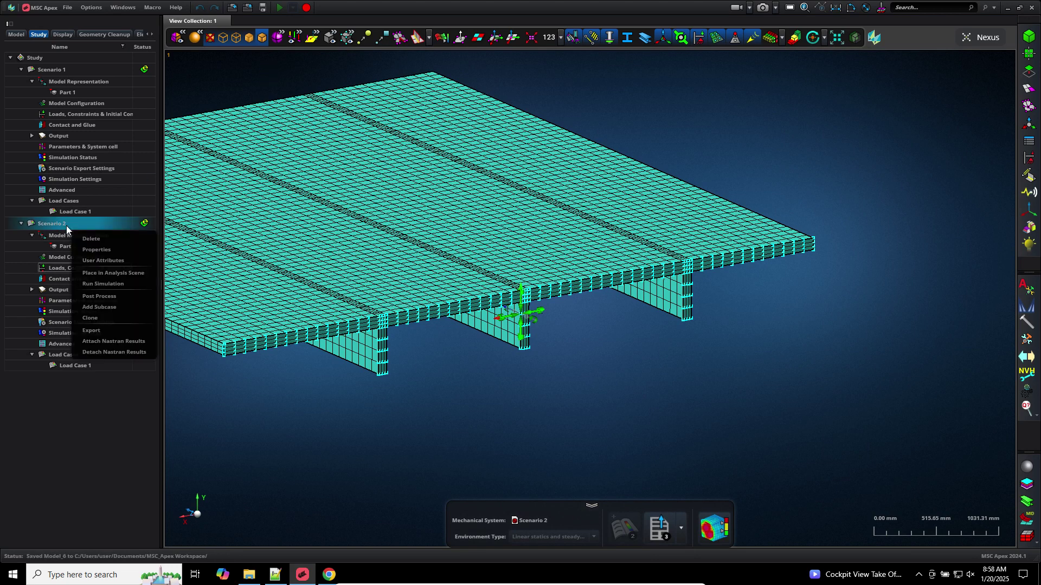
click(116, 342)
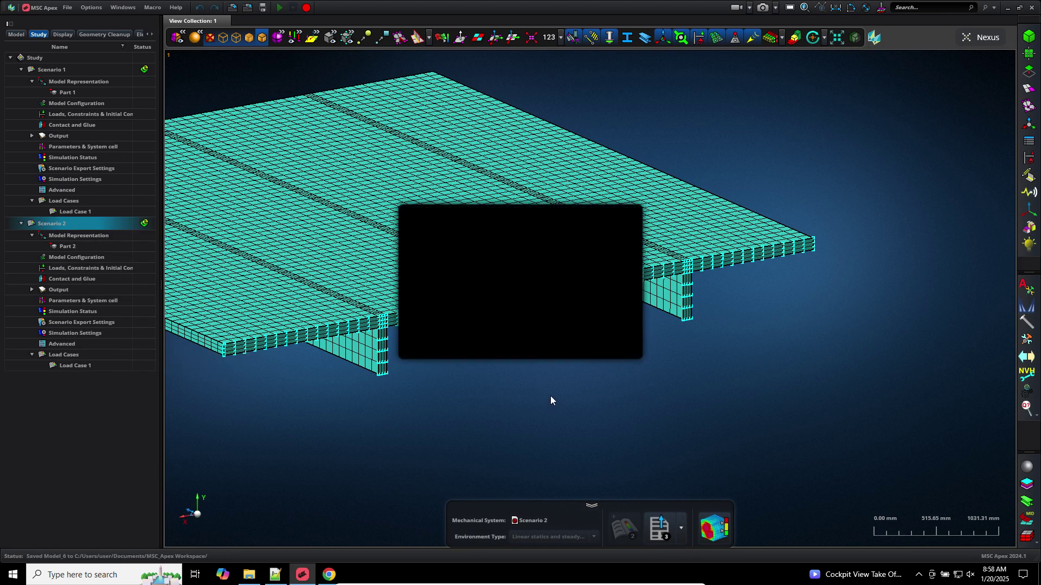
click(606, 236)
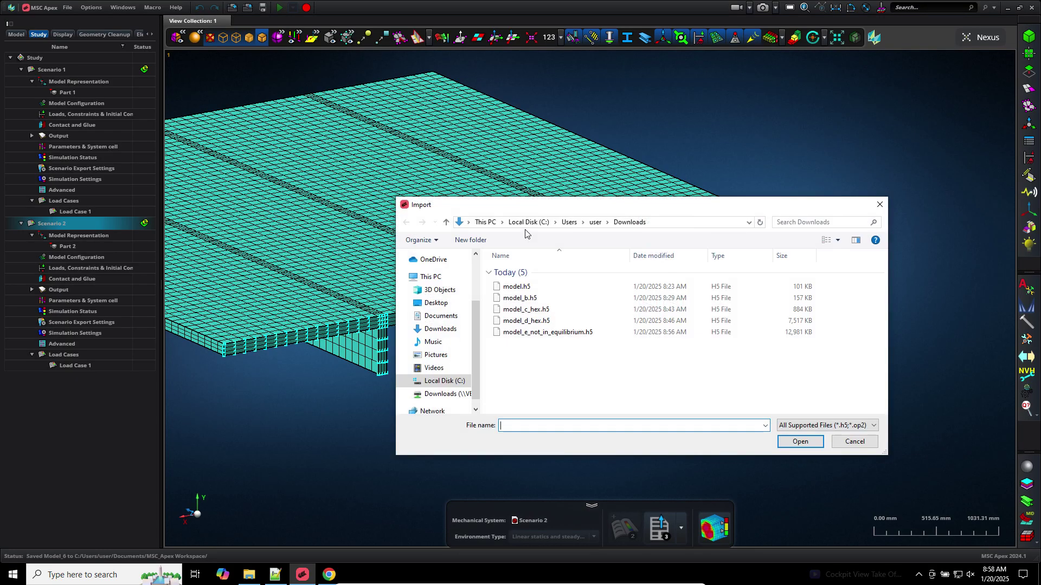
double_click(532, 330)
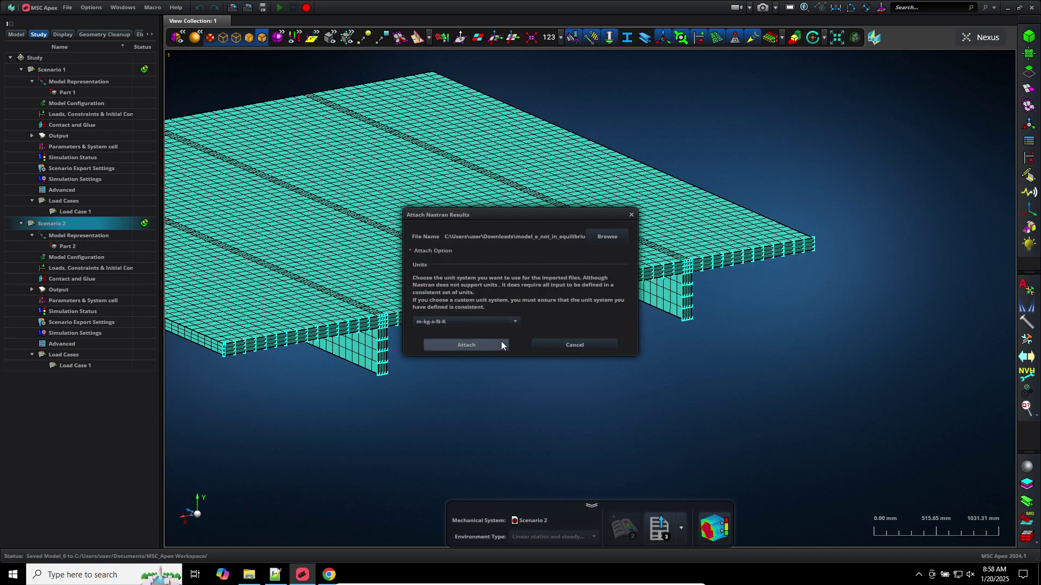
click(501, 344)
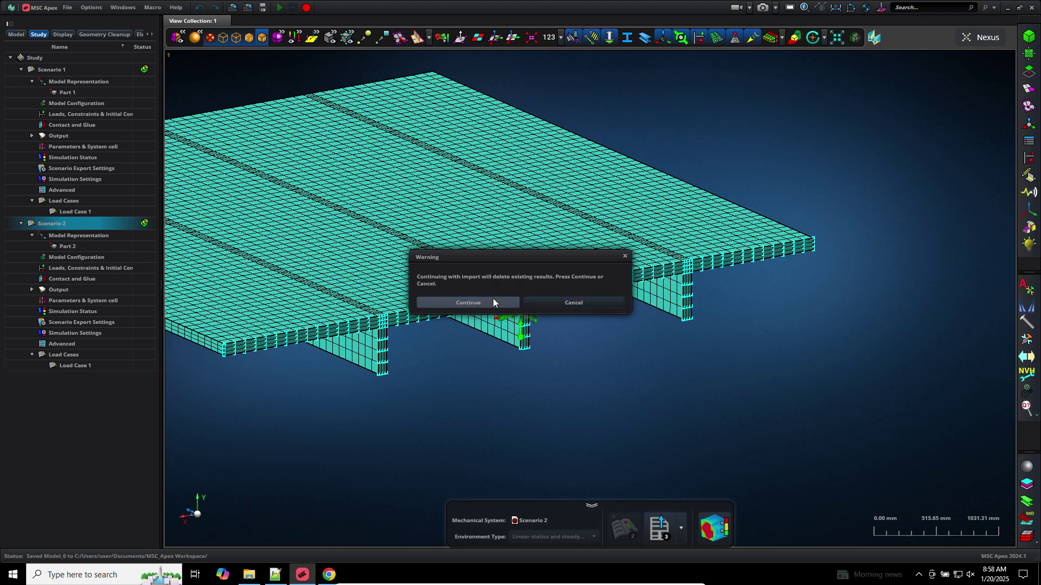
click(494, 301)
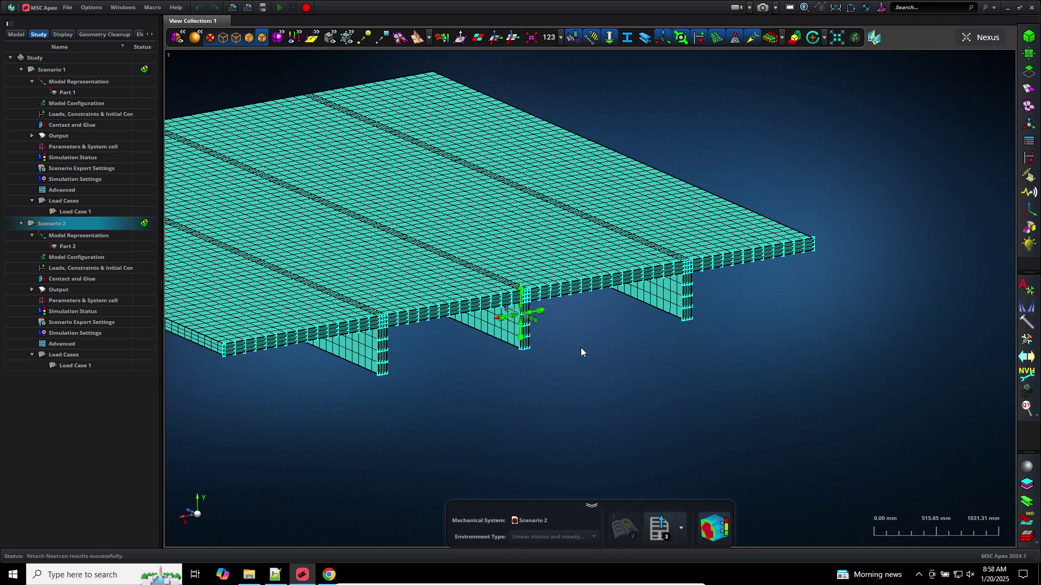
click(705, 525)
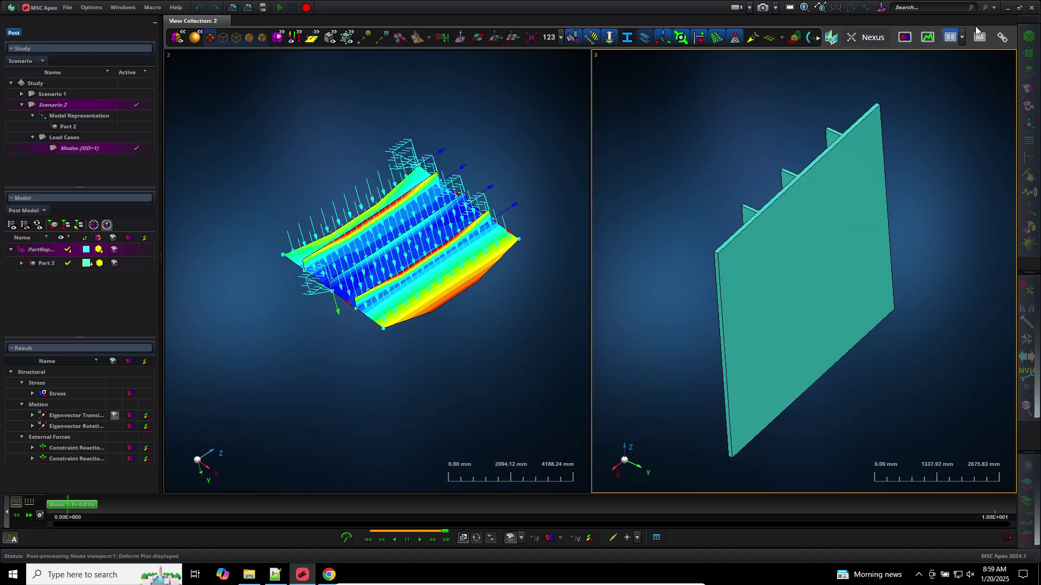
Show View 3 as a single full-size view and play the mode-shape animation forward
click(979, 37)
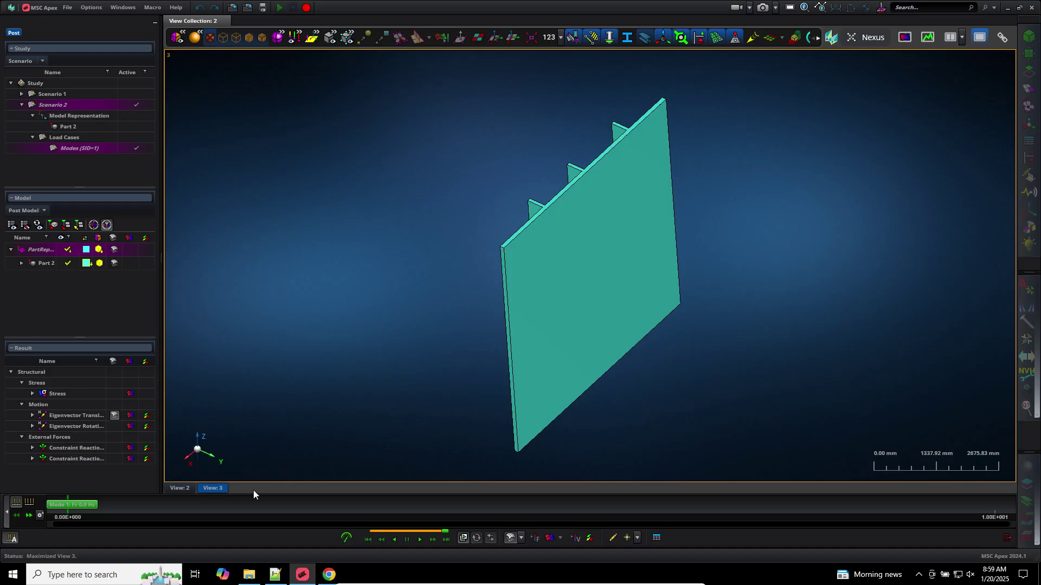
click(418, 541)
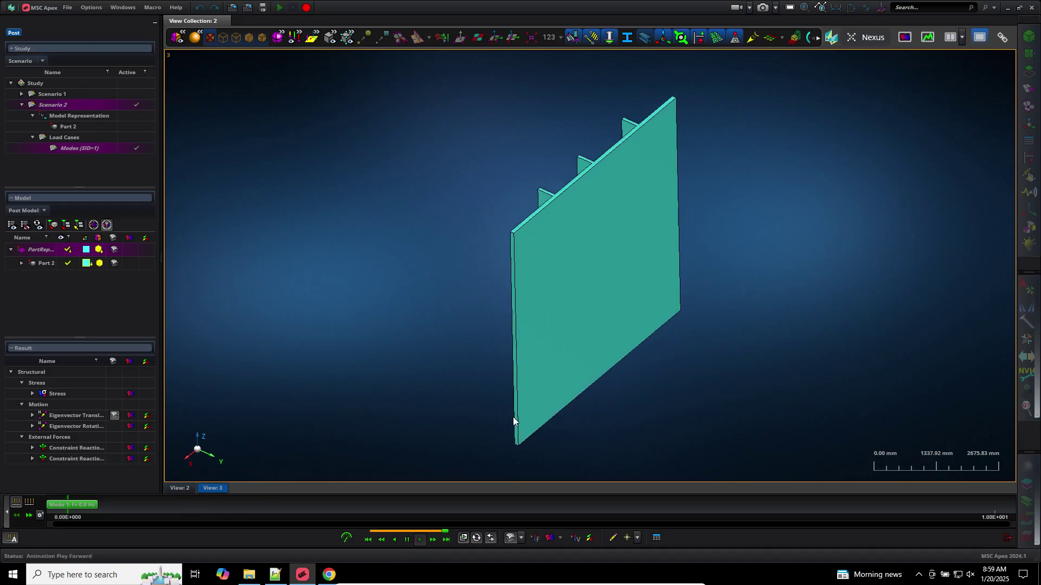
Orbit and zoom the animated ribbed plate to inspect it flat, edge-on and from above
middle_drag(607, 411, 623, 375)
scroll(616, 398, up, 3)
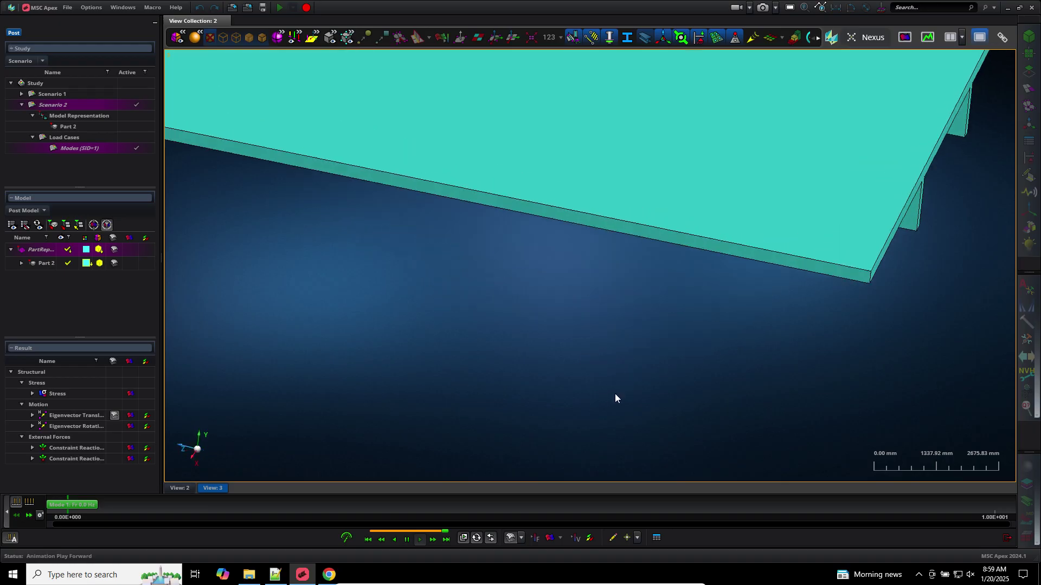
scroll(615, 397, down, 3)
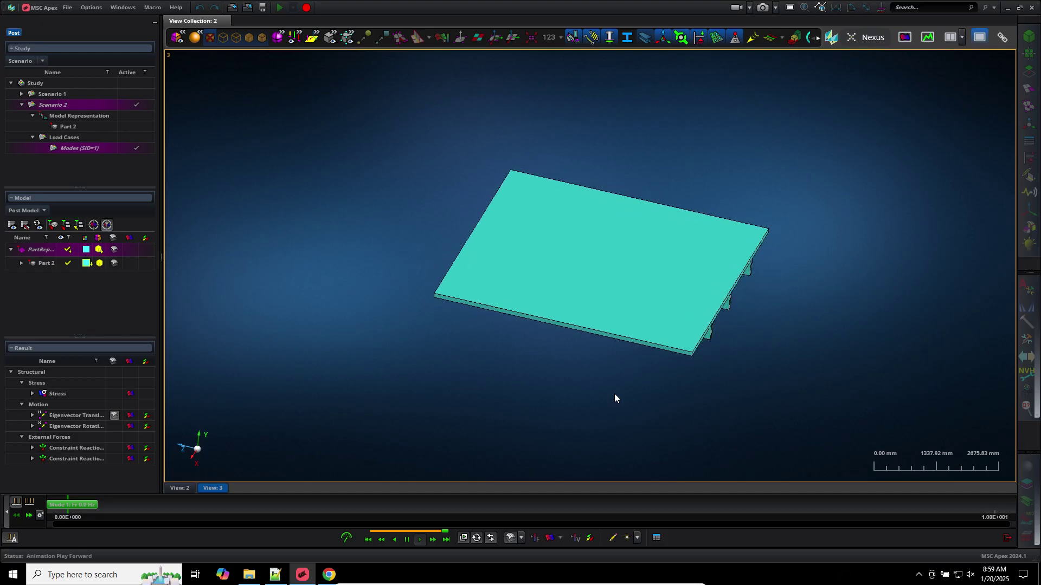
middle_drag(785, 326, 747, 360)
scroll(759, 415, up, 3)
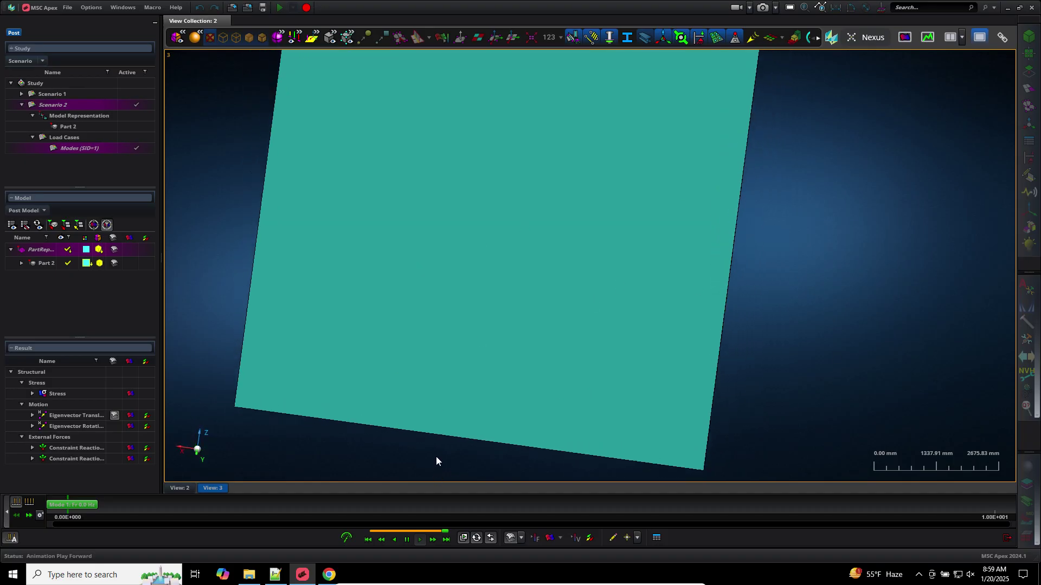
scroll(437, 460, down, 3)
scroll(436, 458, down, 5)
scroll(434, 463, up, 3)
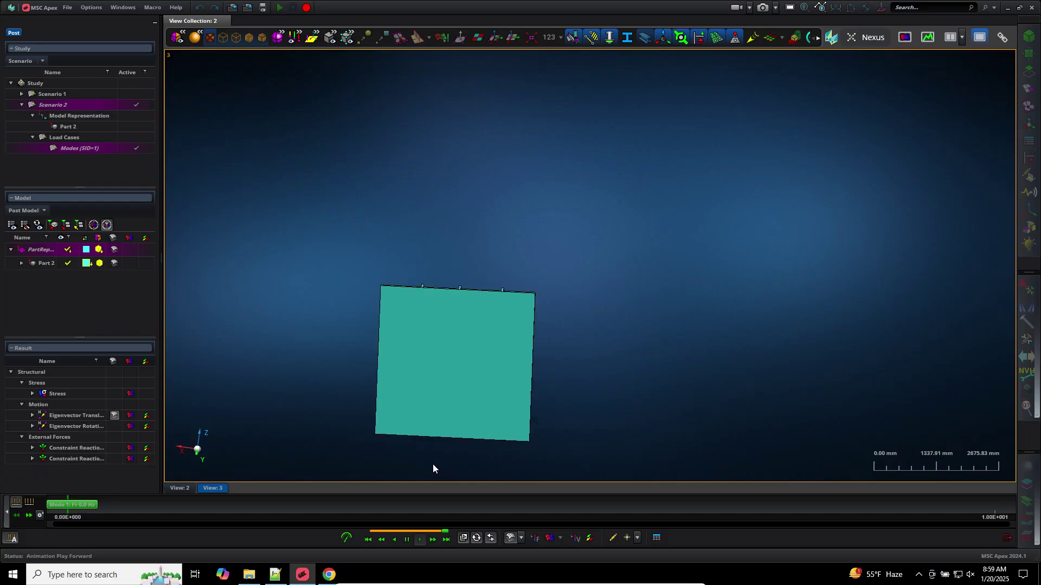
middle_drag(434, 461, 492, 445)
scroll(493, 444, up, 3)
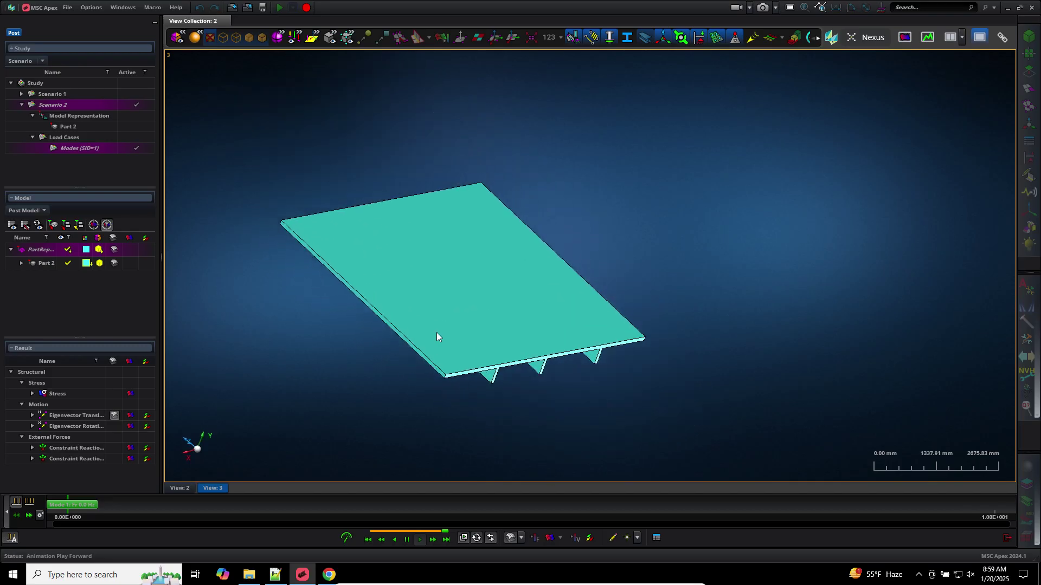
mouse_move(428, 375)
middle_down()
mouse_move(418, 405)
mouse_move(445, 418)
mouse_move(431, 391)
middle_up()
scroll(442, 417, up, 3)
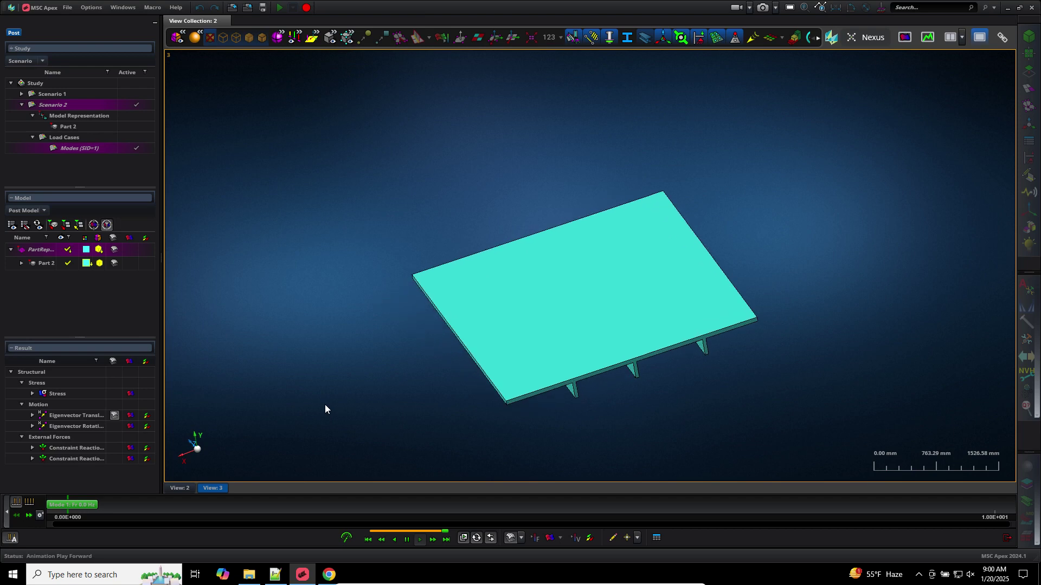
Advance the animation to Mode 3, change the timeline display, then step back to Mode 1
click(28, 516)
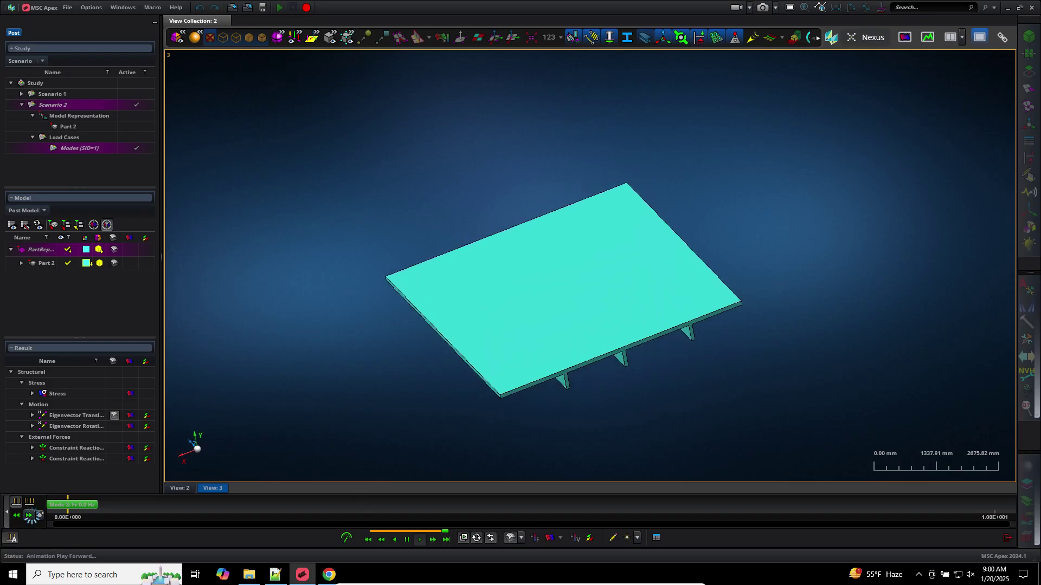
click(30, 515)
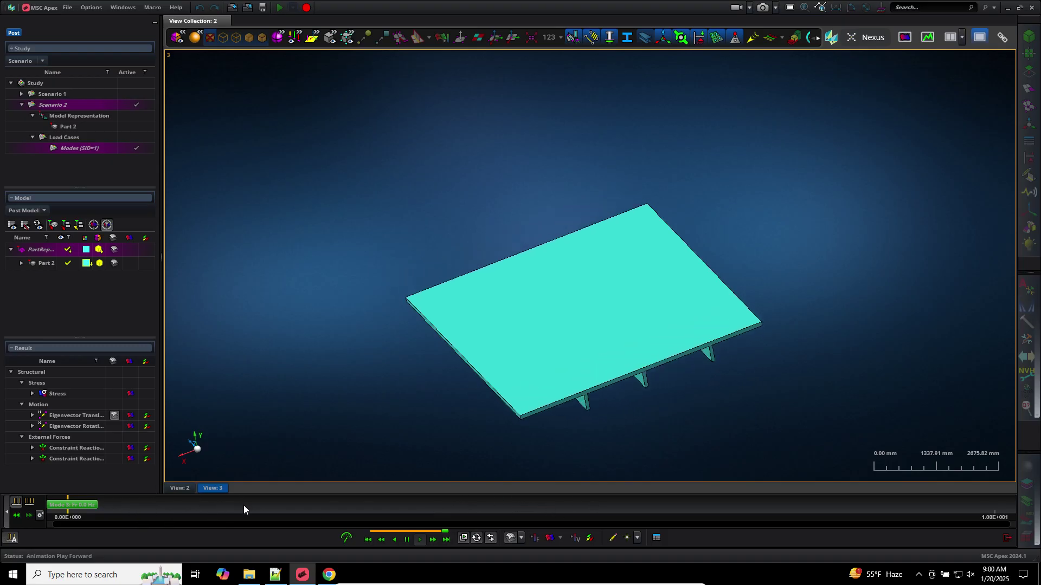
click(29, 503)
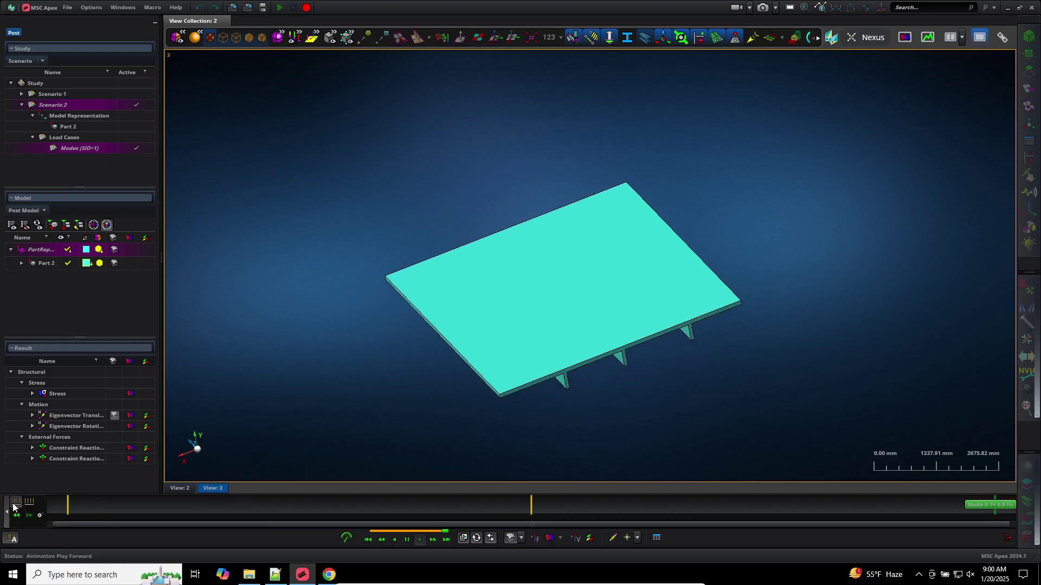
click(16, 503)
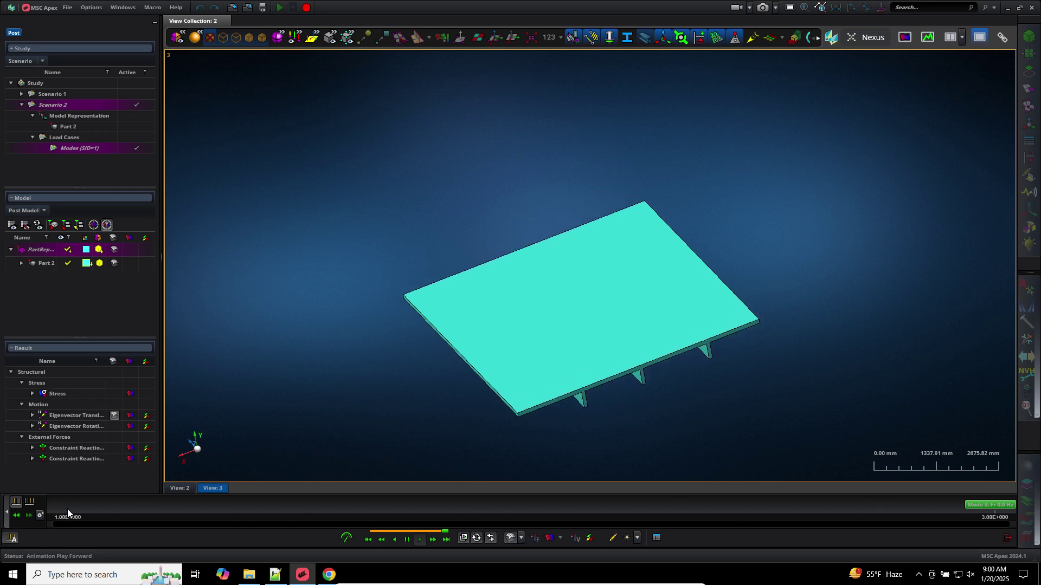
click(16, 515)
click(17, 516)
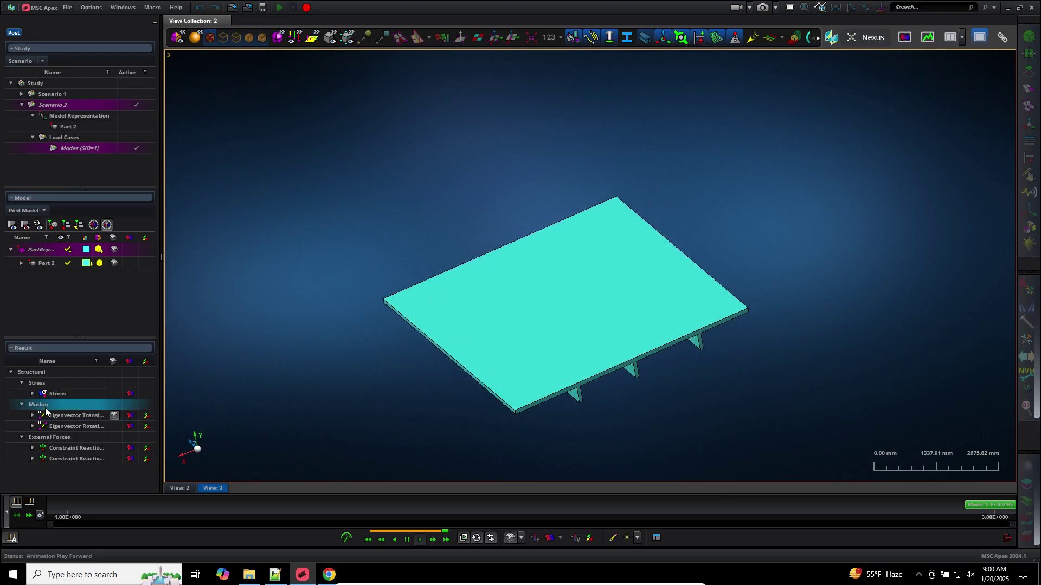
Open the Modes data grid, select Mode 3, and rotate the view to confirm 0 Hz modes
click(656, 538)
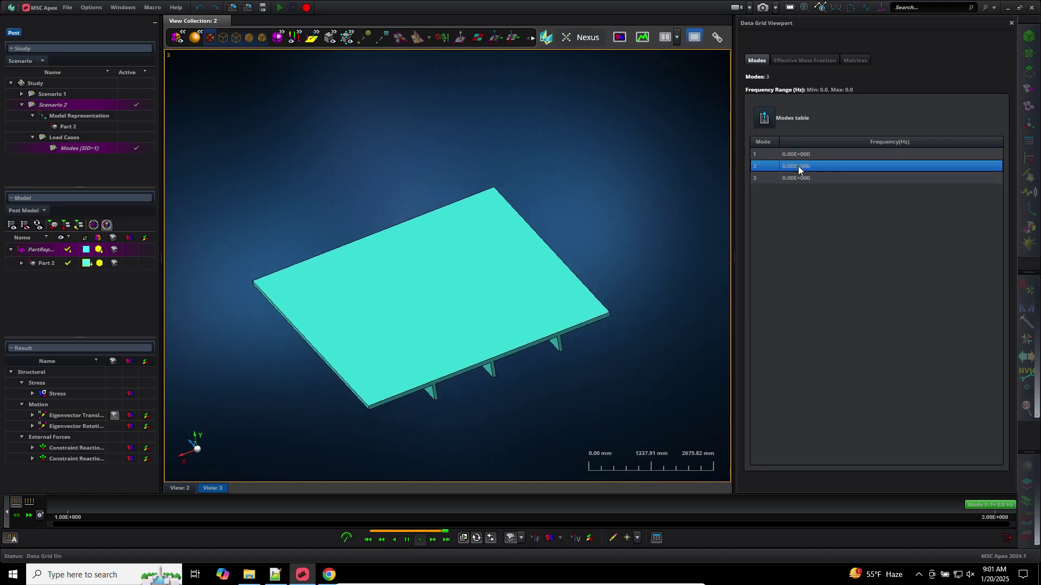
click(797, 177)
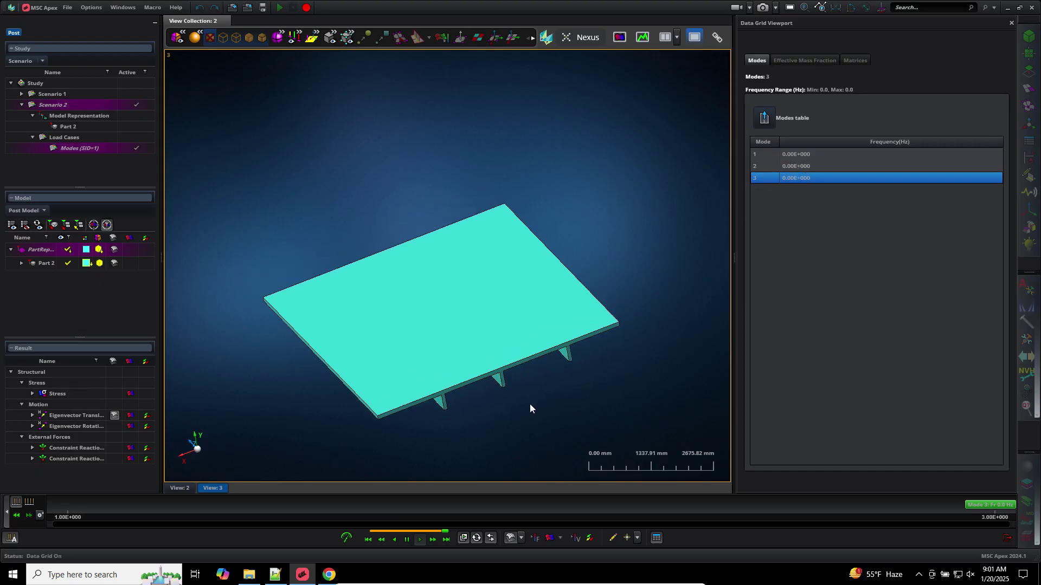
middle_drag(544, 399, 568, 392)
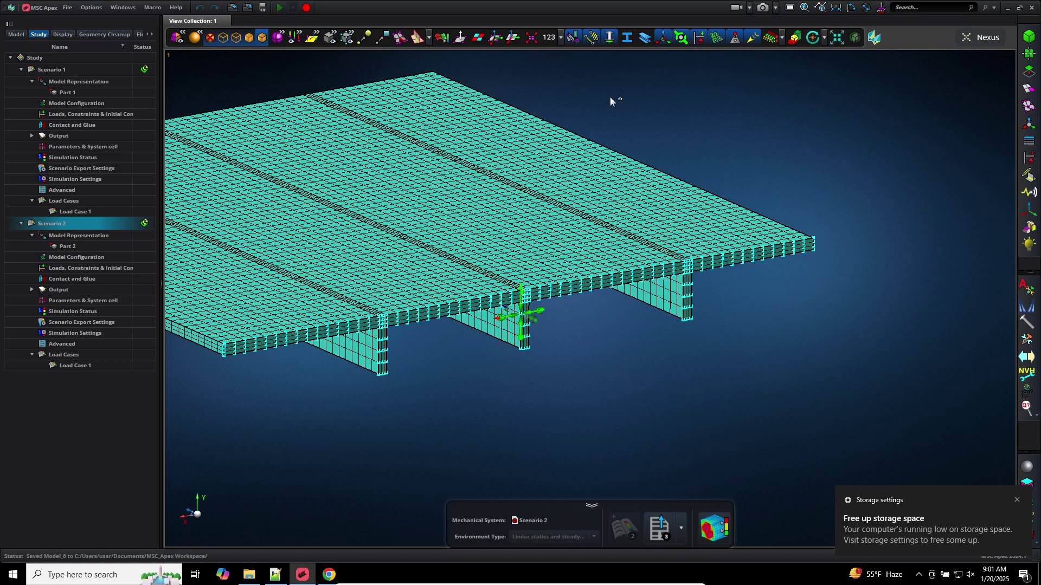
Select Scenario 1 in the Study tree and choose Detach Nastran Results
click(55, 70)
right_click(57, 72)
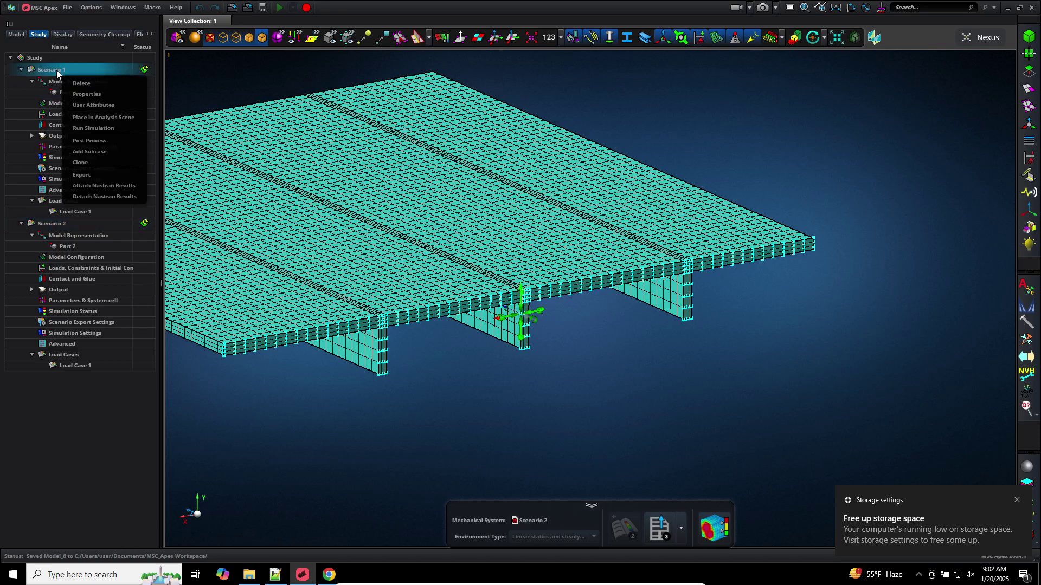
click(106, 197)
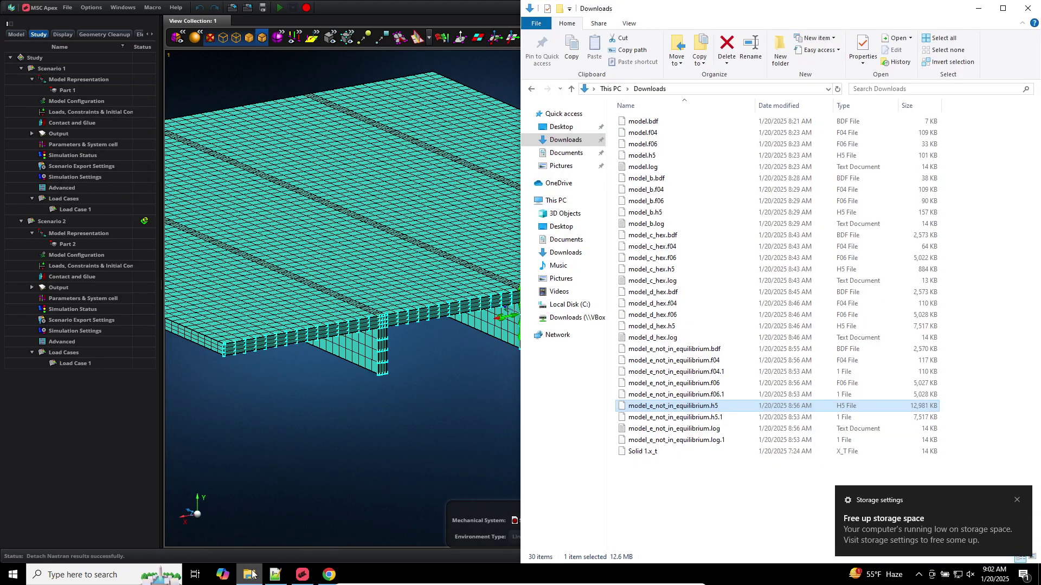
Check model.h5 in Downloads, permanently empty the Recycle Bin's 9 items, and return to MSC Apex
click(249, 575)
click(659, 156)
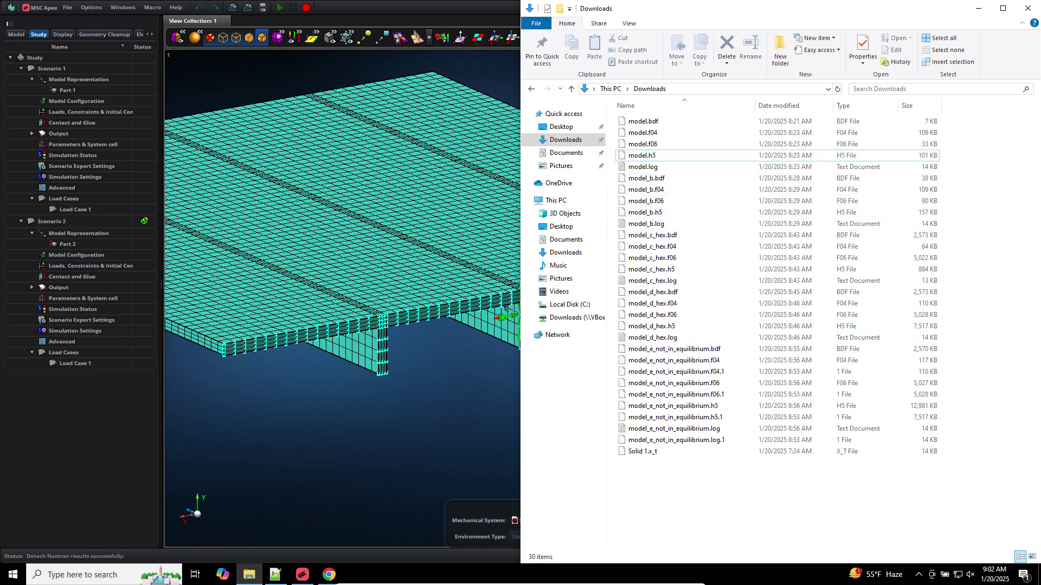
click(1038, 575)
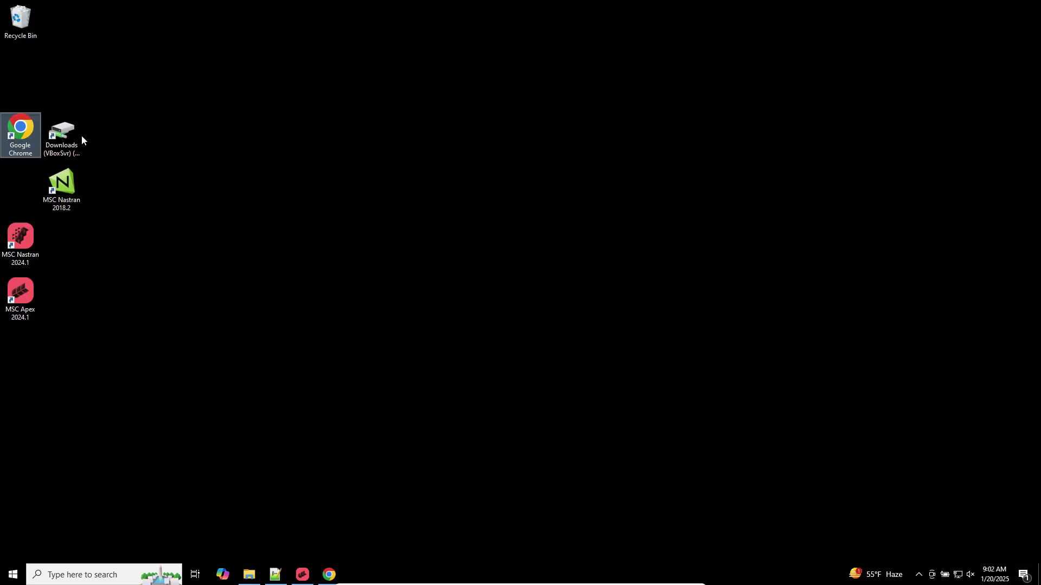
right_click(25, 24)
click(54, 42)
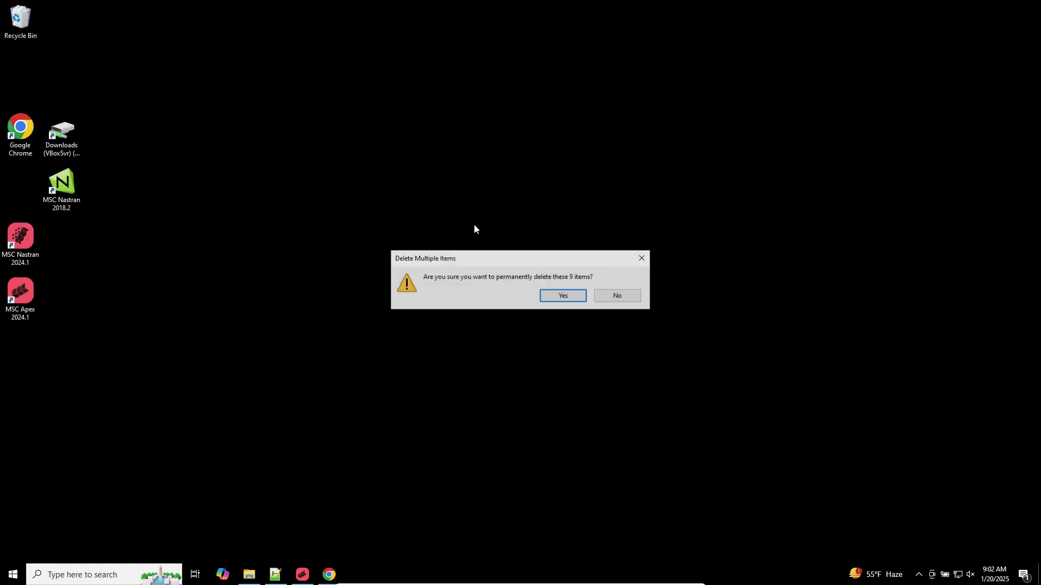
click(579, 296)
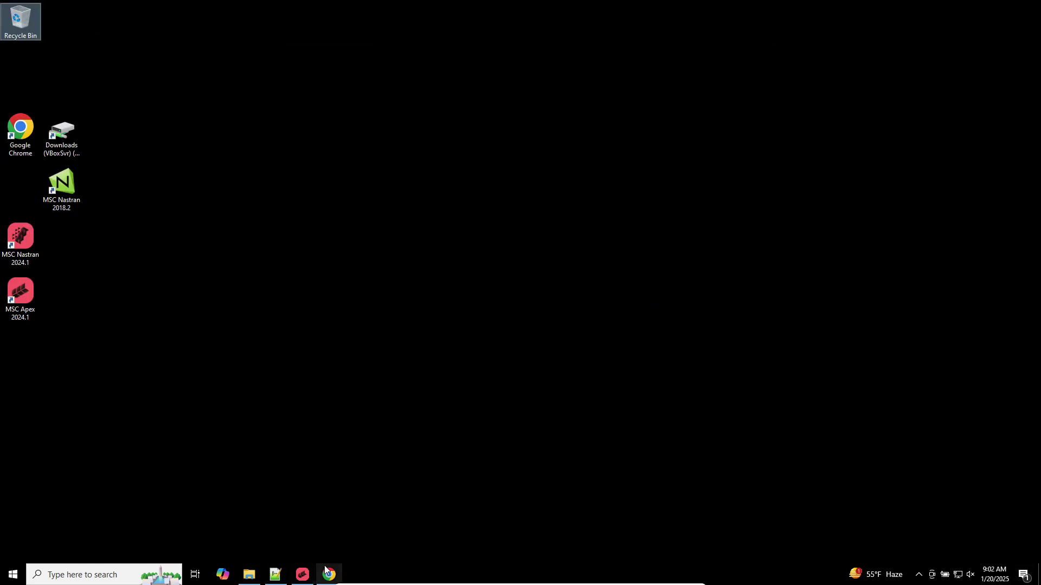
click(304, 575)
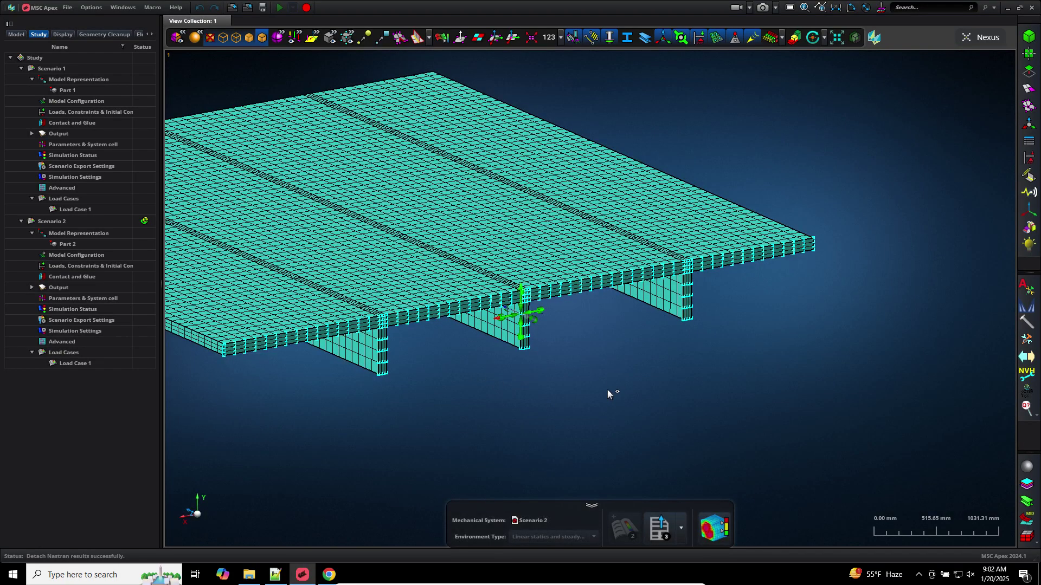
Start a new constraint restricting Translation in Z (C3)
middle_drag(767, 397, 812, 405)
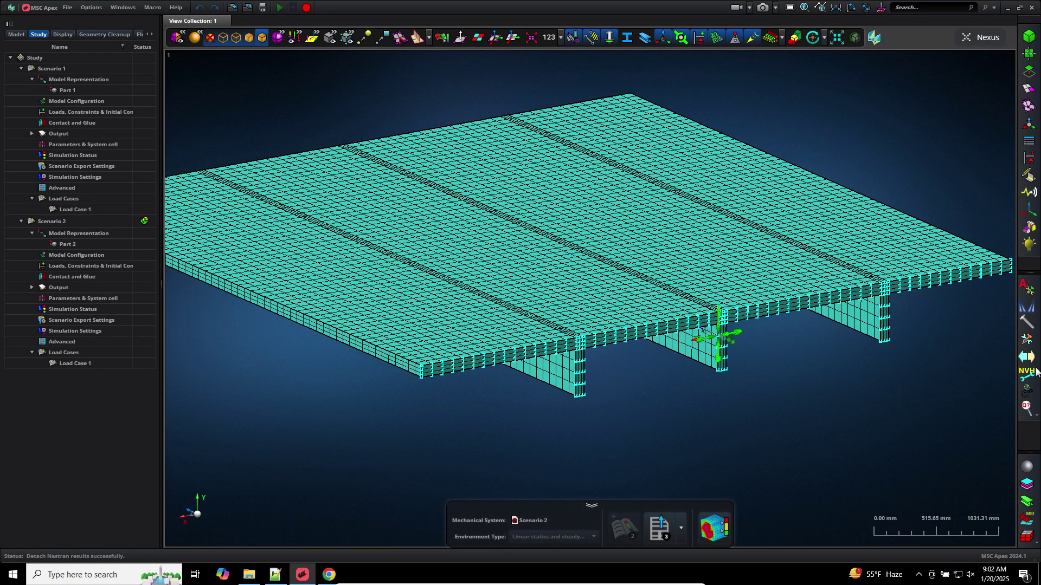
click(1028, 158)
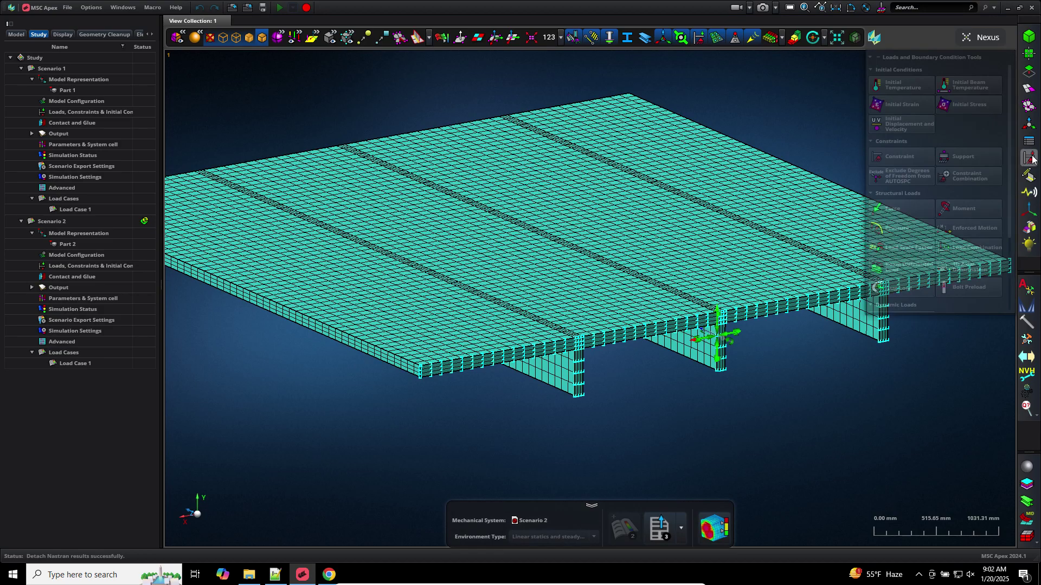
click(922, 158)
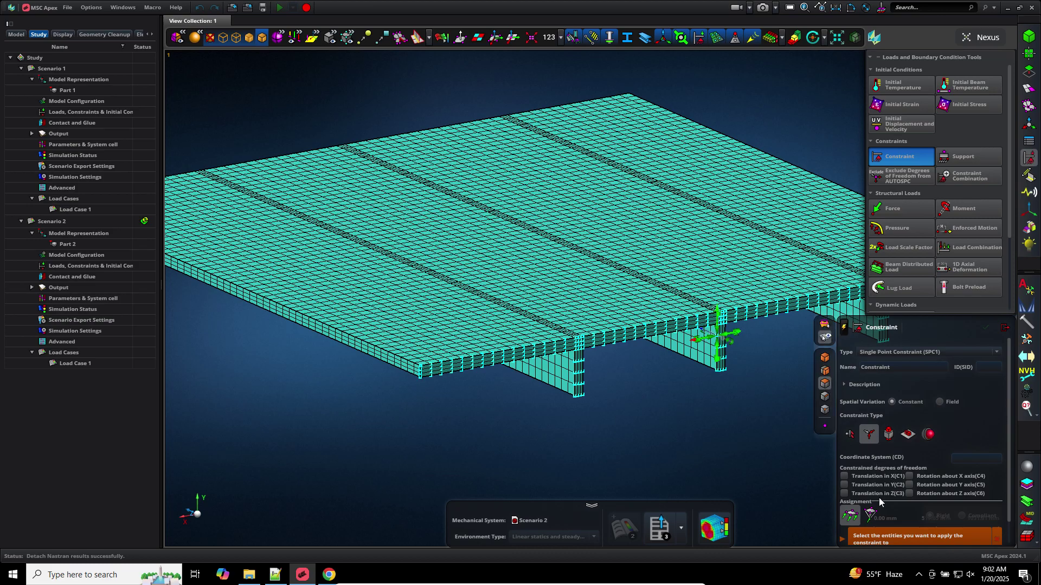
middle_click(694, 433)
right_drag(675, 402, 591, 385)
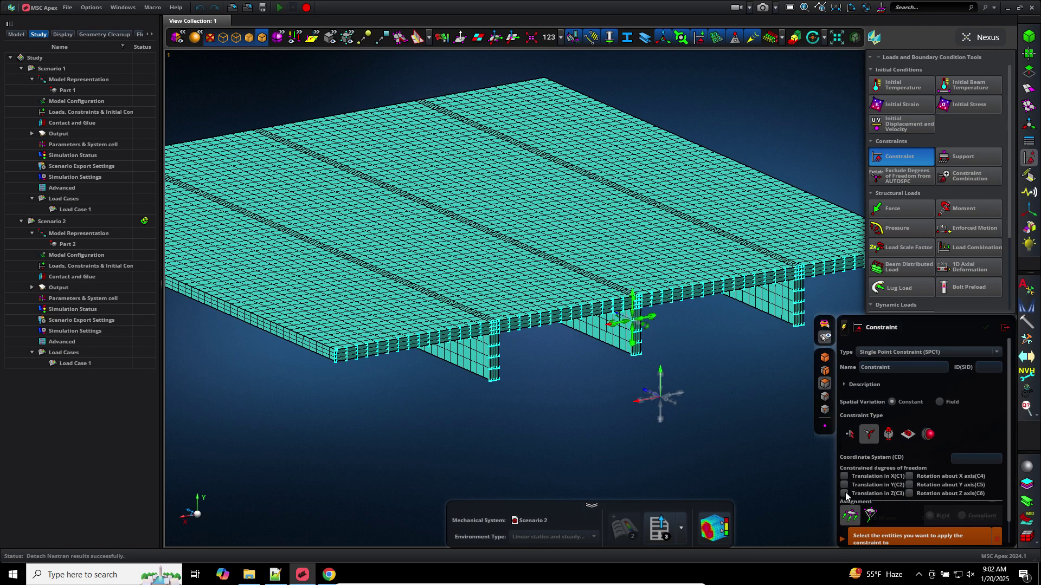
right_drag(712, 418, 636, 402)
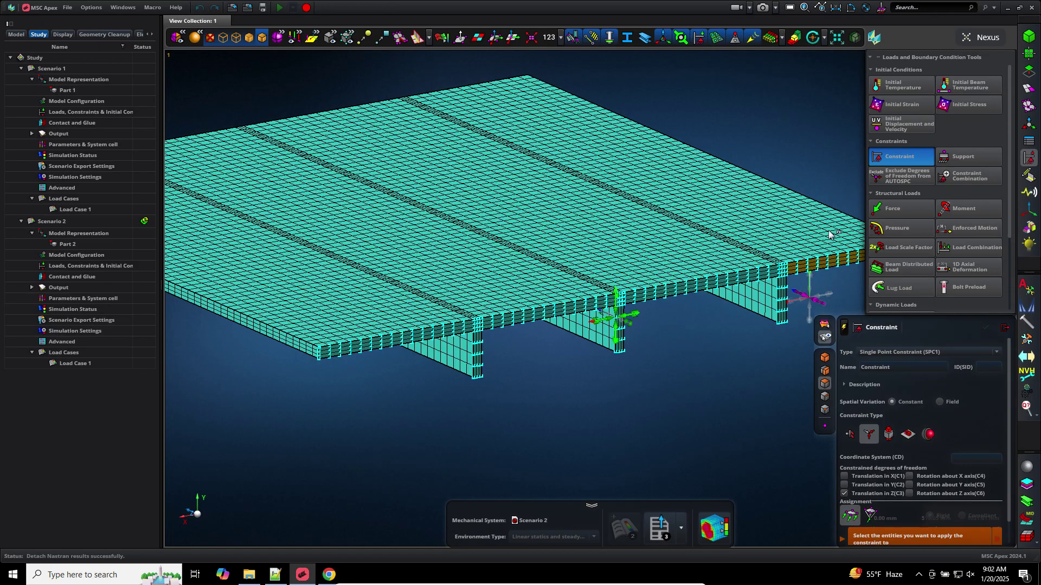
Hide the constraint markers, reset the view pivot, and display the model as shaded geometry
click(701, 38)
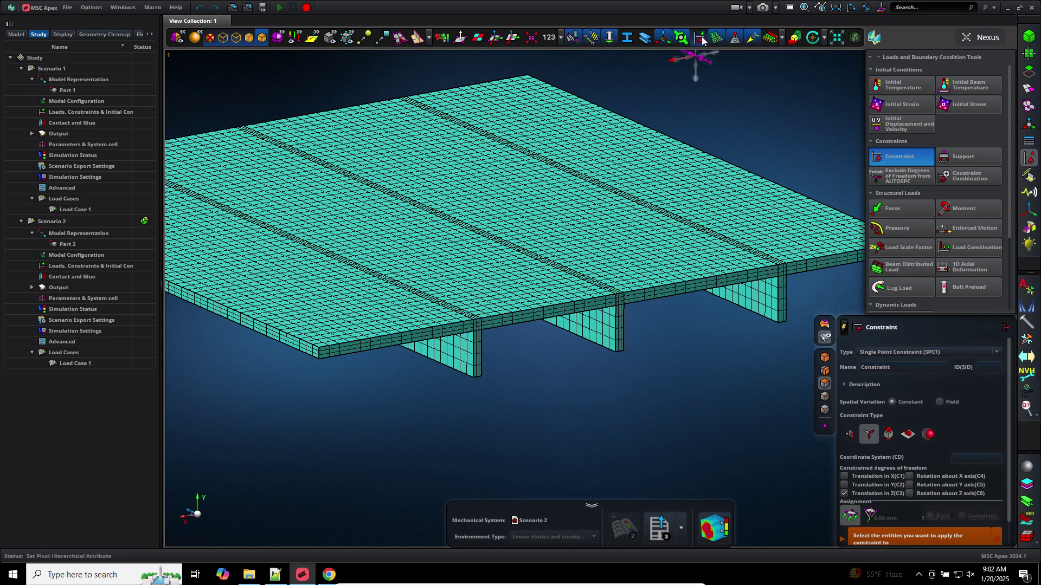
click(276, 38)
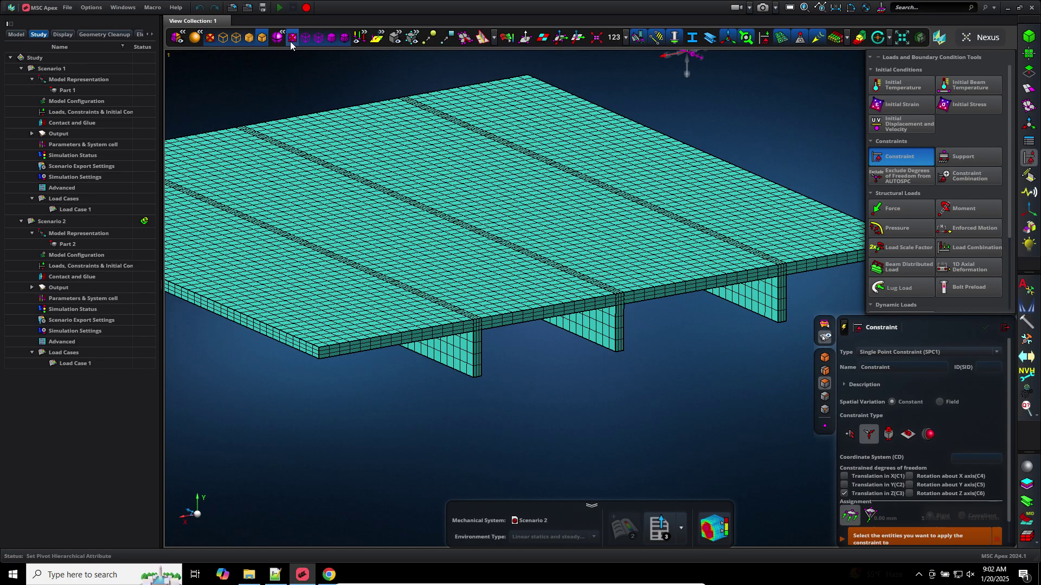
click(291, 52)
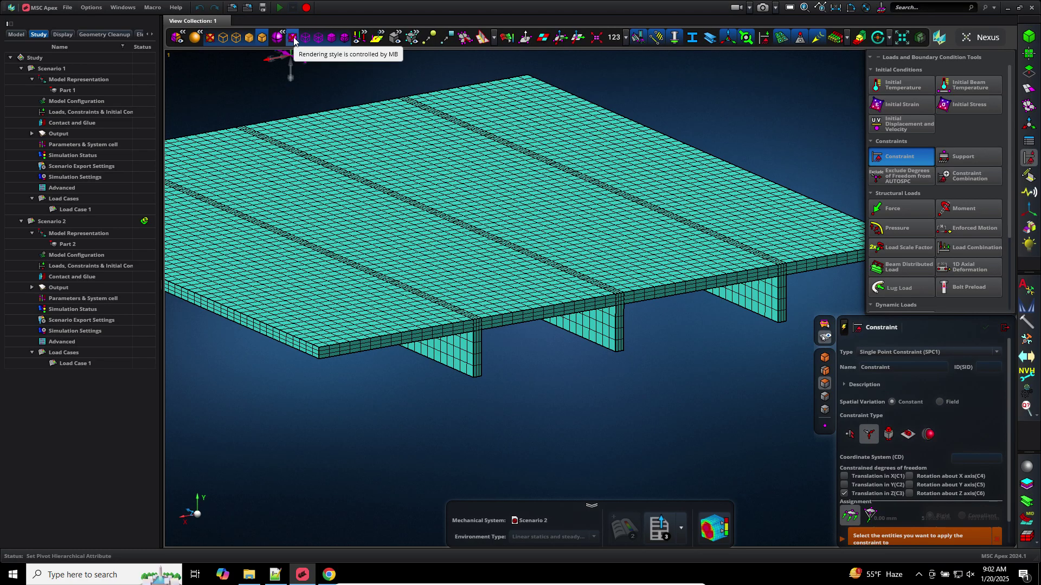
click(293, 39)
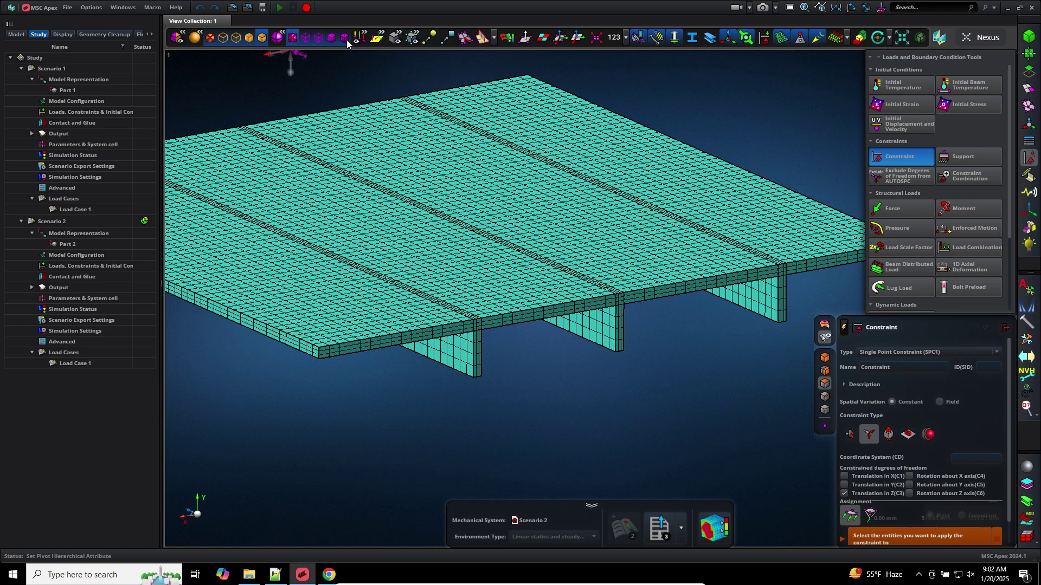
click(411, 37)
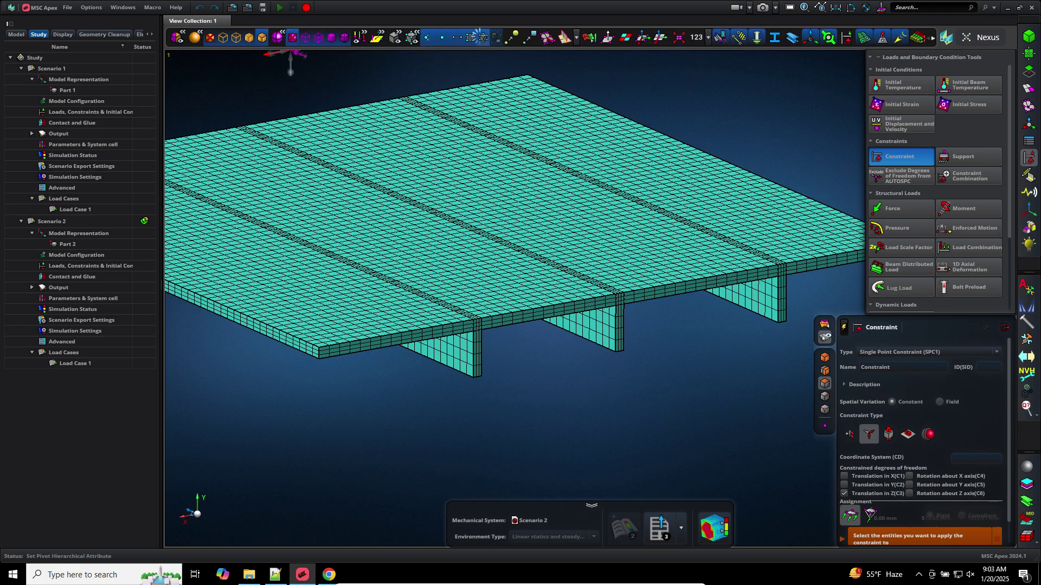
click(481, 39)
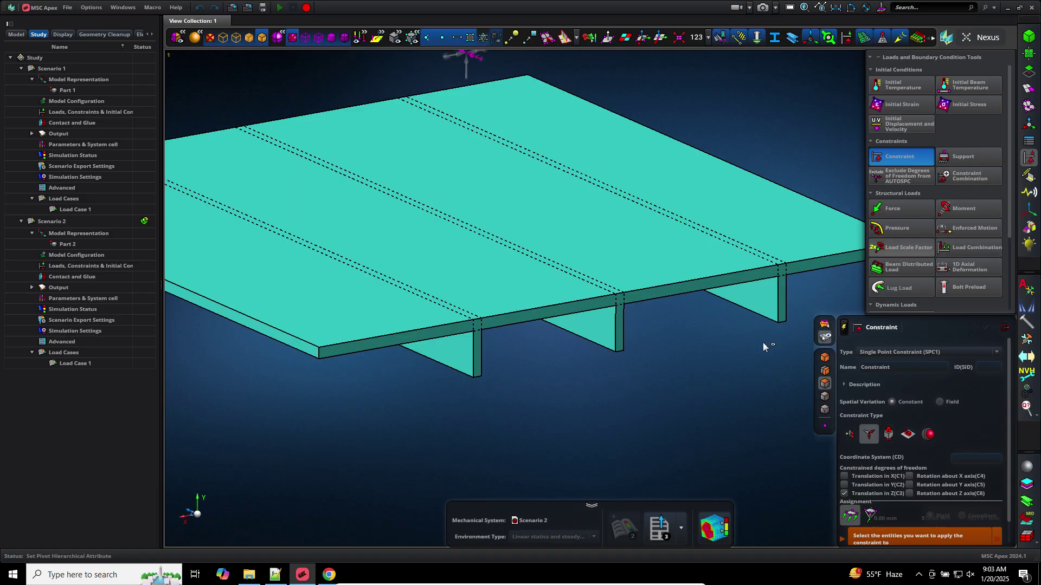
Pick the ten front-edge and rib faces and create Constraint 10 fixing Z translation
right_drag(713, 344, 694, 344)
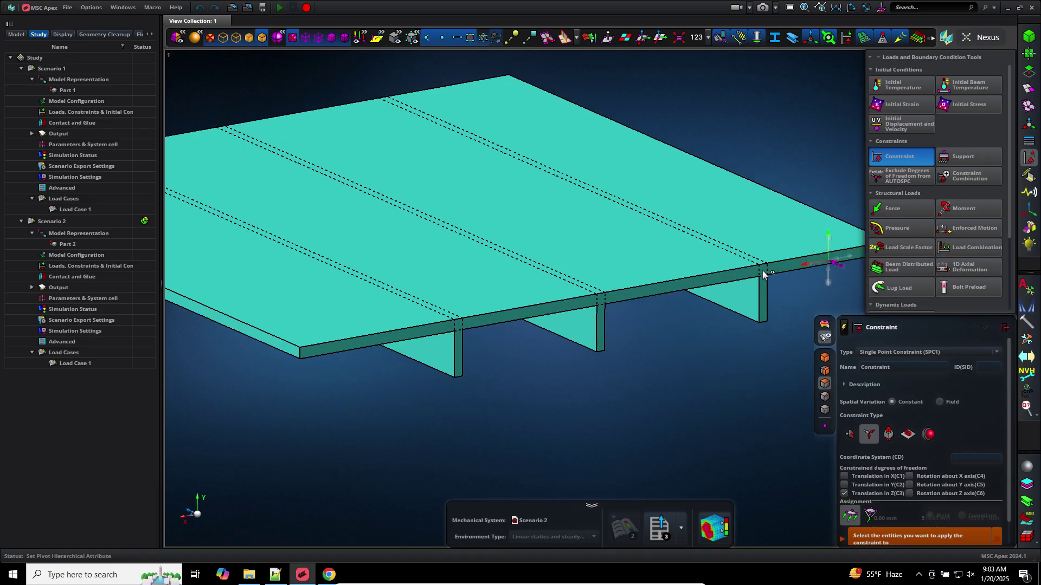
click(762, 270)
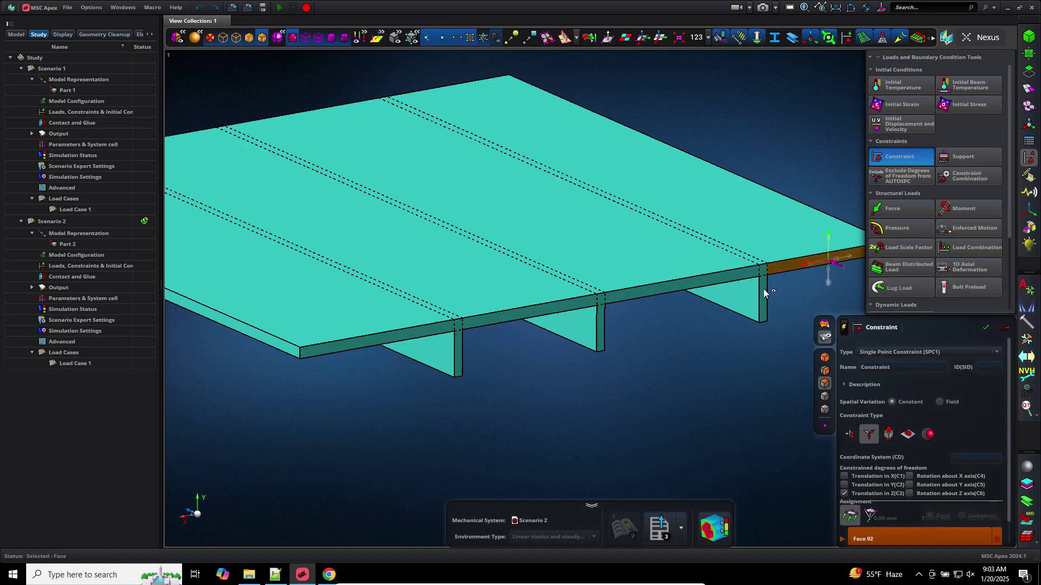
click(763, 290)
click(658, 288)
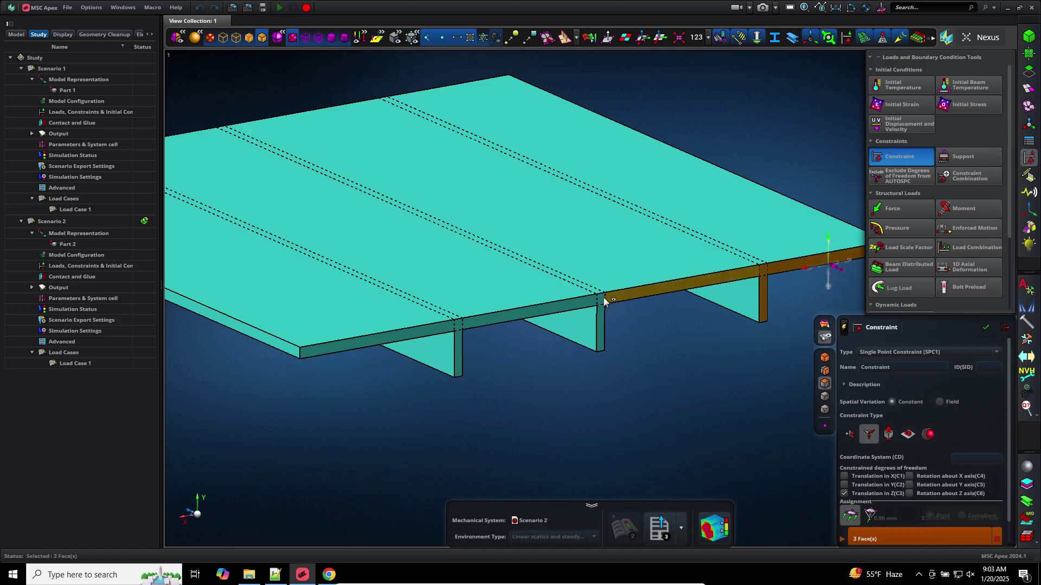
click(600, 320)
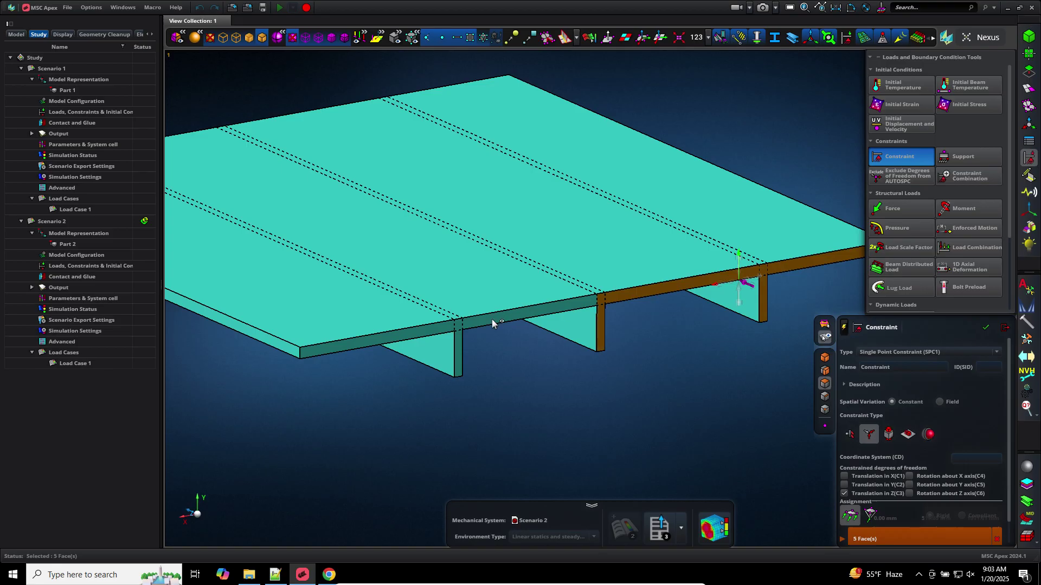
click(460, 328)
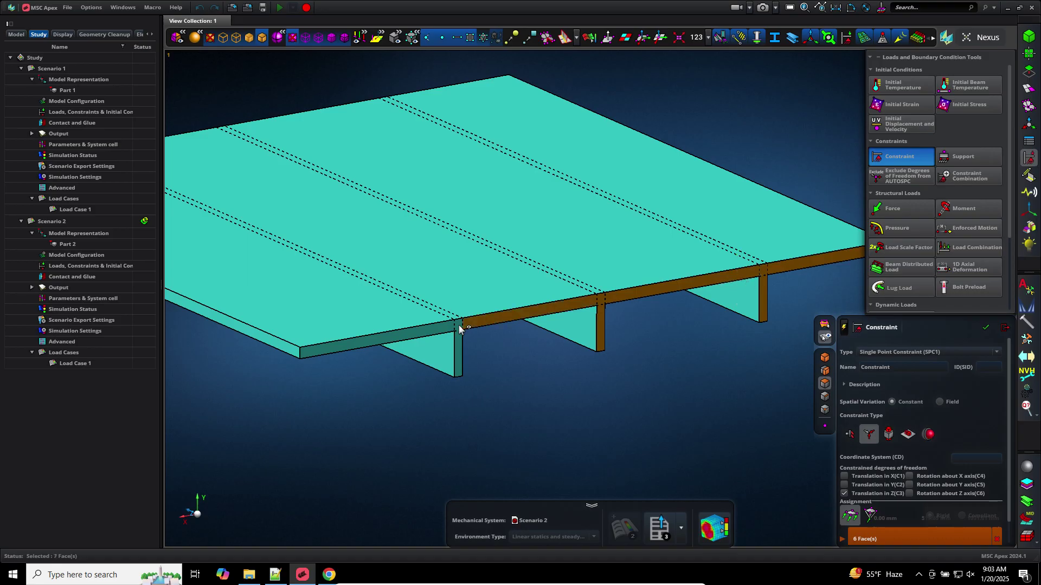
click(460, 355)
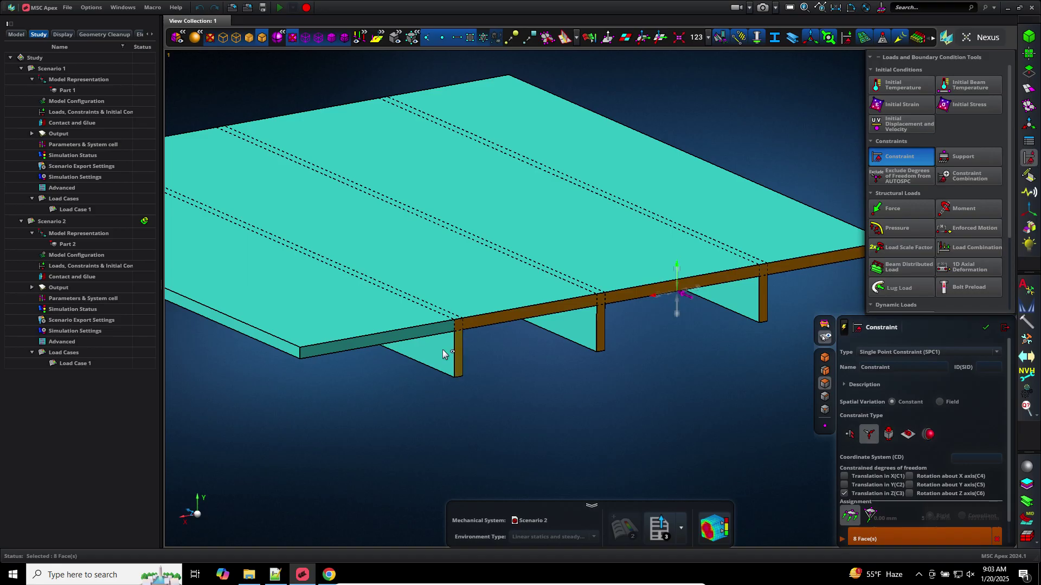
click(349, 346)
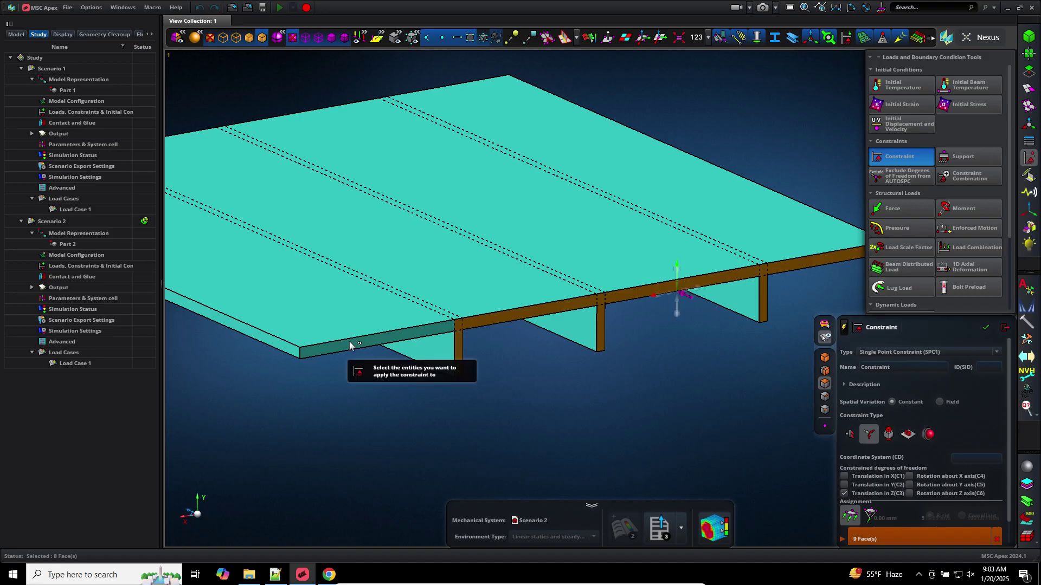
click(349, 343)
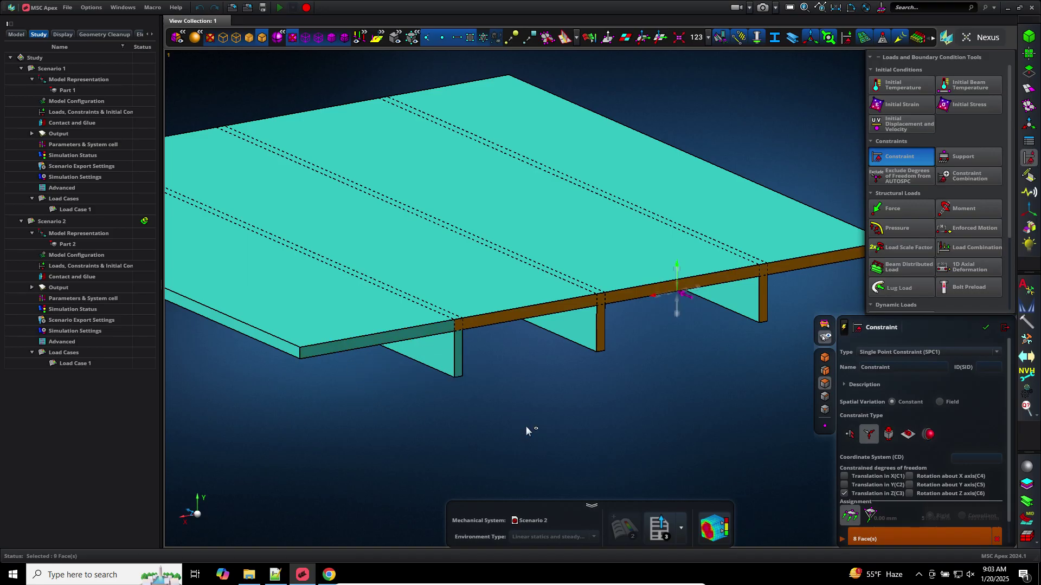
click(460, 355)
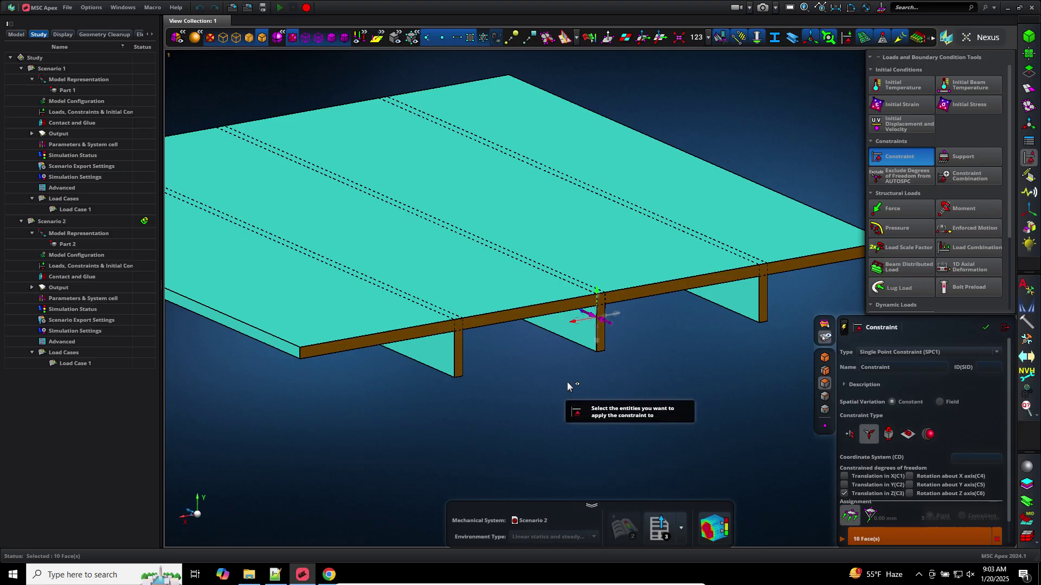
middle_click(567, 382)
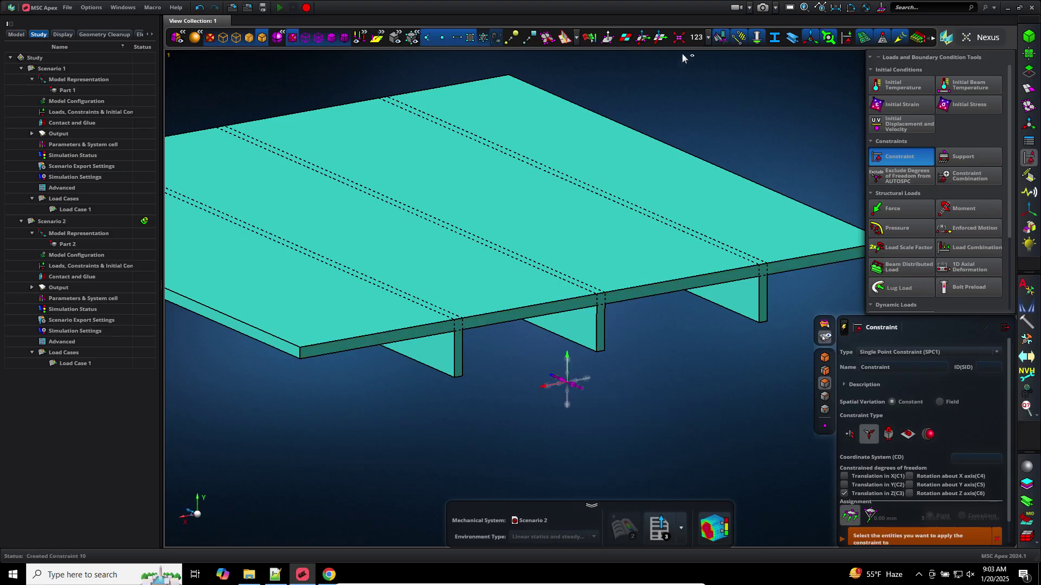
Display Constraint 10's markers on the model, then select Constraint Combination 2 in the model tree
click(846, 38)
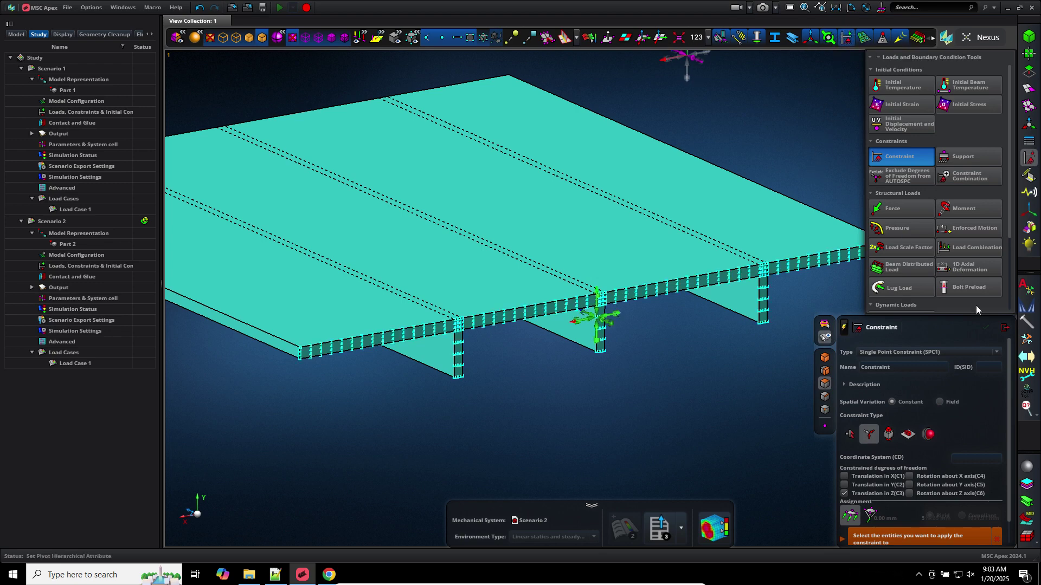
click(1006, 329)
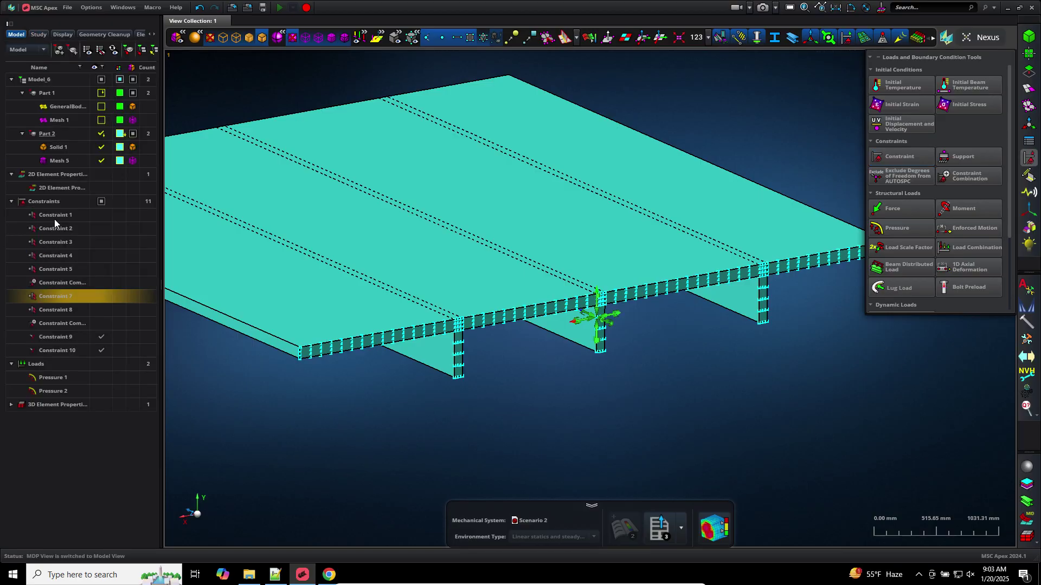
click(100, 349)
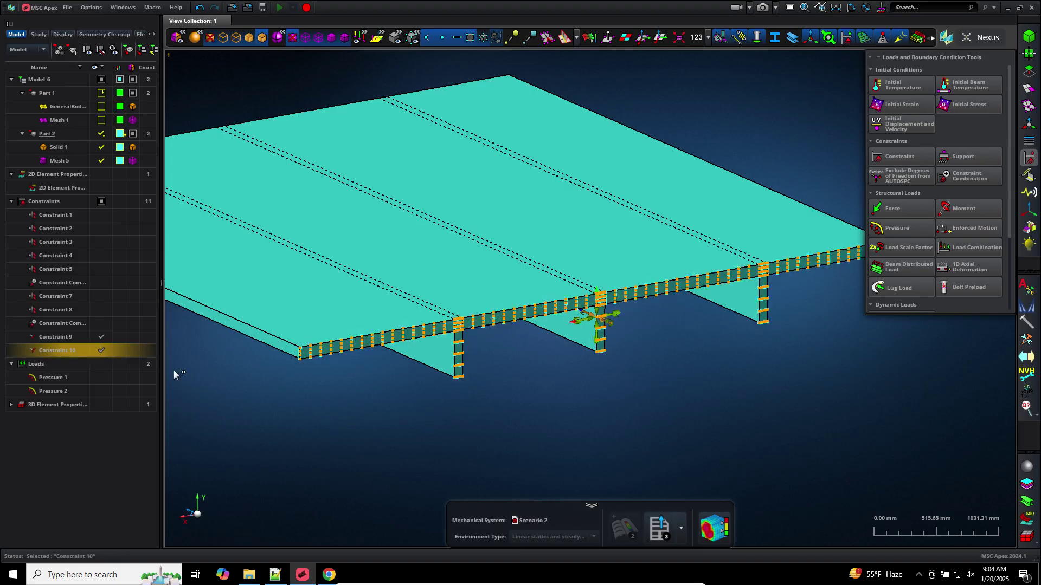
click(345, 432)
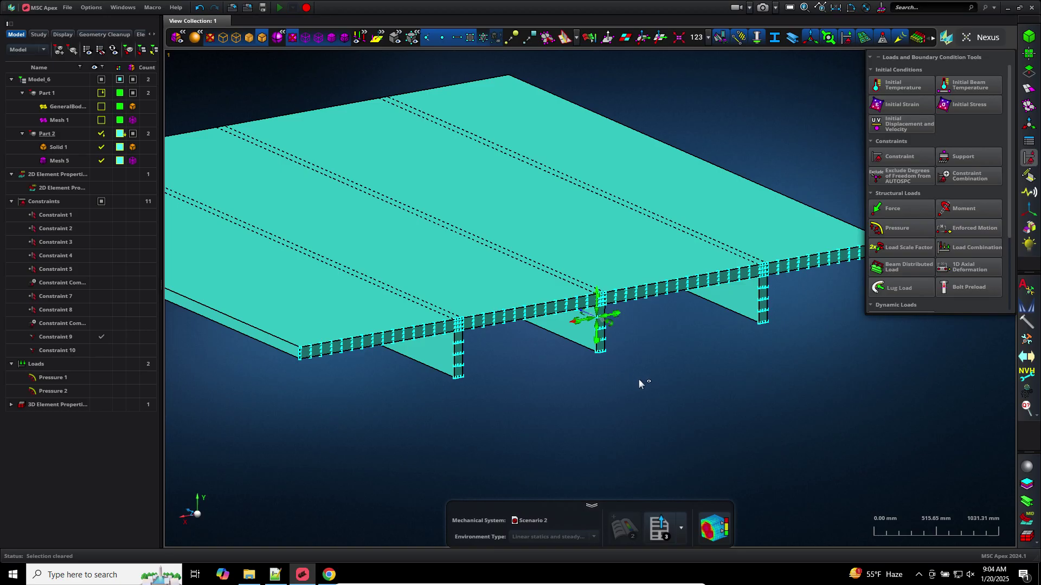
middle_drag(638, 378, 614, 392)
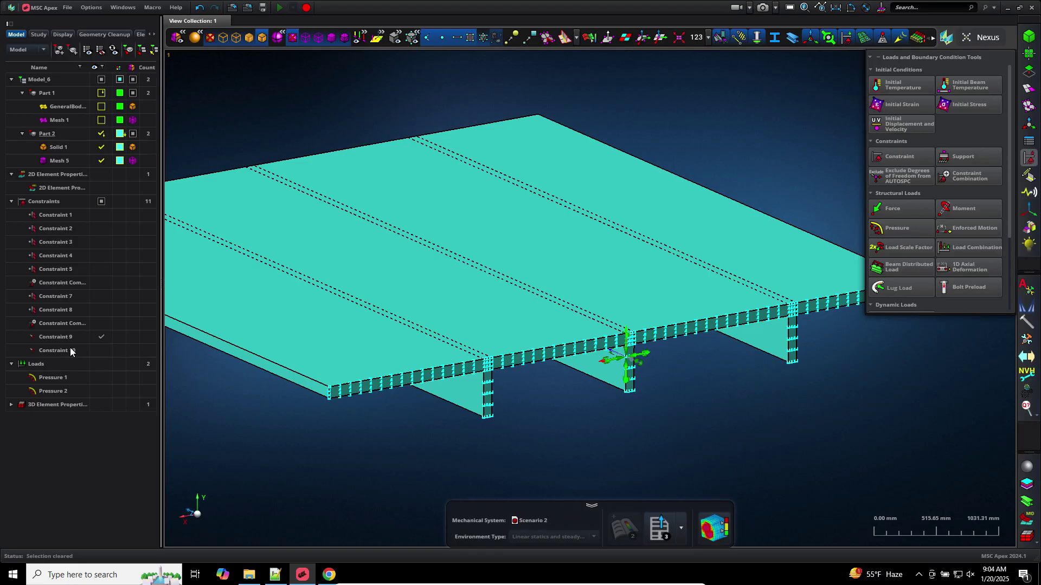
click(101, 350)
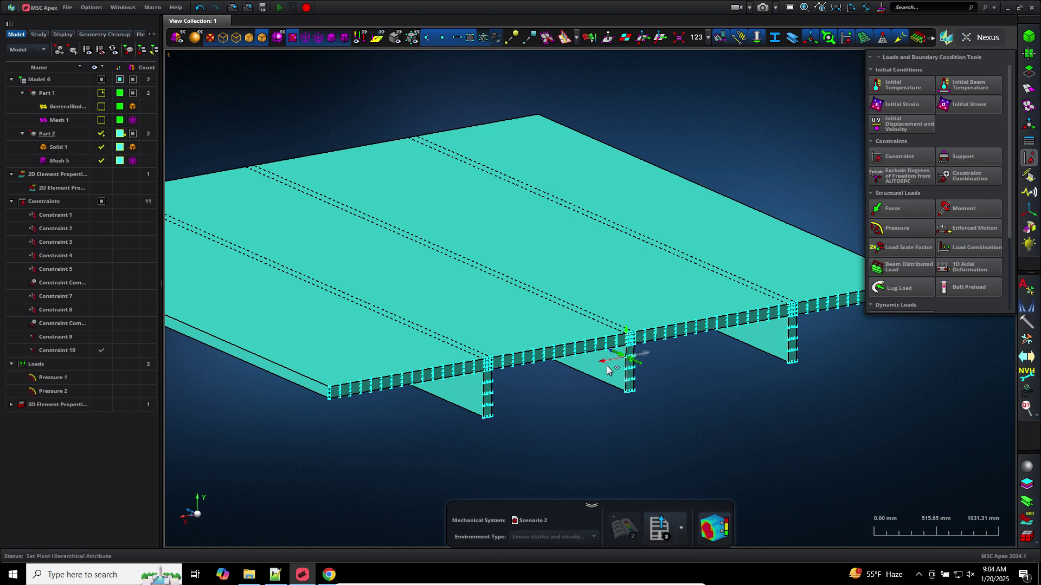
middle_drag(780, 464, 621, 392)
scroll(654, 409, down, 2)
scroll(637, 395, up, 2)
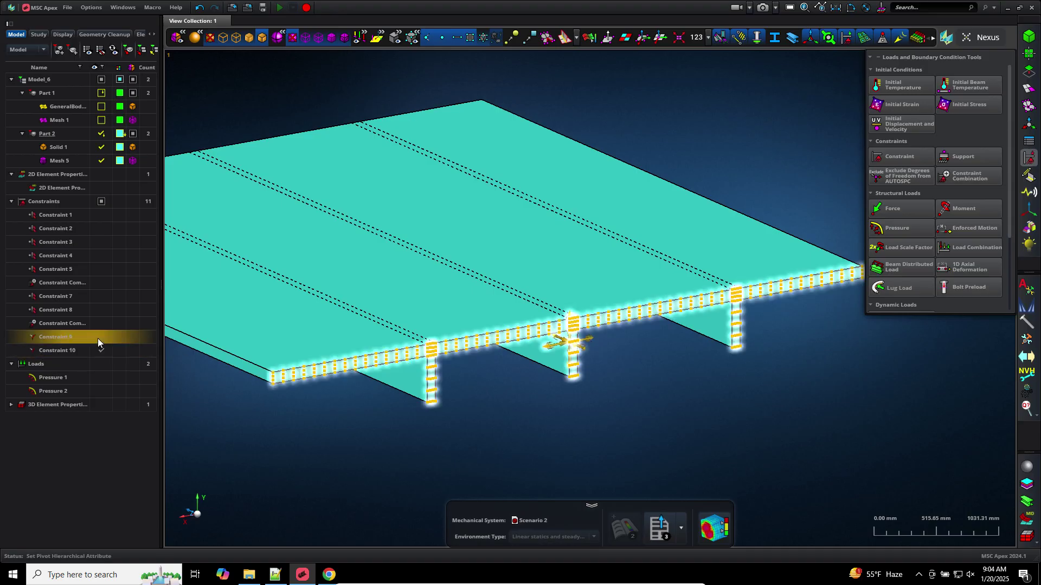
click(69, 323)
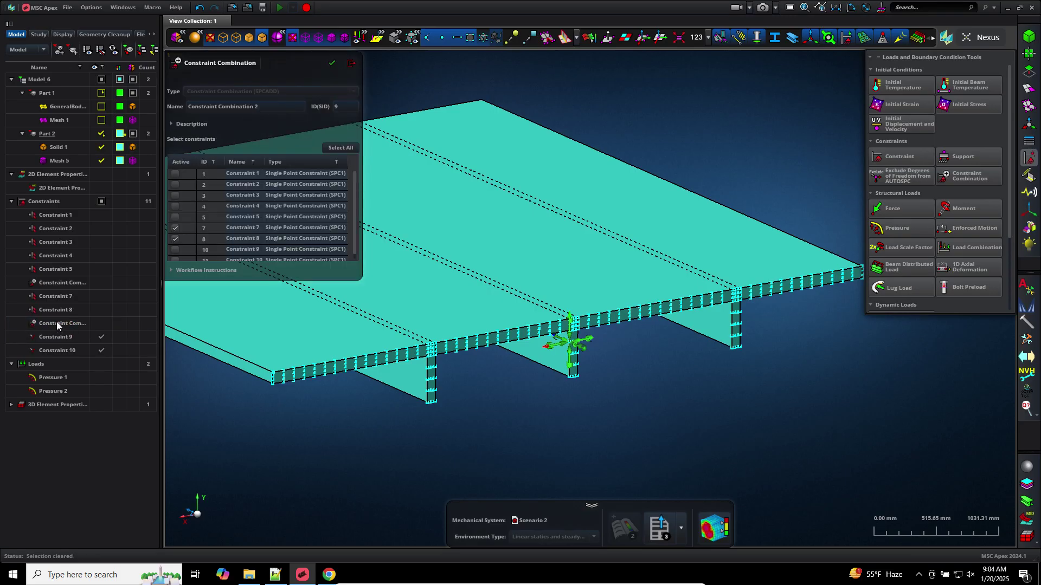
Edit Constraint Combination 2 to drop Constraints 7 and 8 and include Constraints 9 and 10
right_click(60, 326)
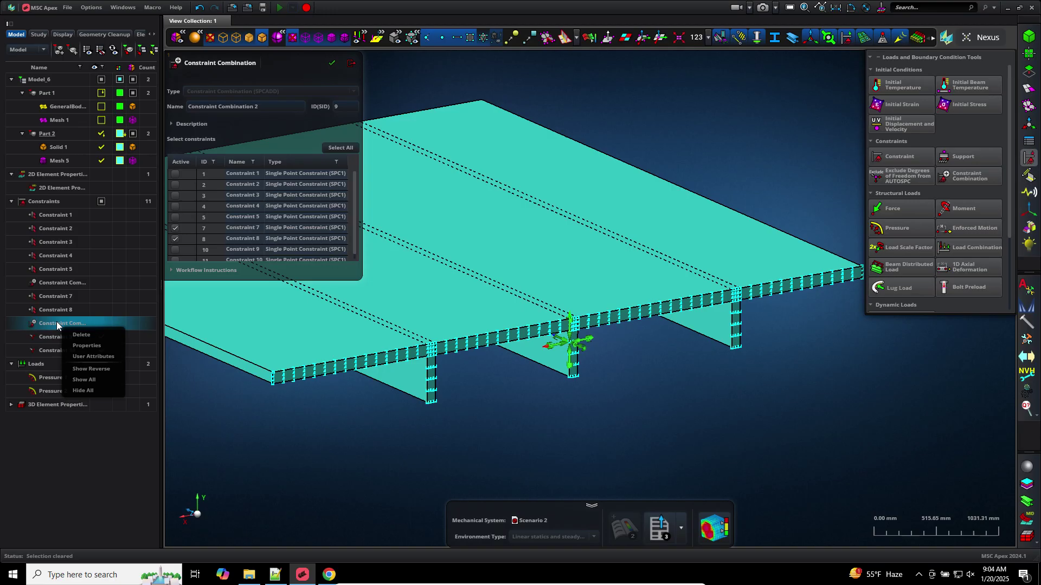
click(88, 346)
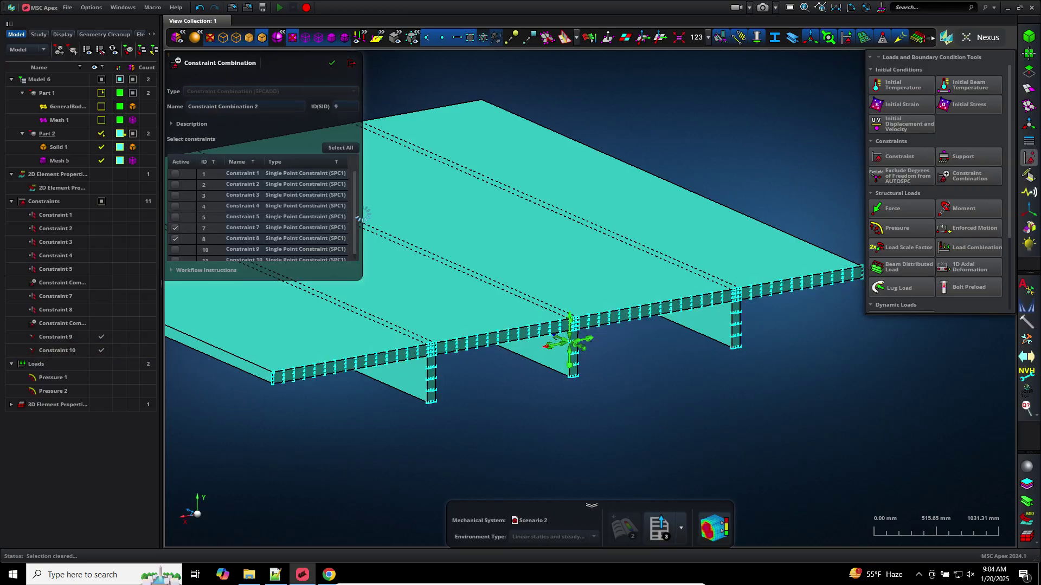
drag(355, 218, 353, 239)
click(176, 233)
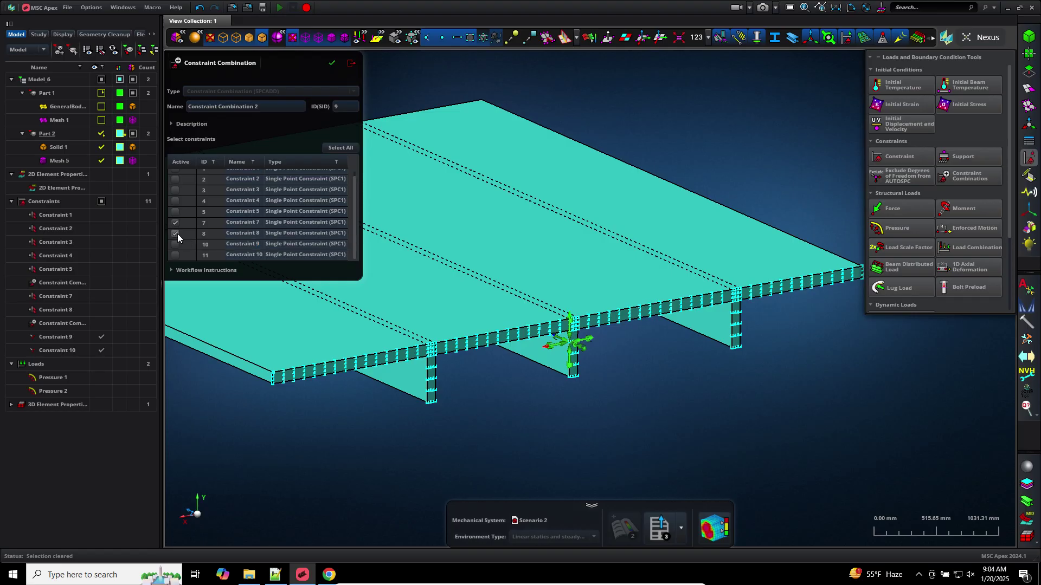
click(174, 223)
click(174, 248)
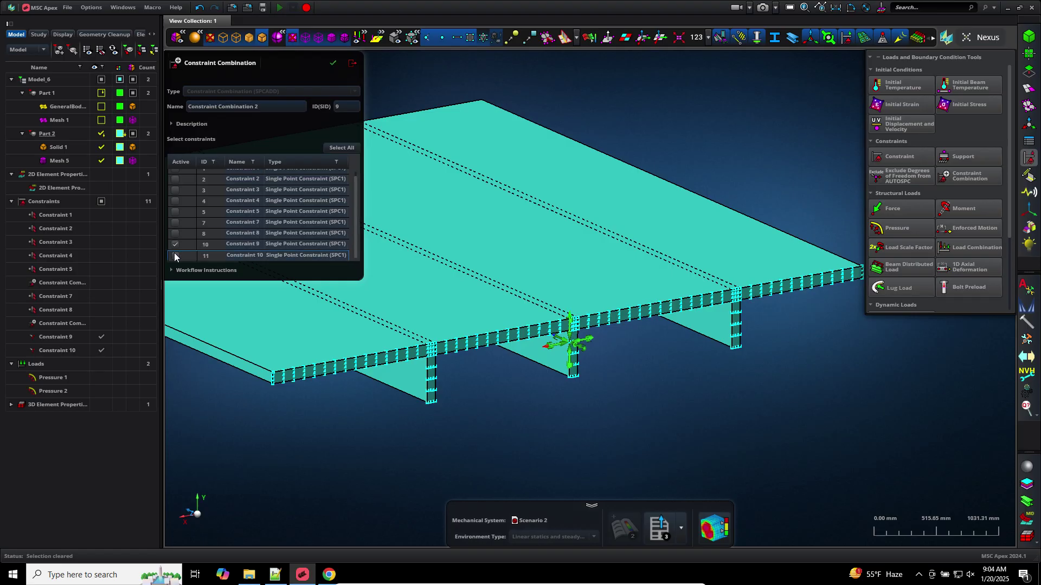
click(174, 255)
click(332, 65)
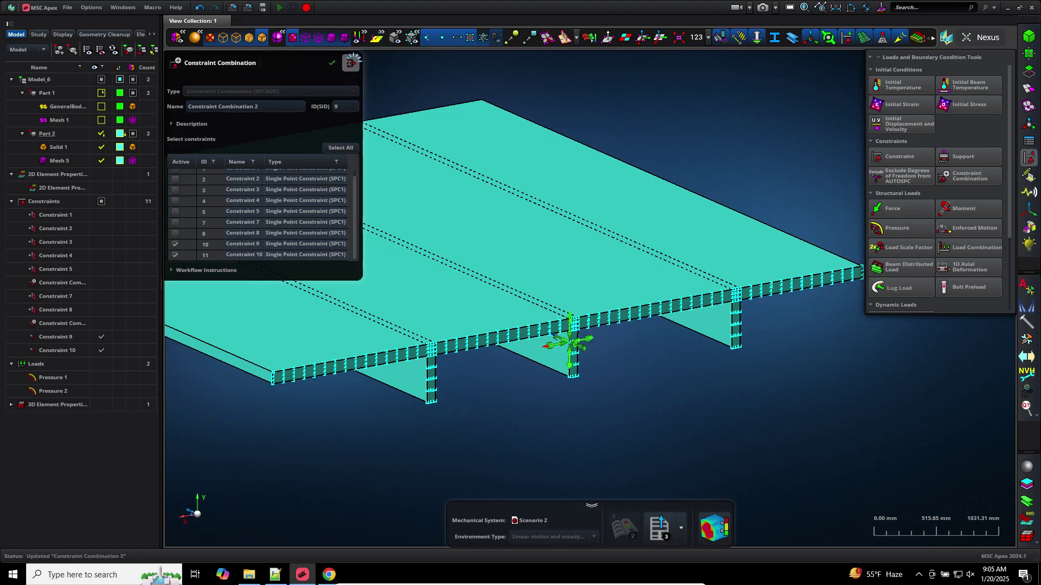
click(351, 63)
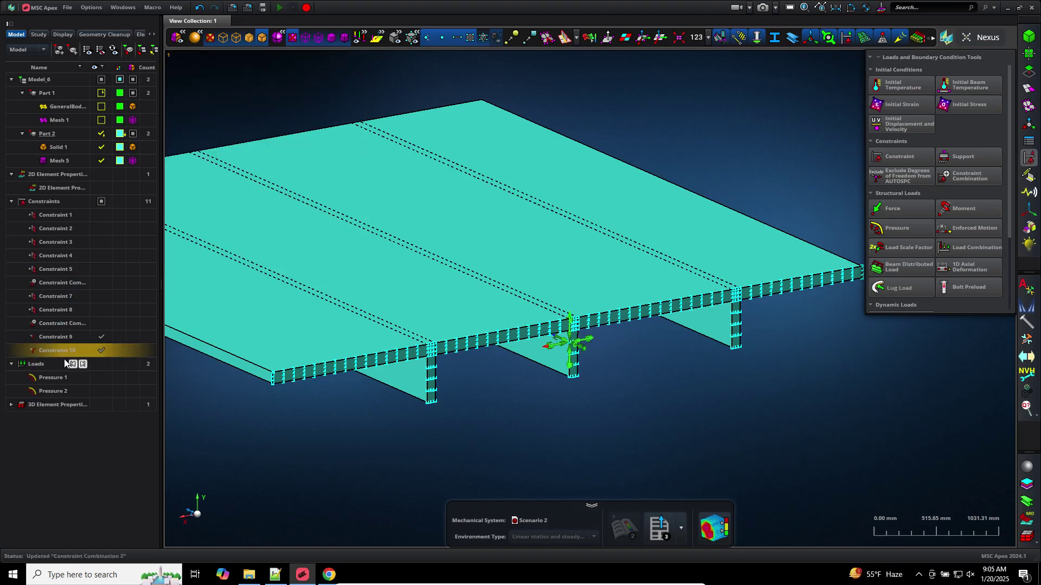
Reopen Constraint Combination 2's properties to verify Constraints 9 and 10 are included
click(67, 325)
right_click(74, 328)
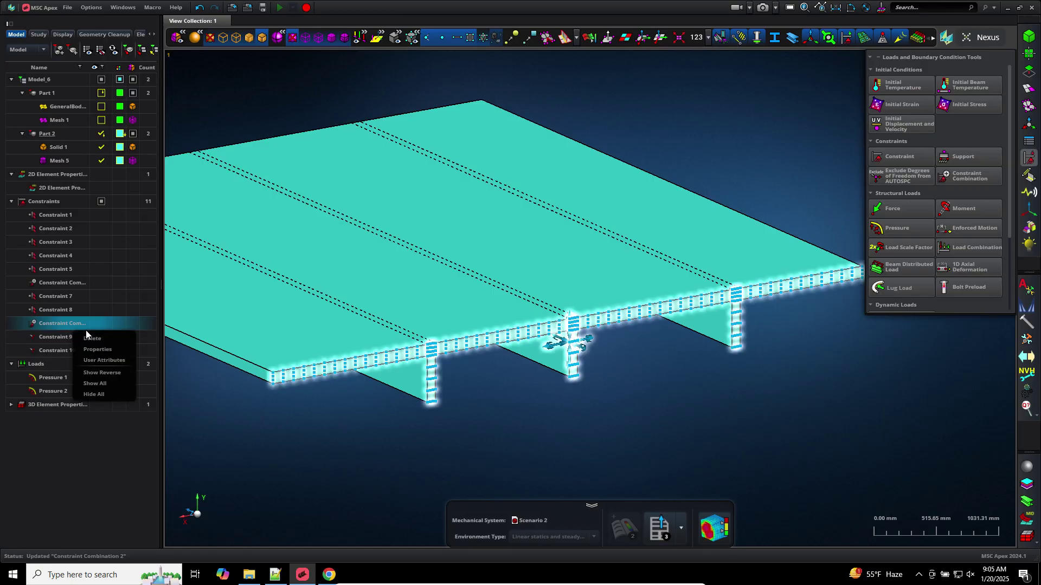
click(100, 348)
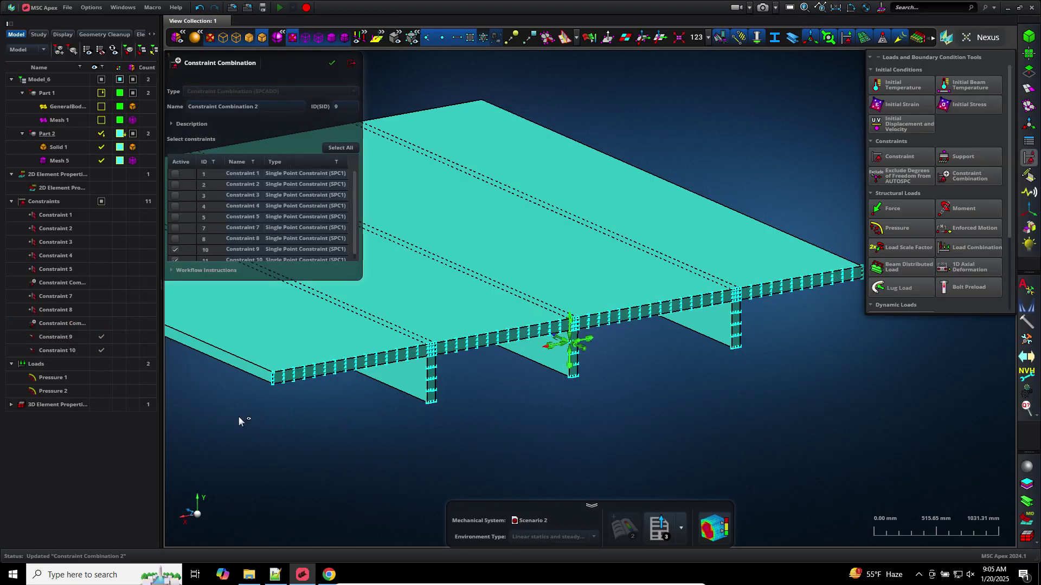
drag(355, 200, 355, 226)
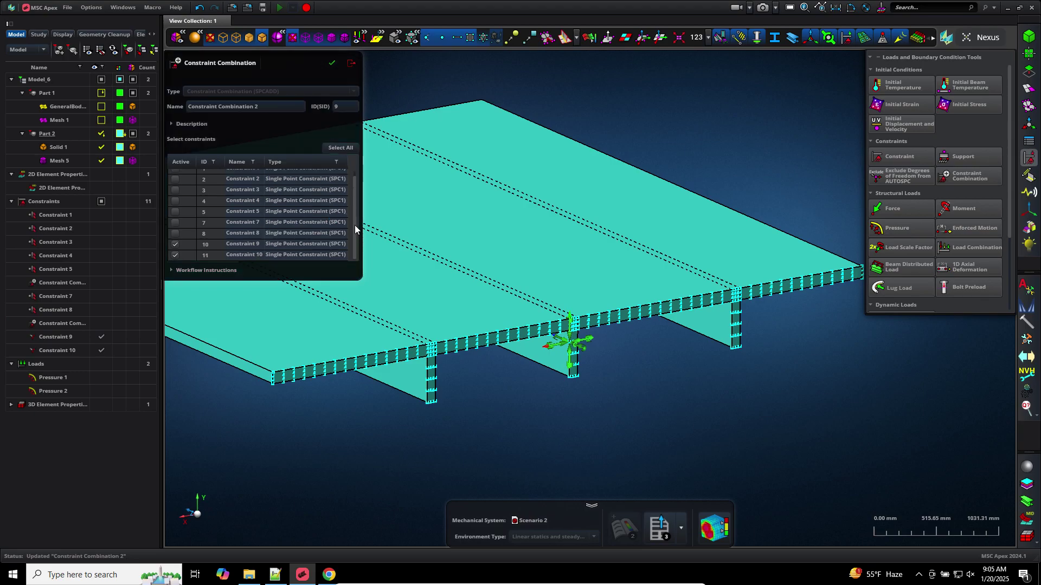
click(226, 256)
click(351, 63)
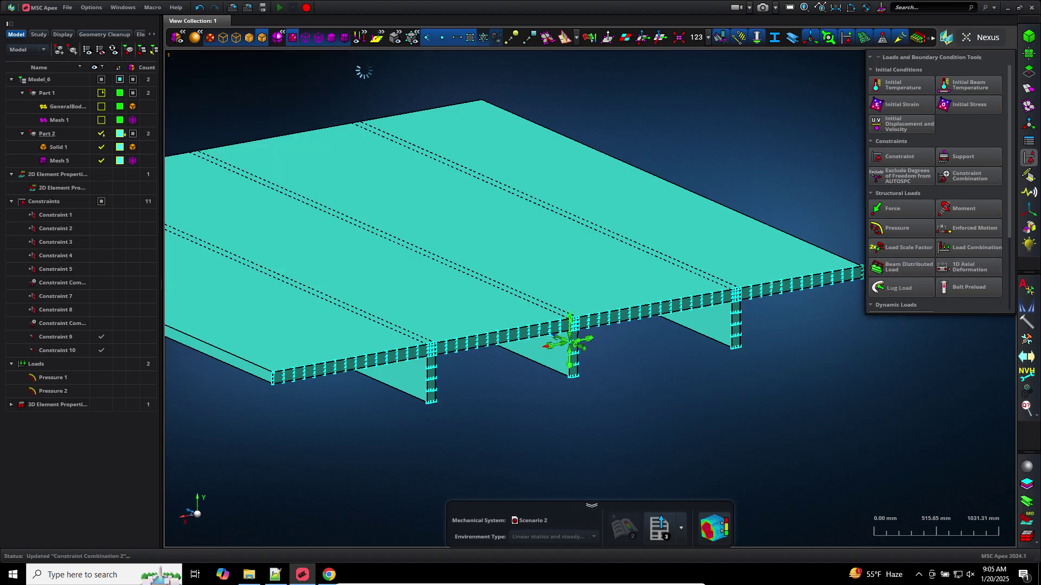
Set Constraint Combination 2 as the active constraint set for Scenario 2's Load Case 1
click(46, 36)
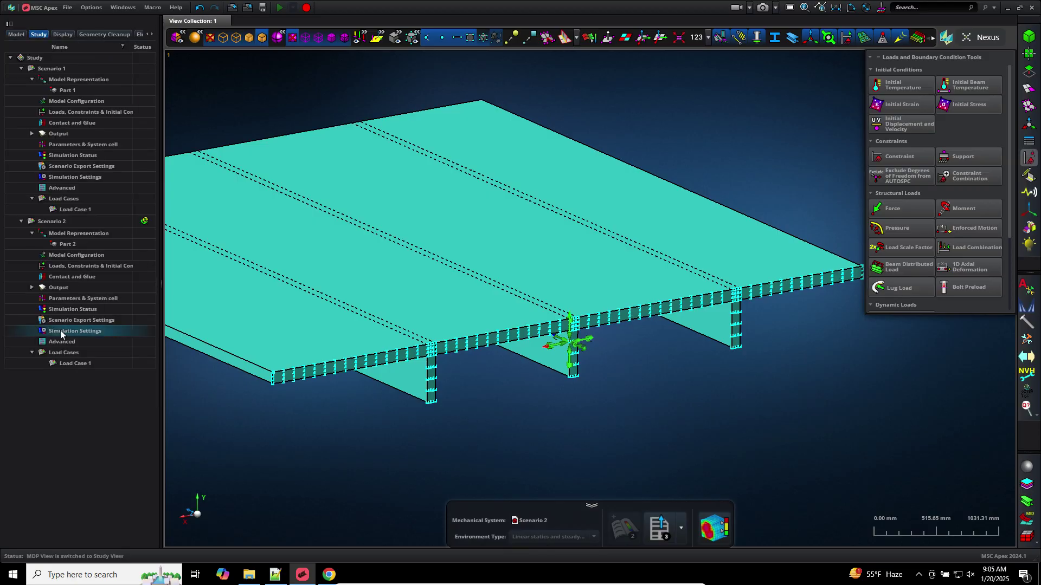
double_click(69, 268)
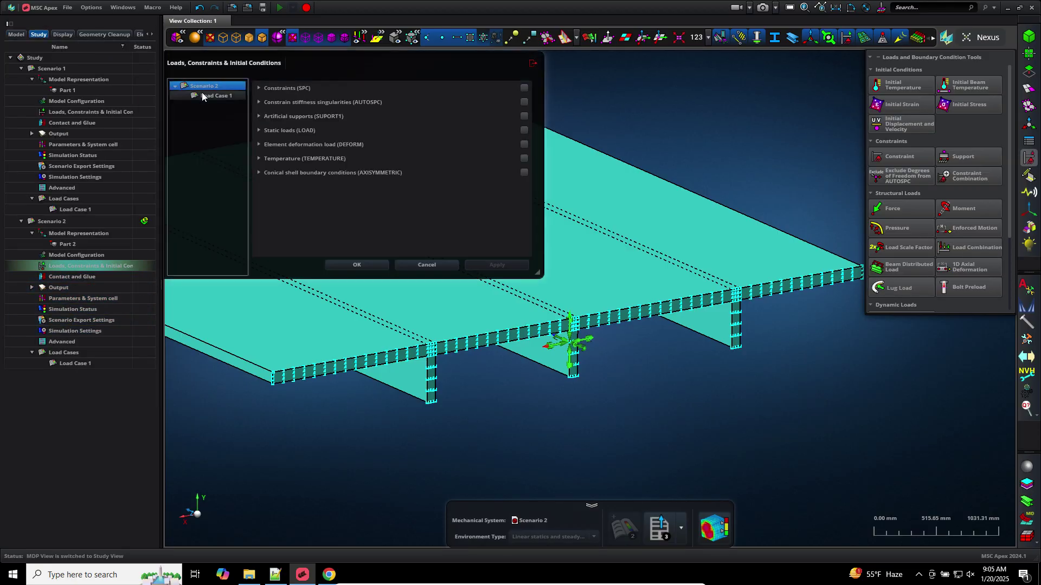
click(214, 96)
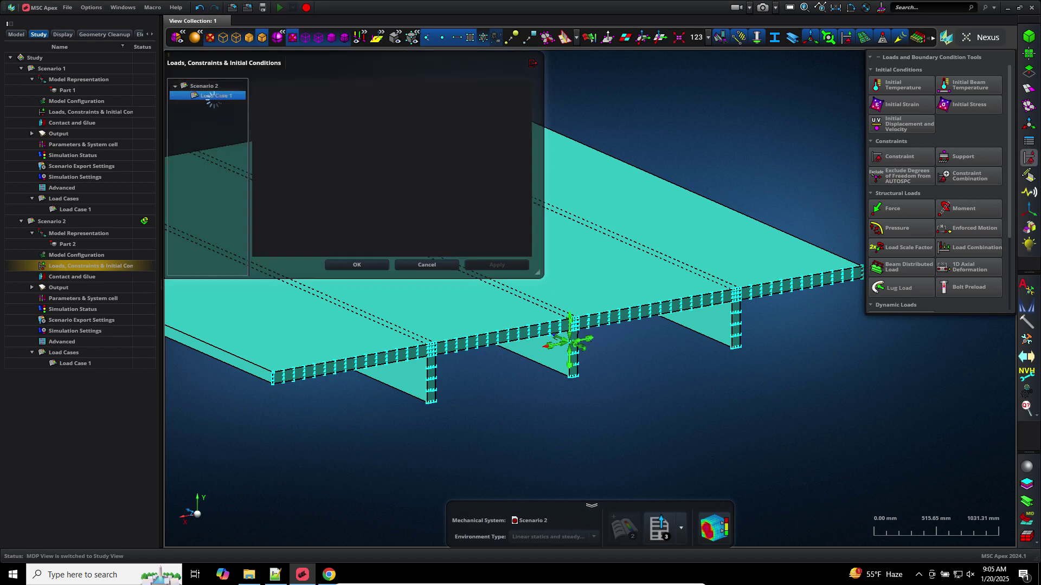
click(258, 88)
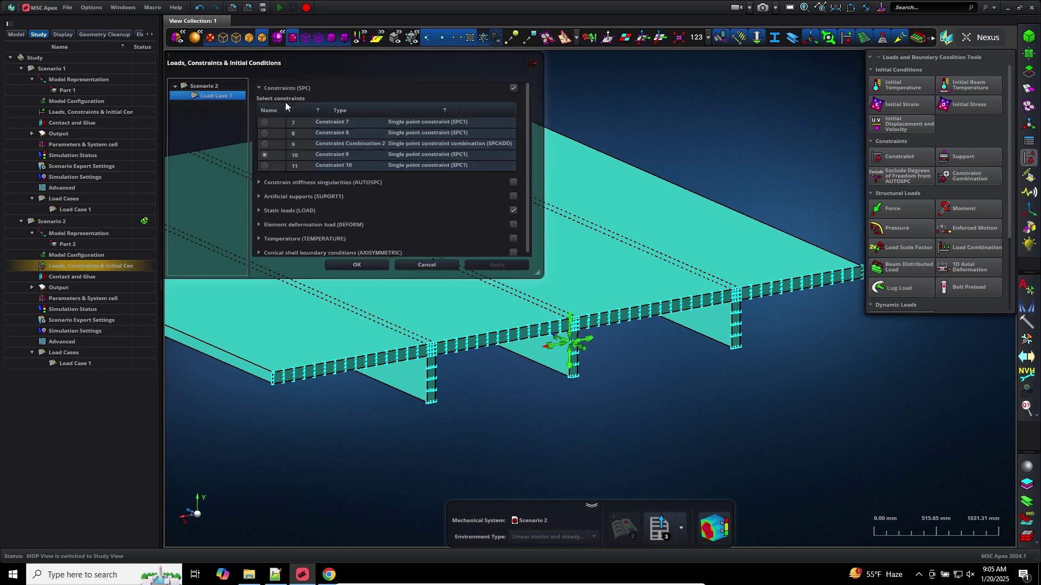
click(265, 144)
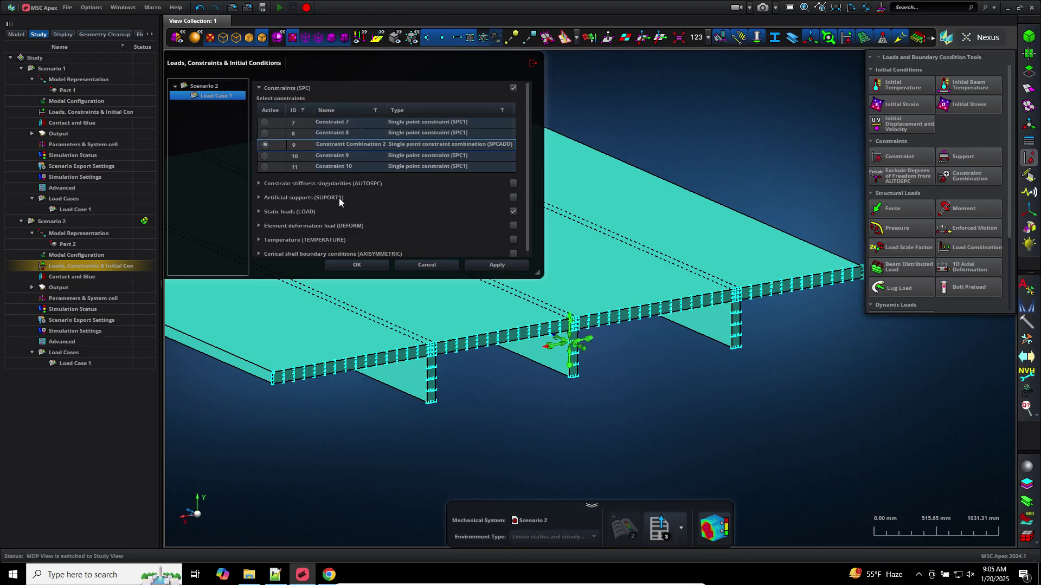
click(497, 265)
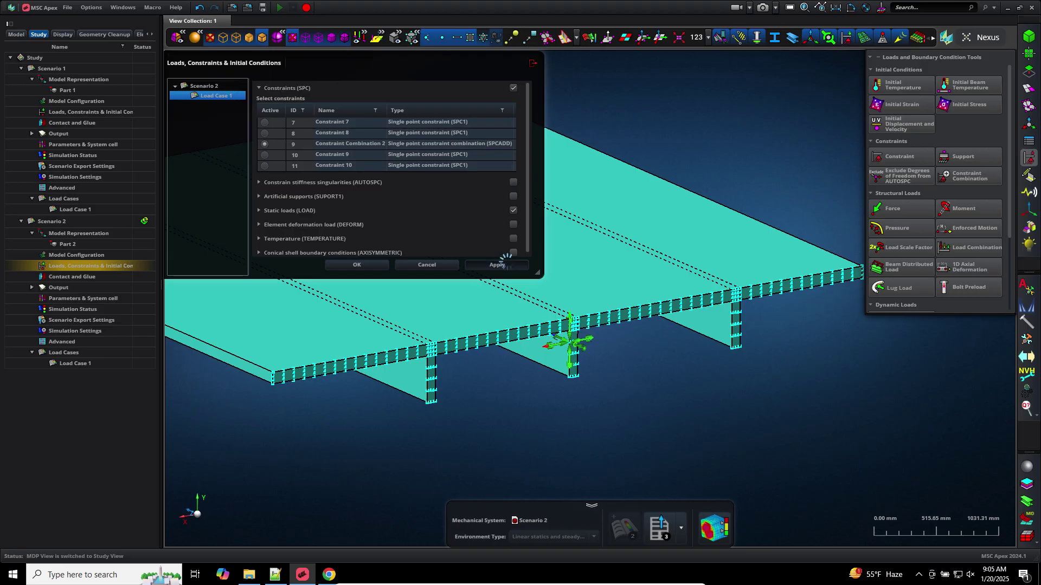
click(351, 266)
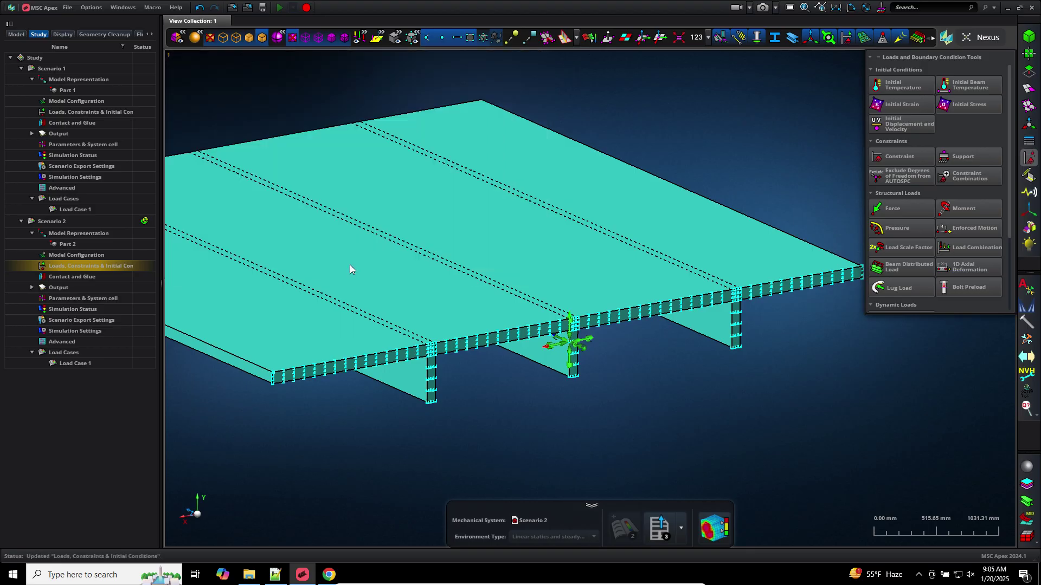
Confirm Load Case 1 uses Constraint Combination 2, then bring up the Nastran export settings
double_click(54, 265)
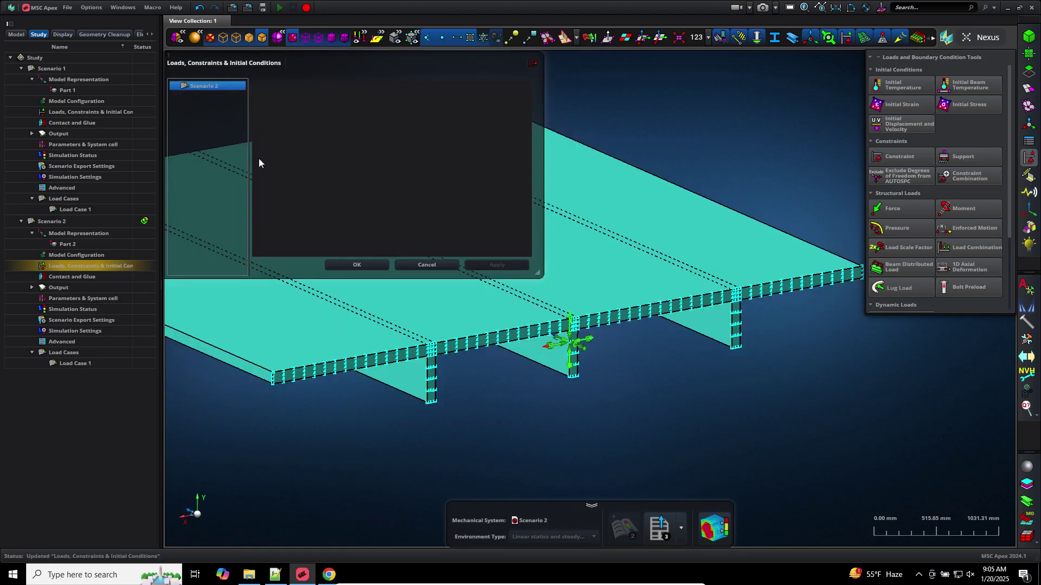
click(207, 96)
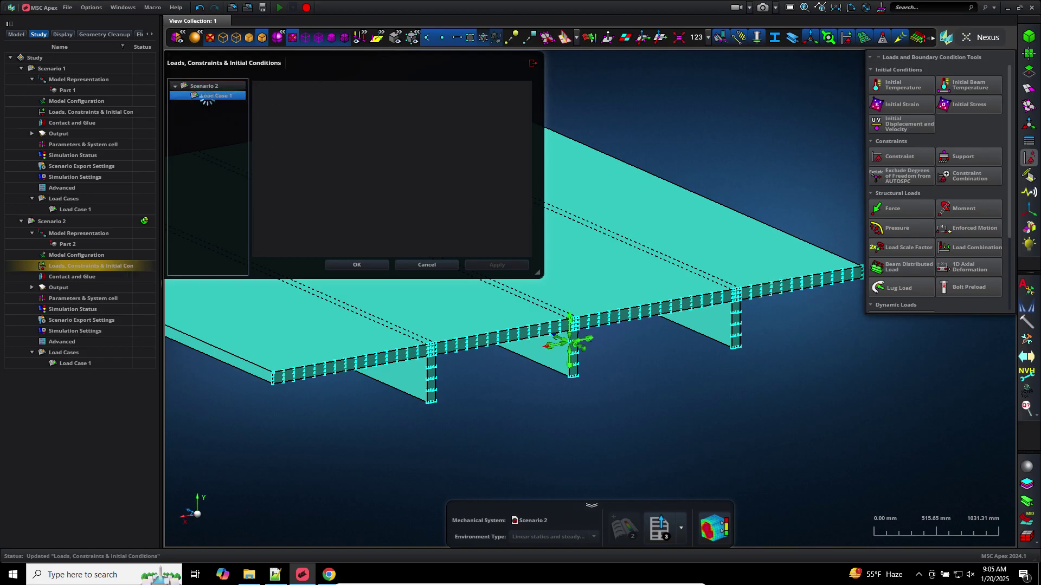
click(261, 88)
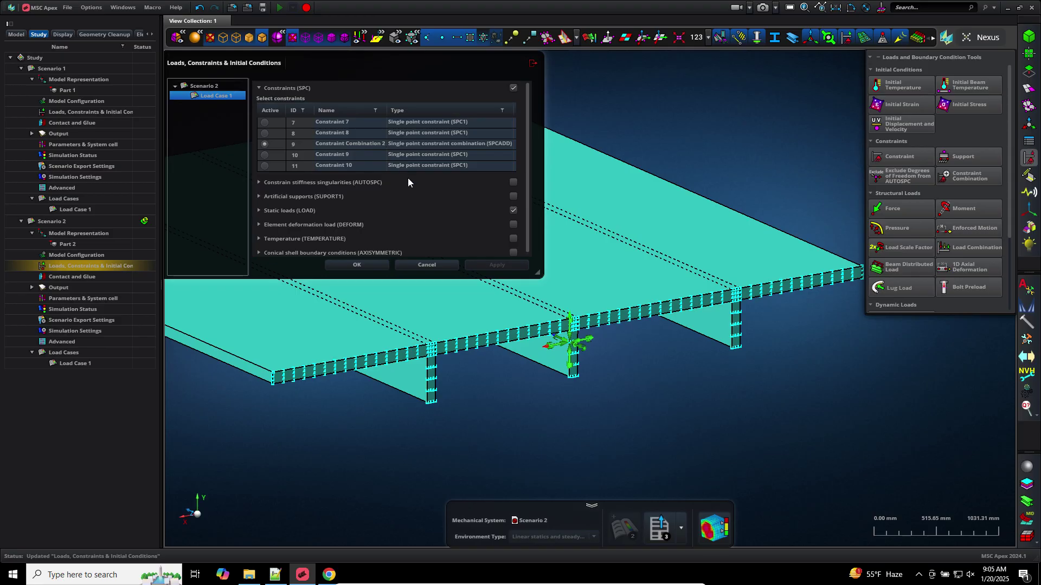
click(408, 266)
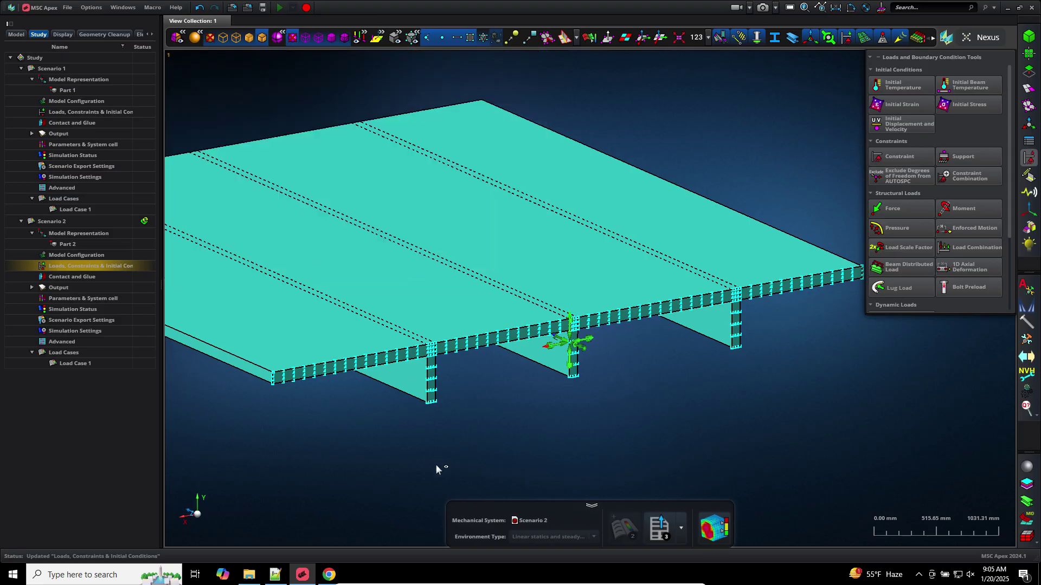
click(652, 533)
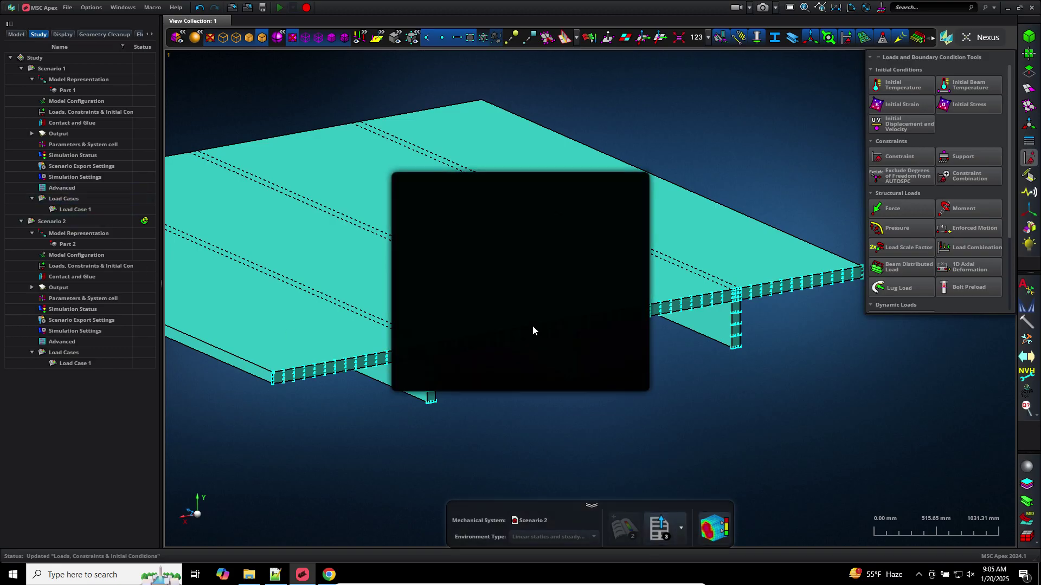
Export Scenario 2's Nastran deck to Downloads as model_f.bdf
click(602, 214)
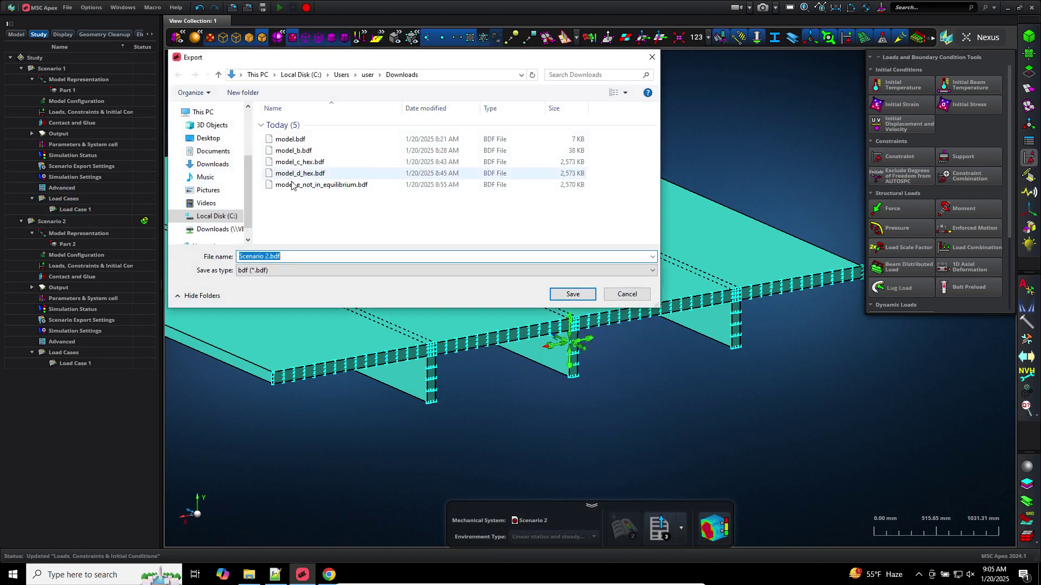
click(298, 185)
click(260, 256)
click(260, 256)
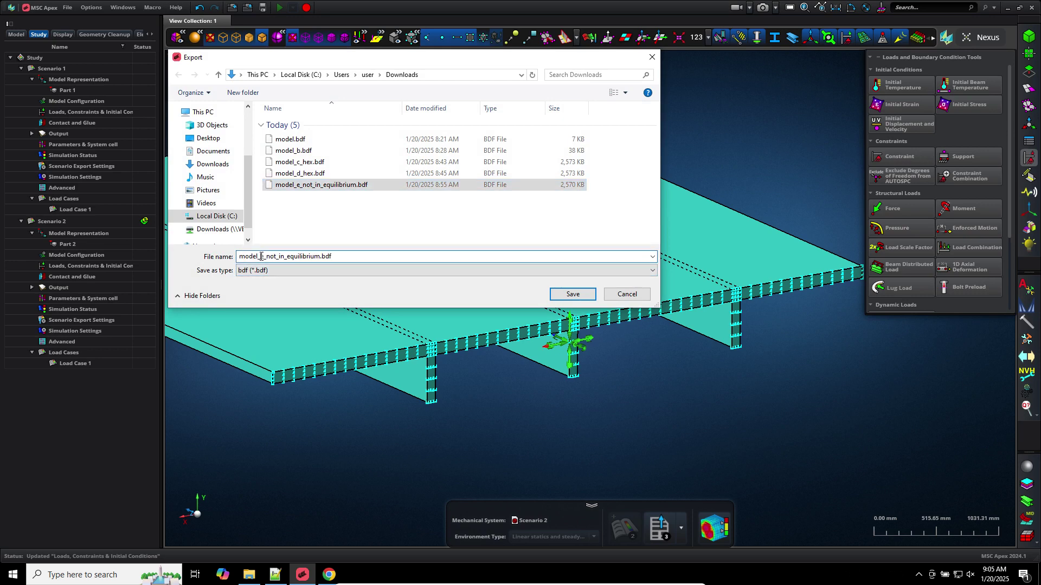
drag(263, 256, 320, 258)
text(f)
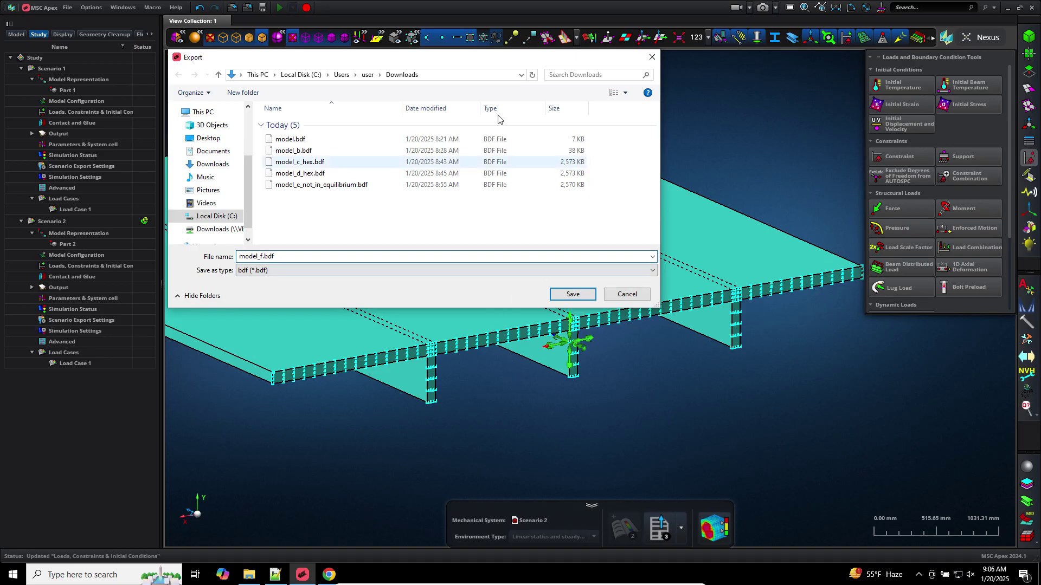
click(574, 295)
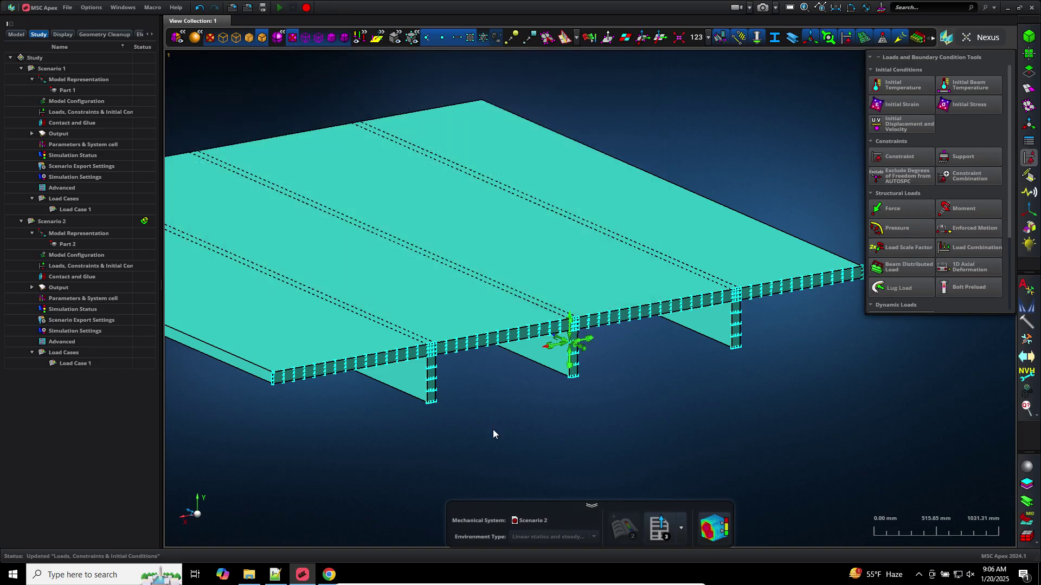
click(476, 375)
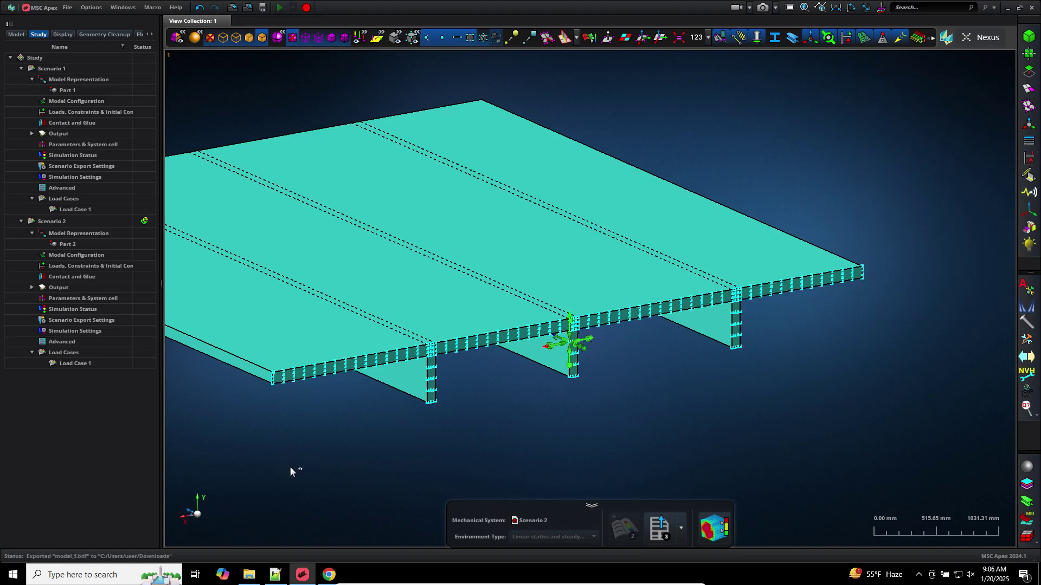
Launch MSC Nastran 2024.1 and run the analysis on model_f.bdf
click(256, 582)
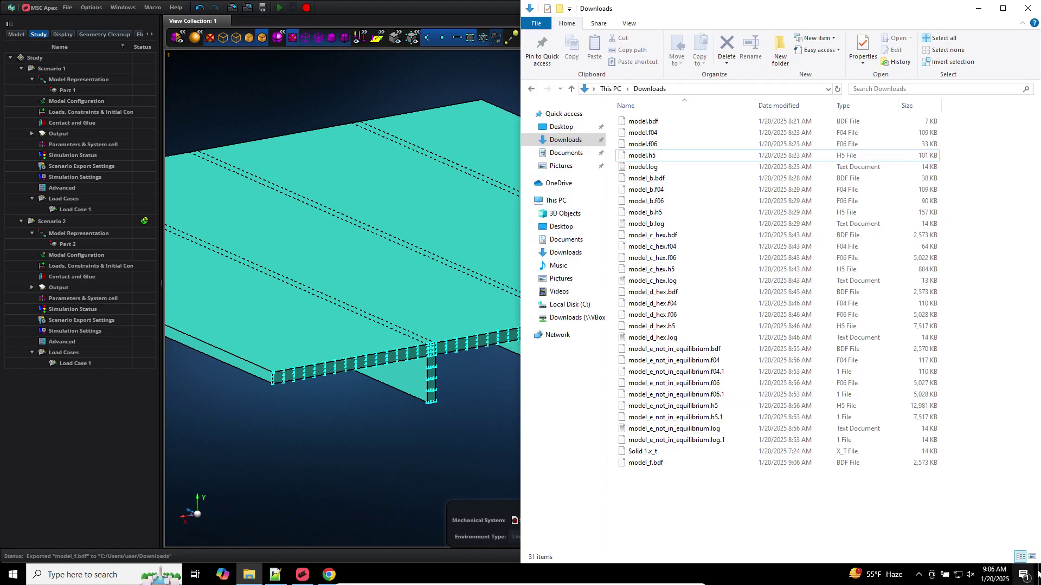
click(1023, 574)
click(1040, 580)
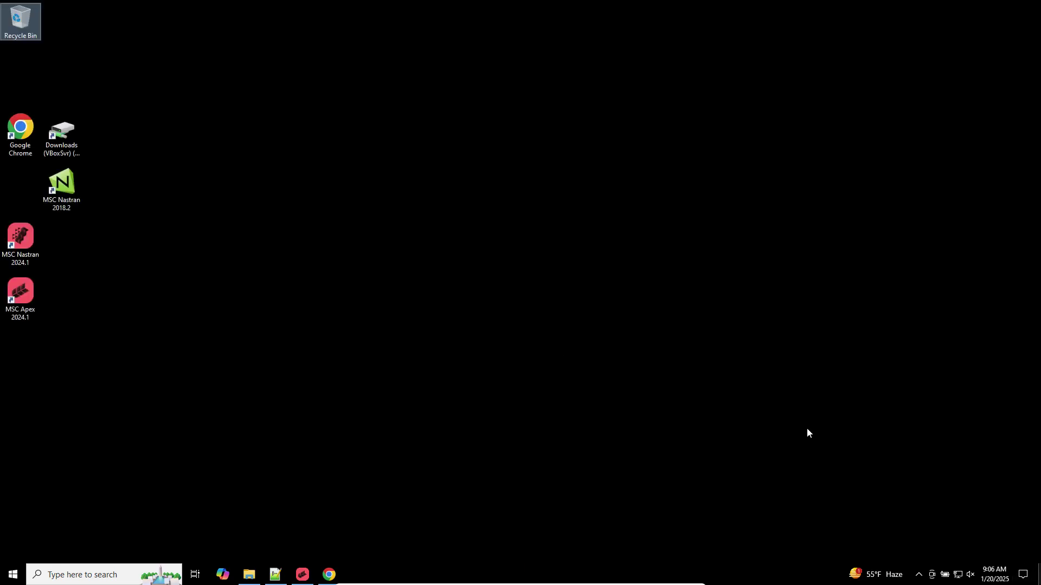
double_click(40, 242)
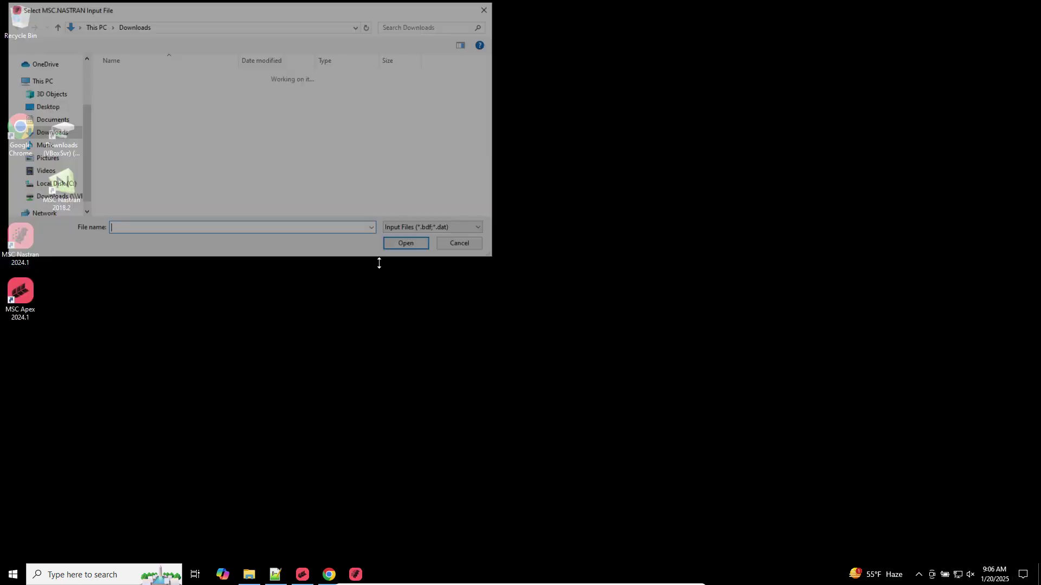
double_click(139, 147)
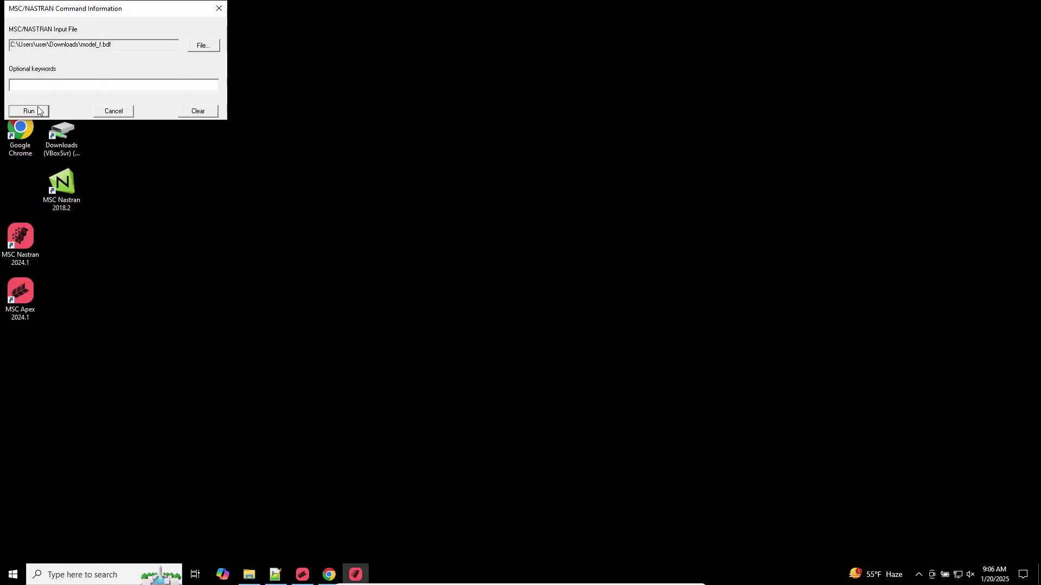
key(Return)
click(275, 575)
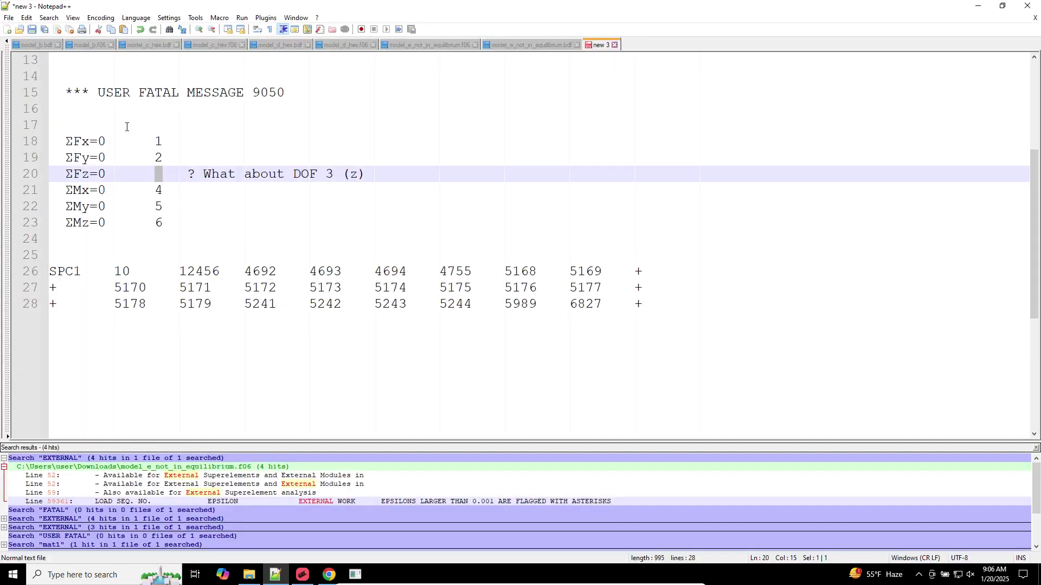
Open model_f.bdf from Downloads in Notepad++ and select its DOF 3 SPC1 card near the end
click(139, 165)
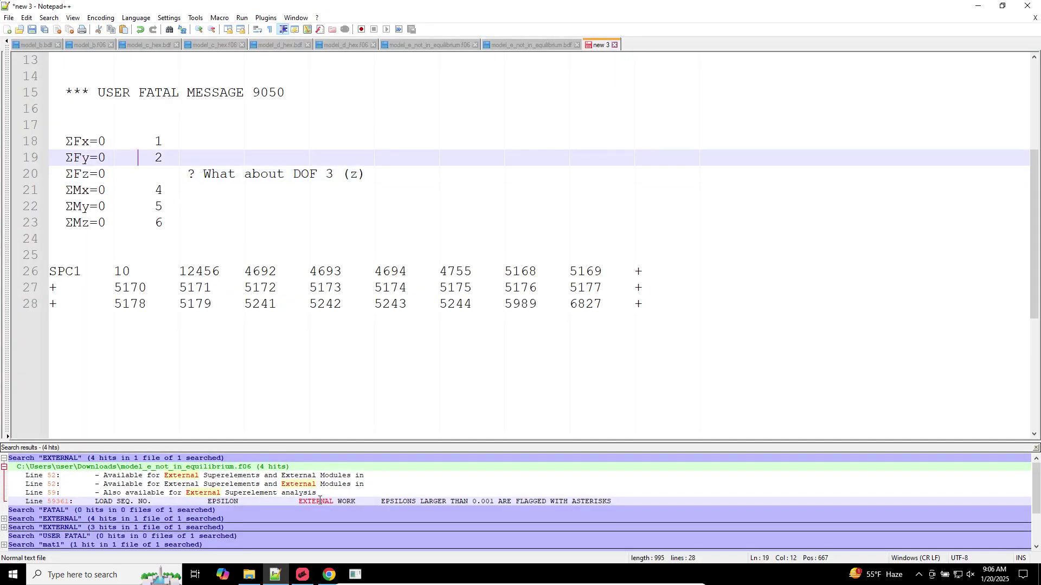
click(248, 574)
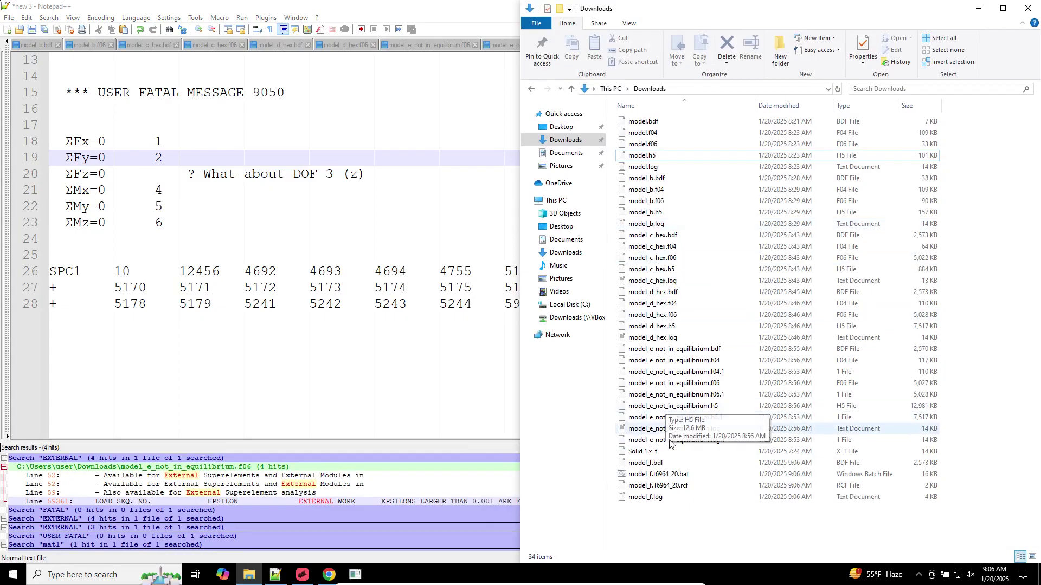
double_click(645, 463)
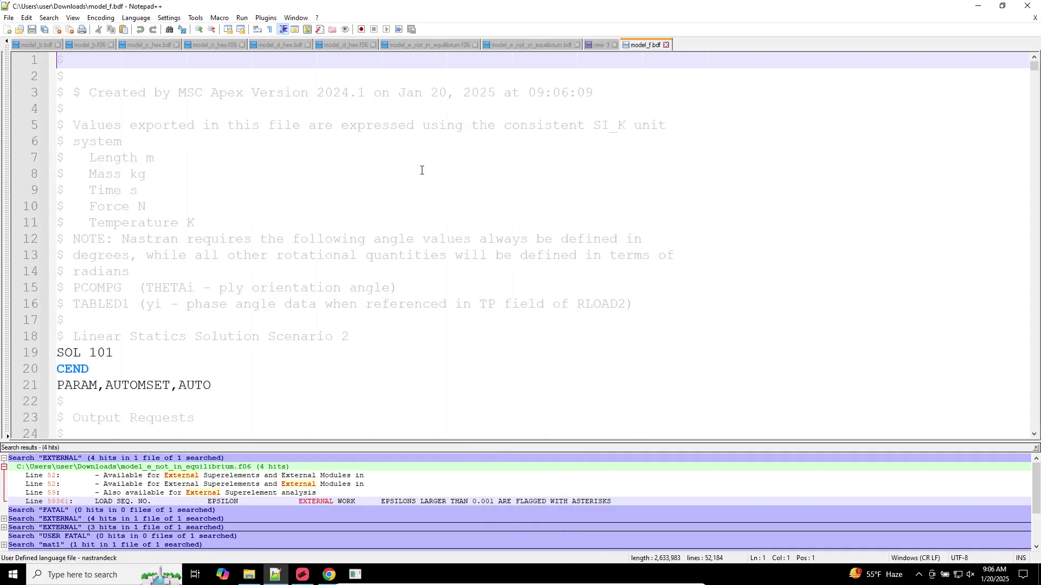
click(421, 170)
scroll(322, 239, down, 6)
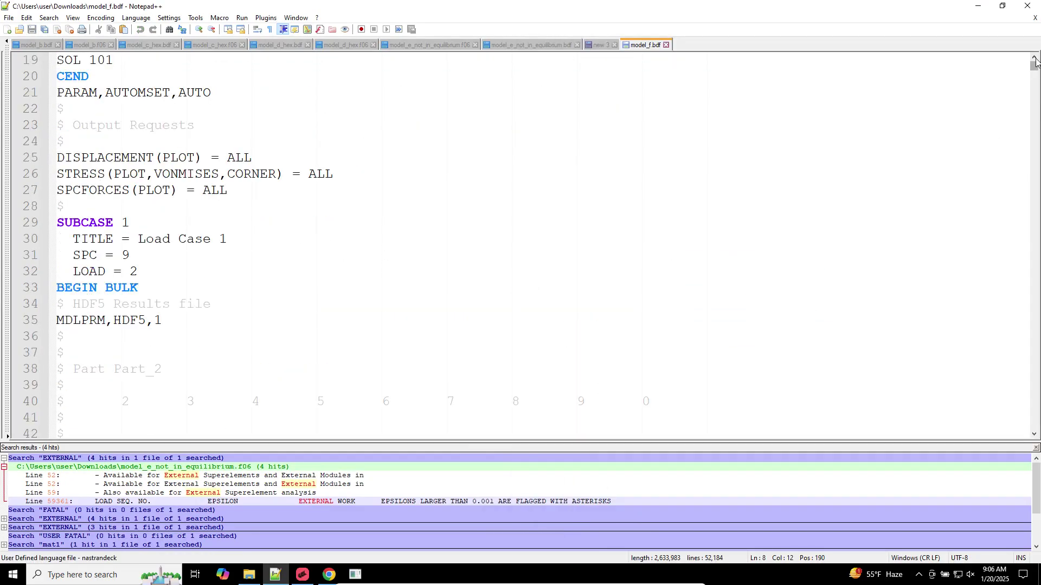
drag(1035, 65, 1022, 443)
scroll(369, 263, up, 15)
scroll(254, 245, up, 5)
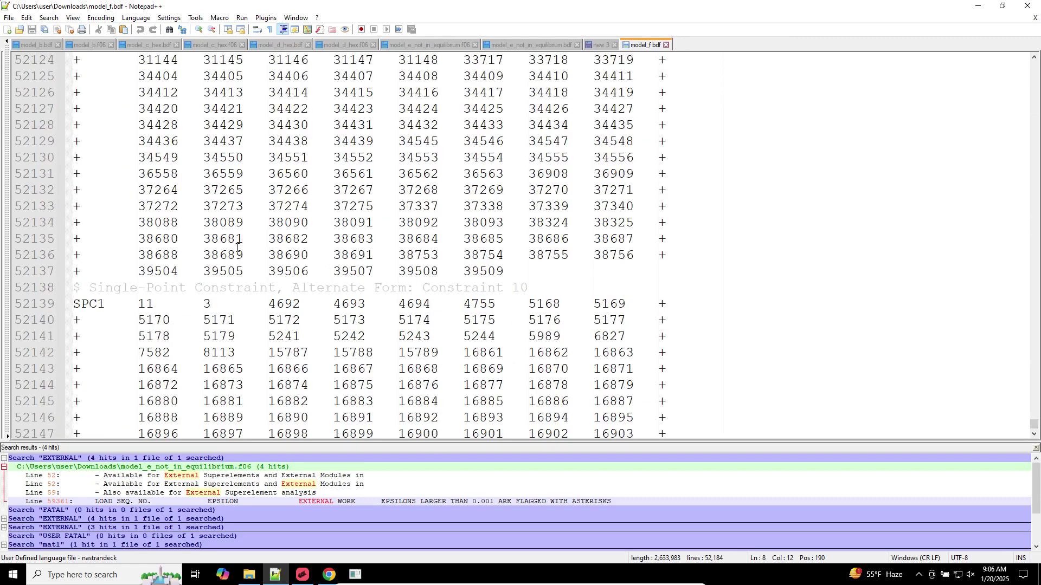
scroll(348, 312, down, 1)
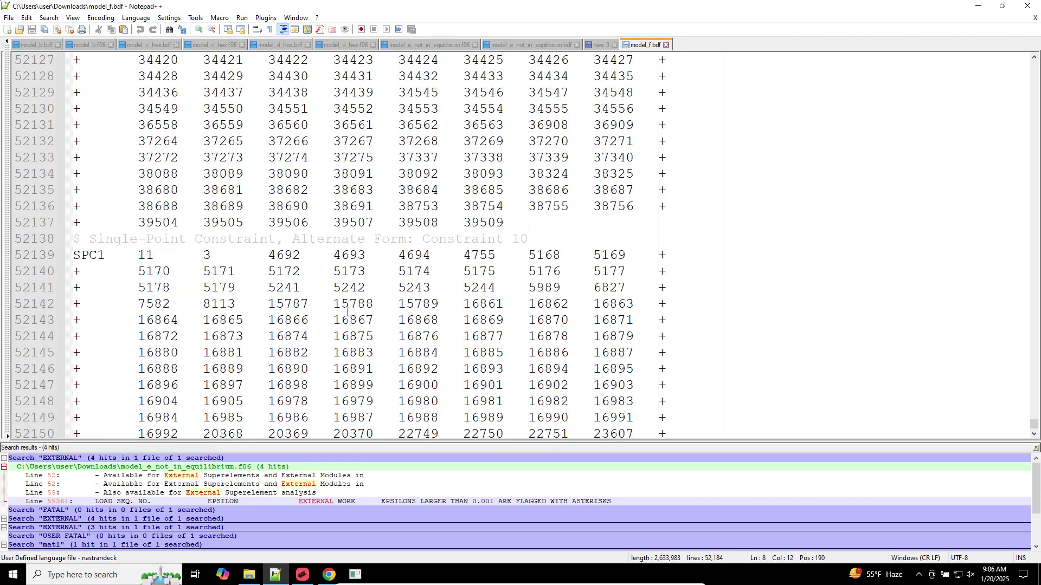
drag(669, 322, 19, 255)
key(ctrl+c)
Paste the DOF 3 SPC1 card at the end of the new 3 notes, below the old card
click(600, 45)
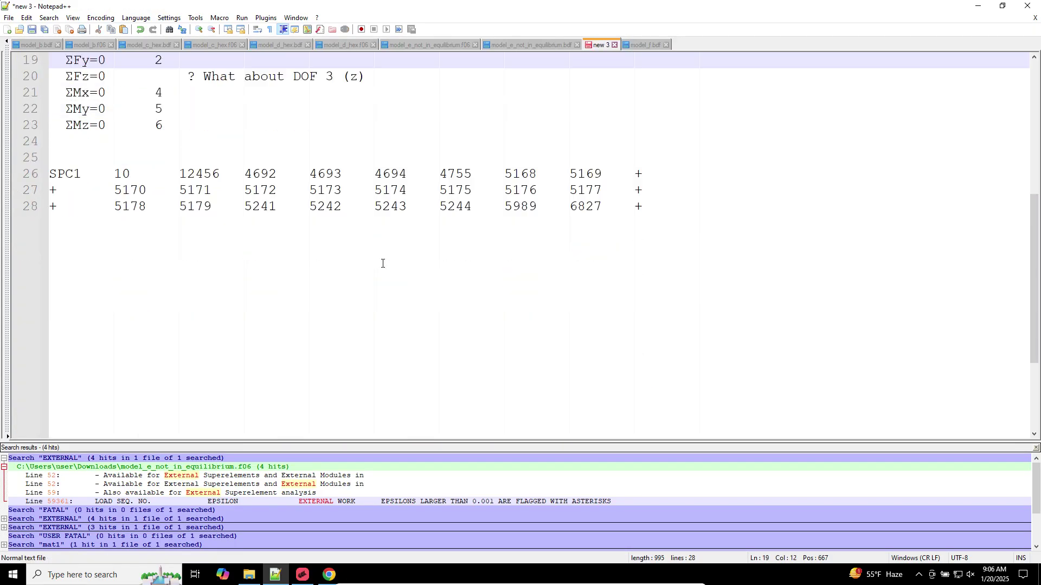
key(ctrl+End)
key(Return)
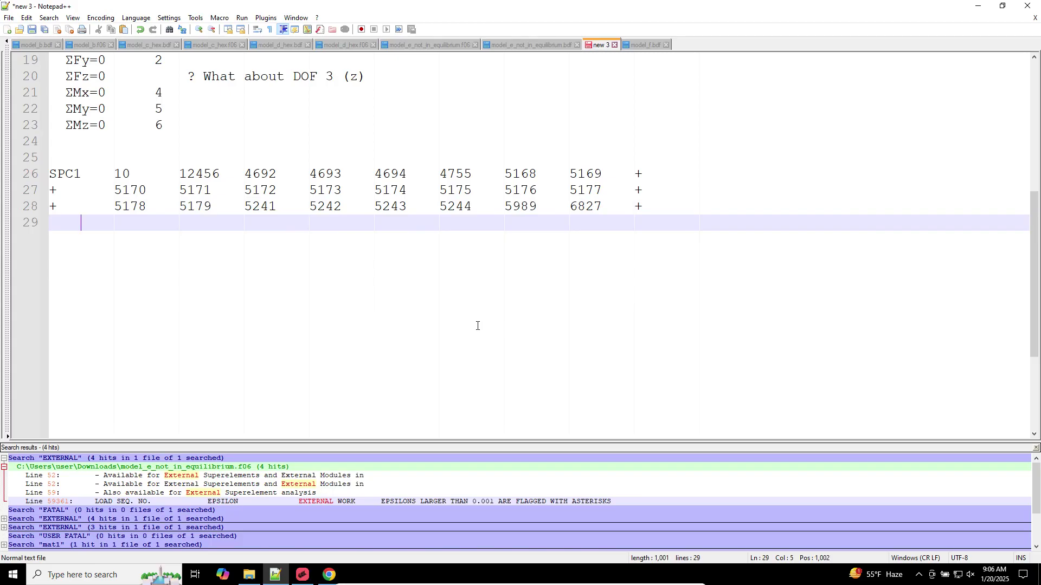
key(Return)
key(Return)
key(BackSpace)
key(BackSpace)
key(BackSpace)
key(BackSpace)
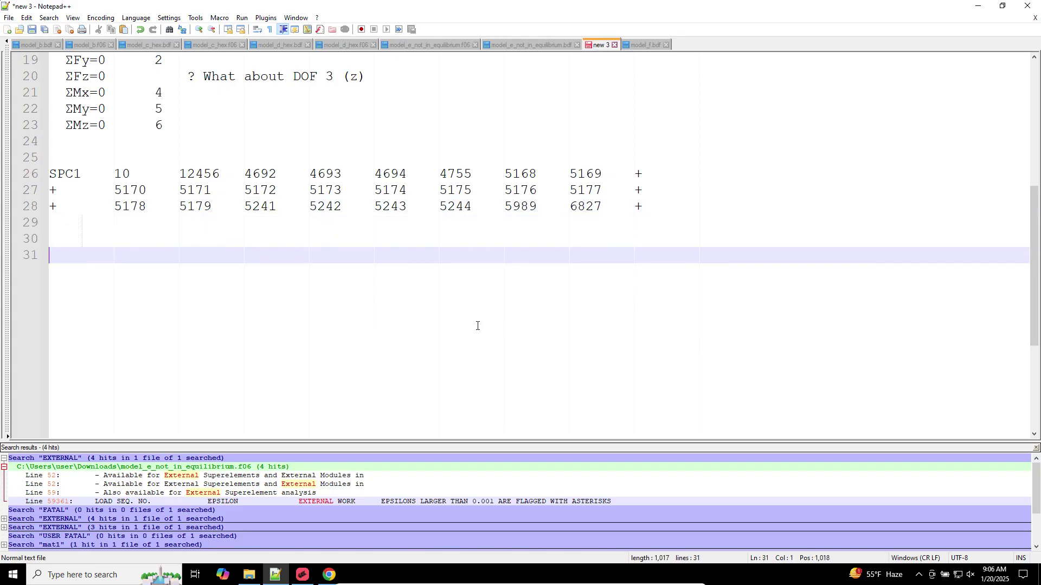
key(ctrl+v)
click(220, 252)
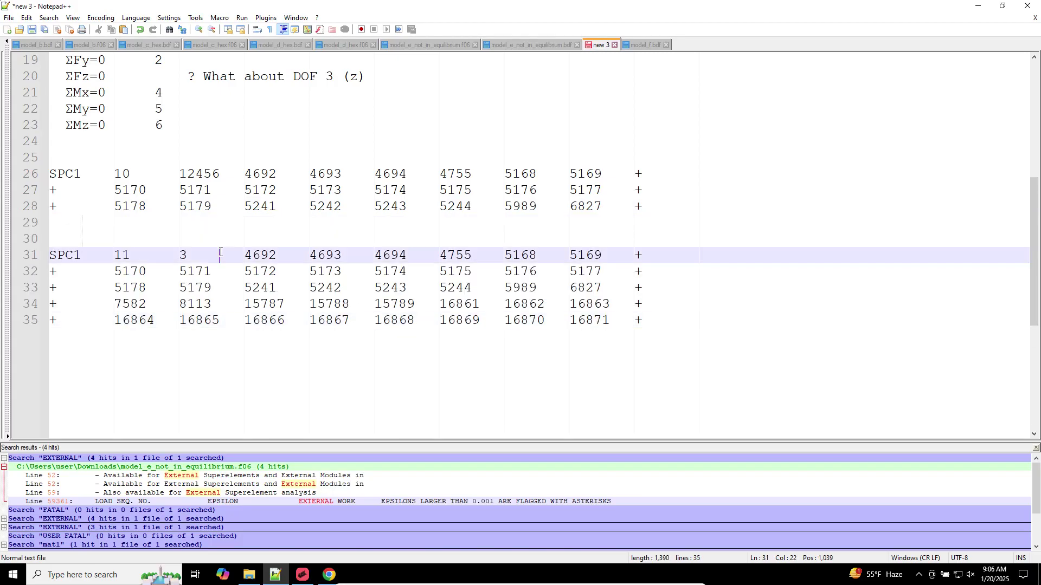
click(182, 254)
drag(186, 255, 236, 263)
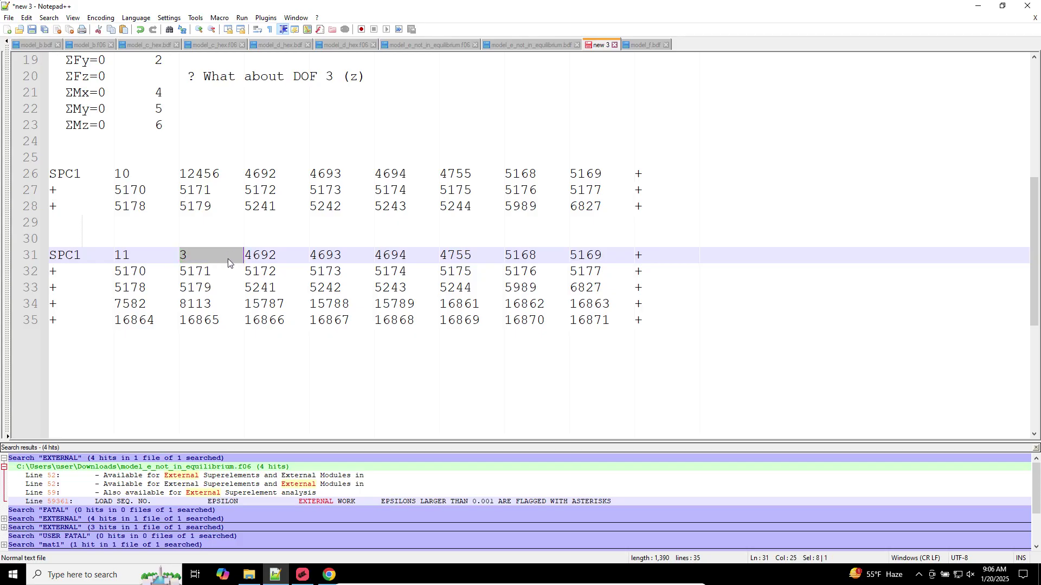
Number ΣFz=0 as 3, delete its DOF 3 question, and select the six equilibrium equations
scroll(184, 260, up, 2)
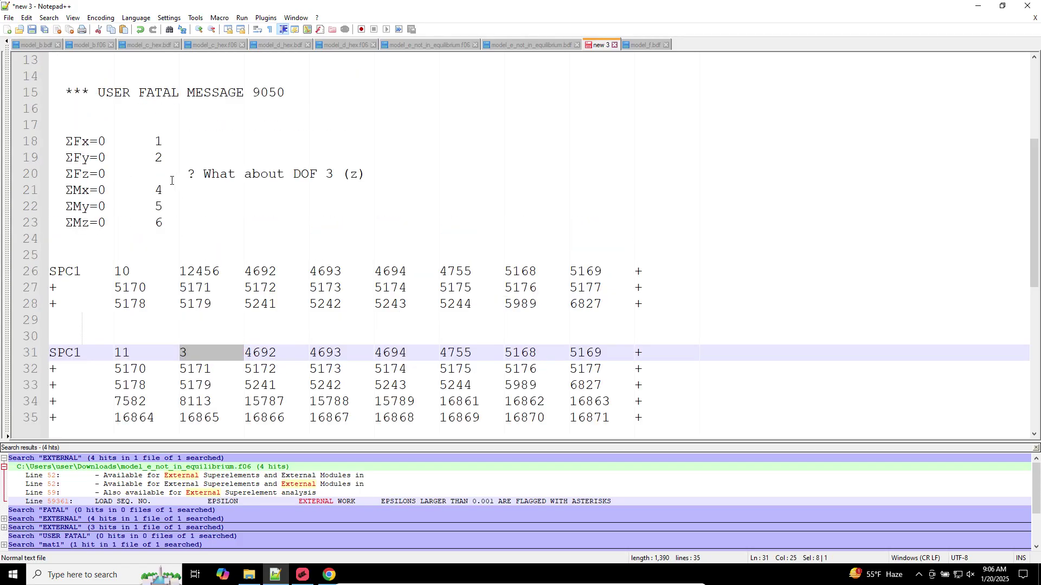
drag(157, 173, 165, 172)
text(3)
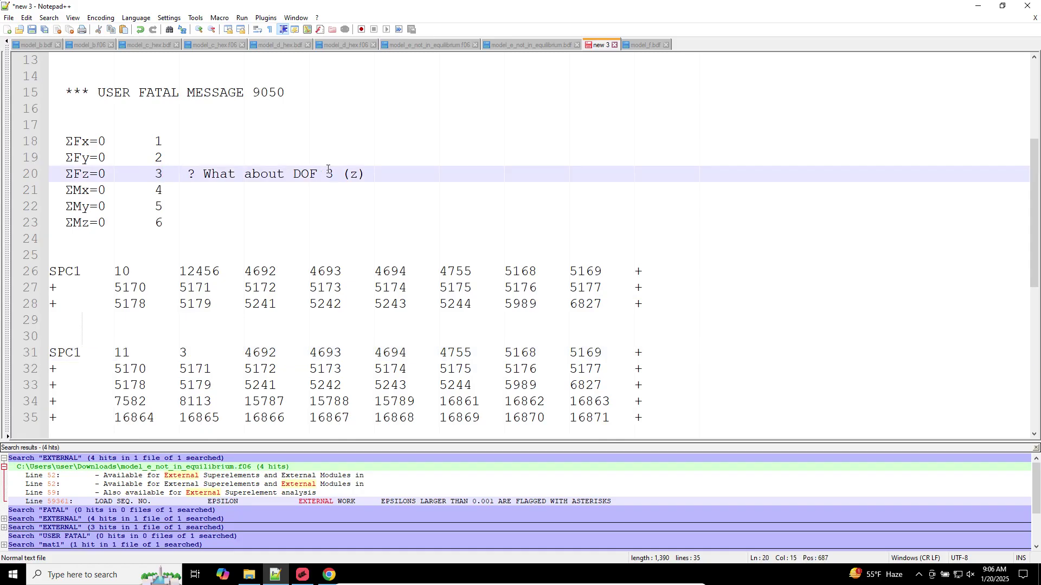
drag(394, 177, 161, 178)
key(Delete)
alt+drag(62, 138, 168, 227)
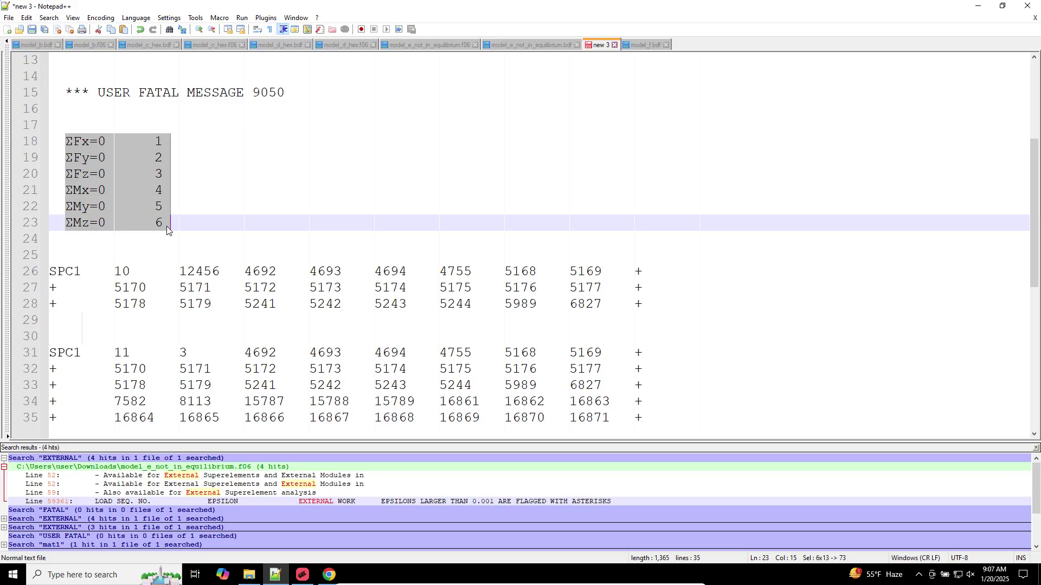
Column-select equilibrium lines 18–23 (ΣFx=0 through ΣMz=0) in the note, then switch to MSC Apex
click(162, 222)
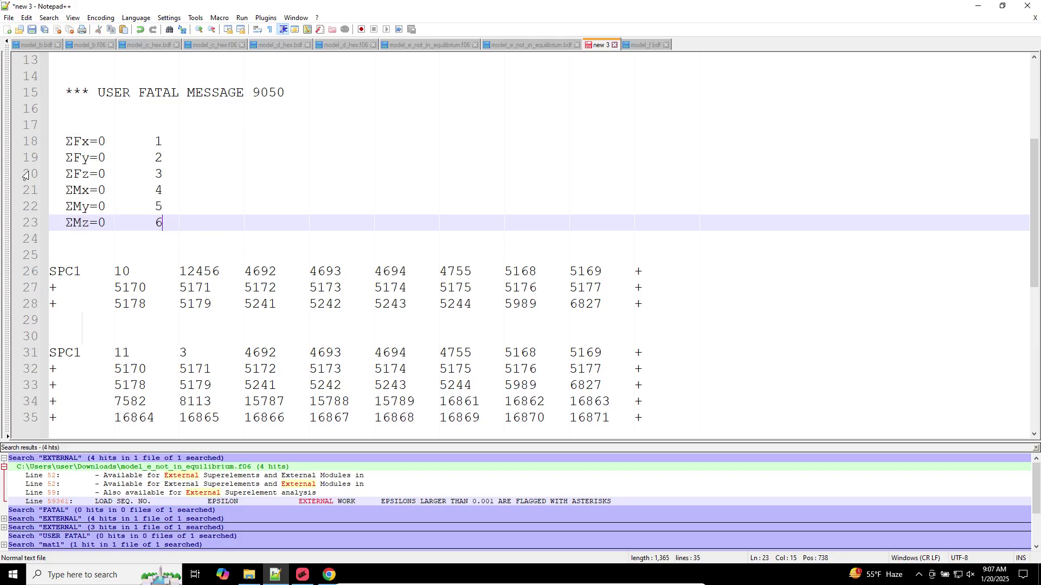
click(64, 142)
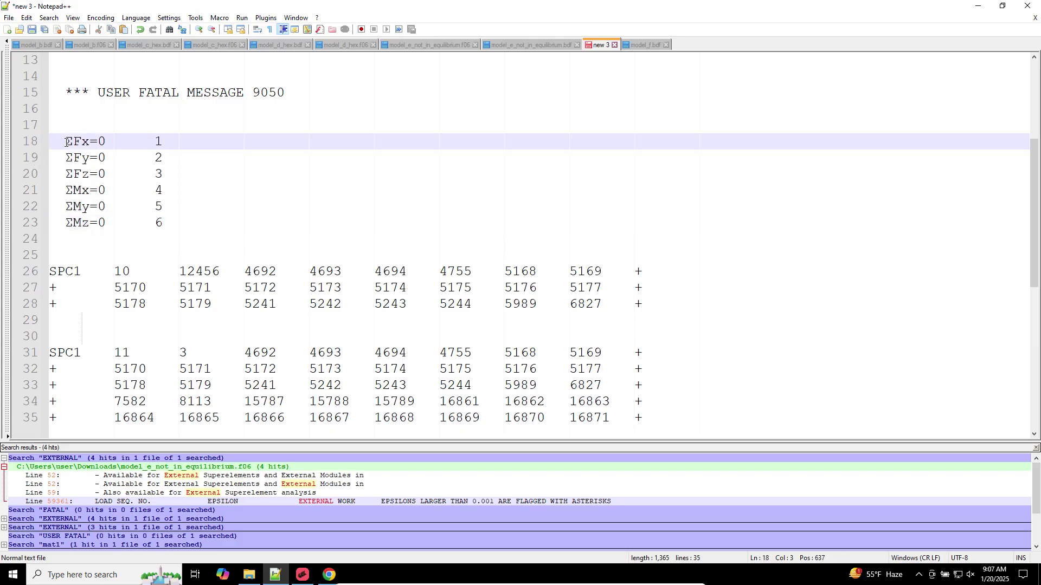
alt+drag(66, 142, 174, 223)
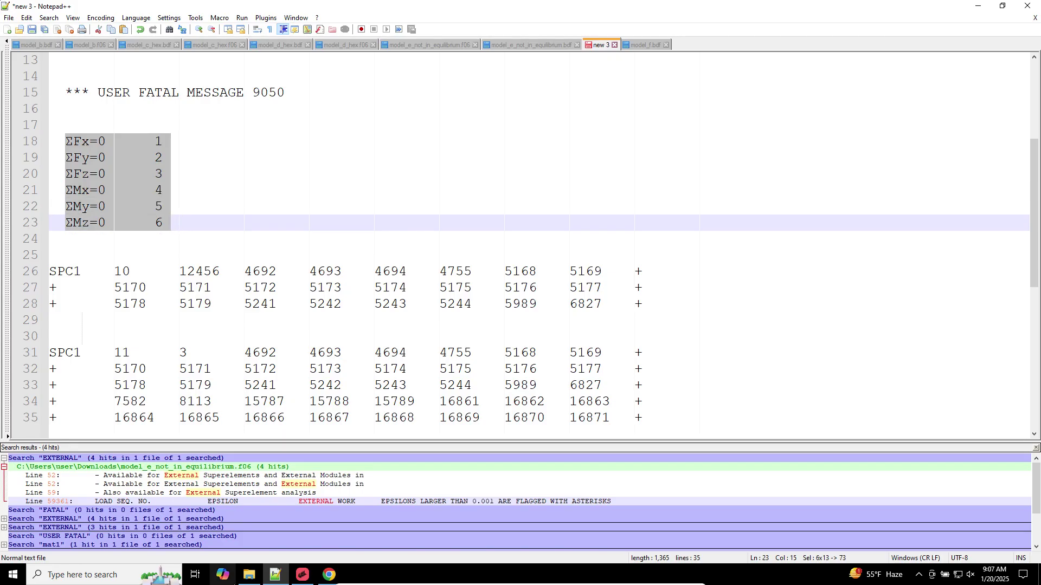
click(301, 576)
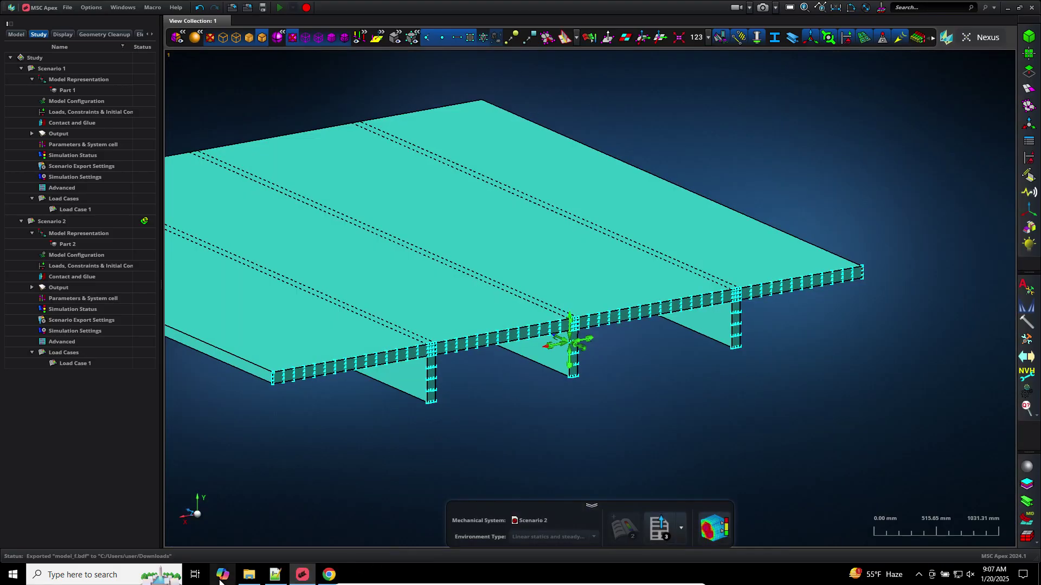
Open model_f.f06 from Downloads in Notepad++ and confirm it contains no FATAL messages
click(249, 574)
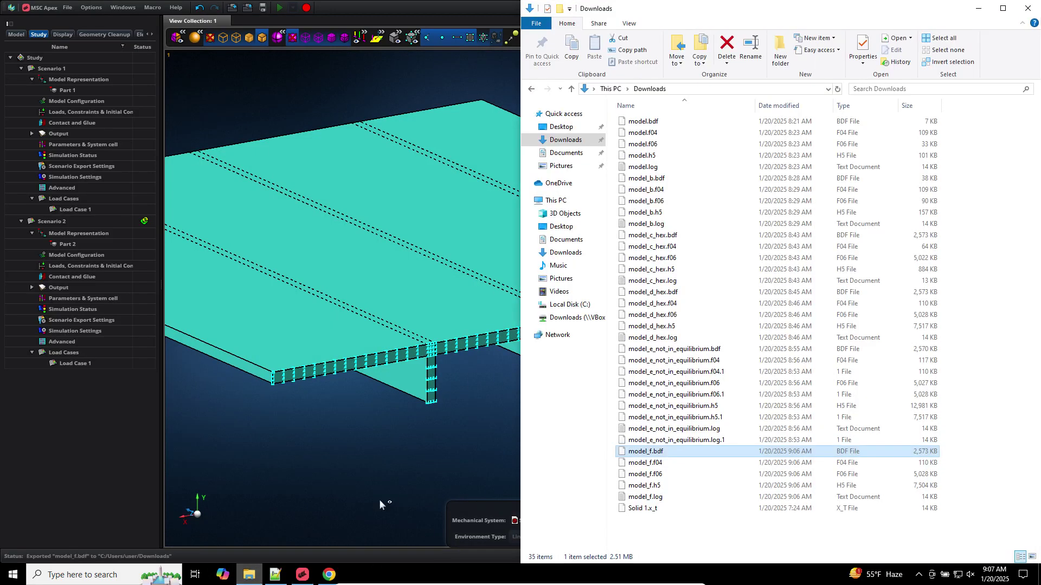
click(653, 477)
right_click(654, 479)
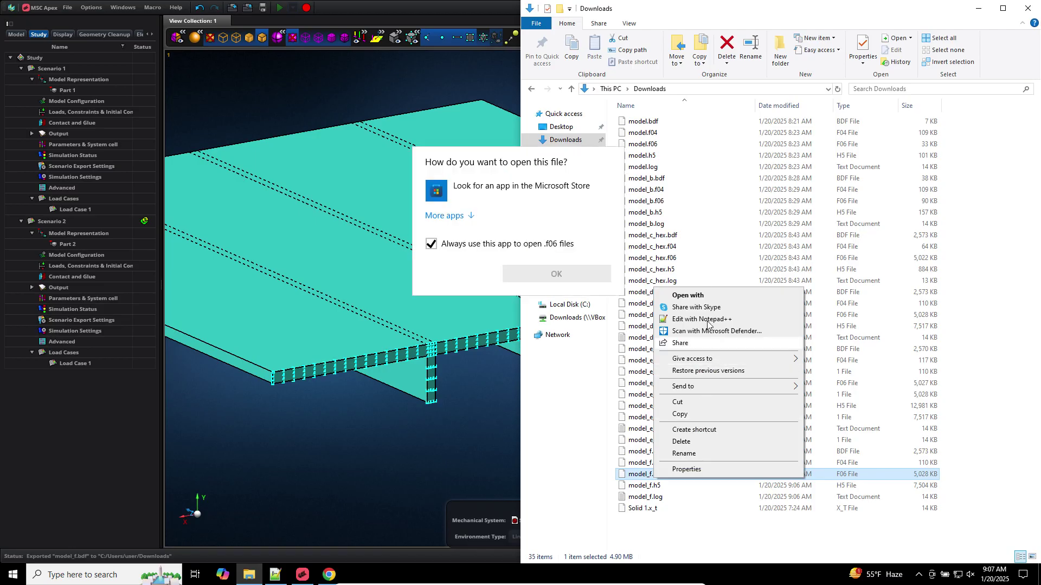
click(707, 320)
click(600, 91)
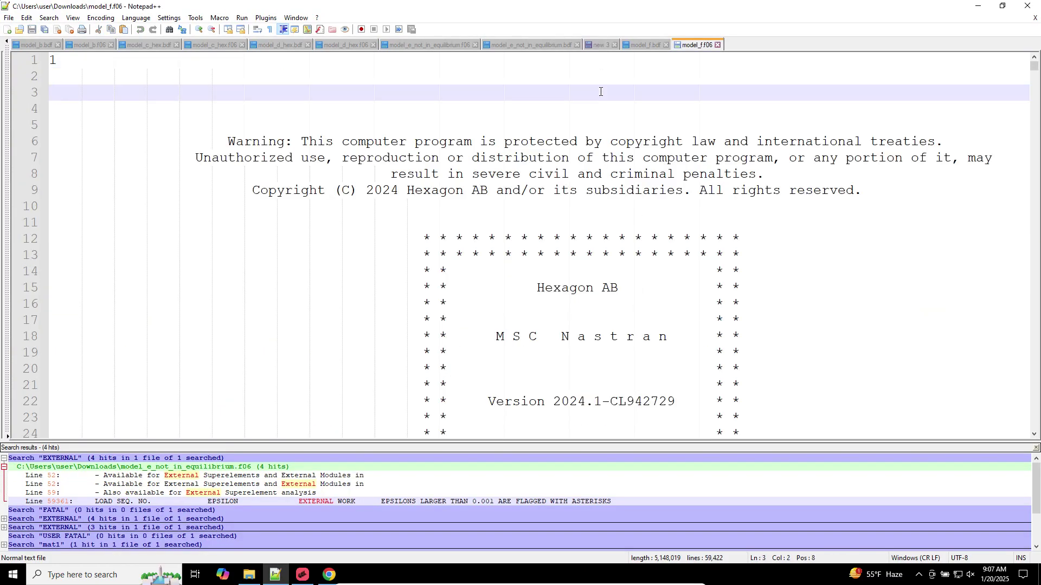
key(ctrl+f)
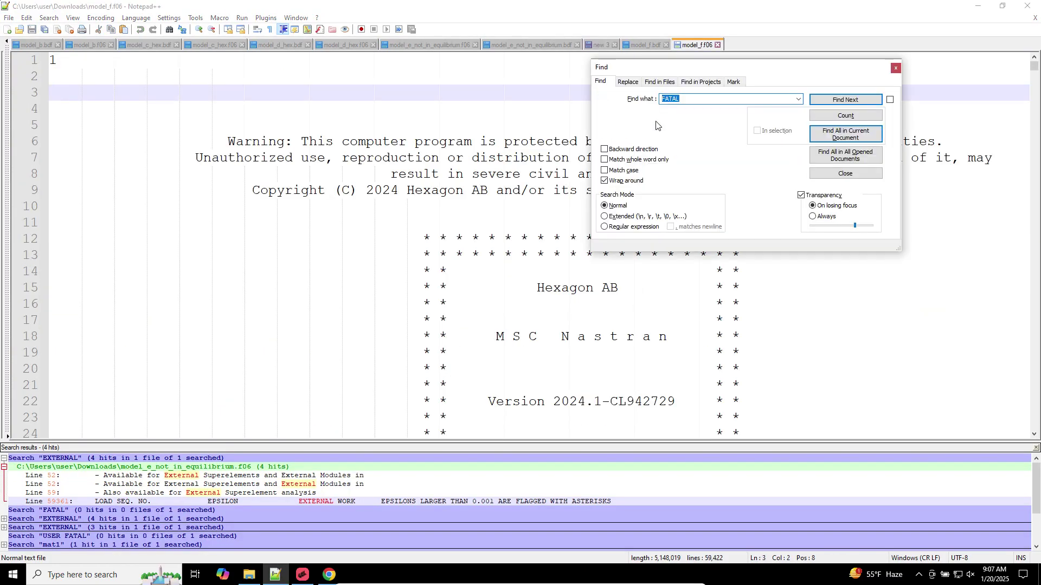
click(819, 135)
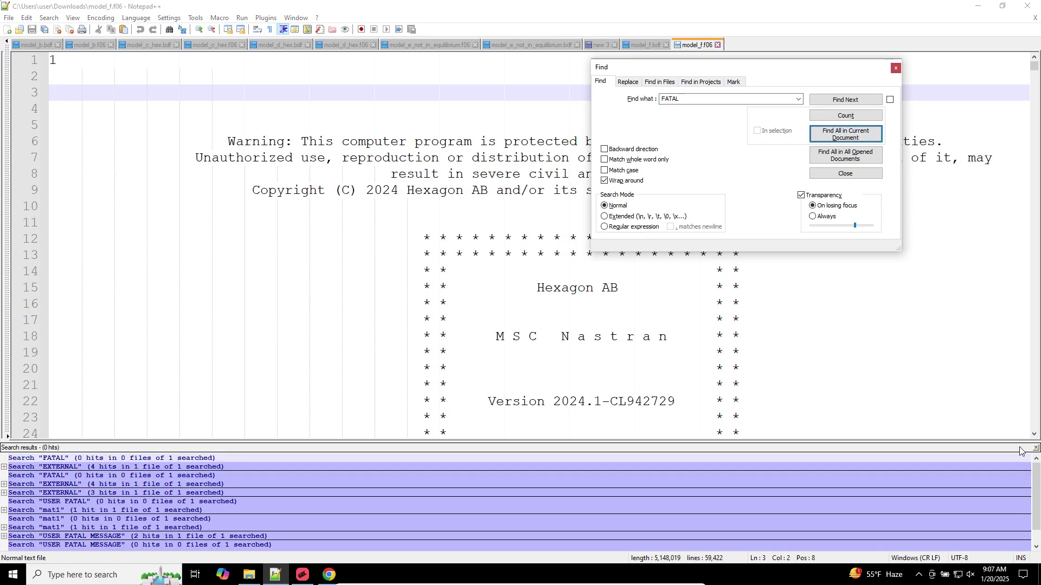
key(Escape)
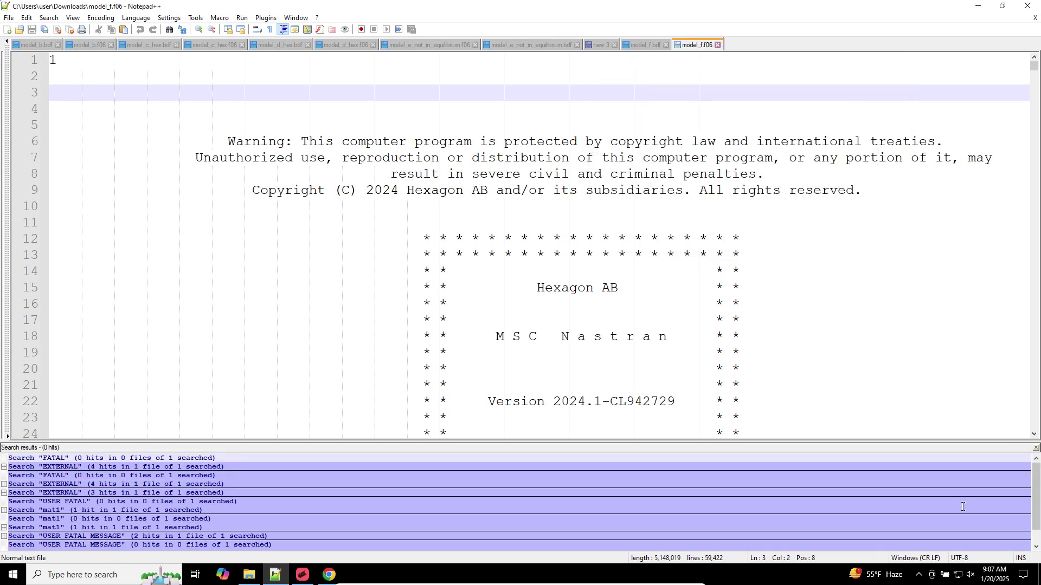
Find the EXTERNAL WORK check at line 59361 (4.2878289E+04) and its epsilon line, then return to Apex
scroll(275, 419, down, 2)
scroll(274, 419, down, 4)
scroll(382, 187, up, 6)
key(ctrl+f)
text(EXTERNAL)
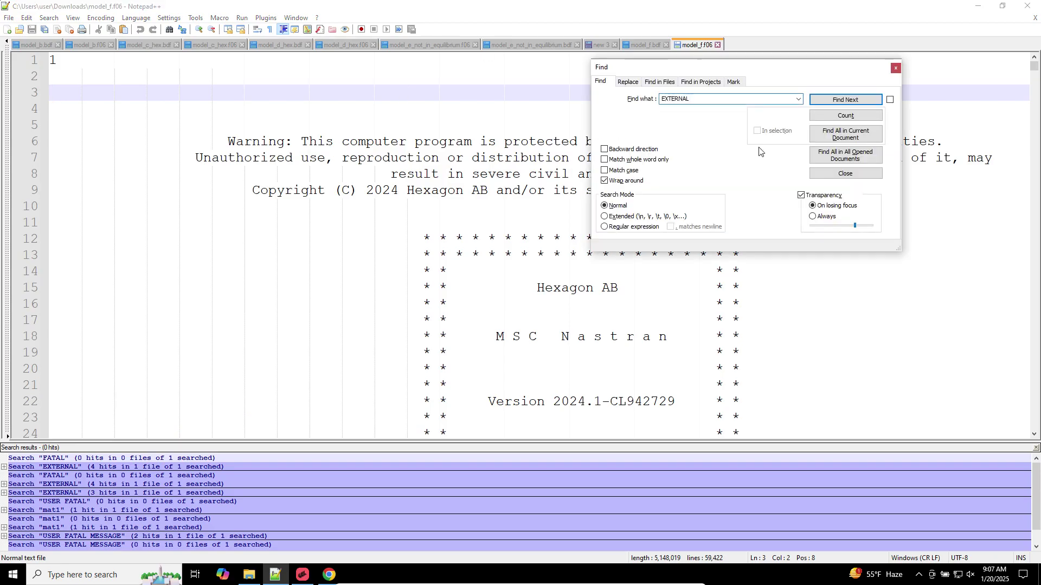
click(829, 140)
double_click(343, 502)
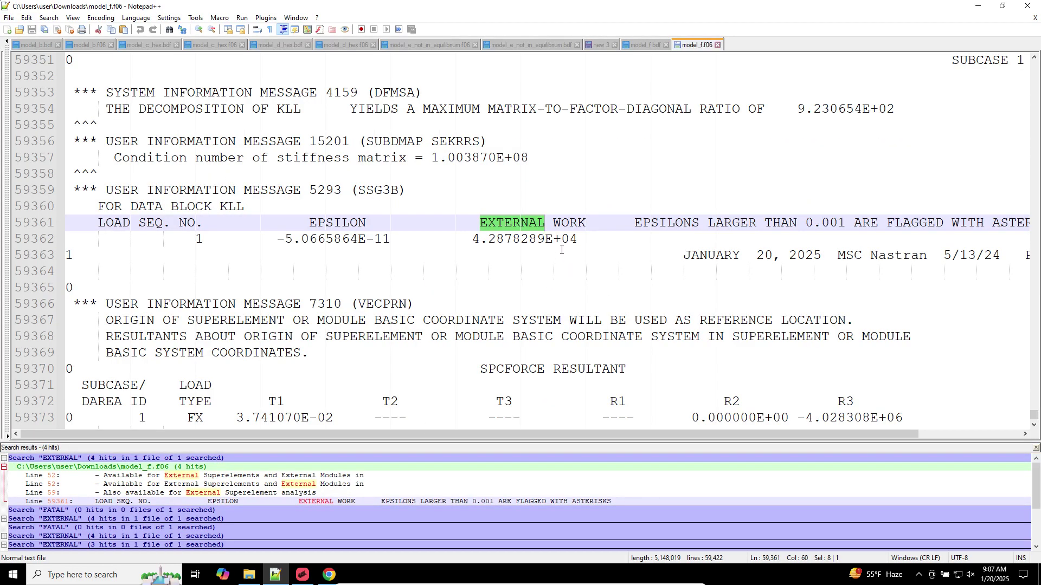
drag(584, 240, 38, 243)
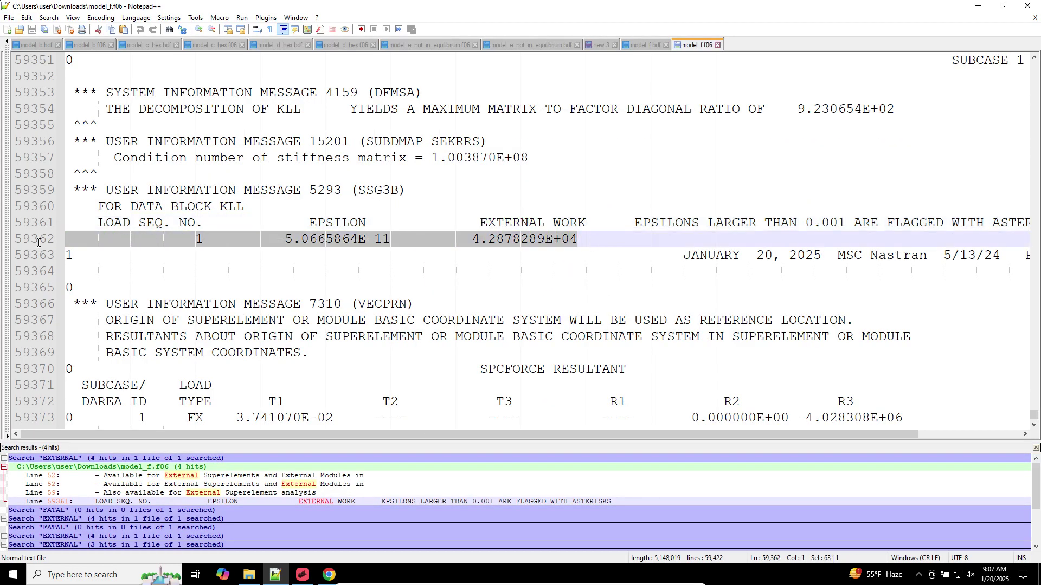
click(529, 240)
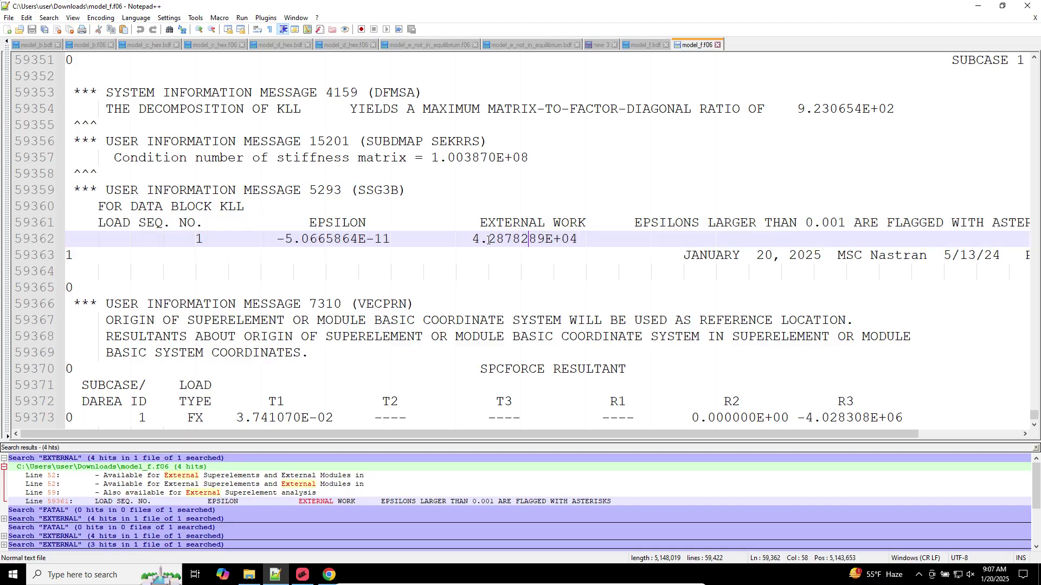
click(302, 574)
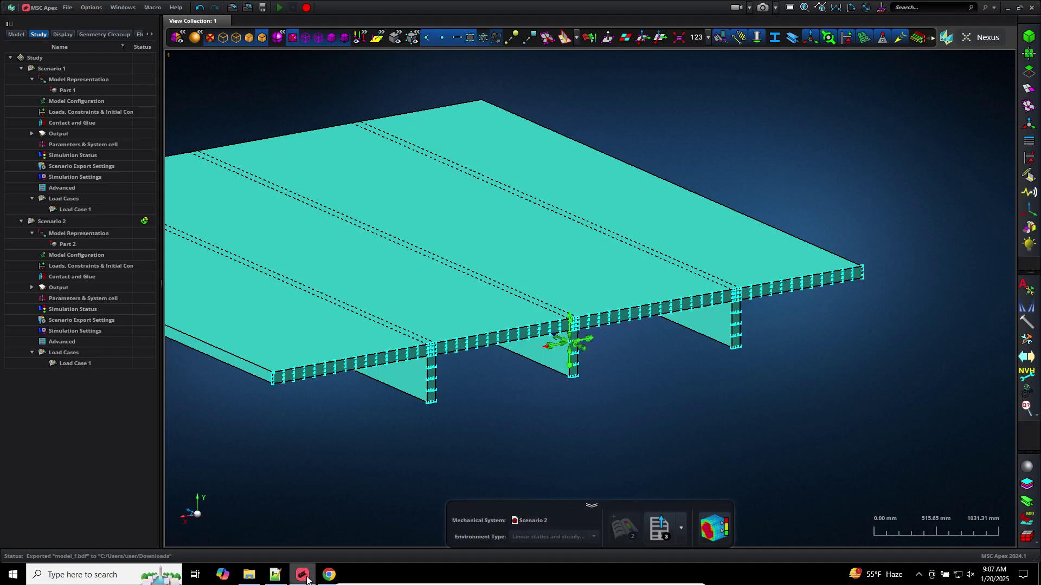
Attach model_f.h5 to Scenario 2, replacing the existing results, and open them in post-processing
right_click(66, 226)
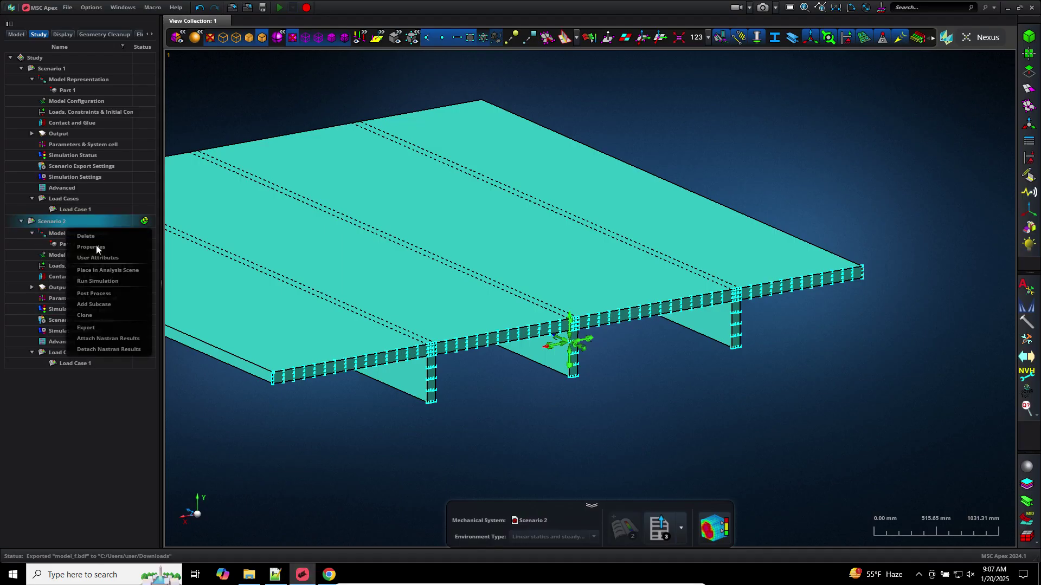
click(119, 338)
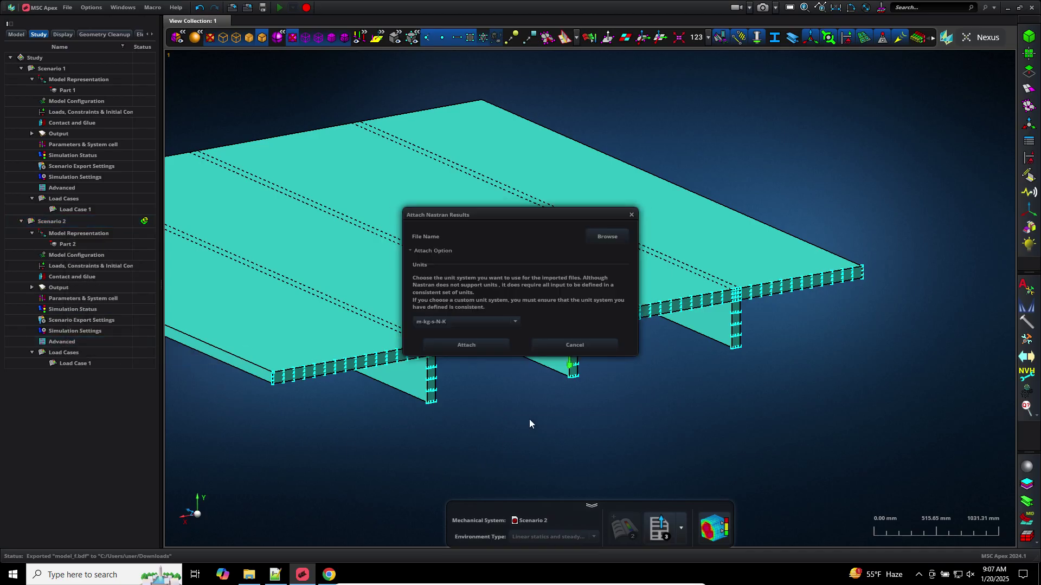
click(602, 237)
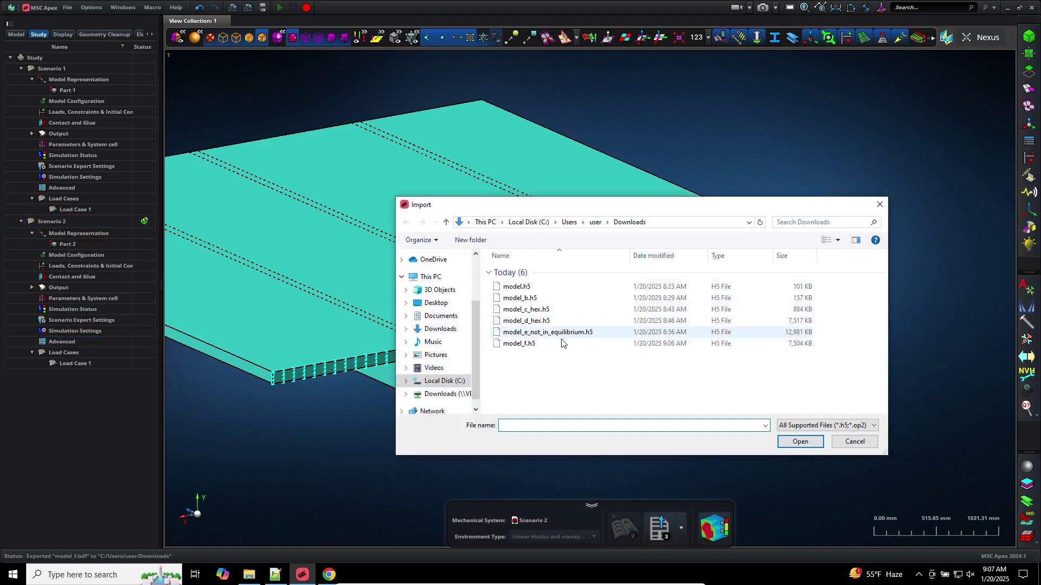
double_click(538, 345)
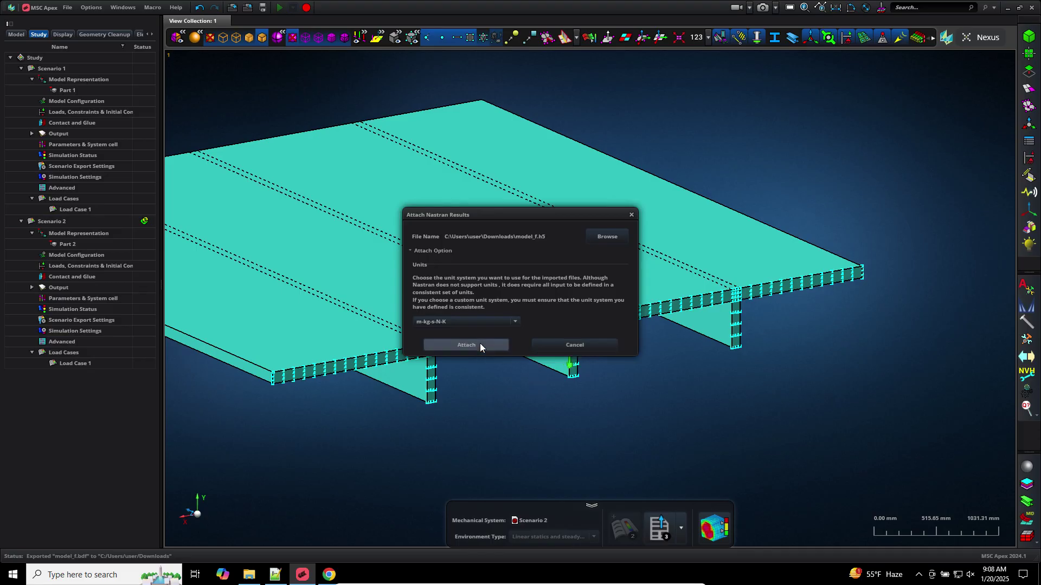
click(479, 344)
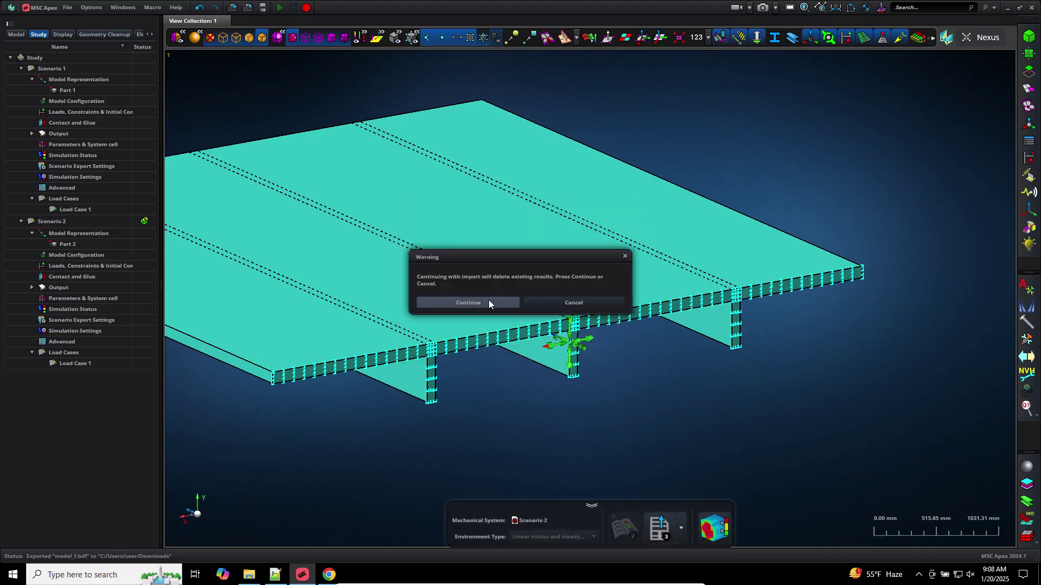
click(488, 303)
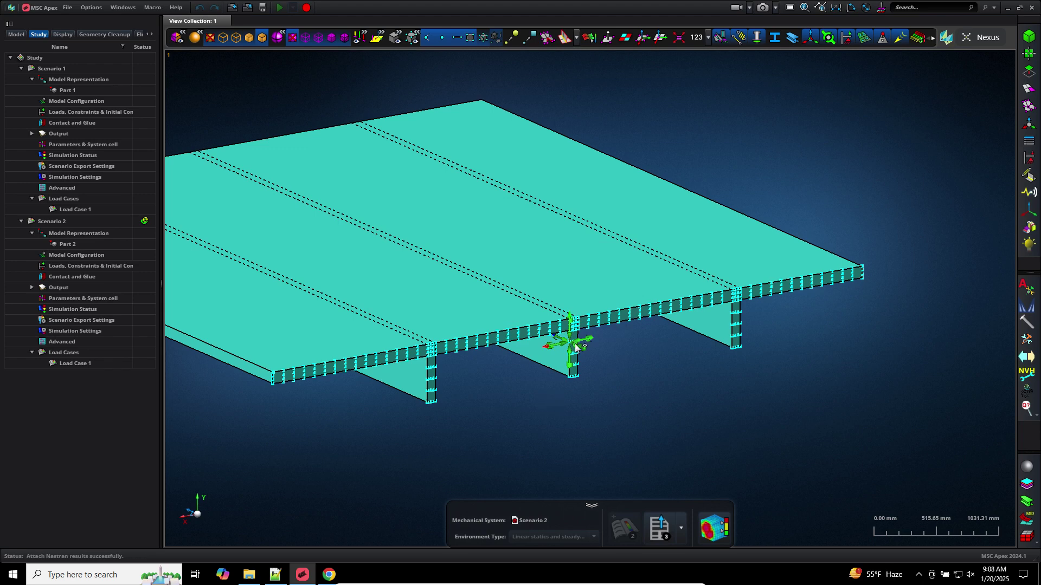
click(715, 527)
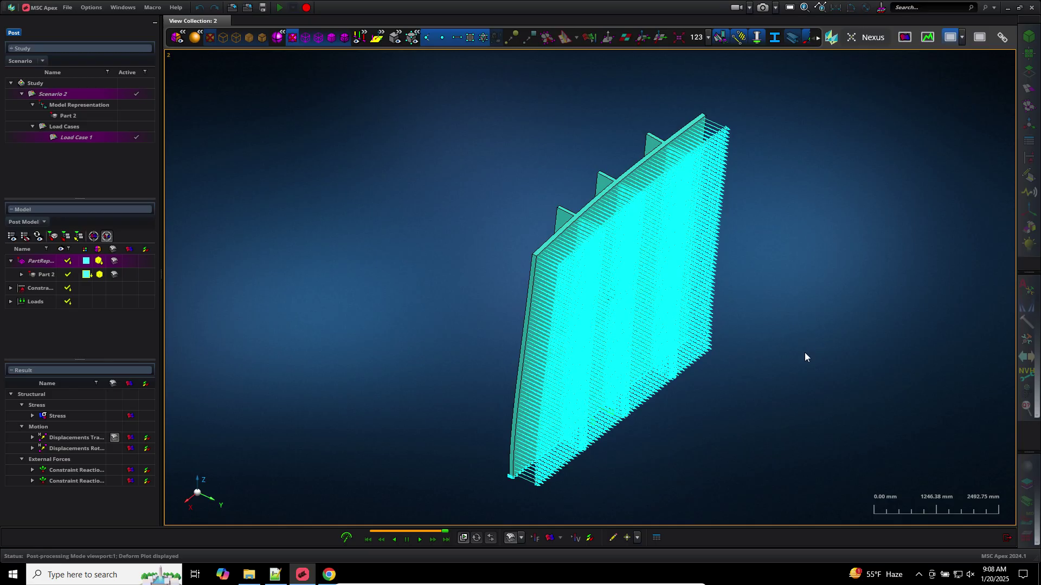
Fit the model in view and hide the constraint and load symbols
scroll(775, 356, down, 3)
middle_drag(775, 356, 928, 350)
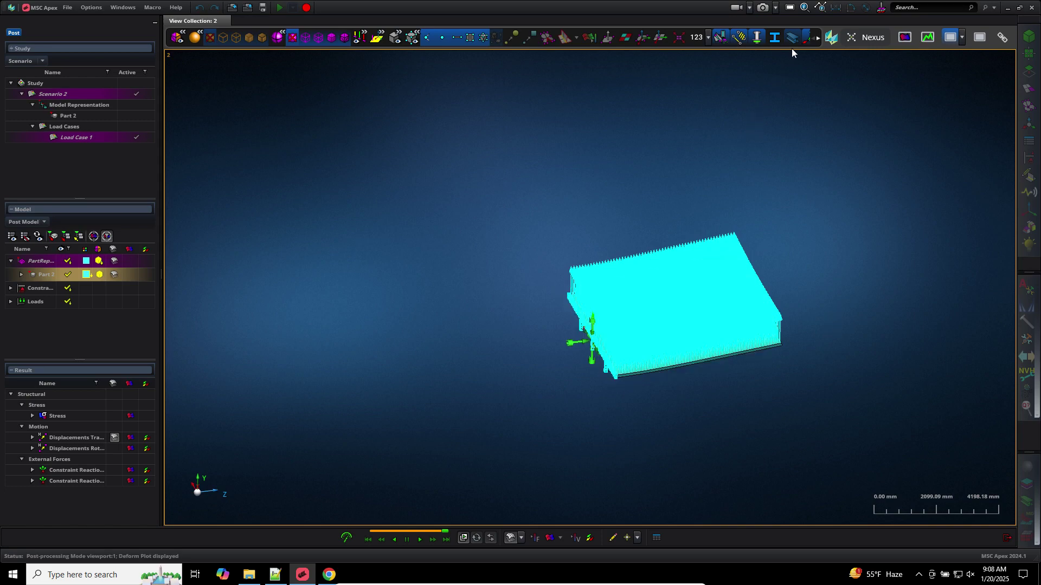
click(790, 8)
click(818, 36)
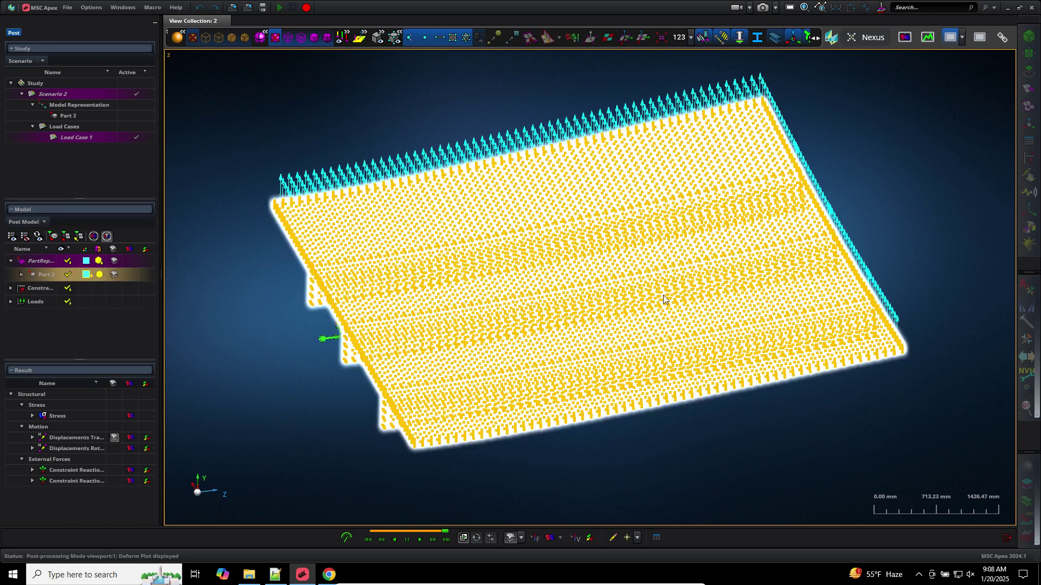
click(818, 37)
click(818, 37)
click(818, 37)
click(818, 36)
click(818, 37)
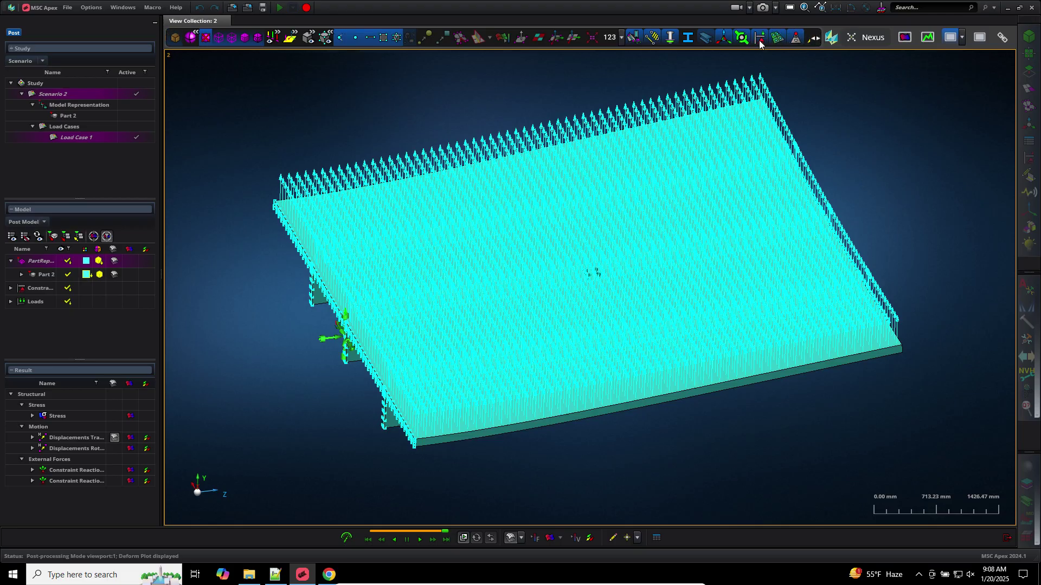
click(758, 39)
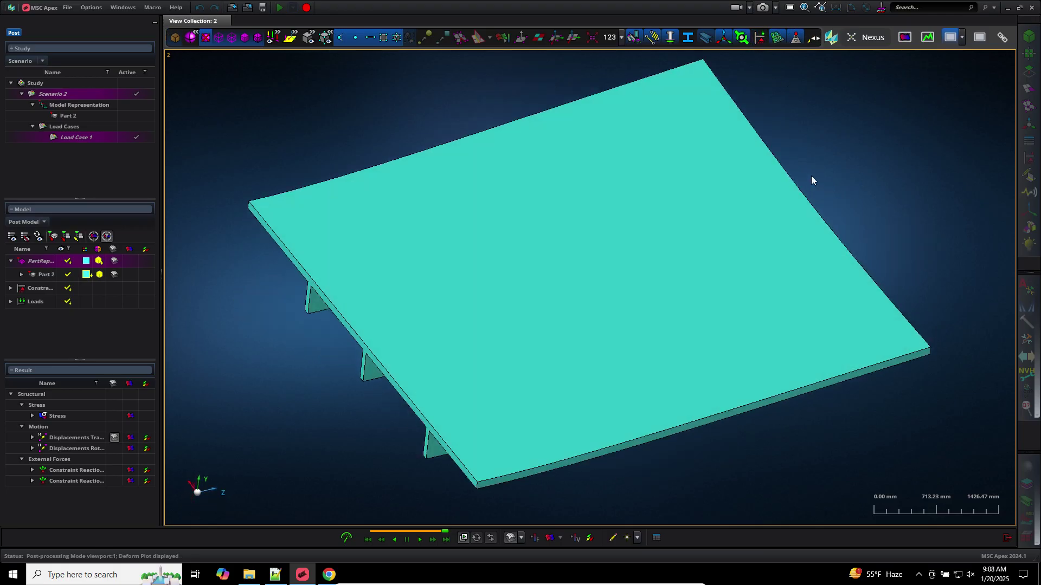
Show the Von Mises stress fringe and label hotspots at 7.04E+5 and 6.27E+5 MPa
middle_drag(808, 160, 807, 166)
scroll(808, 166, up, 3)
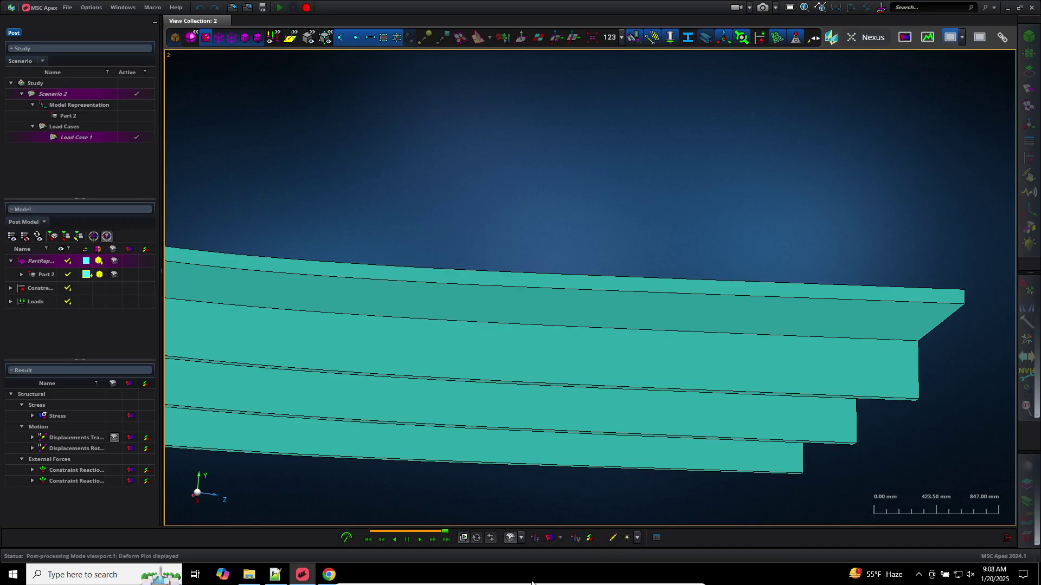
click(550, 536)
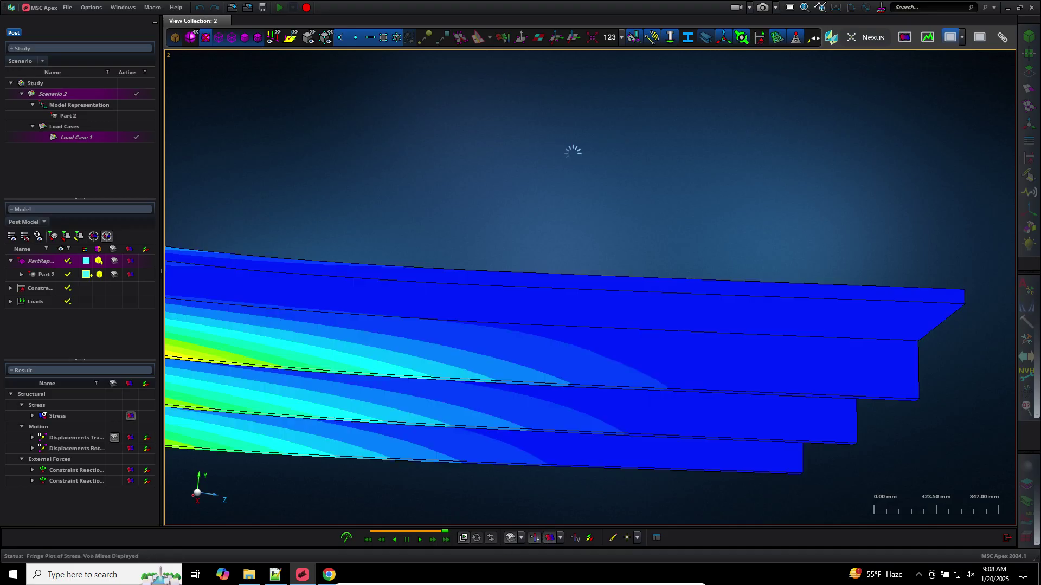
scroll(574, 155, up, 1)
key(f)
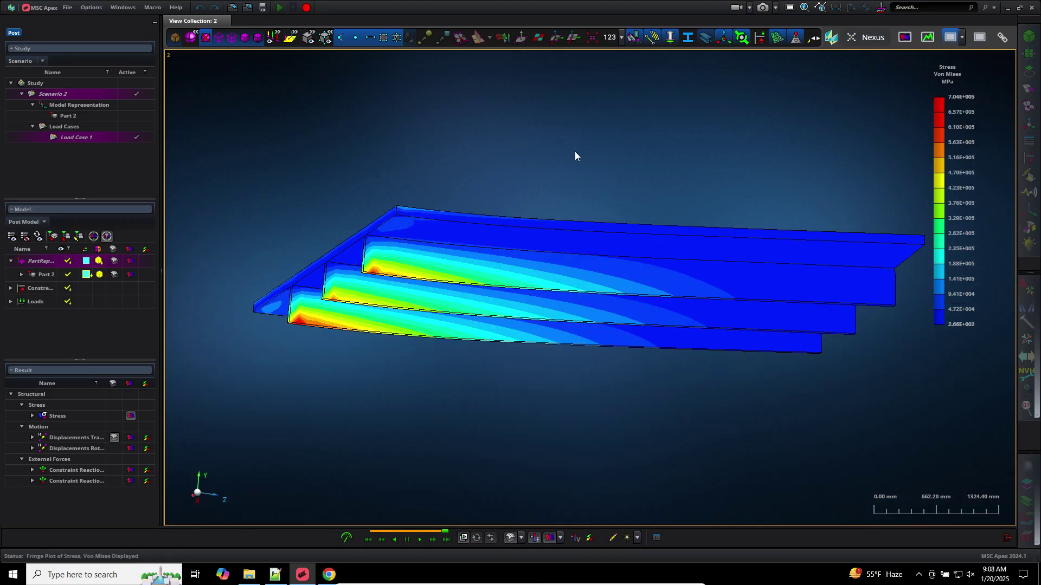
click(627, 538)
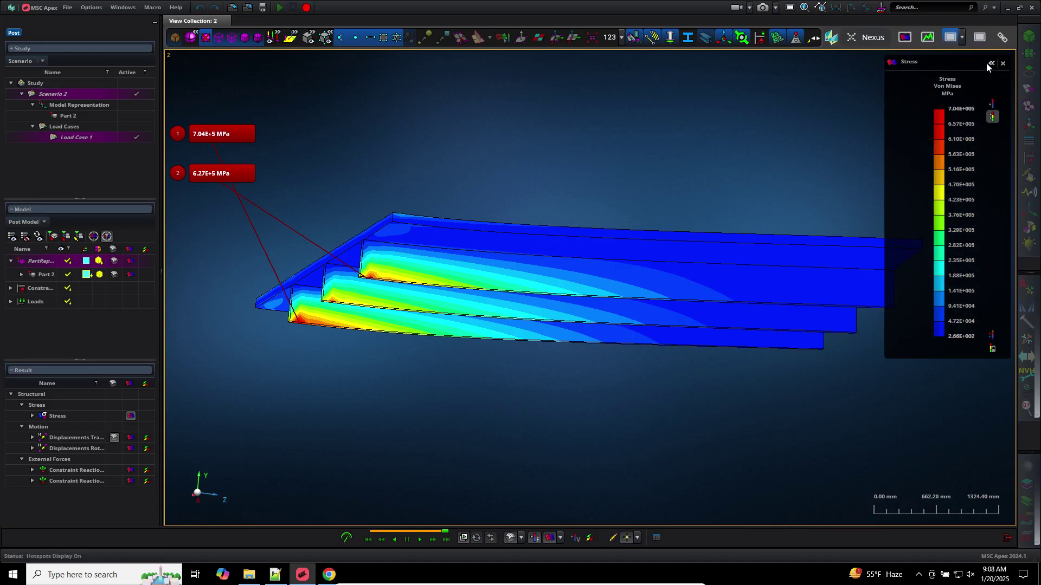
Switch the stress legend to unaveraged nodal values, then close the legend panel
click(988, 63)
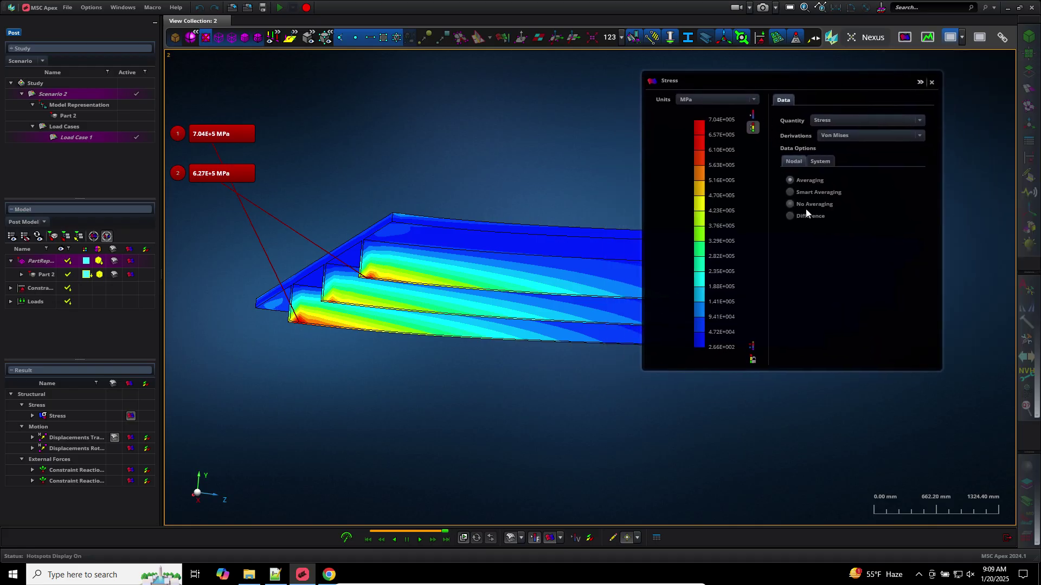
click(805, 208)
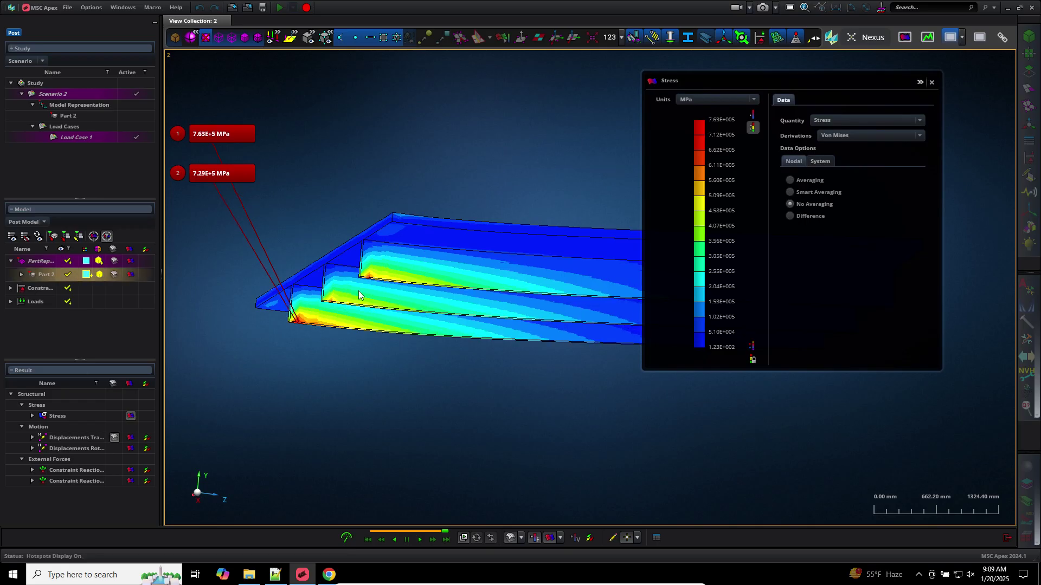
scroll(305, 354, up, 3)
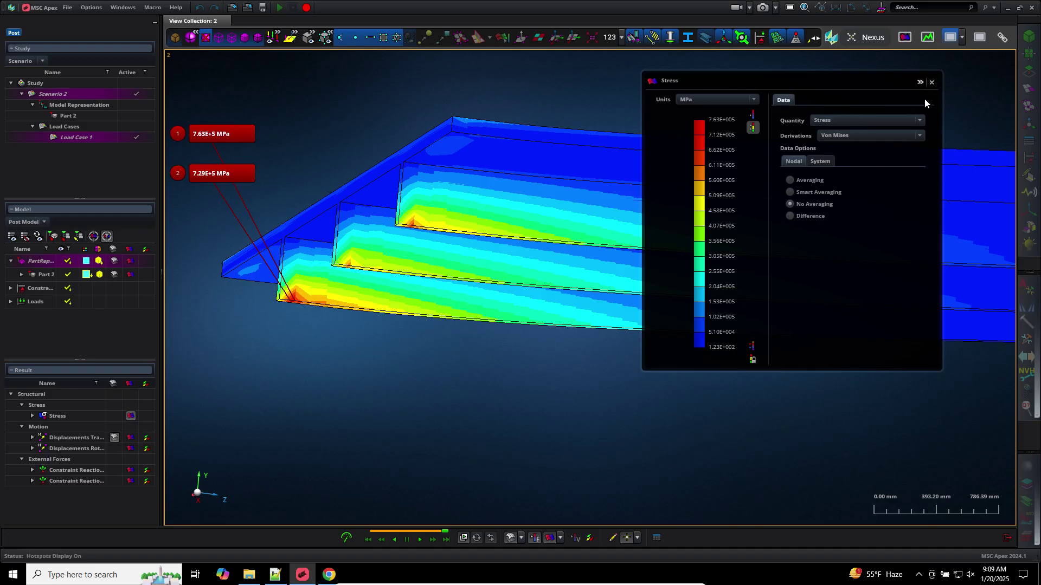
click(931, 83)
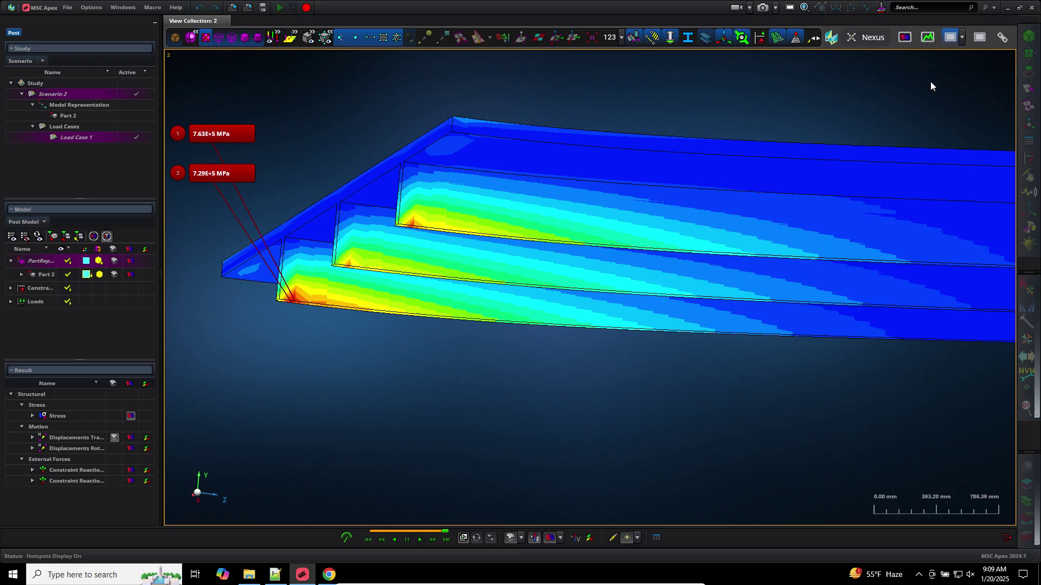
Clear the Part 2 selection and leave post-processing for the model view
click(512, 146)
click(423, 350)
scroll(420, 371, up, 3)
scroll(420, 371, down, 5)
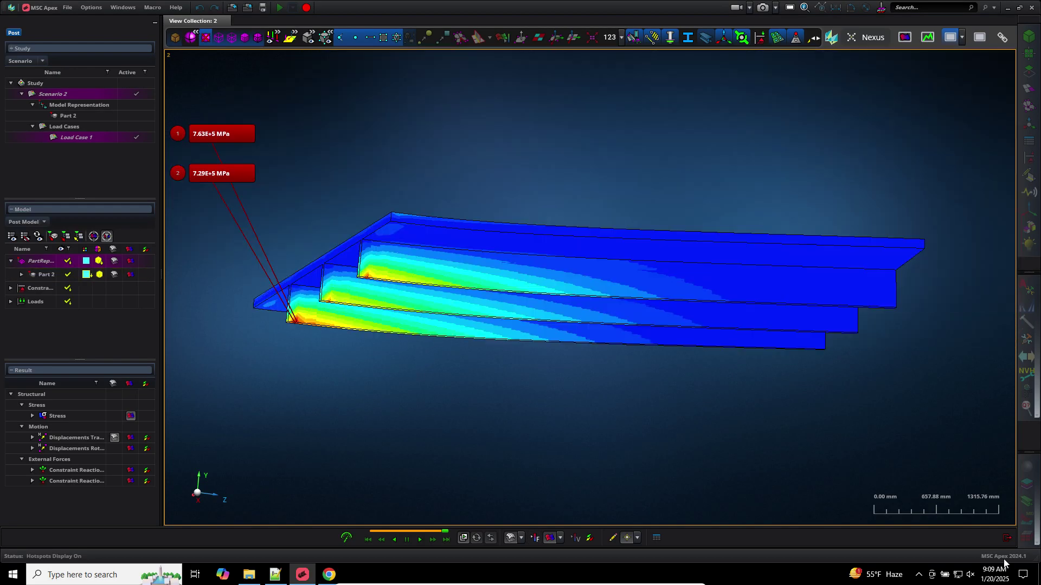
click(1006, 538)
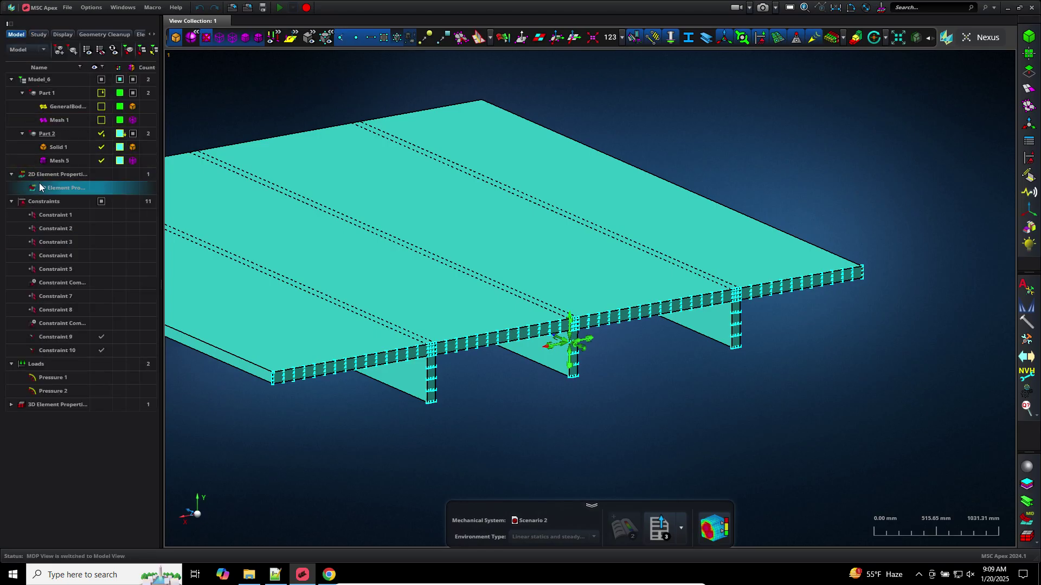
Save, then generate Scenario 3 from Part 2 with a Normal modes (SOL 103) environment
click(30, 134)
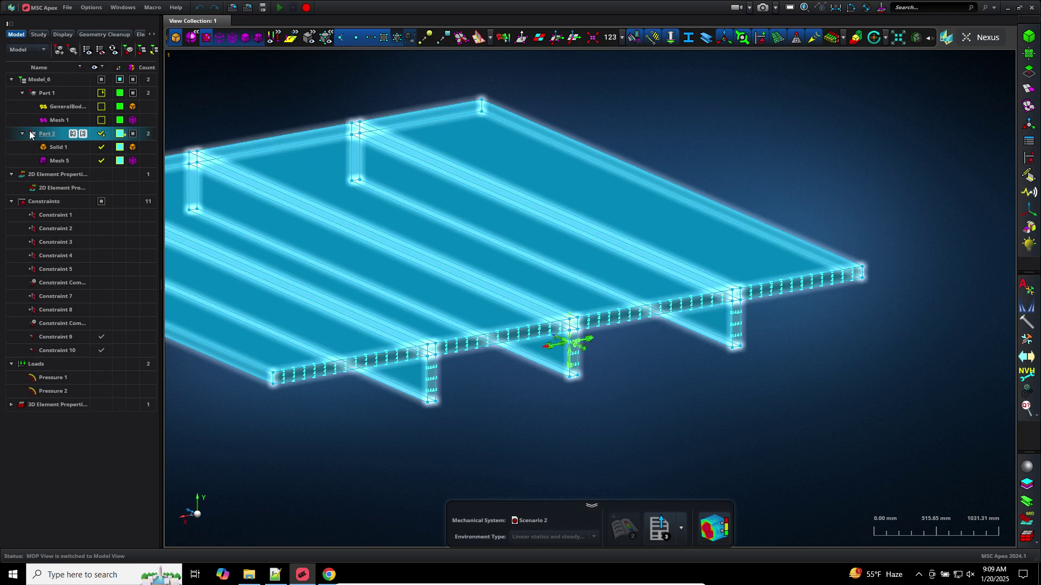
key(ctrl+s)
right_click(40, 137)
click(86, 335)
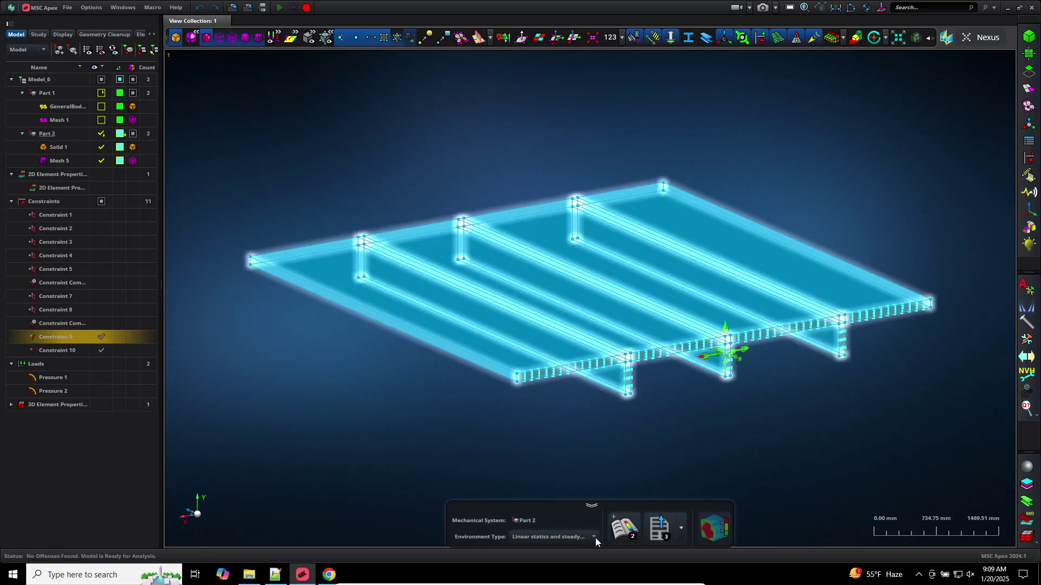
click(594, 536)
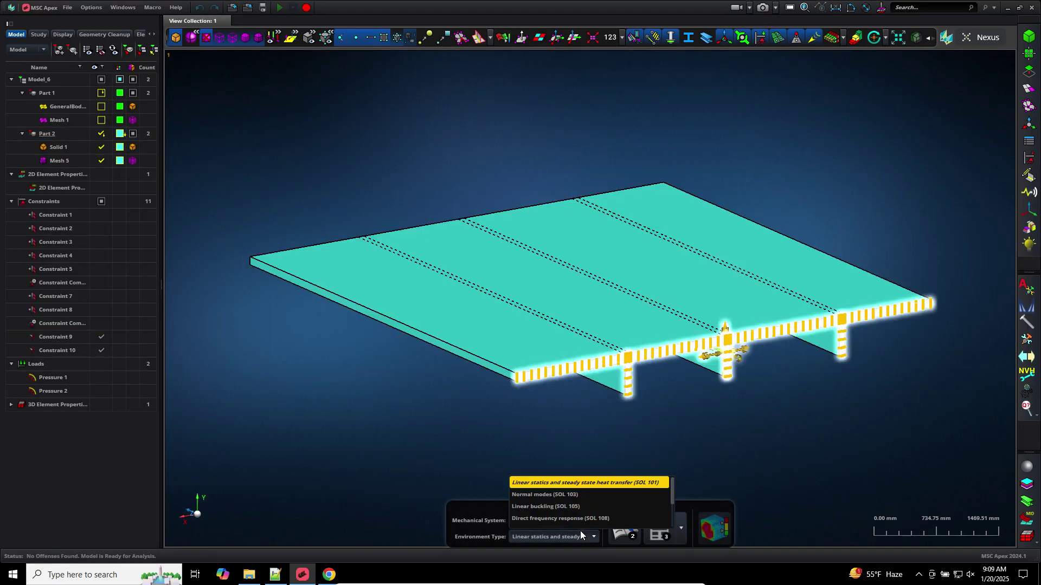
click(561, 494)
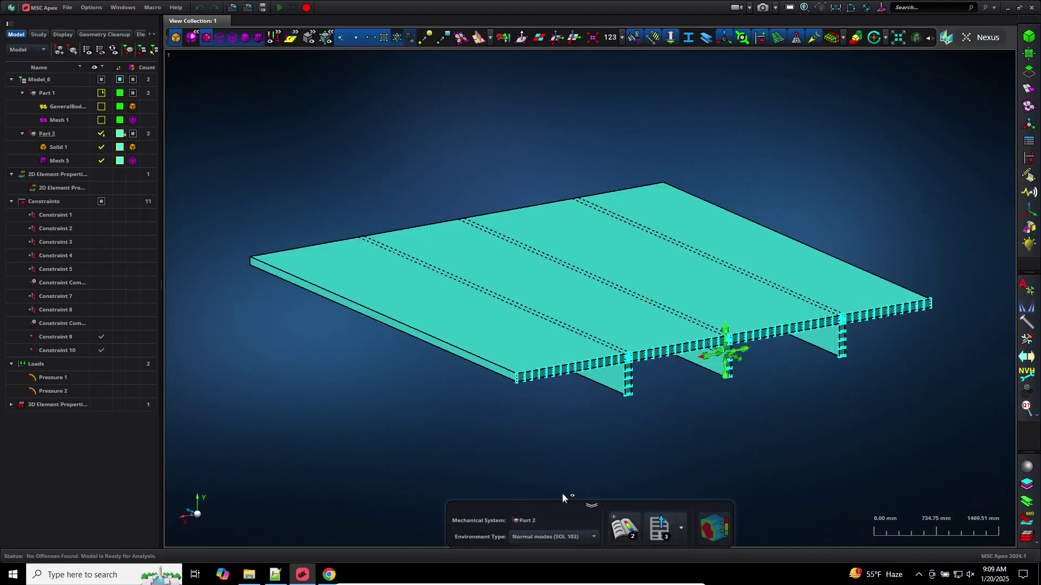
click(627, 532)
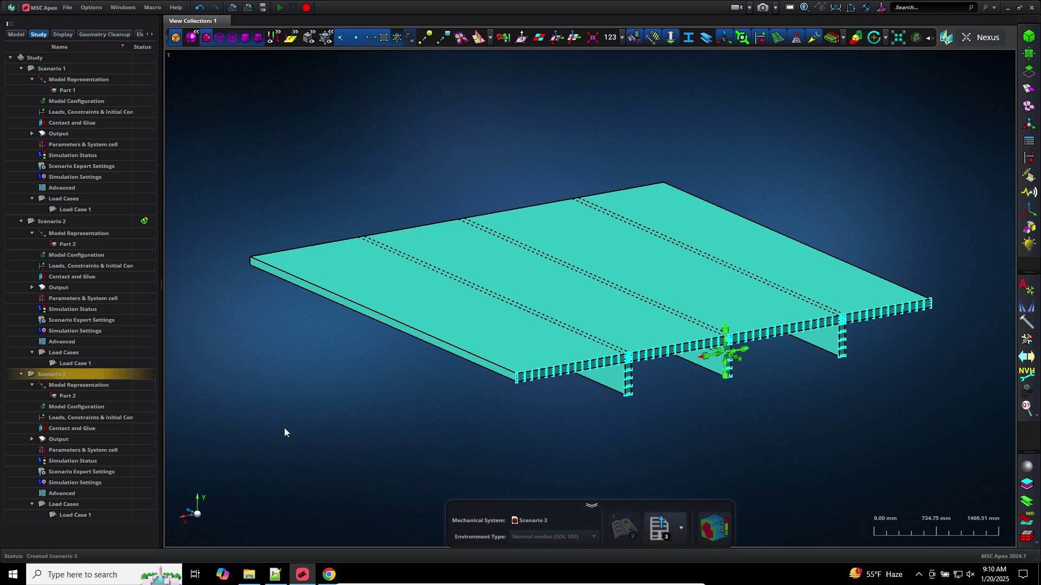
In Notepad++'s new 3 note, select equilibrium check lines 18–23
click(275, 574)
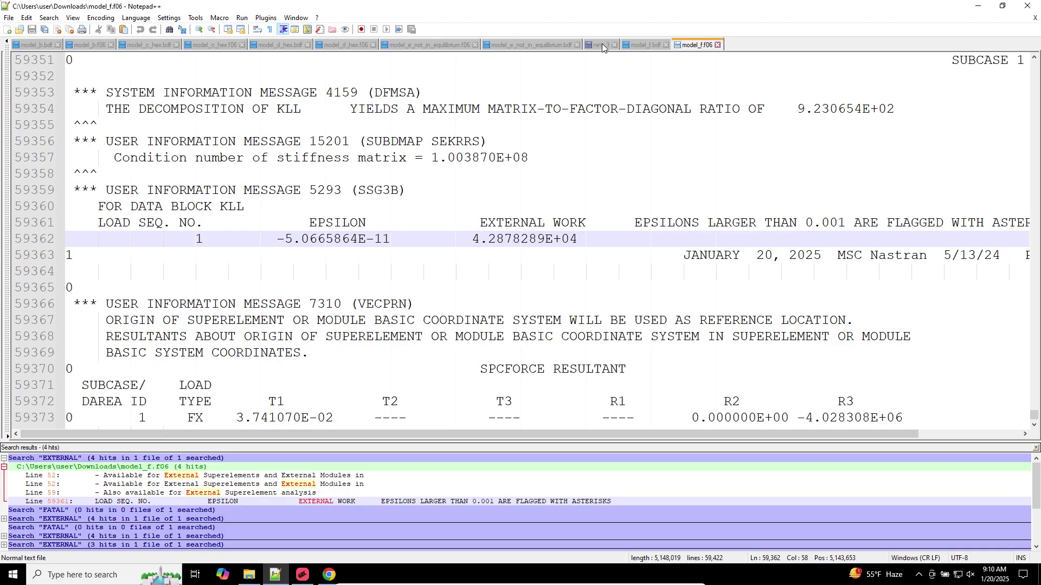
click(603, 45)
drag(162, 222, 20, 142)
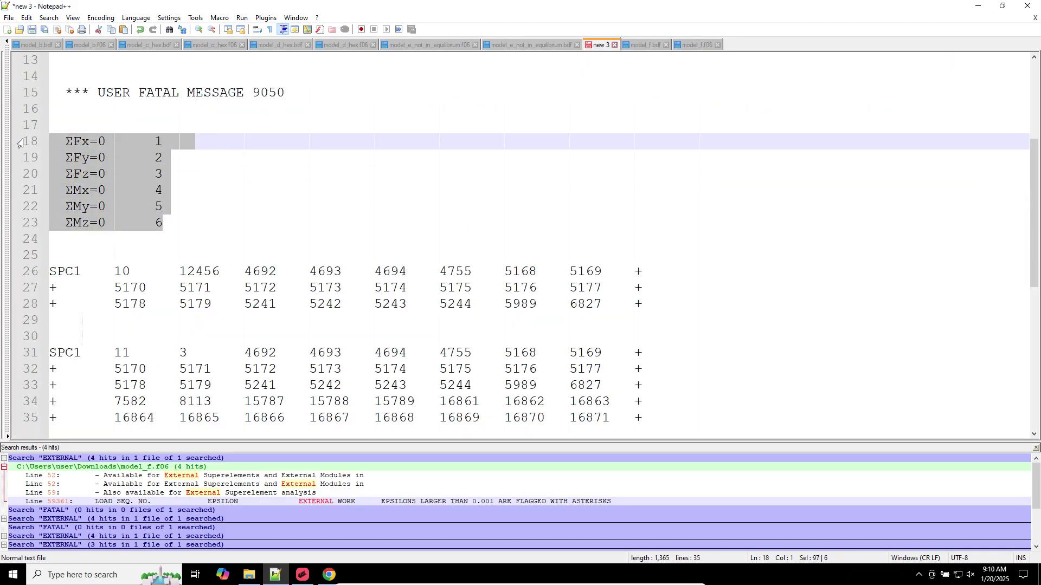
Make Constraint 9 the active constraint set for Scenario 3's Load Case 1
click(302, 575)
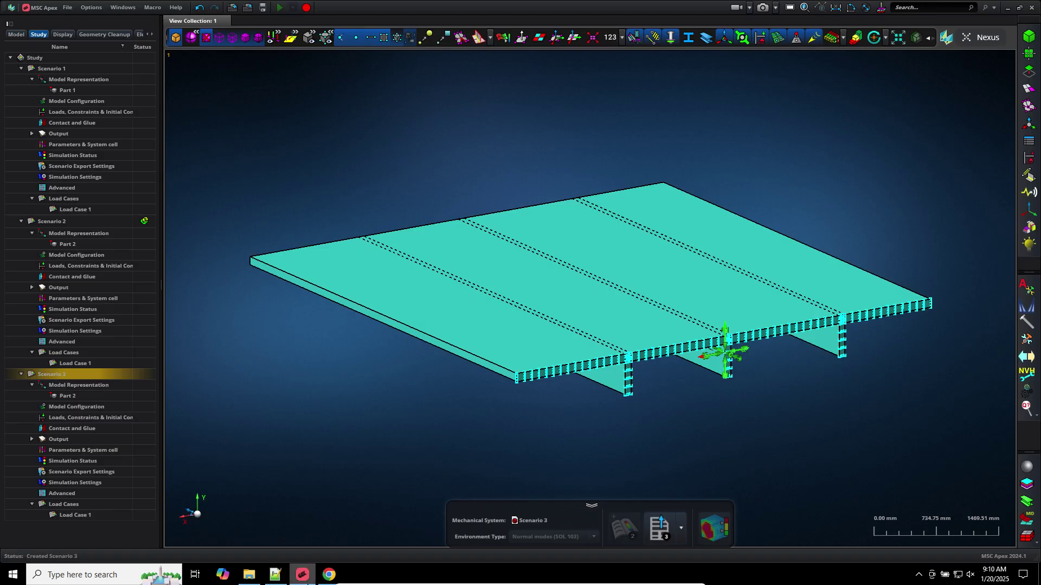
click(271, 369)
double_click(69, 414)
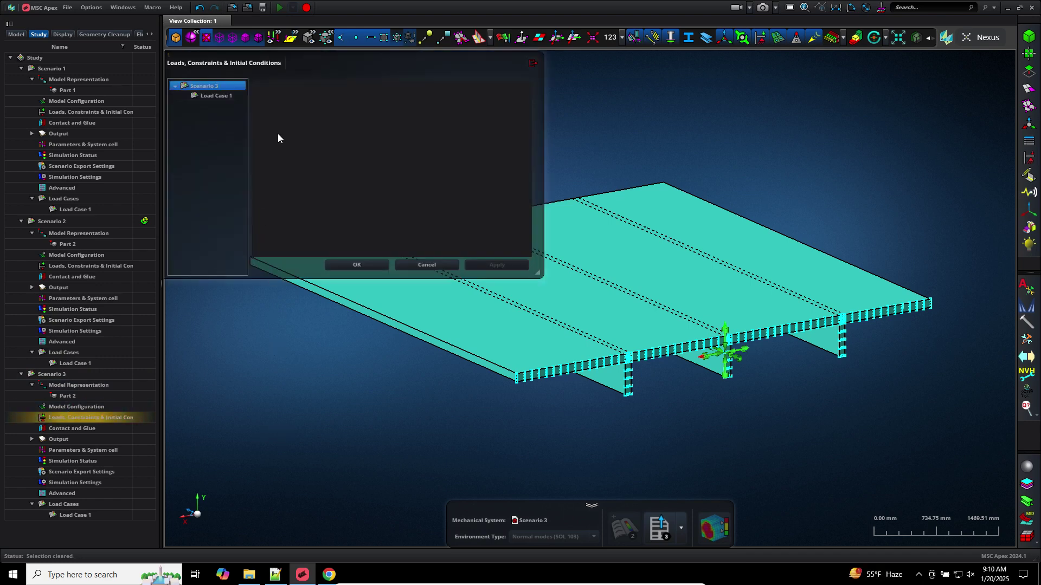
click(226, 96)
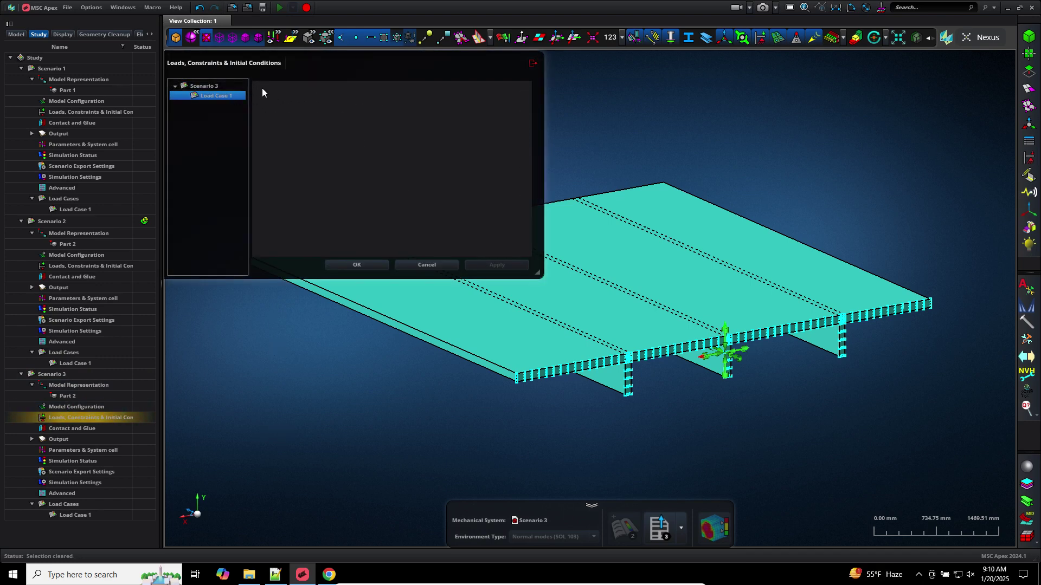
click(259, 88)
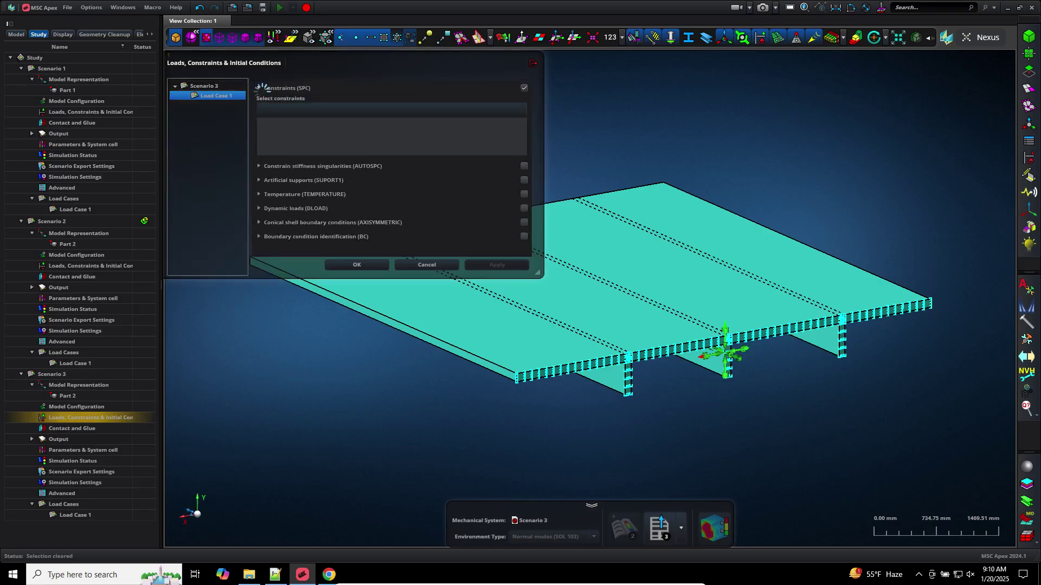
click(275, 156)
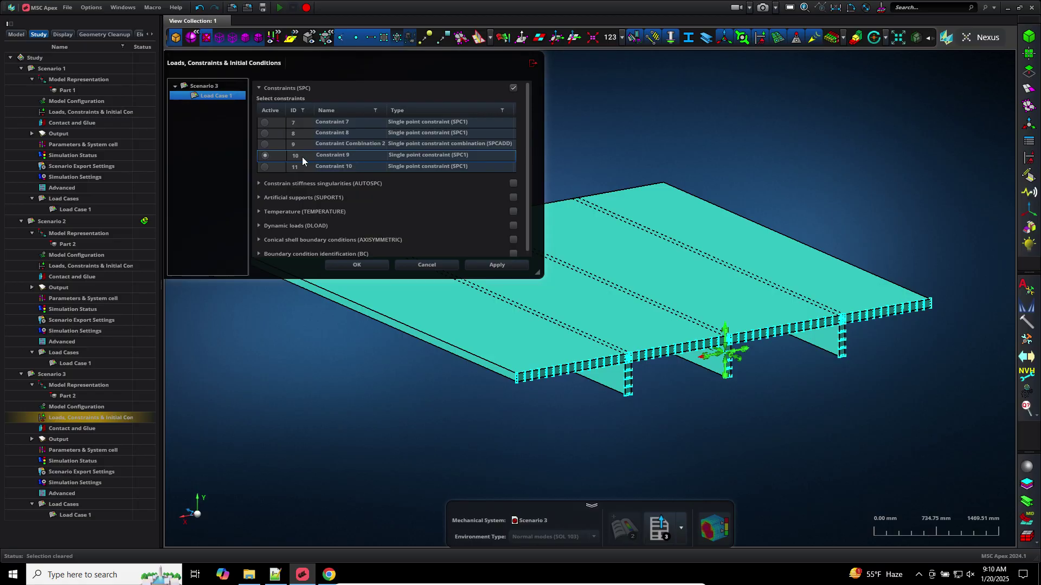
click(352, 265)
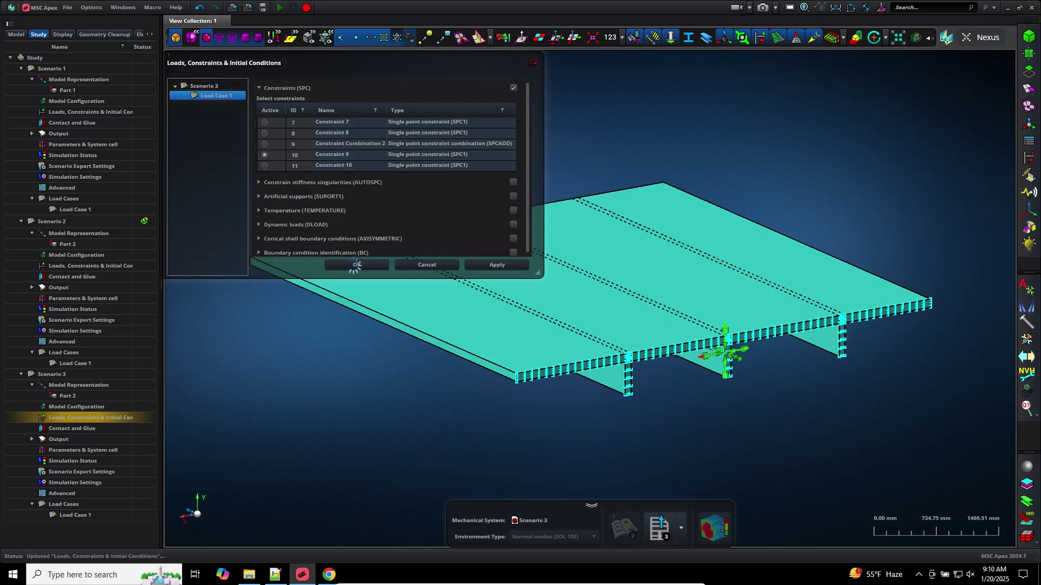
Reopen Load Case 1's constraint settings to verify Constraint 9 is active
double_click(96, 416)
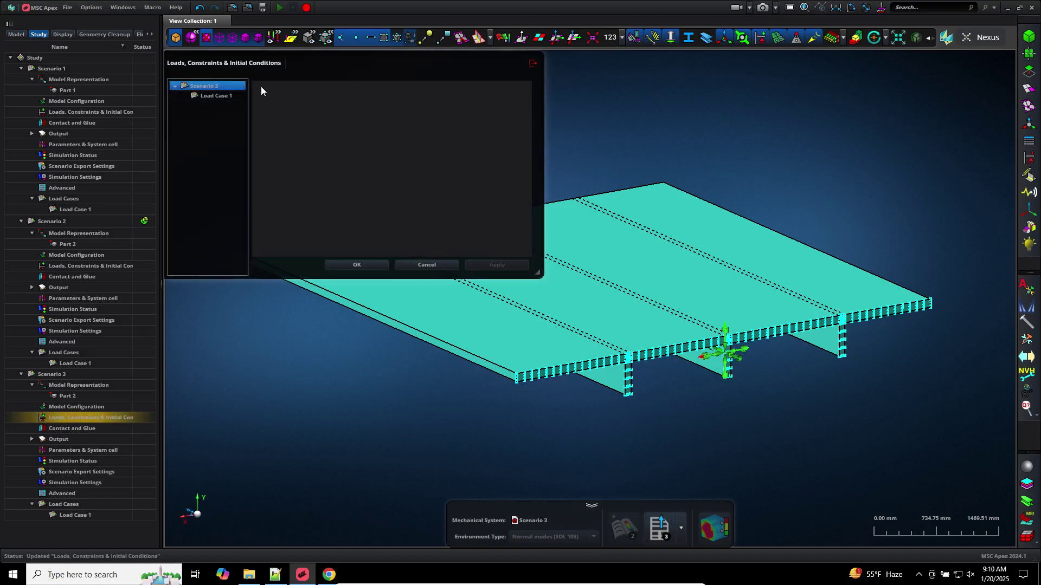
click(235, 95)
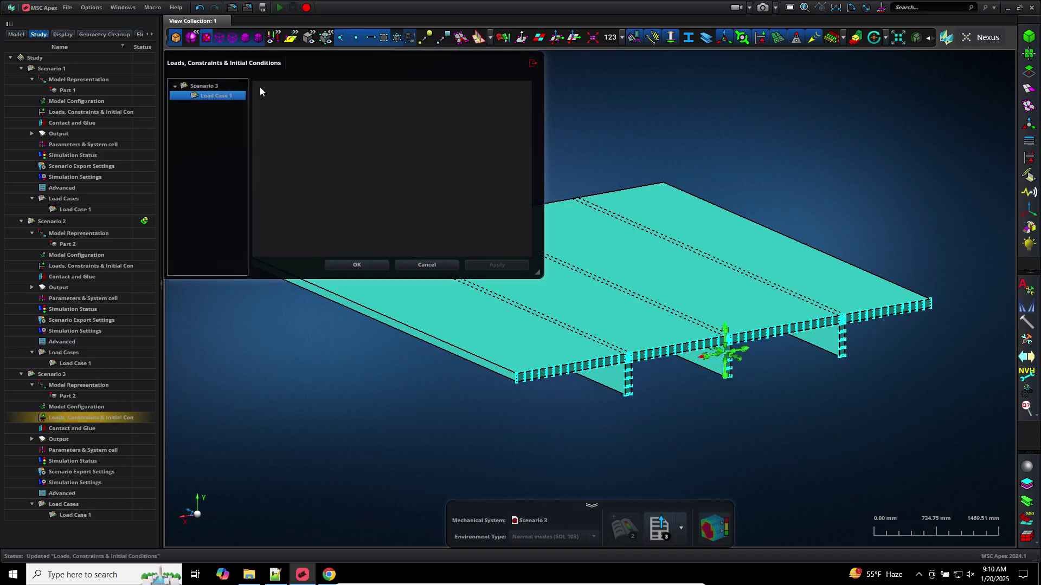
click(259, 87)
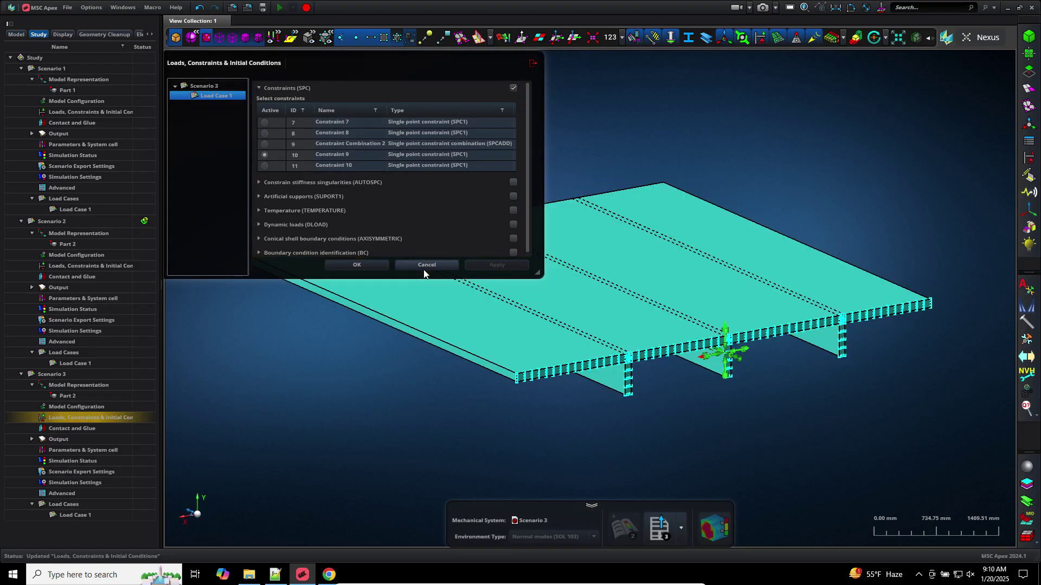
click(426, 265)
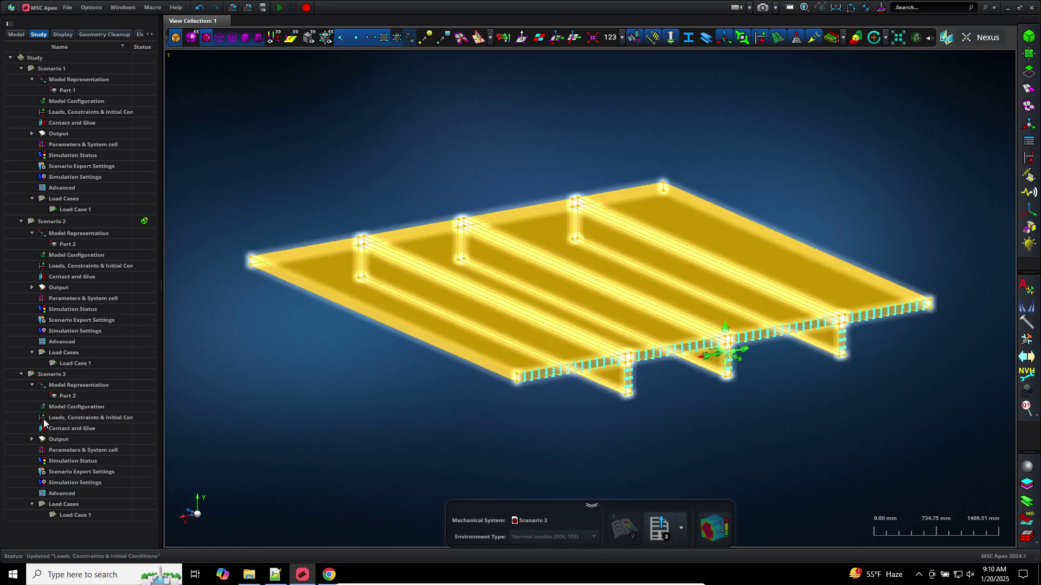
click(662, 527)
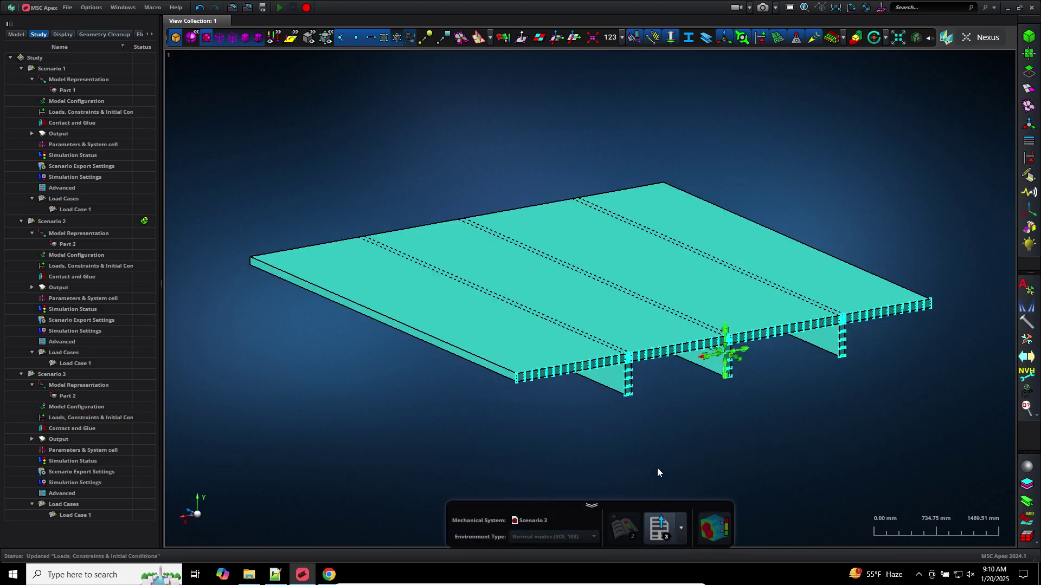
Export Scenario 3 to Downloads as model_g_modes.bdf and launch MSC Nastran 2024.1
click(601, 214)
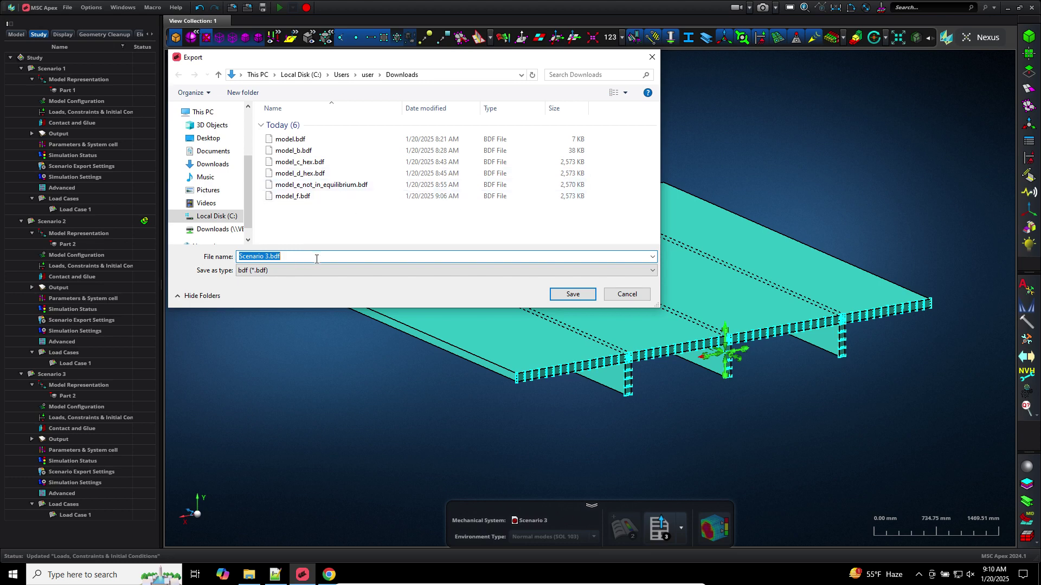
text(model_g_modes)
key(Return)
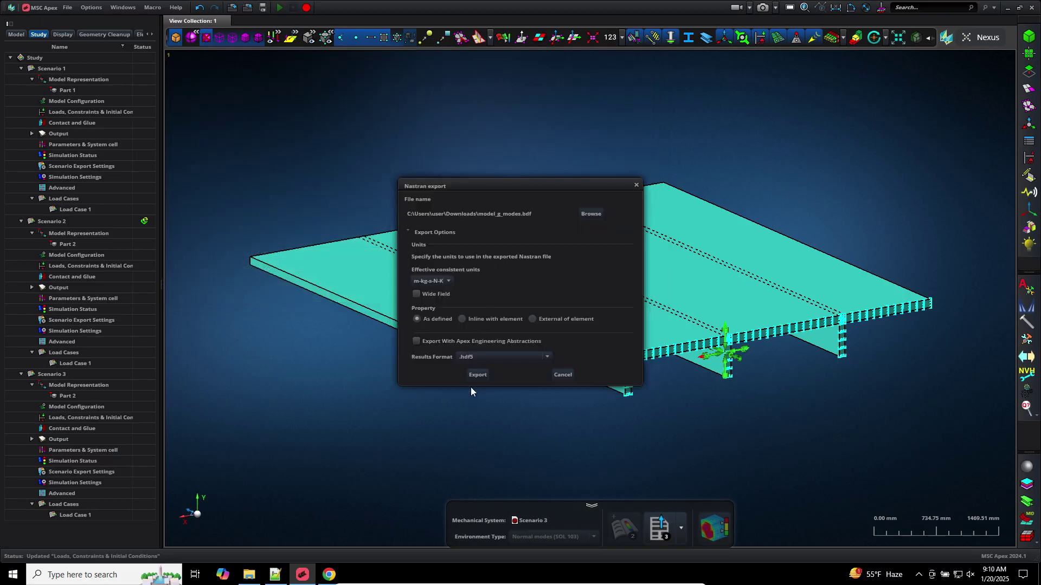
click(477, 375)
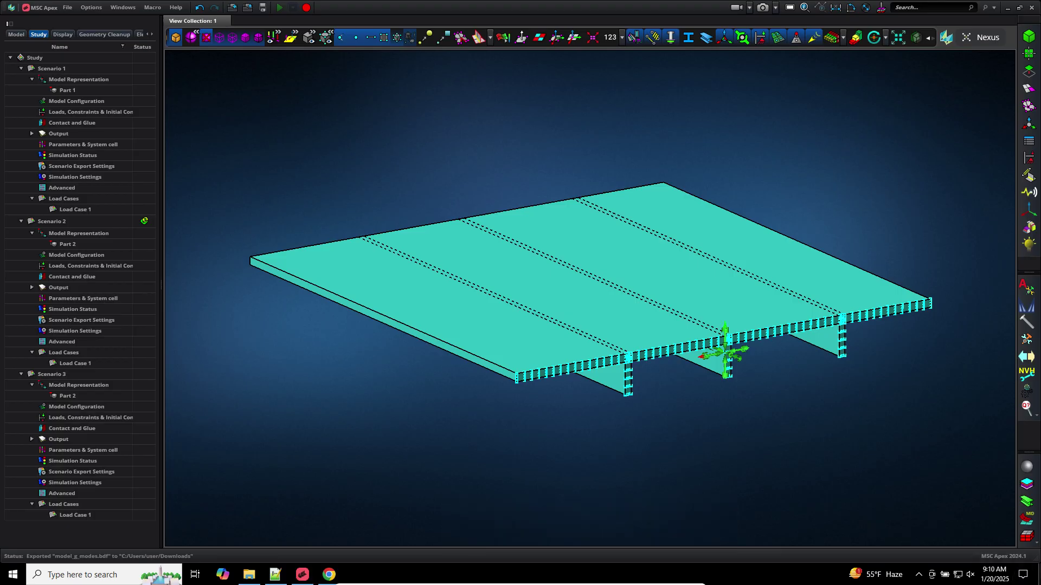
click(1038, 575)
double_click(21, 239)
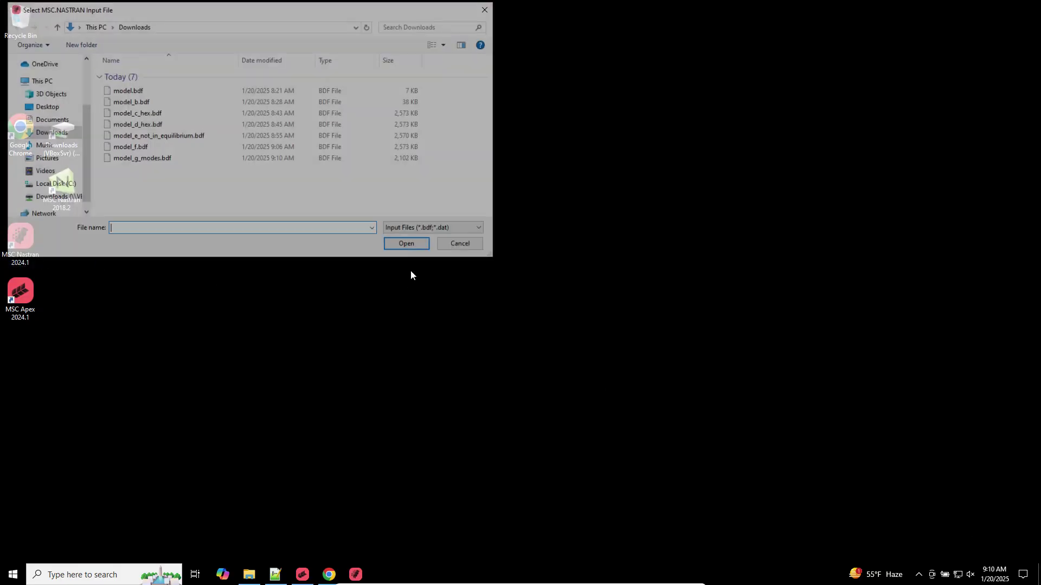
Run model_g_modes.bdf in MSC Nastran and return to MSC Apex
double_click(153, 158)
click(30, 108)
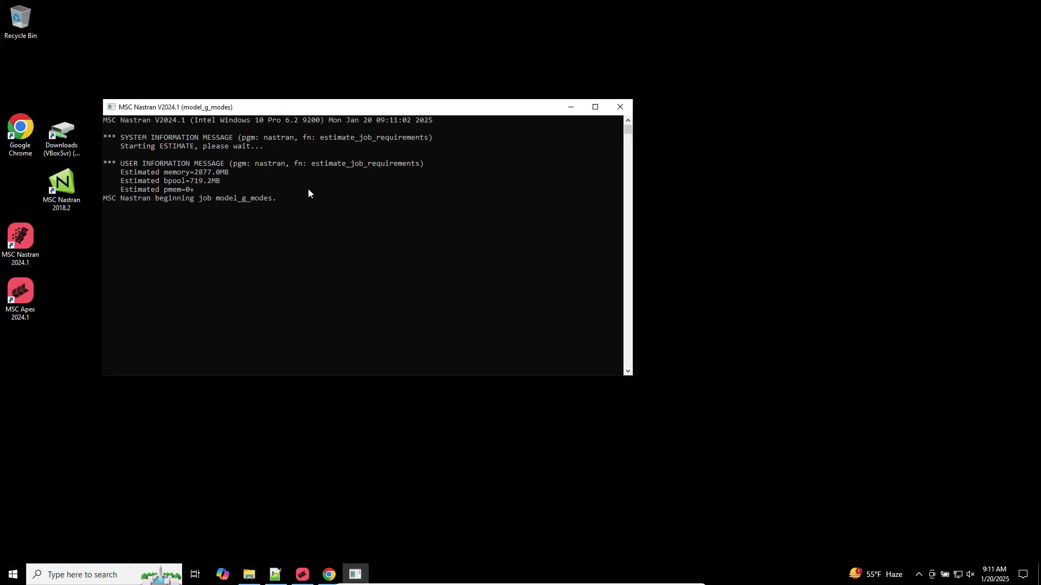
click(303, 575)
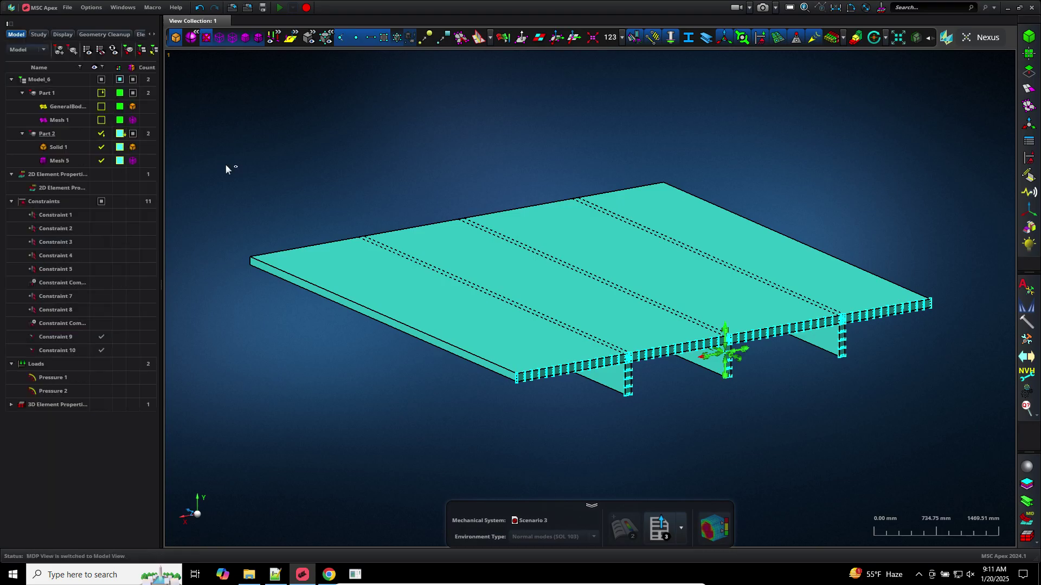
Place Part 2 in the analysis scene and generate Scenario 4 as Normal modes (SOL 103)
mouse_move(60, 136)
right_click(59, 133)
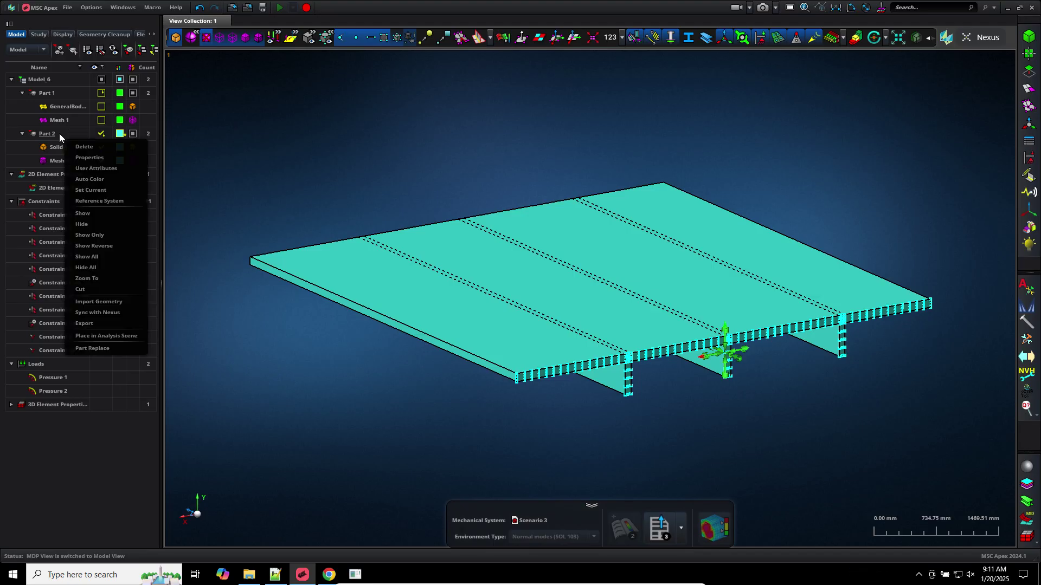
click(111, 336)
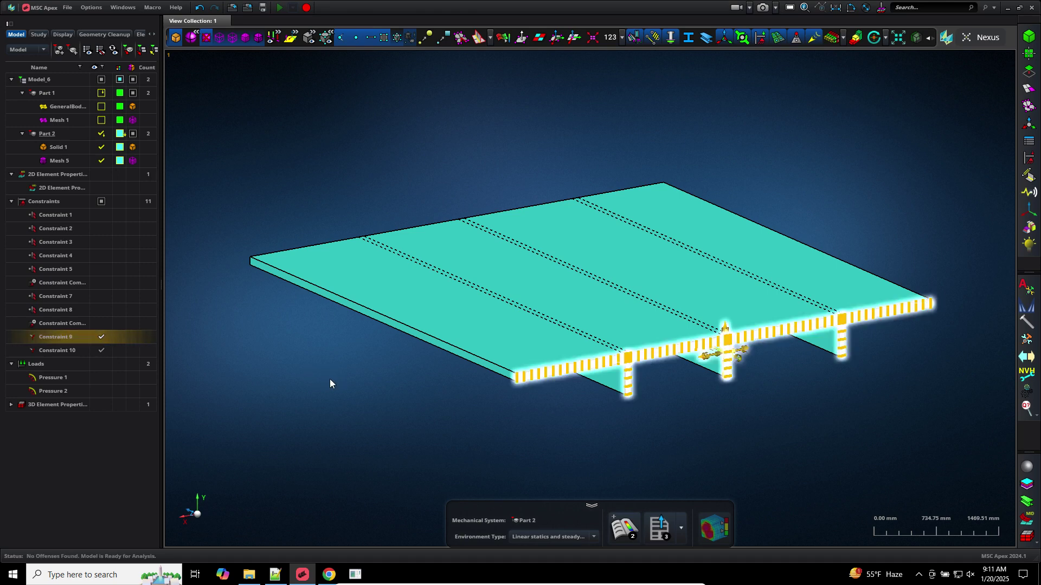
click(593, 536)
click(558, 495)
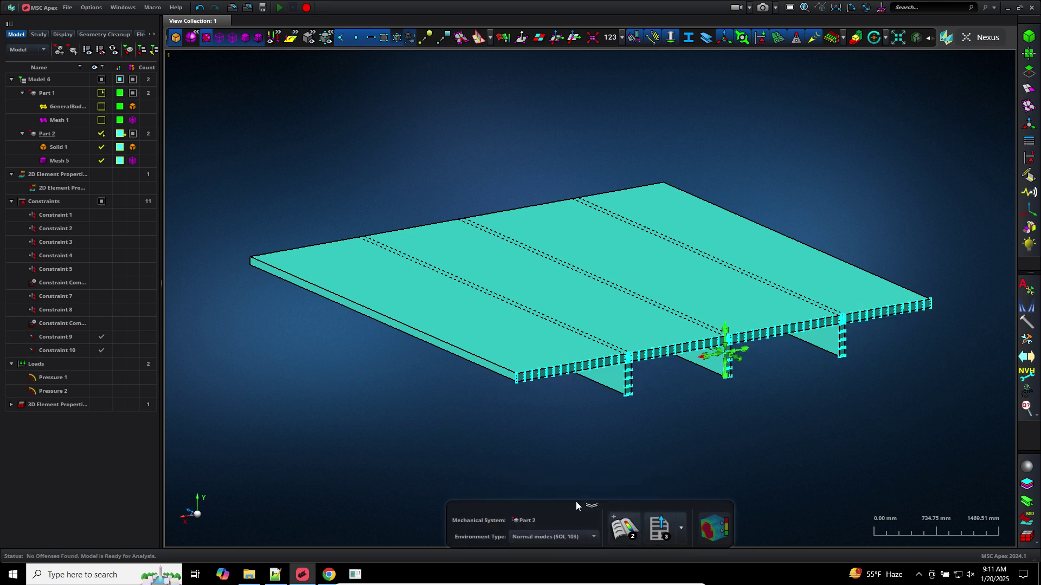
click(626, 529)
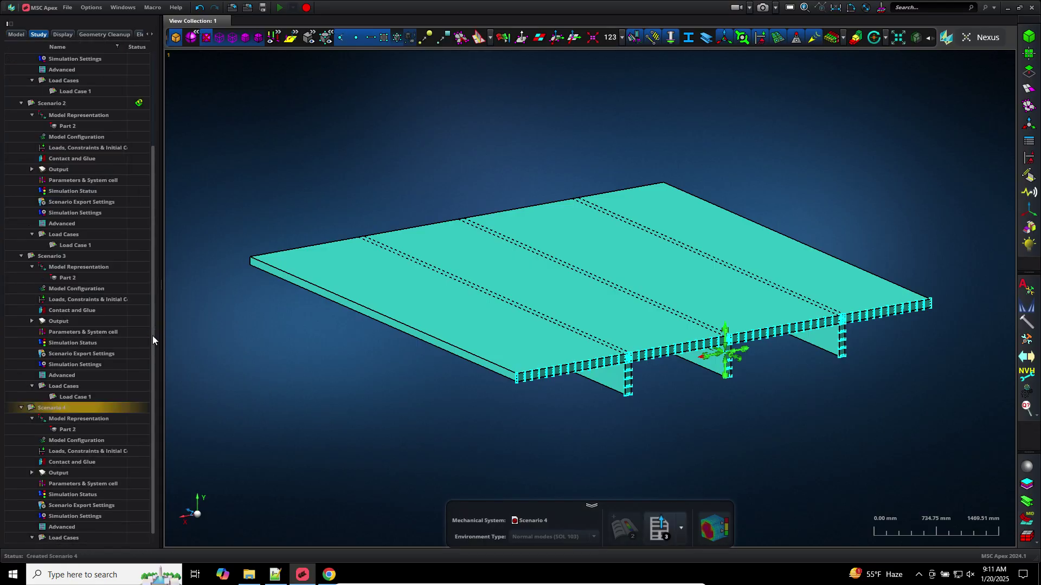
Make Constraint Combination 2 the active constraint set for Scenario 4's Load Case 1 and apply it
click(73, 452)
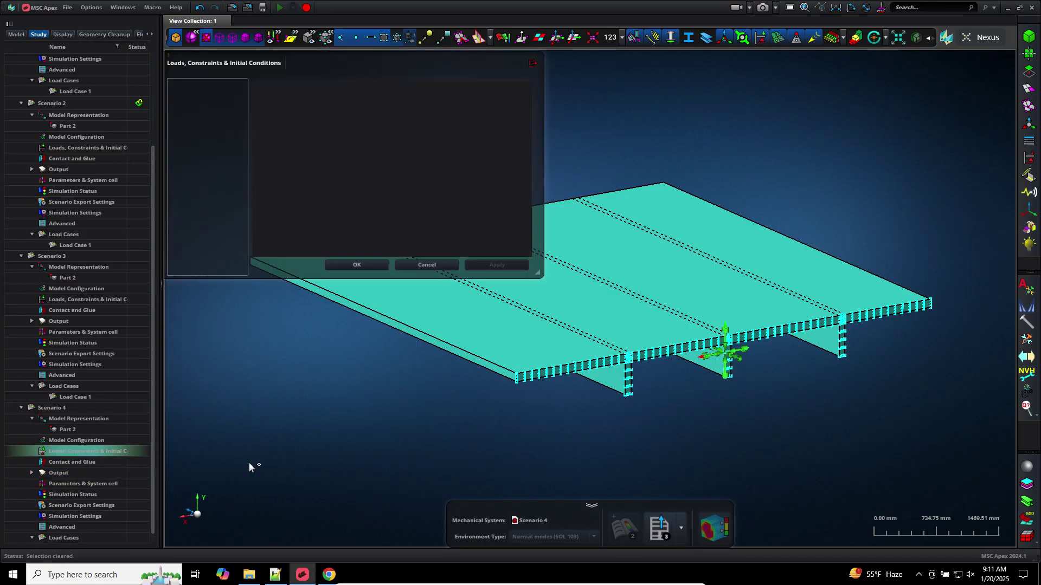
click(216, 95)
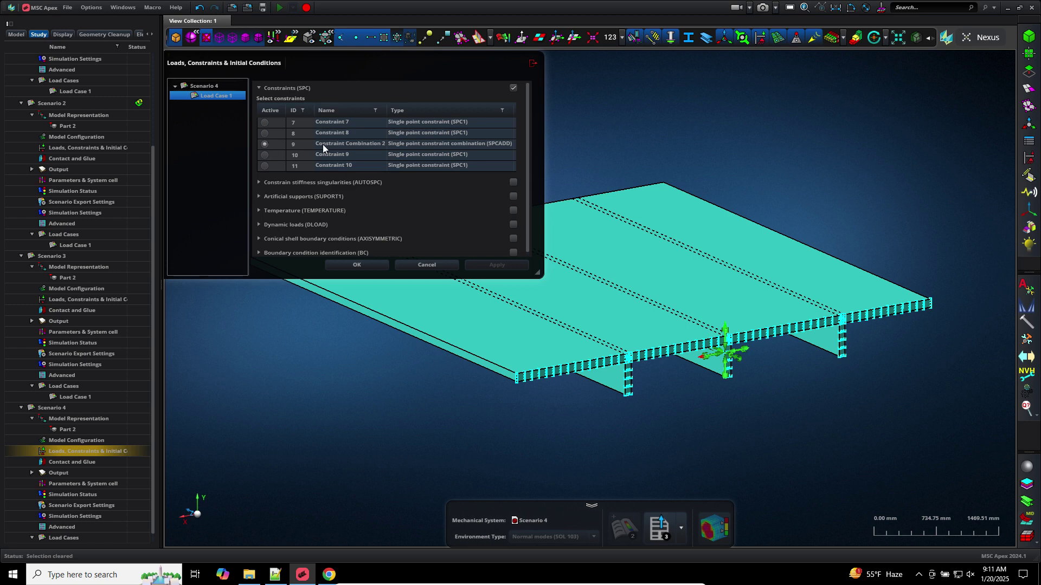
click(268, 156)
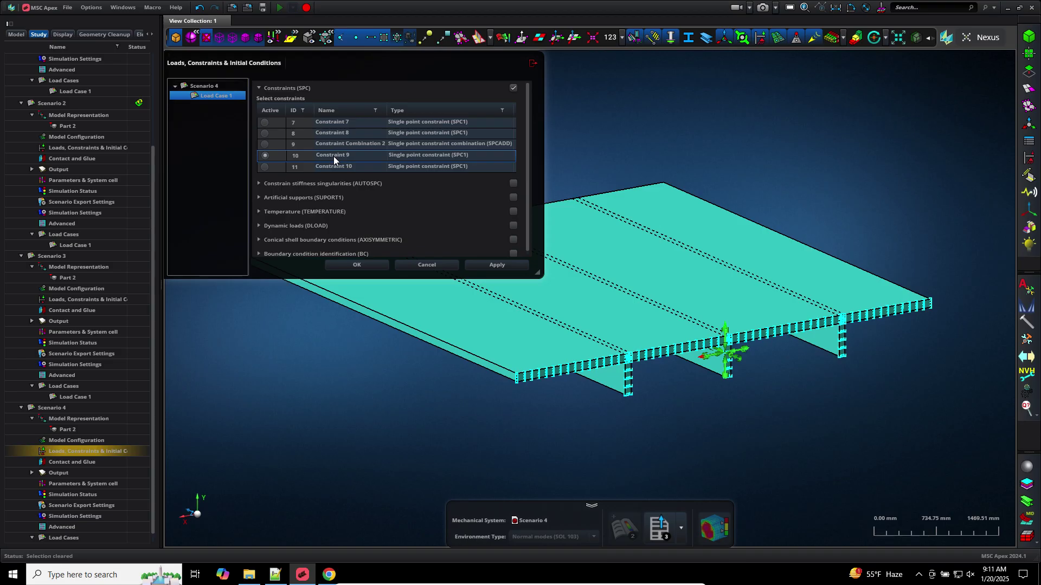
click(266, 144)
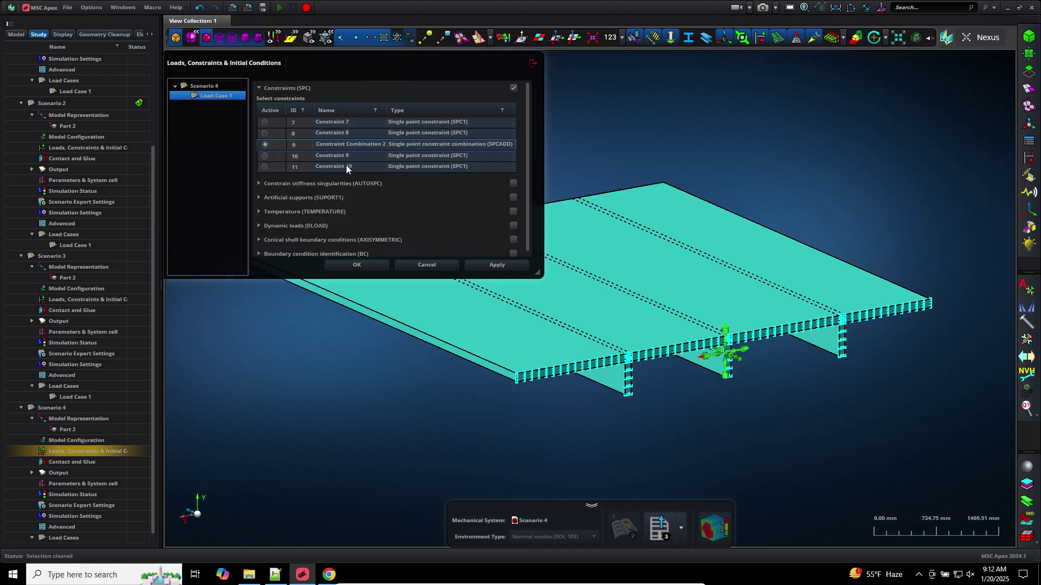
click(363, 266)
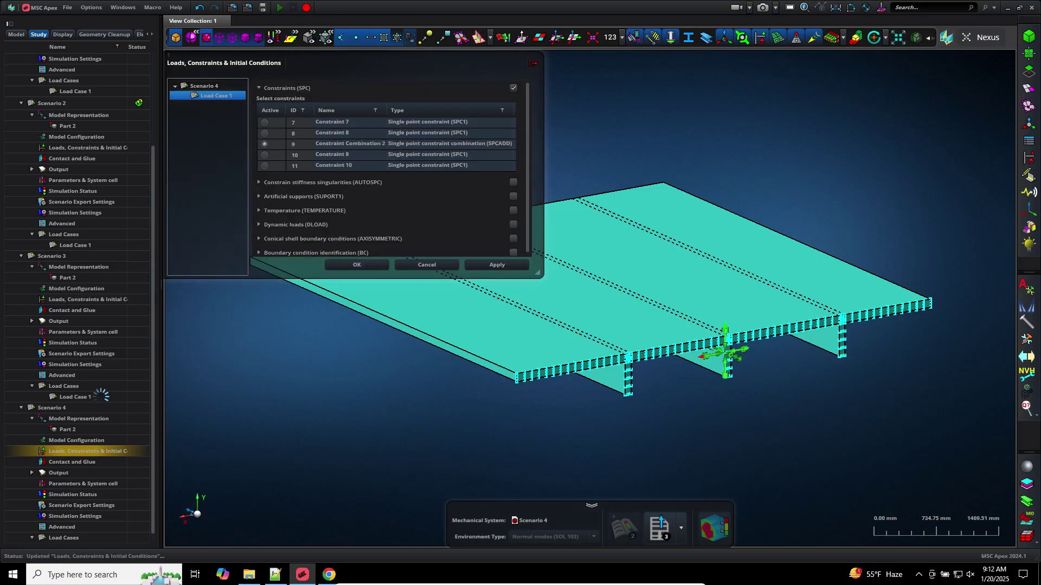
Recheck Load Case 1's constraint settings and close them without further changes
double_click(86, 445)
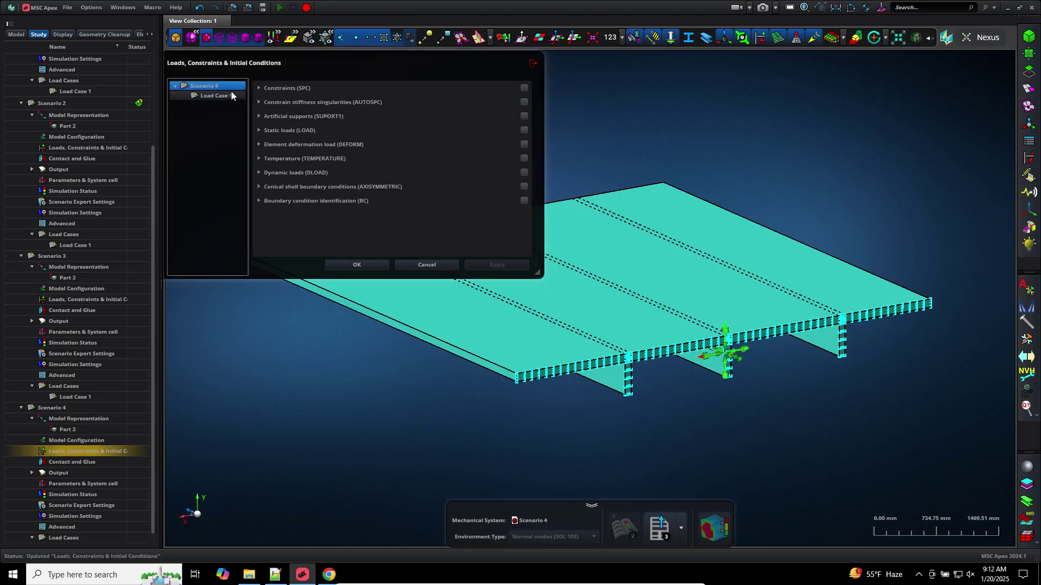
click(228, 96)
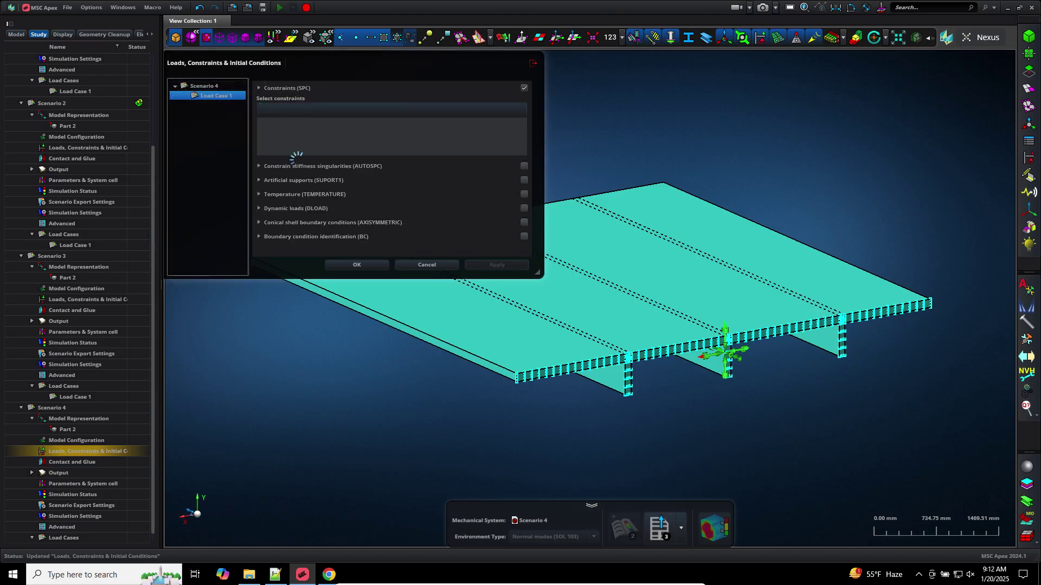
click(412, 260)
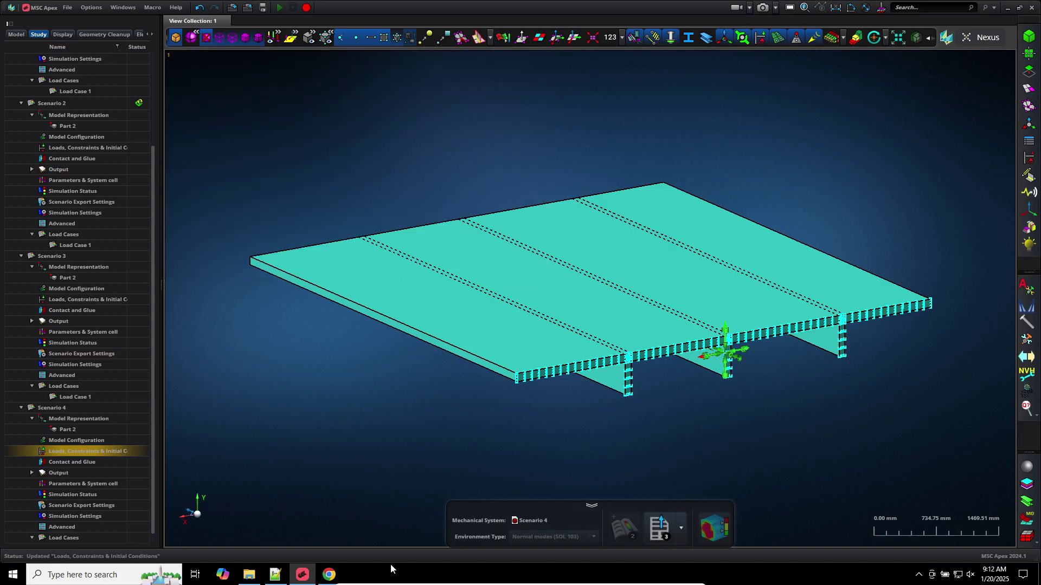
Export Scenario 4 to Nastran as model_h_modes_ok.bdf in Downloads
click(654, 533)
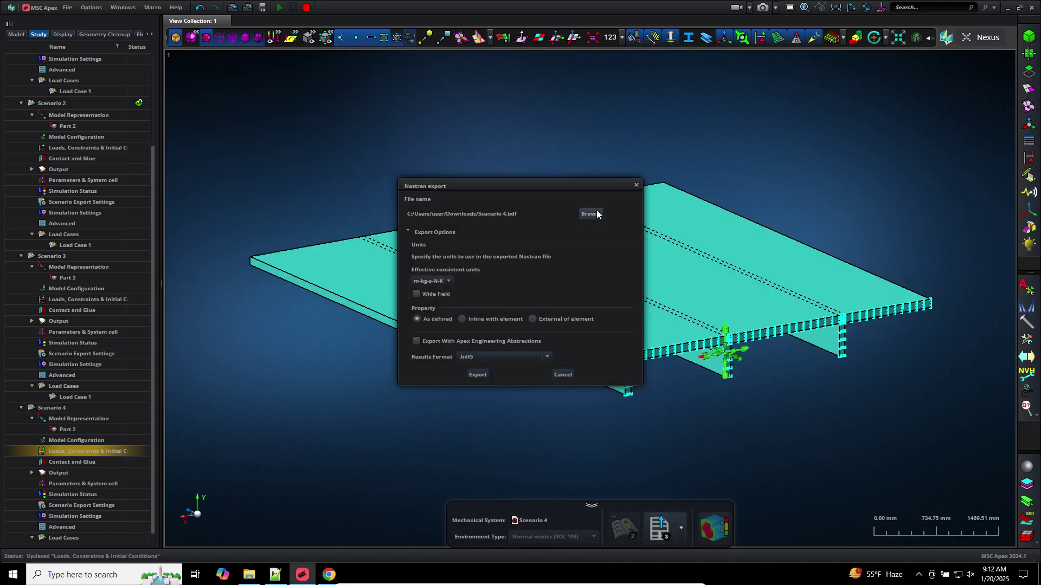
click(596, 212)
click(304, 208)
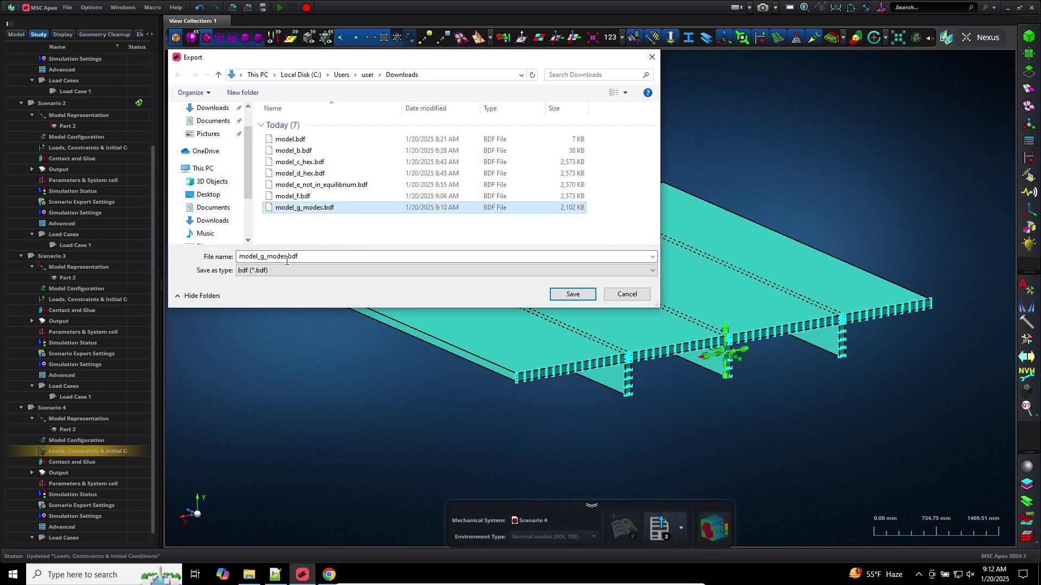
click(285, 259)
click(263, 257)
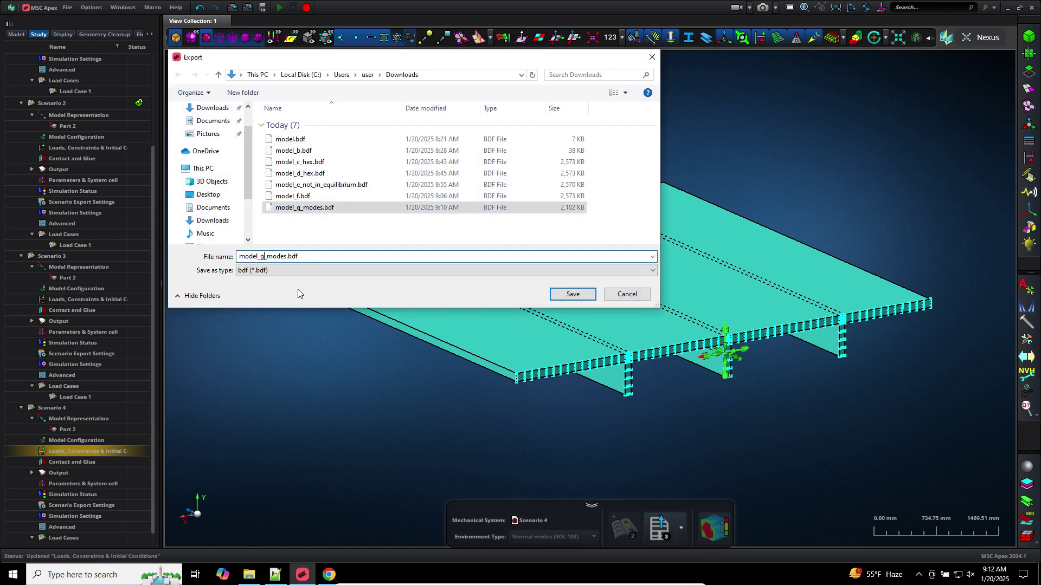
key(BackSpace)
text(h)
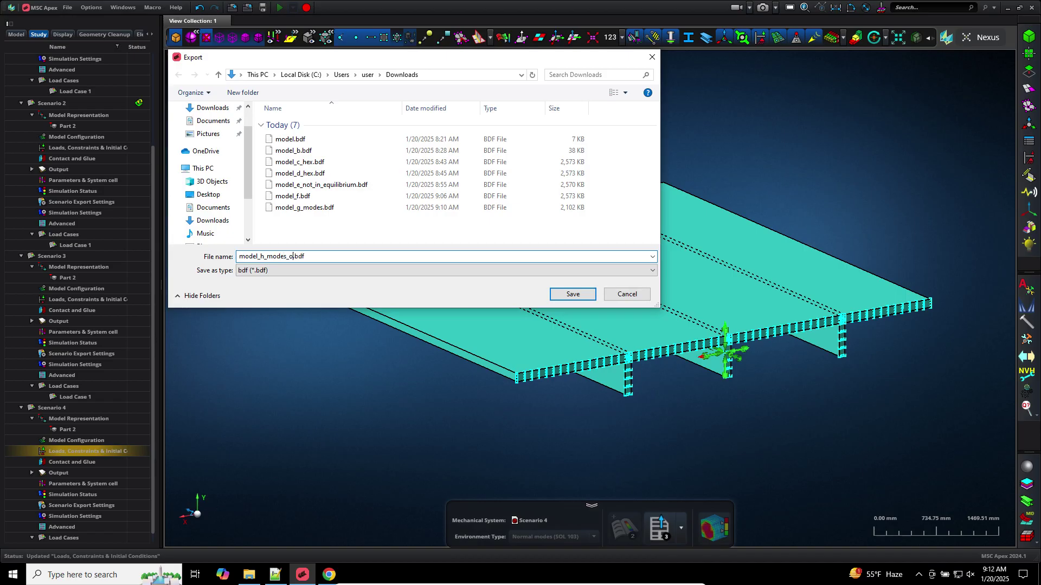
key(Return)
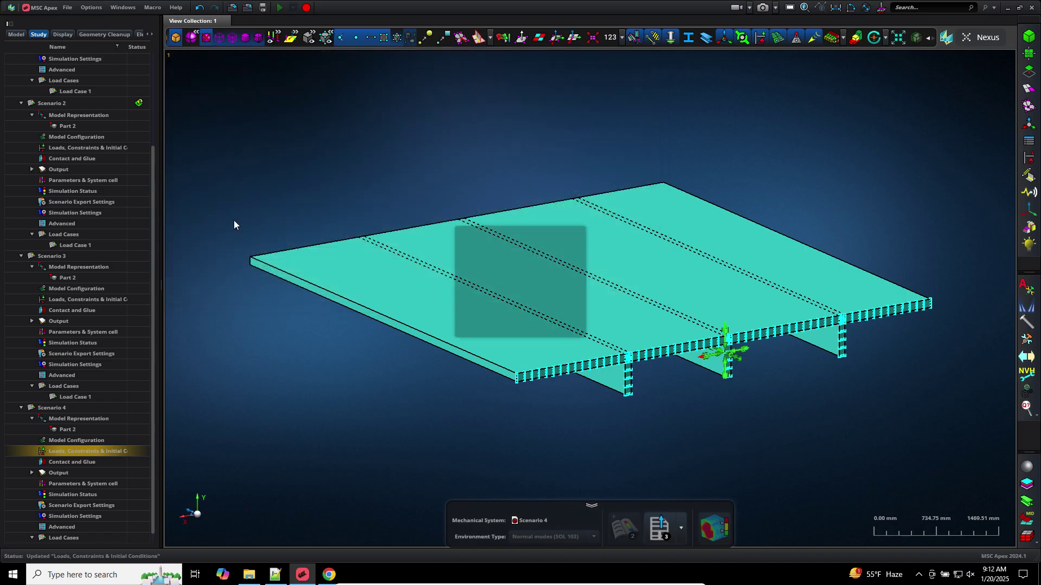
click(478, 375)
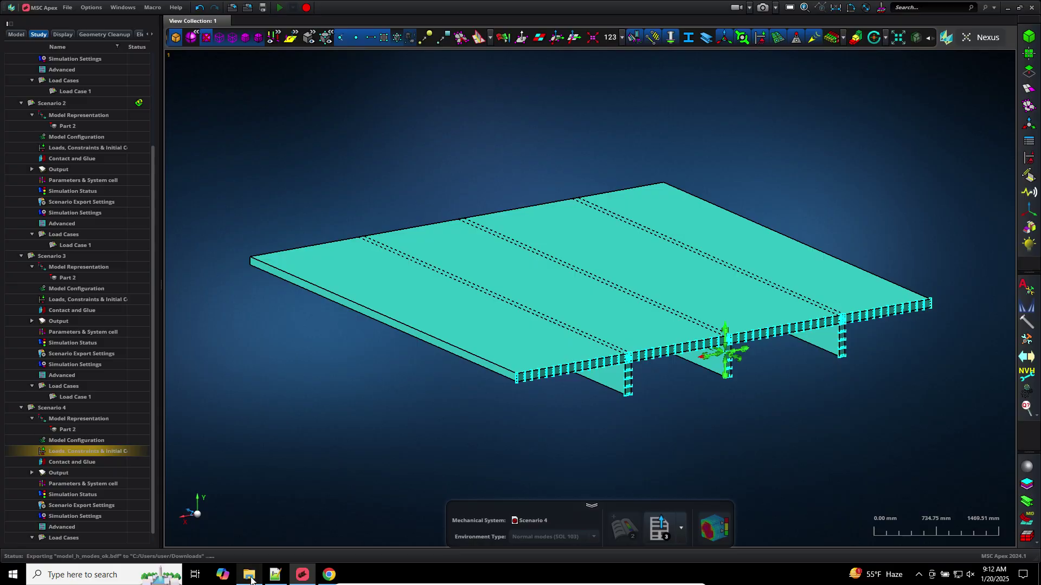
Submit model_h_modes_ok.bdf to MSC Nastran 2024
click(249, 574)
click(1039, 575)
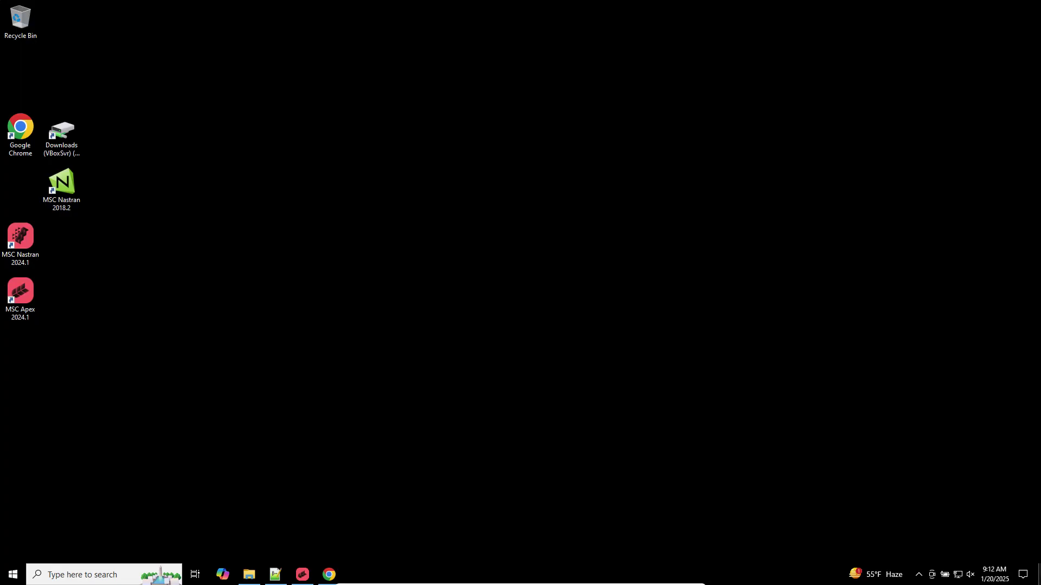
double_click(27, 263)
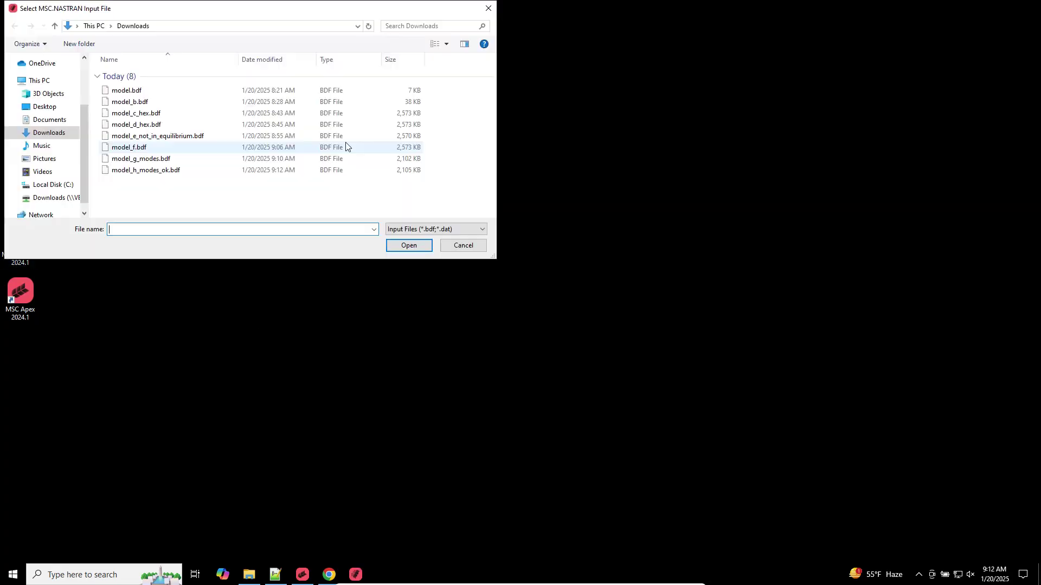
double_click(150, 172)
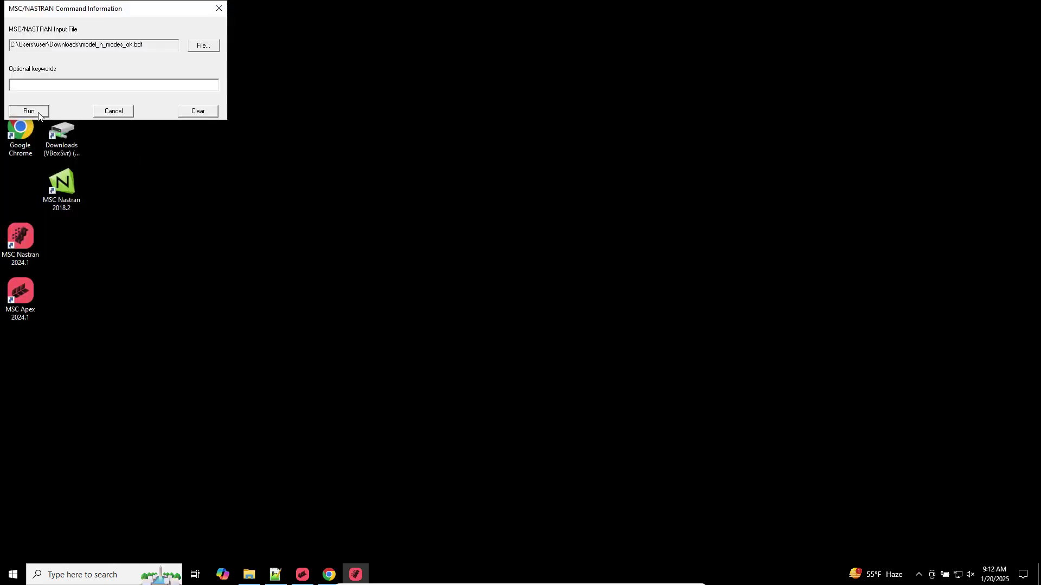
key(Return)
Open model_g_modes.f06 from Downloads in Notepad++
click(249, 574)
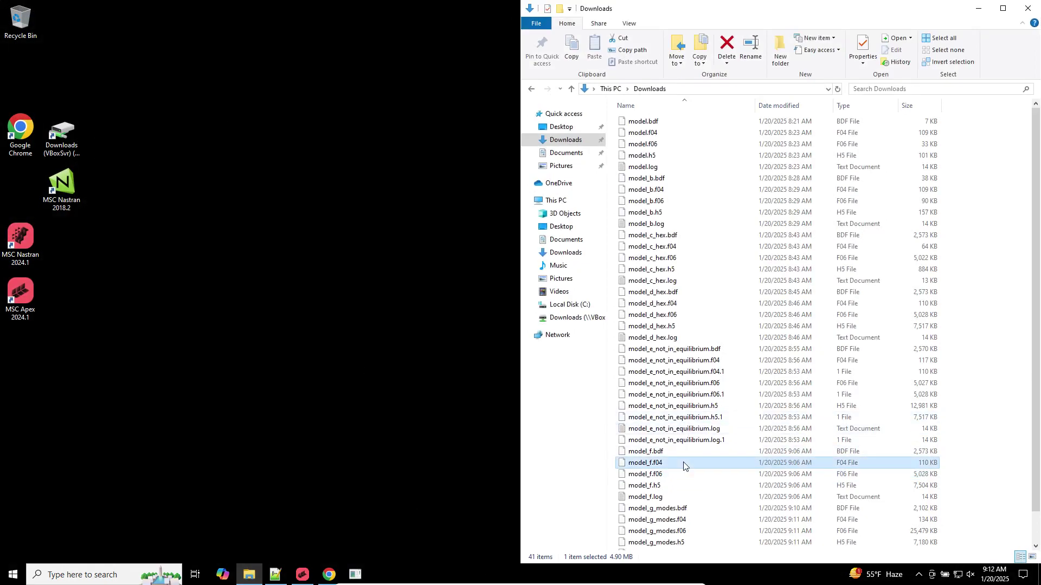
click(657, 504)
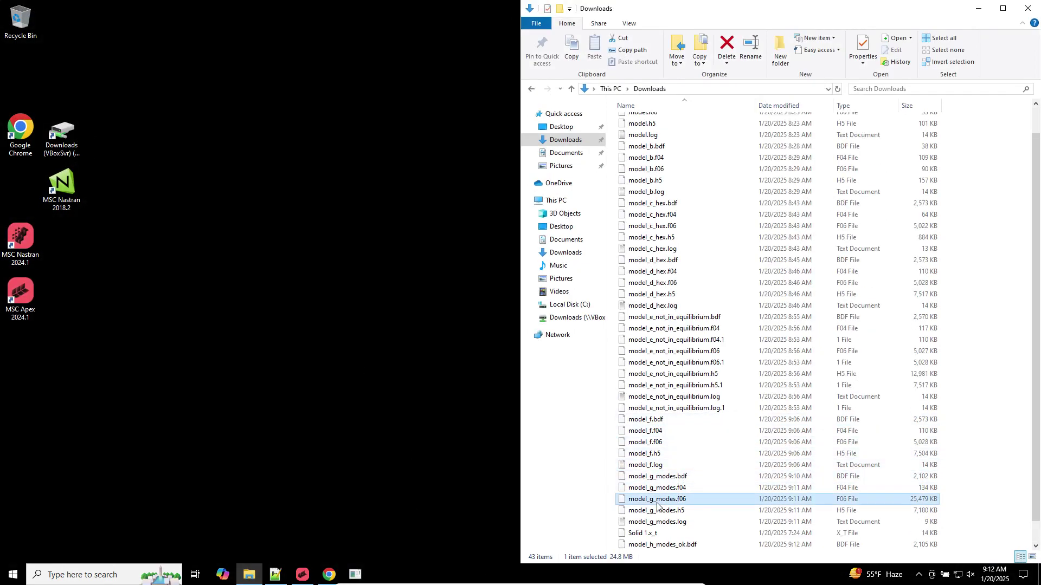
right_click(657, 504)
click(663, 347)
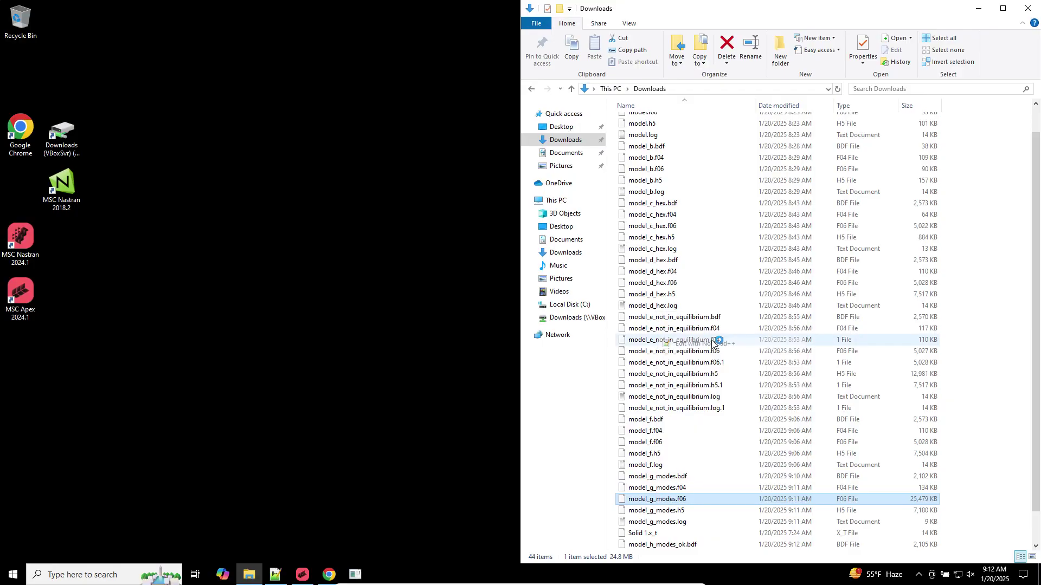
click(486, 104)
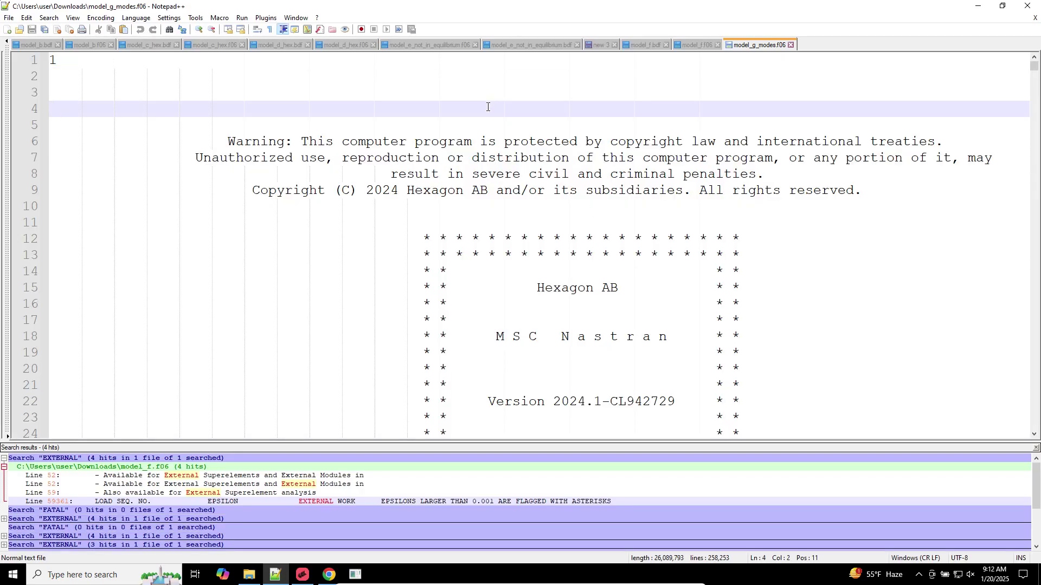
Search 'R E A L' to jump to model_g_modes.f06's REAL EIGENVALUES table
key(ctrl+f)
text(R)
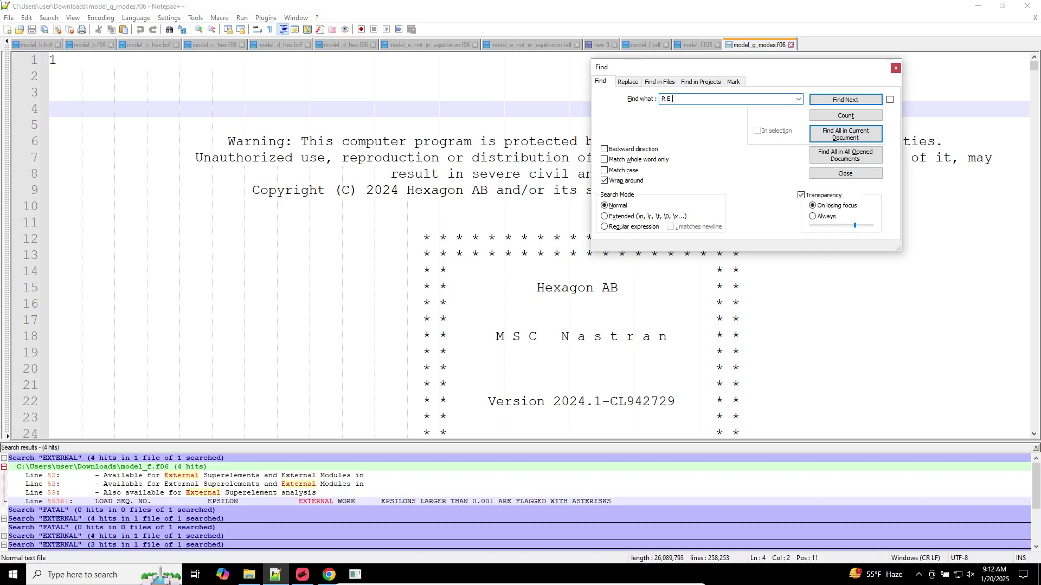
text( E A L)
key(Return)
key(Escape)
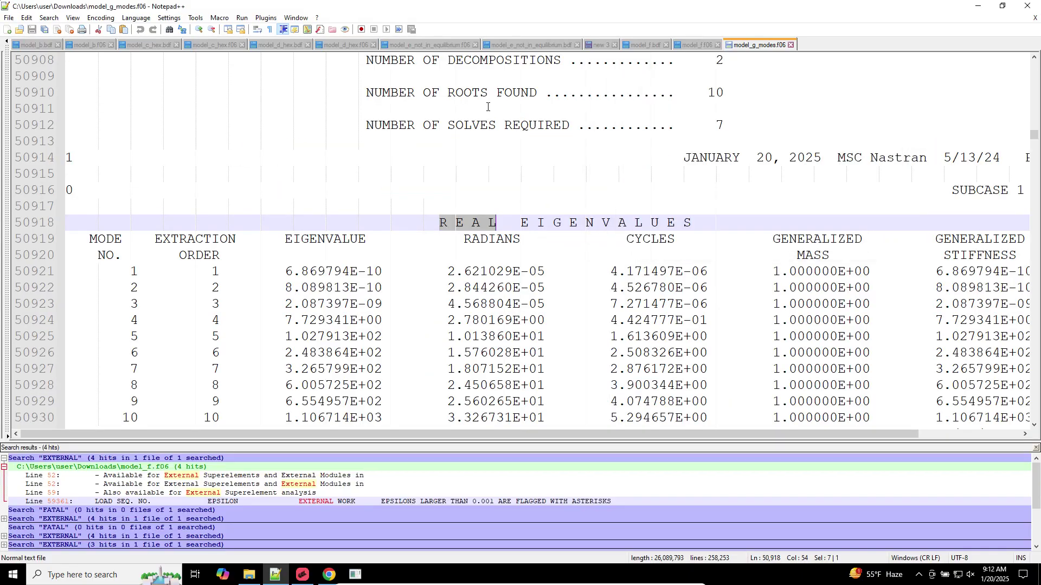
scroll(547, 228, down, 2)
click(487, 126)
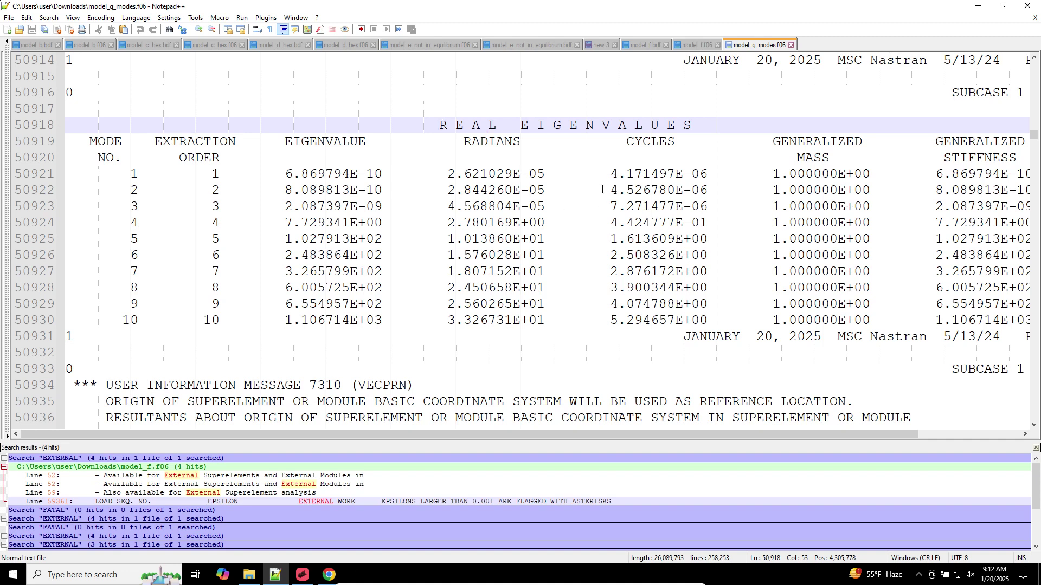
Column-select the CYCLES frequency block, then just modes 1 to 4
drag(605, 175, 605, 187)
click(604, 142)
alt+drag(605, 142, 715, 321)
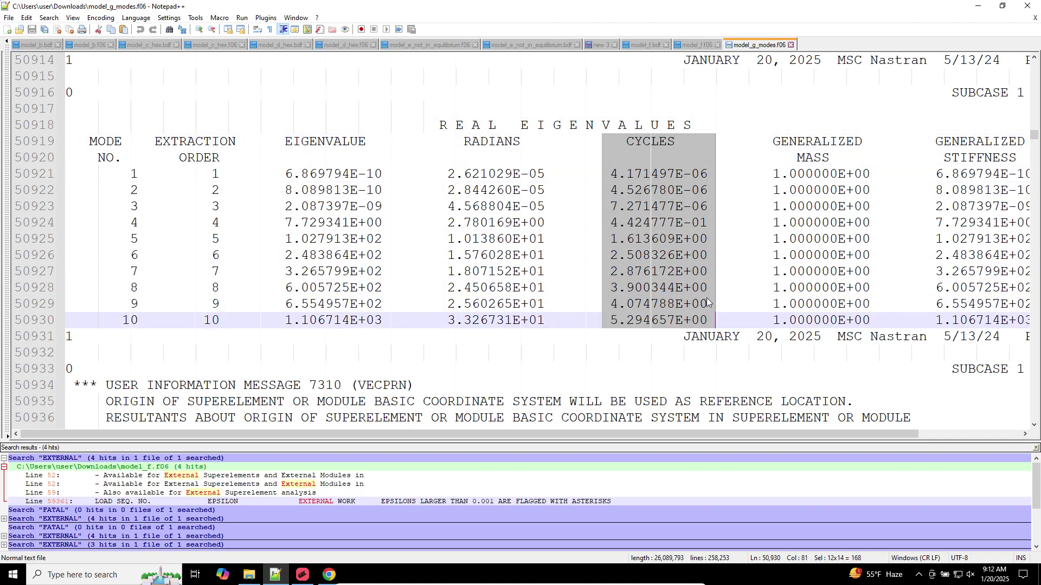
click(652, 212)
click(644, 252)
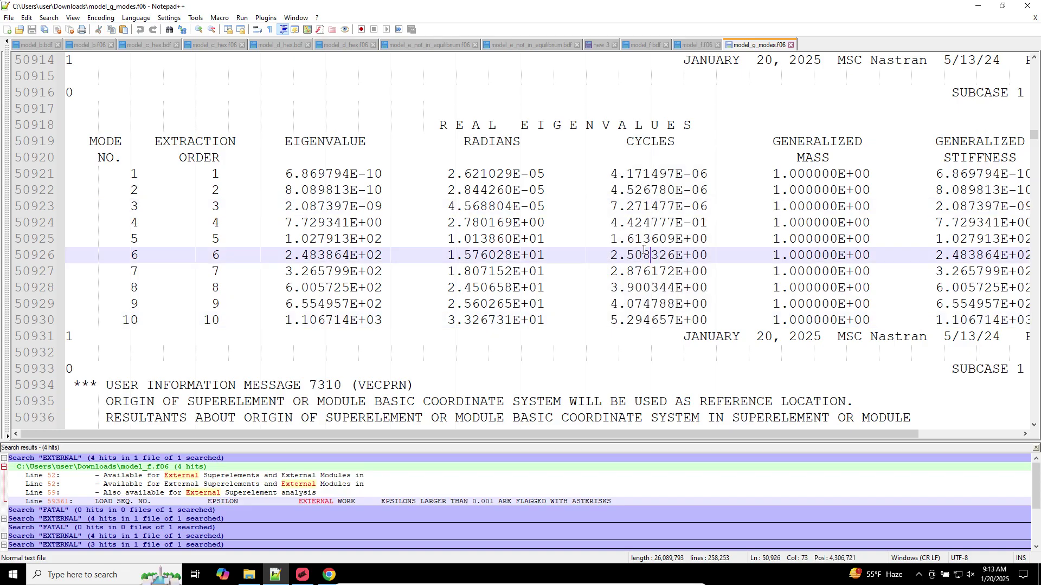
alt+drag(606, 172, 711, 224)
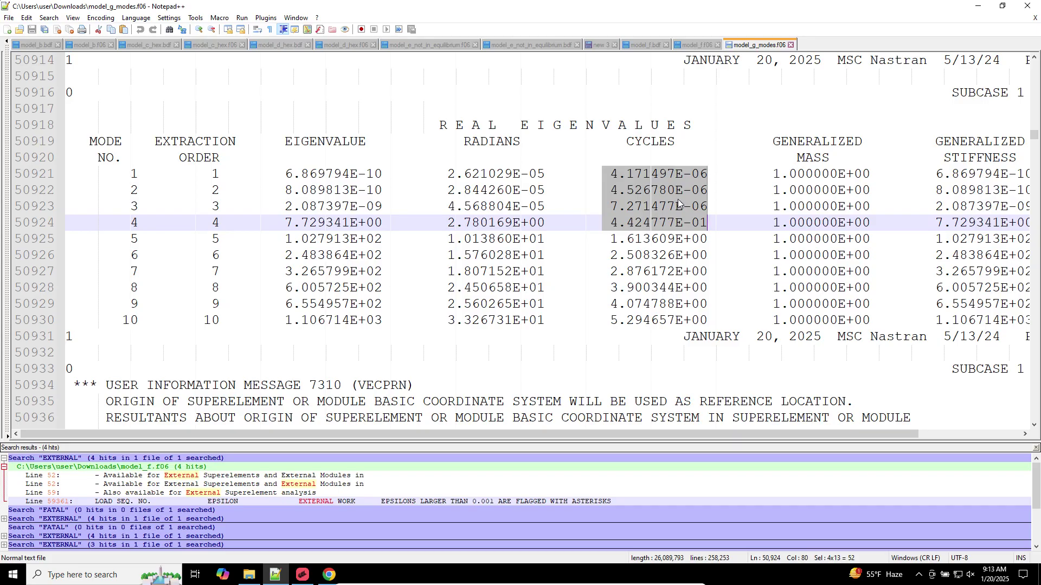
Column-select CYCLES for modes 5–10 (mode 5 at 1.613609 Hz) and modes 1–4, then show Downloads
click(672, 211)
click(601, 243)
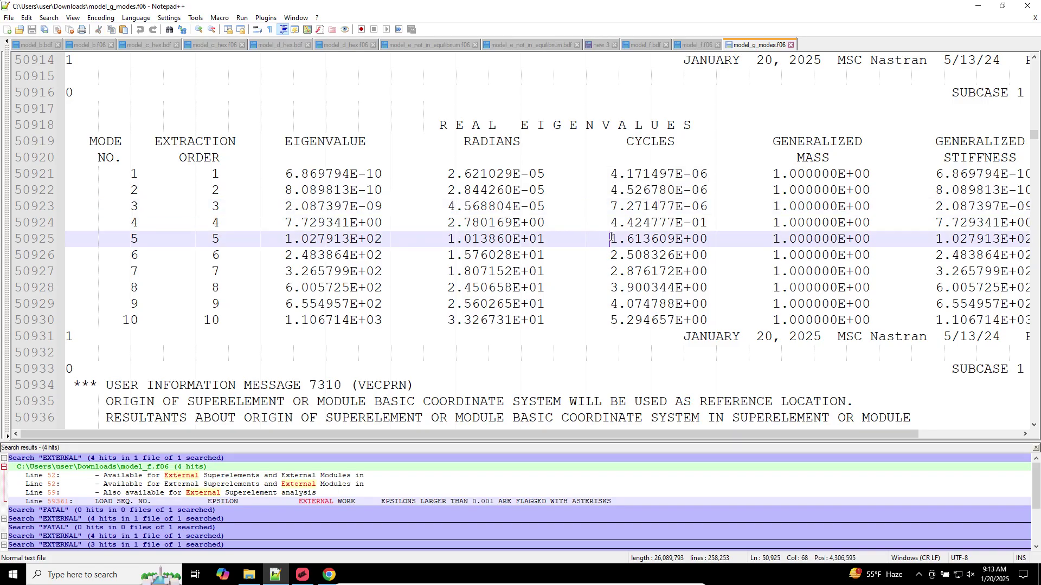
alt+drag(611, 238, 704, 327)
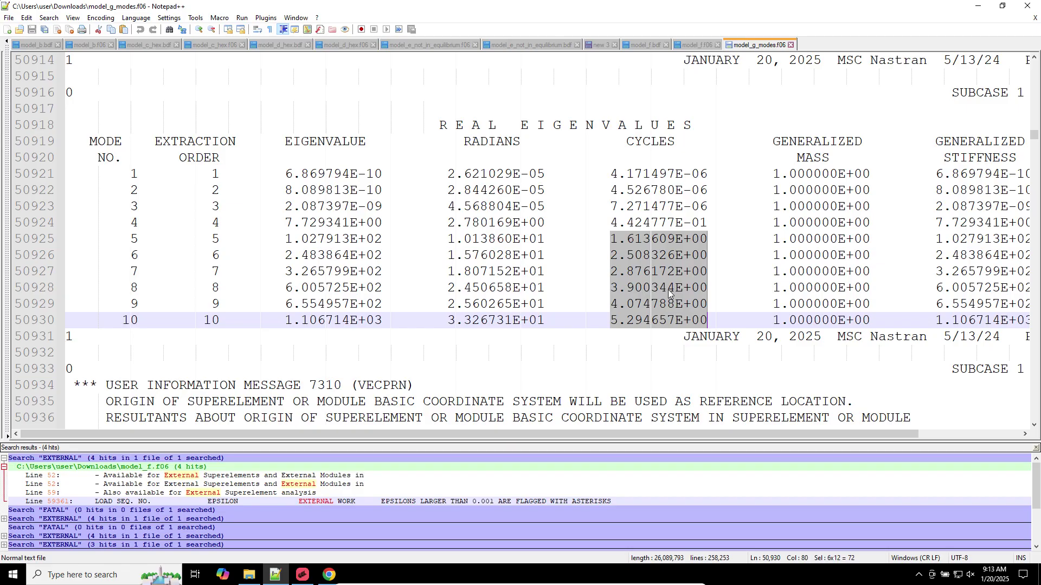
click(700, 207)
click(701, 223)
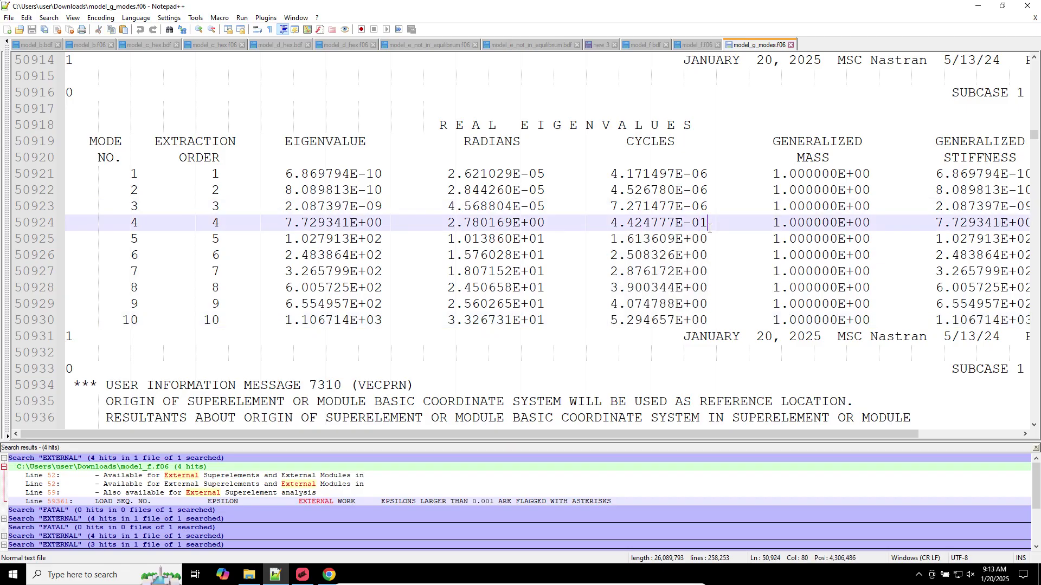
alt+drag(709, 228, 611, 180)
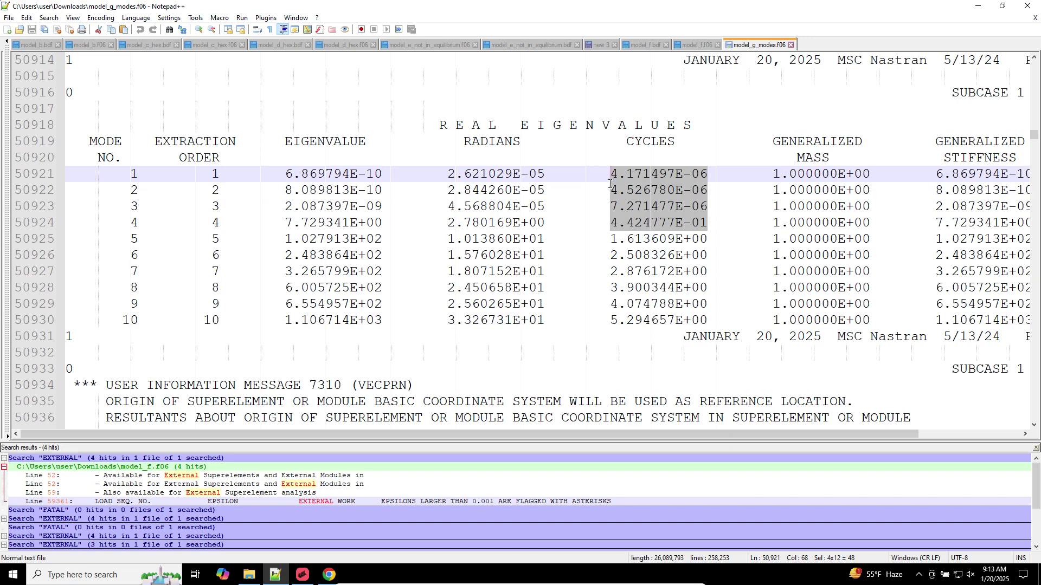
click(249, 575)
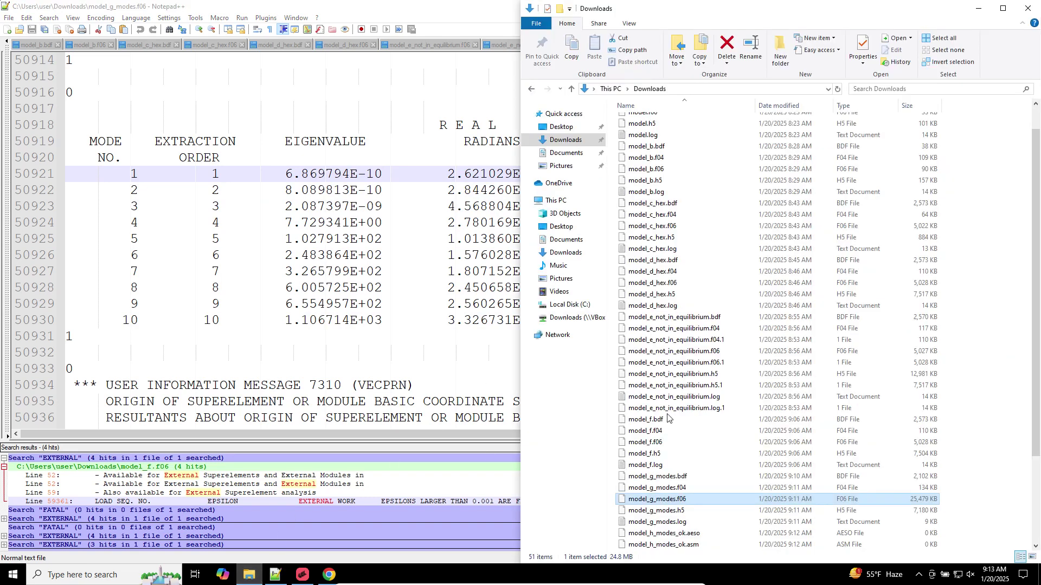
Open model_h_modes_ok.f06 from Downloads in Notepad++
click(654, 521)
scroll(653, 522, down, 3)
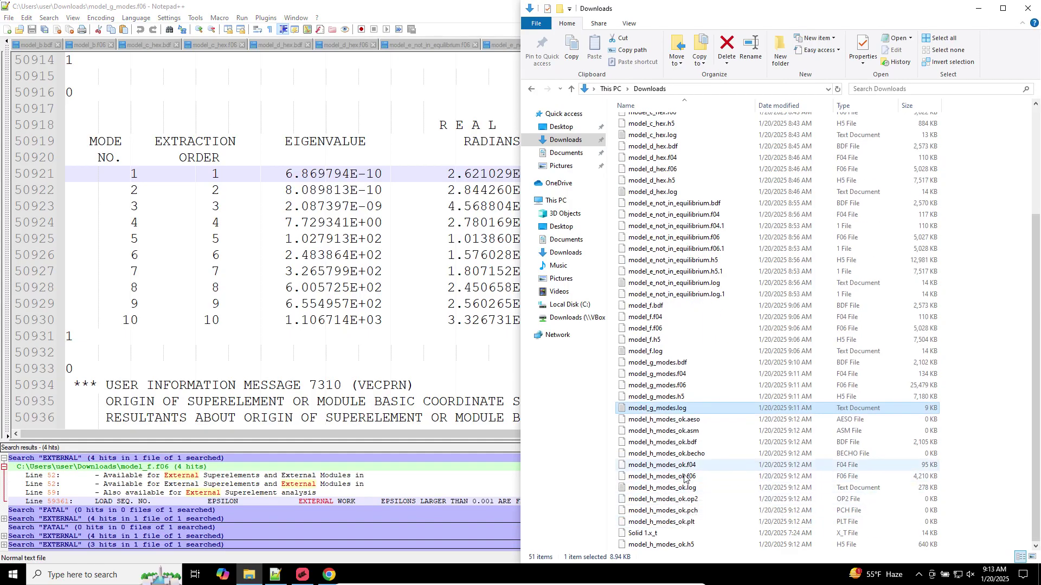
right_click(685, 477)
click(705, 279)
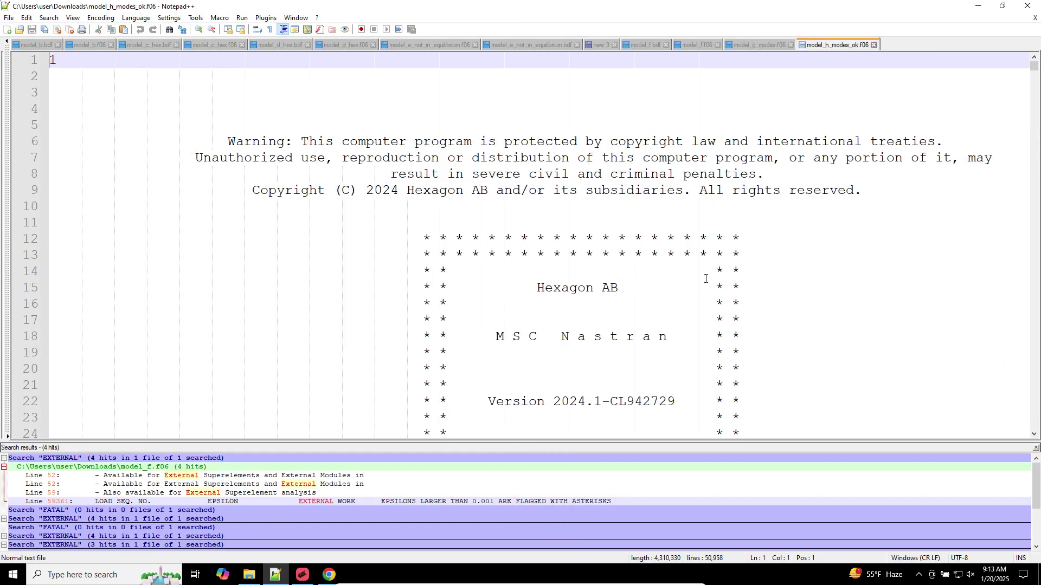
click(711, 121)
Search model_h_modes_ok.f06 for REAL and scroll through the result
key(ctrl+f)
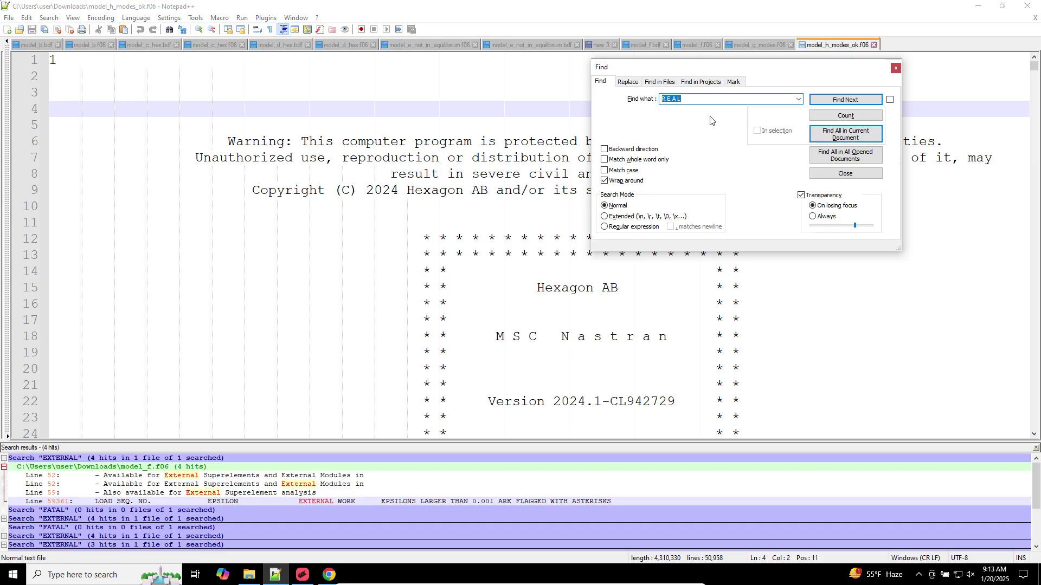
key(Return)
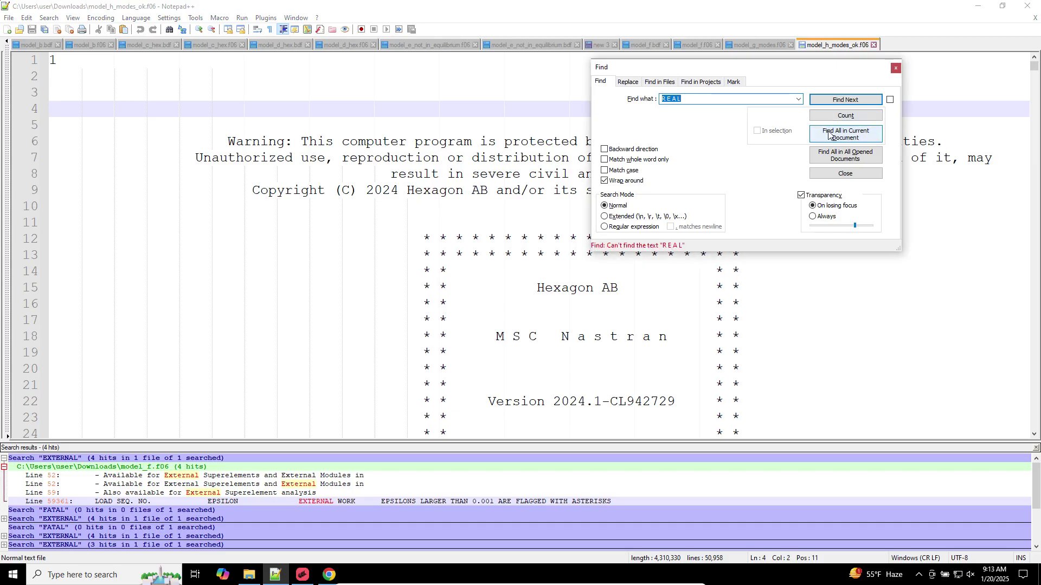
click(813, 173)
scroll(784, 184, down, 20)
scroll(785, 185, down, 20)
scroll(780, 178, up, 20)
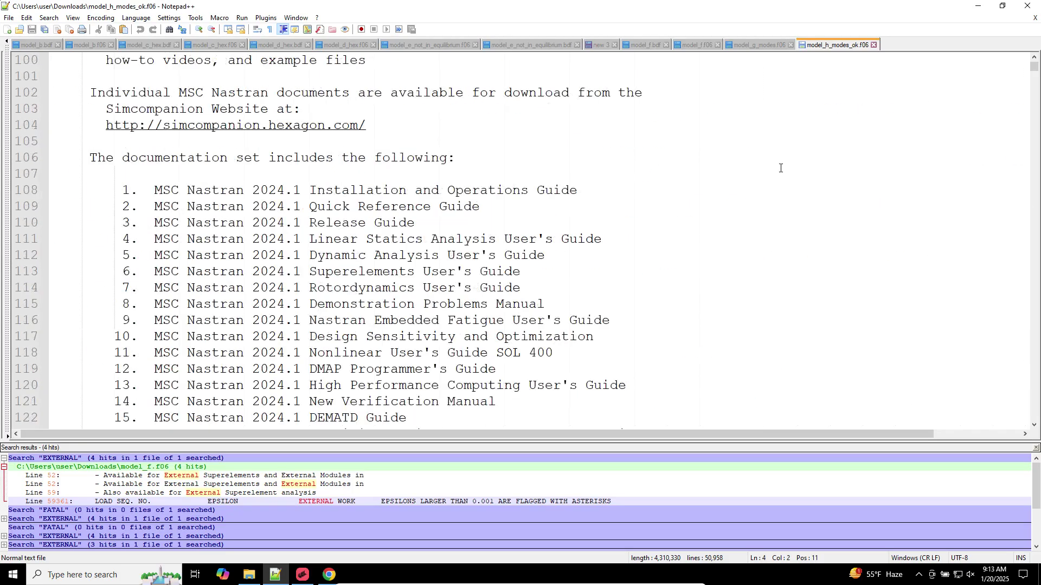
Search for FATAL to find USER FATAL MESSAGE 1250: not enough space on the disk
click(746, 124)
key(ctrl+f)
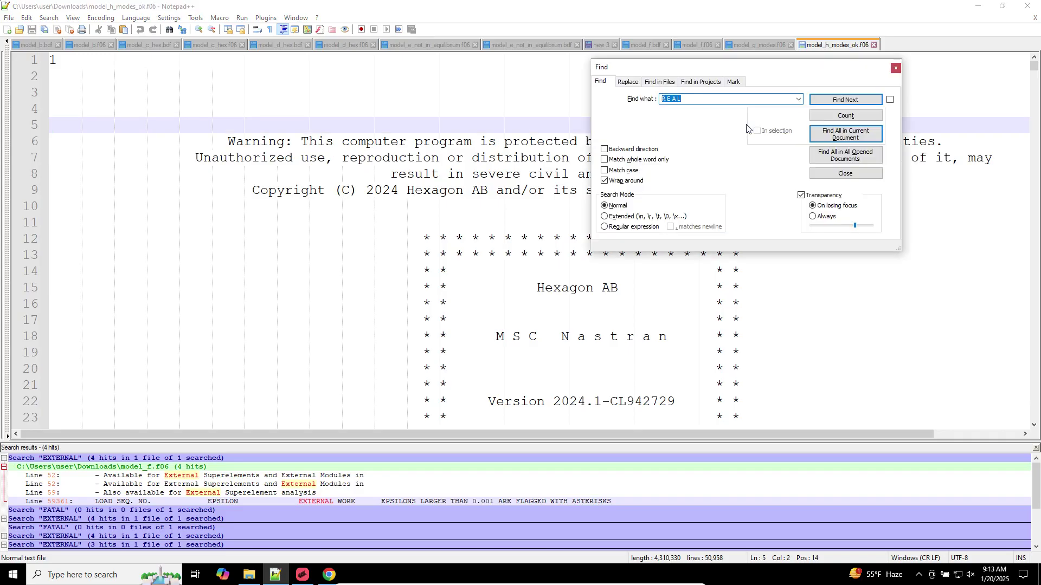
text(FATAL)
key(Return)
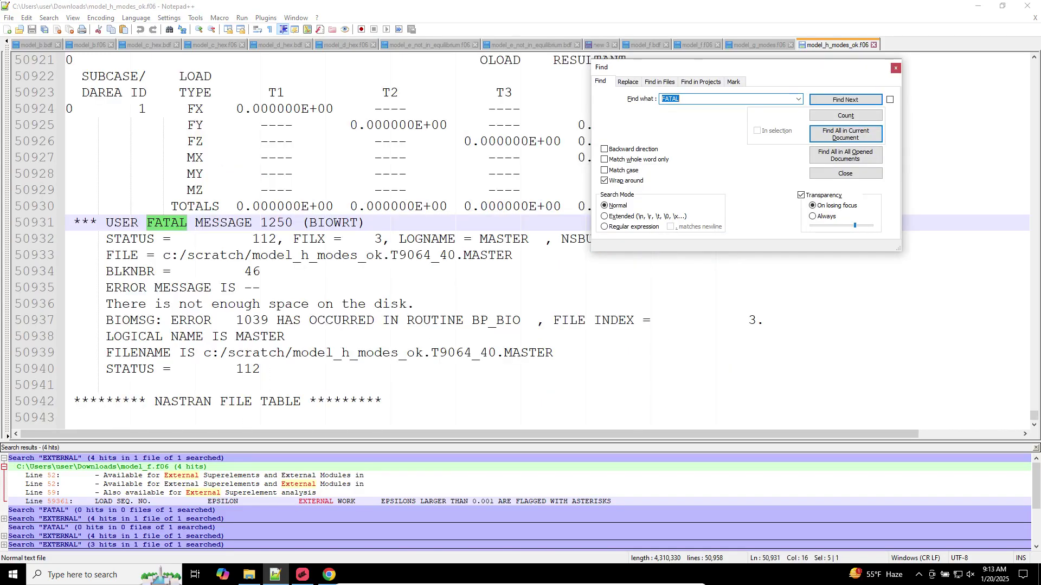
key(Escape)
scroll(236, 295, down, 1)
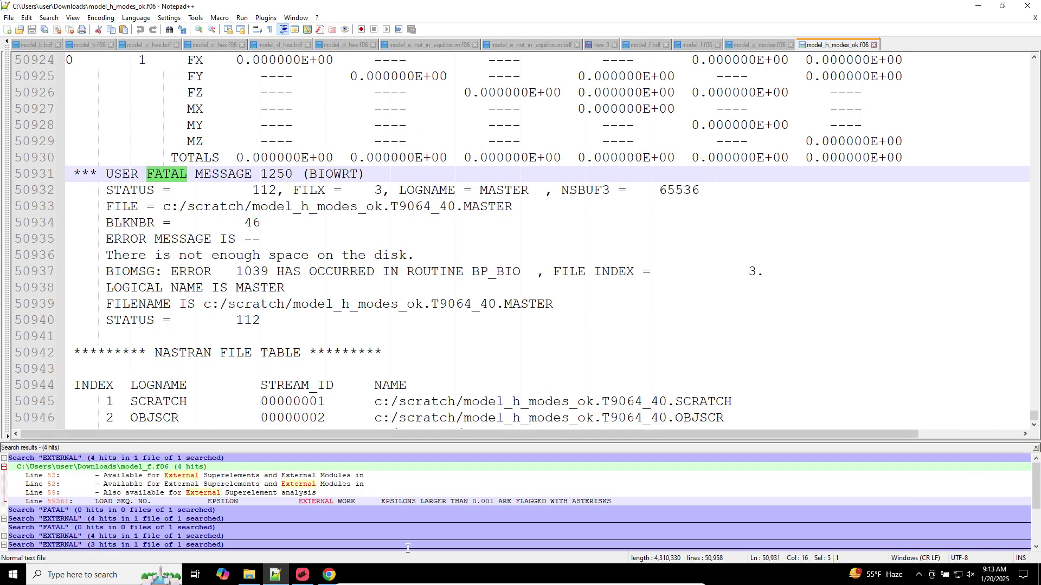
Briefly check MSC Apex, then minimize all windows to show the desktop
click(303, 574)
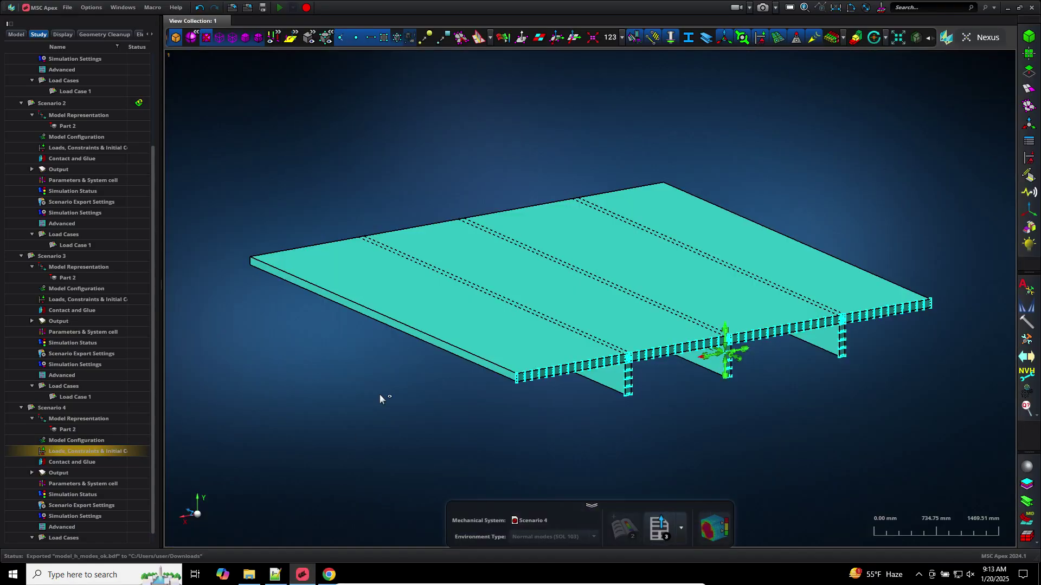
click(308, 575)
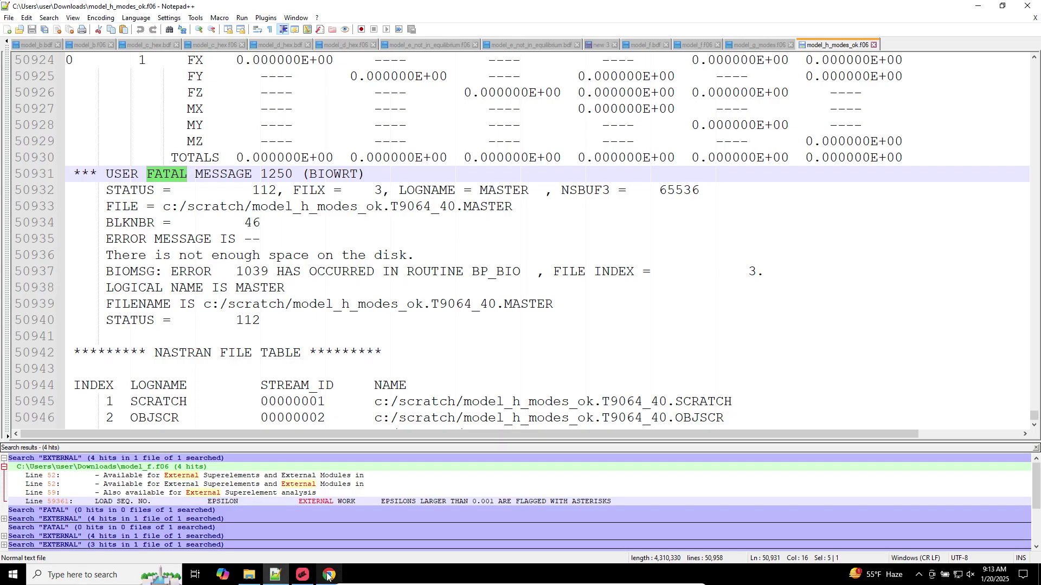
click(1039, 576)
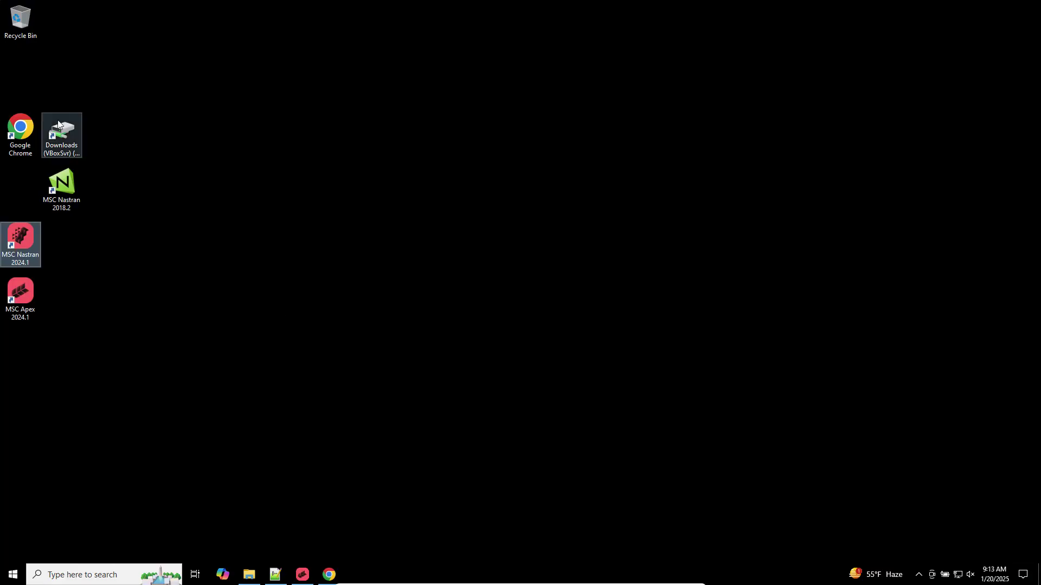
Search Downloads for .h5 and delete the three .h5 result files
click(249, 574)
key(super+Right)
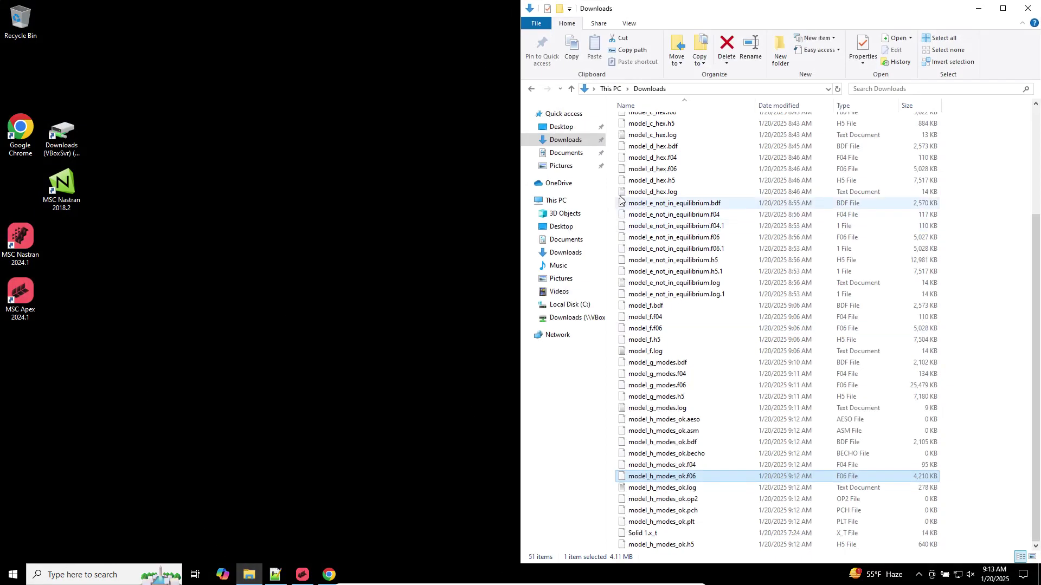
scroll(670, 239, up, 5)
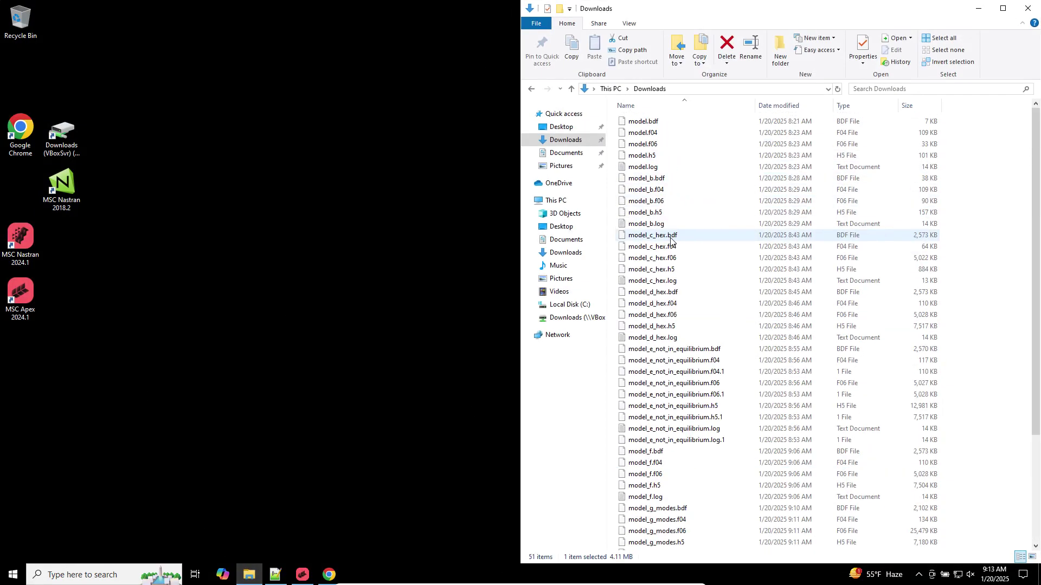
click(665, 133)
click(681, 181)
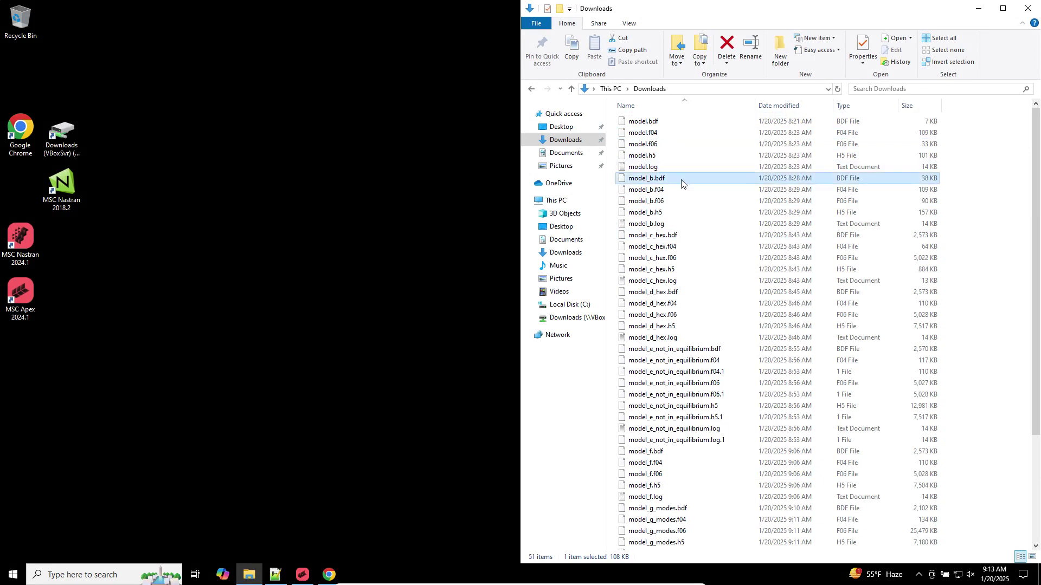
key(ctrl+f)
text(.h5)
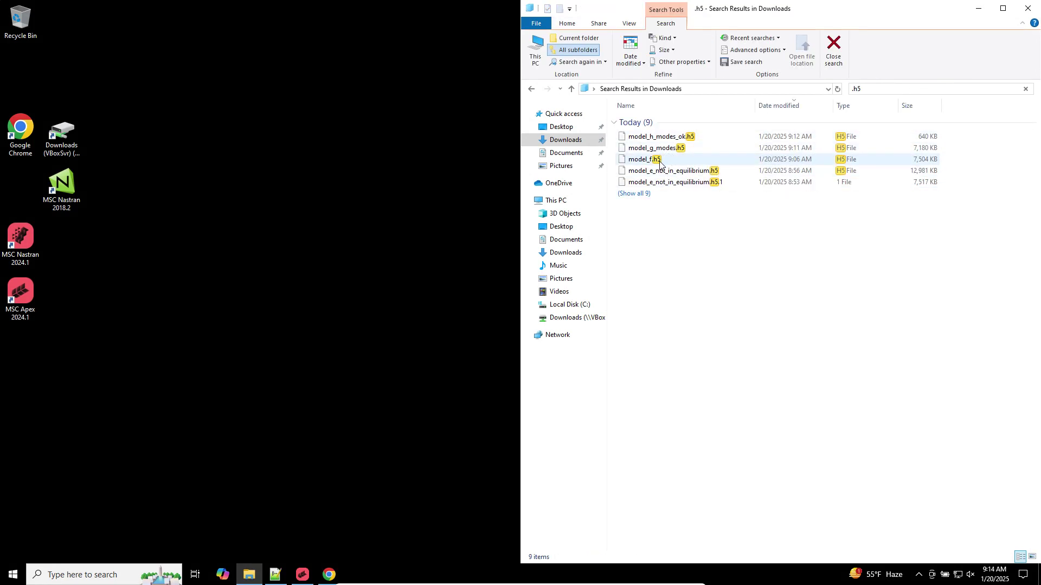
click(672, 160)
shift+click(682, 183)
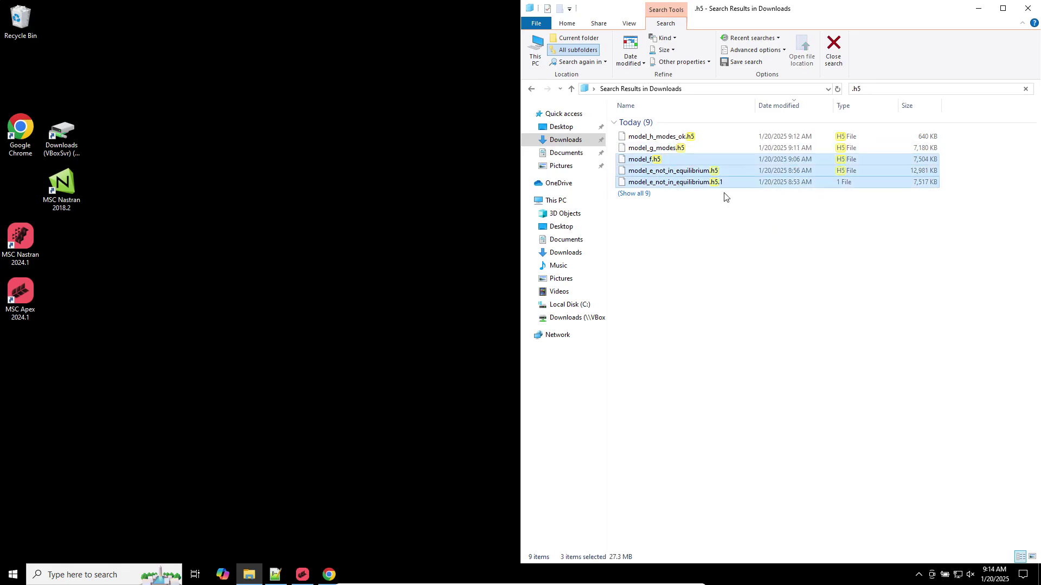
right_click(660, 167)
click(696, 284)
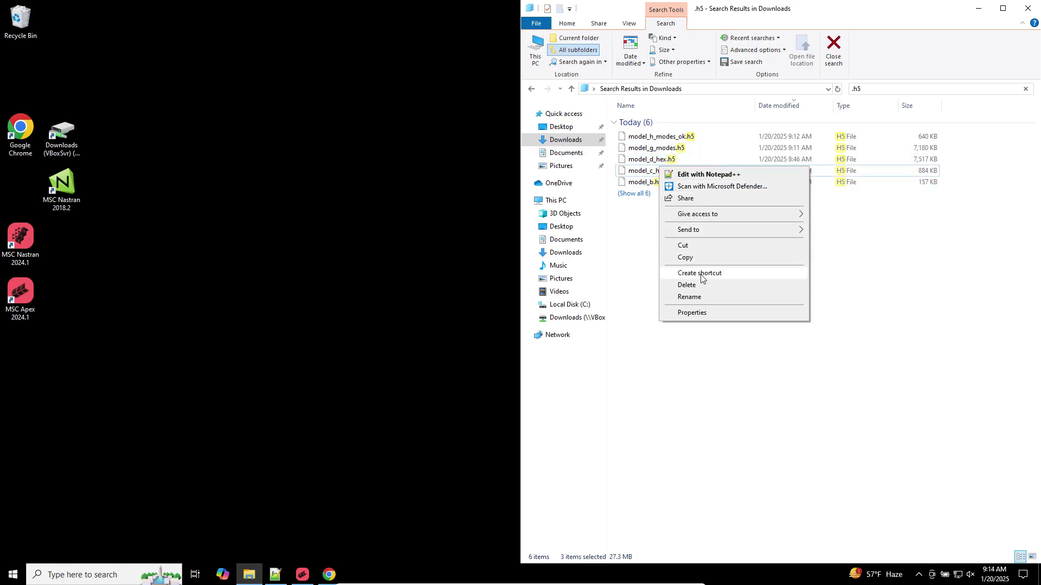
click(878, 289)
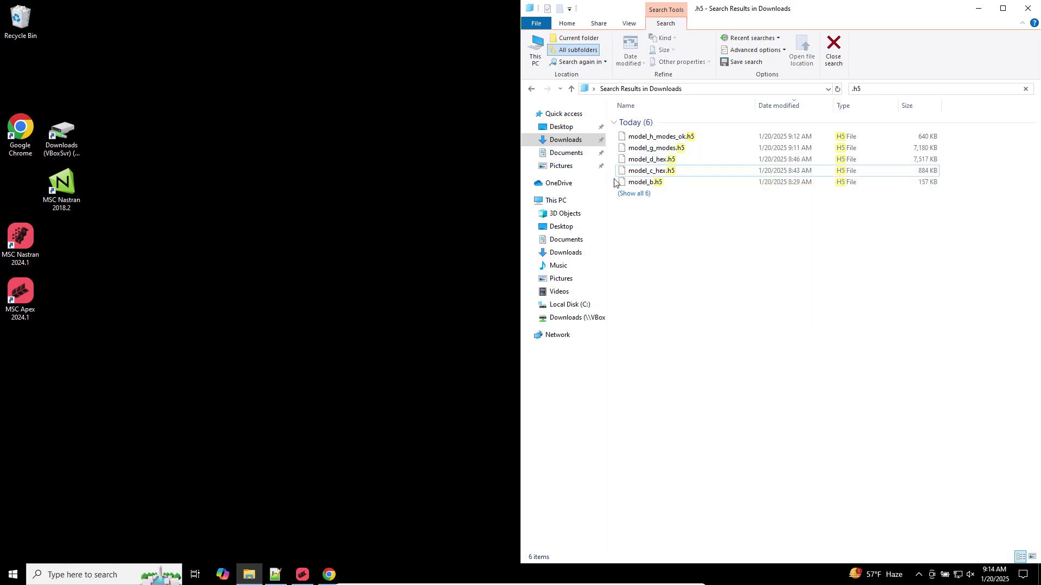
In Documents\MSC_Apex Workspace, delete 27 scenario files, six Model folders and Model_Recovery_Copy
click(575, 130)
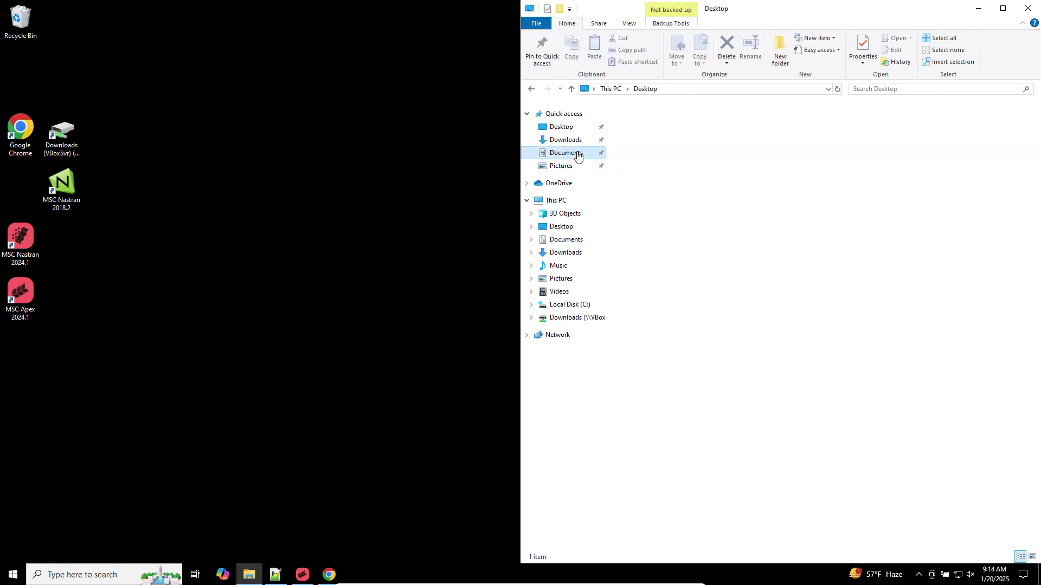
click(566, 153)
double_click(666, 121)
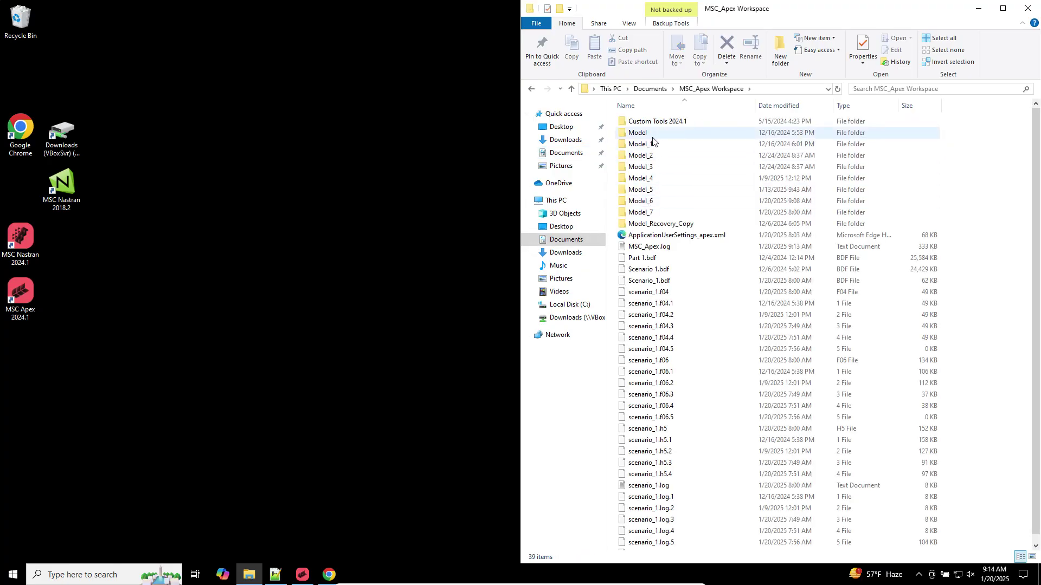
click(659, 264)
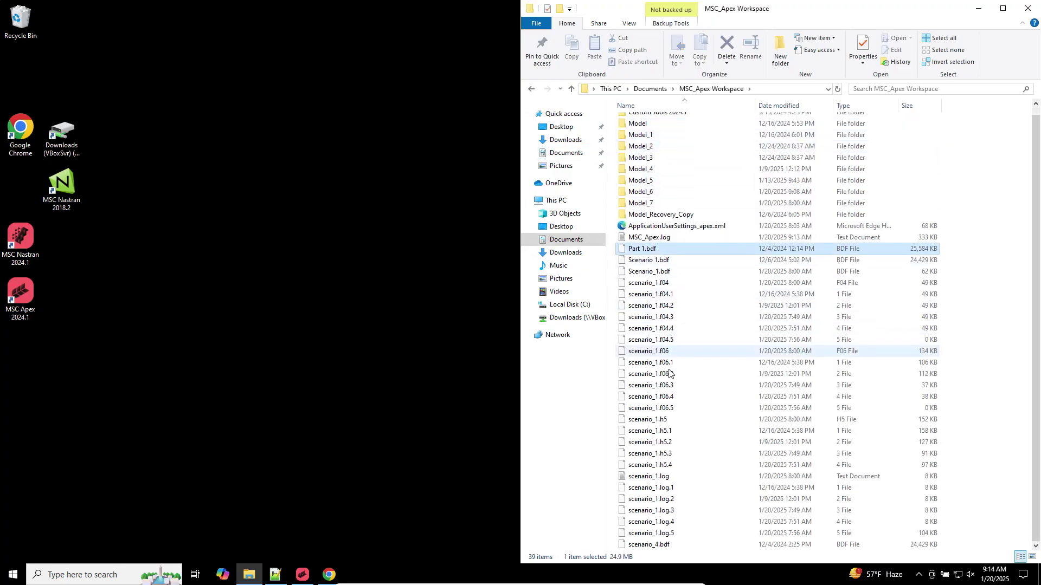
shift+click(672, 546)
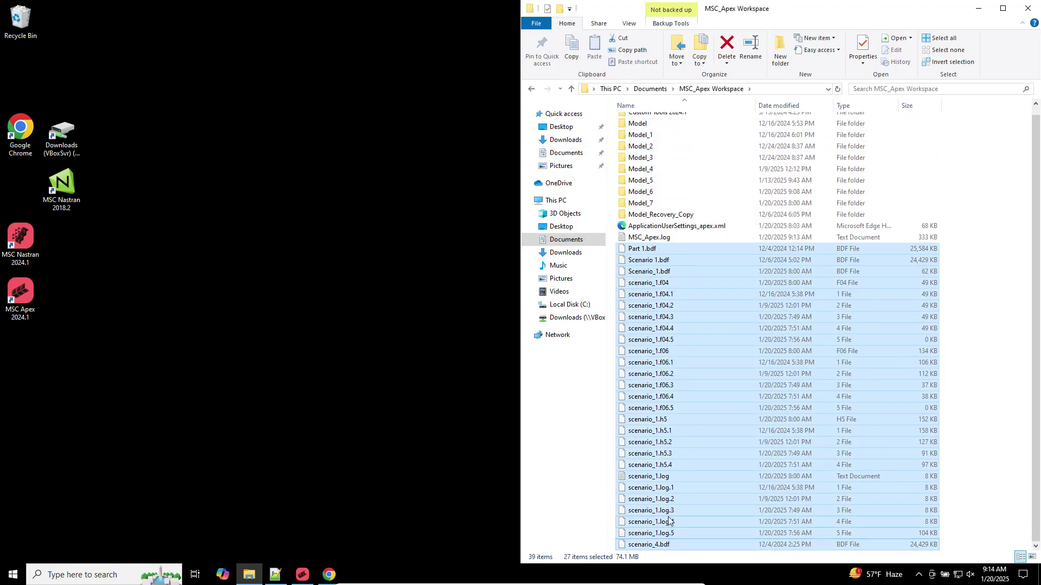
key(Delete)
click(661, 135)
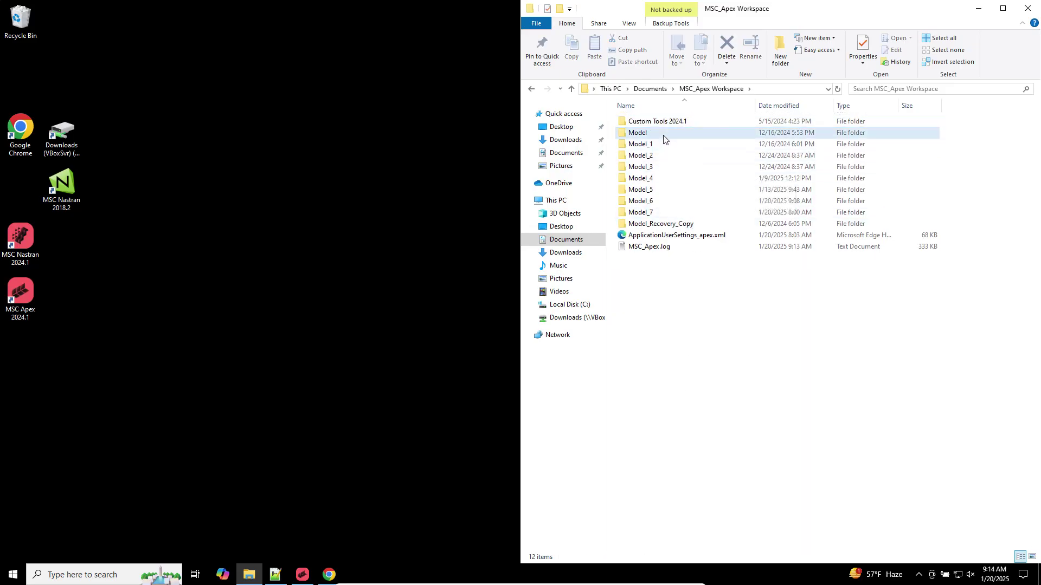
shift+click(662, 192)
key(Delete)
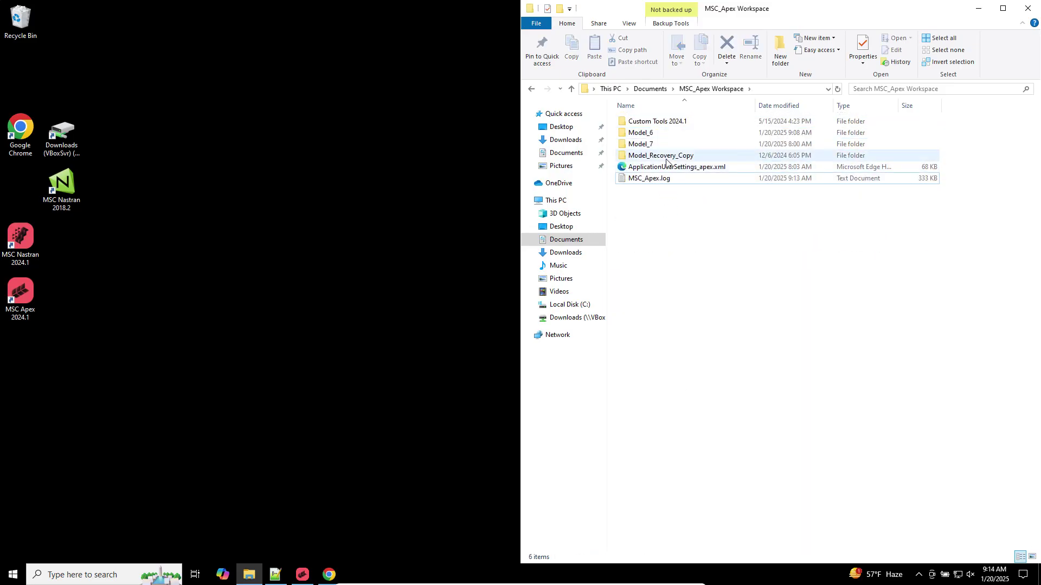
click(667, 156)
key(Delete)
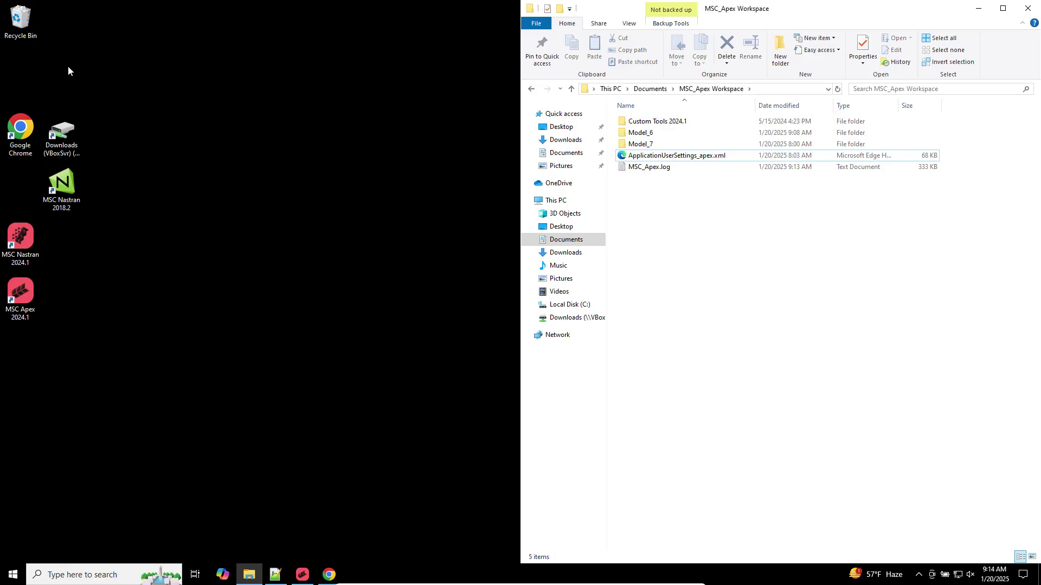
Empty the Recycle Bin, permanently deleting the 37 items
right_click(9, 15)
click(45, 34)
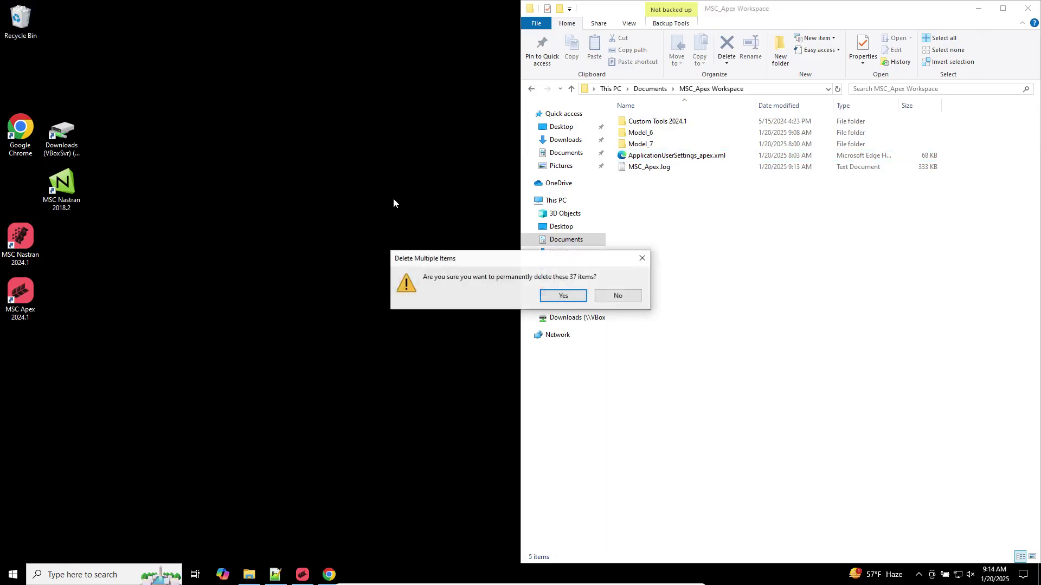
click(558, 296)
double_click(36, 242)
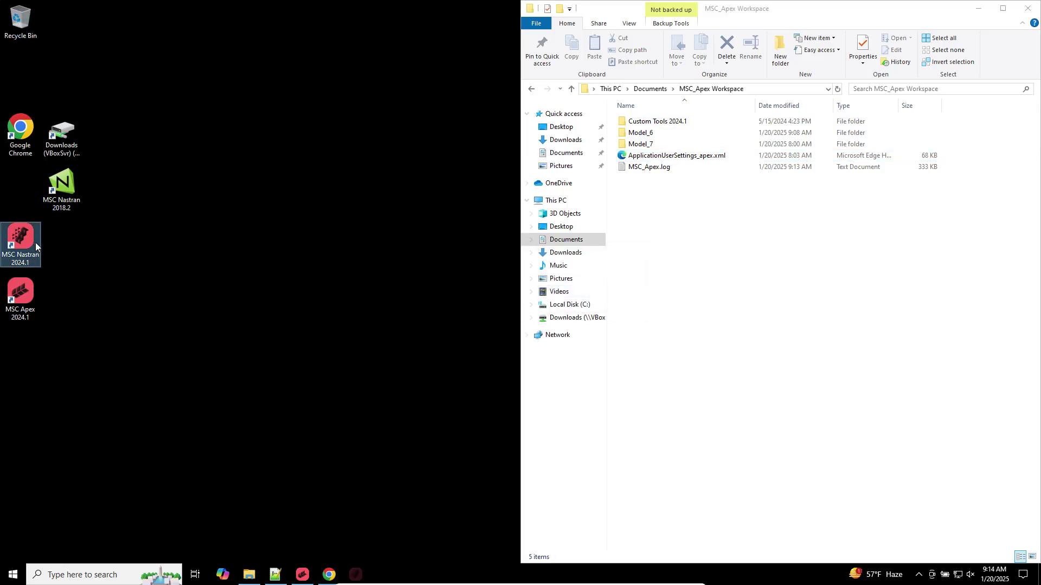
Rerun MSC Nastran on model_h_modes_ok.bdf and select the new model_h_modes_ok.f06 in Downloads
double_click(170, 170)
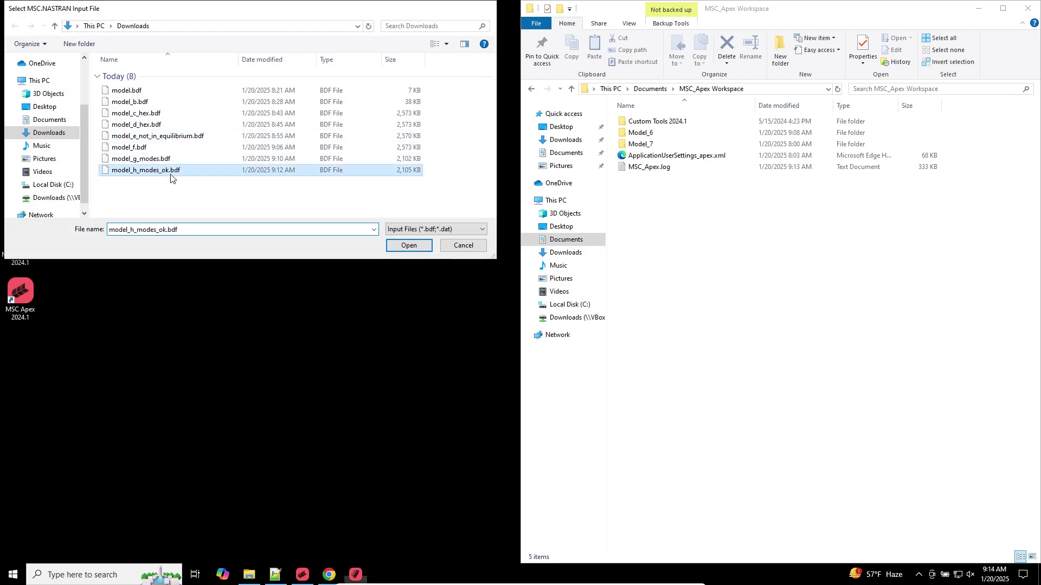
click(28, 107)
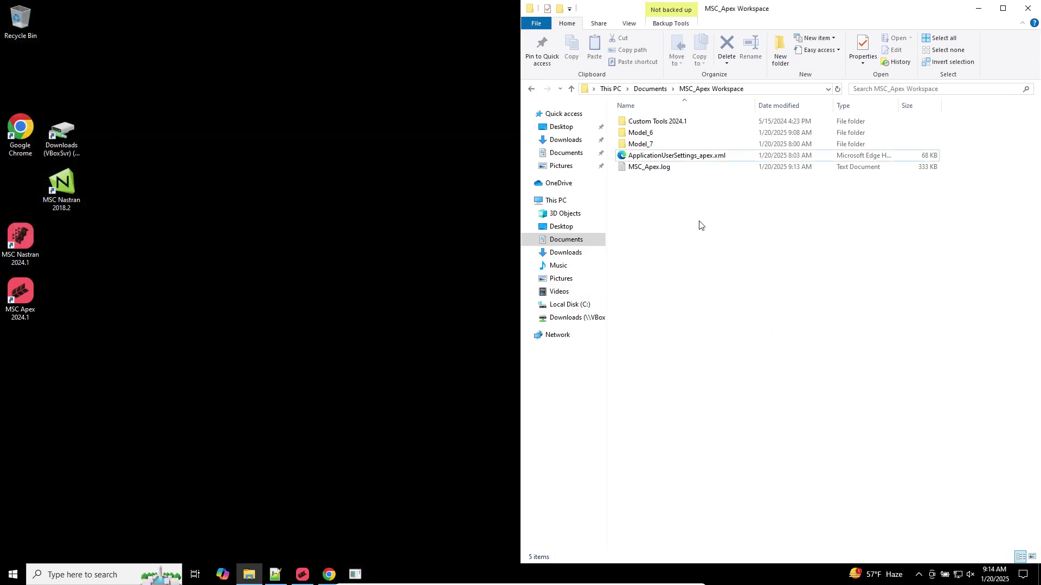
click(574, 139)
click(699, 485)
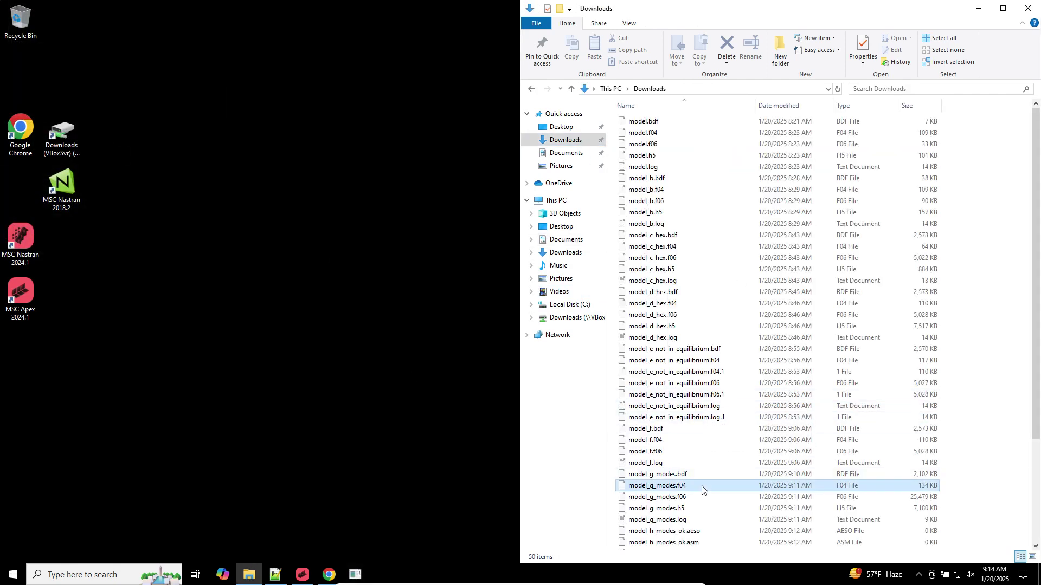
scroll(699, 481, down, 4)
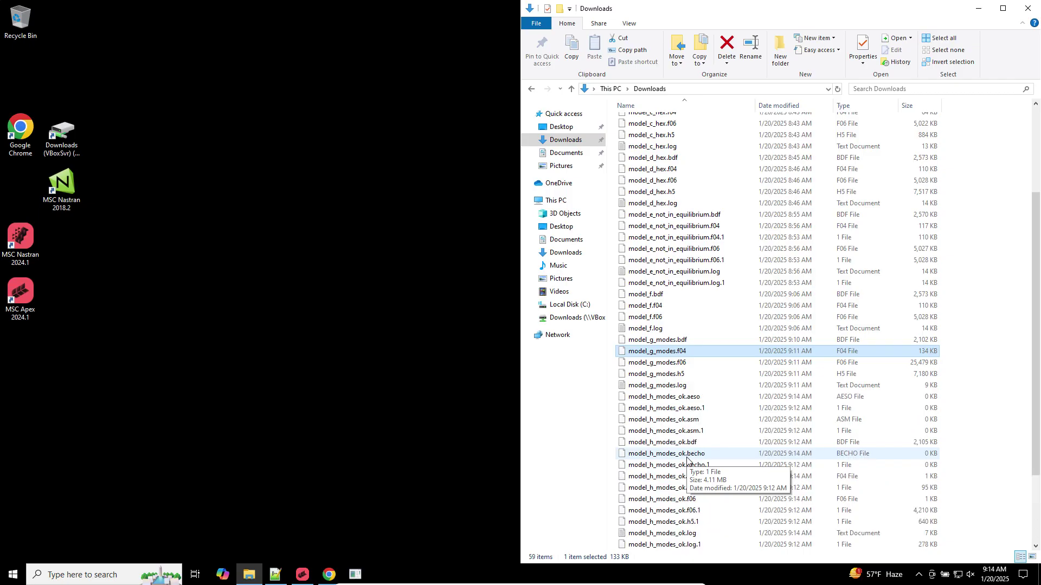
click(681, 499)
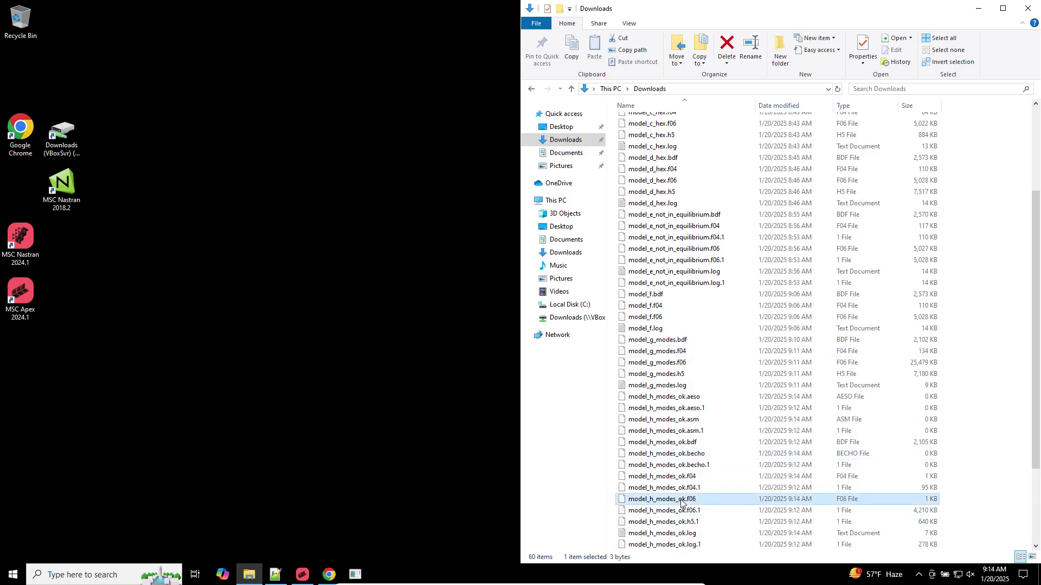
scroll(682, 503, down, 2)
scroll(682, 503, down, 2)
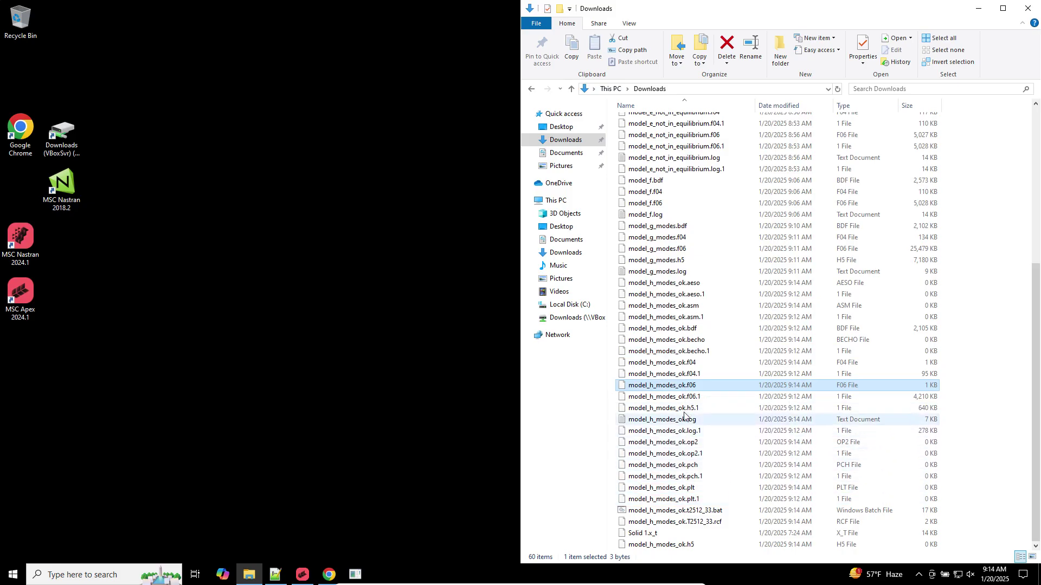
Open the new model_h_modes_ok.f06 in Notepad++
right_click(683, 388)
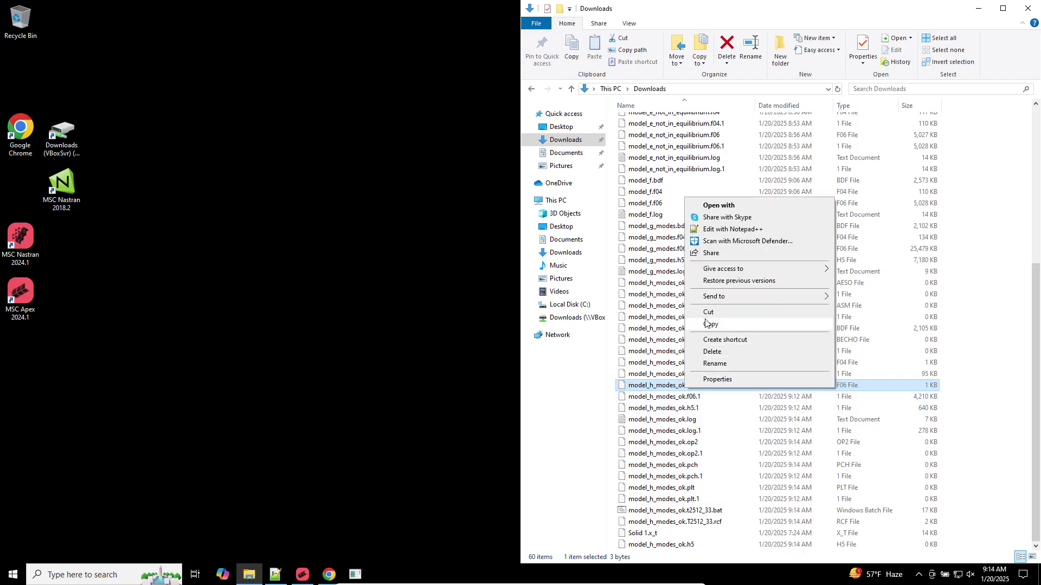
click(720, 227)
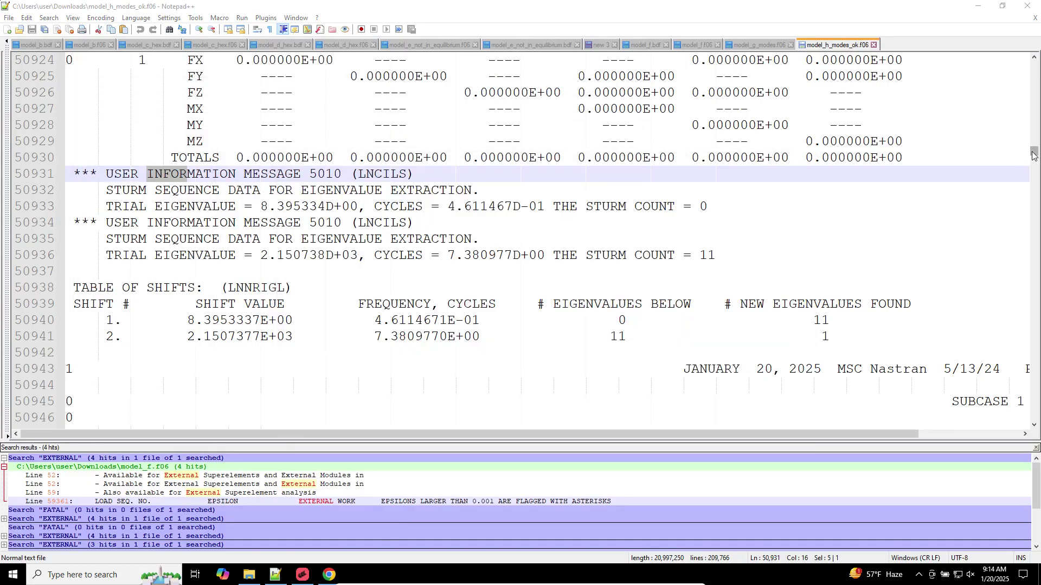
drag(1033, 156, 1031, 64)
click(705, 125)
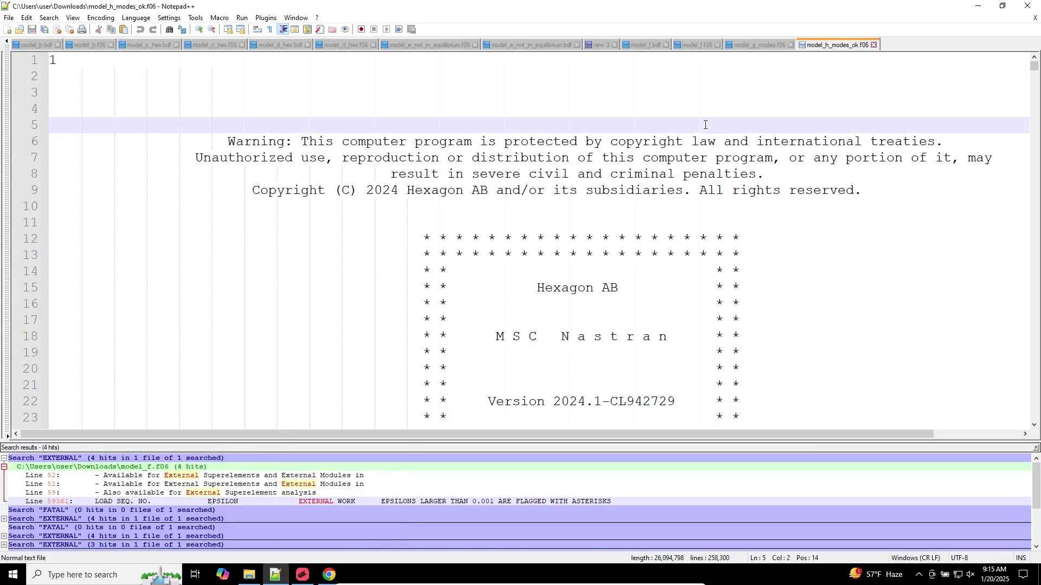
key(ctrl+f)
key(Escape)
Find All 'FATAL' in model_h_modes_ok.f06, returning 0 hits
click(765, 45)
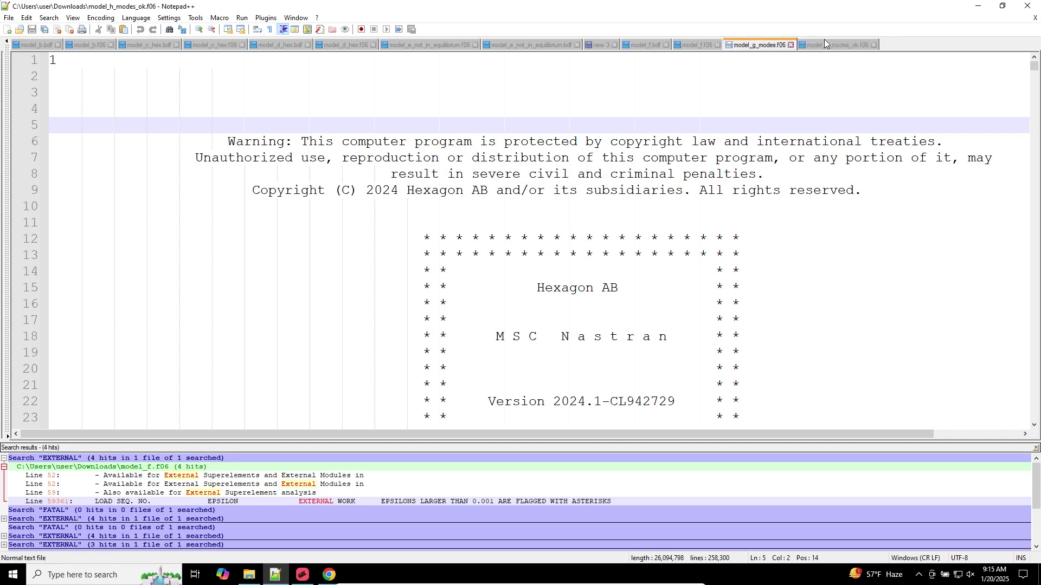
click(820, 43)
click(807, 76)
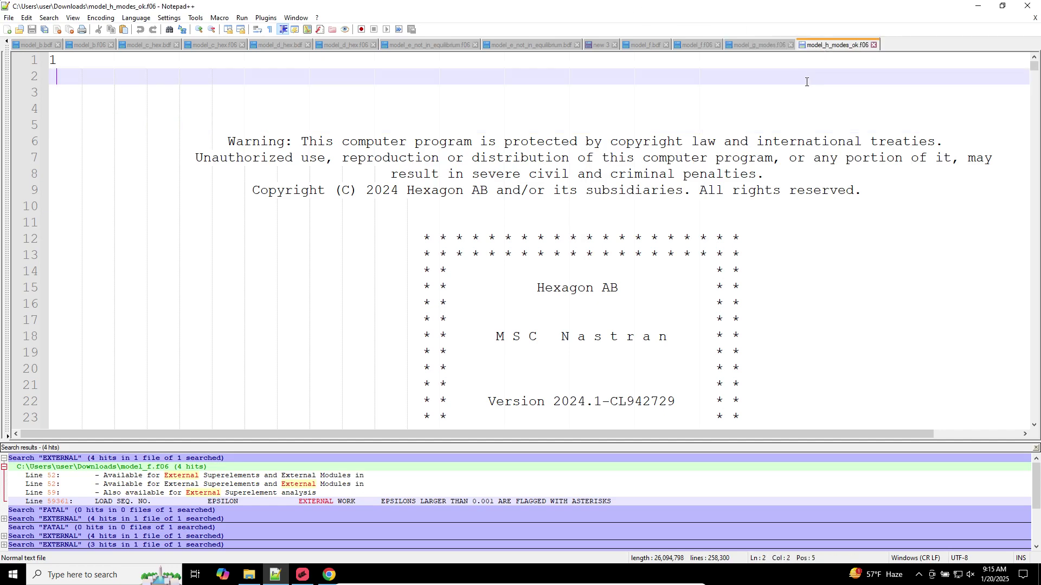
key(ctrl+f)
click(846, 134)
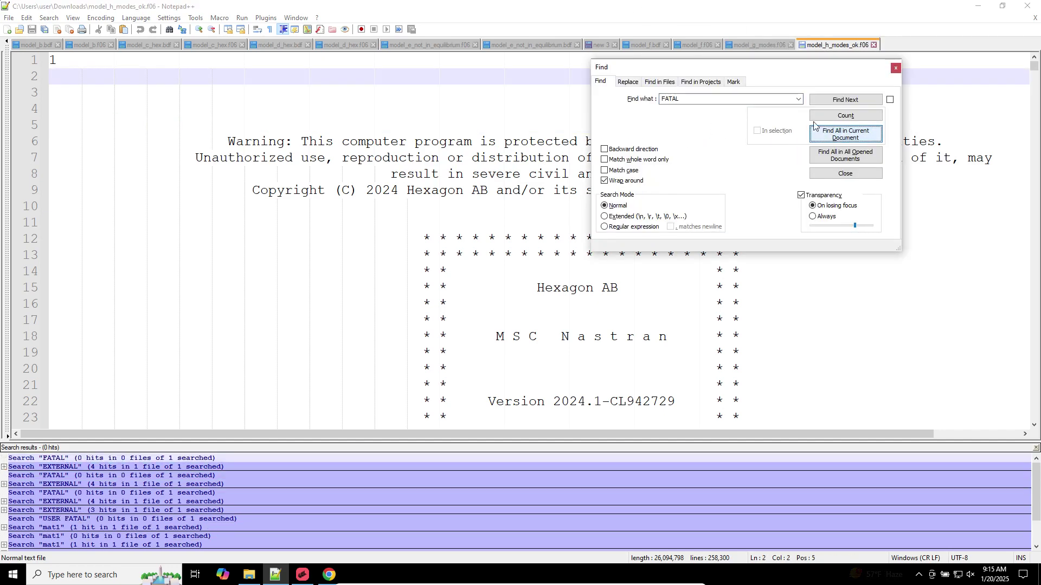
key(Escape)
Start a new search for 'RE A' in model_h_modes_ok.f06
click(609, 124)
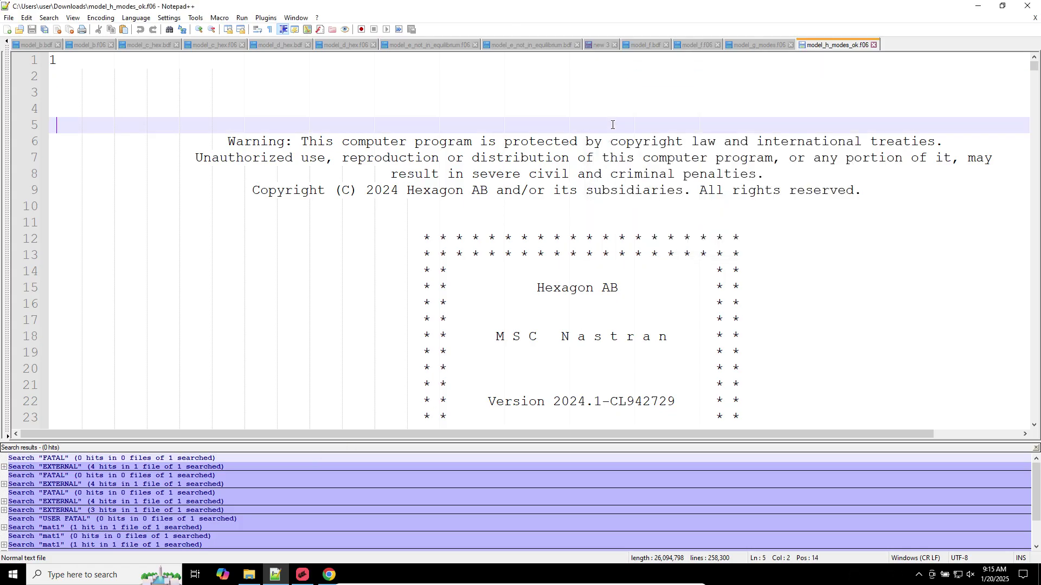
key(ctrl+f)
text(RE  A L)
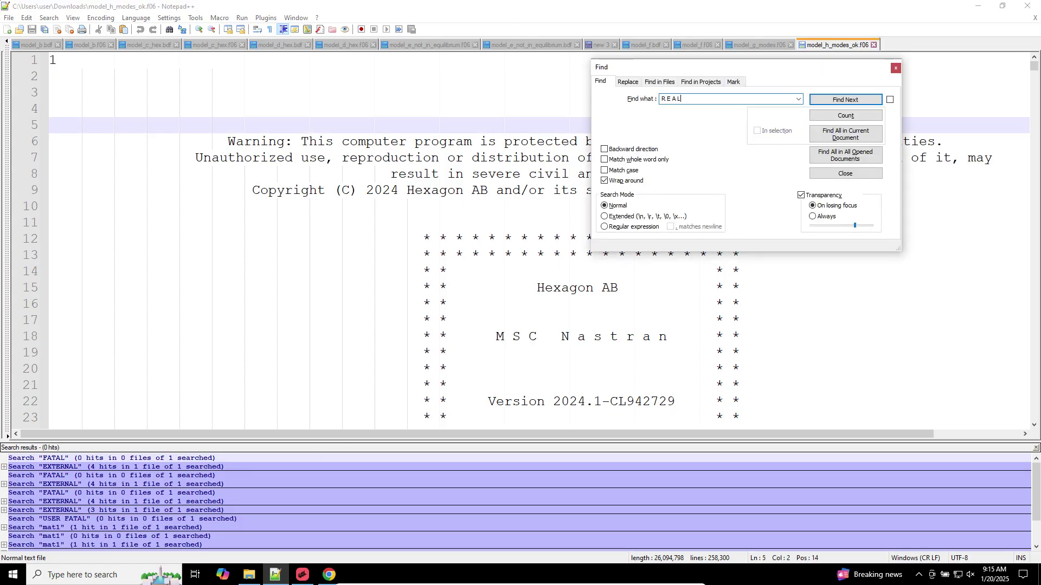
Jump to the REAL EIGENVALUES table and column-select model_g_modes.f06's CYCLES values for modes 1–4
key(Return)
key(Escape)
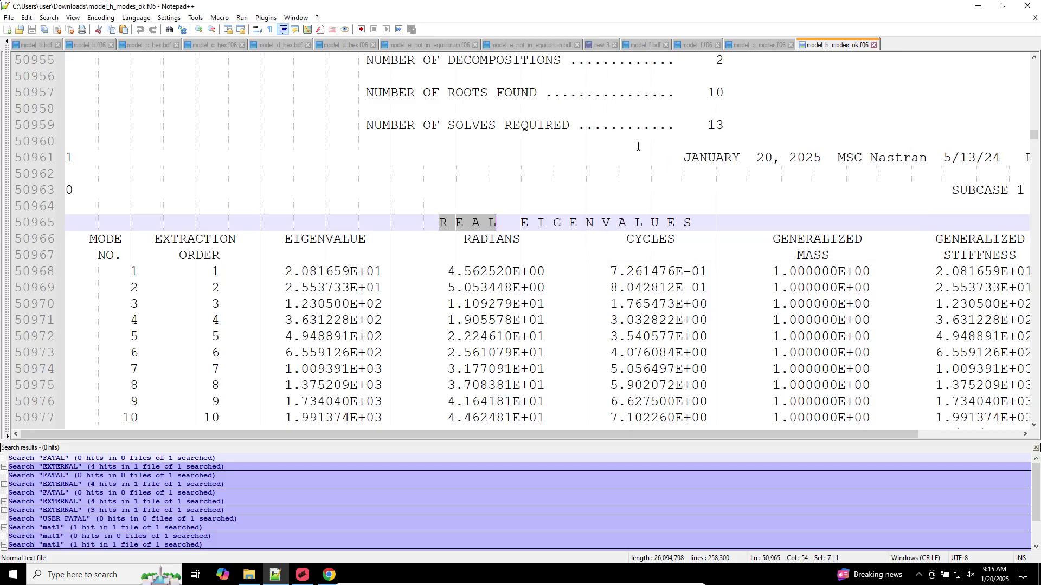
click(738, 44)
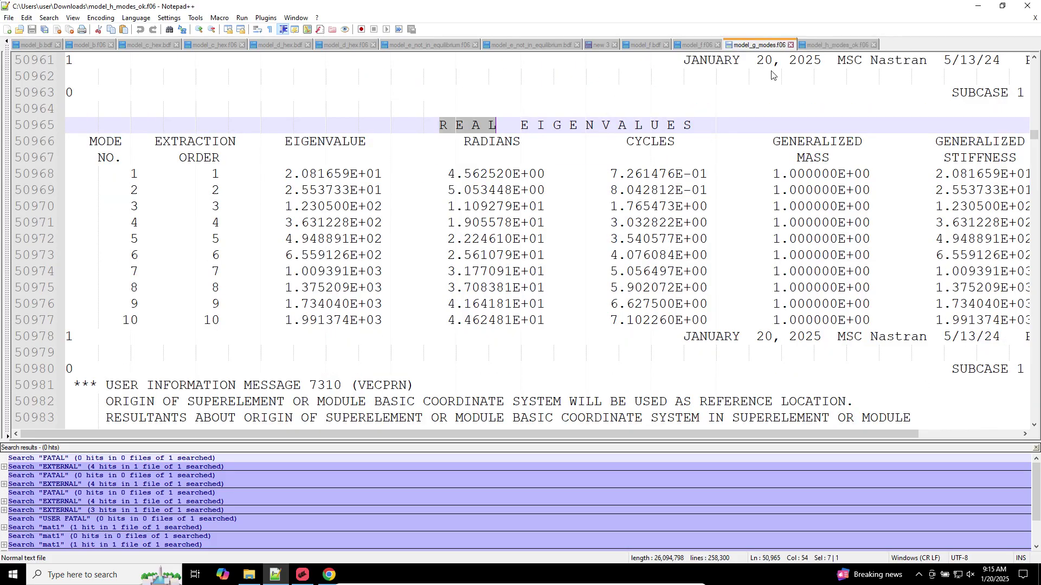
click(652, 173)
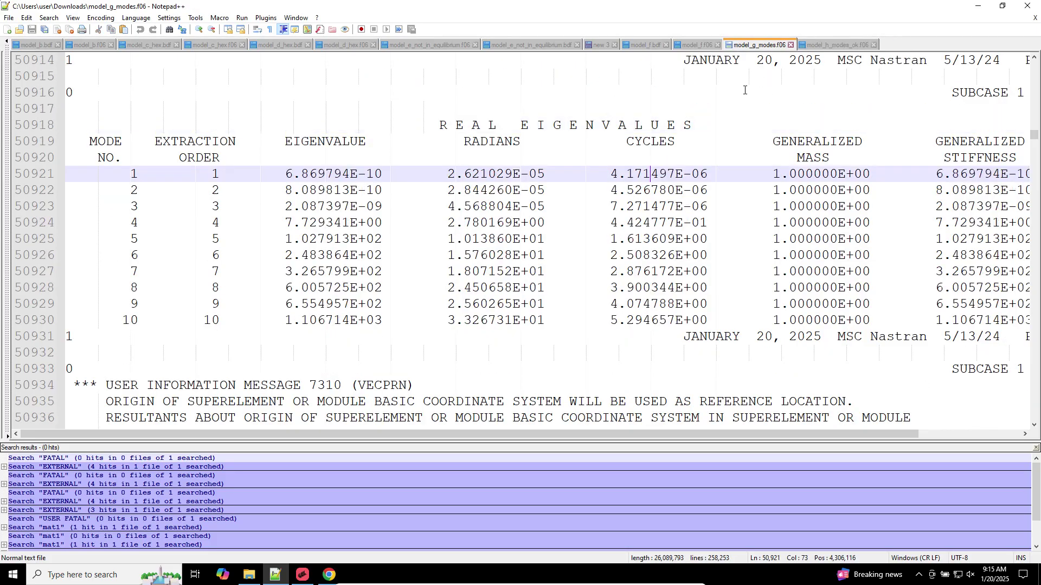
click(813, 46)
click(759, 45)
click(609, 174)
alt+drag(609, 174, 713, 223)
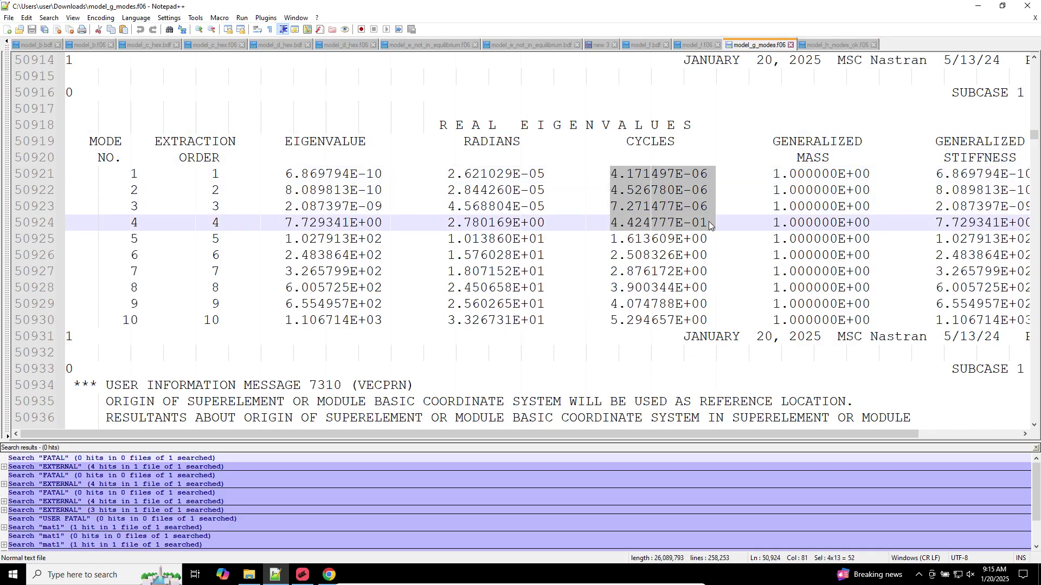
In model_h_modes_ok.f06, mark all ten CYCLES values and modes 1–2's E-01 exponents (mode 1 7.261476E-01 Hz)
click(844, 46)
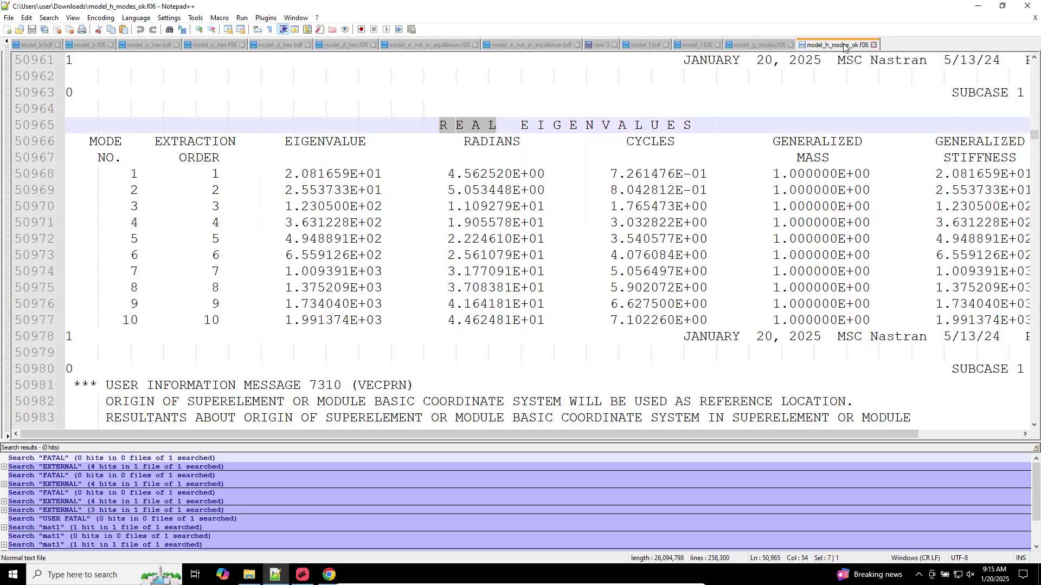
click(607, 171)
alt+drag(605, 171, 703, 321)
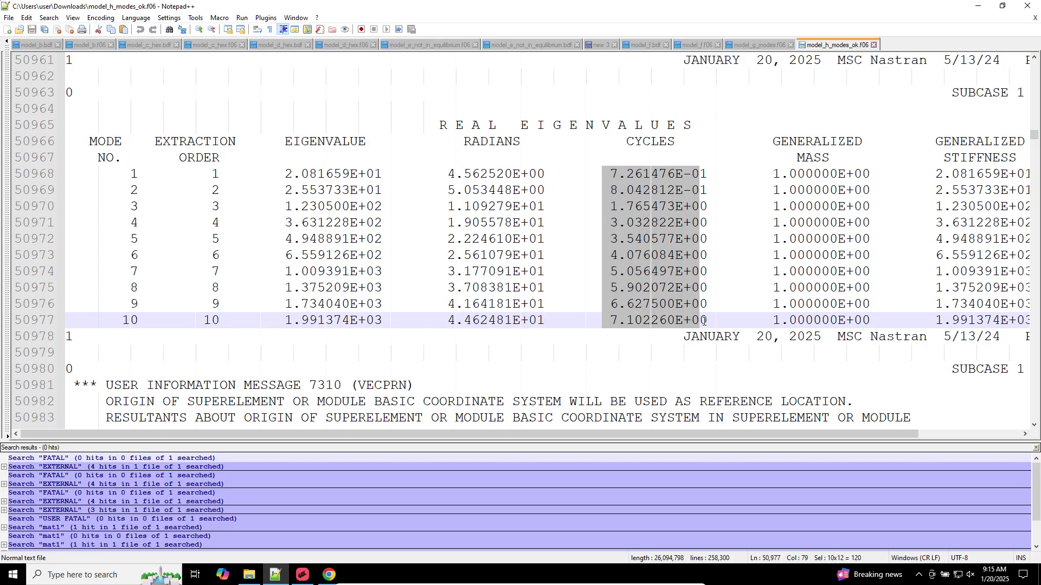
click(677, 255)
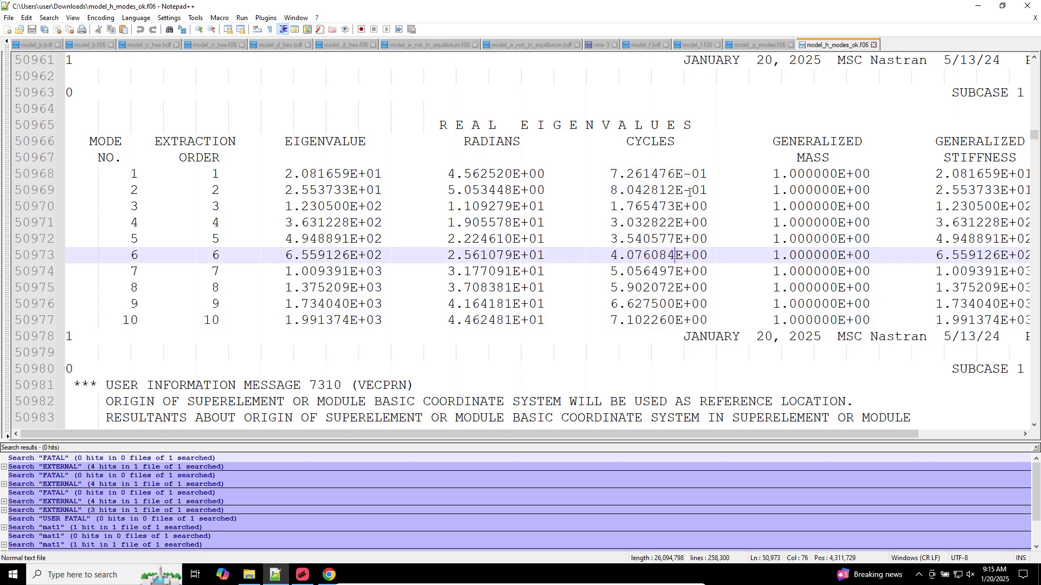
click(690, 191)
alt+drag(709, 197, 677, 170)
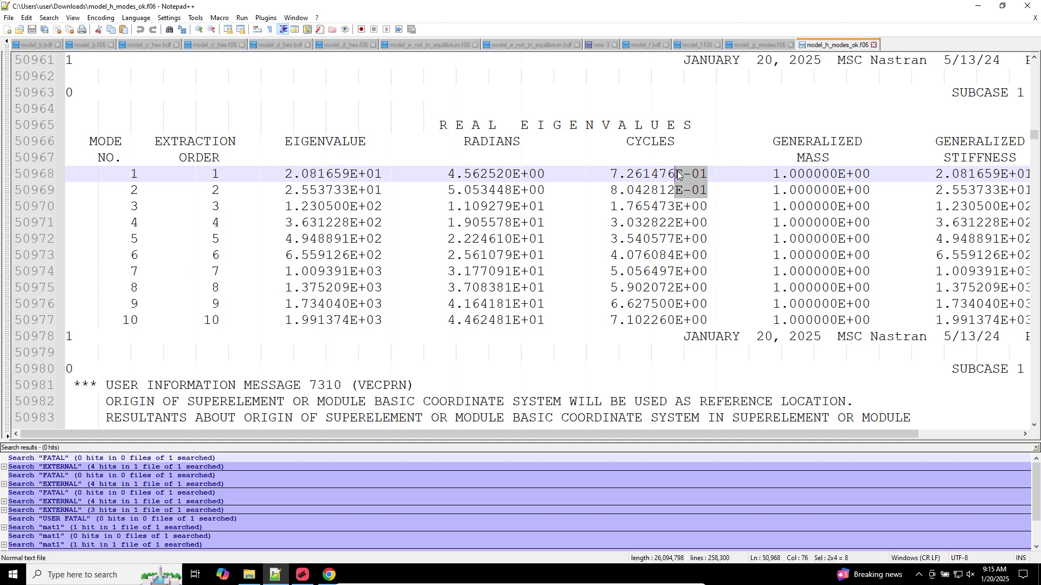
Back in model_g_modes.f06, mark the E-06 exponents of modes 1 to 3
click(770, 48)
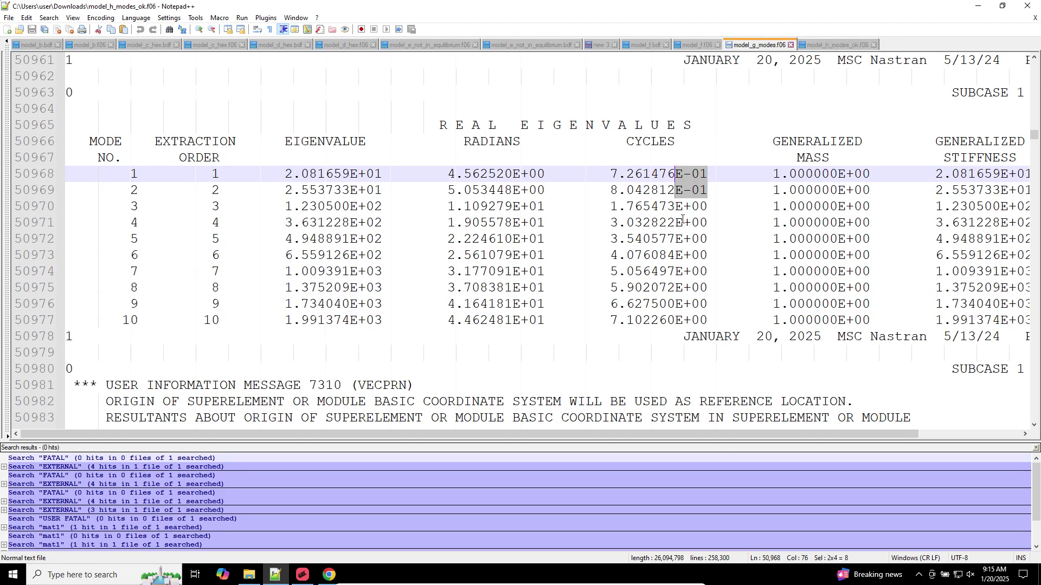
scroll(682, 217, down, 2)
click(676, 187)
click(676, 173)
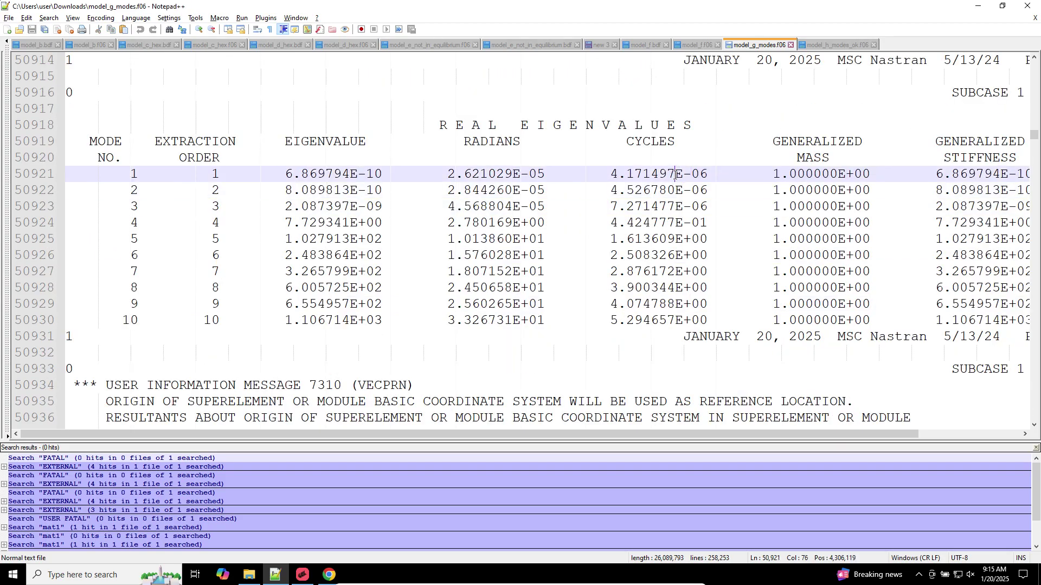
alt+drag(675, 174, 708, 209)
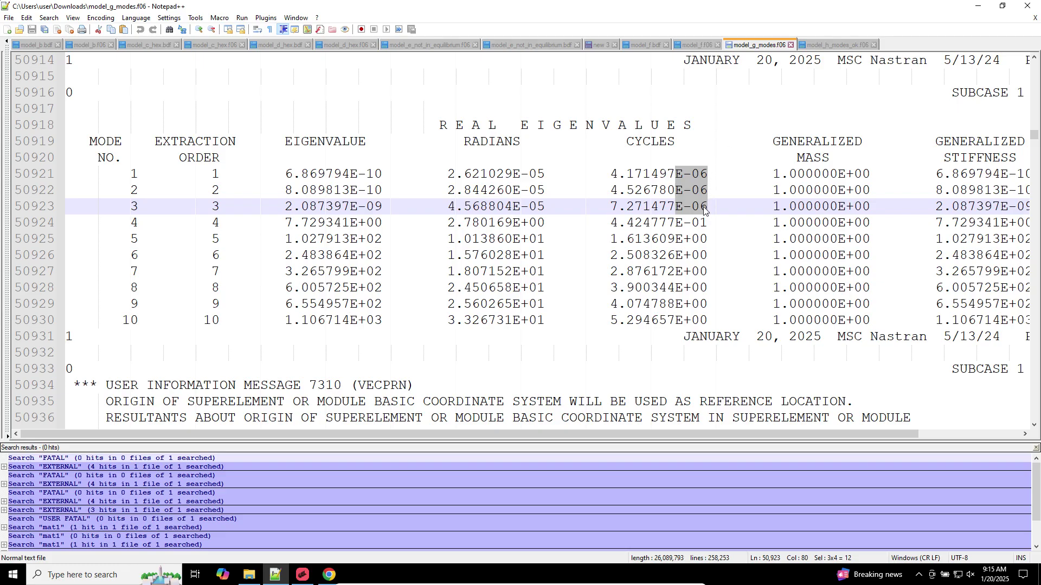
Start a new Notepad++ note with the frequency lines .000001 Hz and .1 Hz
click(8, 28)
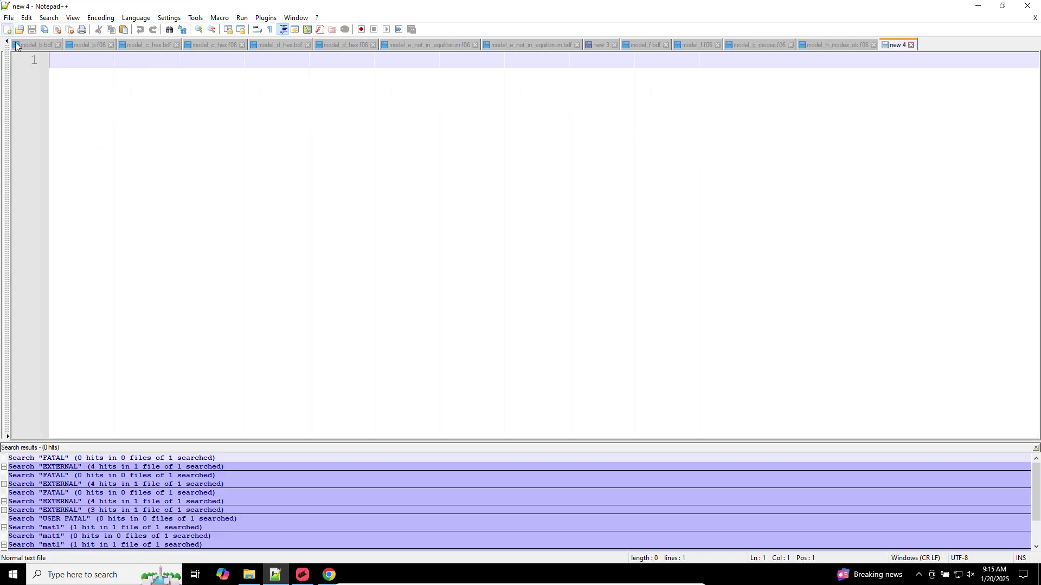
text(.00)
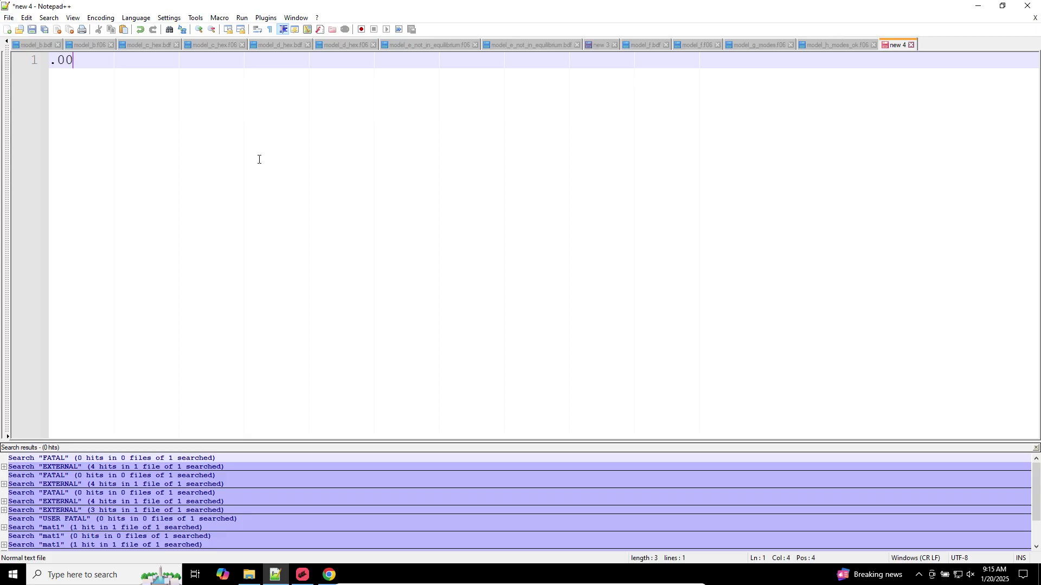
text(0001 Hz)
key(Return)
key(Return)
text(.00000)
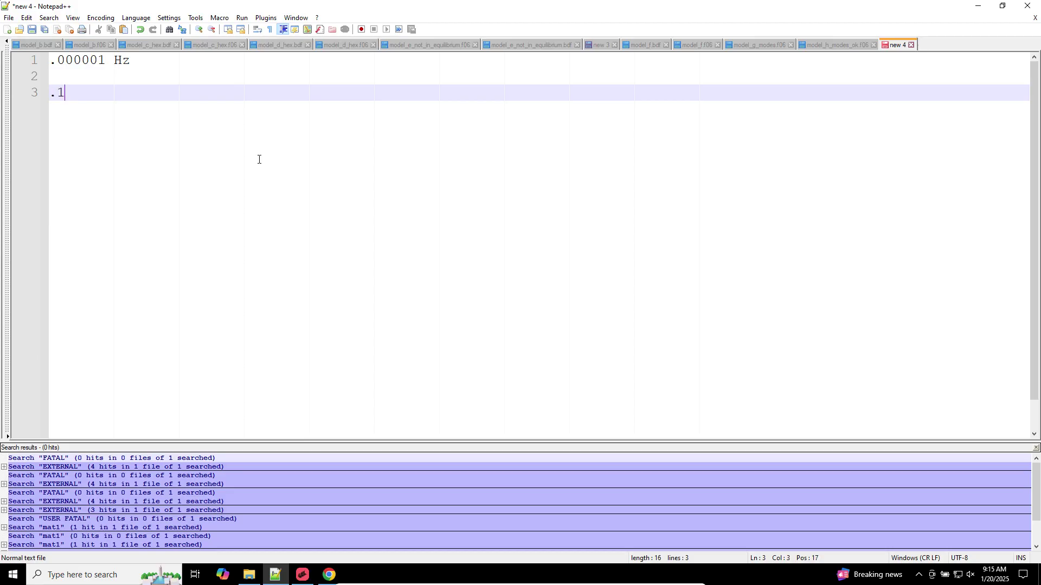
text(1 Hz)
key(Return)
key(Up)
key(Up)
key(Up)
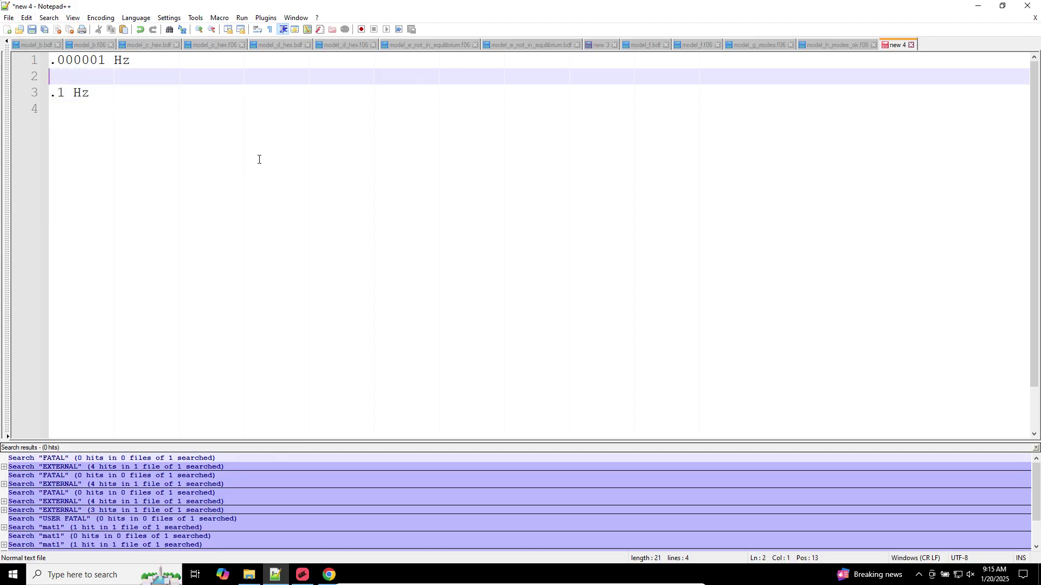
key(End)
Label them 'Near zero => Rigid body mode' and '=> OK mode', then return to MSC Apex
text(Near ze)
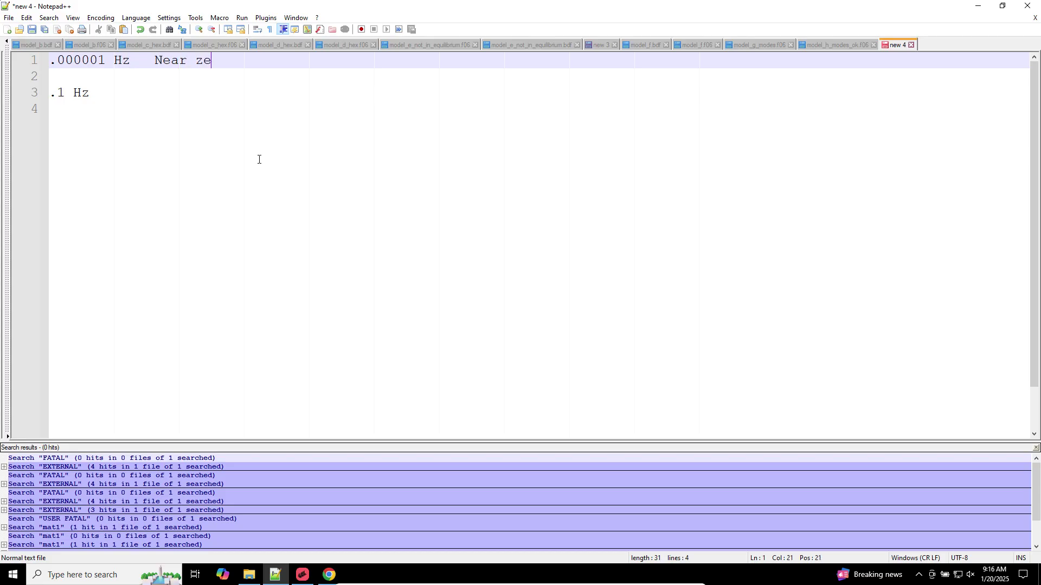
text(ro => Rigid body mode)
key(Down)
key(Down)
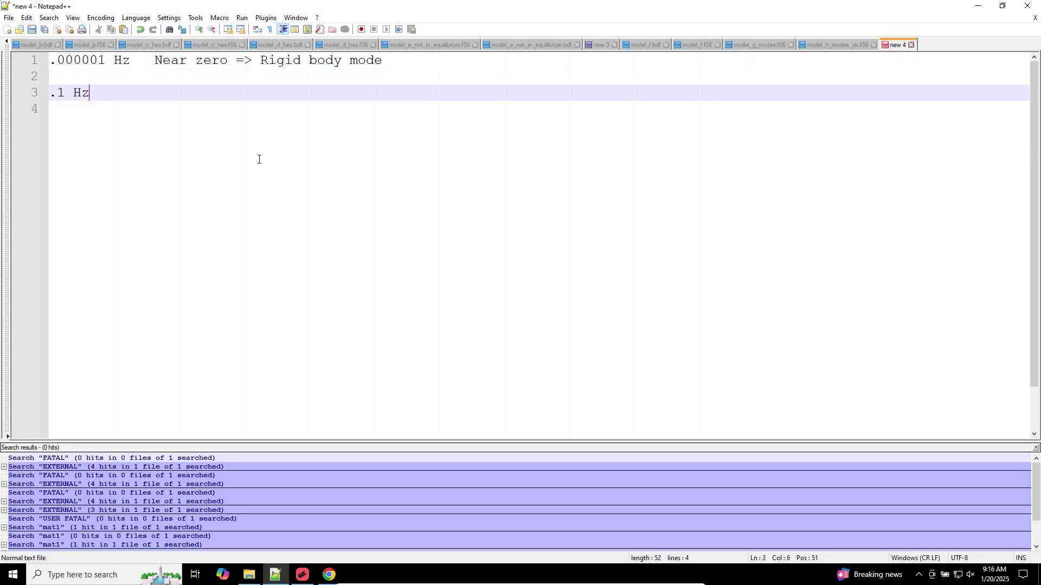
text(=> )
text(Nor)
key(BackSpace)
key(BackSpace)
text(OK mode)
key(Return)
key(Return)
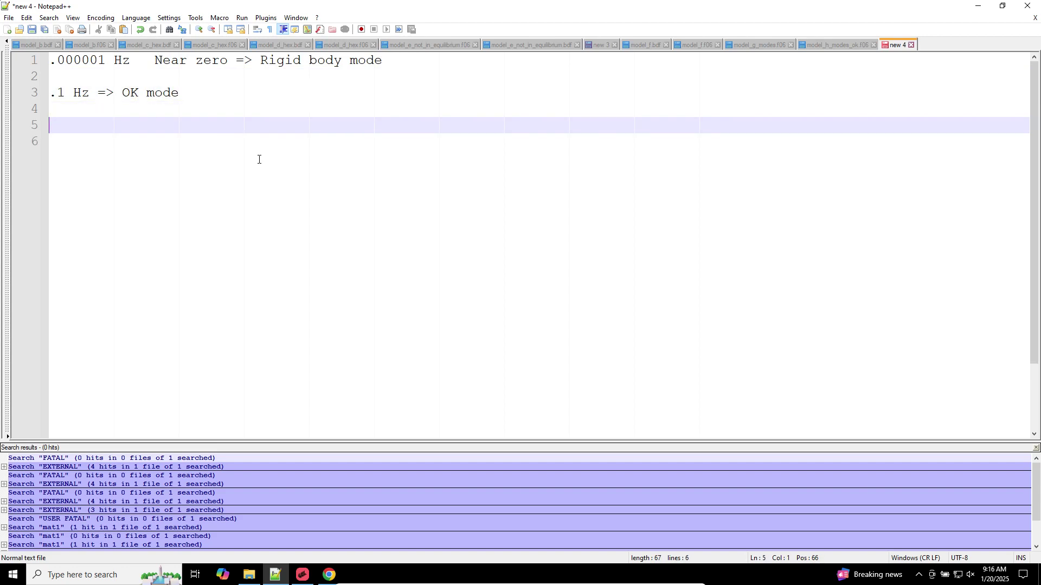
click(302, 575)
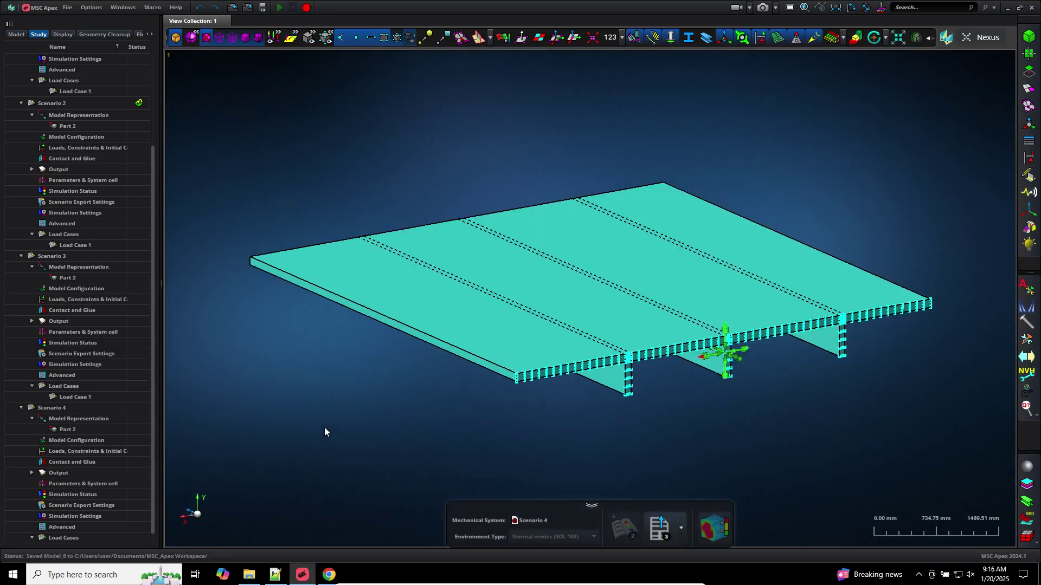
Attach model_g_modes.h5 from Downloads as the Nastran results of Scenario 3
right_click(46, 258)
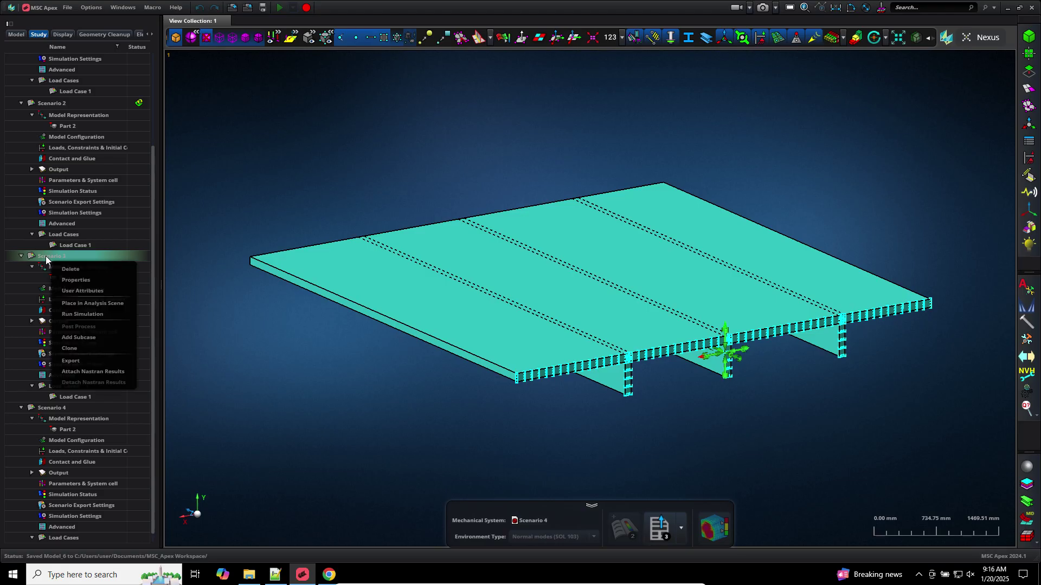
click(103, 371)
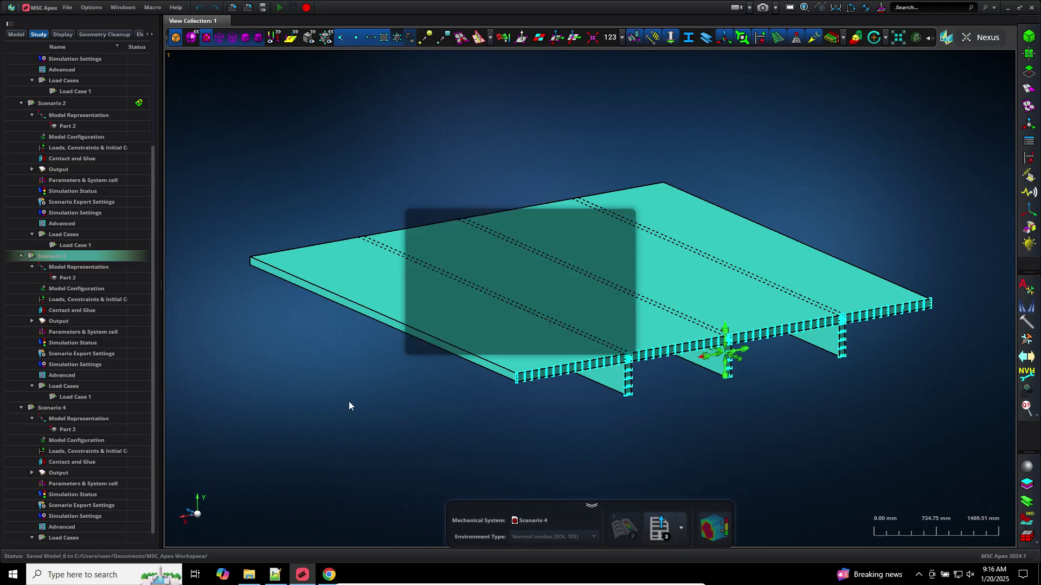
click(612, 238)
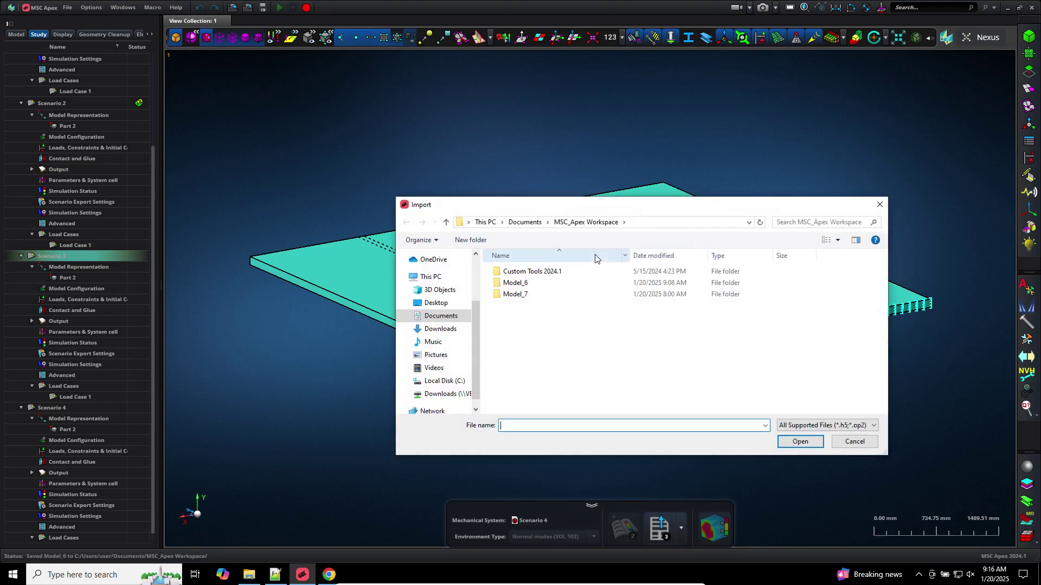
click(436, 329)
click(530, 332)
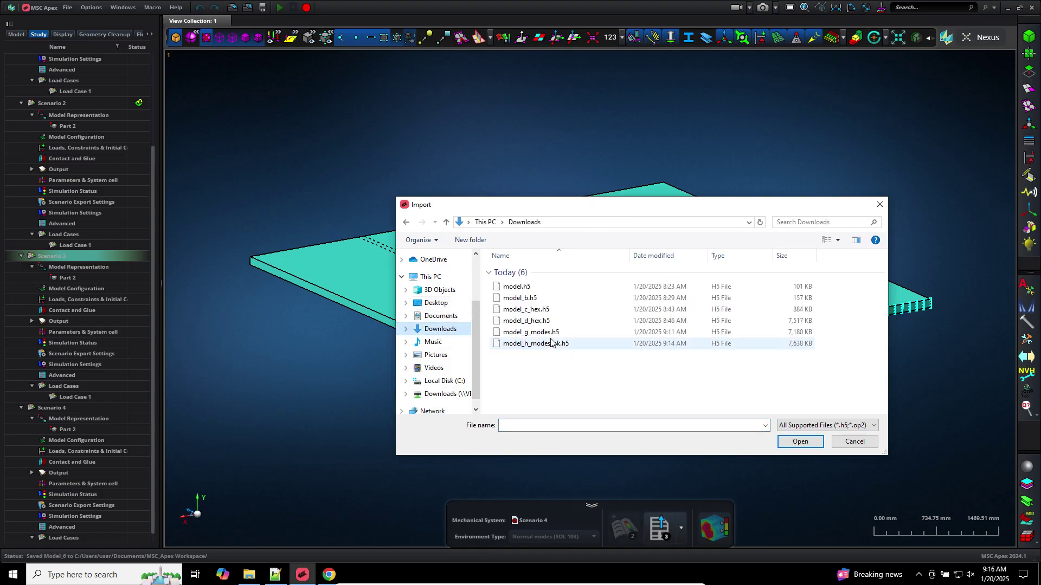
double_click(530, 333)
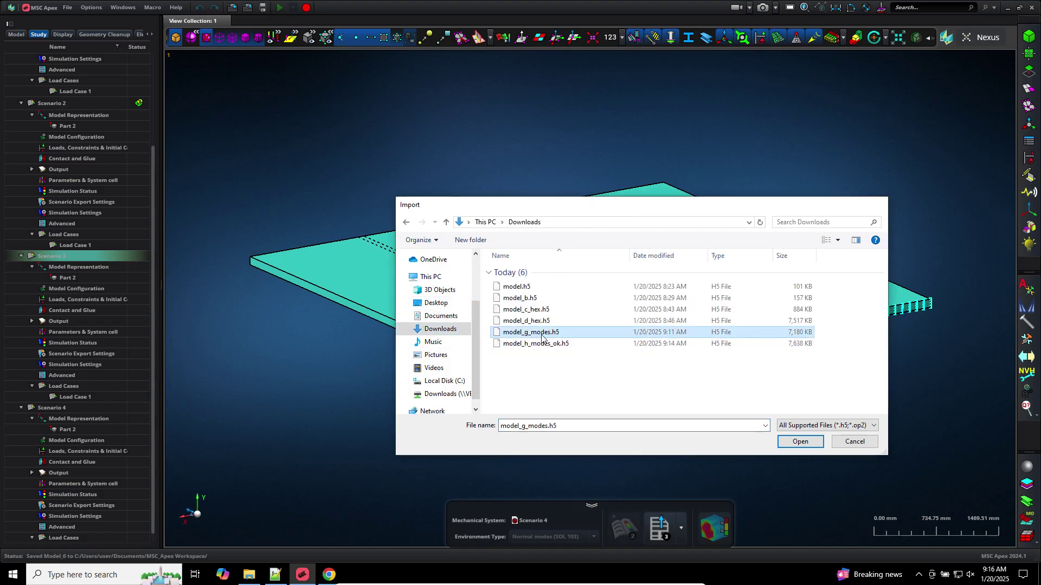
click(483, 341)
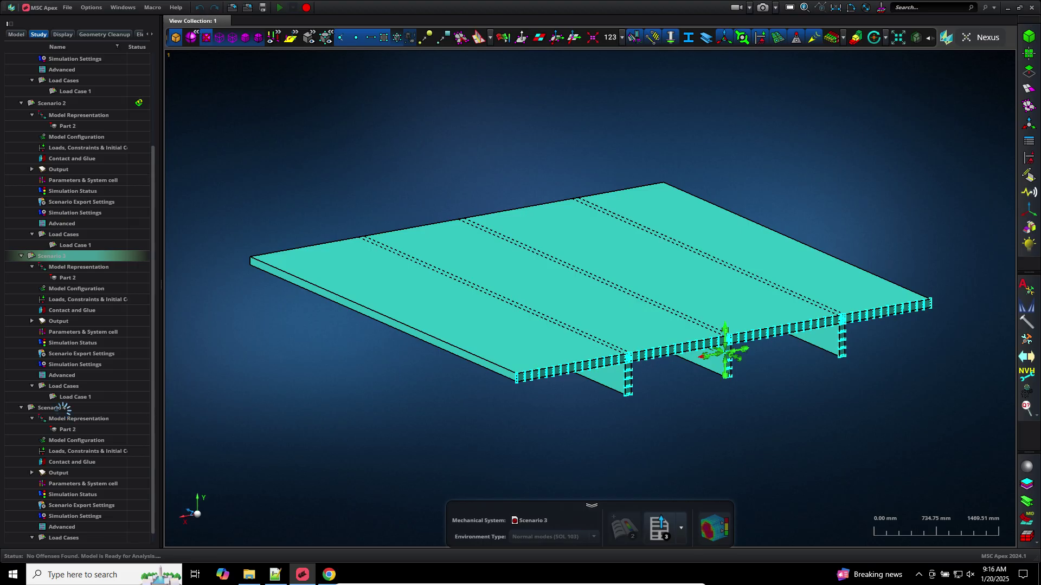
Attach model_h_modes_ok.h5 as Scenario 4's Nastran results, loading its normal-modes post-processing
right_click(64, 410)
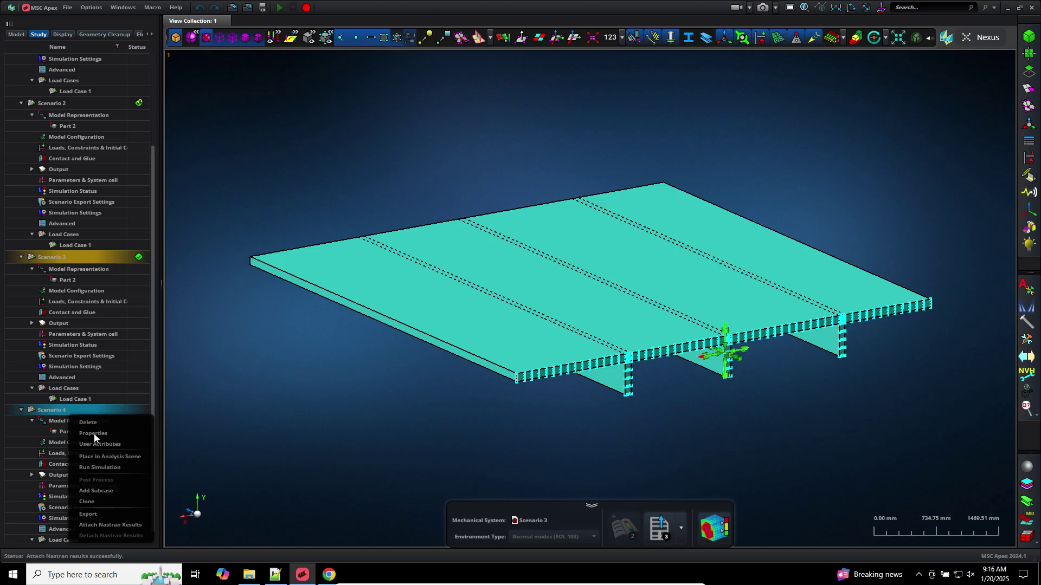
click(121, 523)
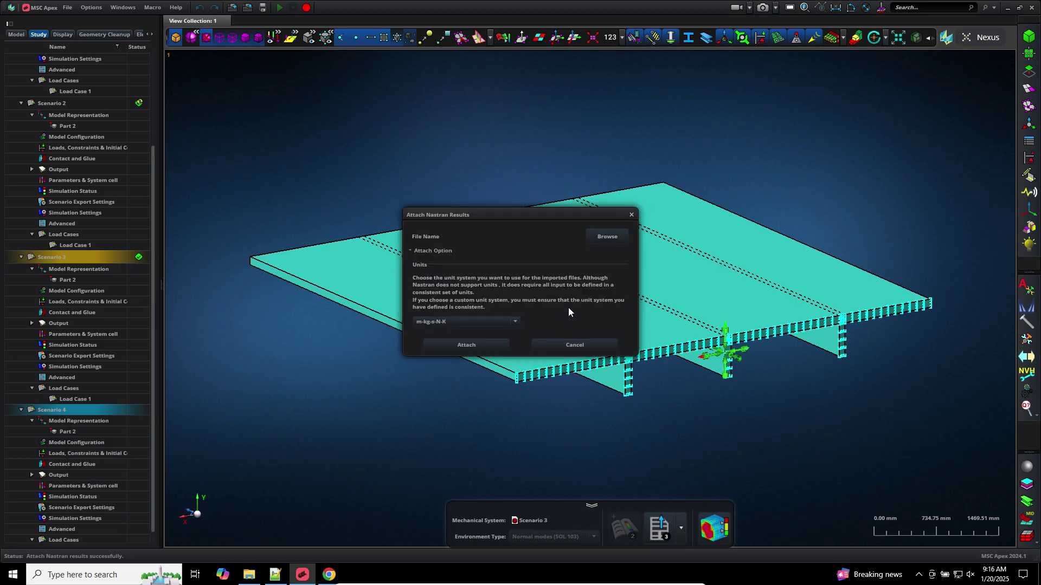
click(607, 237)
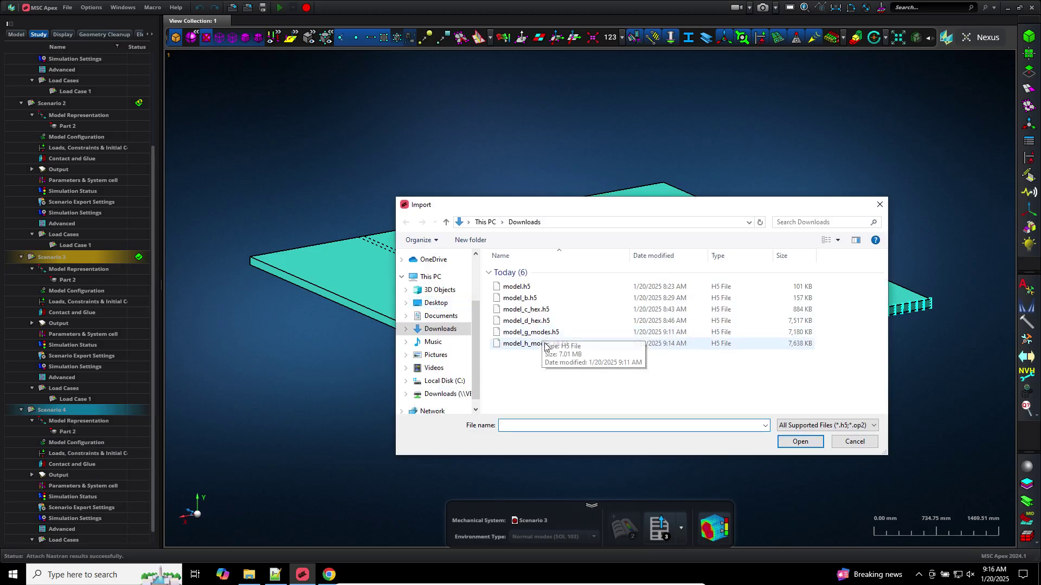
double_click(515, 342)
click(470, 348)
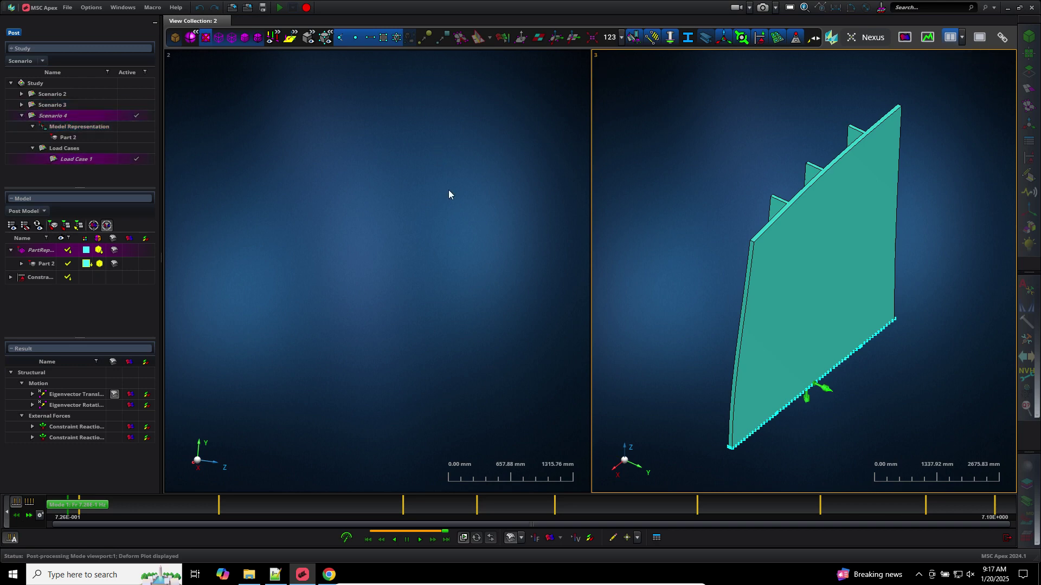
Expand Scenarios 4 and 3 in the study tree and select Part 2 of Scenario 3
click(288, 148)
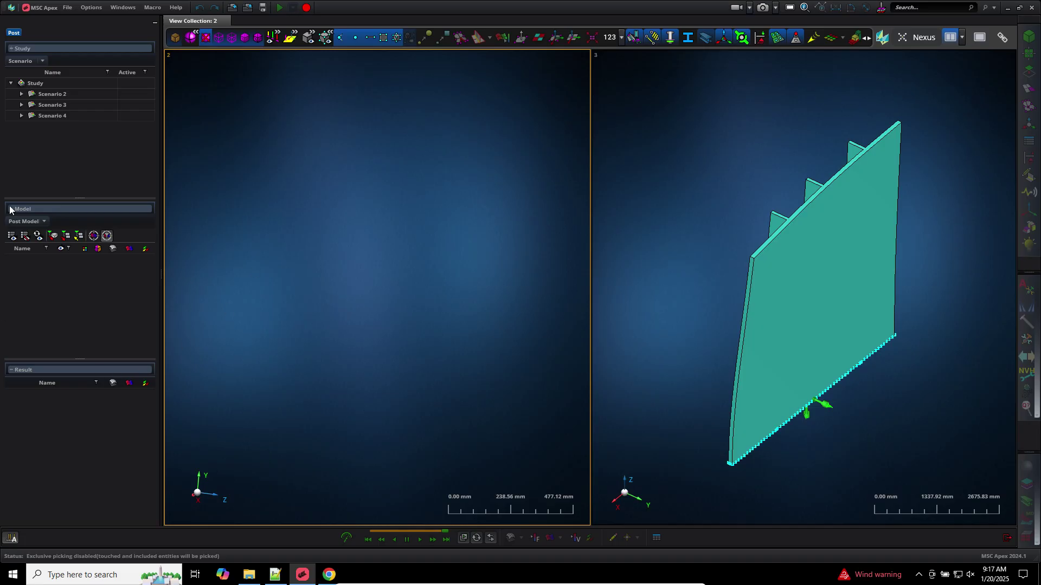
click(19, 118)
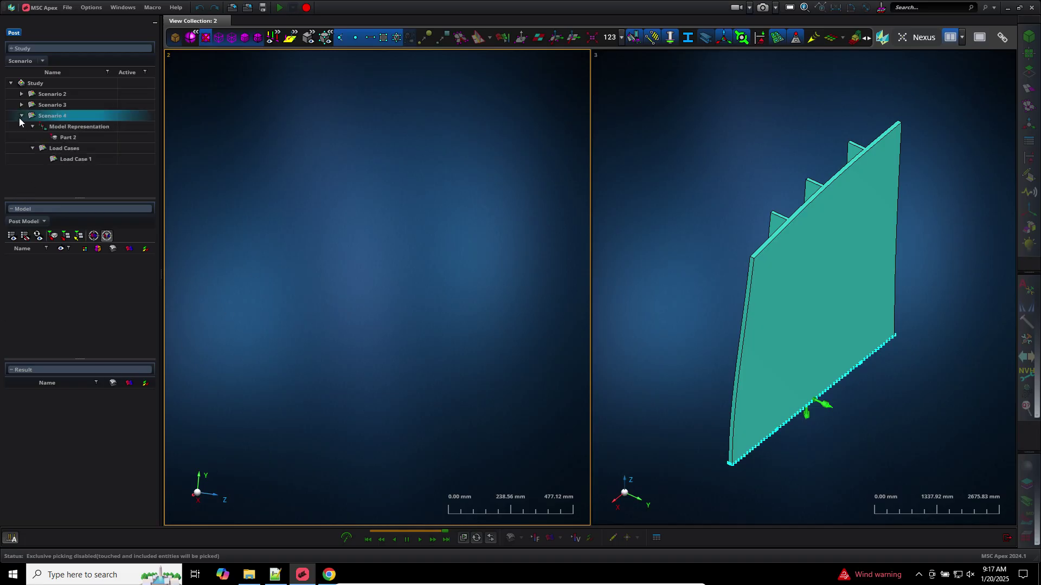
click(137, 129)
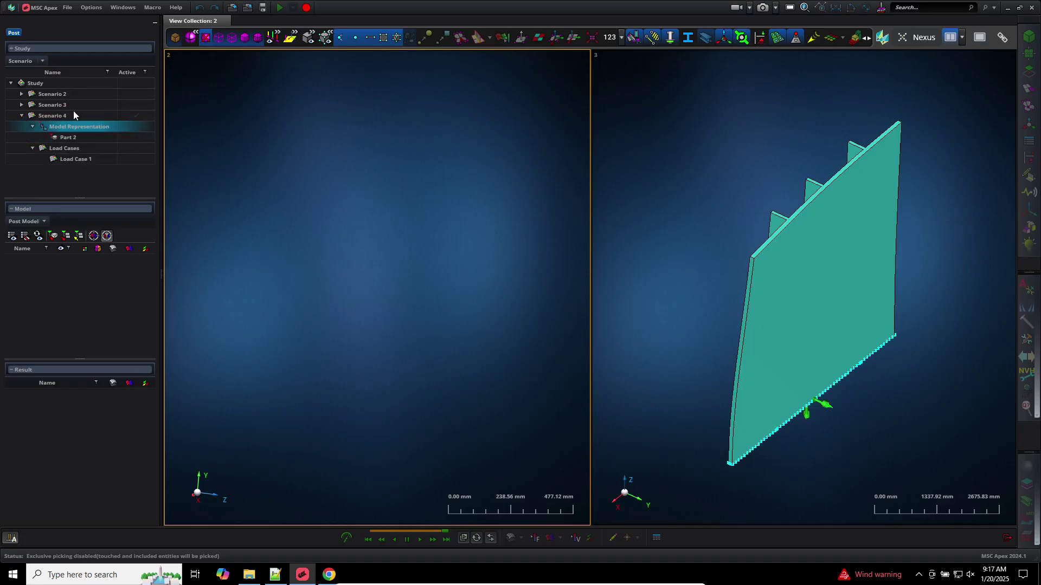
click(137, 105)
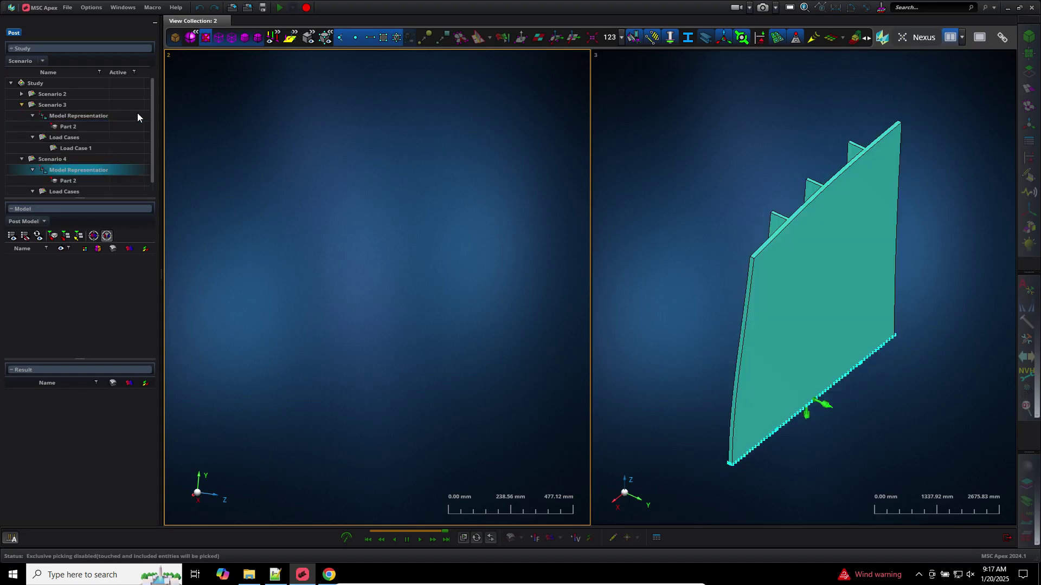
click(135, 117)
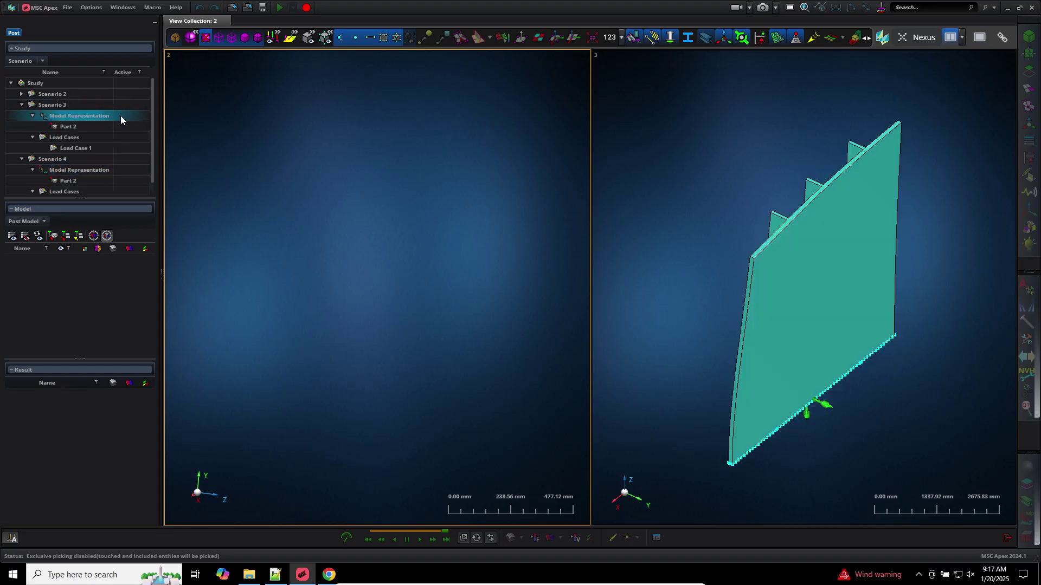
click(87, 124)
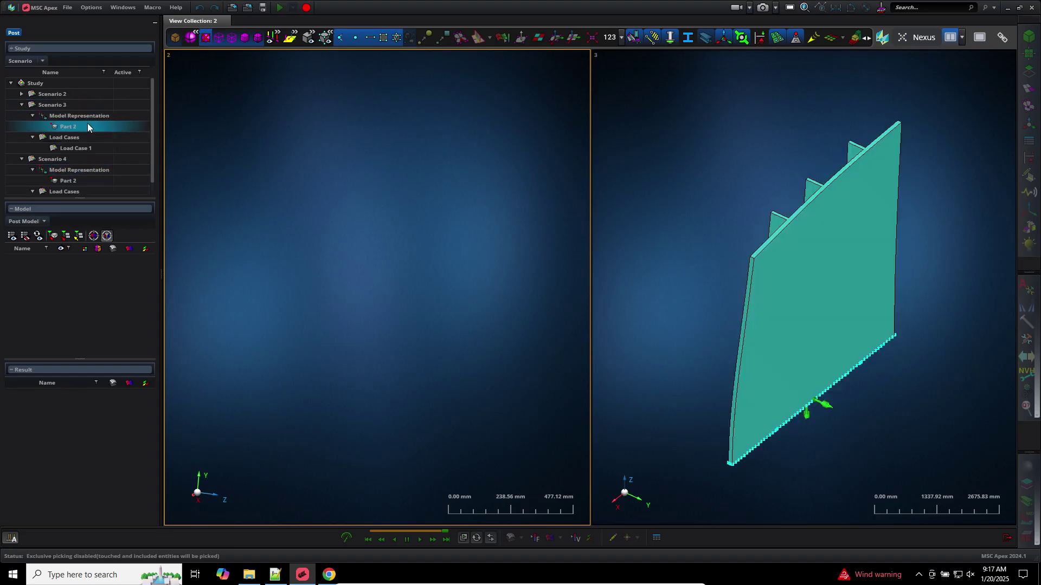
click(135, 128)
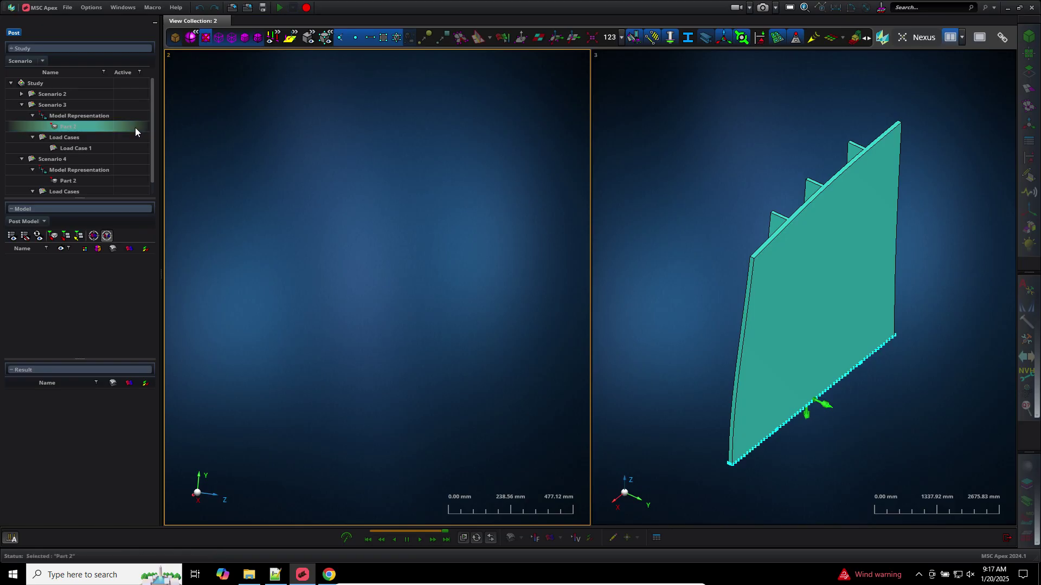
Make Scenario 4 the active results so its 10 modes, 7.26E-01 to 7.10E+00 Hz, are listed
click(132, 160)
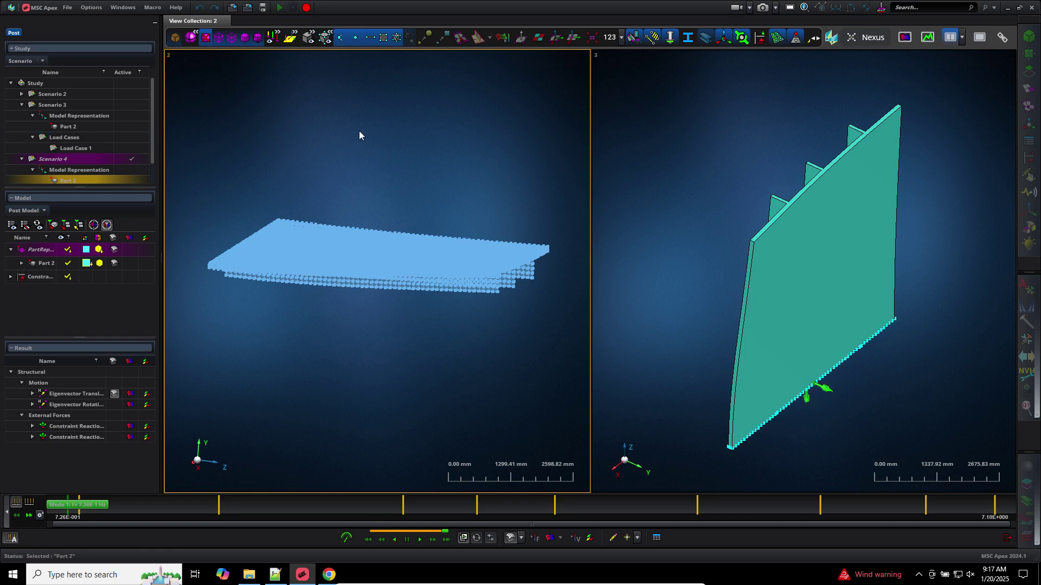
click(450, 161)
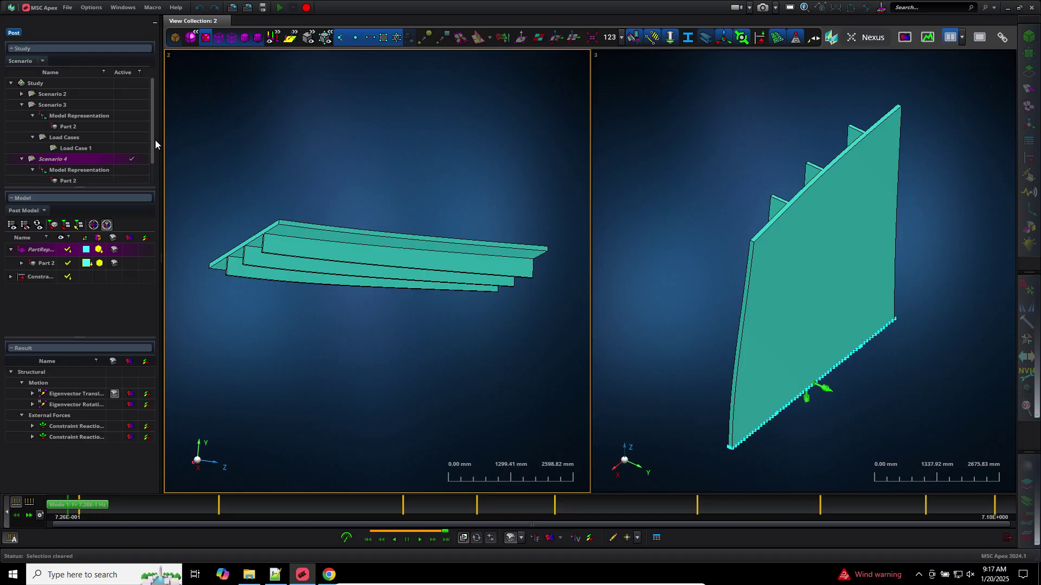
drag(151, 141, 151, 154)
click(623, 139)
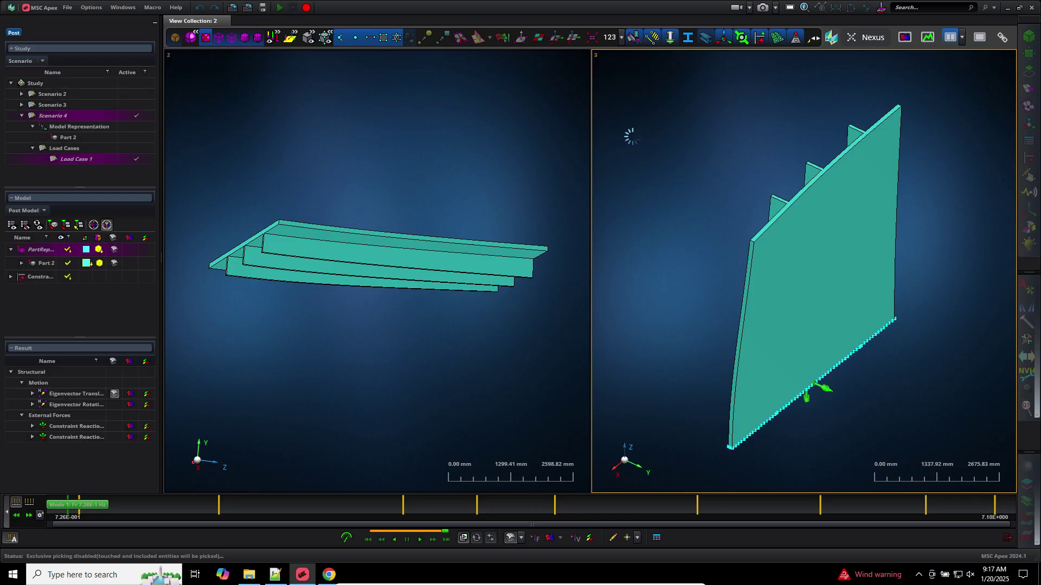
click(455, 161)
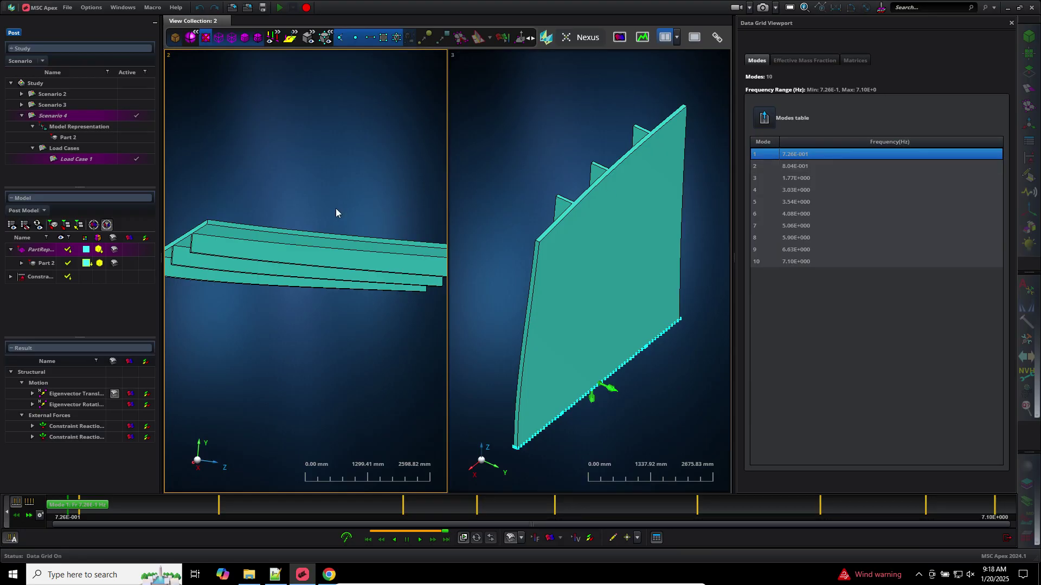
Animate Scenario 4's mode shapes in a maximized view, stepping to mode 3 at 1.77E+00 Hz
click(420, 540)
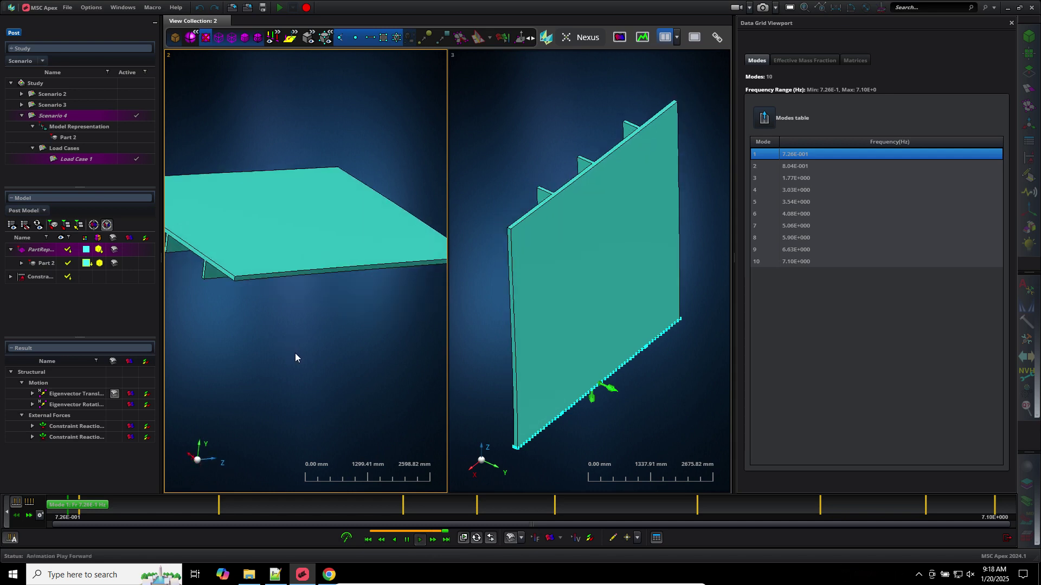
click(695, 37)
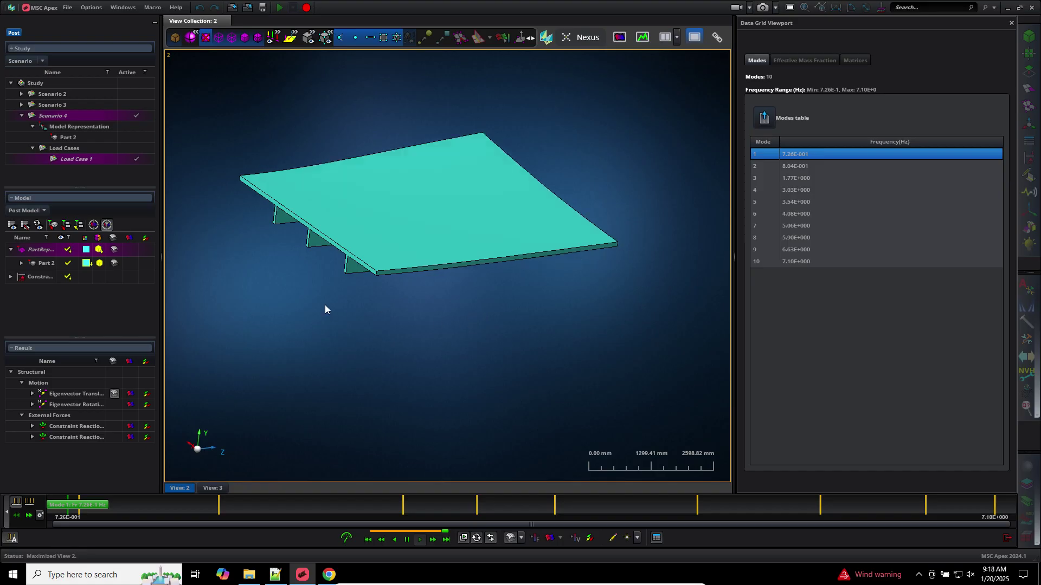
click(29, 515)
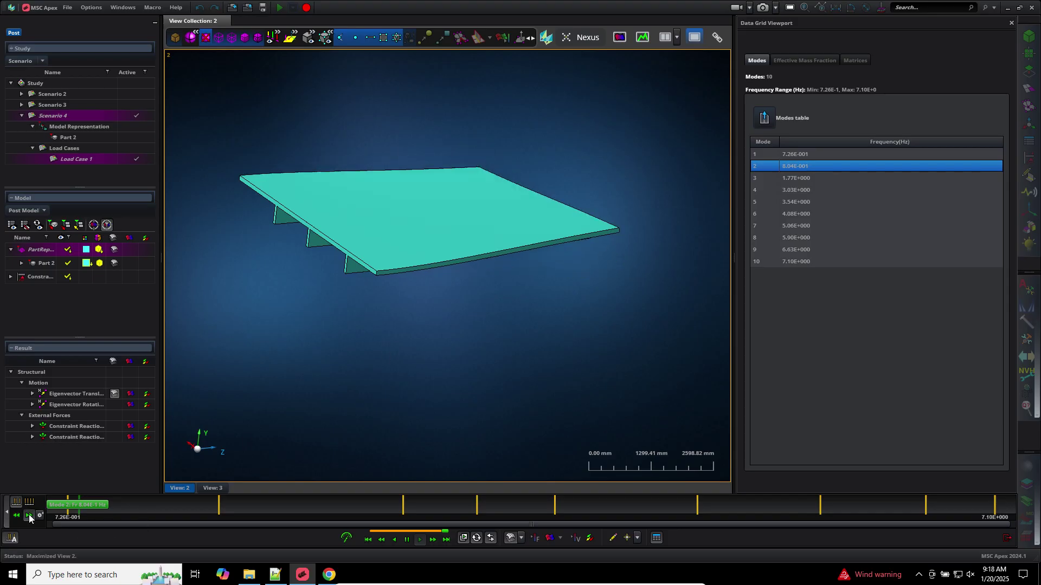
click(29, 515)
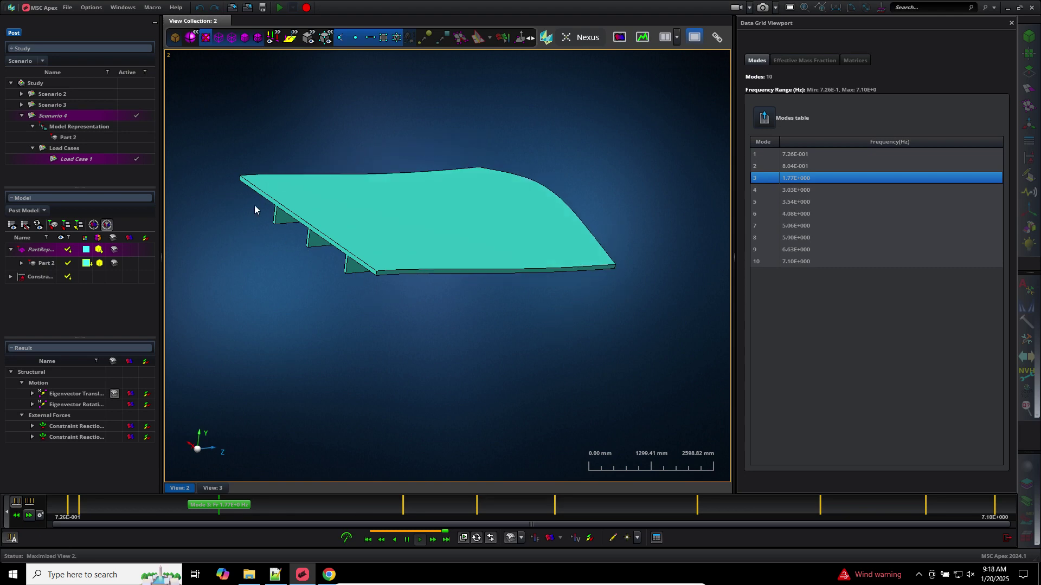
click(76, 106)
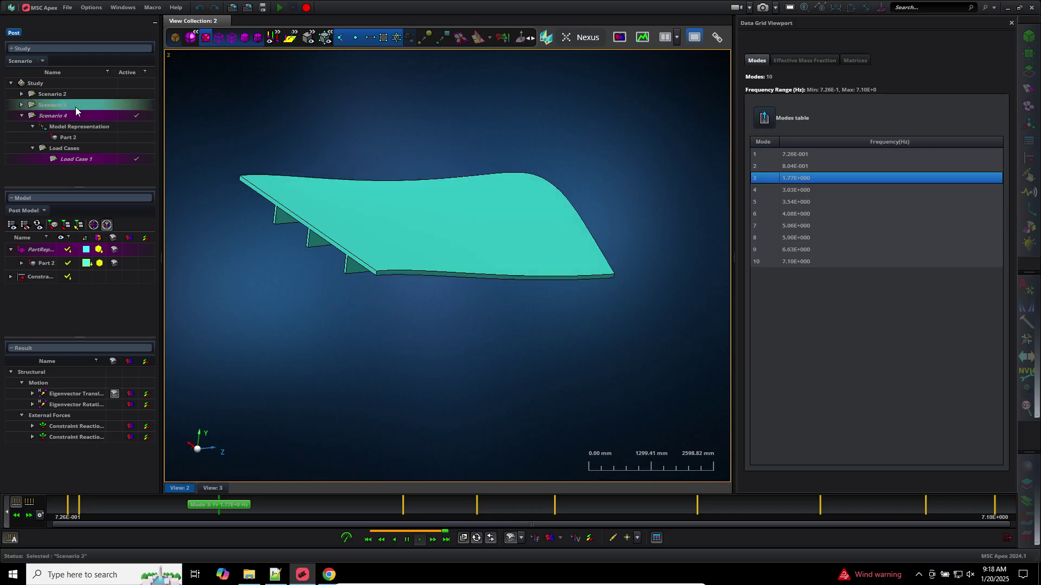
Show Scenario 3 in a new 3D view, orbit the plate, and step through its near-zero modes 2 and 3
right_click(76, 106)
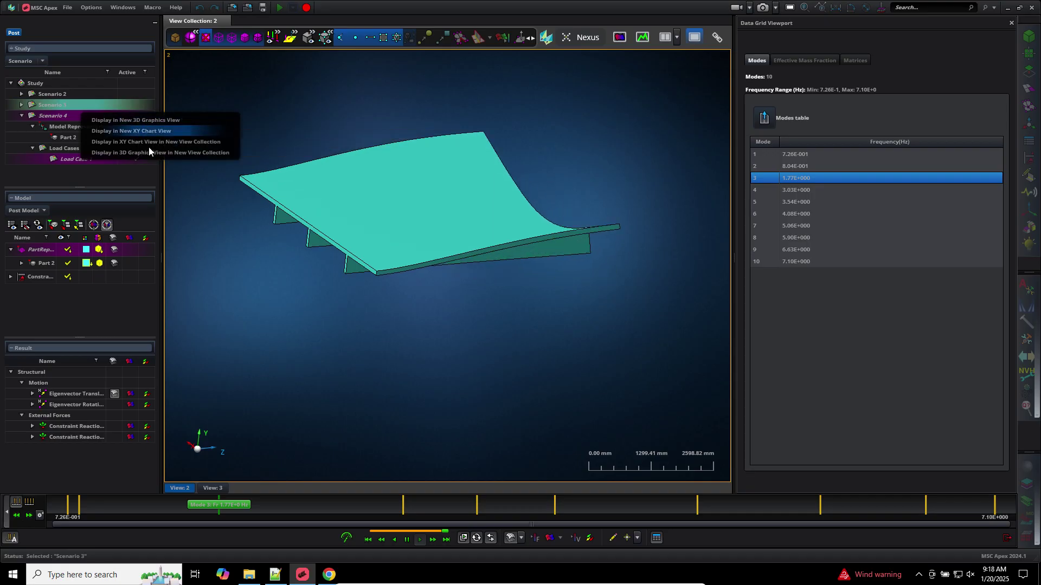
click(149, 119)
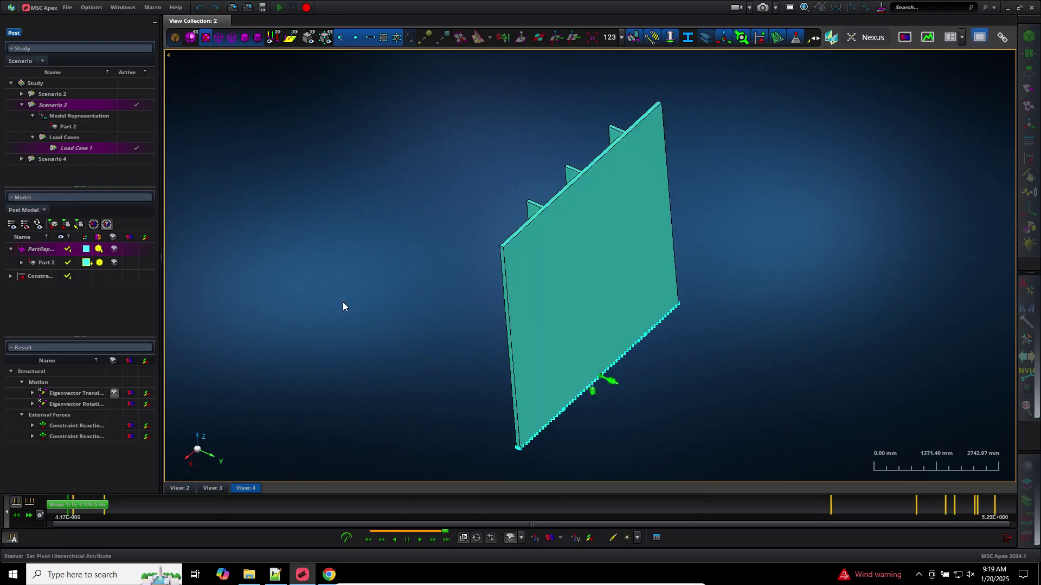
middle_drag(483, 408, 429, 350)
scroll(428, 350, up, 4)
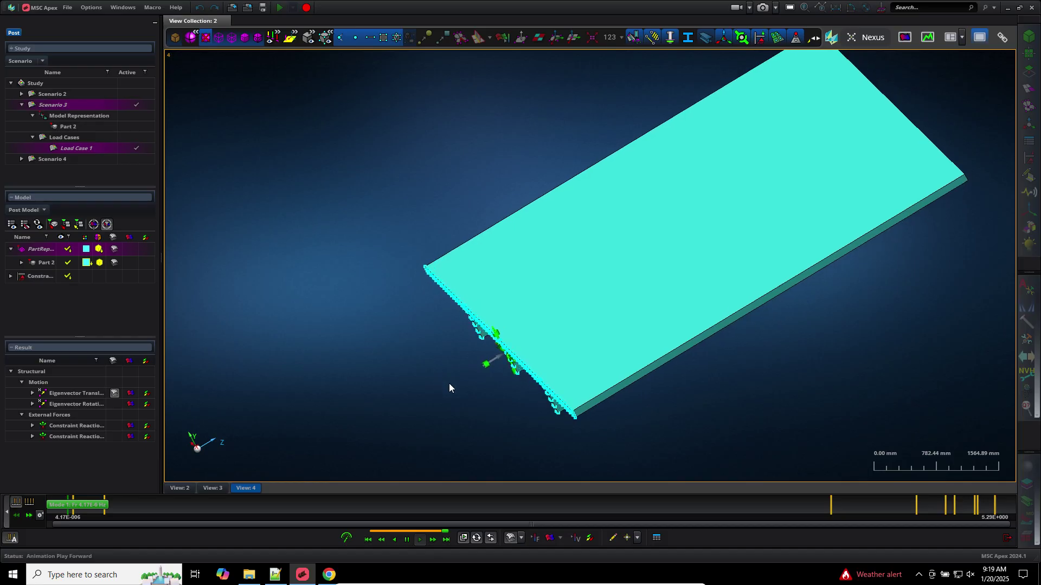
middle_drag(495, 388, 501, 396)
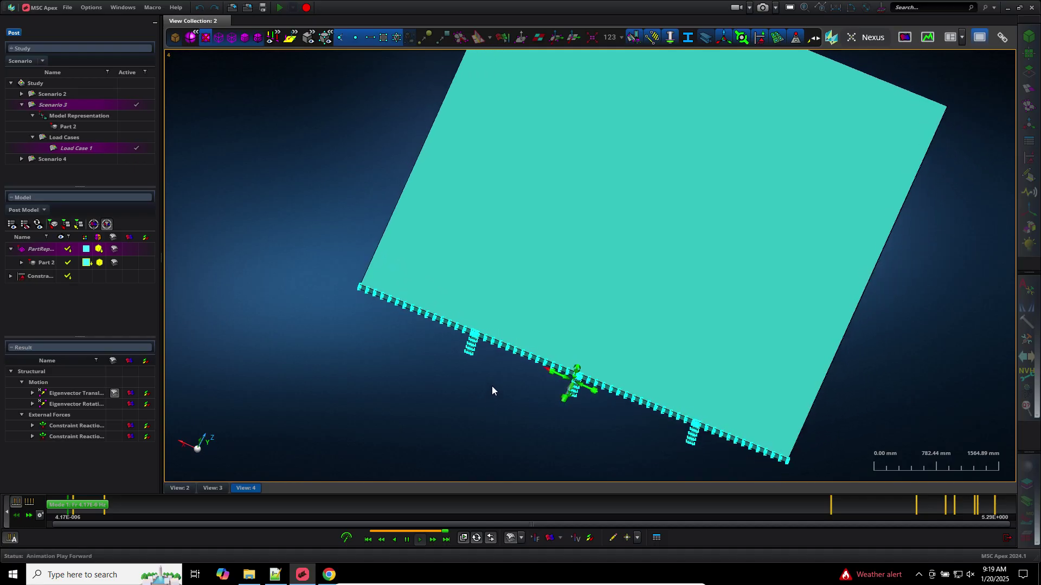
click(28, 516)
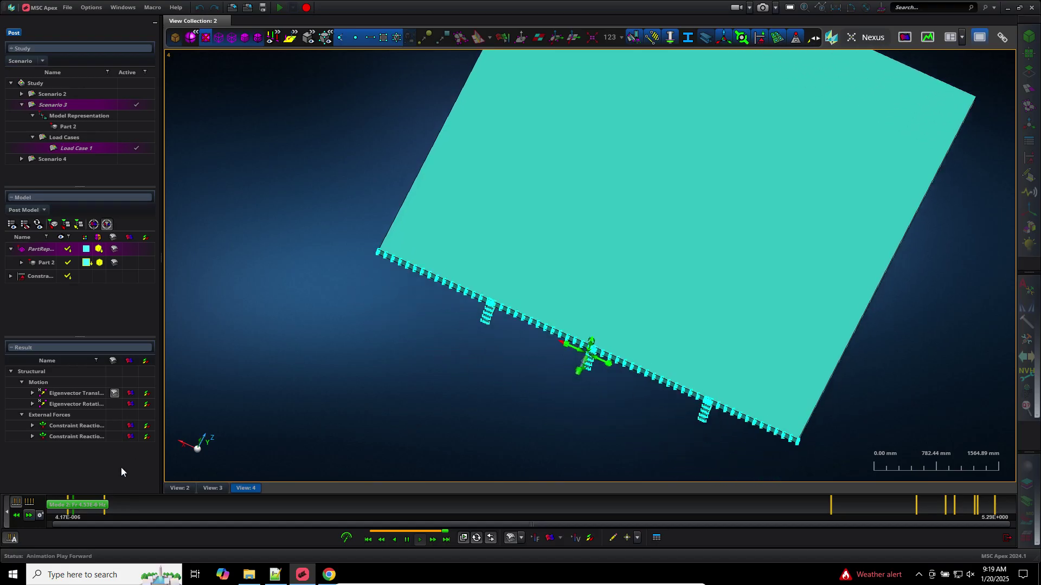
click(30, 516)
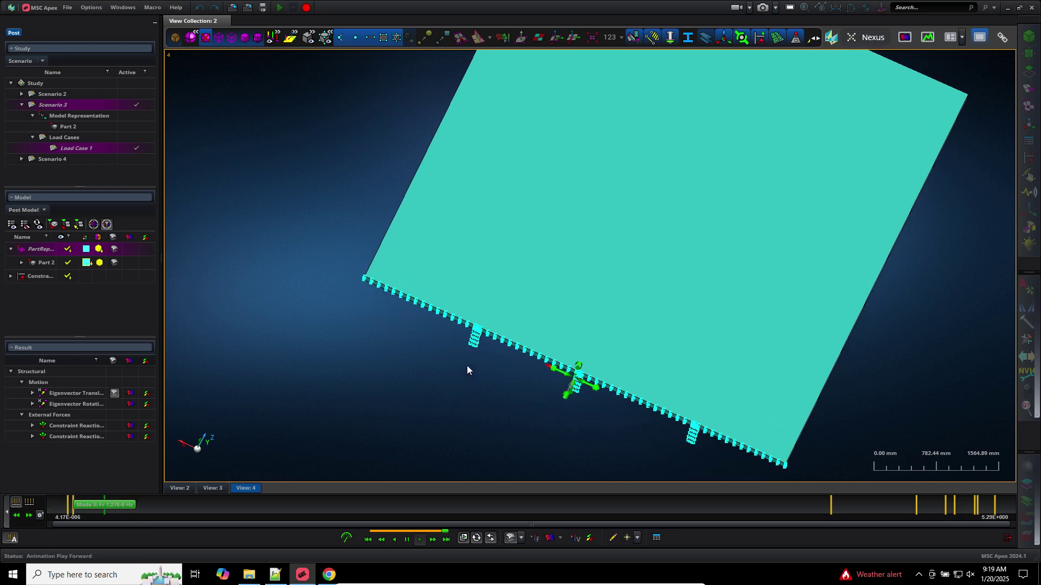
middle_drag(466, 365, 378, 362)
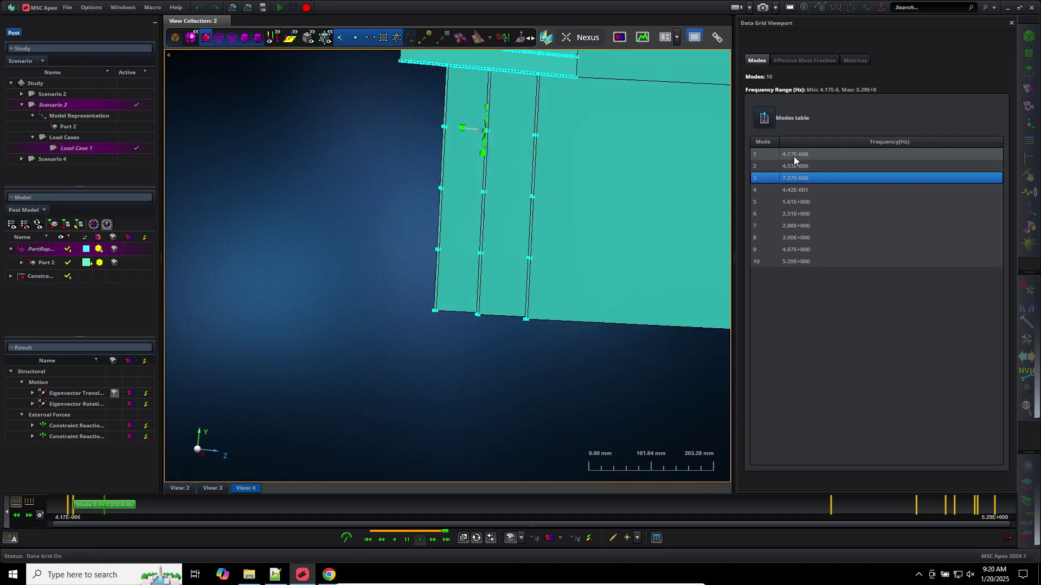
Exit post-processing to the modelling workspace and switch to the Notepad++ mode-frequency notes
click(1007, 540)
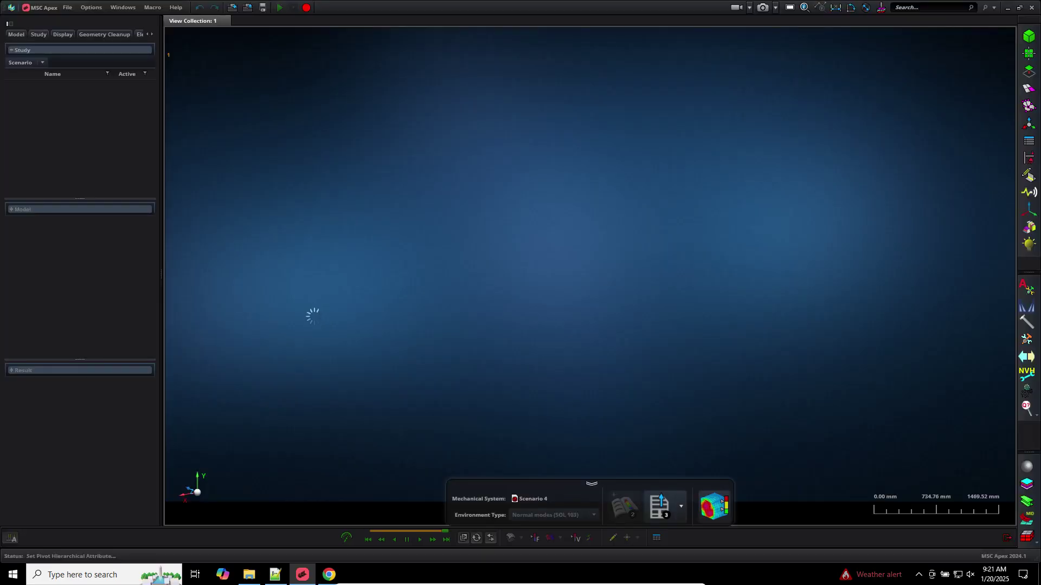
click(275, 575)
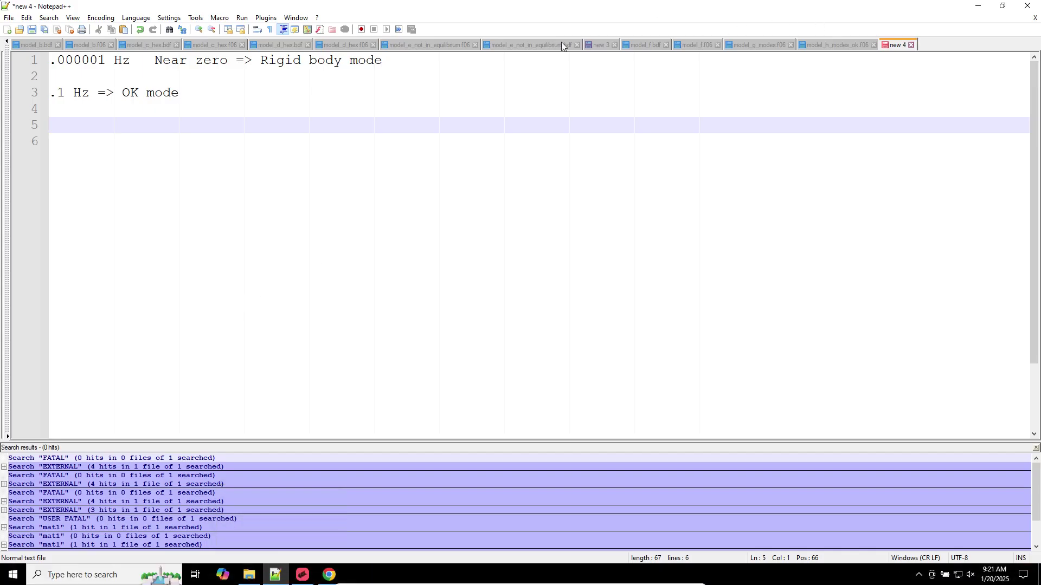
Review Nastran fatal messages 10030, 10031 and 9050 in the new 3 notes
click(600, 44)
scroll(125, 281, up, 1)
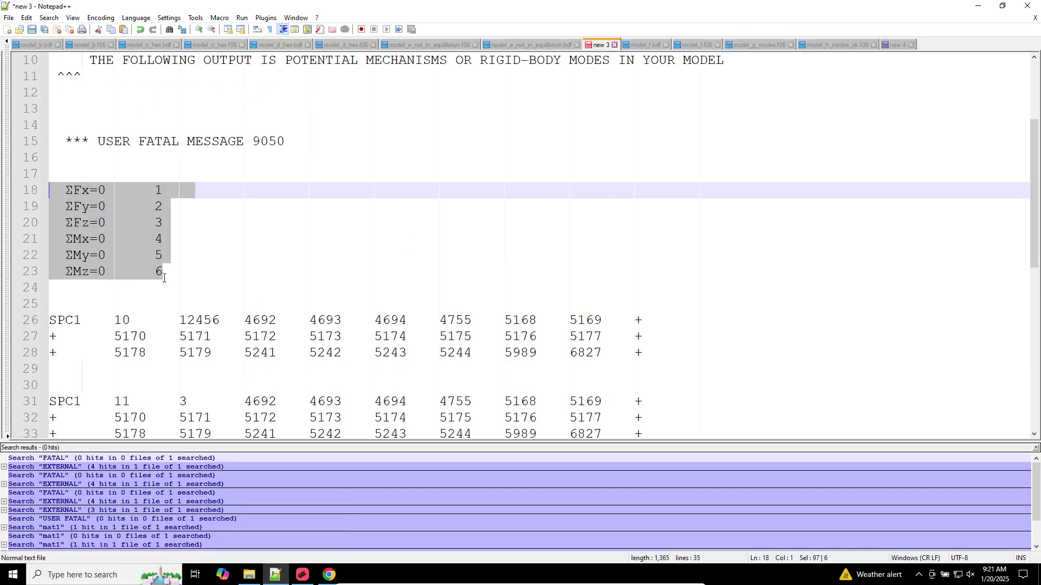
scroll(164, 274, up, 3)
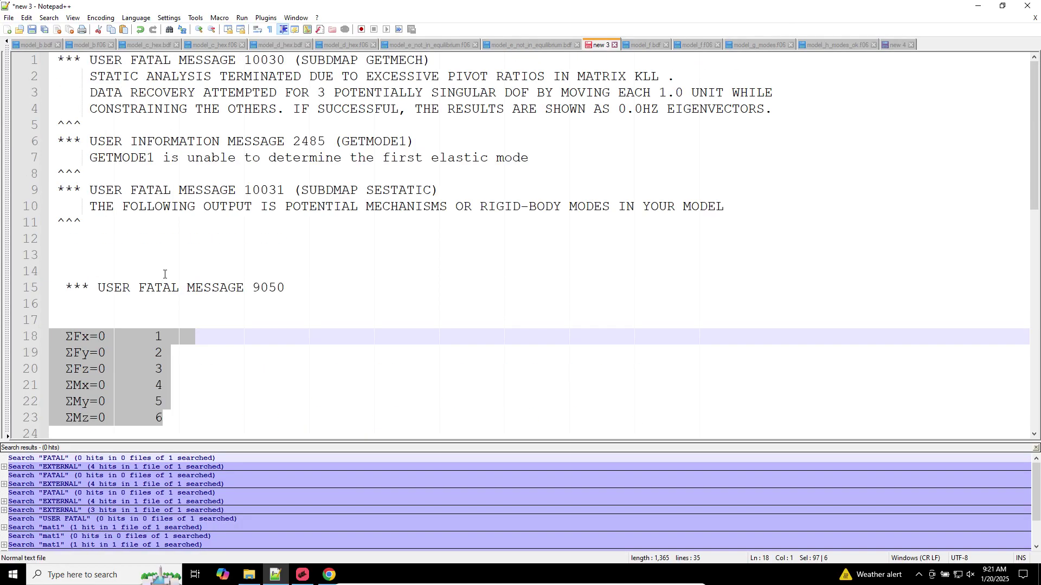
click(268, 60)
double_click(268, 60)
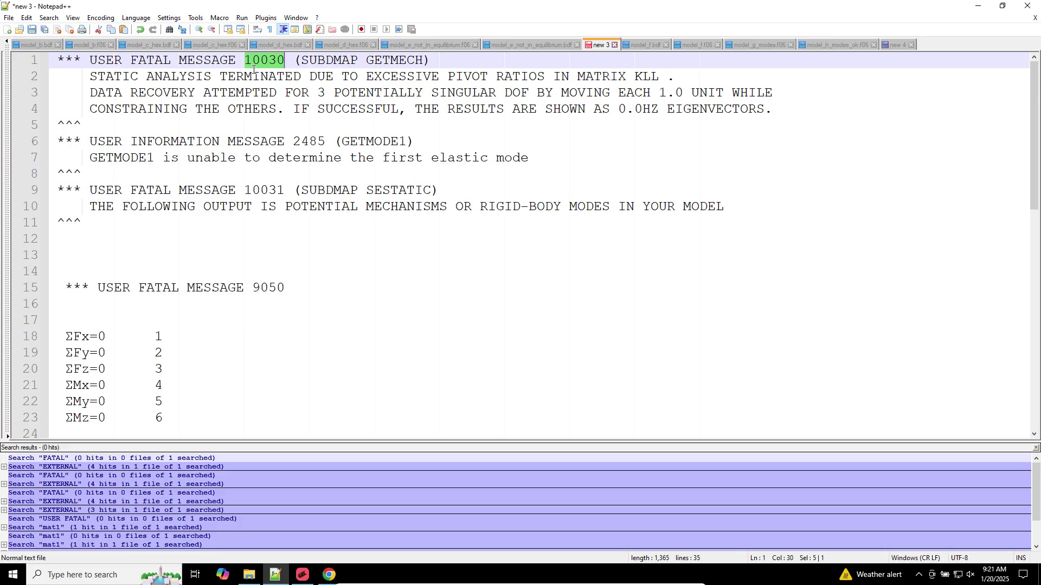
click(267, 191)
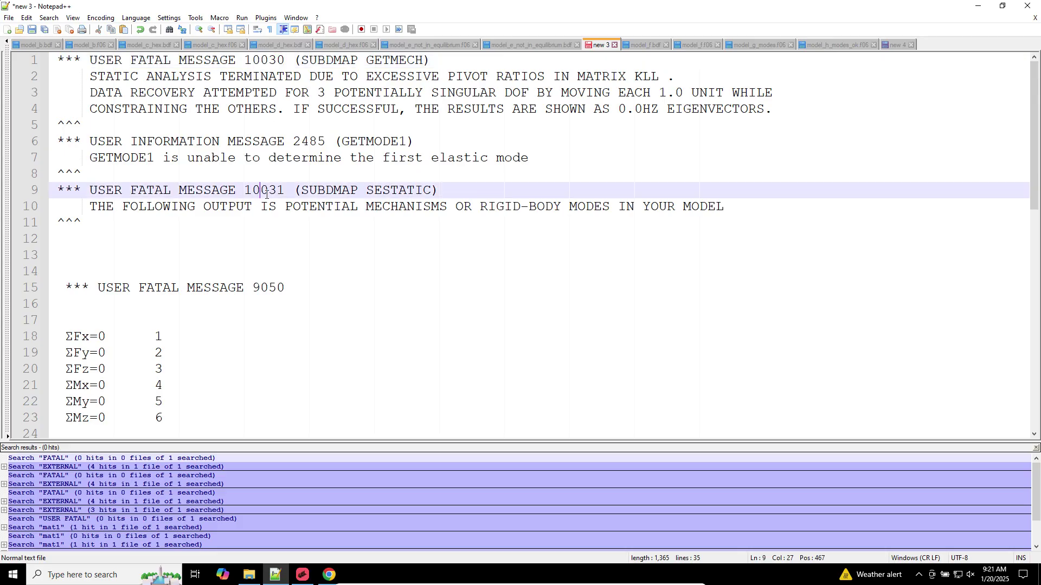
triple_click(240, 291)
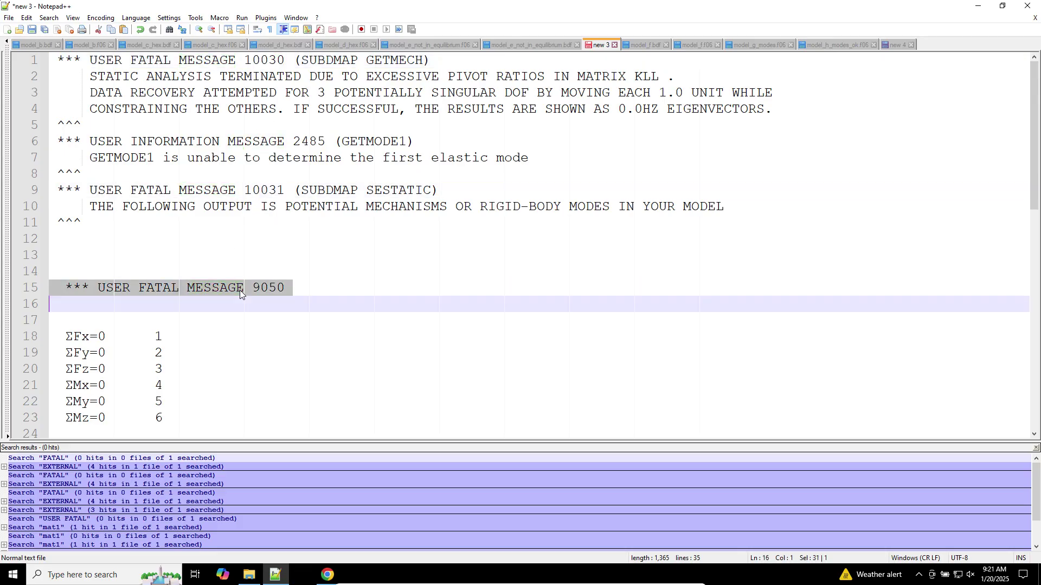
scroll(254, 220, down, 2)
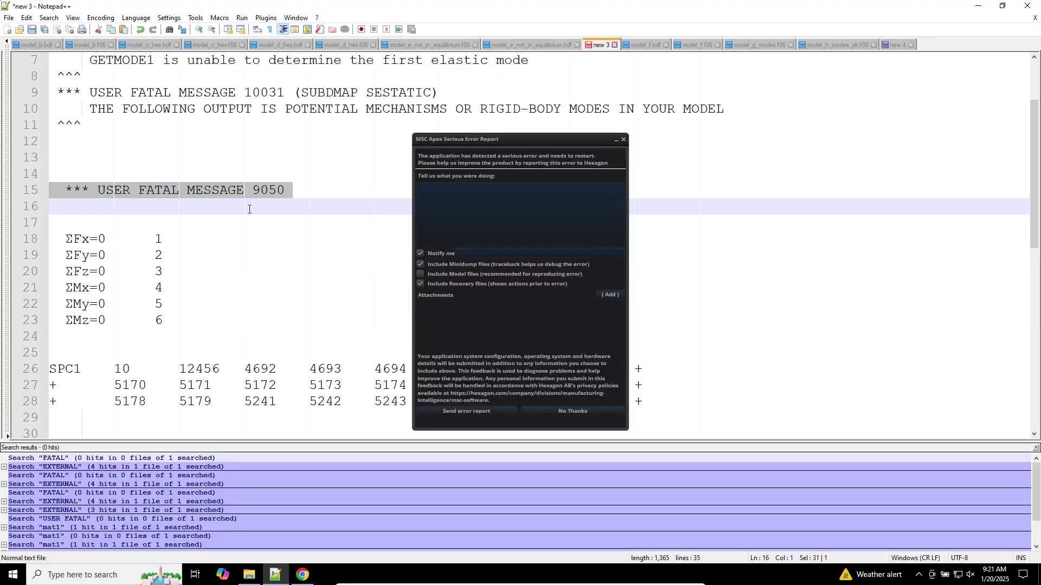
Dismiss the MSC Apex crash and restart dialogs, then review the six ΣFx–ΣMz equilibrium lines
click(579, 412)
click(81, 261)
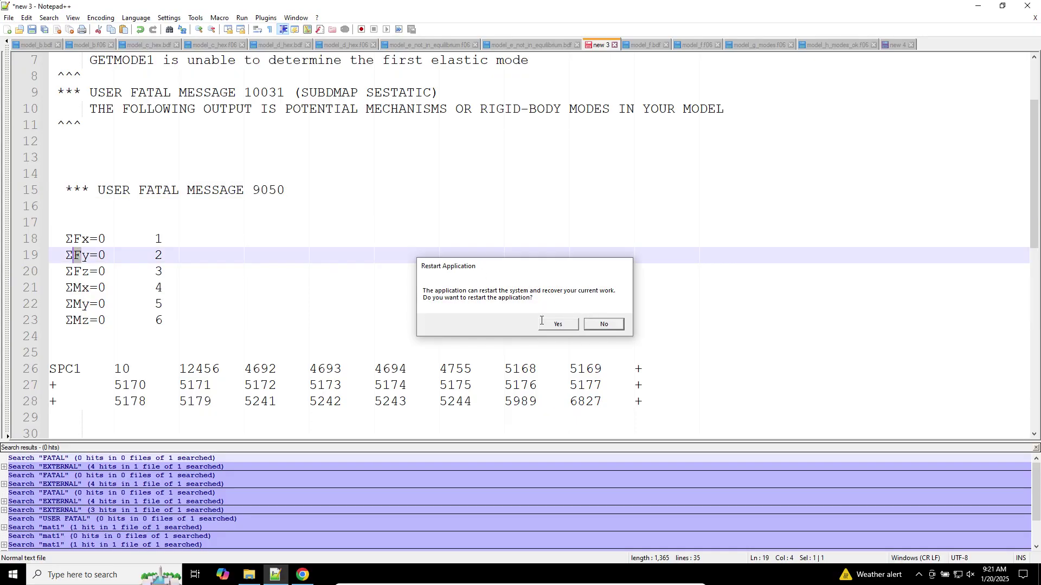
click(111, 264)
drag(216, 327, 2, 239)
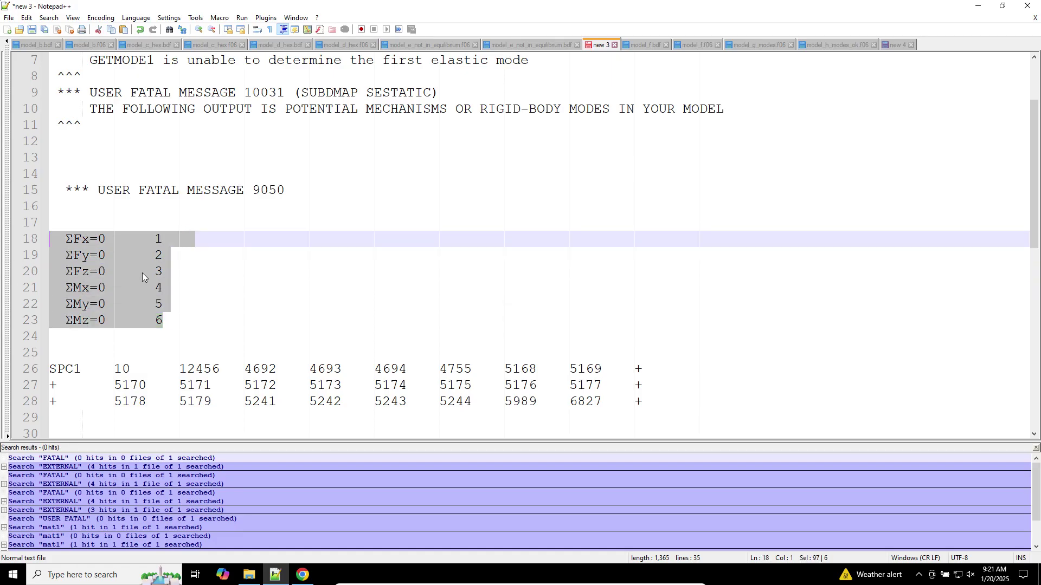
click(219, 306)
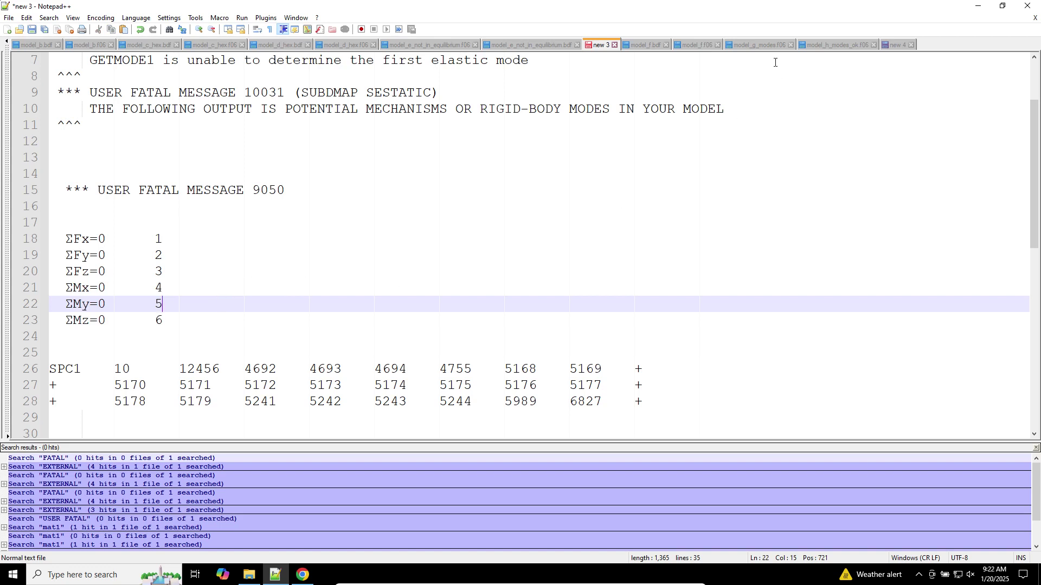
click(759, 45)
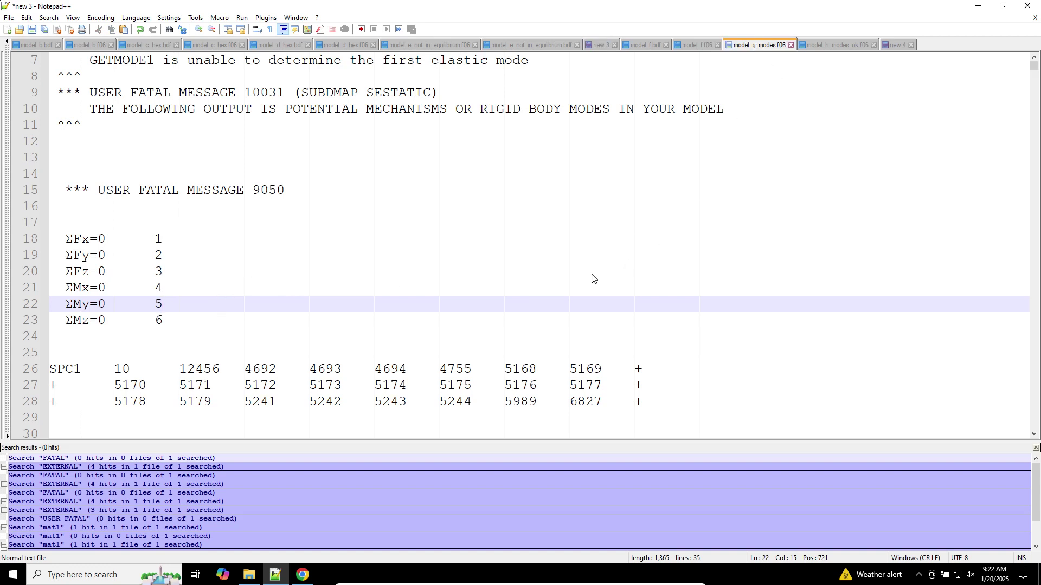
Block-select the CYCLES frequency columns in model_g_modes.f06 and model_h_modes_ok.f06 to compare them
click(619, 159)
click(610, 171)
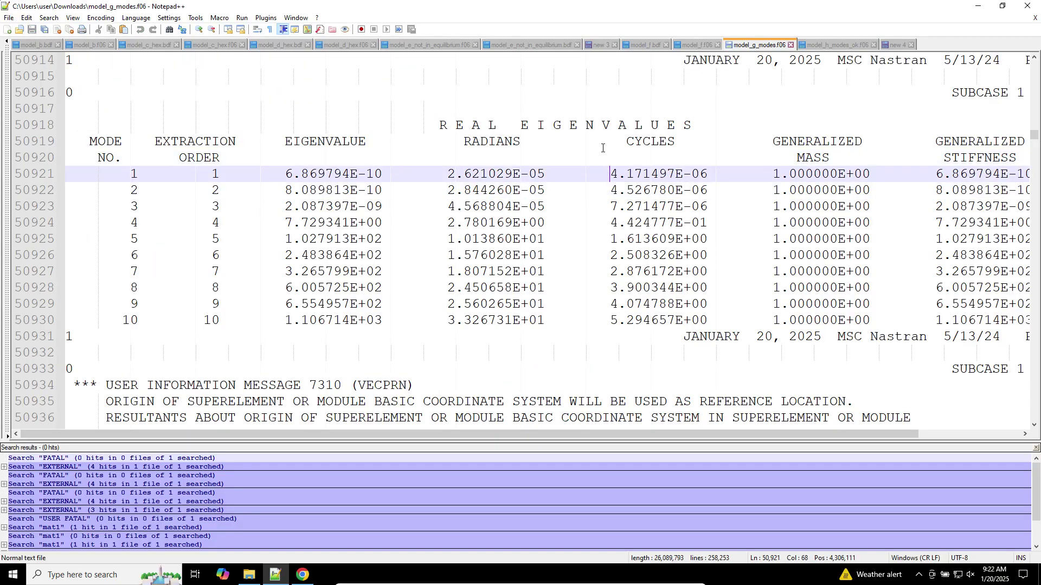
alt+drag(597, 148, 704, 310)
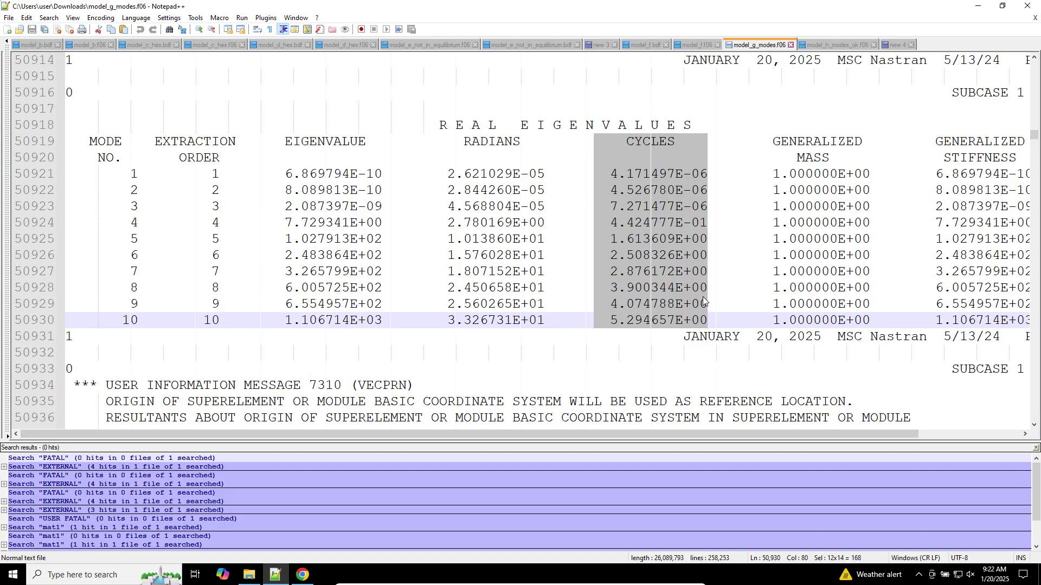
click(820, 45)
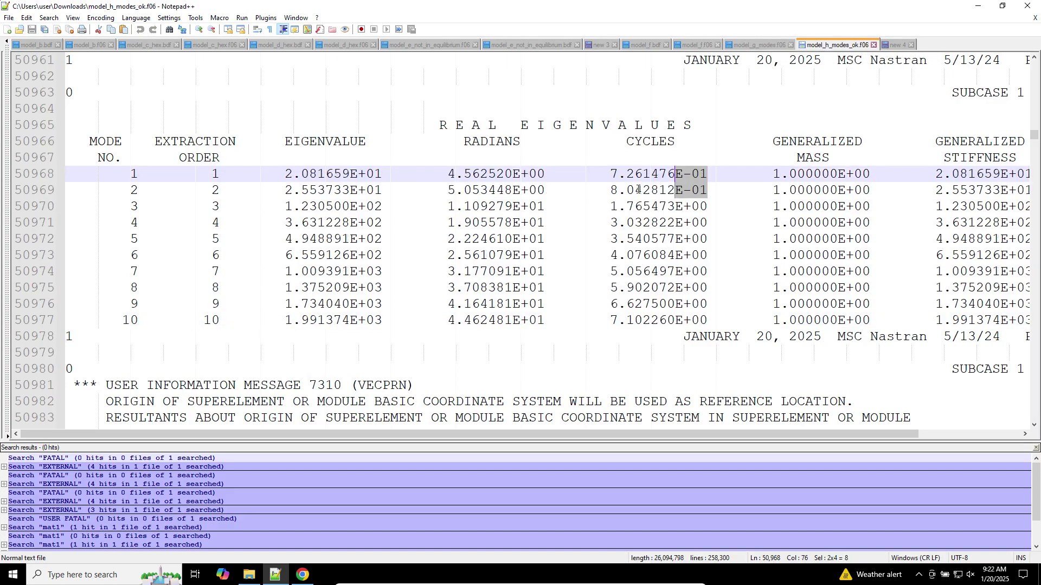
click(601, 142)
alt+drag(603, 145, 707, 323)
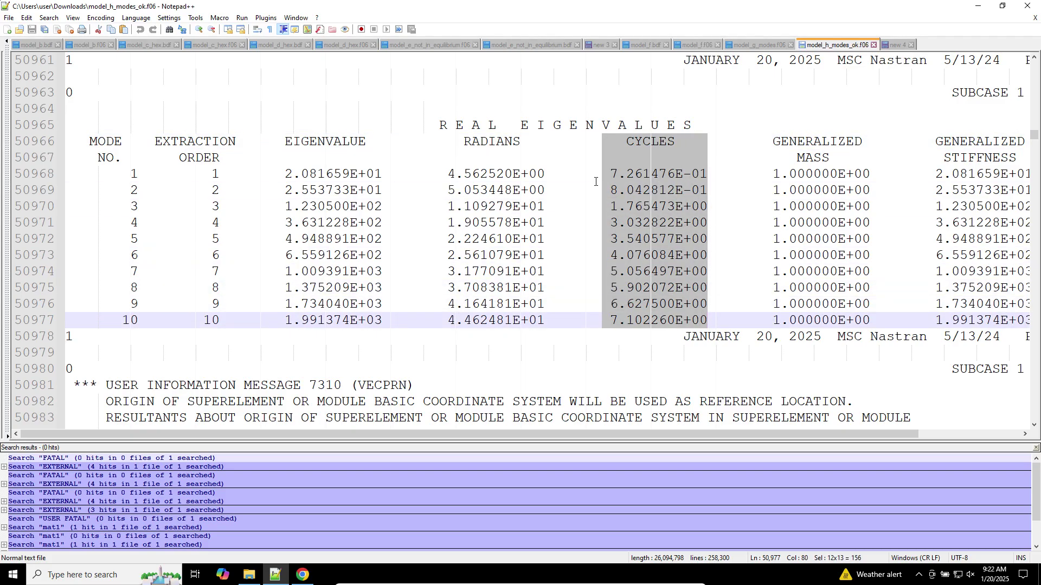
click(707, 158)
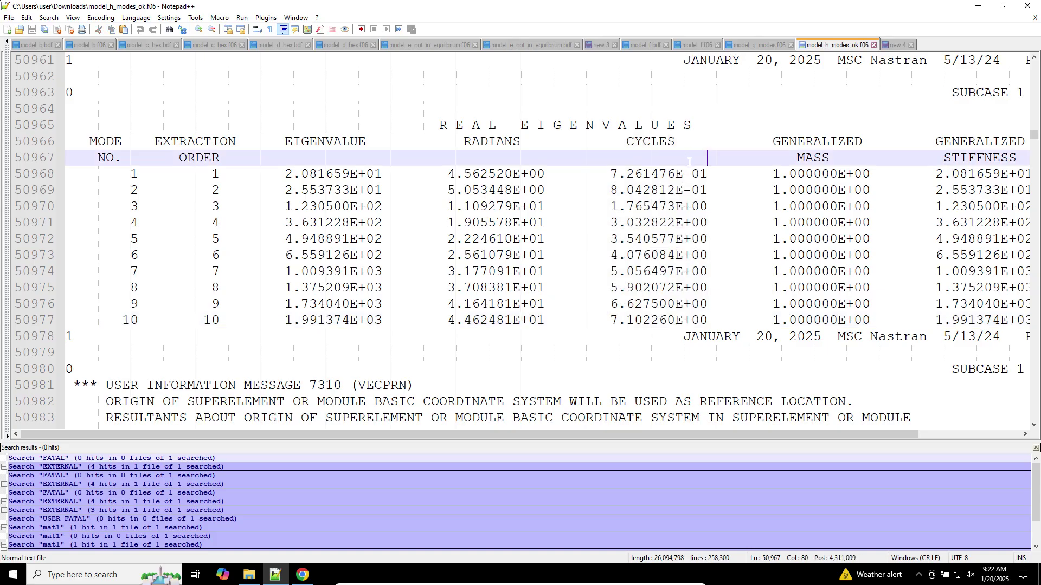
click(601, 45)
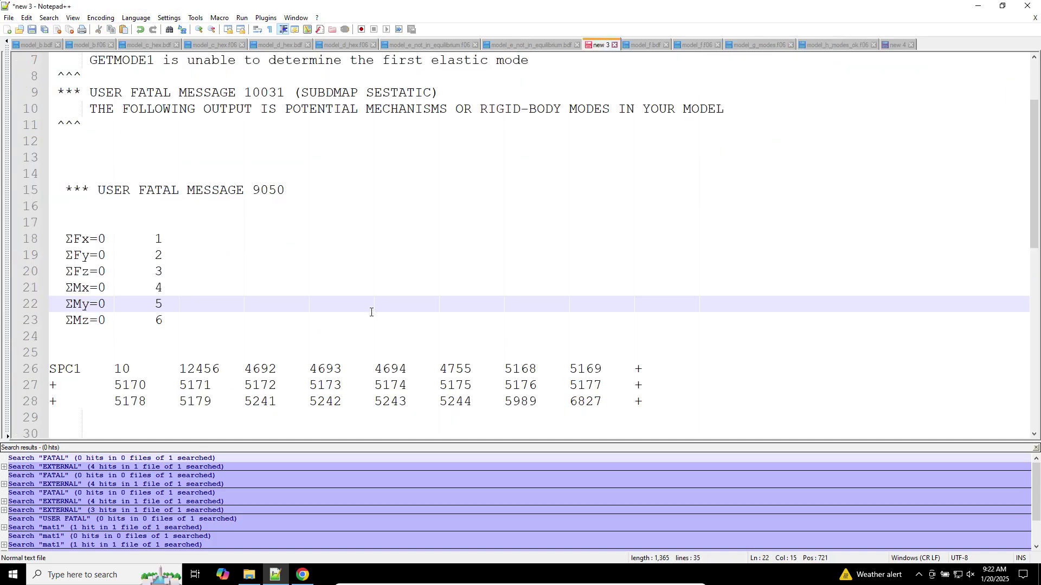
Add a line with a contact e-mail address below the SPC1 entries
scroll(371, 312, down, 4)
scroll(370, 312, down, 2)
click(615, 350)
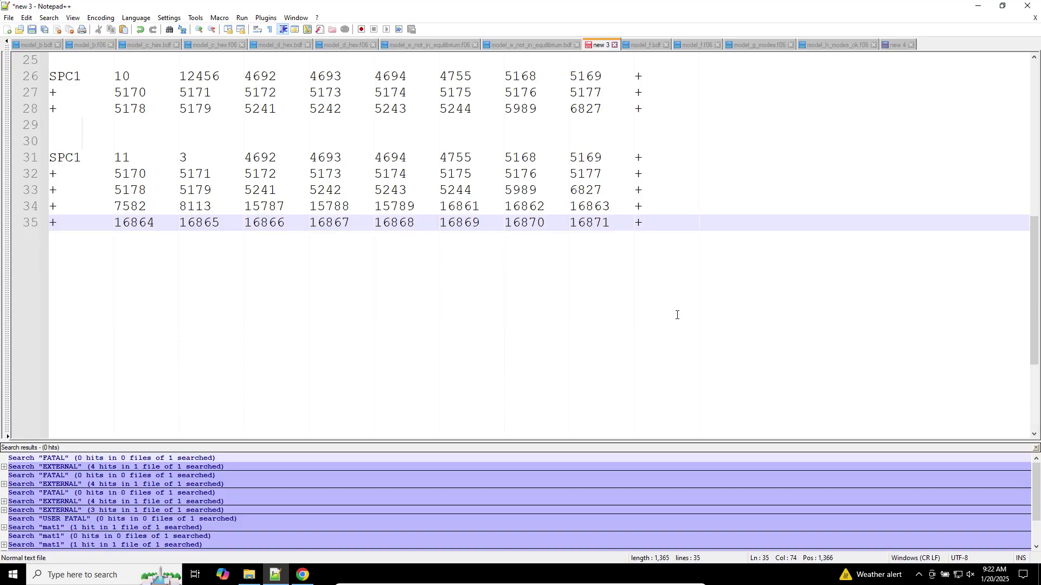
key(Return)
key(Return)
key(Return)
key(Return)
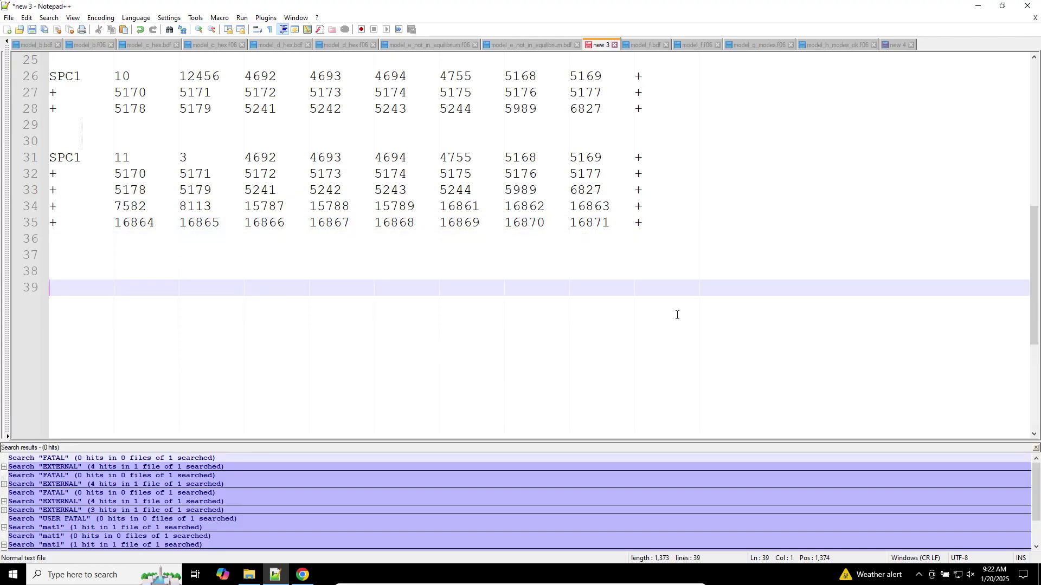
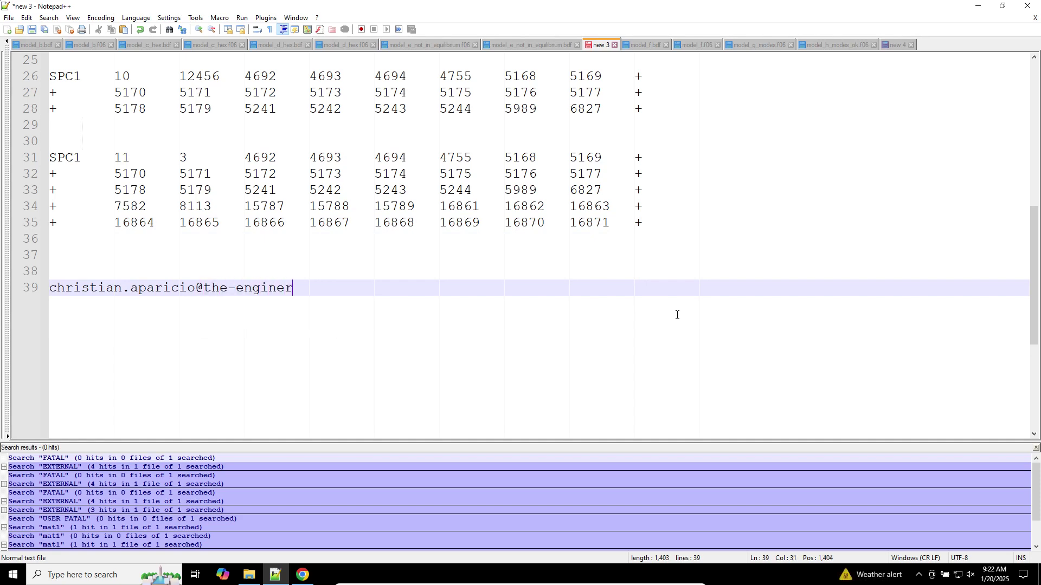
key(Return)
key(Return)
Add the lines 'Linear Statics' and 'Normal ANALYSIS' below the e-mail line
text(L)
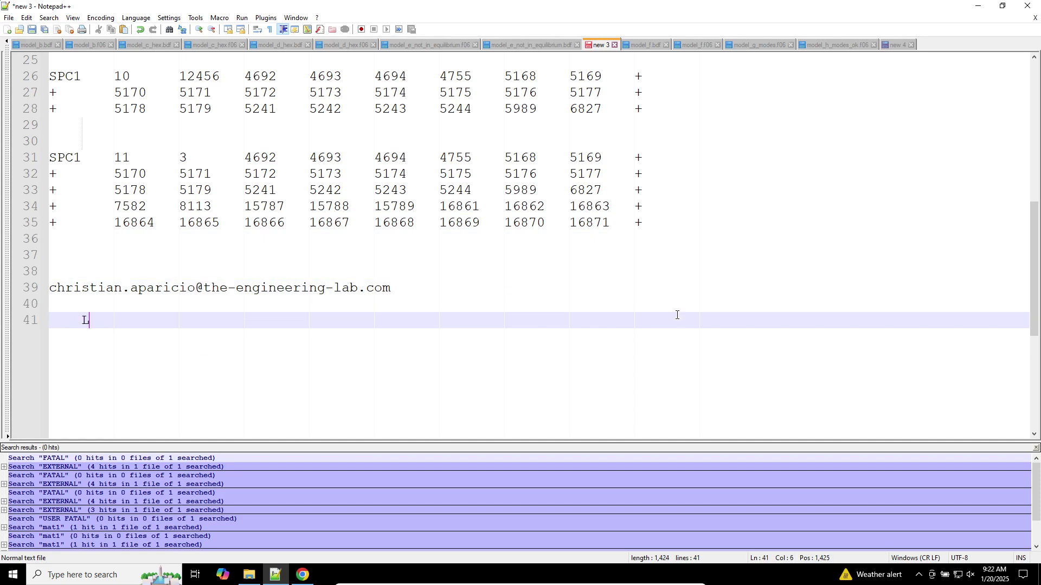
text(inear Statics)
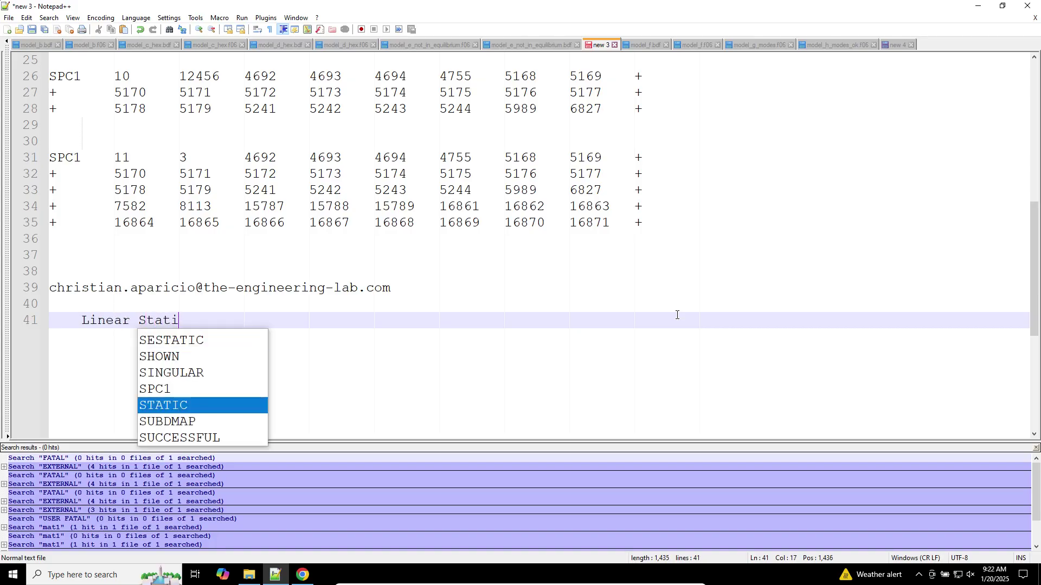
key(Return)
key(Return)
text(Normal Stat)
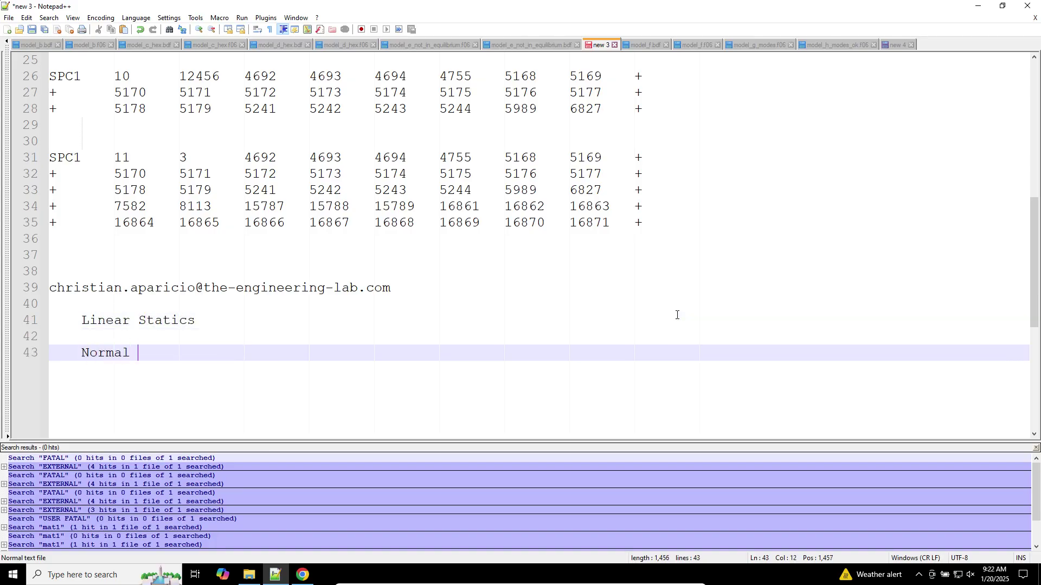
key(BackSpace)
key(BackSpace)
key(BackSpace)
key(BackSpace)
text(Analy)
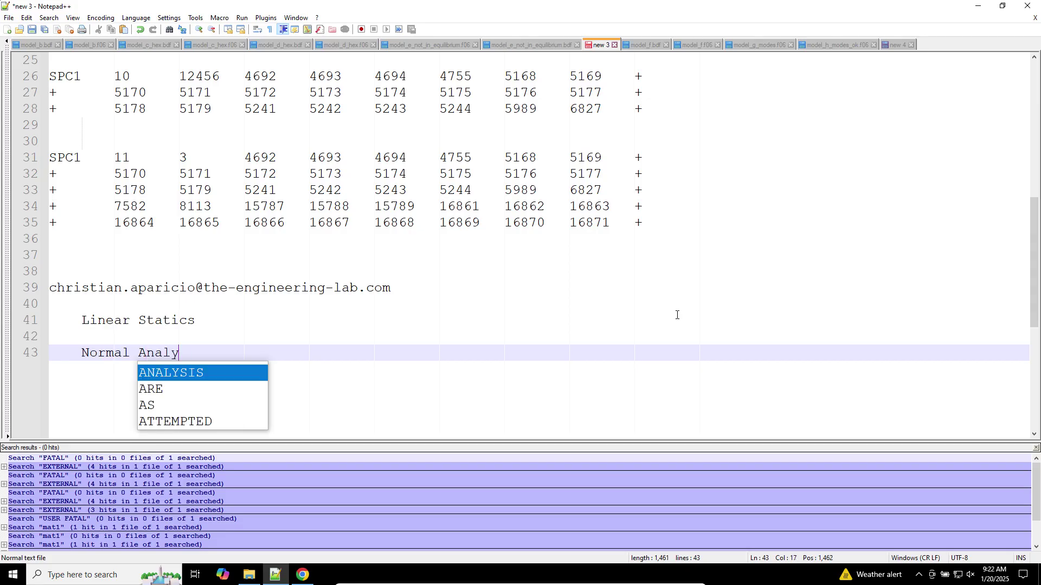
key(Return)
key(Return)
key(Return)
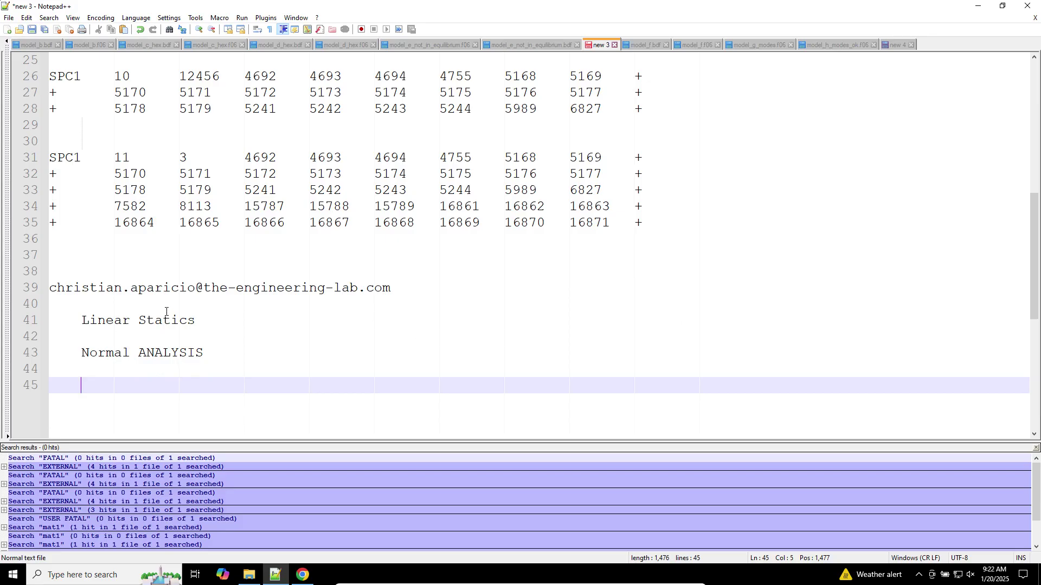
click(271, 372)
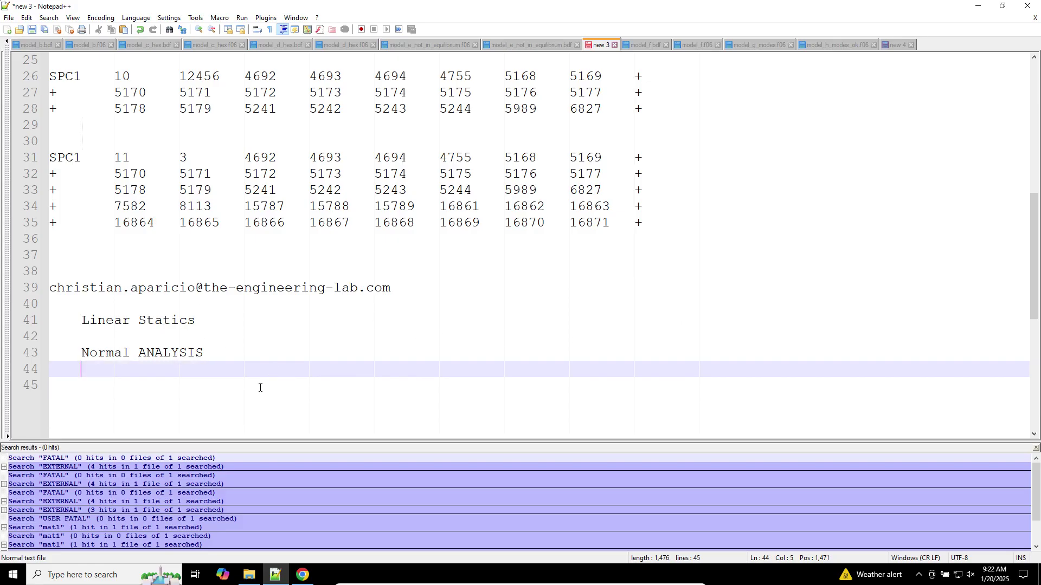